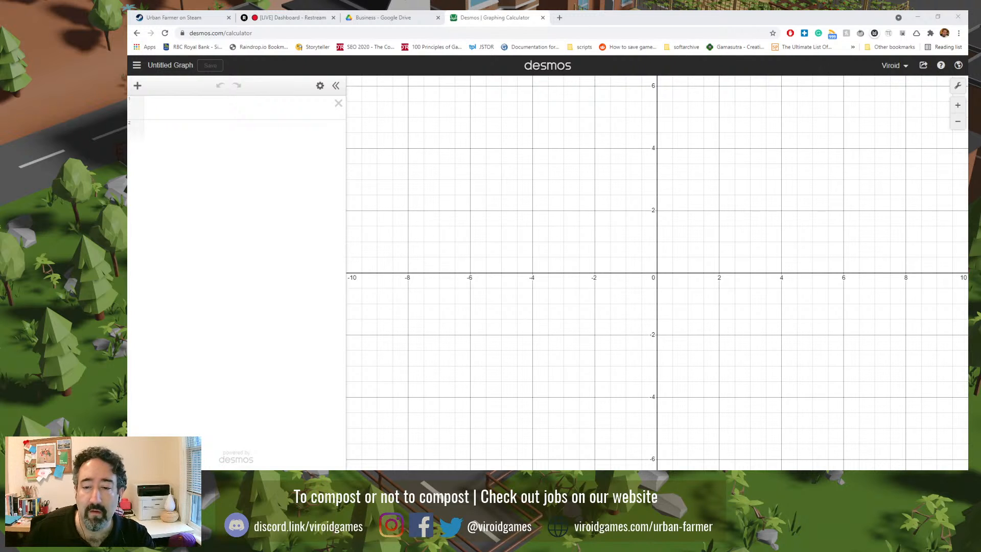
- Switch to the Urban Farmer game, fast-forward time by 7 hours, and open the details of the filled compost bin
left_click(715, 476)
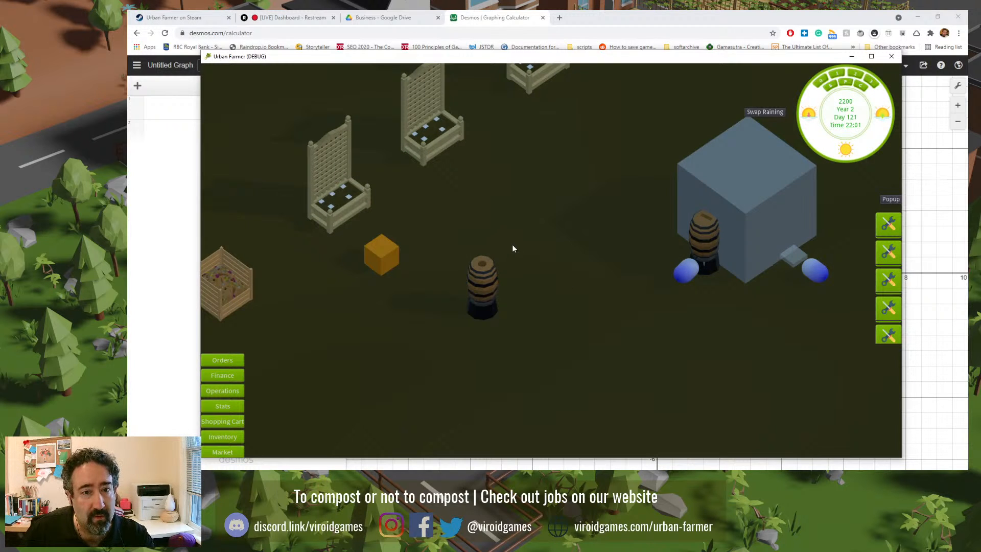
left_click(860, 86)
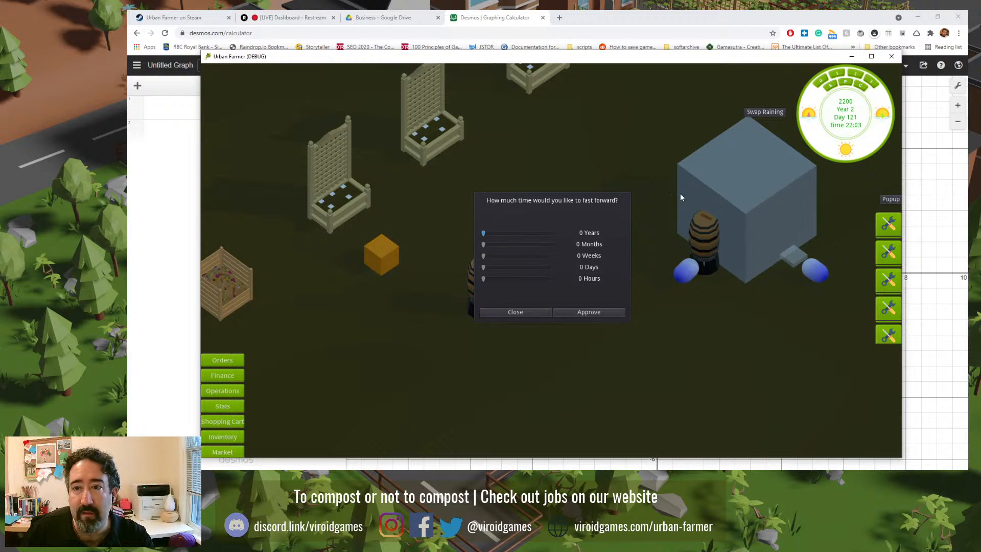
left_click_drag(503, 283, 505, 280)
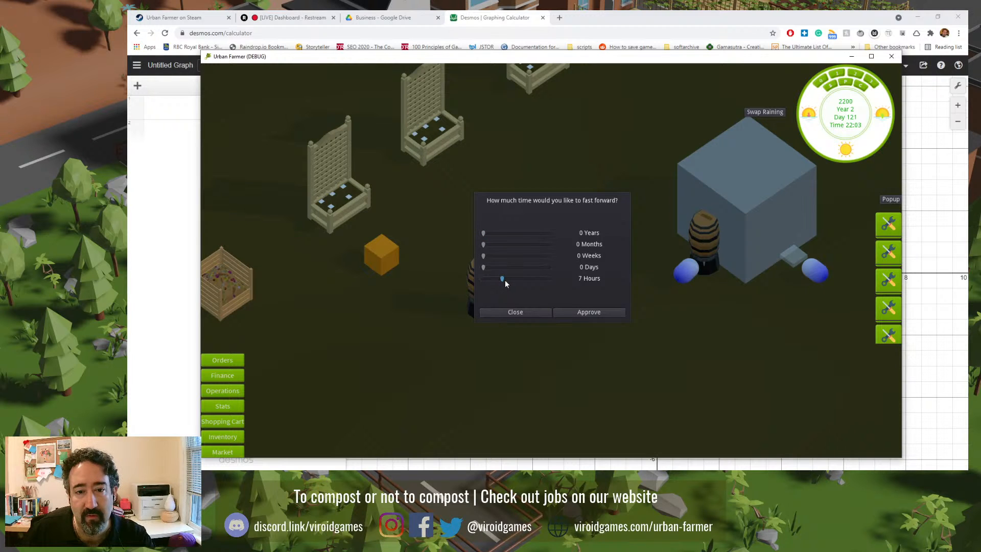
left_click(585, 314)
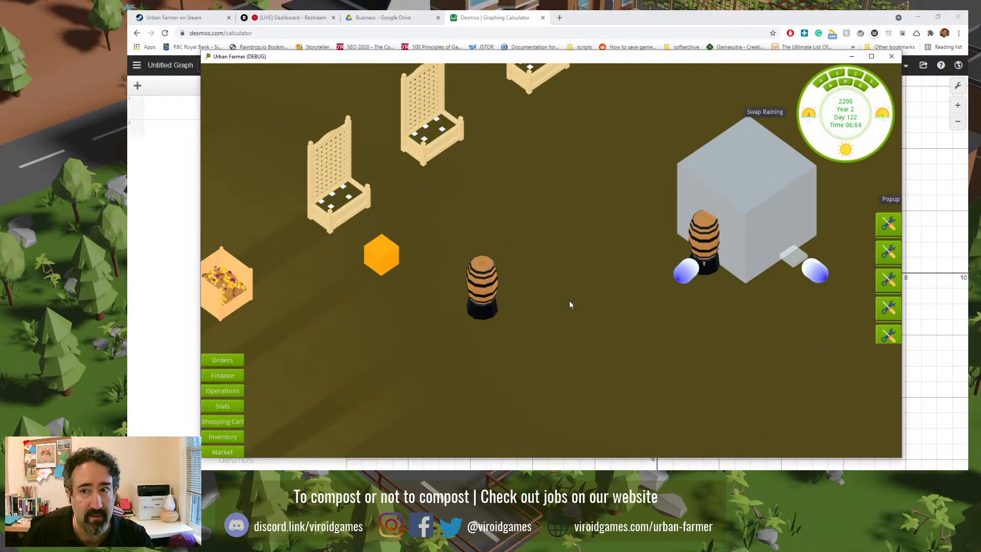
left_click(244, 284)
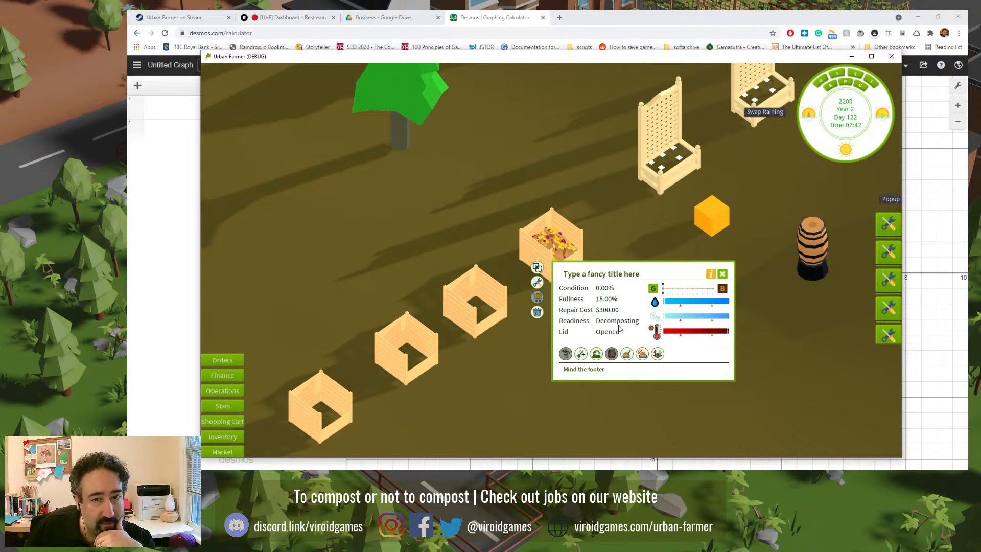
- Switch to the browser and open the Equations discussion of the viroidgames urban-farmer repository on GitHub in a new tab
left_click(489, 19)
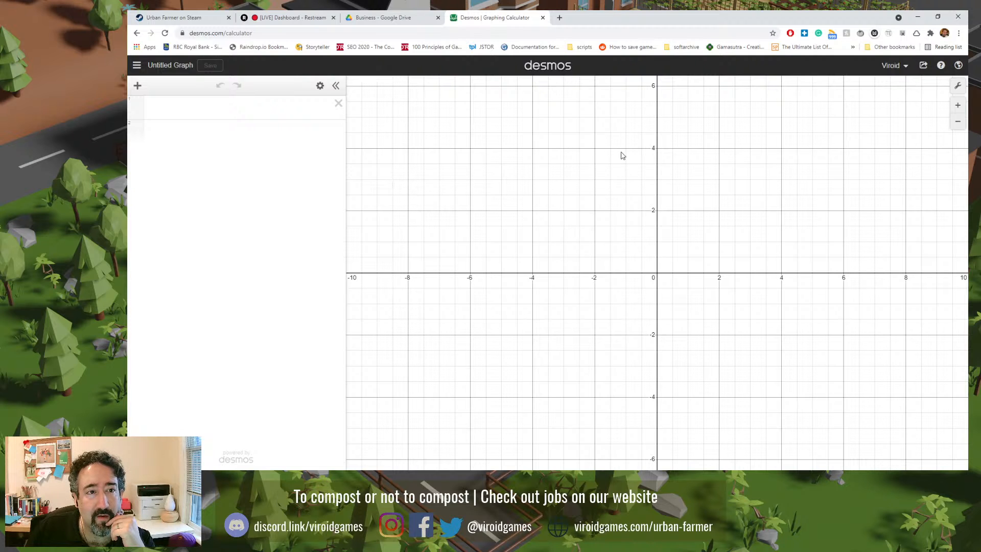
left_click(559, 17)
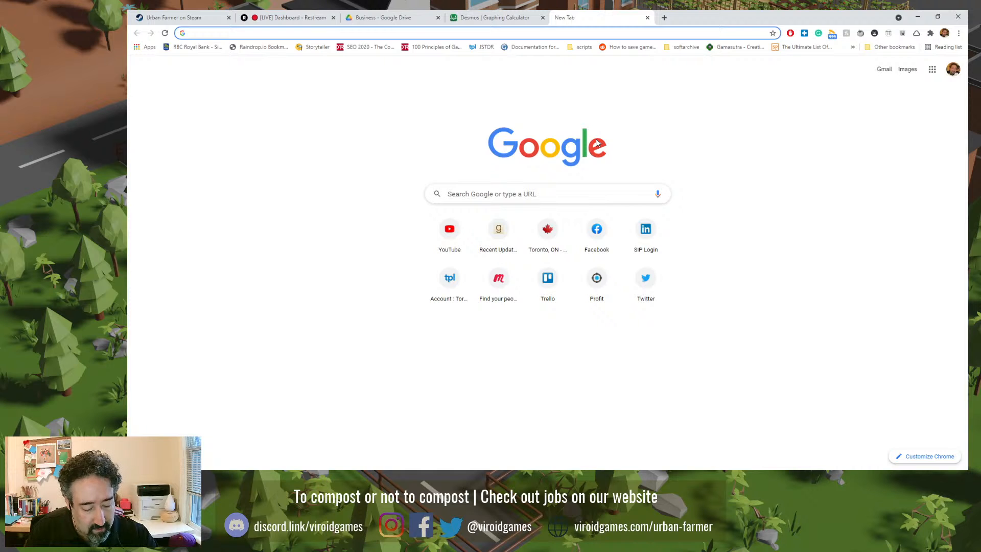
type("git")
key("Return")
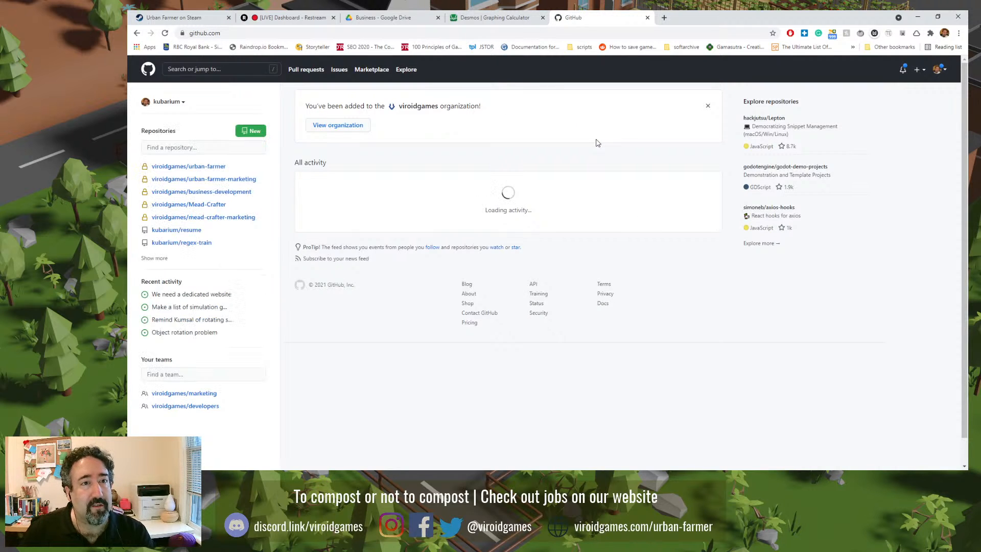
left_click(338, 126)
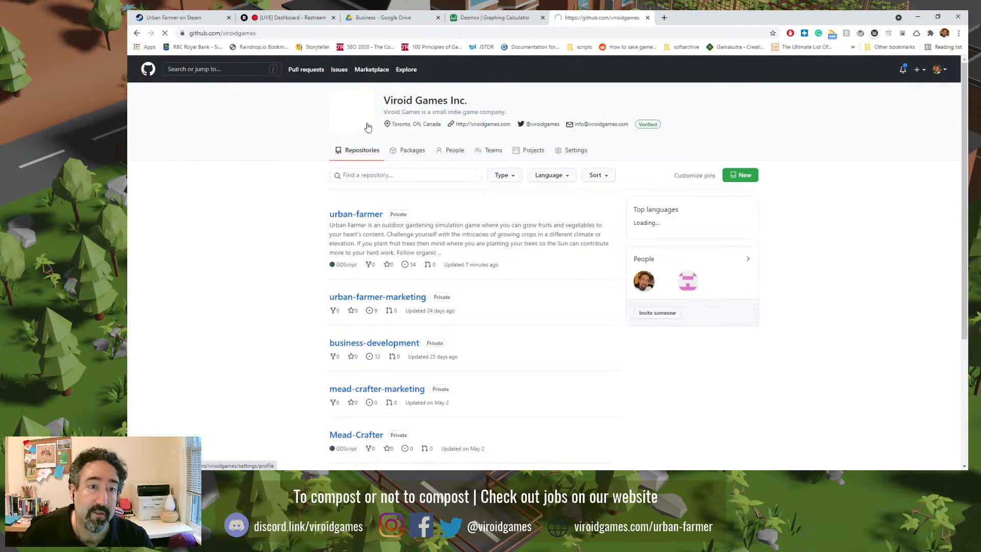
left_click(354, 214)
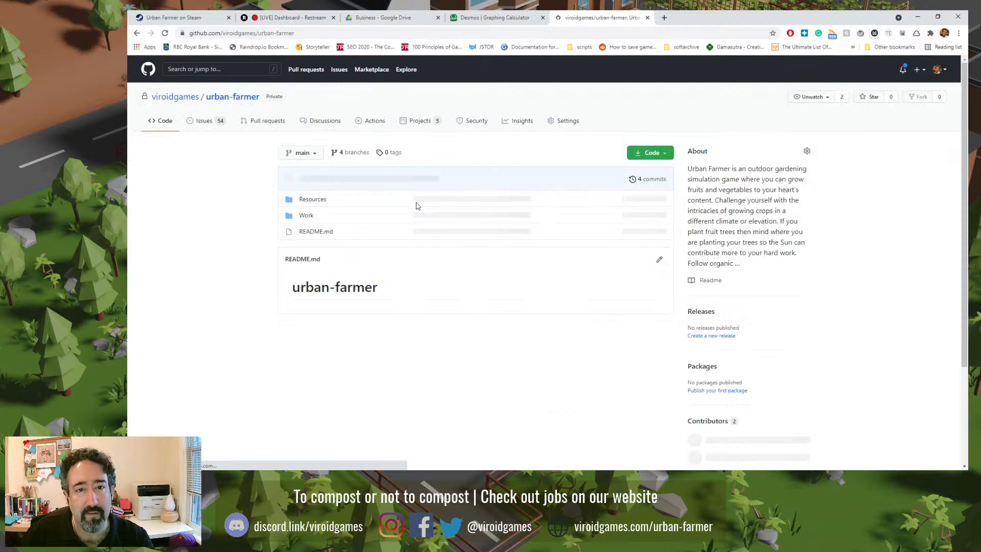
left_click(331, 125)
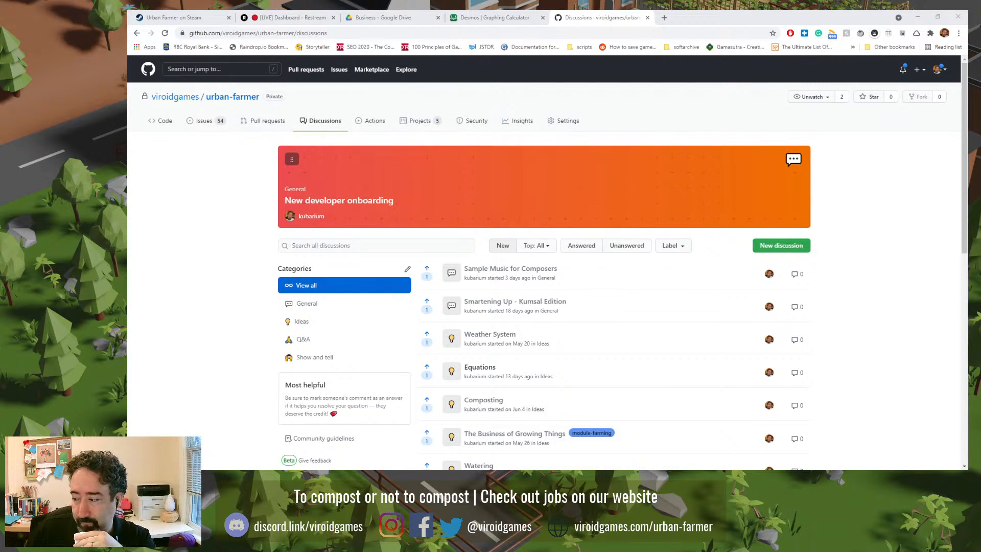
left_click(471, 368)
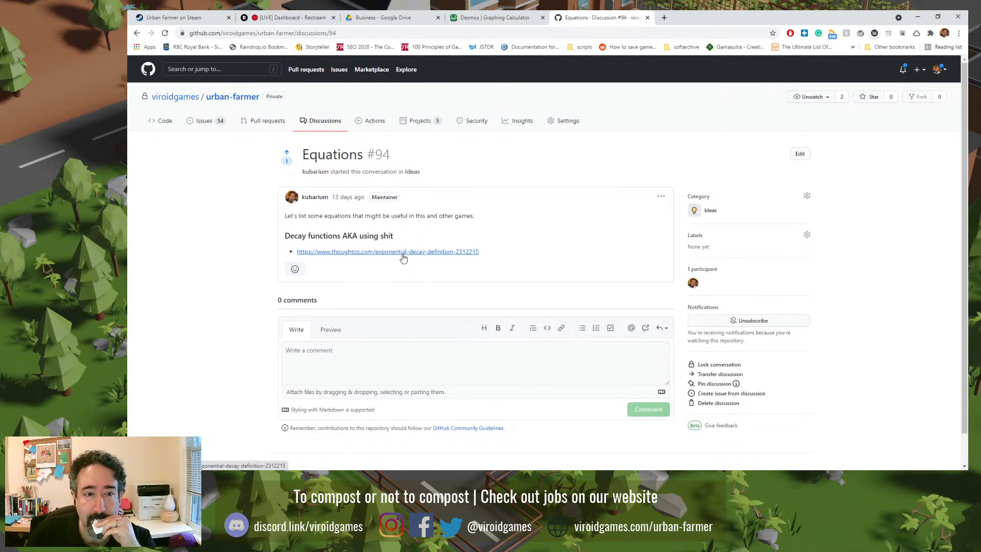
- Open the linked exponential decay article in its own tab and copy its formula y=a(1-b)^x
right_click(403, 257)
left_click(434, 260)
left_click(697, 18)
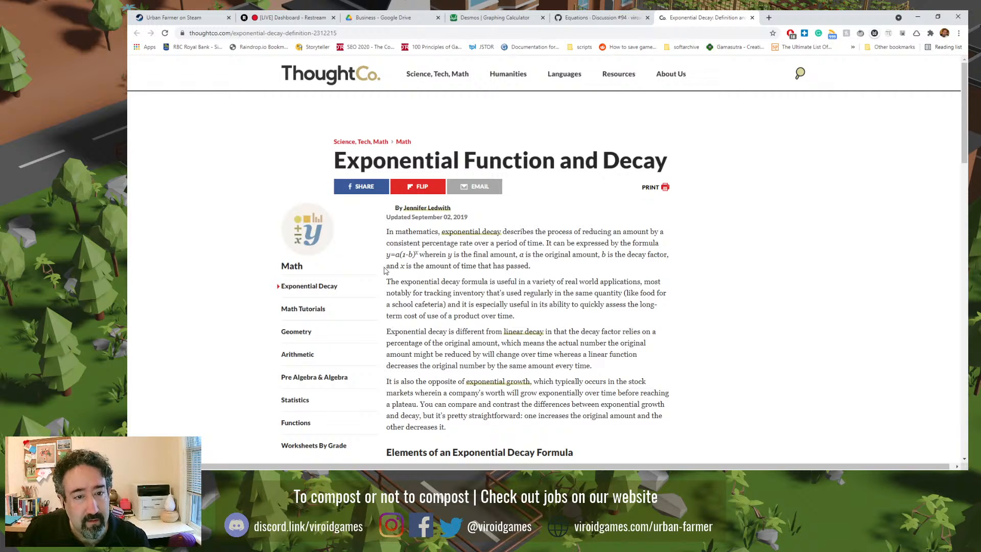
left_click_drag(386, 255, 415, 256)
key("shift+Right")
key("ctrl+c")
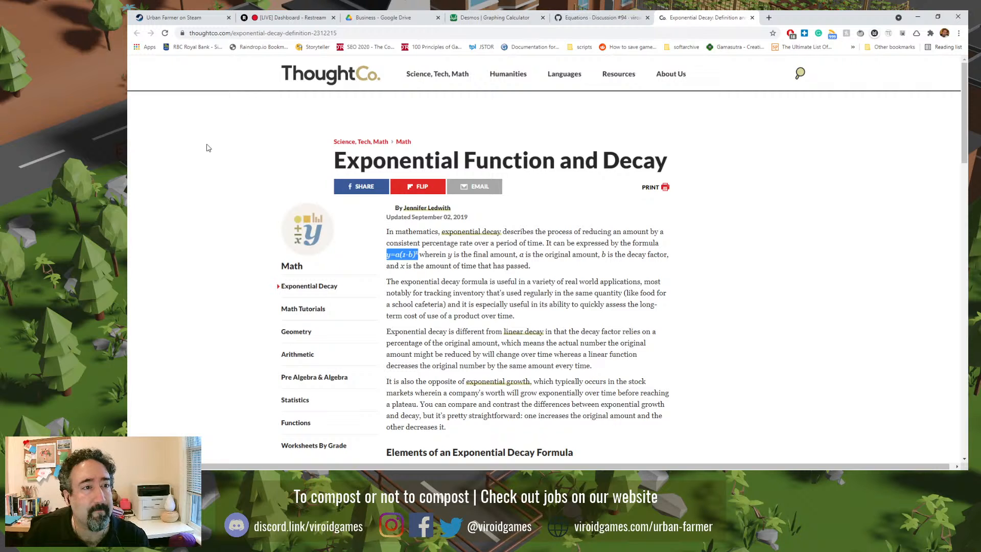
- Enter the copied formula in the Desmos graph as y = a(1-b)^x with x as exponent, and add sliders for a and b
left_click(491, 15)
left_click(197, 107)
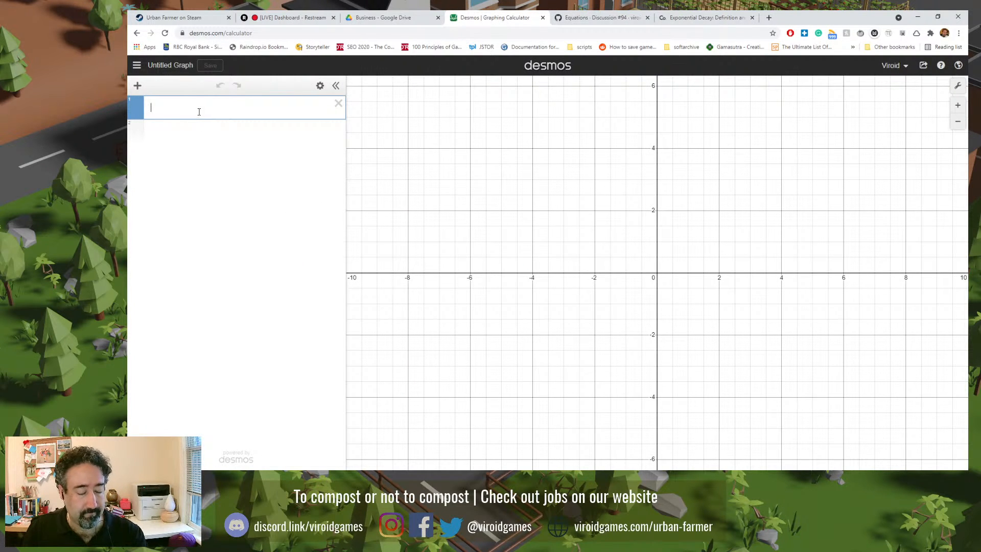
key("ctrl+v")
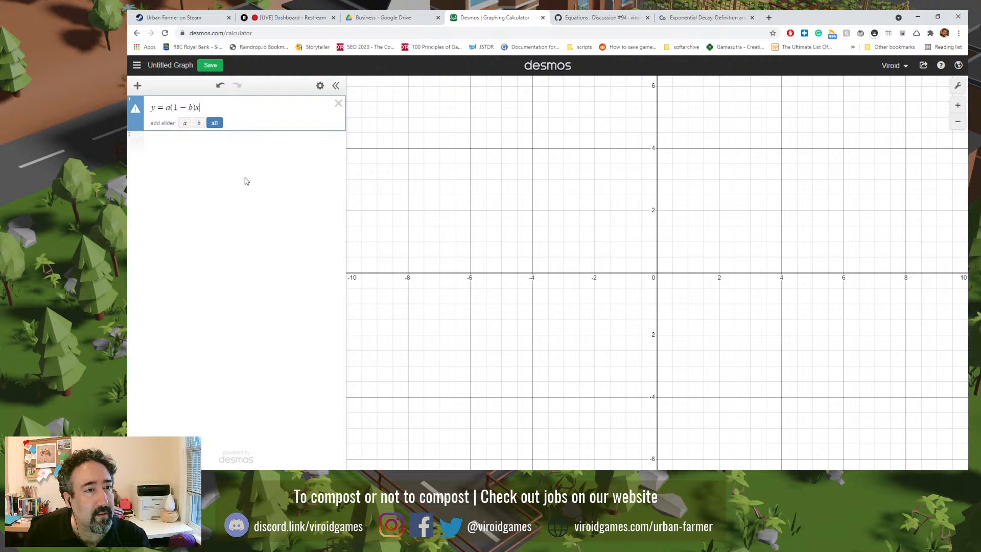
key("BackSpace")
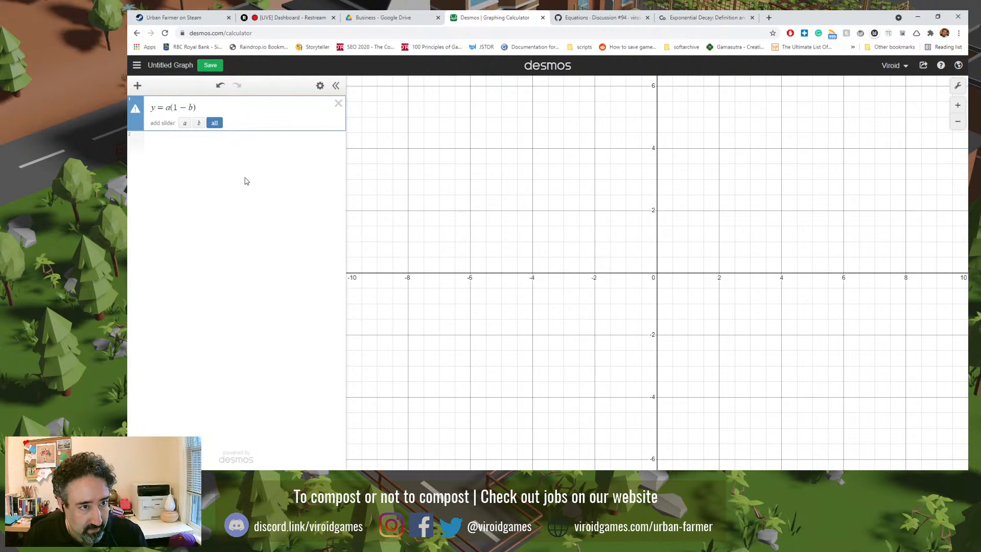
type("^x")
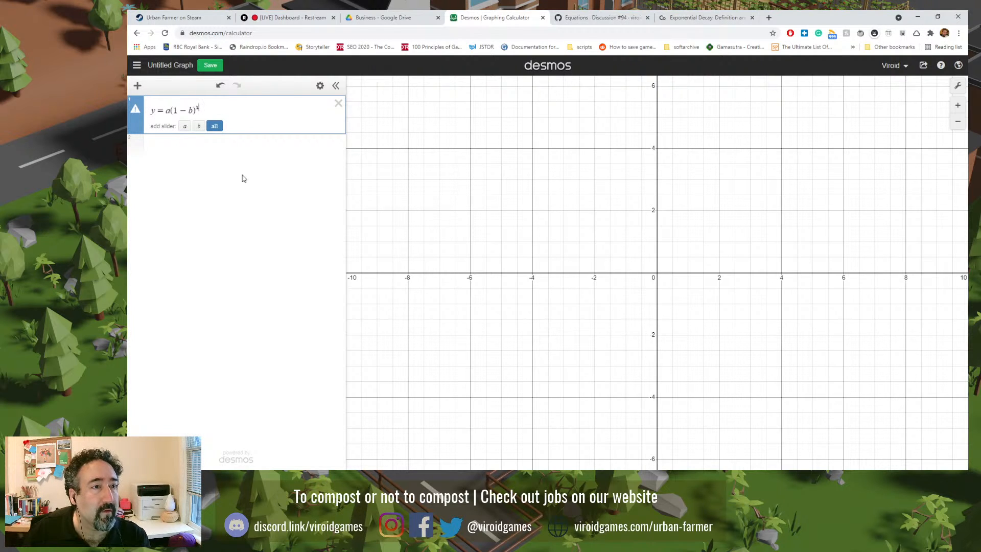
left_click(185, 127)
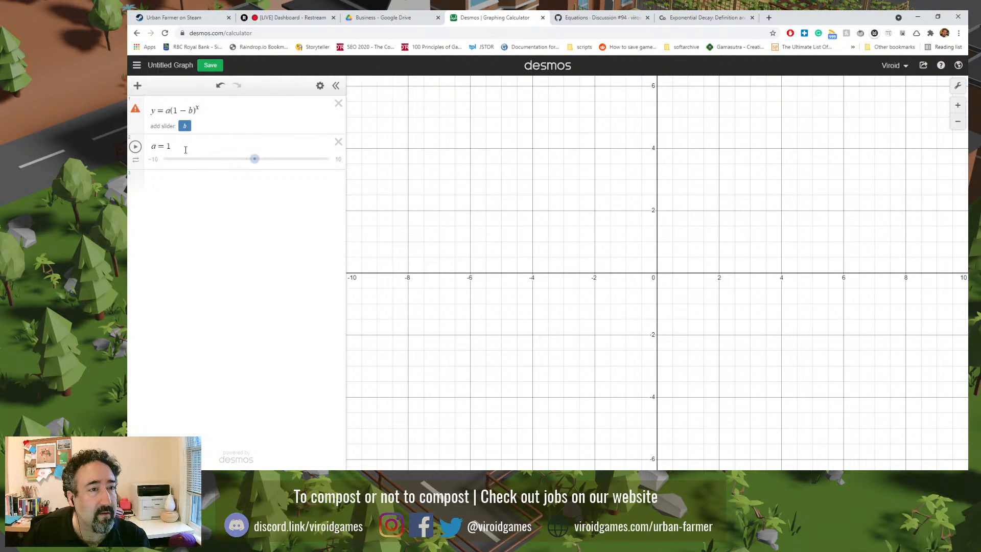
left_click(186, 128)
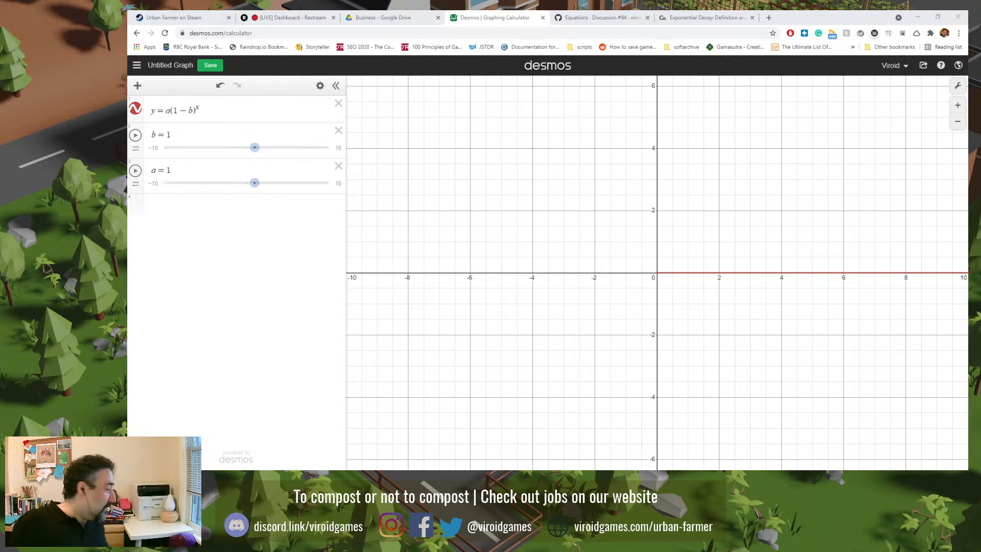
- Set parameter a to 3.5 and parameter b to 0.7 to plot a decay curve
scroll(679, 263, "down", 5)
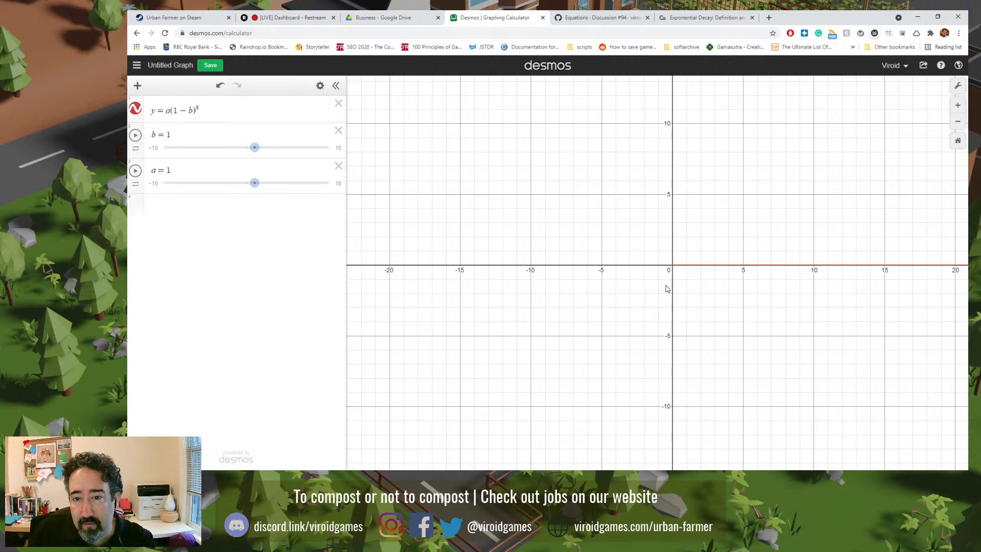
left_click_drag(667, 280, 449, 348)
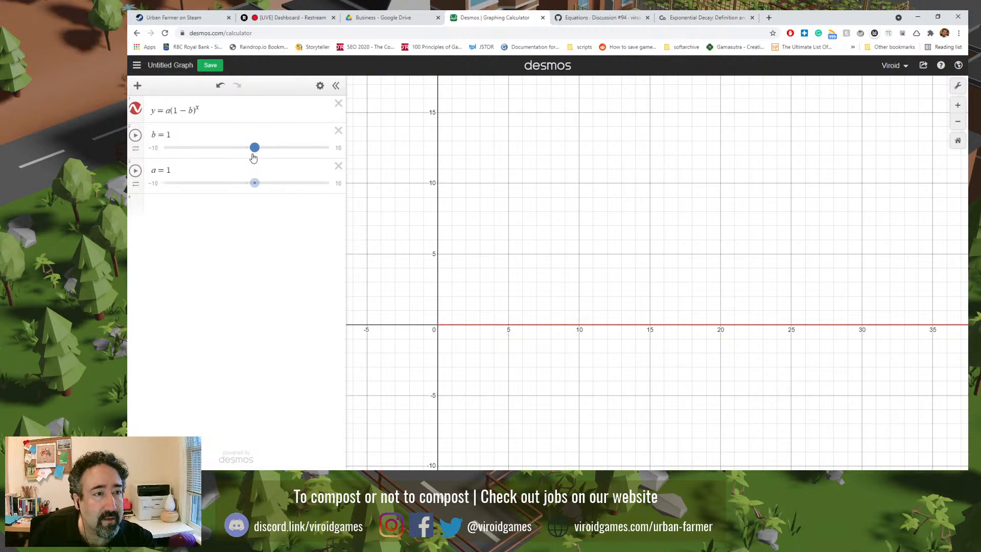
left_click_drag(255, 184, 301, 186)
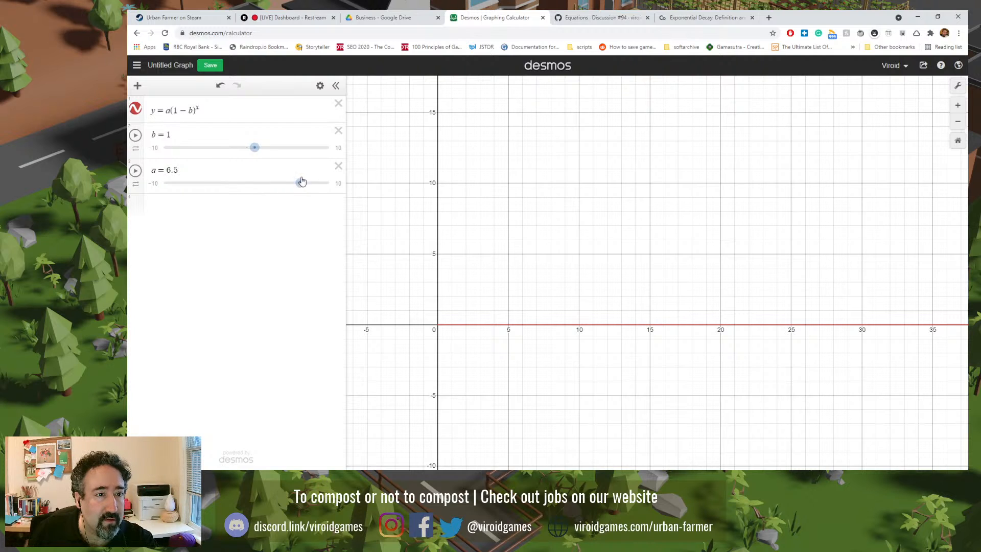
left_click_drag(300, 184, 275, 184)
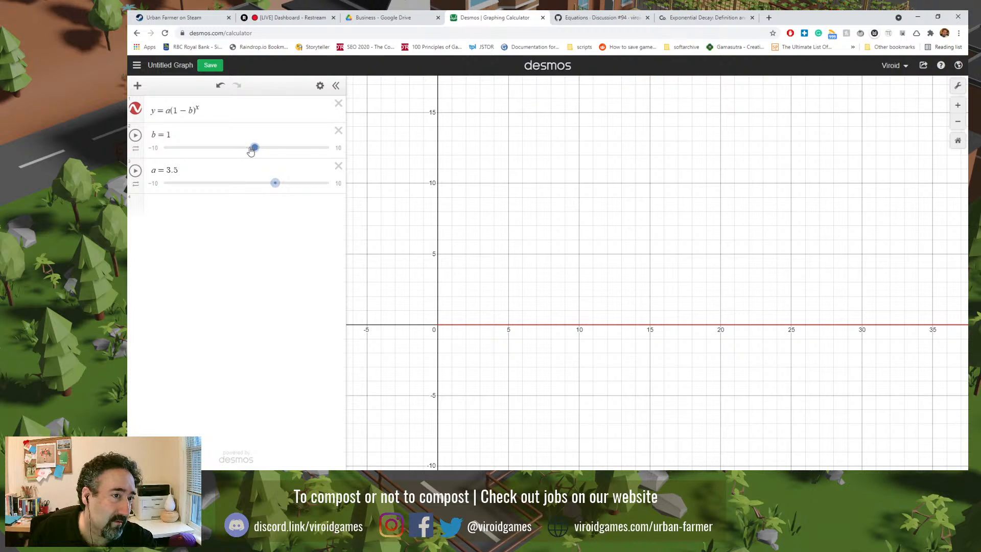
mouse_move(254, 152)
left_mouse_down()
mouse_move(273, 153)
mouse_move(252, 148)
left_mouse_up()
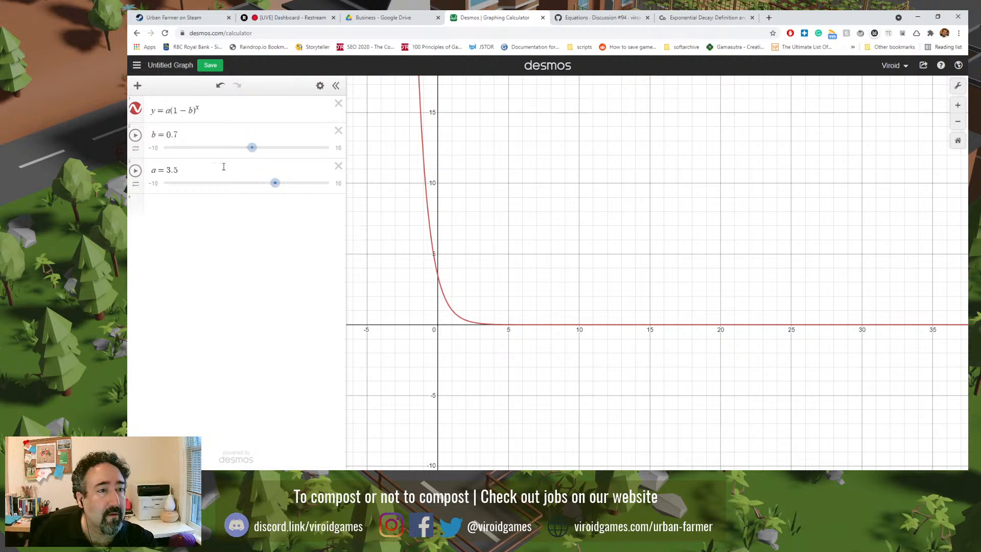
- Vary parameter a through 0.9, 10 and 3.3 to compare the curves, and leave it at 5
left_click_drag(275, 183, 254, 186)
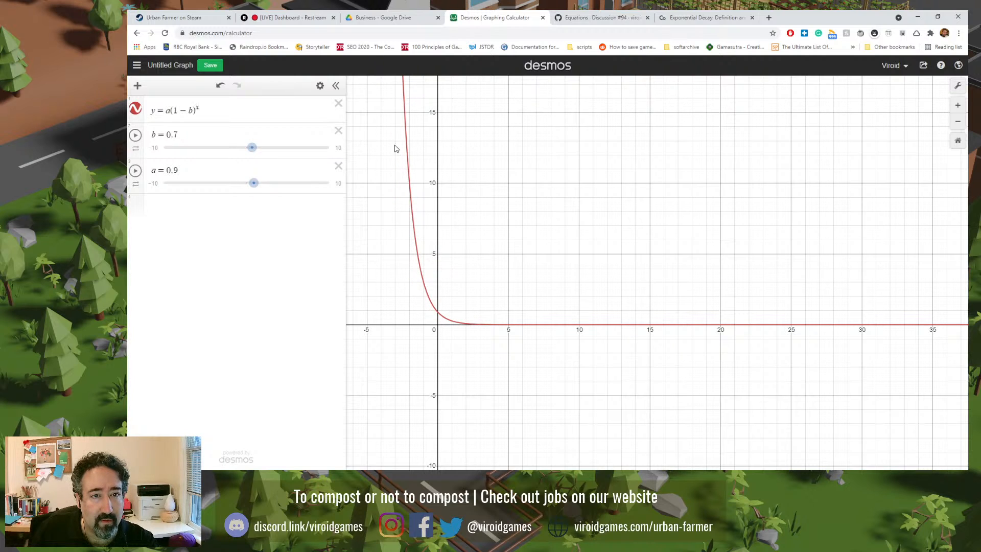
left_click_drag(254, 183, 329, 183)
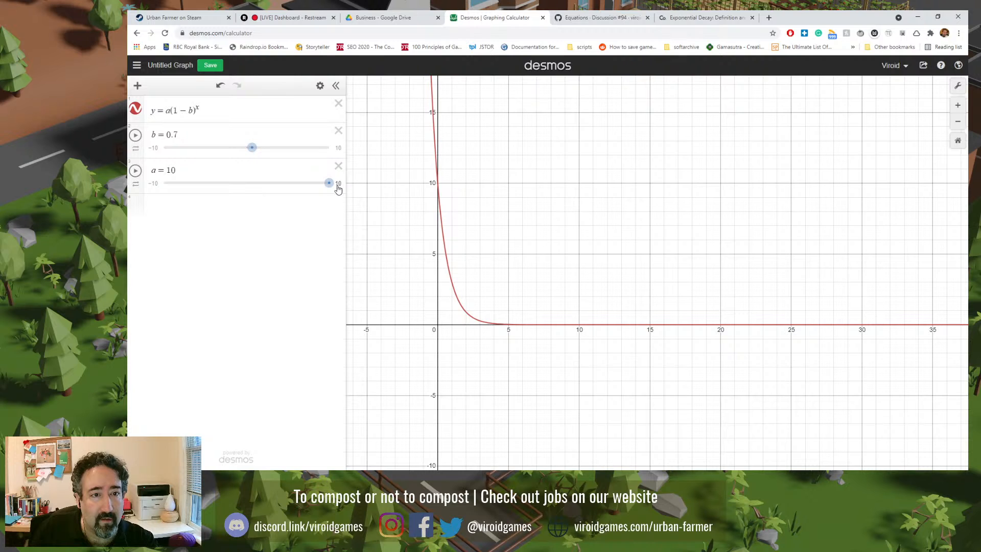
left_click_drag(328, 184, 276, 190)
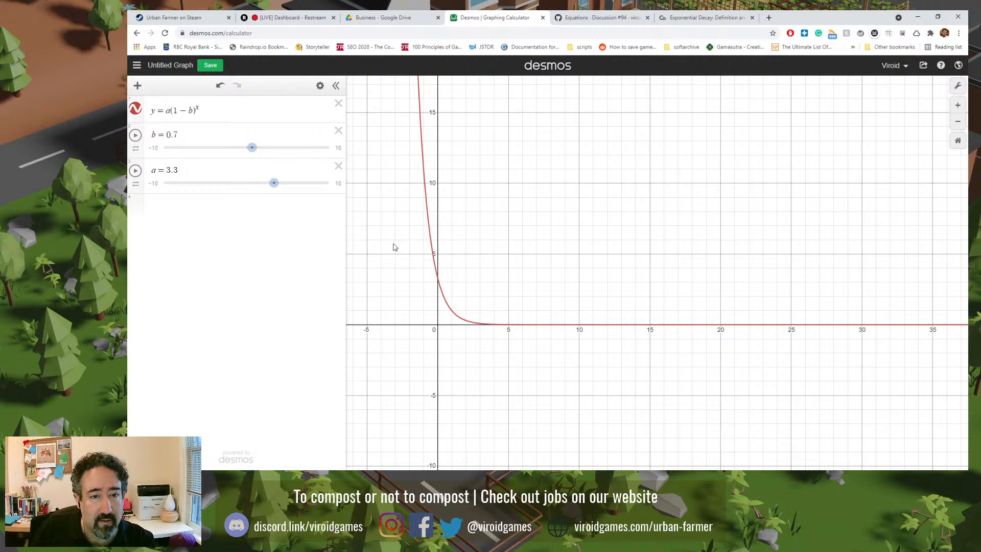
mouse_move(273, 183)
left_mouse_down()
mouse_move(325, 196)
mouse_move(333, 188)
mouse_move(290, 201)
mouse_move(287, 184)
left_mouse_up()
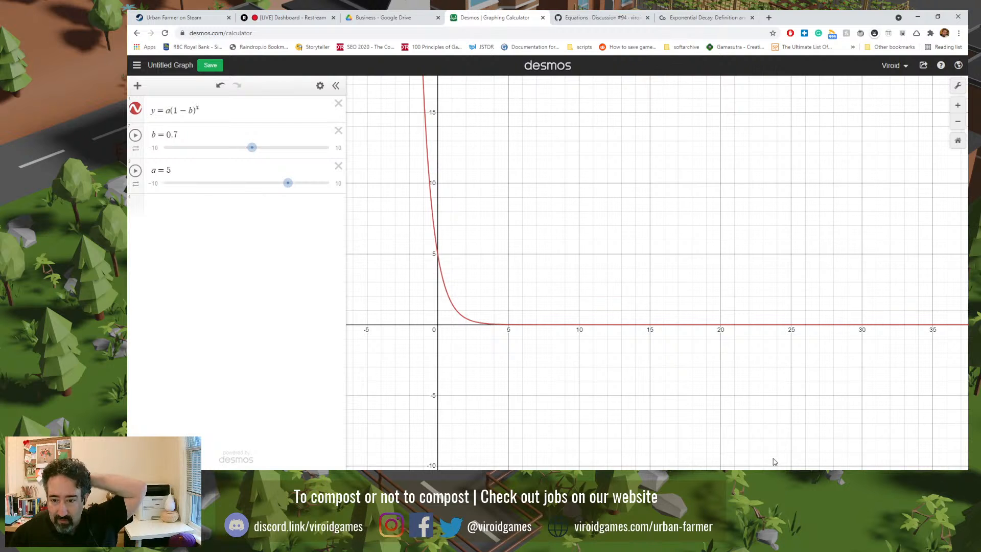
- Switch to Notepad and replace its text with the opening of rule 1, "1. Brown to green ratio must"
key("alt+Tab")
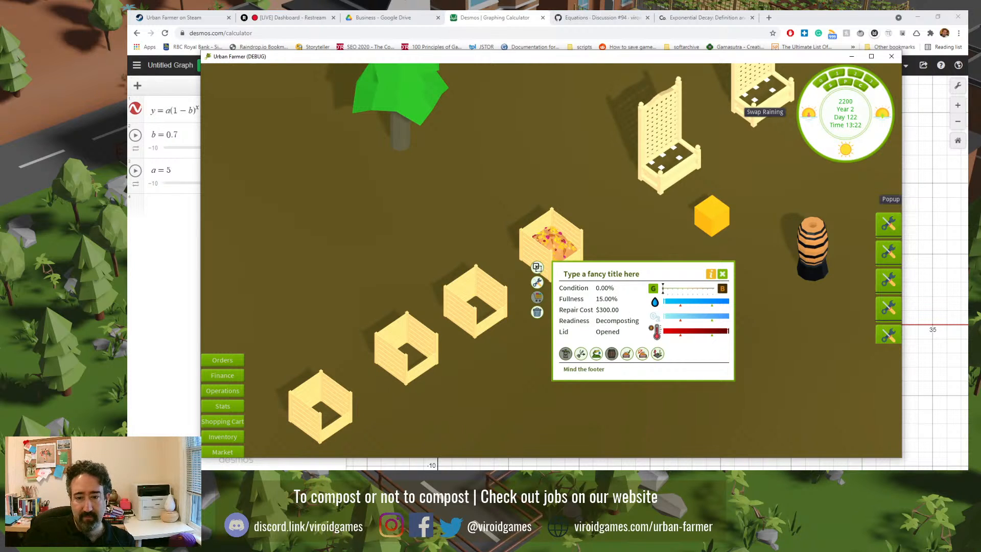
key("alt+Tab")
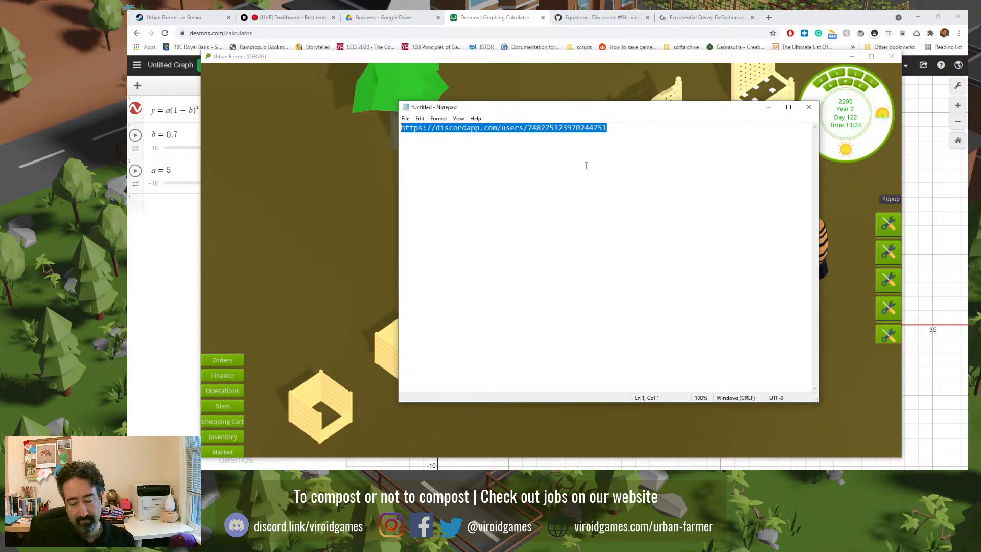
type("1. ")
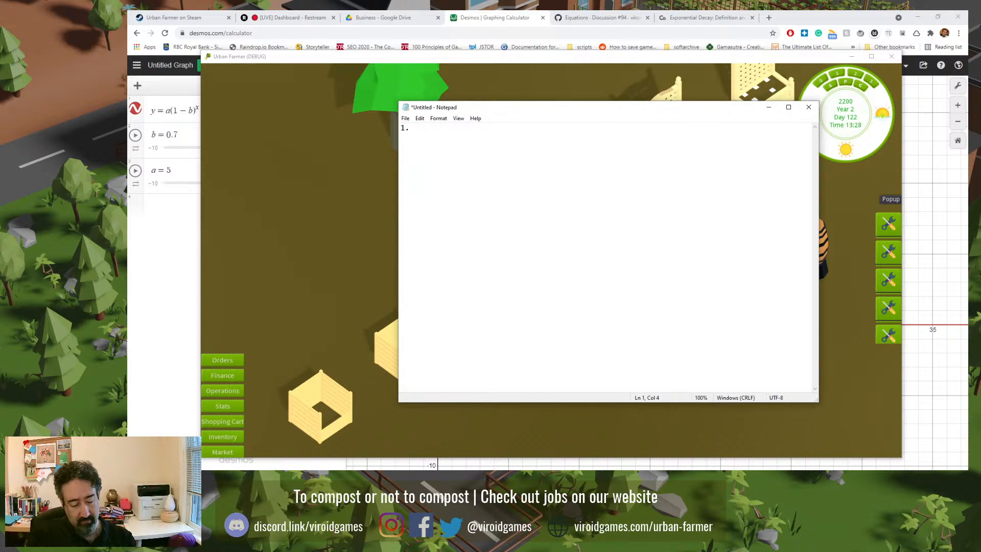
type("Bro")
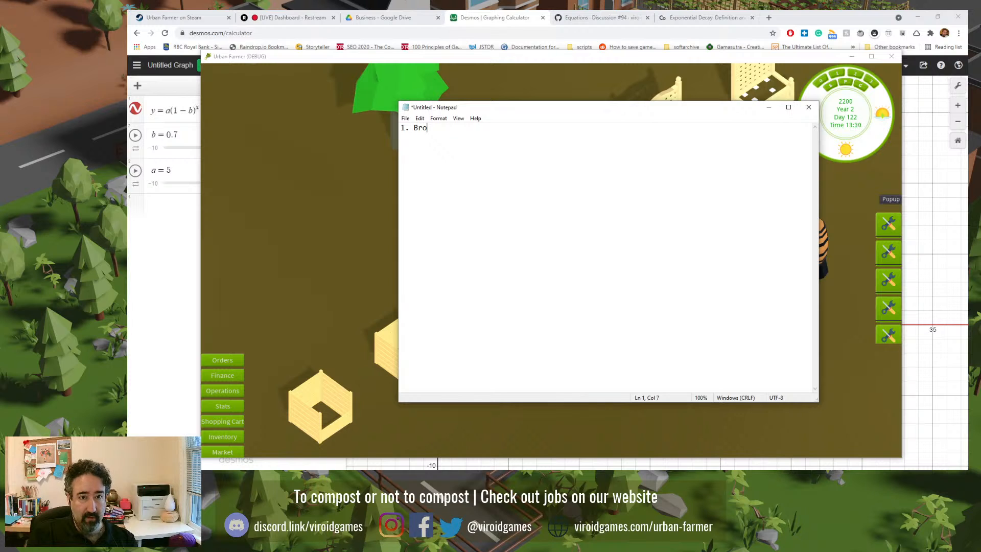
type("wn to gree")
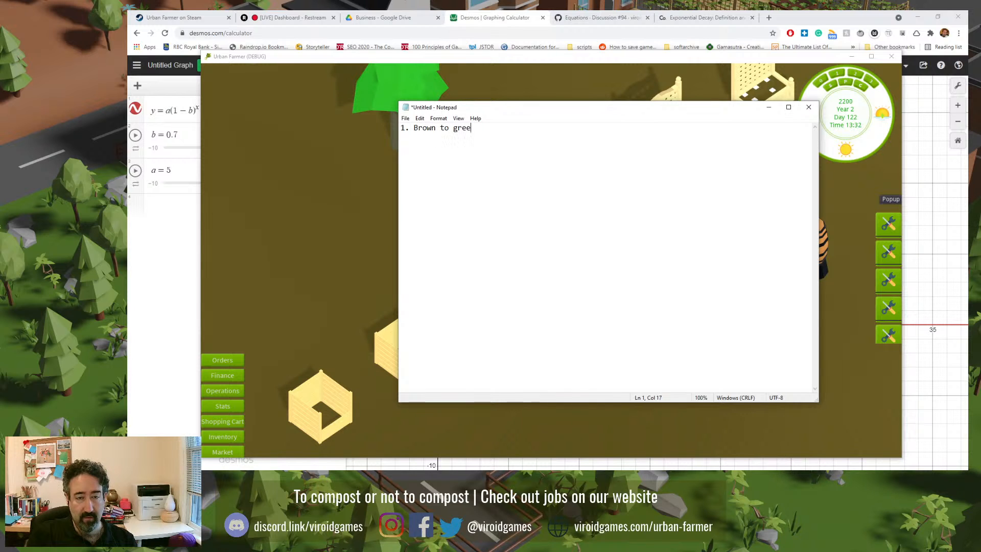
type("n ratio must")
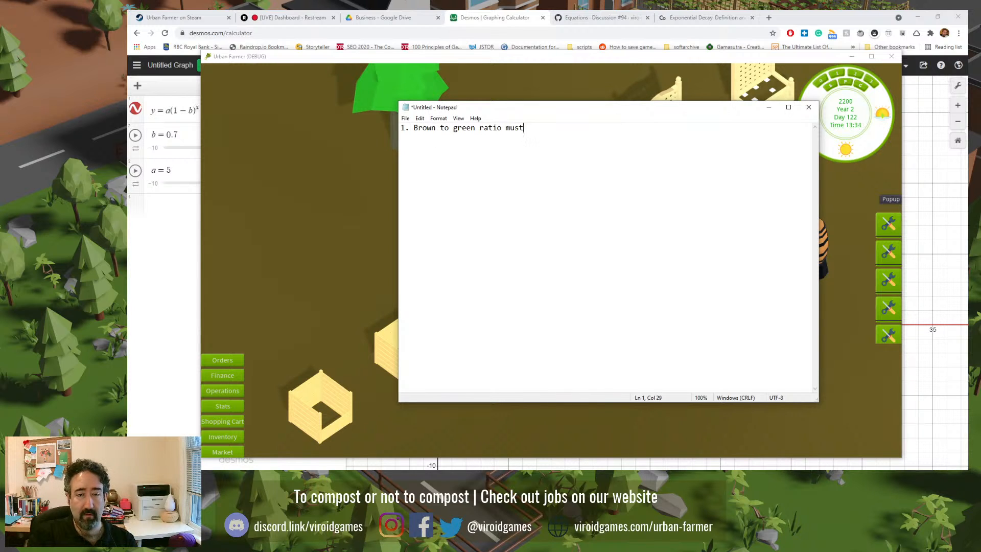
- Try continuing rule 1 with "be at most 20%", and erase the wording back to "1. Brown to green"
type(" be less")
key("BackSpace")
key("BackSpace")
key("BackSpace")
key("BackSpace")
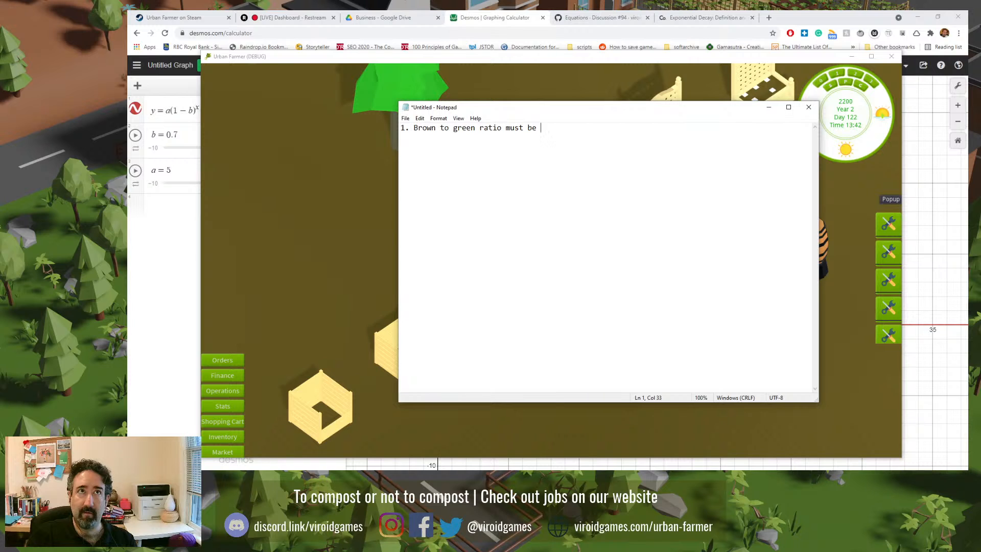
type("at ,")
key("BackSpace")
type("most")
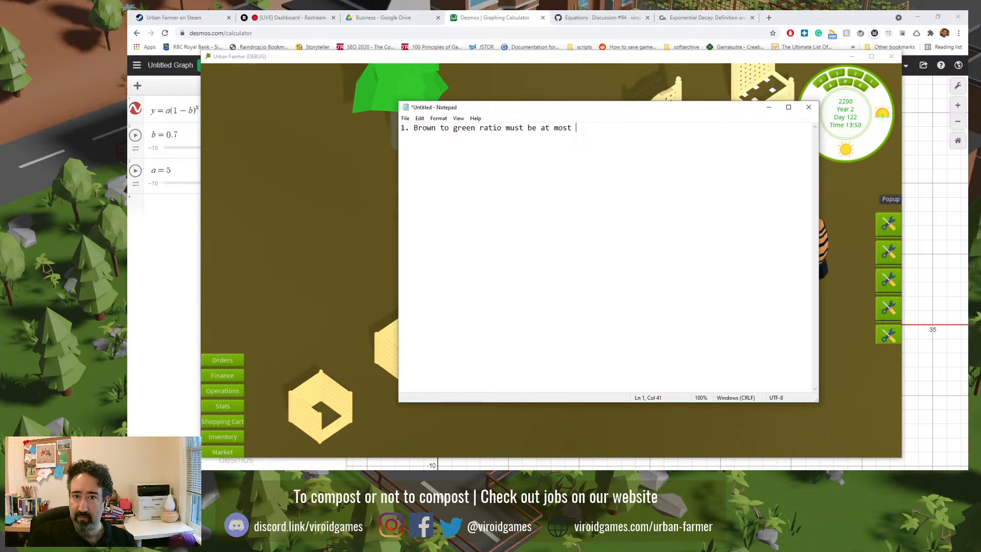
type("20%")
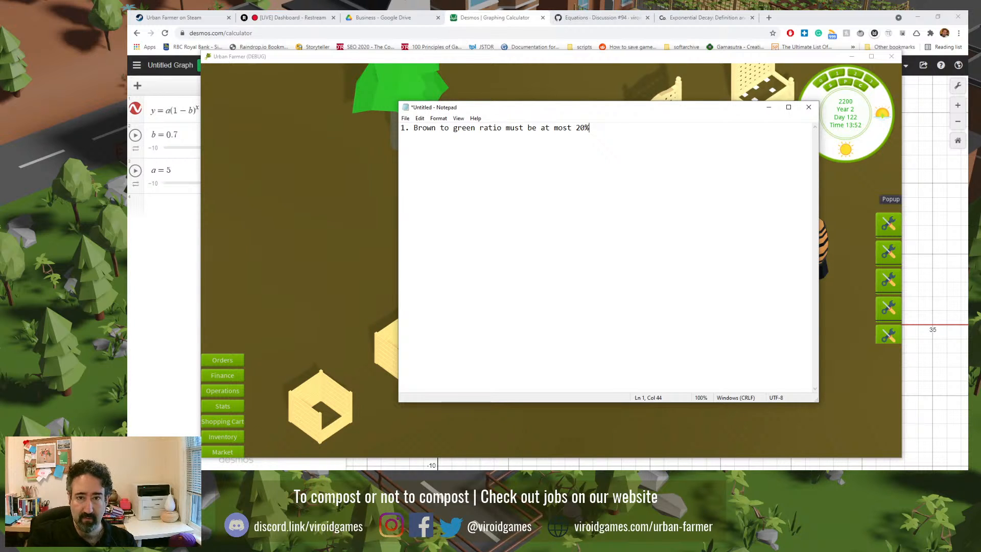
key("BackSpace")
key("BackSpace")
key("BackSpace")
key("BackSpace")
key("BackSpace")
key("BackSpace")
key("BackSpace")
key("BackSpace")
key("BackSpace")
key("BackSpace")
key("BackSpace")
key("BackSpace")
key("BackSpace")
key("BackSpace")
key("BackSpace")
key("BackSpace")
key("BackSpace")
key("BackSpace")
key("BackSpace")
key("BackSpace")
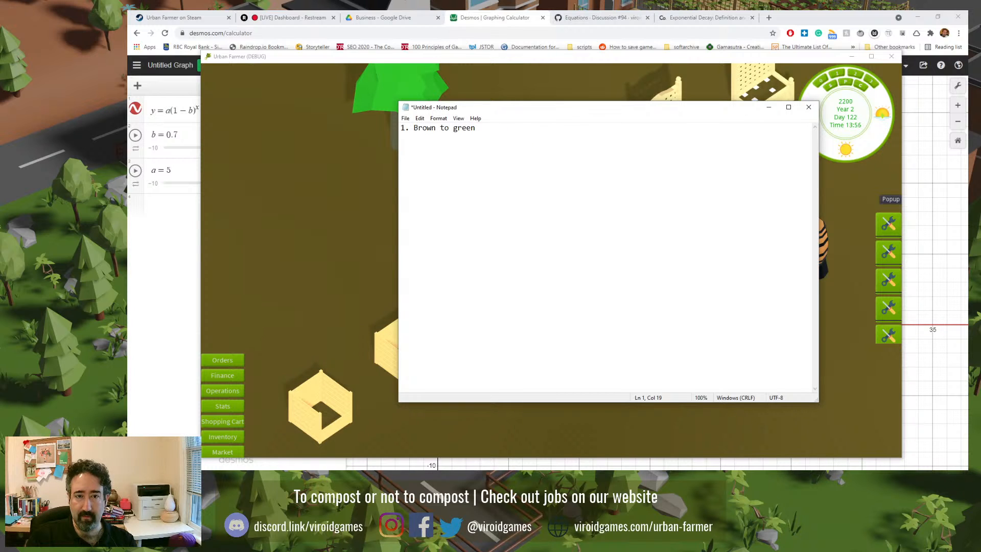
- Continue rule 1 with "ratio must not be mora than 20% different."
type("ratio")
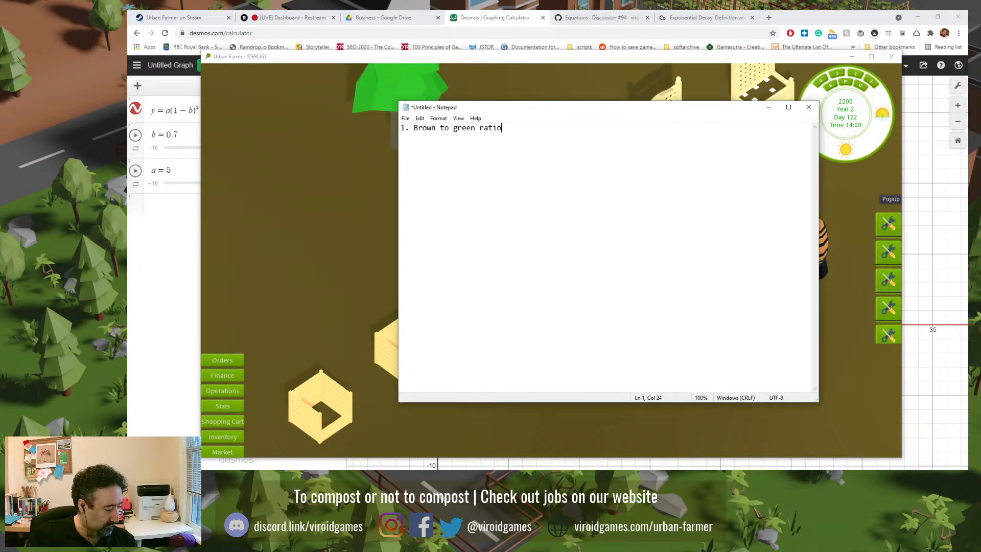
type(" must not  e")
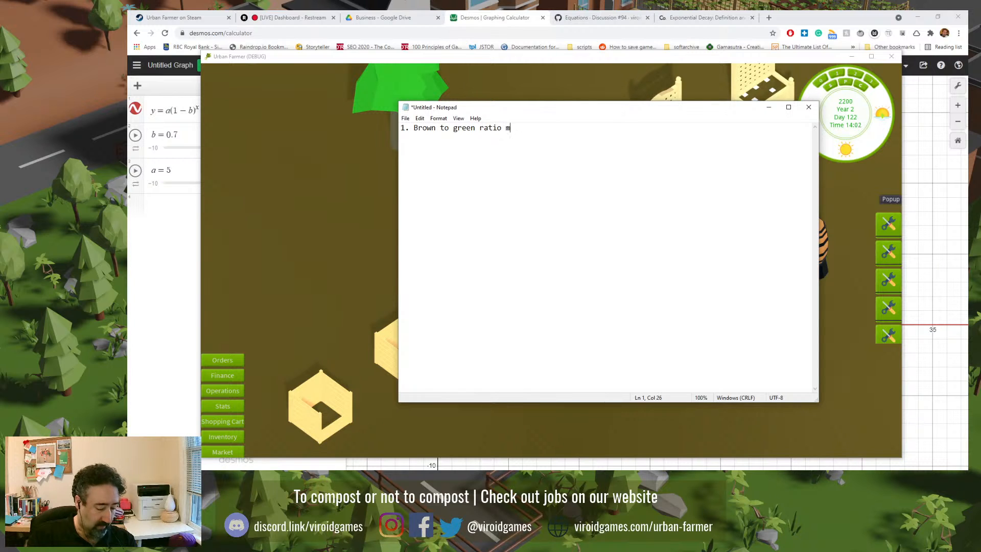
key("BackSpace")
key("BackSpace")
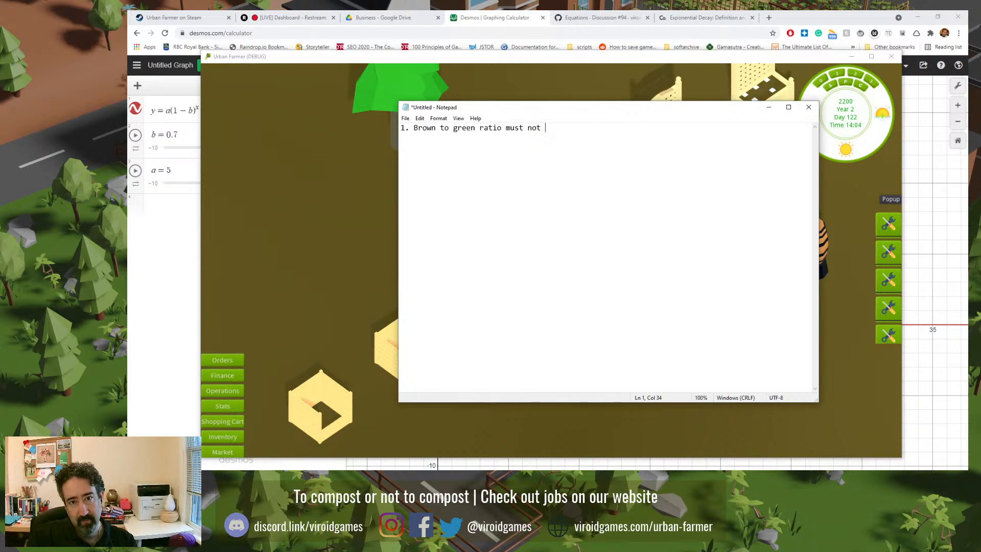
type("be mora")
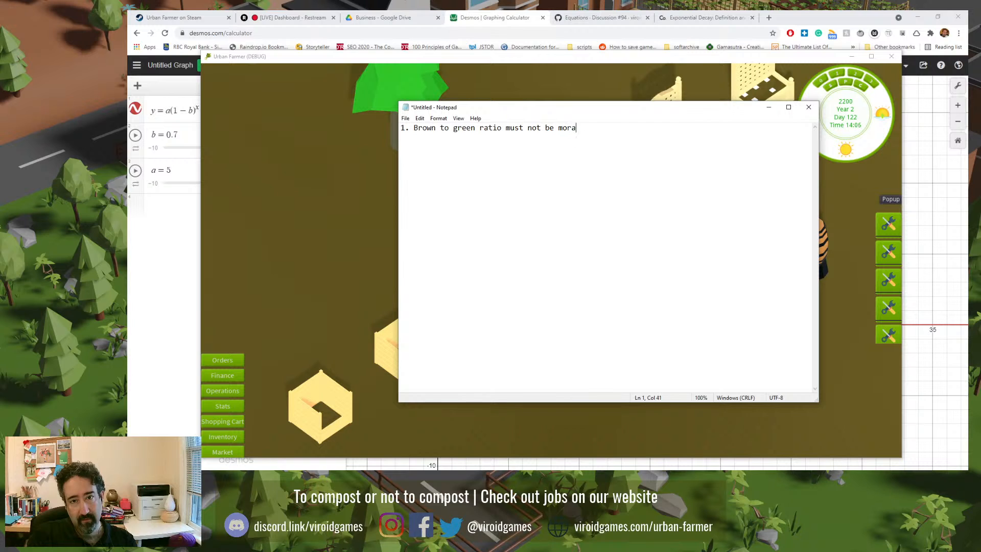
type(" than 20")
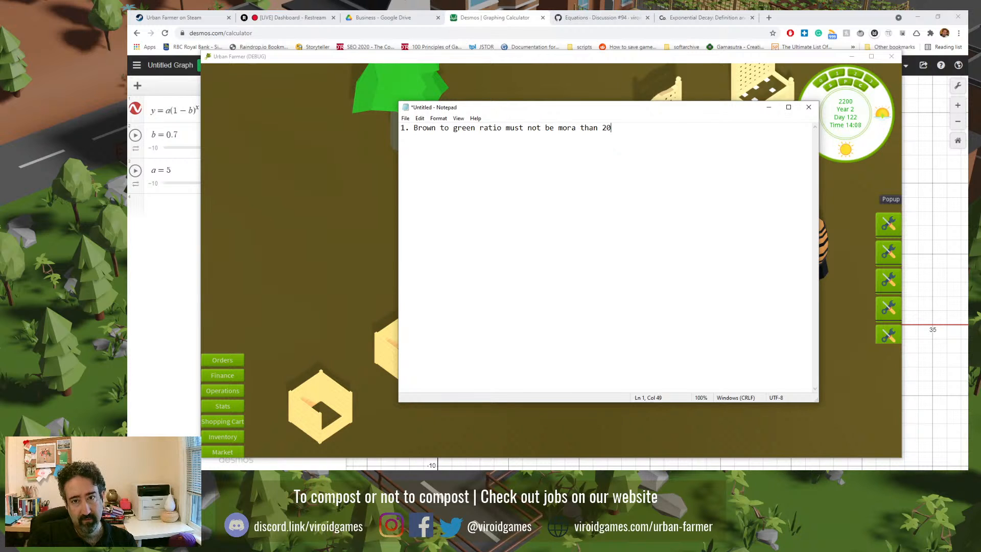
type("% different.")
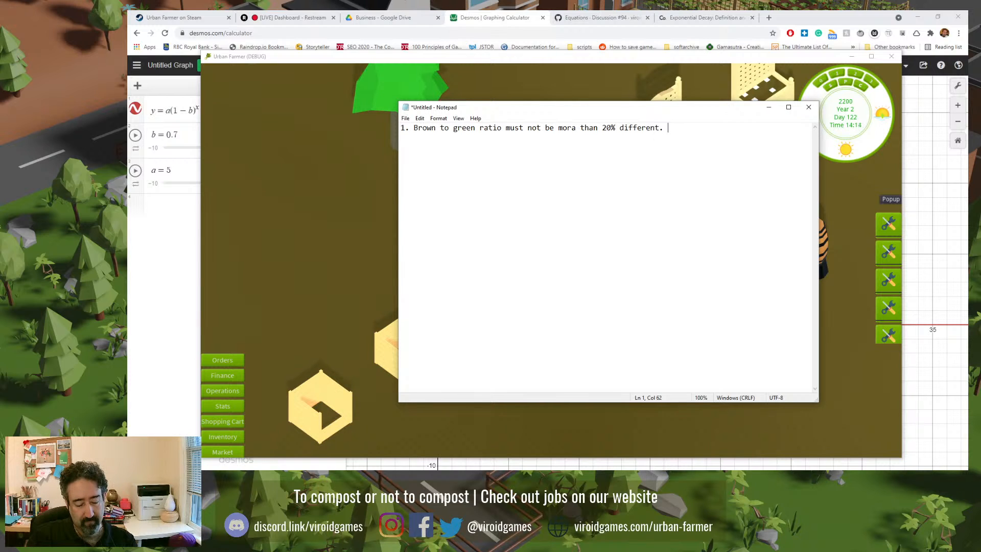
- Add the example "if 40% to 60% it's ok but 39% to 61% is not ok" to rule 1
type("if")
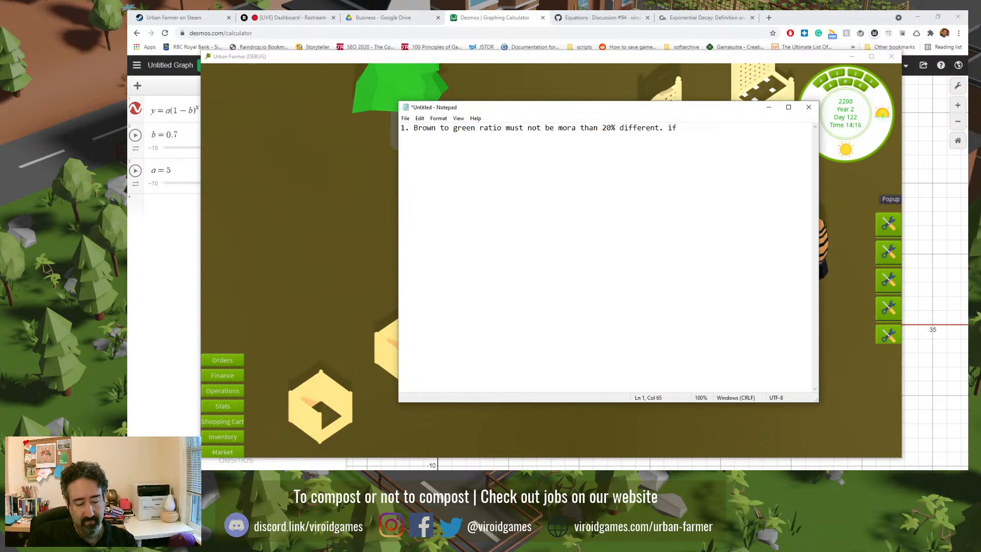
type(" 40-")
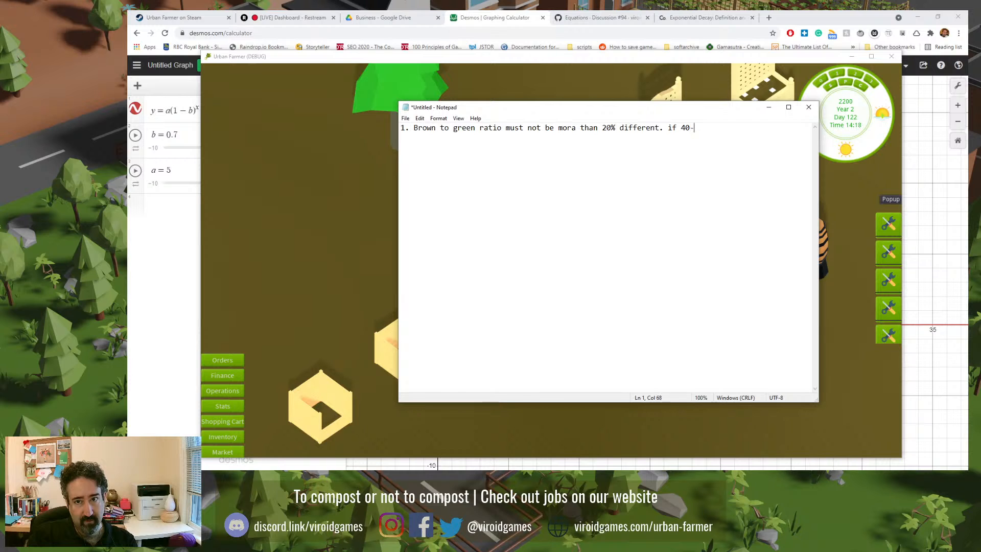
key("BackSpace")
type("% ")
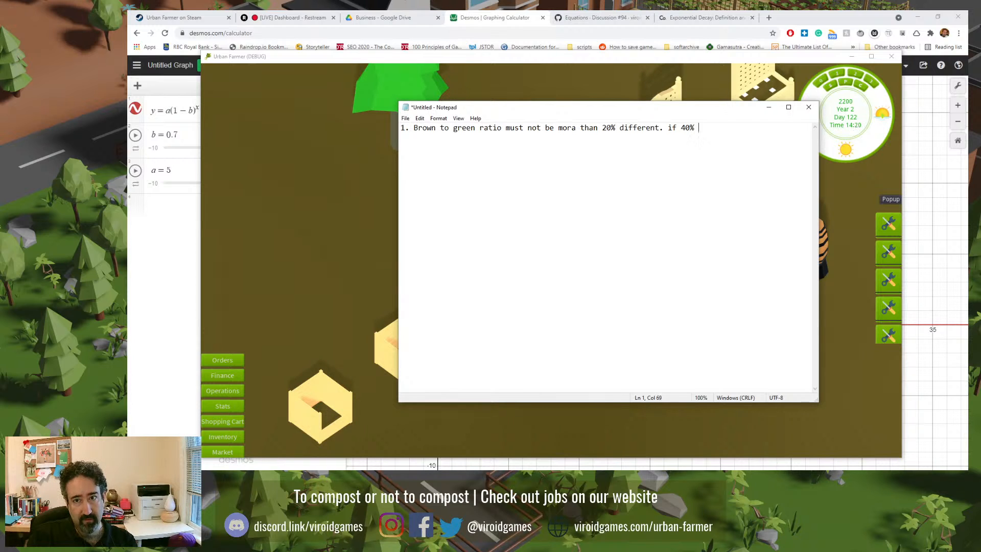
type("to 60%")
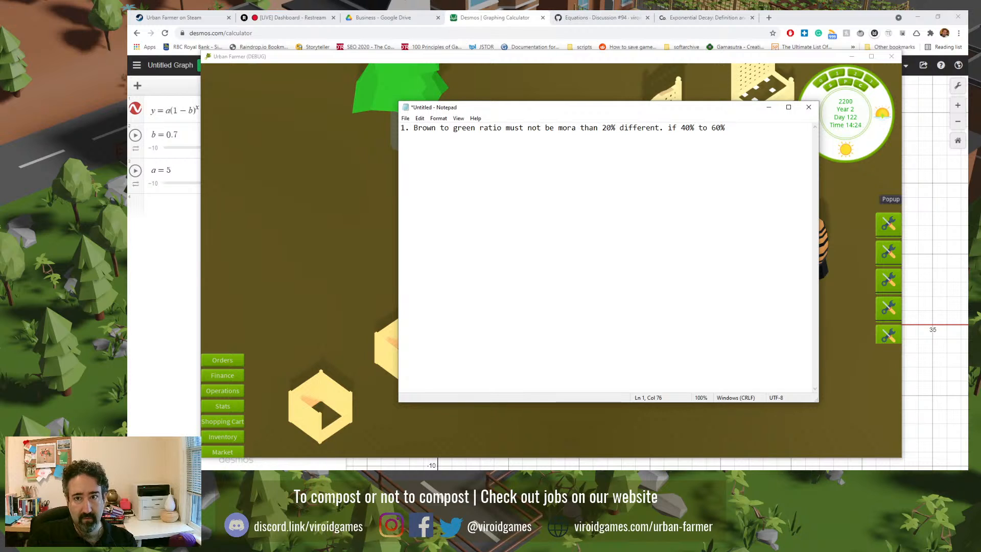
type(" it's ok")
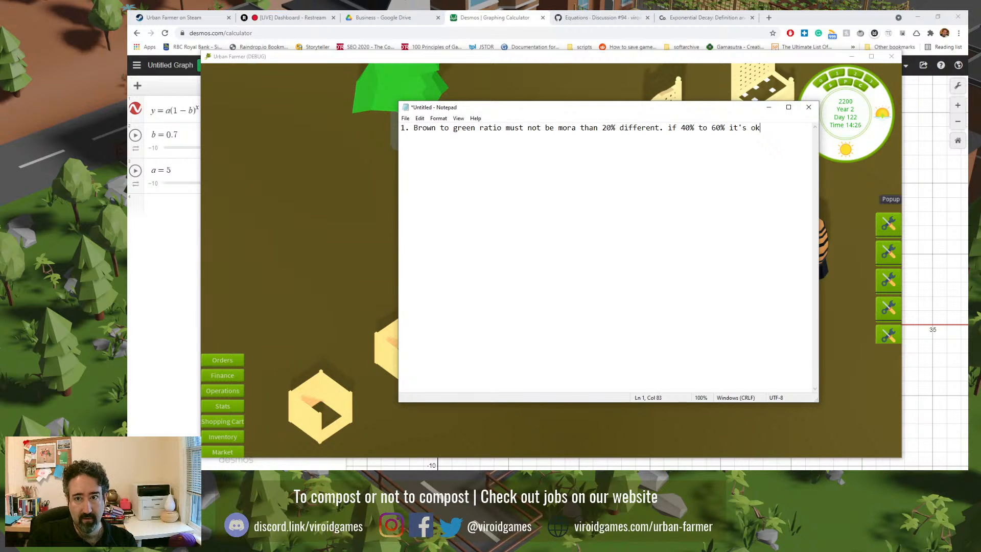
type(" but ")
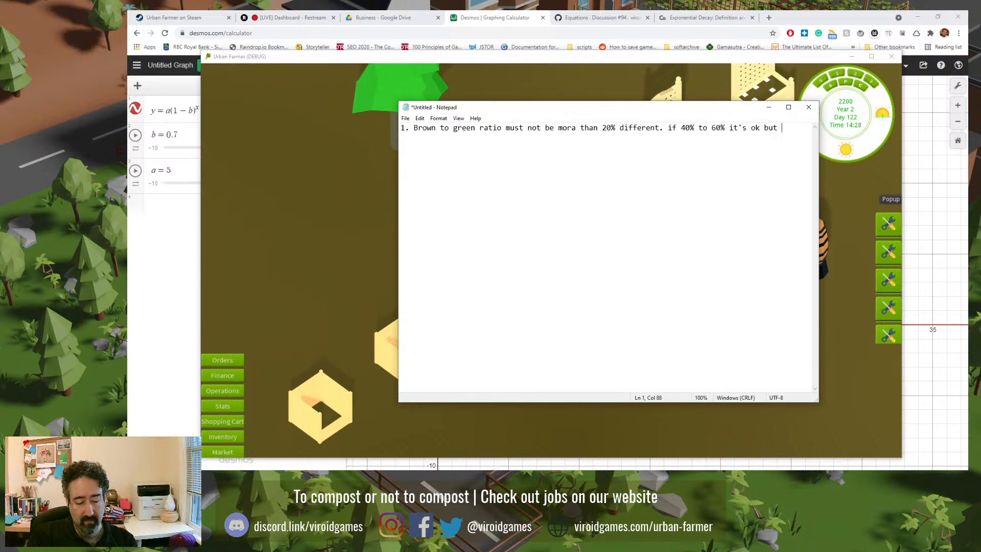
type("39")
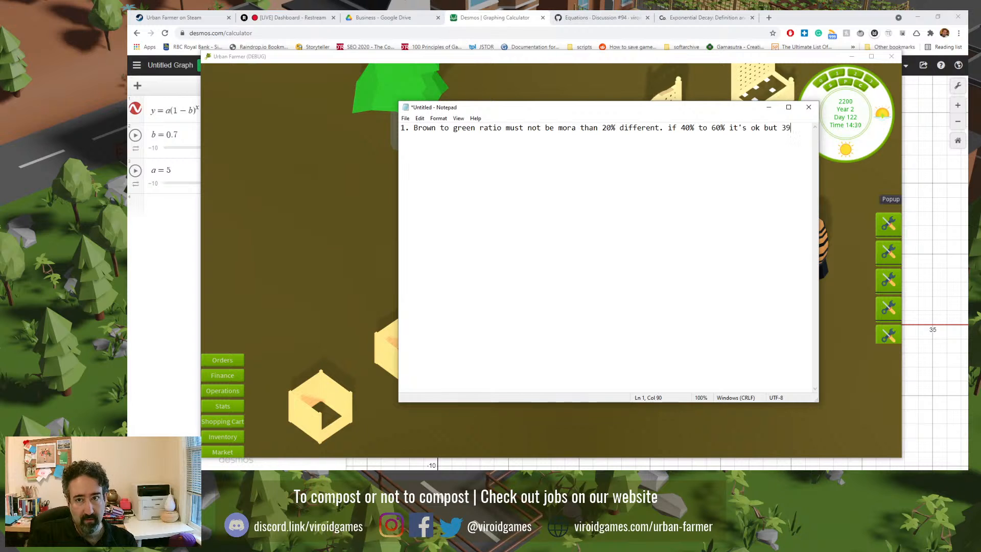
type("% to 6")
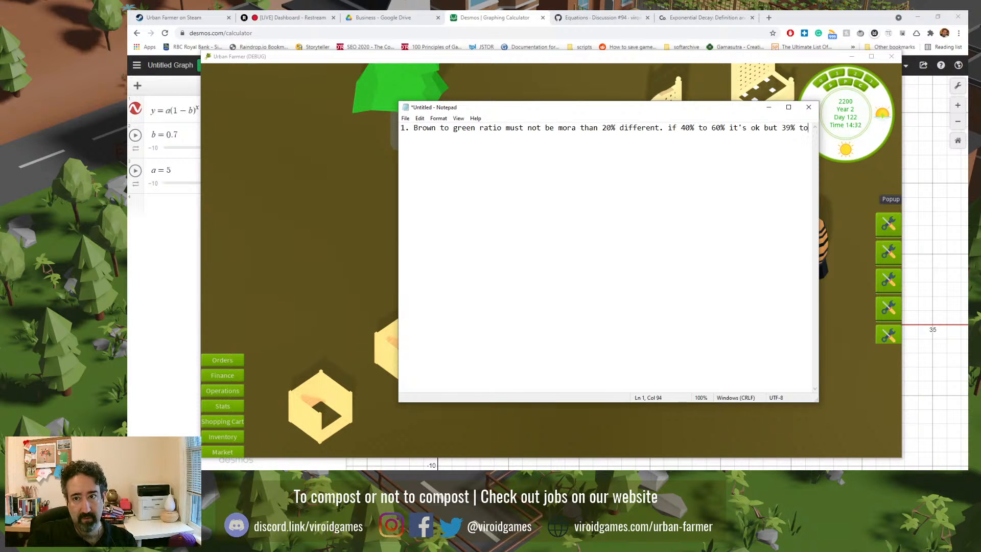
type("1%")
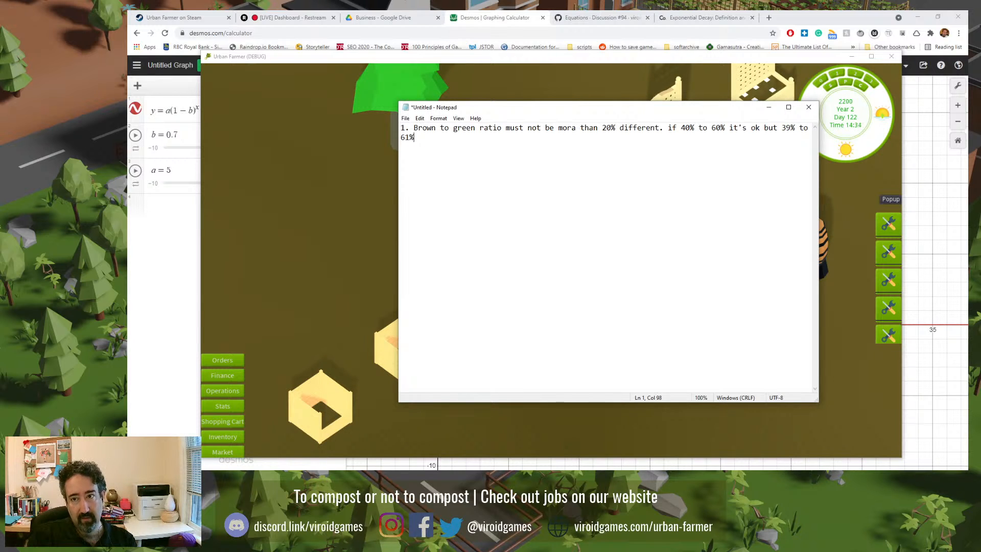
type(" is not ok")
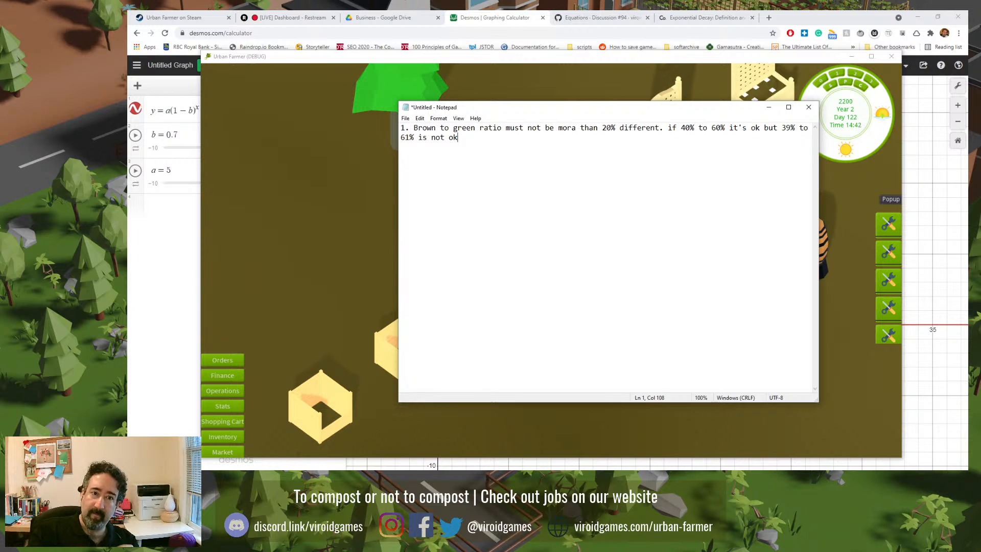
- Begin a second line with "2." and cut all the notes to the clipboard
key("Return")
type("2.")
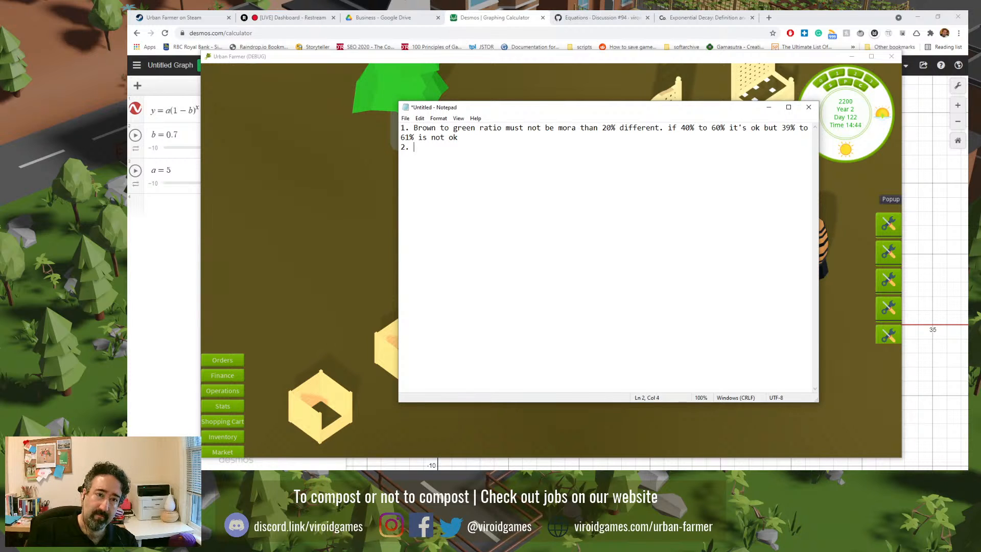
key("shift+Up")
key("shift+Up")
key("ctrl+a")
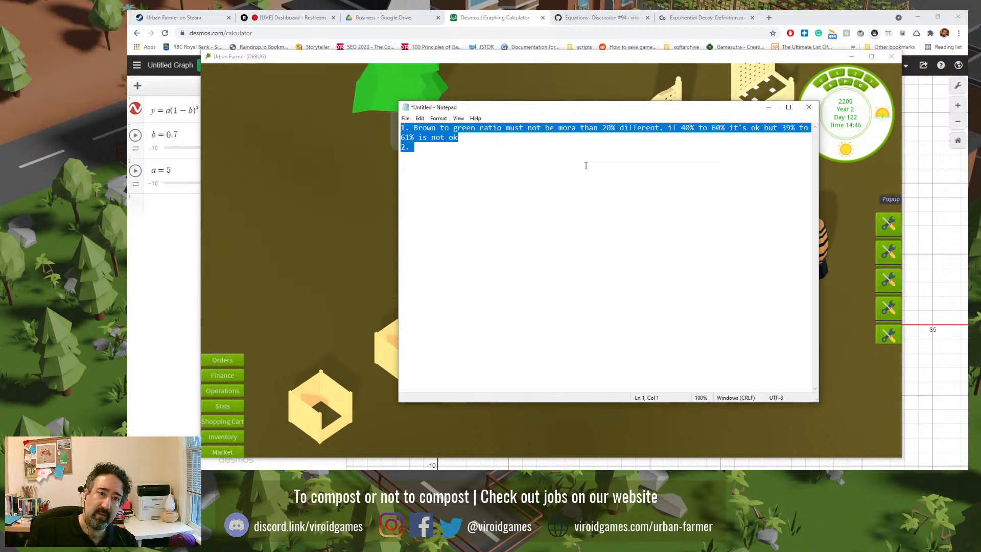
key("ctrl+x")
- Switch to the browser's GitHub Equations discussion and open the urban-farmer repository's issue list
left_click(583, 11)
left_click(584, 14)
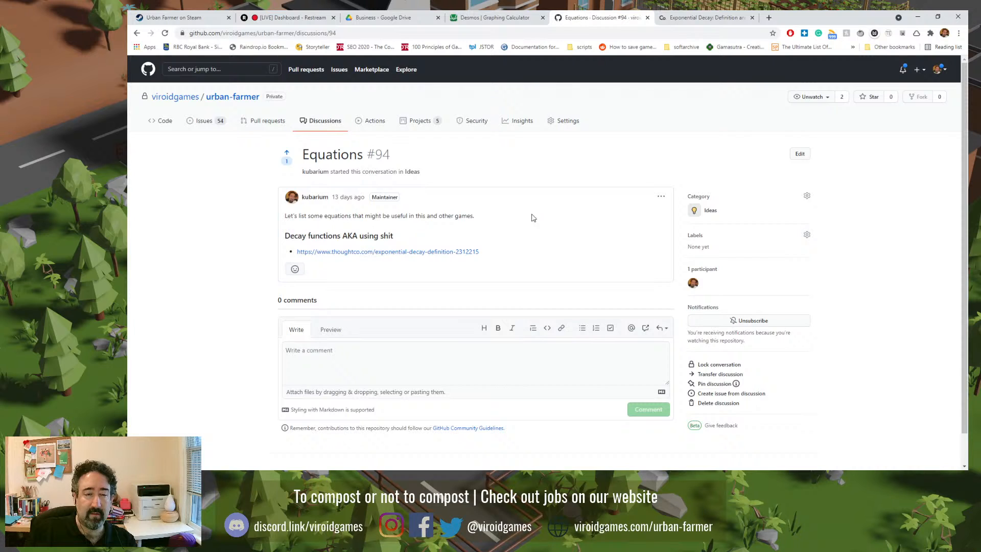
left_click_drag(375, 217, 443, 225)
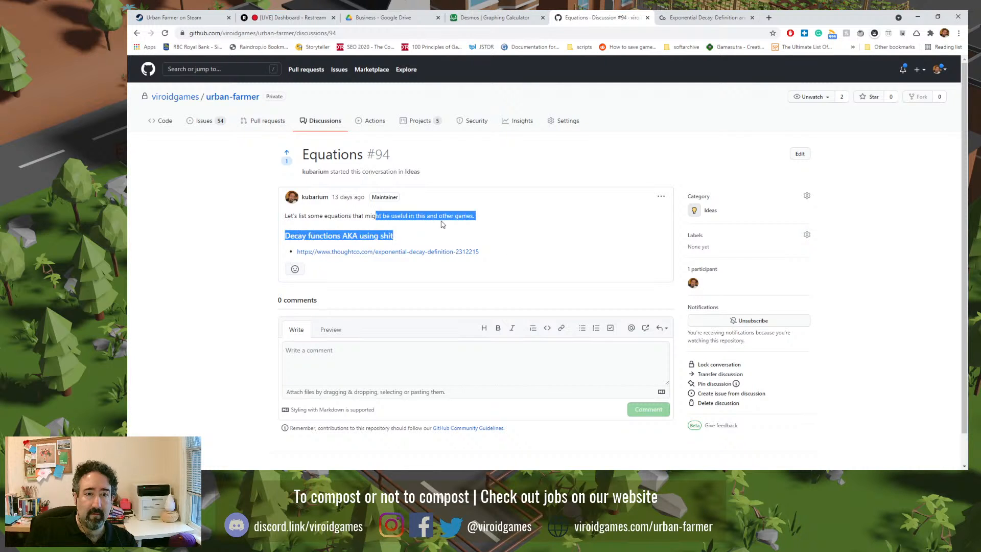
left_click(470, 215)
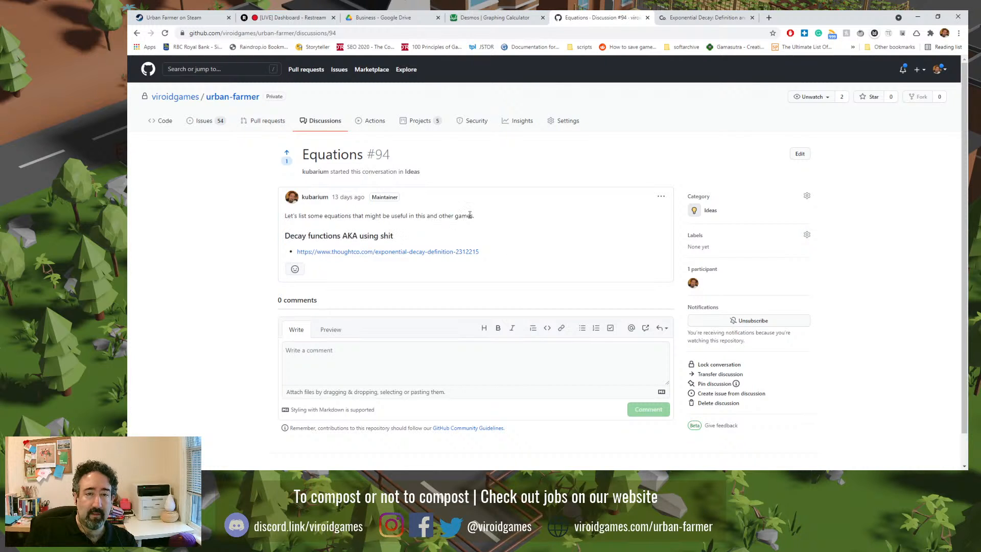
left_click(207, 121)
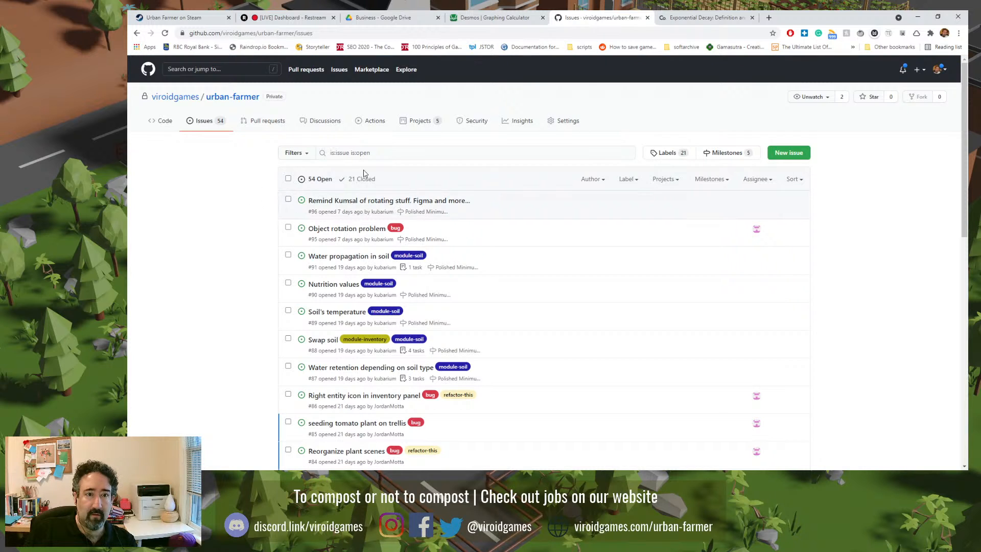
- Search the open issues for compost and open the issue "Status of a compost unit" in its own tab
left_click(424, 157)
type("compost")
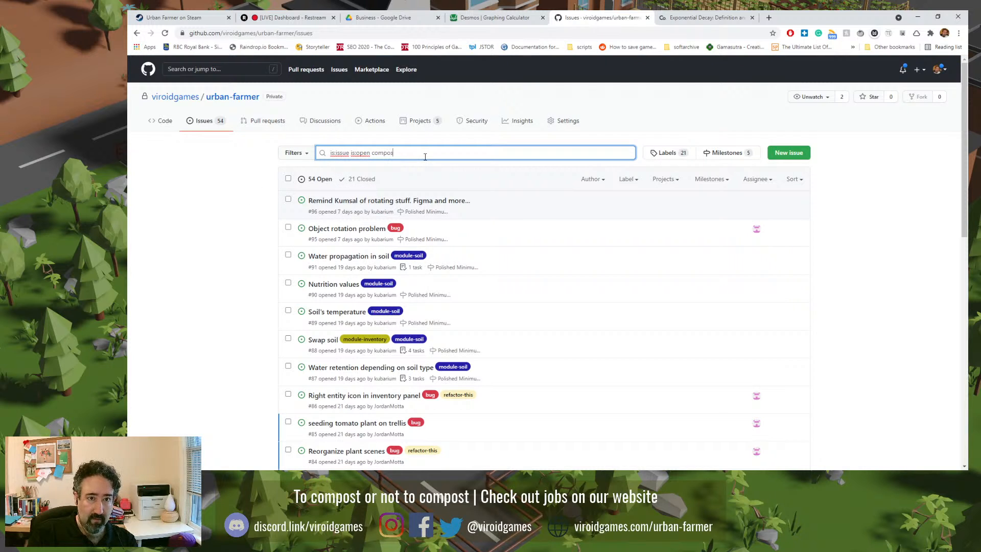
key("Return")
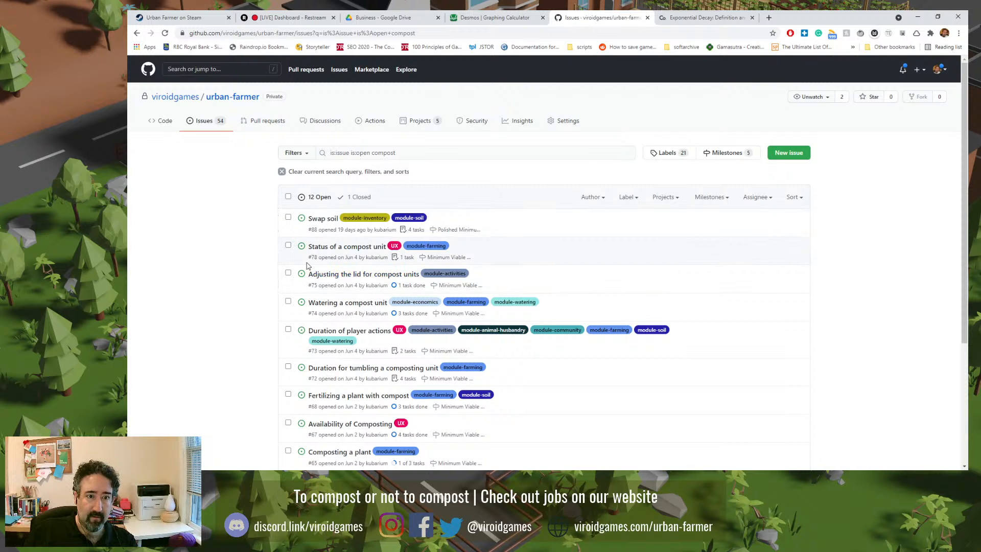
middle_click(363, 250)
key("ctrl+Tab")
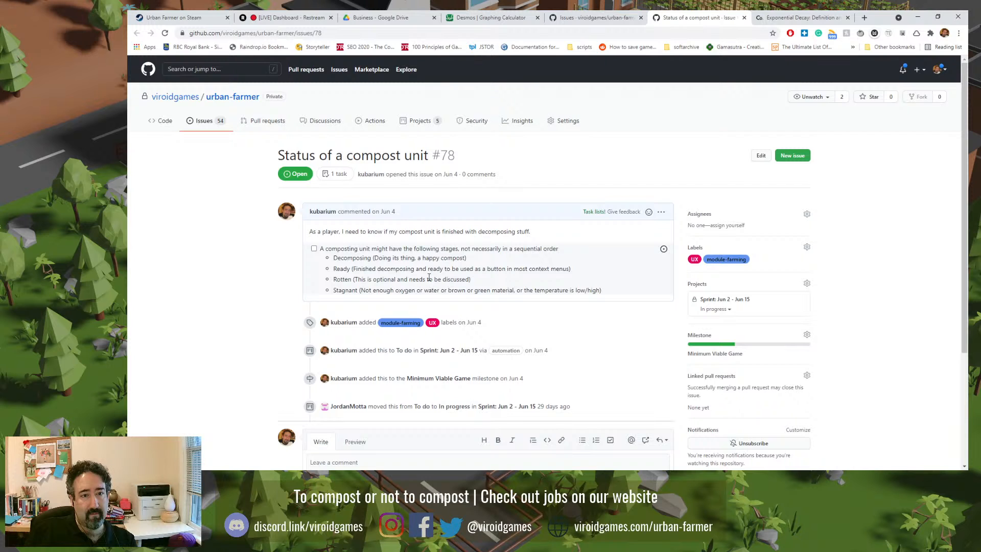
- Review the stages in the compost unit status issue and the other open issues found for compost
left_click_drag(360, 249, 458, 289)
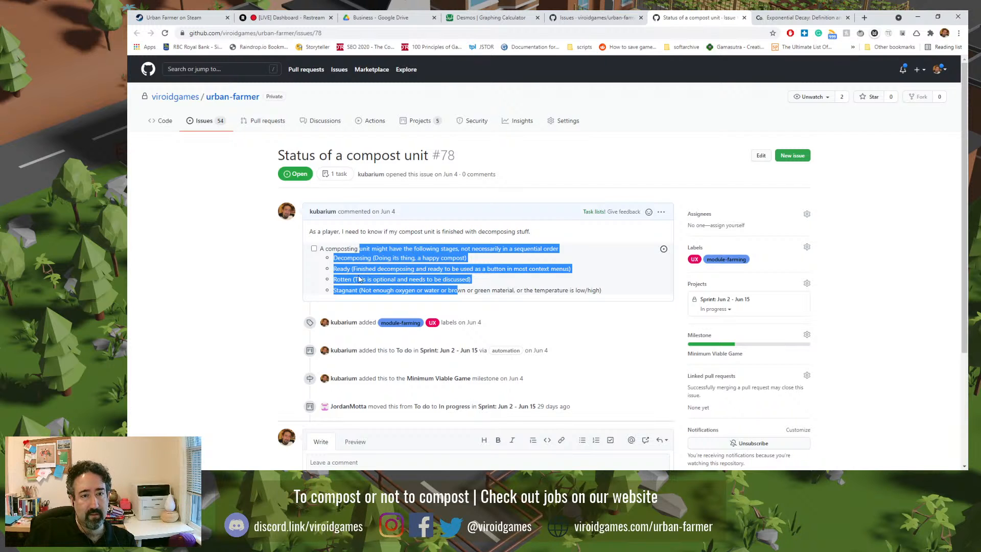
scroll(368, 281, "down", 3)
scroll(372, 290, "up", 3)
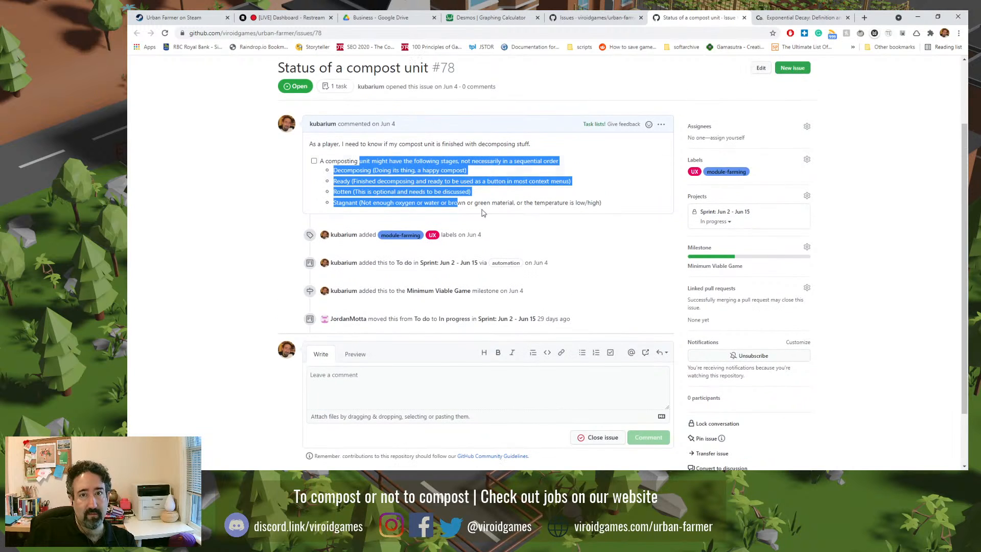
left_click(595, 17)
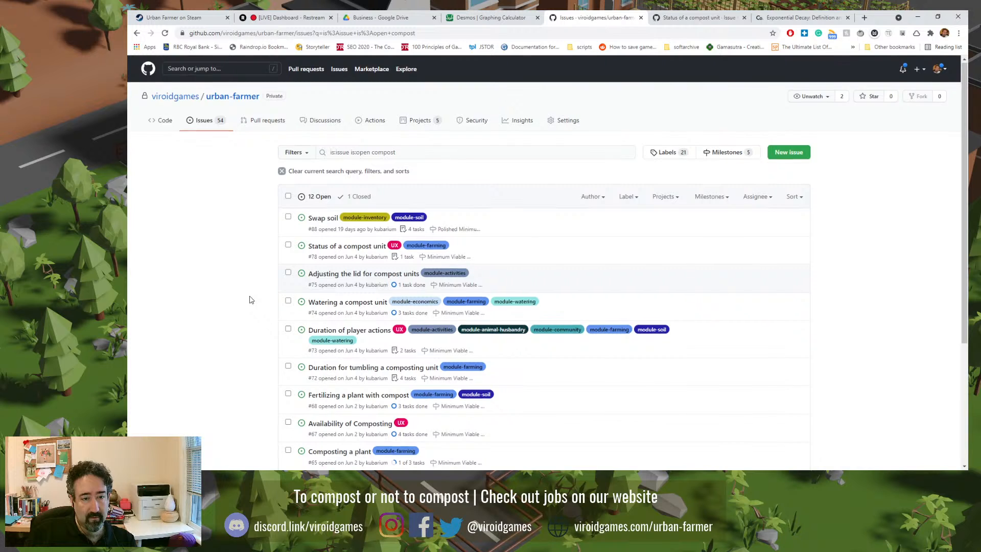
scroll(252, 298, "down", 2)
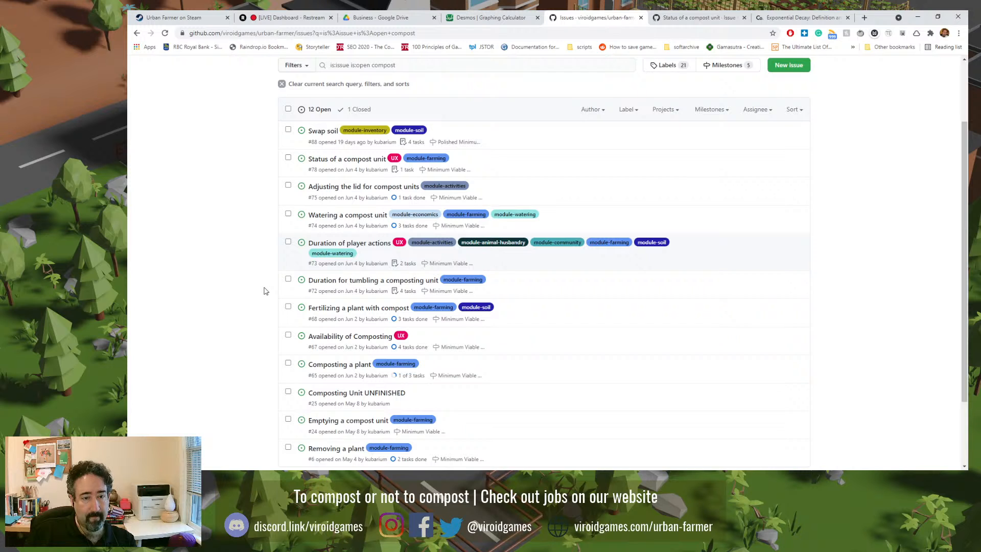
scroll(264, 291, "down", 3)
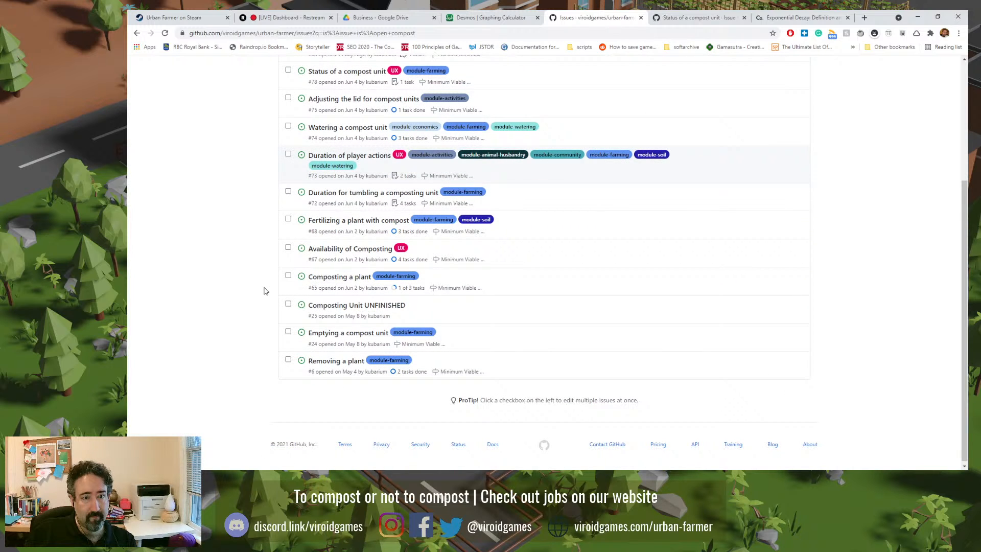
scroll(265, 289, "up", 3)
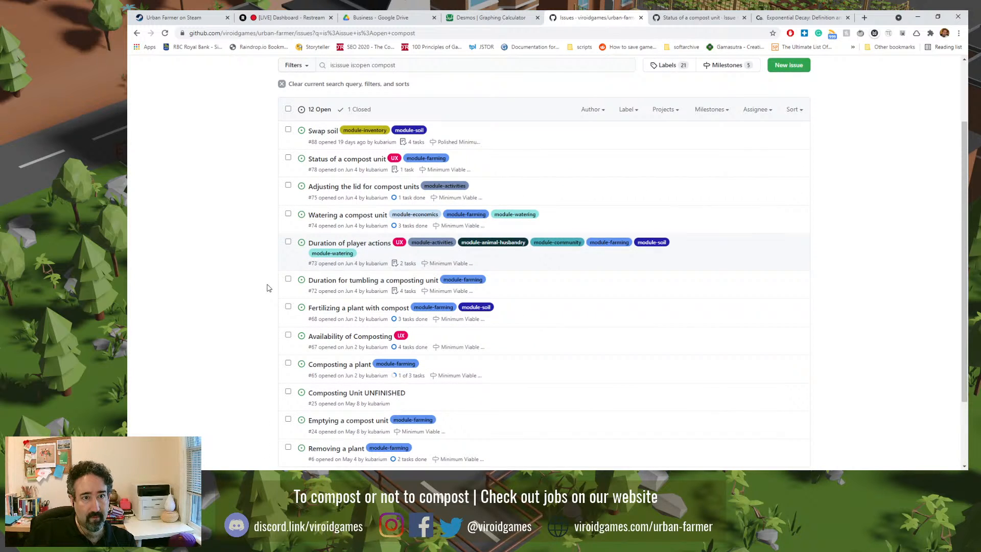
- Edit the "Status of a compost unit" description and paste the numbered brown-to-green ratio notes below the Stagnant stage
left_click(671, 14)
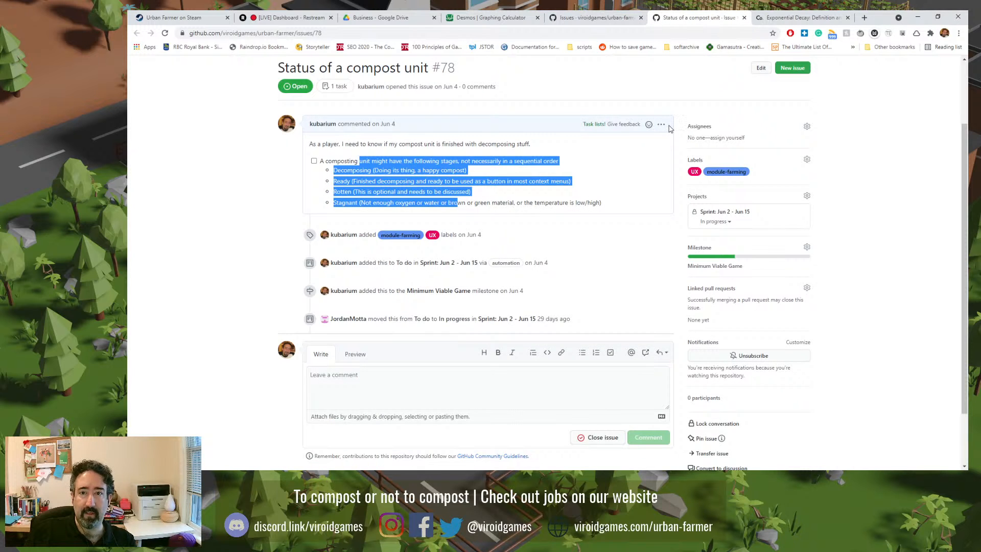
left_click(661, 125)
left_click(611, 171)
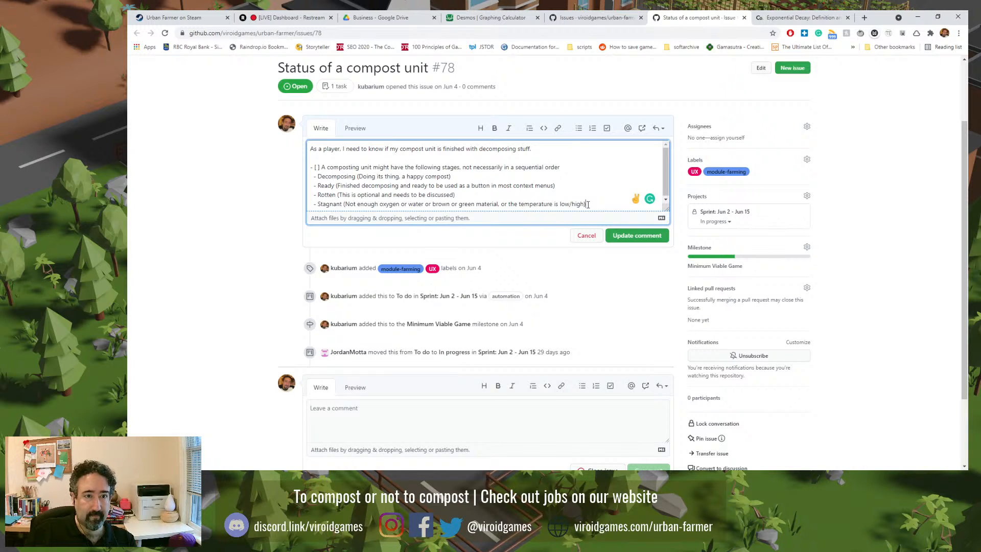
left_click(587, 204)
key("Return")
key("Return")
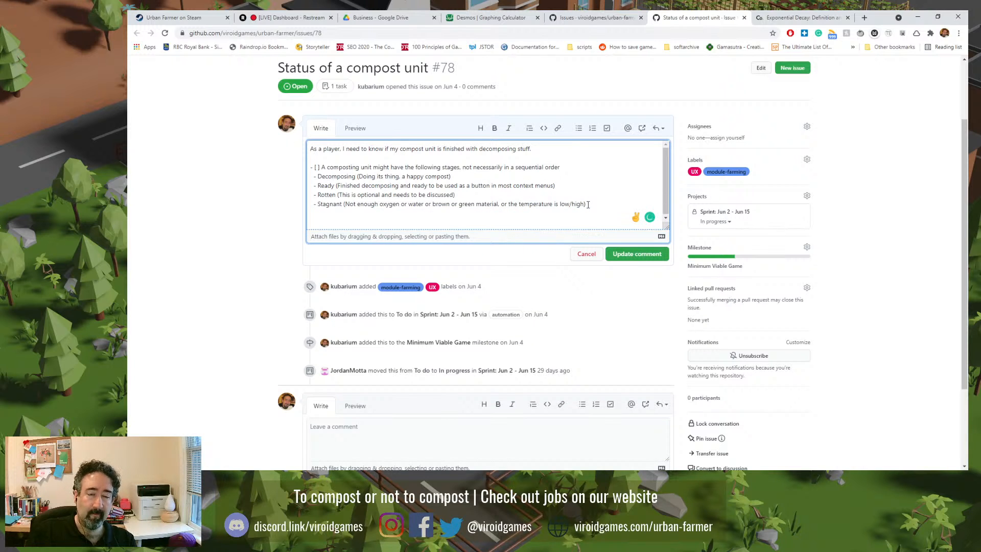
type("1. Brown to green ratio must not be mora than 20% different. if 40% to 60% it's ok but 39% to 61% is not ok")
key("Return")
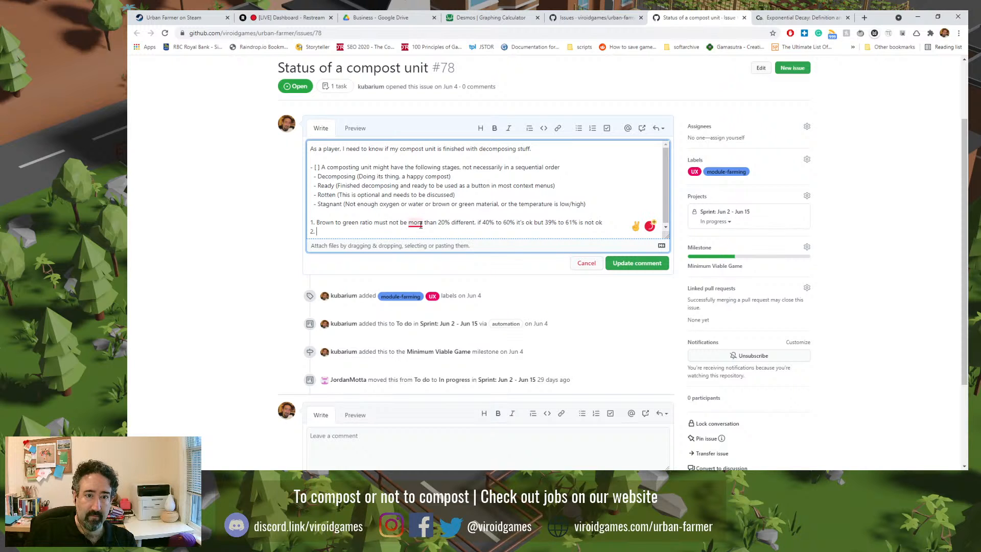
- Correct the misspelled word in rule 1 to "more" and preview the formatted description before returning to editing
left_click(424, 236)
left_click(356, 128)
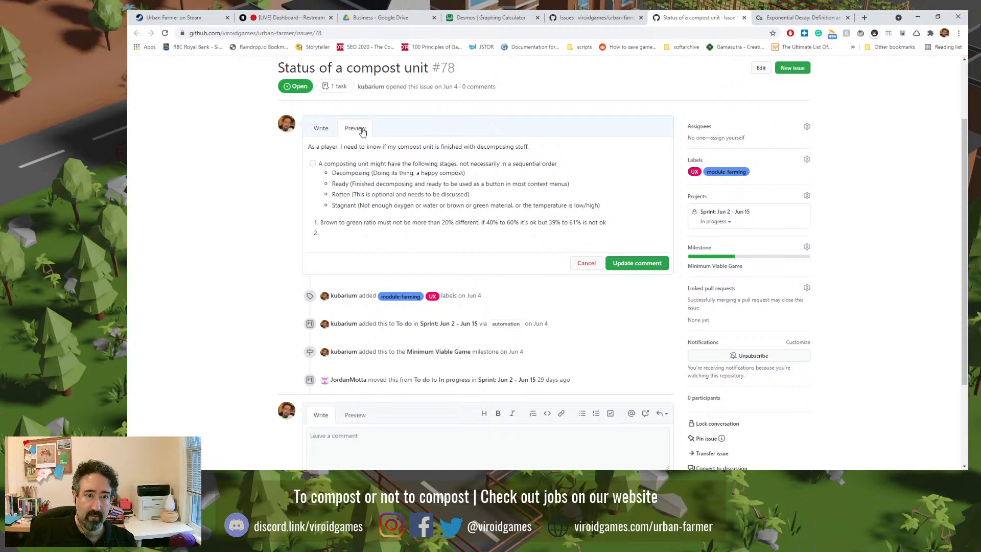
left_click(322, 128)
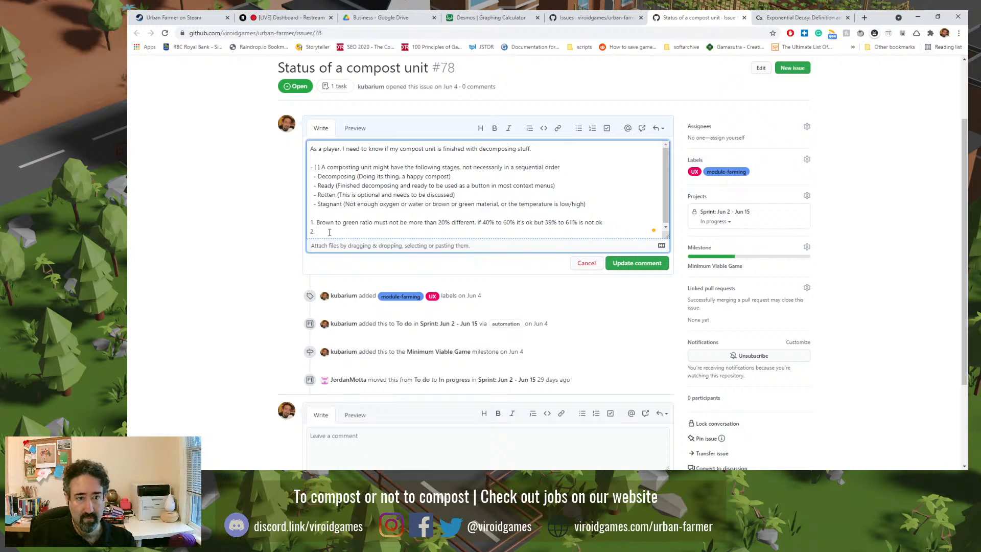
- Write rule 2 in the issue description as "After condition 1 is satisfied"
type("Aft")
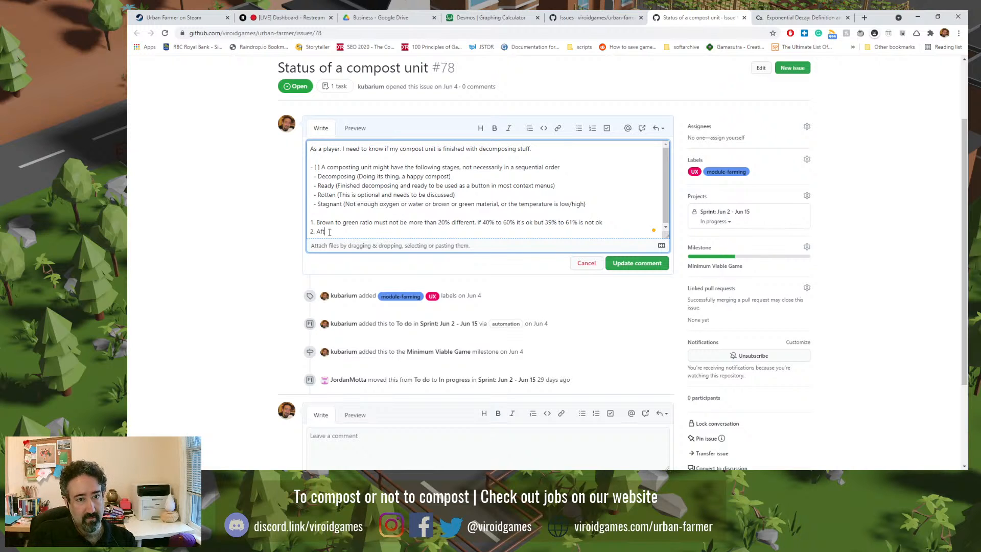
type("er")
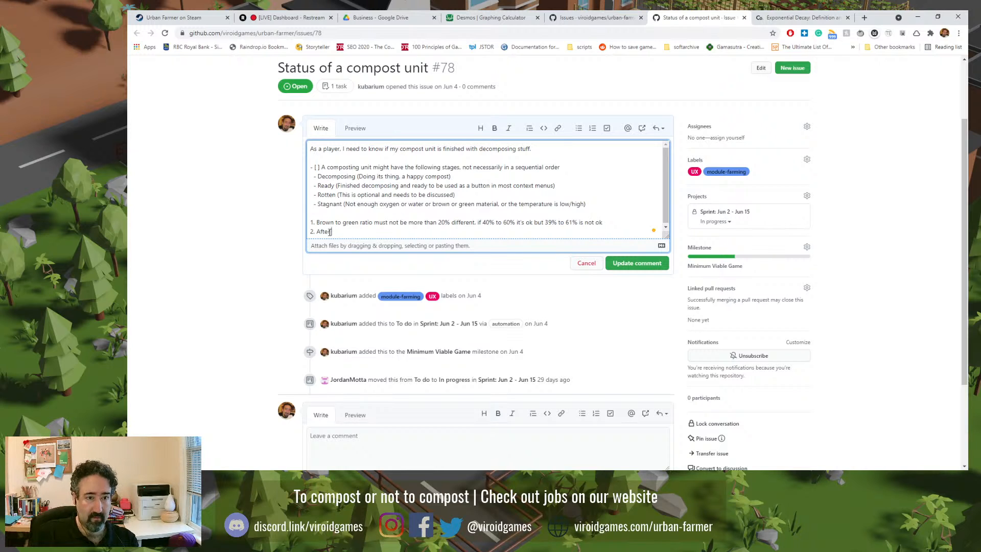
type(" 1 condition 1 i")
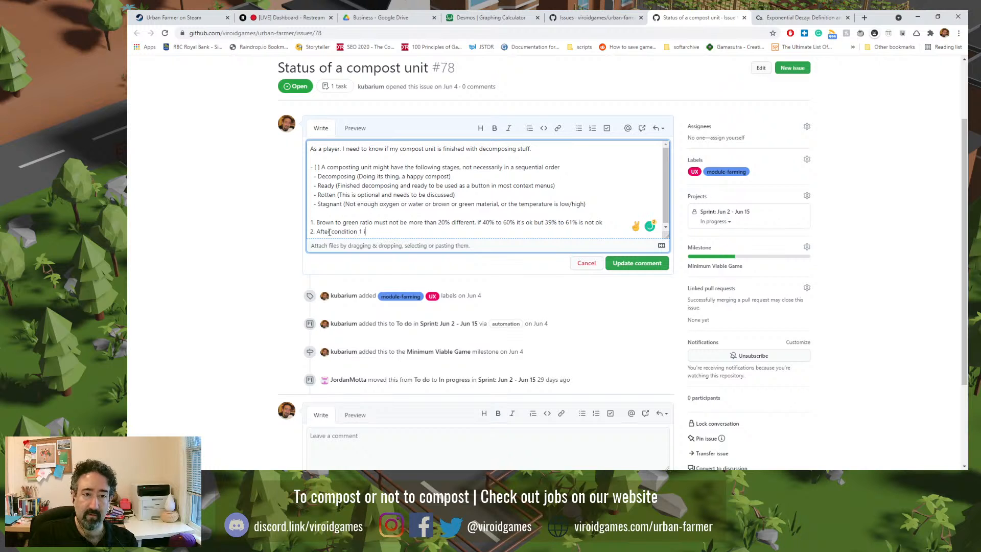
type("s satisfied")
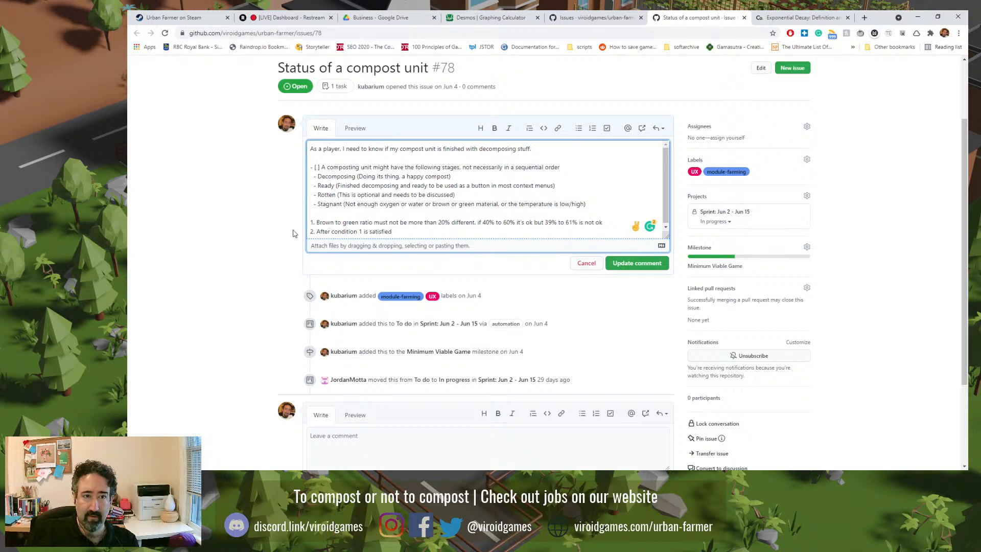
double_click(326, 203)
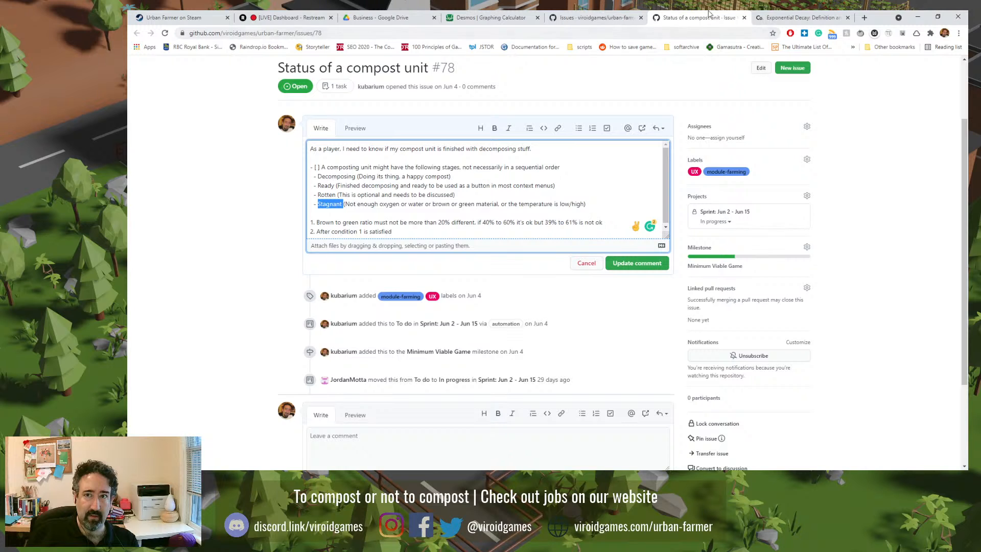
- Open Miro in a new browser tab and sign in with the Viroid Games Google account
left_click(454, 16)
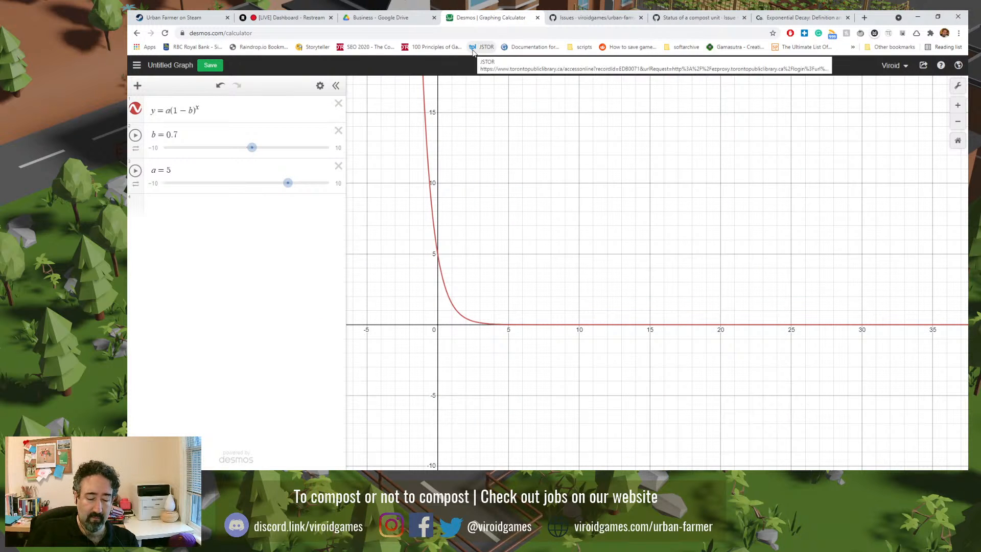
key("ctrl+t")
type("miro")
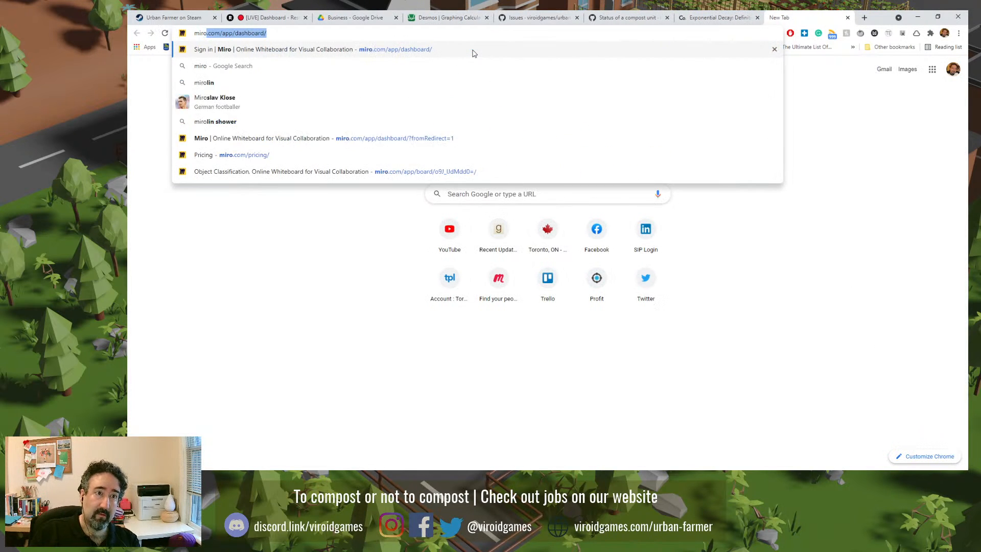
key("Return")
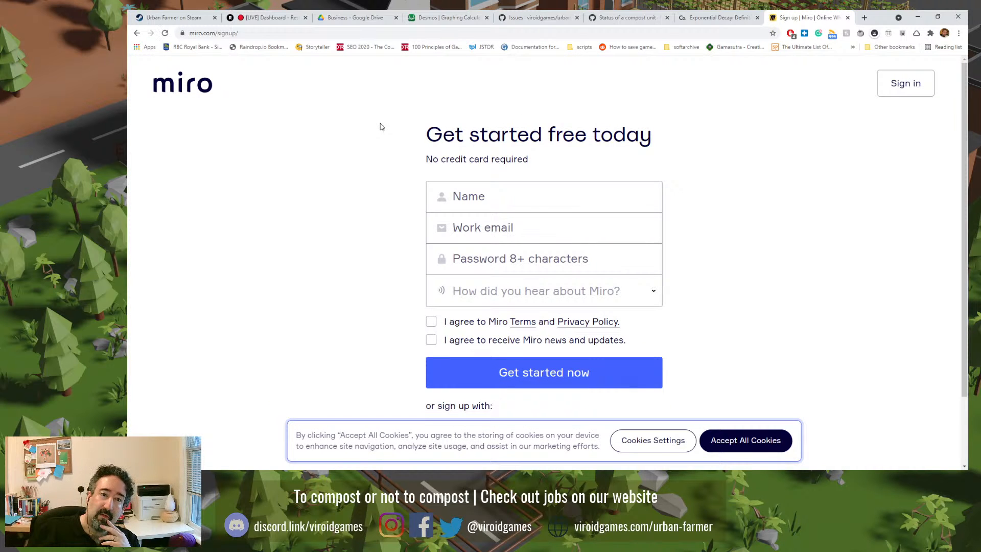
left_click(914, 92)
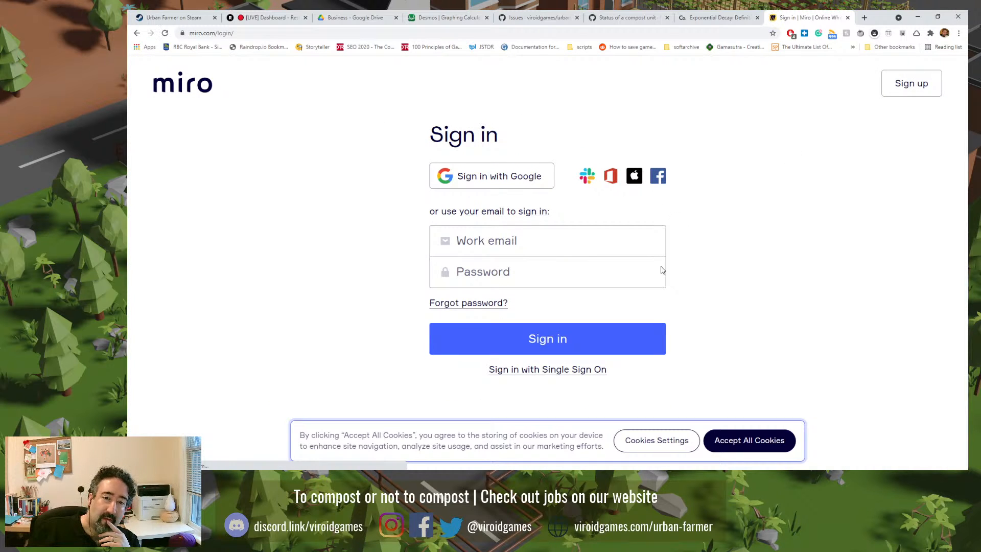
left_click(507, 183)
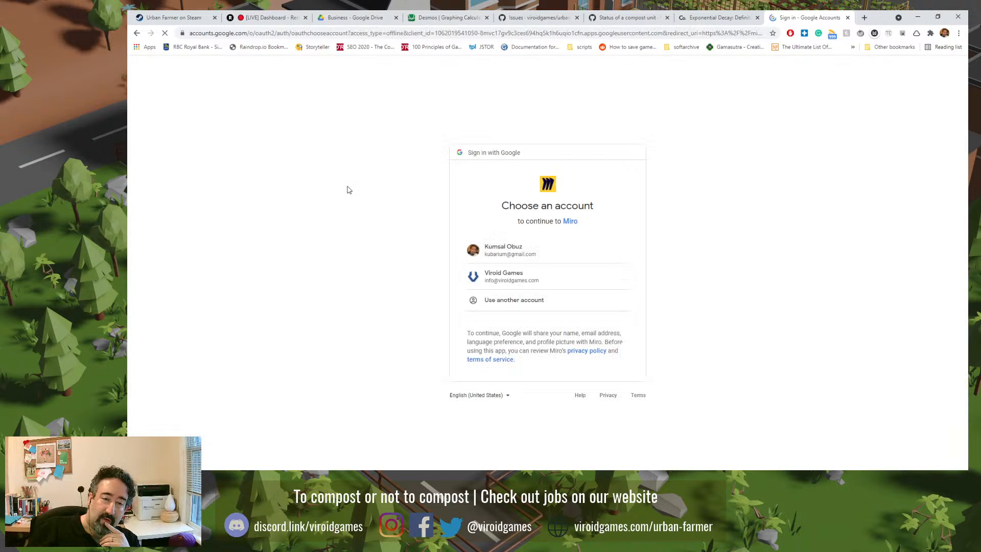
left_click(532, 285)
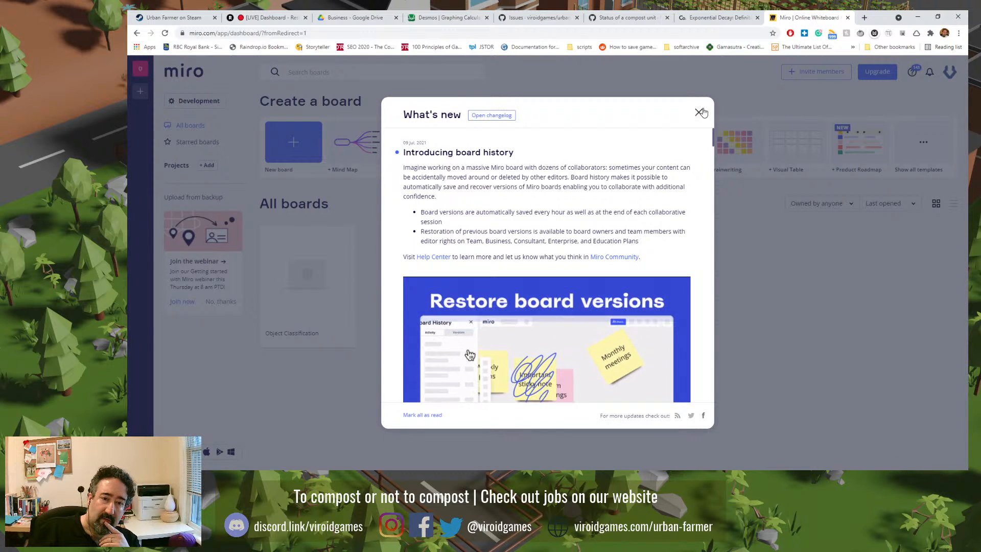
- Dismiss the What's new notice and create a shared board from the Flowchart template
left_click(699, 112)
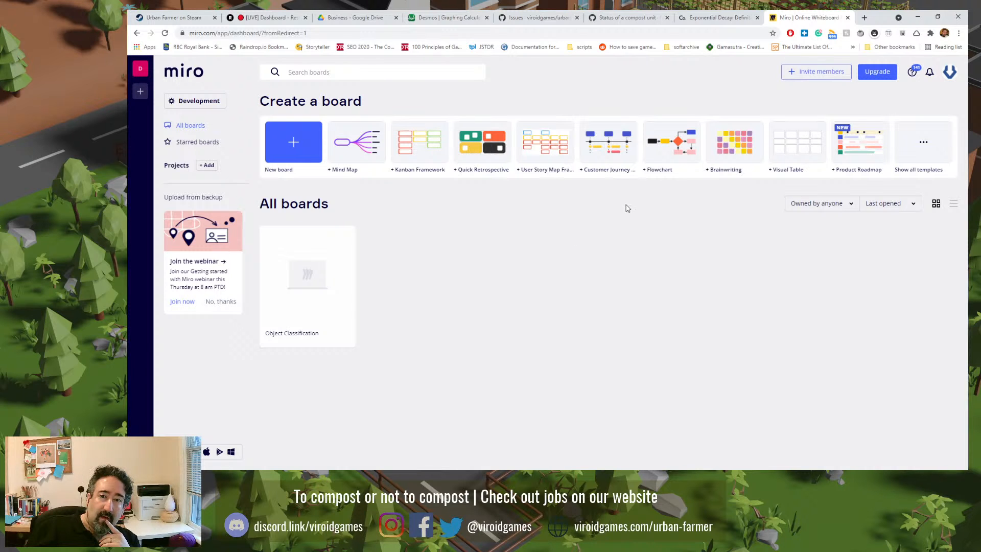
left_click(655, 164)
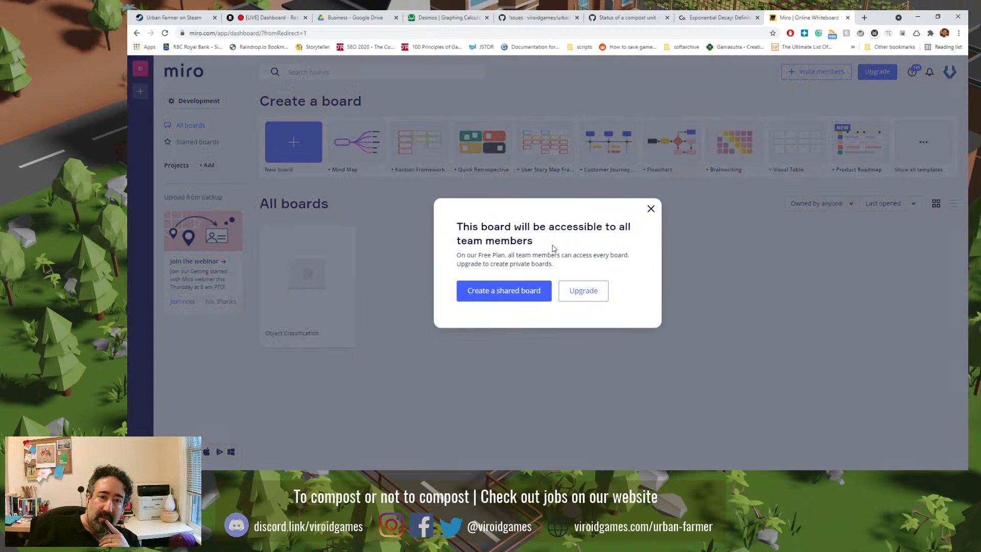
left_click(522, 294)
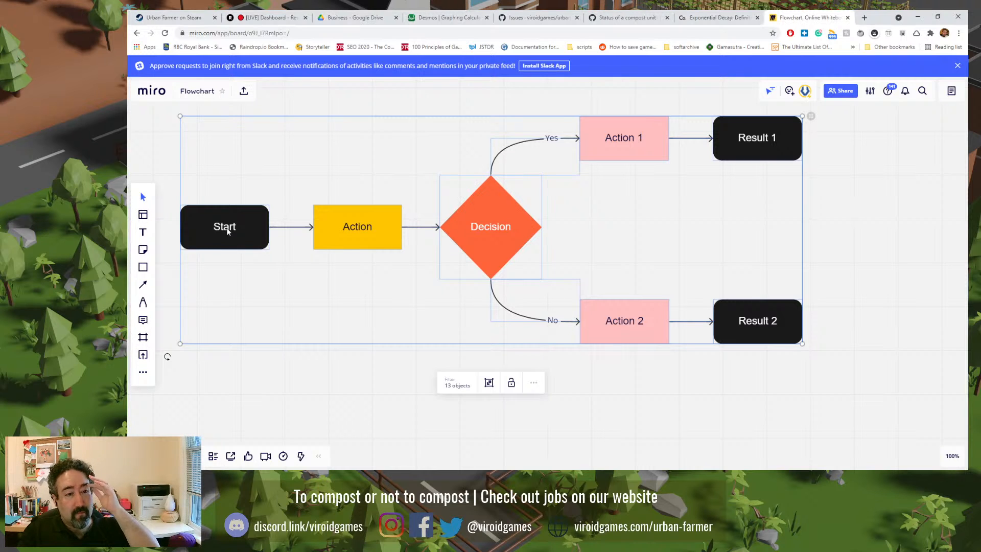
- Relabel the yellow Action box after Start as "Brown-Green Material Ratio"
double_click(356, 230)
double_click(356, 229)
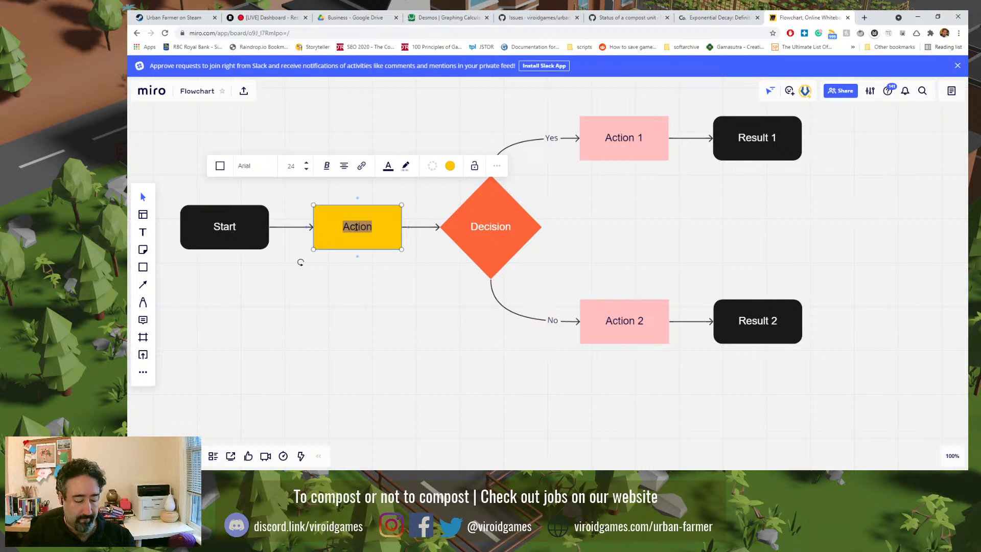
type("Brown t")
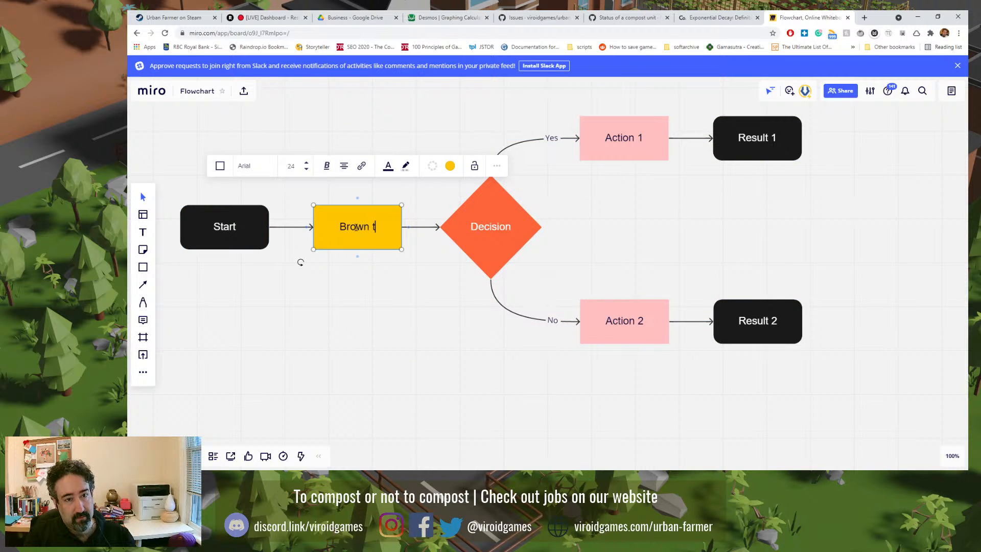
key("BackSpace")
key("BackSpace")
type("-Gree")
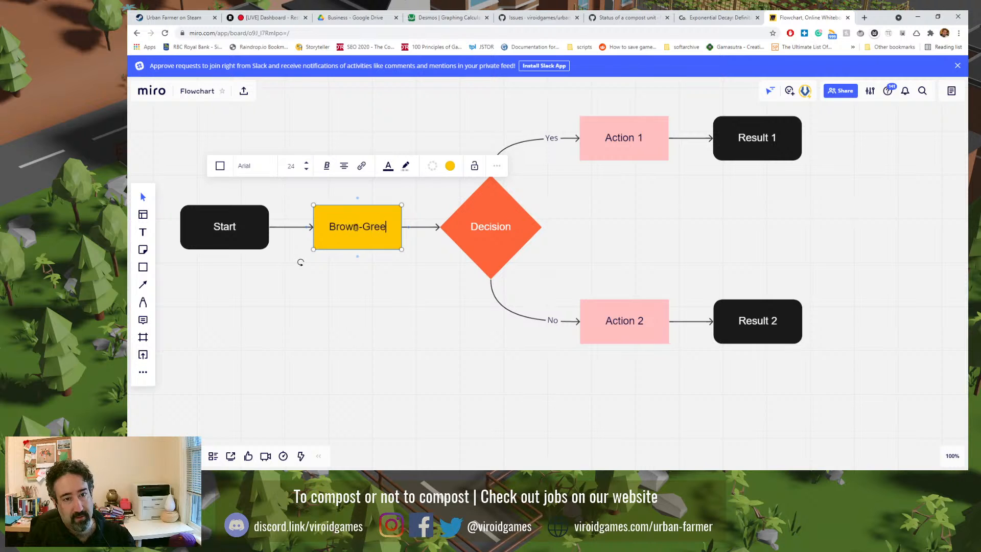
type("n Material")
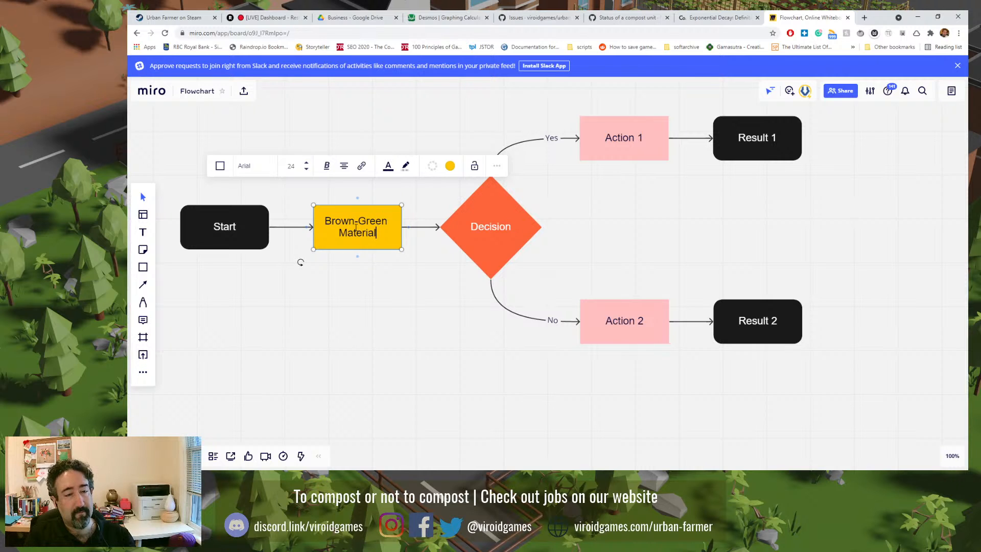
type(" Ratio")
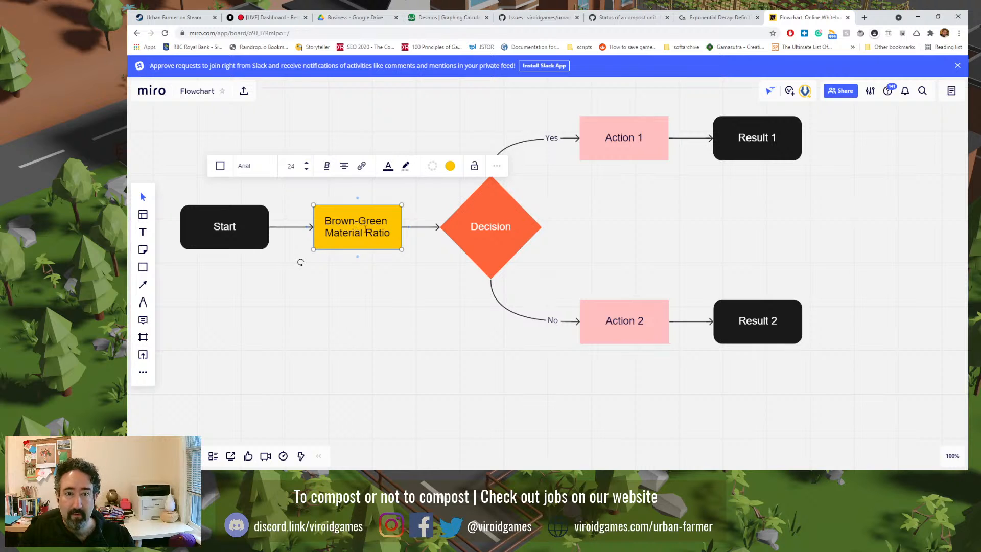
- Relabel the orange Decision diamond as "20% apart"
left_click(478, 229)
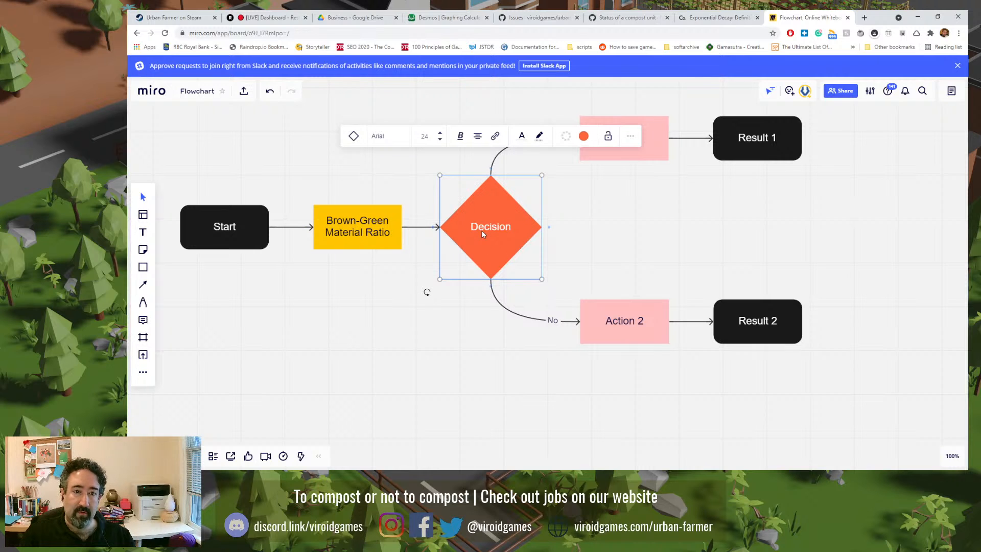
left_click(482, 230)
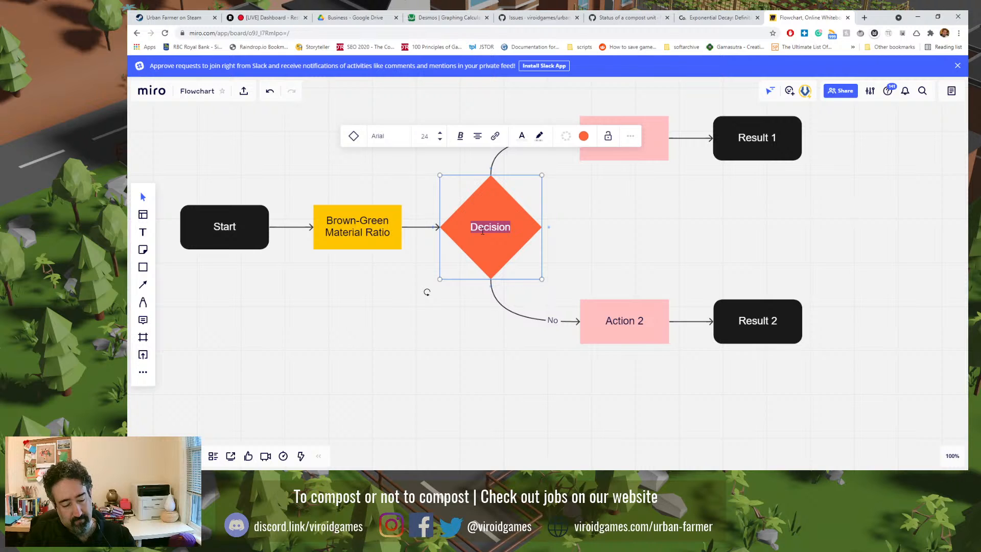
type("20% ")
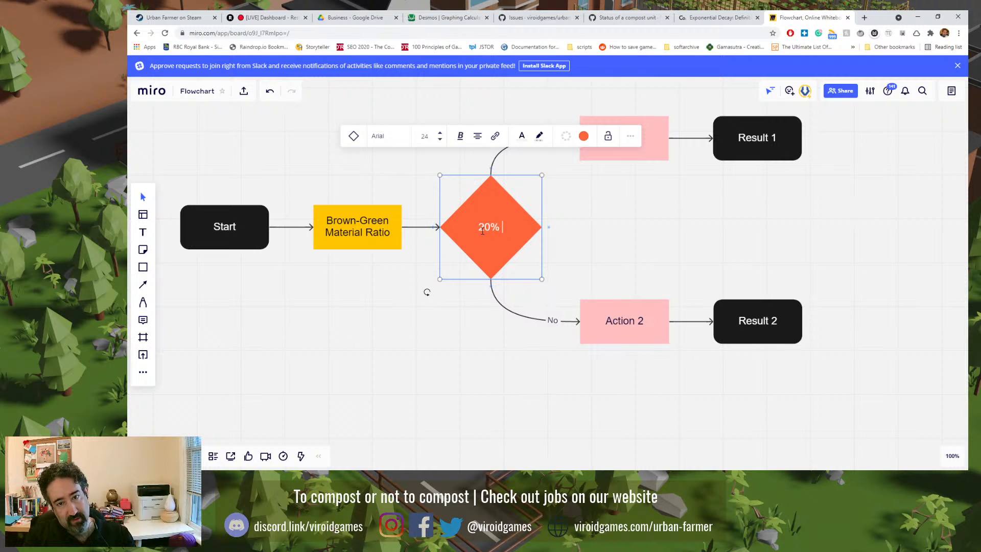
type("apart")
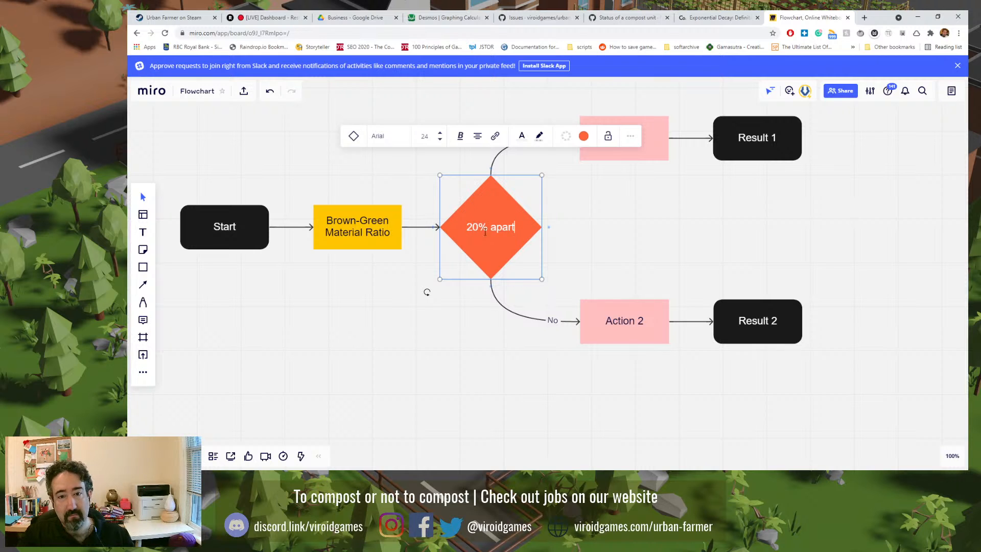
- Relabel the pink Action 1 box on the Yes branch as "Stagnant"
left_click(640, 206)
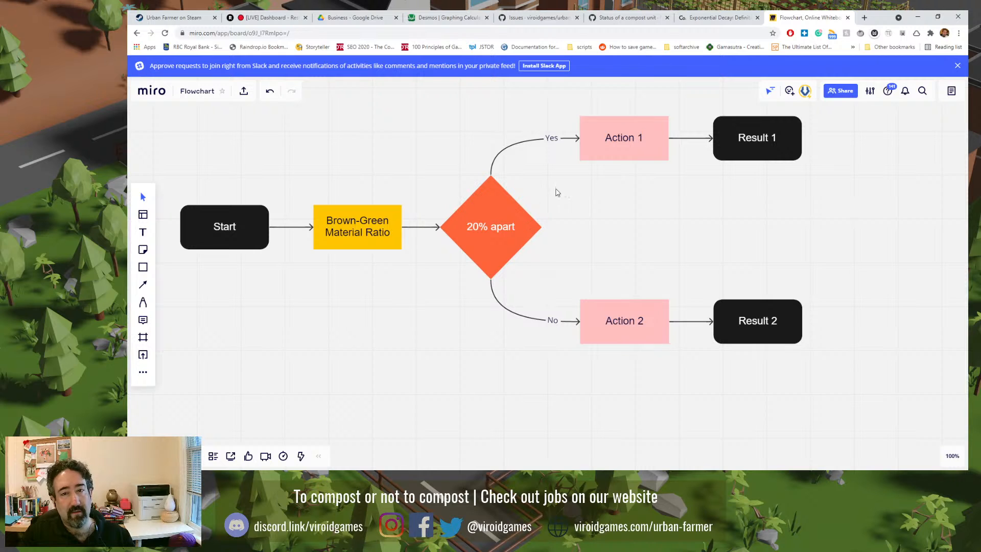
double_click(612, 139)
triple_click(612, 139)
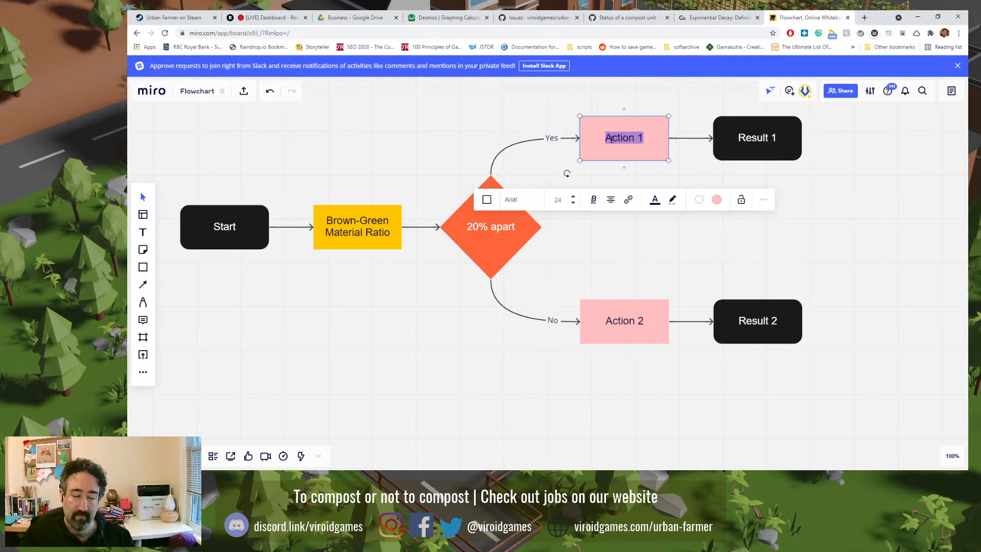
type("Statu")
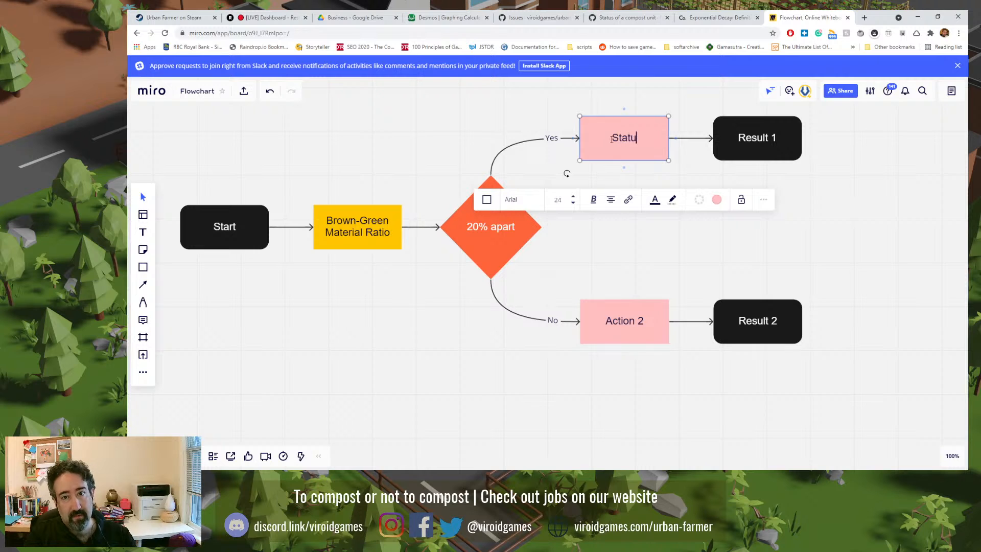
type("s:Stagnant")
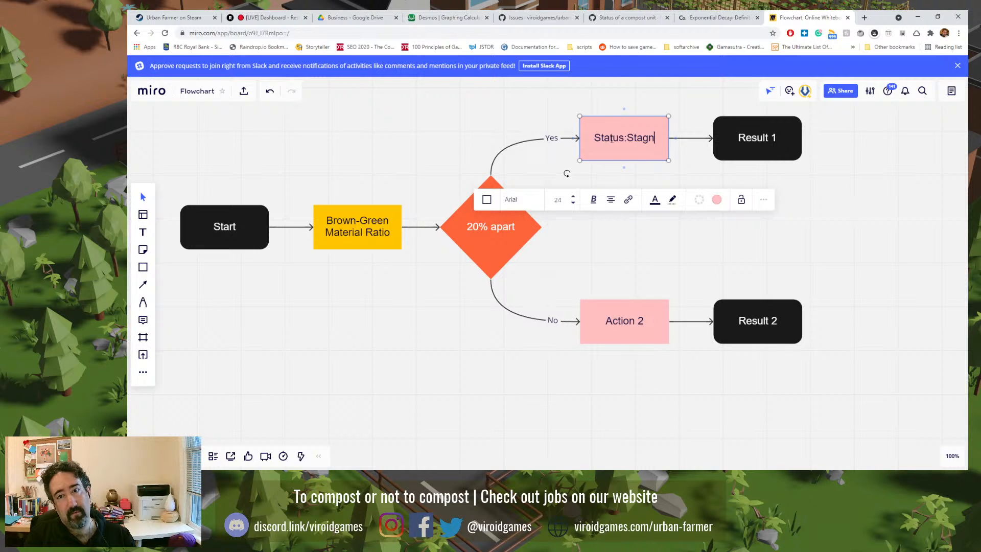
key("ctrl+a")
key("Left")
key("Delete")
key("Delete")
key("Delete")
key("Delete")
key("Delete")
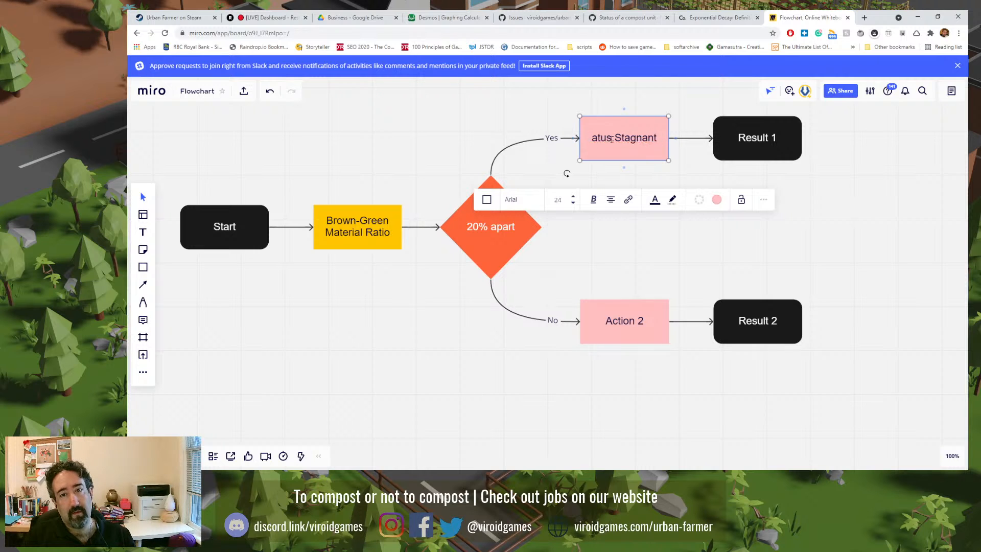
key("Delete")
key("Delete")
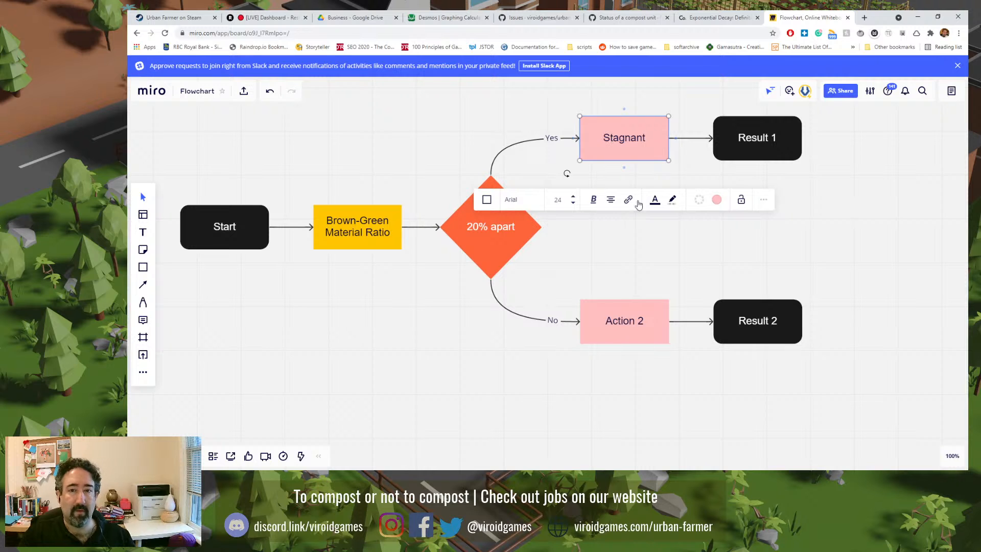
left_click(634, 247)
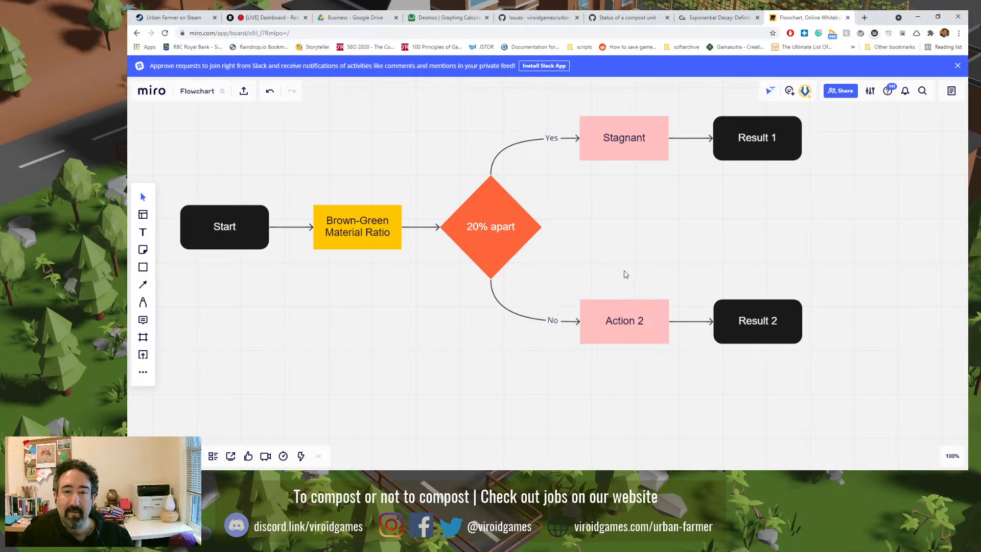
- Open the Action 2 label on the No branch for editing, and switch to the Urban Farmer game window
double_click(618, 320)
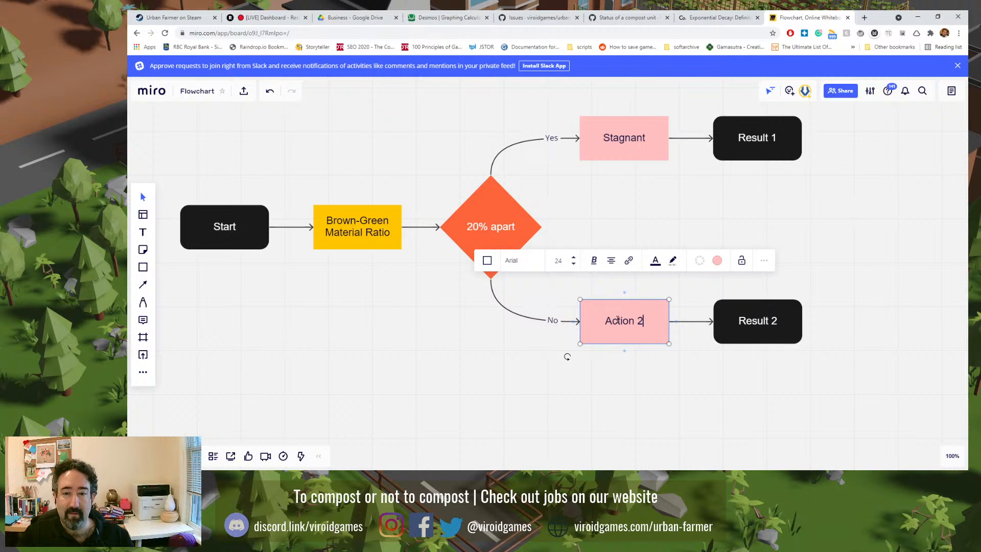
left_click_drag(603, 321, 656, 323)
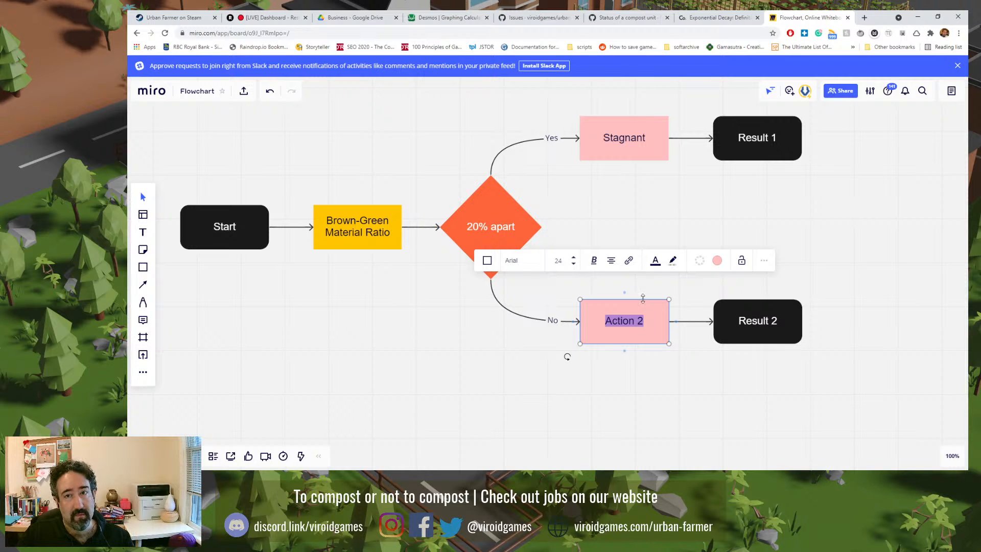
key("alt+Tab")
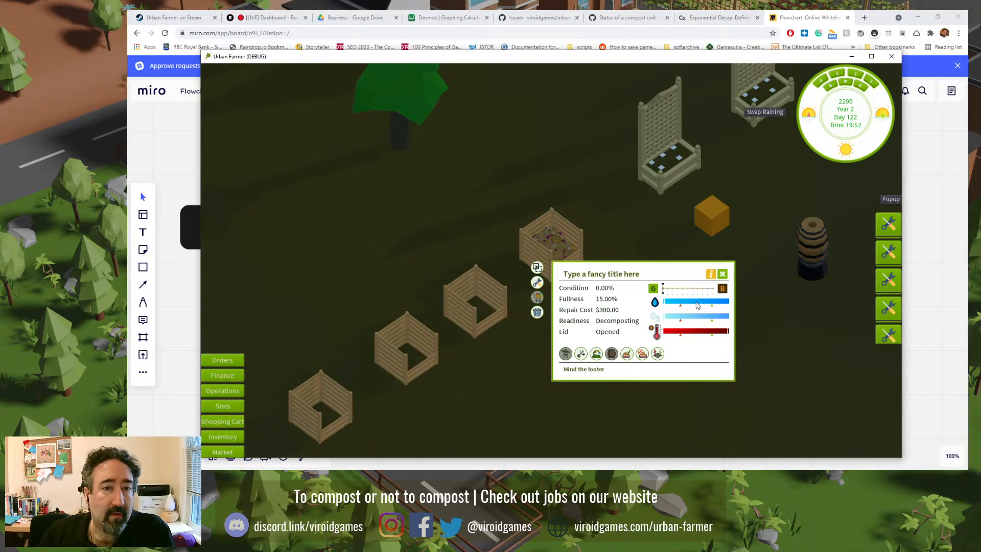
- Switch to the blank Notepad document and list N, C, H2O and O on separate lines
key("alt+Tab")
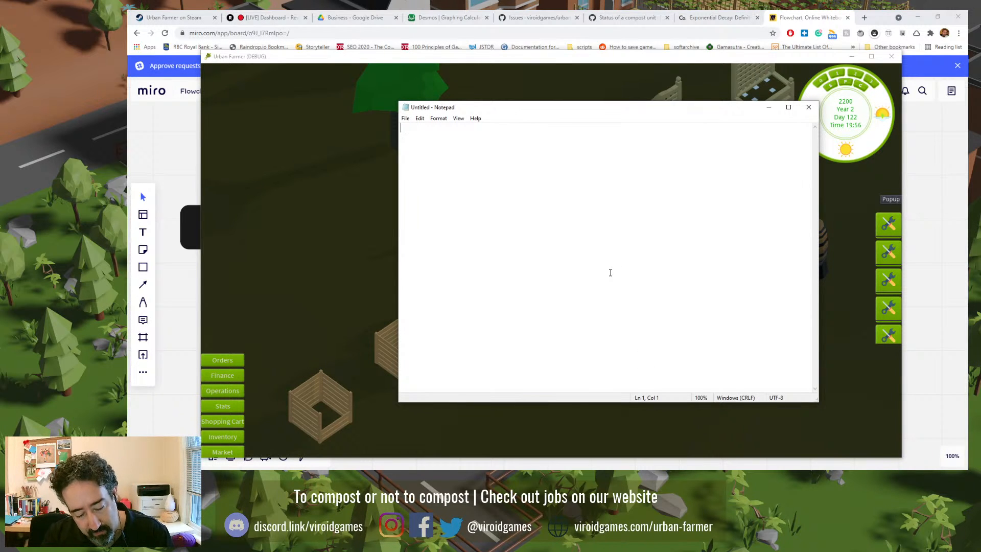
type("N ")
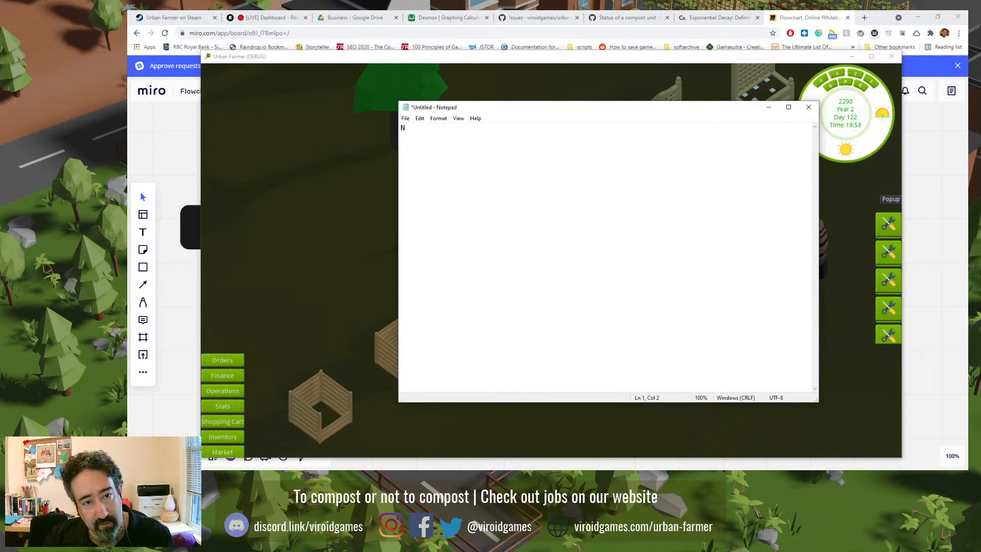
type("C ")
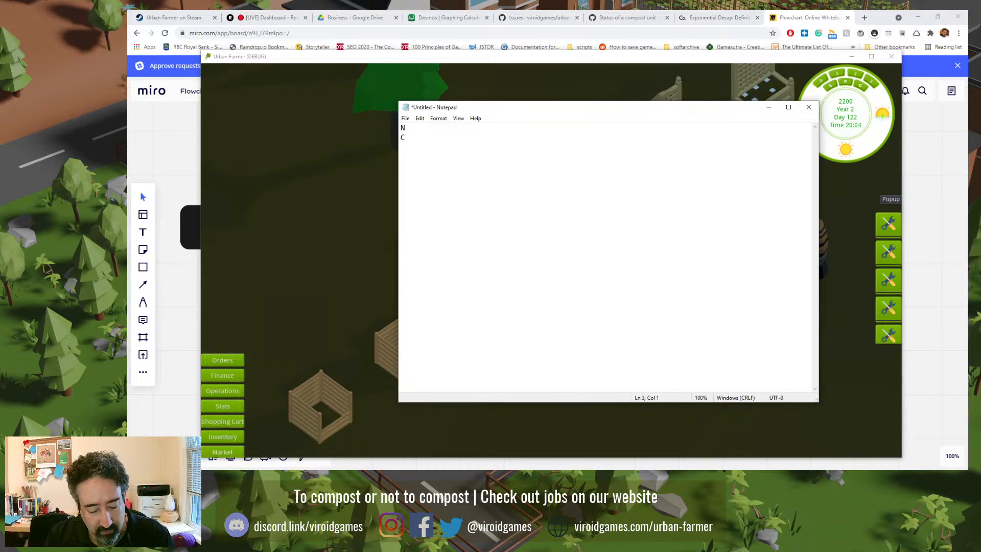
type("H20")
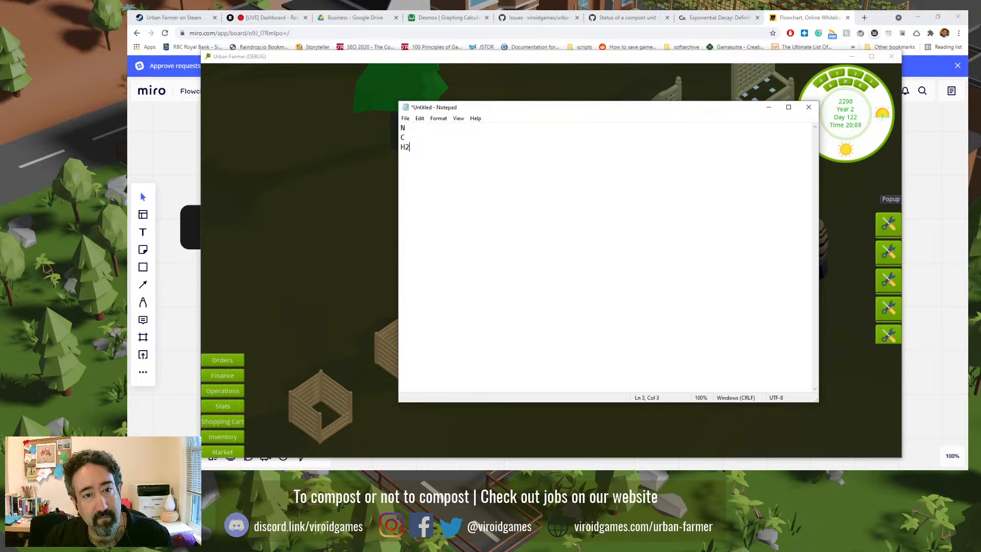
key("Return")
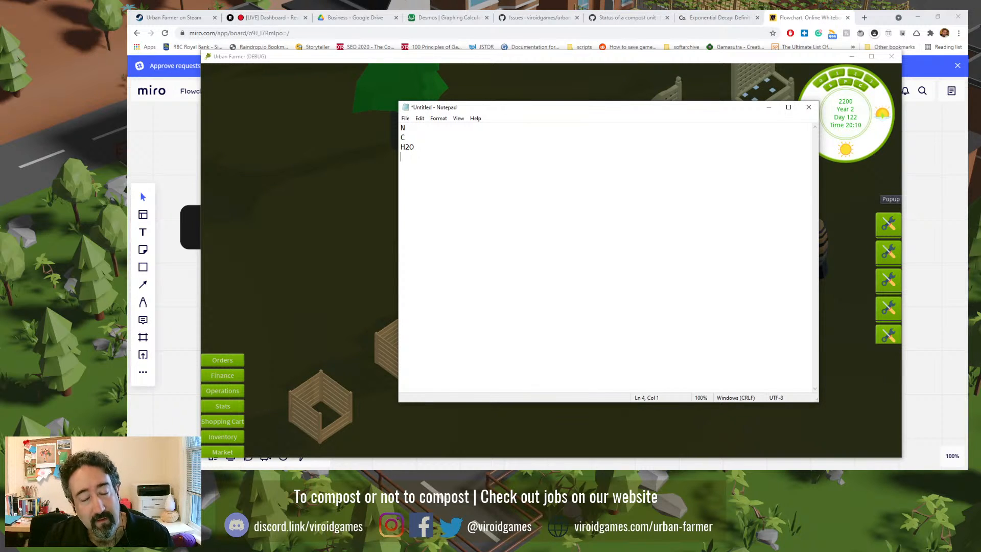
key("Up")
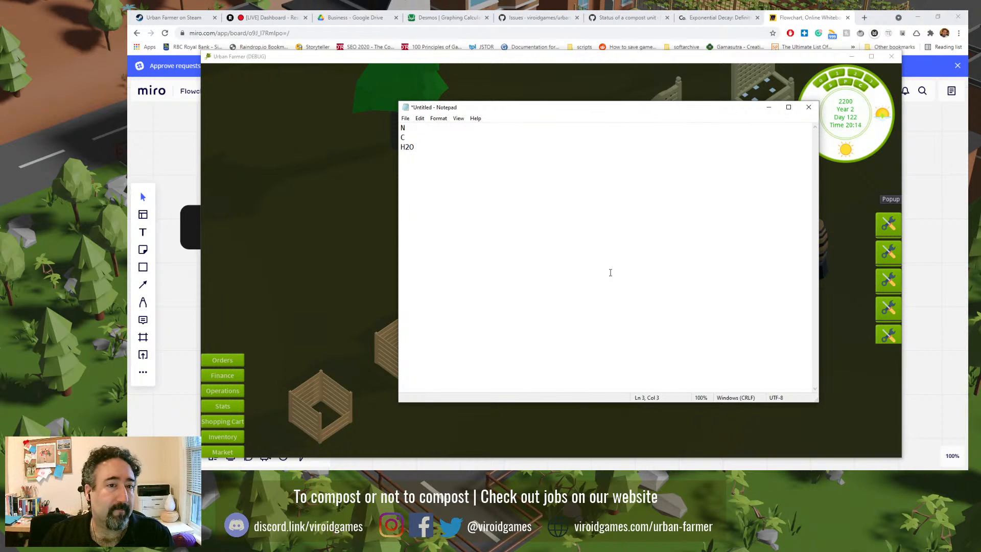
key("End")
key("shift+Home")
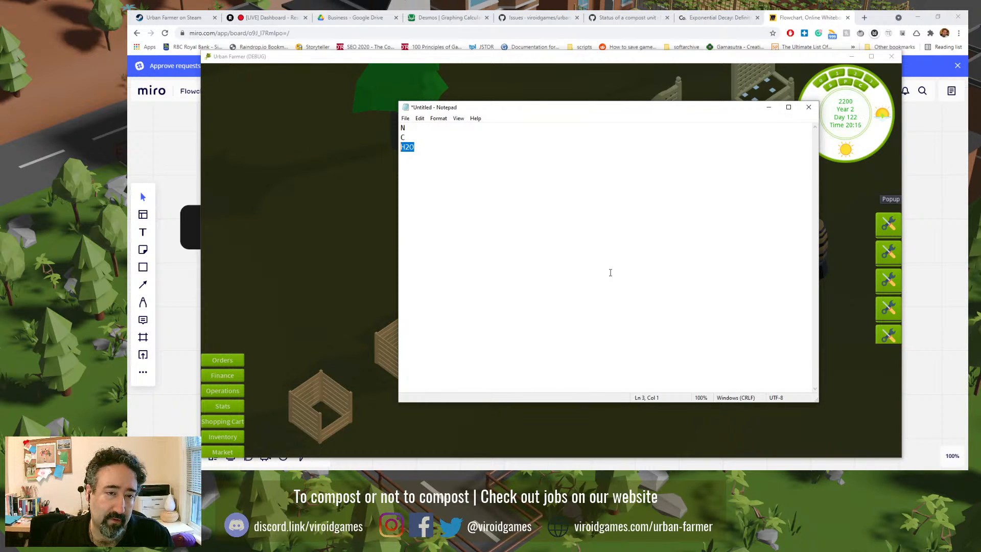
key("Down")
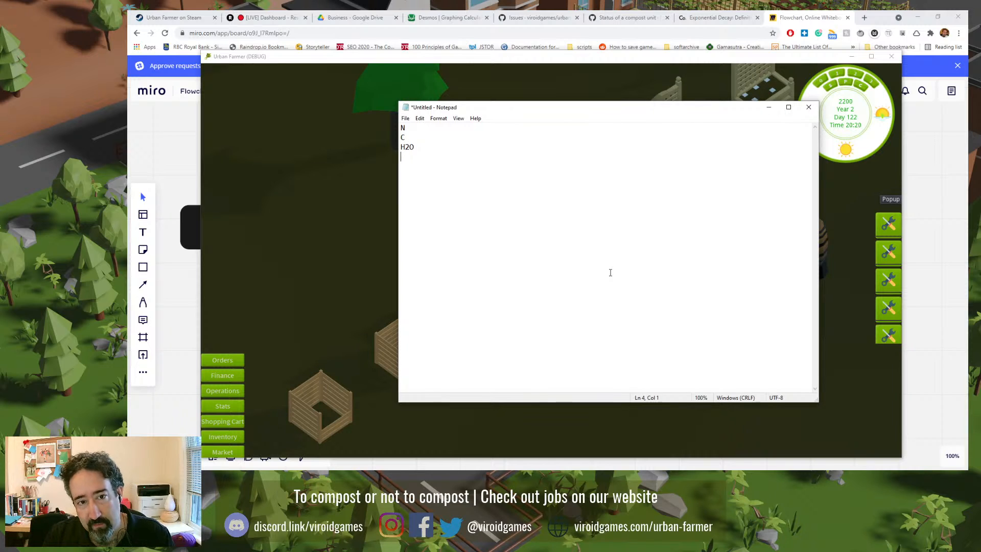
type("O")
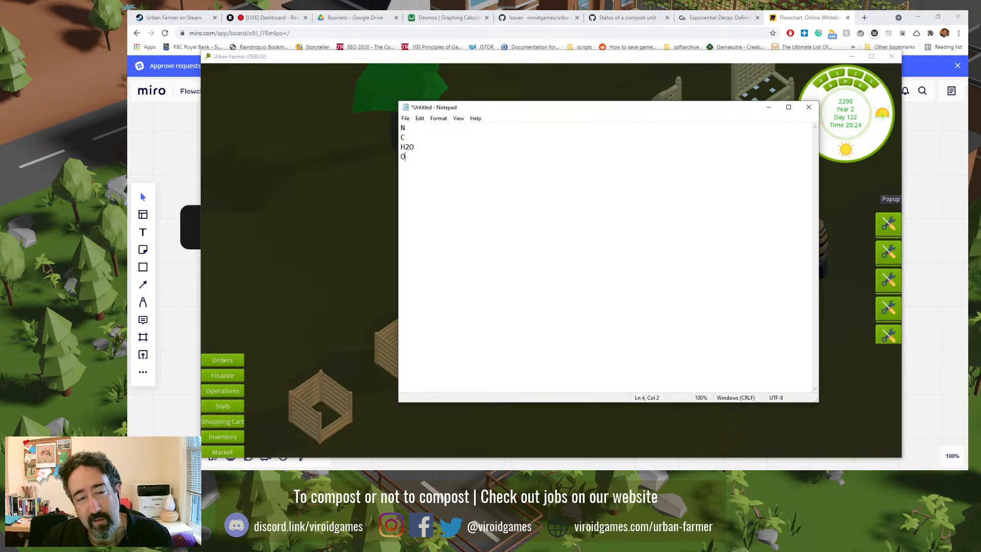
- Highlight the H2O and O lines and the N and C lines in turn as two pairs
key("shift+Up")
key("shift+Home")
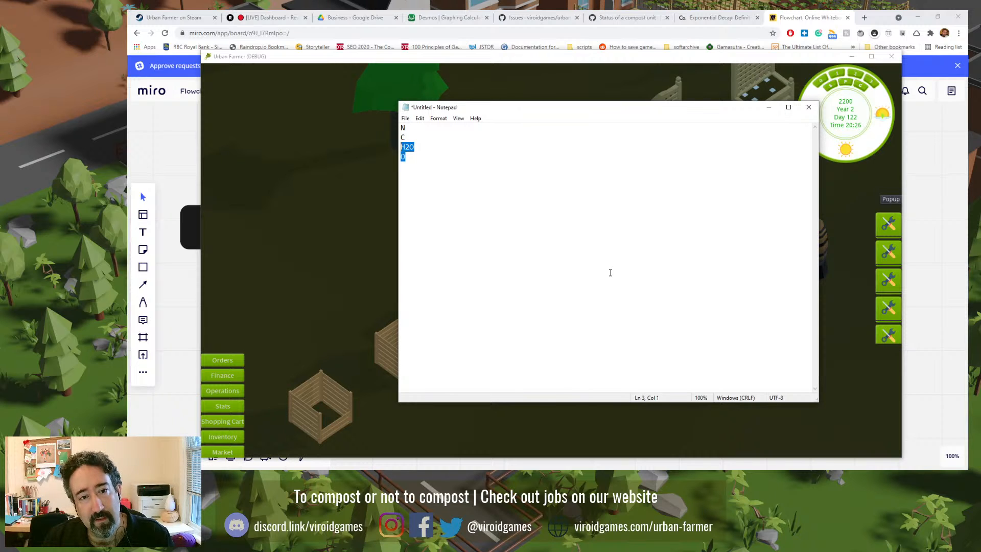
key("Up")
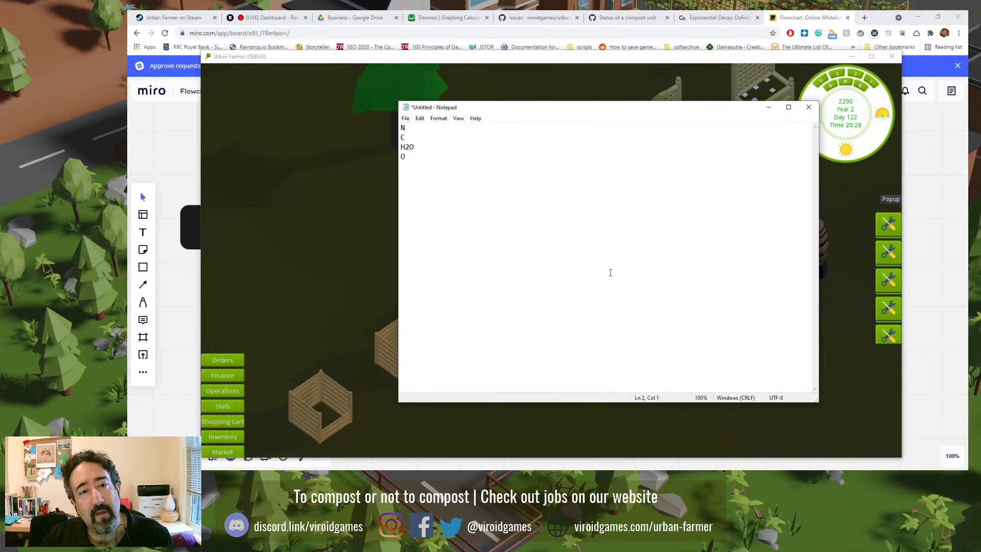
key("shift+Up")
key("shift+Home")
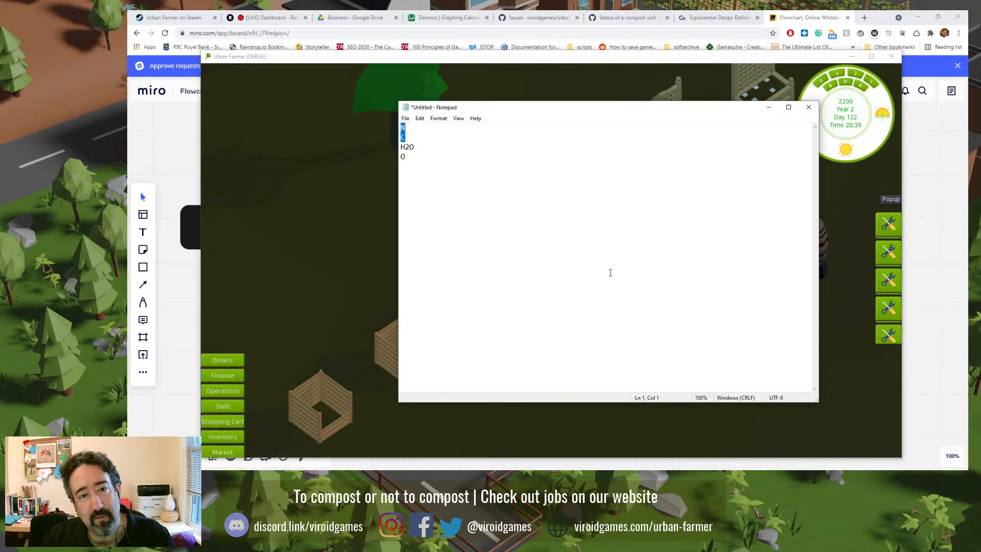
key("Down")
key("Down")
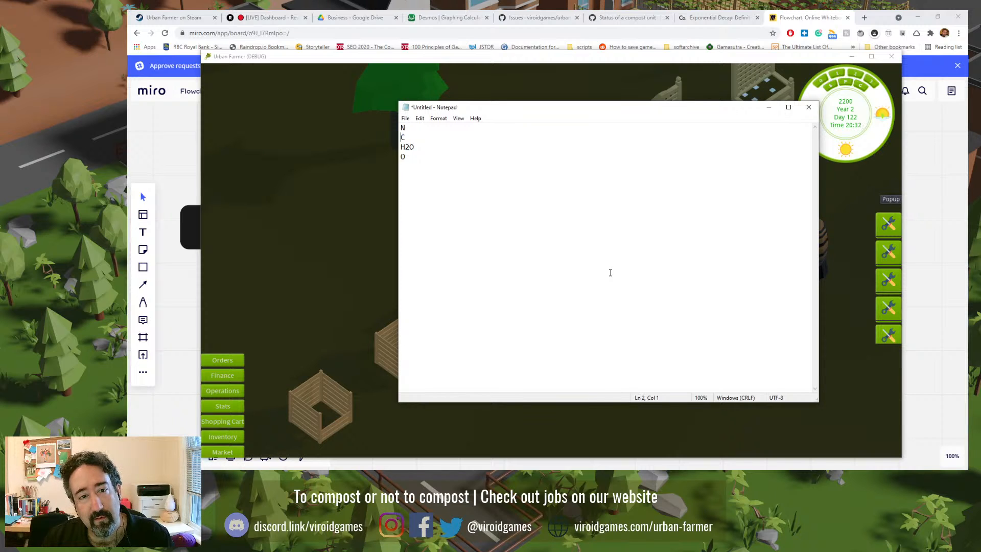
key("shift+Down")
key("shift+Right")
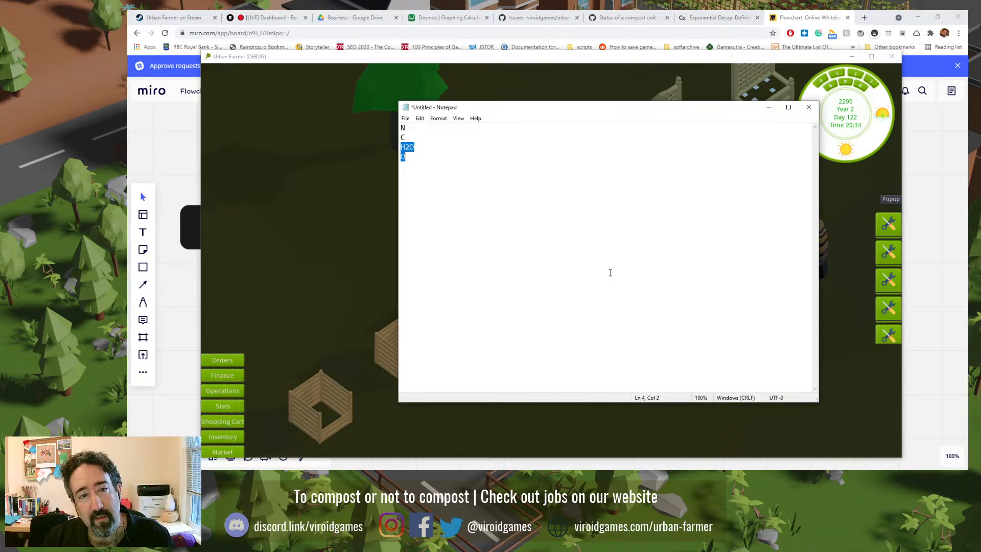
key("Up")
key("Up")
key("Down")
key("Down")
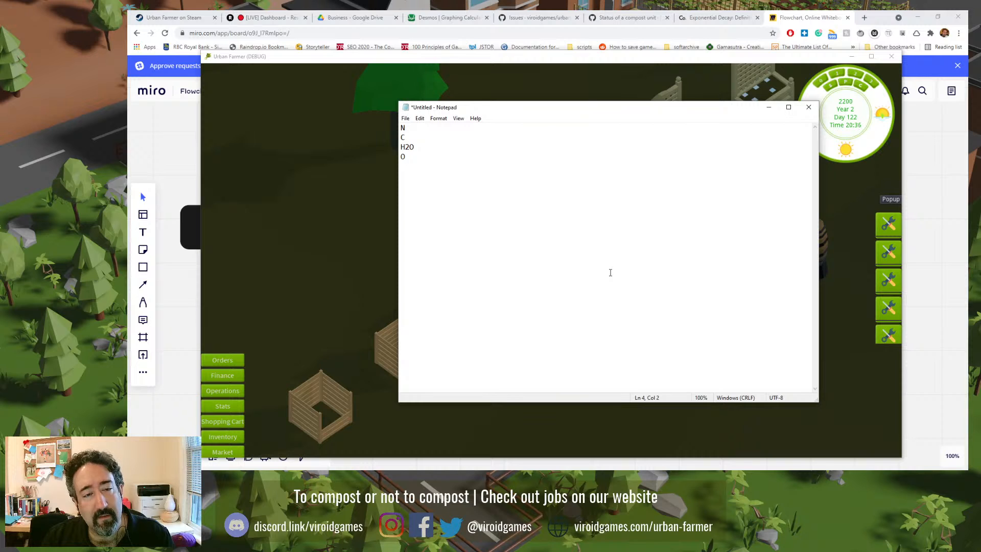
- Add the line "CHON" below the list after a blank line, and highlight it
key("Return")
key("Return")
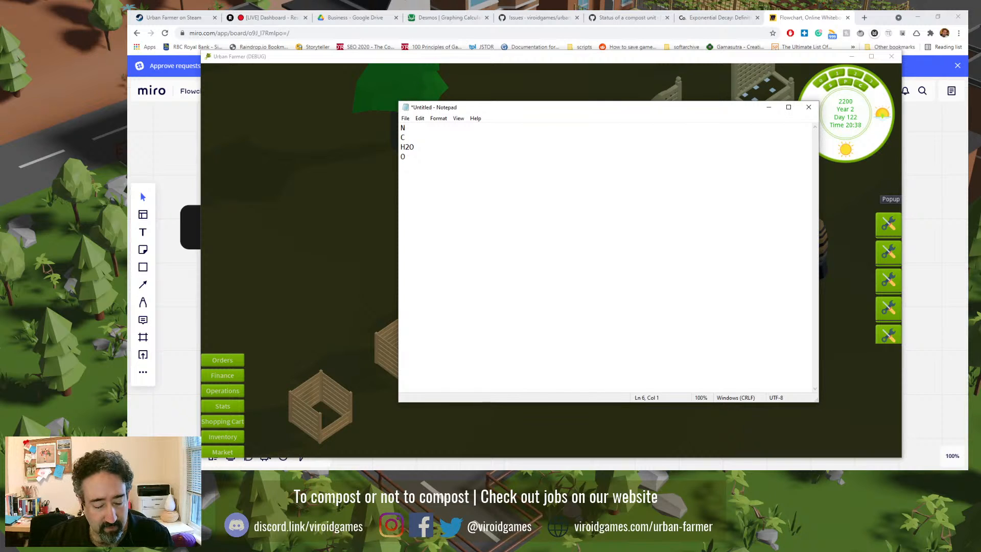
type("CHON")
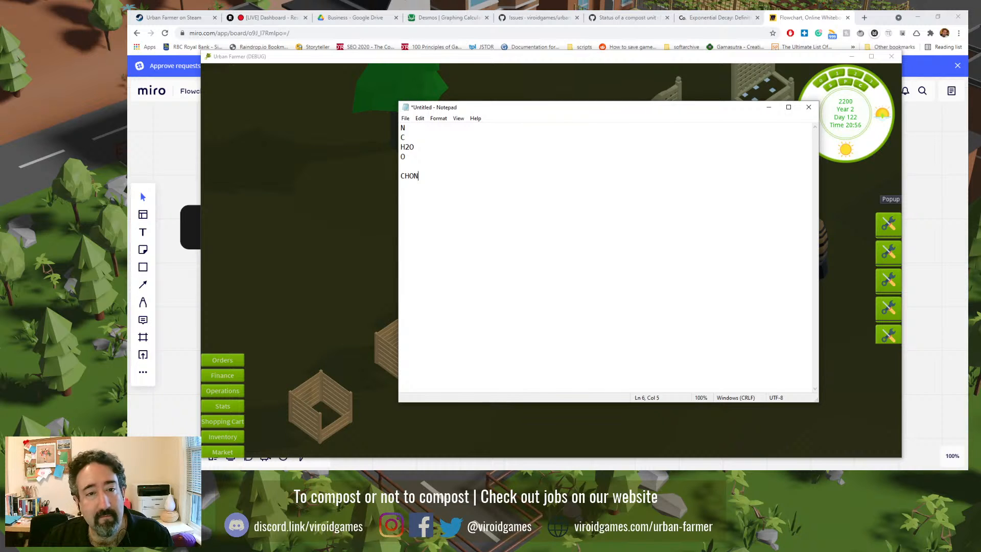
key("shift+Home")
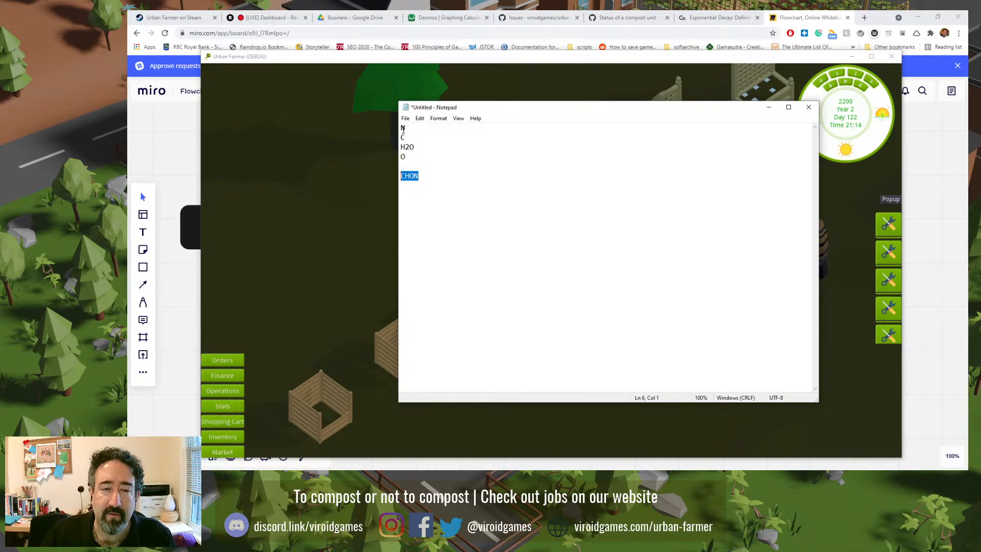
- Extend the C line to "C = Bread" and the N line to "N = Soup"
left_click_drag(404, 129, 400, 128)
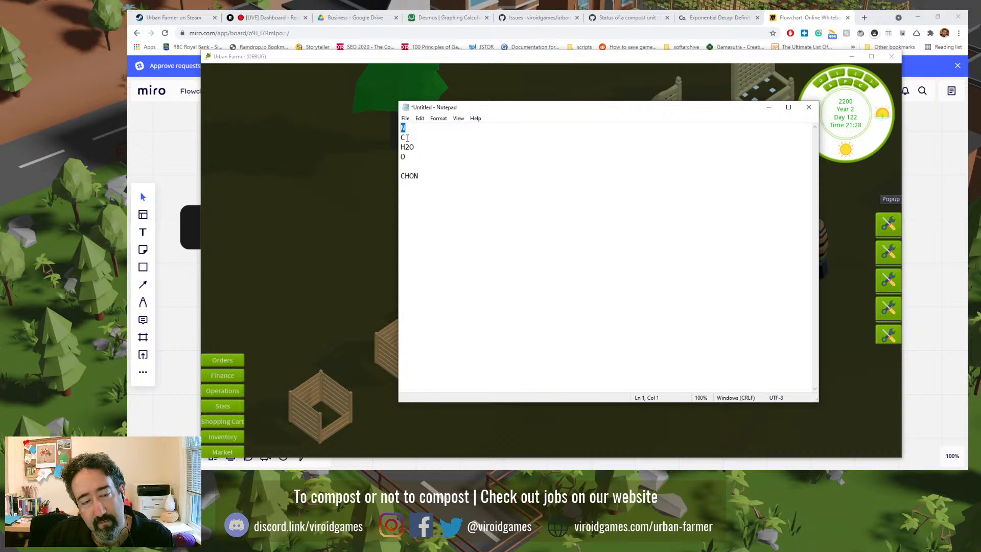
mouse_move(401, 147)
left_mouse_down()
mouse_move(419, 151)
mouse_move(400, 138)
left_mouse_up()
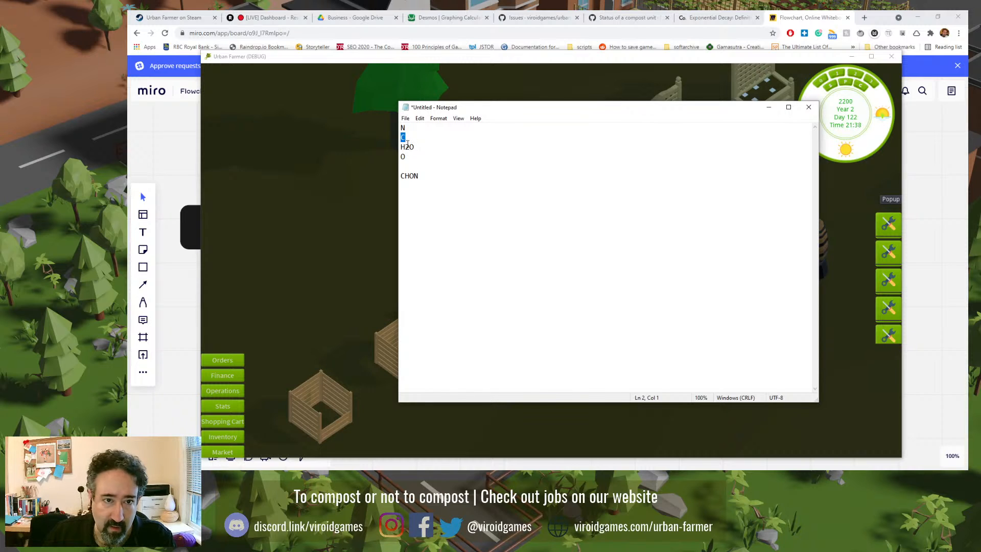
left_click(405, 139)
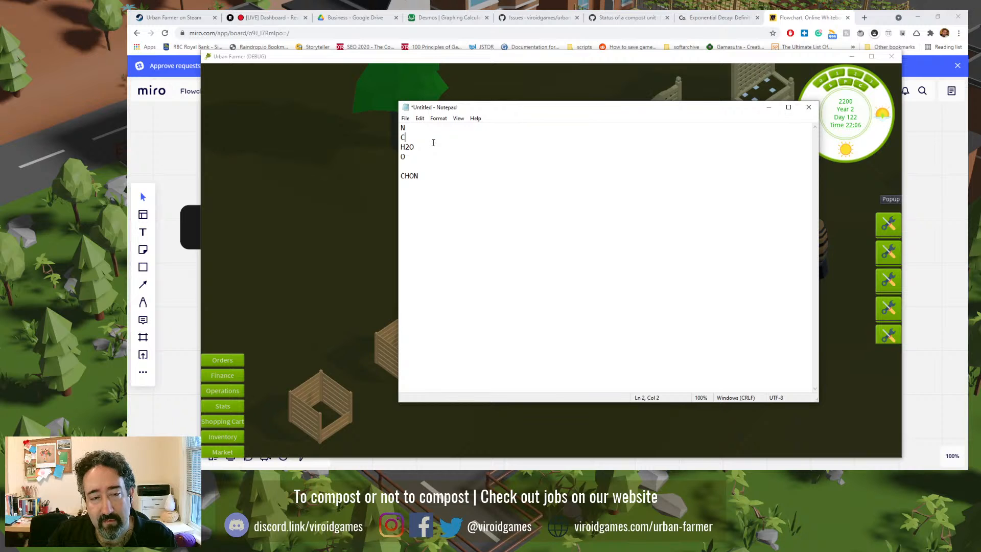
type("=")
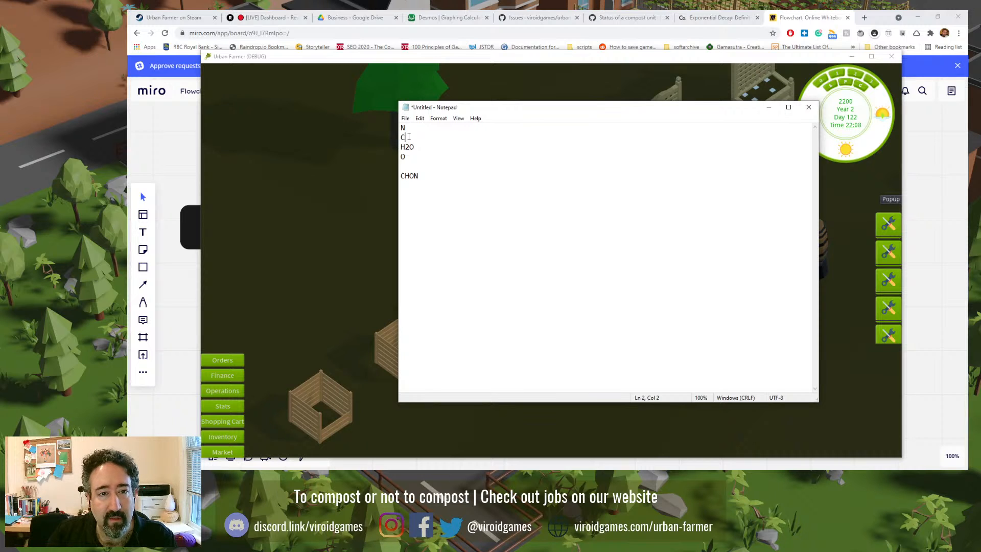
type("ad")
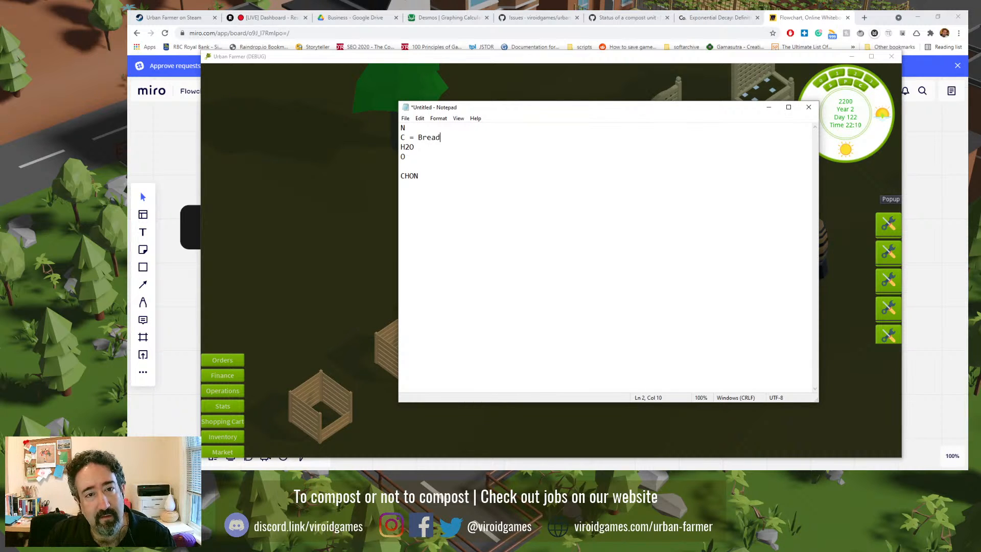
type("= ")
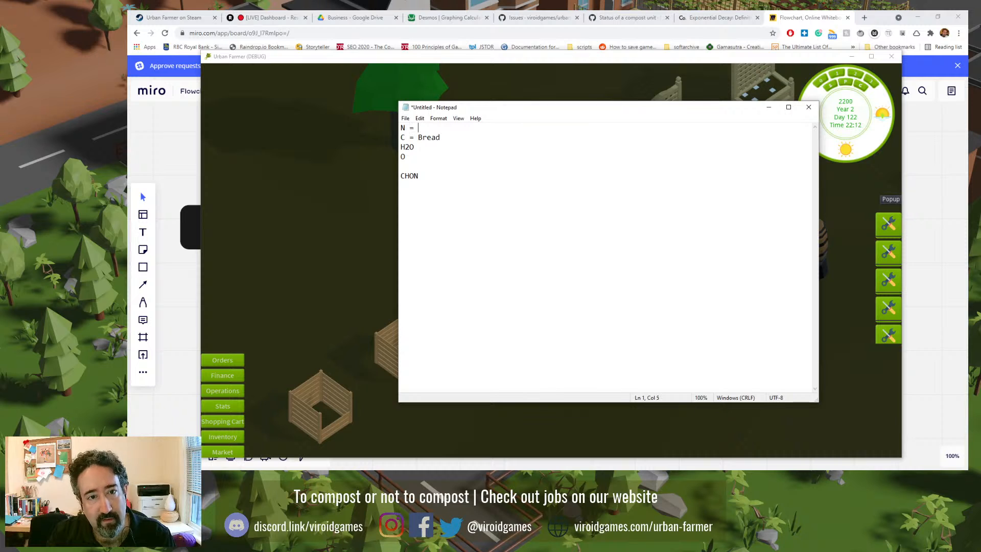
type("Soup")
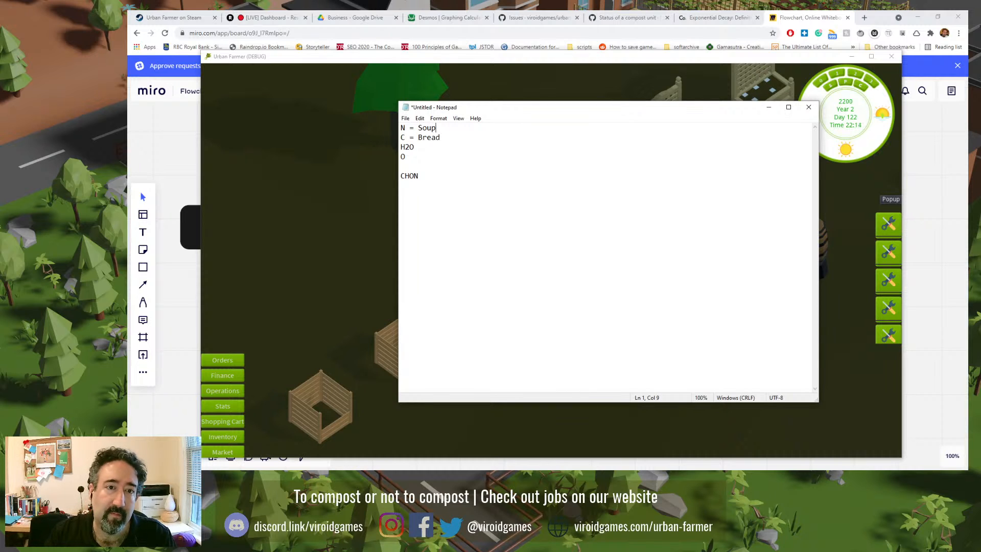
- Extend the N line in the notes with "= Green garden stuff, fresh looking"
type(" = ")
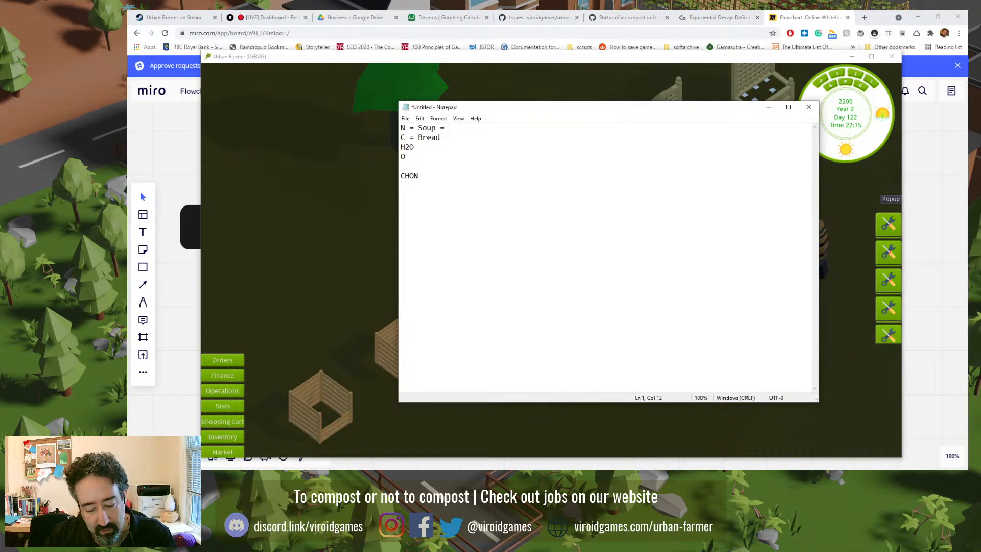
type("Green gar")
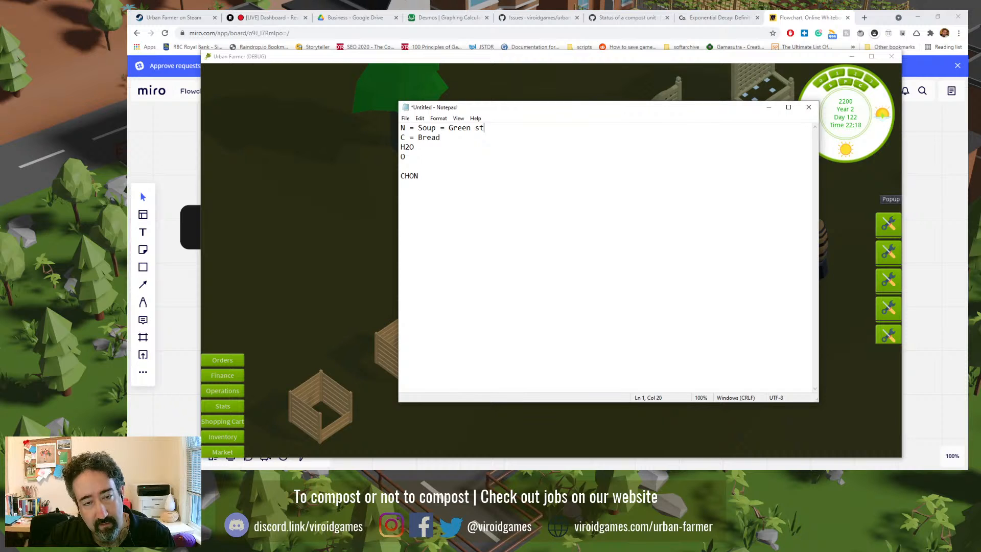
type("den stu")
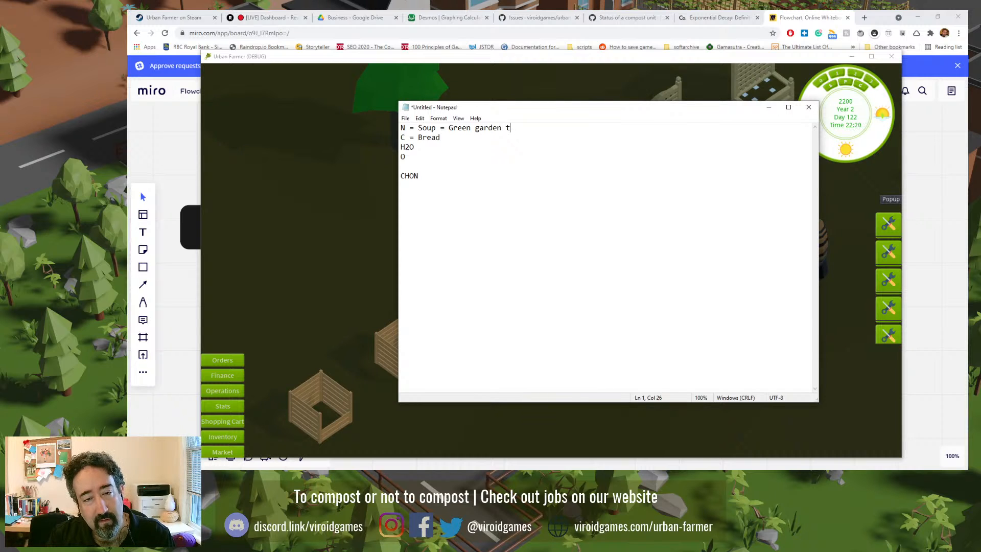
type("ff, gr")
key("BackSpace")
key("BackSpace")
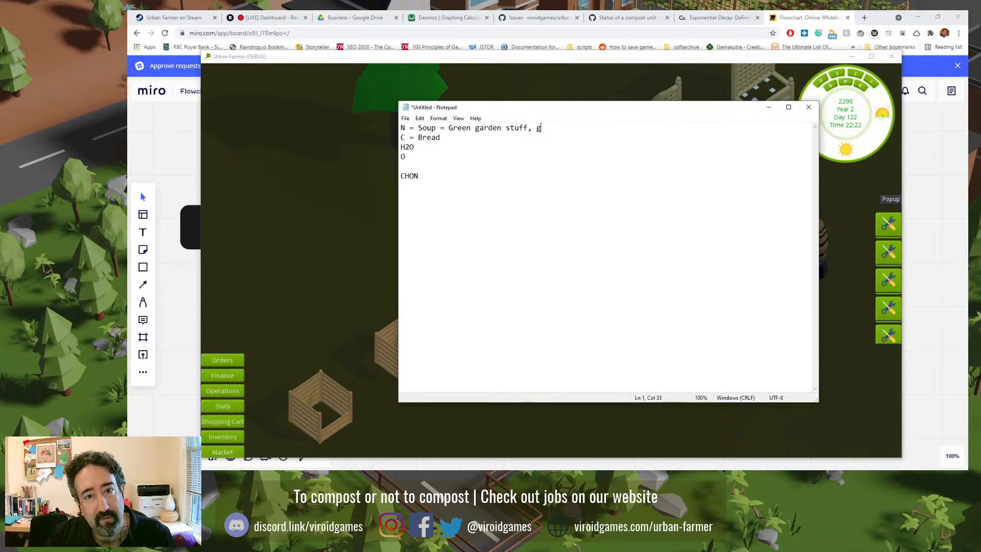
type("fresh looking")
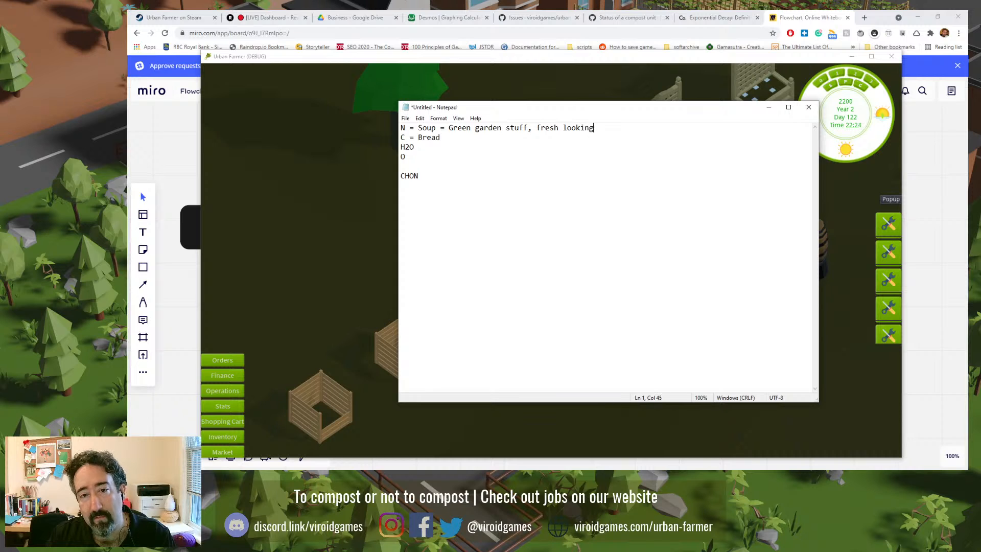
- Extend the C line with "= Cardboard, newspaper", and highlight the N and C lines together
key("Down")
type("= ")
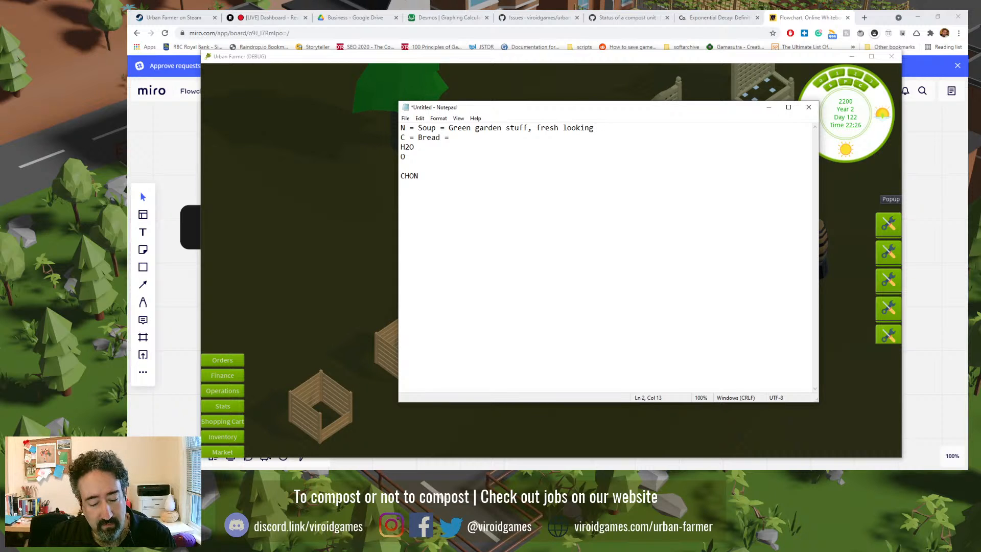
type("Cardboard, newspaper")
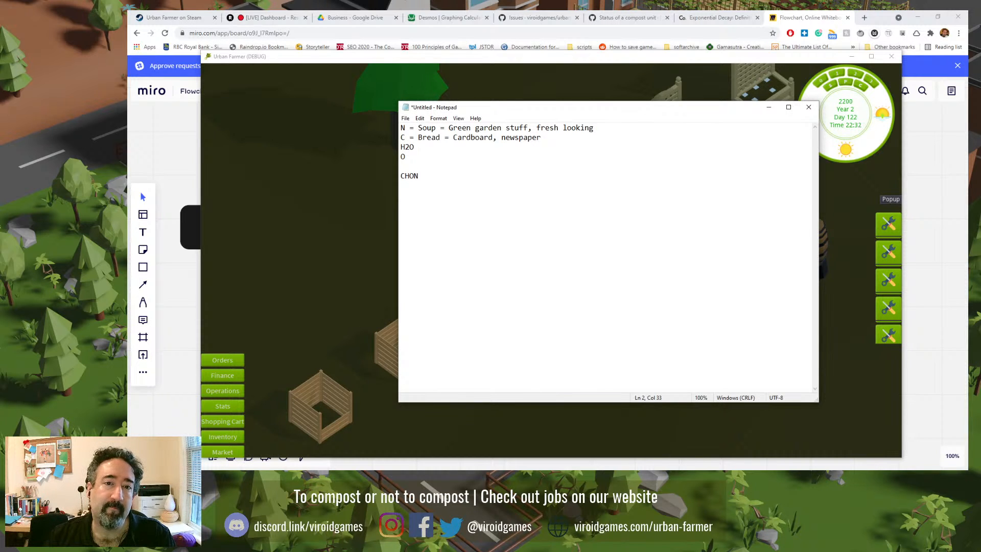
left_click_drag(541, 137, 402, 133)
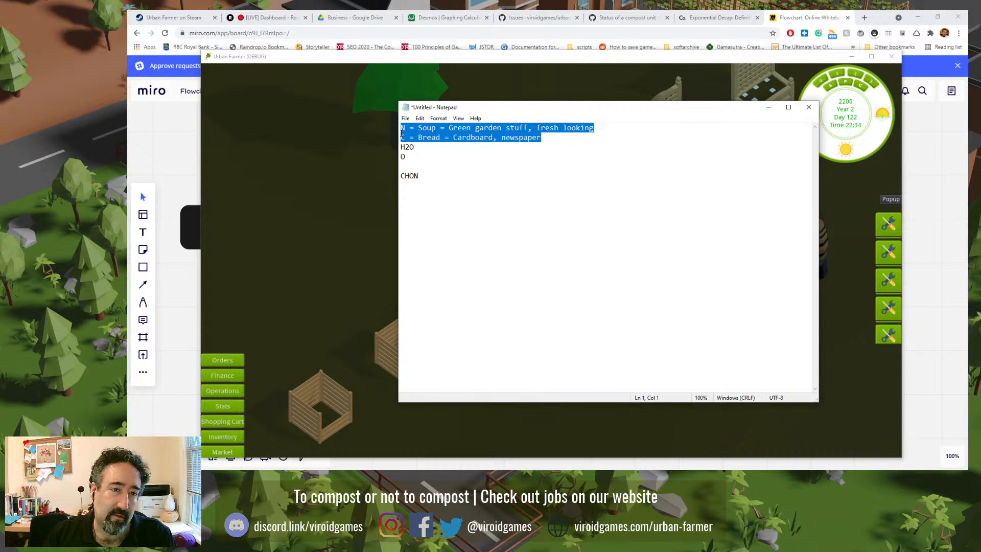
- Add an equals sign after H2O in the notes
key("Down")
key("Down")
type("=")
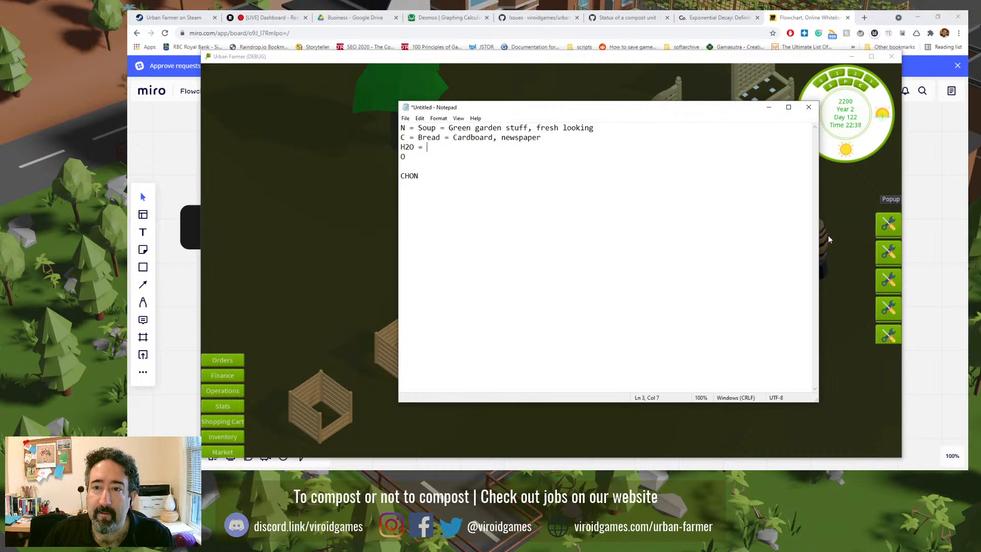
- Move and narrow the Notepad window to uncover the game's compost bin popup, highlighting H2O and O in the notes
left_click_drag(667, 111, 465, 126)
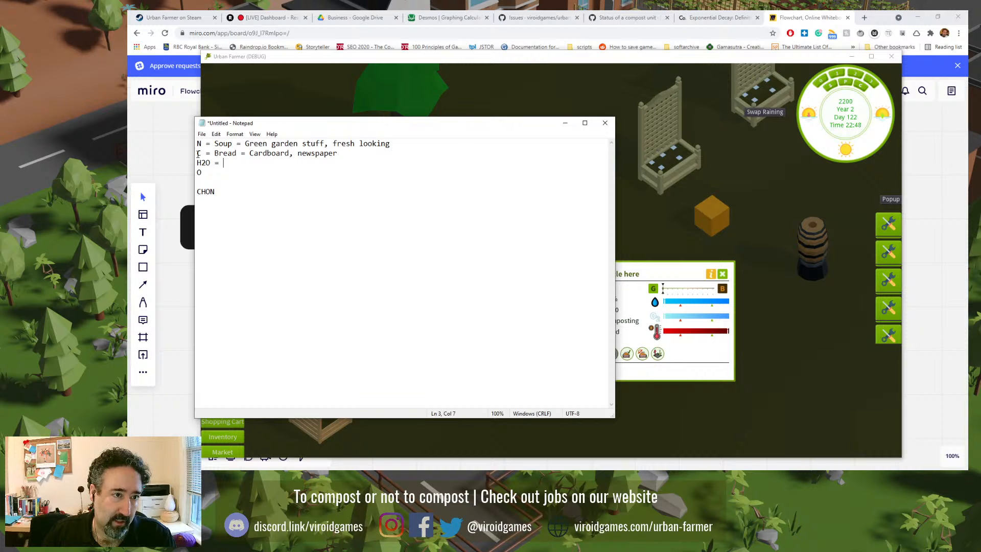
left_click_drag(197, 143, 212, 164)
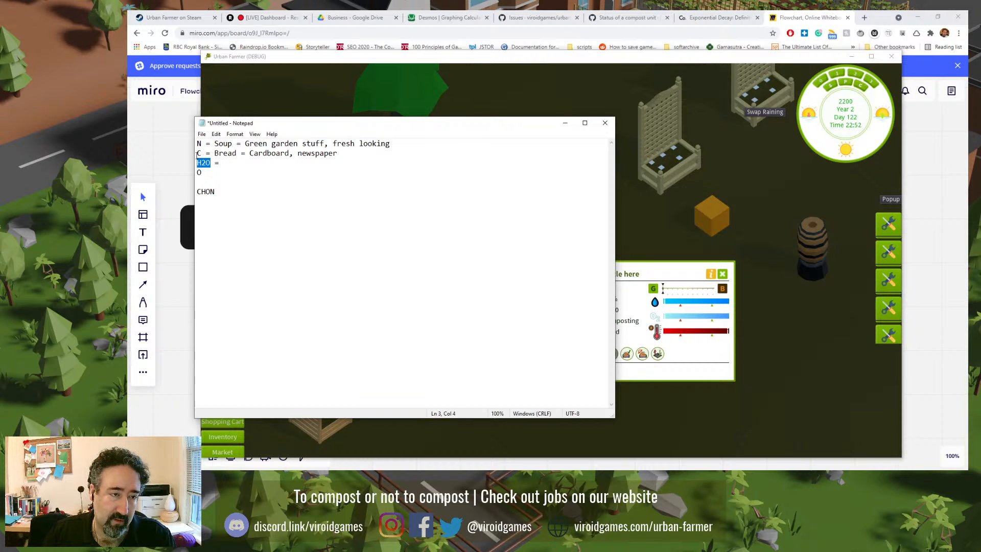
left_click(197, 154)
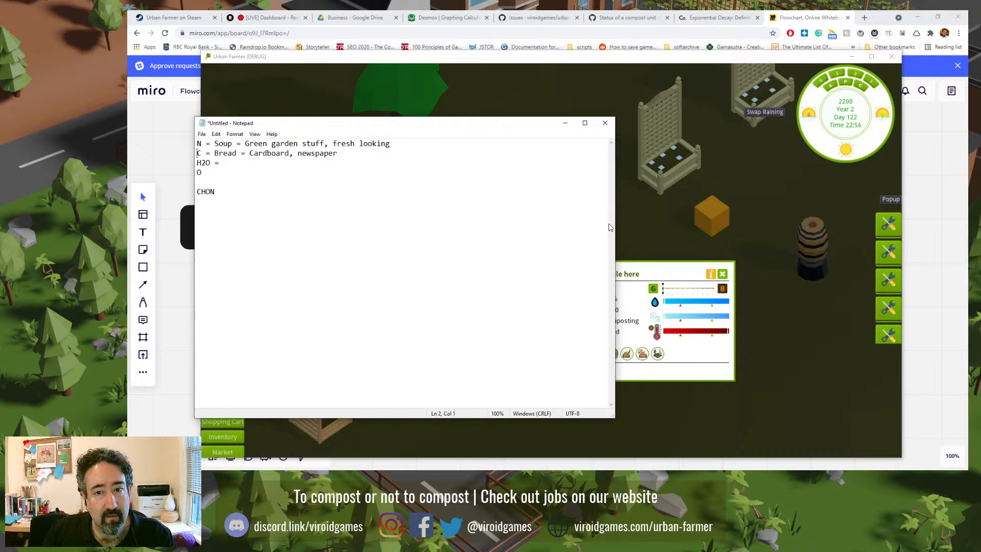
left_click_drag(614, 228, 534, 227)
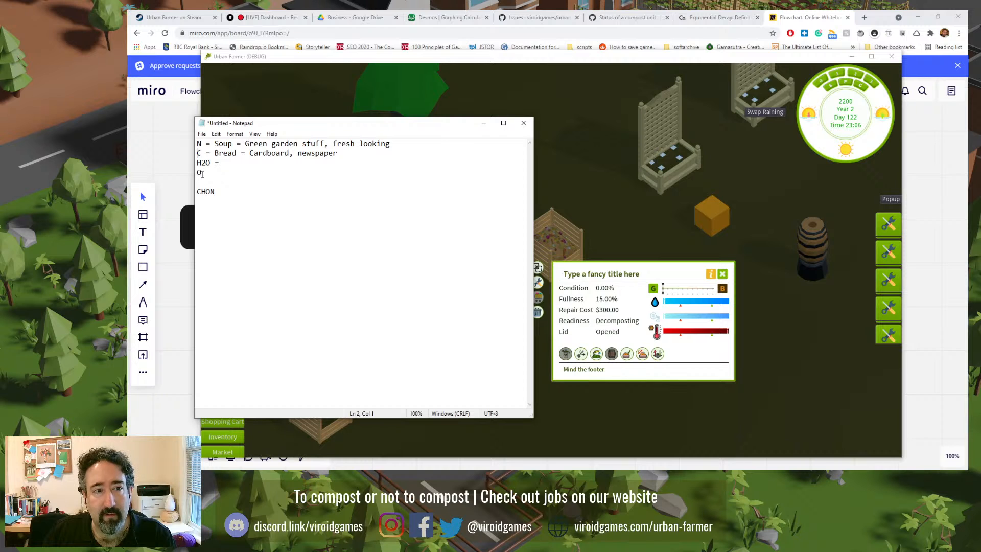
left_click_drag(203, 174, 198, 173)
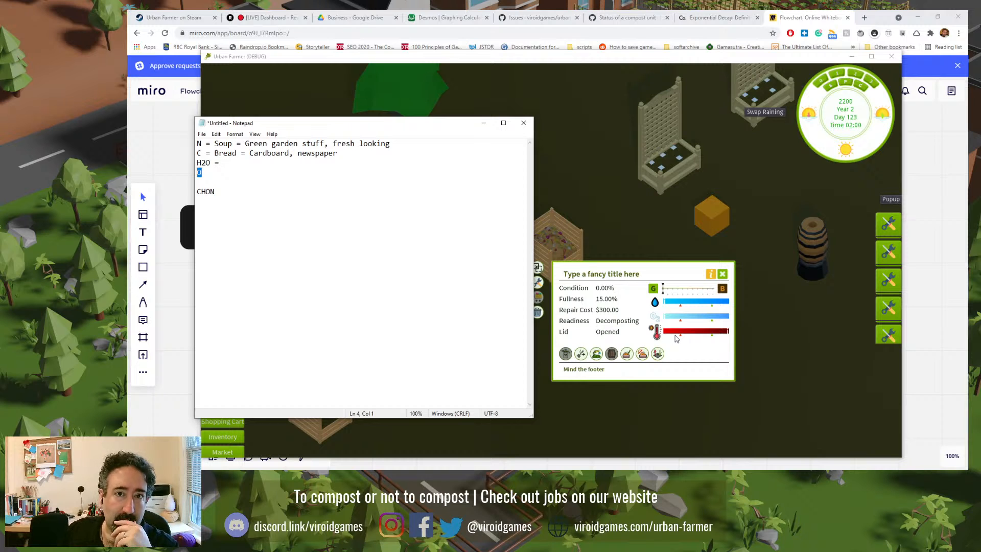
- Switch to the Desmos graph and rewrite the decay equation with o as its result and t as its exponent
left_click(724, 16)
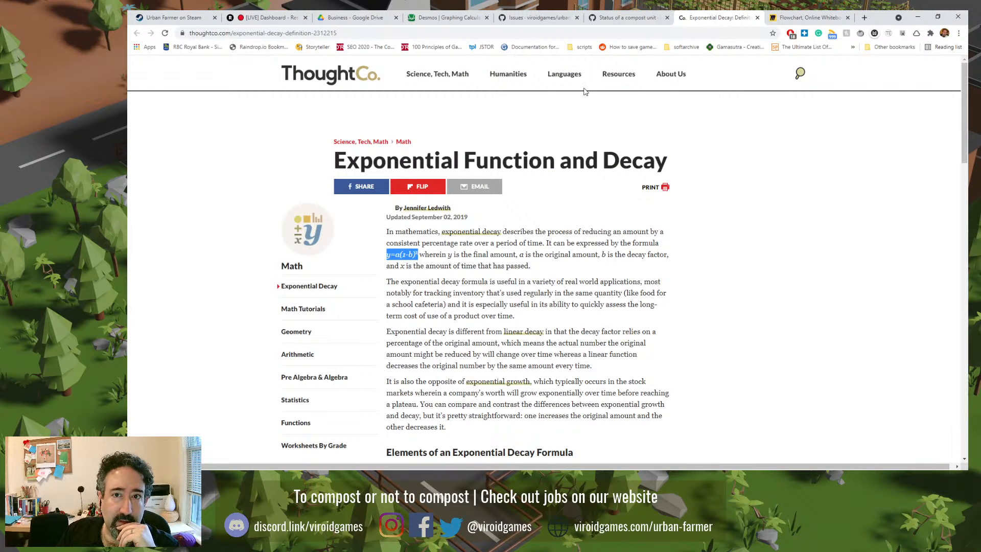
left_click(463, 17)
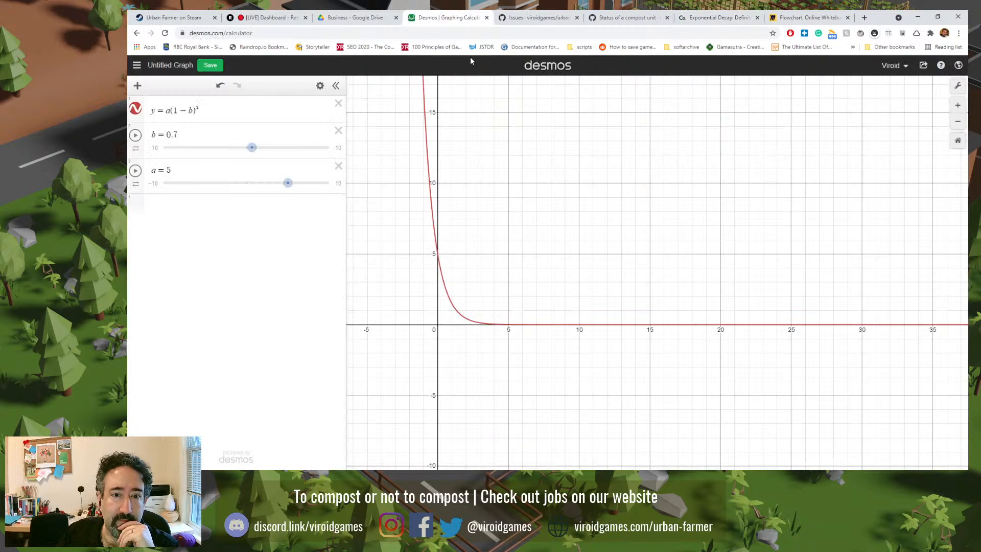
left_click(198, 109)
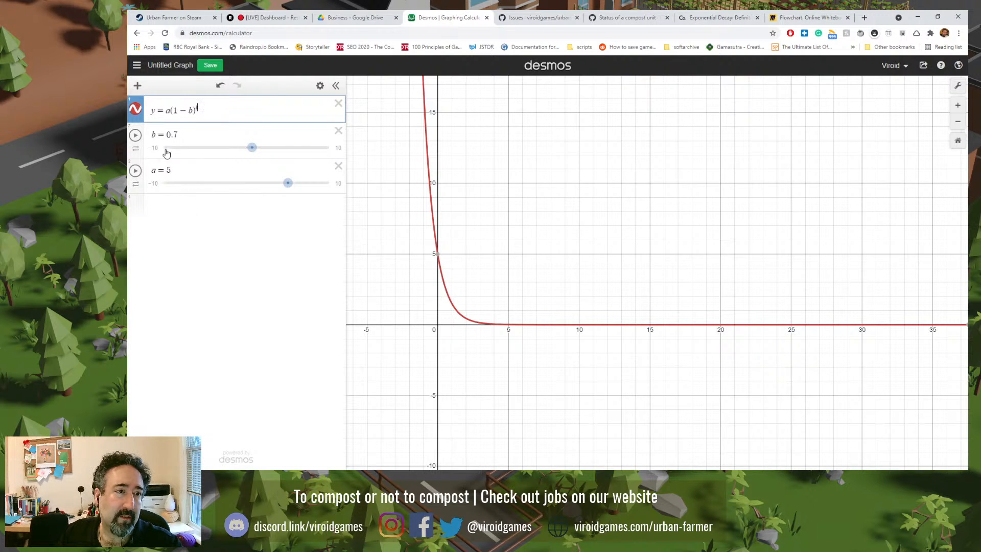
double_click(154, 112)
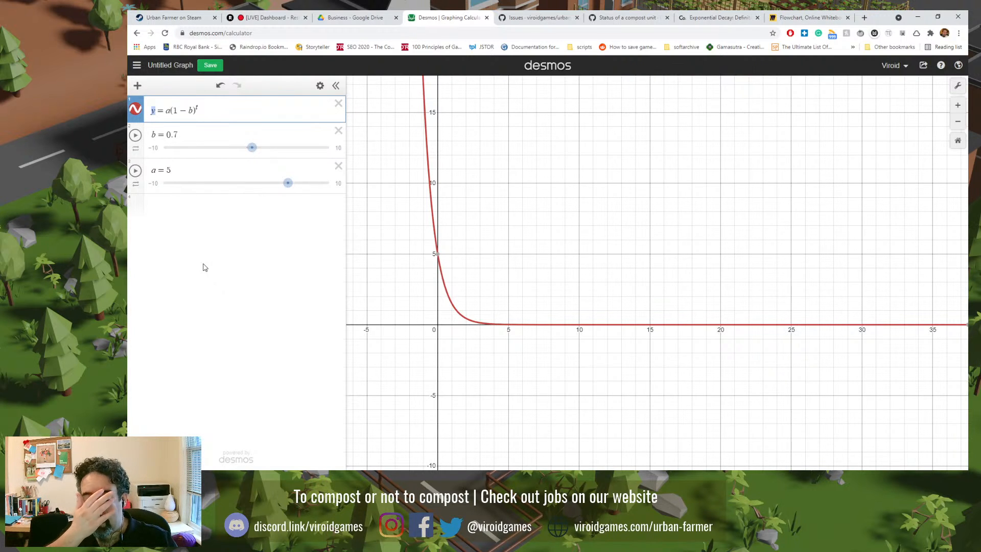
type("d")
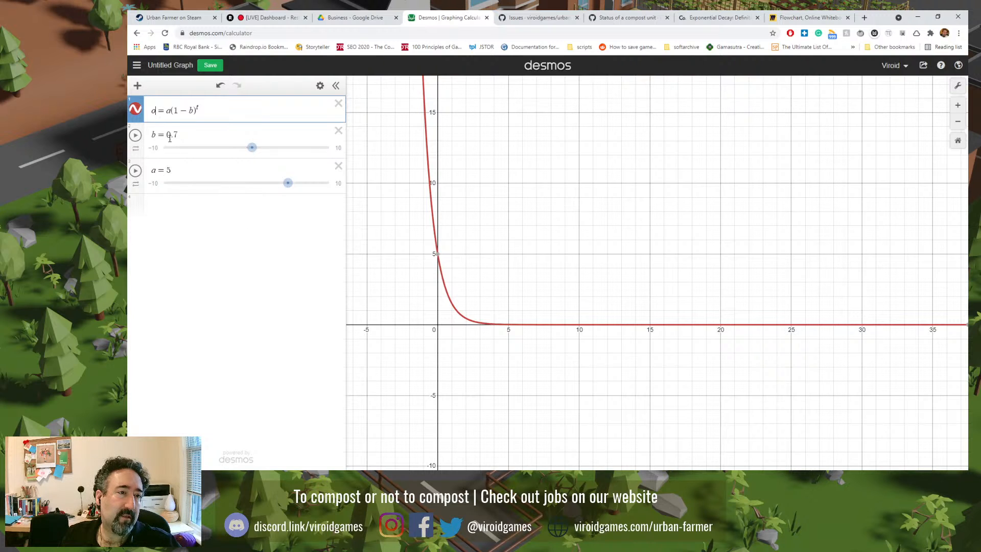
- Try the decay curve with a lowered to 2, and set a back to 5
left_click_drag(289, 184, 265, 197)
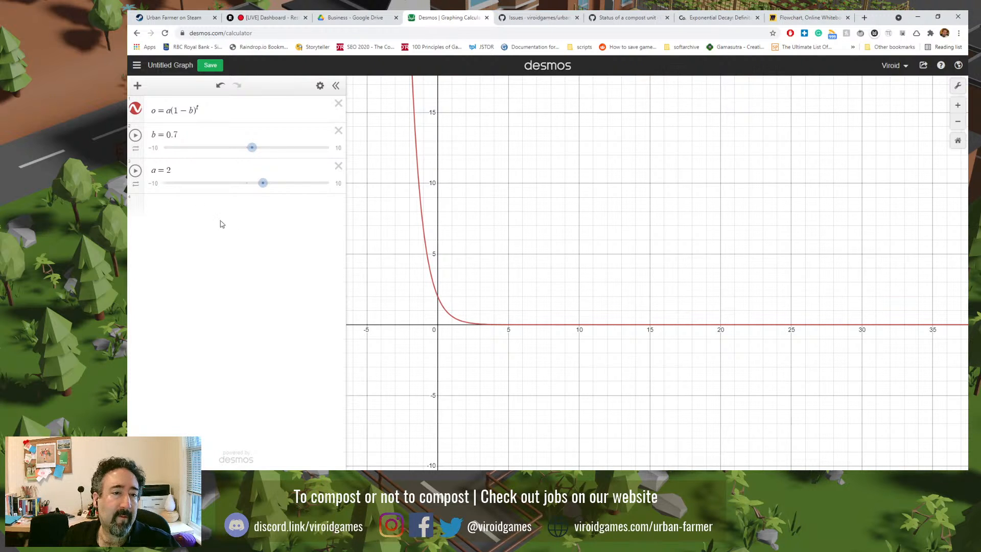
left_click(176, 170)
left_click_drag(173, 169, 167, 170)
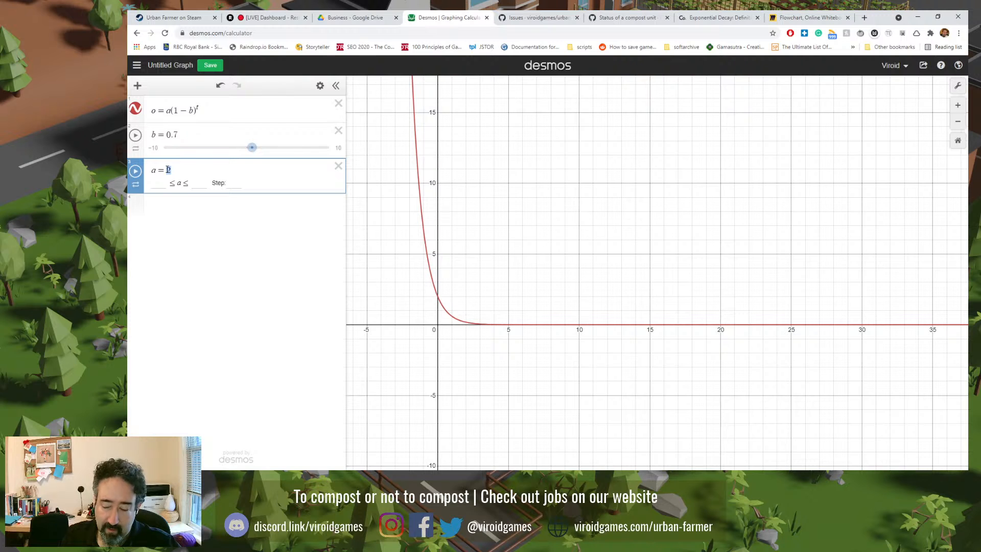
type("5")
key("Return")
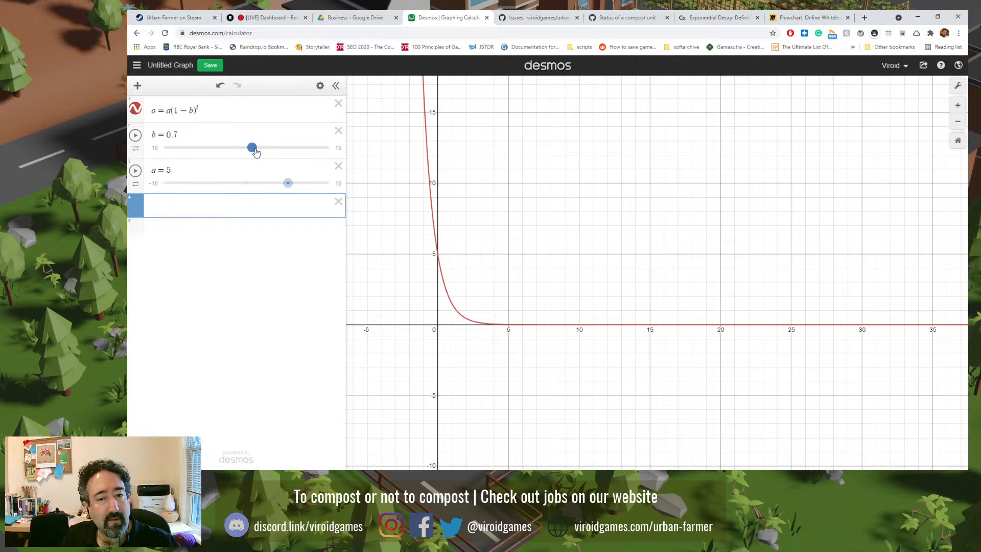
- Set b to 0.5 in the decay equation, and bring up the Urban Farmer game window
left_click_drag(255, 152, 255, 152)
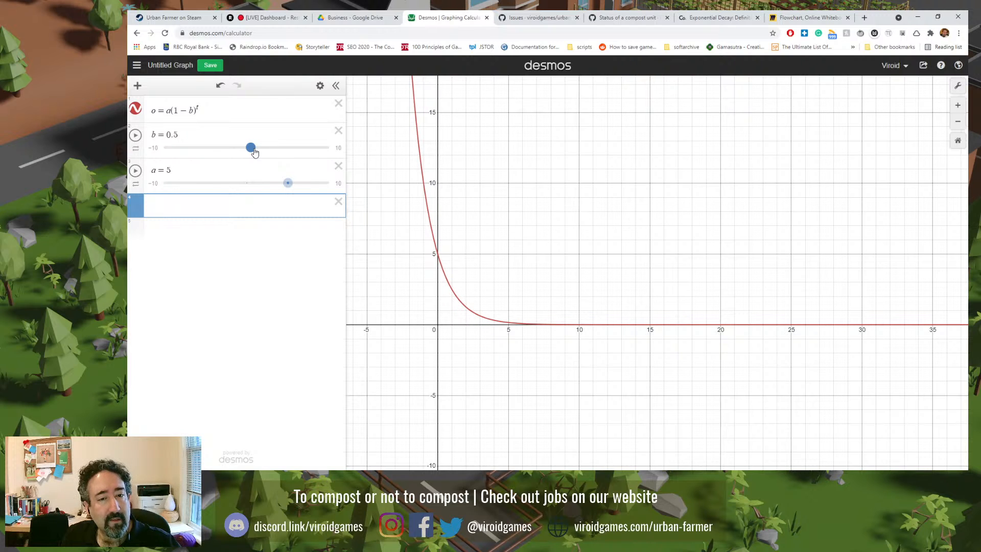
left_click_drag(254, 152, 254, 151)
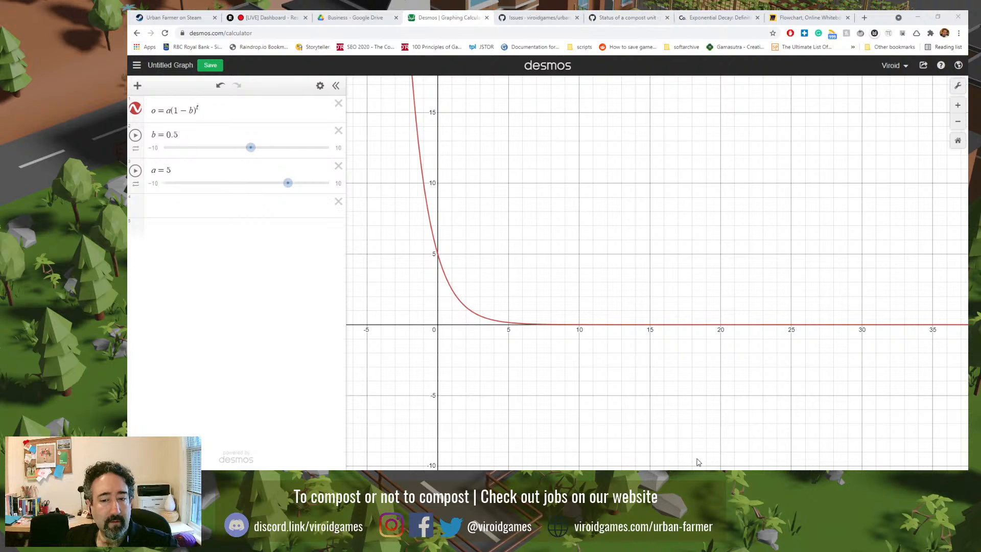
left_click(704, 476)
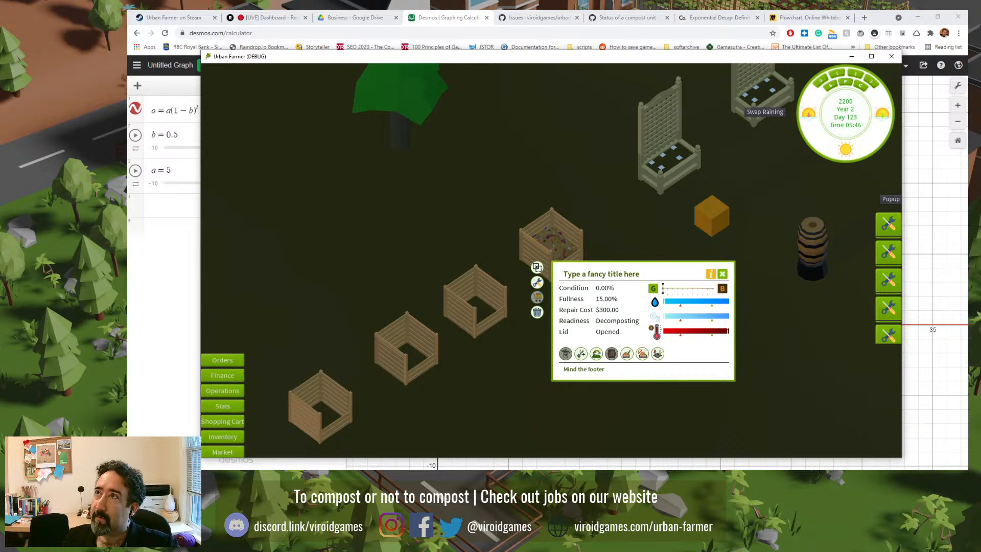
- Return to the Desmos graph, set a to 100, and delete the extra empty expression rows
left_click(432, 15)
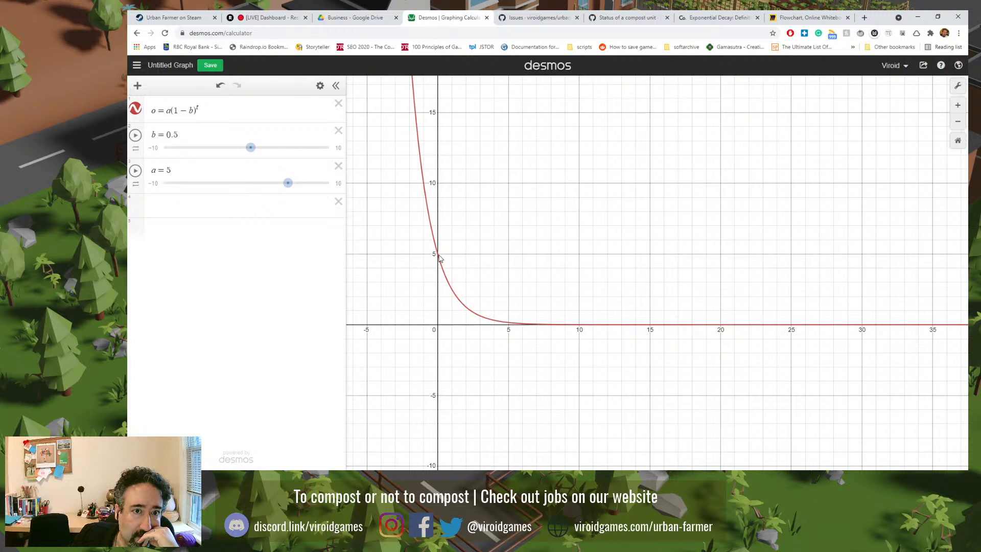
left_click(171, 170)
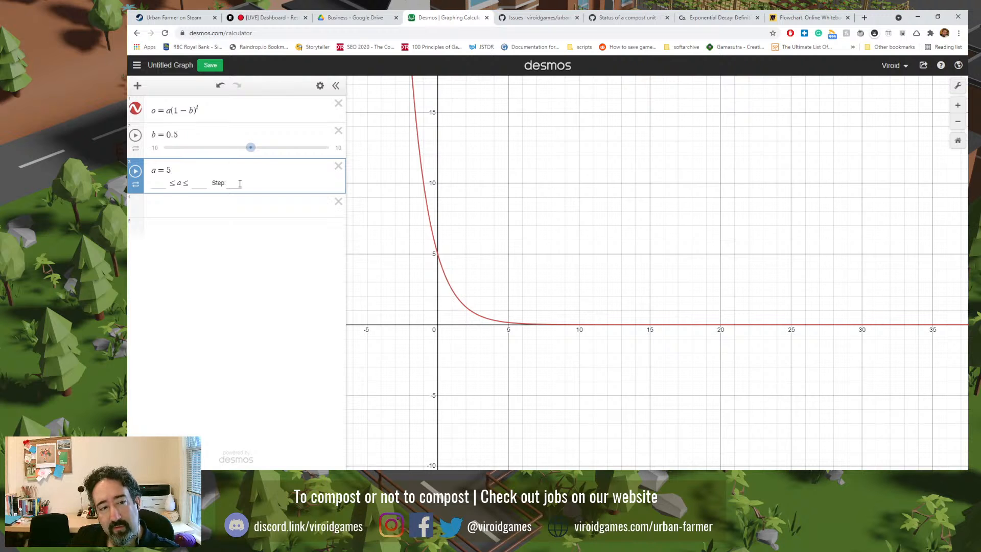
key("BackSpace")
type("100")
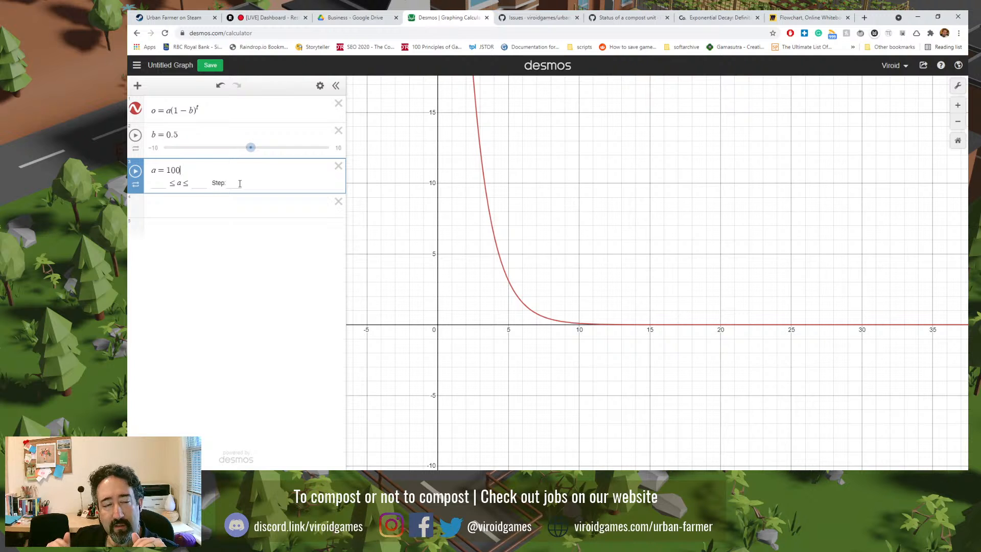
key("Return")
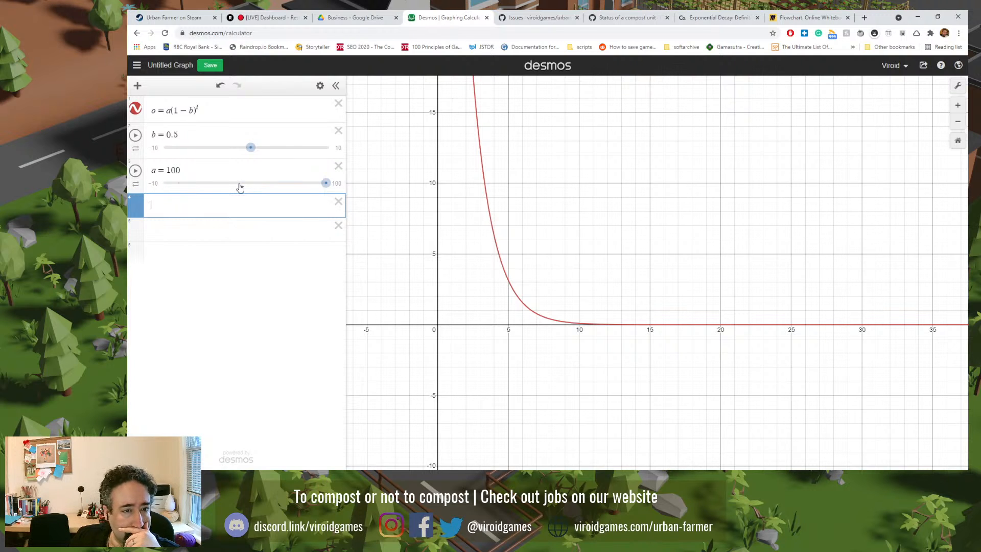
left_click(338, 201)
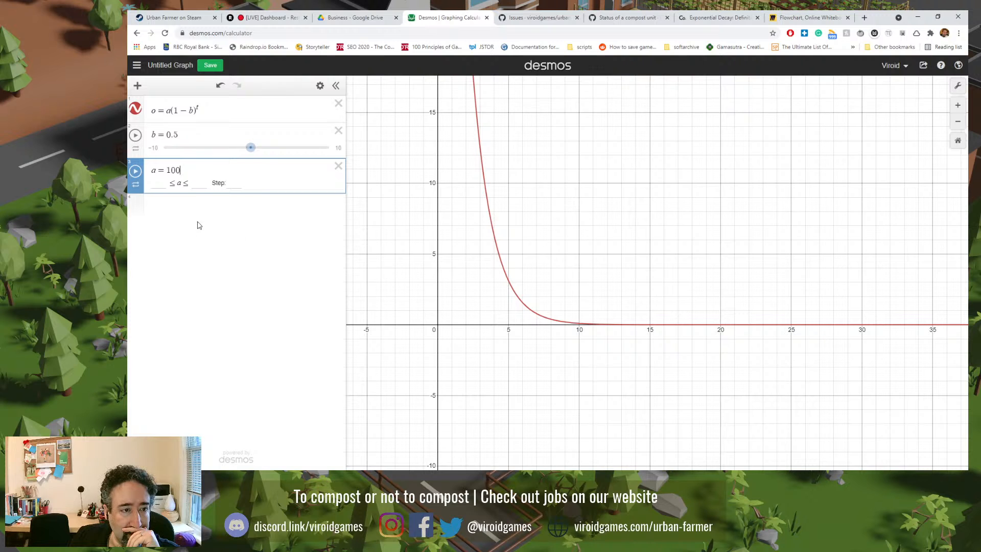
mouse_move(318, 190)
left_mouse_down()
mouse_move(304, 190)
mouse_move(327, 189)
left_mouse_up()
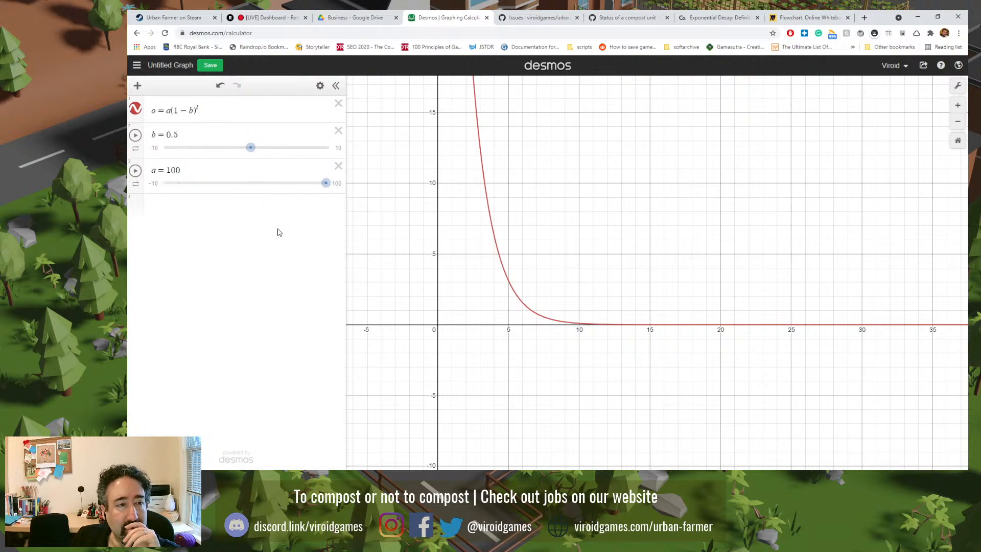
- Lower b to 0.1 to try a slower decay over a wider range of the graph
scroll(538, 192, "down", 1)
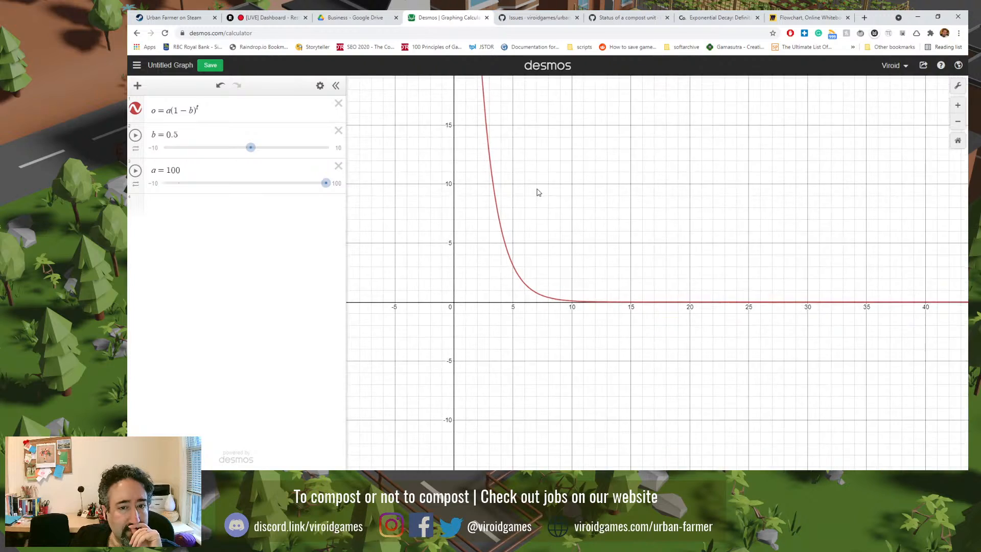
scroll(538, 192, "down", 1)
left_click_drag(623, 183, 595, 290)
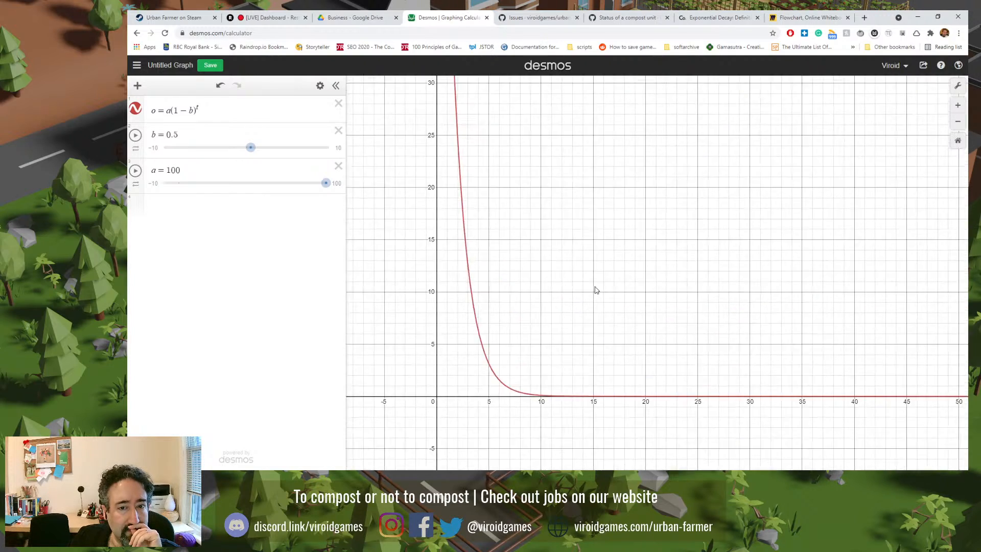
scroll(596, 290, "down", 5)
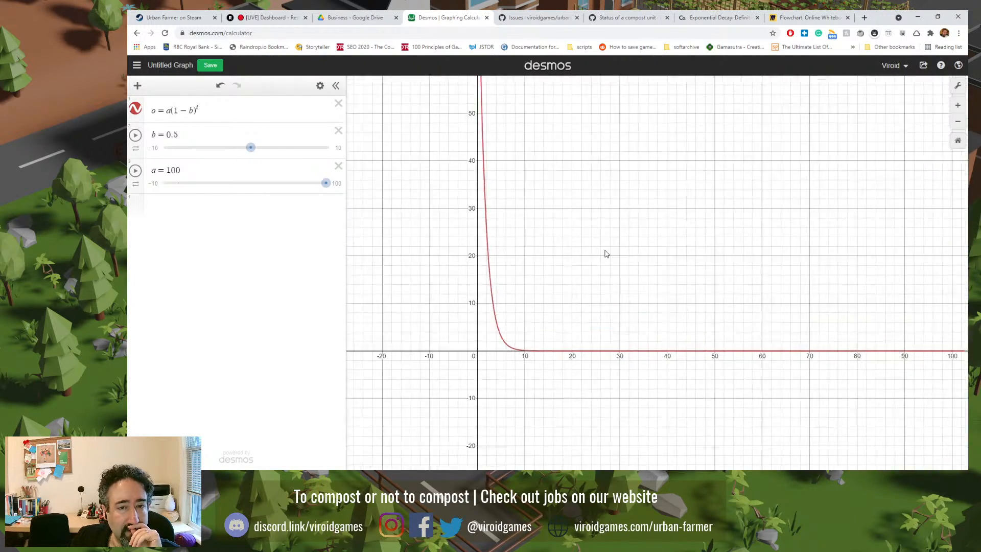
left_click_drag(605, 254, 554, 308)
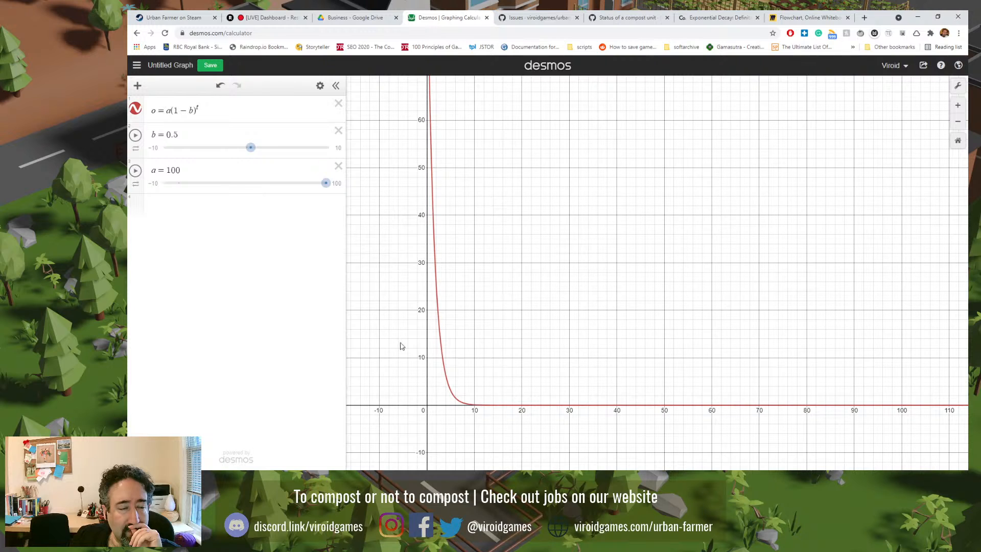
left_click_drag(250, 148, 247, 150)
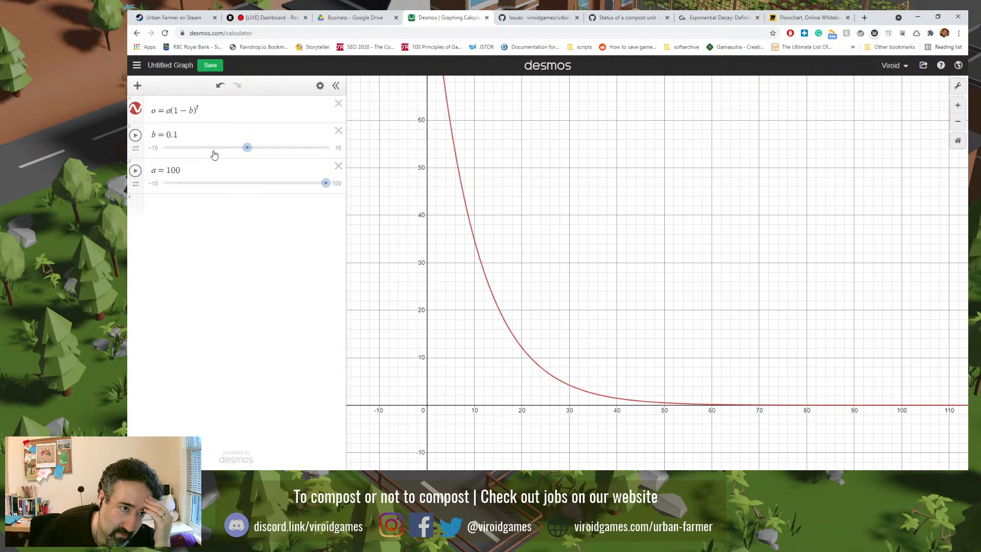
- Try 2 in place of the 1 in the decay equation, and restore the 1
double_click(176, 110)
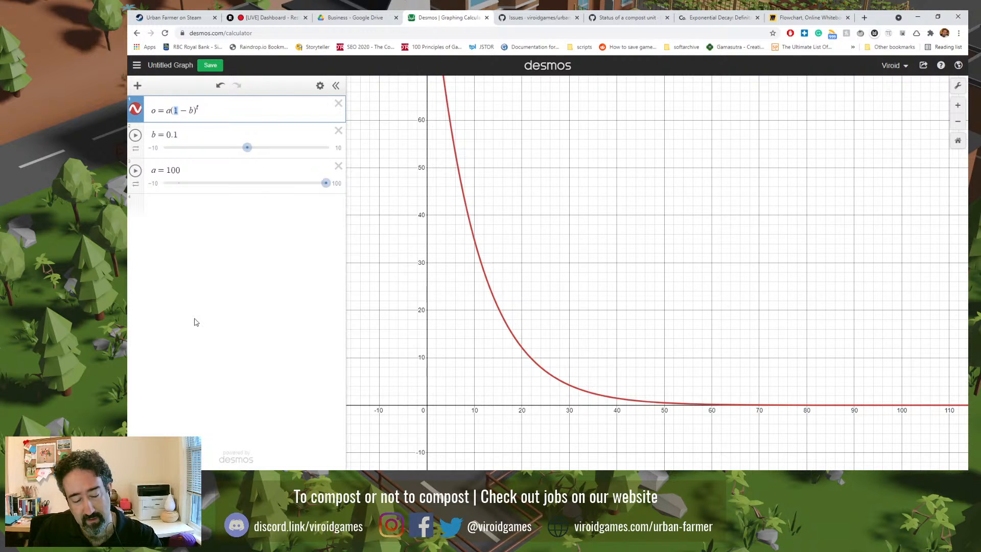
type("2")
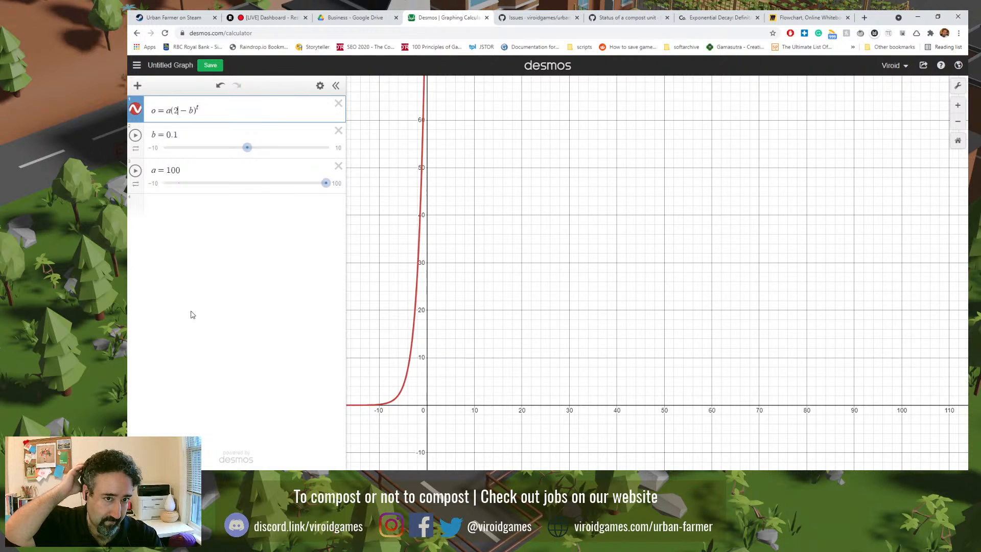
key("BackSpace")
type("1")
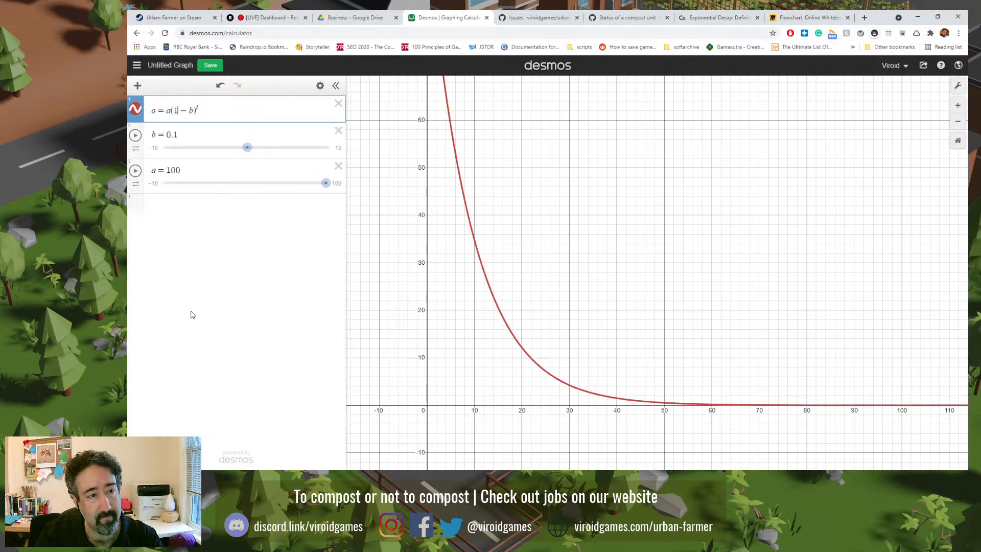
- Set the step of b's slider to .05, and raise b to 0.4
left_click(153, 147)
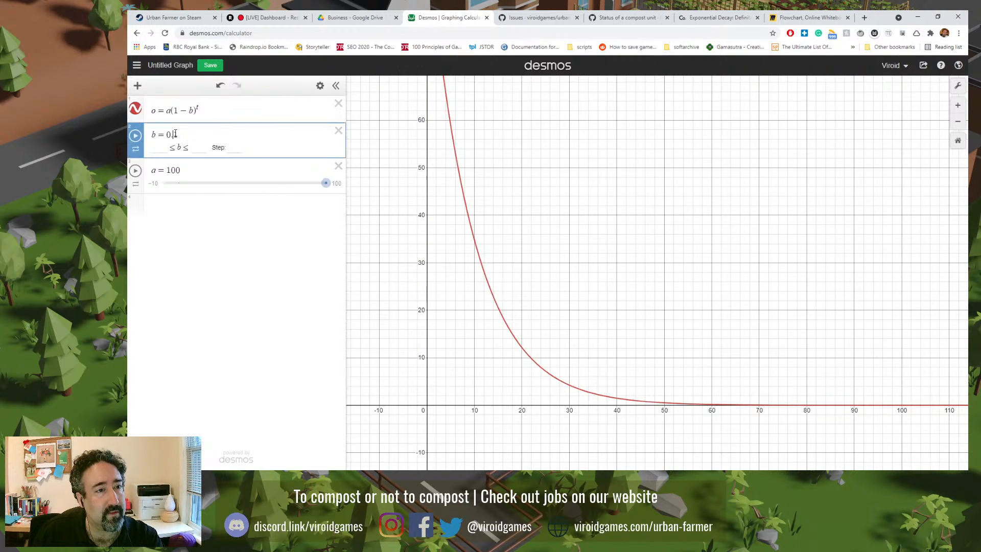
left_click(223, 149)
type("1")
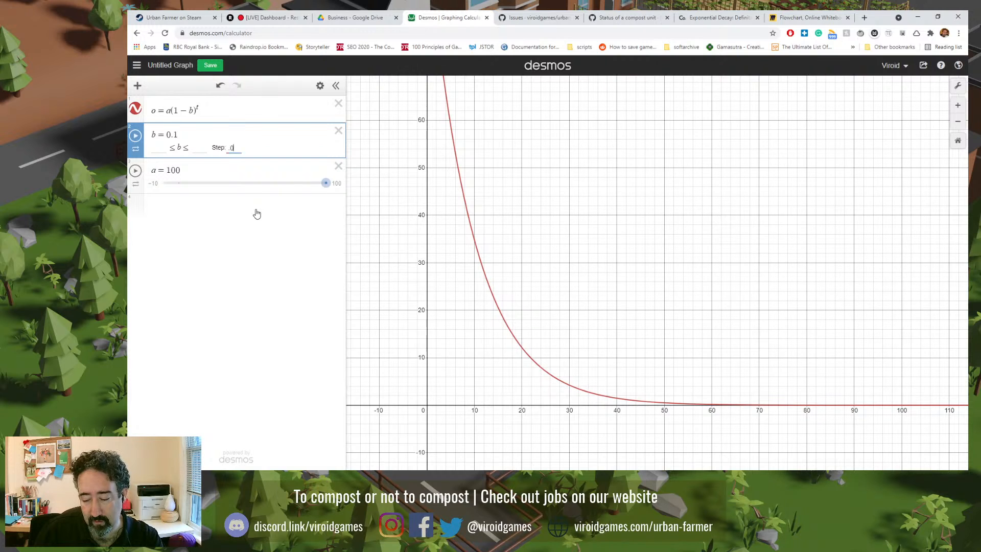
left_click(257, 213)
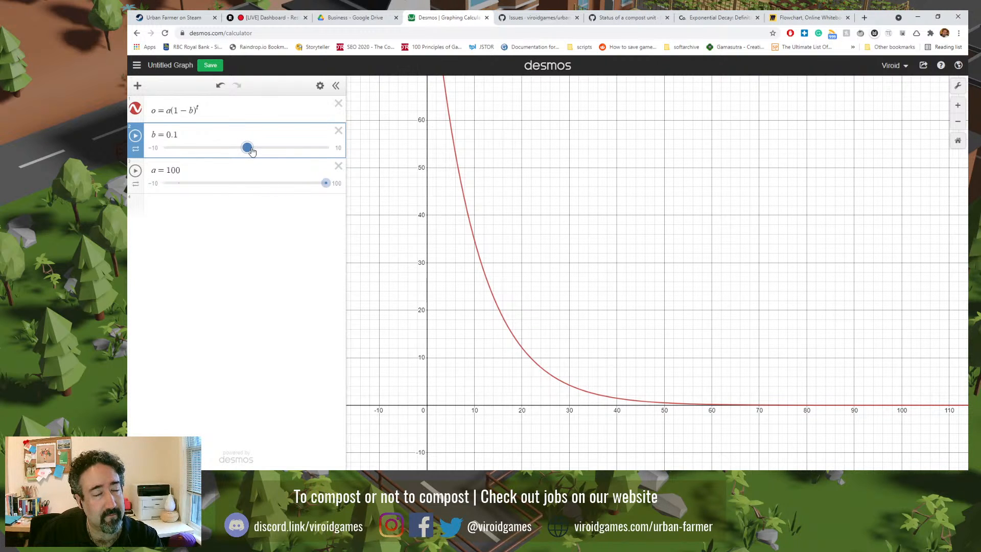
left_click(170, 134)
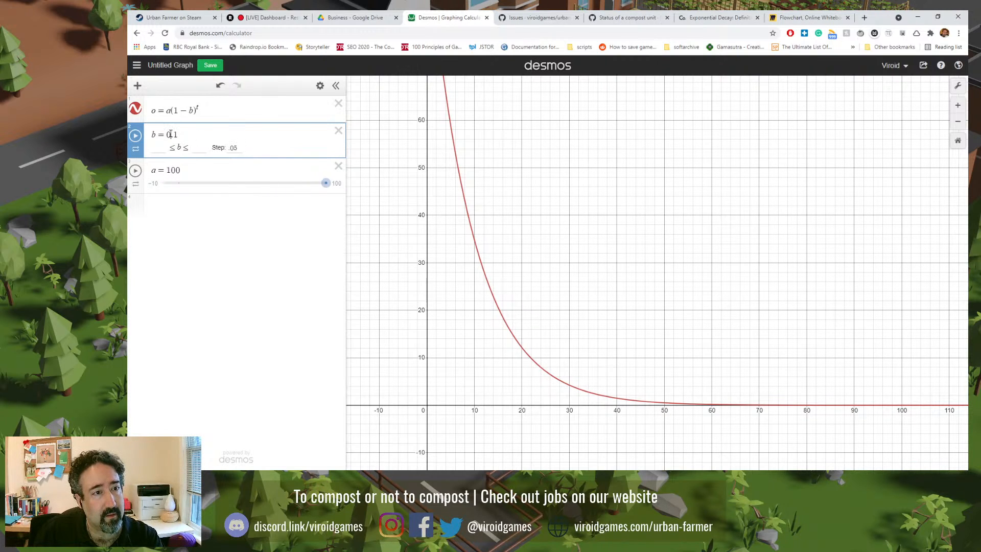
left_click(199, 148)
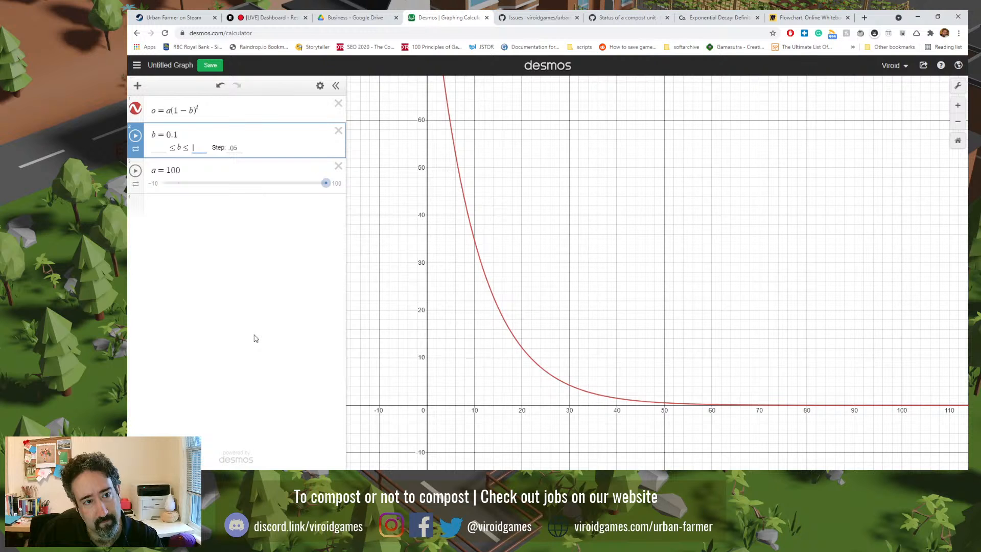
key("Return")
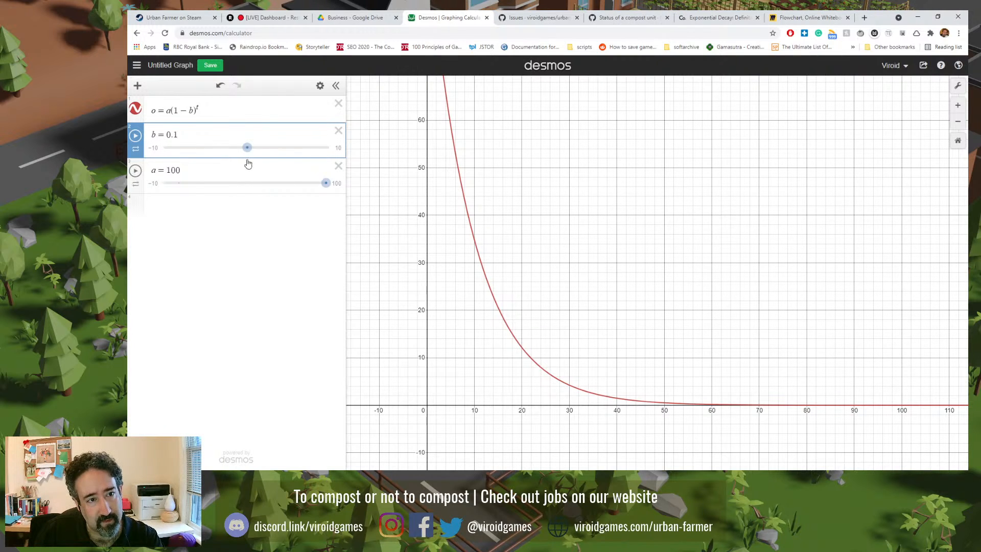
left_click_drag(247, 154, 250, 153)
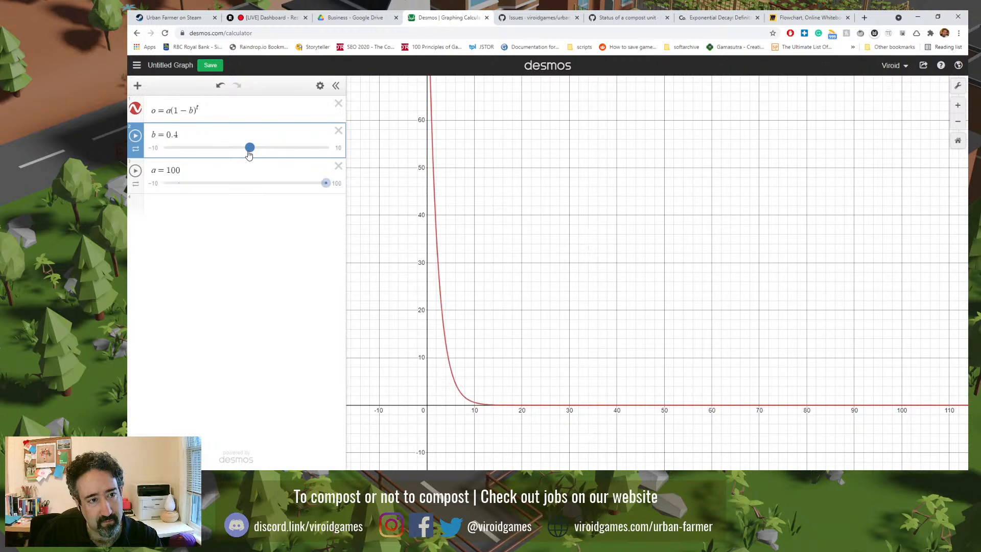
- Limit b's slider to the range 0 to .5, and lower b to 0.05
left_click(209, 137)
left_click(233, 148)
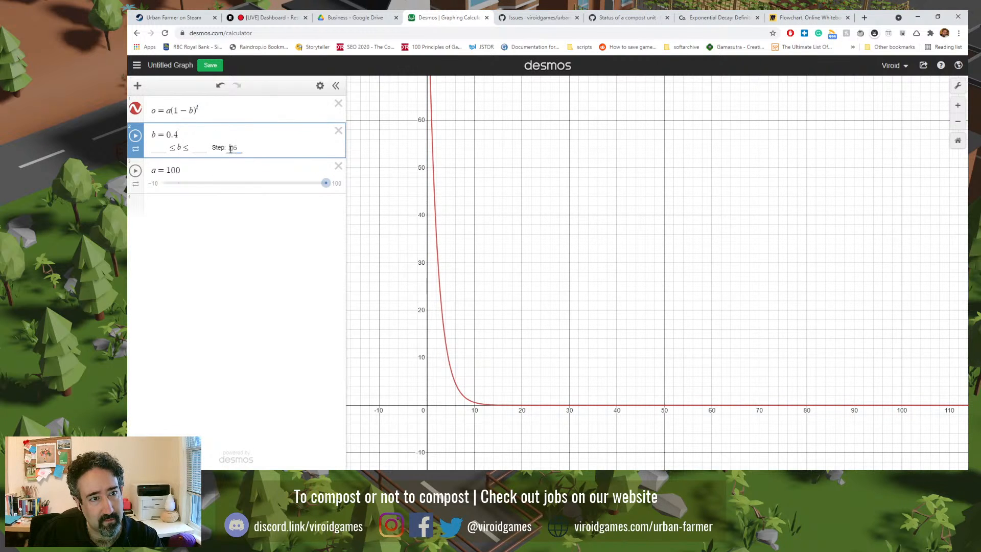
left_click(201, 149)
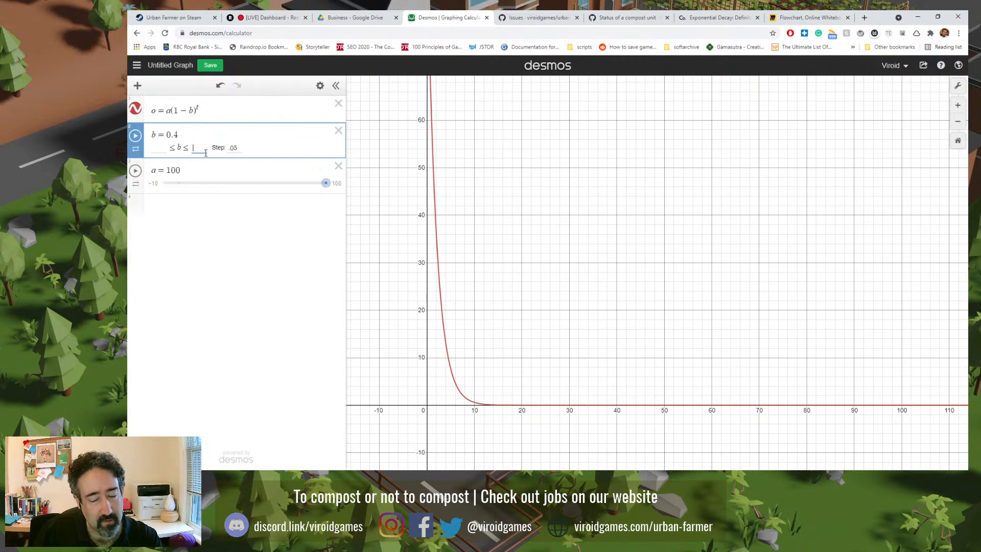
type(".5")
left_click(158, 149)
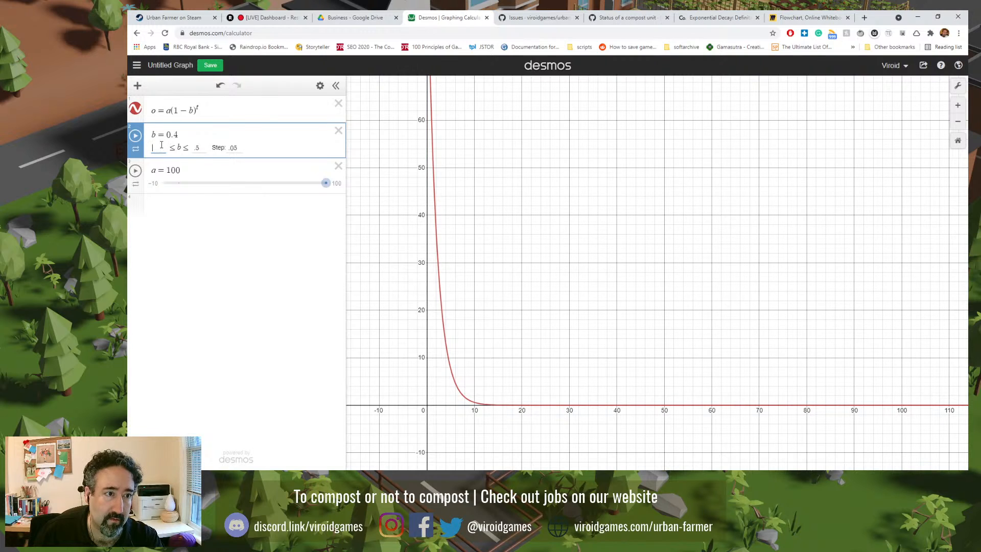
type("0")
key("Return")
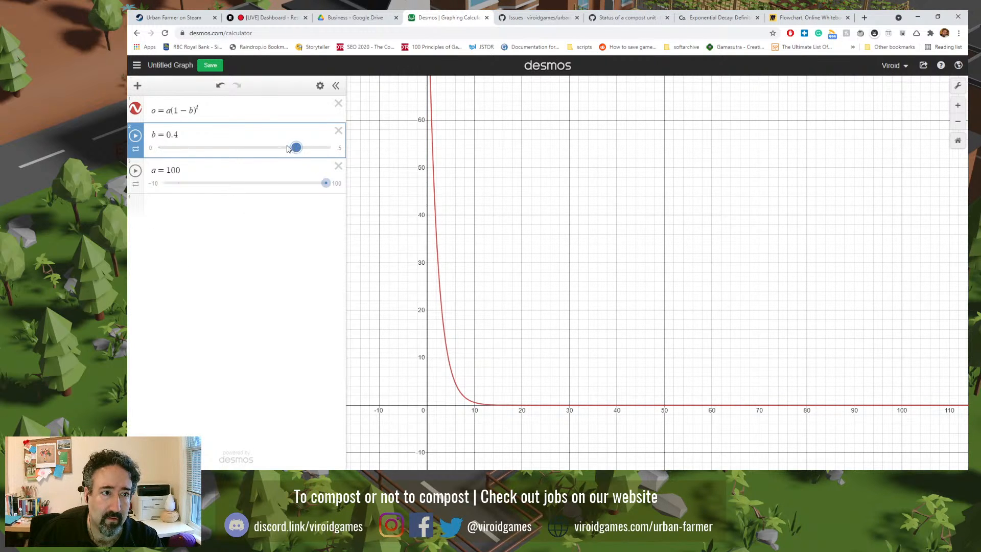
left_click_drag(295, 149, 177, 148)
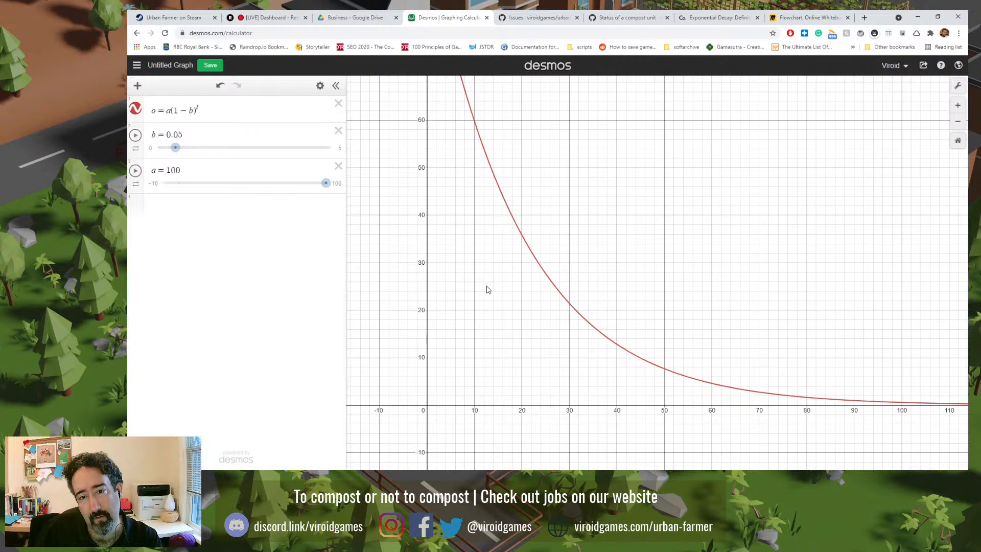
- Set the upper limit of b's slider to .1 and its step to .01
left_click(176, 134)
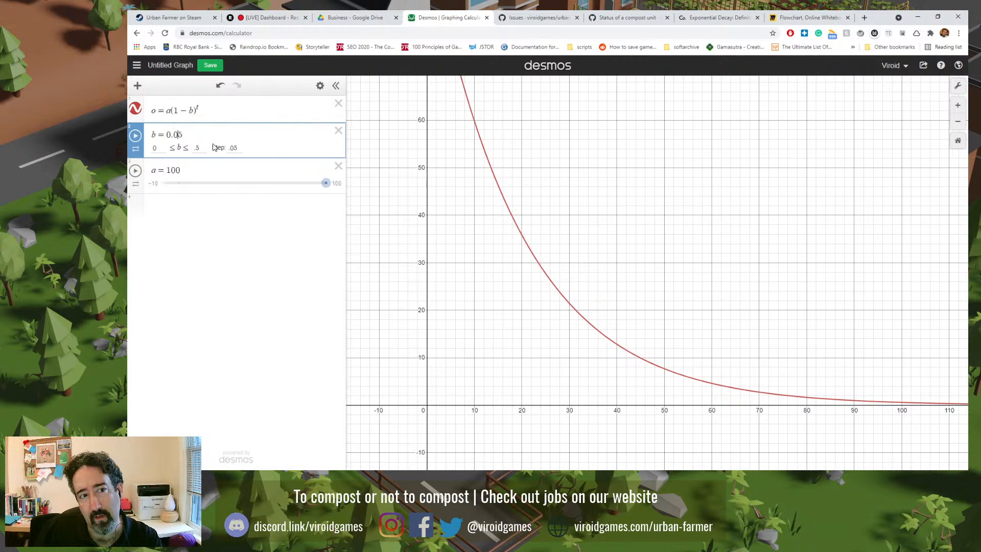
left_click(197, 147)
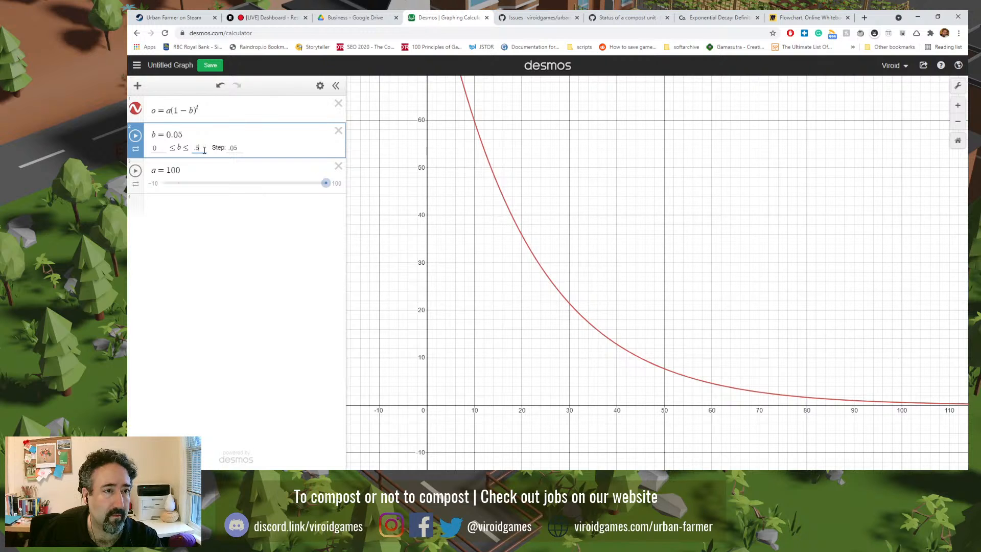
key("BackSpace")
type("1")
left_click_drag(230, 148, 239, 148)
type("1")
left_click(237, 256)
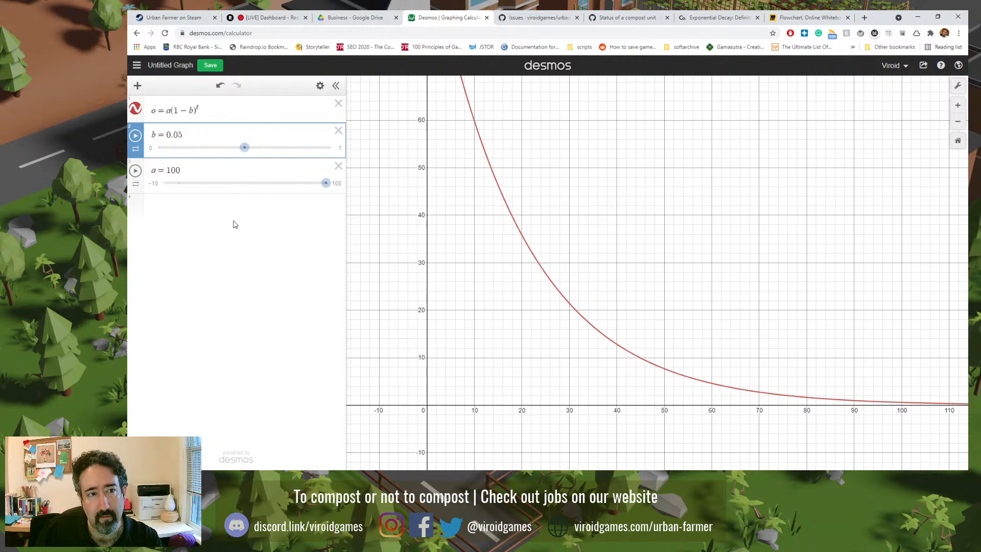
left_click(151, 148)
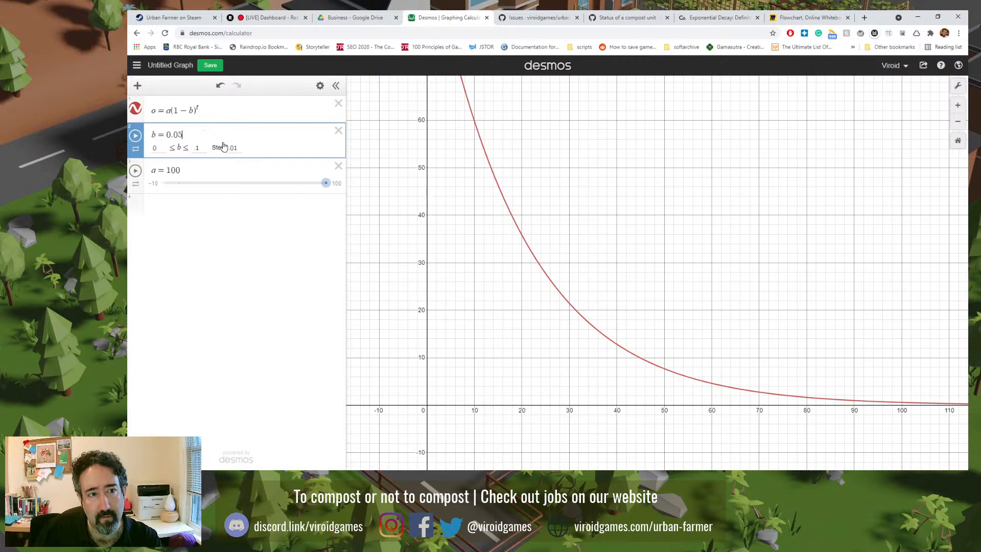
left_click(228, 233)
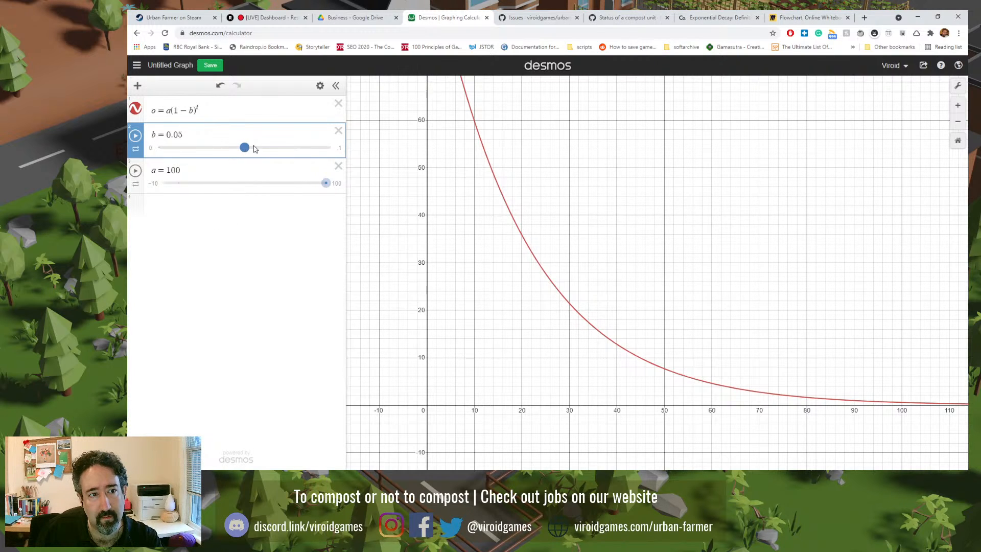
- Try the decay curve with b lowered to 0.04 and to 0
left_click_drag(249, 148, 223, 150)
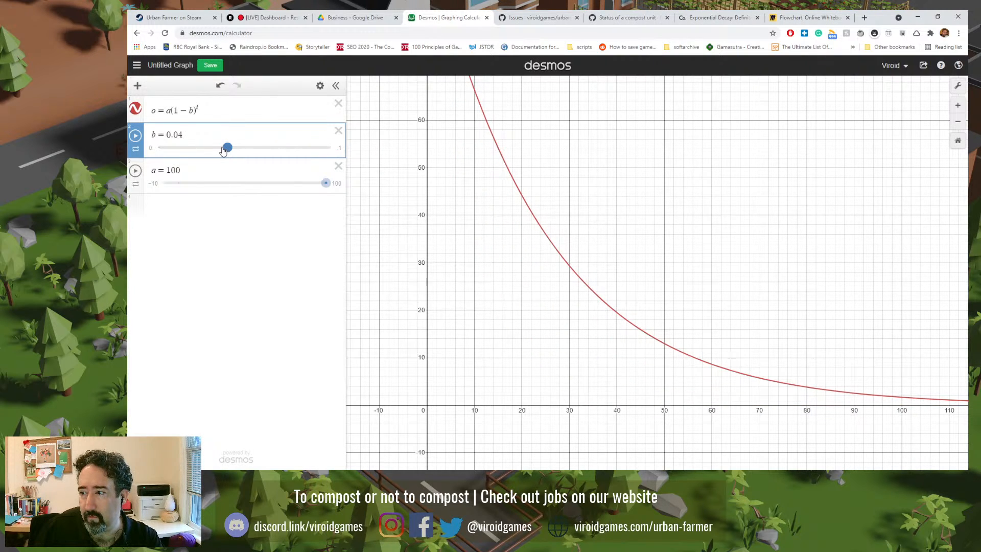
left_click_drag(224, 150, 161, 150)
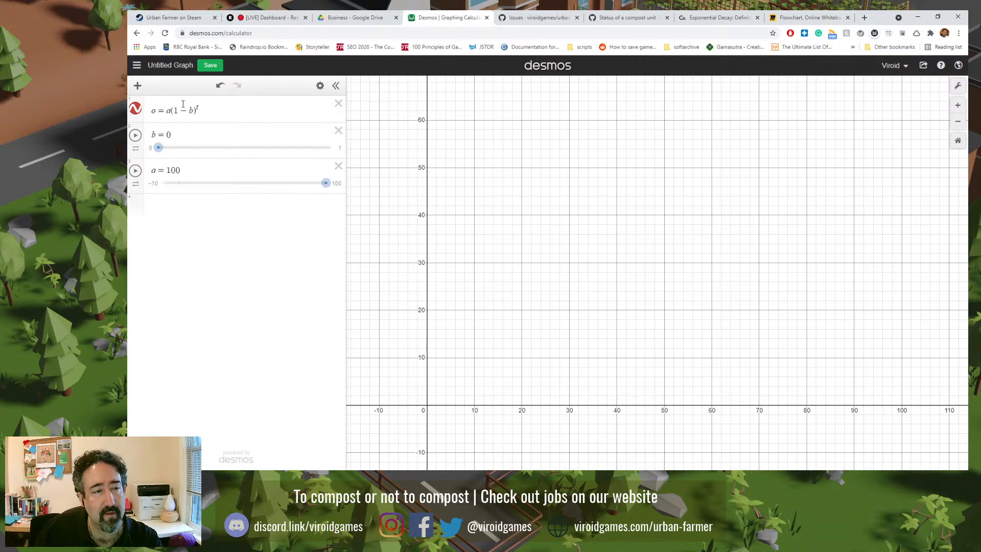
scroll(479, 204, "down", 2)
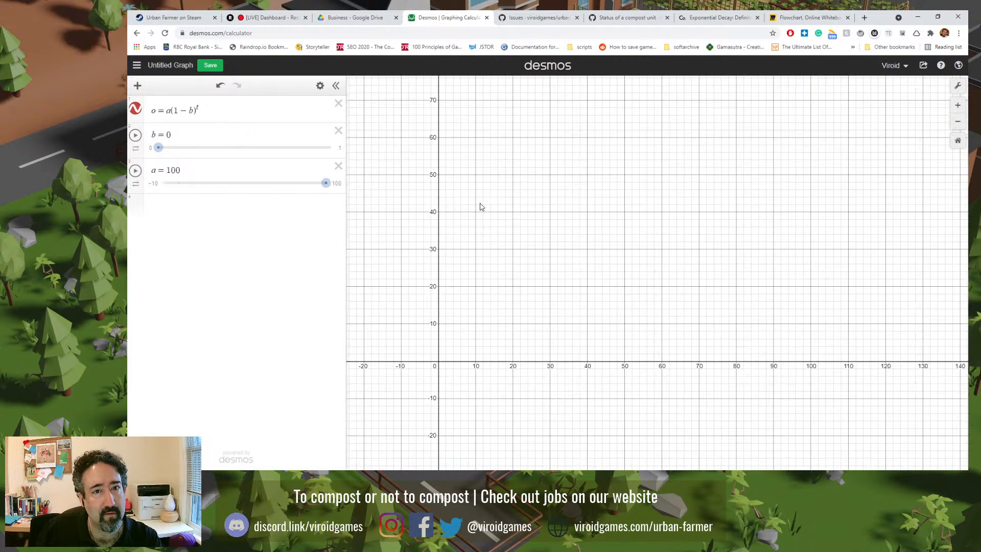
scroll(459, 199, "down", 2)
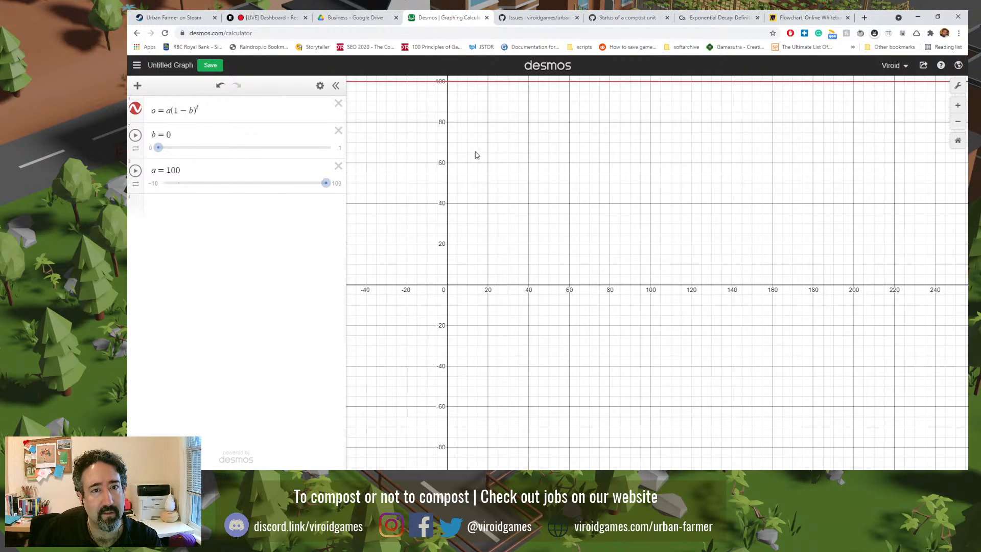
left_click_drag(451, 126, 492, 172)
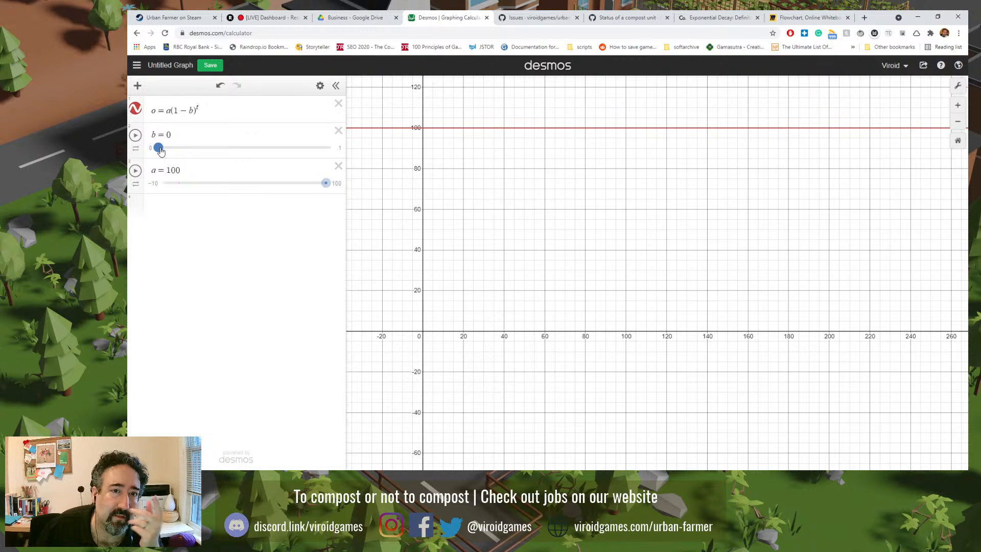
- Compare the decay curves for b at 0.01, 0.1 and 0.03, and set b to 0.02
left_click_drag(160, 152, 174, 154)
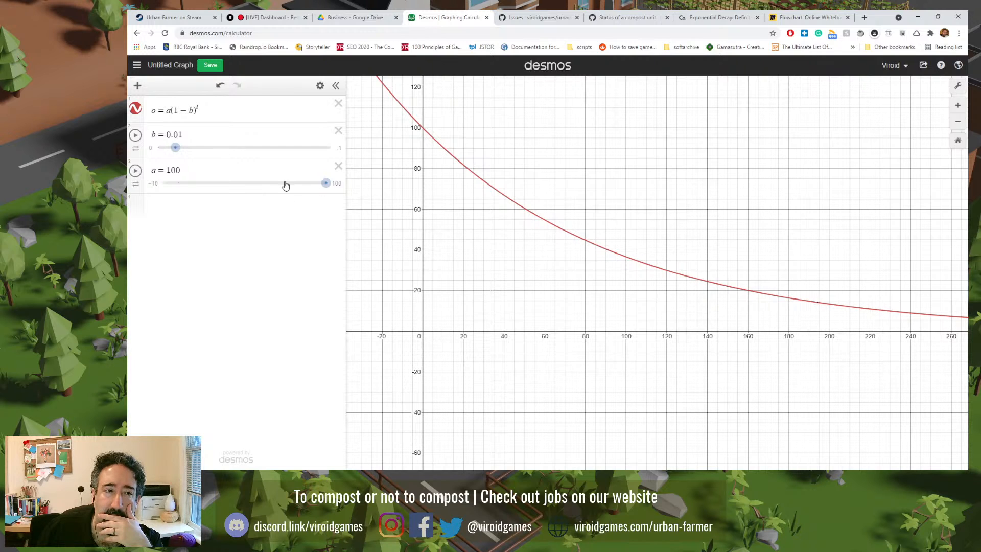
left_click_drag(178, 152, 327, 156)
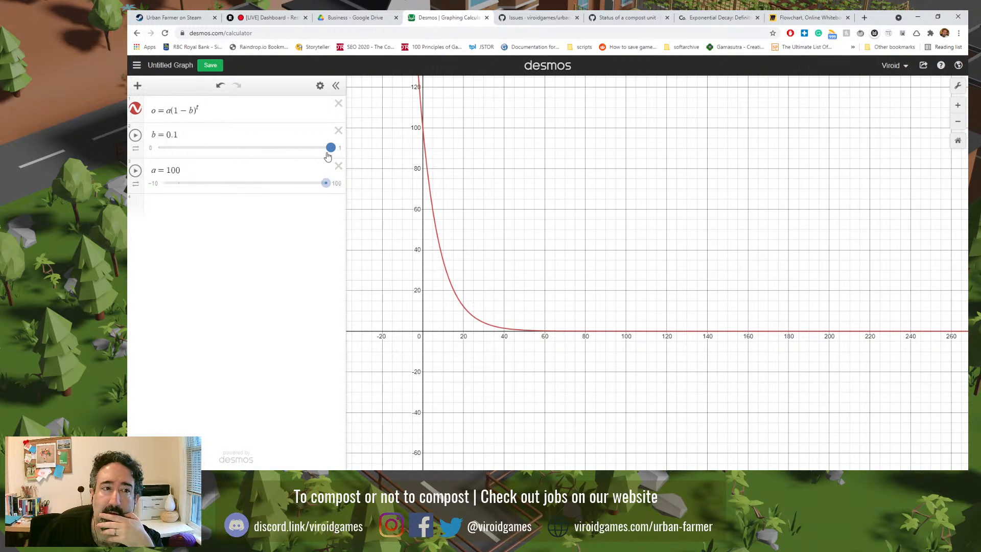
left_click_drag(327, 155, 214, 153)
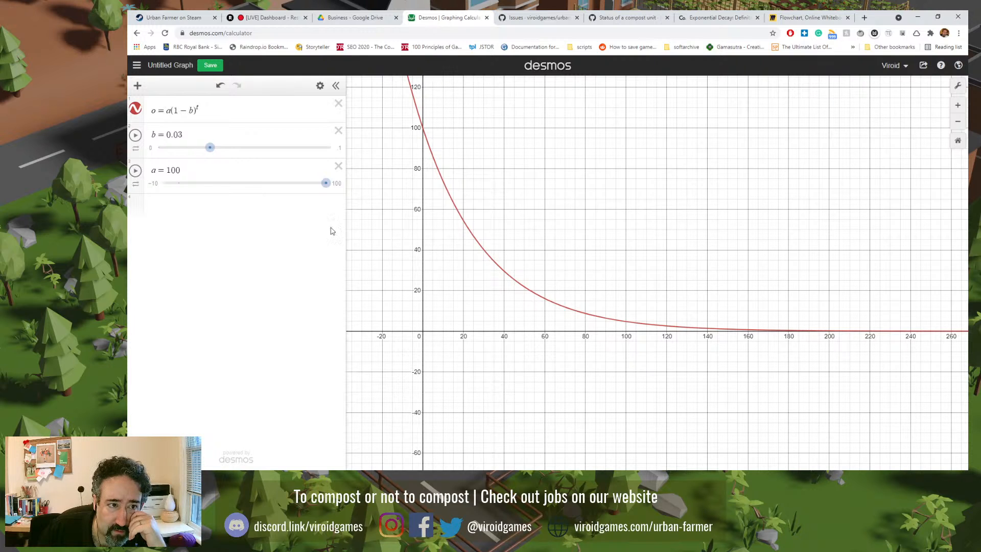
left_click(217, 156)
left_click_drag(216, 156, 197, 156)
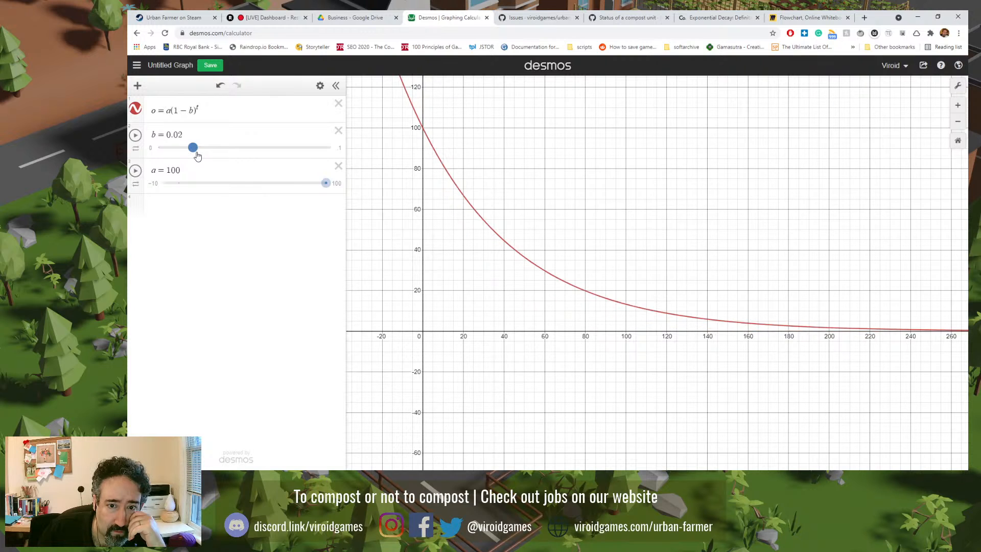
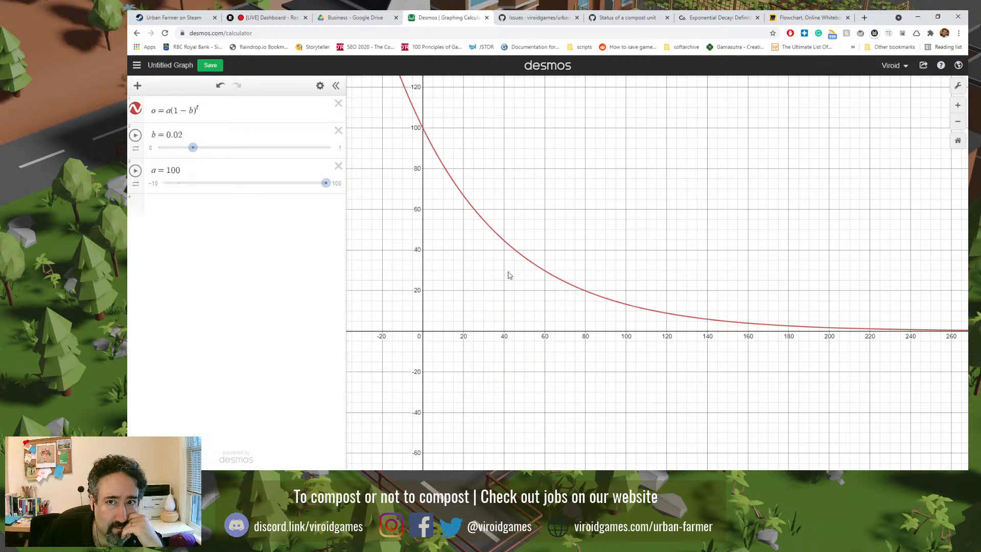
- Review the ThoughtCo article on exponential decay, including its formula elements, worked example and related articles
left_click(682, 18)
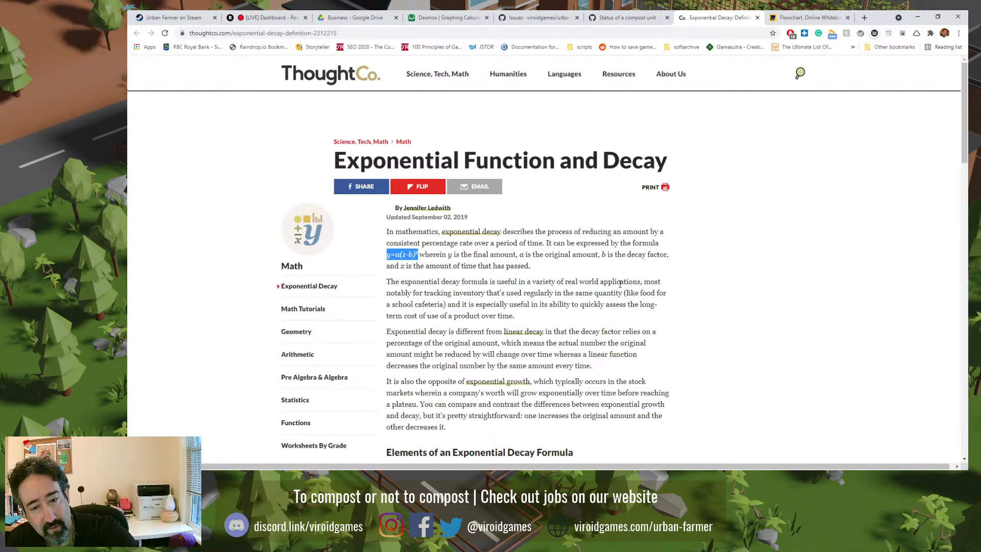
scroll(618, 283, "down", 3)
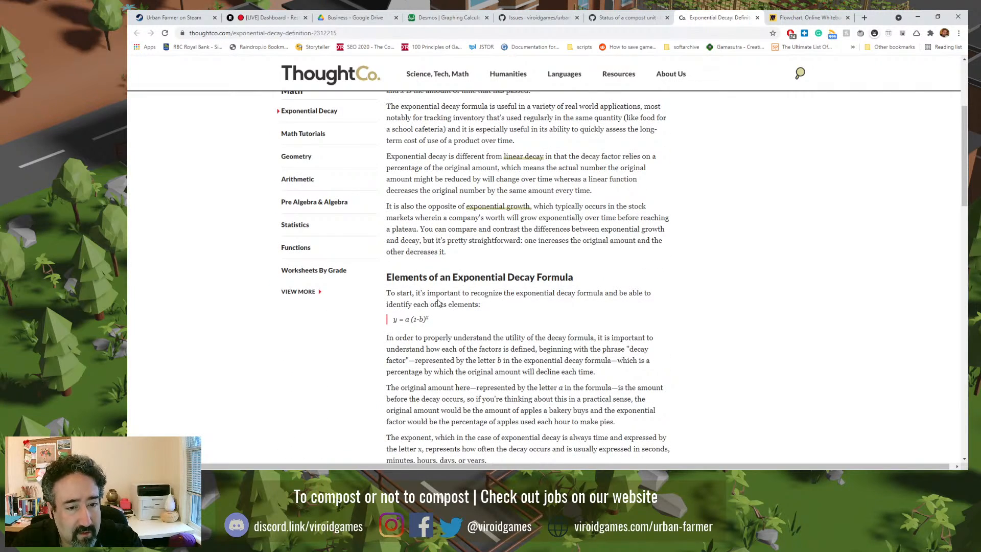
scroll(441, 318, "down", 2)
scroll(441, 317, "down", 3)
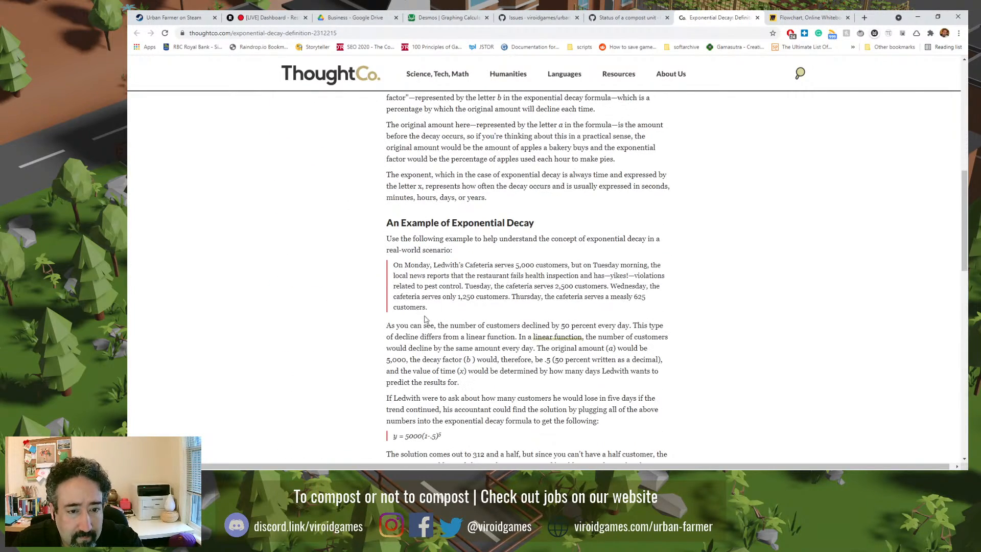
scroll(327, 269, "down", 2)
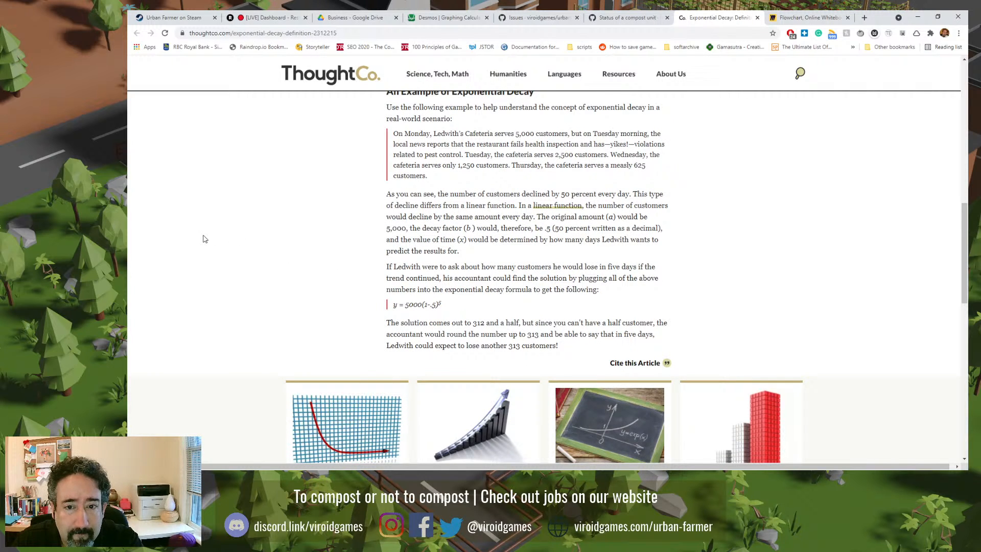
scroll(203, 239, "down", 8)
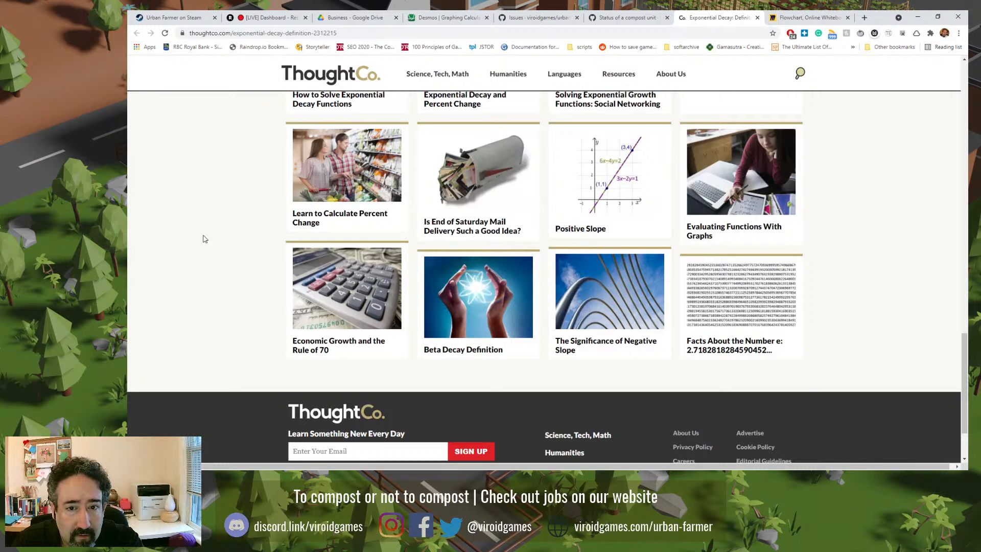
scroll(203, 238, "up", 3)
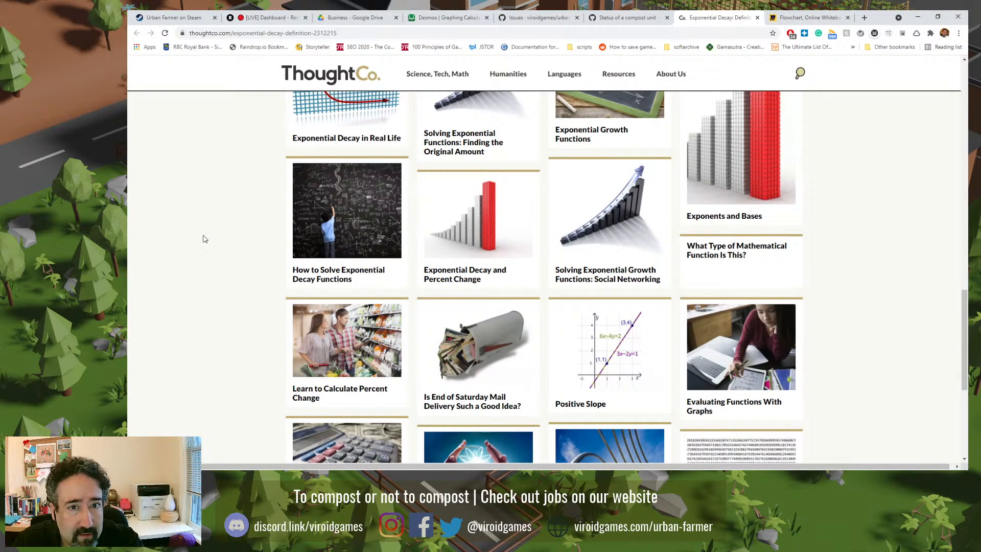
scroll(203, 238, "up", 3)
scroll(203, 238, "up", 5)
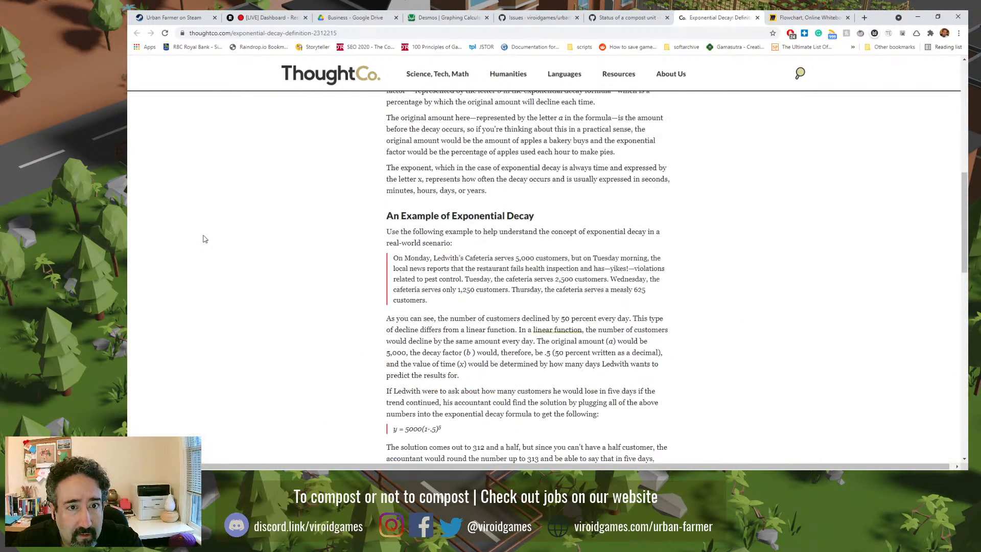
- Search Google for "Exponential Decay" from the article's heading, close the ThoughtCo article, and open the Wikipedia article on exponential decay
left_click_drag(456, 222, 534, 223)
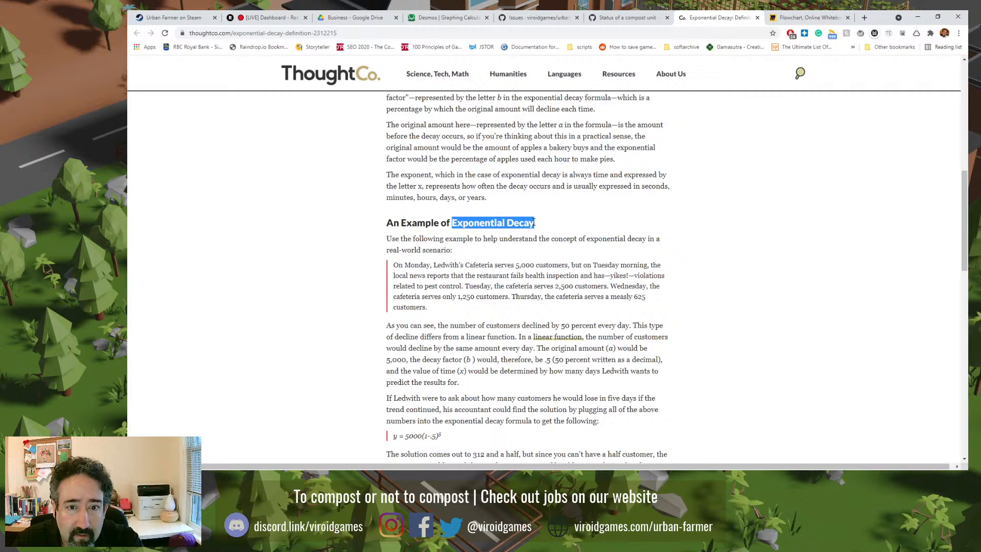
right_click(534, 223)
left_click(556, 240)
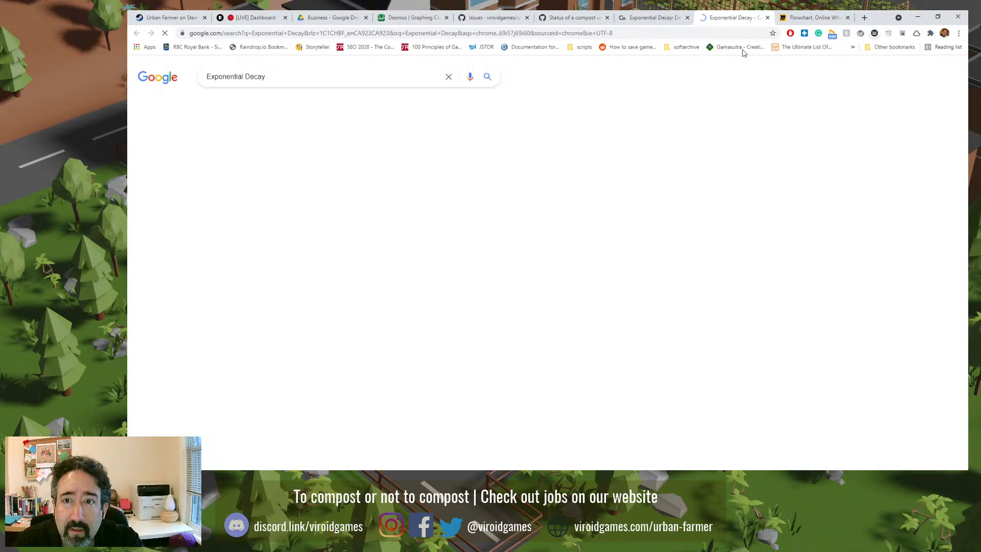
left_click(687, 18)
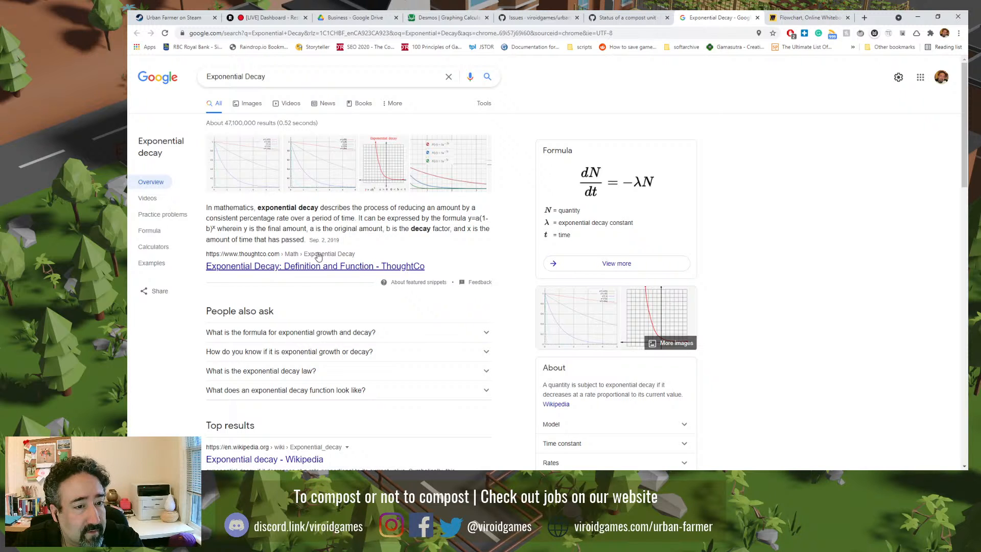
scroll(321, 261, "down", 2)
scroll(358, 356, "down", 2)
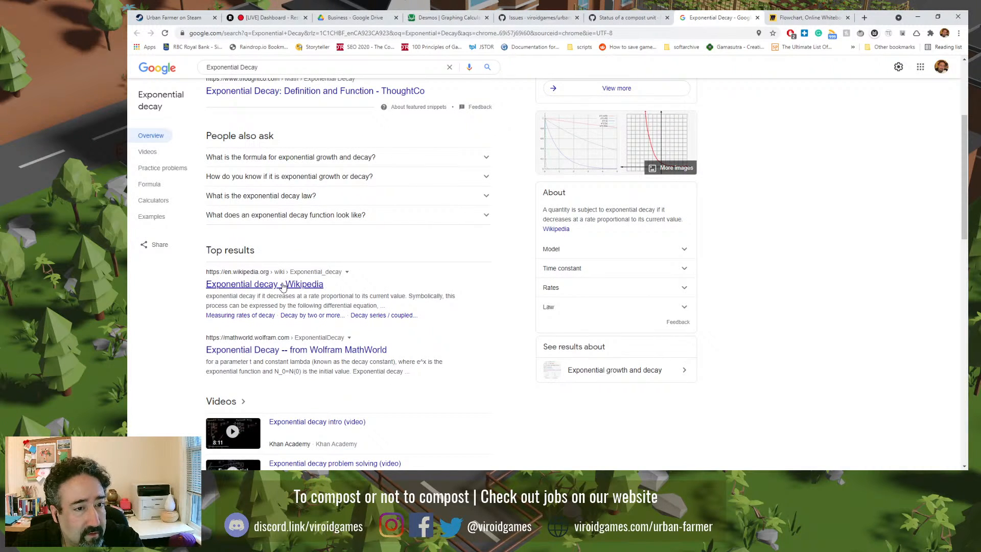
left_click(304, 288)
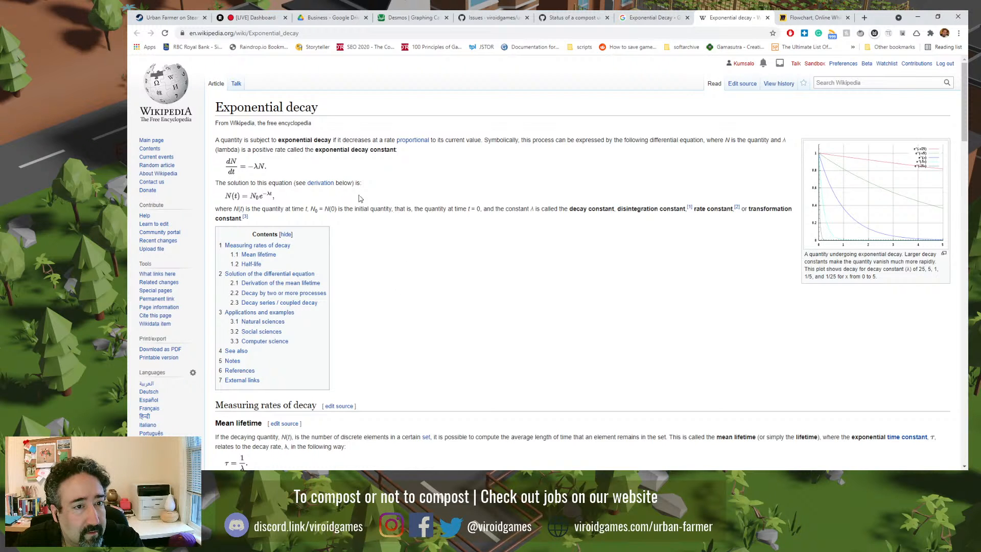
- Read through Wikipedia's decay rate, half-life and applications sections, and open the external exponential decay calculator
scroll(391, 285, "down", 3)
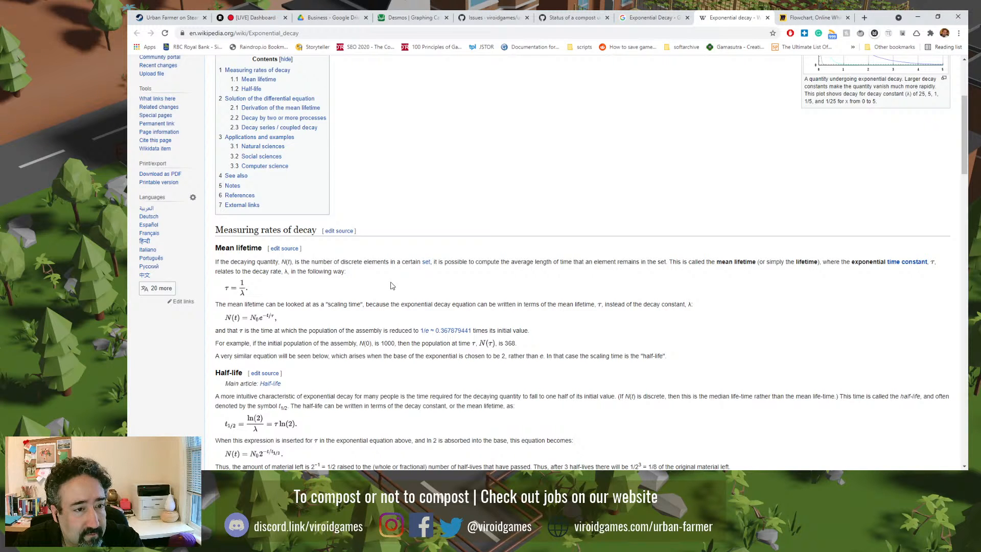
scroll(392, 285, "down", 2)
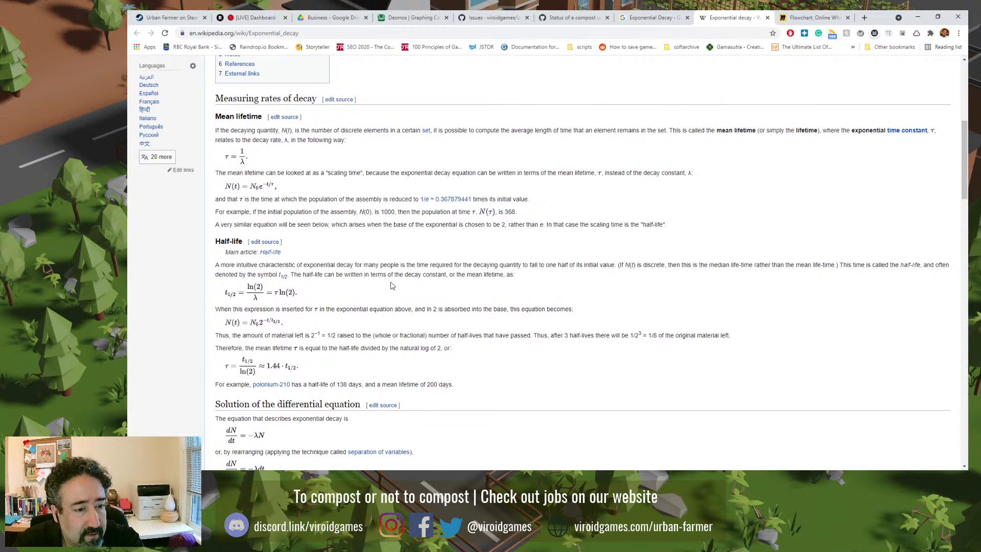
scroll(391, 285, "down", 3)
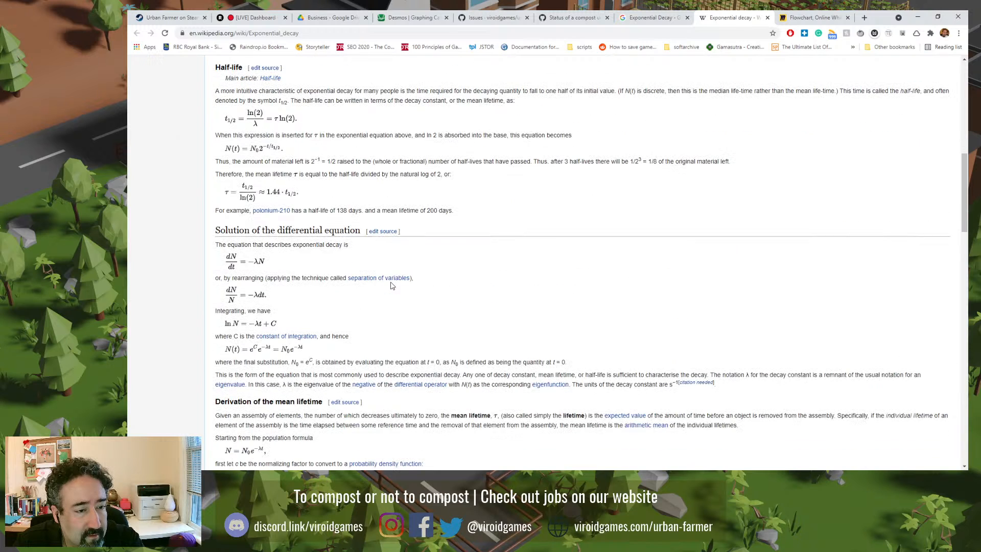
scroll(392, 285, "down", 3)
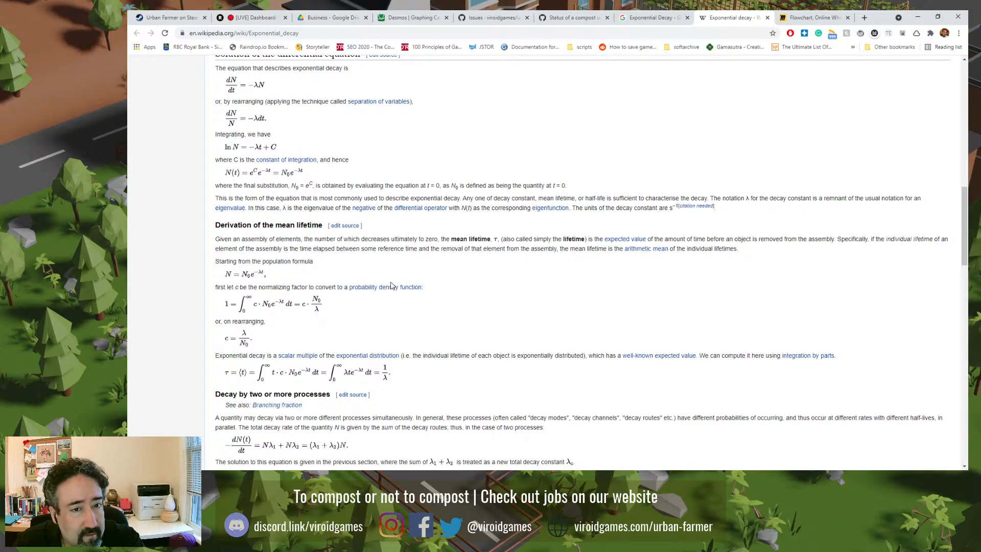
scroll(392, 285, "down", 3)
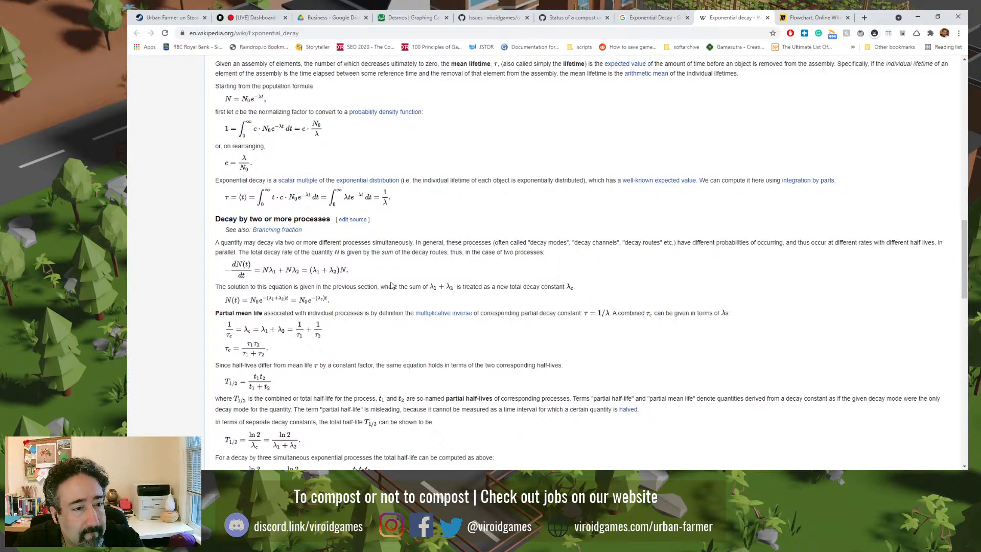
scroll(392, 285, "down", 3)
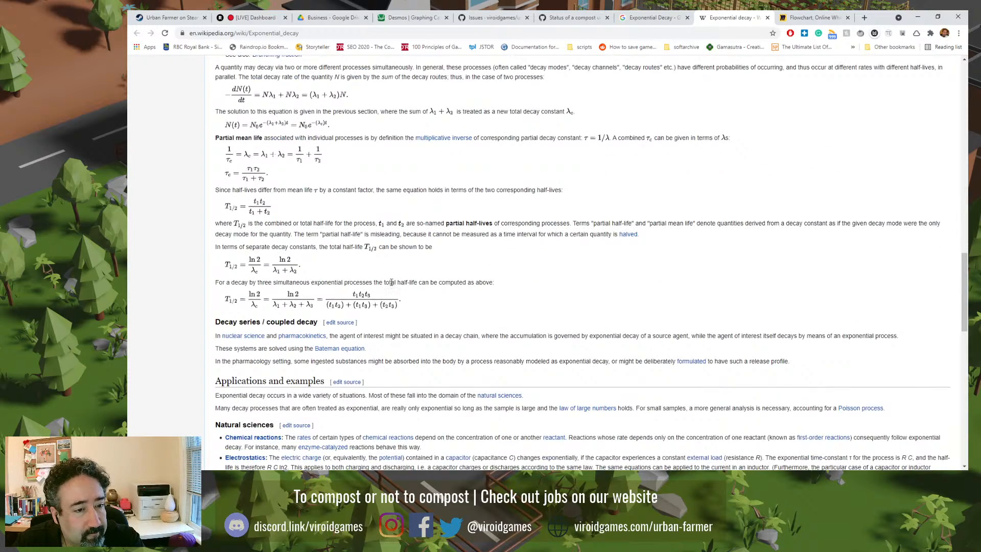
scroll(392, 282, "down", 8)
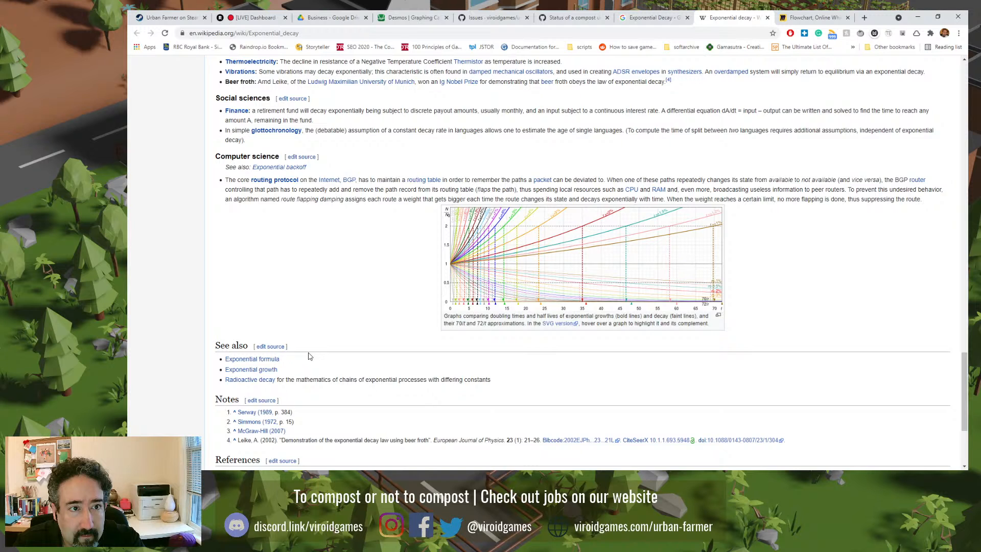
scroll(309, 356, "down", 3)
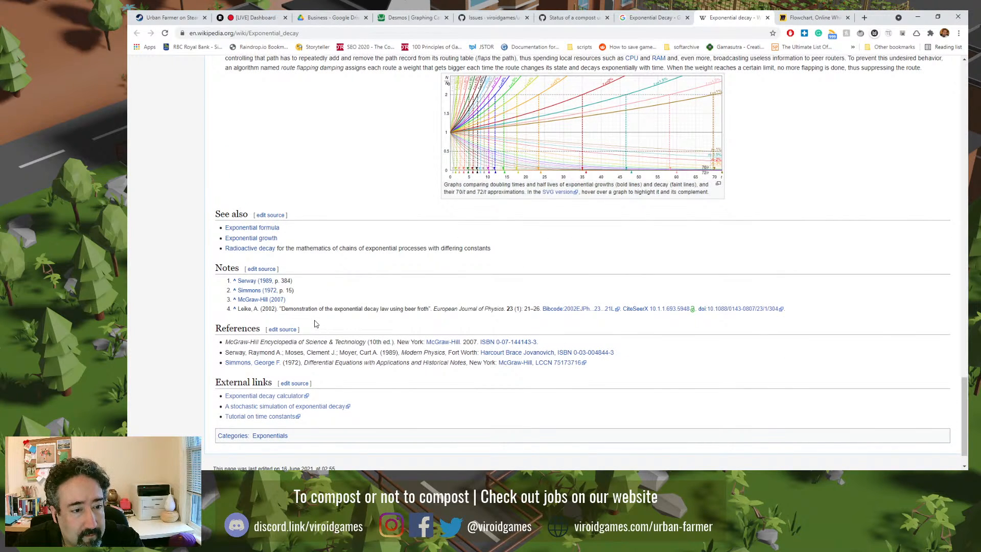
left_click(263, 397)
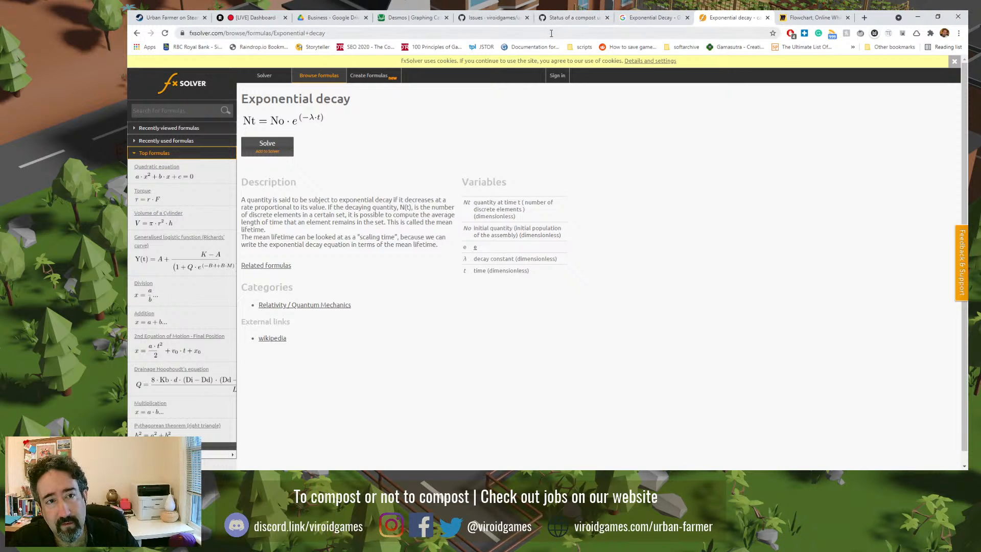
- Back in the Desmos graph, add the expression d = e^(-ct) with a slider for c
left_click(411, 17)
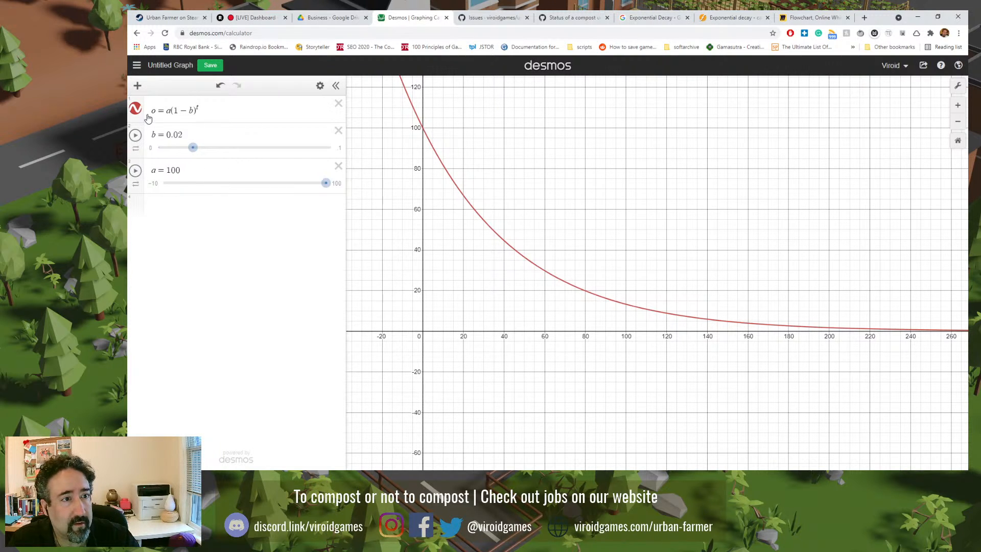
left_click(138, 211)
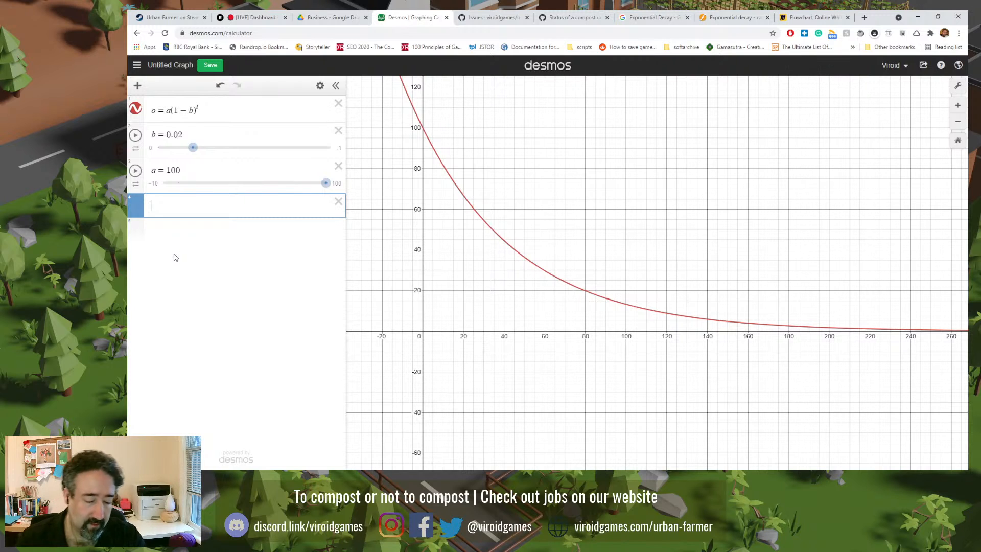
type("d=")
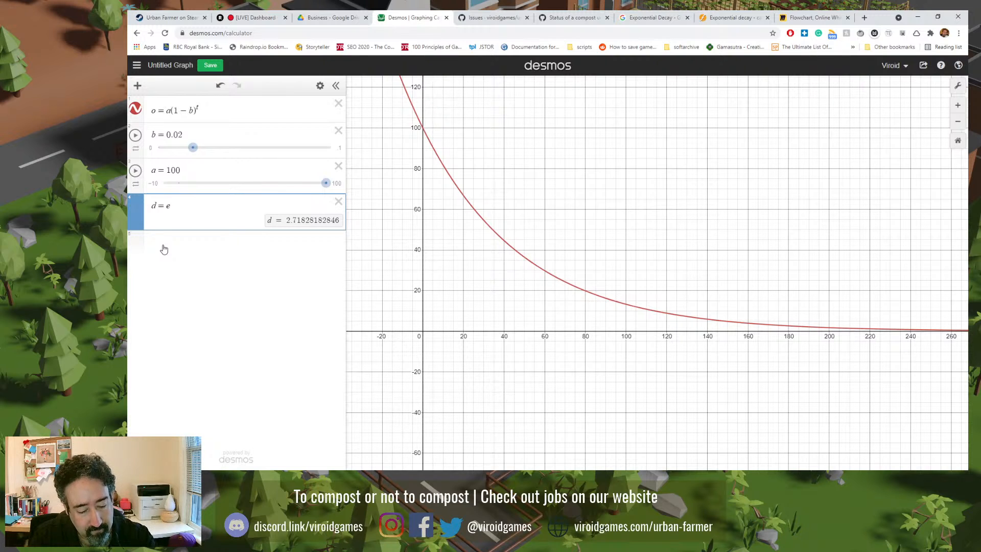
type("e^-")
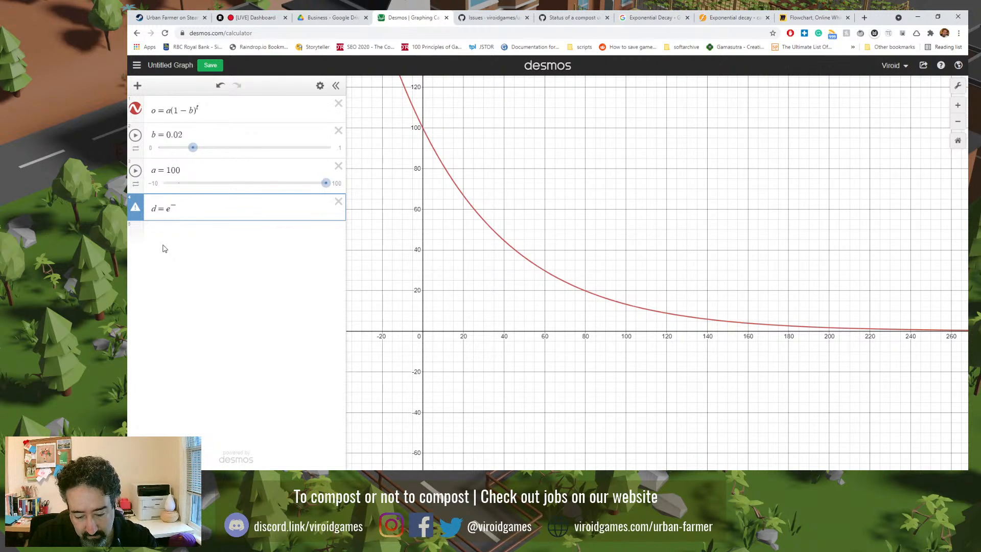
type("x")
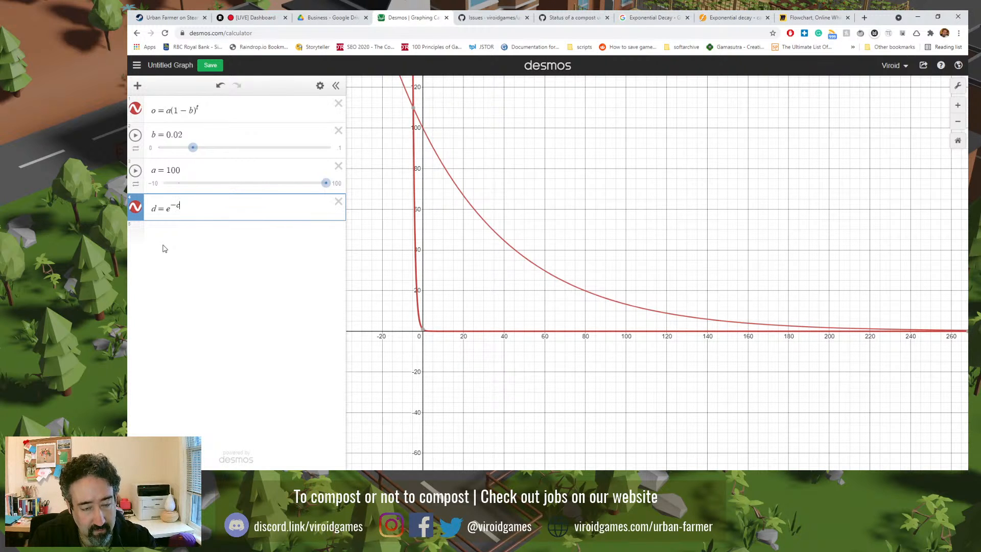
type("t")
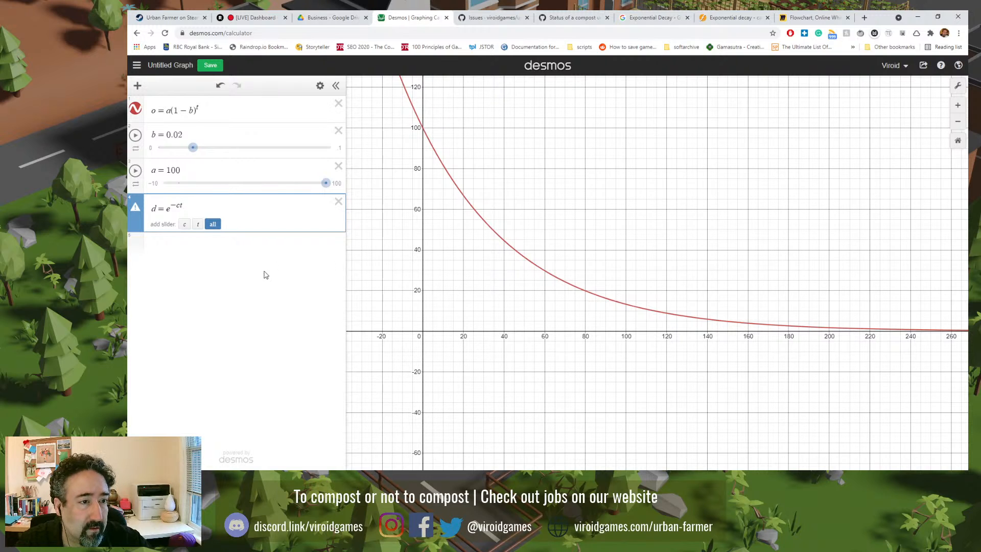
left_click(184, 226)
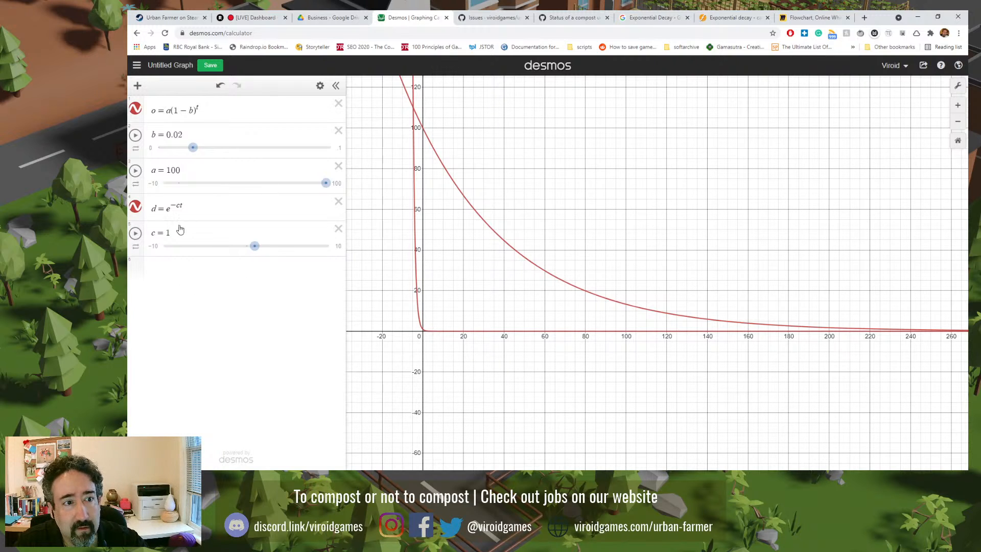
- Try multiplying the d expression by a coefficient n with its own slider, and check it against the fxSolver decay formula
left_click(168, 210)
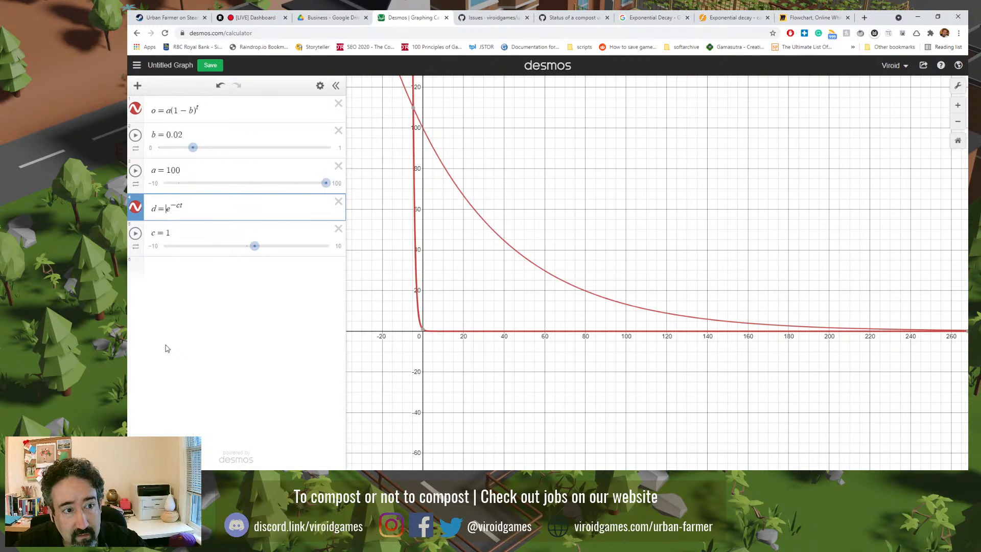
type("n")
left_click(206, 224)
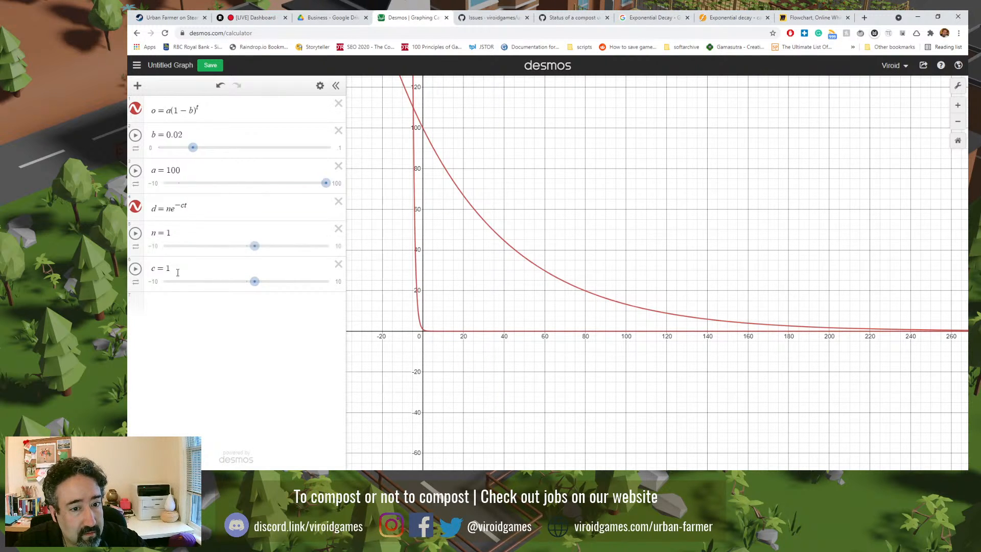
left_click(708, 13)
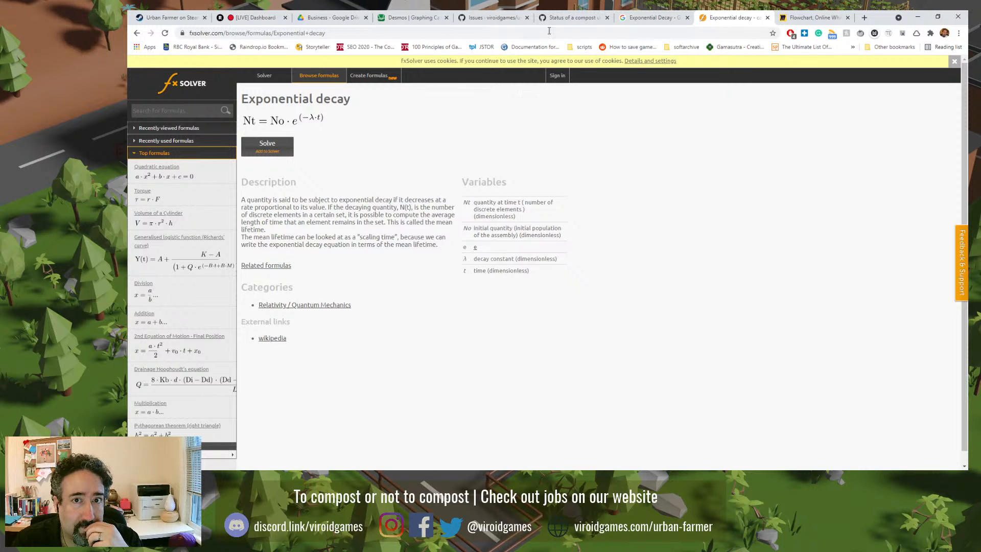
left_click(411, 18)
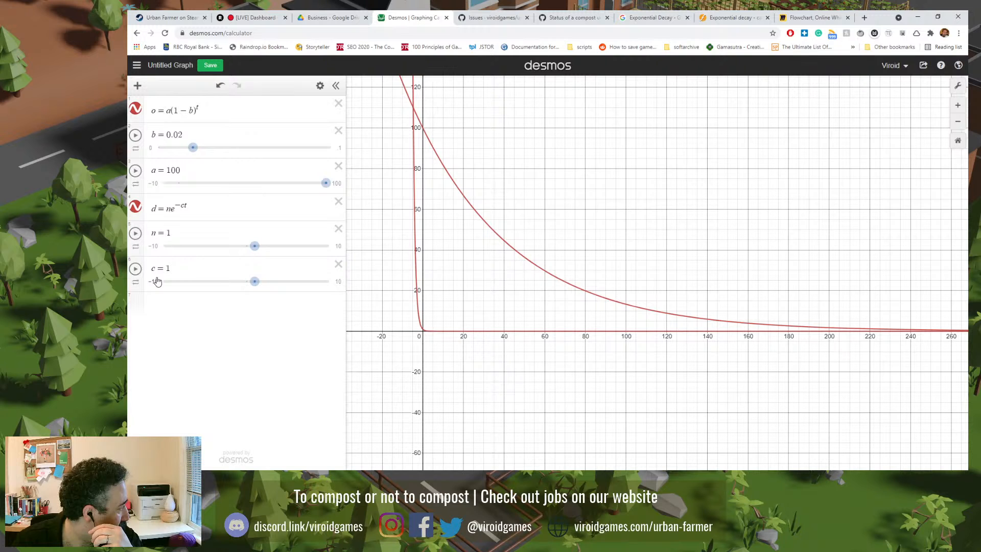
- Delete the n slider, replace n with 100 so the expression reads d = 100e^(-ct), and toggle its curve off and on
left_click(338, 228)
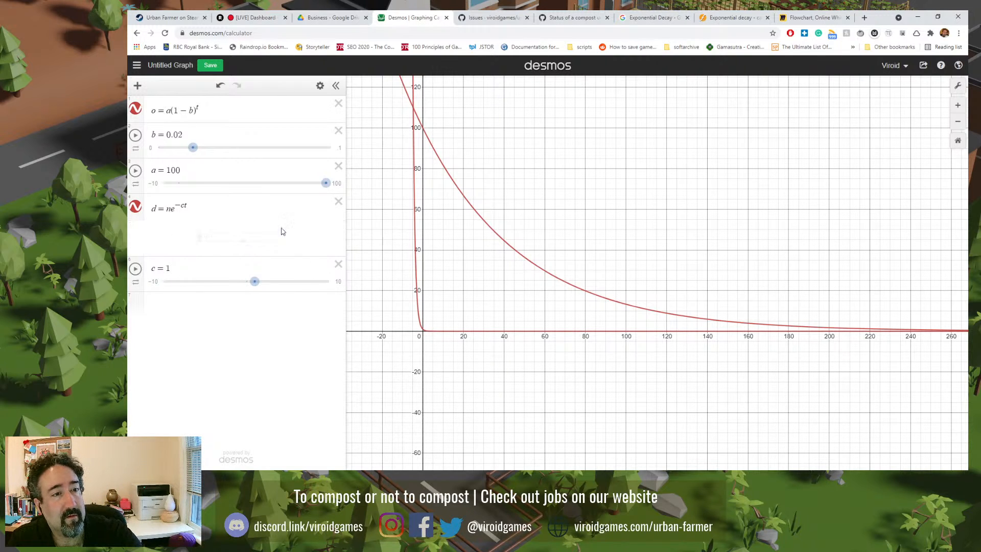
left_click(170, 210)
type("100")
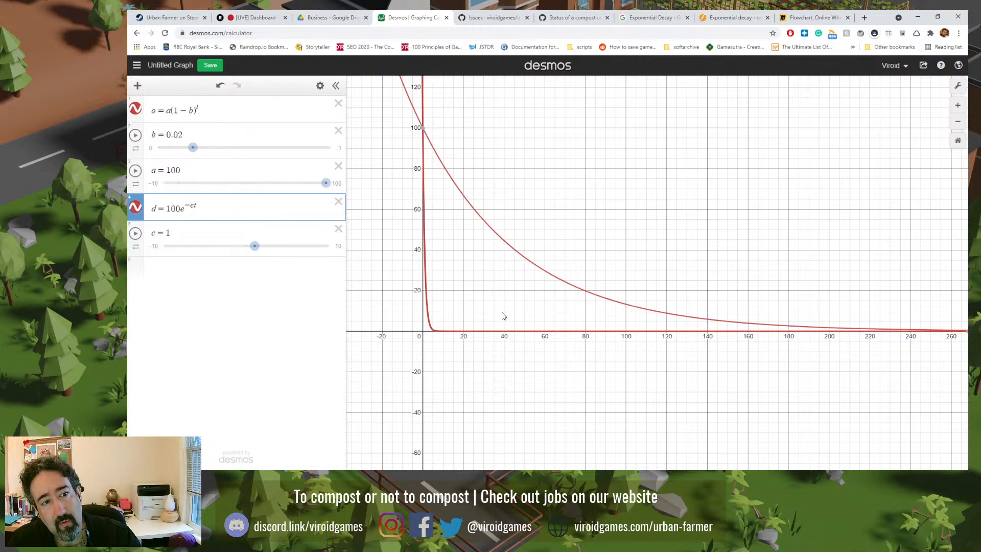
left_click(135, 209)
left_click(136, 209)
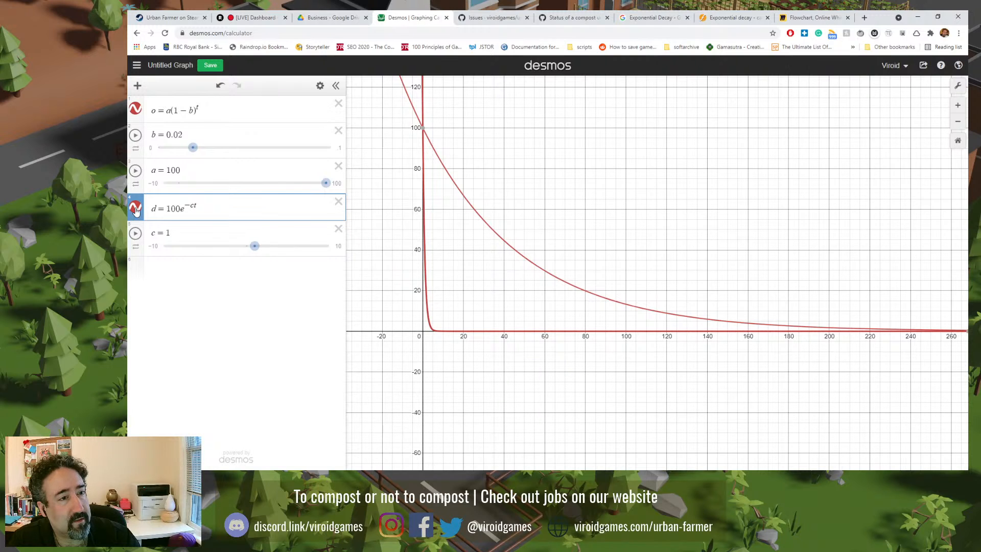
- Change the colour of the d = 100e^(-ct) curve to blue
left_click(135, 209)
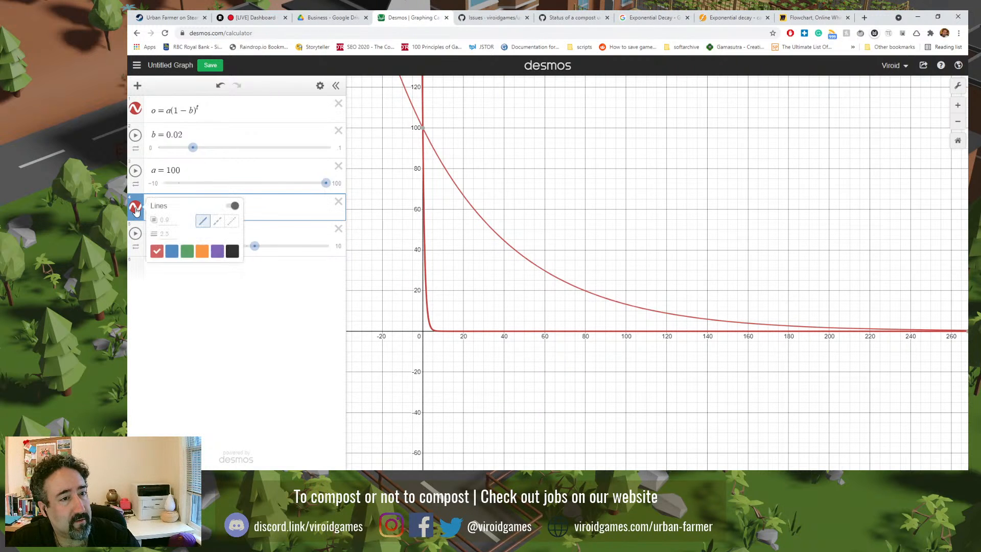
left_click(173, 253)
left_click(190, 291)
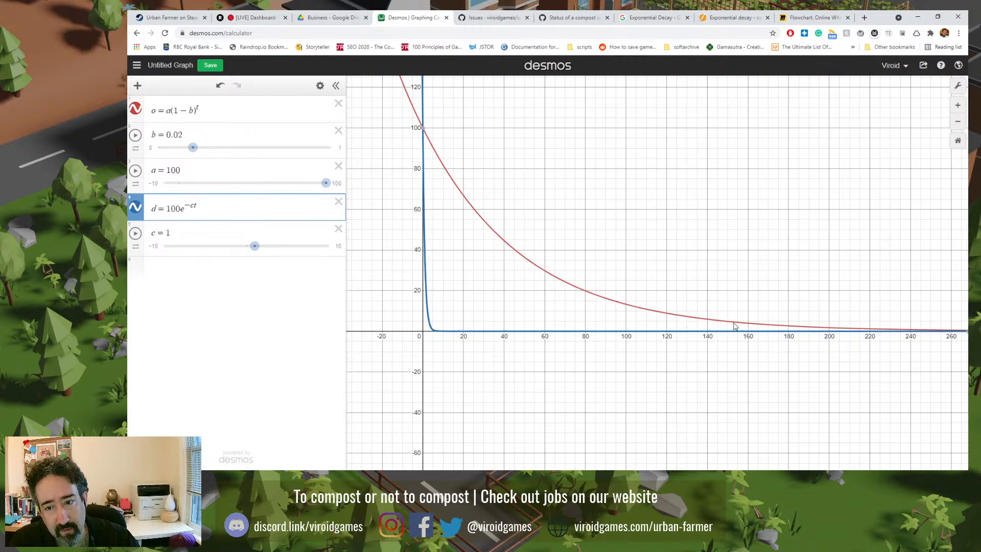
- On the fxSolver exponential decay page, examine the definitions of the quantity at time t and the decay constant
left_click(756, 16)
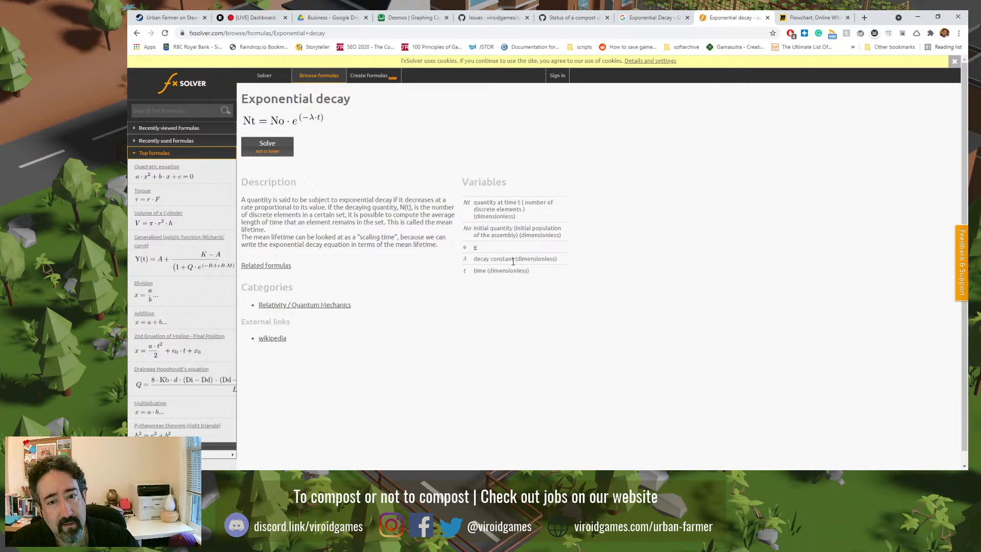
left_click_drag(514, 261, 477, 259)
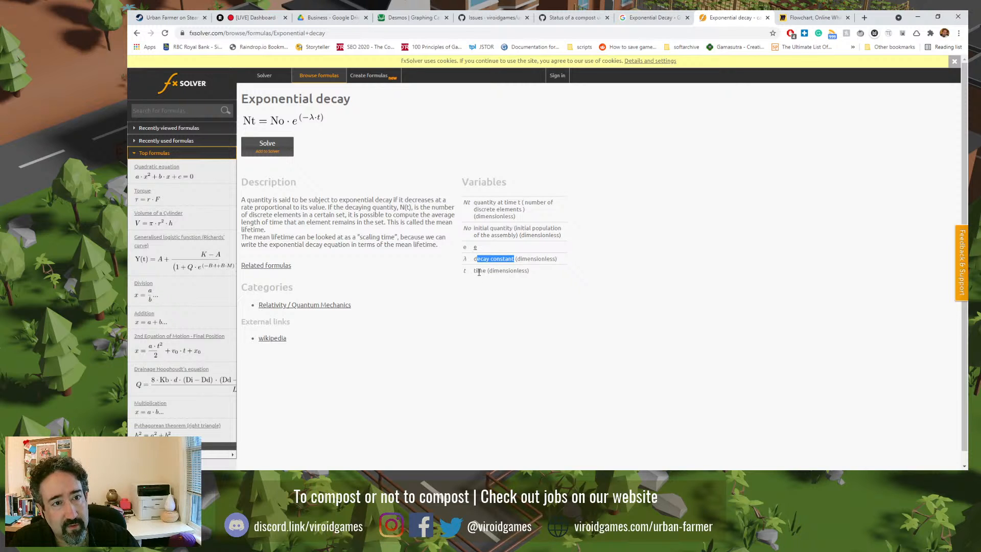
triple_click(477, 204)
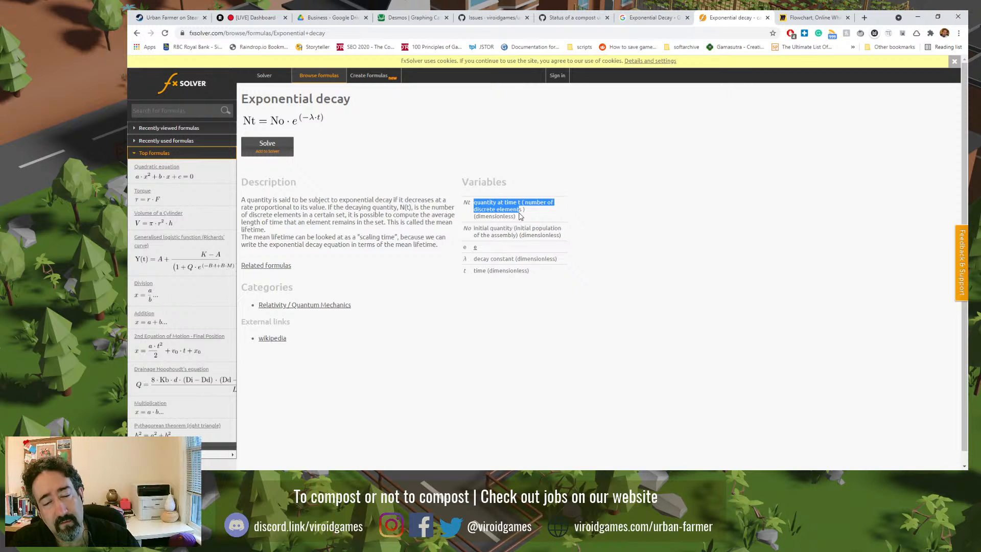
left_click(520, 214)
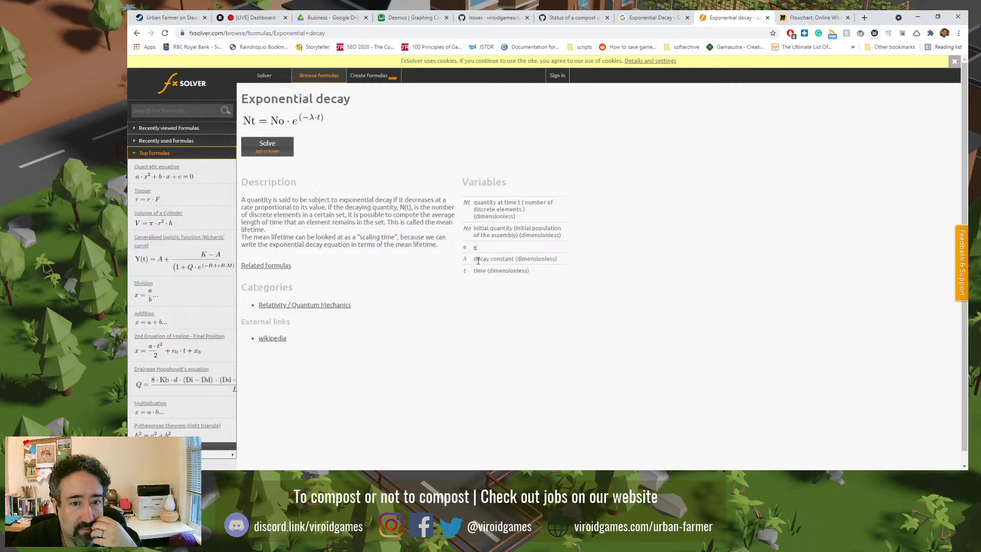
left_click_drag(478, 261, 514, 260)
left_click(514, 261)
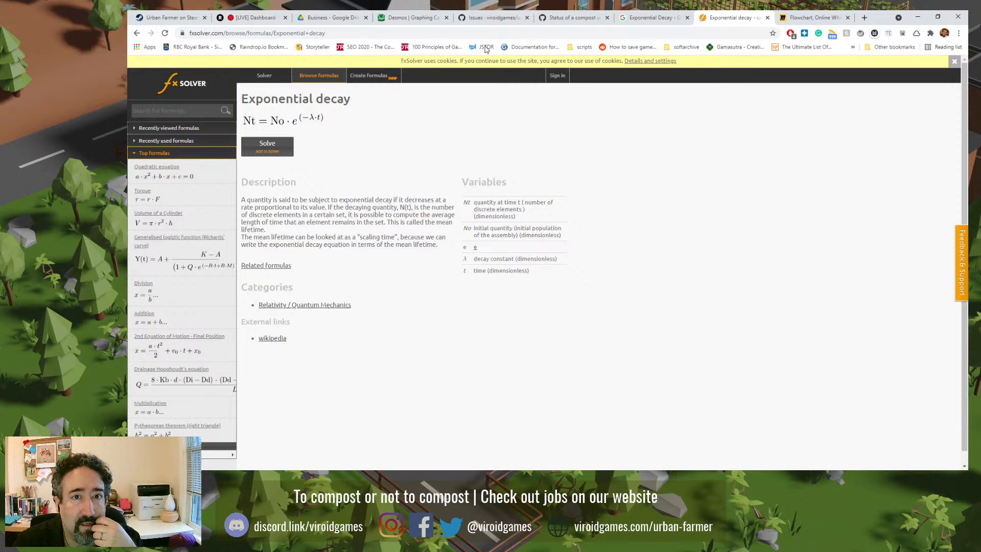
- Back in the Desmos graph, try c at 2.4, bring it to 0.3, and set its slider's upper limit to 1
left_click(426, 16)
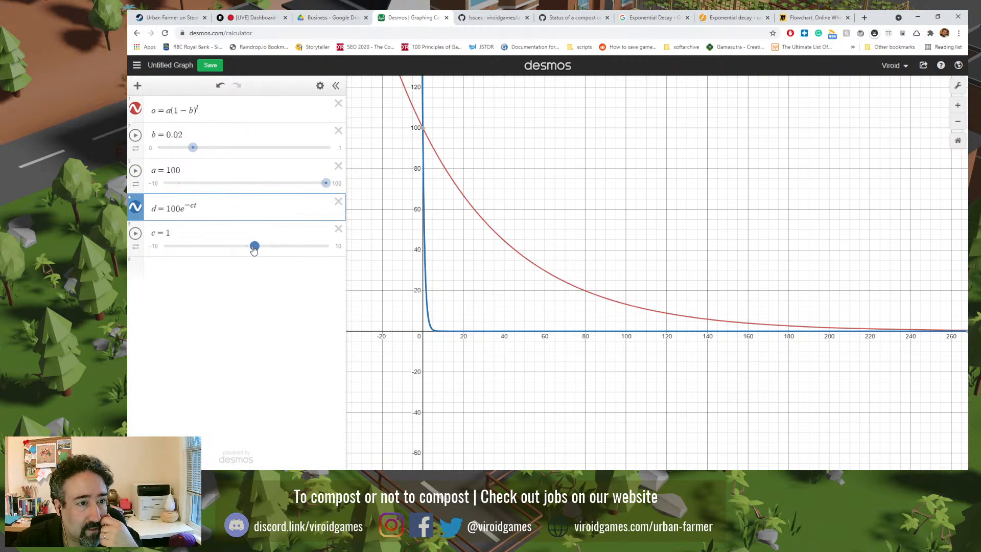
left_click_drag(254, 250, 266, 252)
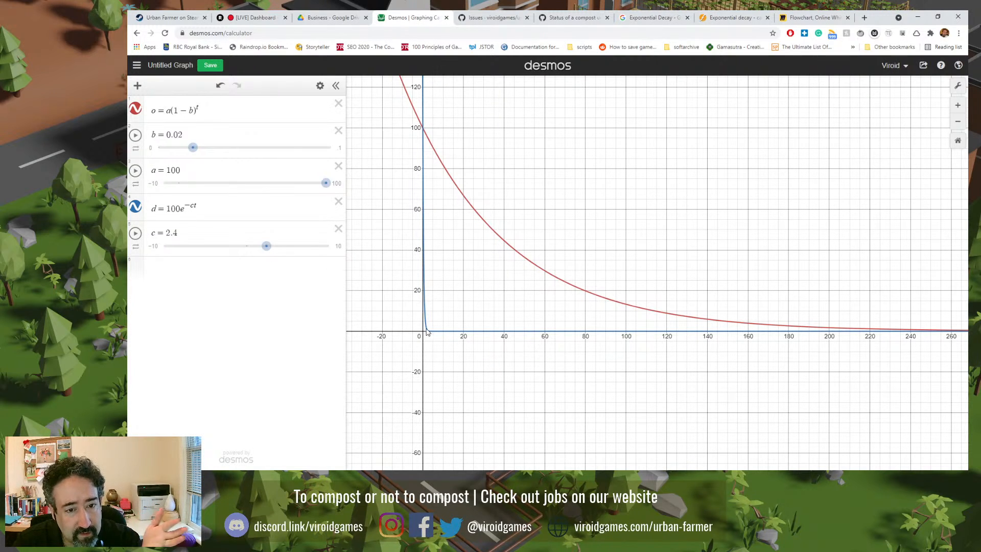
left_click_drag(265, 250, 249, 251)
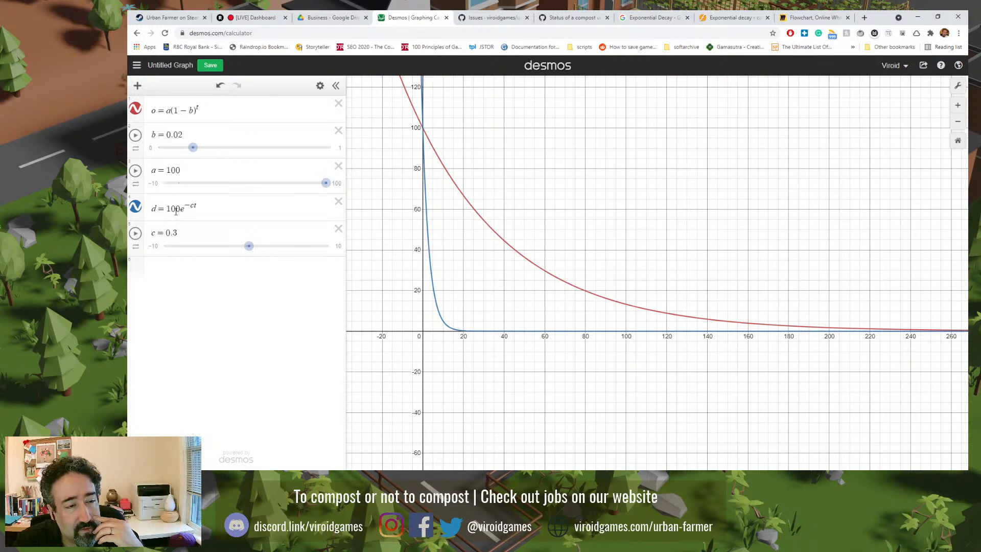
left_click(177, 232)
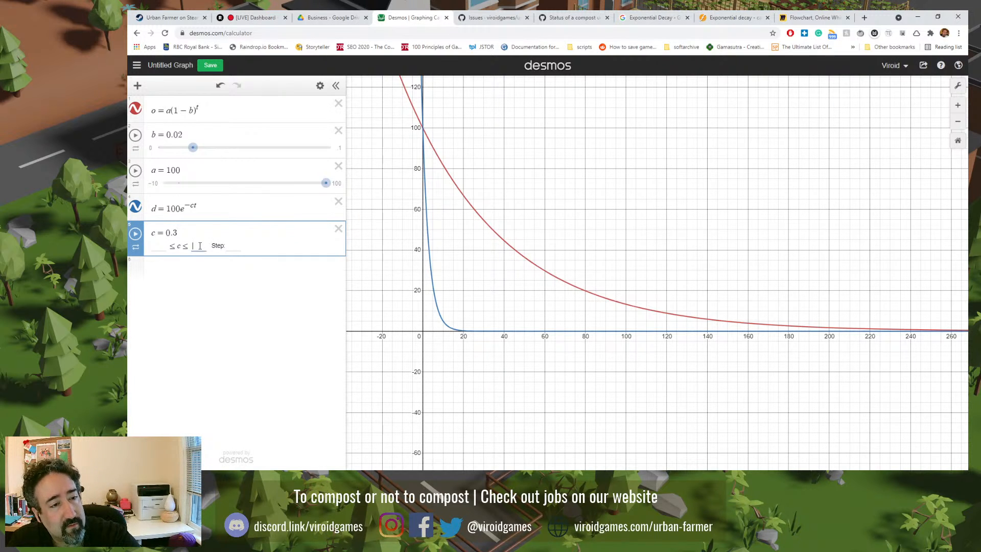
type("1")
left_click(203, 305)
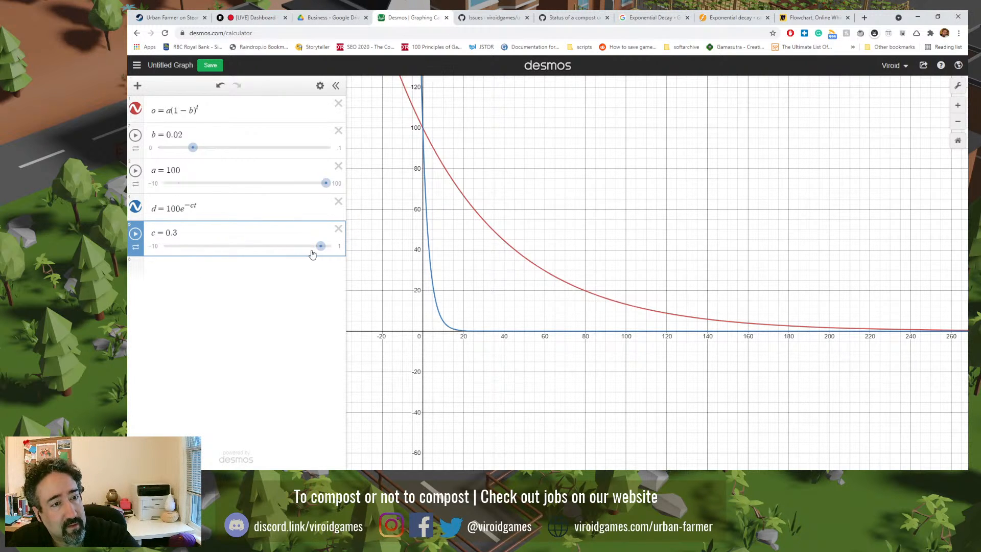
left_click(175, 233)
left_click(198, 285)
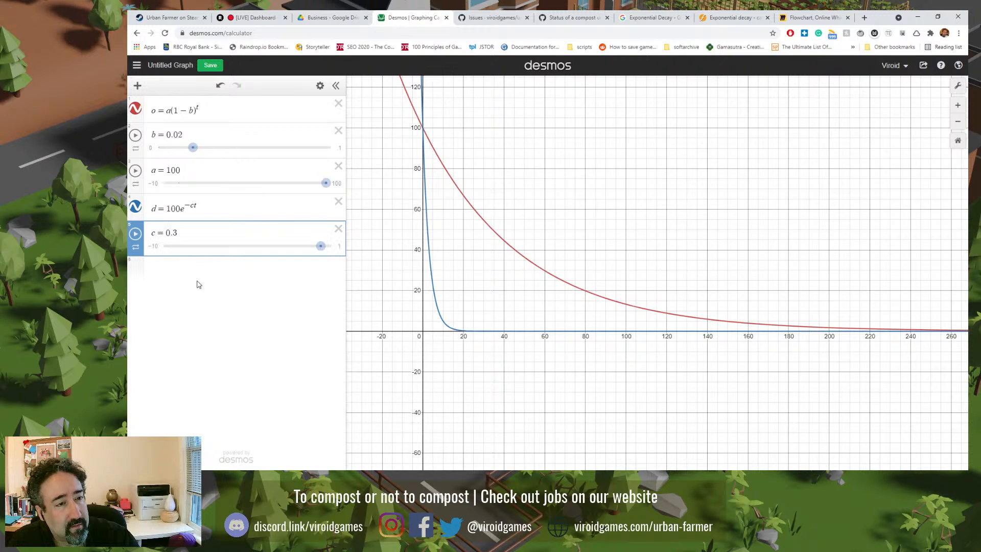
- Try c at -0.2 and then 0.06 to compare the d curve with the o curve
left_click_drag(320, 247, 313, 251)
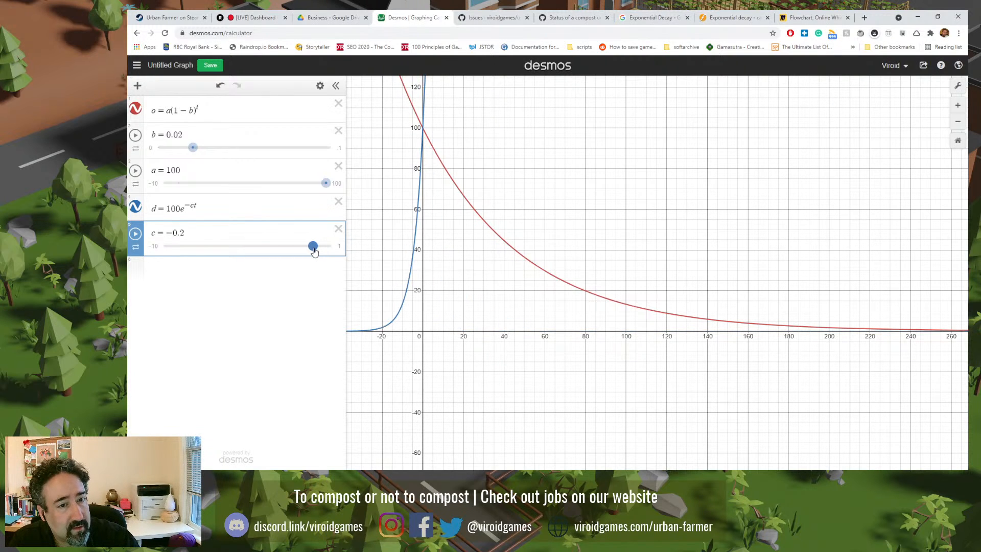
left_click(205, 235)
left_click(194, 283)
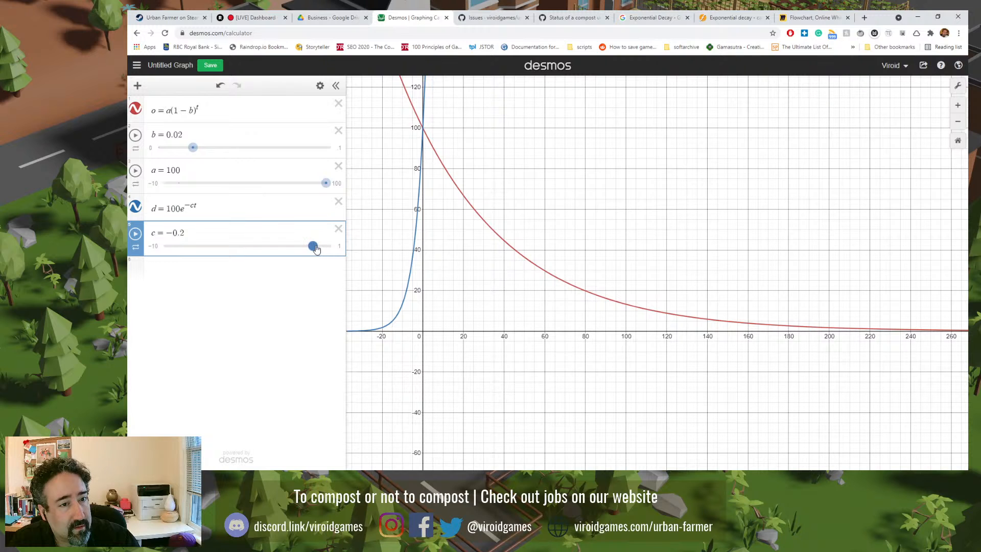
left_click_drag(313, 245, 317, 248)
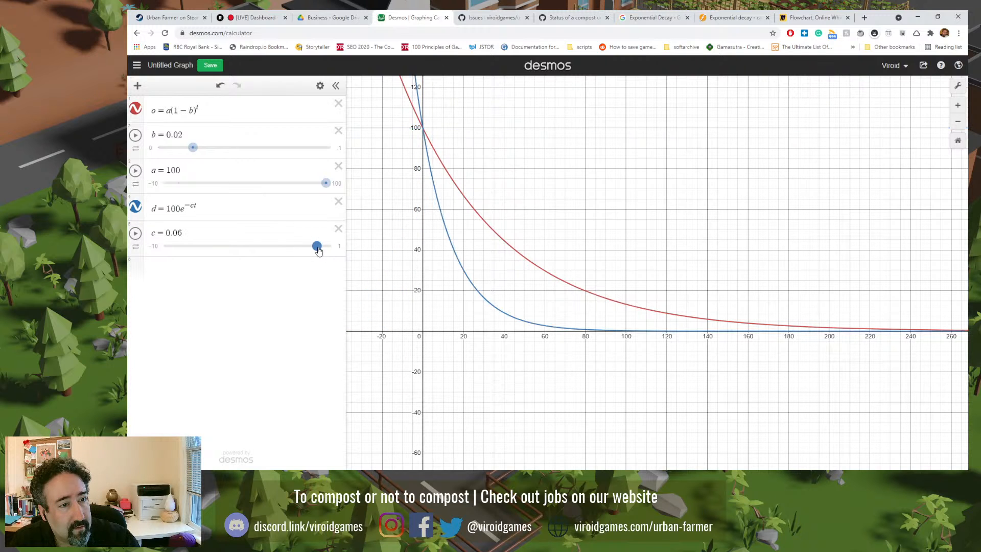
- Set the c slider's lower limit to 0 and reduce c to 0.02
left_click(203, 231)
left_click(159, 246)
key("BackSpace")
type("0")
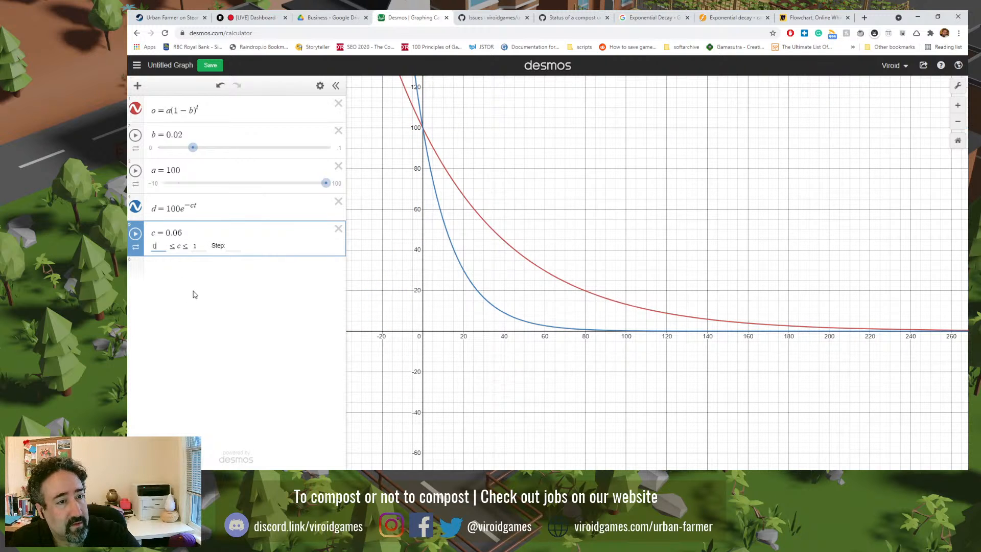
left_click(193, 291)
left_click_drag(172, 248, 166, 251)
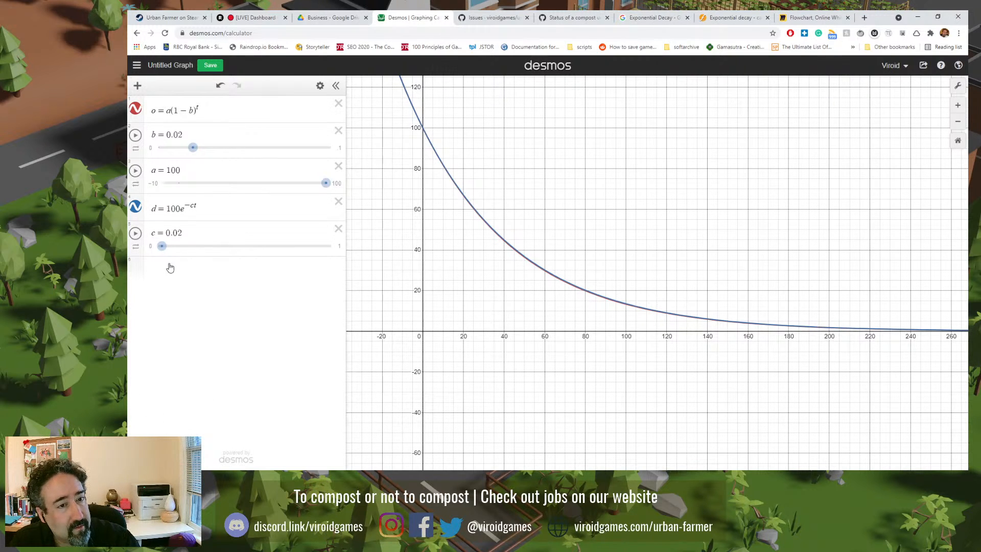
- Raise c to 0.03 and set its slider's upper limit to 0.1, matching the range of the b slider
left_click(182, 133)
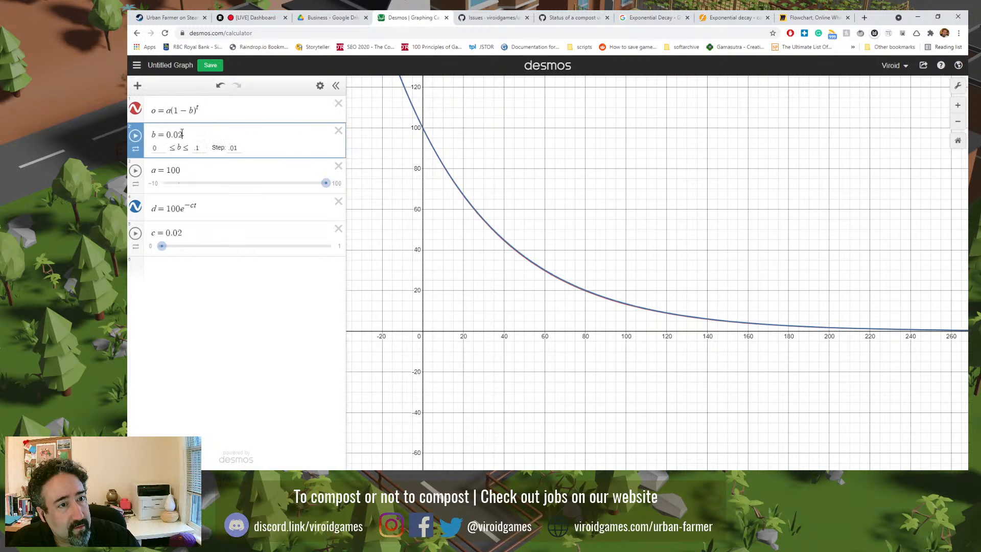
left_click(179, 232)
left_click(194, 245)
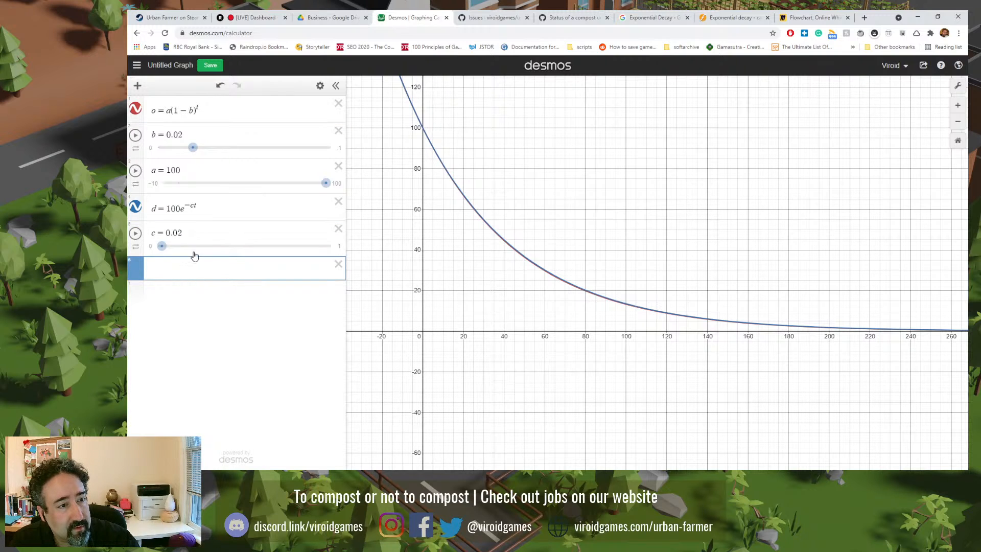
left_click_drag(164, 247, 163, 248)
left_click(178, 234)
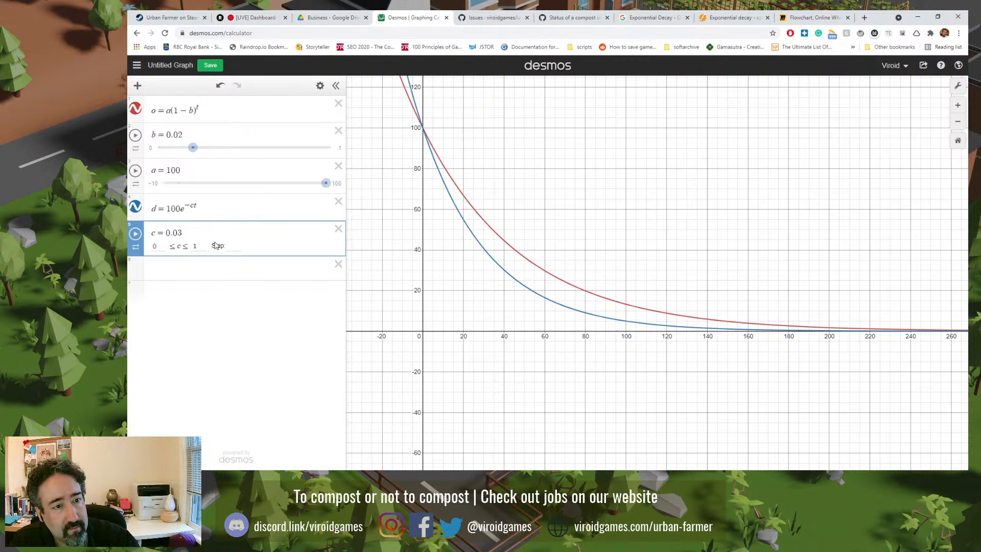
left_click(180, 286)
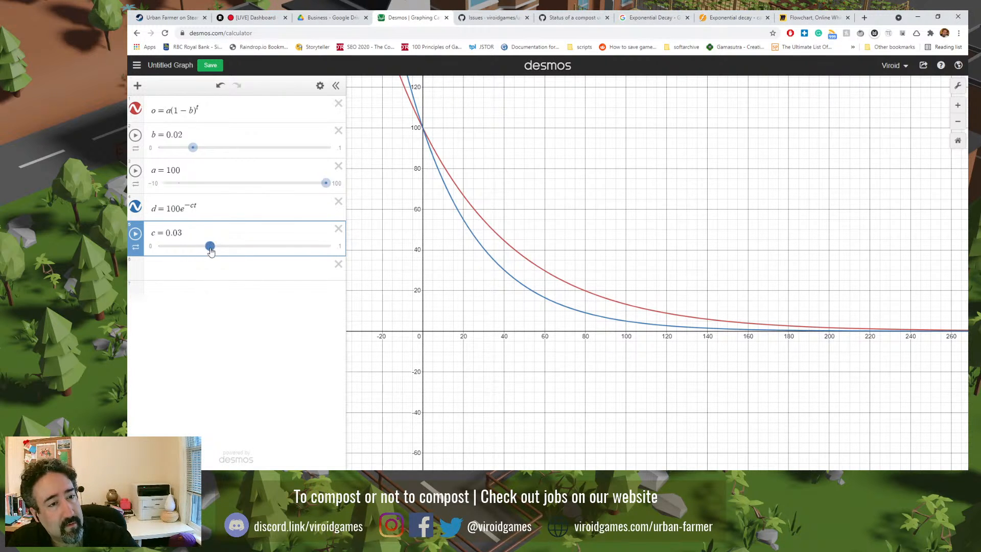
- Fine-tune c to 0.031 and back to 0.03, and set b to 0.03 as well
mouse_move(210, 248)
left_mouse_down()
mouse_move(199, 250)
mouse_move(221, 250)
mouse_move(212, 250)
left_mouse_up()
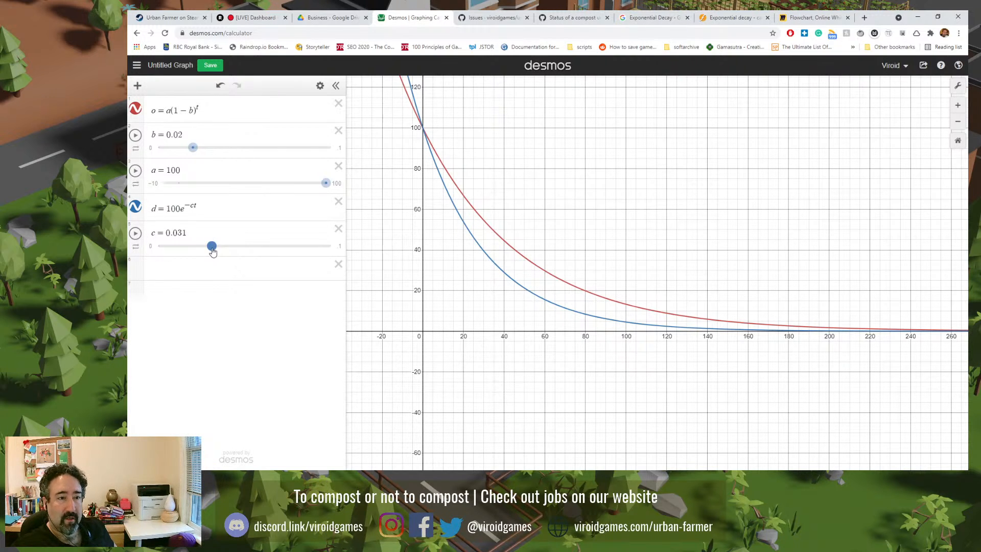
left_click_drag(212, 251, 210, 250)
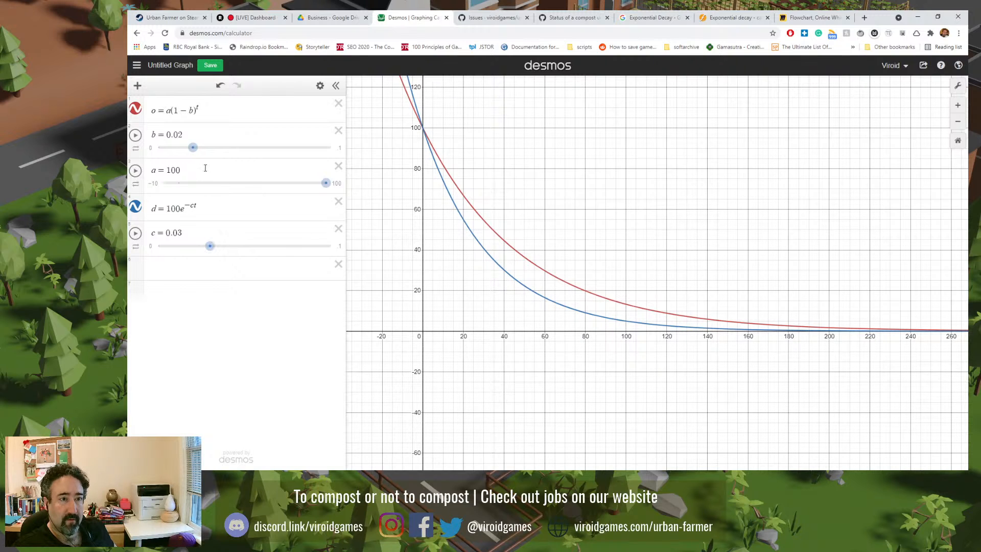
left_click_drag(197, 151, 207, 153)
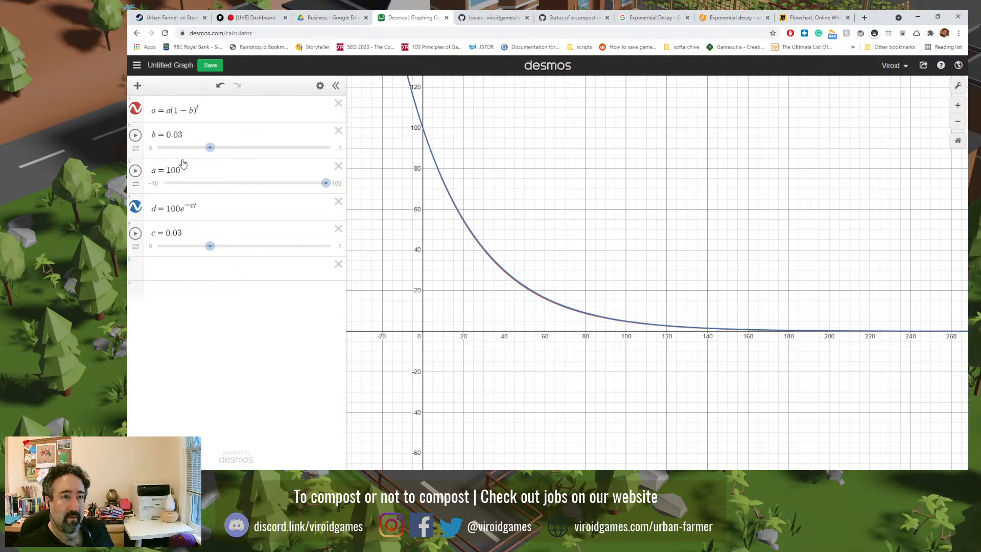
- Delete the a slider and replace a with 100 so the first expression reads o = 100(1-b)^t
left_click(338, 166)
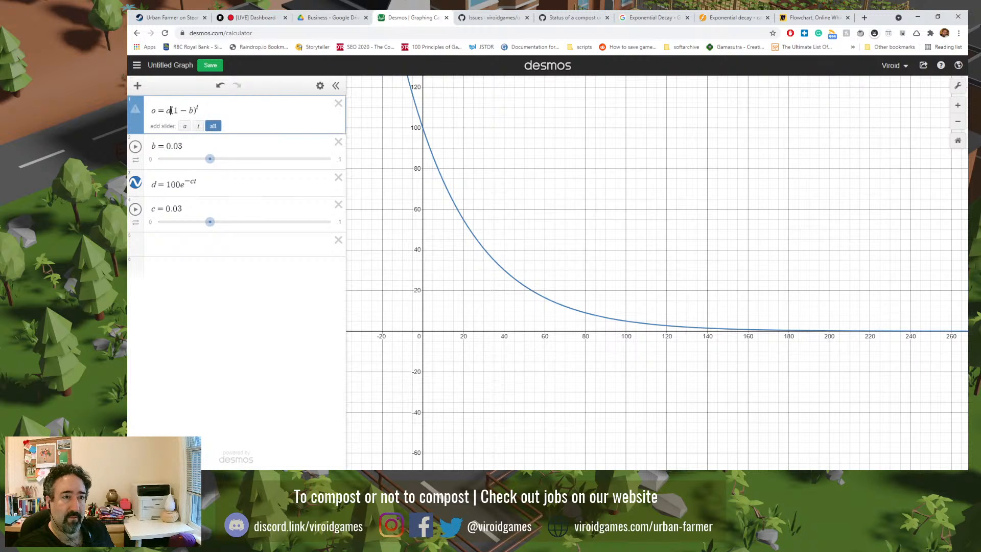
type("100")
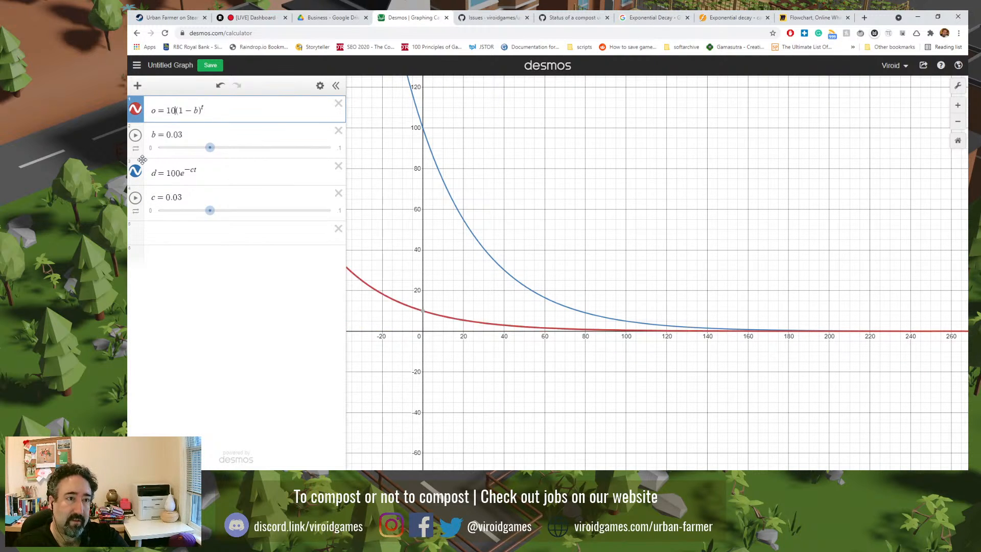
key("Return")
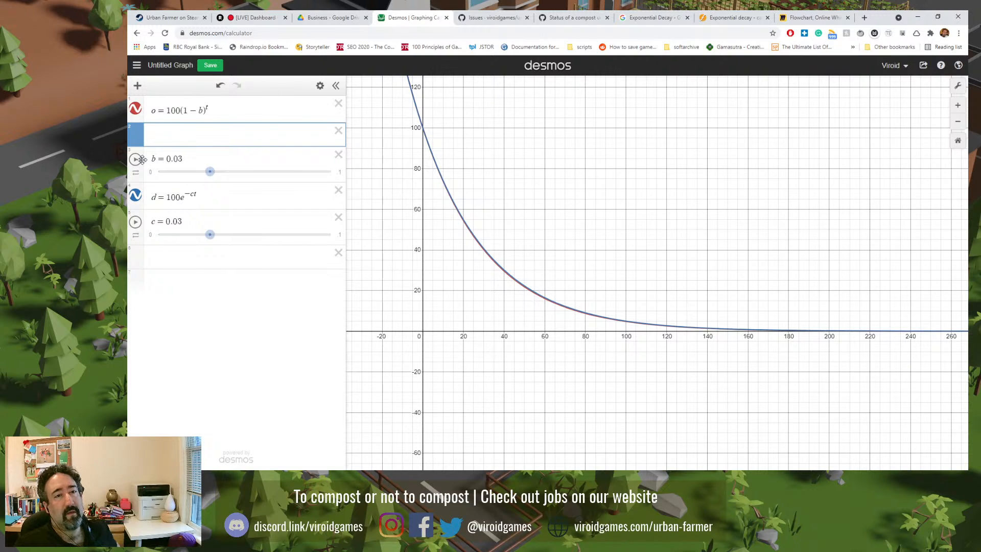
left_click(338, 130)
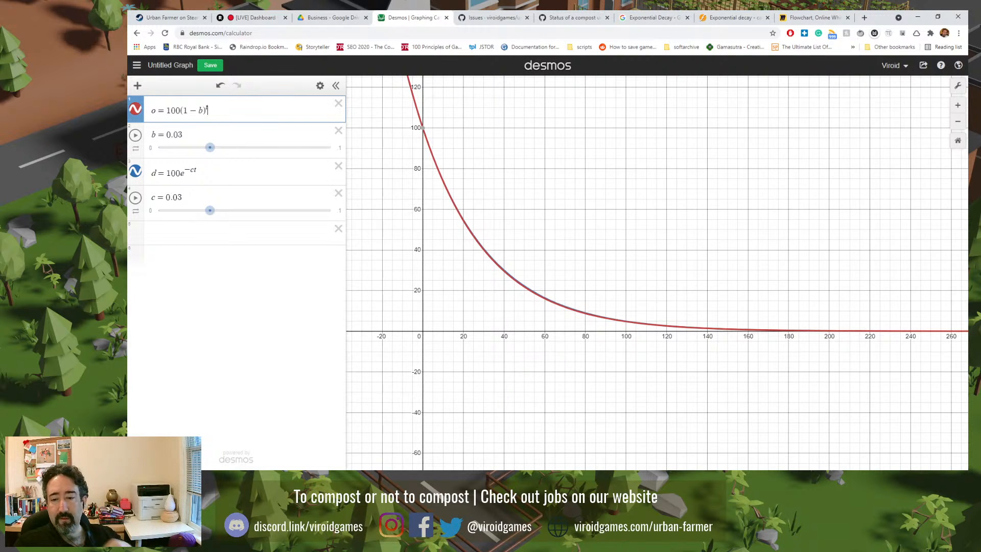
- Look over the compost bin's status popup in the Urban Farmer game, and examine the tail of the Desmos decay curves around t = 180
key("alt+Tab")
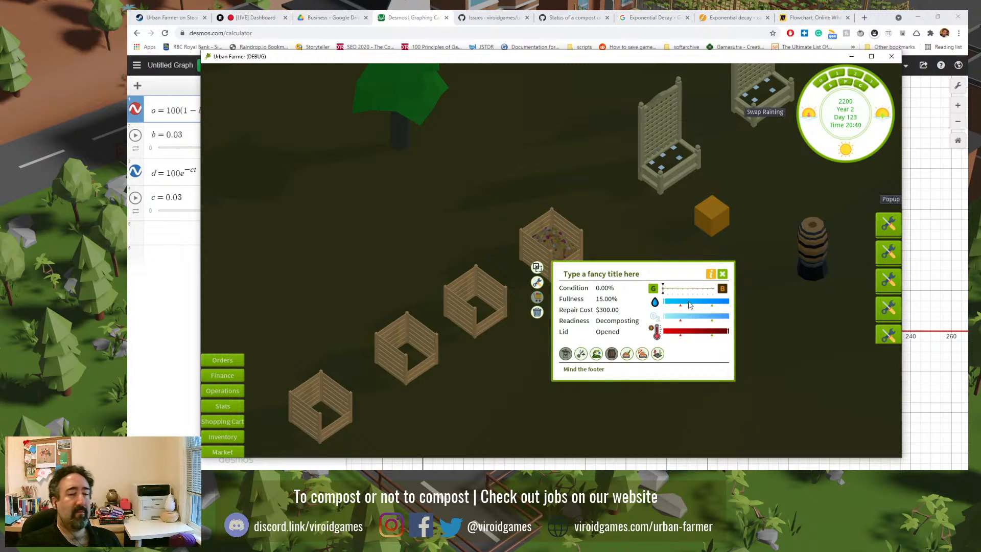
left_click(161, 284)
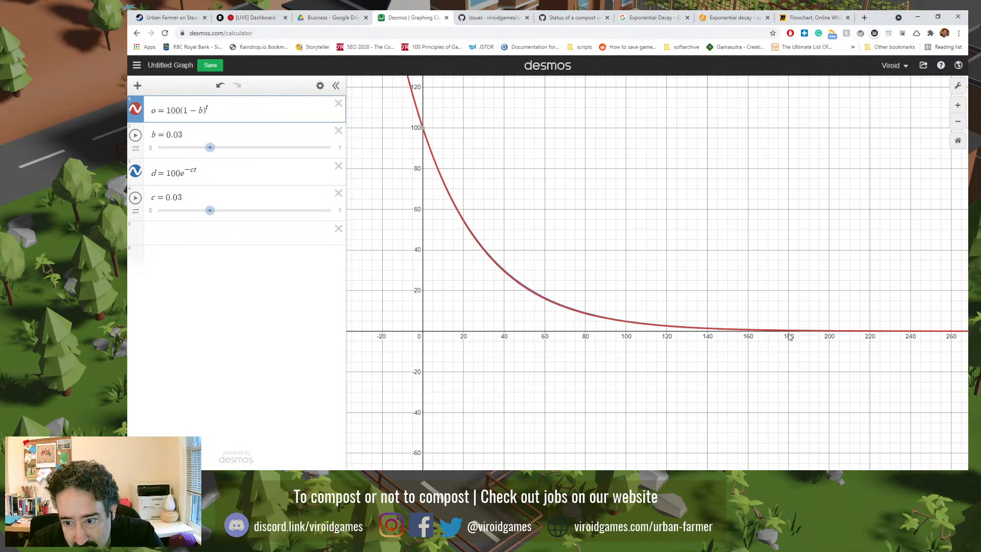
scroll(790, 337, "up", 5)
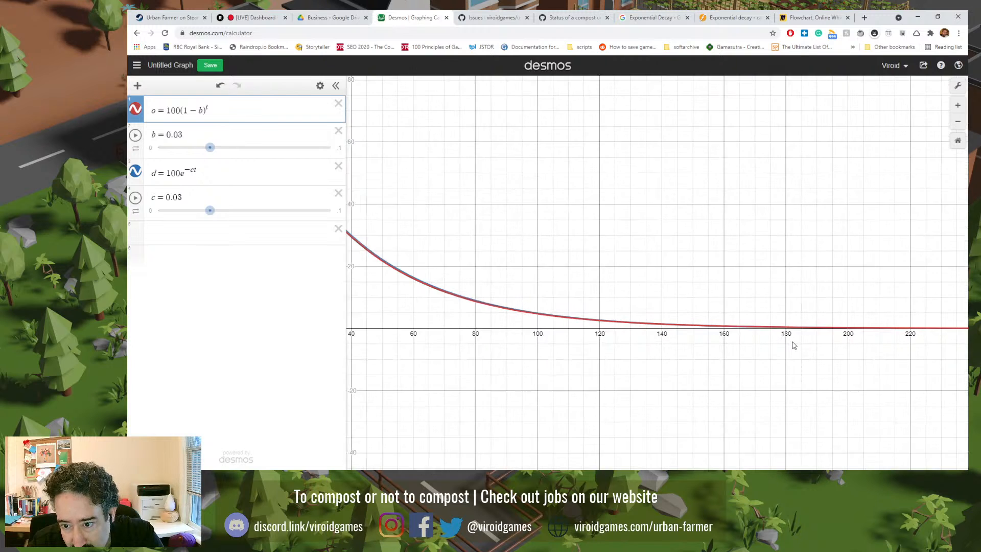
scroll(788, 339, "up", 1)
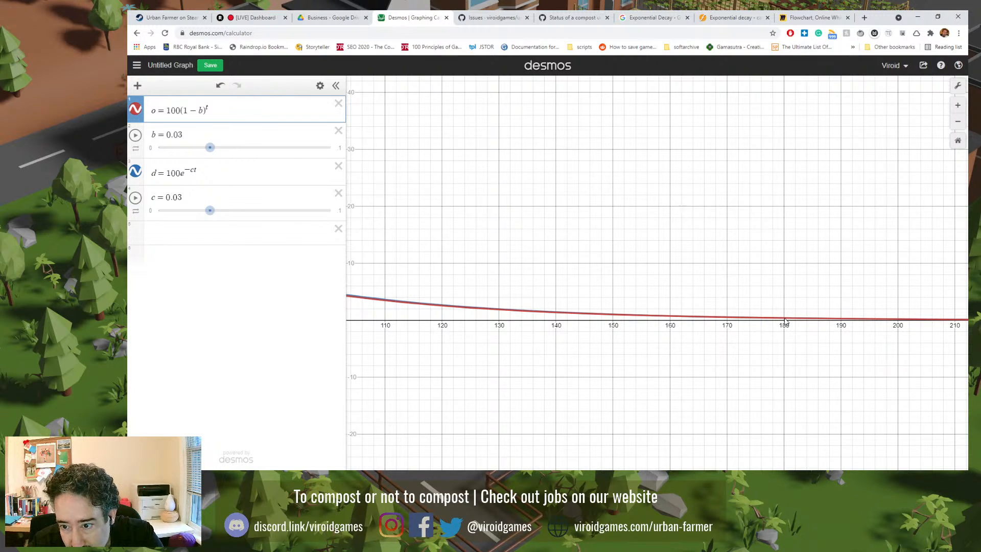
scroll(851, 321, "up", 3)
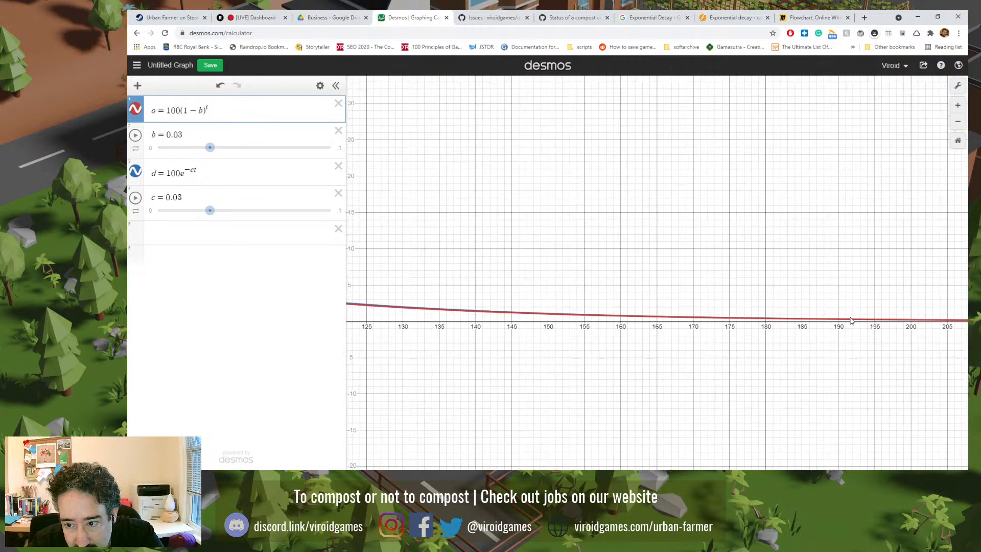
scroll(851, 320, "up", 1)
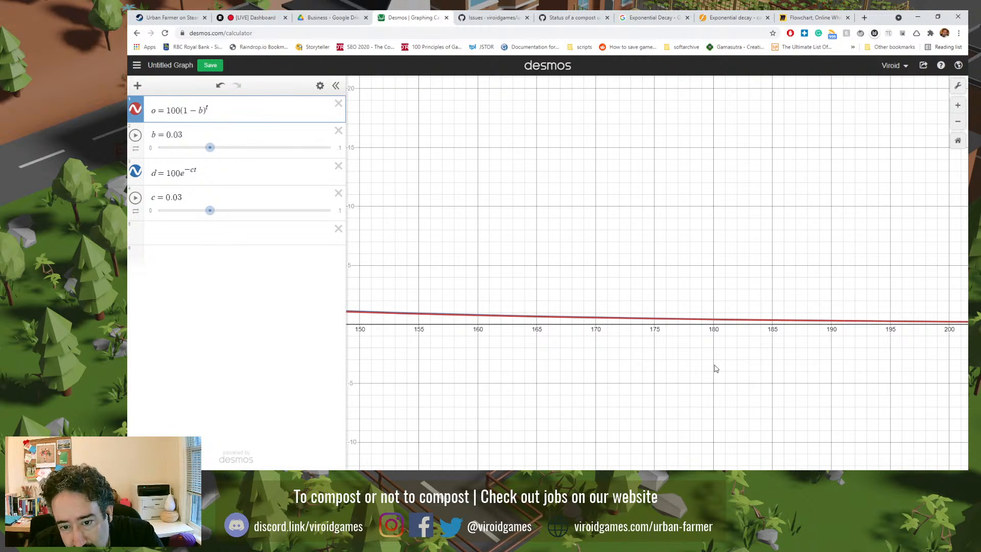
- Examine the tail of the decay curves between t = 130 and 240 and compare it with the compost bin's status popup in Urban Farmer
left_click_drag(400, 368, 554, 372)
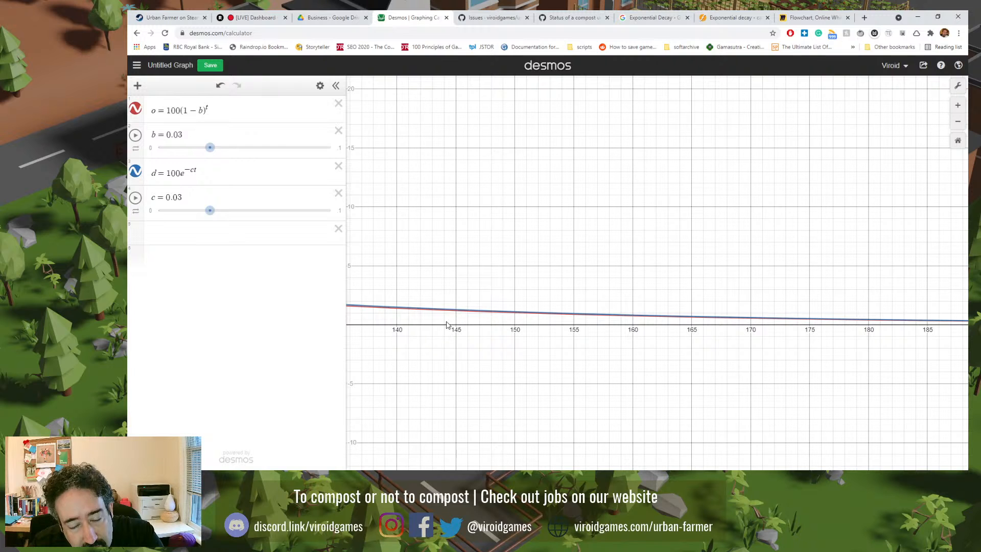
scroll(452, 328, "down", 1)
scroll(453, 328, "down", 4)
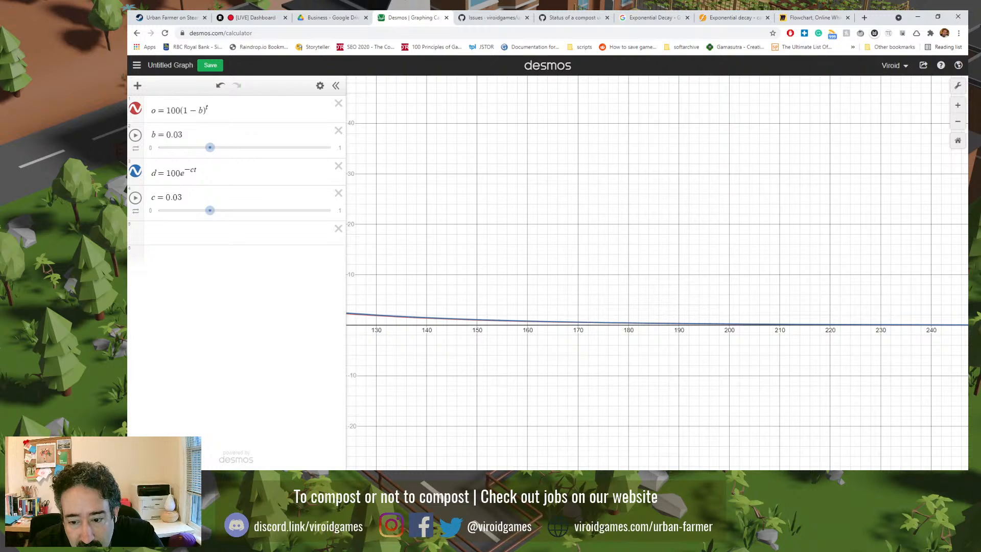
key("alt+Tab")
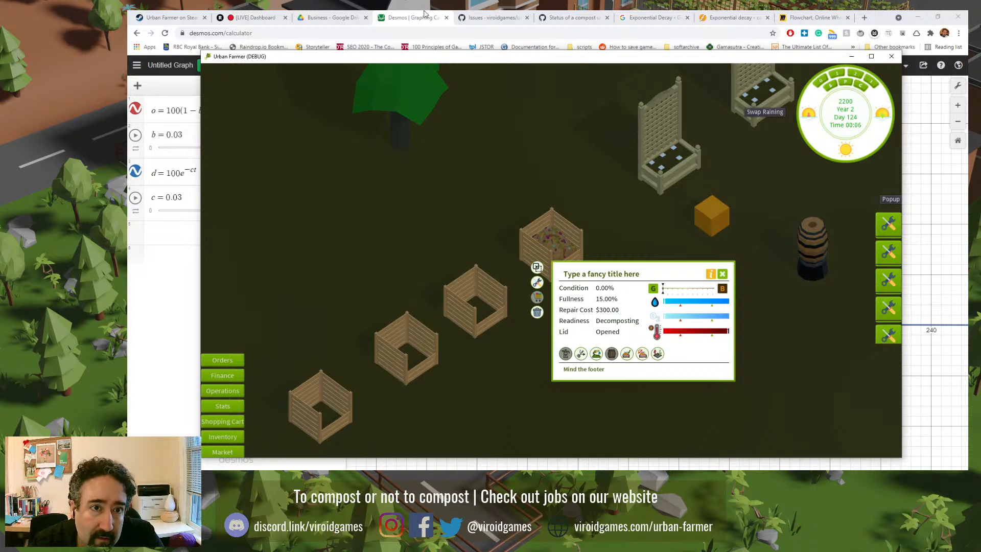
key("alt+Tab")
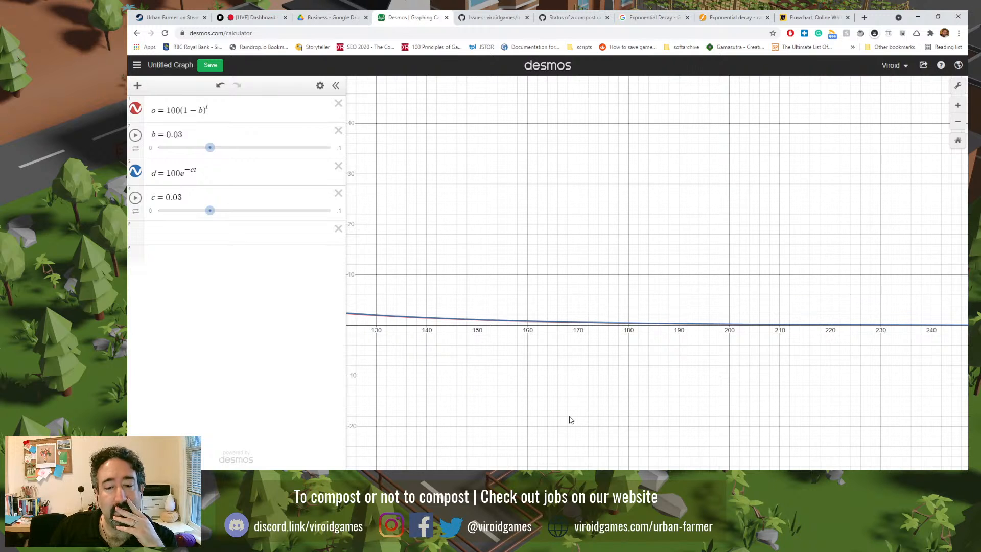
key("alt+Tab")
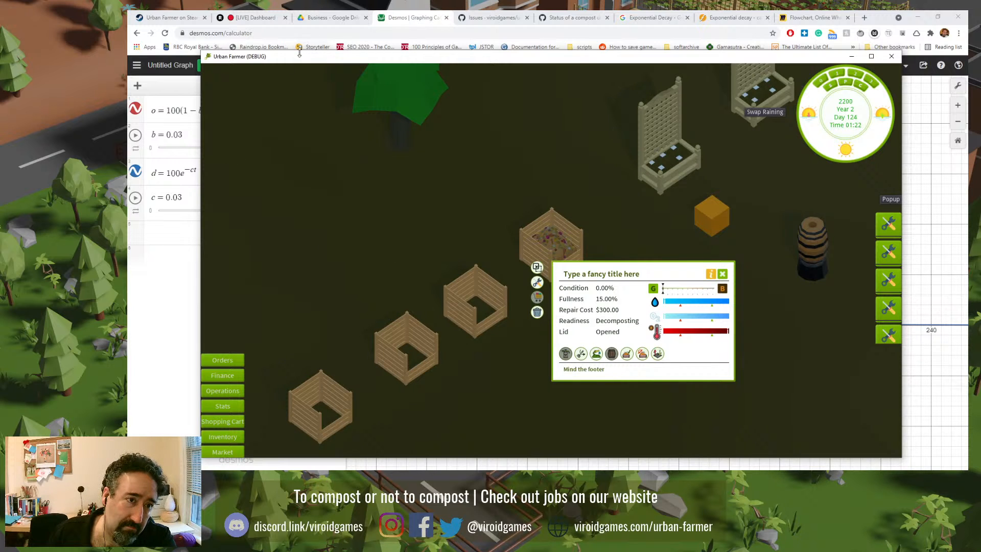
left_click_drag(300, 53, 459, 67)
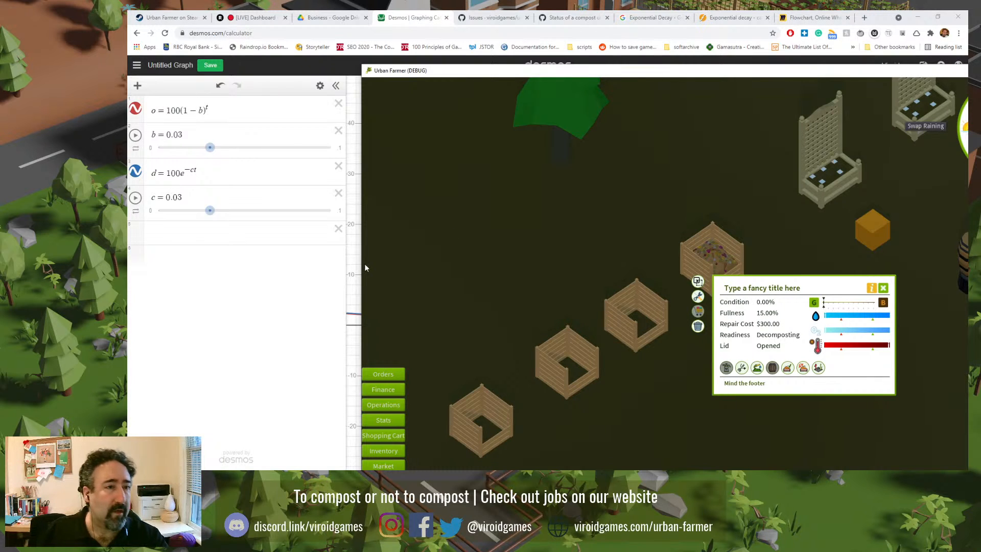
- Rewrite the first expression as o = 100e^(-bt) in Desmos, and delete the d expression and the c slider
left_click(168, 109)
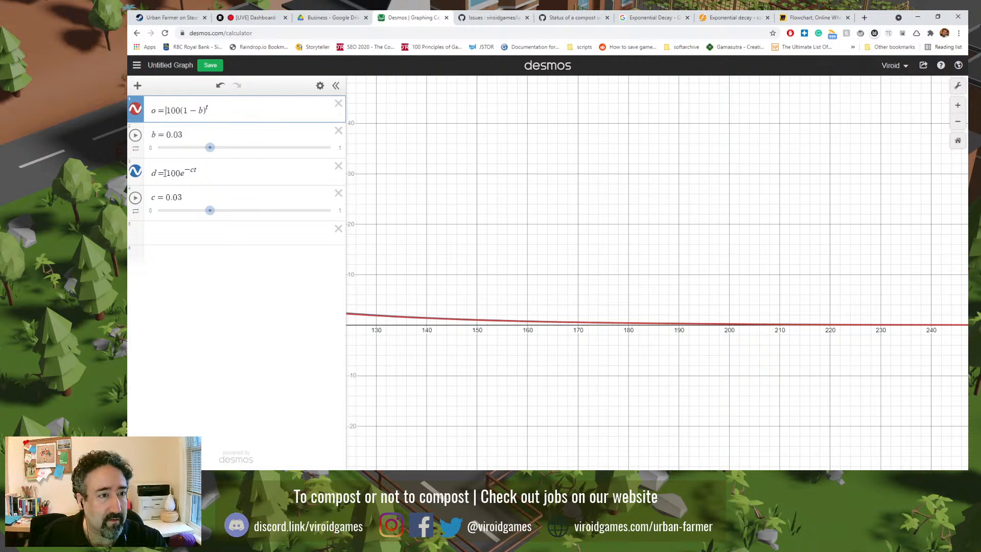
left_click_drag(166, 174, 204, 176)
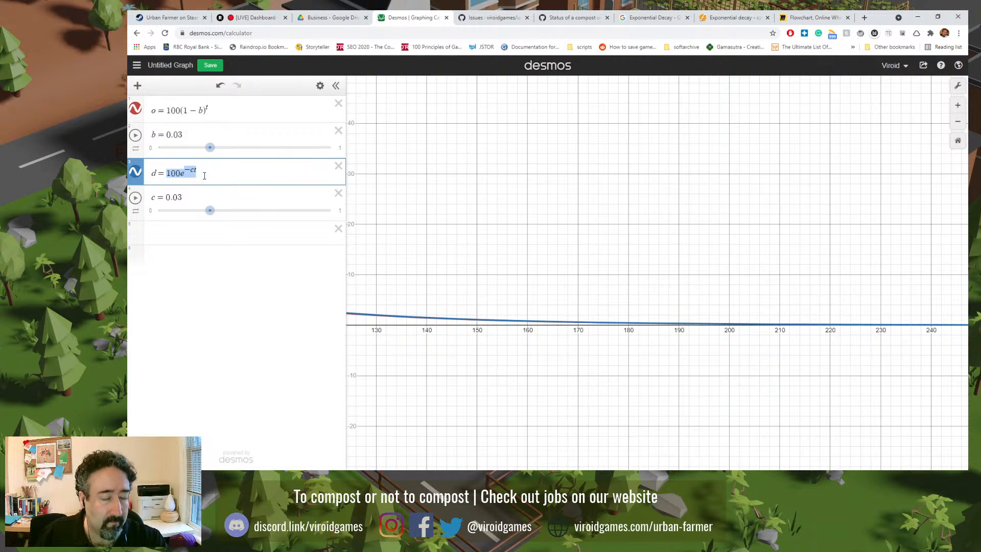
double_click(171, 111)
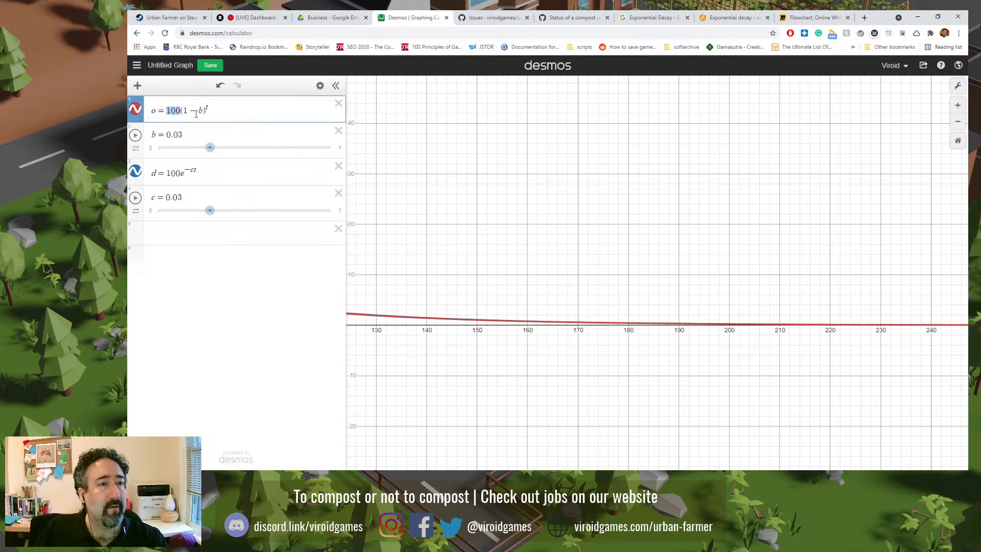
mouse_move(195, 113)
left_mouse_down()
mouse_move(221, 111)
mouse_move(194, 110)
left_mouse_up()
type("100e^(-ct)")
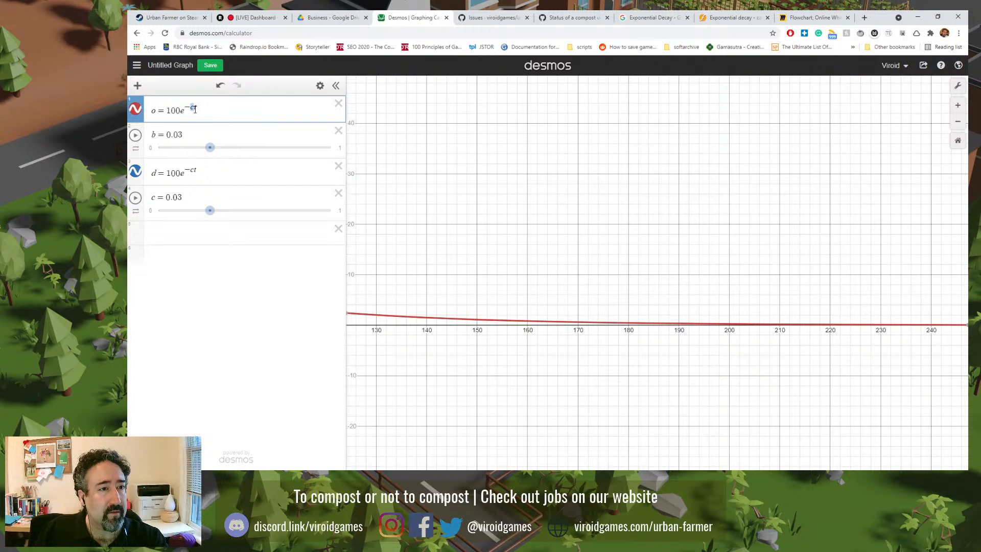
type("b")
left_click(338, 169)
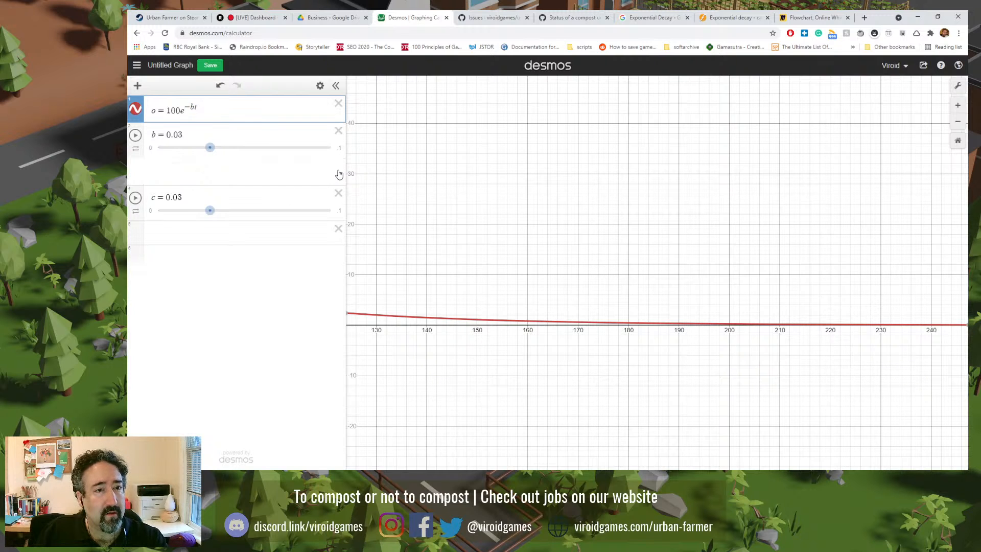
left_click(338, 166)
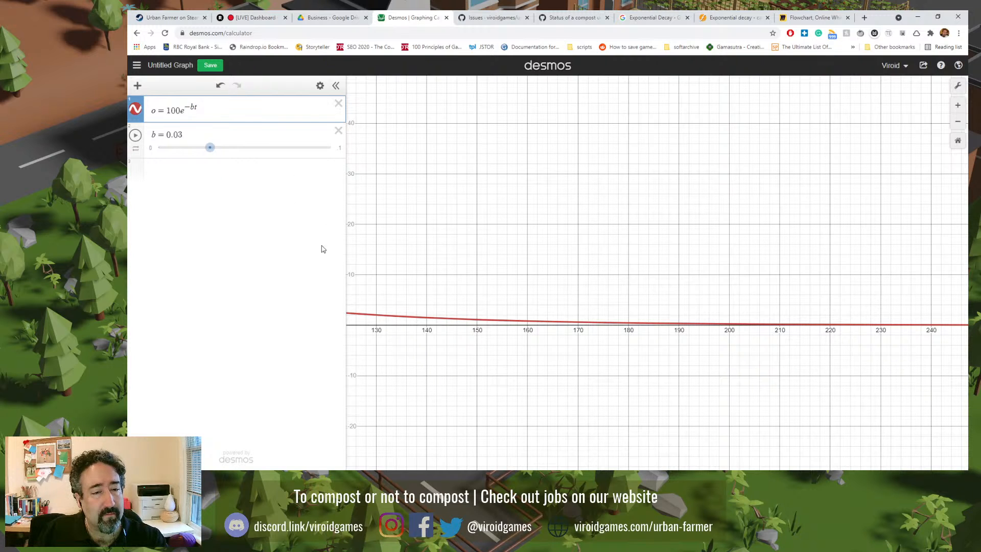
- Set b to 0.02 and begin a new expression below it with w =
scroll(425, 260, "down", 3)
left_click_drag(425, 260, 584, 344)
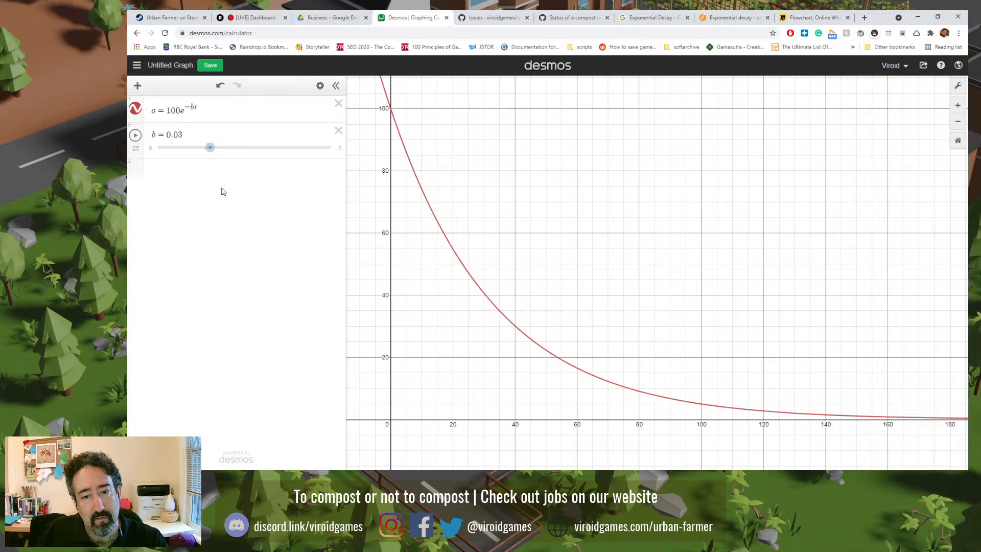
left_click(179, 136)
key("BackSpace")
type("2")
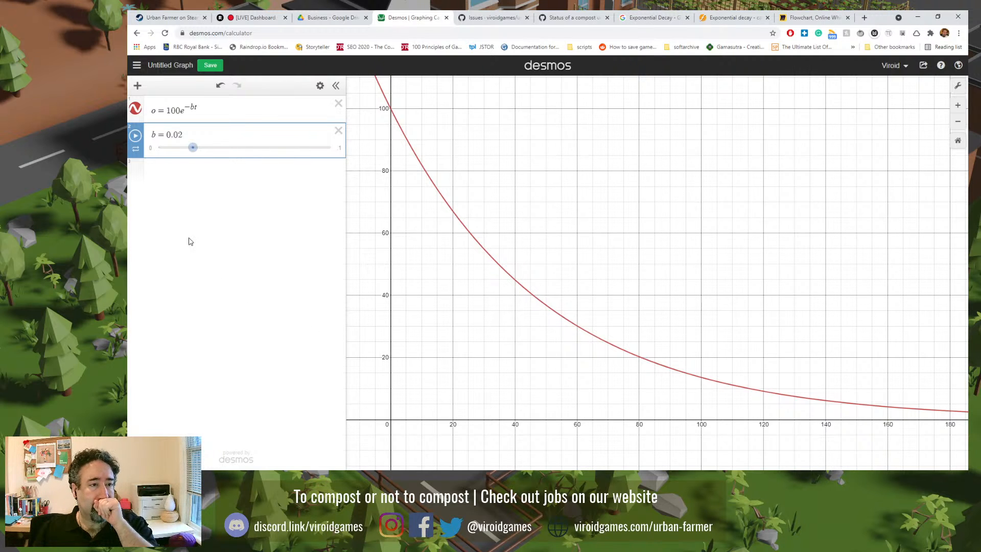
left_click(145, 175)
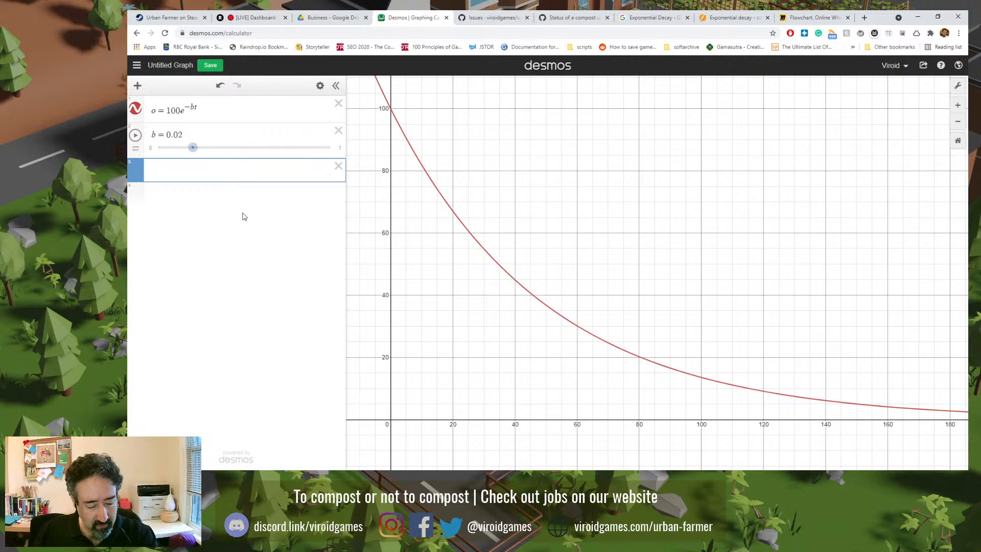
type("w=")
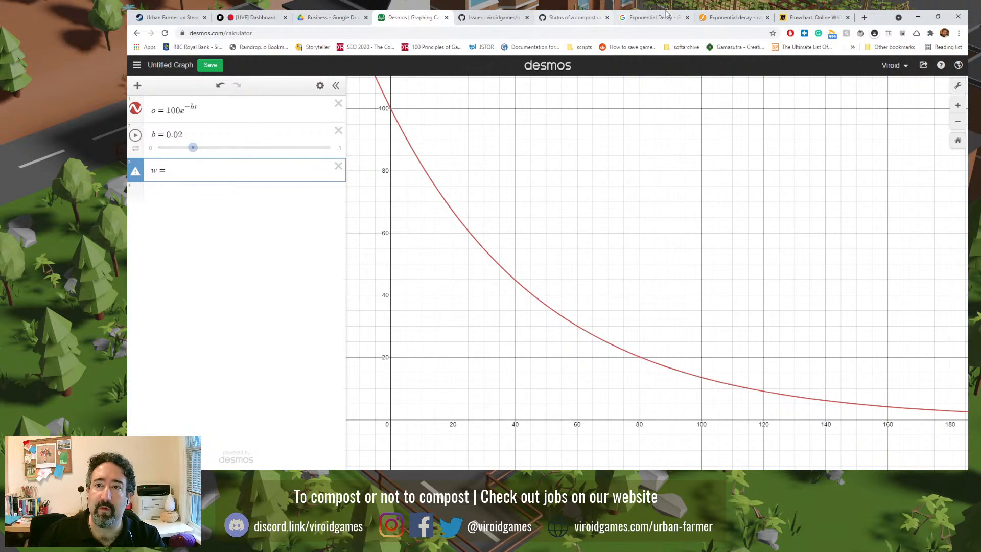
- Open wayfair.ca in a new browser tab and enter compost as the product search term
left_click(864, 17)
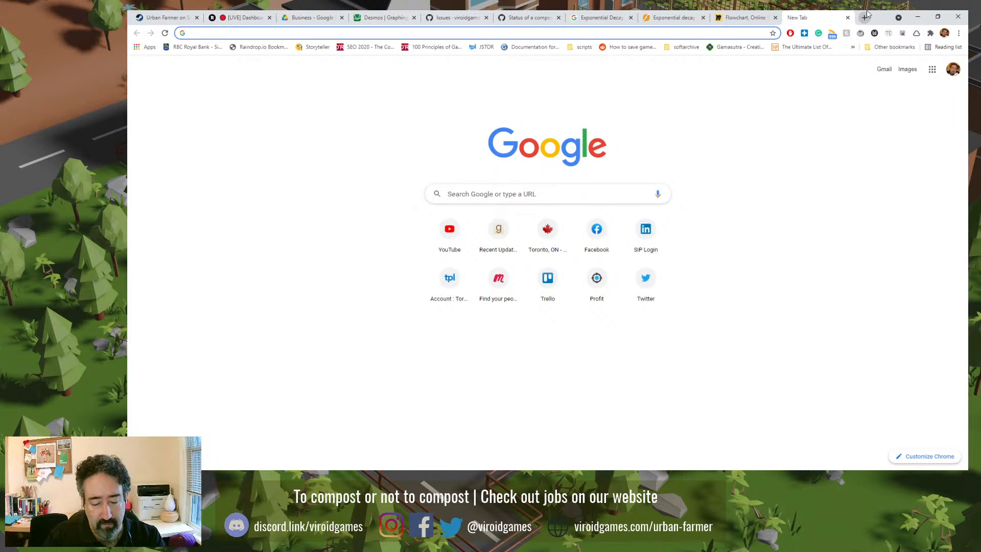
type("wayf")
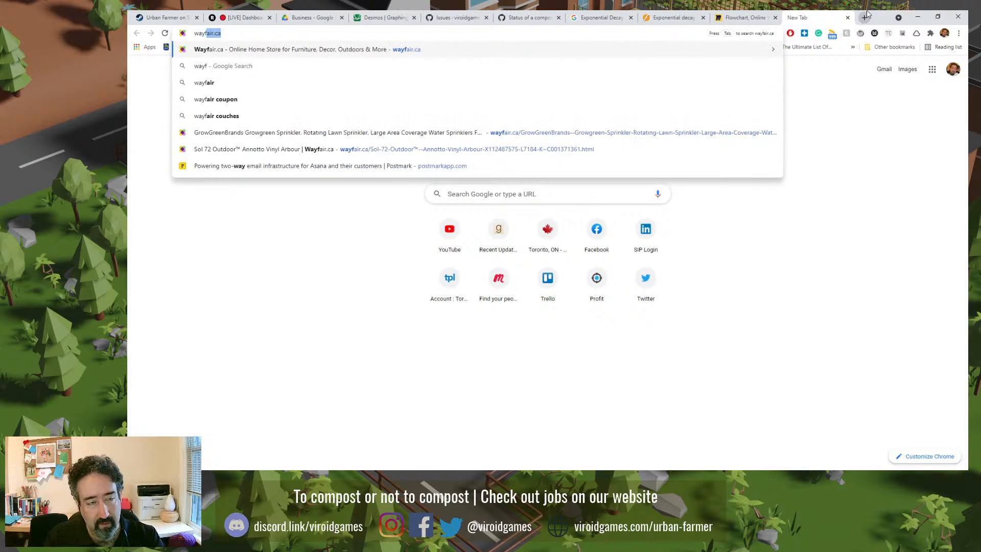
key("Return")
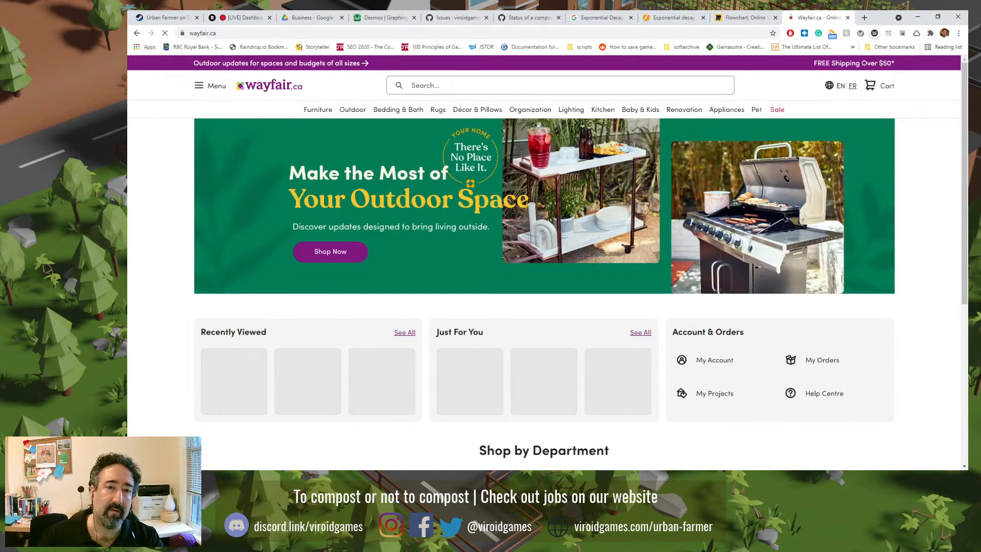
left_click(681, 84)
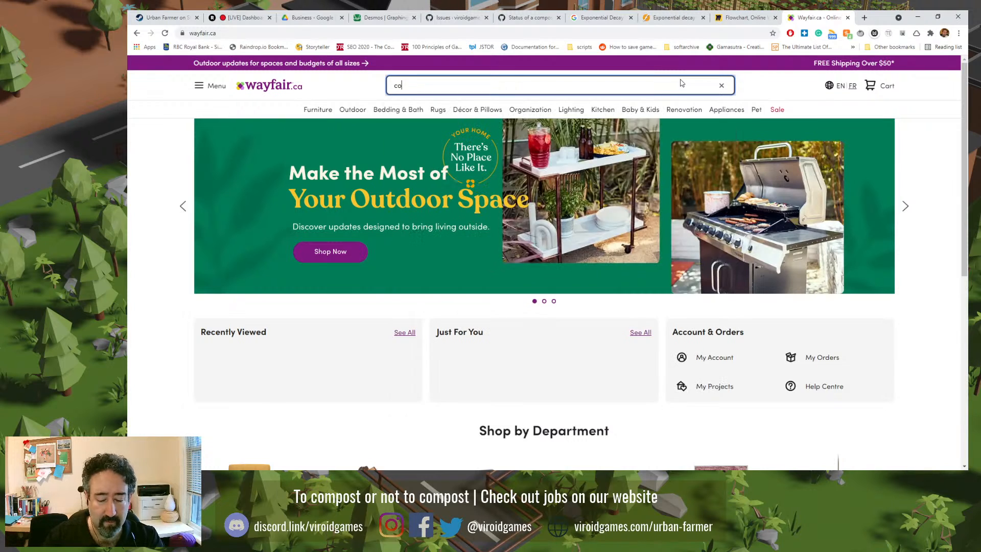
type("compost")
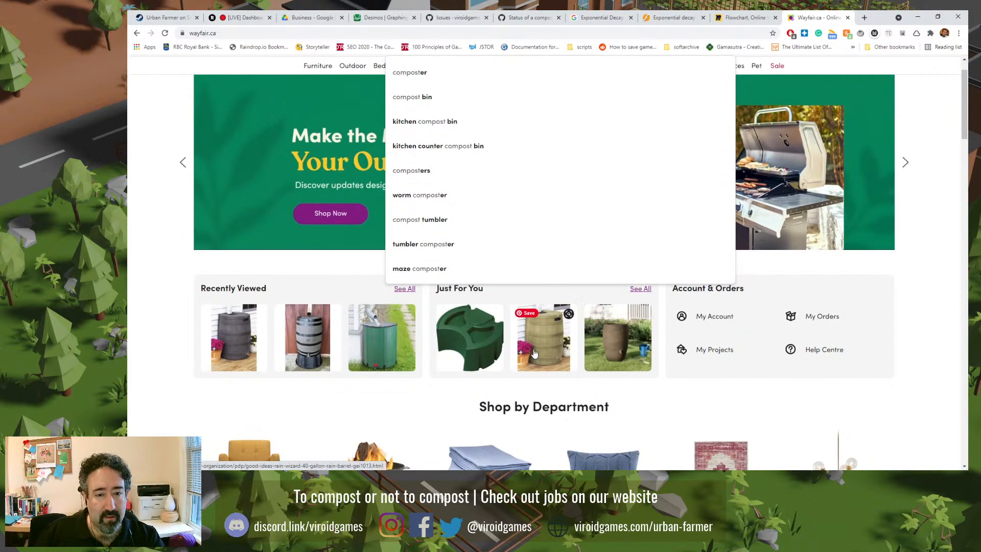
scroll(484, 337, "down", 3)
scroll(492, 307, "up", 3)
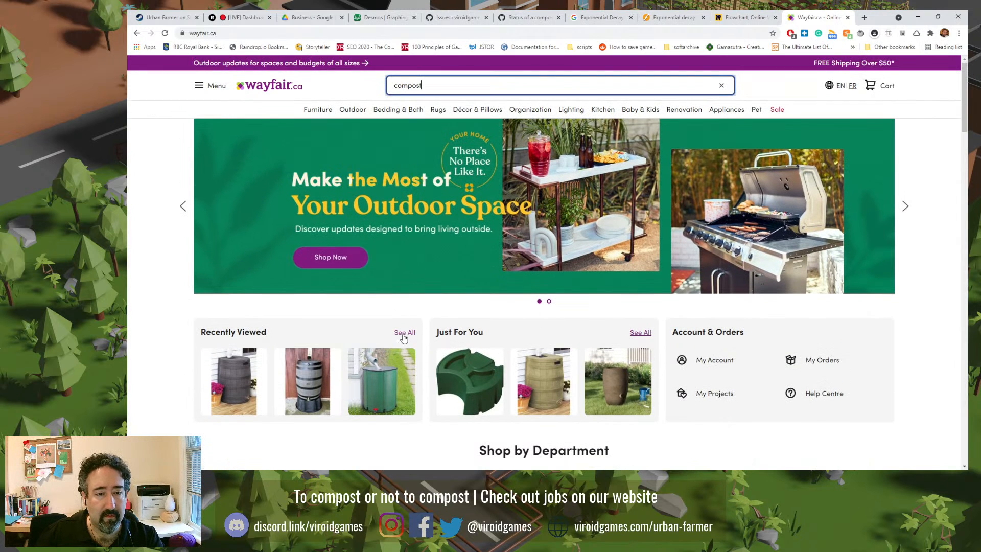
- Open the Miracle-Gro DFDC210 dual tumbling composter from the full list of recently viewed items
left_click(403, 333)
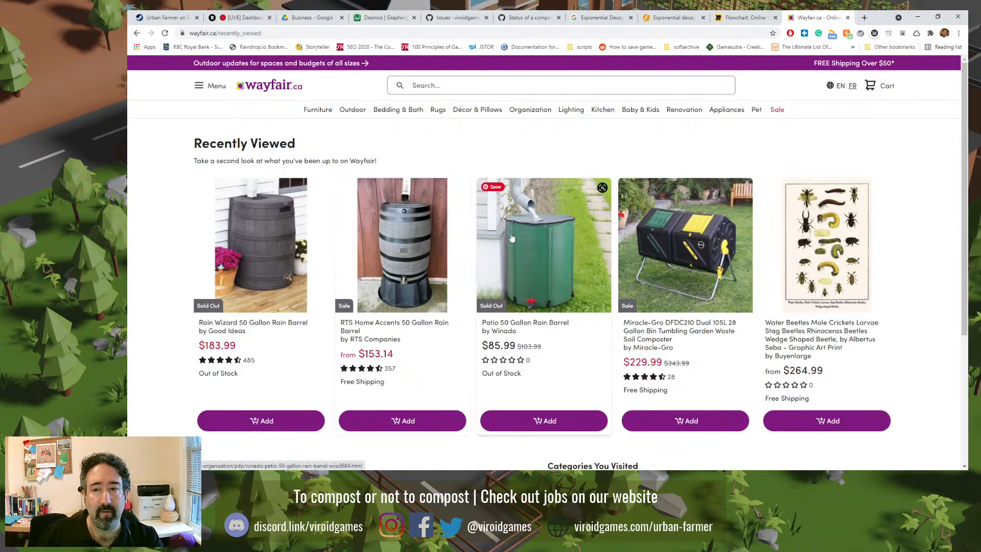
scroll(709, 239, "down", 3)
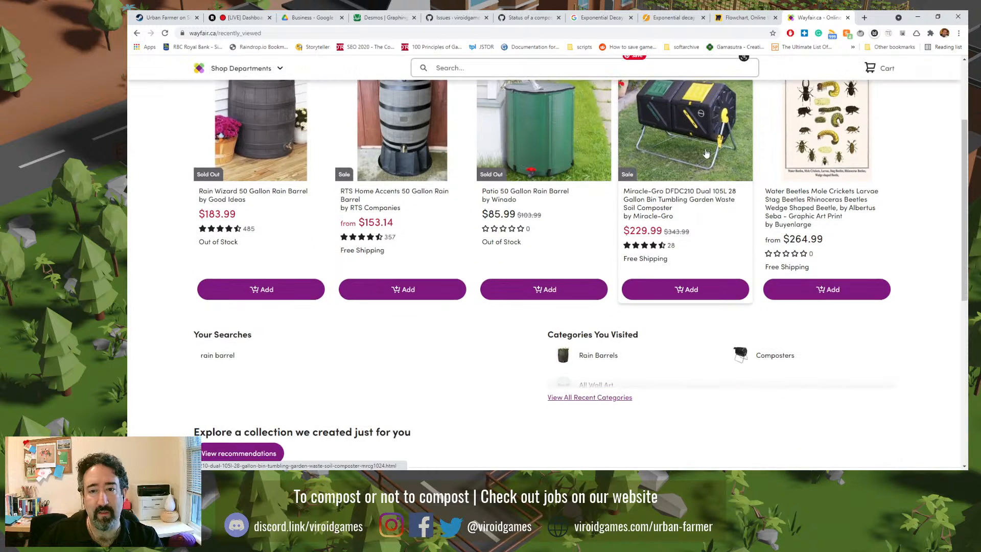
left_click(708, 128)
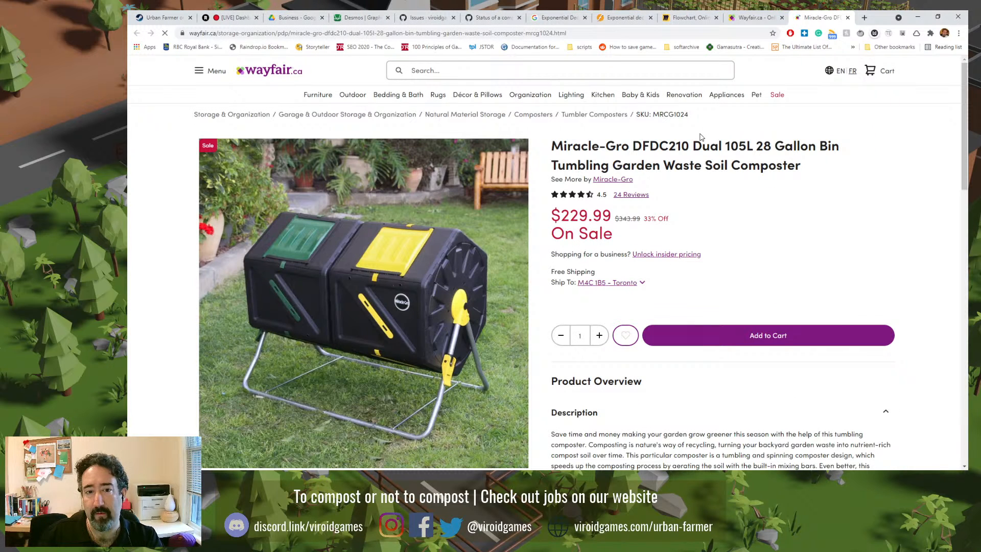
- Expand the composter's weights and dimensions, and look through its similar items, compatible products and customer questions for capacity information
scroll(686, 299, "down", 3)
scroll(668, 300, "down", 2)
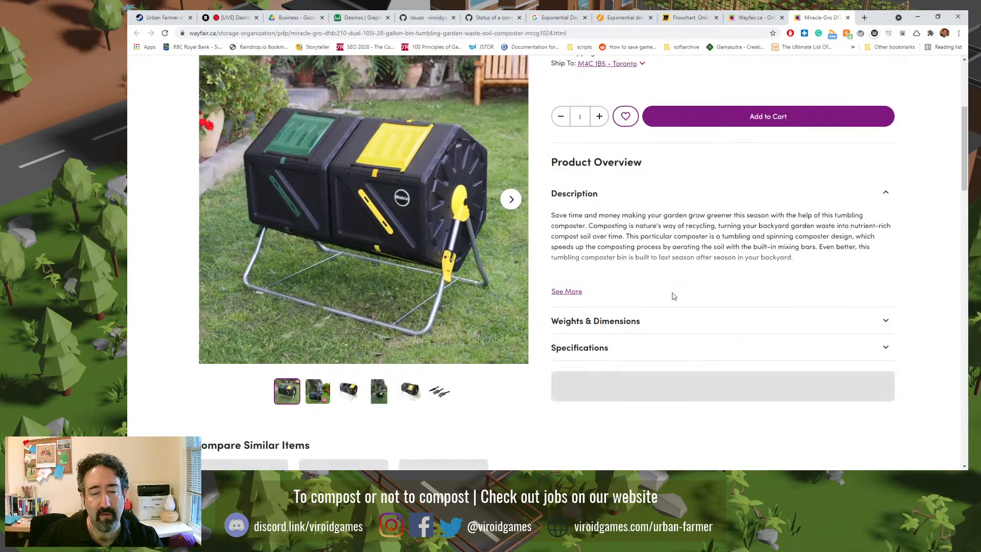
left_click(649, 346)
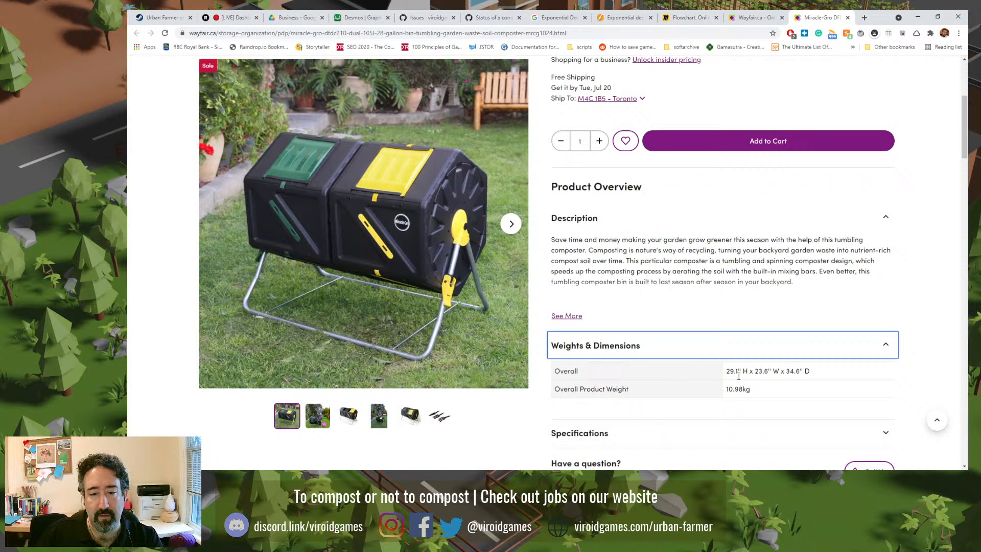
scroll(702, 389, "down", 3)
scroll(599, 329, "down", 15)
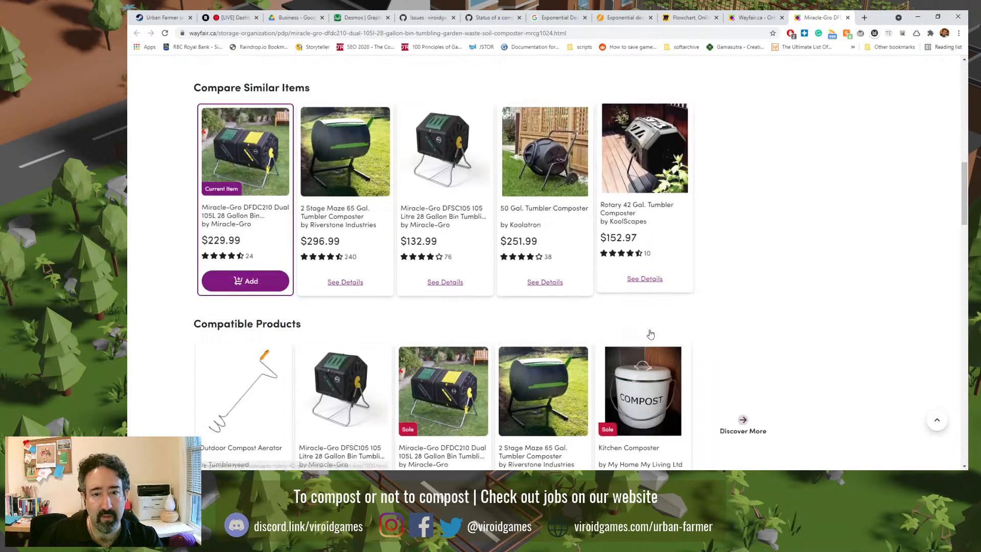
scroll(527, 317, "down", 8)
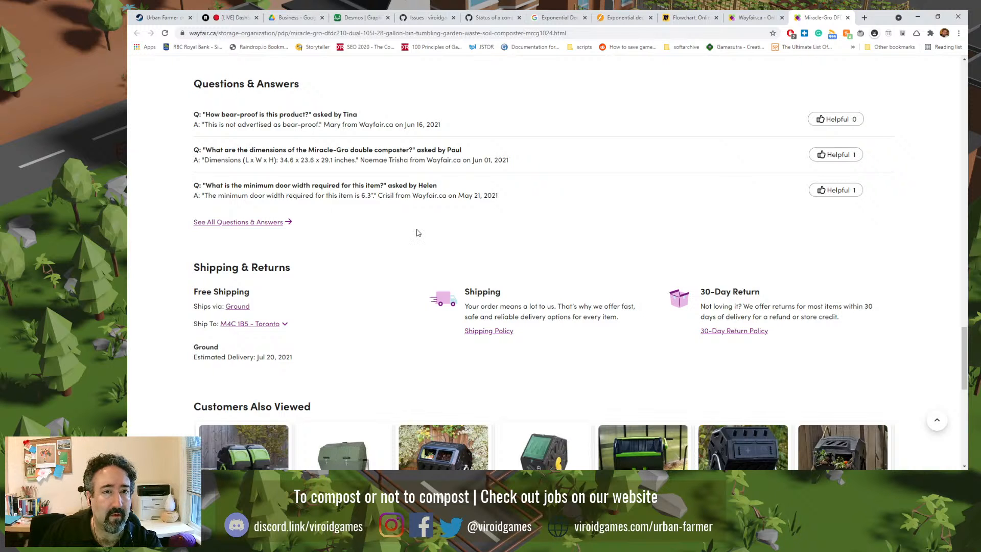
scroll(417, 233, "down", 3)
scroll(352, 234, "up", 3)
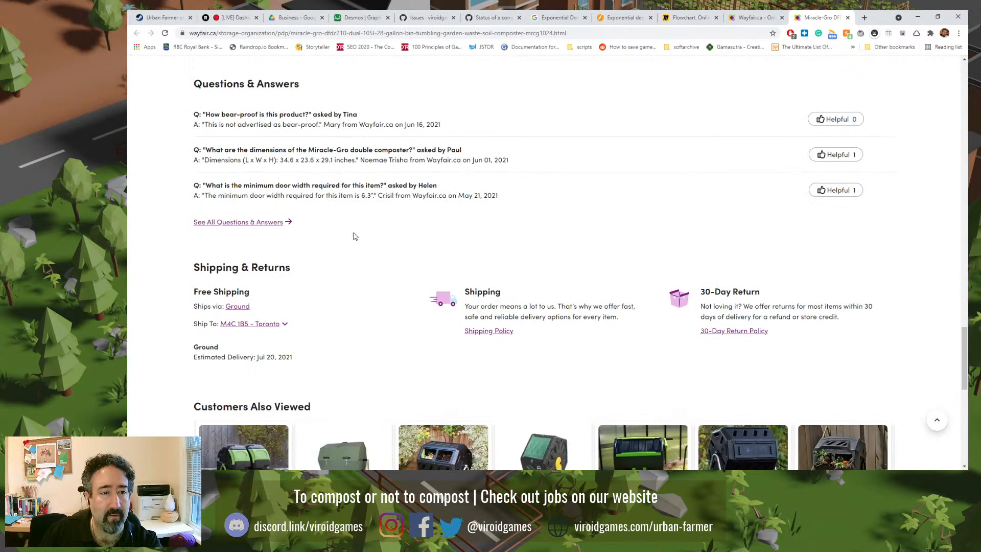
- Expand the composter's full description and read its features and product details
key("Home")
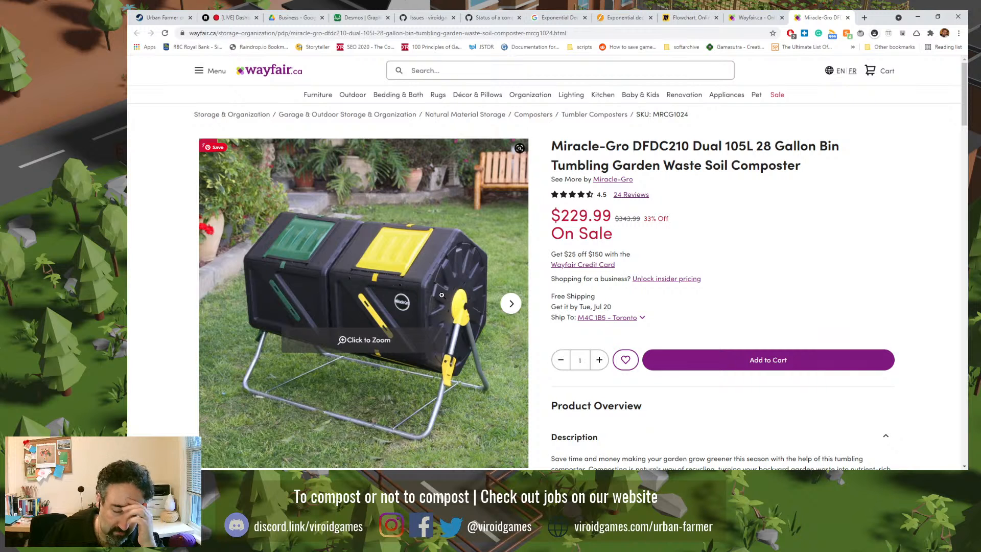
scroll(659, 291, "down", 3)
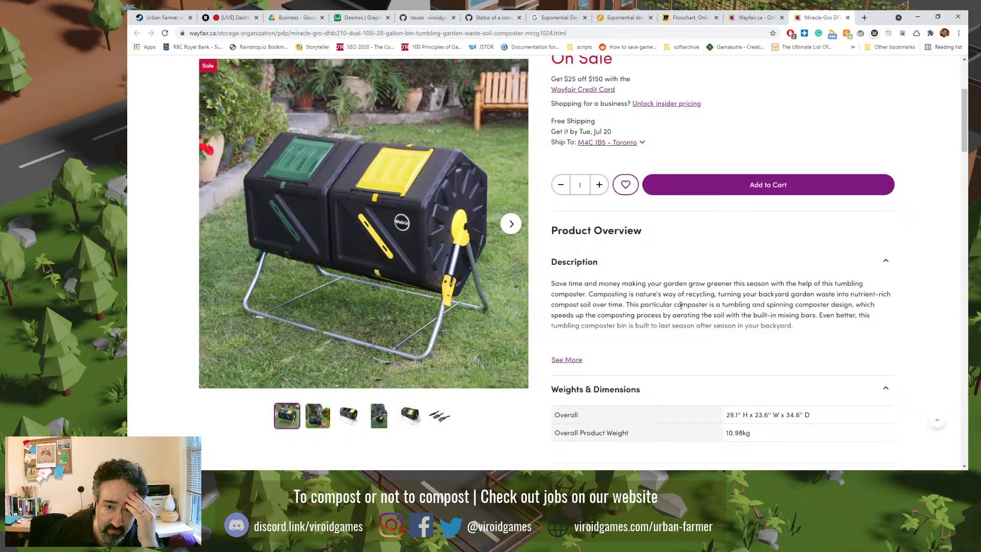
left_click(554, 361)
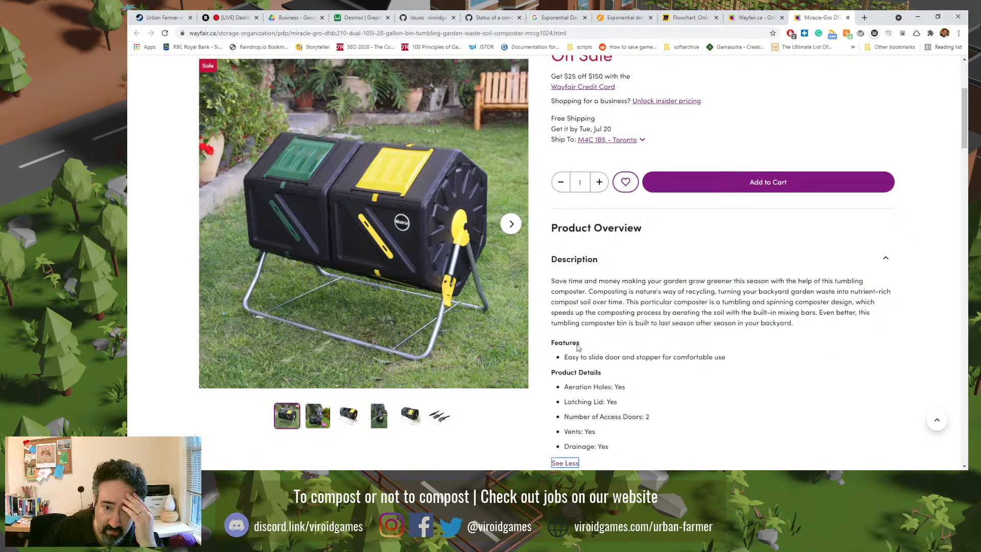
scroll(578, 347, "down", 2)
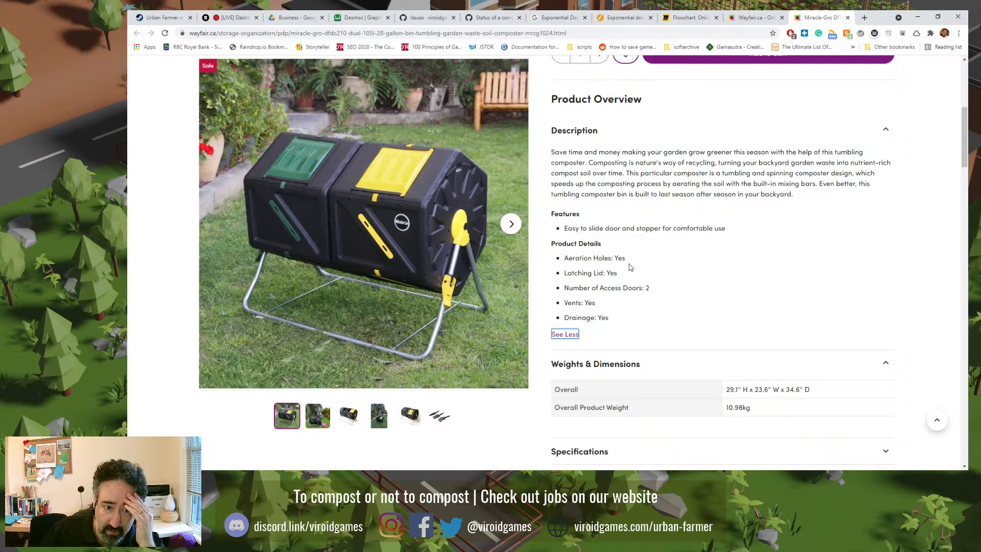
scroll(631, 267, "up", 6)
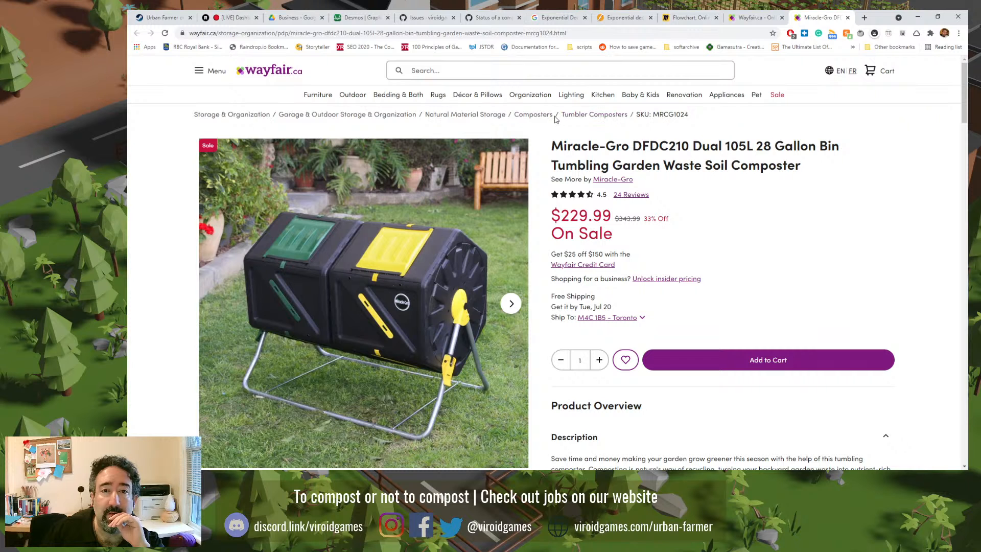
- Open the 89.7 Gal. Stationary Composter from the Composters category and expand its specifications
left_click(533, 115)
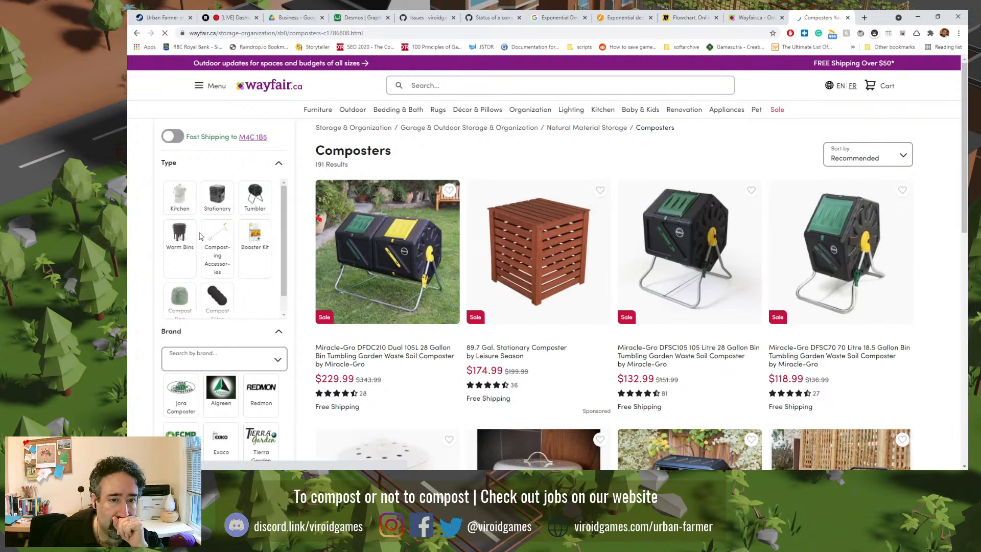
left_click(545, 245)
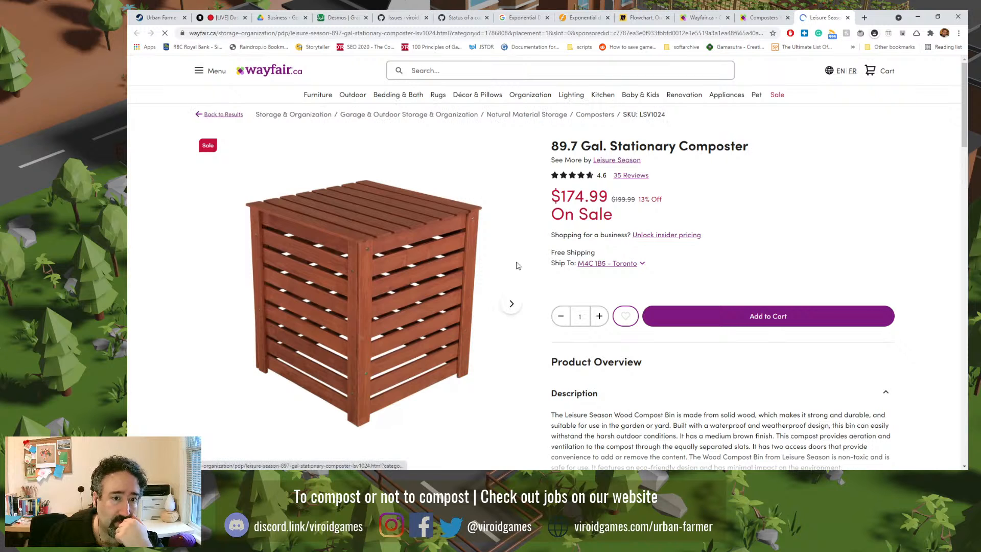
scroll(634, 327, "down", 3)
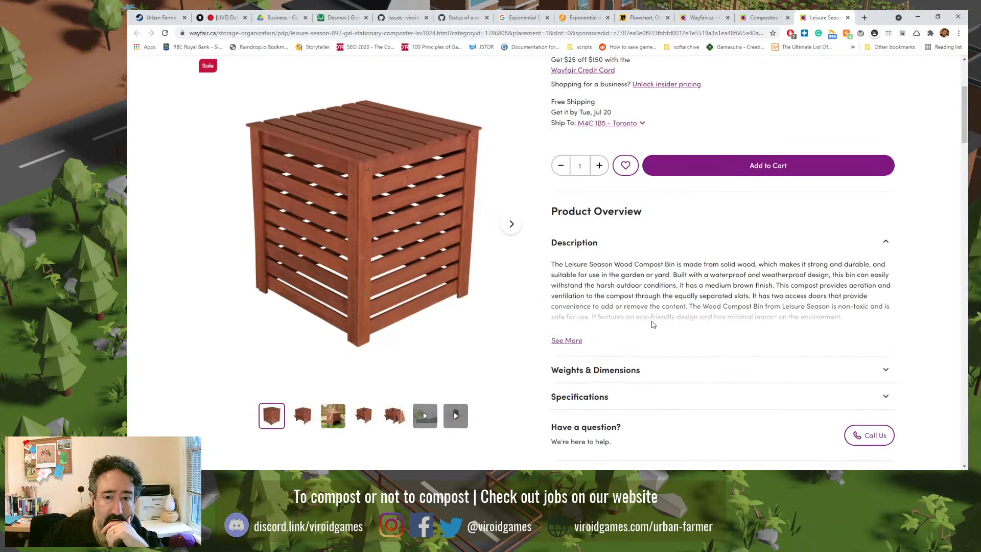
scroll(674, 301, "down", 3)
left_click(697, 266)
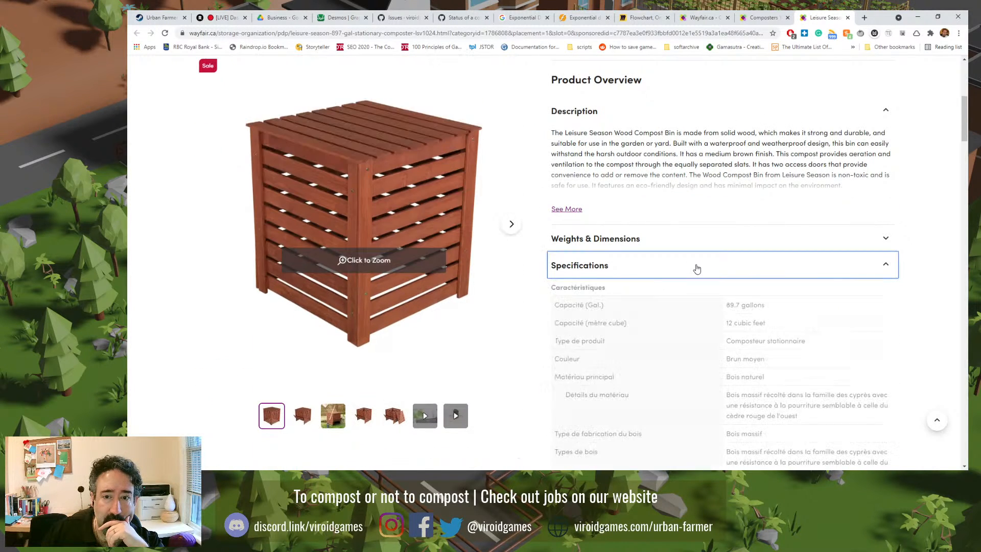
- Examine the stationary composter's capacity in gallons and cubic feet, along with its other listed specifications
scroll(715, 266, "down", 1)
left_click_drag(728, 261, 743, 261)
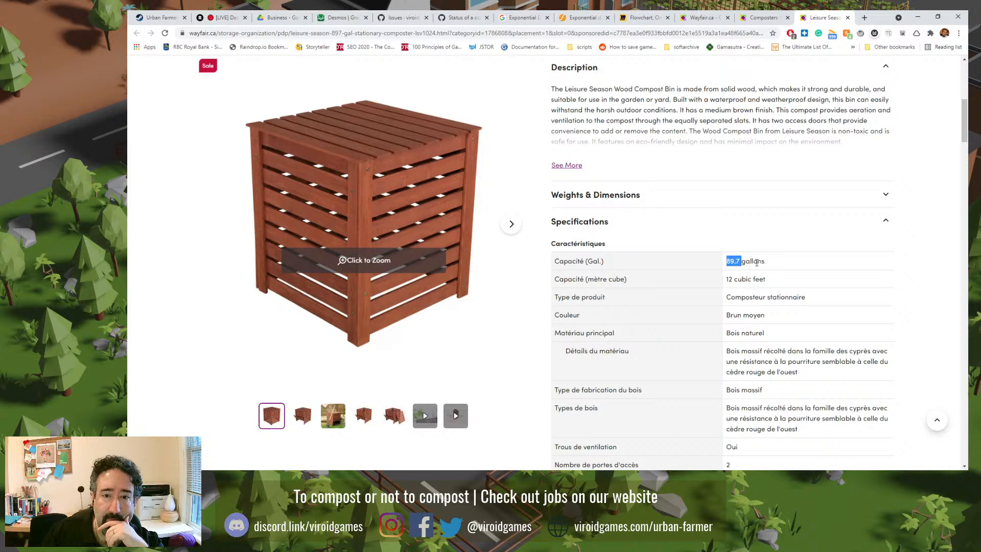
left_click(757, 262)
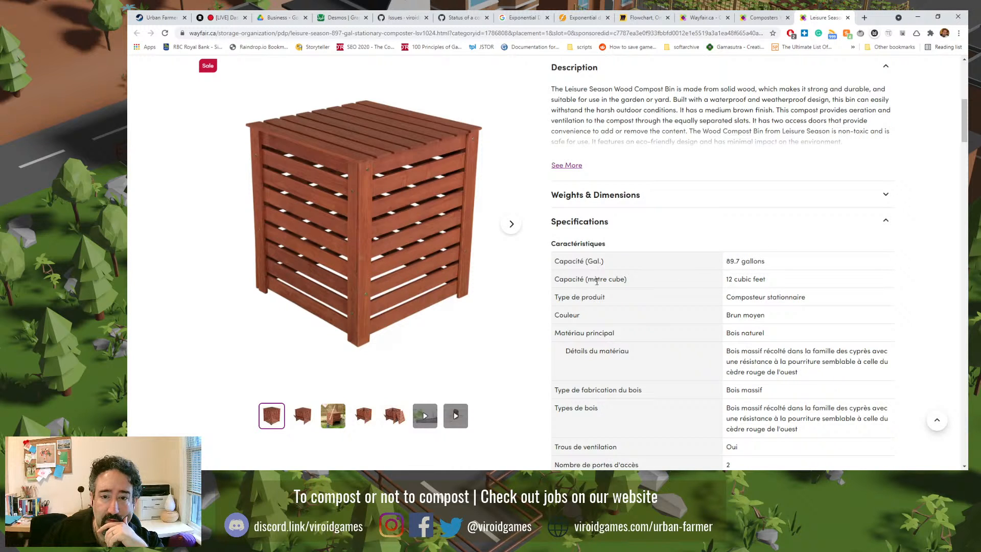
left_click_drag(589, 279, 624, 282)
left_click(739, 282)
left_click_drag(737, 281, 762, 281)
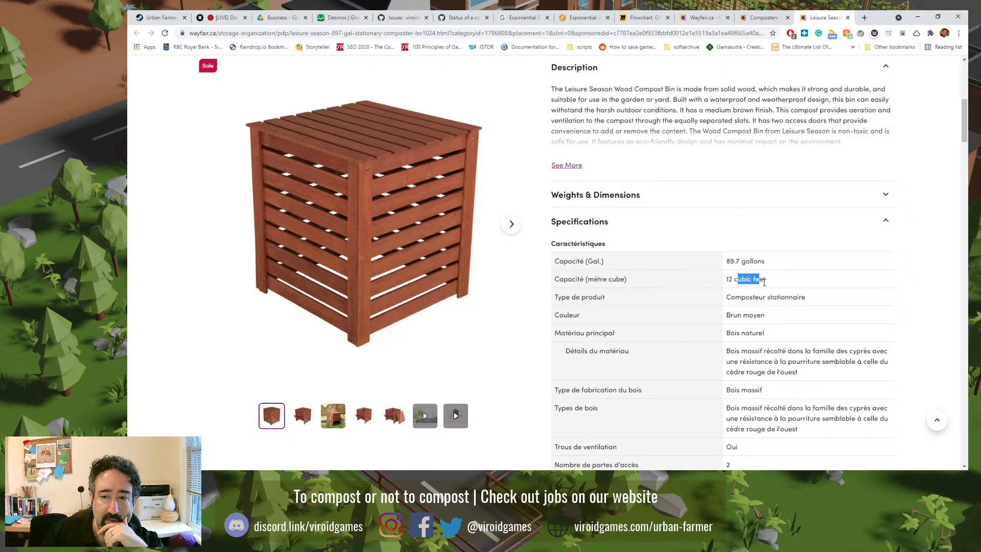
left_click(773, 285)
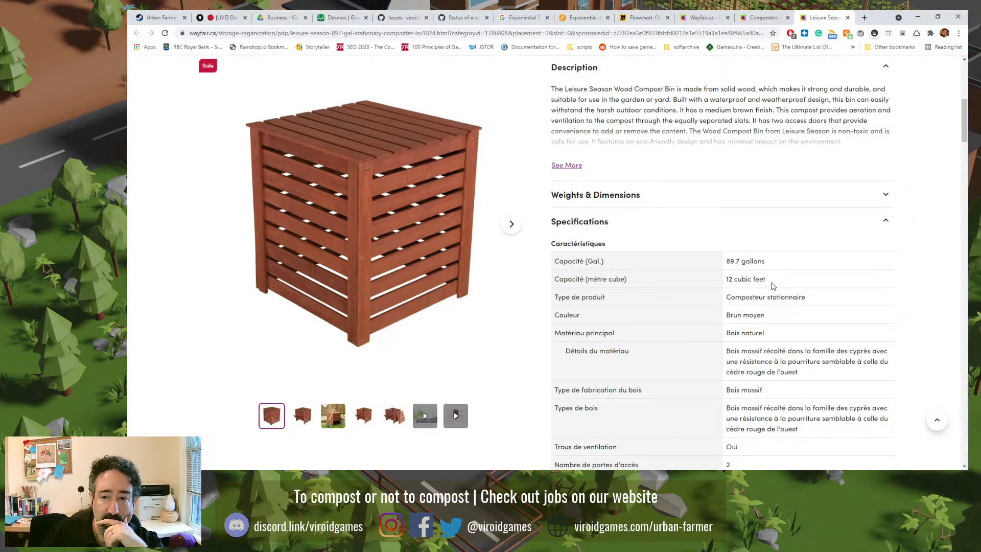
scroll(773, 286, "down", 3)
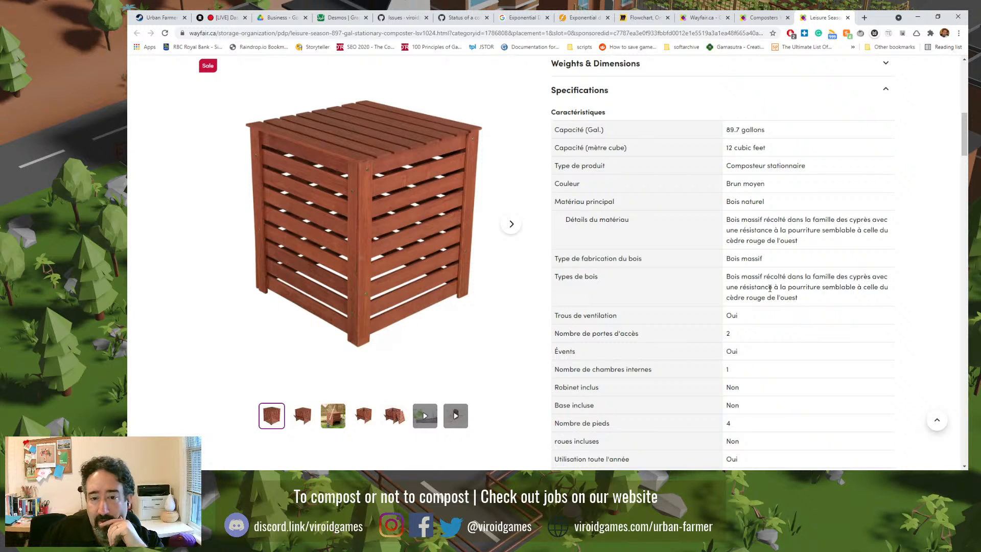
scroll(770, 287, "up", 2)
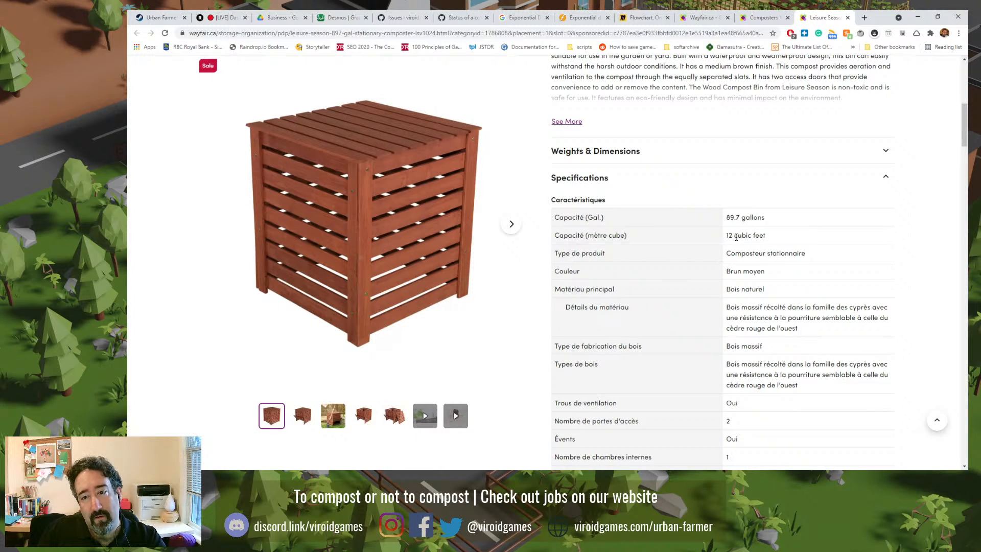
- Search Google for the composter's capacity of 12 cubic feet and read its conversion to litres
triple_click(735, 236)
right_click(764, 240)
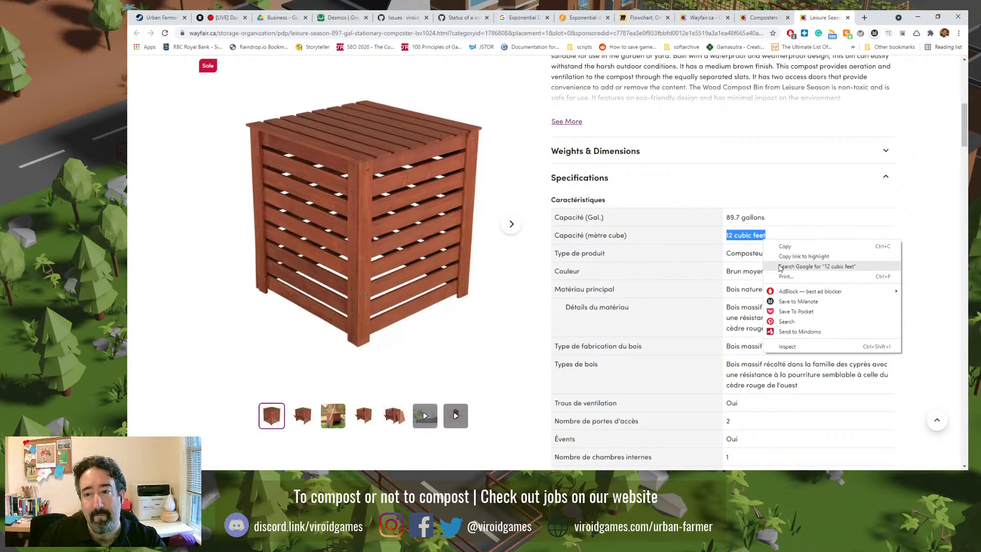
left_click(780, 267)
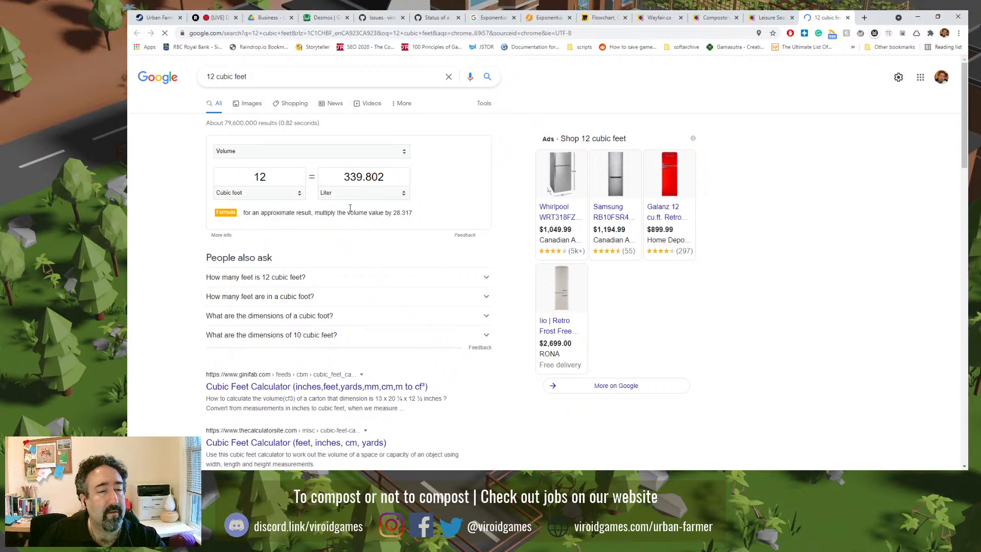
left_click_drag(344, 176, 394, 177)
left_click(402, 177)
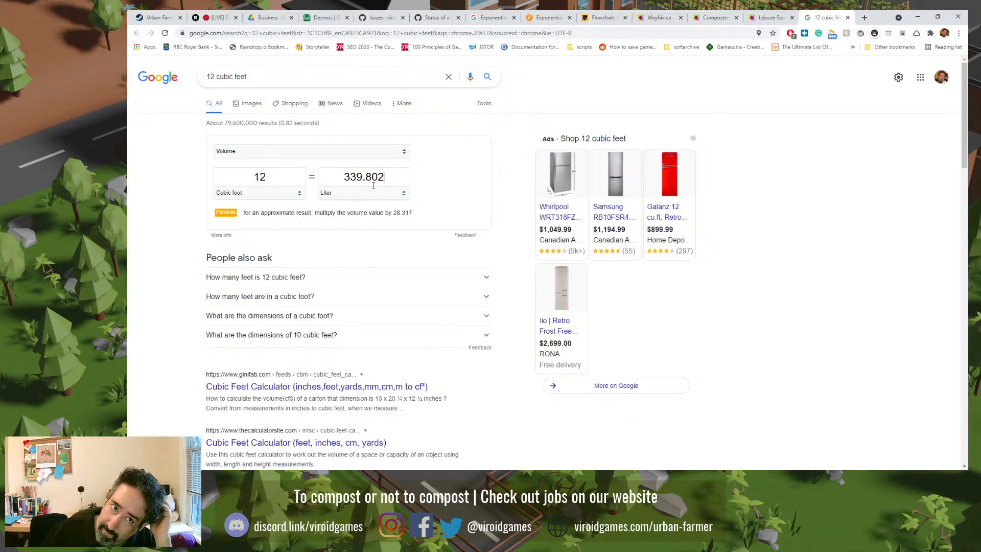
left_click_drag(344, 178, 386, 179)
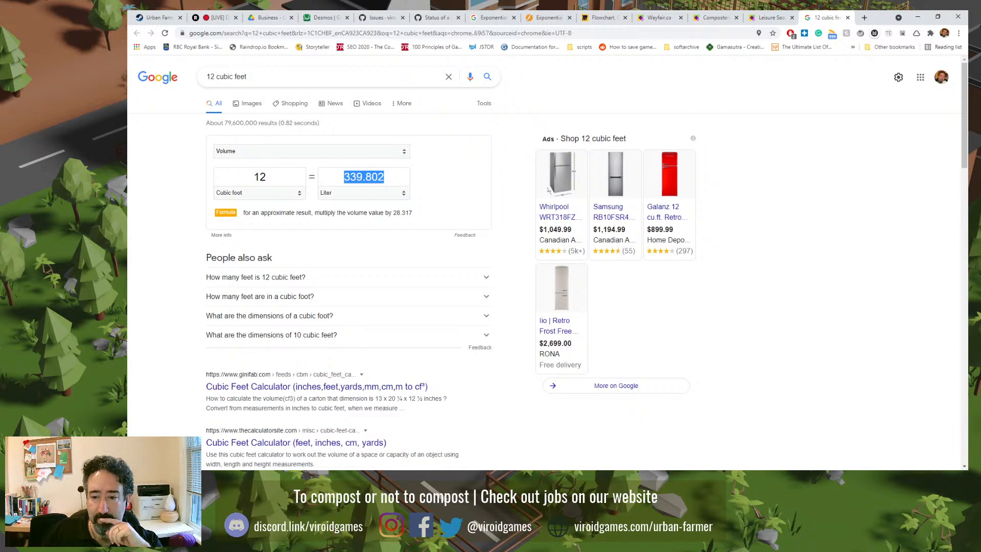
- Return to the Desmos graph and add the expression f = b + g below the unfinished w expression
key("alt+Tab")
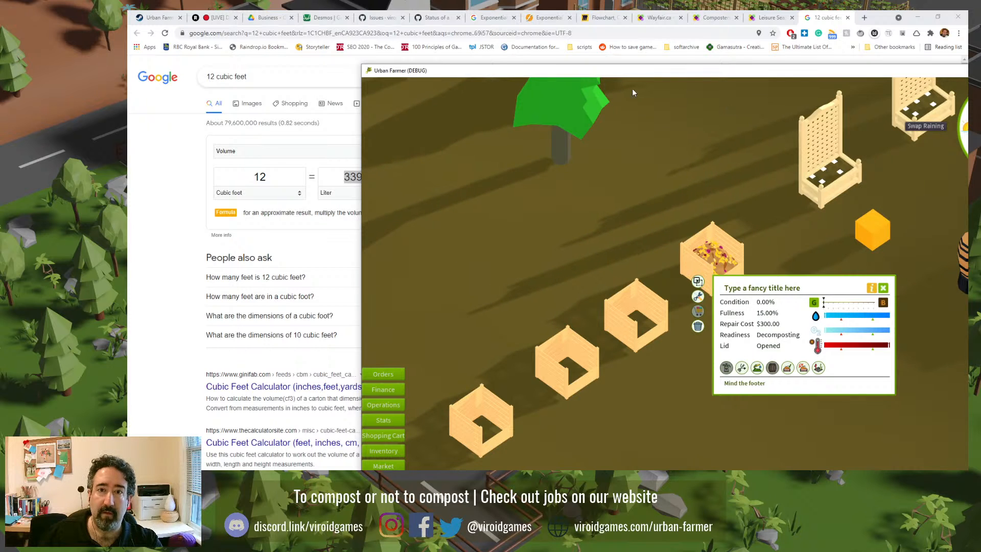
left_click(540, 13)
left_click(539, 13)
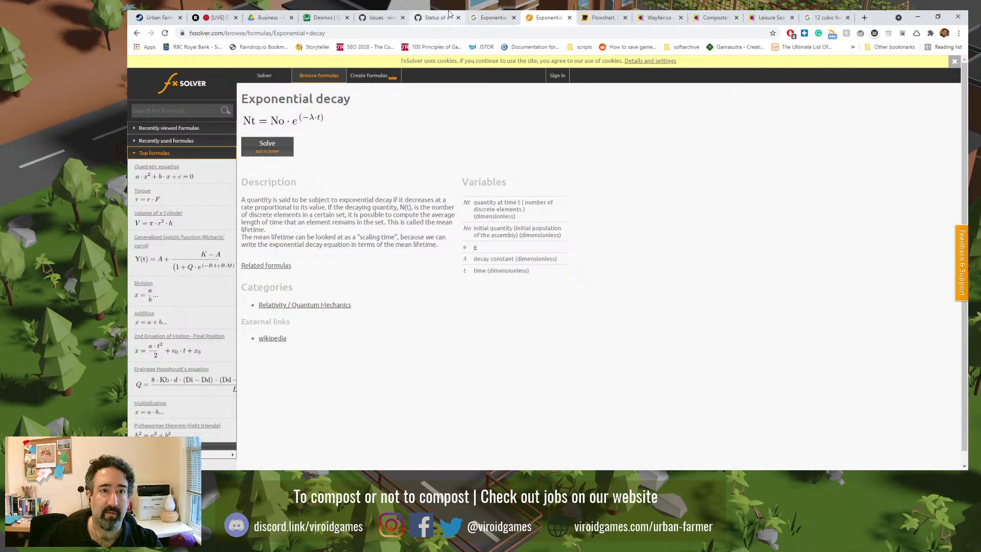
left_click(341, 16)
left_click(138, 192)
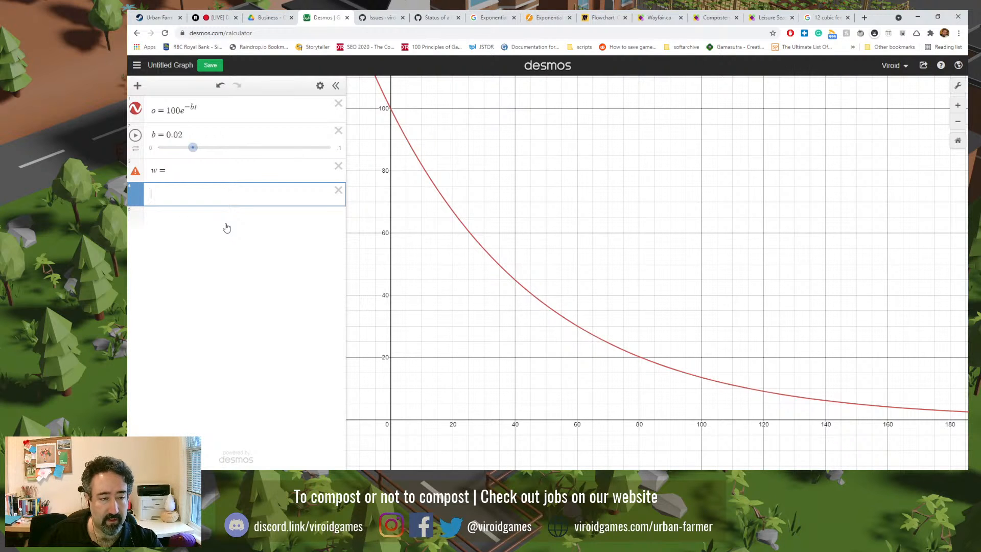
type("f ")
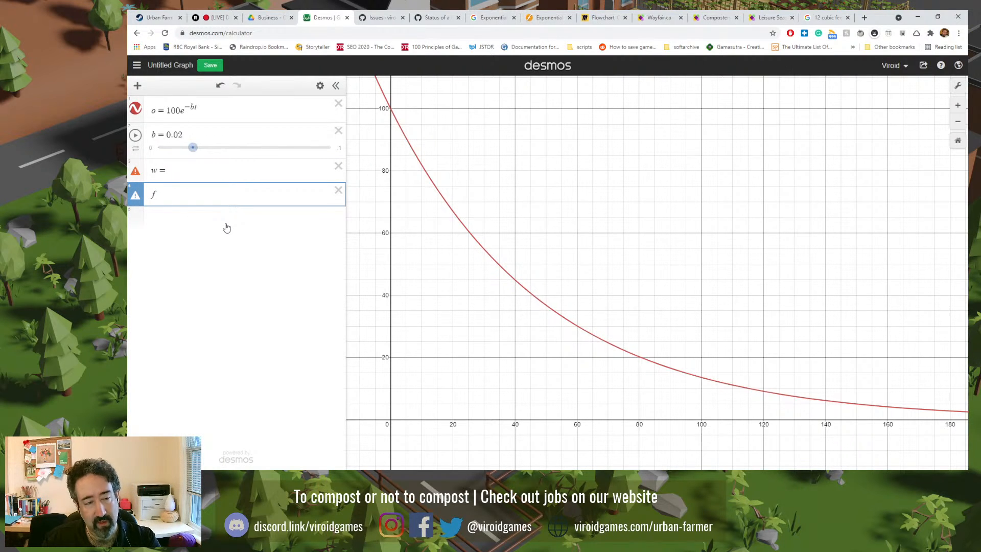
type("= ")
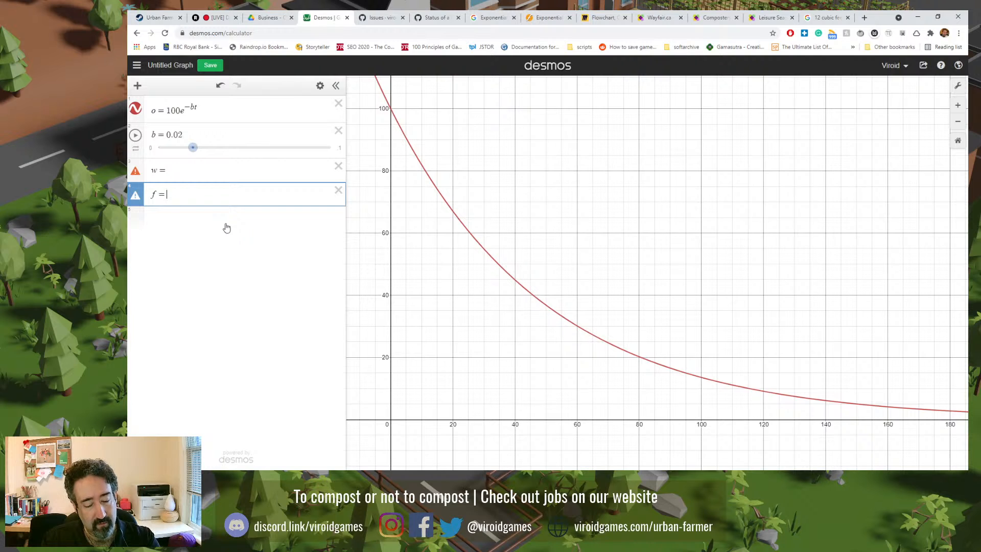
type("b + ")
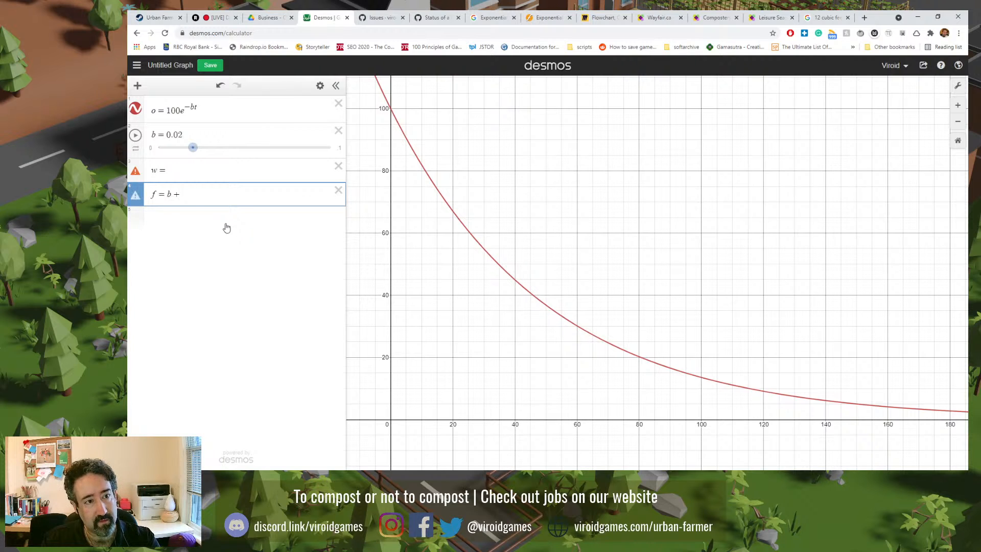
type("g")
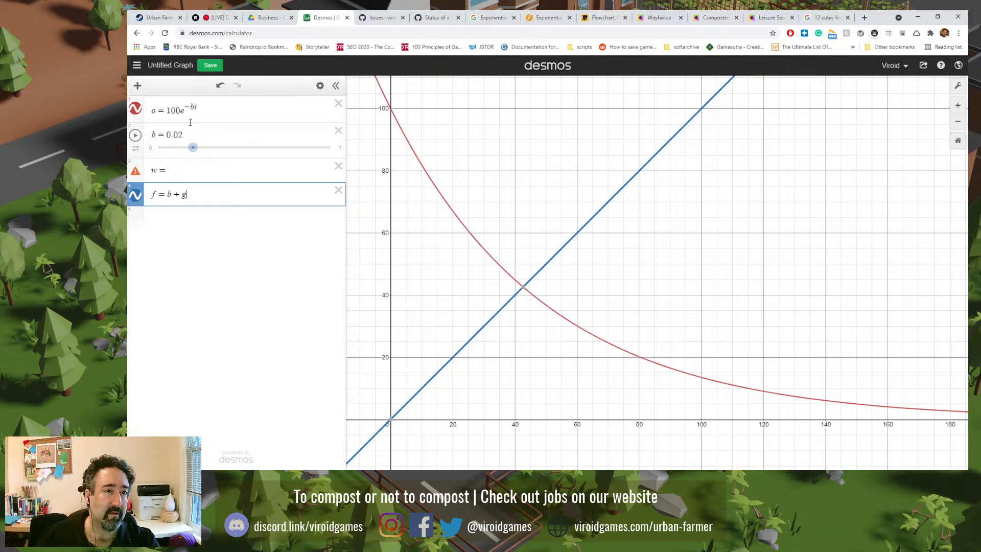
- Rename the decay constant from b to d in the exponential curve and in its slider
left_click(192, 107)
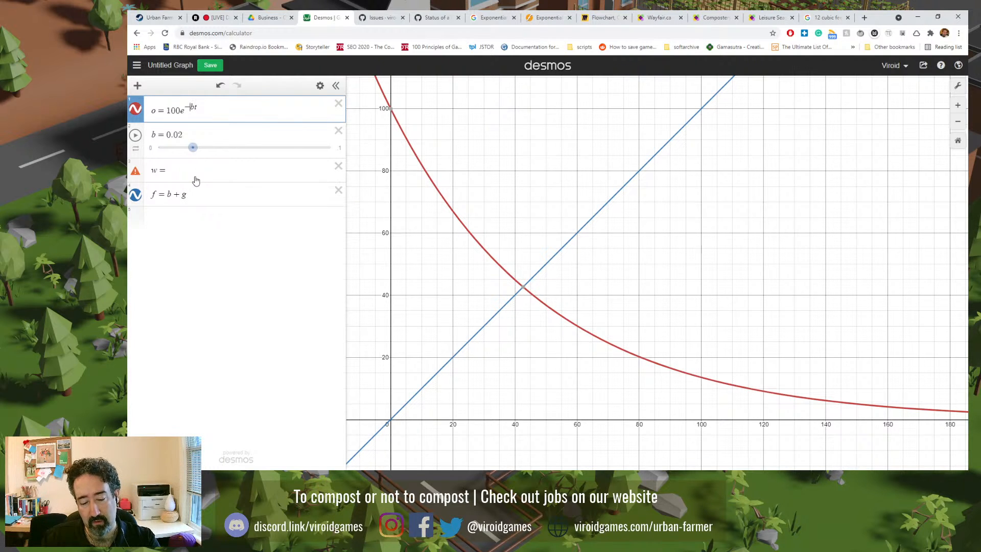
key("Delete")
type("d")
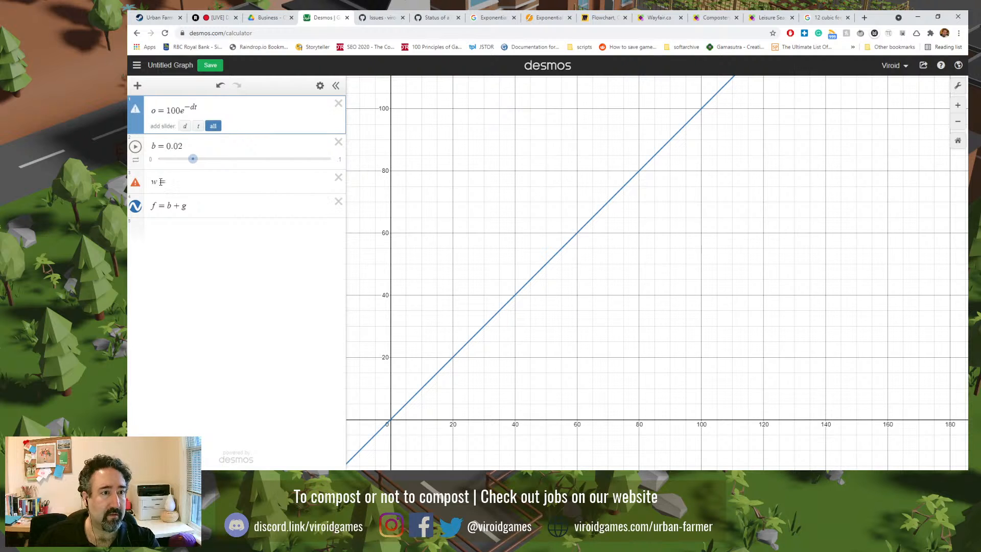
left_click(154, 146)
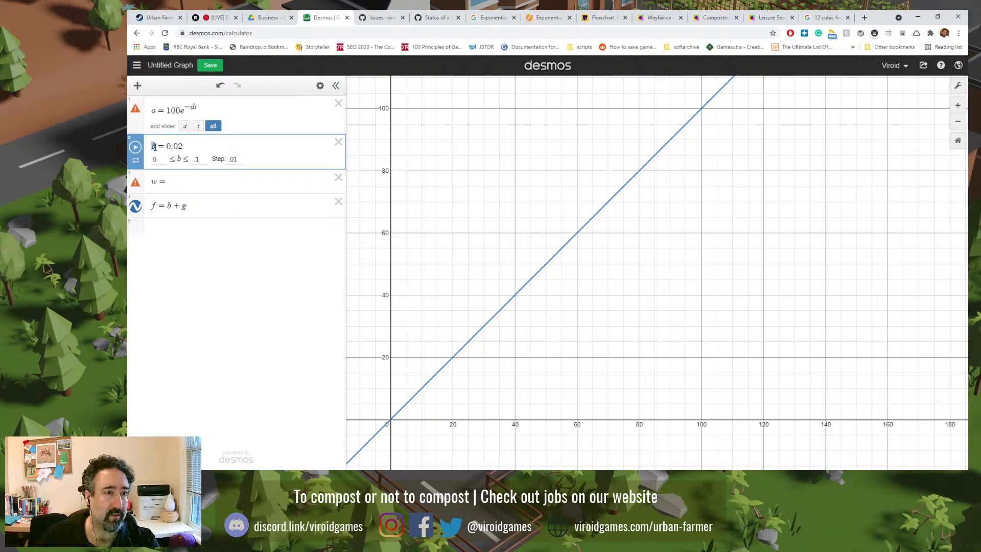
type("d")
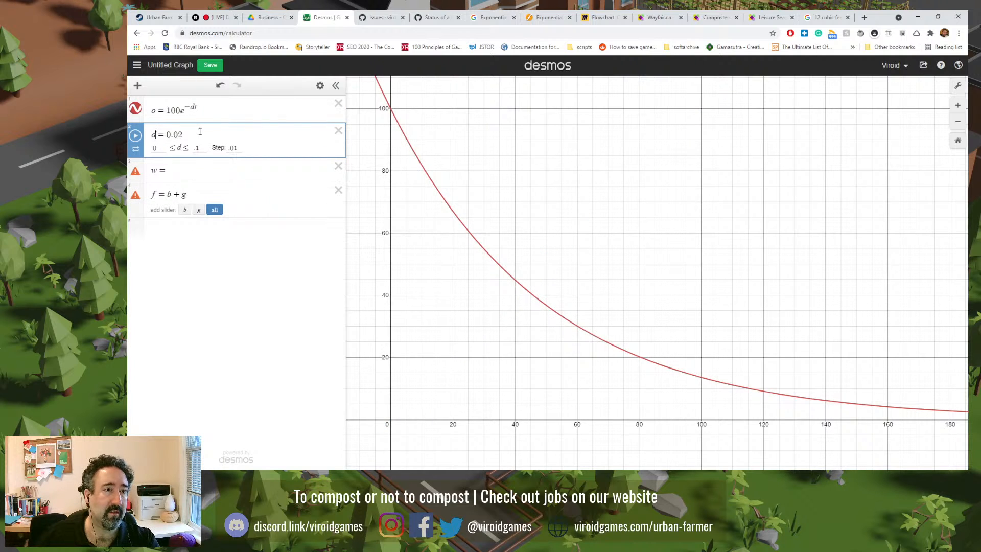
- Replace the decay constant variable in the exponential curve's exponent with 0.02 and delete its slider
left_click(194, 109)
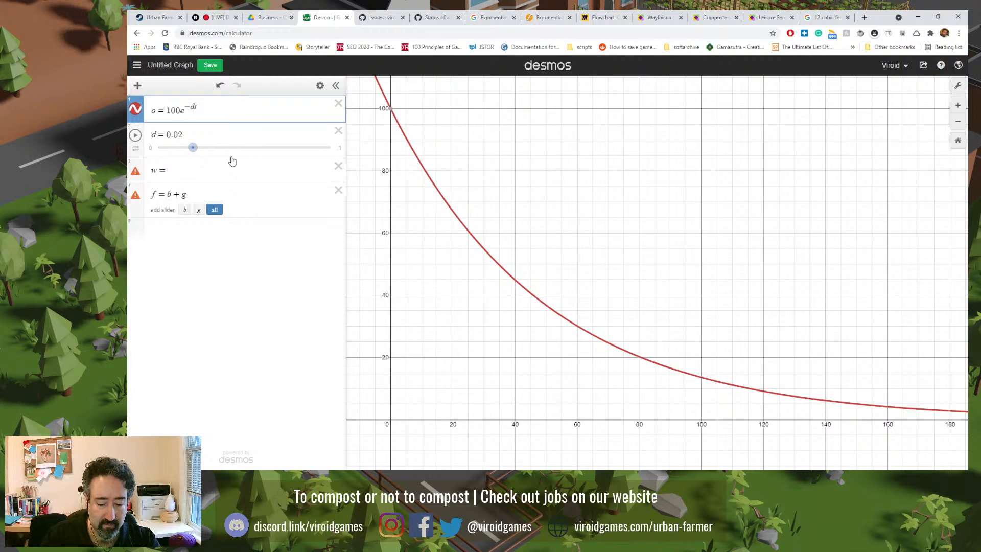
key("BackSpace")
type("0")
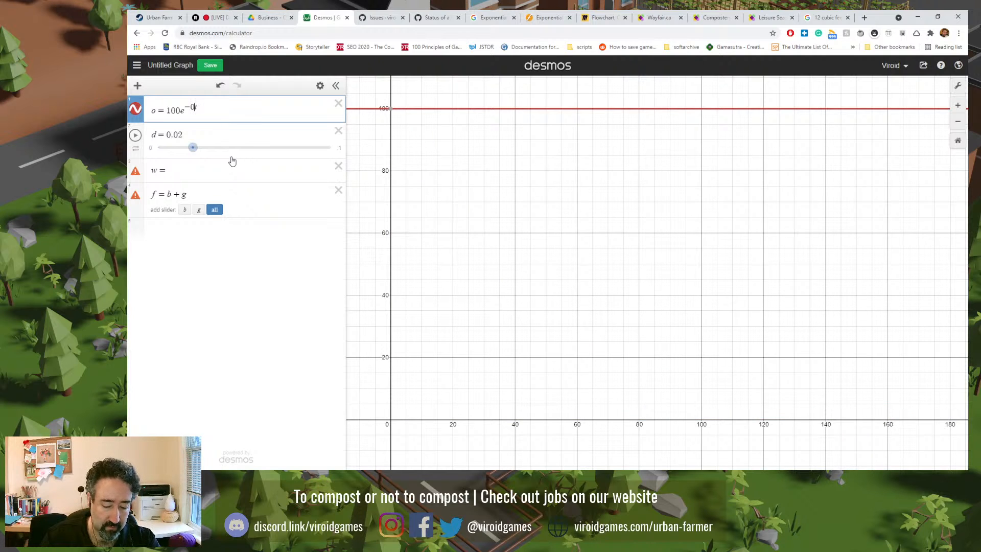
type(".02")
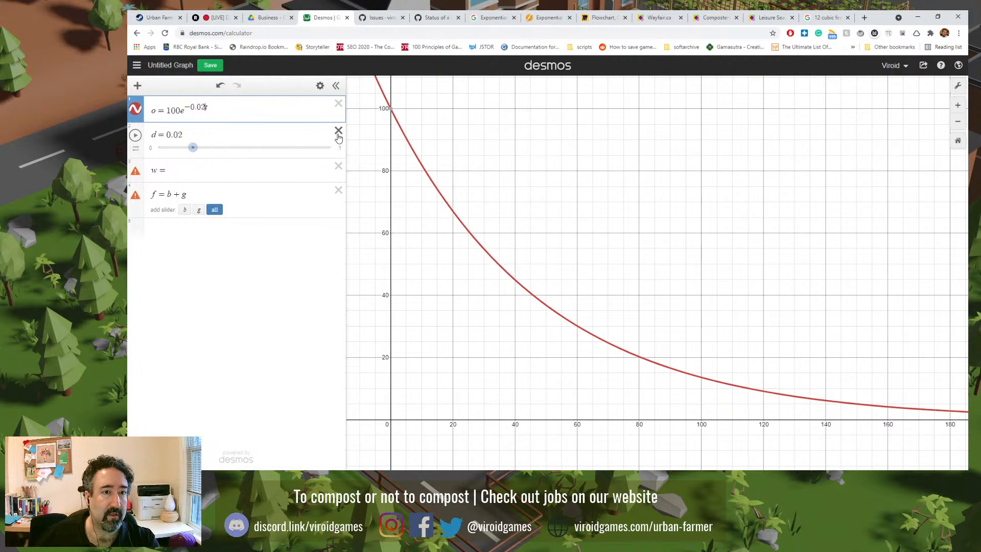
left_click(338, 131)
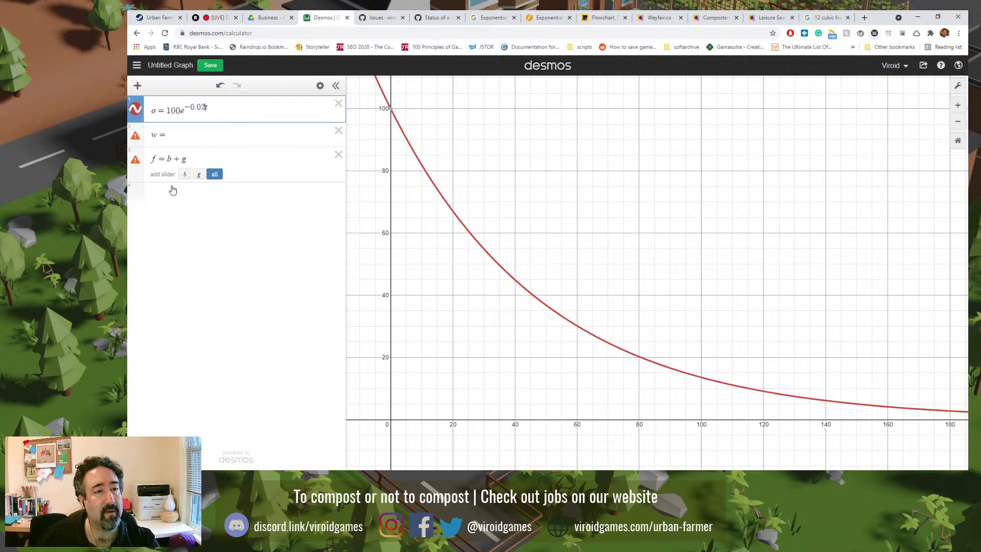
- Add a slider for b and set its minimum to 0
left_click(185, 174)
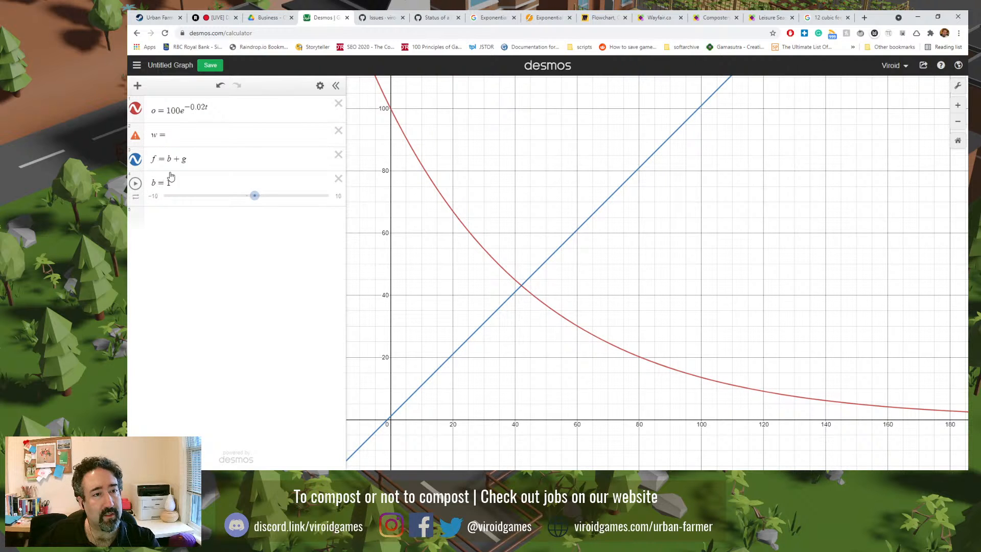
left_click(179, 219)
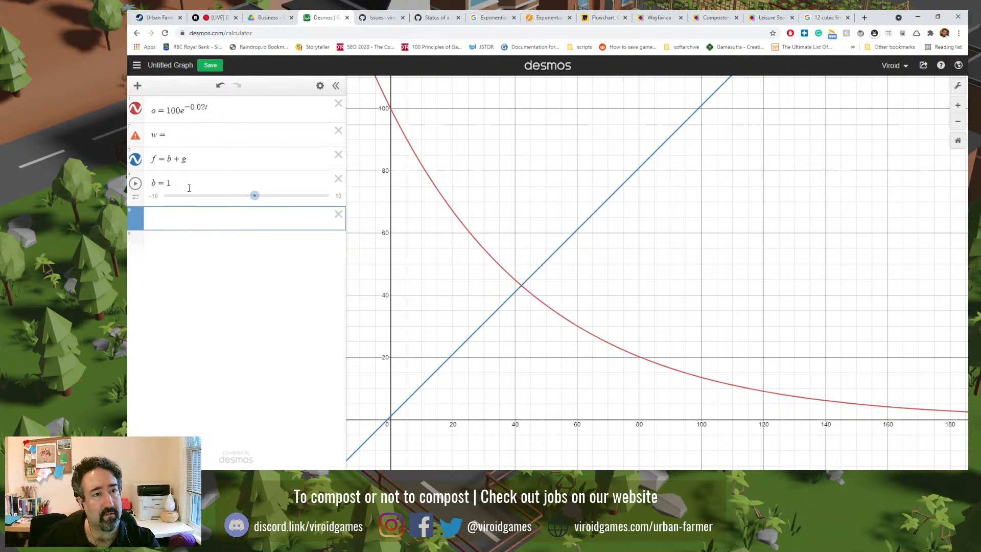
left_click(191, 159)
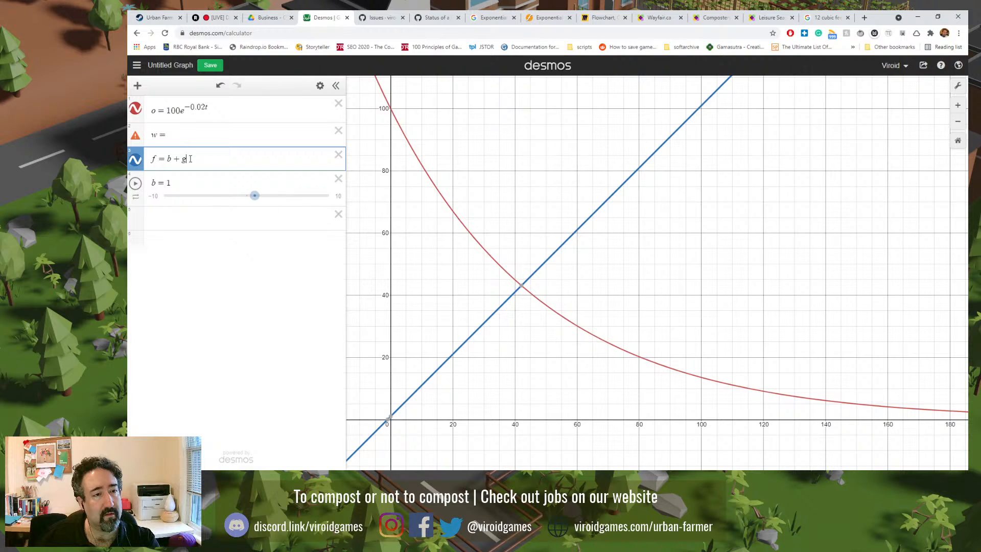
left_click(158, 221)
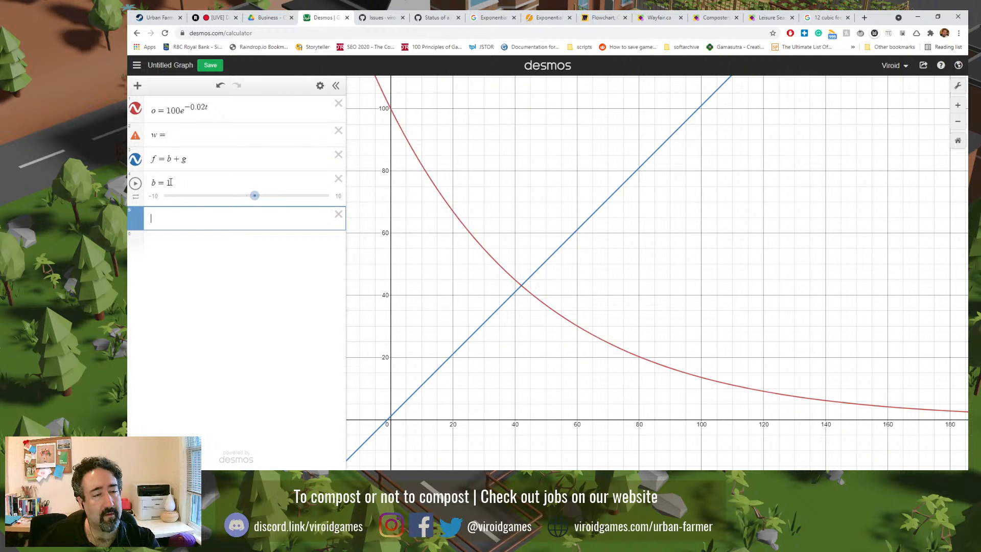
left_click(154, 195)
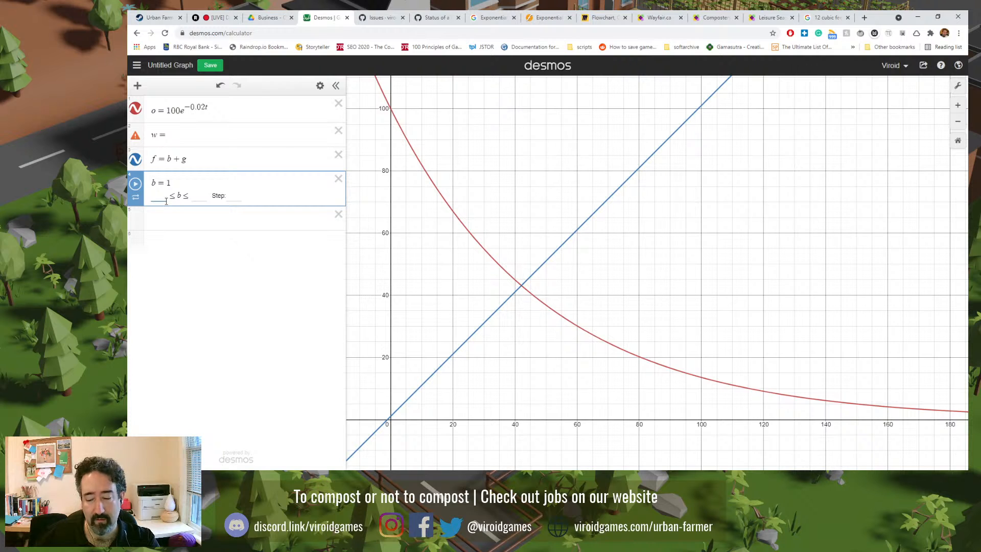
type("0")
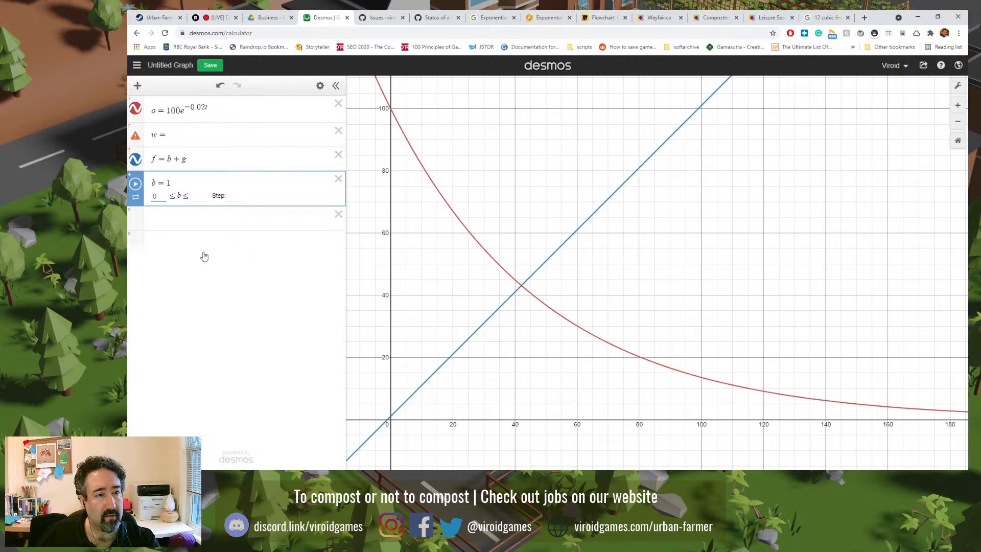
key("Return")
- Define g = 1 with a slider minimum of 0, and move f = b + g below the two sliders
left_click(162, 219)
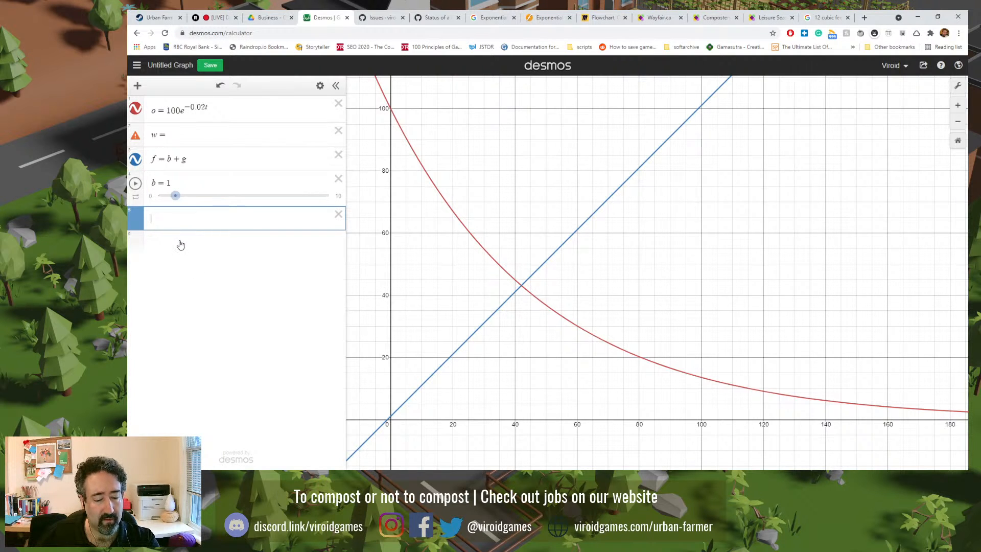
type("g")
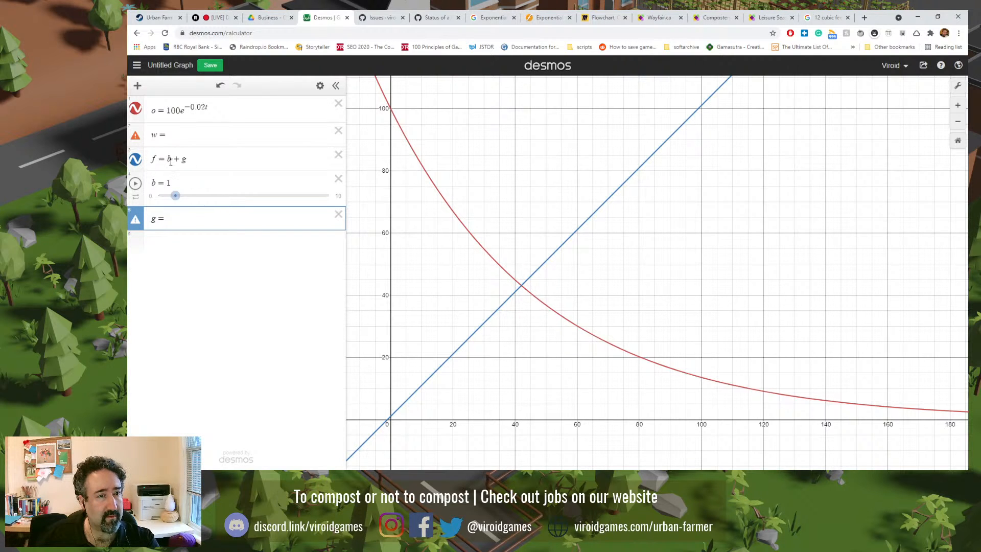
type("= ")
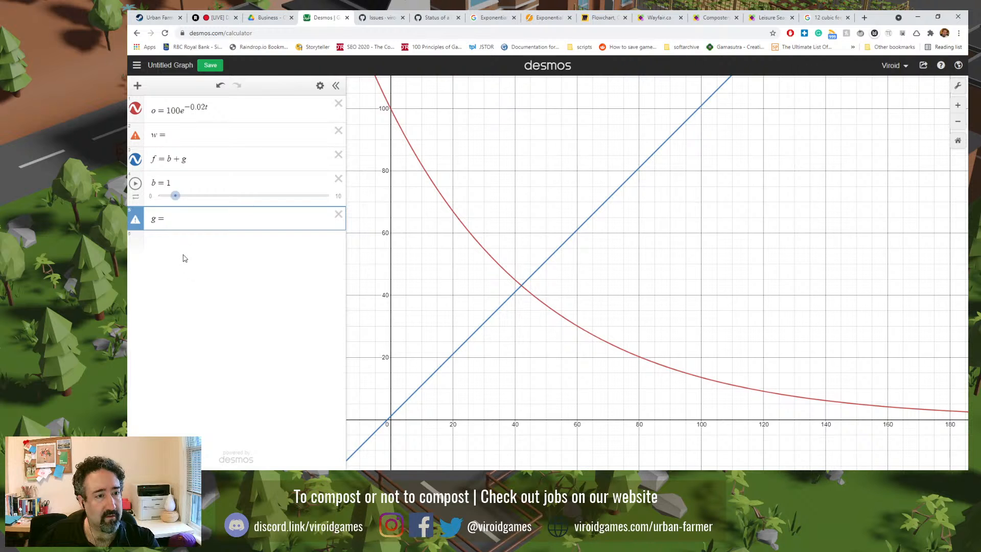
type("1")
left_click(160, 243)
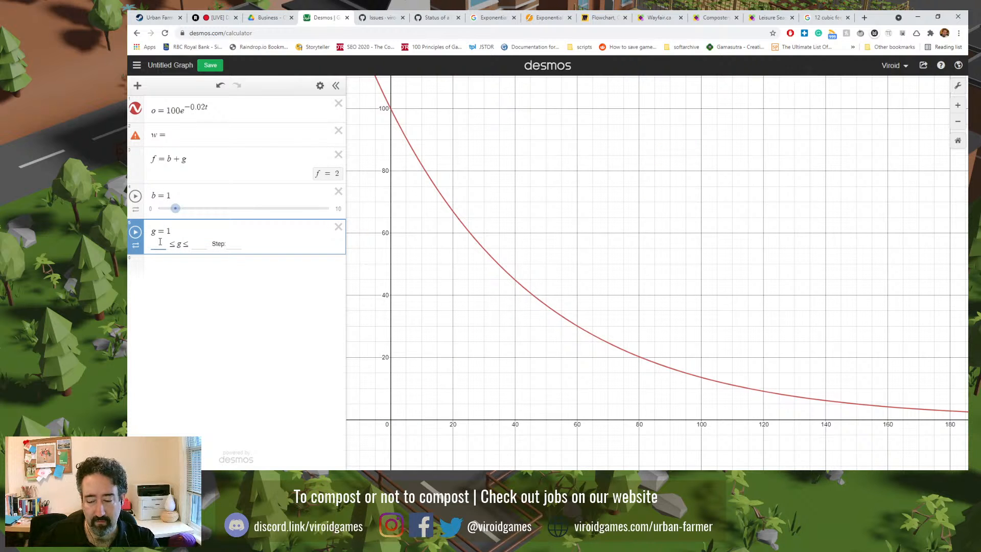
type("0")
key("Return")
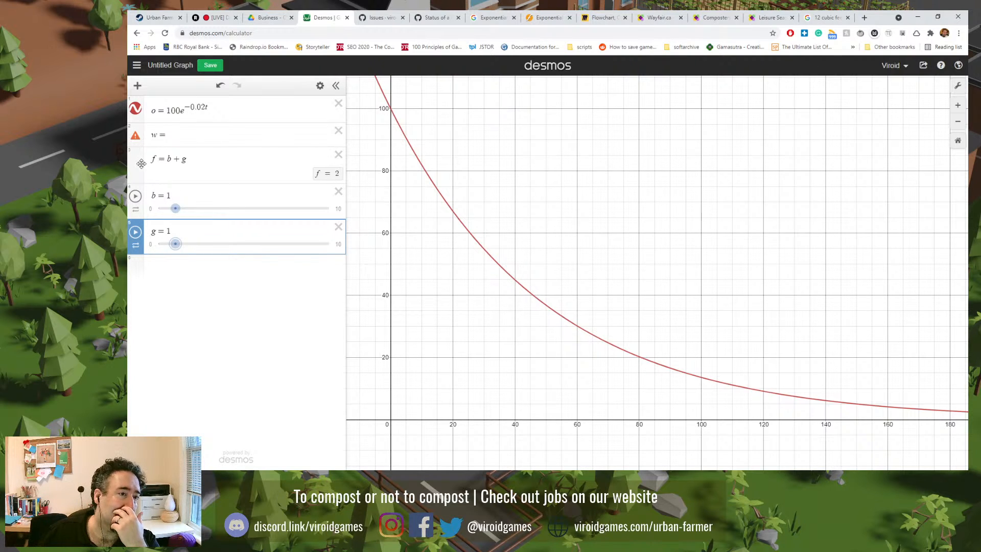
left_click_drag(138, 163, 153, 236)
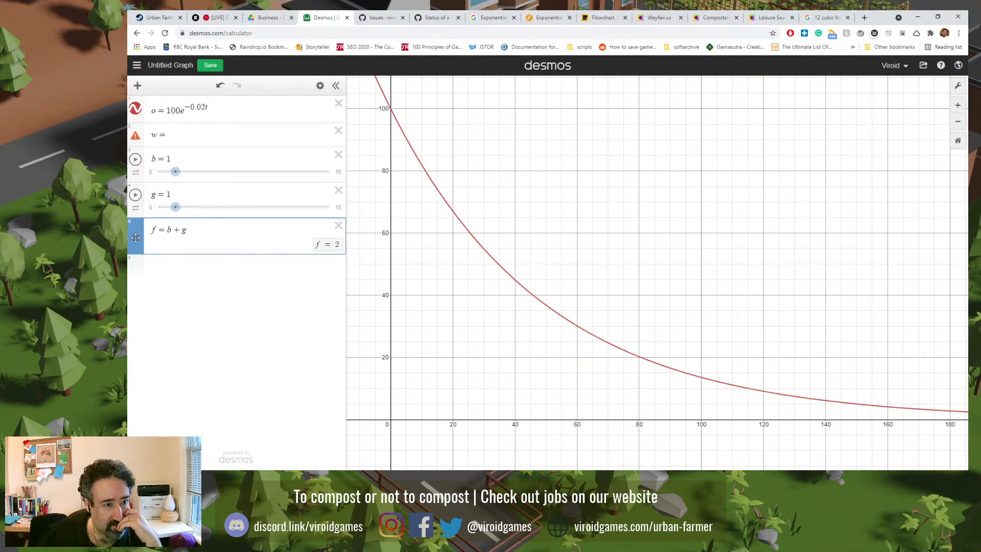
- Add the decay expression w = fe^(-0.02t) below f = b + g
left_click(142, 266)
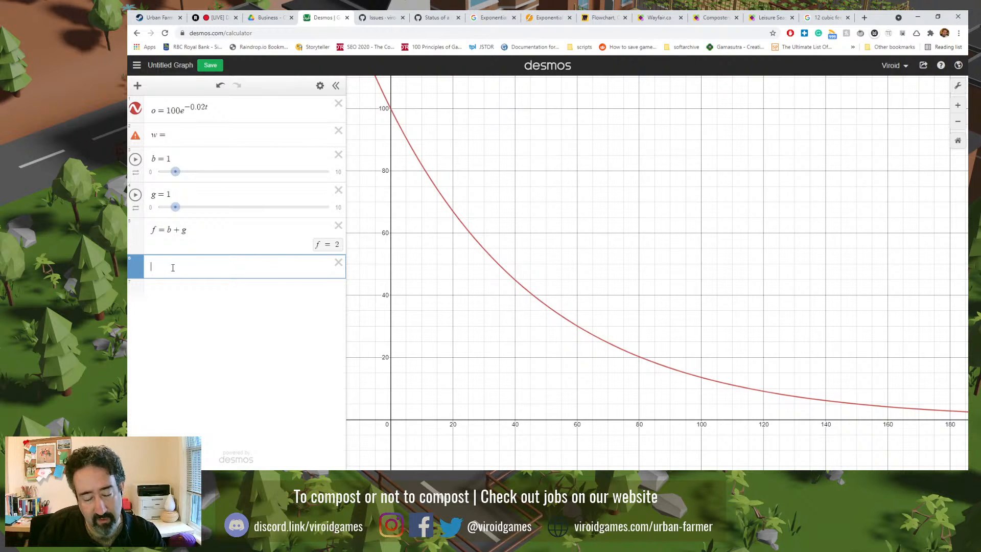
type("w=")
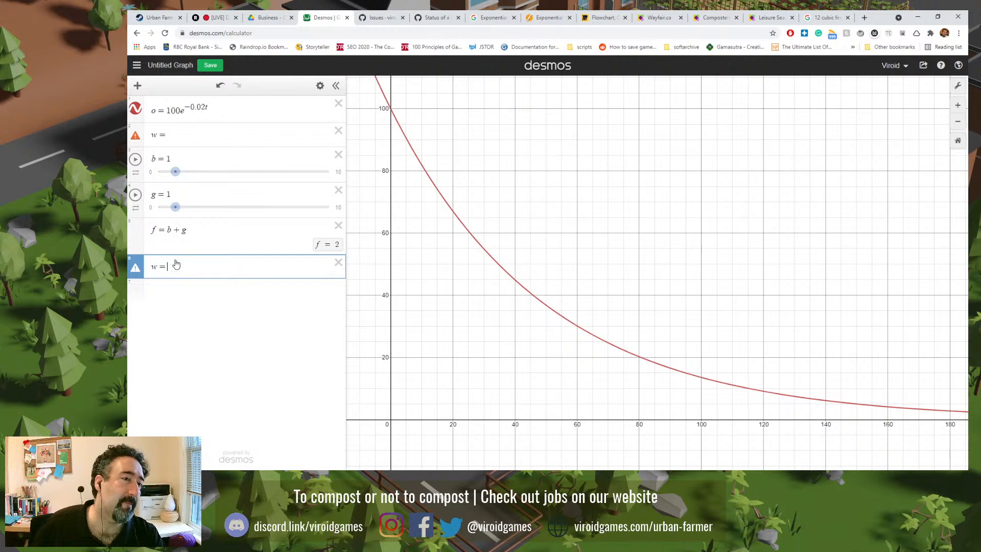
type("f")
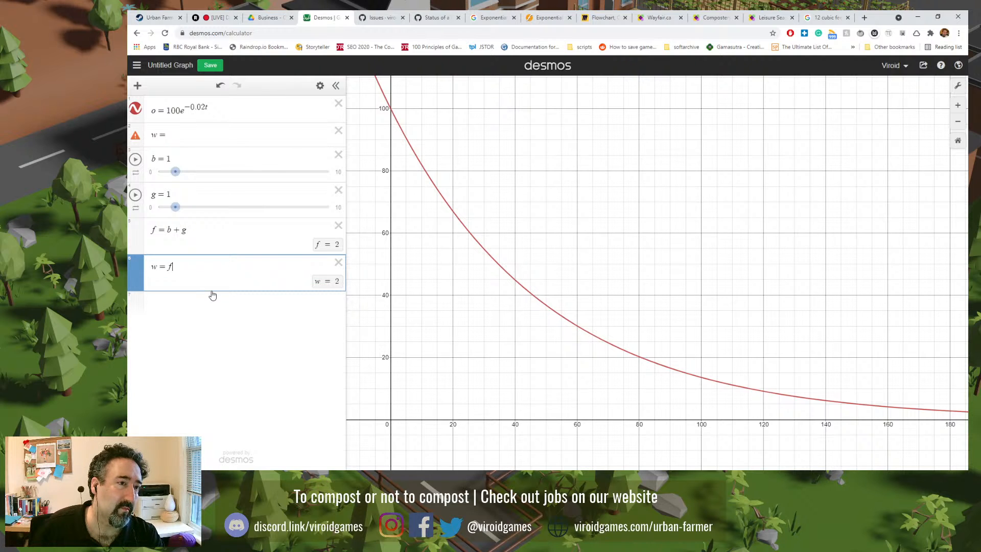
type("e")
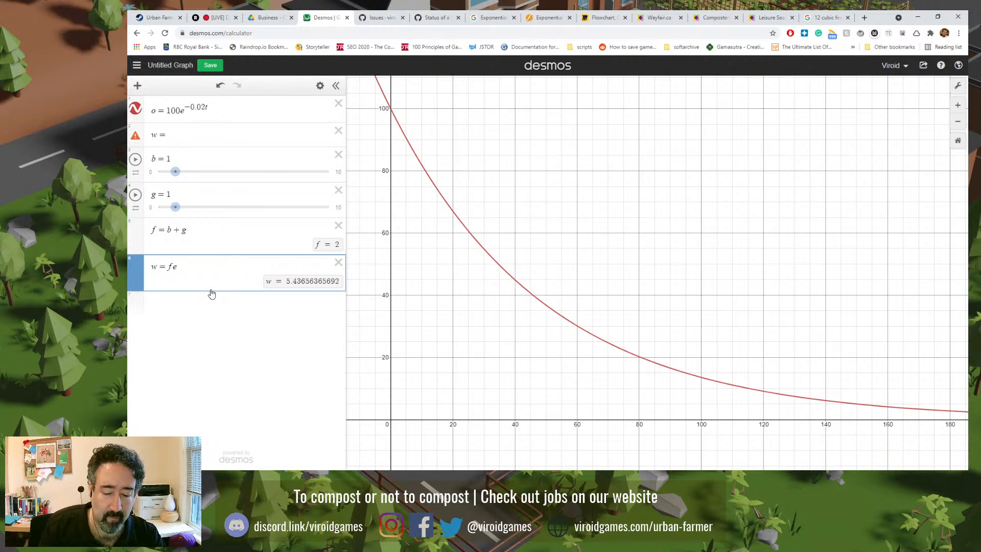
type("^")
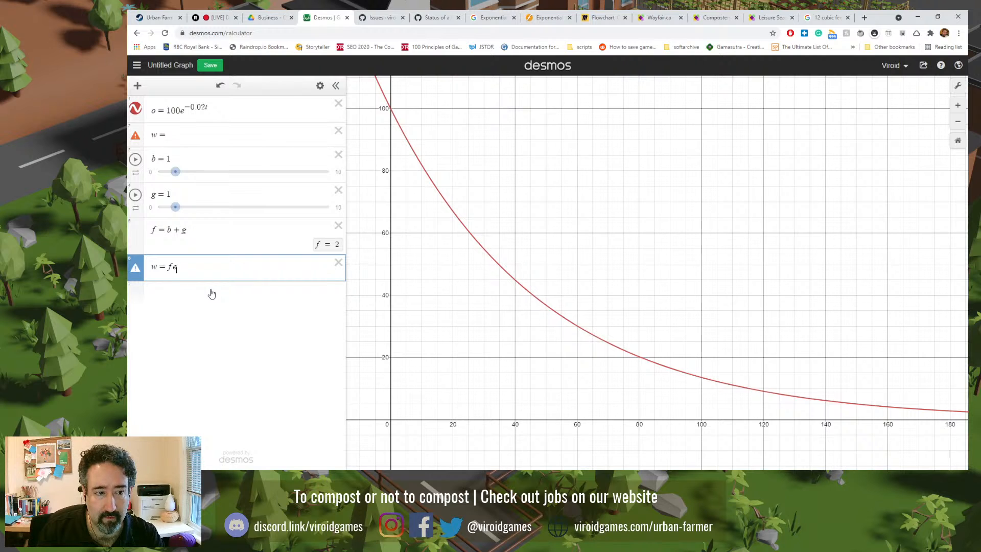
key("ctrl+z")
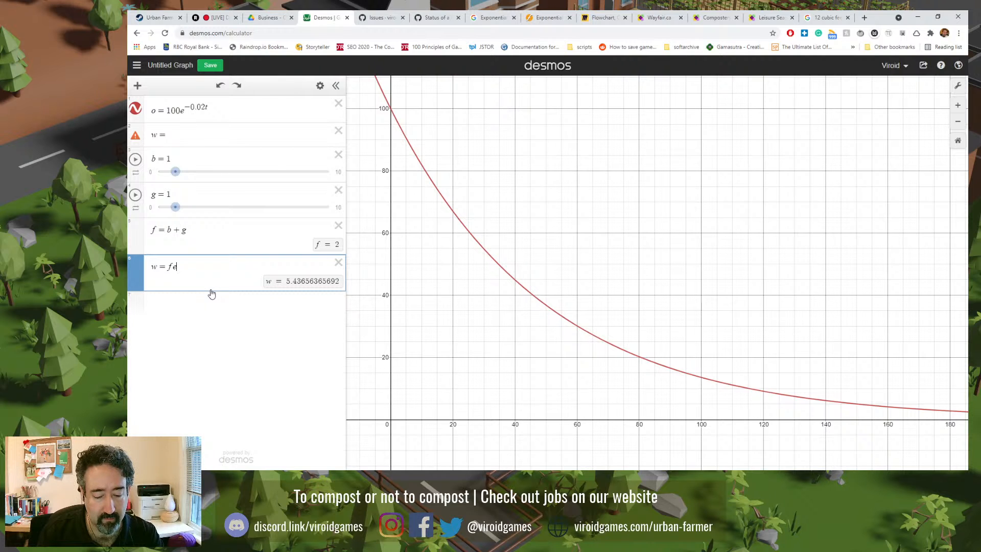
type("^-")
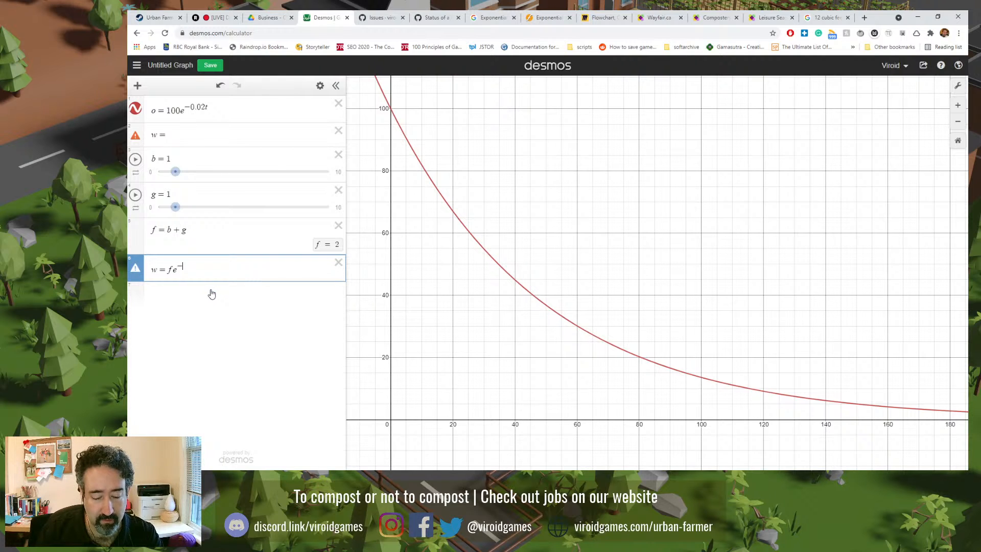
type("0.02")
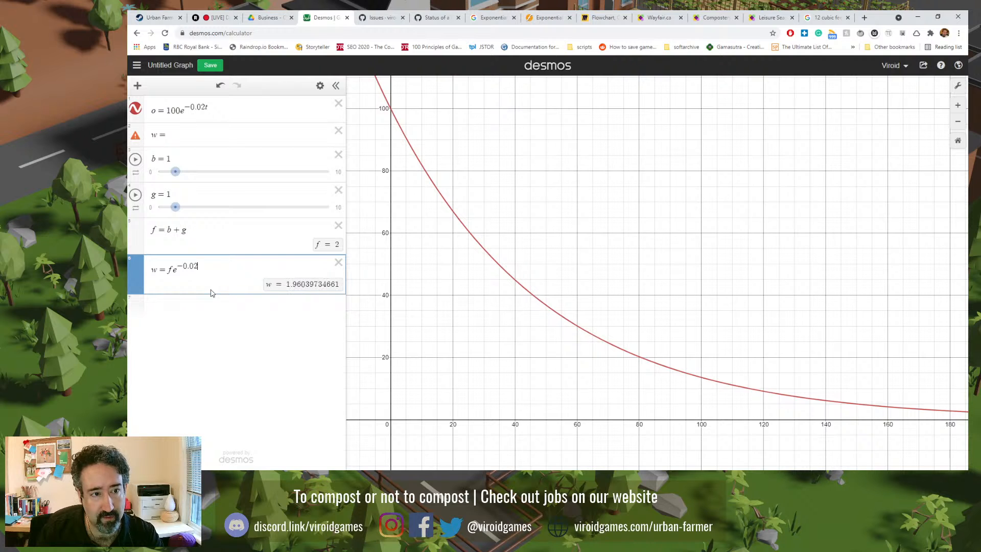
type("t")
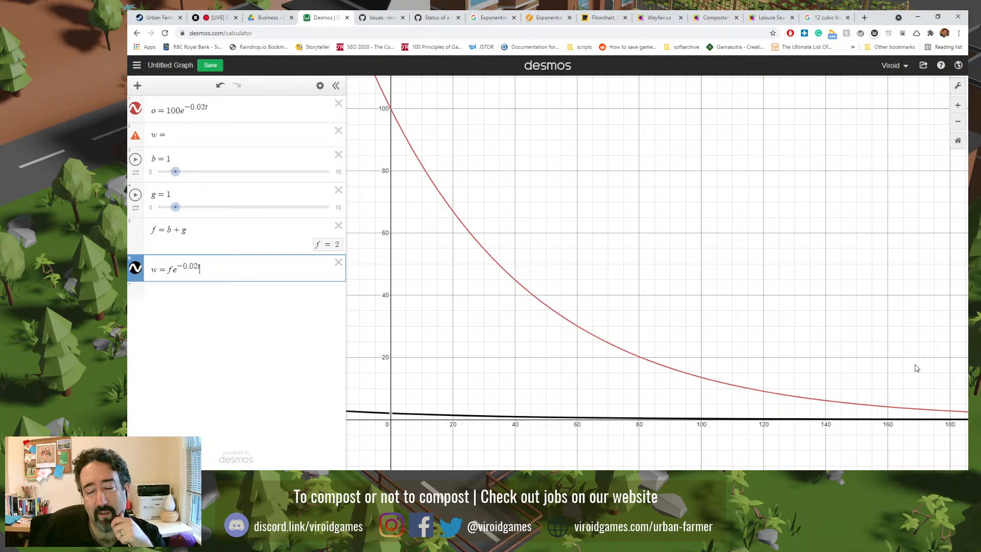
- Delete the unfinished w expression directly below the exponential curve o
left_click_drag(915, 368, 688, 327)
left_click_drag(886, 334, 761, 326)
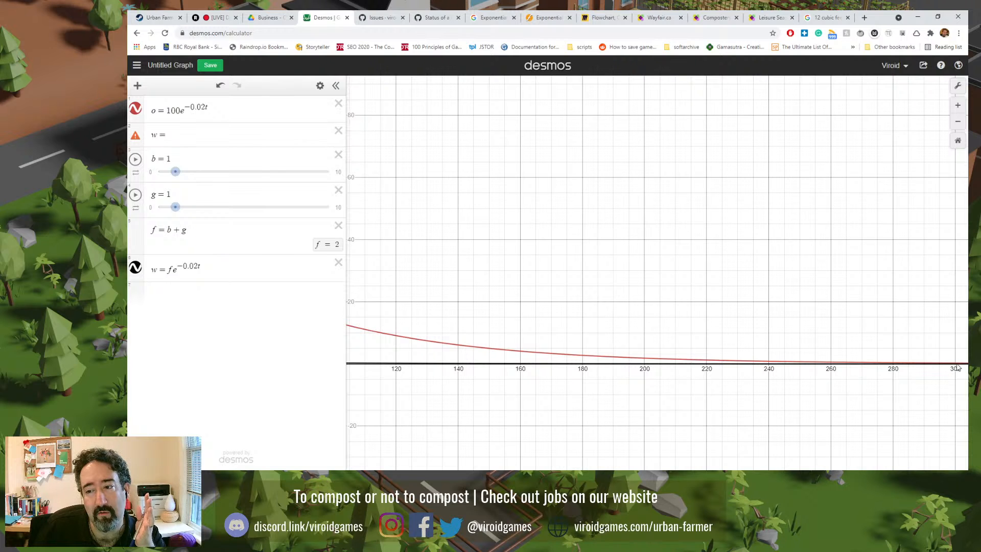
left_click_drag(536, 420, 790, 403)
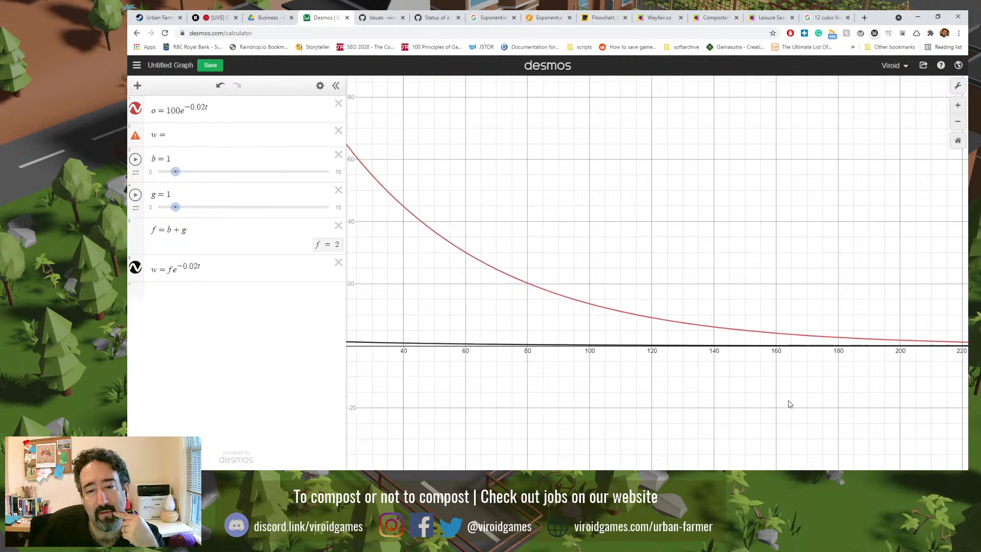
left_click_drag(569, 401, 728, 429)
left_click_drag(633, 335, 620, 352)
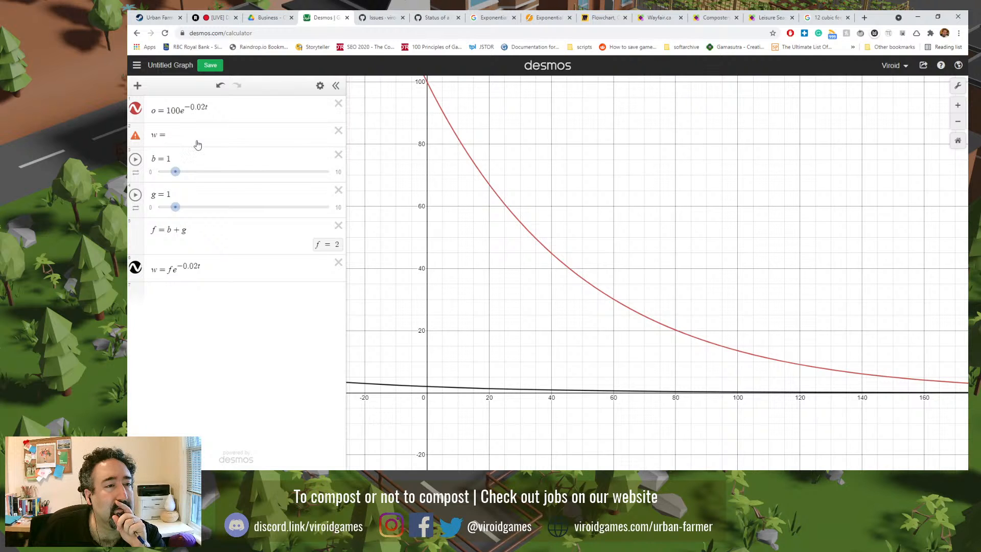
left_click(338, 130)
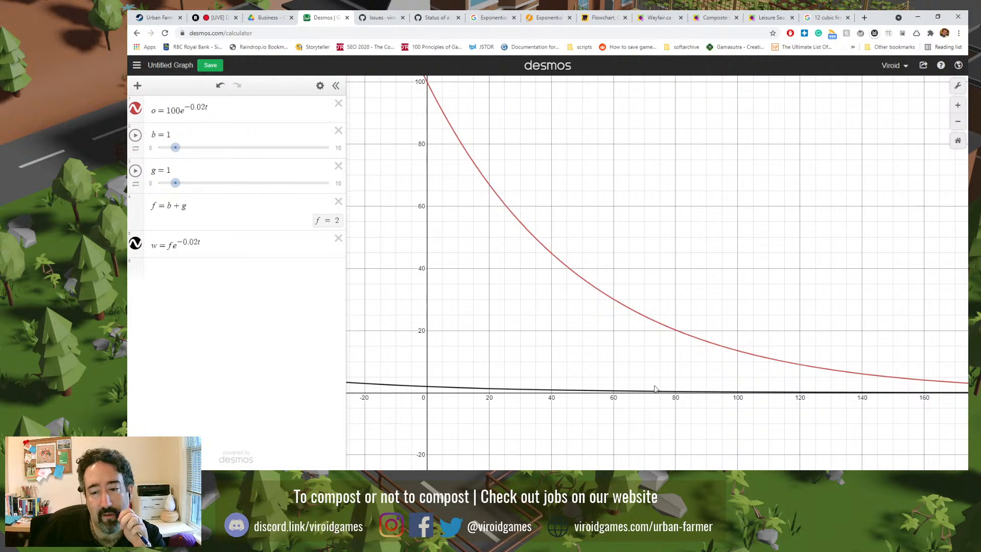
- Switch to the Urban Farmer debug window to view the composter's details, and bring up the Notepad compost notes
key("alt+Tab")
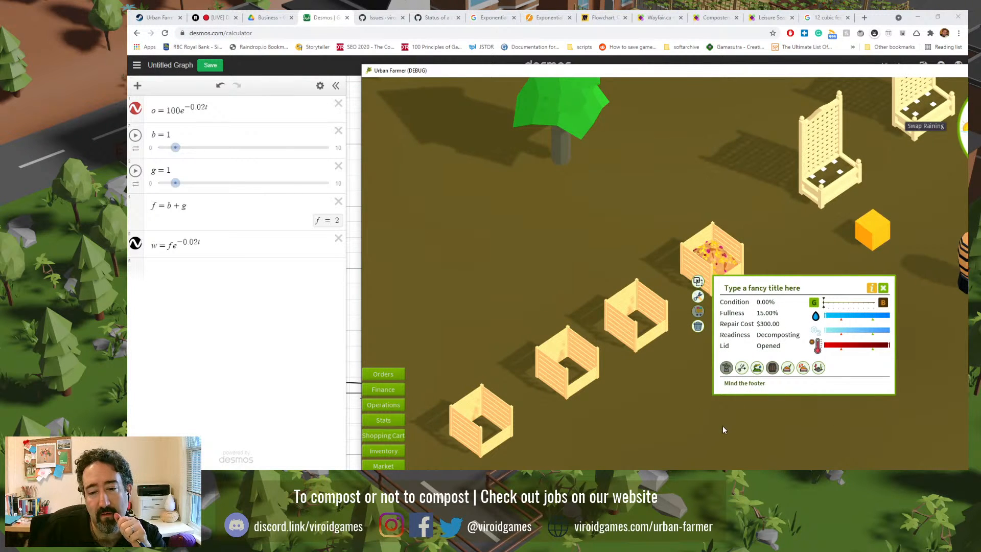
key("alt+Tab")
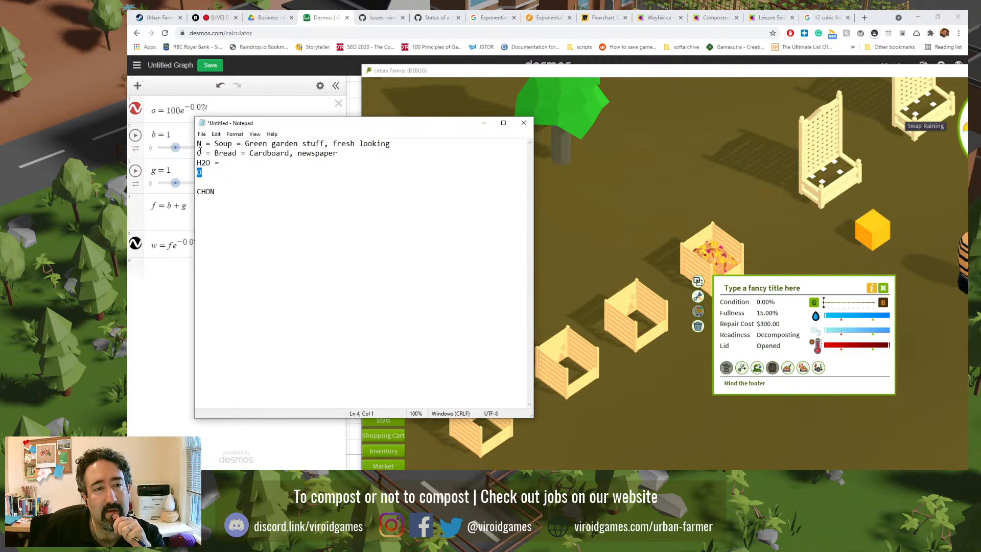
- Review the H2O entry in the compost notes, the wooden bin's capacity specification and the cubic-feet-to-litre conversion
left_click_drag(211, 162, 197, 162)
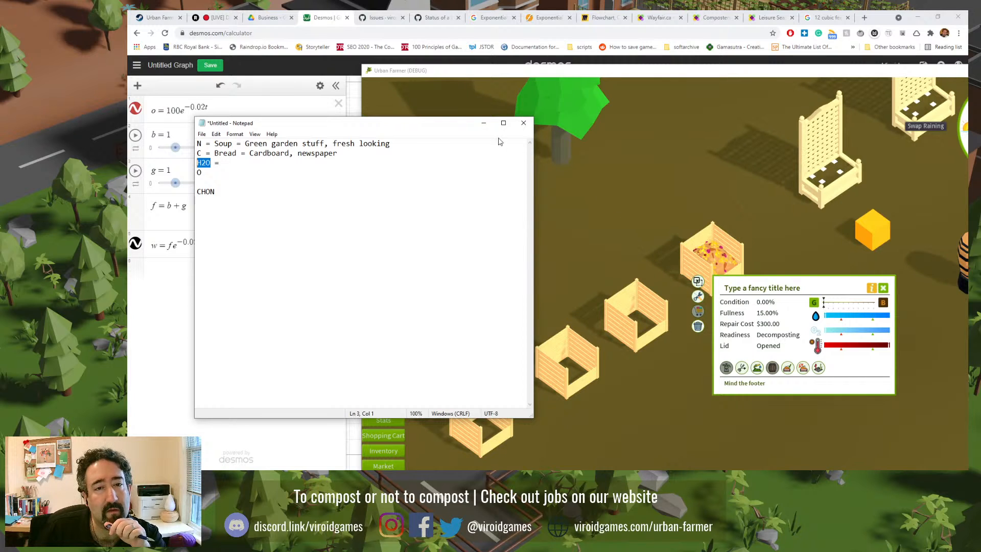
left_click(483, 123)
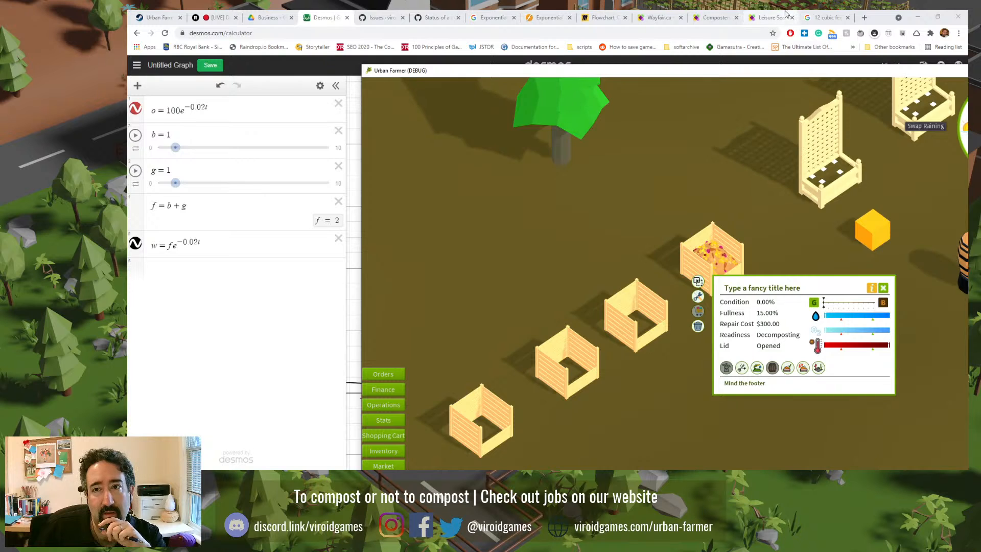
left_click(769, 17)
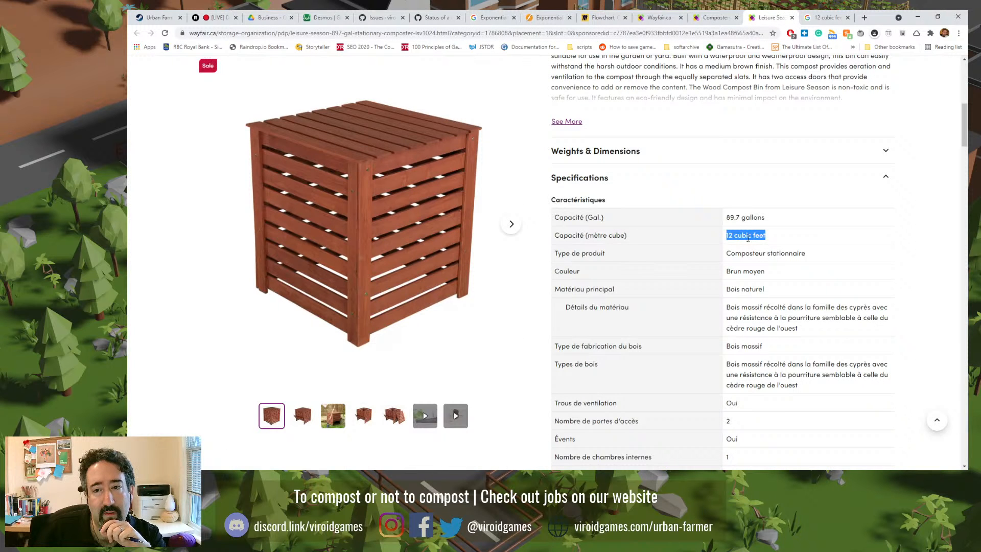
left_click(823, 17)
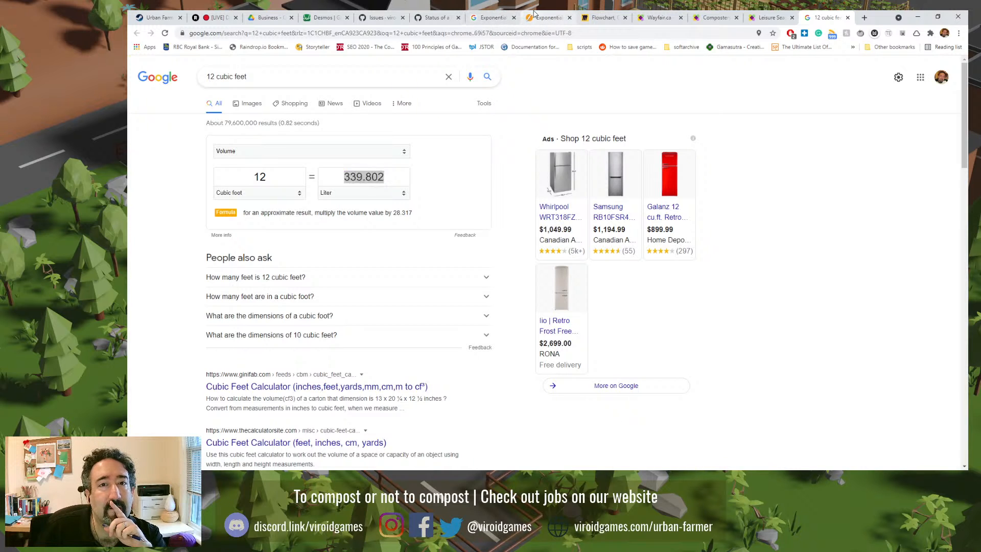
- Return to the Desmos graph and examine the w equation's variable, f coefficient and 0.02 decay rate
left_click(547, 17)
left_click(324, 18)
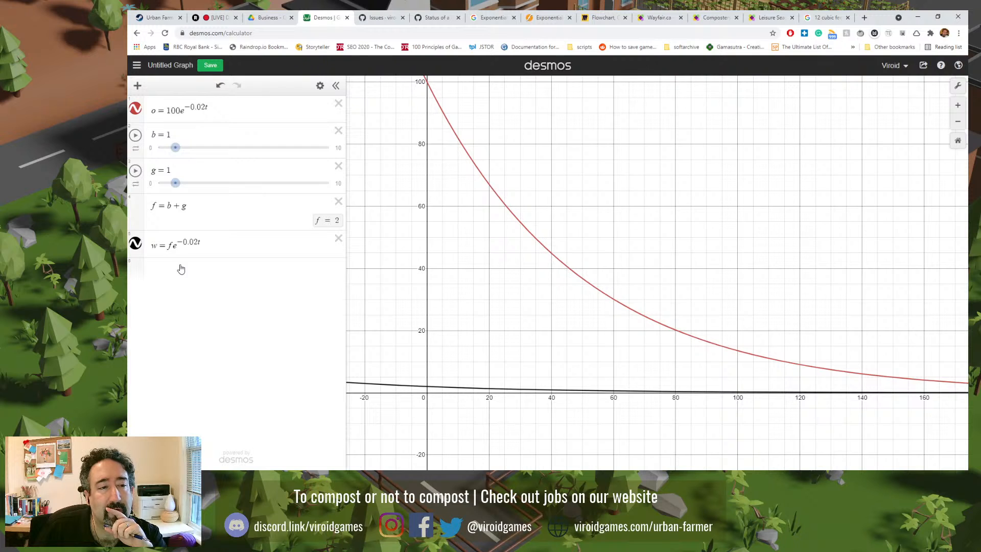
left_click(155, 246)
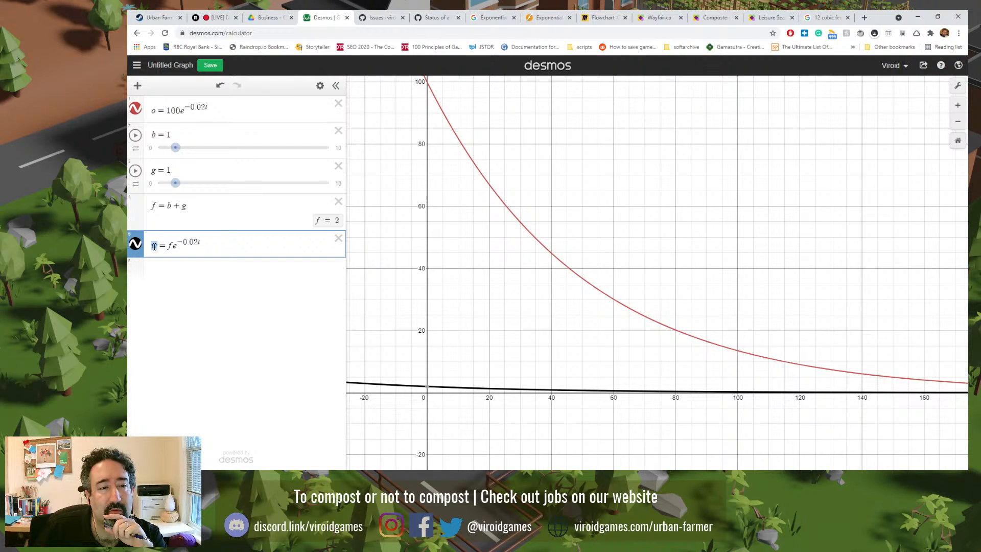
double_click(171, 247)
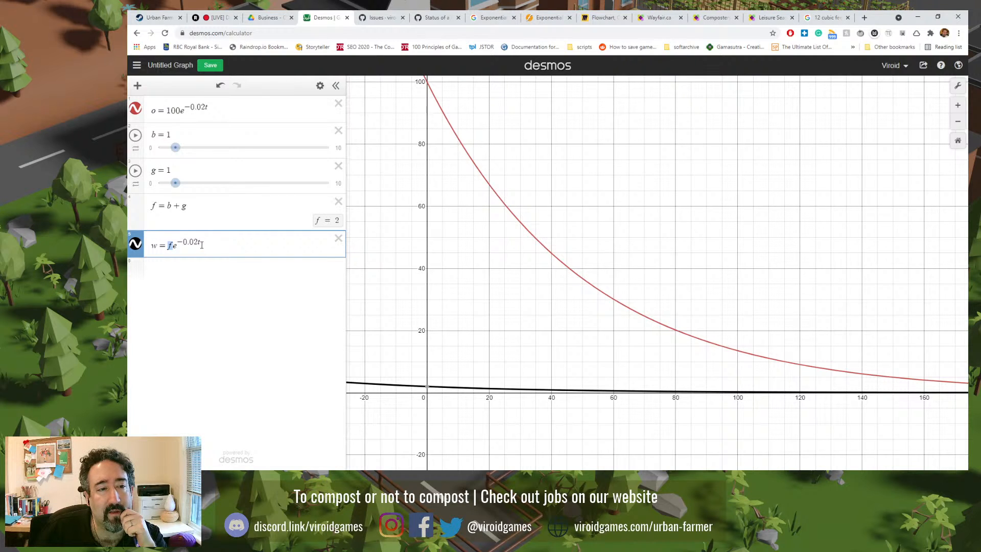
left_click_drag(197, 242, 184, 240)
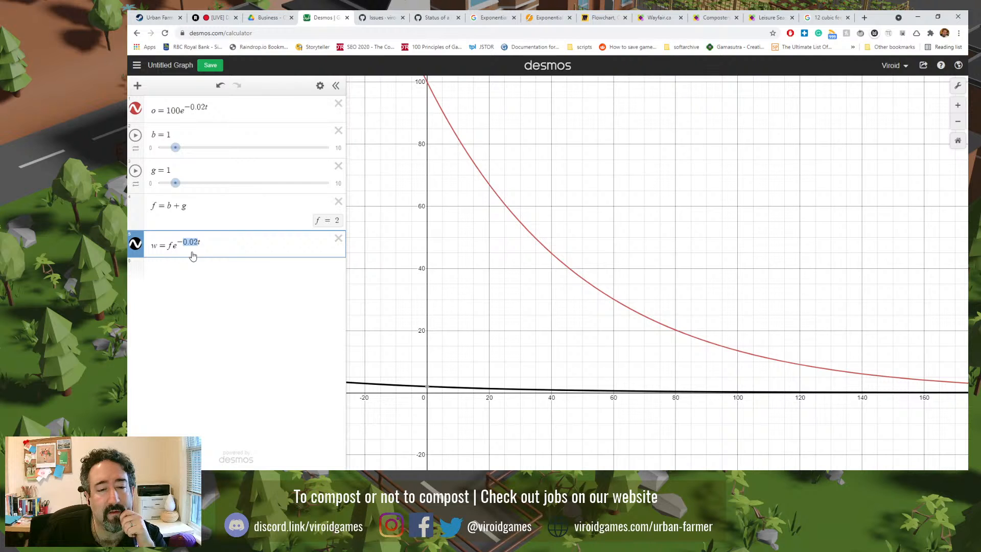
mouse_move(428, 391)
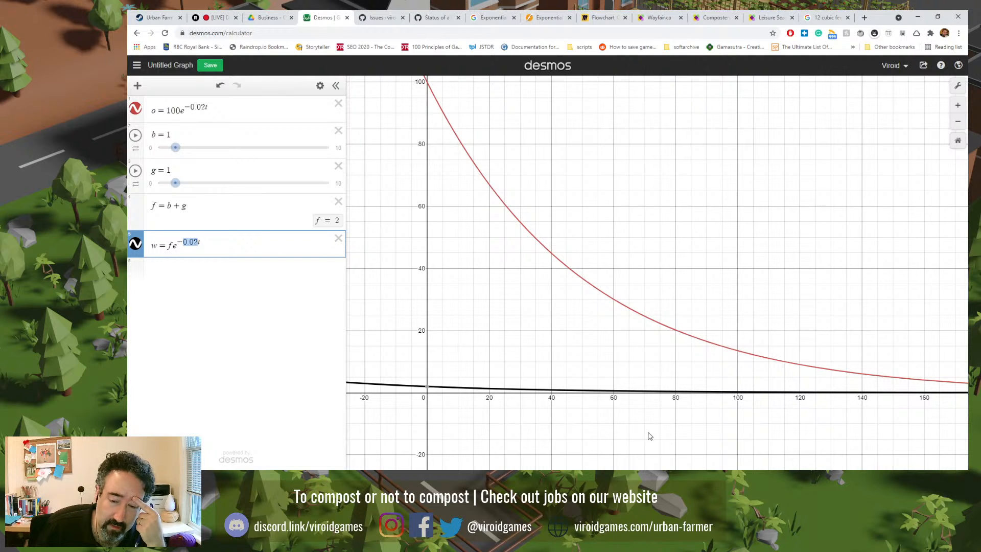
- Open figma.com in a new browser tab and show the Context Menus page of the VG2003 - Urban Farmer file
key("alt+Tab")
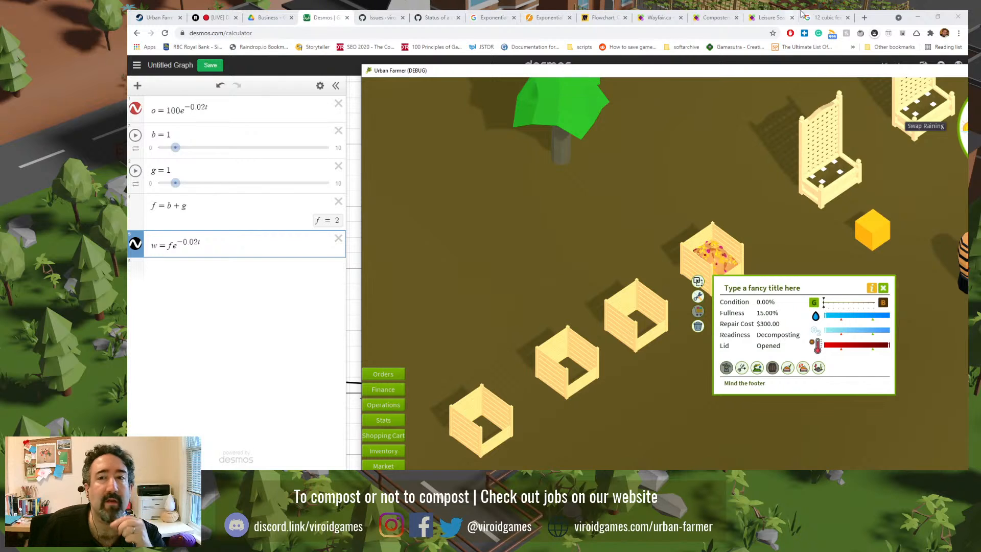
left_click(864, 18)
type("figma.com")
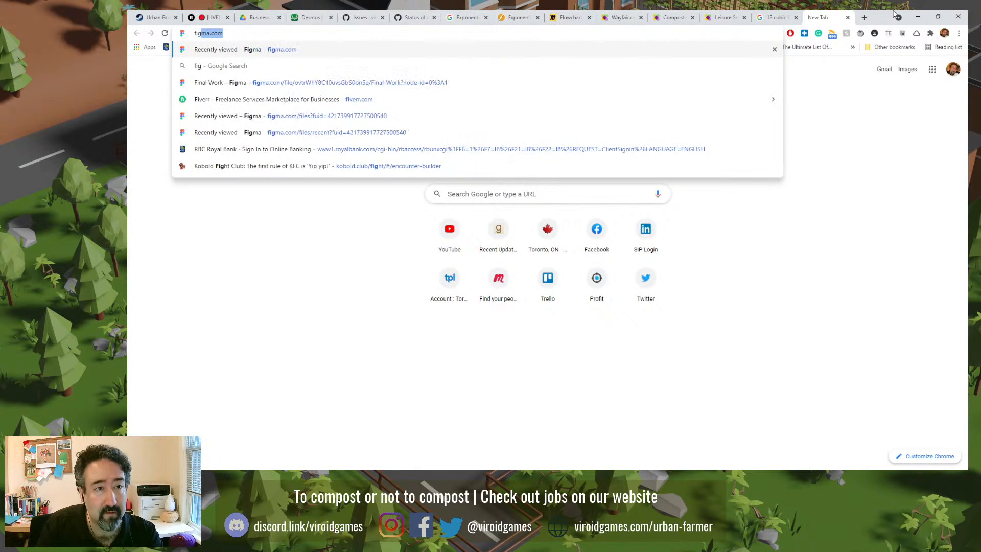
key("Return")
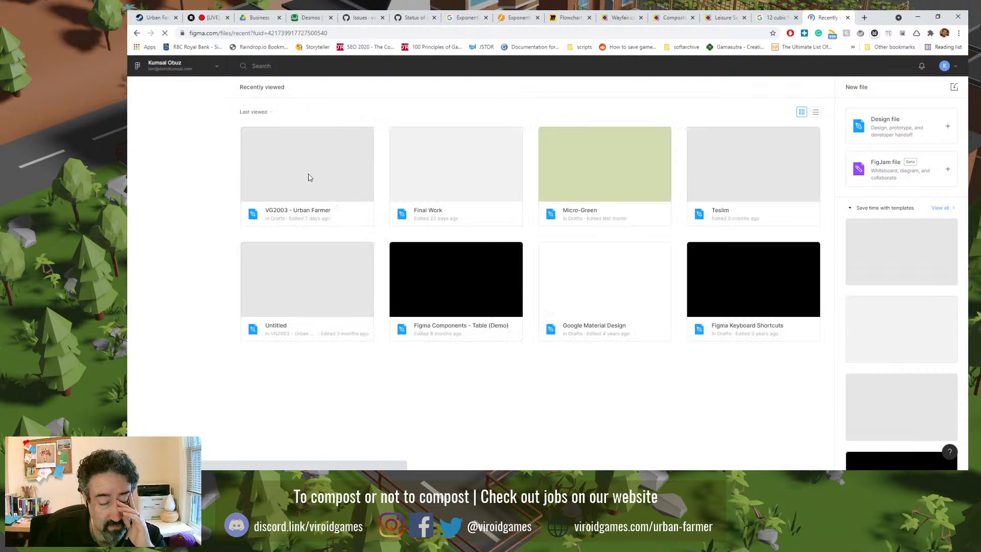
double_click(297, 169)
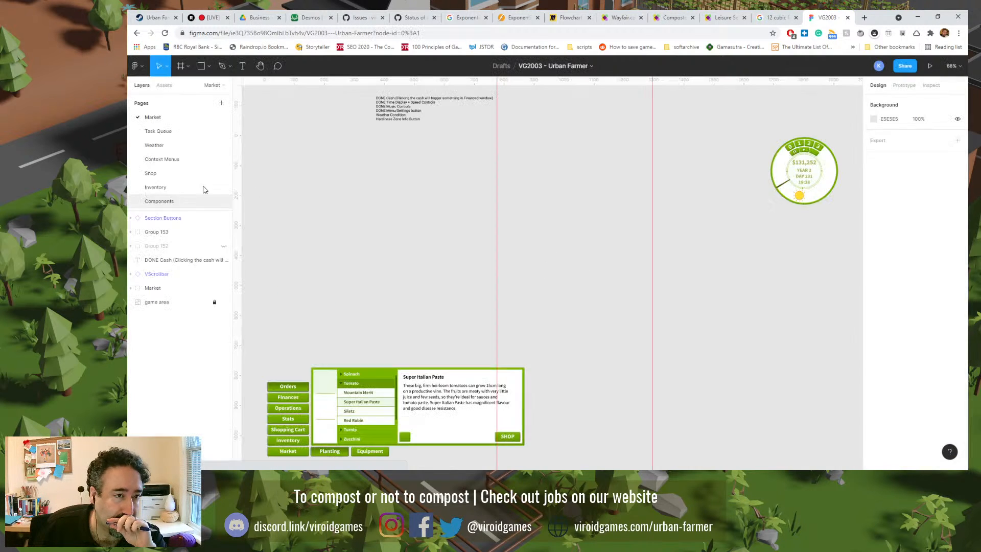
left_click(176, 159)
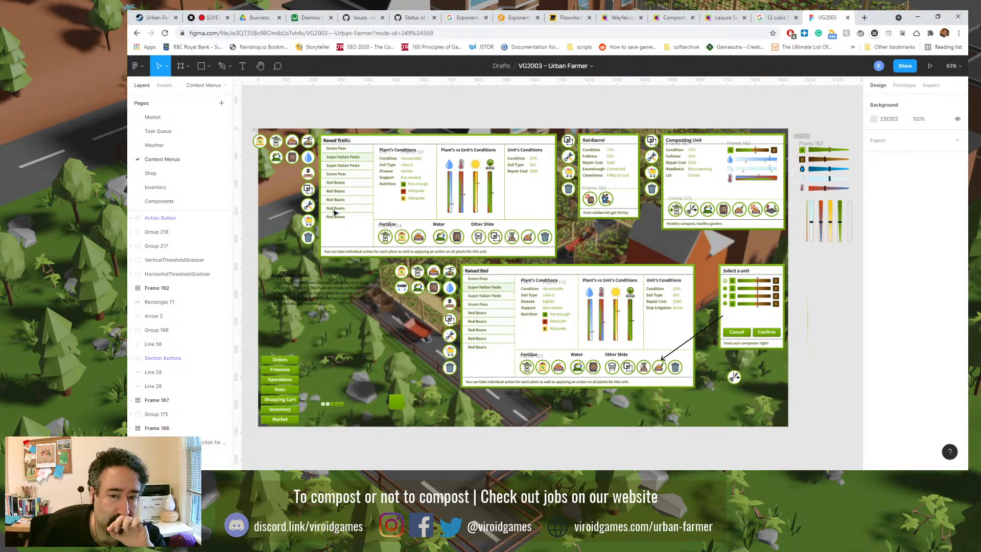
- Examine the Composting Unit panel and the Select a unit dialog in the design at 100% zoom
scroll(647, 262, "right", 5)
scroll(646, 262, "up", 2)
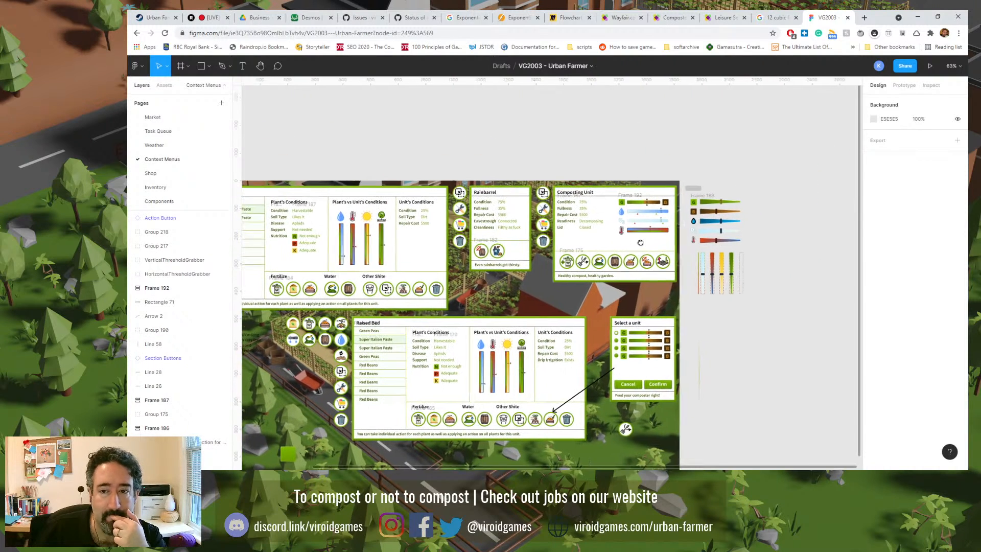
key("shift+0")
scroll(593, 265, "right", 3)
scroll(593, 266, "up", 1)
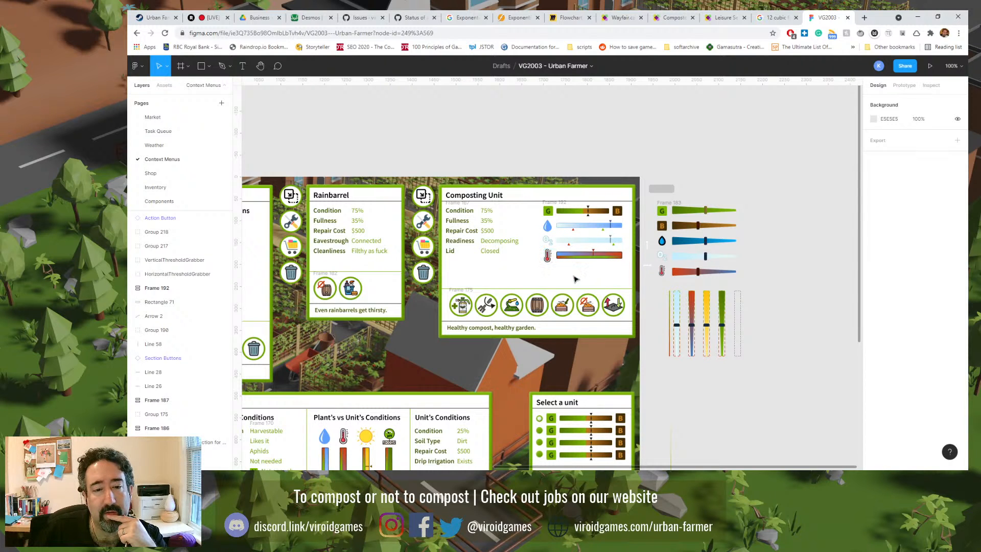
scroll(574, 280, "down", 3)
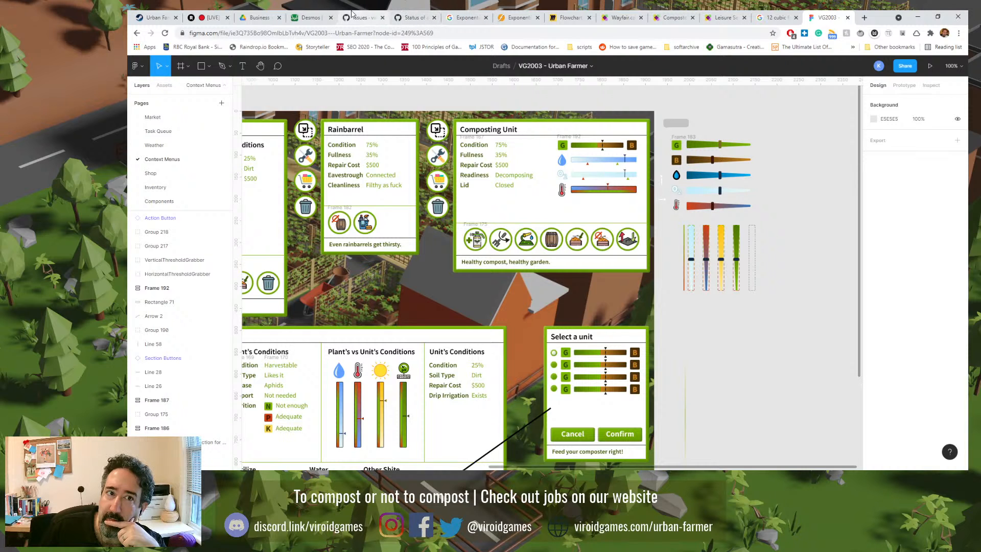
- Back in the Desmos graph, raise g to 3.05 and set its slider's upper limit to 100
left_click(322, 17)
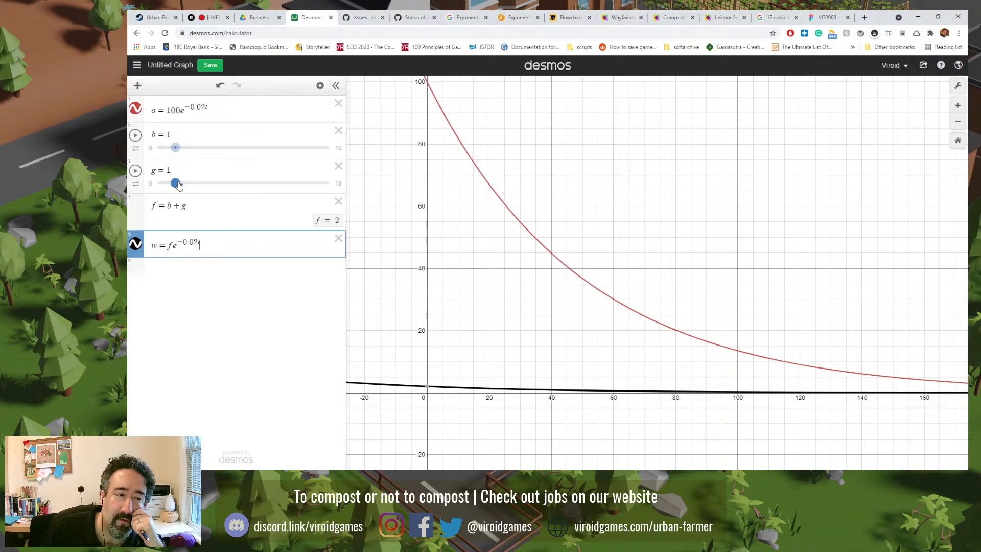
left_click_drag(178, 185, 210, 184)
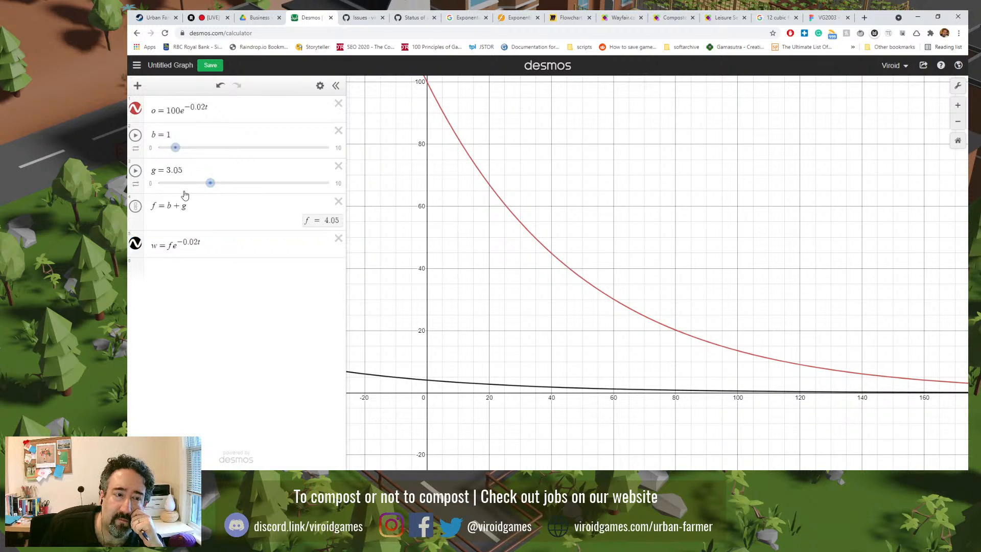
left_click(151, 184)
left_click(200, 185)
key("BackSpace")
key("BackSpace")
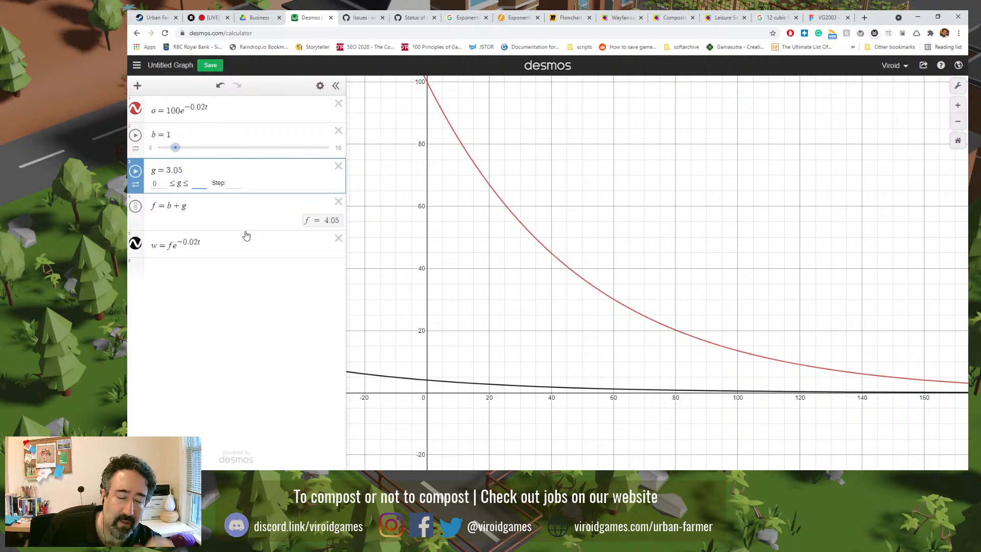
type("100")
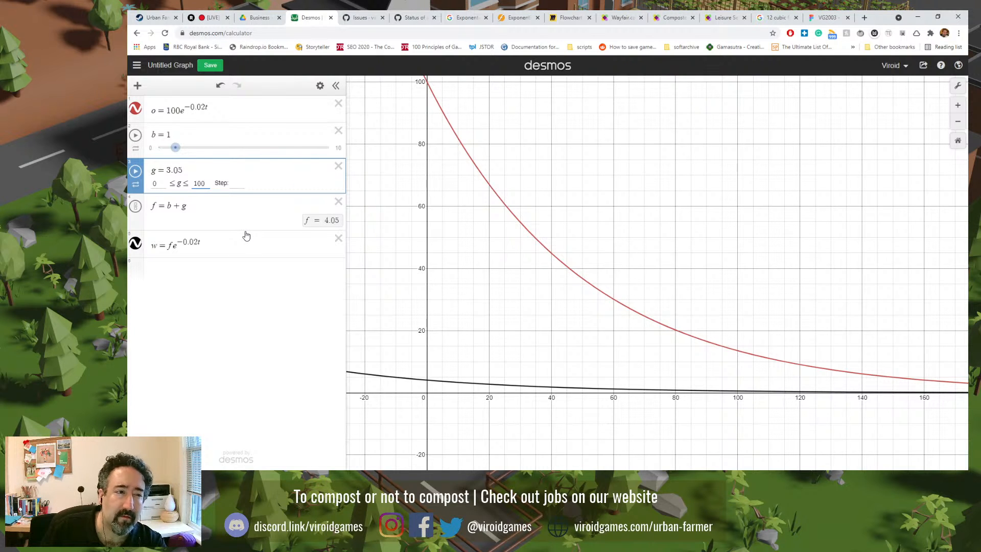
- Set the upper limit of the b slider to 100
left_click(151, 148)
left_click(199, 148)
key("BackSpace")
key("BackSpace")
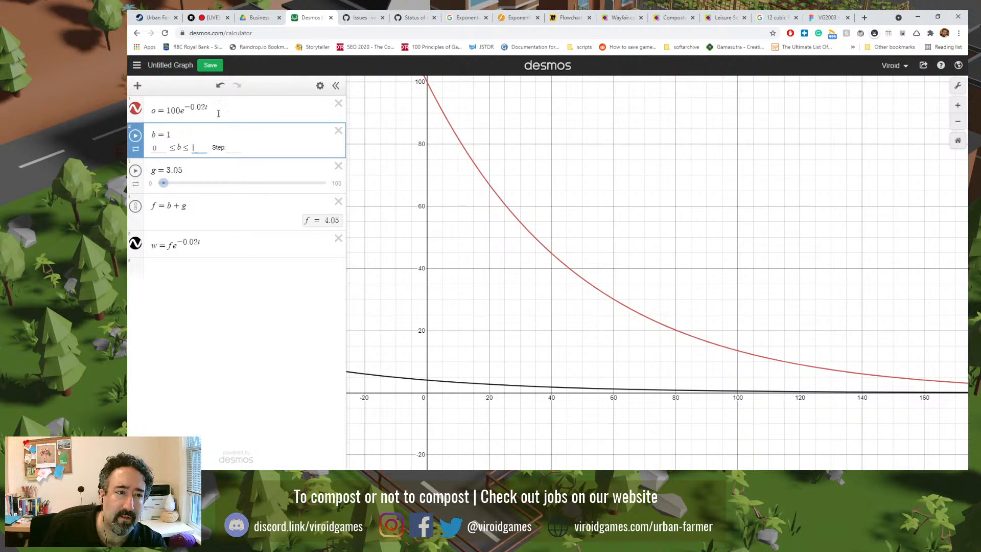
type("100")
key("Return")
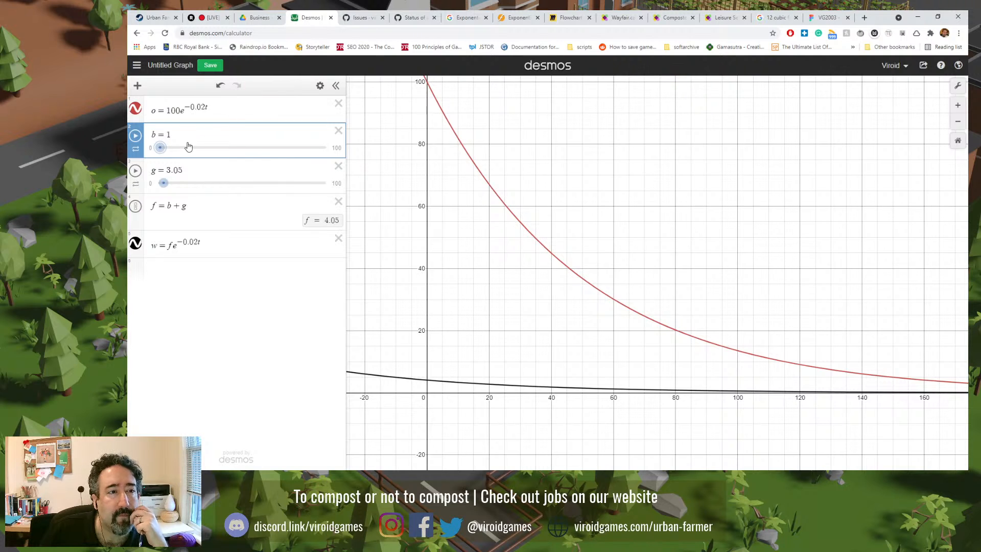
- Raise b to 79 and g to about 80, and set the step size of both sliders to 1
left_click_drag(160, 147, 291, 147)
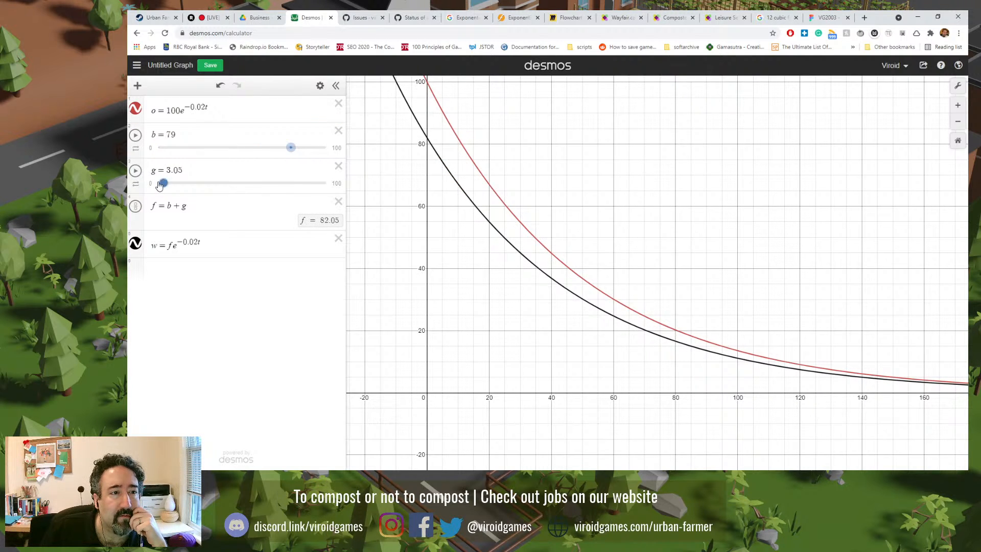
left_click_drag(164, 183, 290, 187)
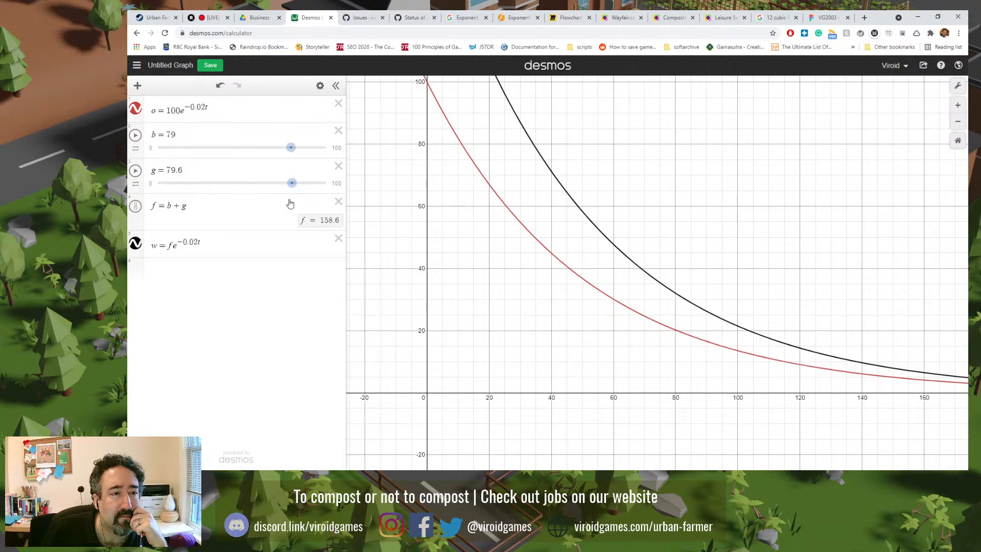
left_click(151, 171)
left_click(238, 185)
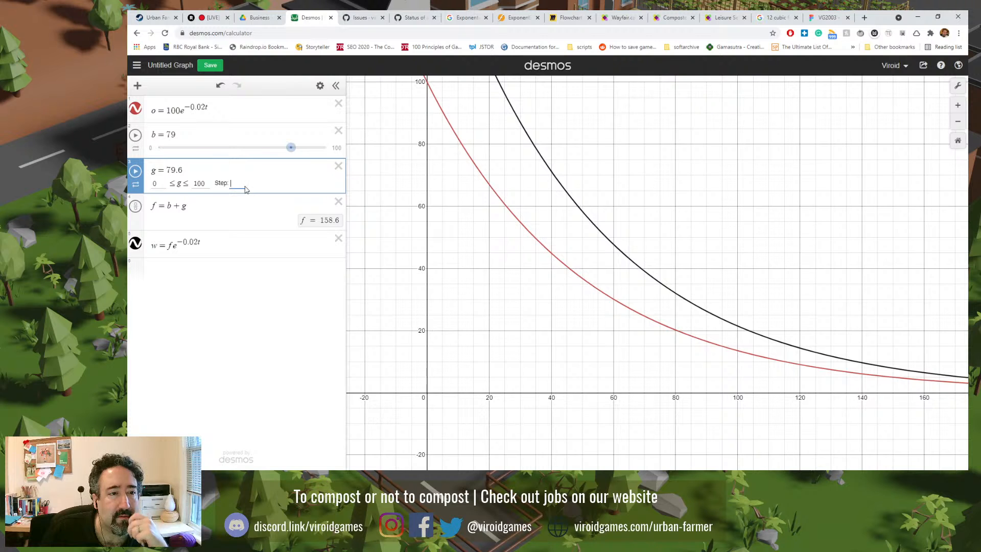
type("1")
left_click(156, 136)
left_click(235, 148)
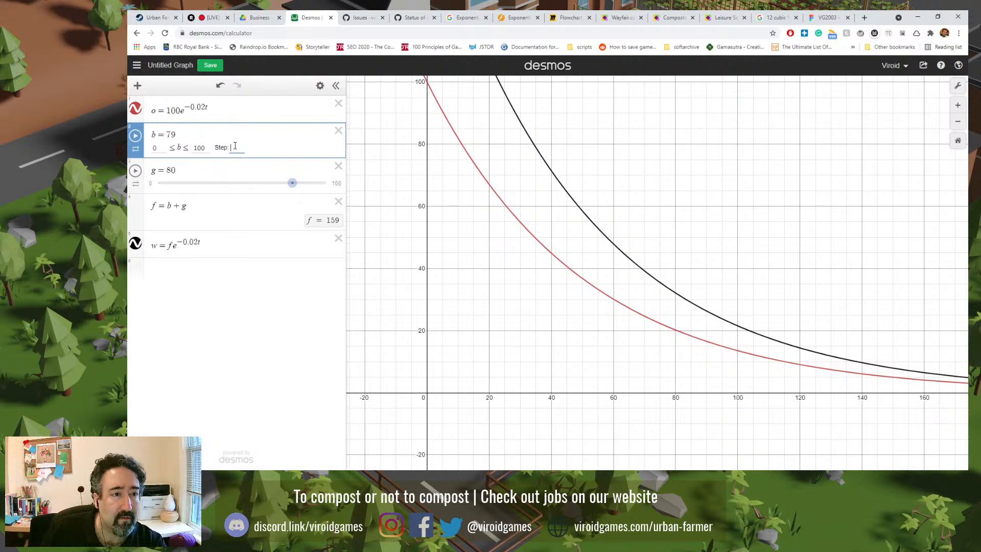
type("1")
key("Return")
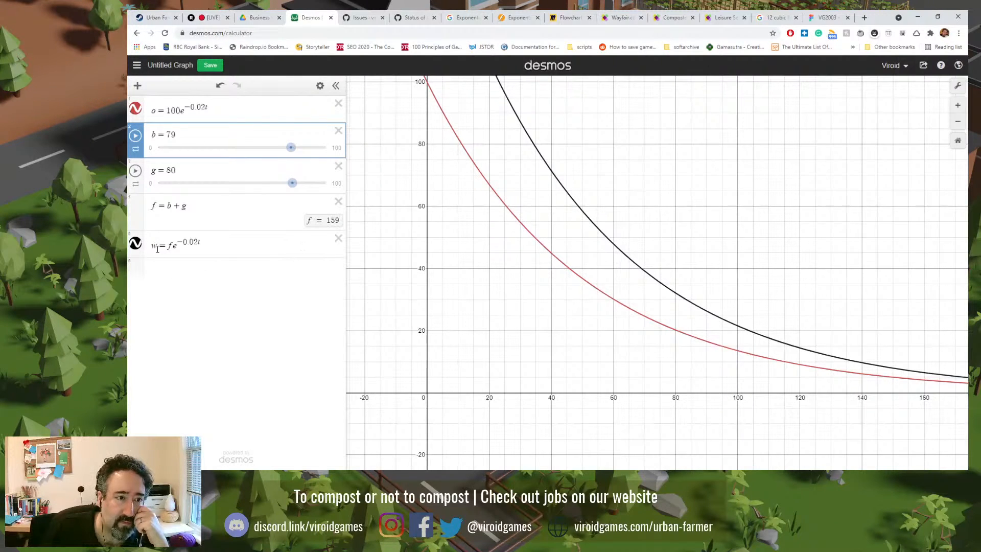
- Examine both decay curves over a wider range and place the Notepad compost notes clear of the equation list
scroll(576, 153, "down", 2)
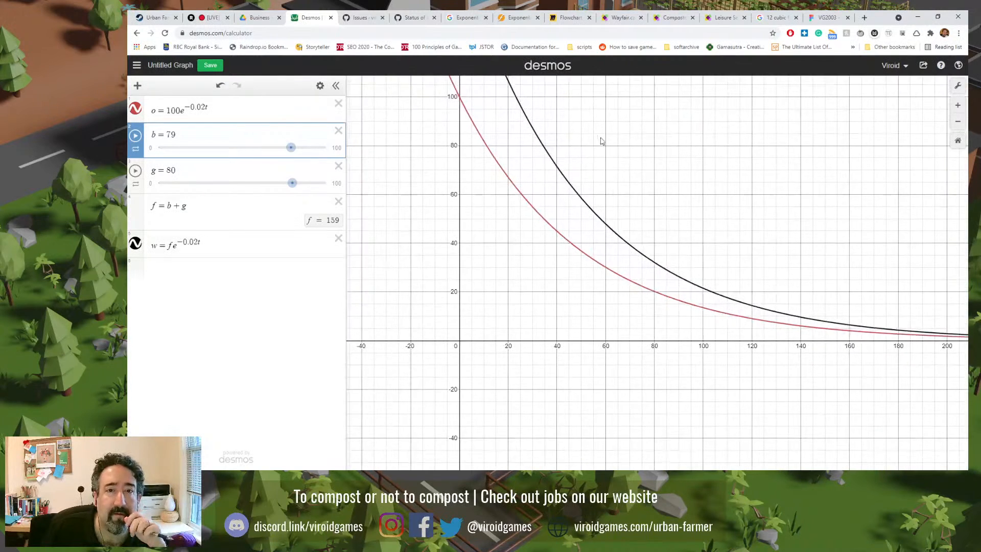
left_click_drag(569, 197, 541, 260)
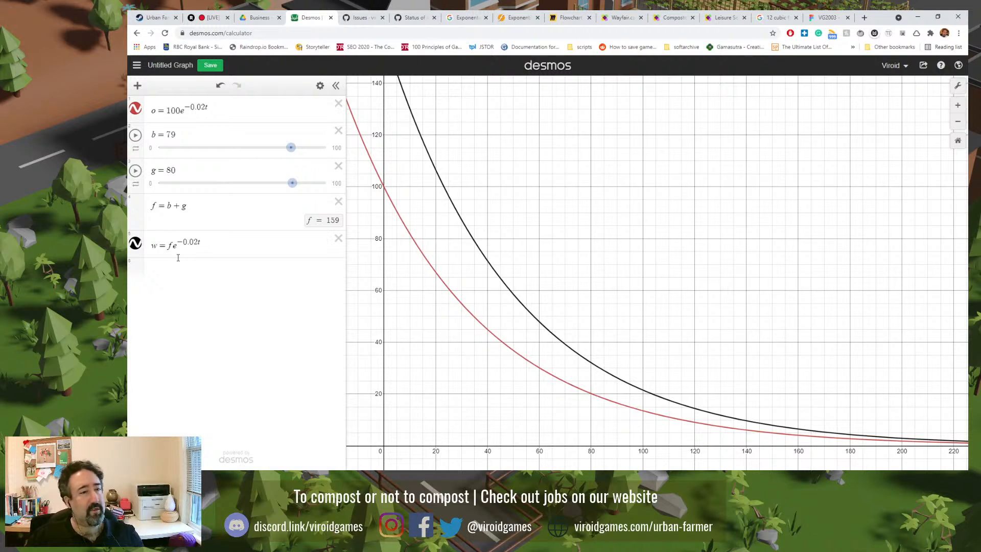
key("alt+Tab")
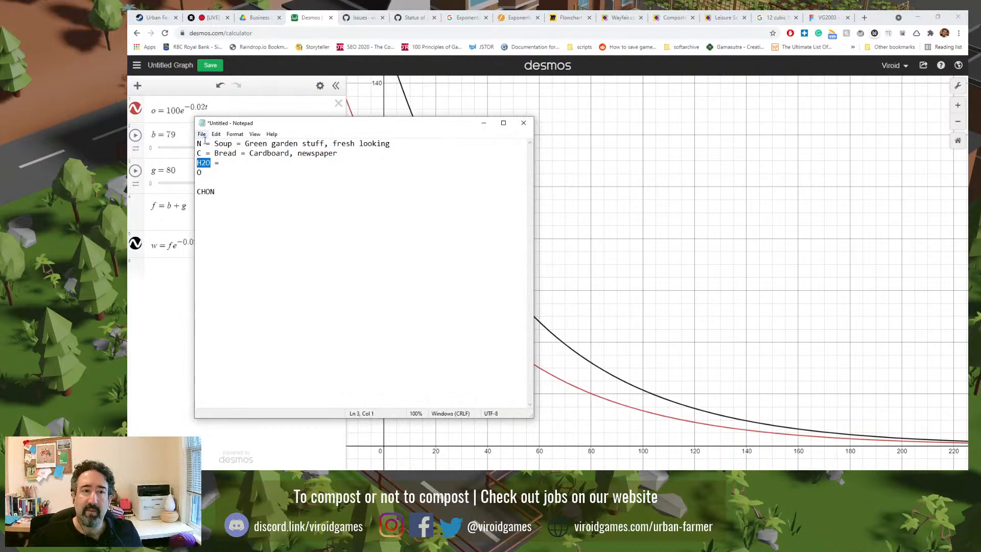
left_click_drag(284, 123, 504, 135)
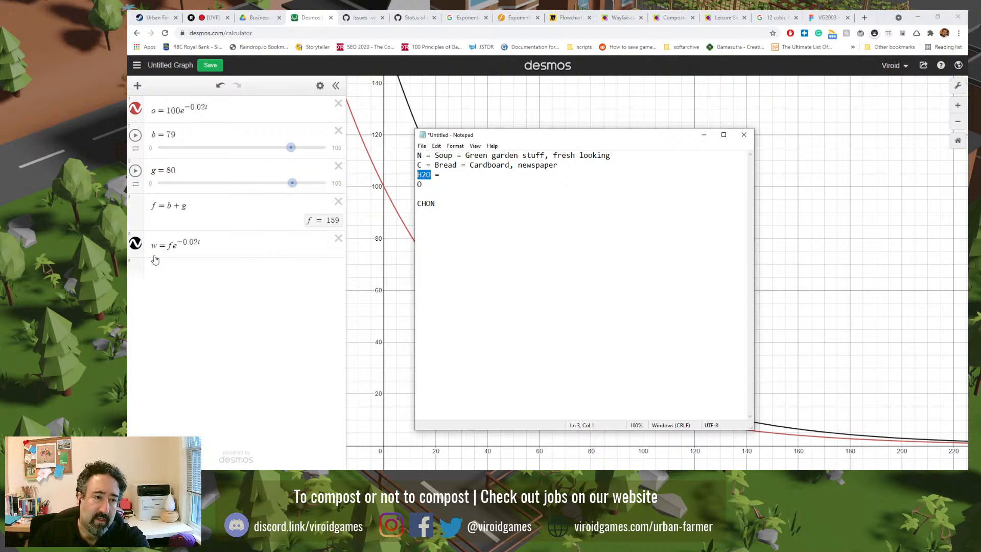
- Replace f with (b − g) as the coefficient of e^(−0.02t) in the w equation
left_click(172, 248)
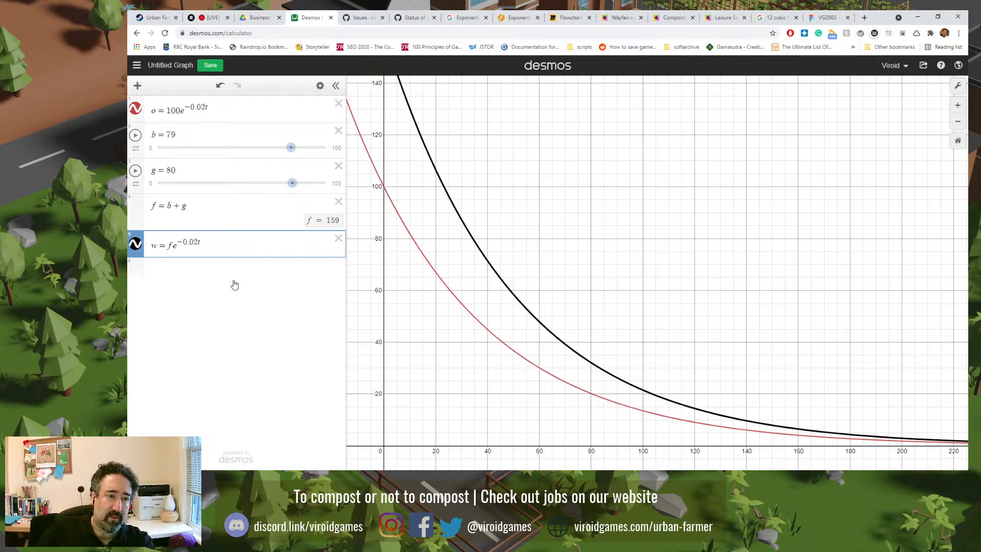
key("BackSpace")
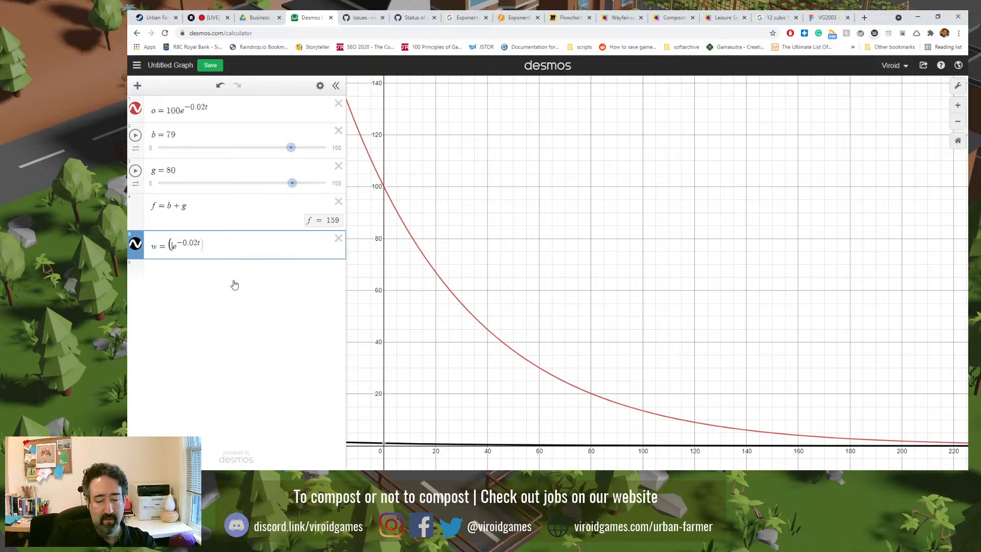
type("(b")
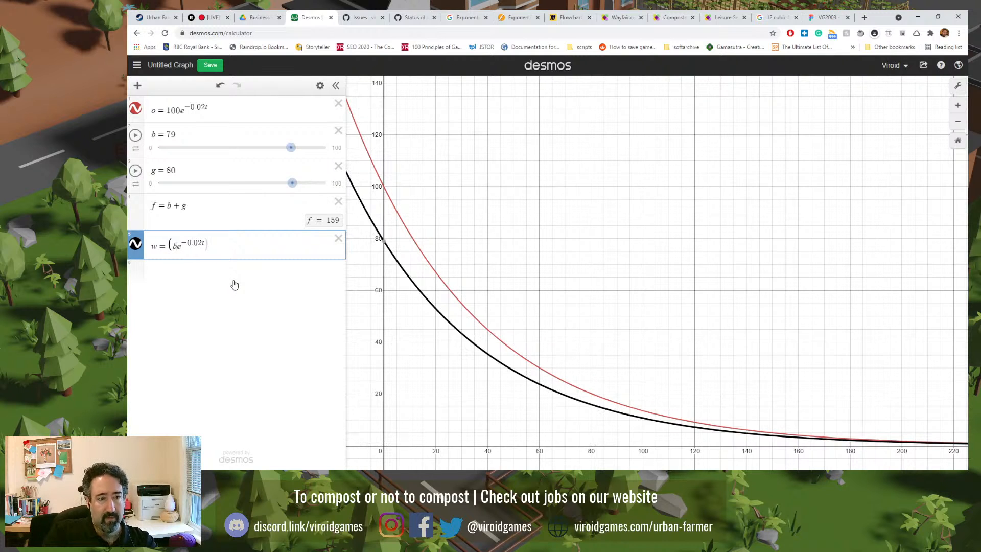
key("ctrl+z")
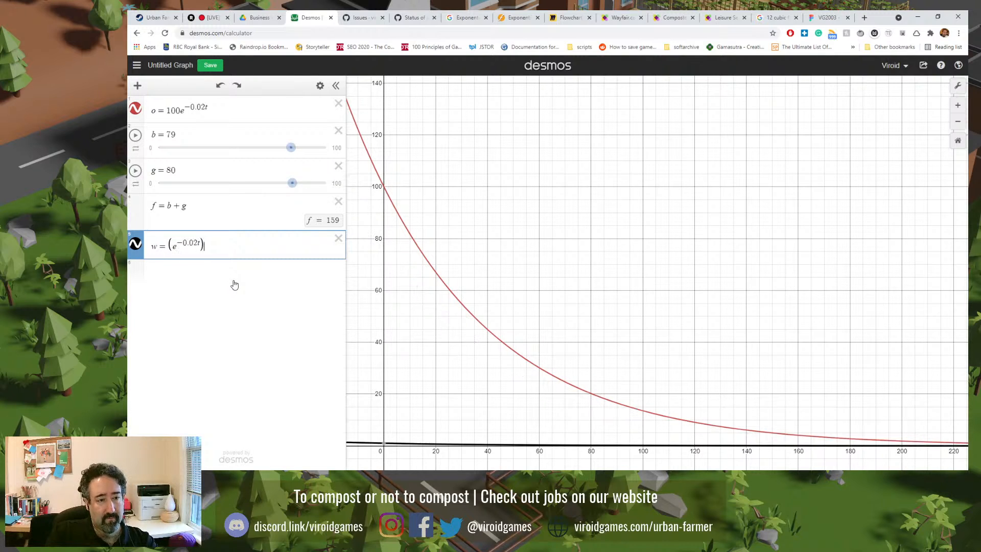
key("ctrl+z")
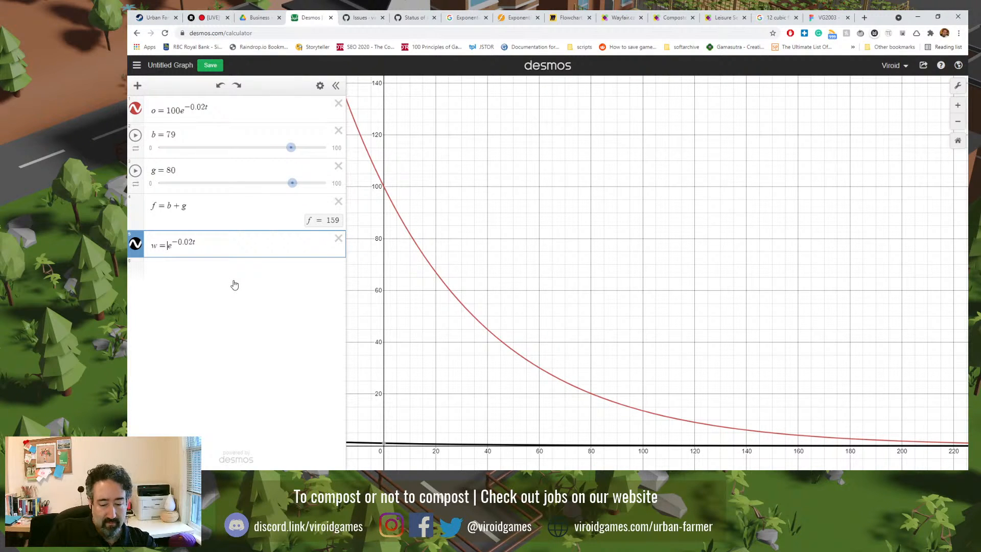
type("(")
key("BackSpace")
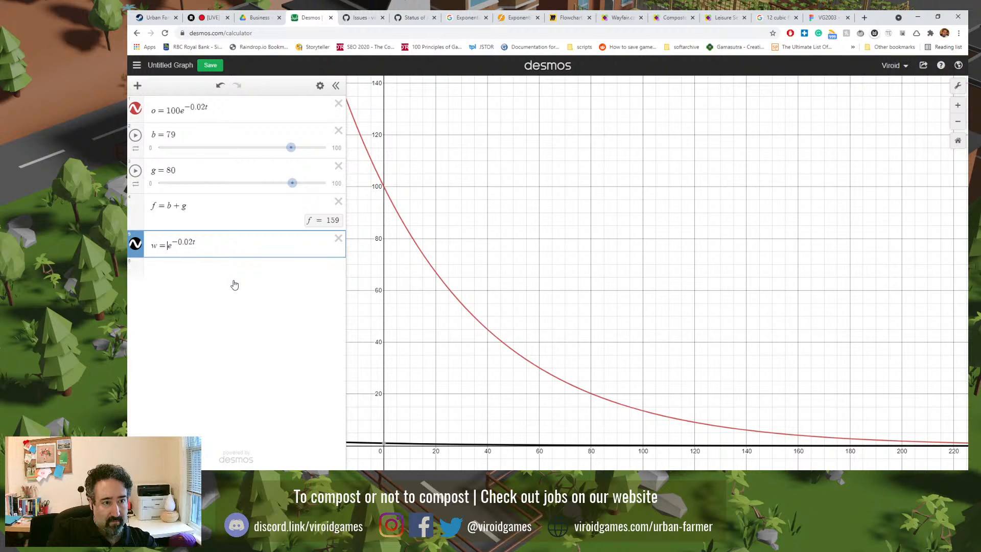
type(")")
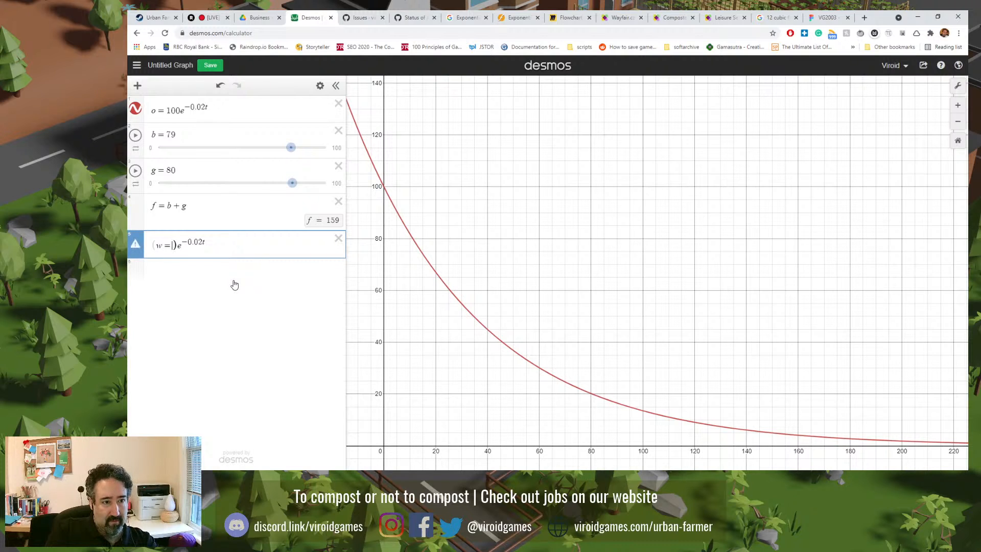
type("( ")
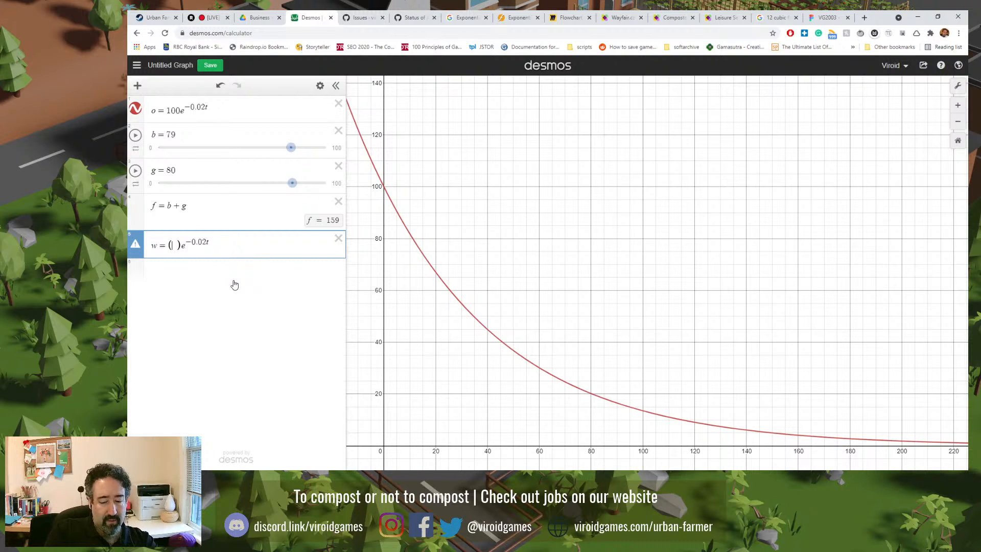
type("b-g")
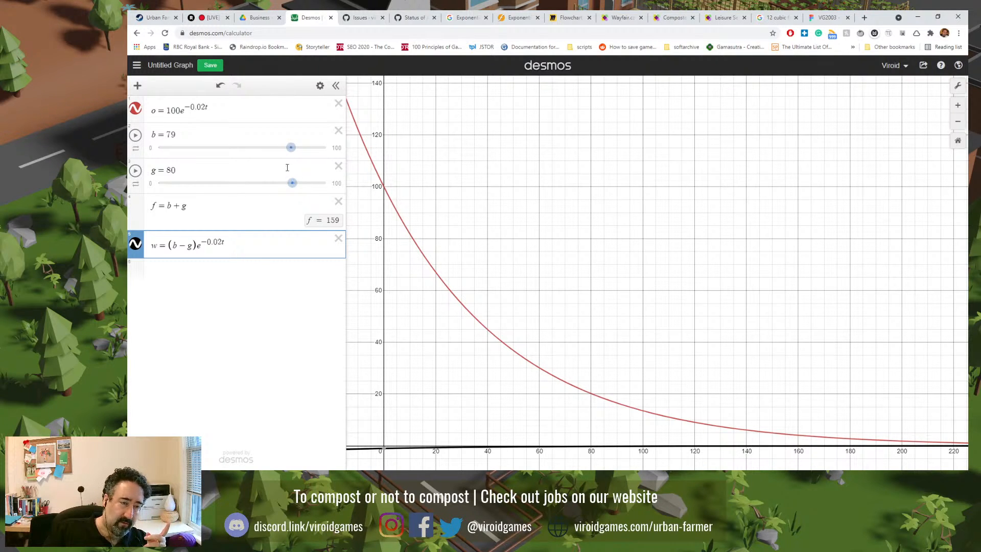
- Test the w curve with b lowered to 40, and again with b at 80 and g at 40
left_click_drag(290, 147, 223, 149)
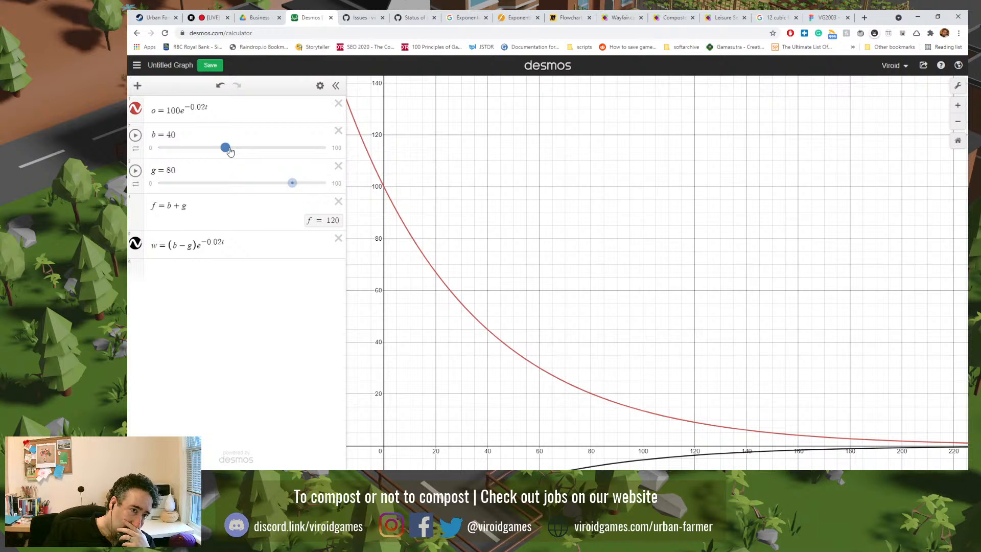
left_click_drag(230, 149, 293, 153)
left_click_drag(293, 186, 226, 186)
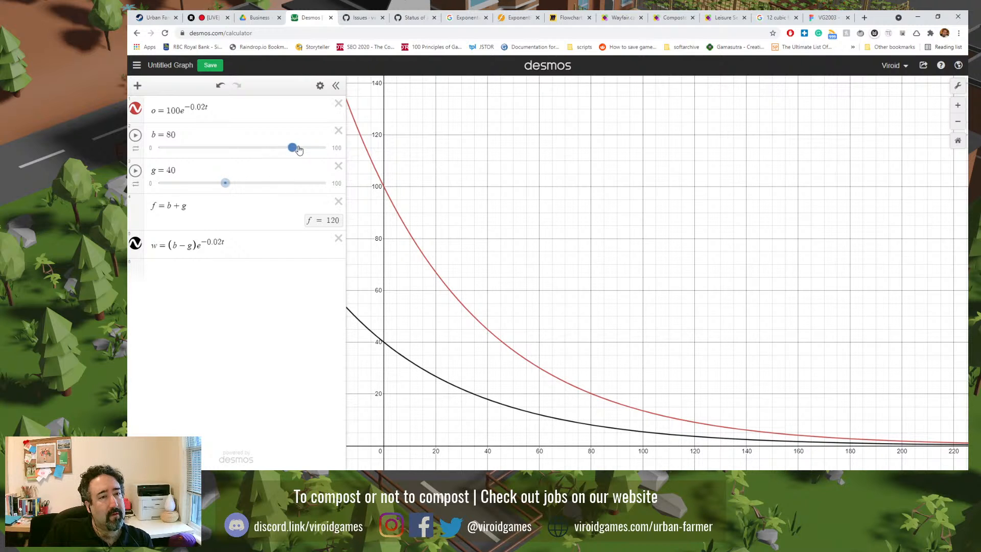
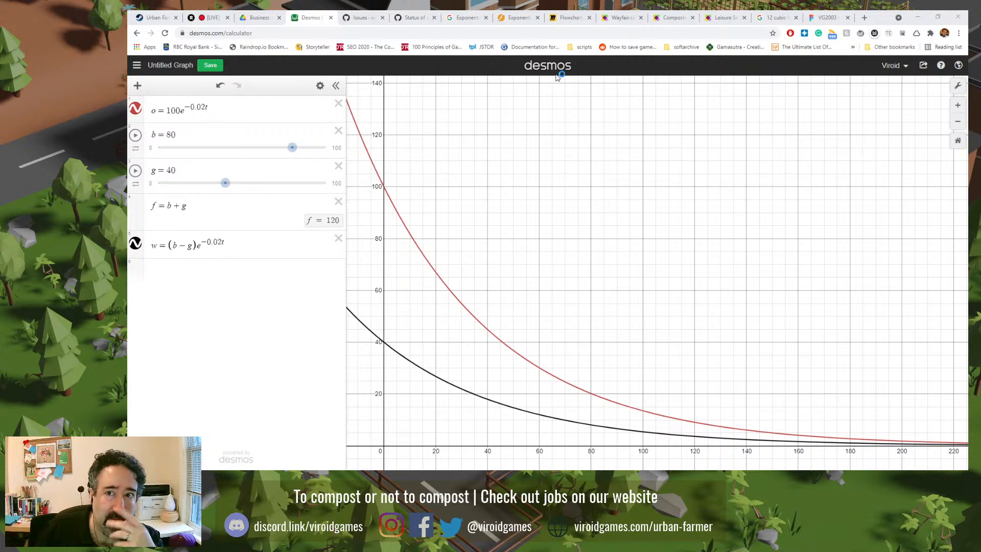
- Check the wooden composter's capacity on the Wayfair product page and return to the b value in the Desmos graph
left_click(725, 18)
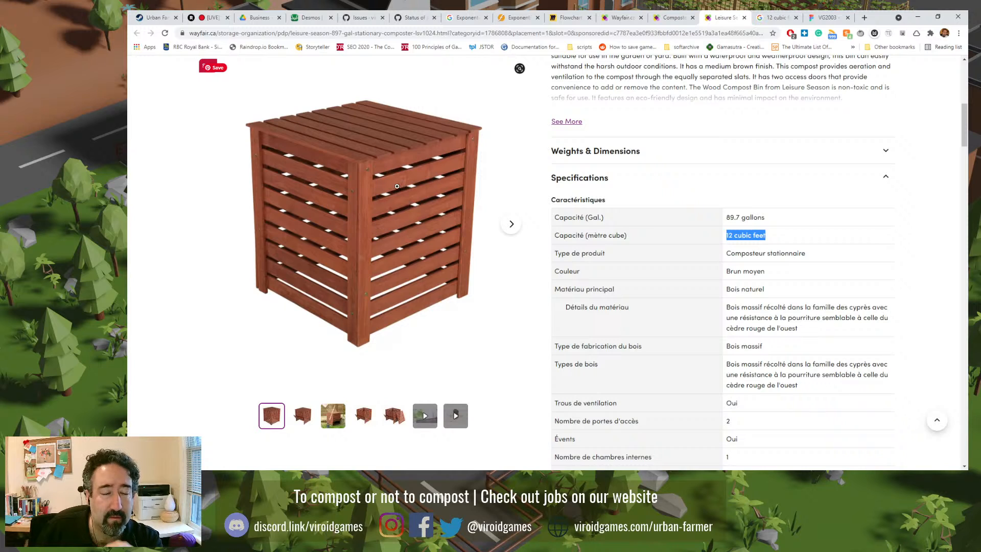
left_click(320, 15)
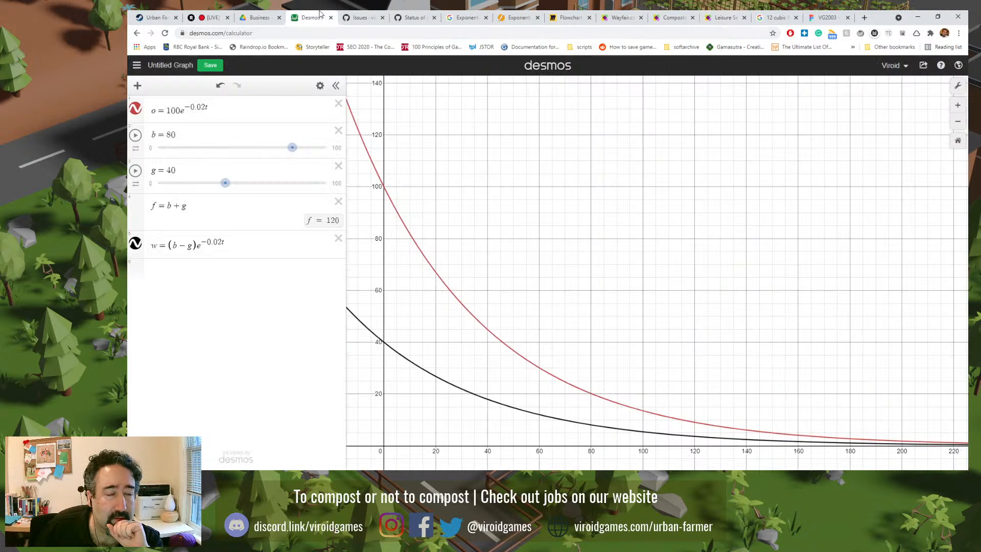
left_click(168, 134)
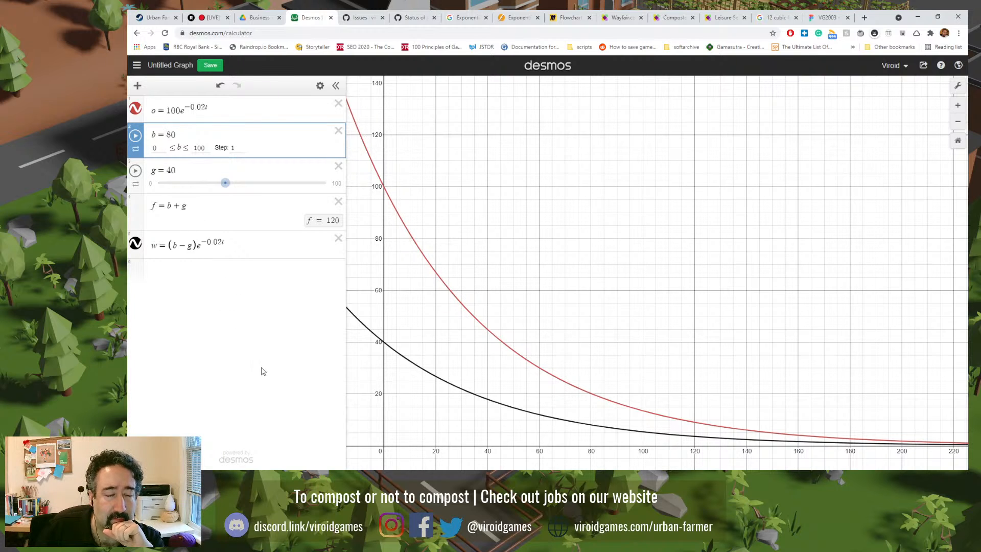
- Try a g value of 240 and restore it to 40
left_click(169, 171)
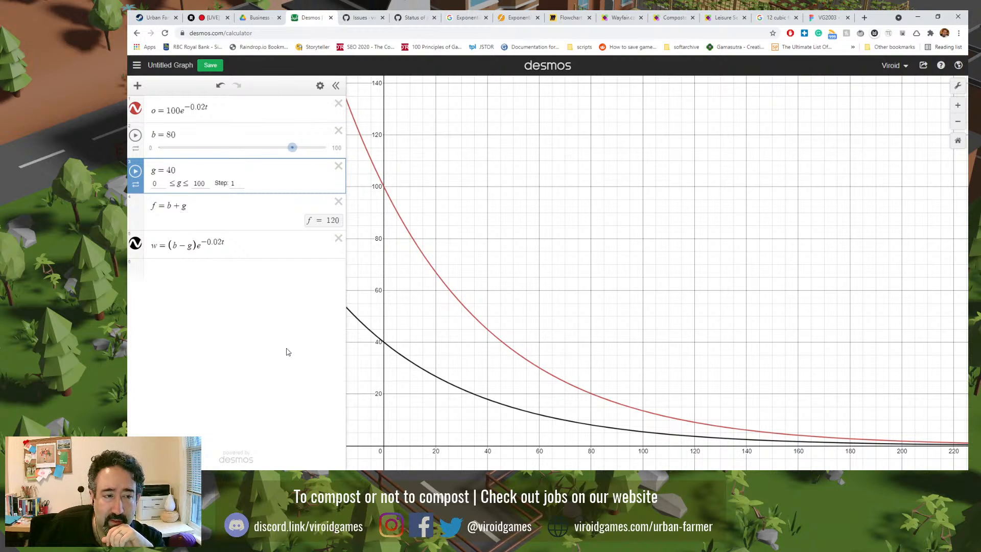
type("2")
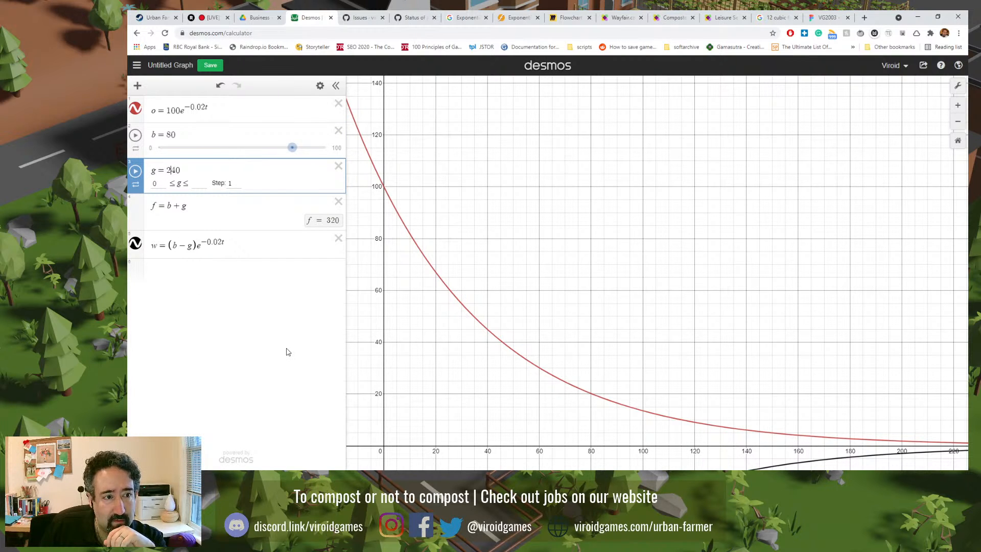
key("Return")
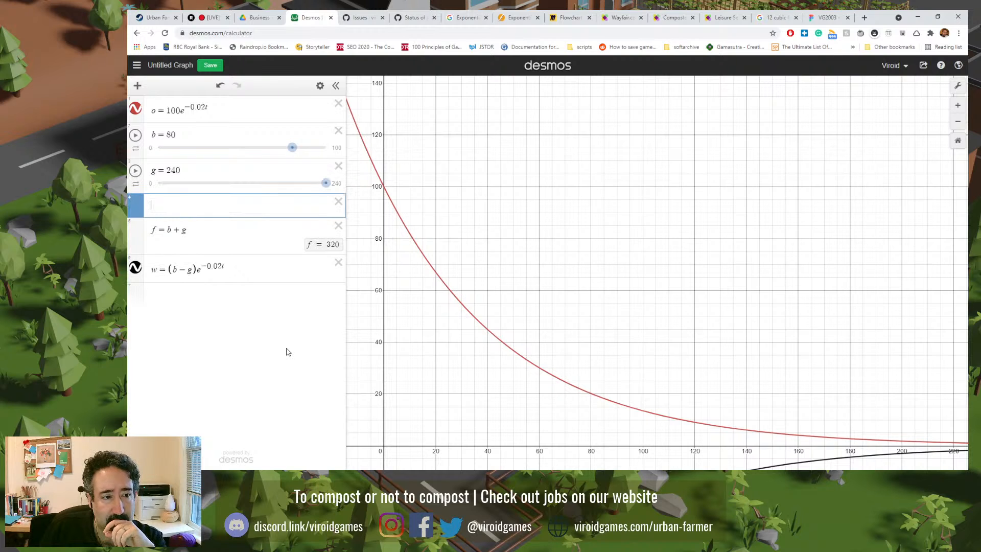
left_click(338, 201)
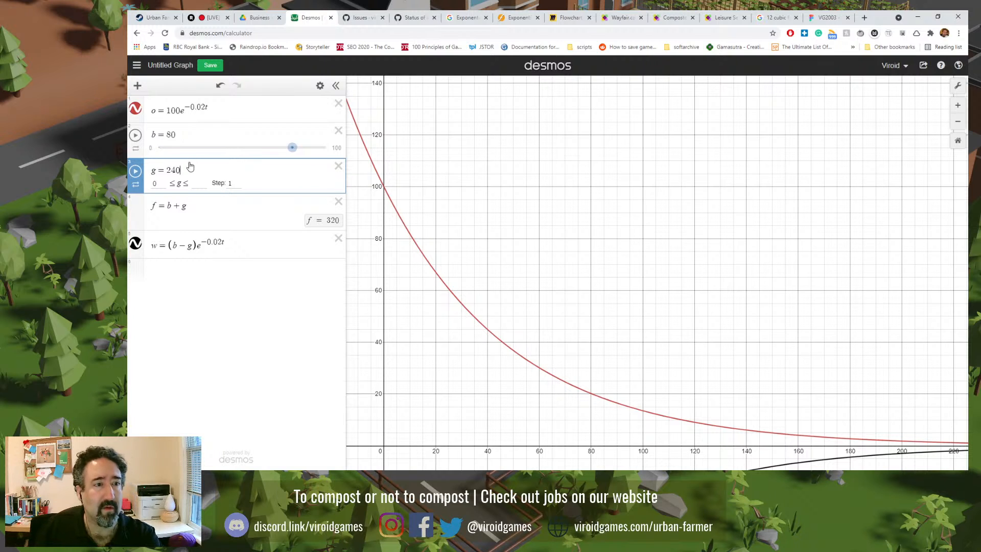
left_click(171, 170)
key("BackSpace")
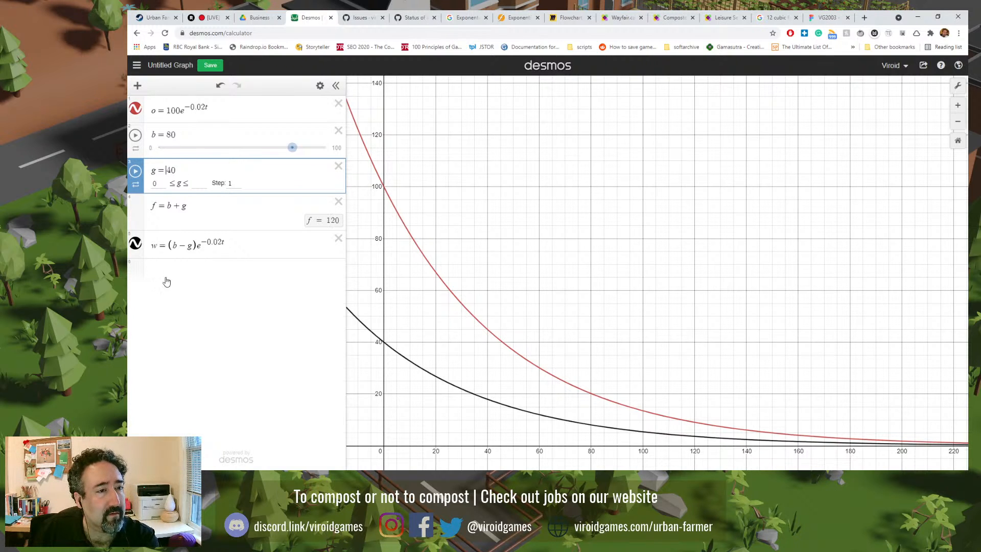
- Swap the terms in the w equation's coefficient so it reads (g − b)
left_click(173, 271)
left_click(175, 249)
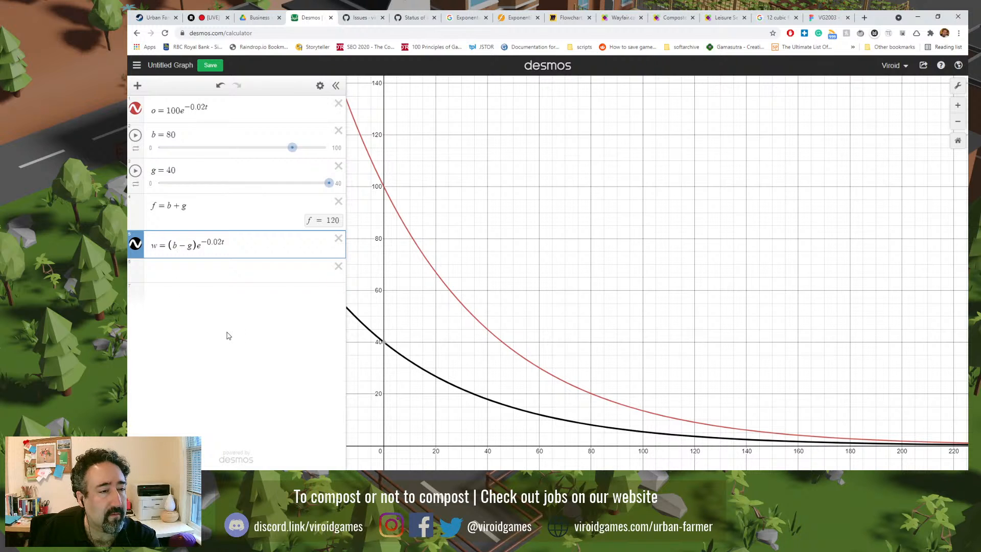
key("BackSpace")
key("Delete")
key("Right")
type("-")
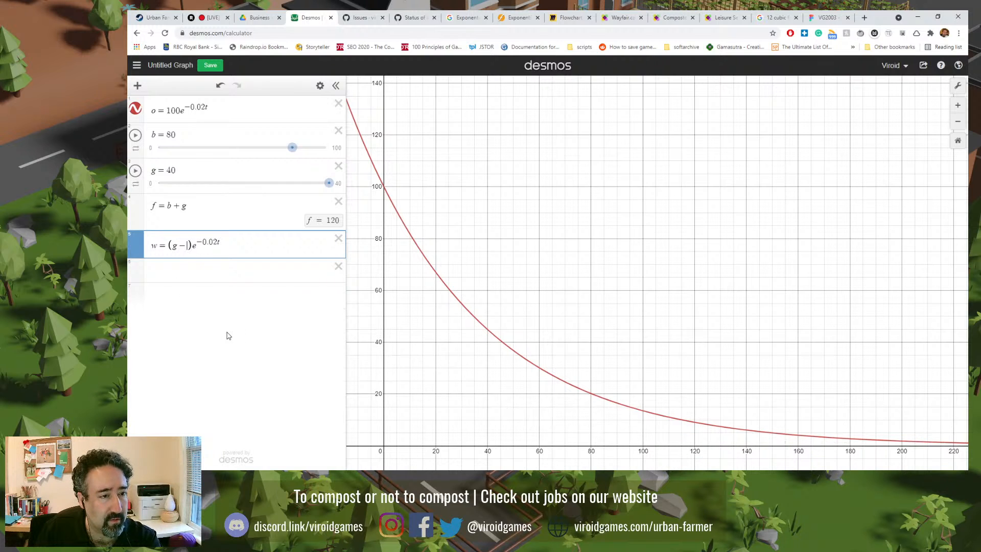
type("b")
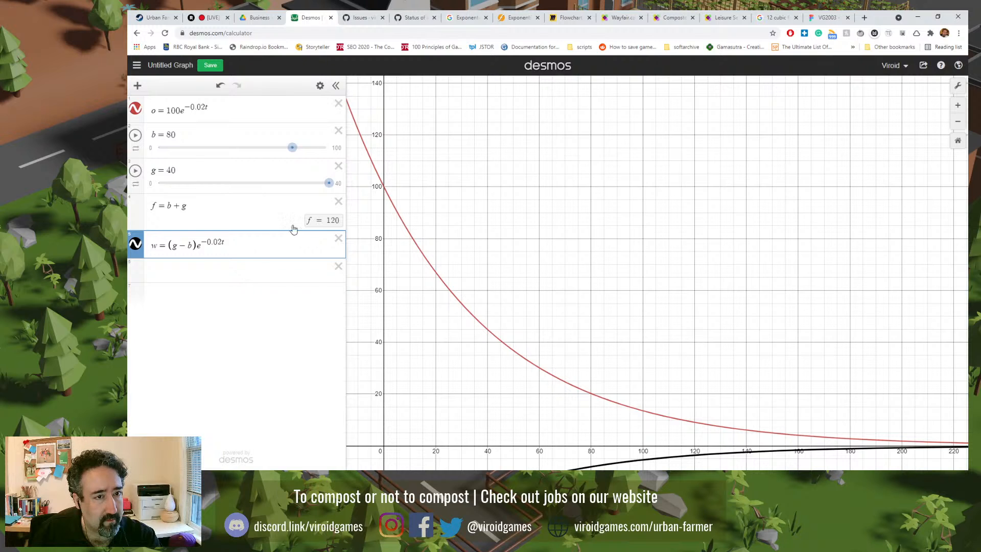
- Lower g to 27 and set the upper limit of its slider to 400
left_click(151, 183)
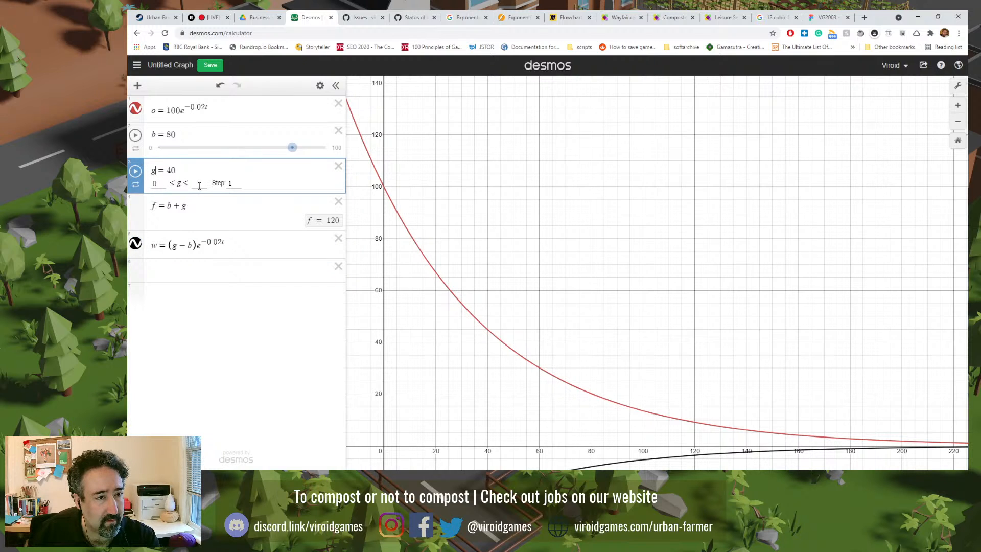
left_click(218, 336)
left_click_drag(328, 183, 274, 183)
left_click(171, 172)
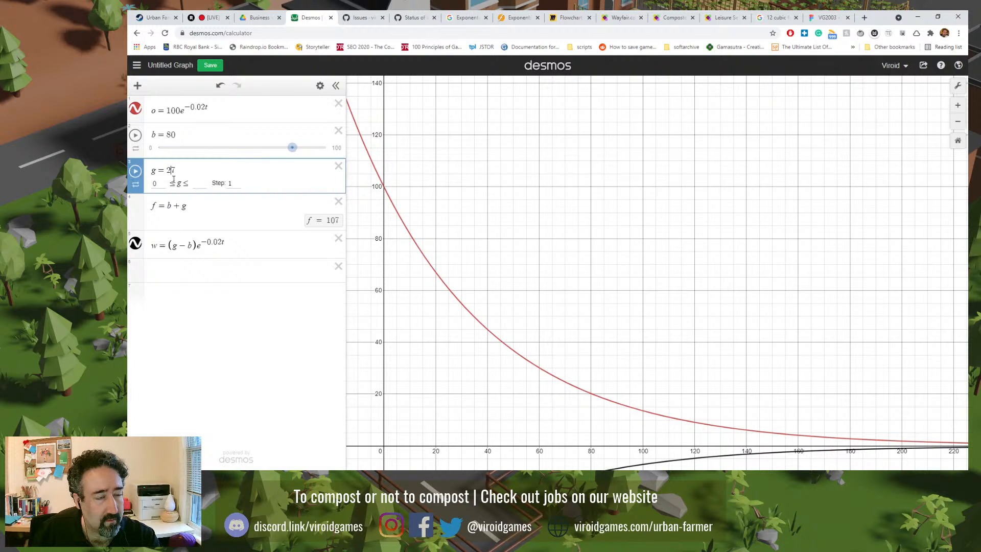
left_click(199, 183)
key("BackSpace")
key("BackSpace")
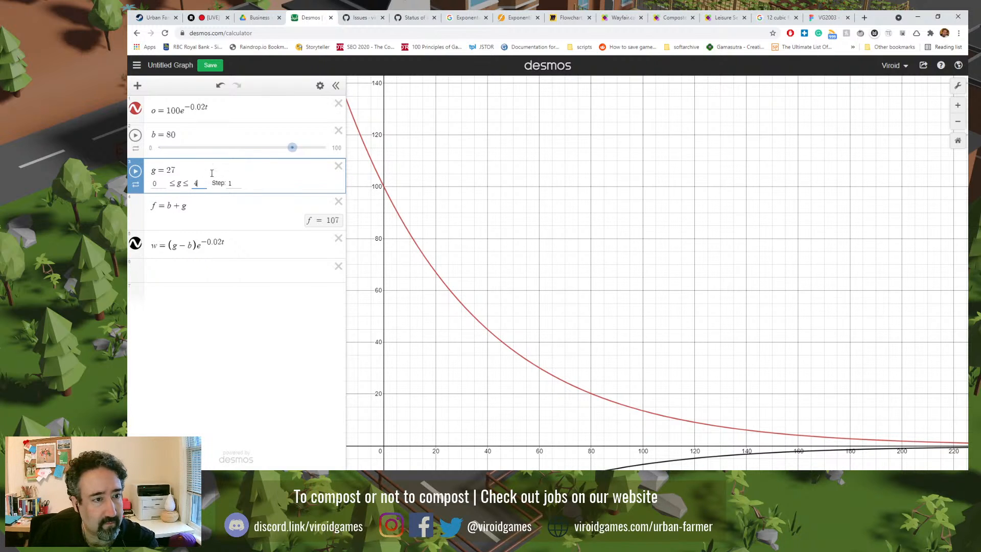
type("400")
- Set the upper limit of the b slider to 400
left_click(175, 134)
double_click(200, 147)
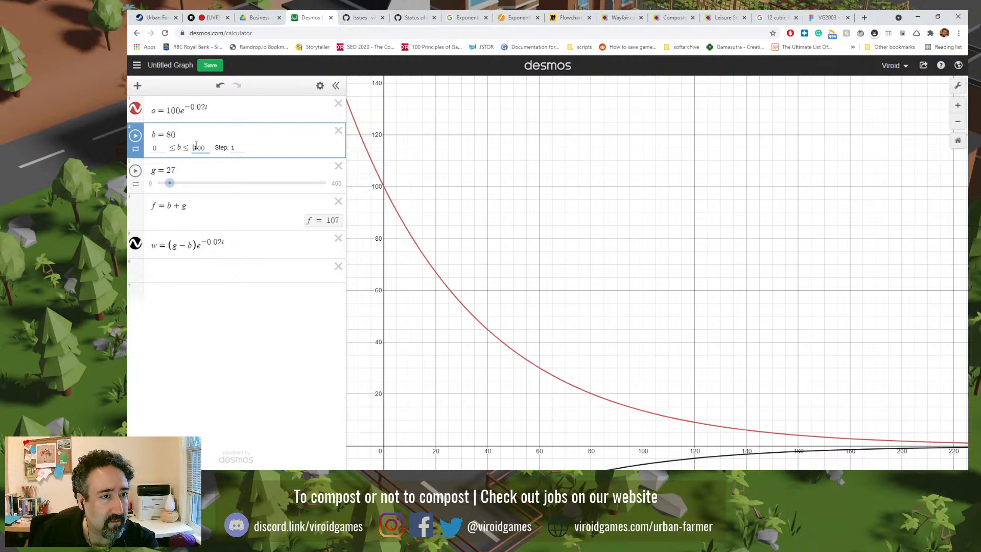
type("400")
left_click(225, 307)
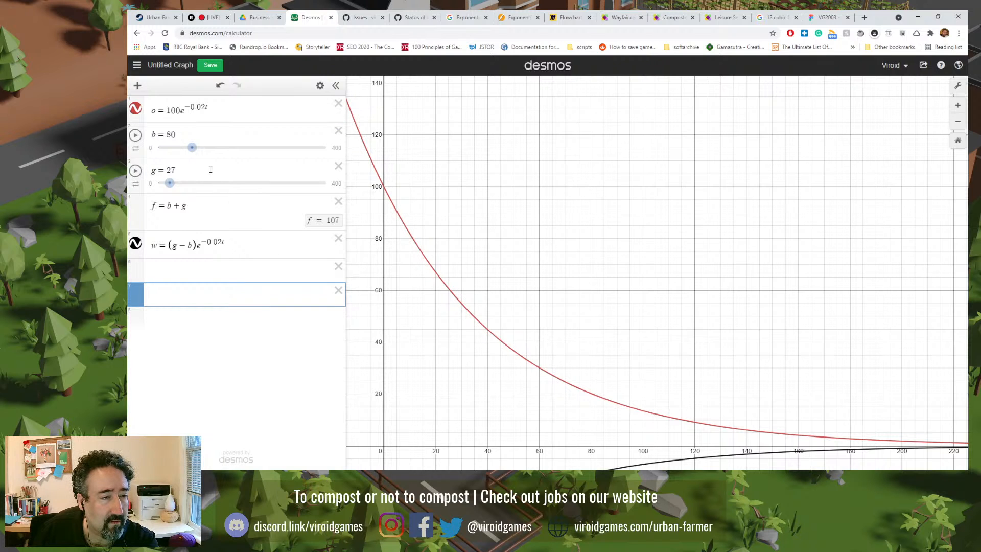
- Set b to 40 and raise g to 180, removing the empty rows below the w equation
left_click_drag(180, 183, 197, 187)
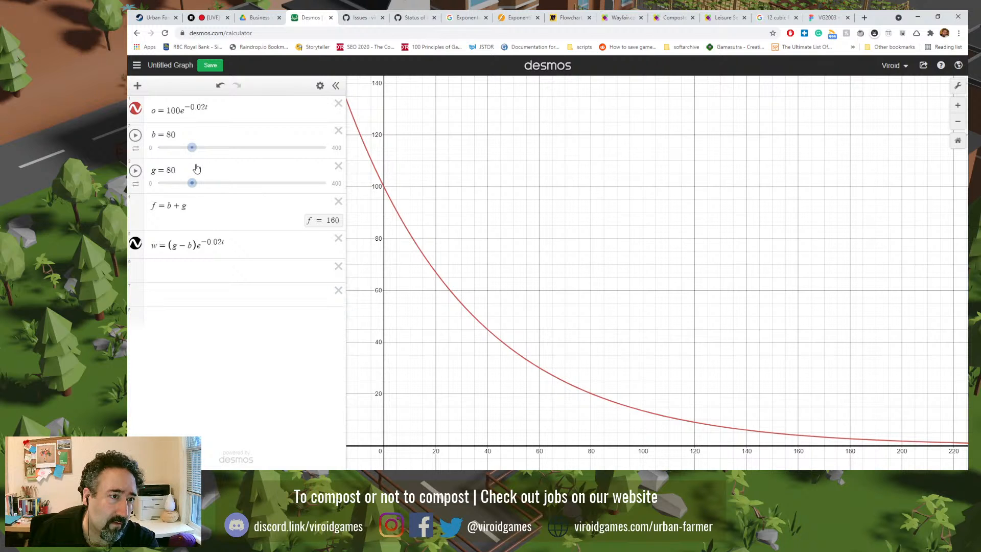
left_click_drag(191, 148, 175, 149)
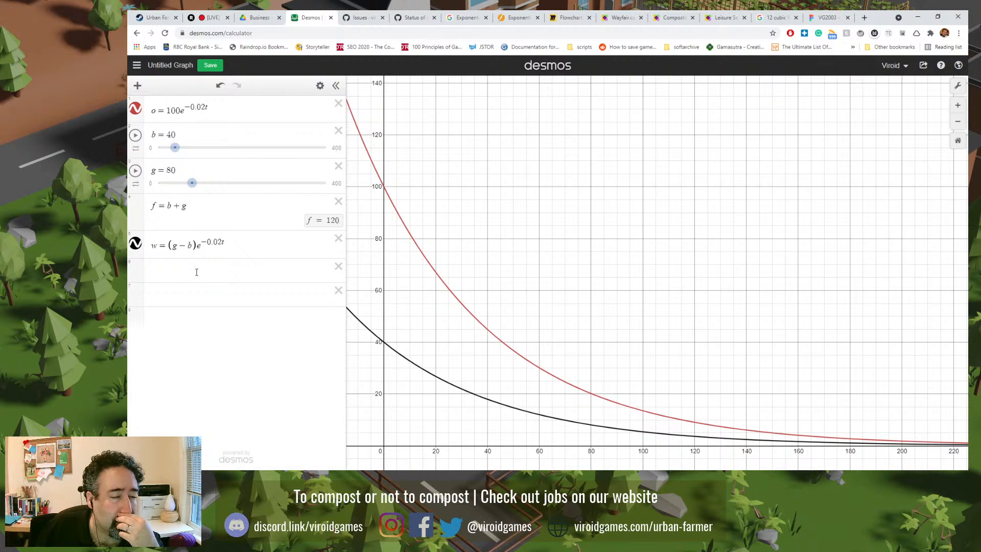
left_click(338, 266)
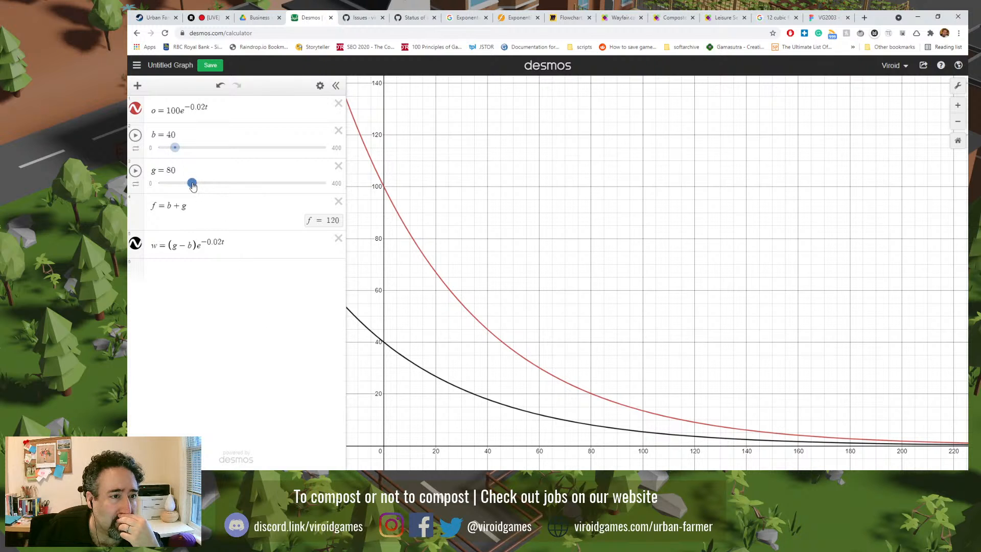
left_click_drag(193, 186, 234, 189)
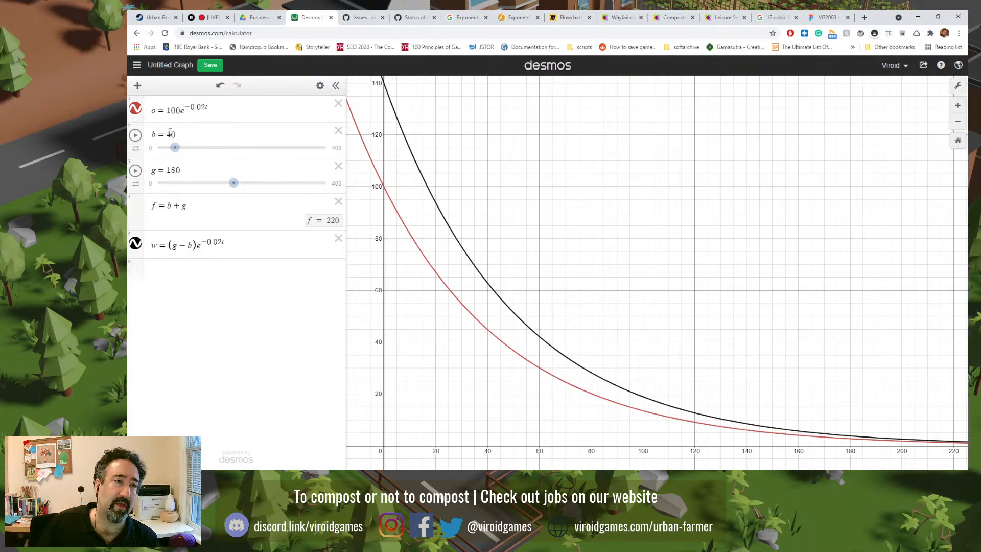
- Review the brown-green ratio flowchart in Miro and the Composting Unit menu in Figma, and return to the Desmos graph
left_click(568, 17)
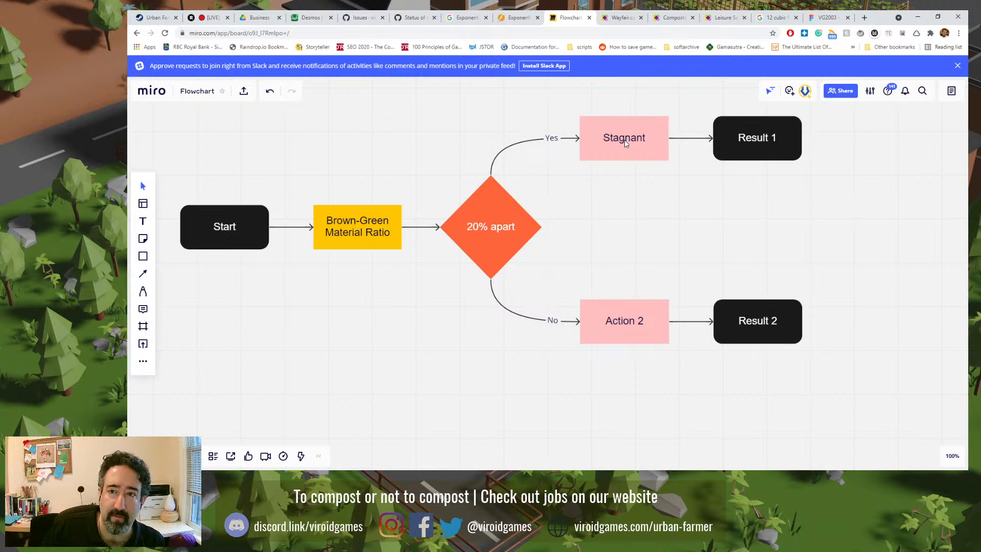
left_click(823, 18)
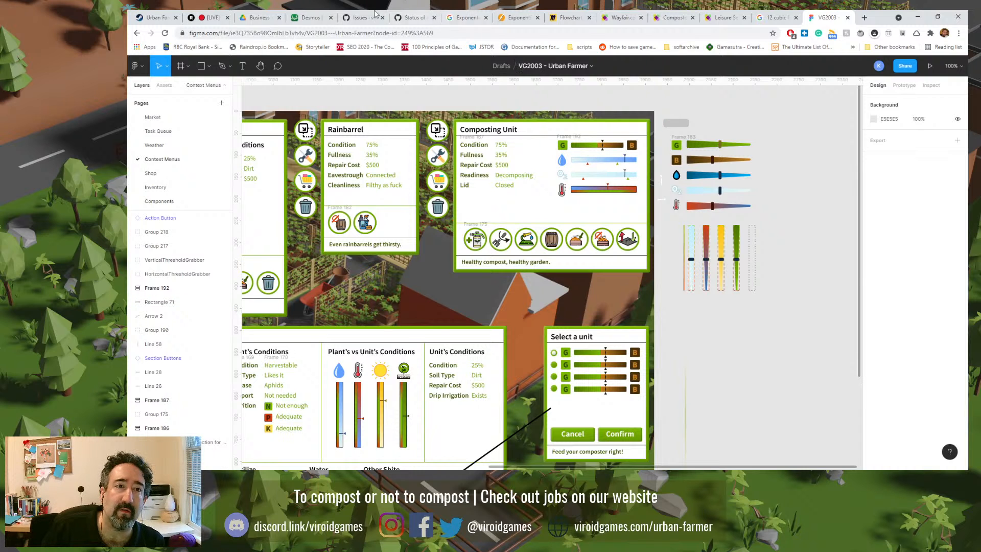
left_click(316, 12)
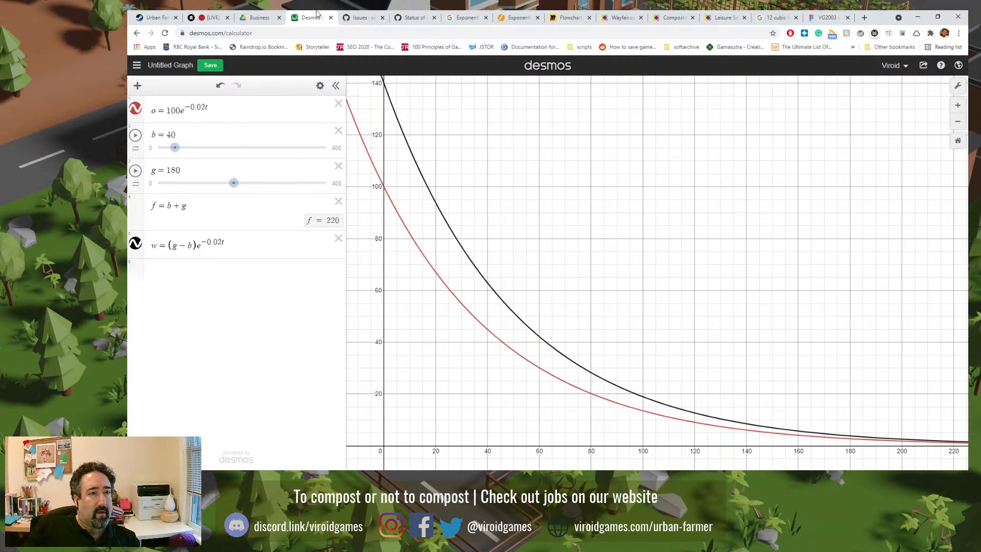
- Move the g slider above the b slider and check the Composting Unit menu in Figma before returning to the Desmos graph
left_click_drag(137, 185, 137, 147)
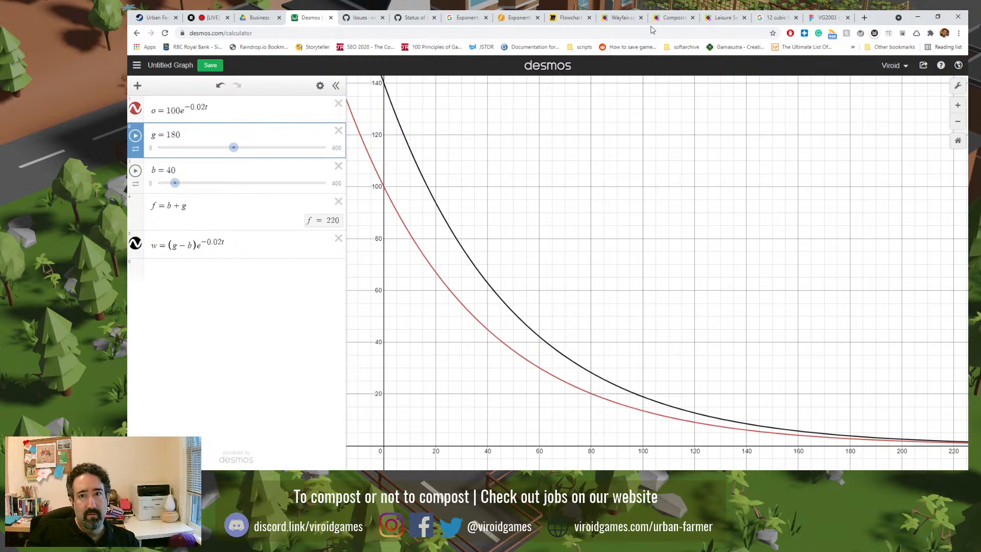
left_click(826, 18)
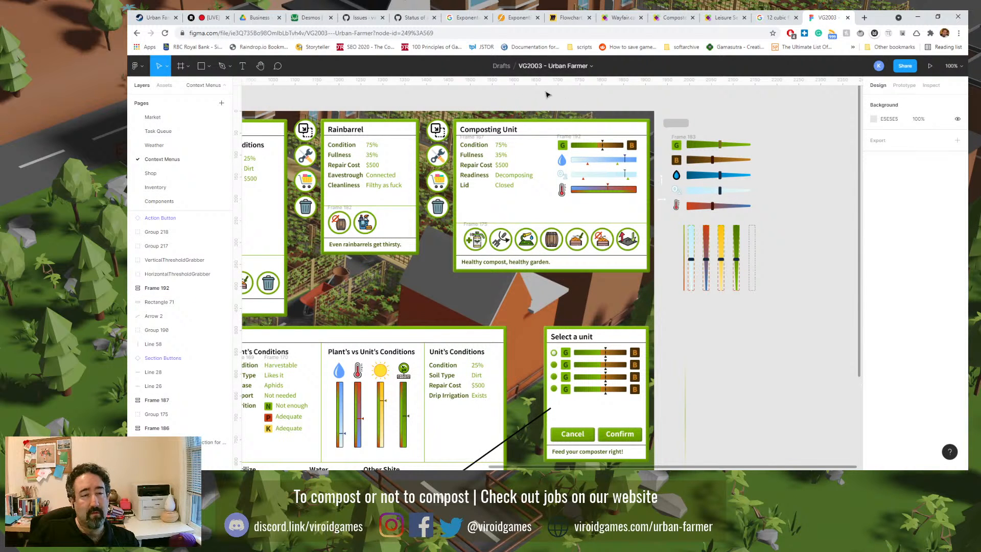
left_click(310, 18)
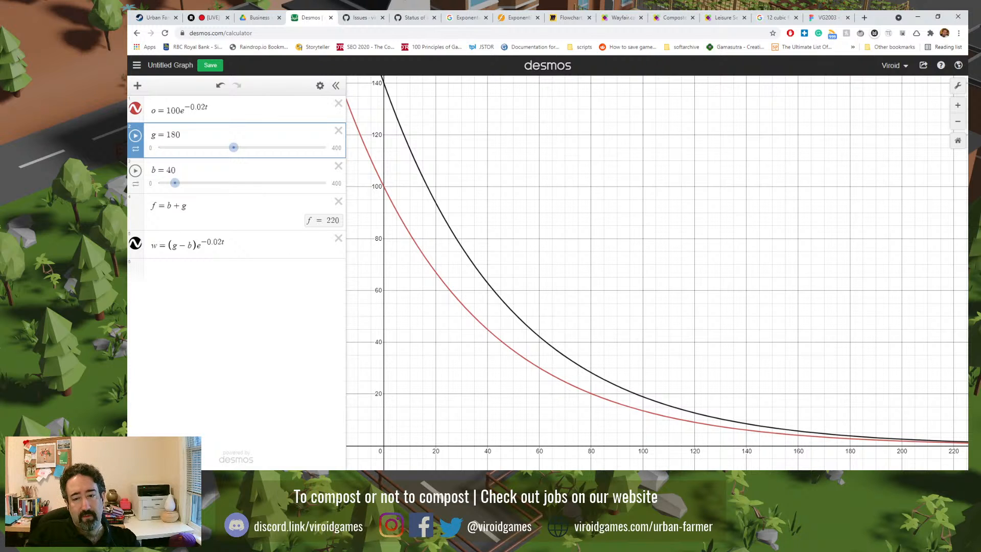
- Review the VerticalThreshold and HorizontalThreshold scenes in Godot, and return to the Desmos graph in the browser
key("alt+Tab")
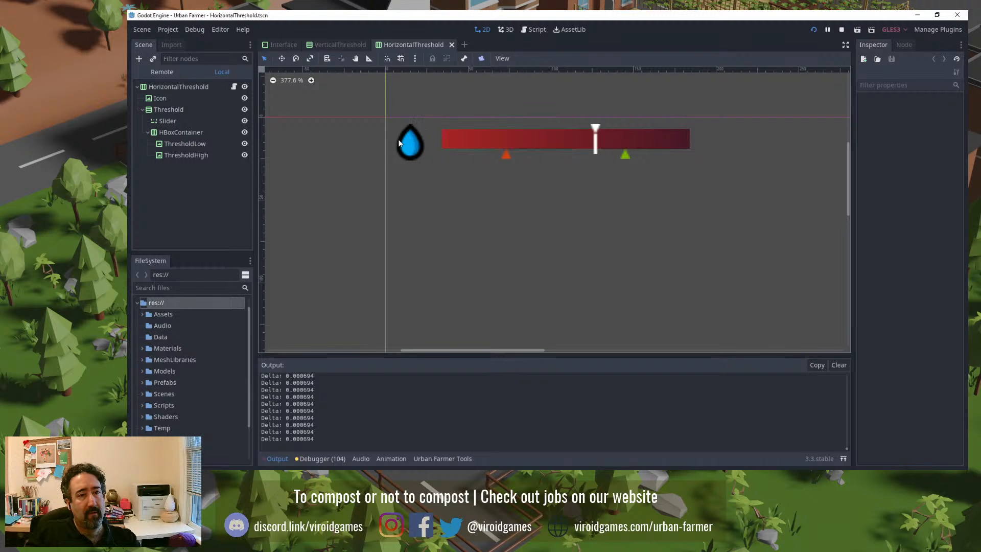
left_click(341, 47)
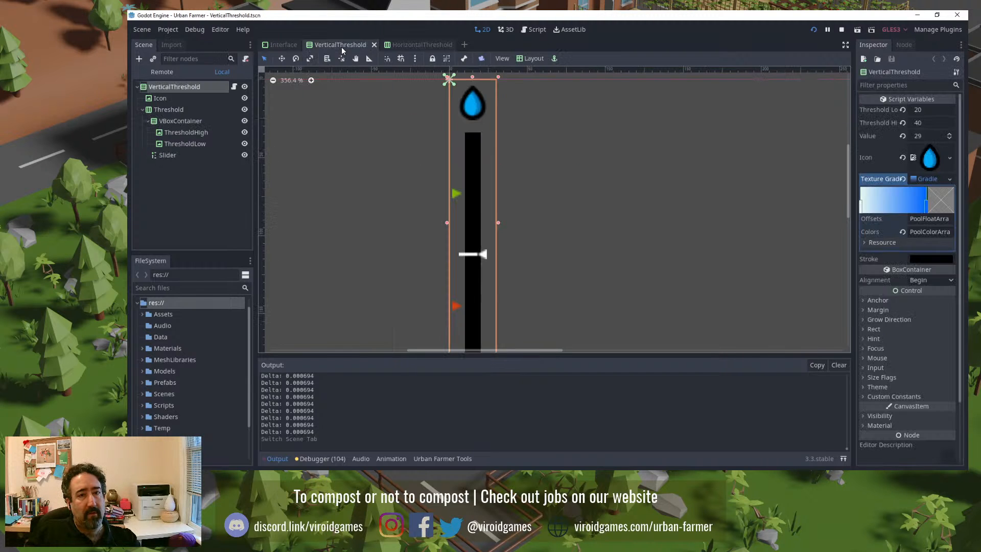
left_click(393, 44)
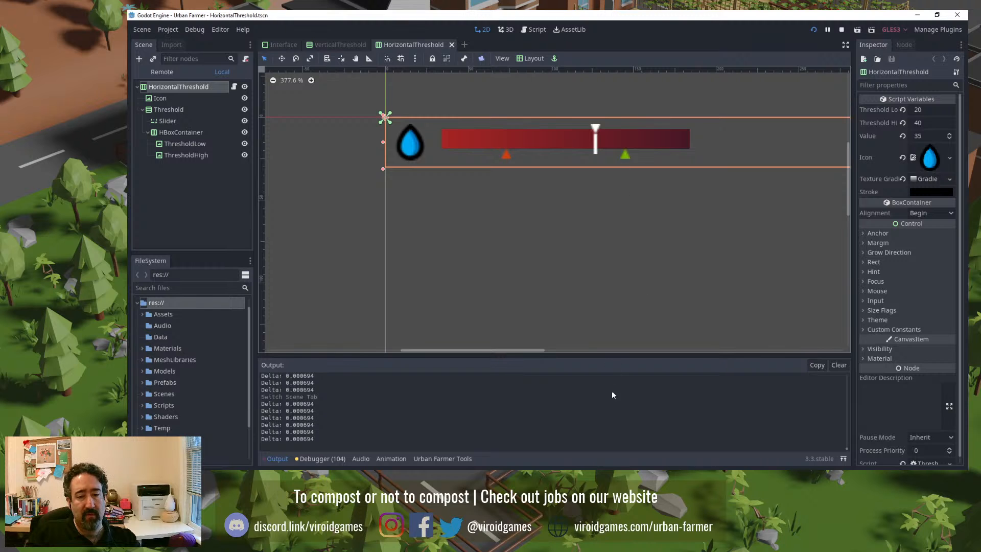
left_click(630, 476)
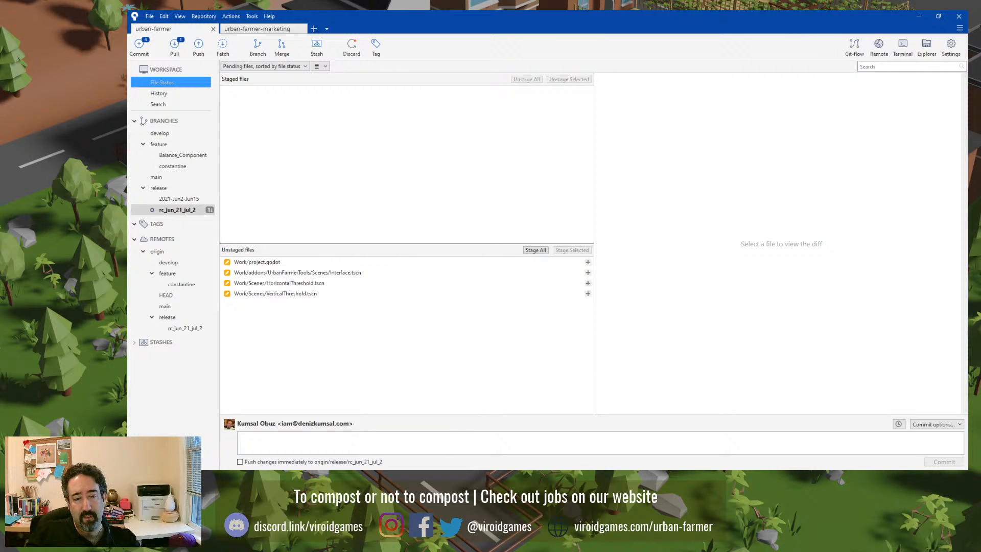
key("alt+Tab")
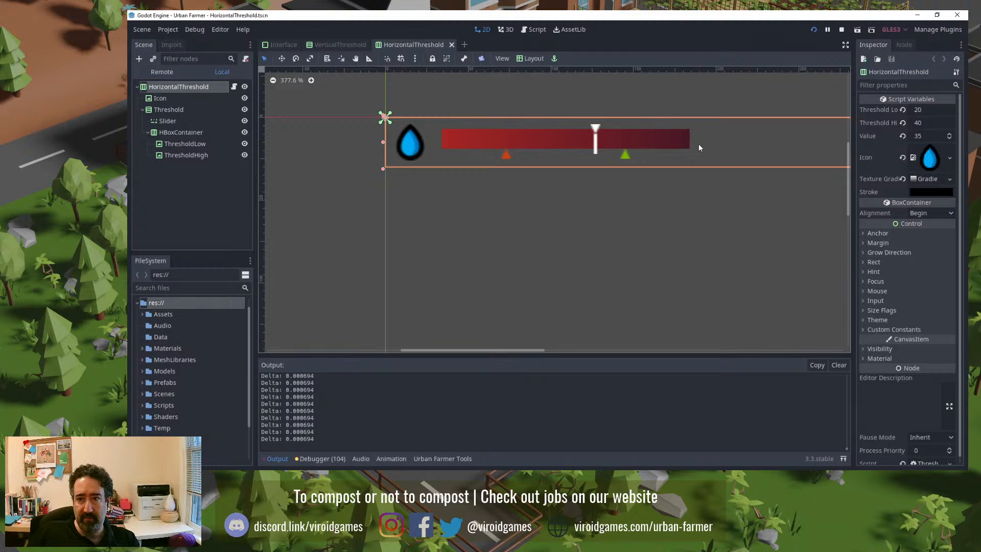
key("alt+Tab")
key("alt+Tab")
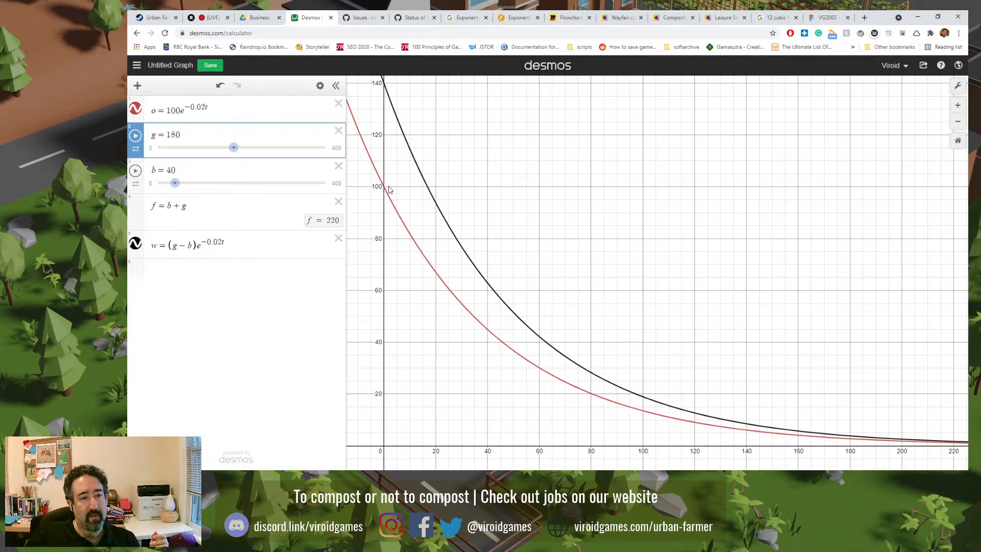
- Compare the initial amount 100 in the o equation with the (g − b) factor in the w equation
double_click(177, 111)
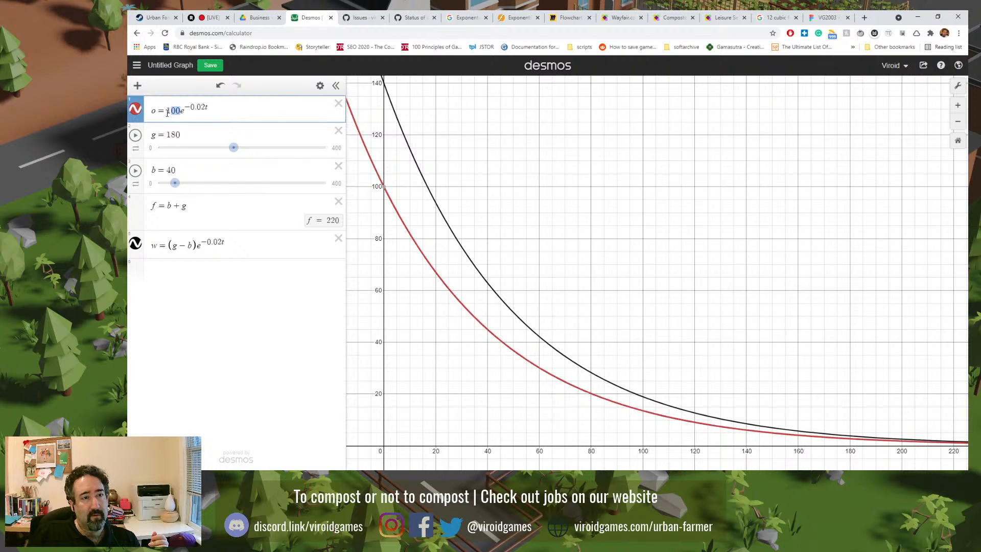
left_click_drag(196, 246, 176, 247)
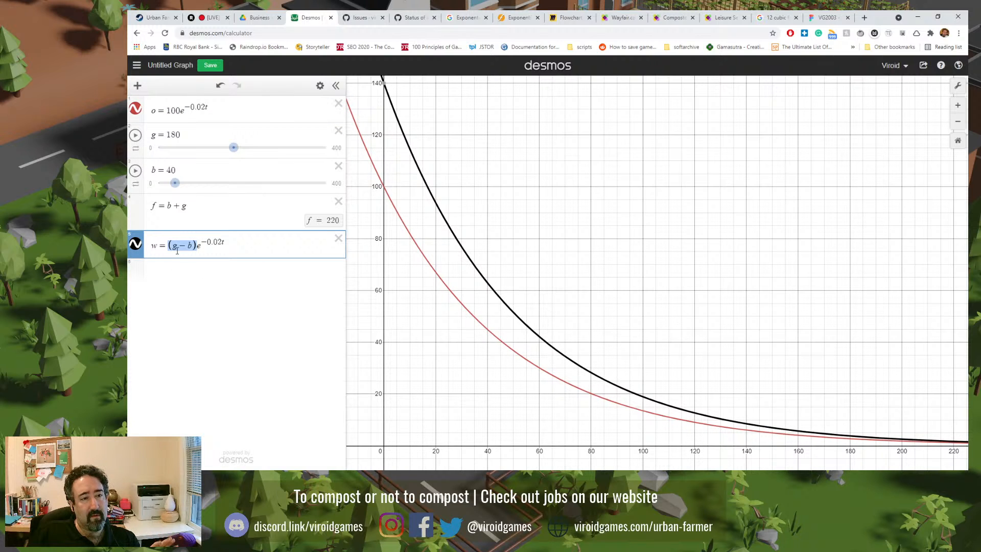
left_click(197, 246)
left_click_drag(196, 246, 168, 246)
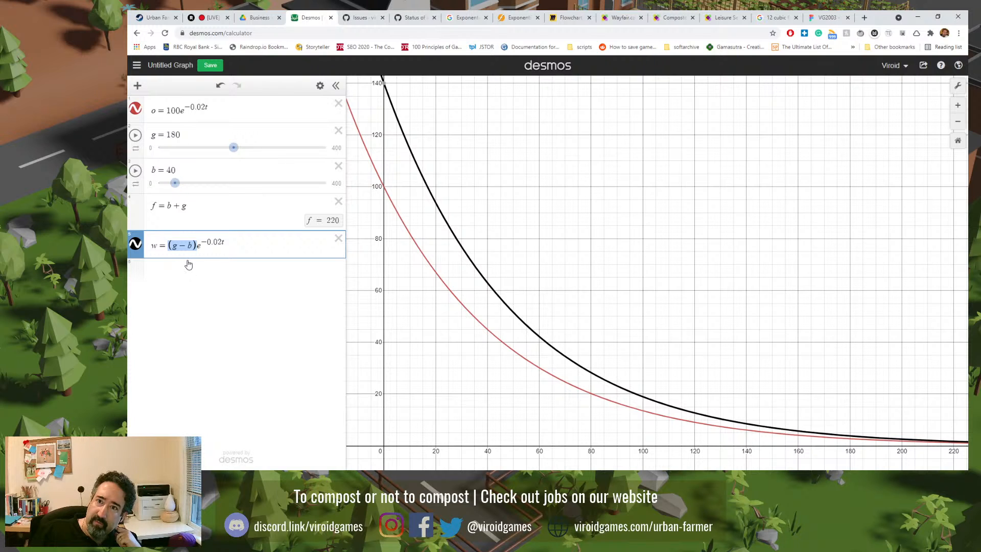
- Check the 12 cubic feet to litre conversion and the wooden compost bin's capacity on Wayfair, and return to Desmos
left_click(790, 15)
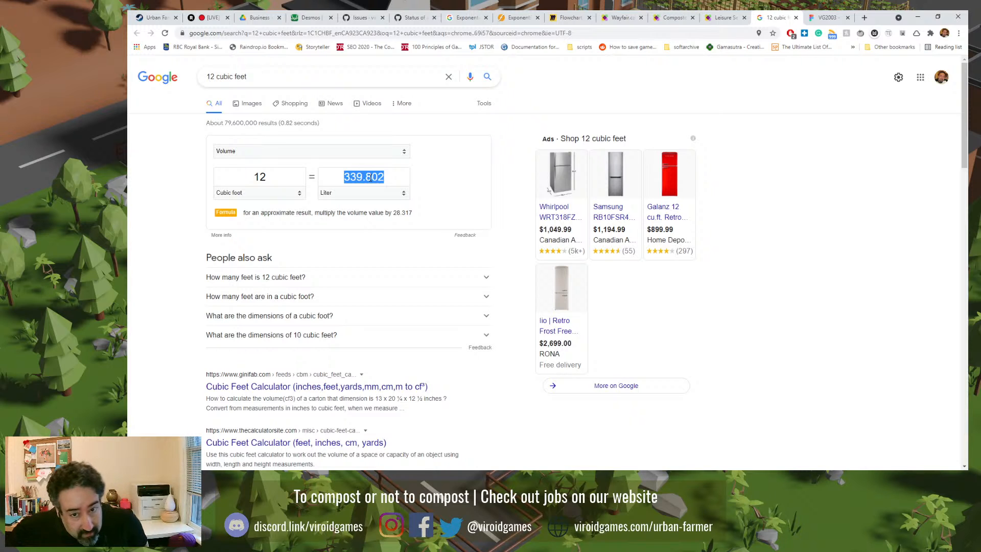
left_click(727, 16)
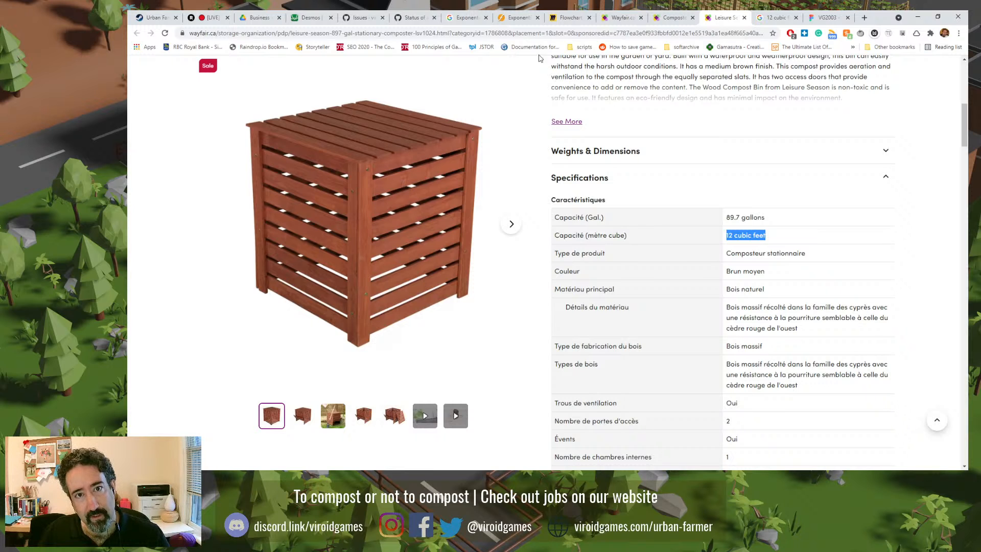
left_click(312, 17)
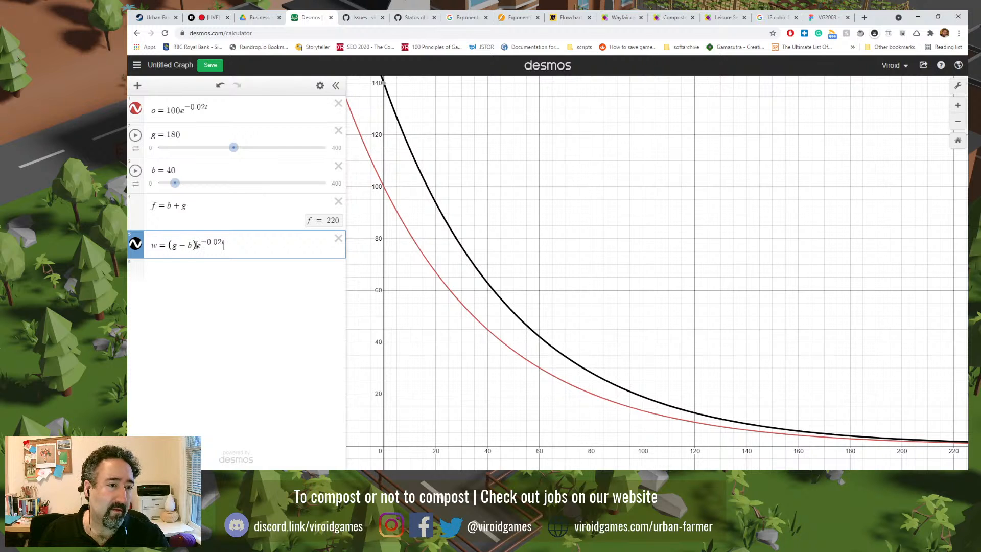
- Change the factor in the w equation to (g + b) and inspect both decay curves over a wider range
left_click_drag(195, 245, 185, 245)
type("+")
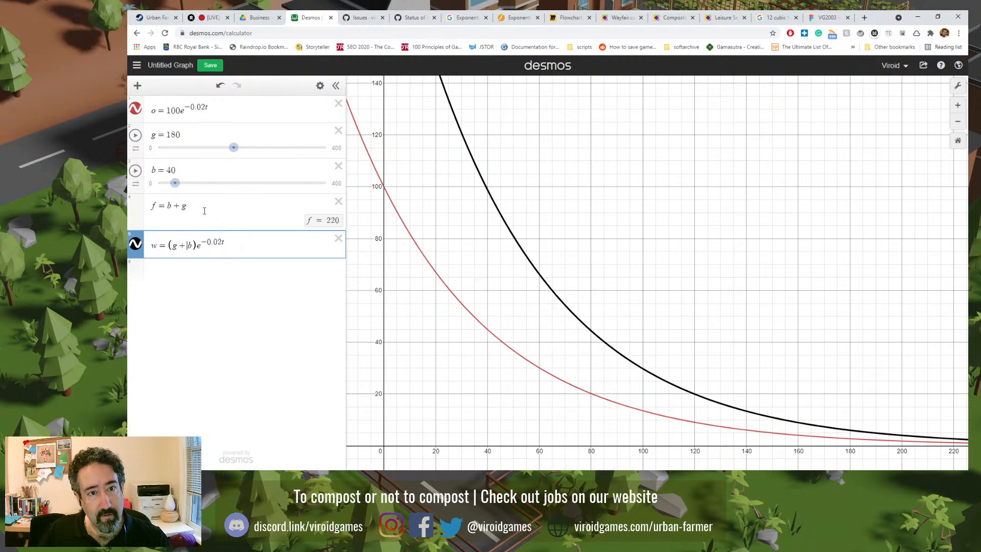
scroll(468, 159, "down", 3)
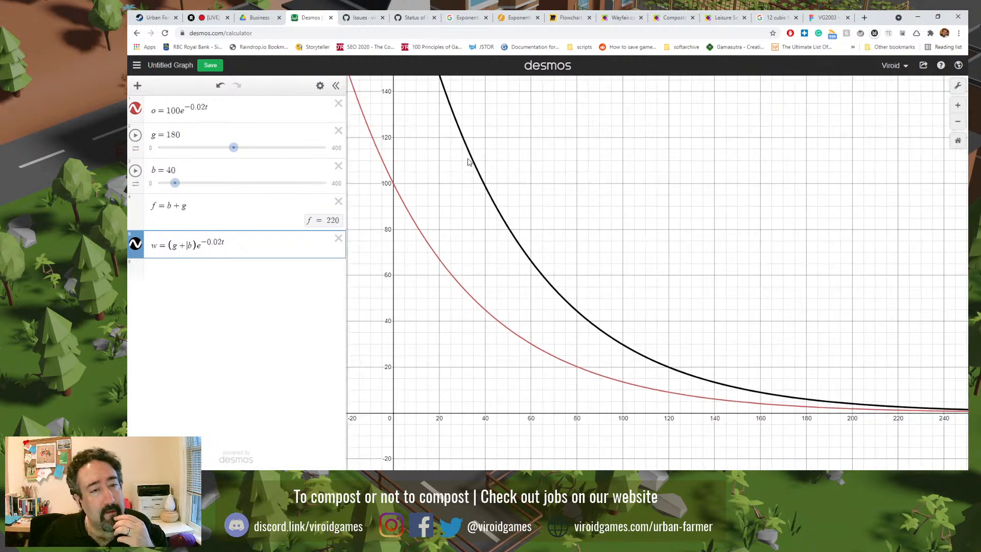
scroll(547, 197, "down", 2)
left_click_drag(547, 197, 528, 283)
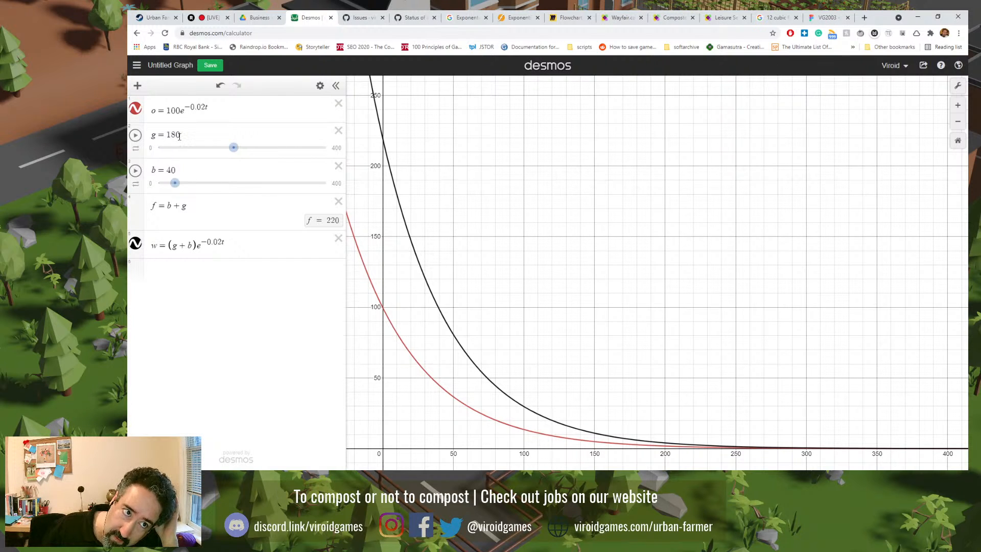
- Divide the (g + b) factor of the w equation by (g − b)
left_click_drag(179, 137, 166, 136)
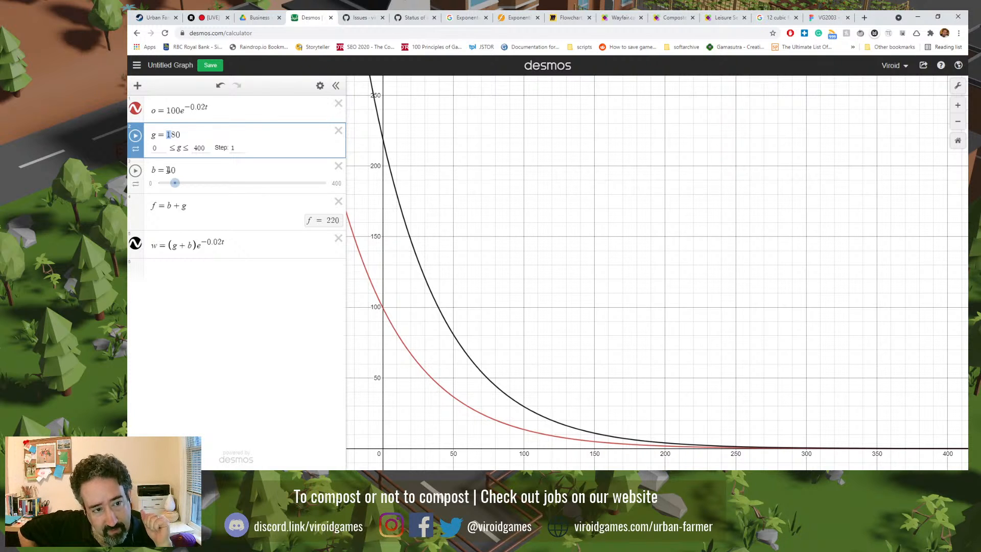
left_click_drag(195, 247, 174, 246)
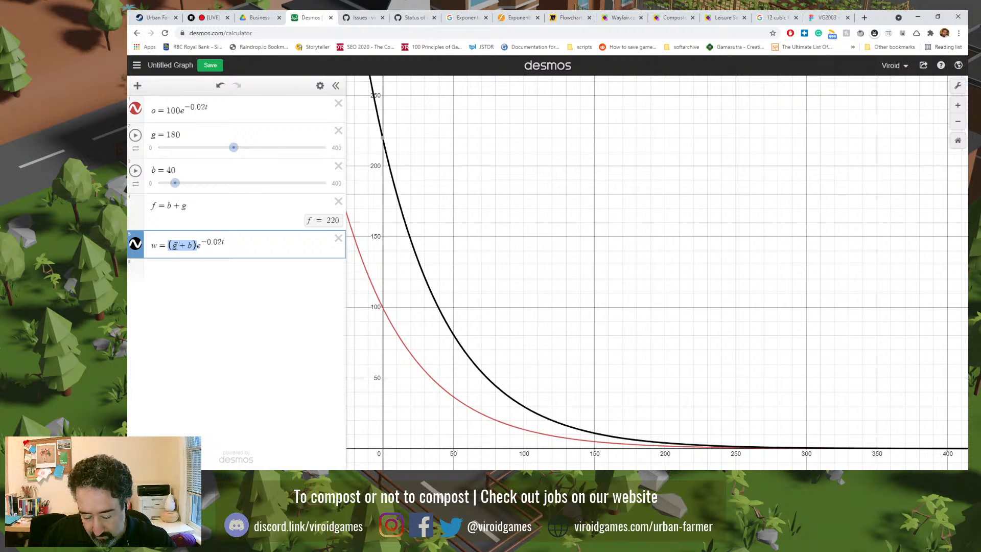
left_click(197, 248)
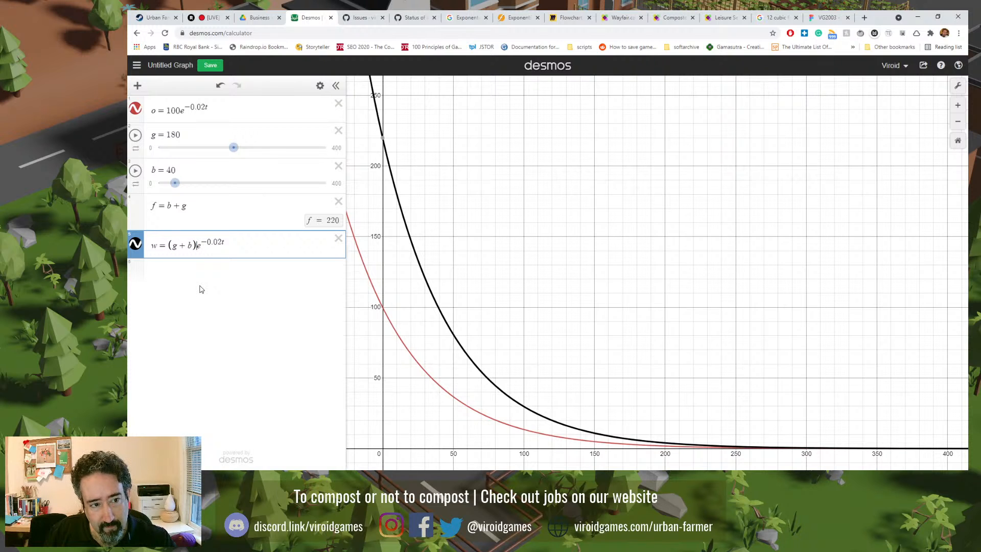
type("/(g-b)")
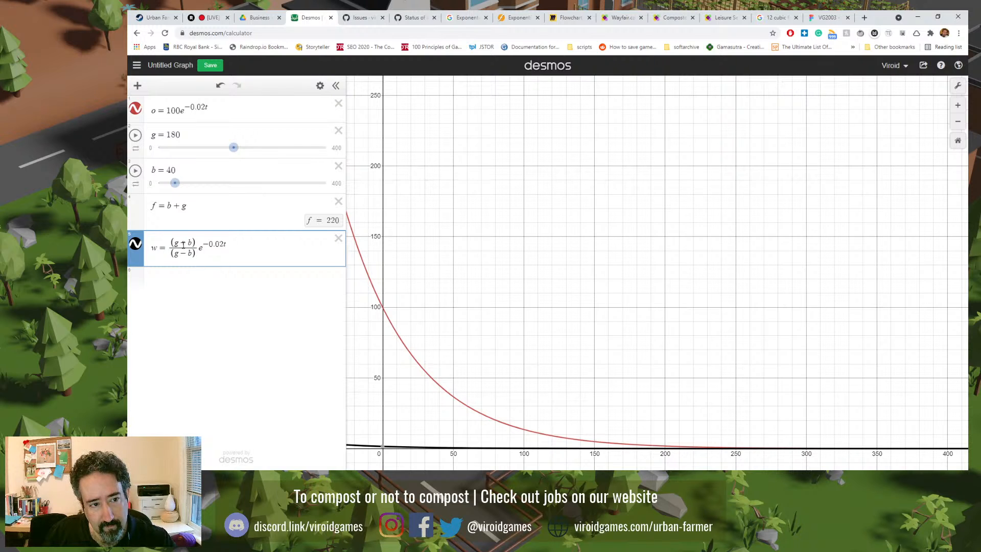
- Try (g − b) over (g + b) as the fraction in the w equation, and restore g + b in the numerator
left_click_drag(180, 243, 187, 243)
type("-")
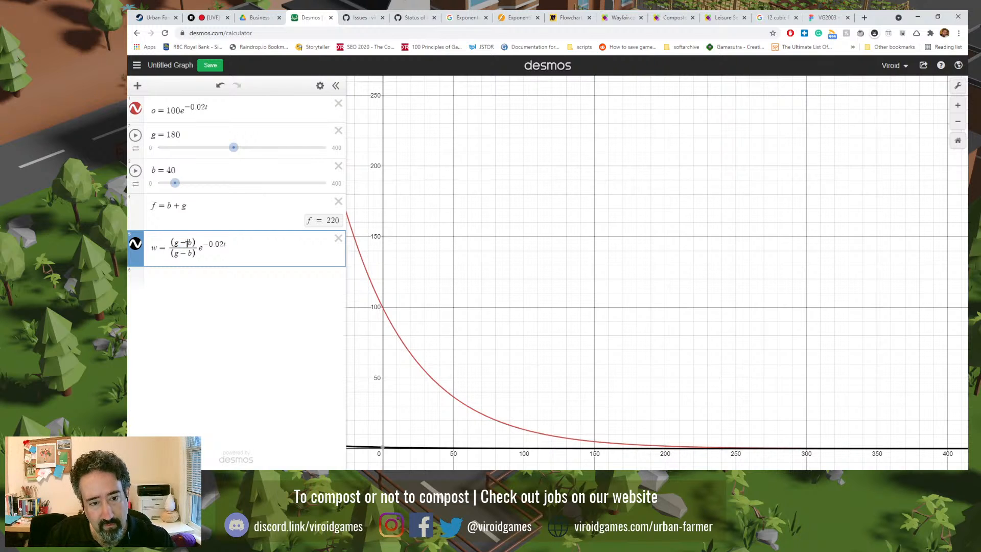
key("BackSpace")
type("+")
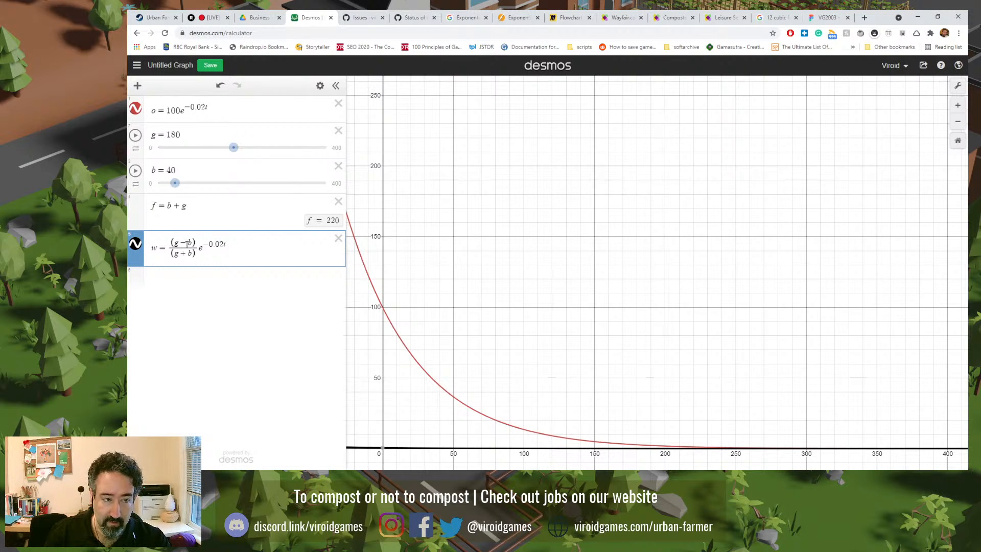
key("BackSpace")
type("+")
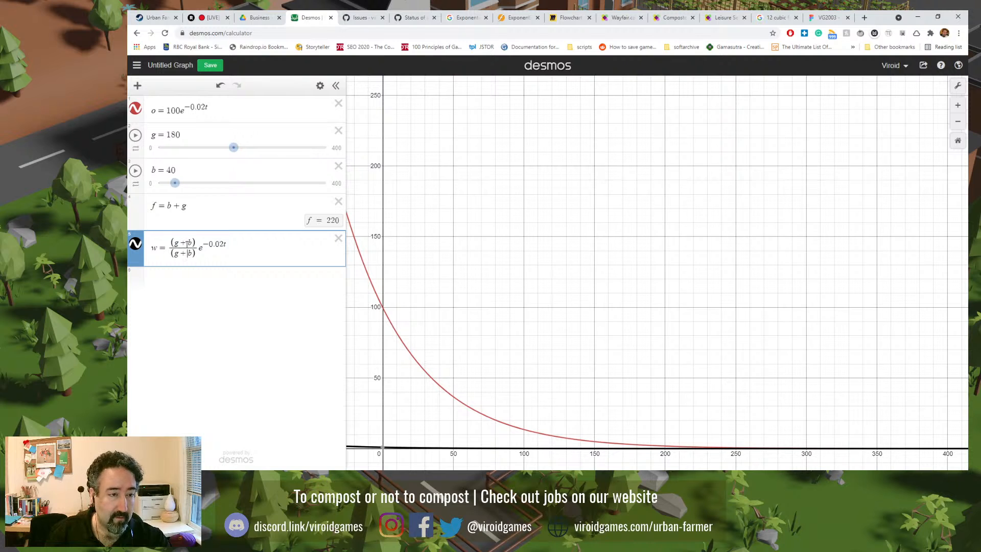
- Replace the denominator of the fraction in the w equation with 1
key("shift+Left")
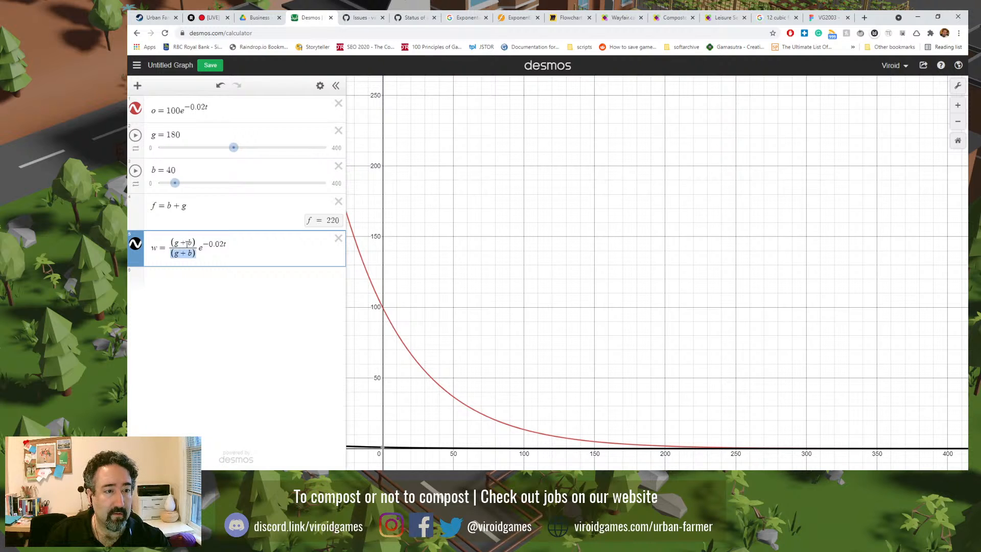
key("shift+Left")
key("Right")
key("BackSpace")
key("BackSpace")
key("BackSpace")
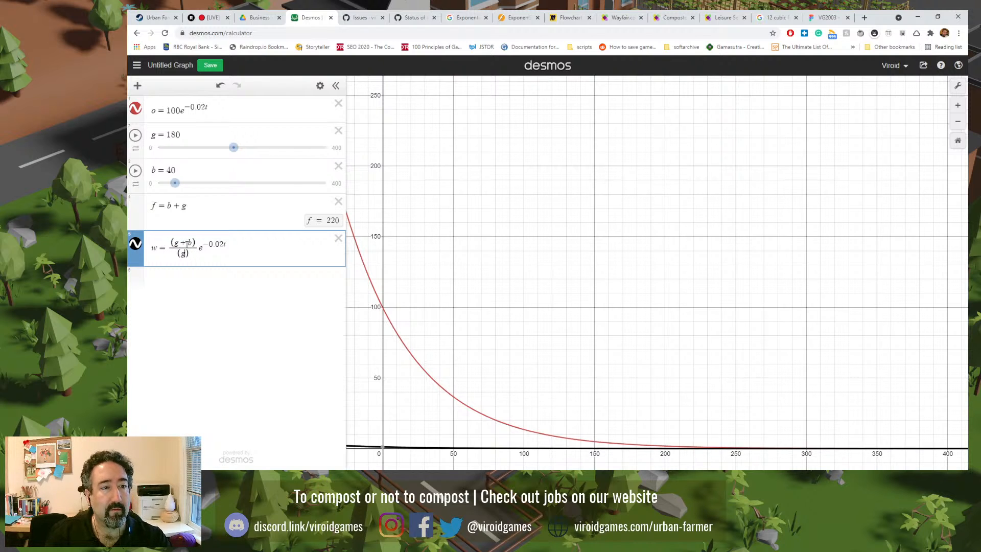
type("1")
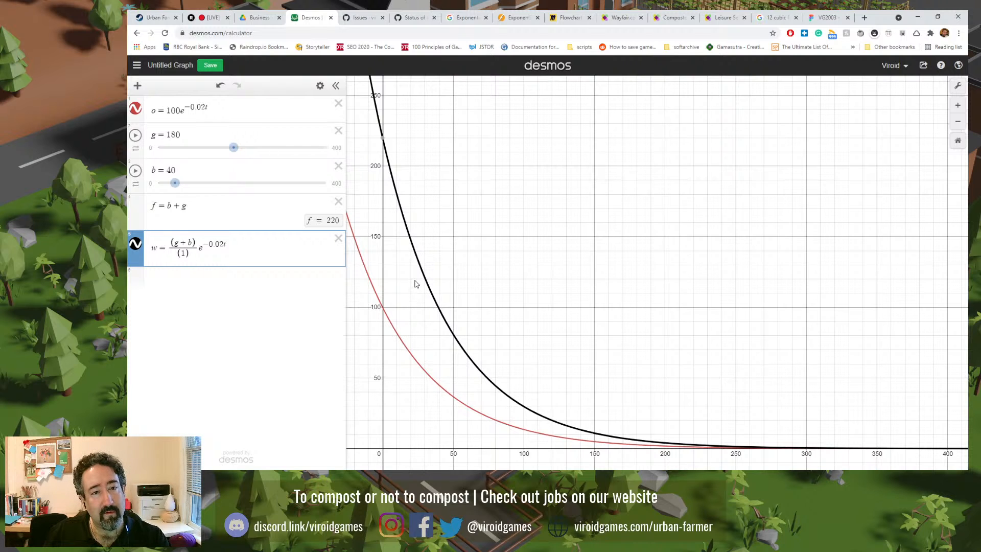
- Check the Composting Unit menu in Figma, and divide b by 2 in the numerator of the w equation
mouse_move(383, 142)
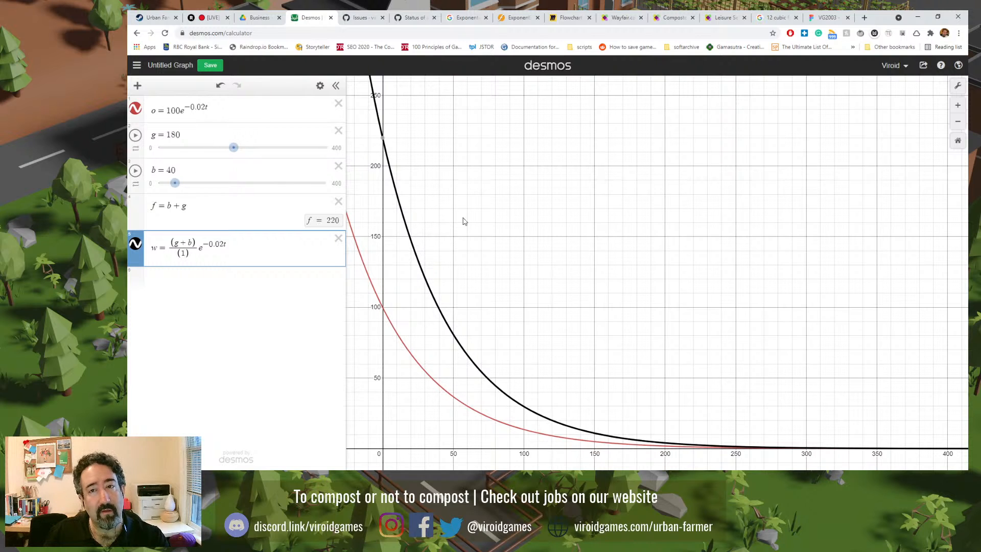
left_click(813, 13)
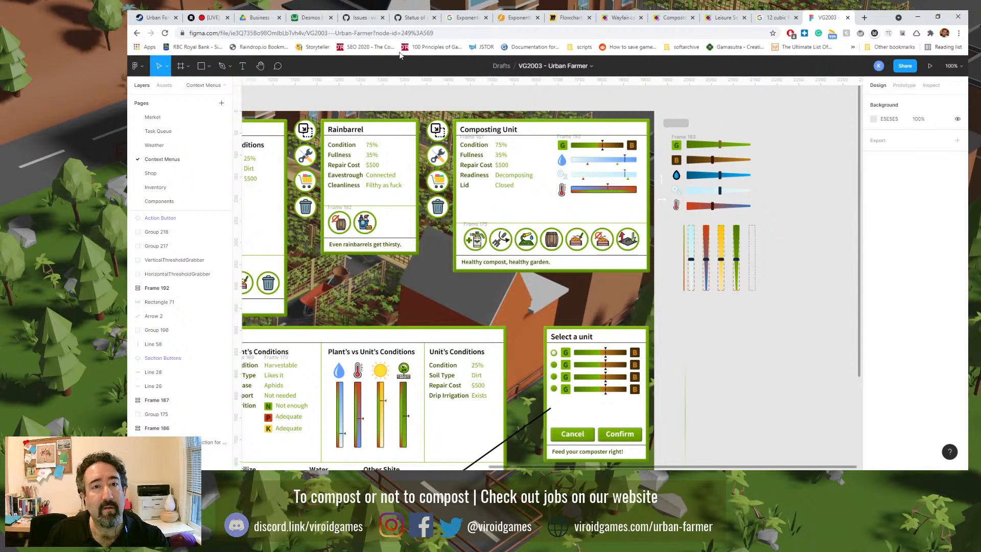
left_click(305, 16)
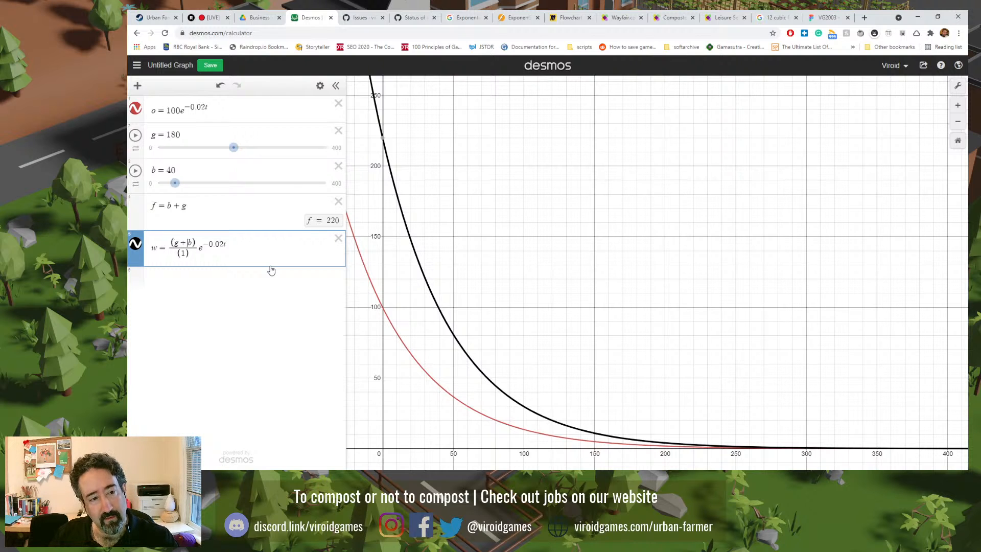
type("/2")
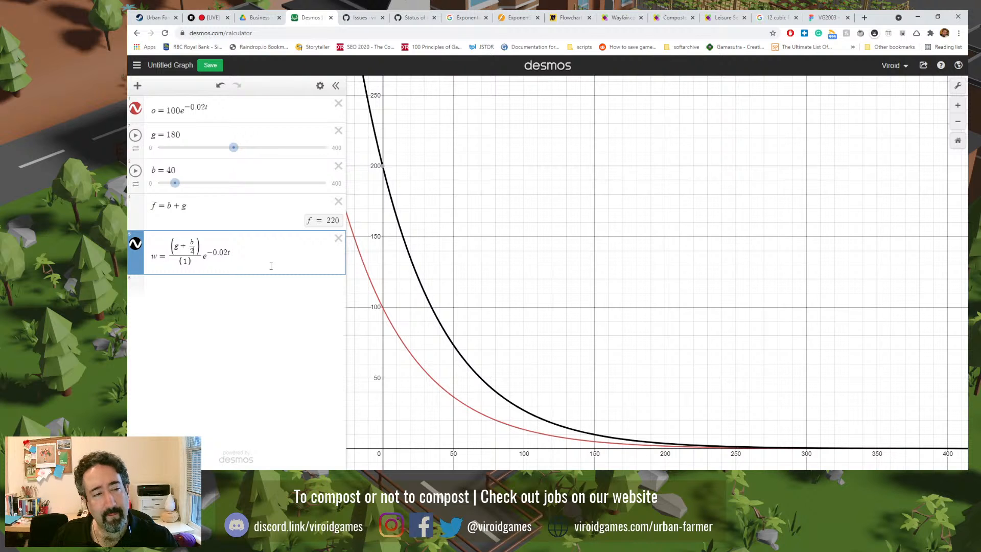
- Set b to 30 and g to 60
left_click(170, 170)
double_click(171, 169)
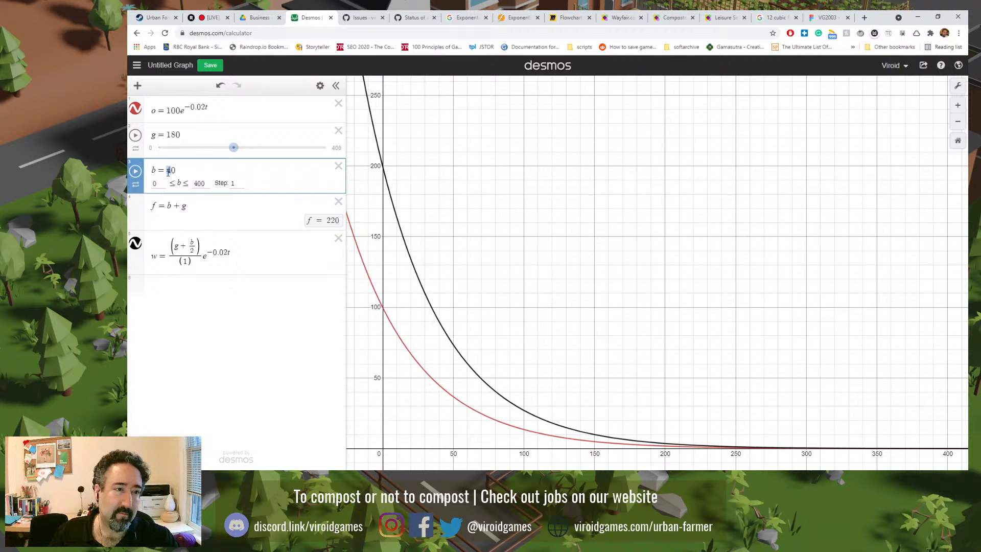
type("30")
left_click(171, 134)
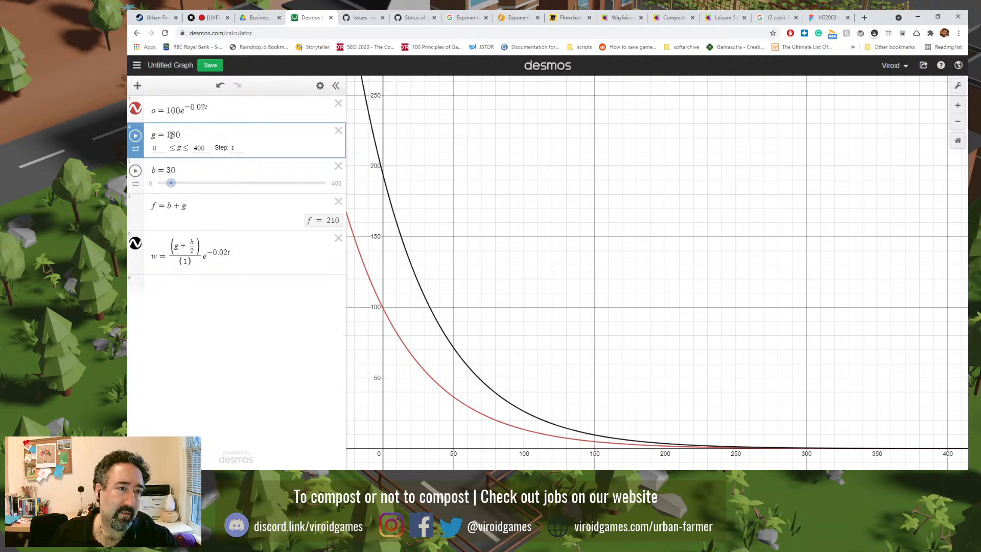
double_click(171, 134)
type("60")
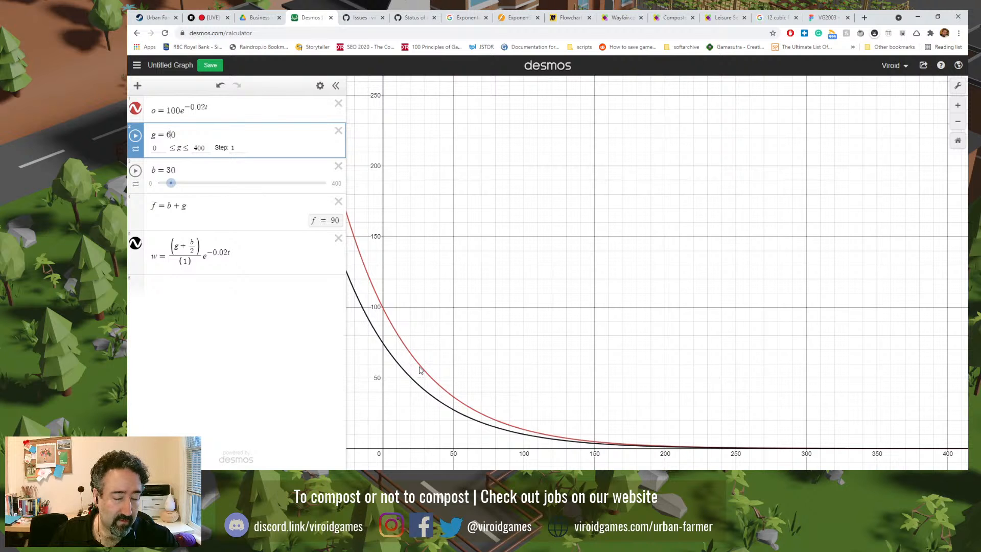
- Compare the red and black decay curves near the vertical axis, and check the Composting Unit menu in Figma
left_click(445, 353)
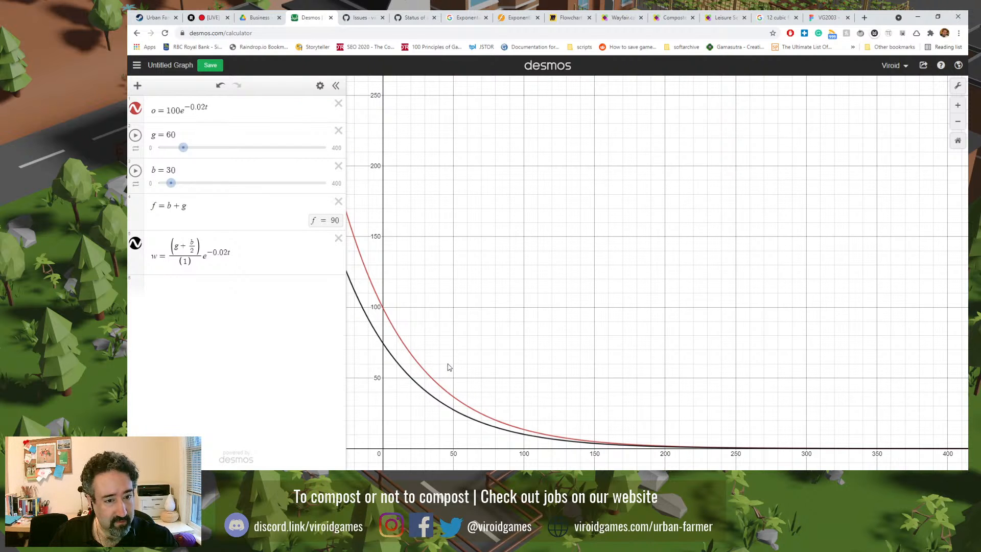
scroll(452, 350, "up", 5)
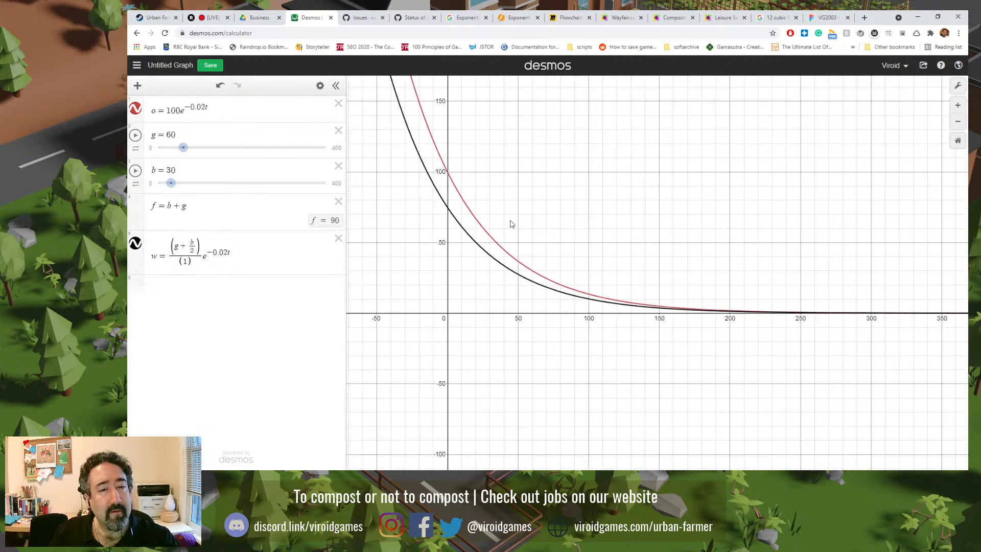
scroll(492, 213, "up", 4)
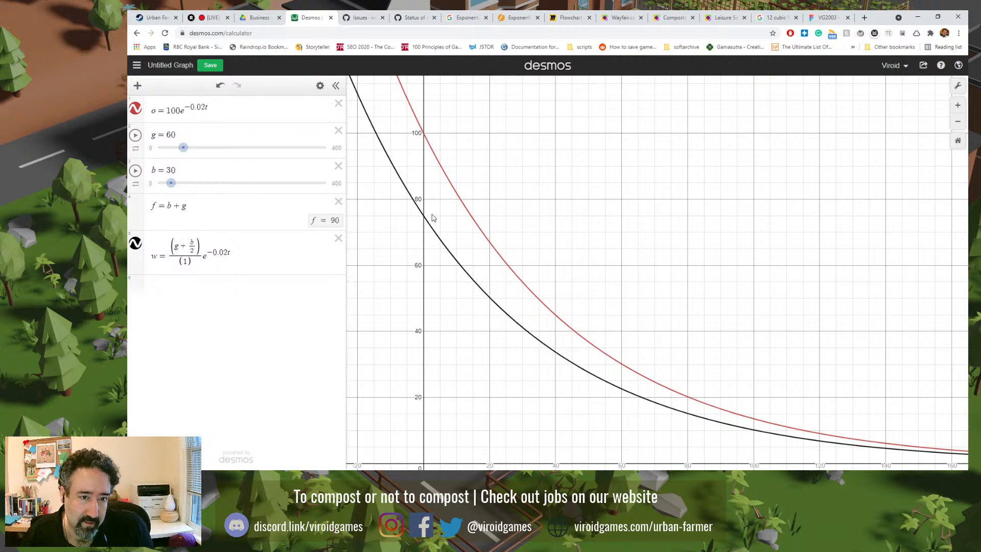
left_click(824, 16)
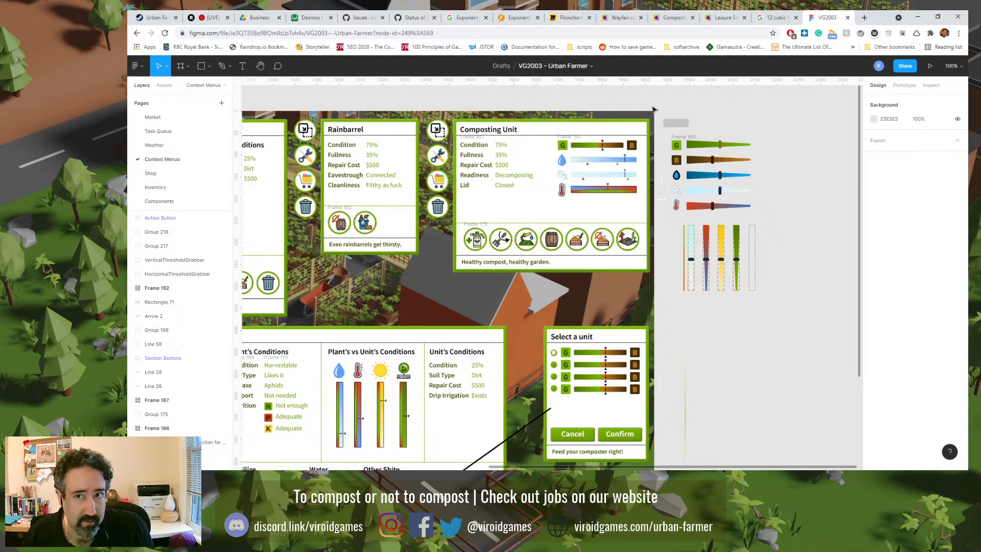
left_click(327, 14)
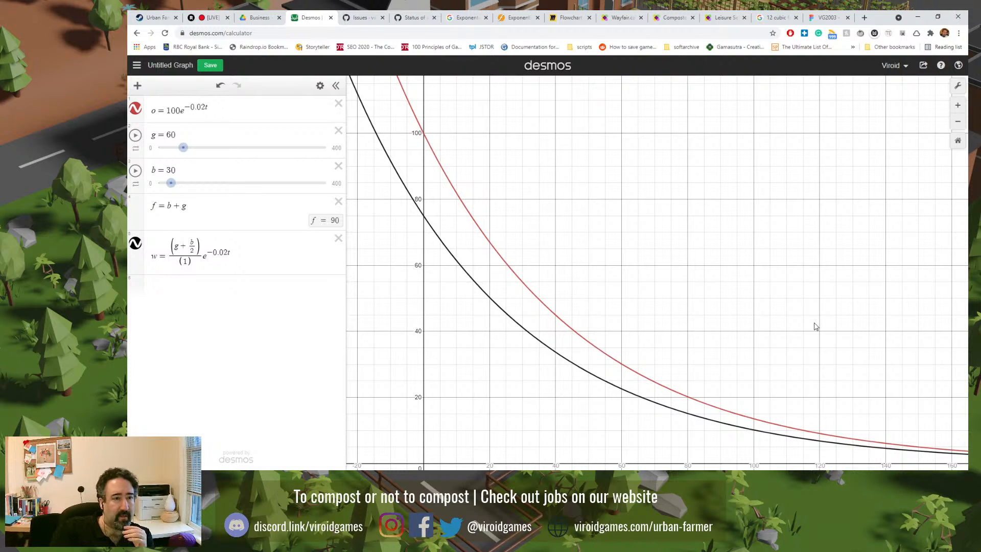
- Set b to 40 in Desmos, and remove the blank expression row below it
double_click(170, 169)
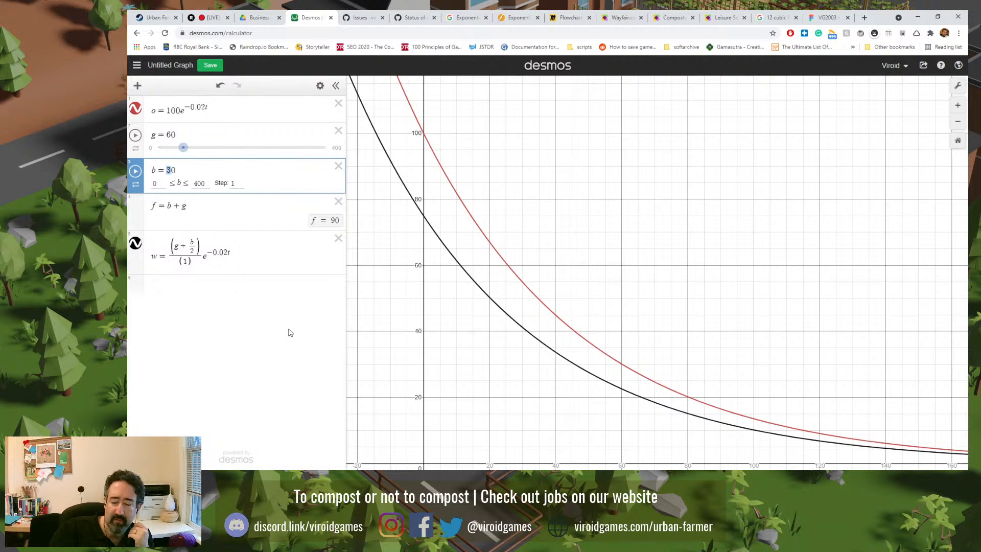
type("4")
key("Return")
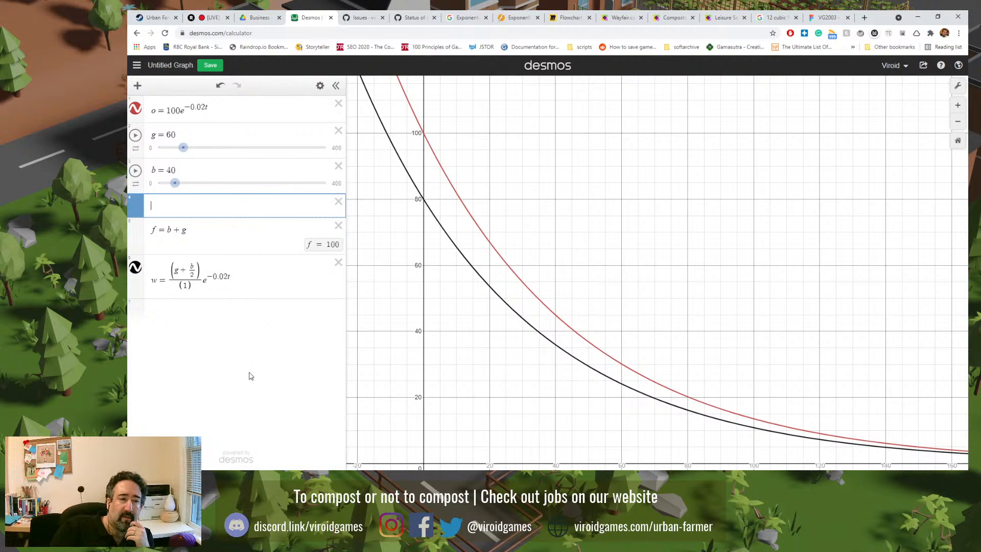
left_click(338, 202)
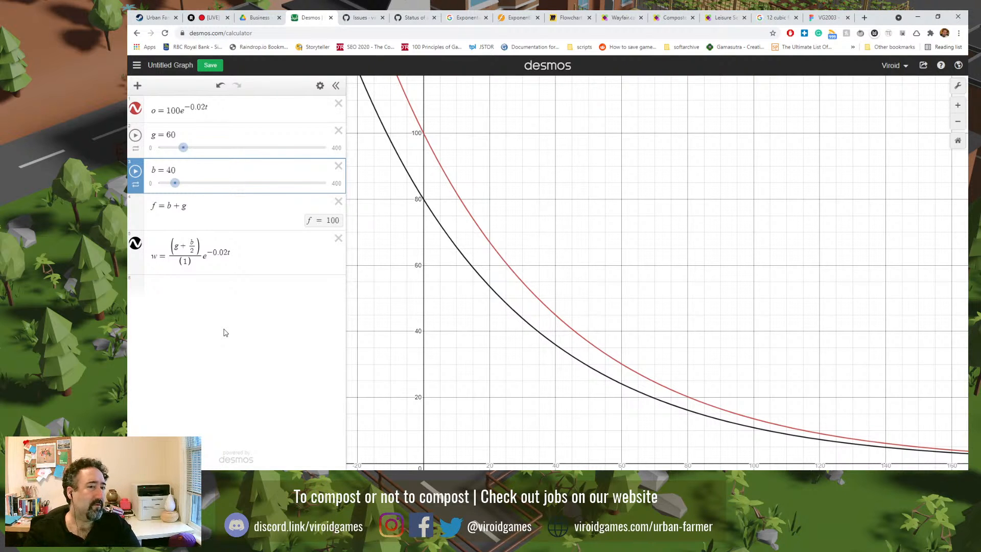
- Duplicate the w equation in a new expression row, and show the duplicate's curve in orange
left_click(141, 293)
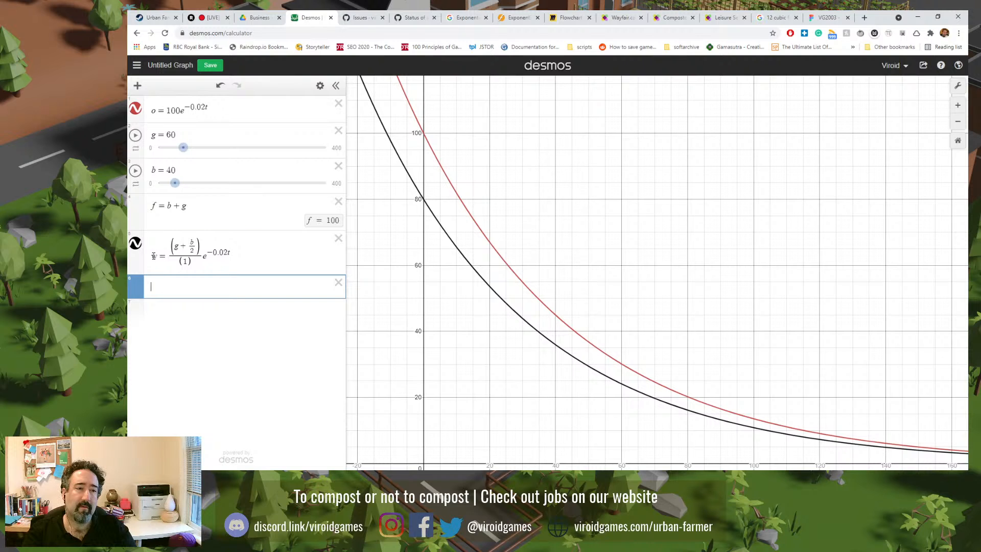
left_click_drag(151, 258, 238, 258)
left_click(176, 293)
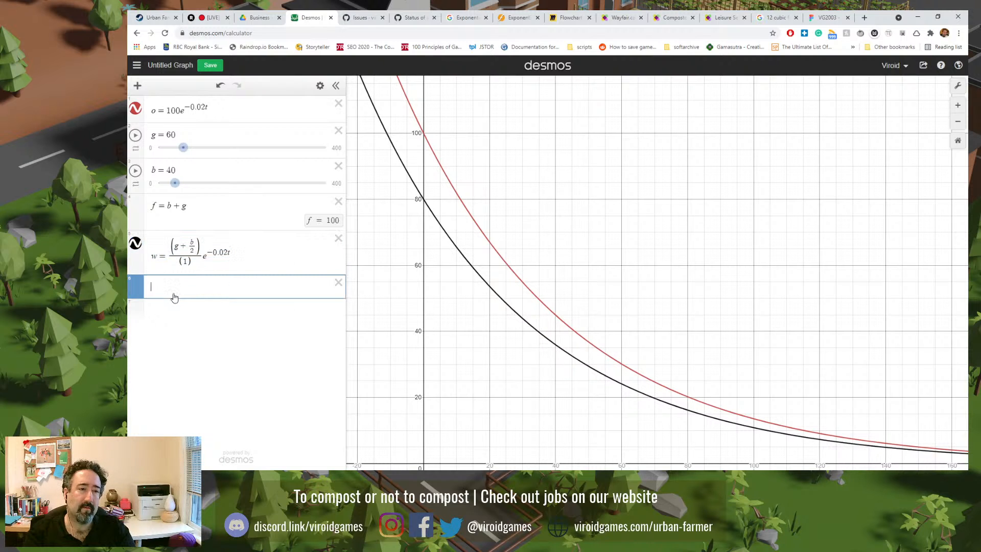
type("w=(g+b/2)/(1)e^-0.02t")
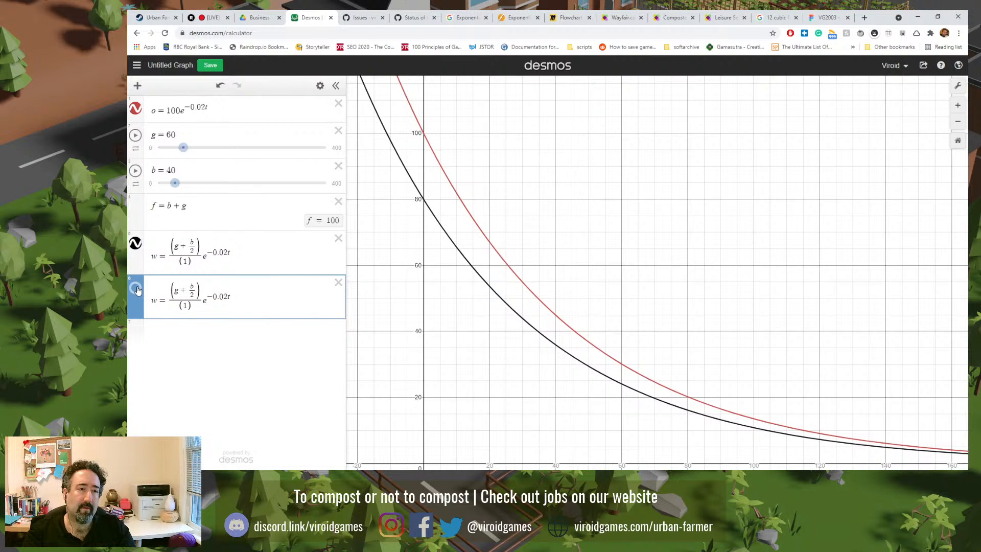
left_click_drag(137, 287, 137, 289)
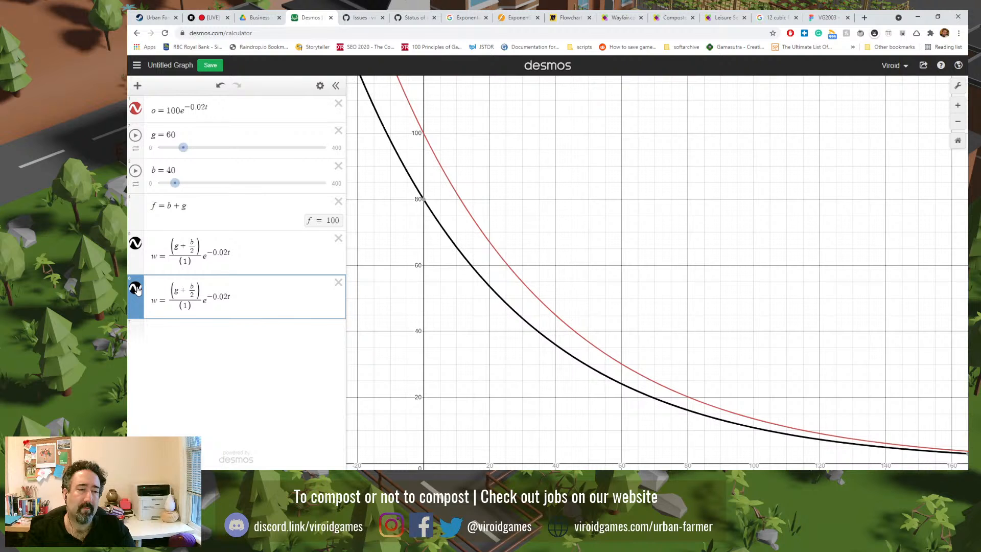
left_click(137, 289)
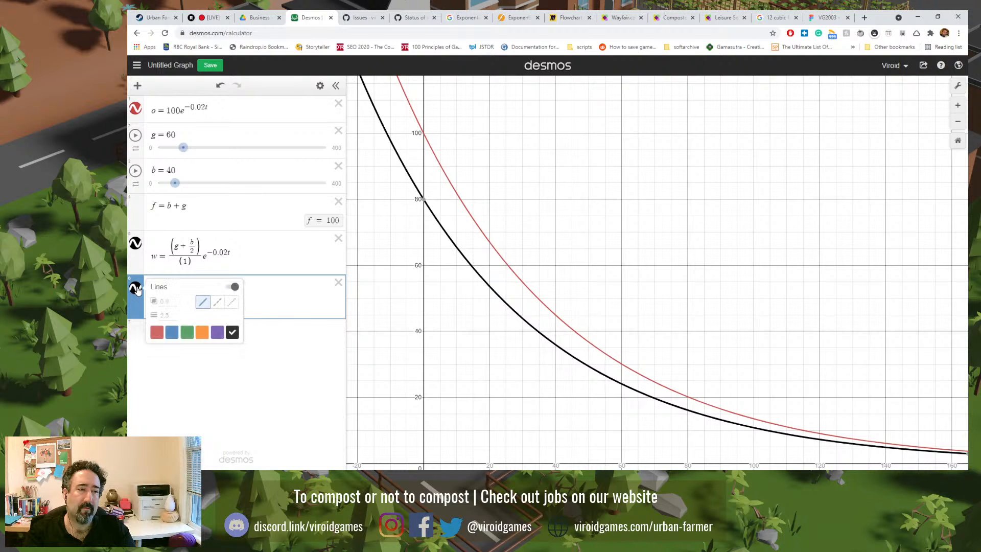
left_click(201, 332)
left_click(250, 371)
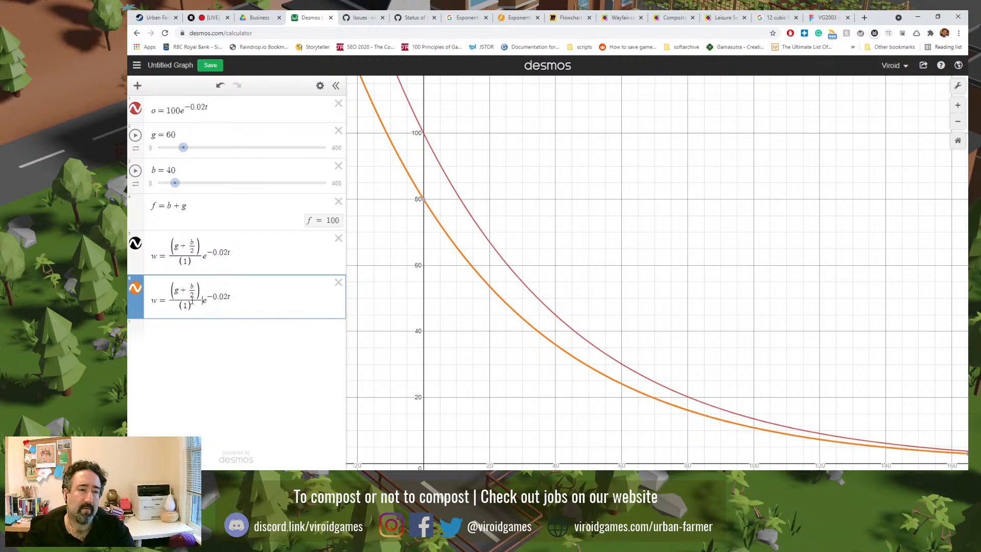
- Rewrite the fraction in the orange w equation as (2g + b) over 2
left_click(177, 291)
type("2")
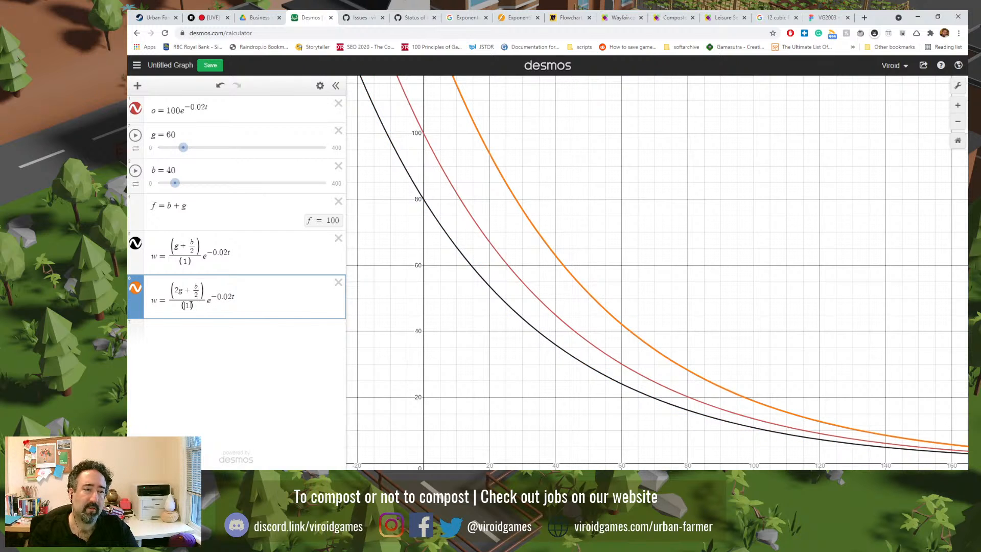
key("BackSpace")
type("2")
key("Delete")
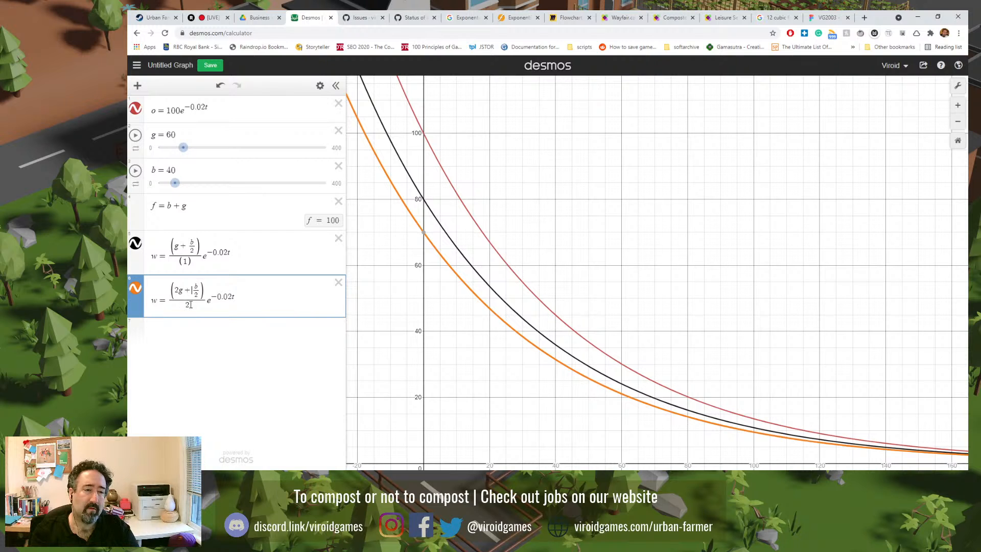
key("shift+Right")
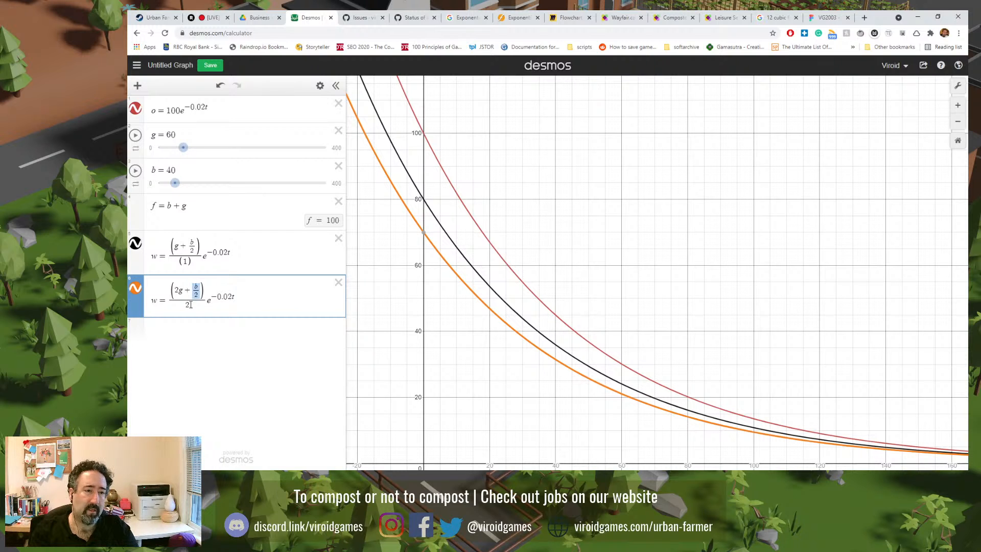
type("b")
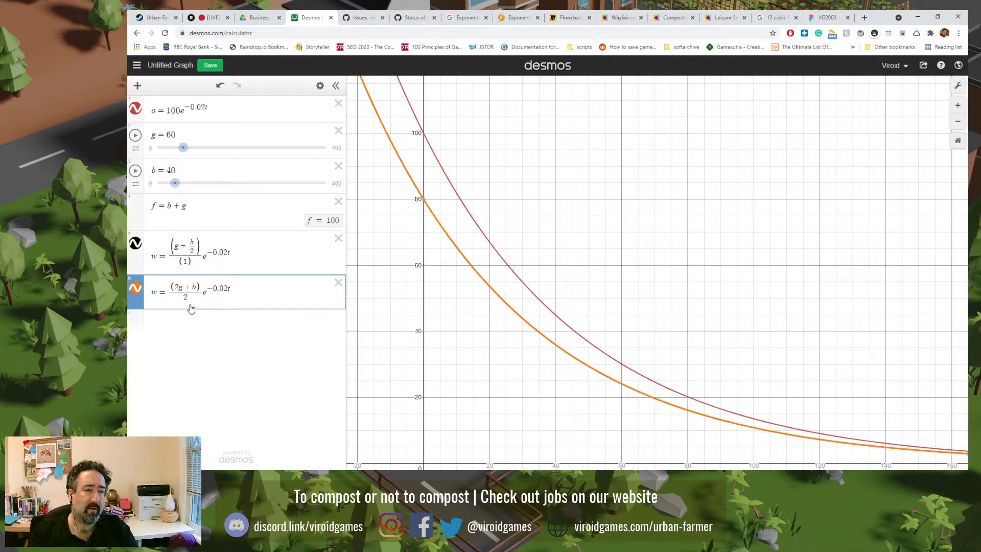
- Give the exponential in the orange w equation a coefficient of 340, trying it as a subtracted term before making it an added one
type("- ")
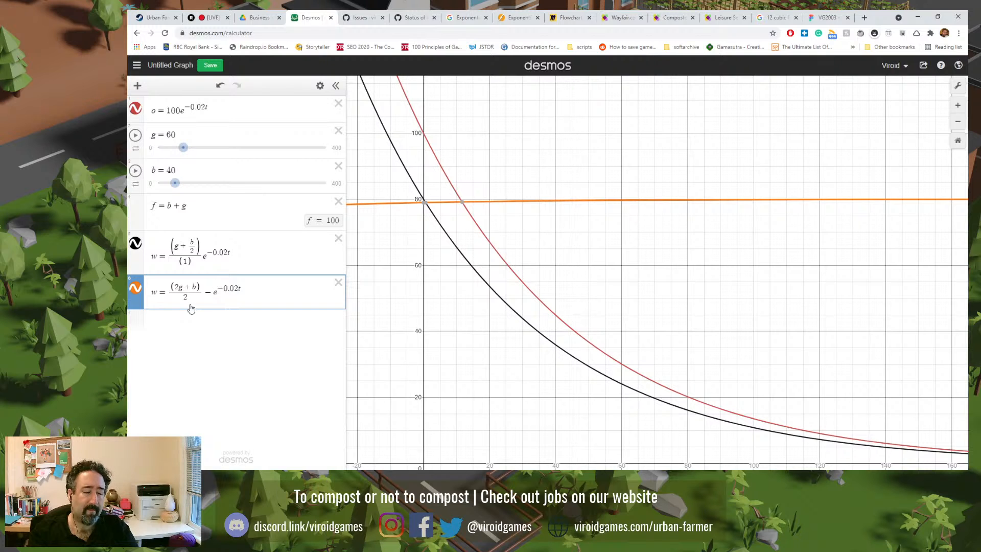
type("340")
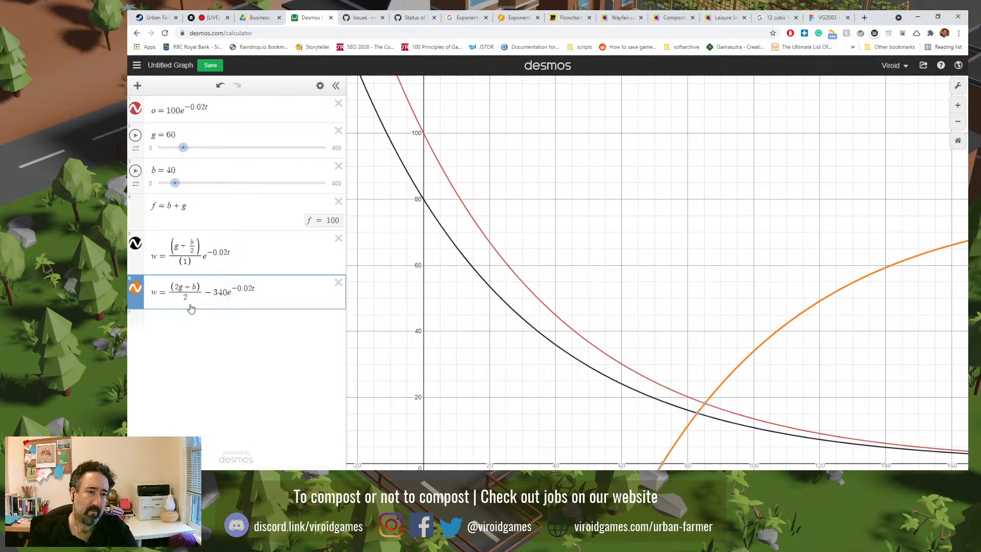
key("Left")
key("Left")
key("Left")
key("Left")
key("shift+Left")
key("Right")
type("+")
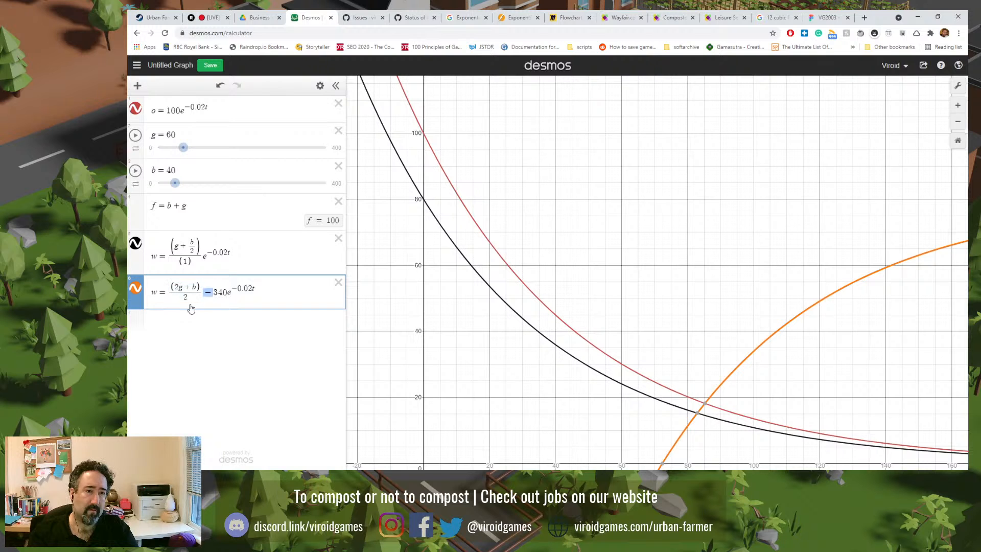
key("Delete")
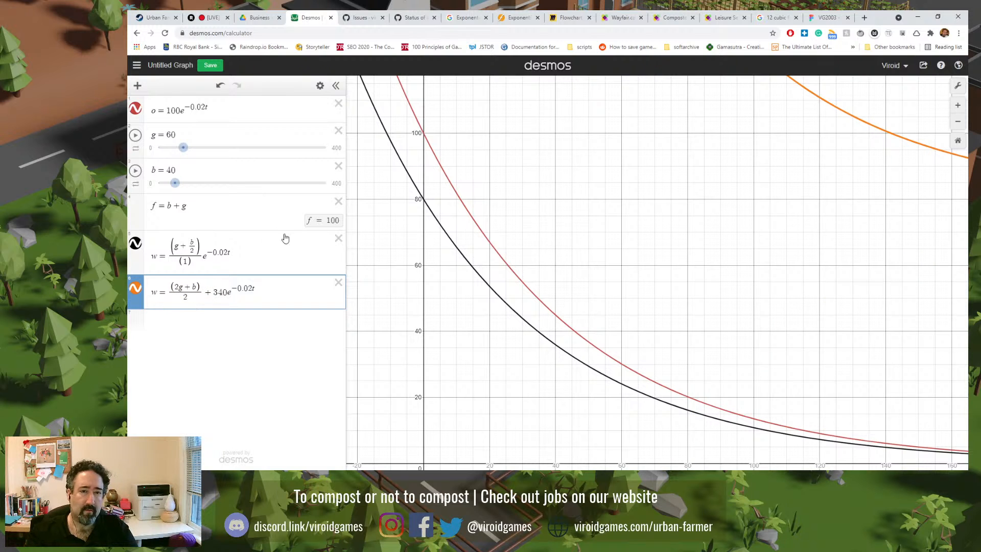
- Put a minus sign before the (2g + b)/2 fraction in the orange w equation
scroll(567, 215, "down", 4)
scroll(526, 332, "down", 5)
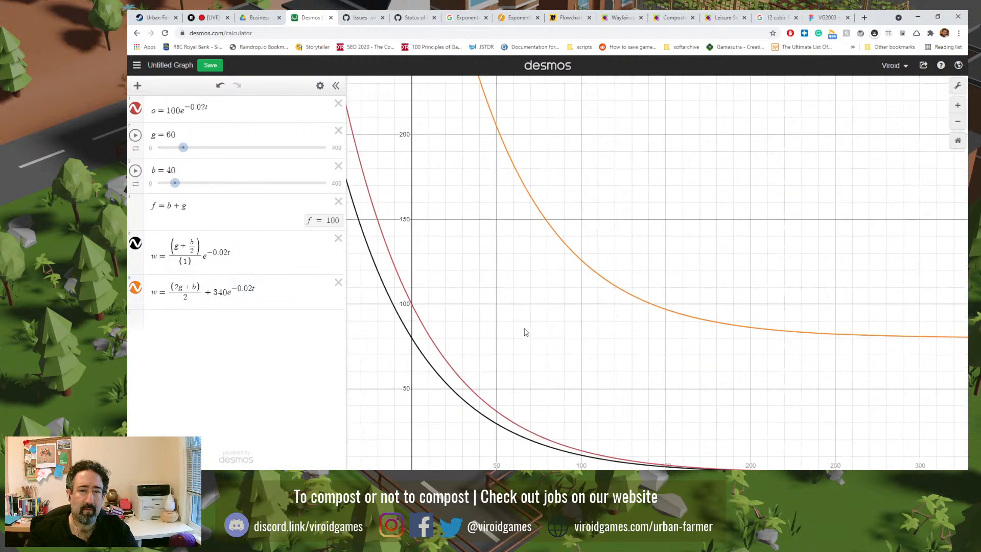
scroll(526, 333, "down", 3)
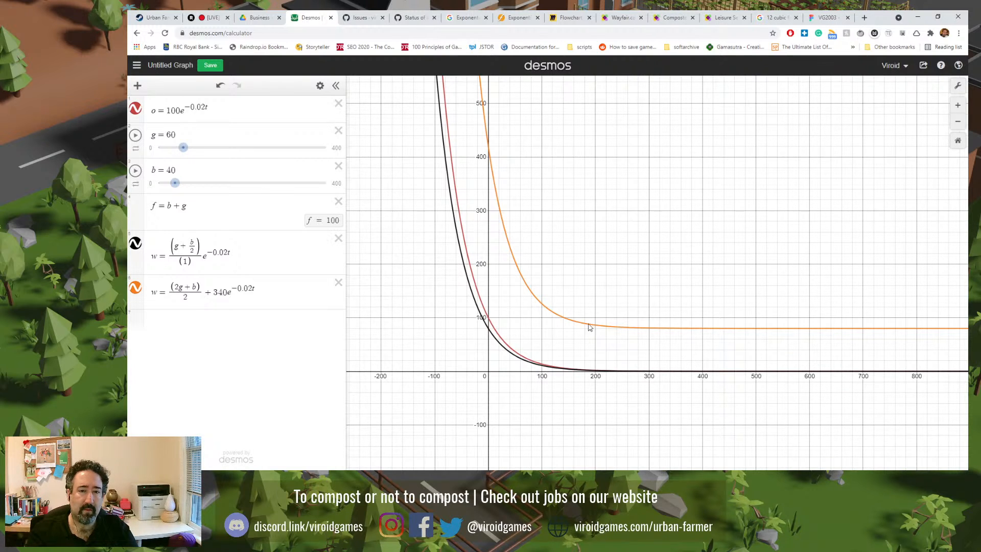
left_click(175, 295)
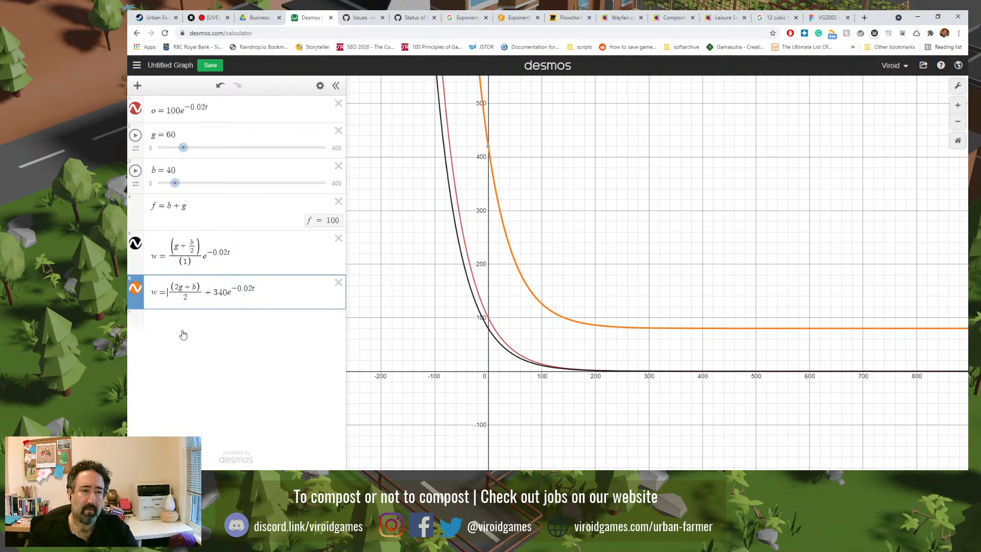
type("-")
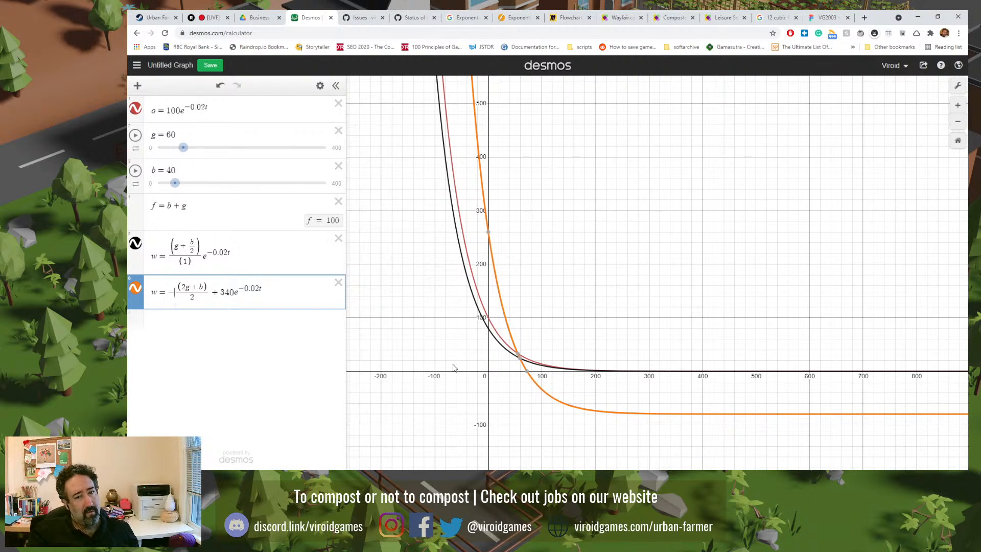
- Examine where the orange w curve crosses the vertical and horizontal axes and how it compares with the red and black curves
left_click_drag(455, 368, 422, 294)
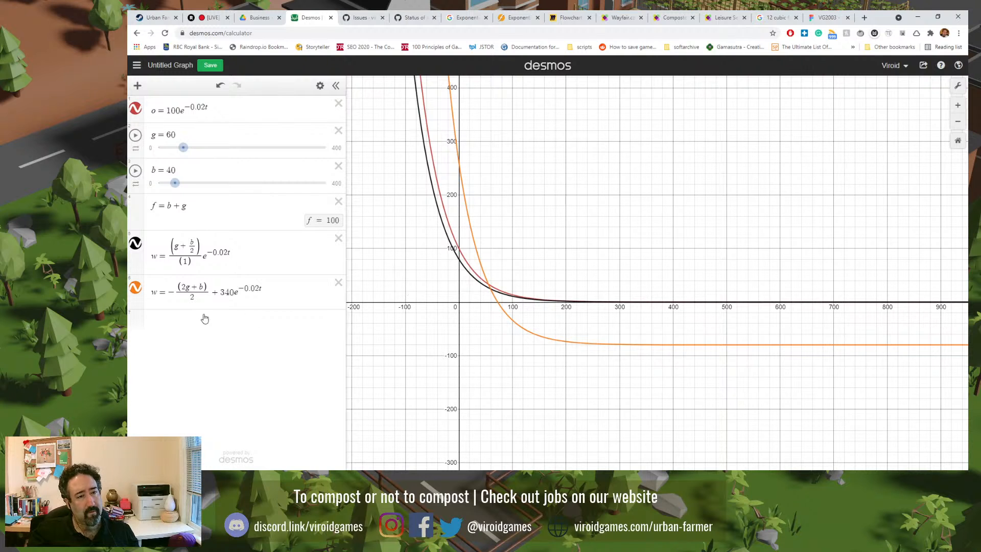
left_click_drag(221, 293, 236, 301)
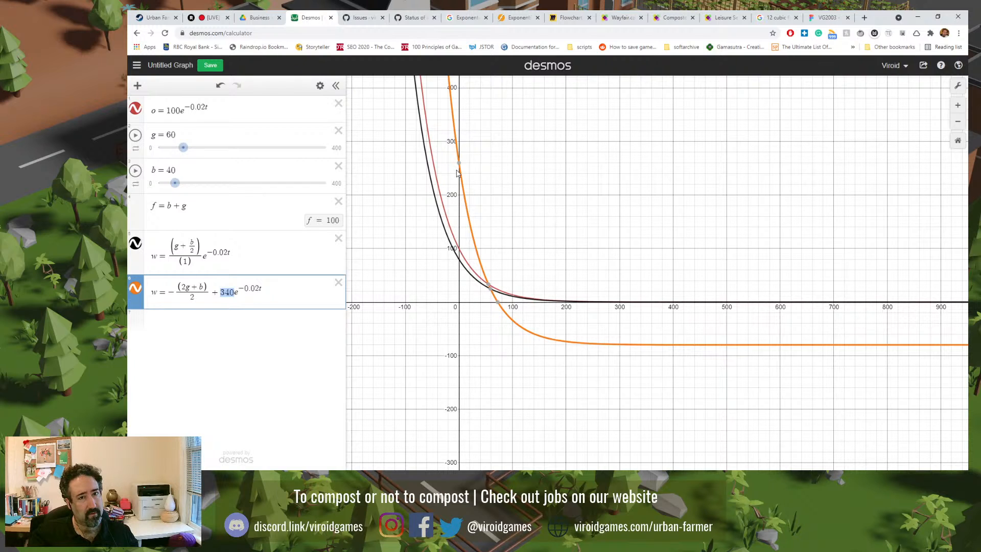
mouse_move(460, 164)
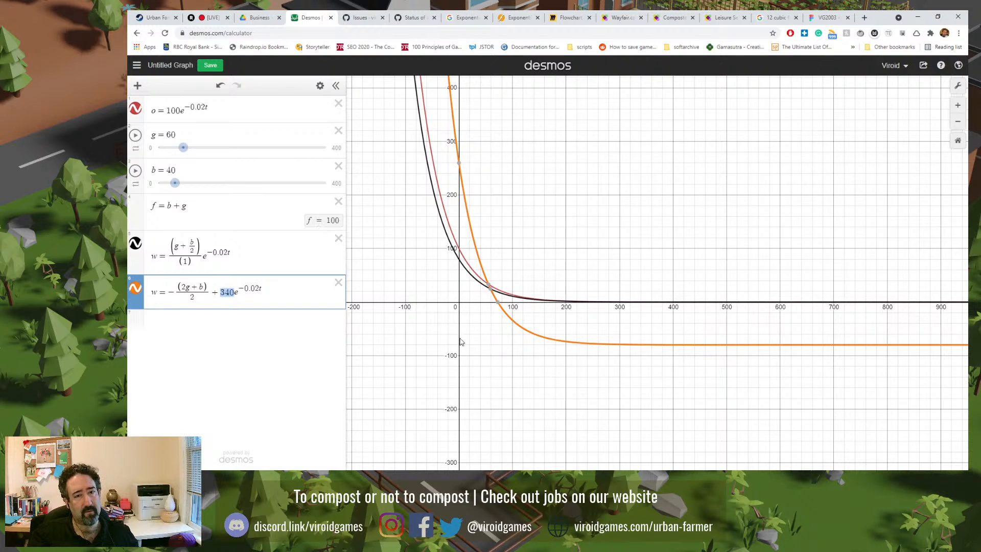
scroll(461, 347, "up", 2)
scroll(461, 348, "up", 4)
left_click_drag(561, 204, 605, 303)
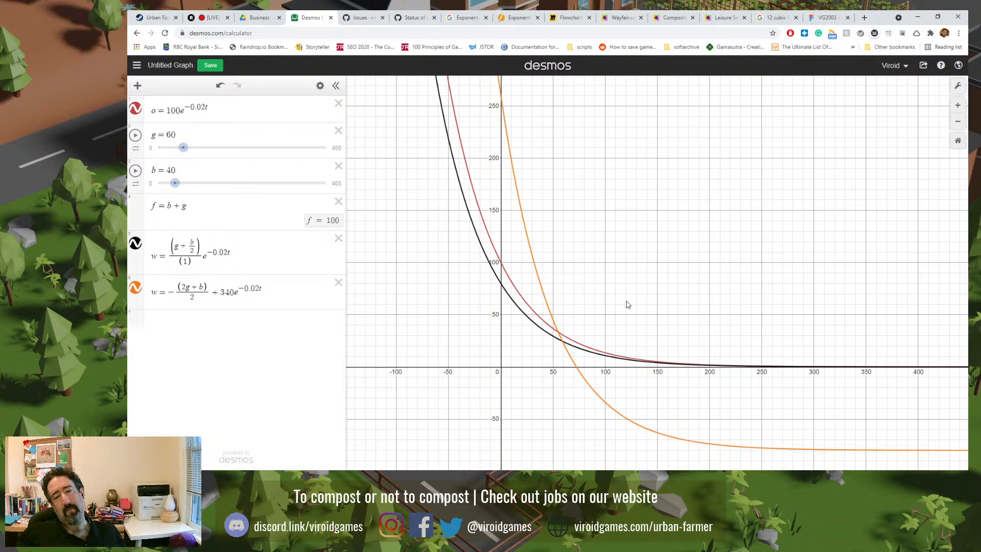
scroll(578, 370, "up", 3)
left_click(576, 369)
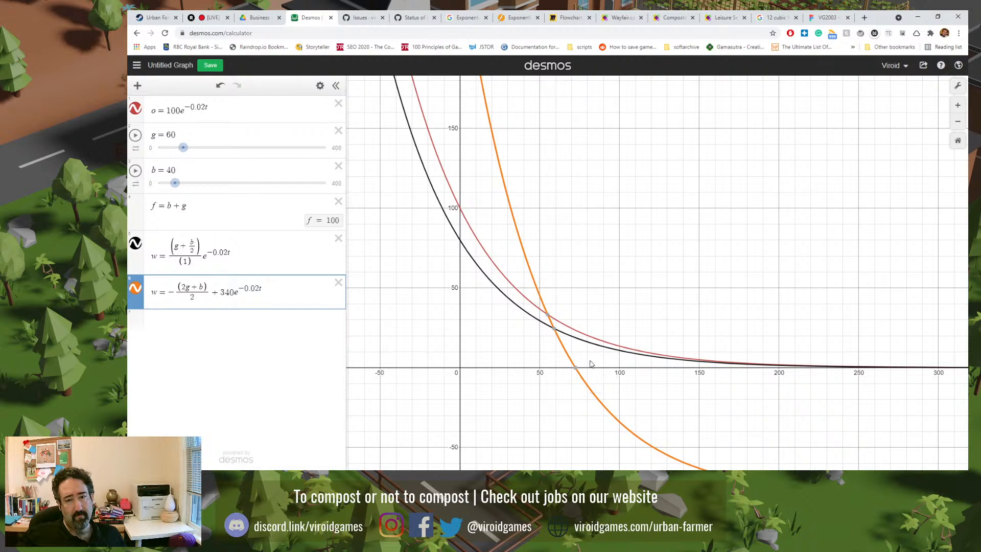
left_click(576, 369)
left_click(575, 429)
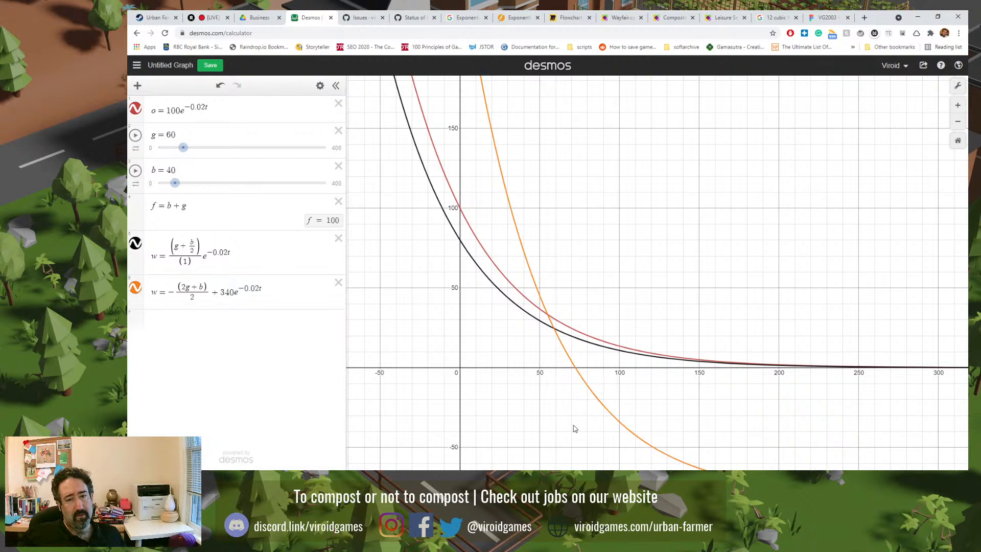
left_click(576, 371)
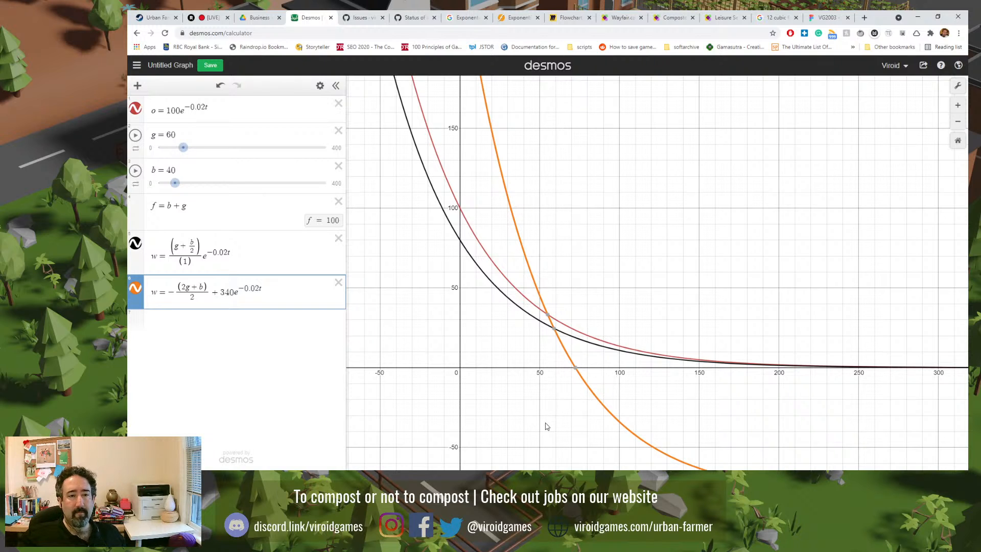
mouse_move(575, 372)
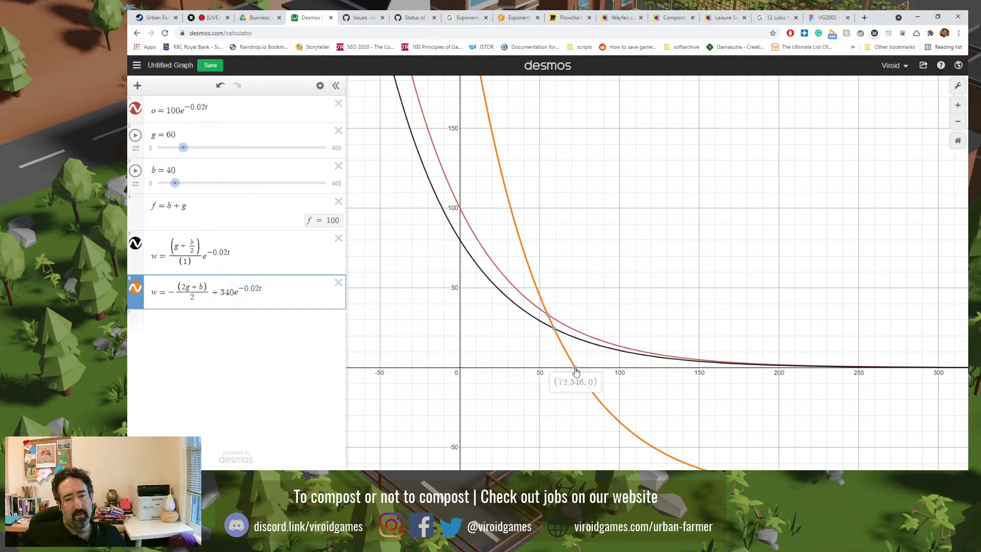
left_click_drag(626, 264, 757, 285)
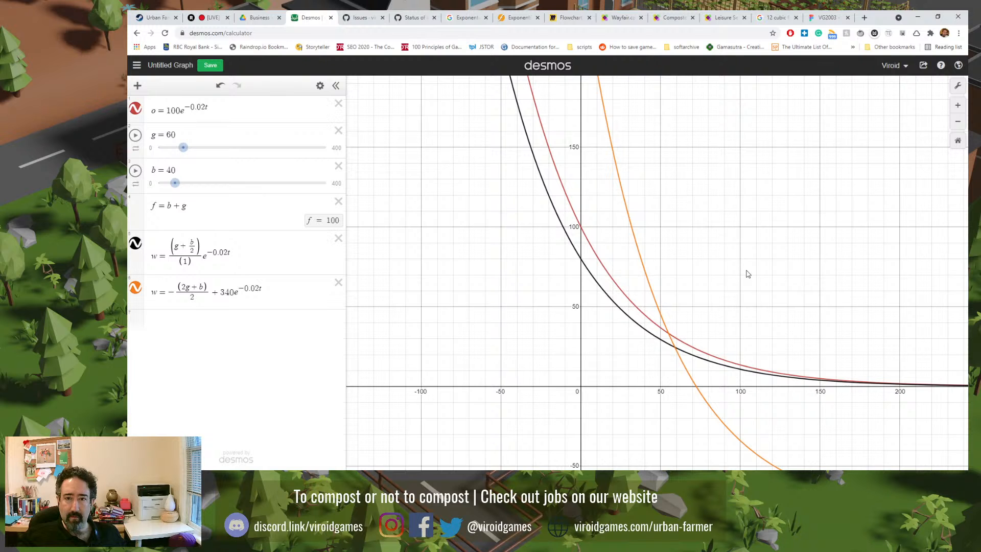
- Set both b and g to 0 and hide the black w curve
left_click_drag(744, 273, 659, 298)
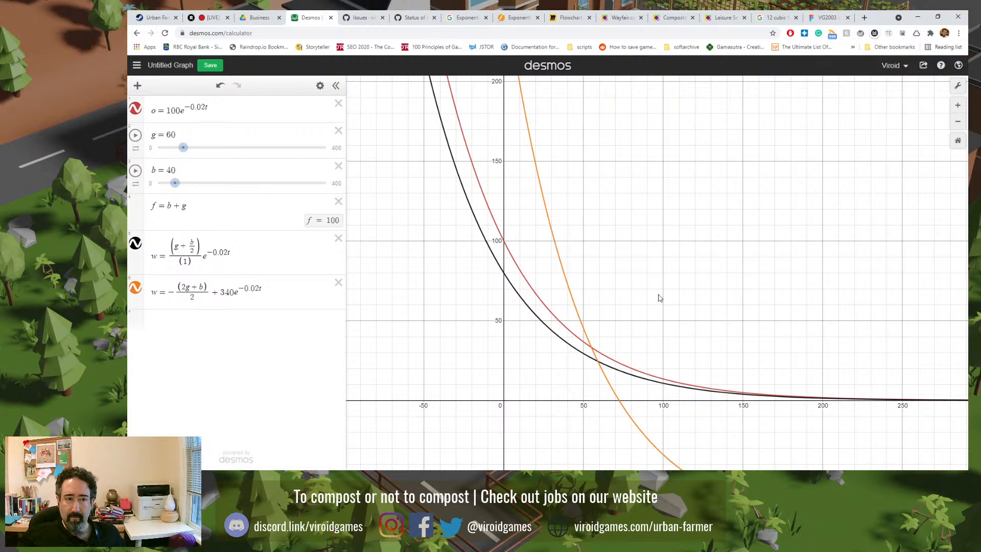
scroll(620, 269, "down", 2)
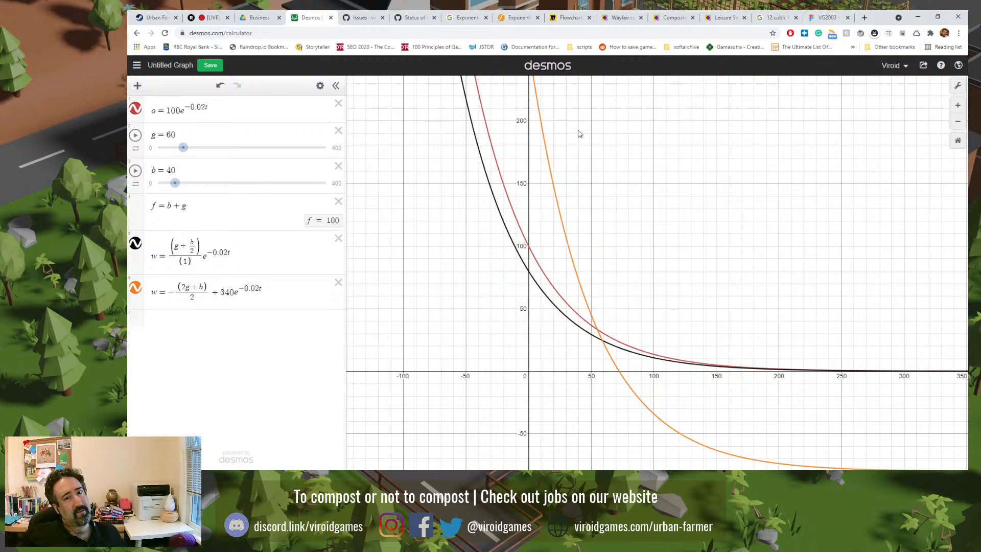
left_click_drag(579, 134, 573, 177)
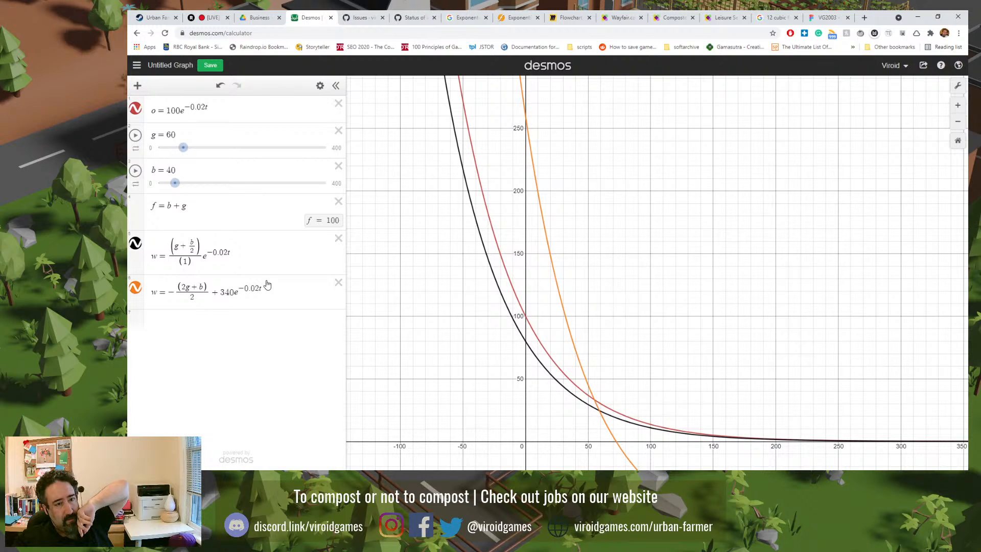
left_click_drag(259, 289, 246, 289)
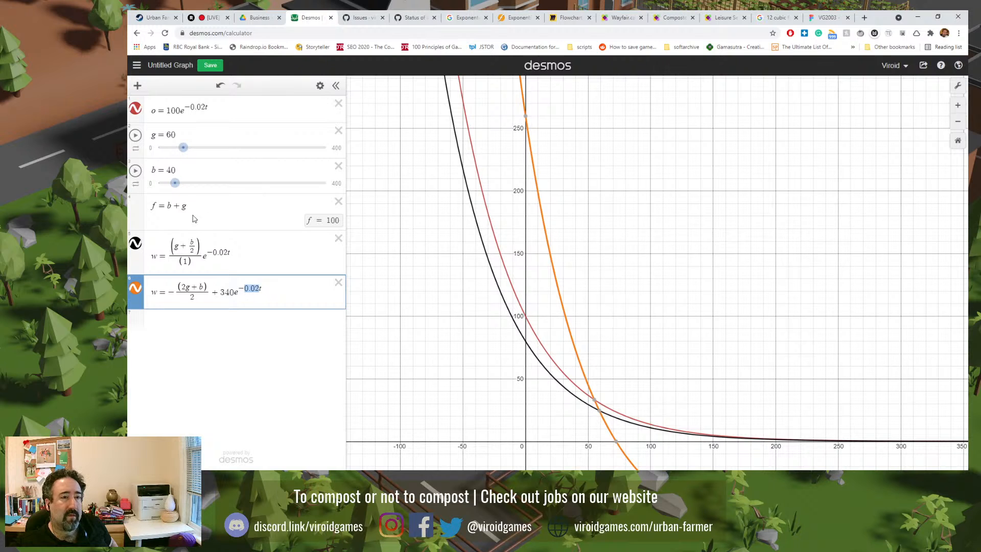
left_click_drag(175, 184, 156, 183)
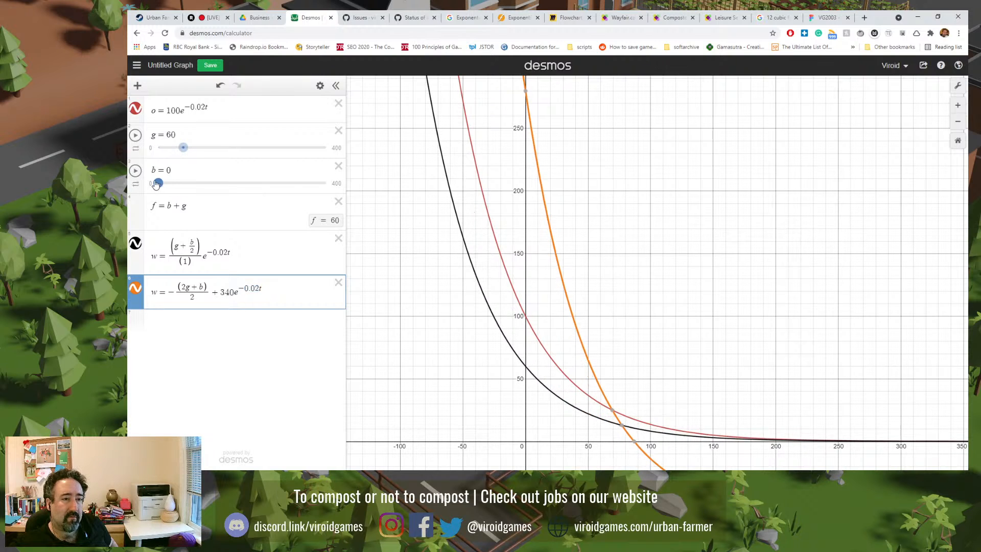
left_click_drag(182, 148, 154, 148)
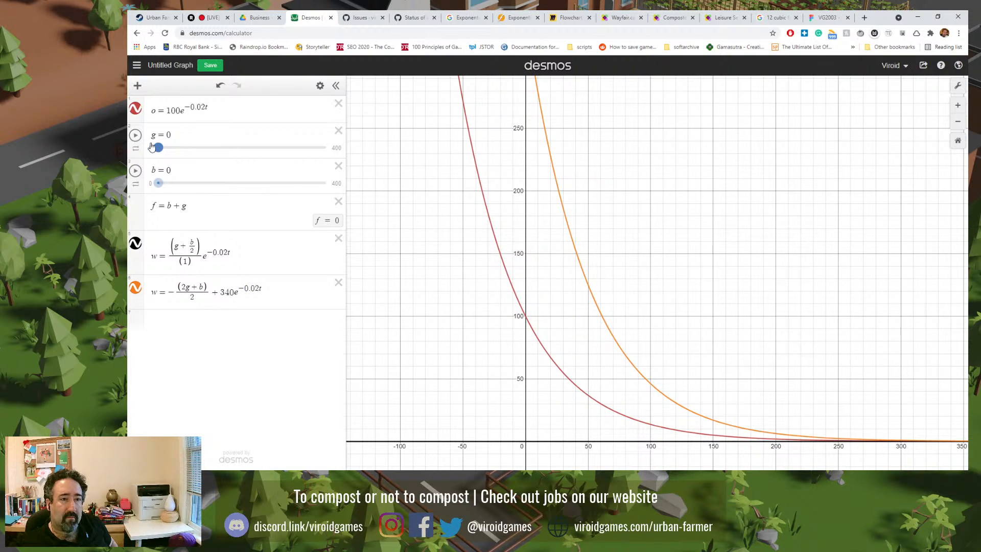
left_click(135, 243)
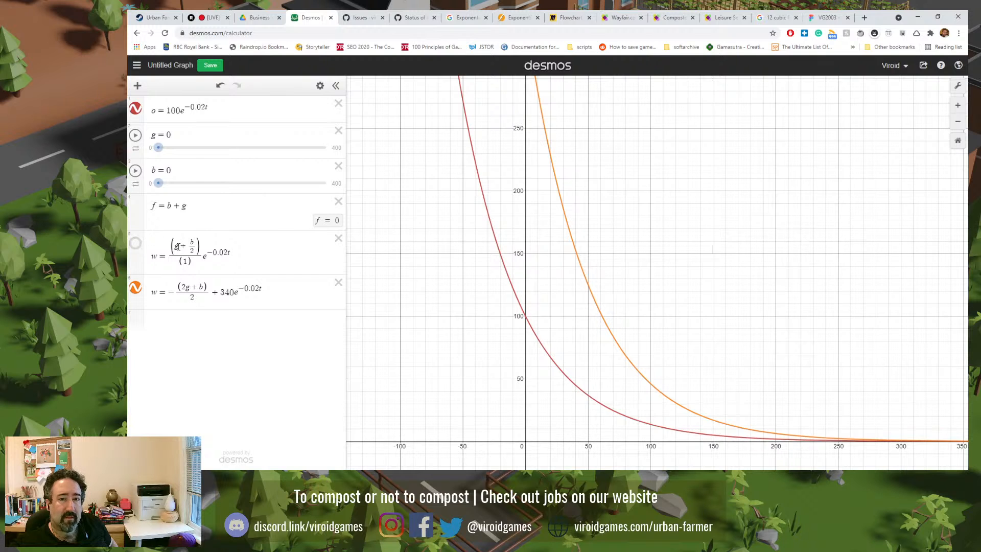
- Check where the orange w curve crosses the vertical axis with no greens or browns
scroll(582, 168, "down", 3)
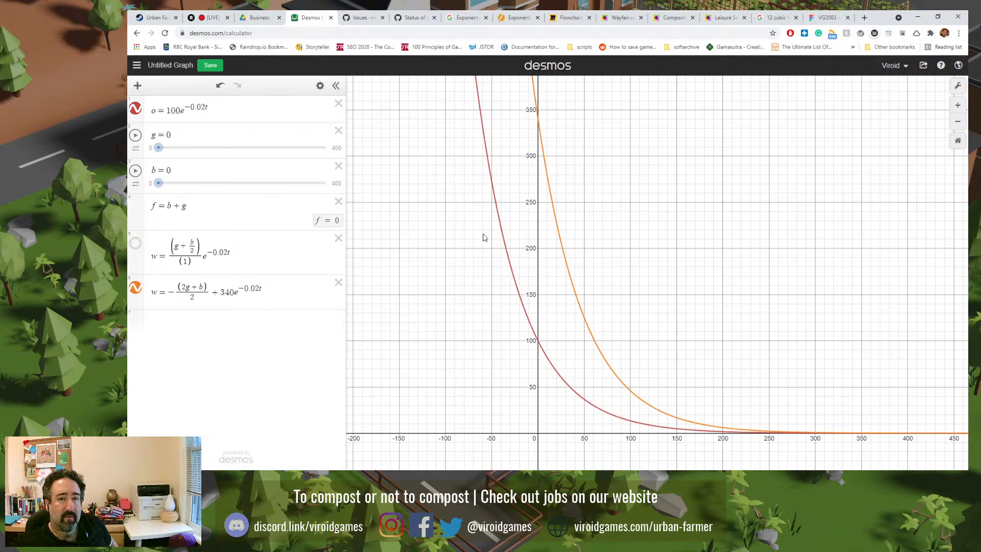
left_click(539, 122)
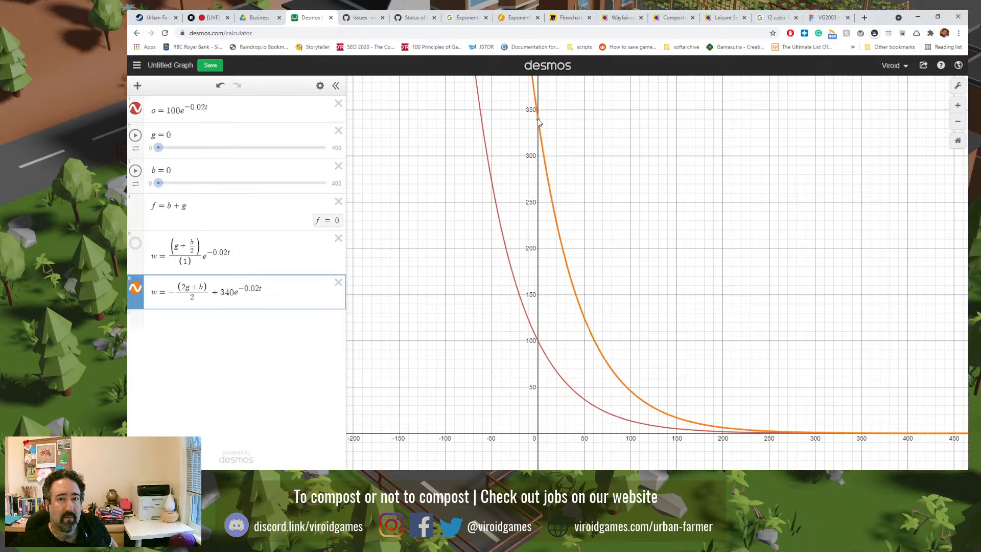
mouse_move(539, 123)
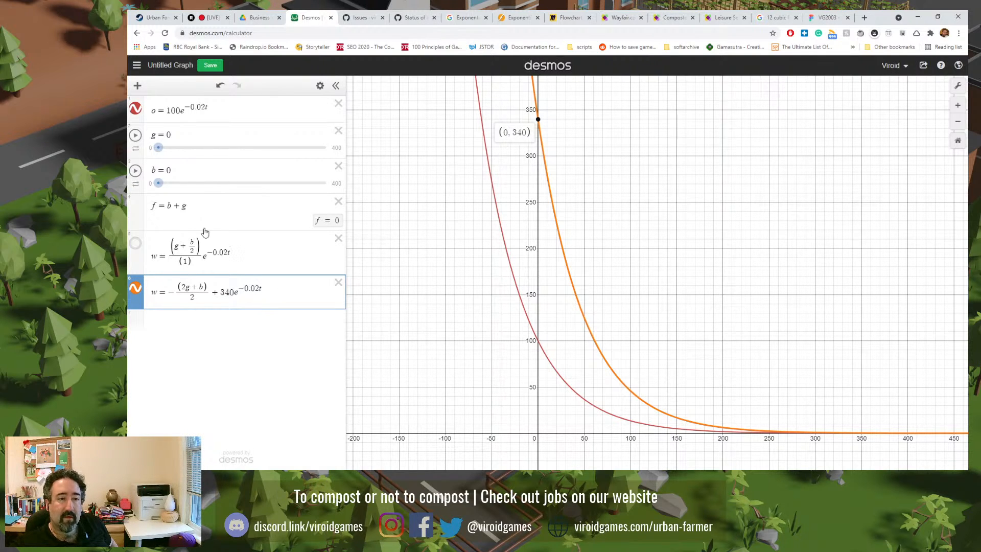
- Raise b in stages through 11, 67 and 137 up to 180 to test how browns shift the orange curve
left_click_drag(158, 183, 164, 188)
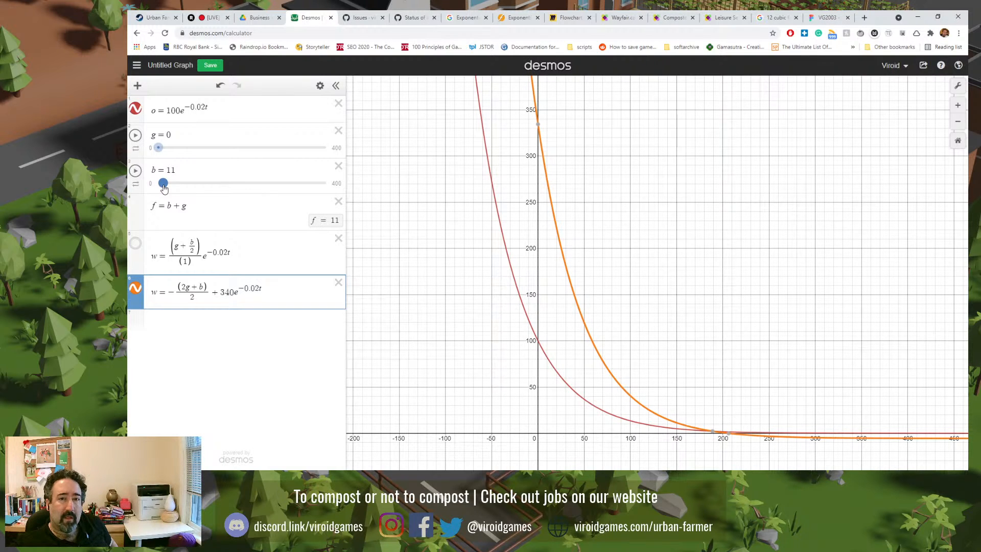
left_click_drag(164, 188, 188, 191)
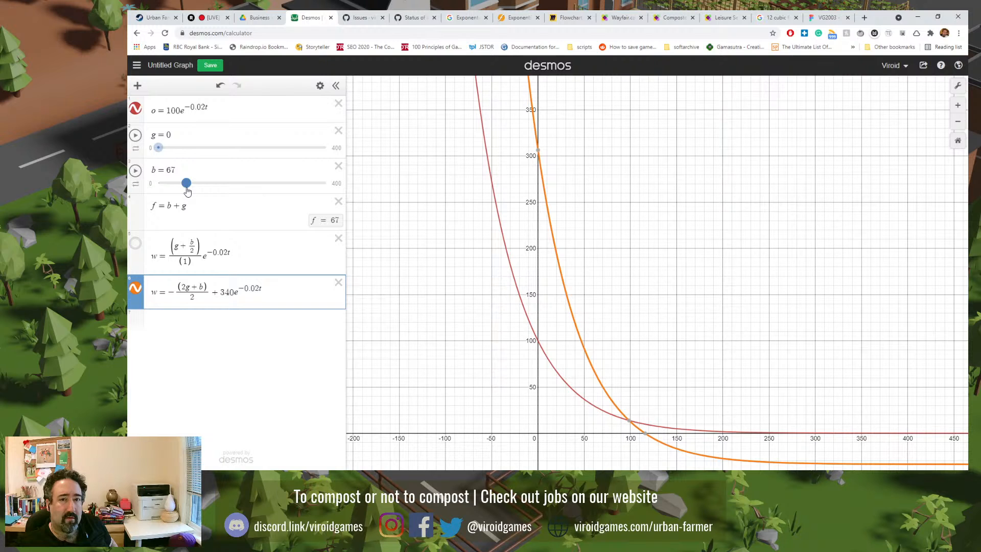
left_click_drag(188, 191, 216, 190)
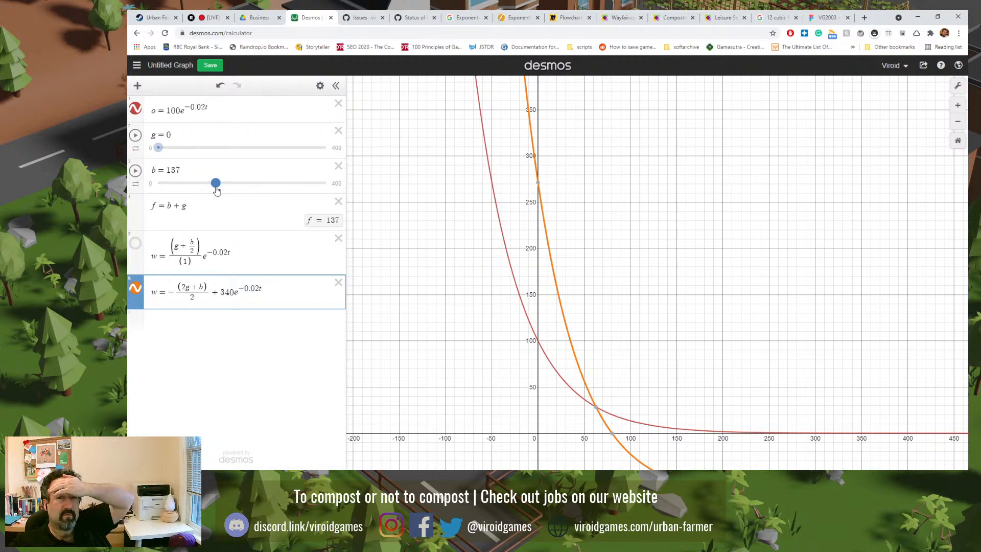
left_click_drag(217, 190, 233, 188)
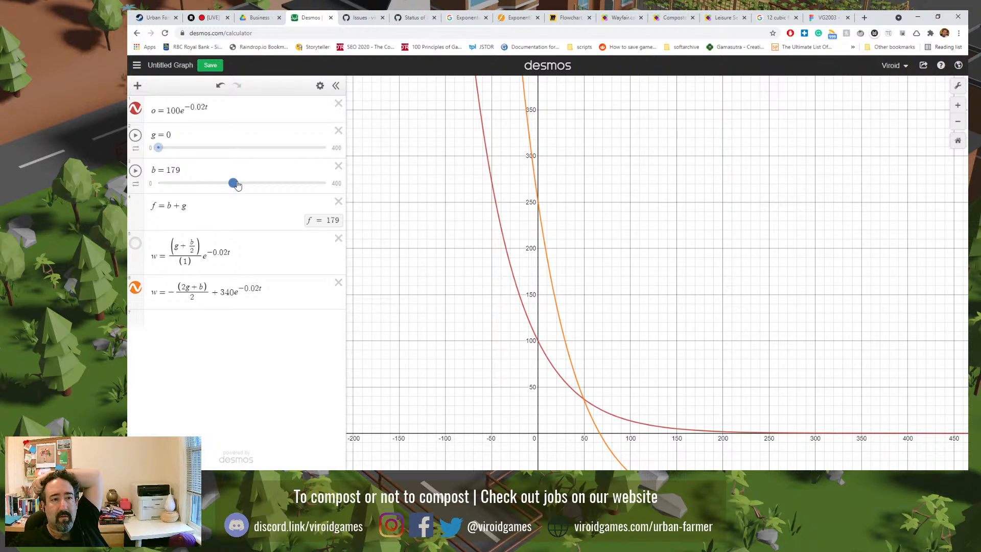
left_click_drag(237, 185, 238, 185)
- Try raising g to 16, and return it to 0
left_click_drag(159, 148, 165, 154)
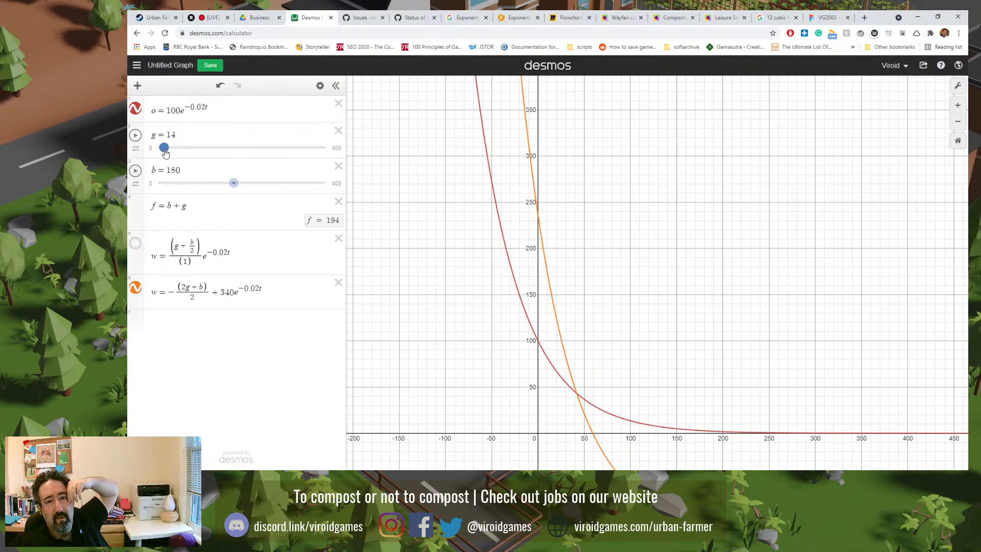
left_click_drag(166, 153, 167, 155)
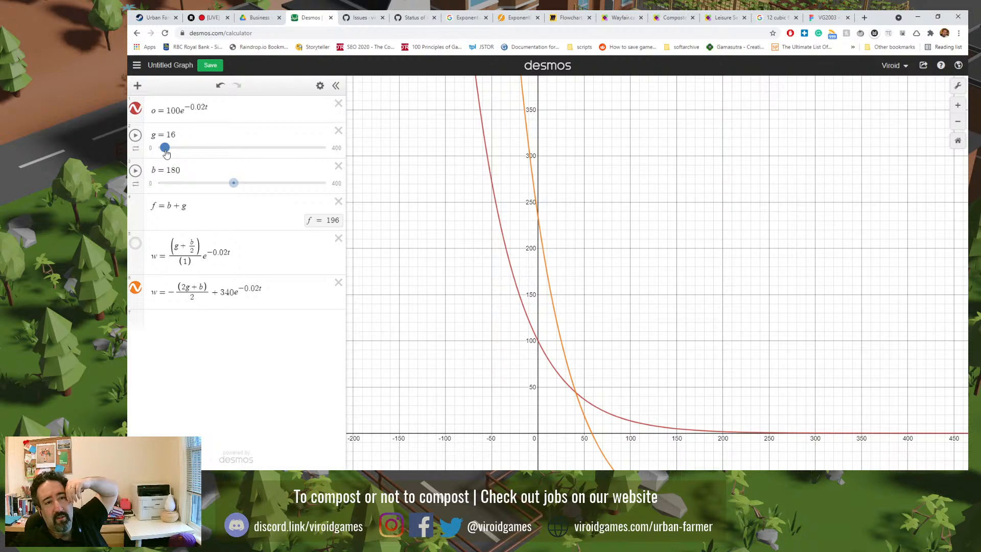
left_click_drag(166, 154, 159, 155)
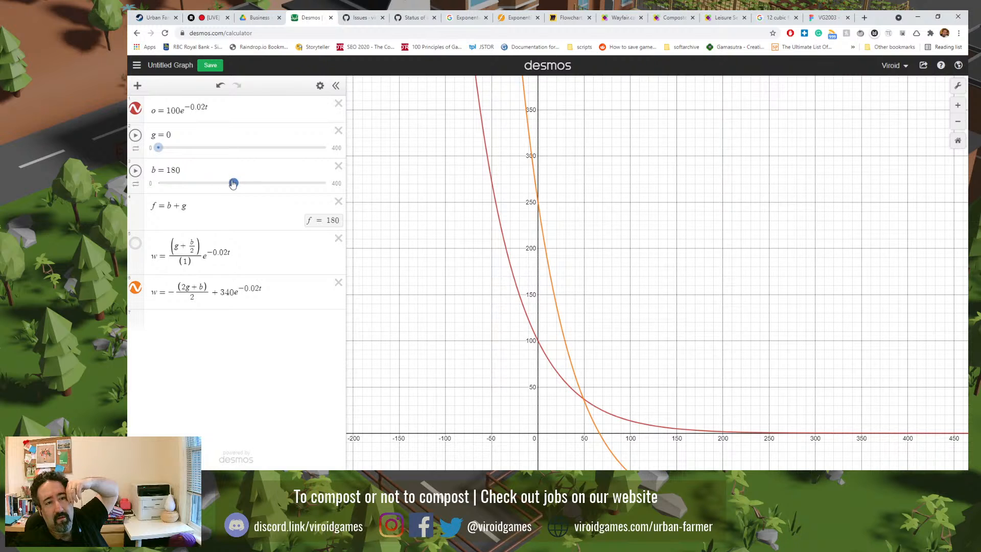
- Set b to 100 and check where the orange w curve crosses the horizontal axis
left_click_drag(233, 183, 205, 184)
left_click(175, 169)
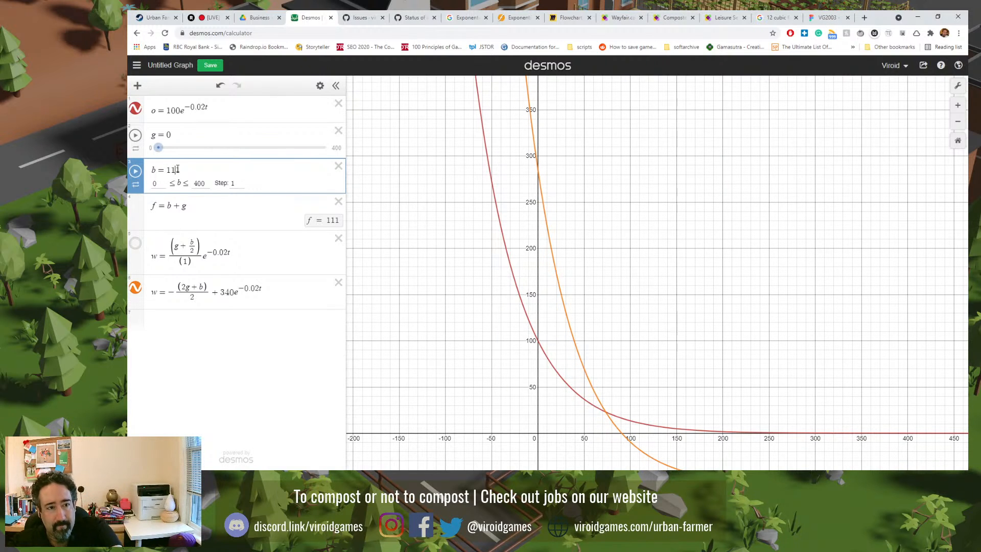
key("BackSpace")
key("BackSpace")
type("00")
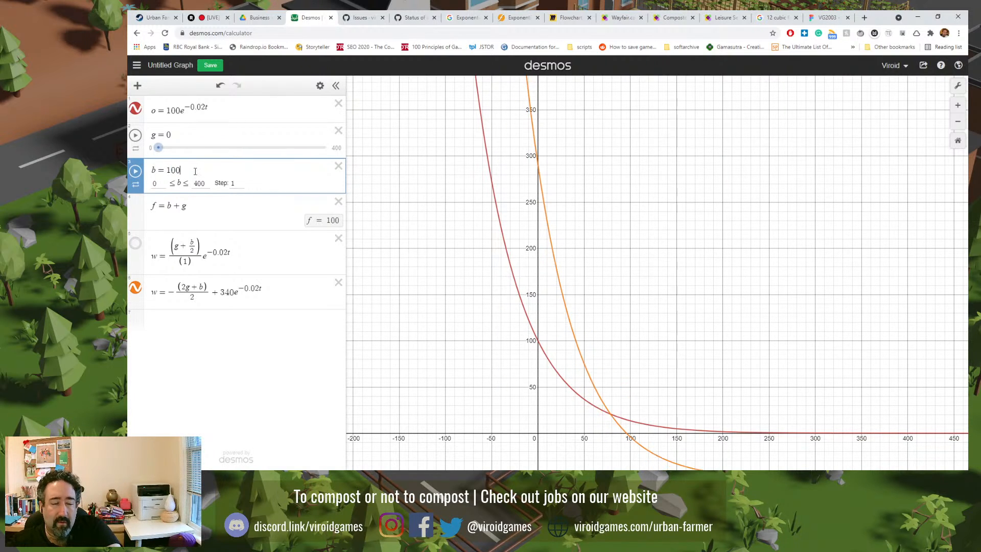
left_click(628, 436)
mouse_move(627, 437)
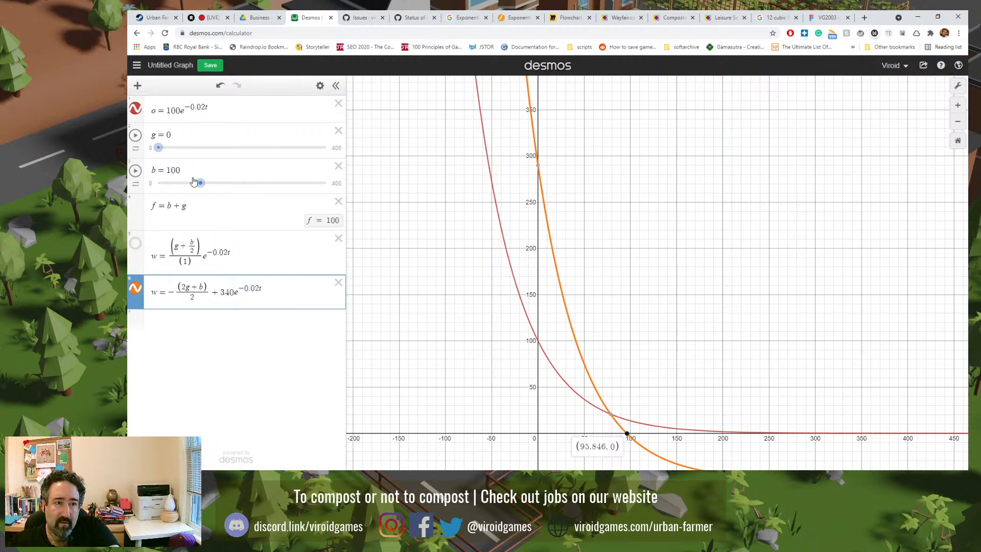
- Set g to 100, undoing the accidental overwrite of its whole expression
left_click(190, 135)
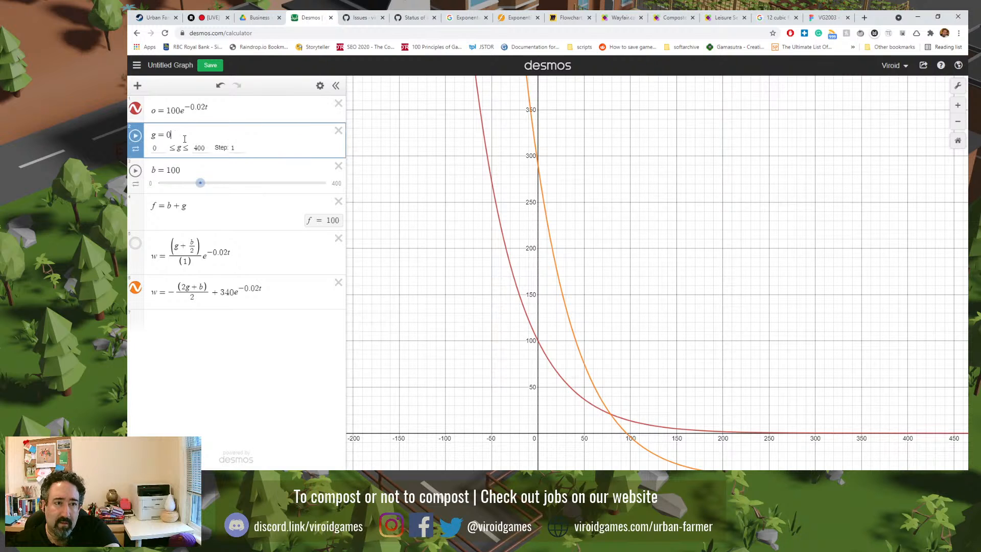
type("1")
left_click_drag(190, 134, 152, 136)
type("1")
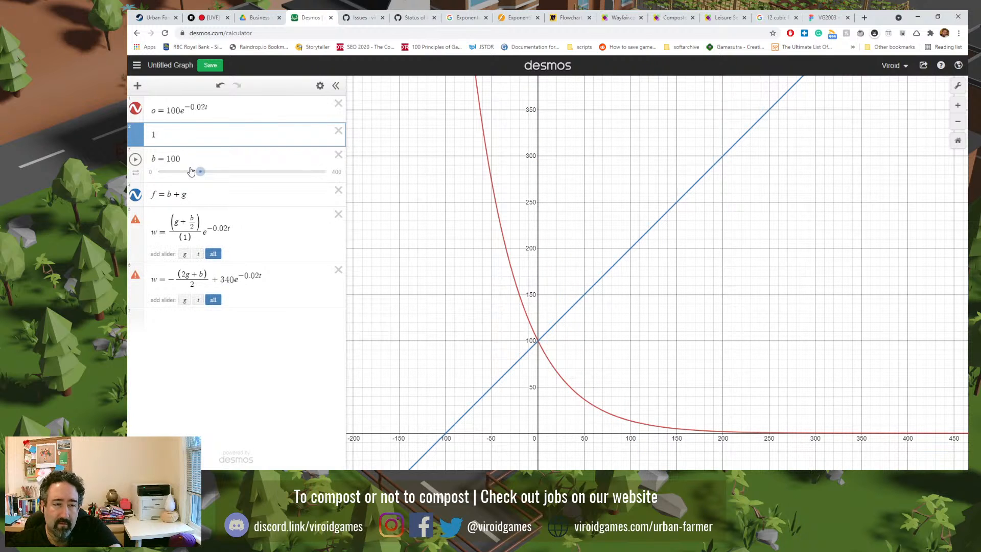
key("ctrl+z")
left_click_drag(171, 135, 176, 135)
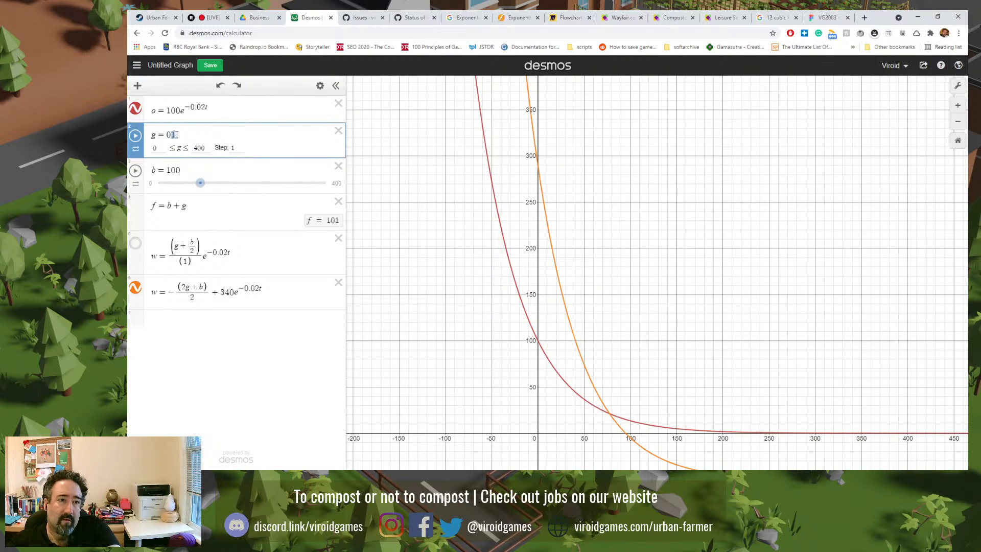
key("BackSpace")
key("BackSpace")
type("100")
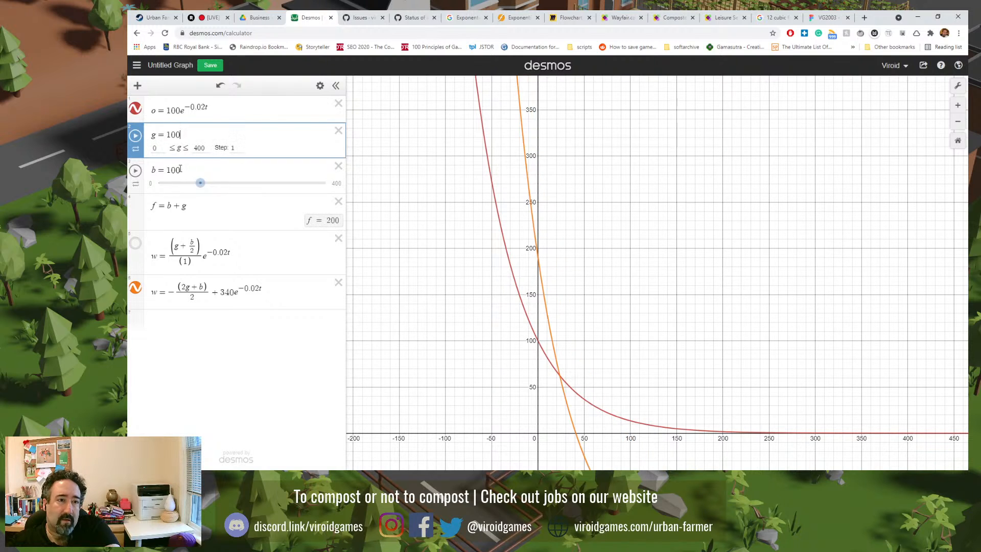
- Set b to 0, remove the stray empty expression, and check the orange curve's horizontal-axis crossing
left_click(180, 169)
type("0")
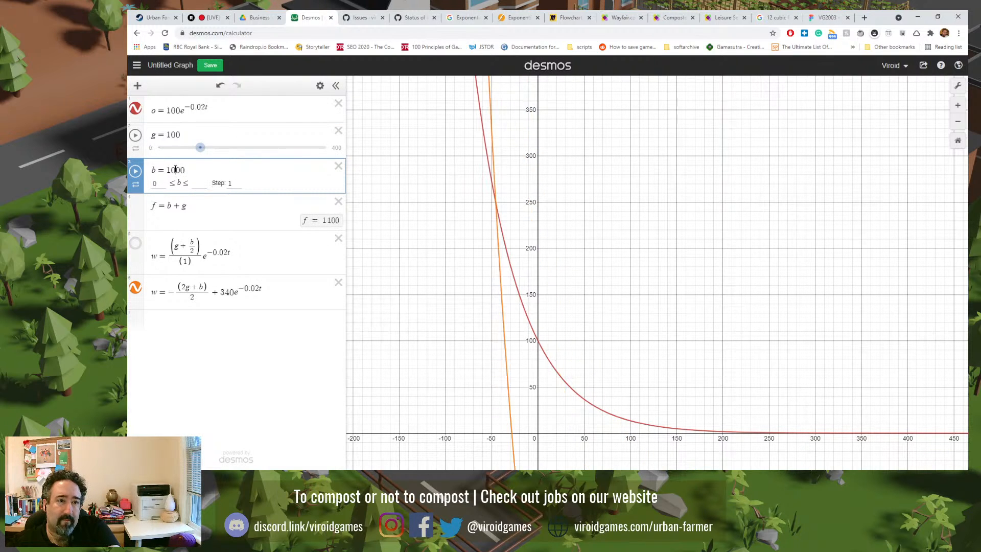
key("BackSpace")
key("BackSpace")
key("BackSpace")
key("Return")
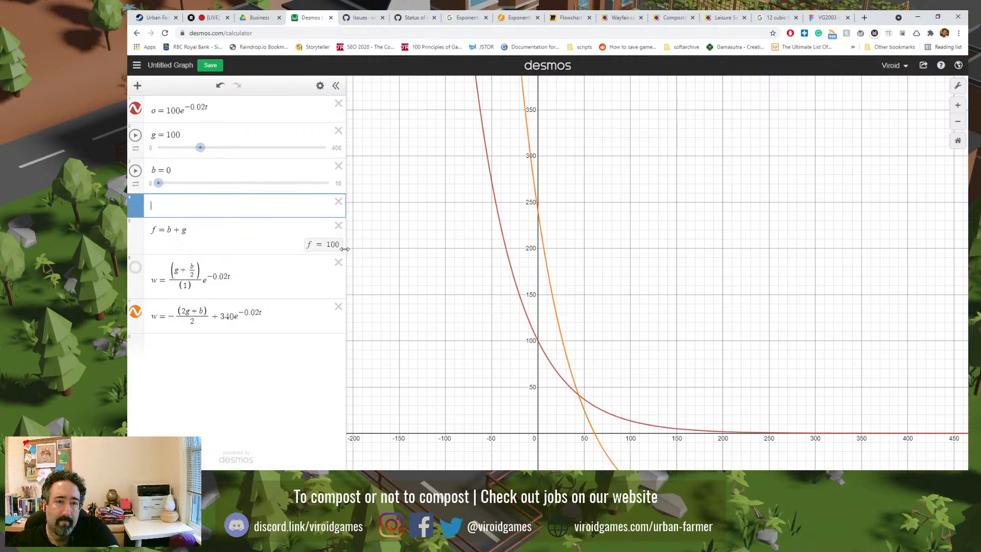
left_click(338, 201)
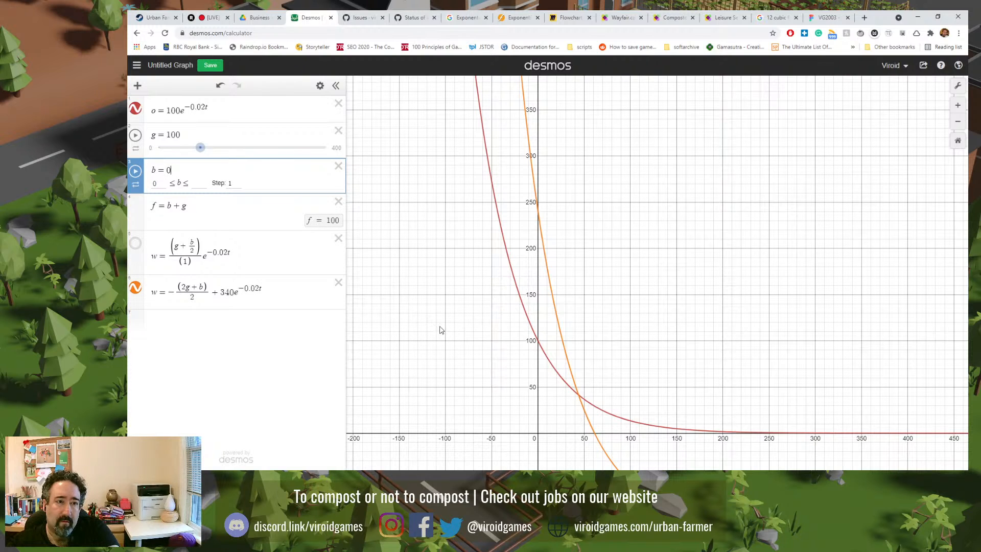
left_click(233, 342)
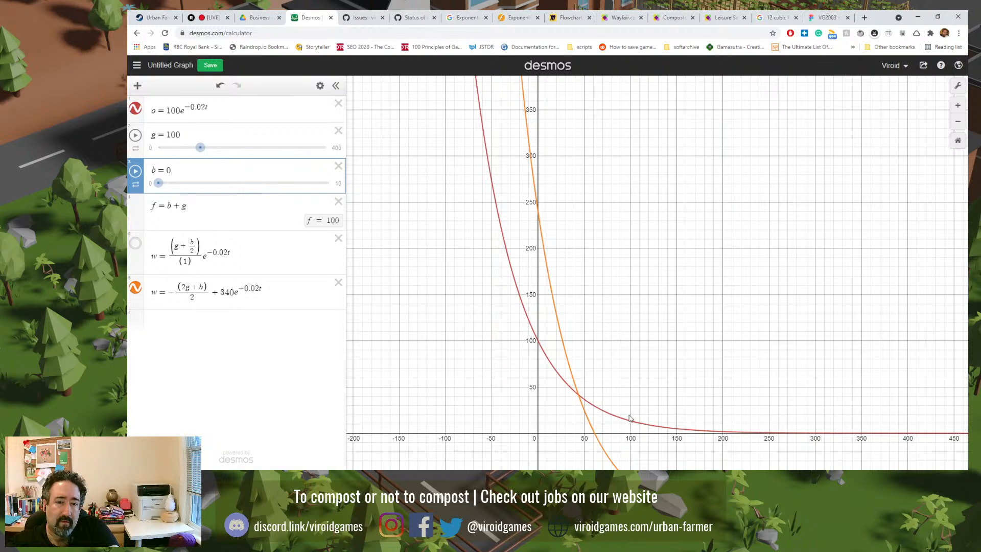
left_click(594, 435)
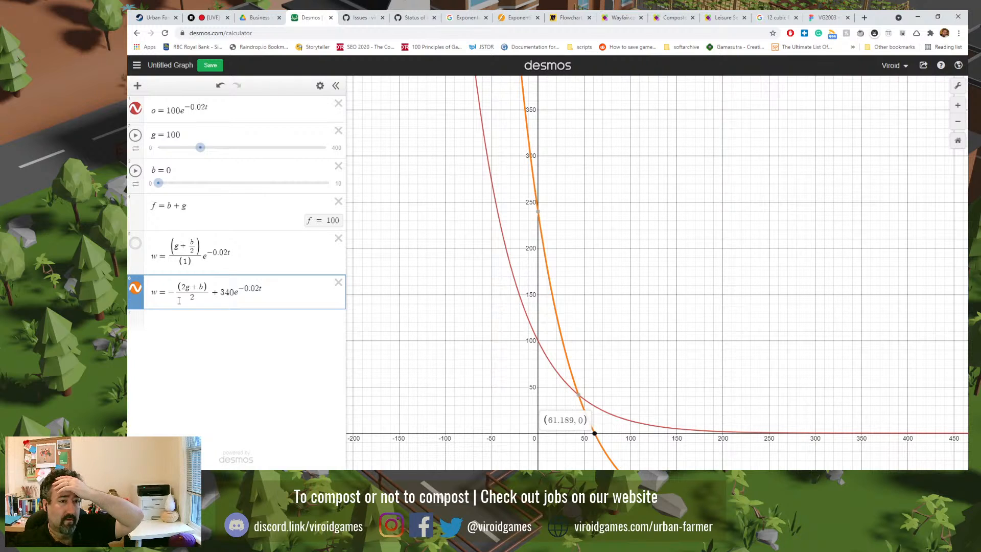
- Change the sign before the (2g + b)/2 fraction in the orange w equation to plus
left_click_drag(176, 290, 171, 291)
type("+")
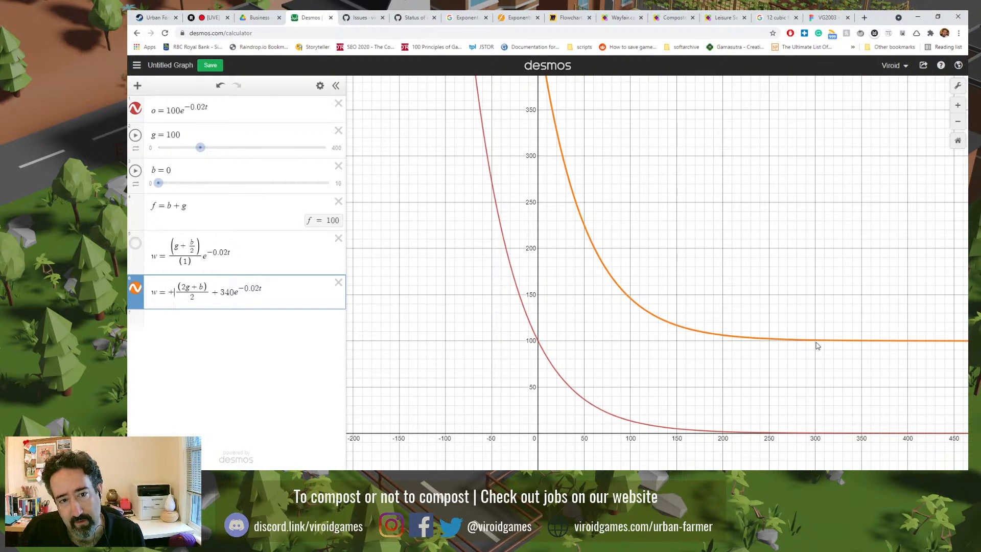
- Set g to 0 and b to 100 to test an all-brown mix in the orange equation
left_click(175, 134)
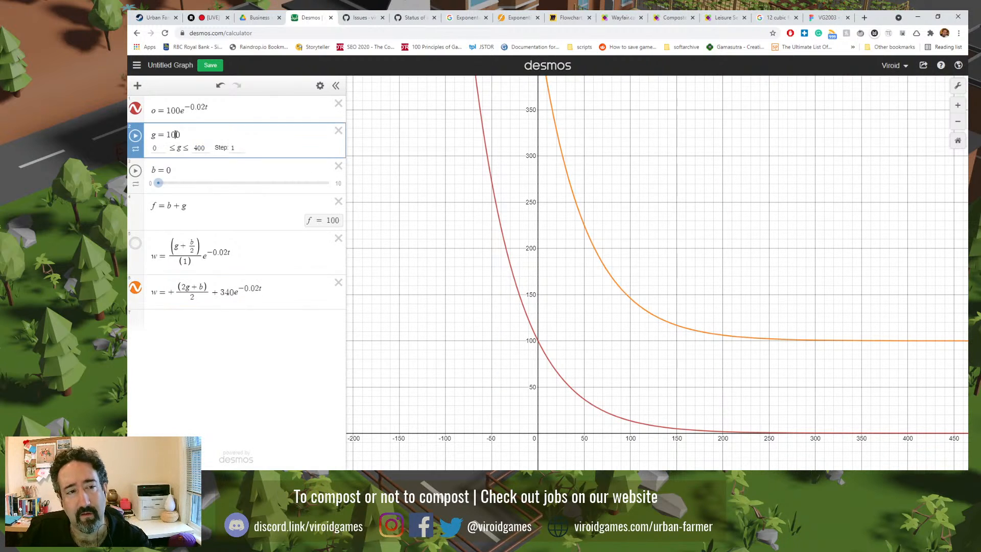
key("BackSpace")
key("BackSpace")
left_click(173, 168)
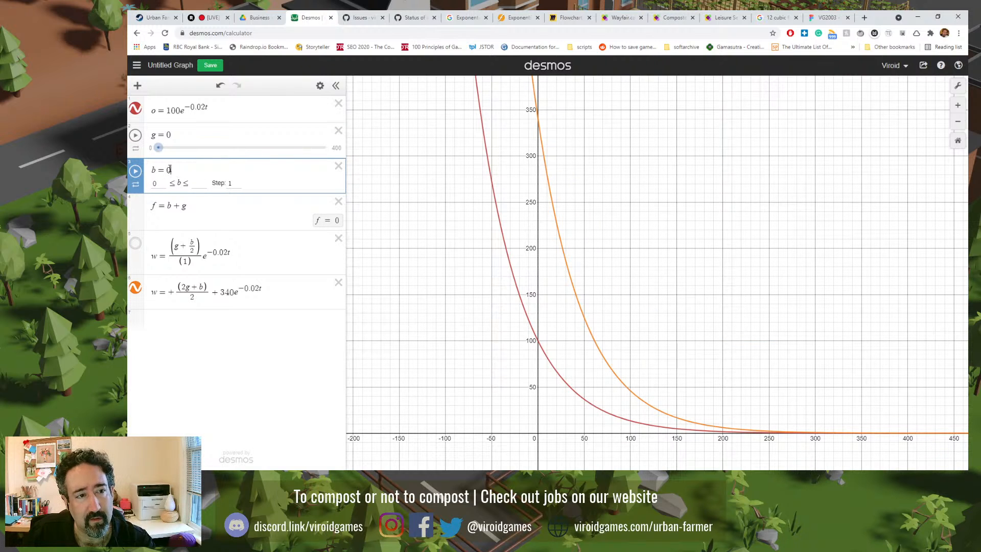
left_click(169, 169)
type("10")
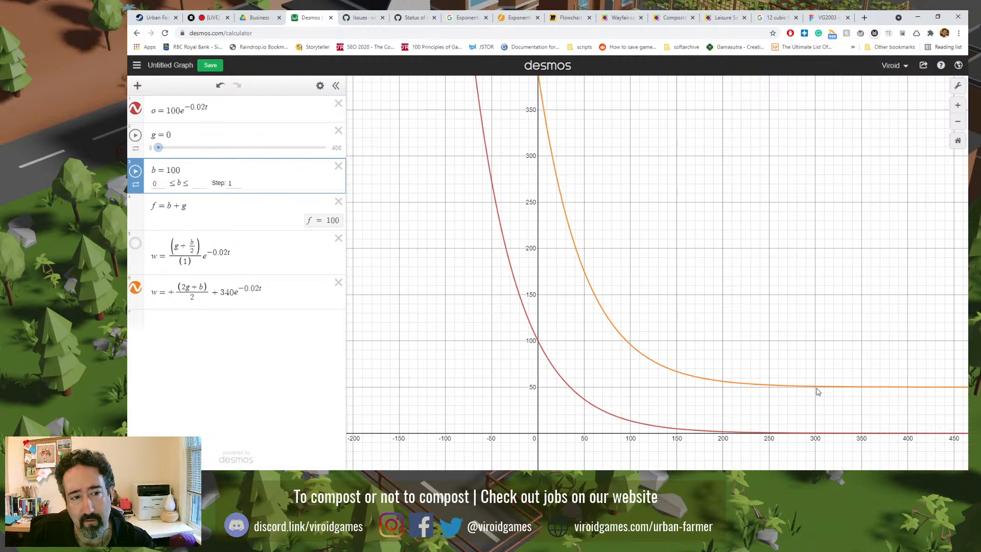
- Give b a coefficient of 2 in the orange w equation's fraction, making the numerator (2g + 2b)
left_click(201, 287)
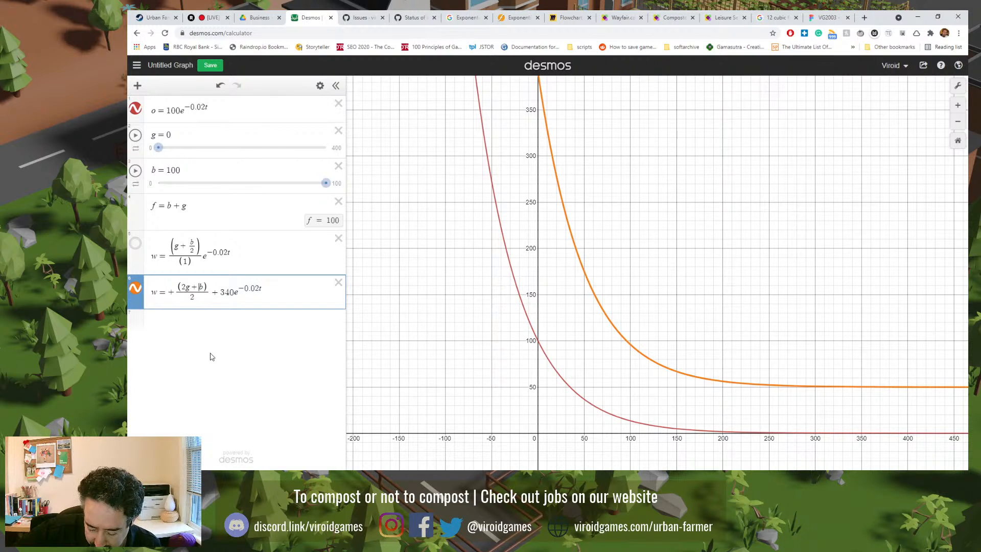
type("2")
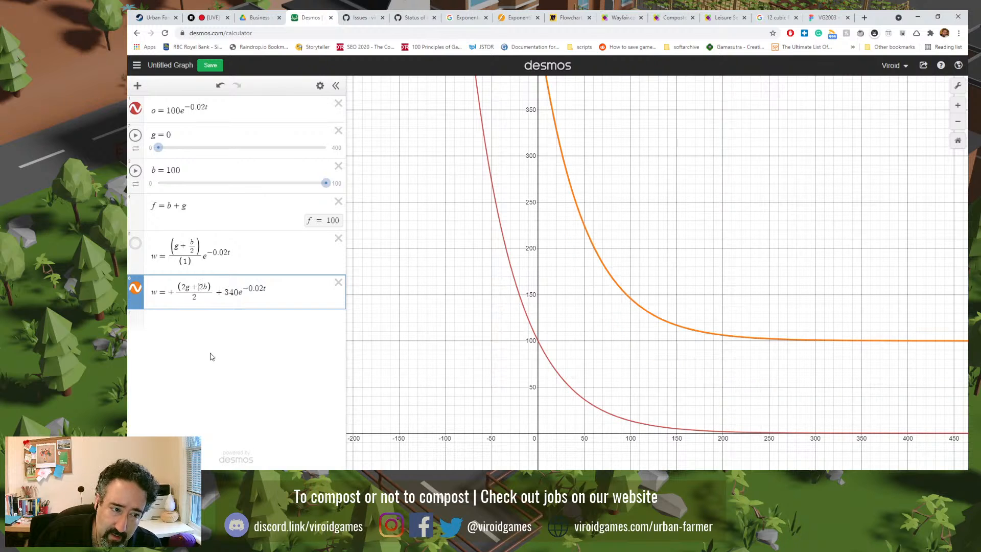
- Remove g's coefficient and the added 340 from the orange w equation, so that (g + 2b)/2 directly multiplies the exponential term
key("BackSpace")
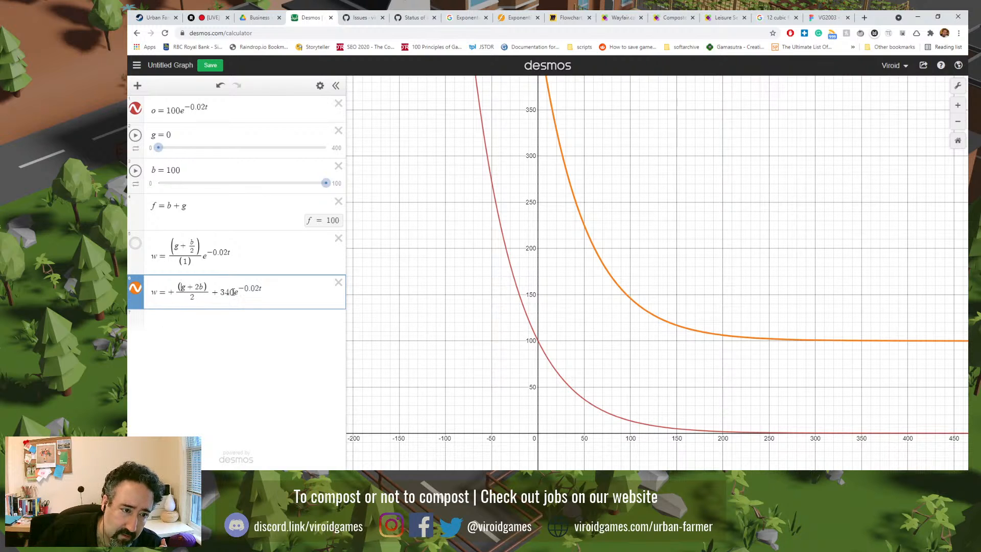
left_click_drag(221, 292, 238, 293)
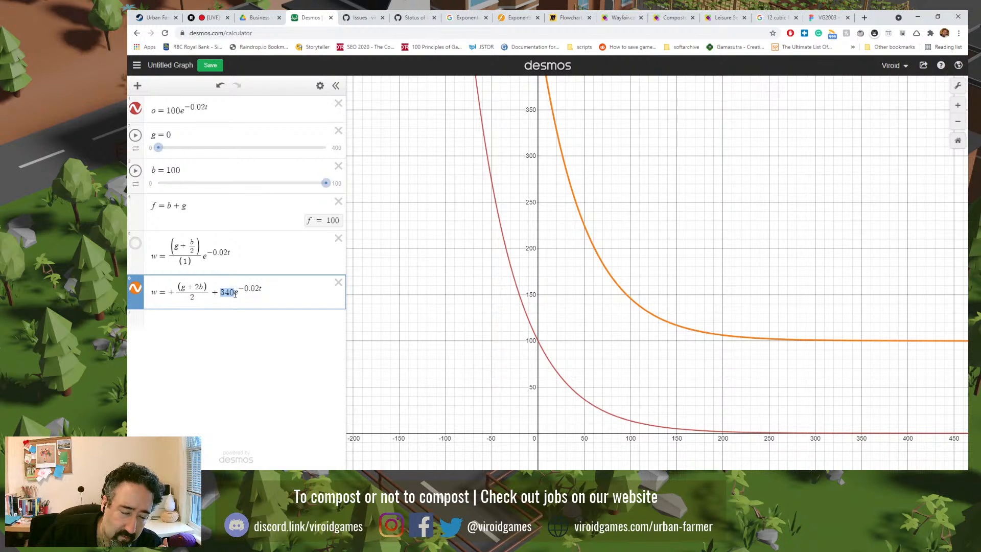
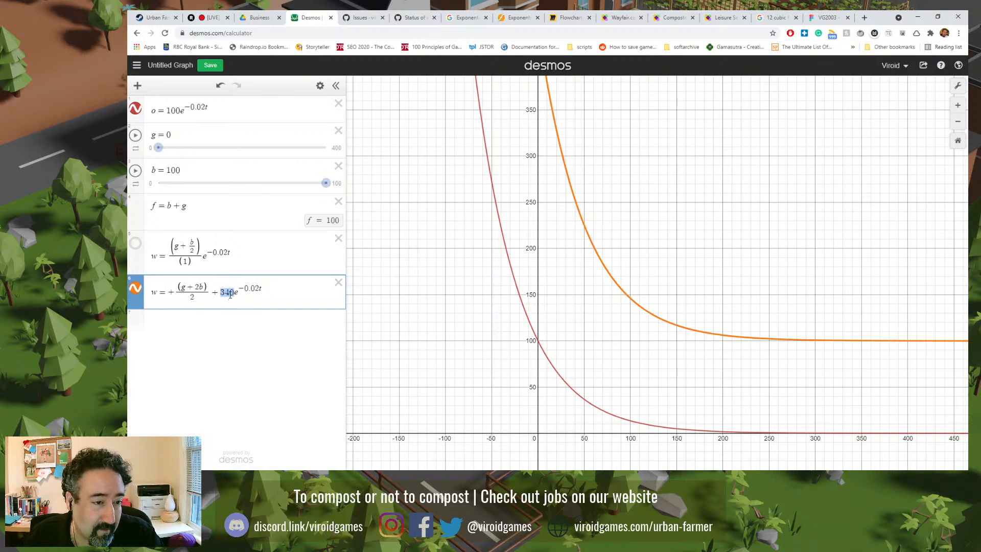
key("Right")
key("BackSpace")
key("BackSpace")
key("BackSpace")
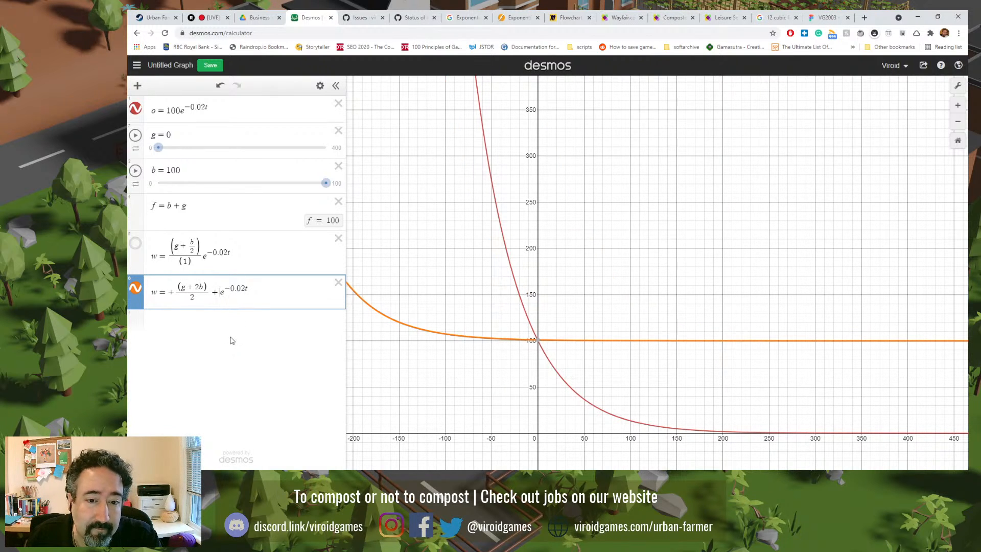
mouse_move(539, 346)
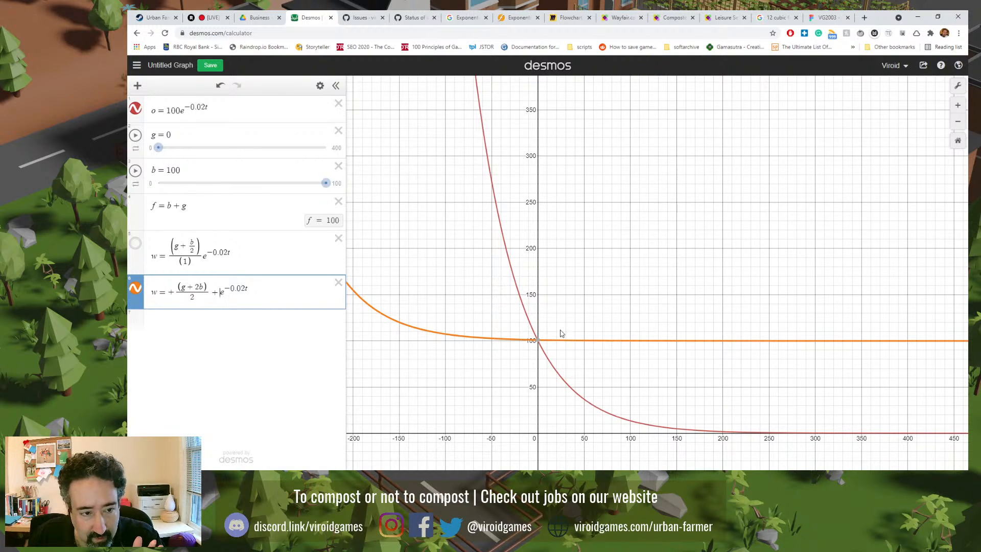
key("BackSpace")
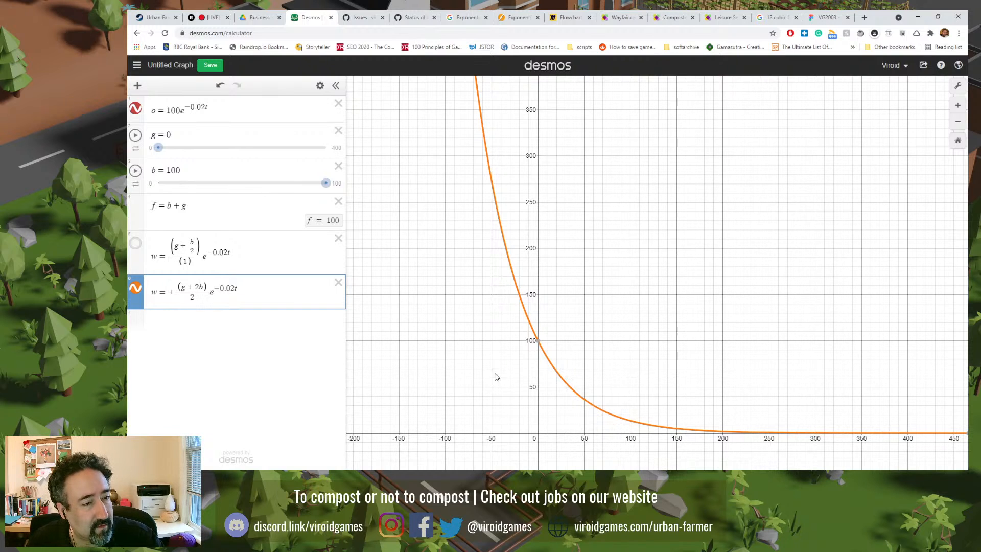
- Set the denominator of the orange w equation's fraction to 1
left_click(196, 297)
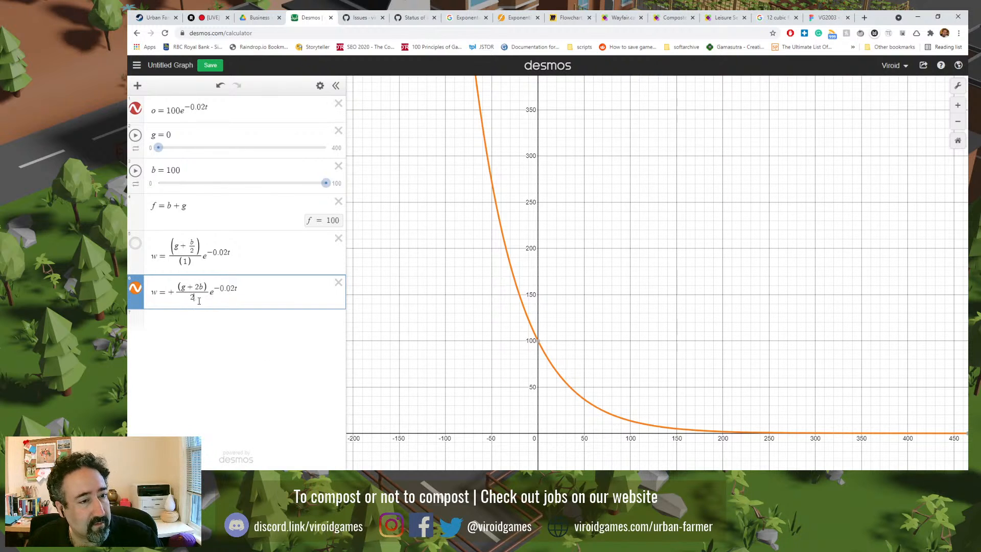
key("shift+Left")
type("1")
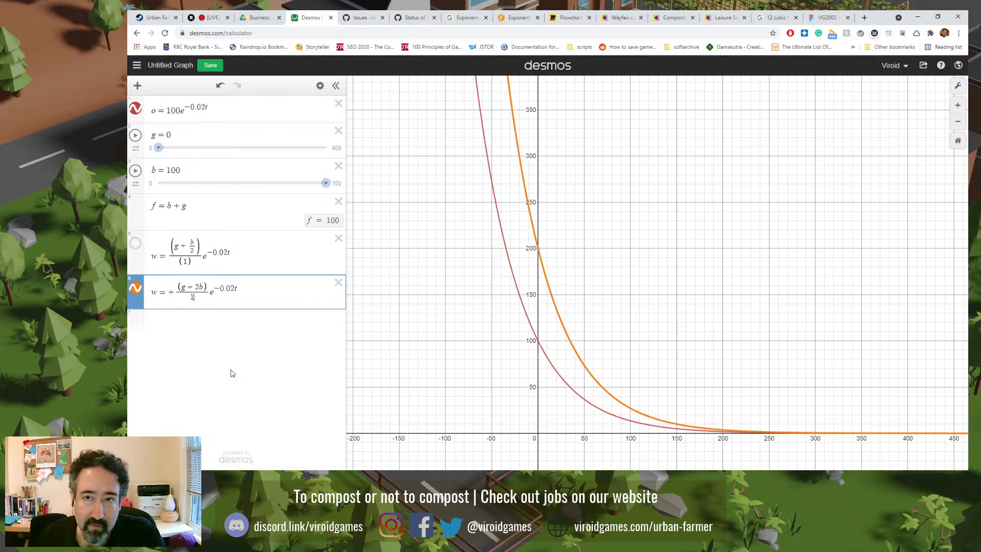
- Switch to the Urban Farmer design in Figma, inspect the Composting Unit's third gauge bar, and return to the Desmos graph
left_click(827, 17)
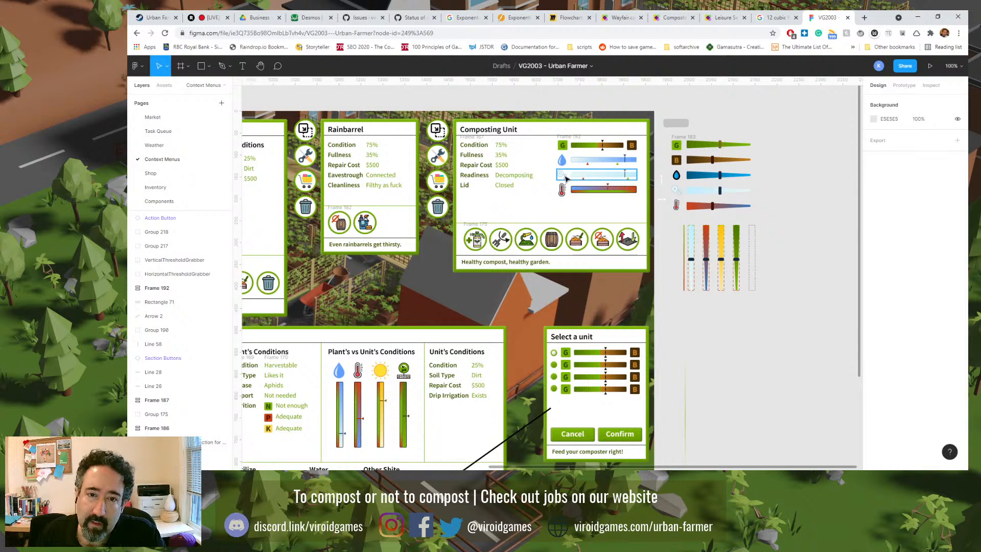
left_click(566, 176)
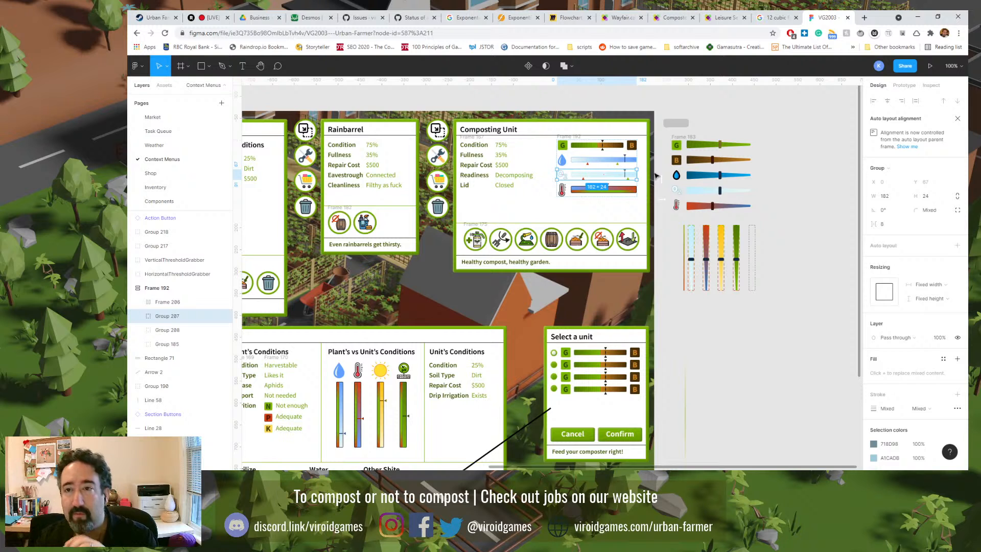
left_click(292, 14)
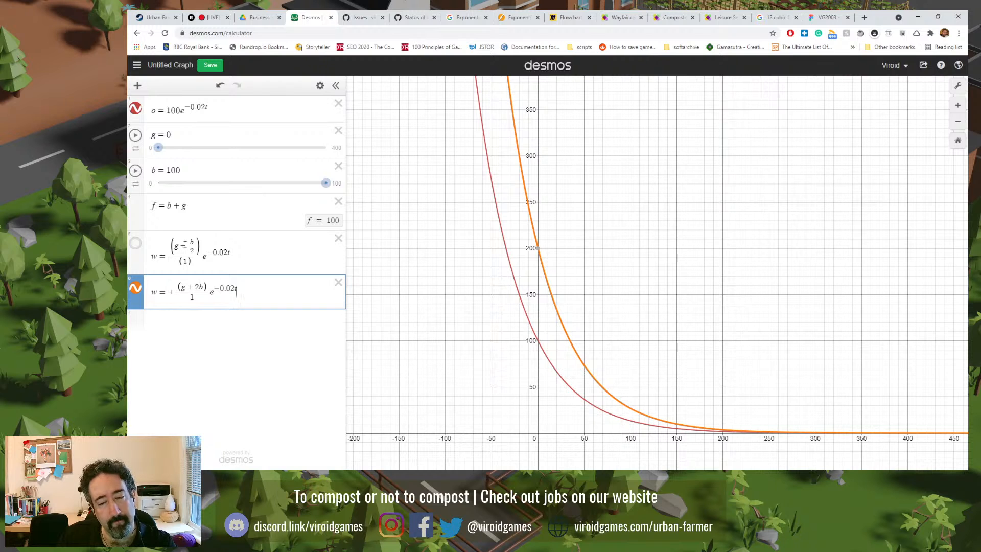
- Switch to the Notepad notes and add the line "min water => (g+b)/2" below CHON
key("alt+Tab")
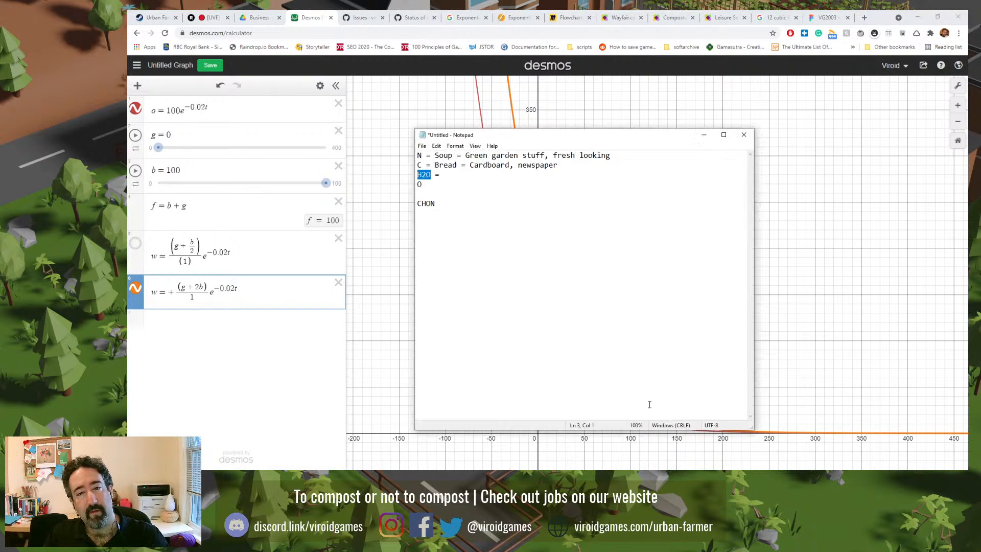
left_click(548, 265)
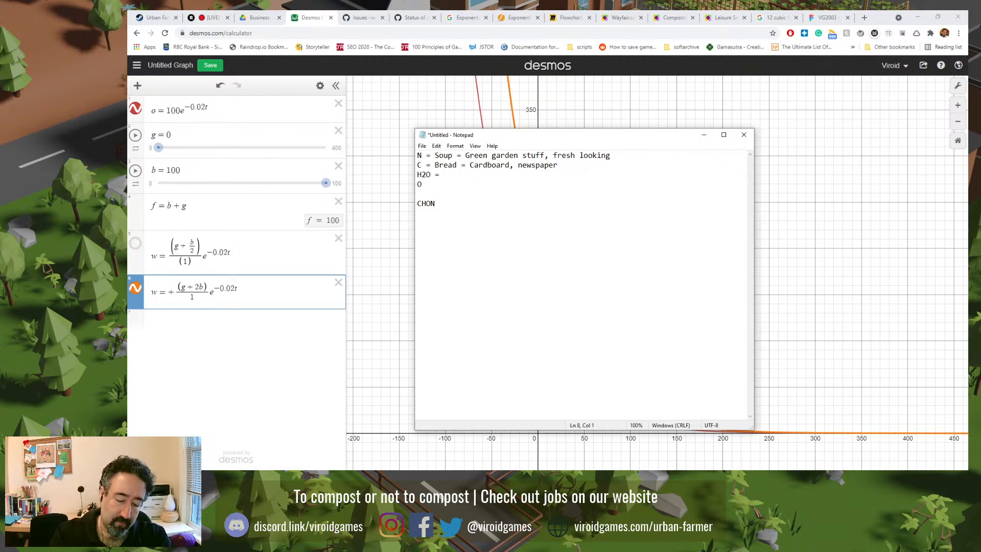
type("minm")
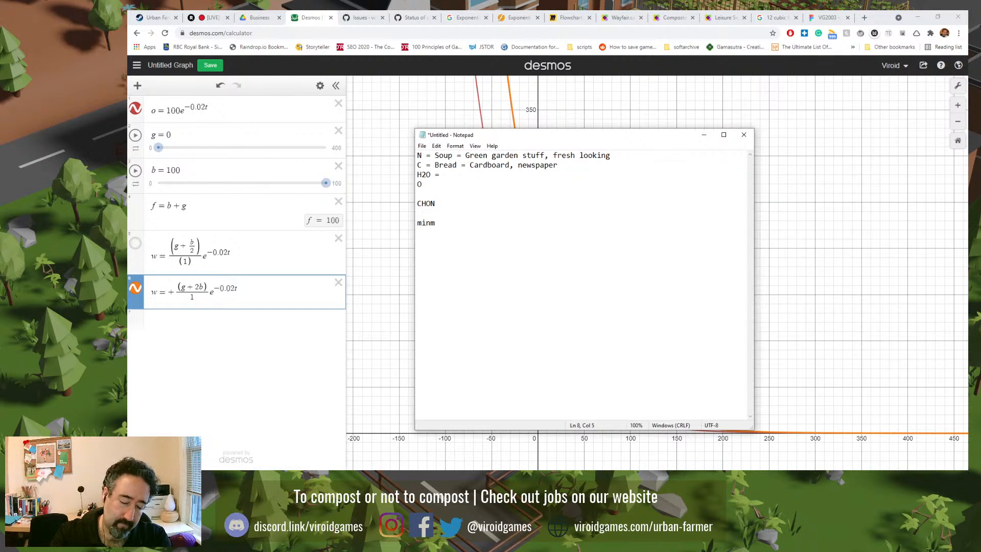
key("BackSpace")
type("water ")
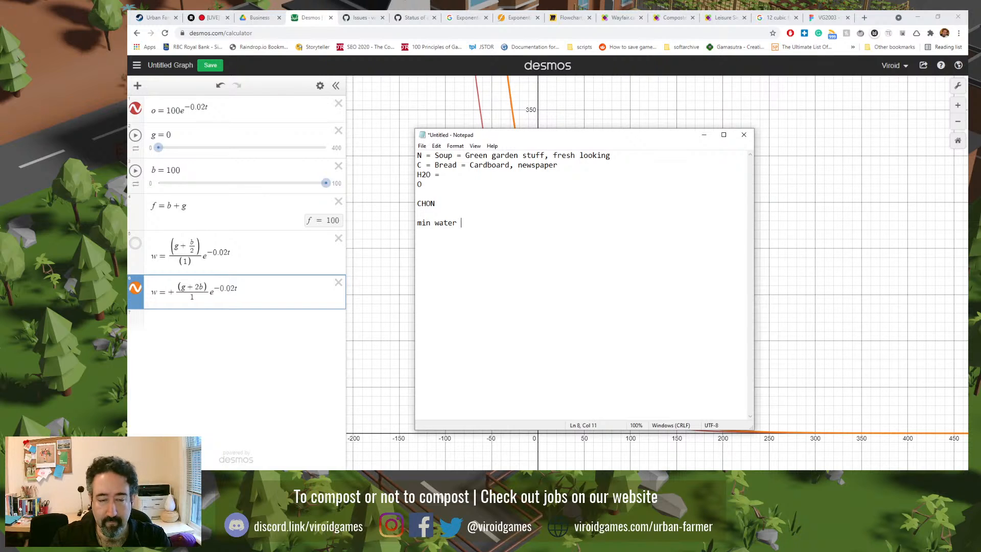
type("=?")
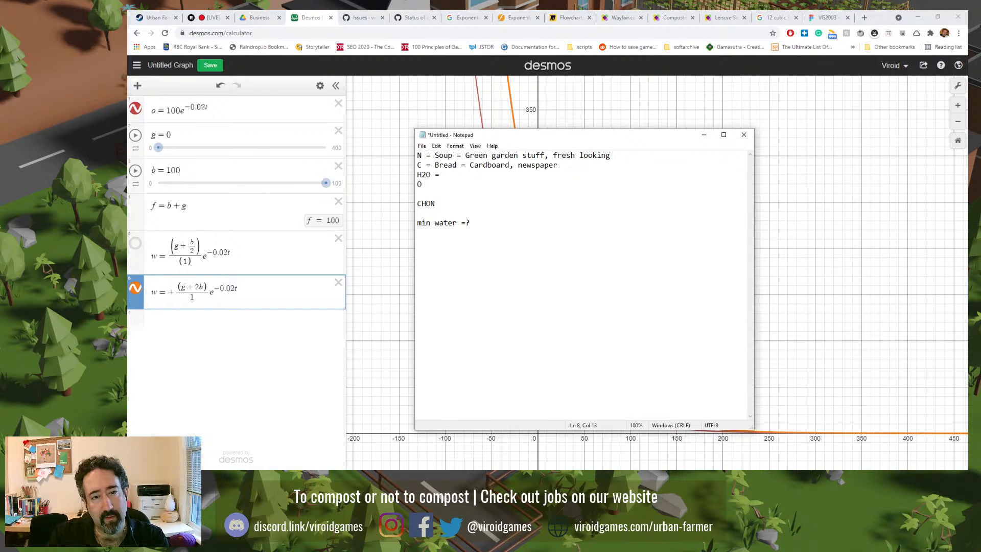
key("BackSpace")
type(">")
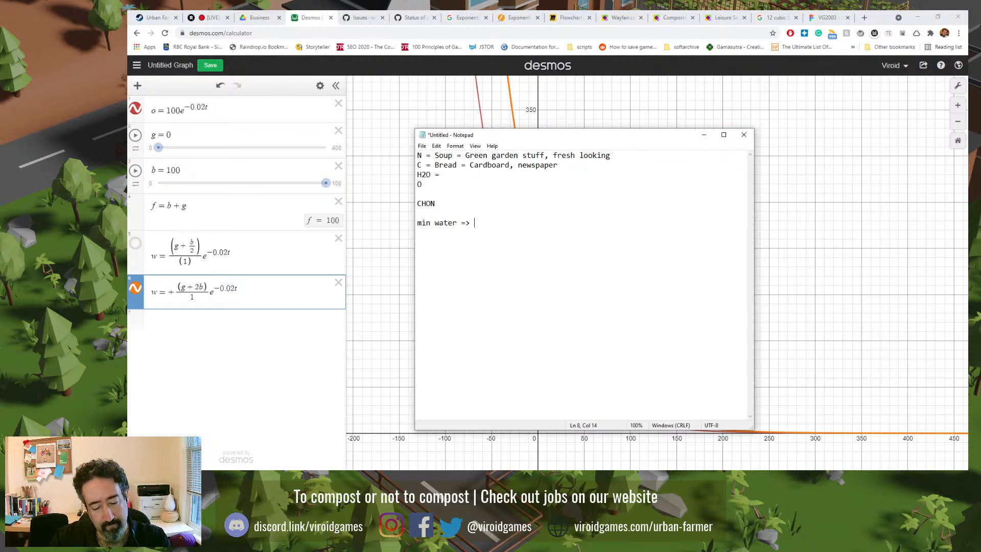
type(" (g")
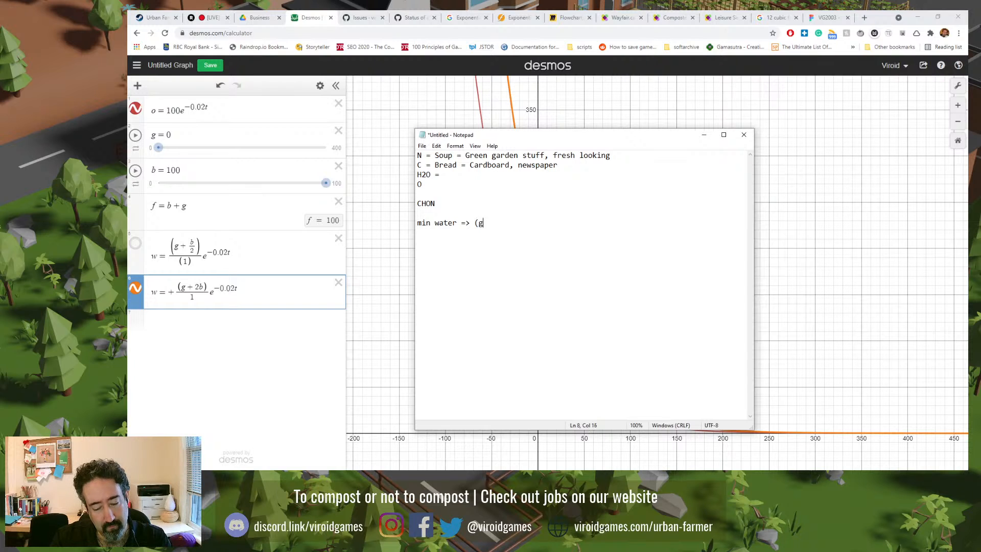
type("+b)")
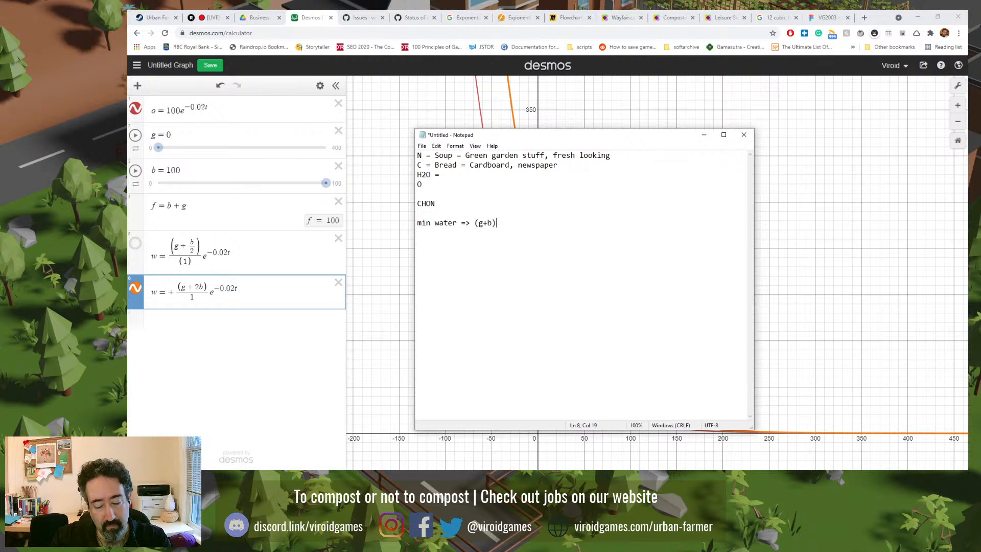
type("/2")
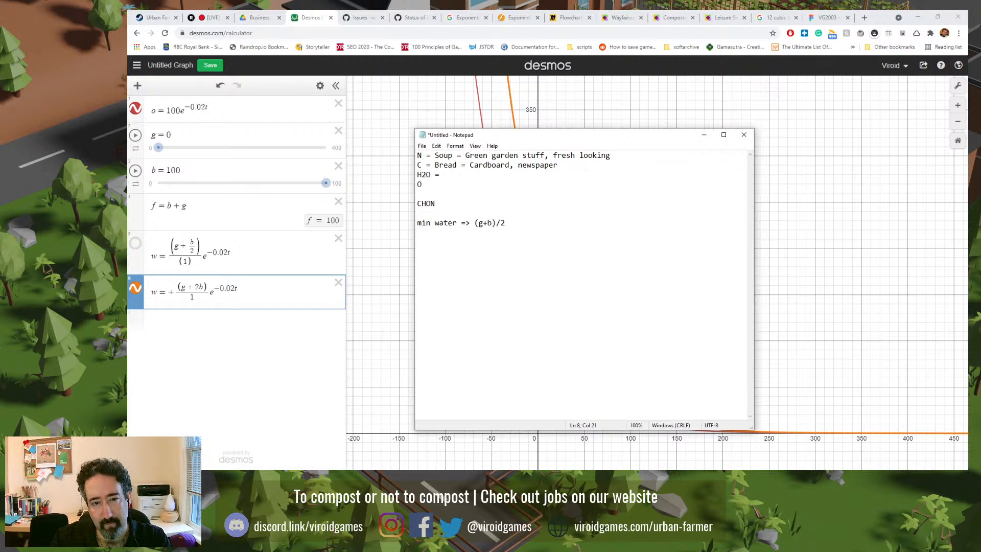
- Add the line "max water => (2b-g)" under the minimum water note
type("ma ")
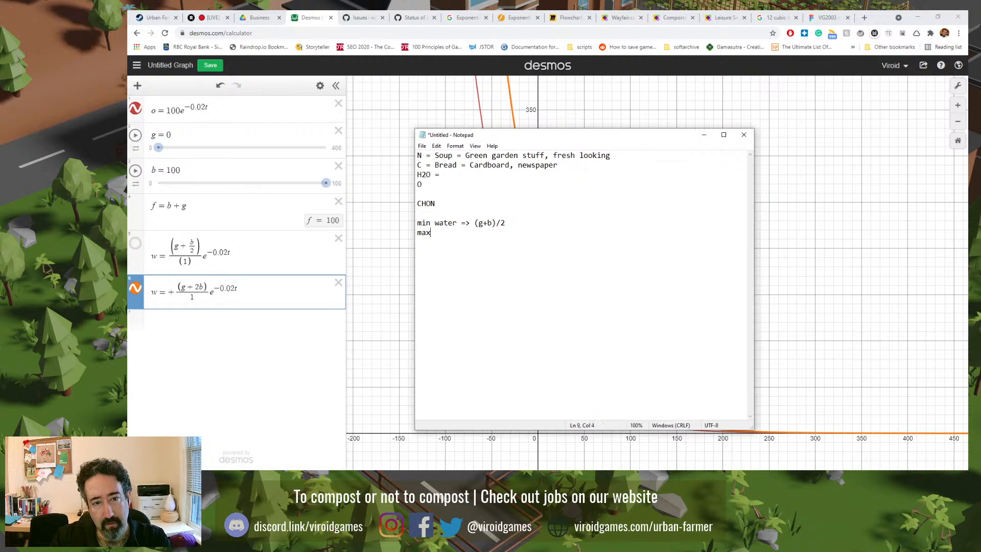
type(" water =>")
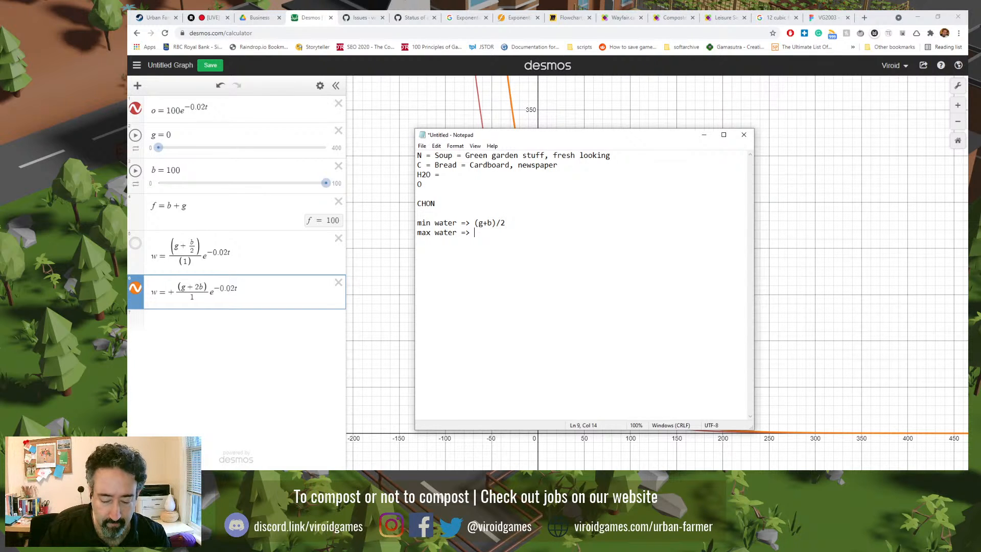
type("(2b-g")
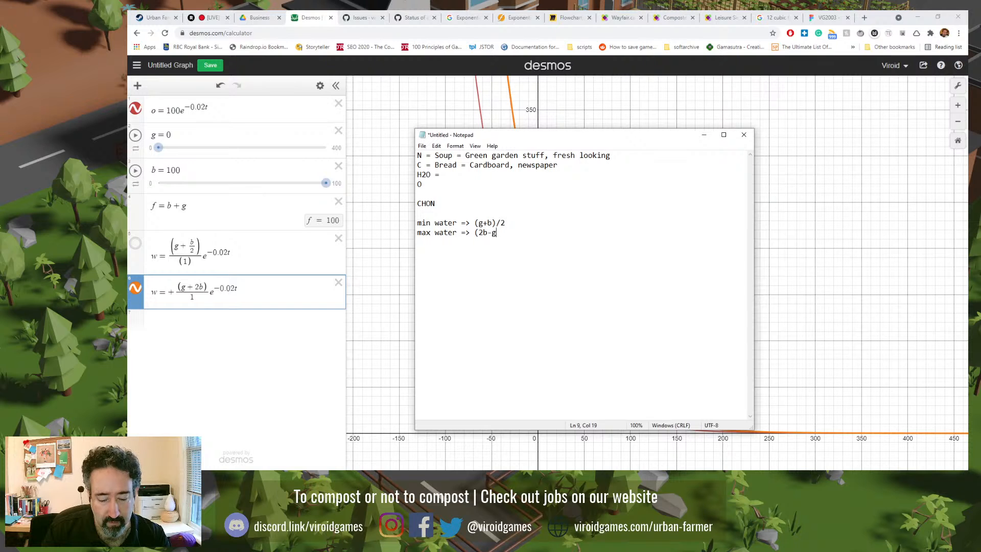
type(")")
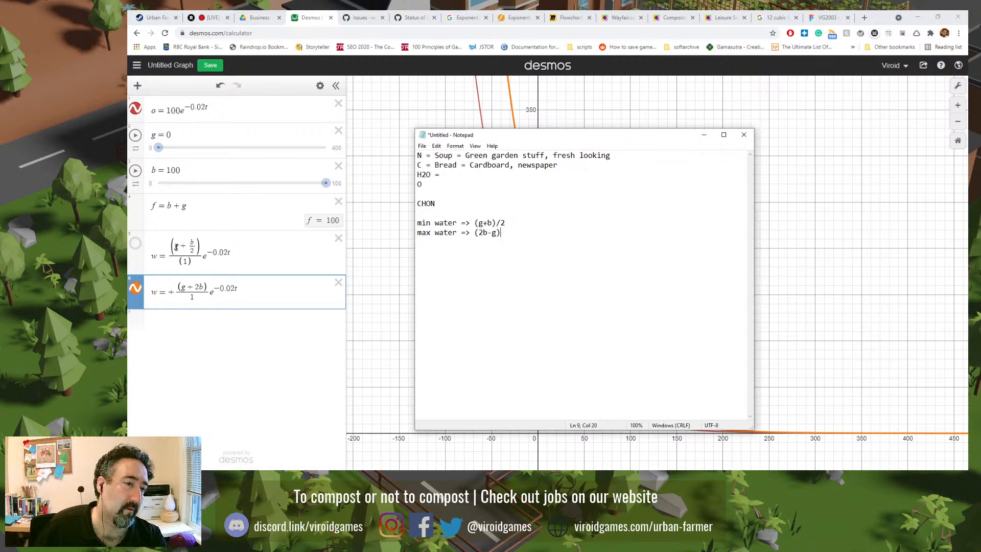
- Back in Desmos, show the black w curve and make g negative in the orange equation, giving the numerator (-g + 2b)
left_click(137, 246)
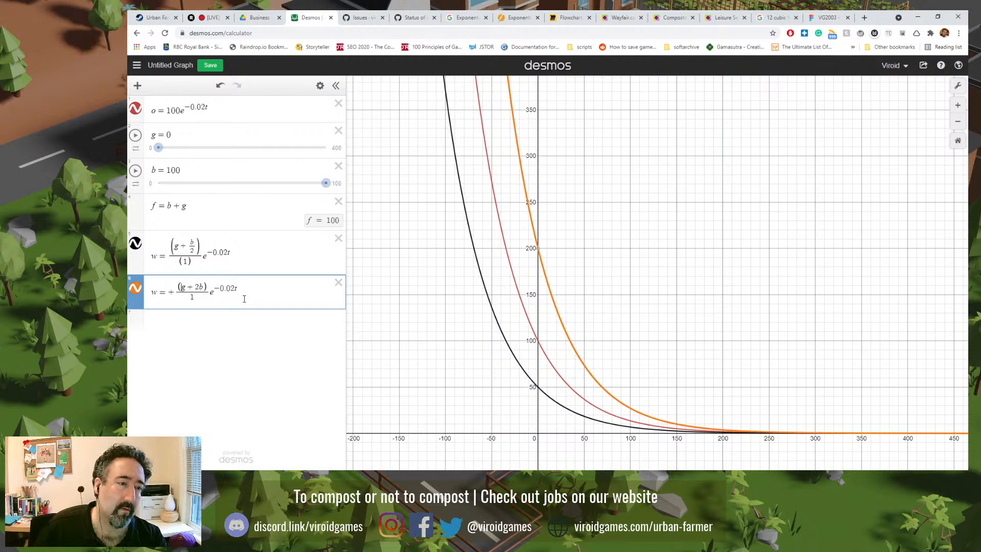
type("-")
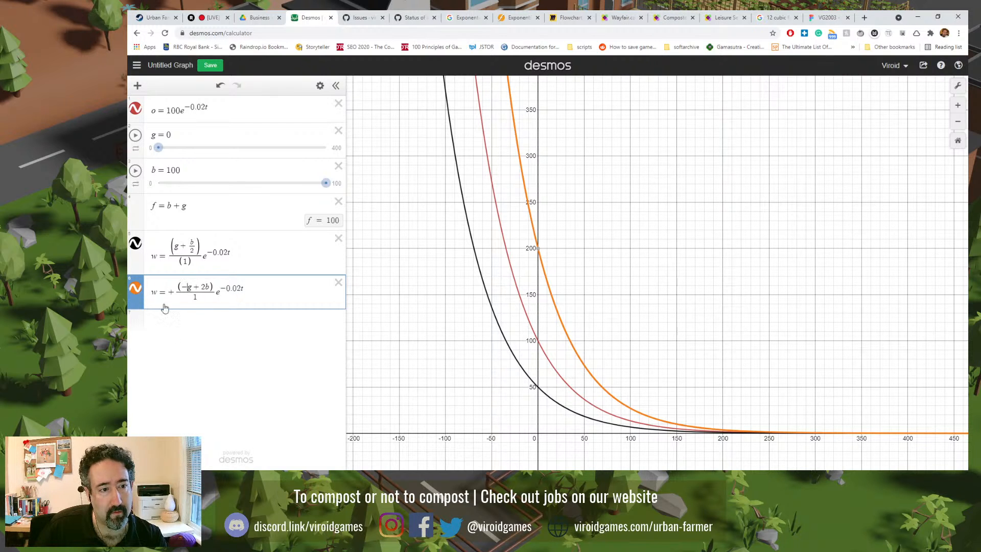
key("BackSpace")
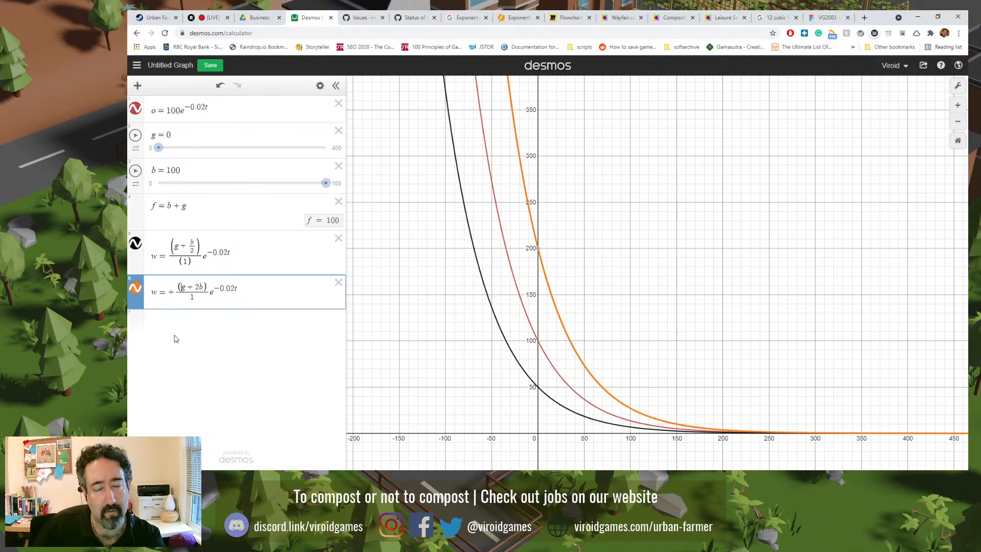
left_click(137, 289)
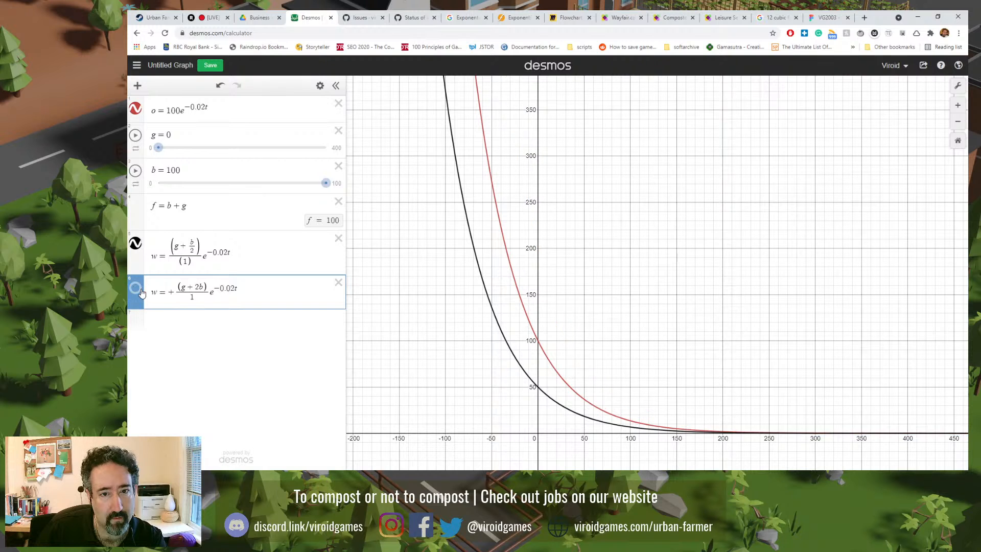
left_click(137, 289)
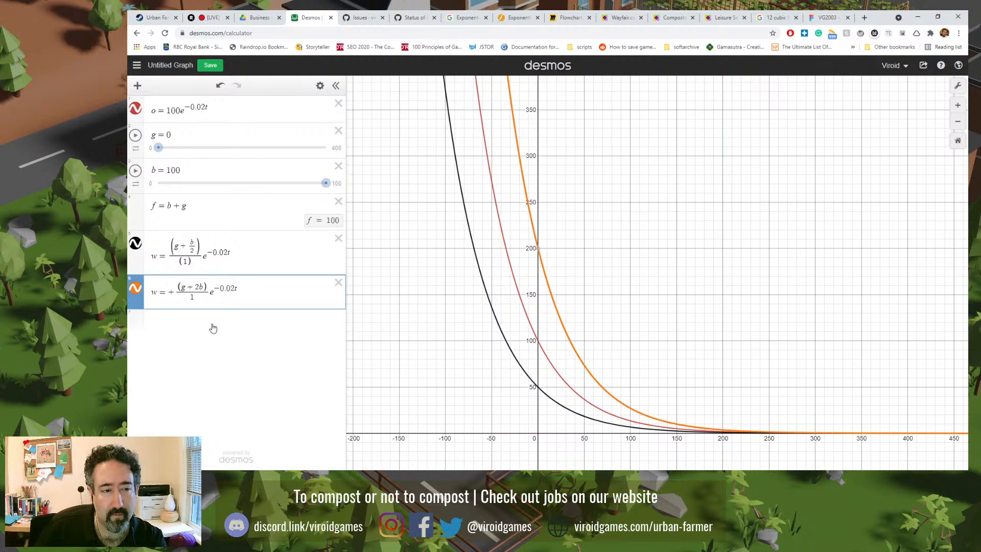
type("-")
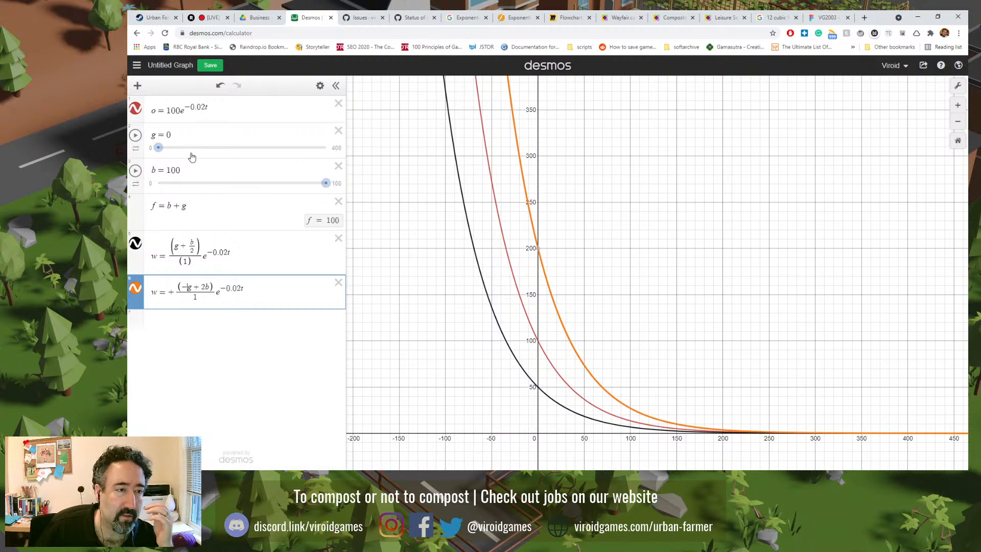
- Set g to 40 and compare the black, red and orange decay curves near the vertical axis
left_click_drag(159, 147, 166, 149)
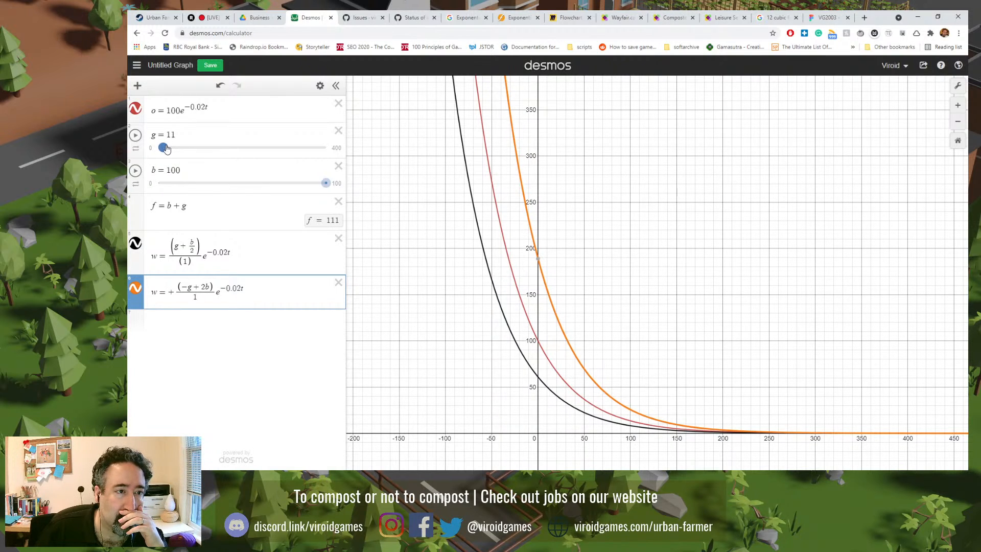
left_click(173, 134)
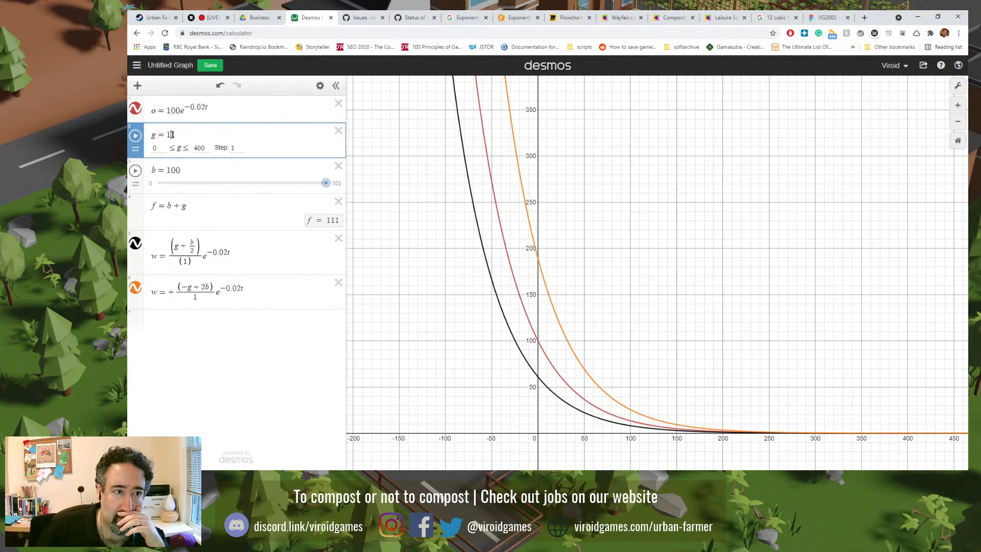
double_click(172, 135)
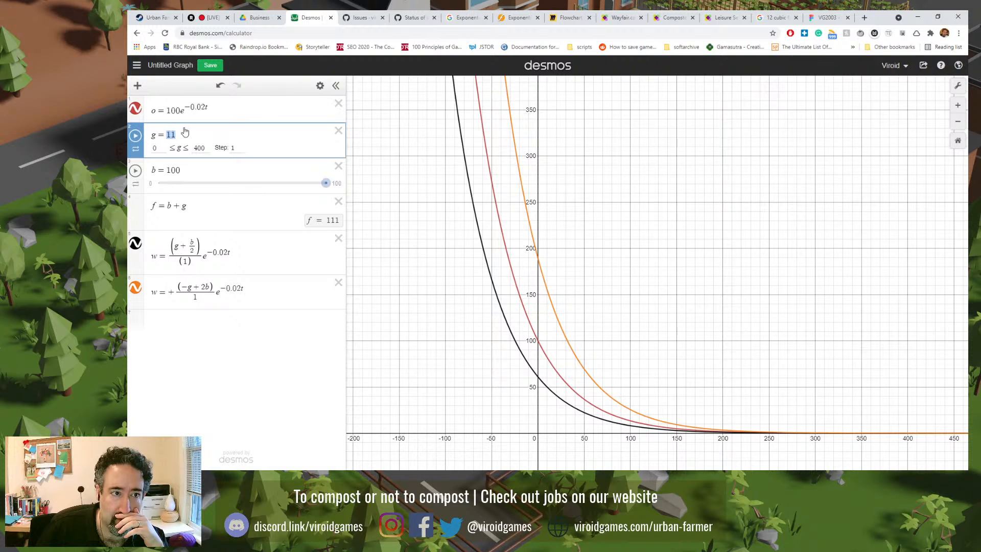
type("40")
key("Return")
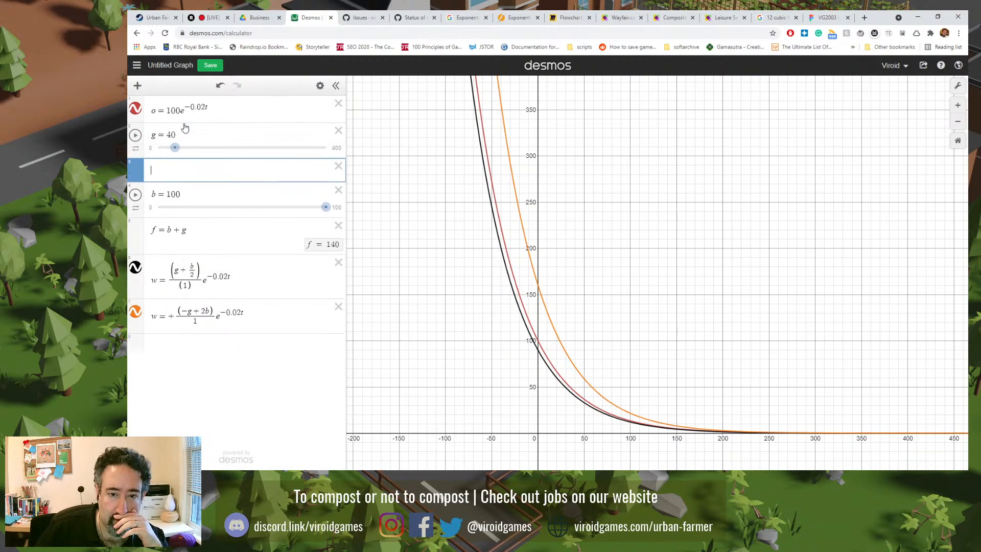
scroll(612, 321, "up", 1)
scroll(612, 322, "up", 1)
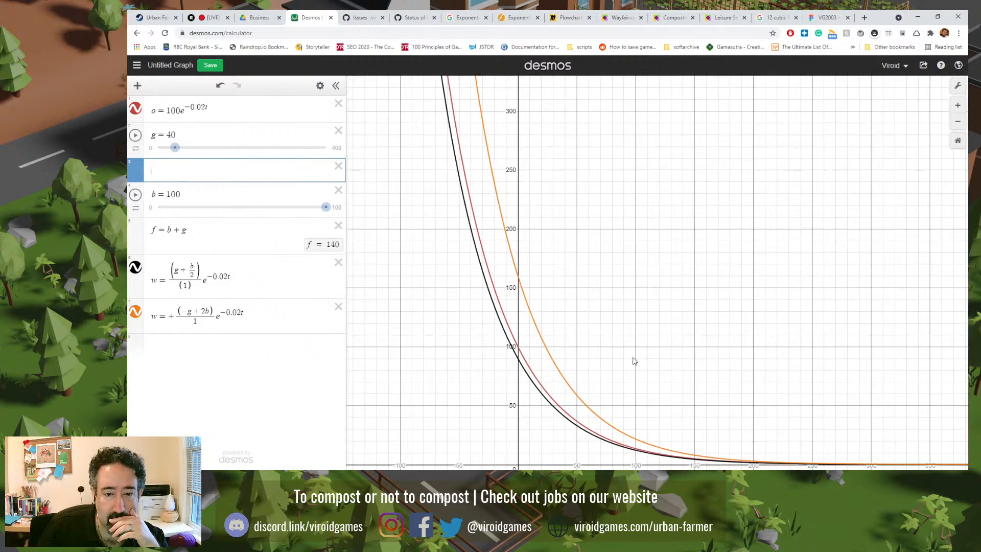
- Pan the graph to the origin and highlight the orange curve where it crosses the vertical axis
left_click_drag(632, 361, 581, 241)
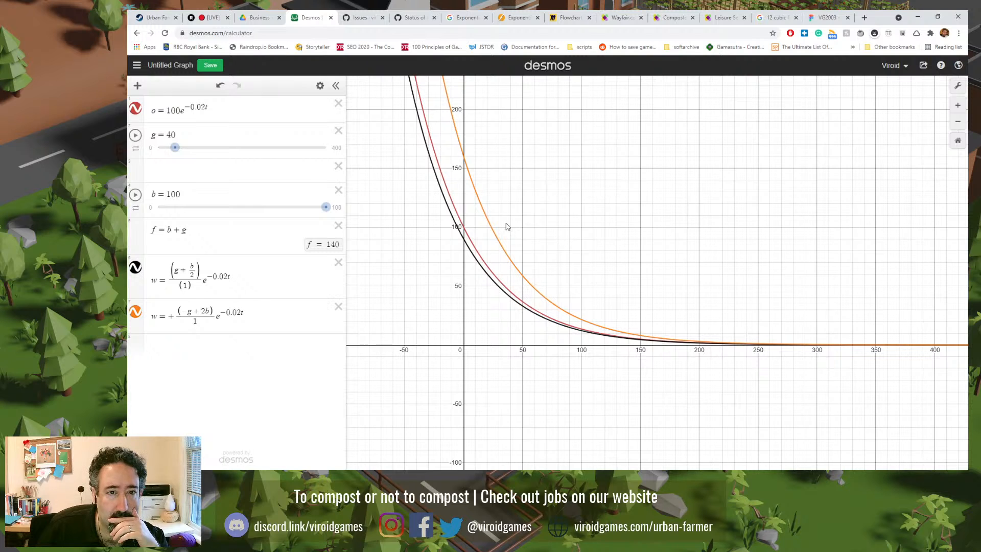
left_click(465, 160)
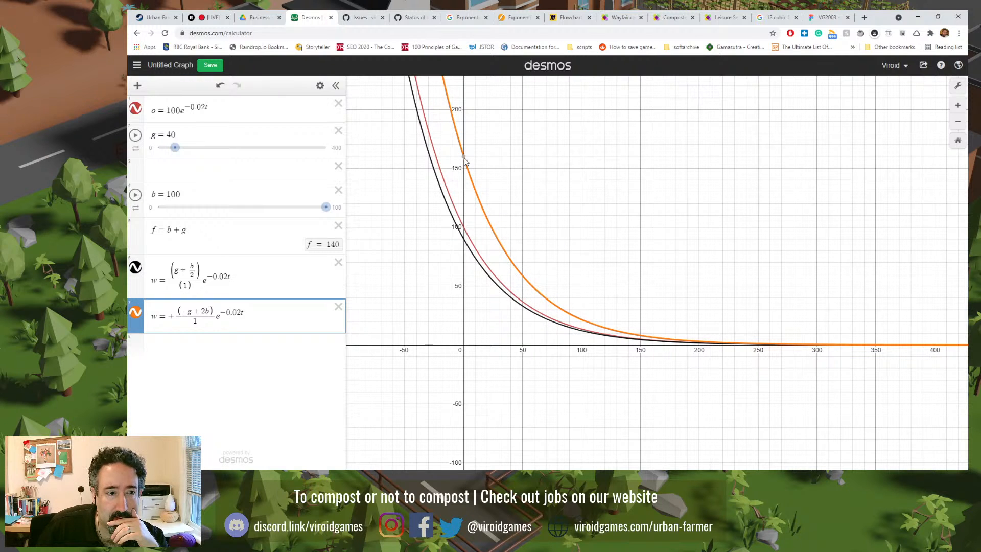
mouse_move(465, 161)
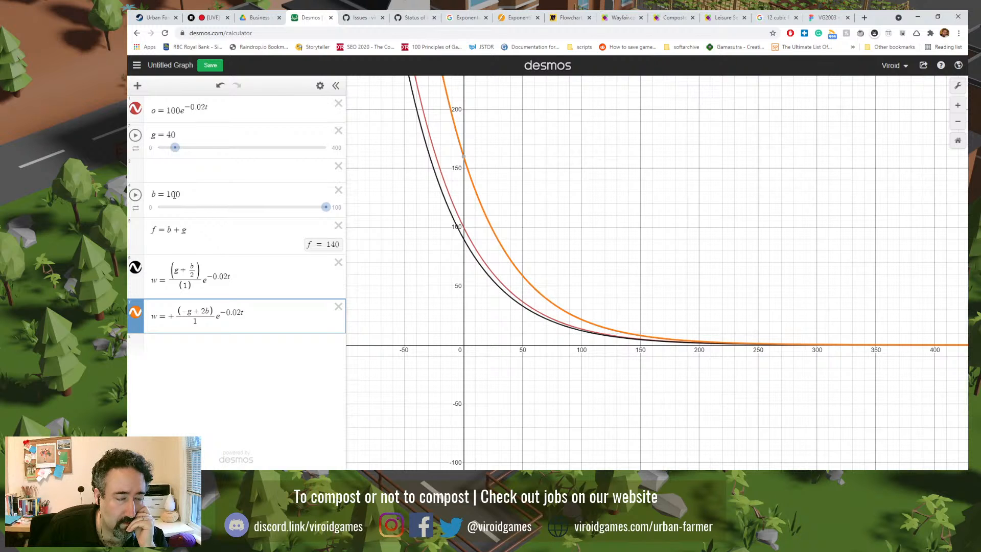
- Delete the empty expression row between g and b, and set b to 60
left_click(339, 166)
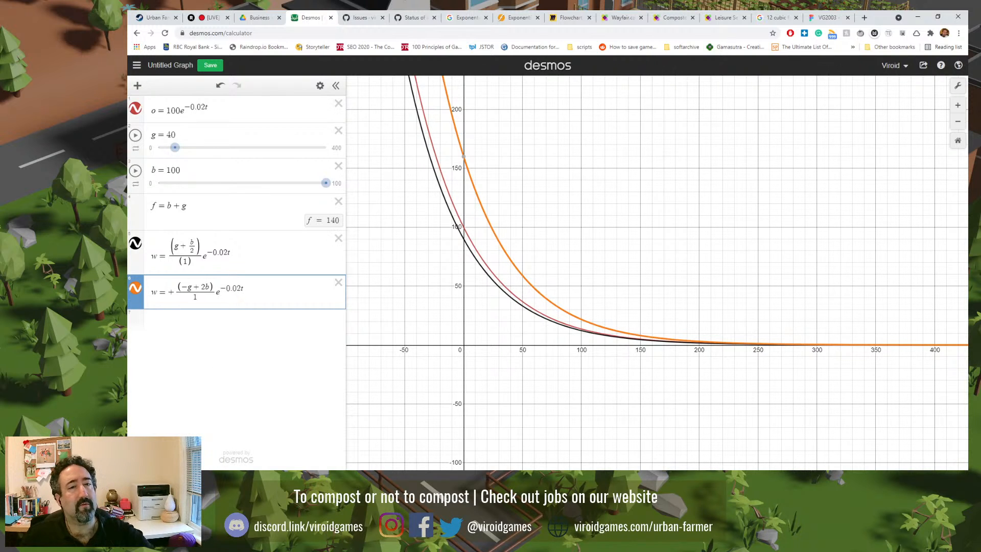
left_click(176, 169)
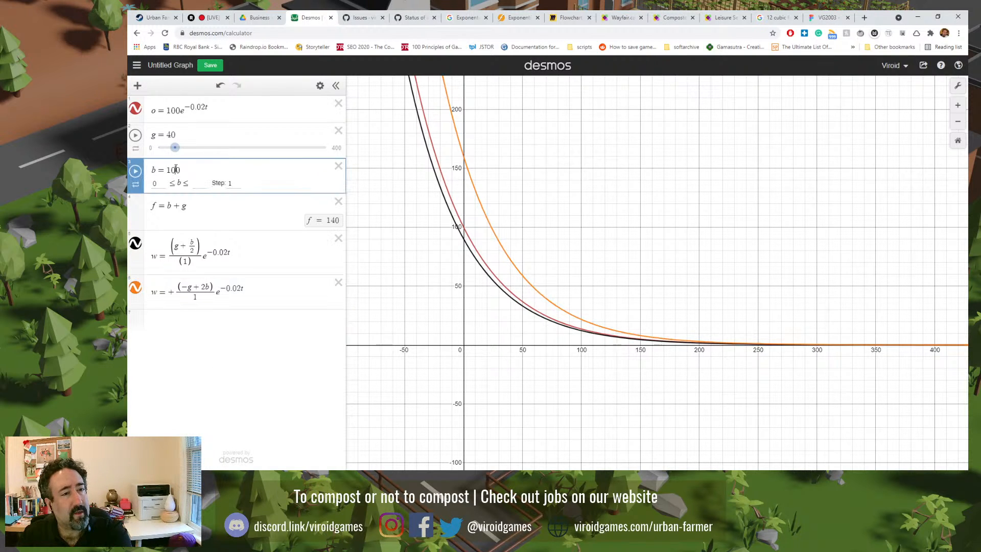
left_click_drag(182, 170, 167, 170)
type("60")
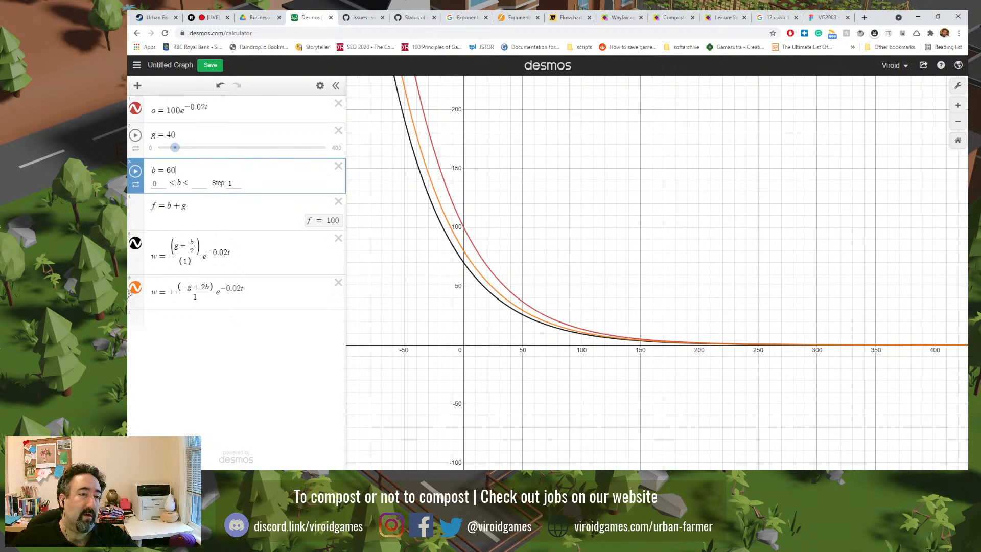
- Change the numerator of the orange w equation to (g + 6b)
left_click(183, 287)
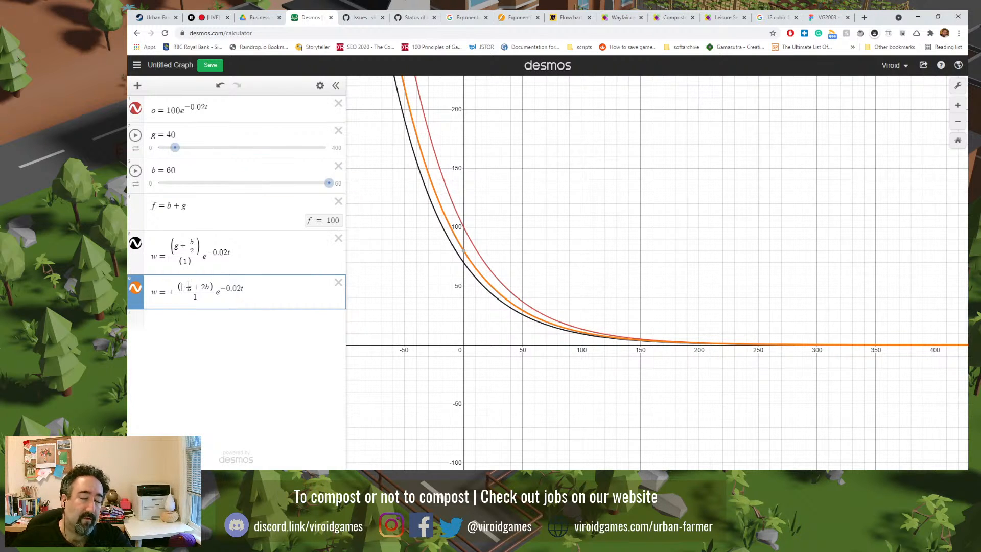
key("BackSpace")
key("shift+Left")
key("shift+Left")
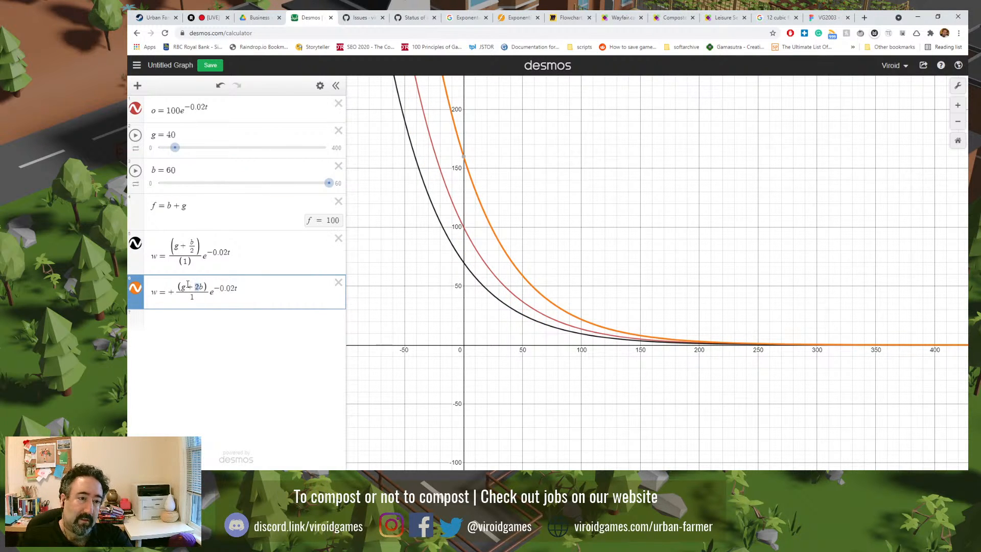
type("6b")
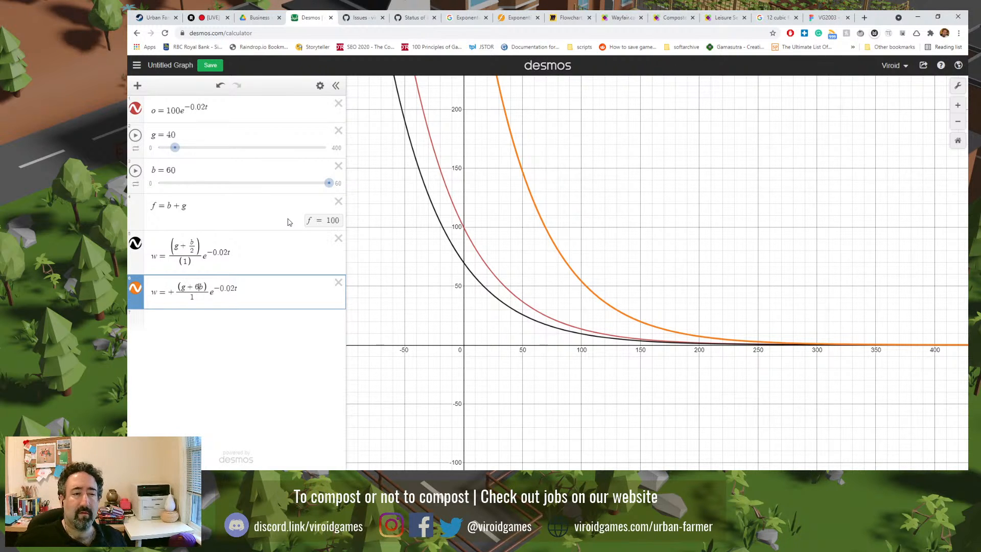
- Zoom out the graph and read the orange curve's intercept on the vertical axis
left_click_drag(592, 190, 574, 269)
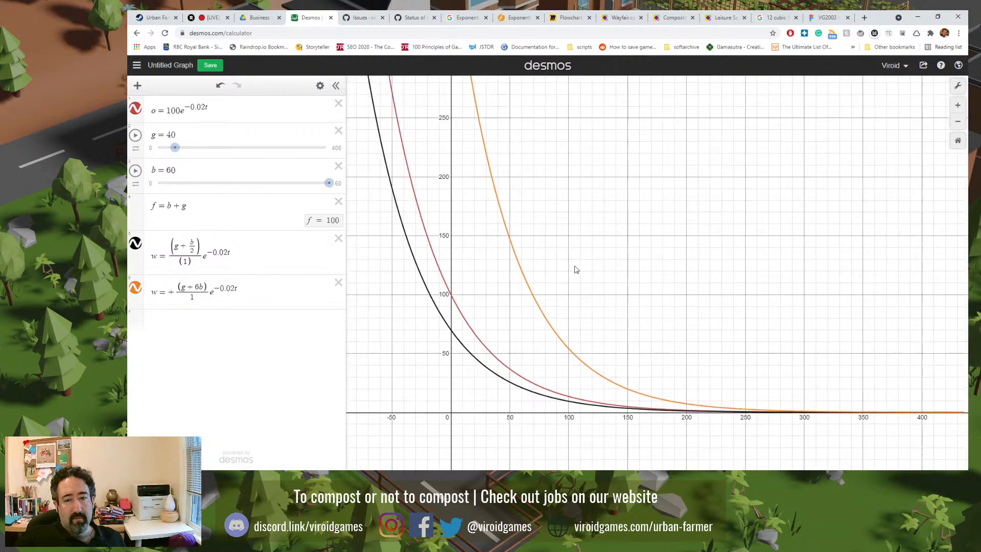
scroll(564, 259, "down", 3)
scroll(561, 212, "down", 1)
left_click_drag(576, 186, 569, 233)
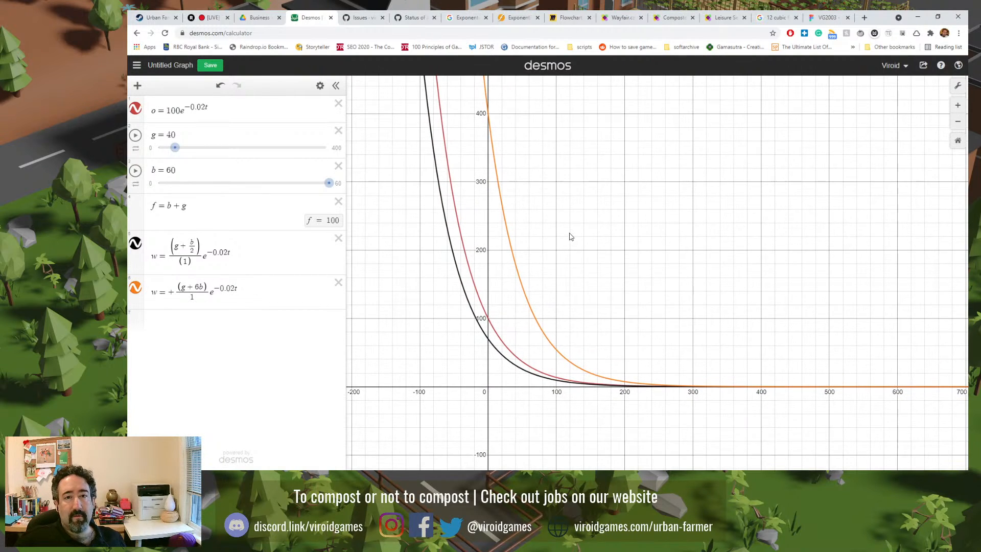
left_click(489, 117)
left_click(488, 115)
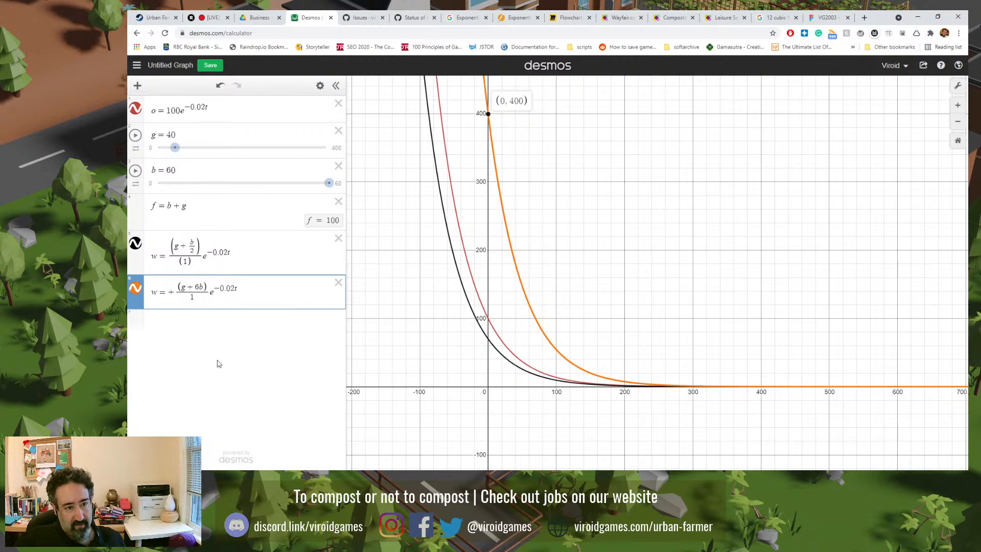
- Set the denominator of the orange w equation to 2 and check where the curve meets the vertical axis
double_click(198, 296)
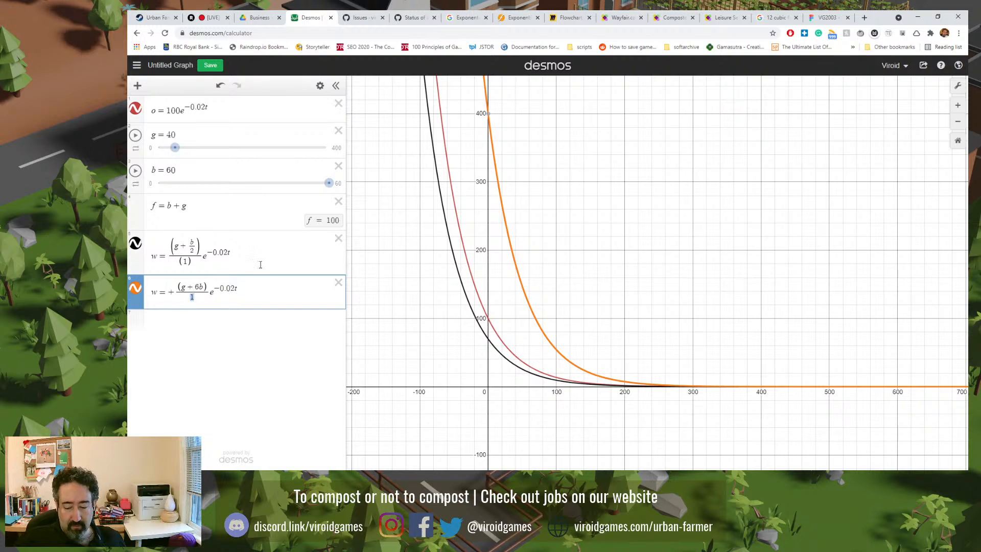
type("2")
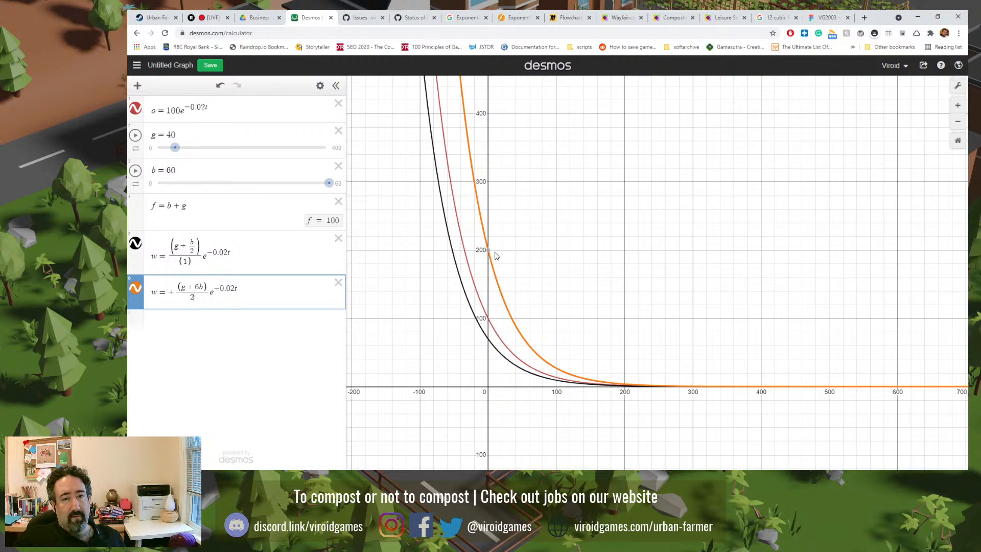
mouse_move(491, 254)
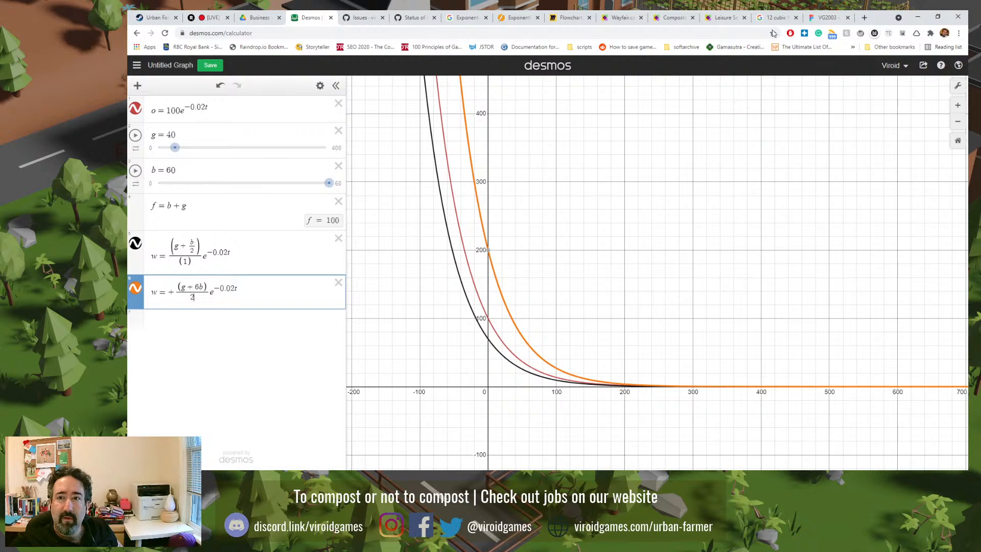
- Switch to the Figma design and zoom in on the temperature bar of the Composting Unit menu
left_click(808, 15)
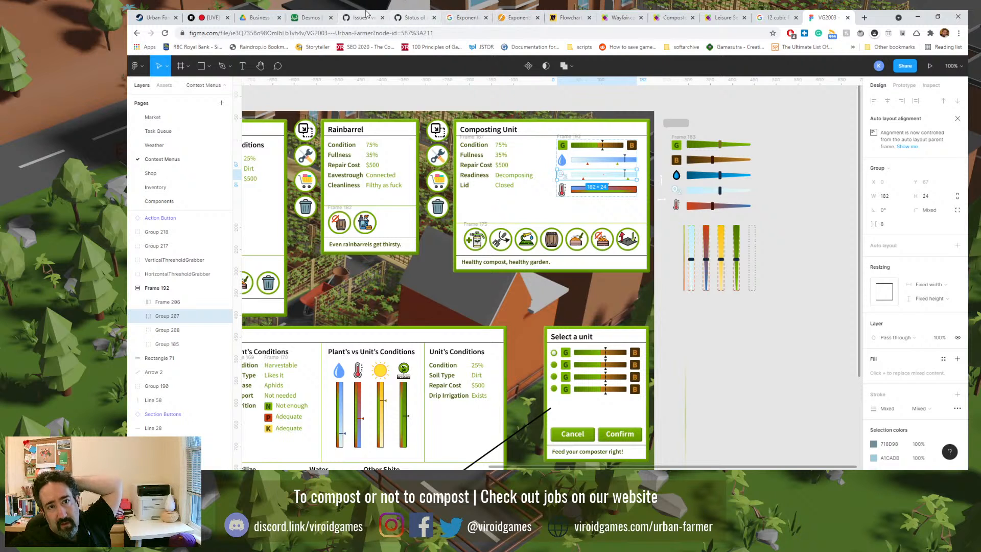
left_click(309, 17)
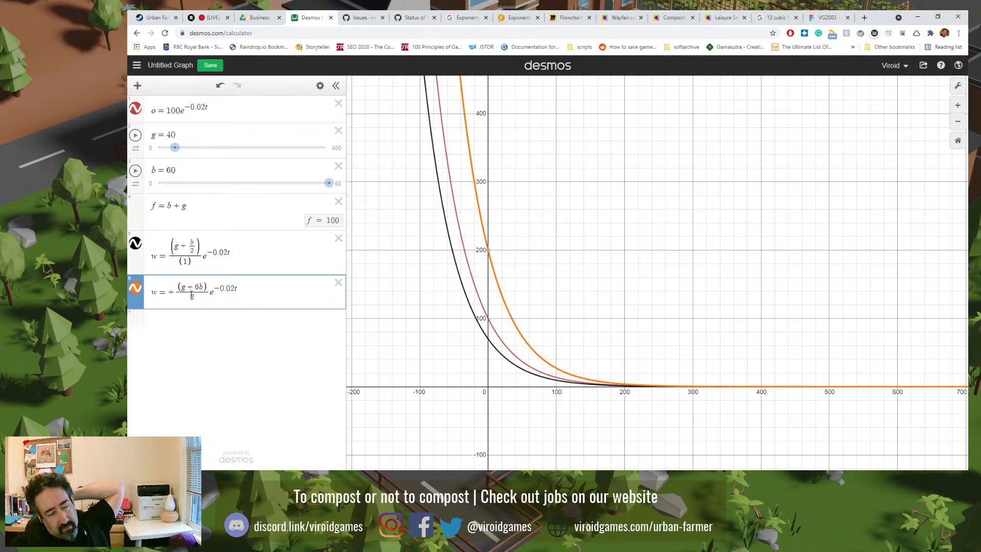
left_click(828, 17)
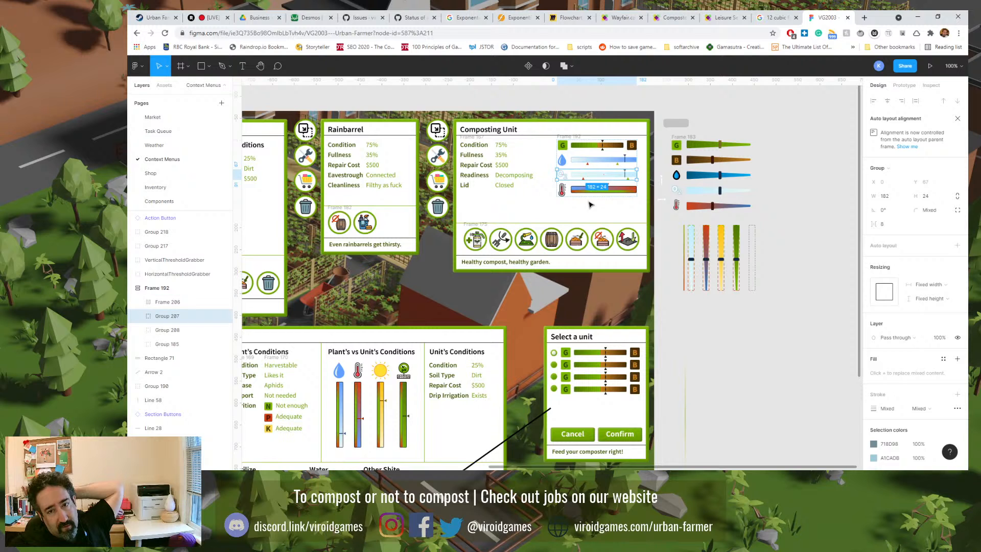
left_click(600, 196)
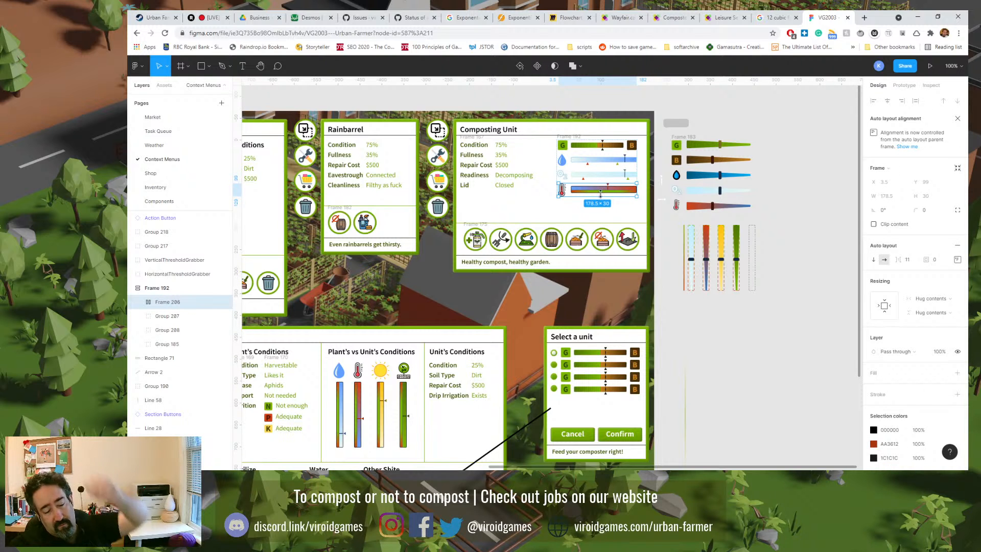
scroll(600, 194, "up", 10)
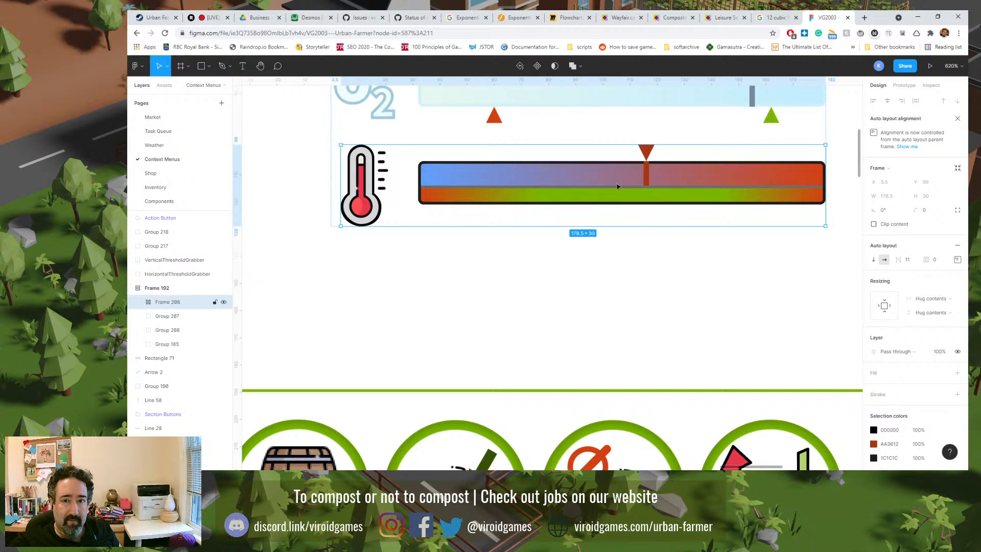
- Compare the decay curves in Desmos with the temperature bar in the Figma mockup, finishing in Desmos
left_click(299, 17)
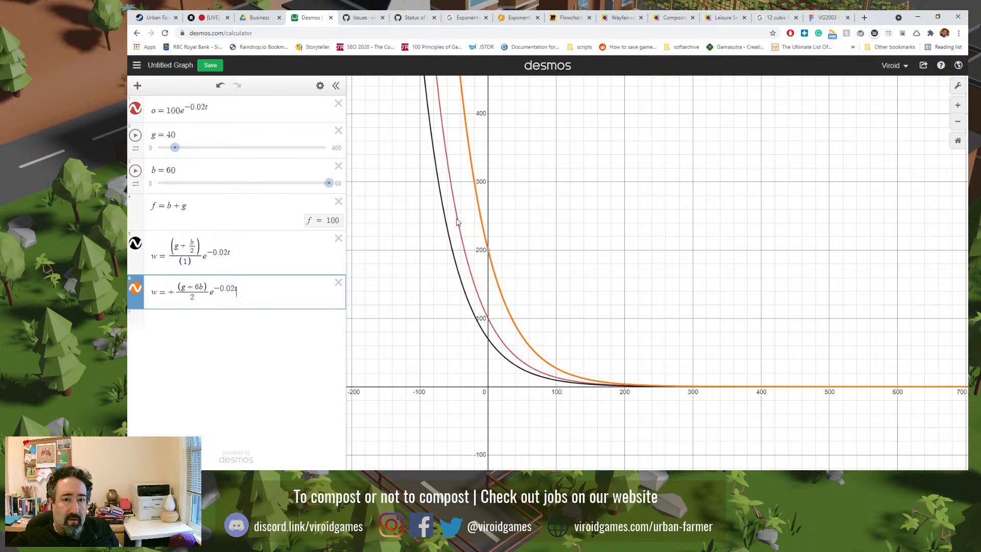
mouse_move(485, 250)
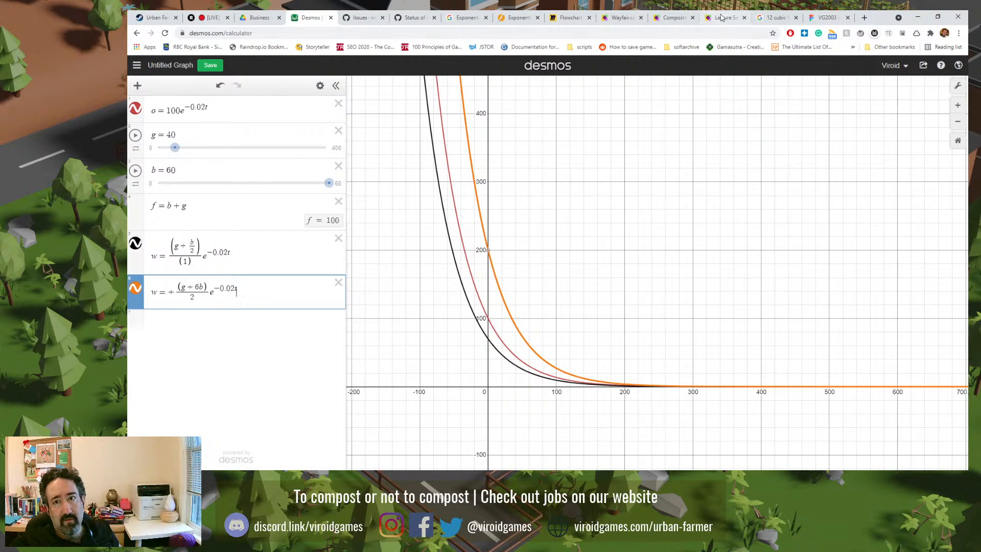
left_click(820, 17)
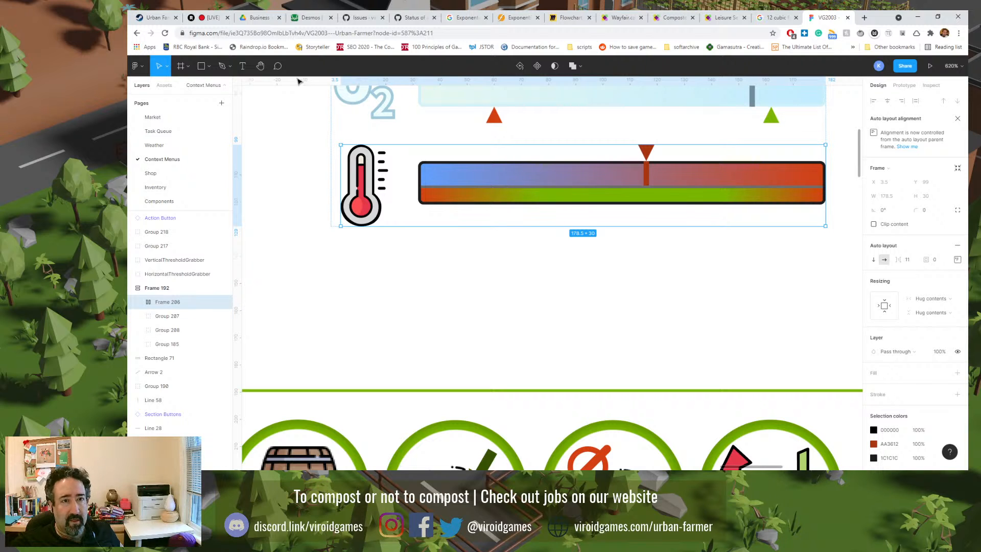
left_click(297, 17)
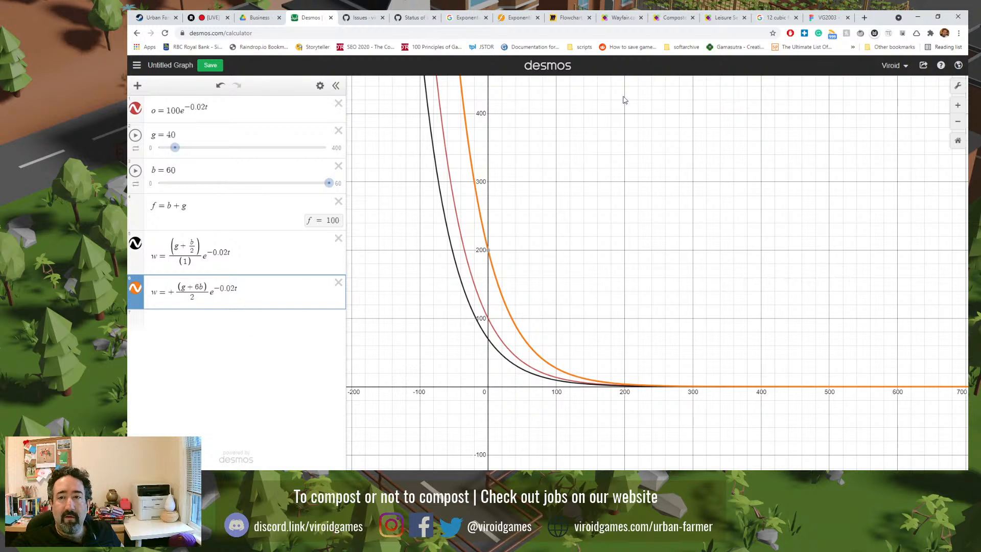
left_click(823, 19)
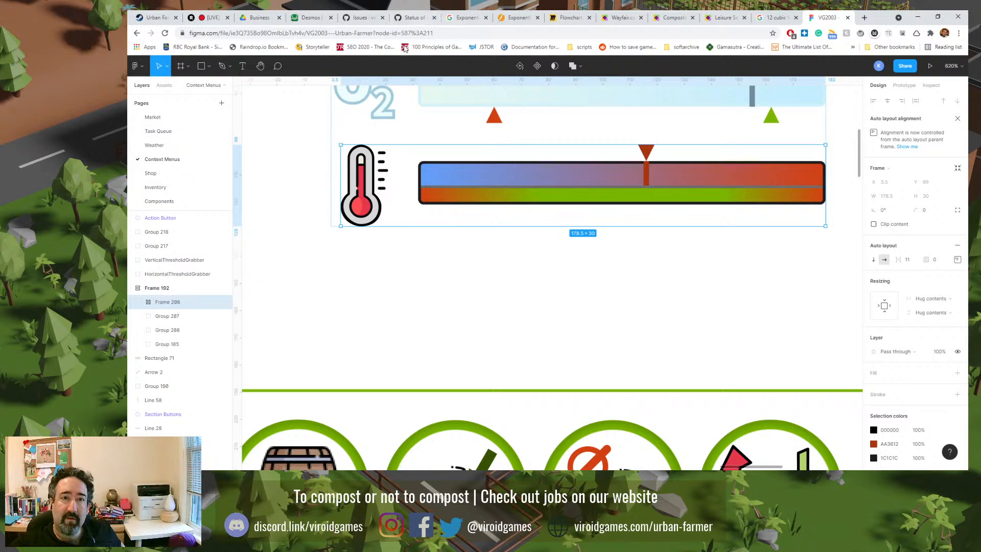
left_click(312, 17)
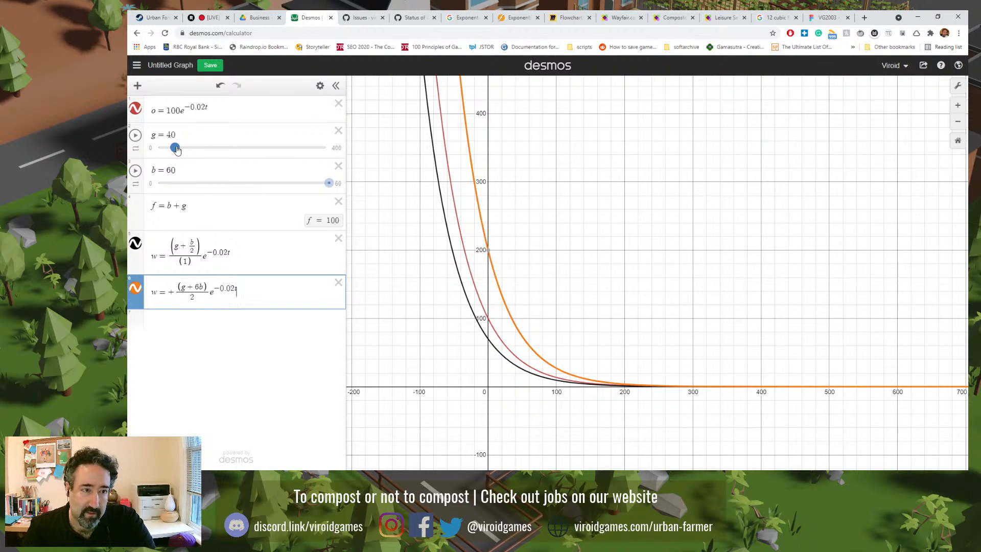
- Lower g to 20 and b to 30, and highlight the orange curve at the vertical axis
left_click_drag(174, 148, 166, 148)
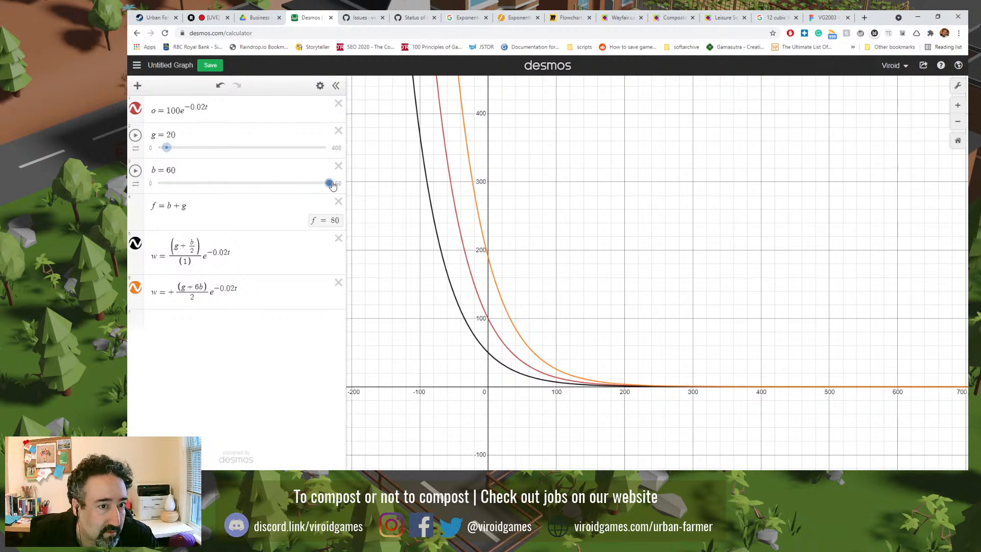
left_click_drag(329, 183, 244, 183)
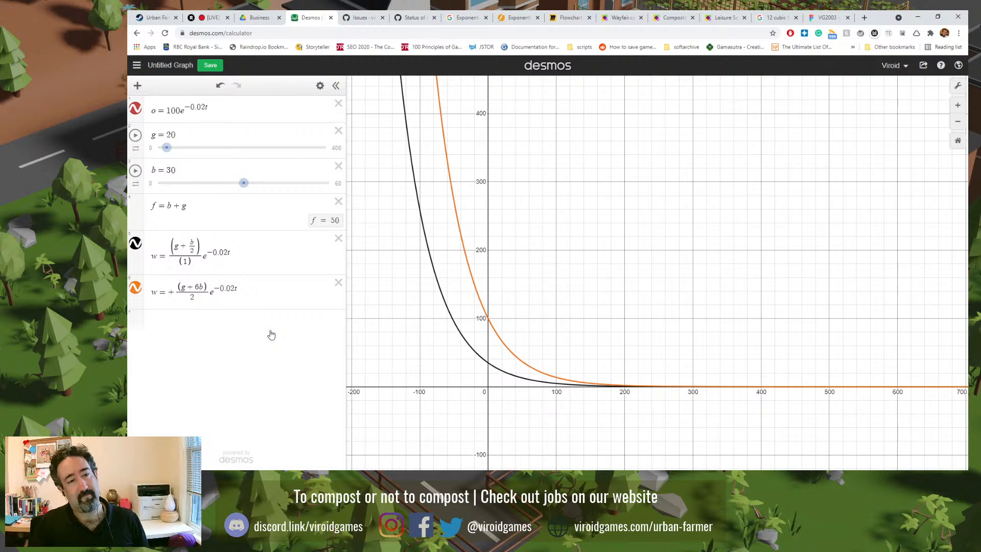
left_click(490, 320)
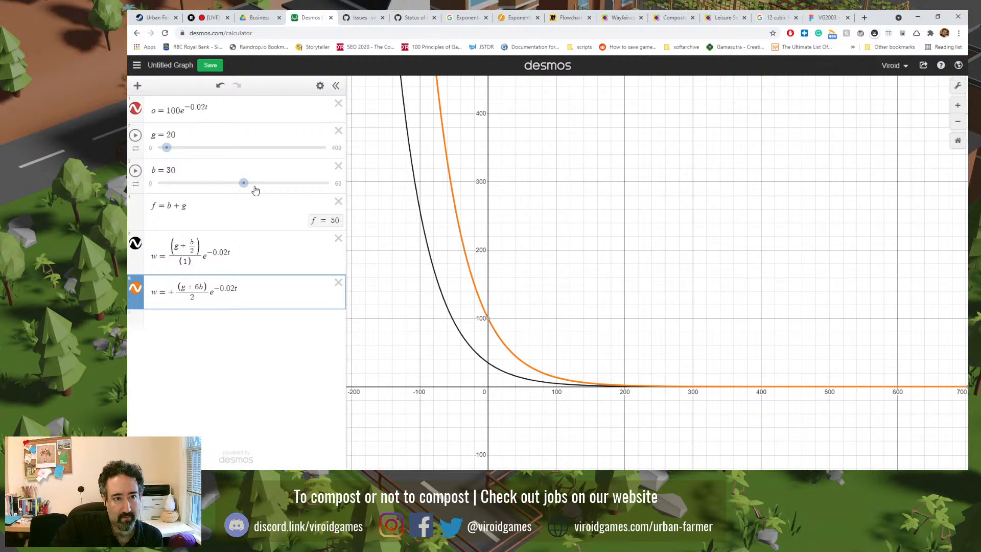
- Hide the black w curve and set b to 40, comparing the red and orange curves
left_click_drag(245, 190, 280, 198)
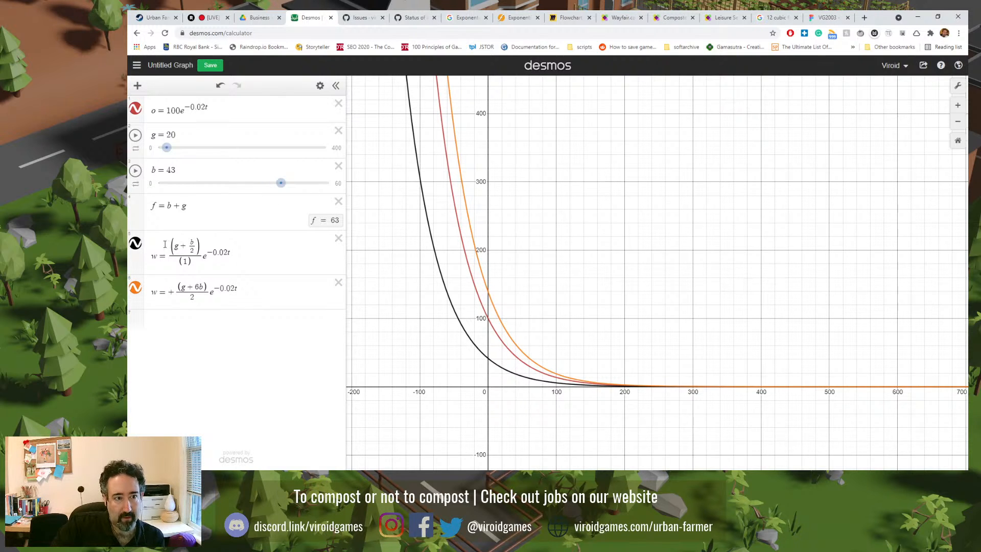
left_click(135, 245)
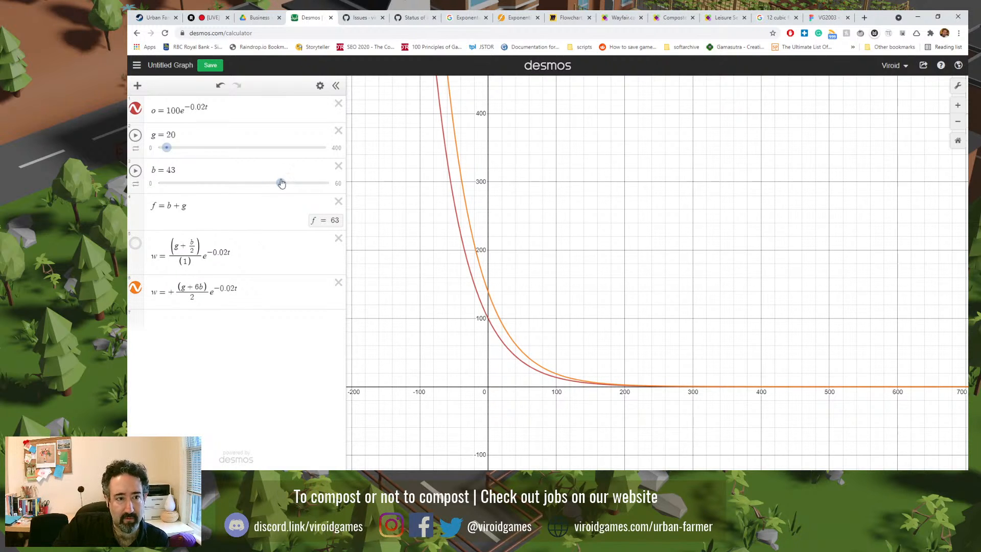
mouse_move(281, 190)
left_mouse_down()
mouse_move(307, 196)
mouse_move(273, 193)
left_mouse_up()
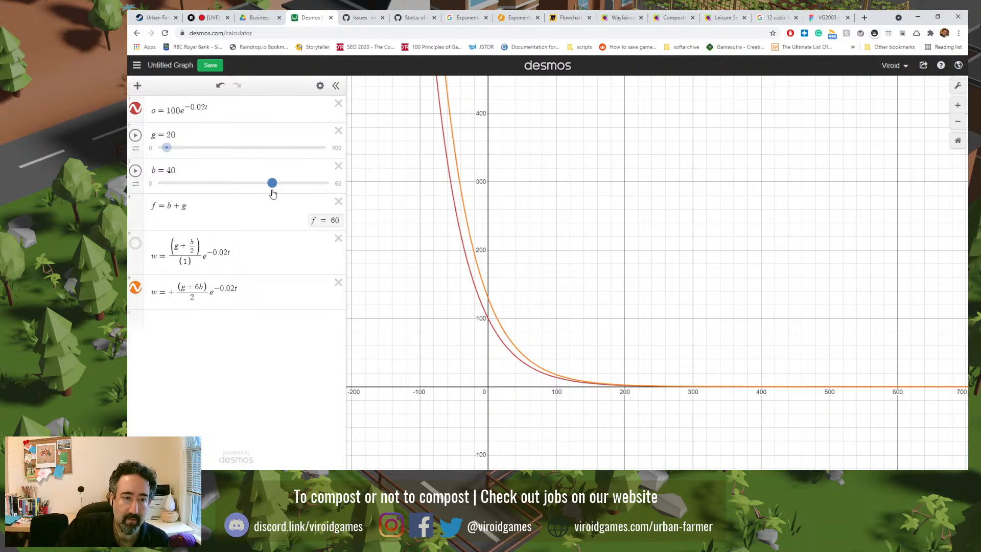
mouse_move(273, 188)
left_mouse_down()
mouse_move(239, 187)
mouse_move(272, 189)
left_mouse_up()
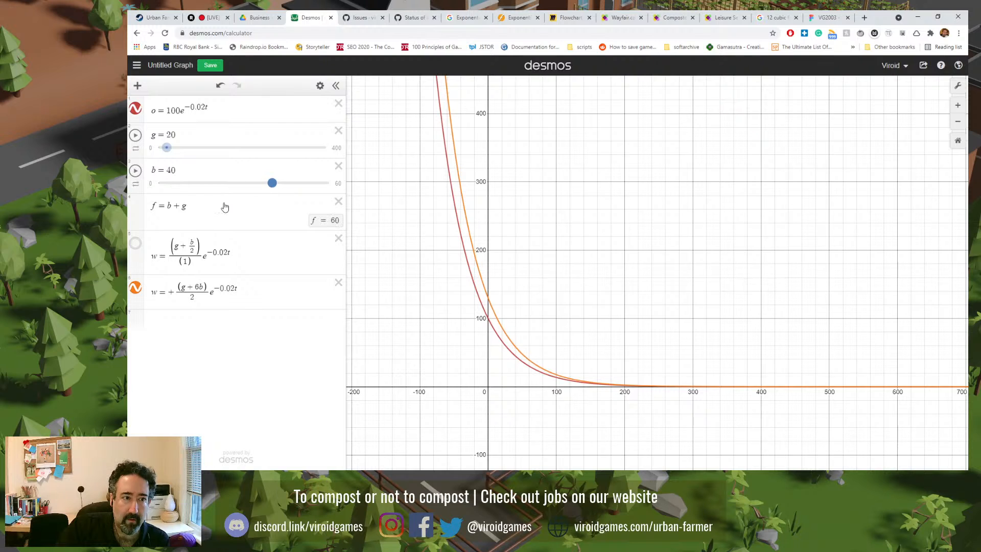
- Set the upper limit of the b slider to 400
left_click(184, 171)
left_click(198, 135)
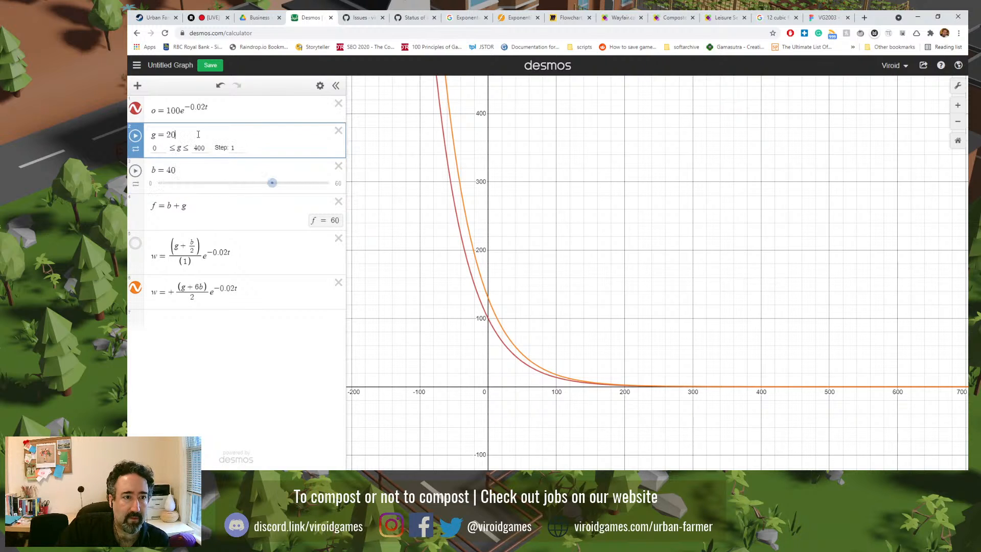
left_click(195, 174)
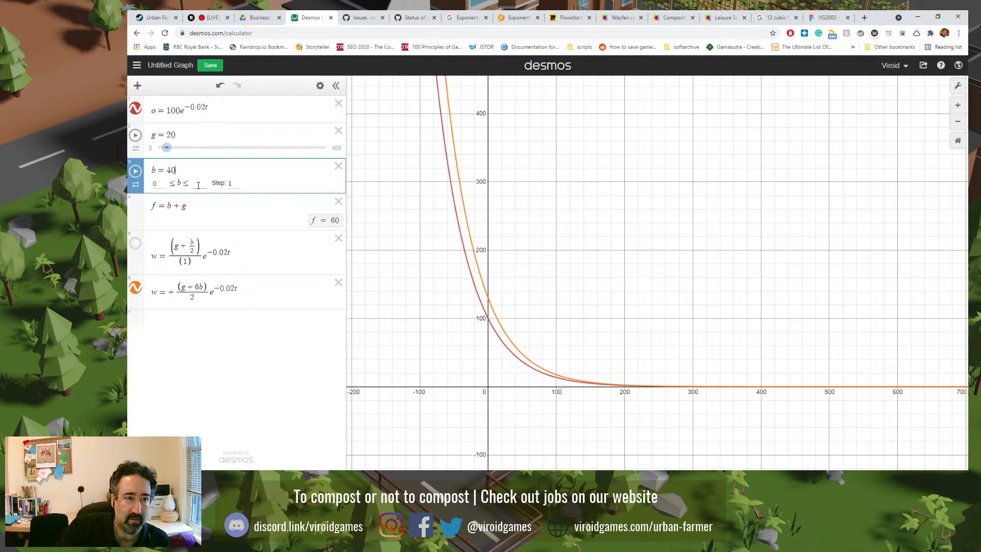
type("400")
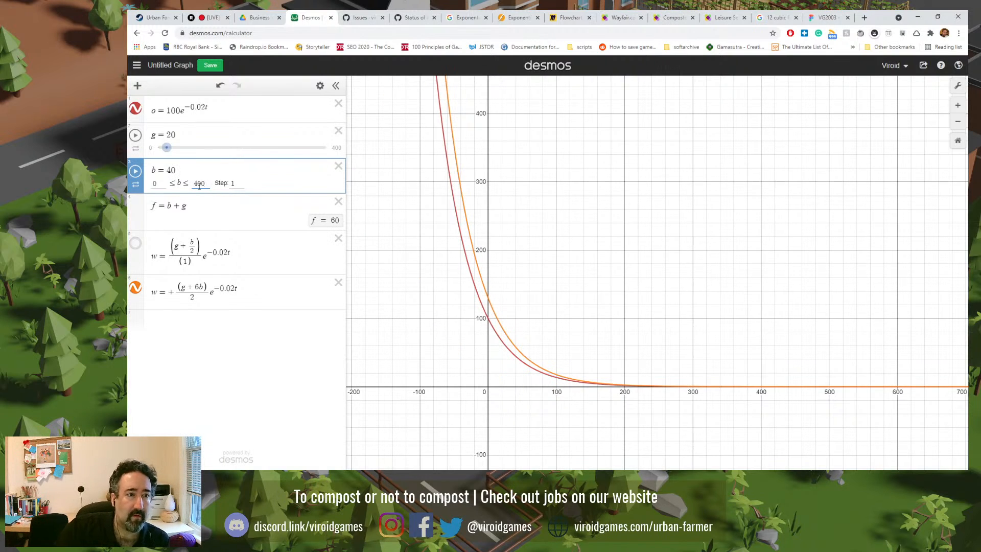
left_click(192, 348)
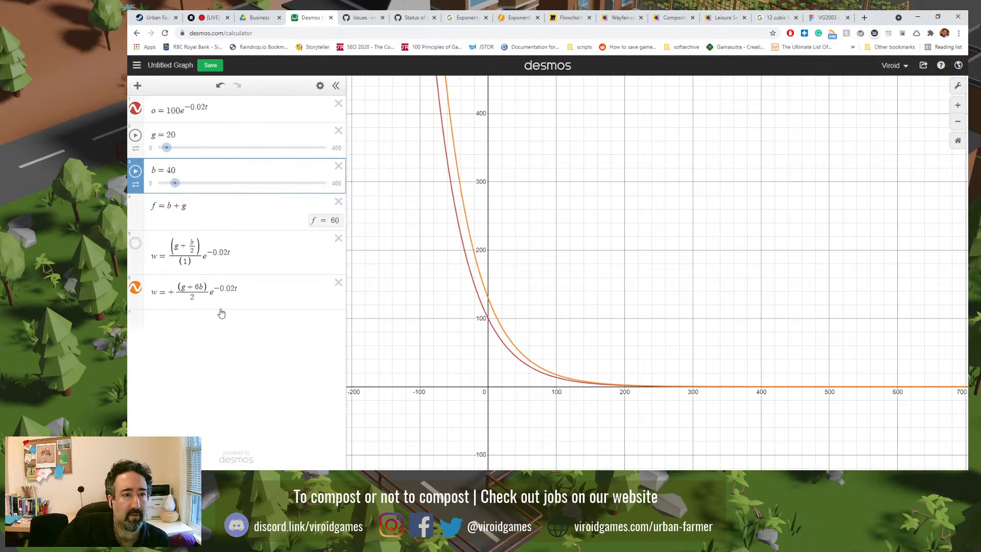
- Animate the b and g sliders together to watch how the orange curve responds
left_click(135, 172)
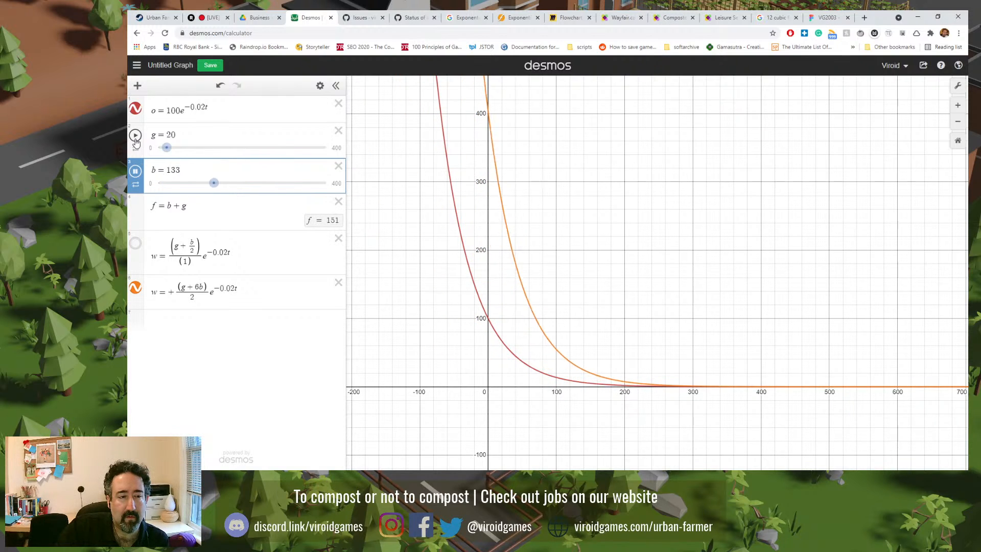
left_click(135, 137)
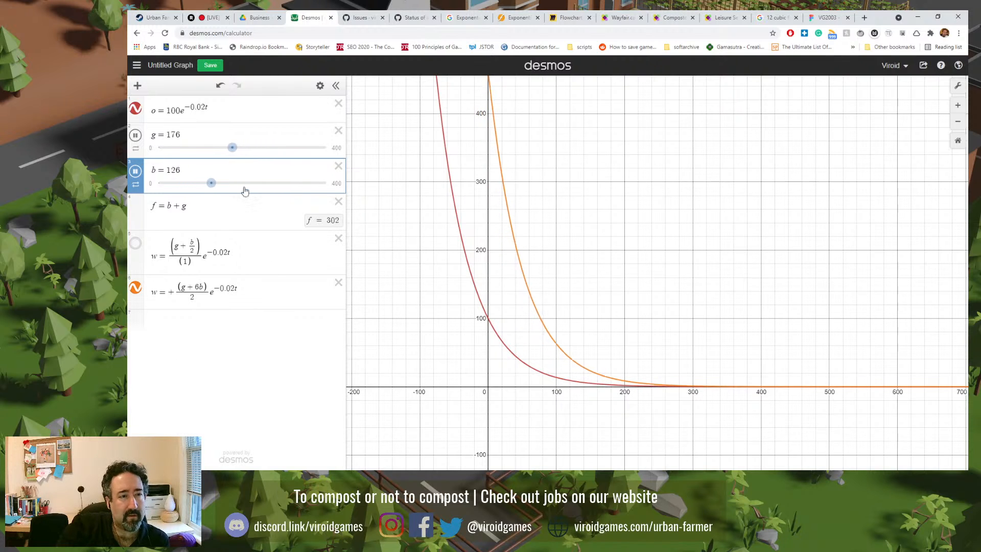
left_click(135, 137)
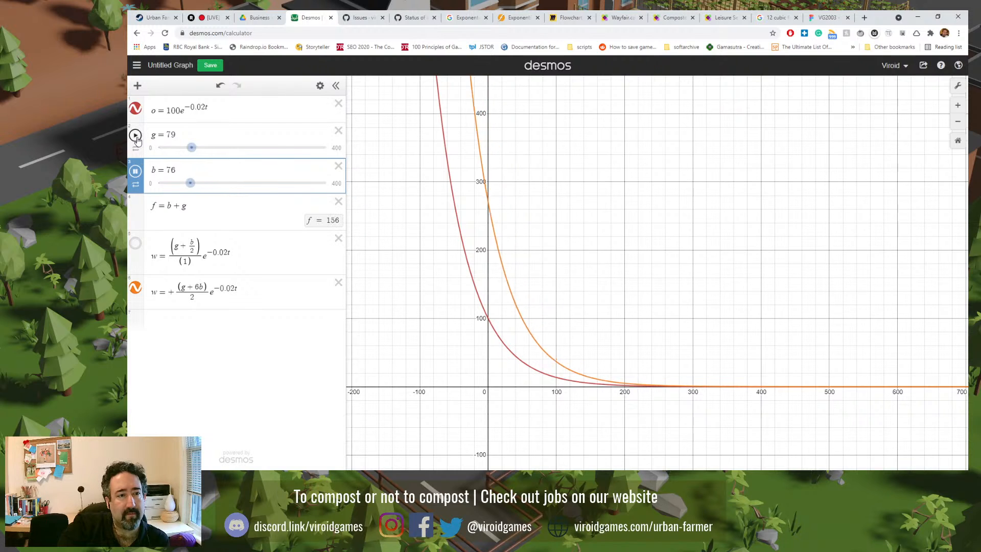
left_click(136, 135)
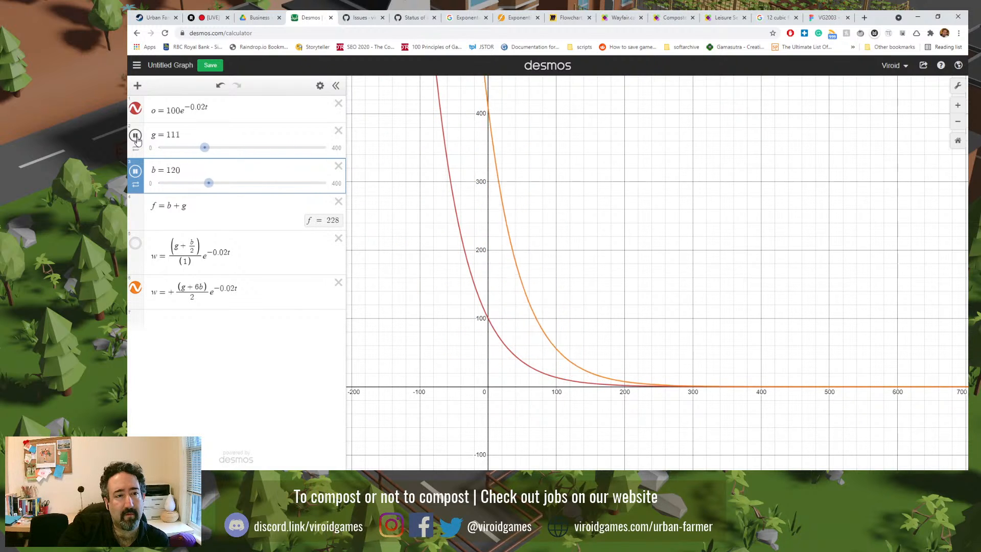
left_click(137, 185)
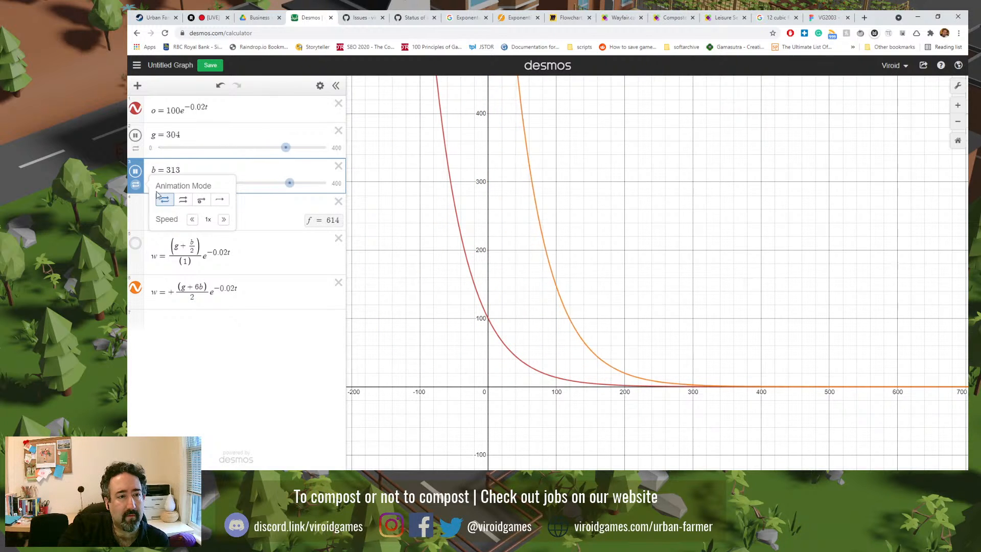
left_click(136, 191)
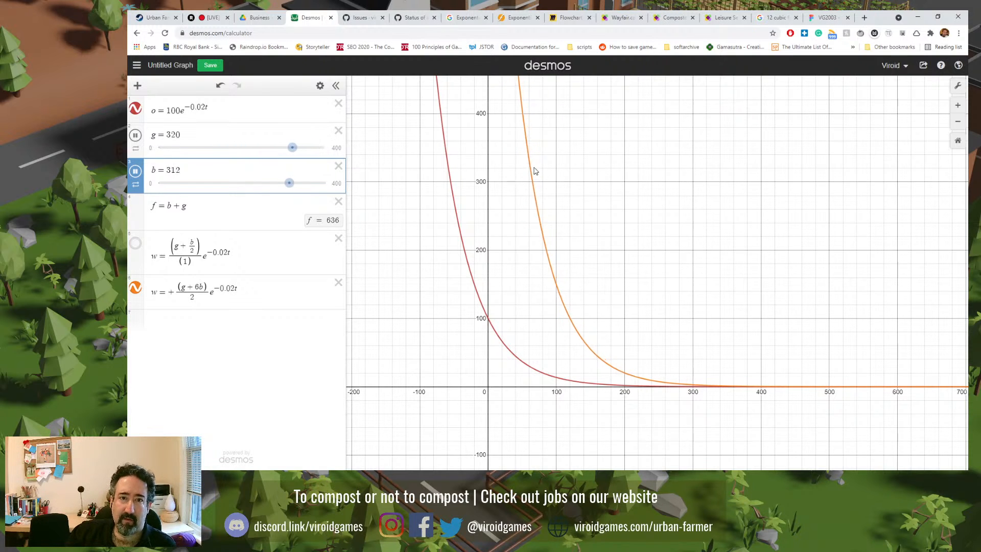
- Examine the orange w equation's (g + 6b)/2 fraction against a wider view of the curves and stop both slider animations
scroll(541, 148, "down", 3)
left_click_drag(574, 148, 536, 255)
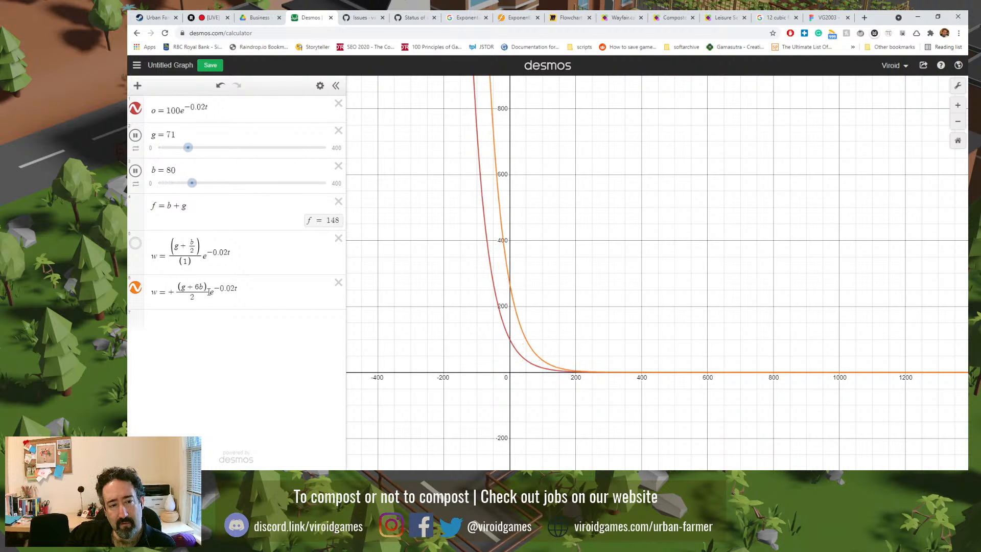
left_click_drag(209, 290, 180, 295)
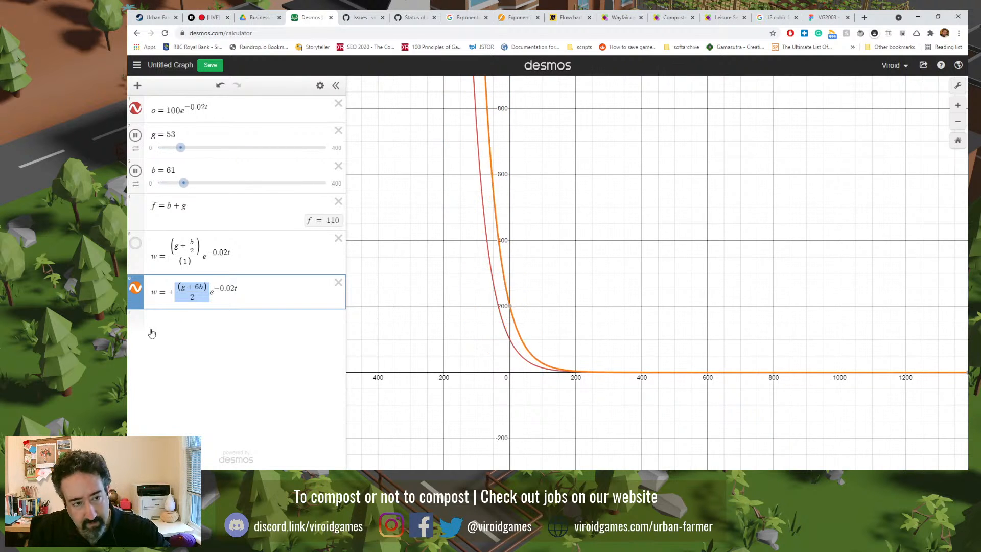
left_click(135, 171)
left_click(138, 136)
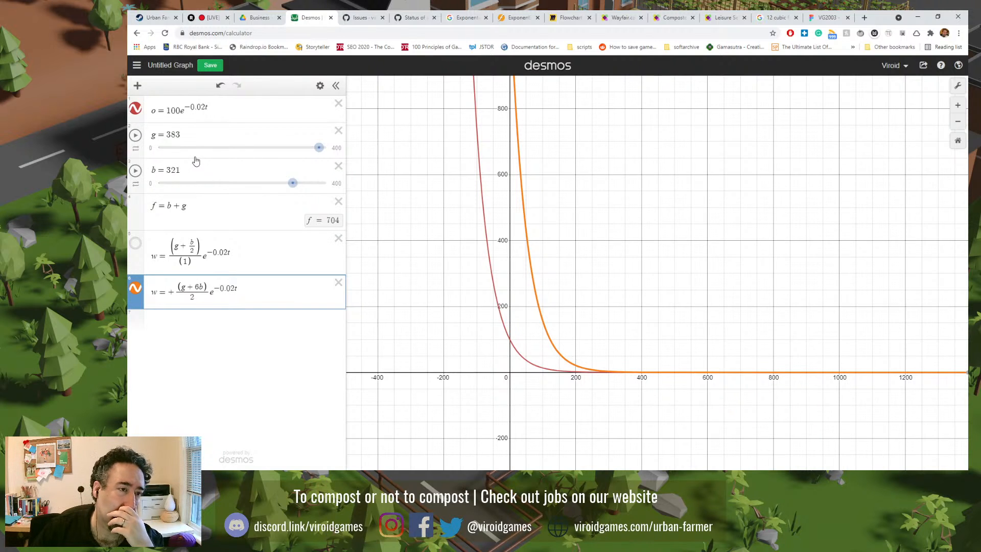
left_click(176, 133)
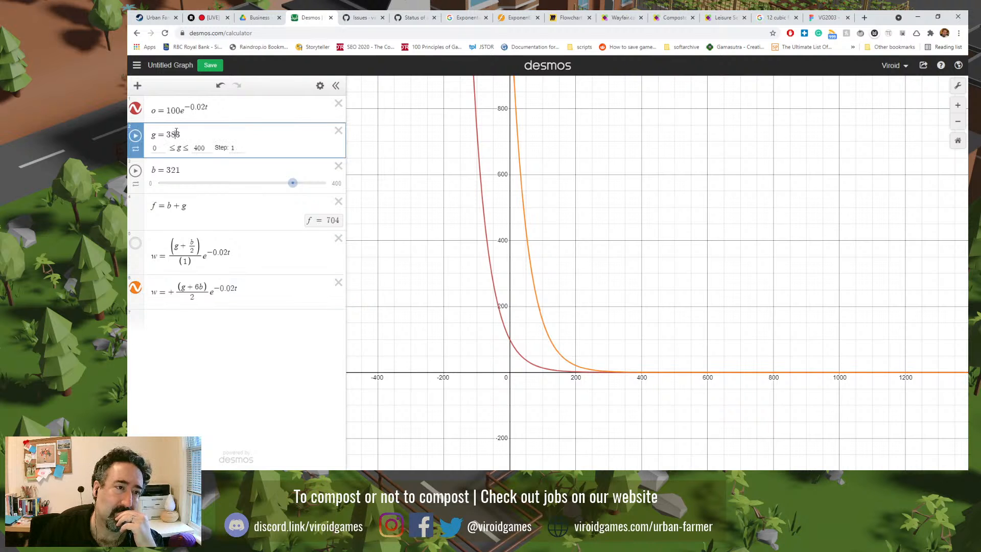
key("ctrl+a")
type("40")
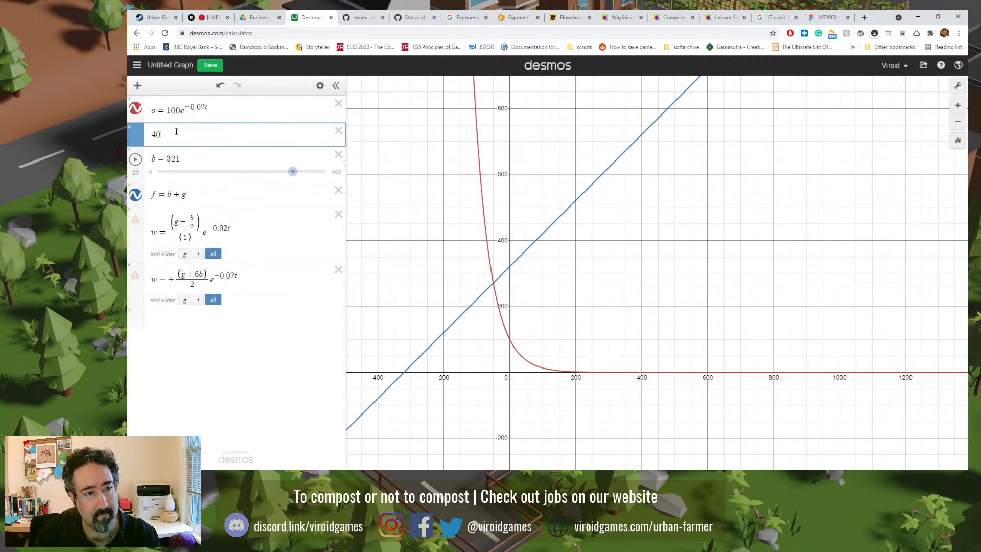
left_click(197, 233)
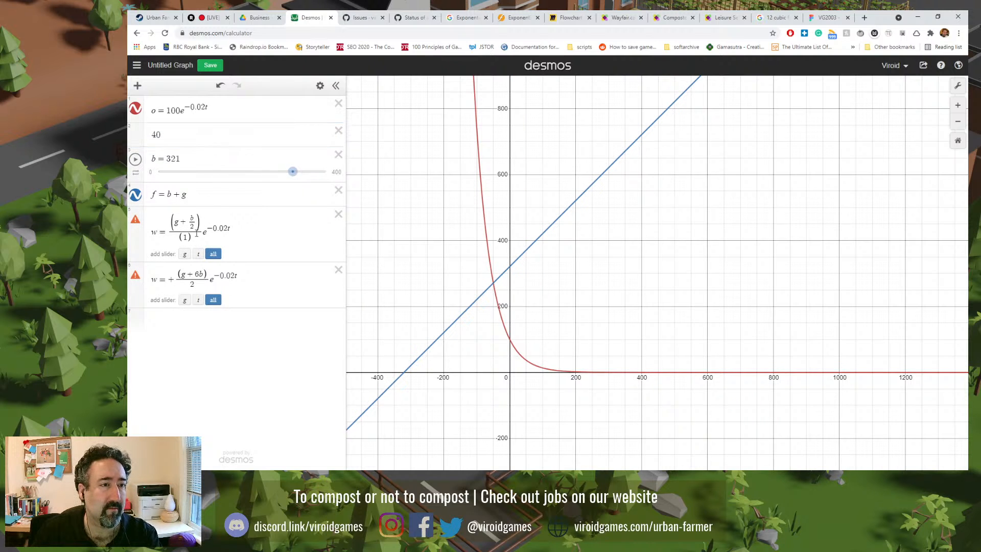
- Set g to 40 and b to 60
left_click(172, 133)
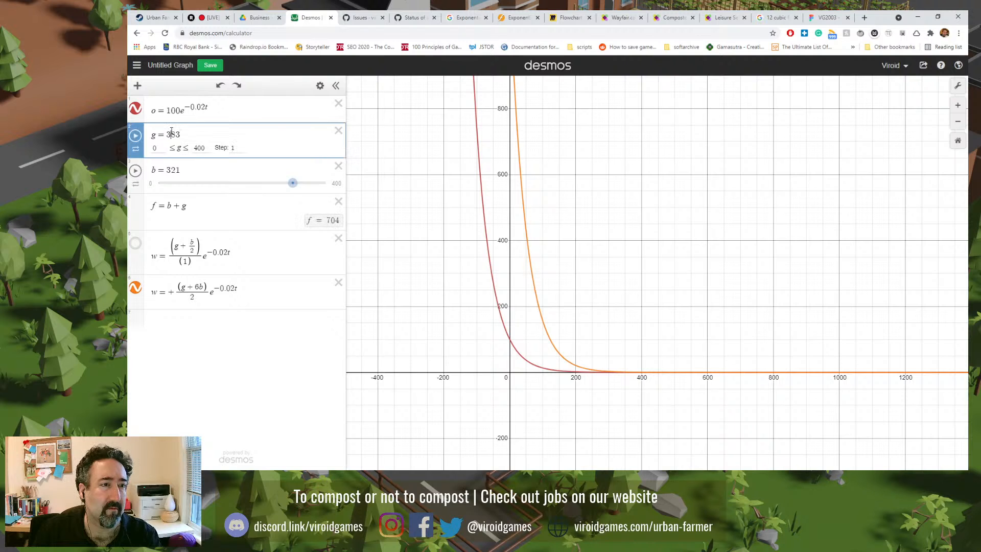
type("40")
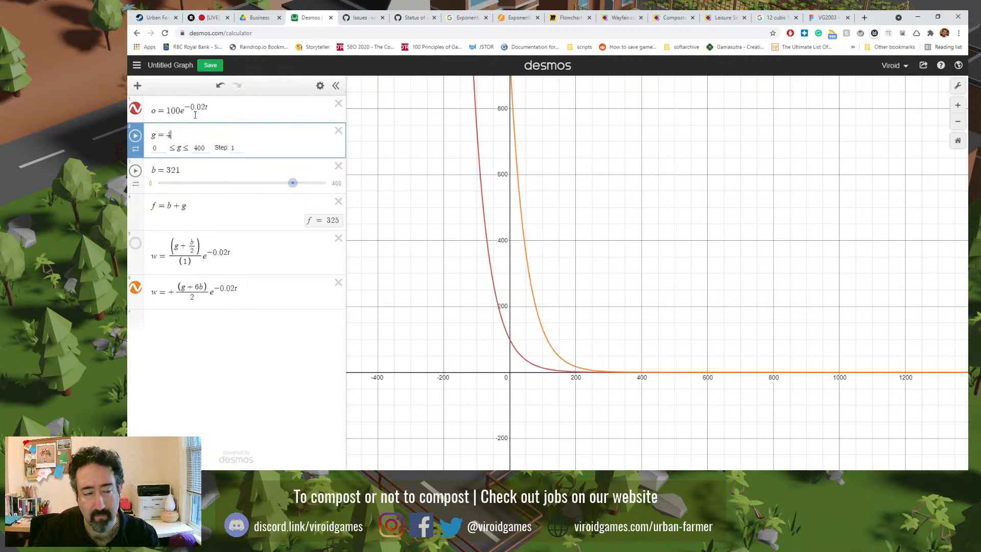
double_click(170, 166)
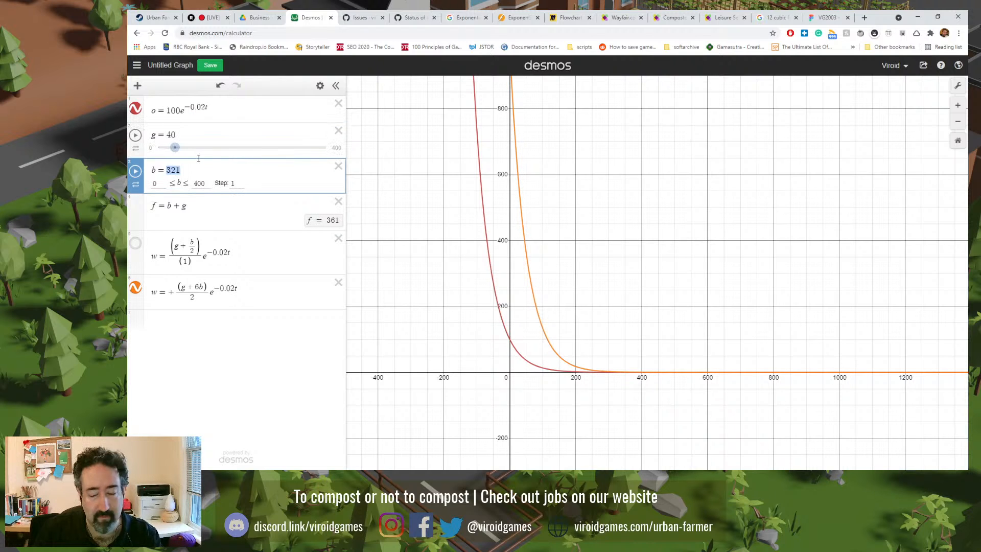
type("60")
key("Escape")
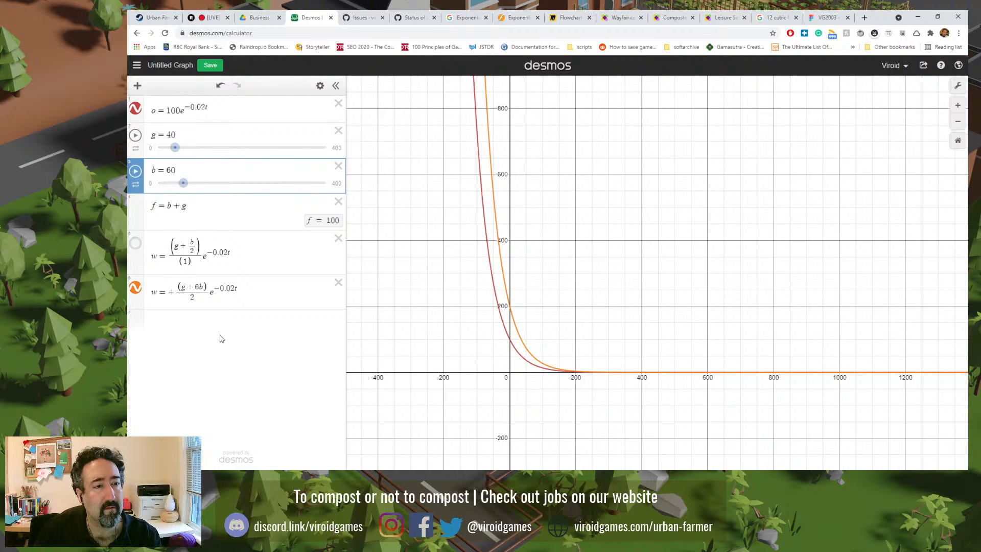
- Append + (g + b) to the end of the orange w equation
scroll(582, 352, "up", 5)
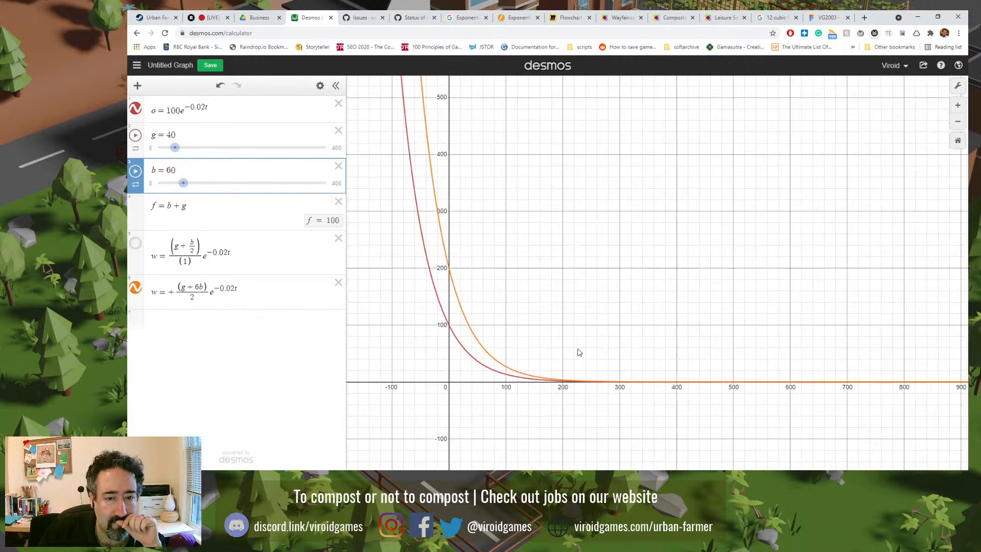
left_click_drag(534, 329, 598, 241)
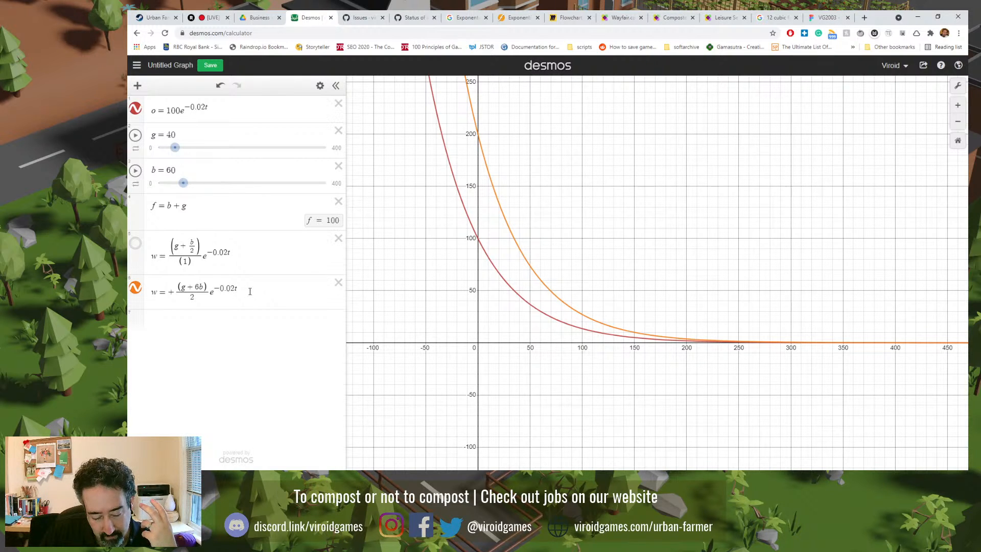
left_click(208, 295)
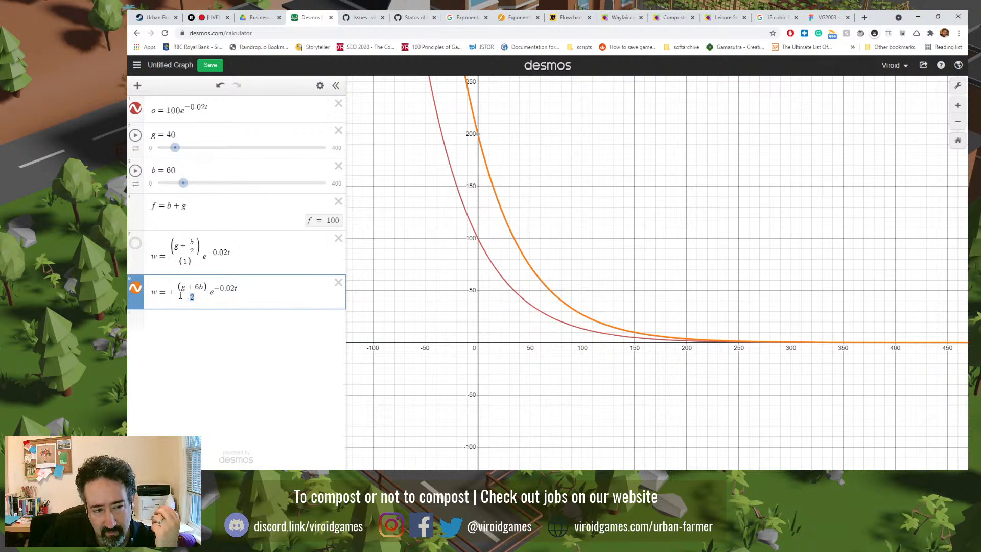
left_click(195, 323)
key("BackSpace")
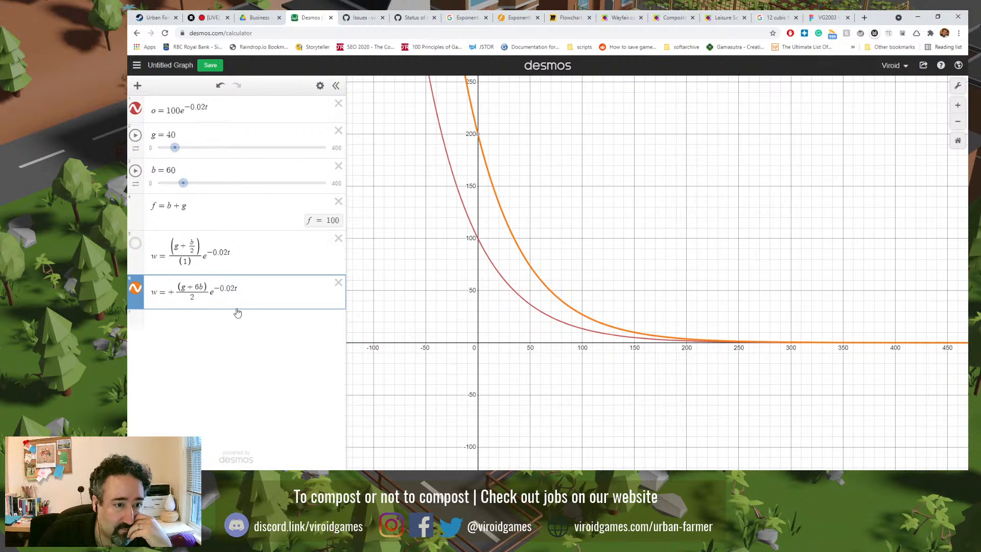
type("+ (g ")
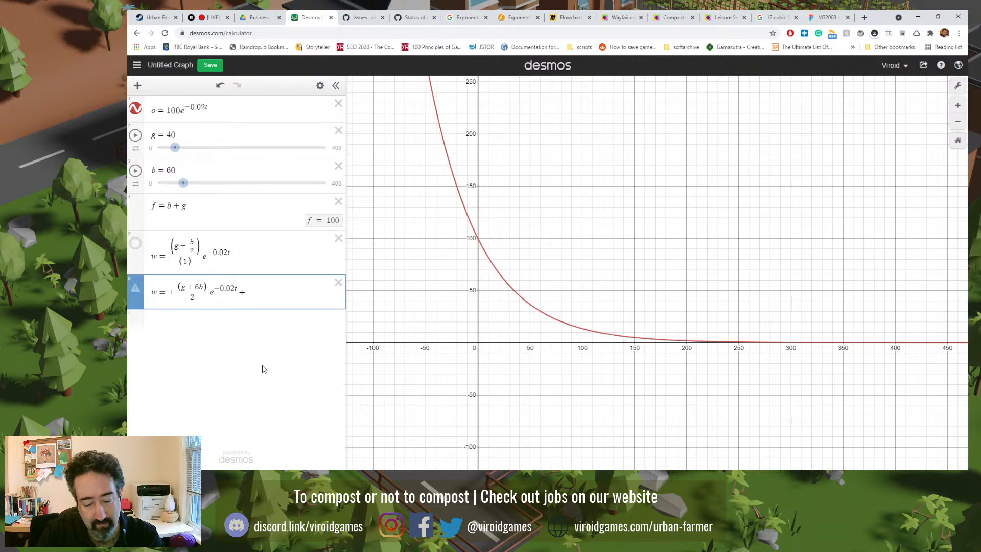
type("+ b)")
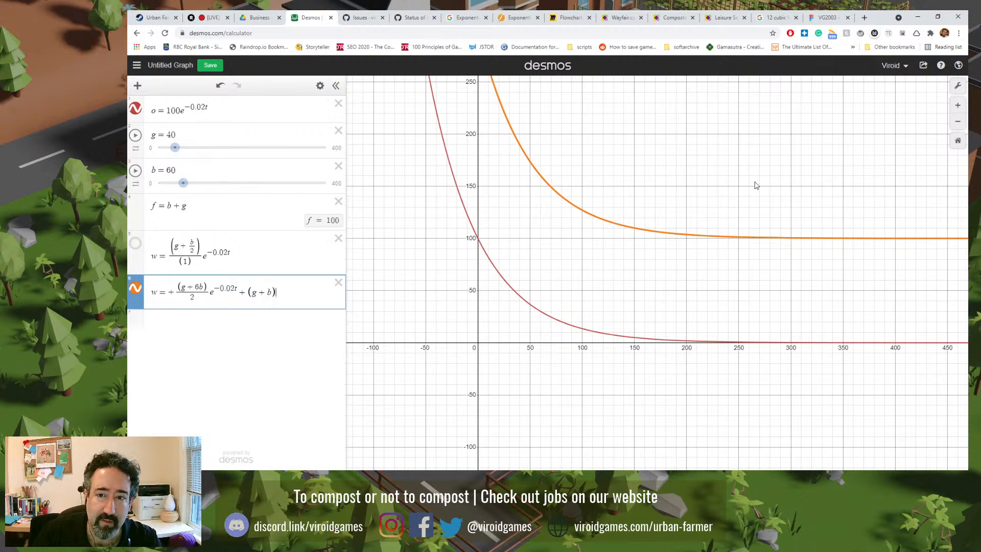
- Compare the offset orange curve with the temperature bar in Figma, and highlight the (g + b) term back in Desmos
left_click_drag(768, 183, 729, 245)
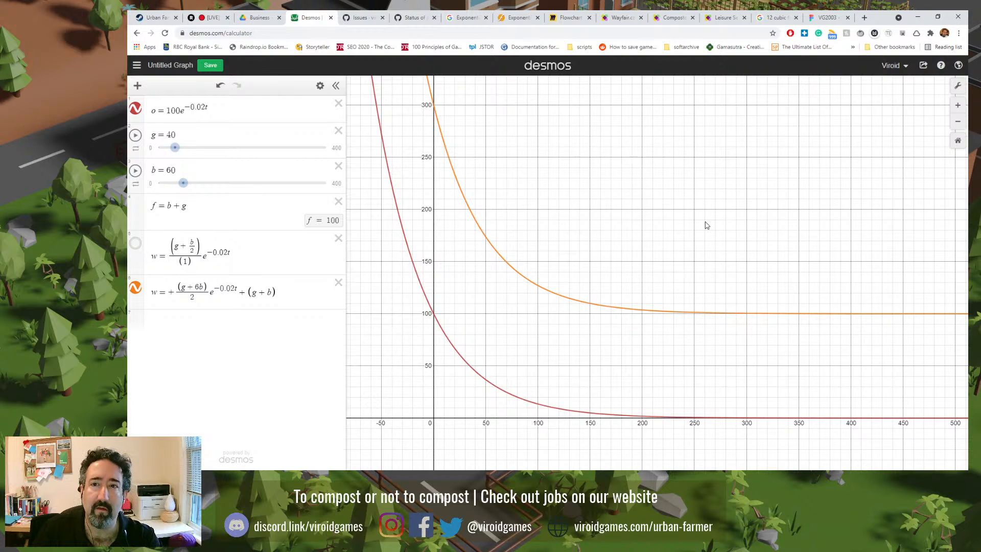
left_click(812, 15)
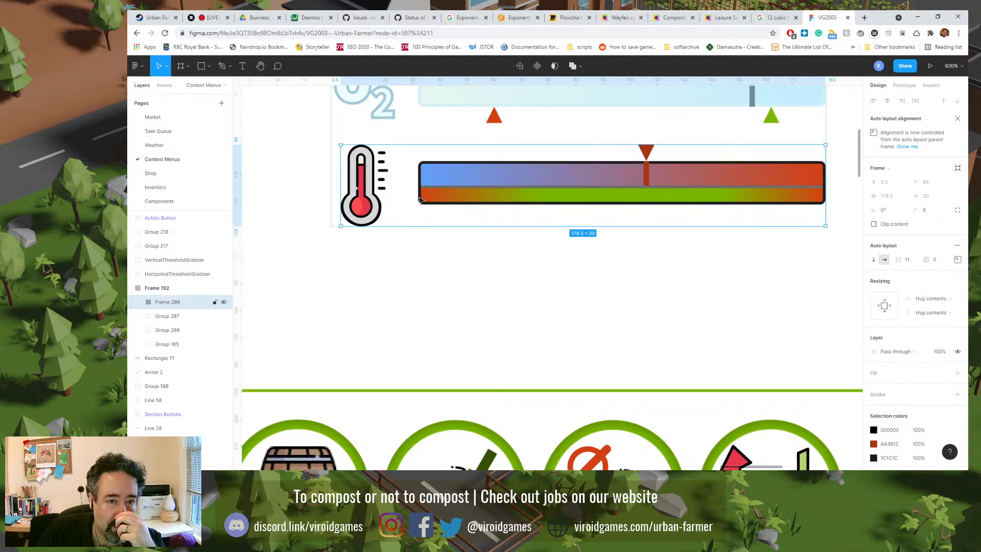
left_click(320, 16)
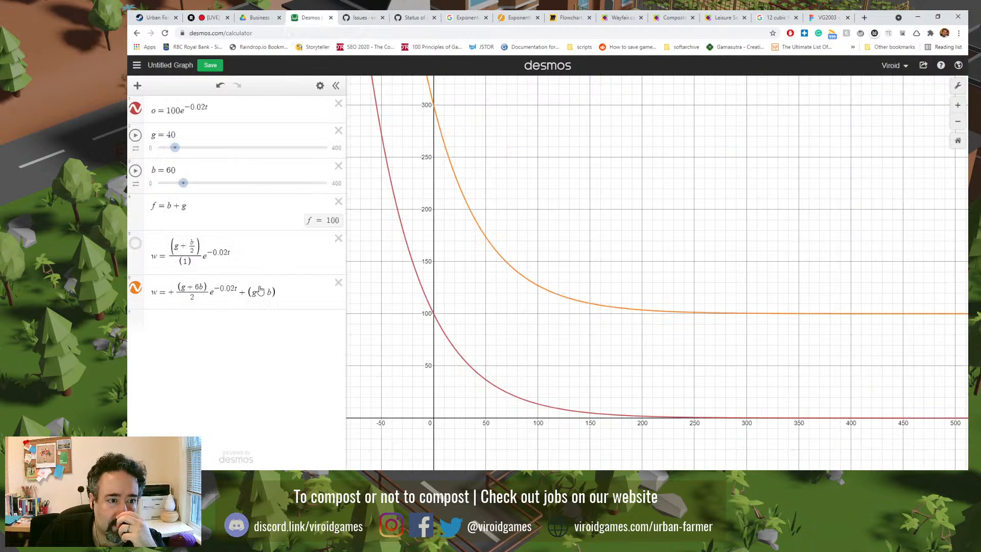
left_click_drag(249, 291, 269, 291)
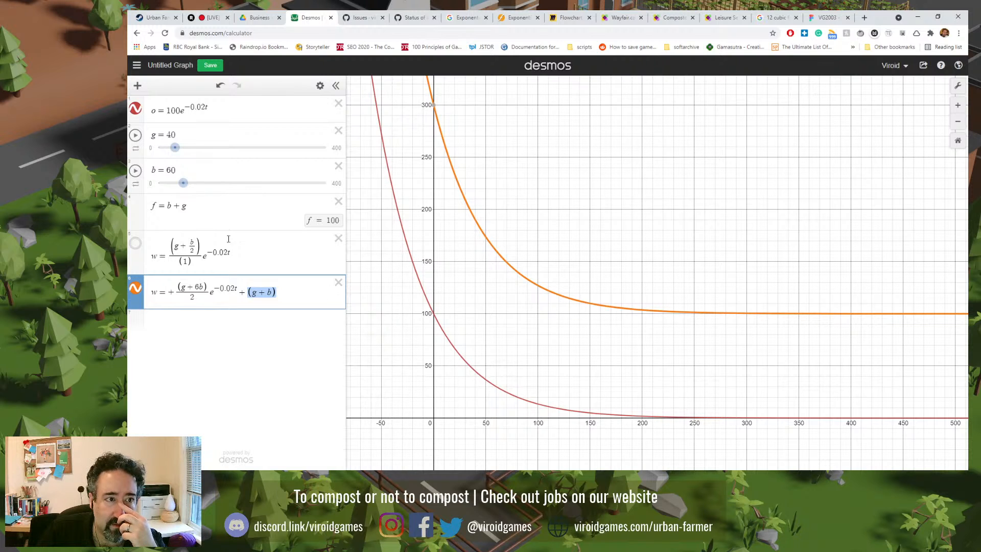
- Recolor the o curve purple and the orange w curve blue
left_click(135, 110)
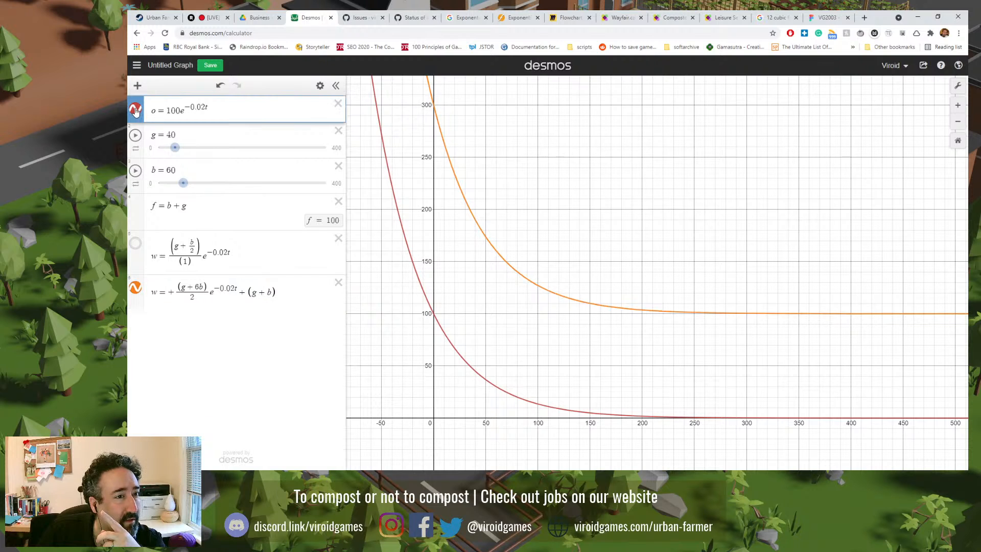
left_click(135, 110)
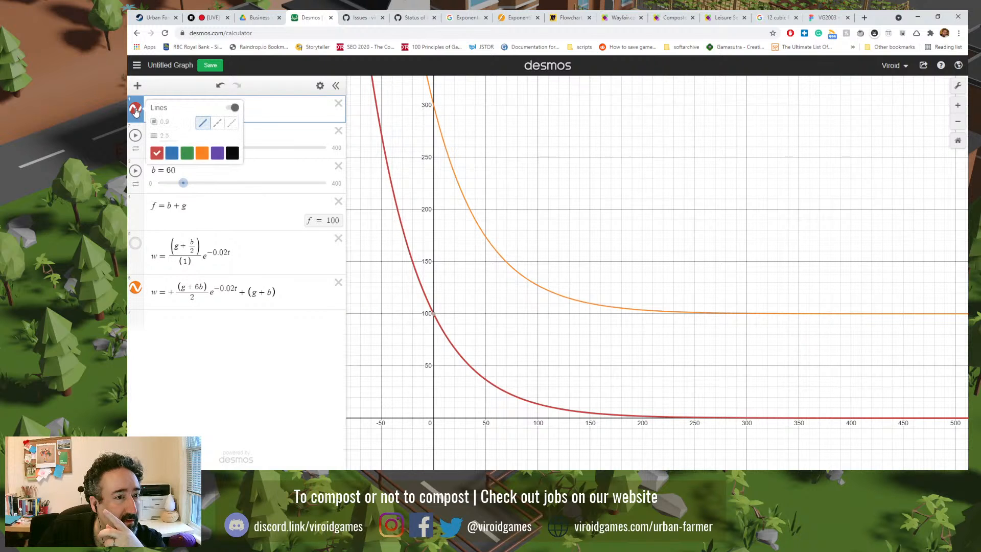
left_click(172, 153)
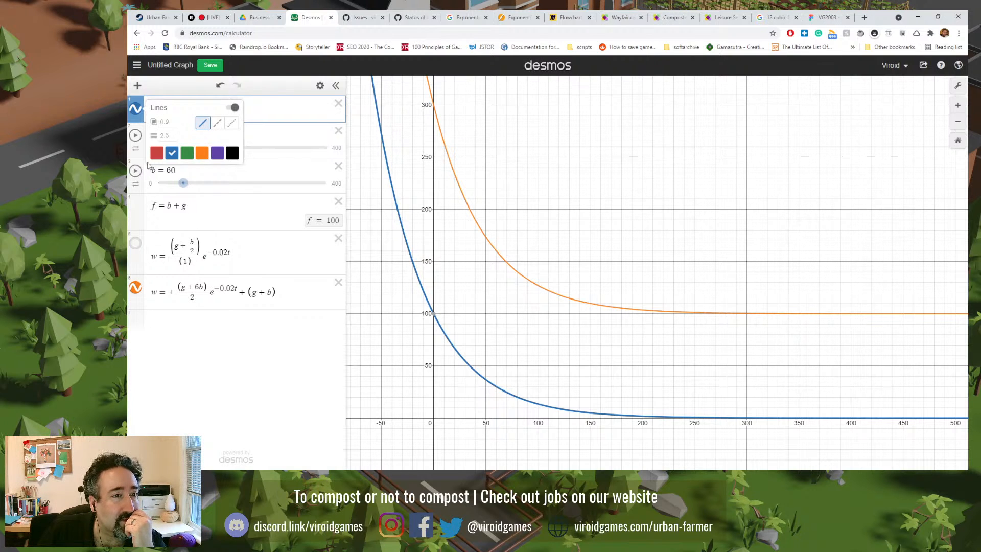
left_click(217, 153)
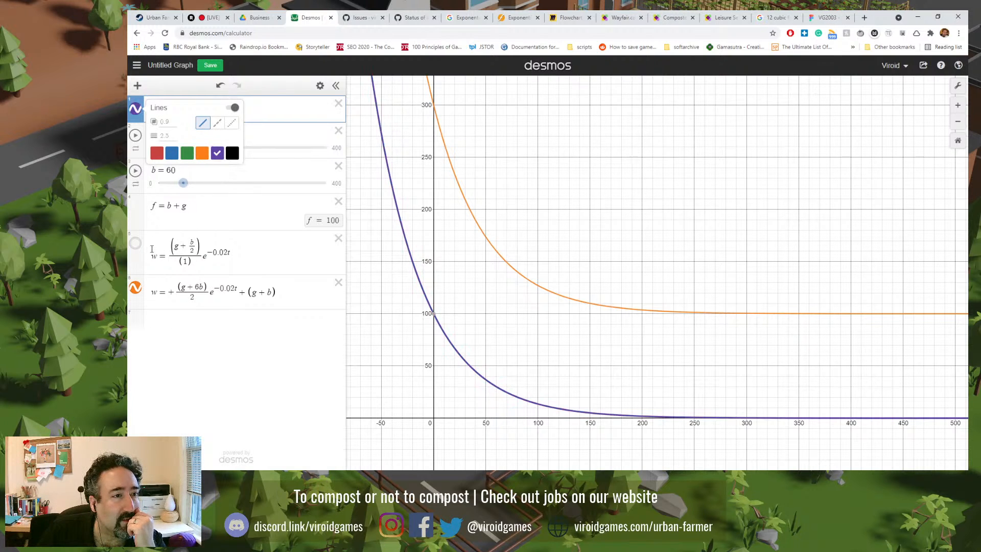
left_click(134, 288)
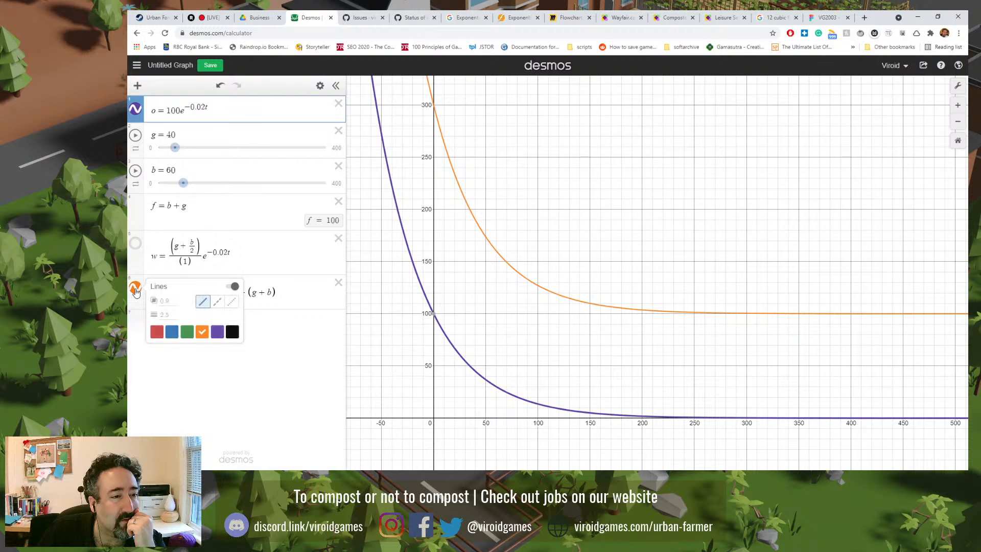
left_click(172, 331)
left_click(312, 346)
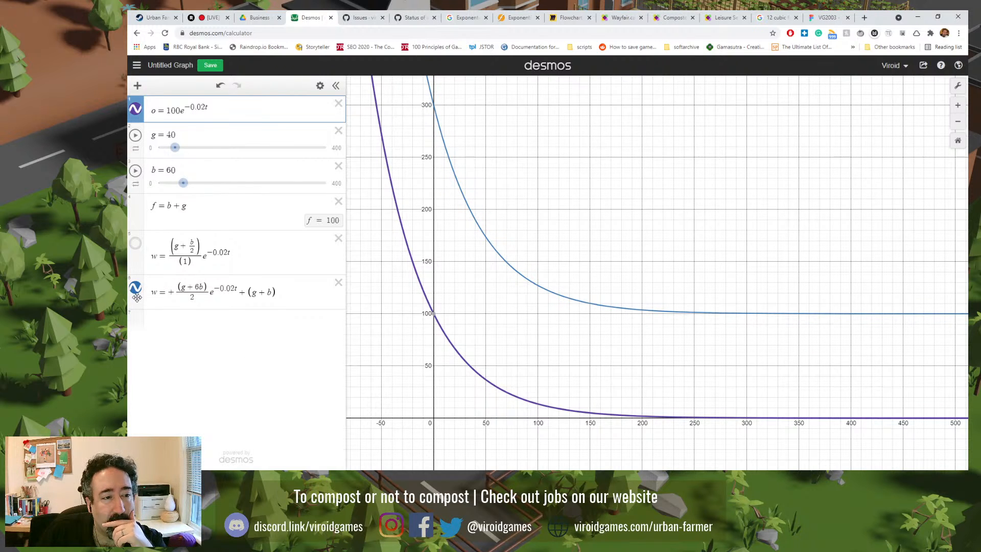
- Examine the blue w equation's (g + b) term and its curve at t = 0, and compare with Figma's temperature bar before returning to Desmos
left_click(306, 292)
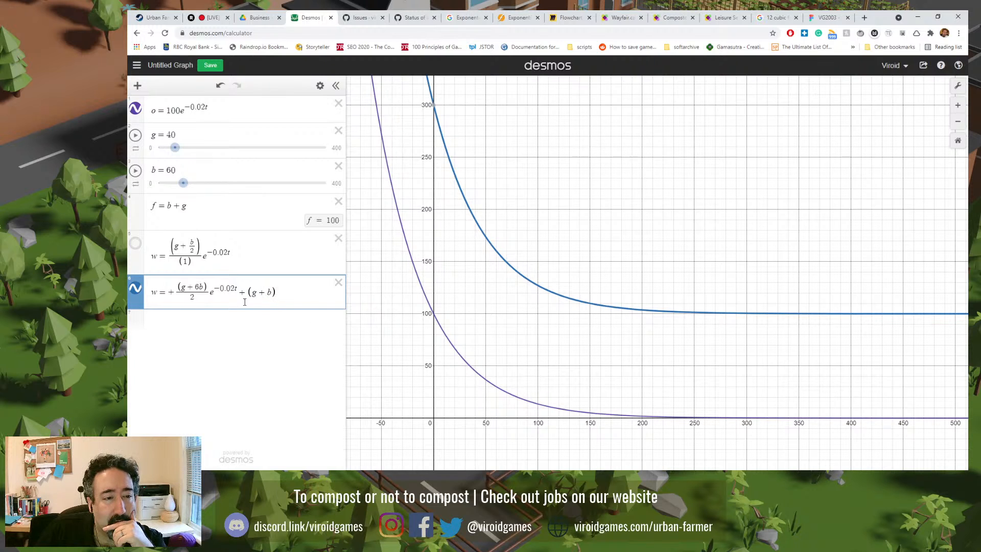
left_click_drag(249, 295, 277, 296)
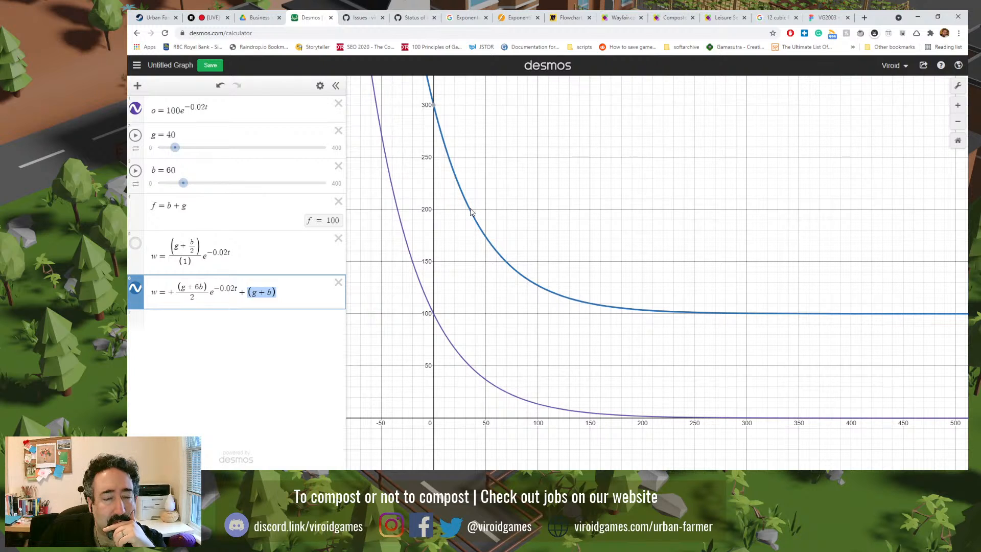
mouse_move(438, 121)
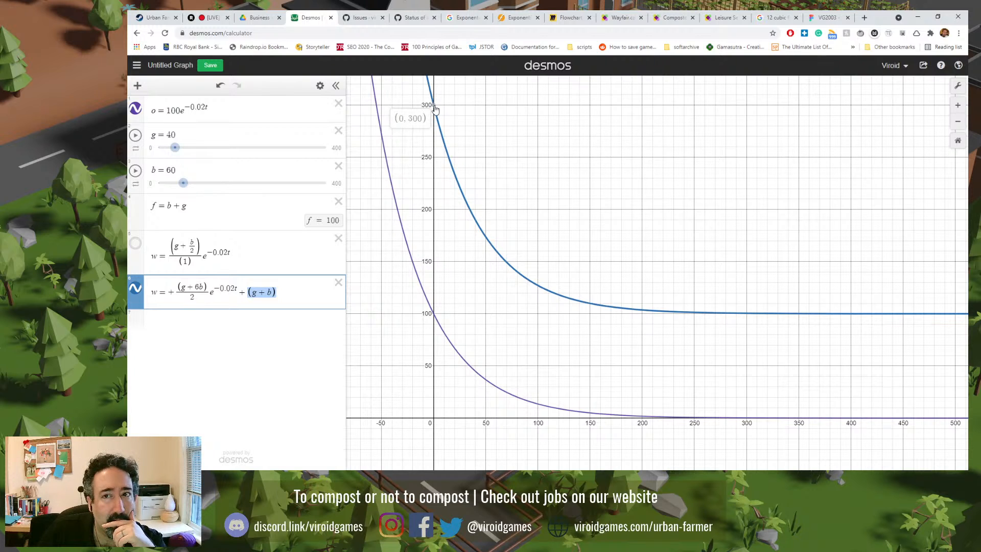
left_click(825, 17)
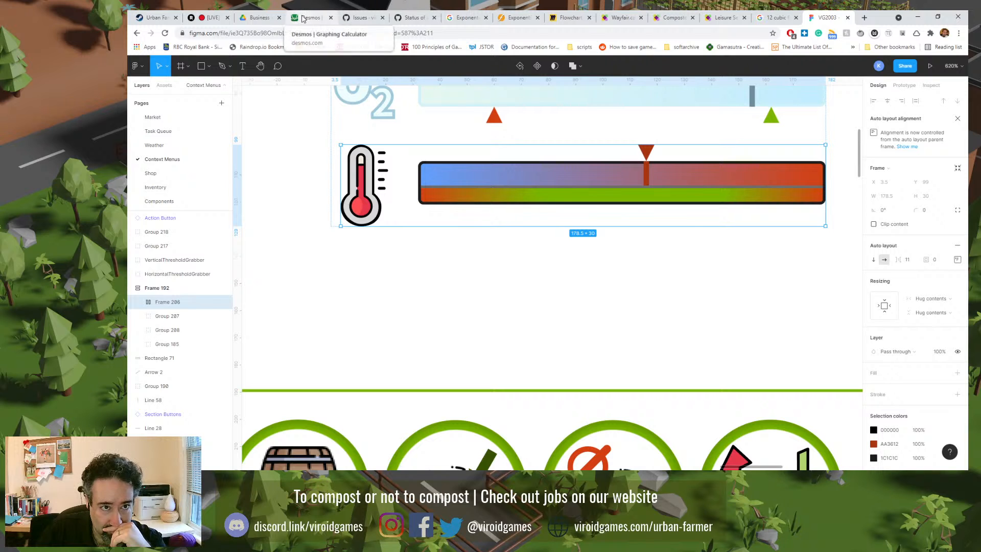
left_click(302, 18)
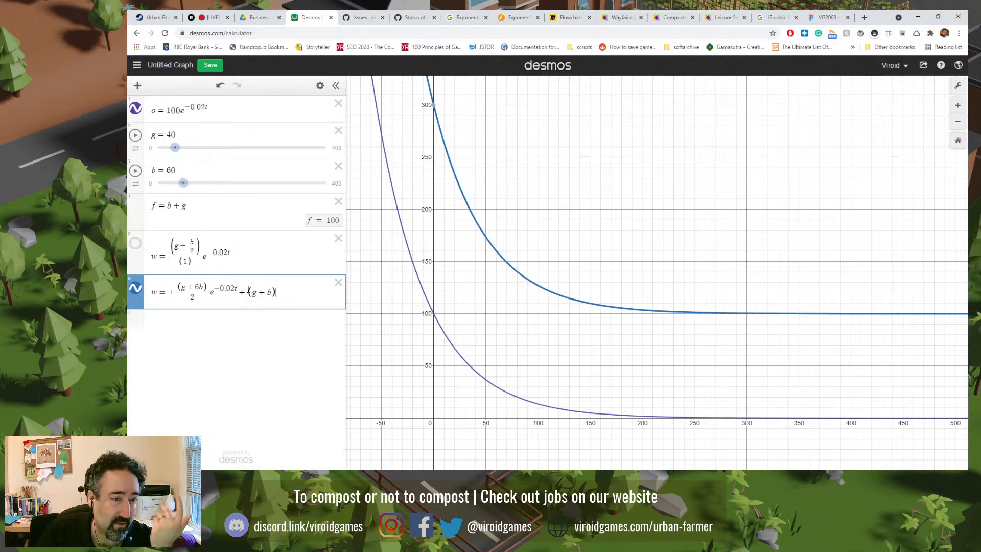
- Move the (g + b) term to the front of the blue w equation, before the (g + 6b)/2 fraction
key("shift+Left")
key("BackSpace")
key("BackSpace")
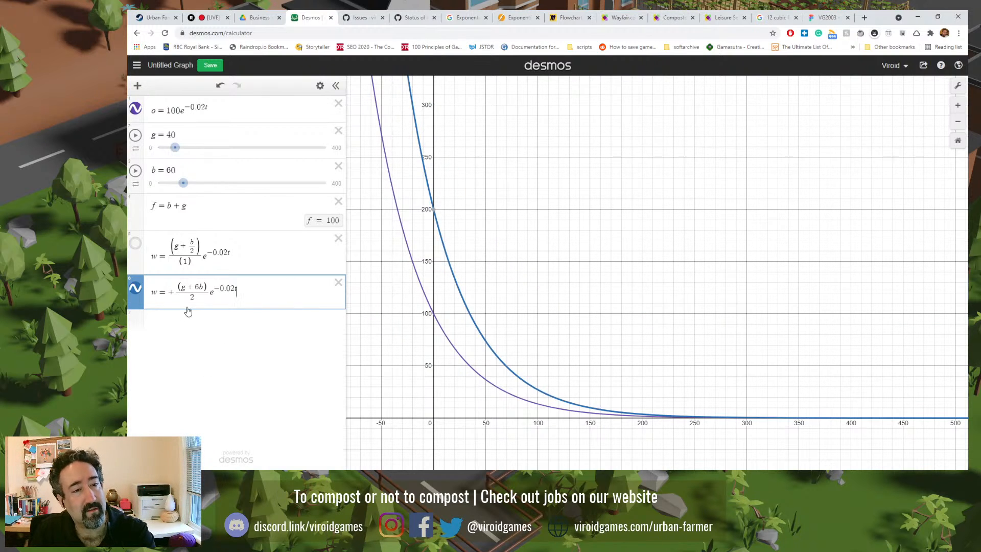
left_click(165, 293)
type("(g+b)")
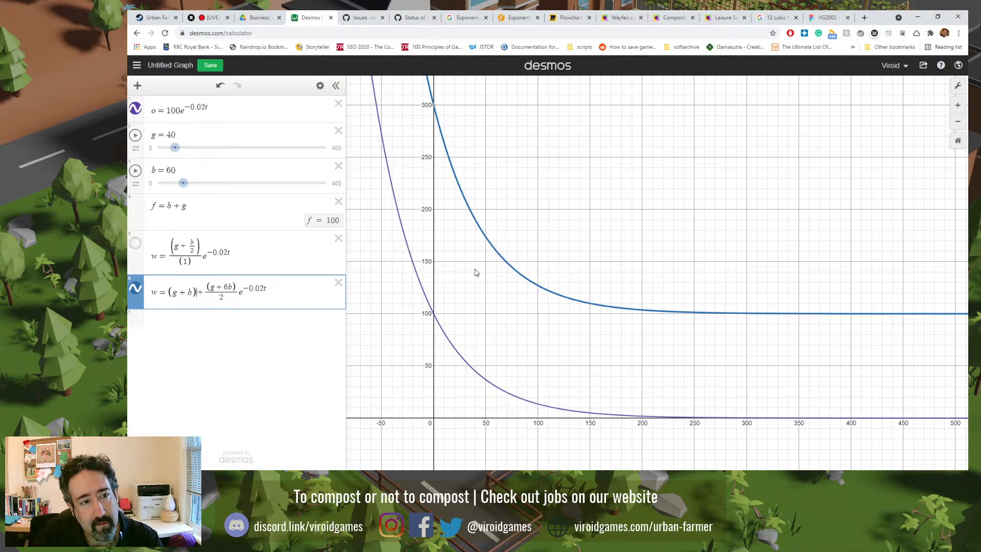
- Animate the g and b sliders and examine how the blue w curve responds compared with the purple o curve
left_click(135, 170)
left_click(135, 136)
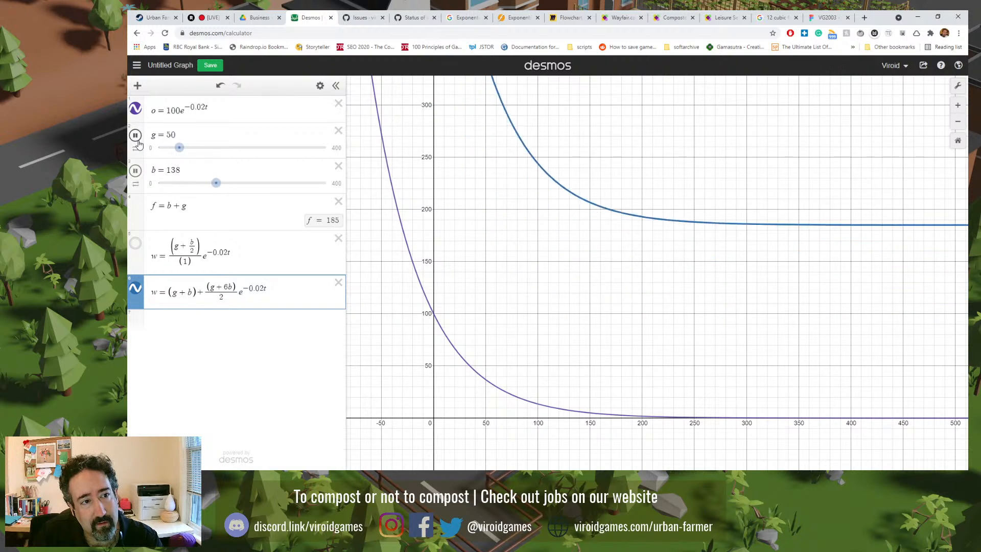
scroll(572, 245, "down", 5)
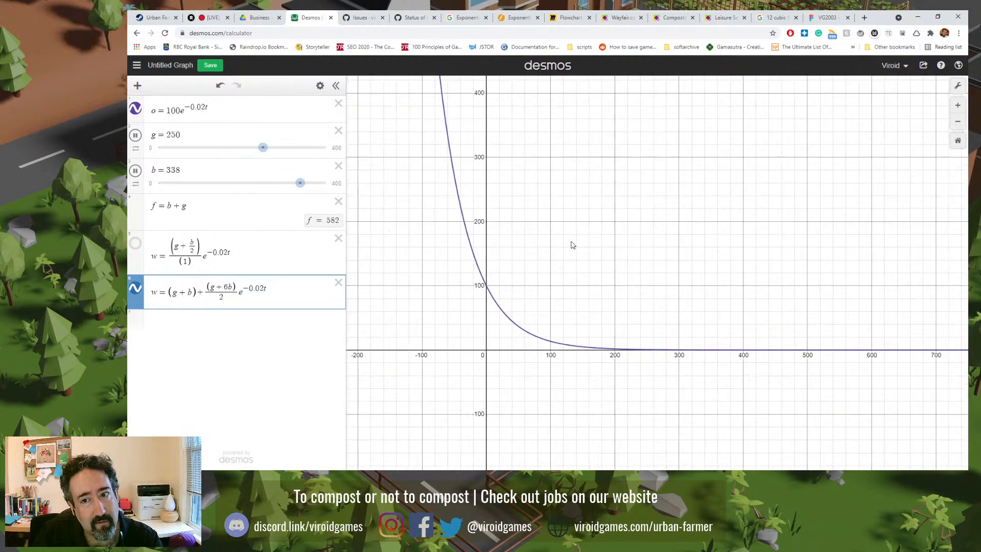
left_click(674, 178)
left_click_drag(674, 178, 572, 277)
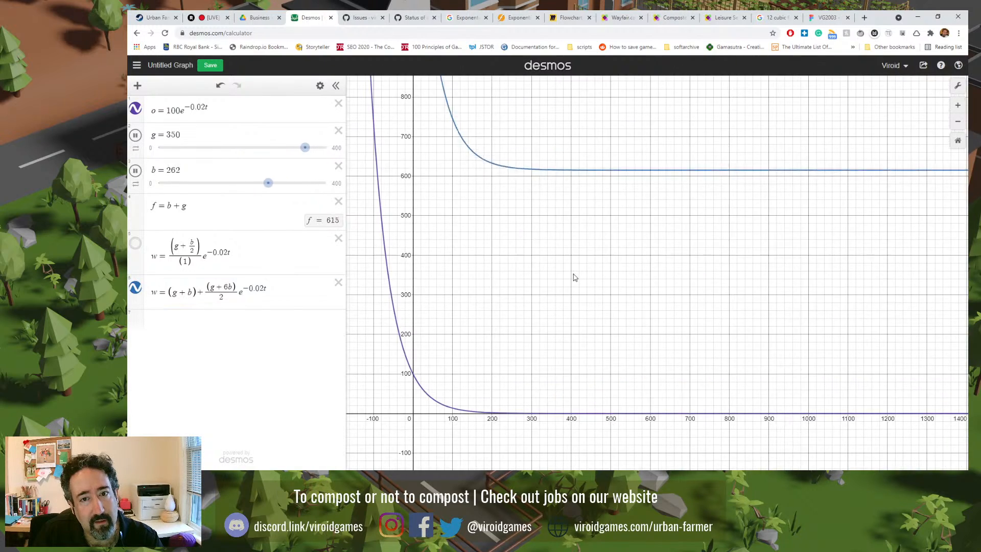
scroll(572, 275, "down", 2)
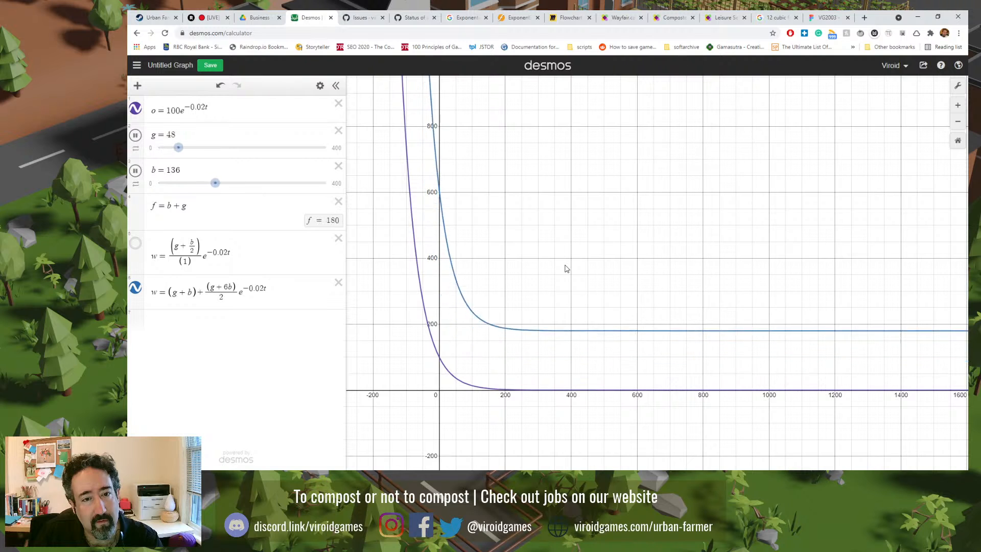
left_click_drag(258, 149, 282, 149)
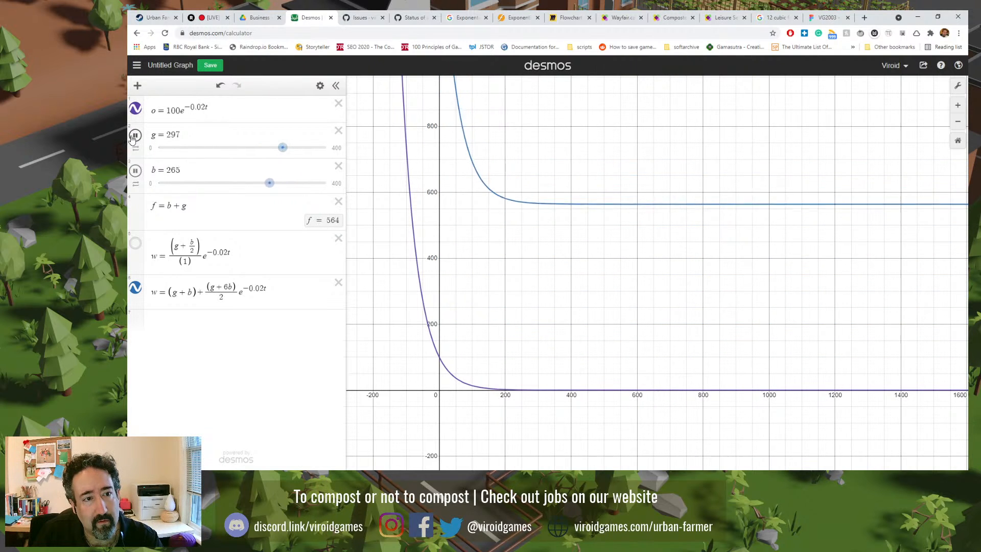
left_click(198, 148)
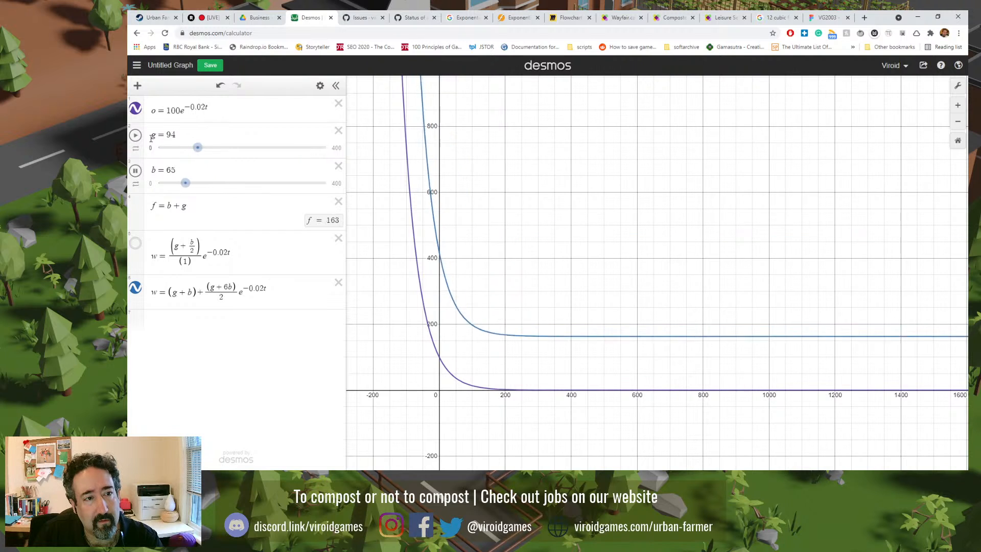
left_click(136, 135)
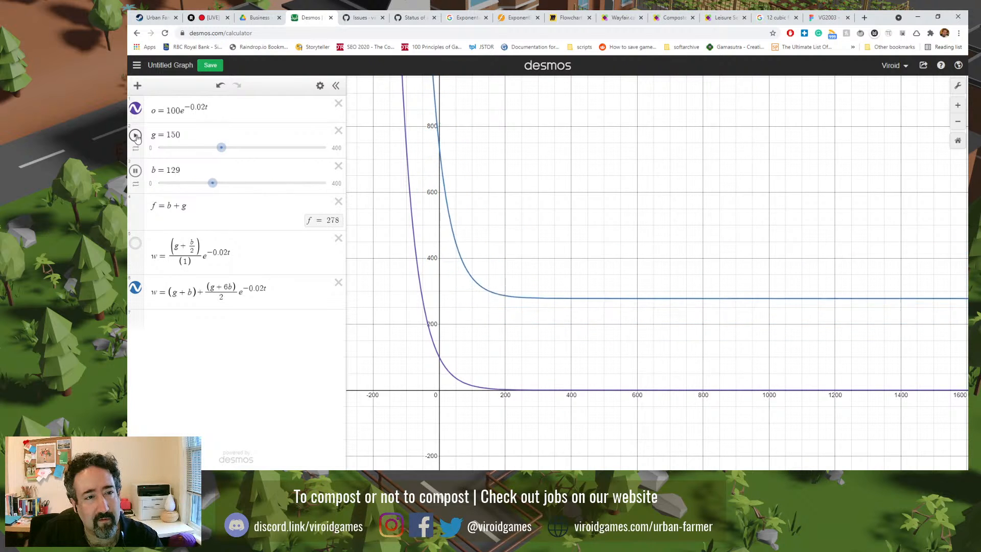
left_click(136, 135)
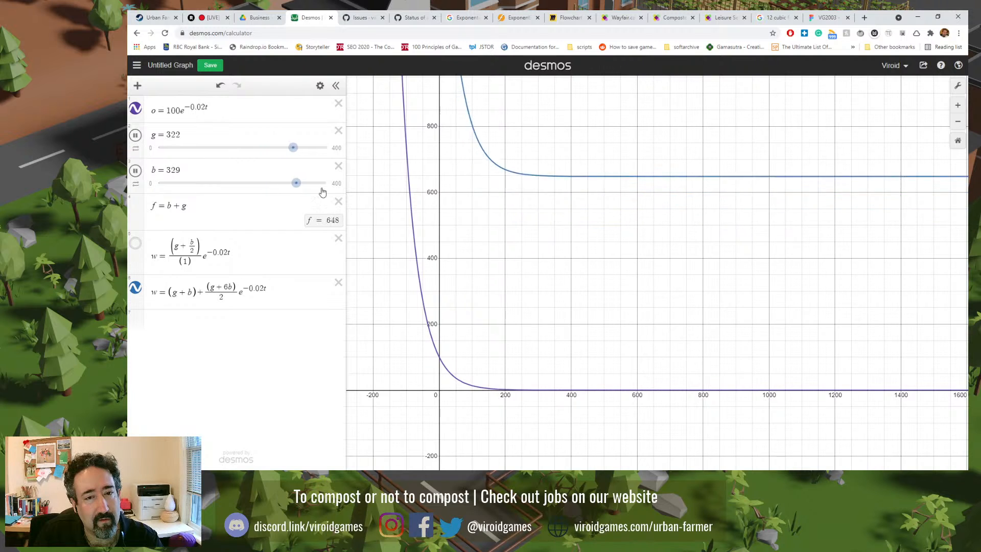
scroll(470, 197, "down", 2)
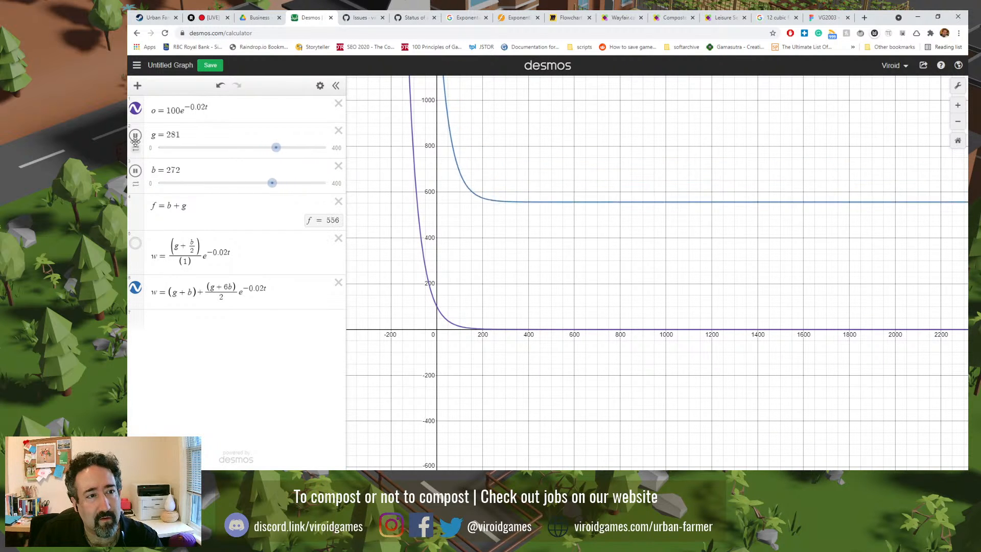
- Stop both slider animations and set the upper limit of the b slider to 150
left_click(136, 135)
left_click(136, 171)
left_click(181, 170)
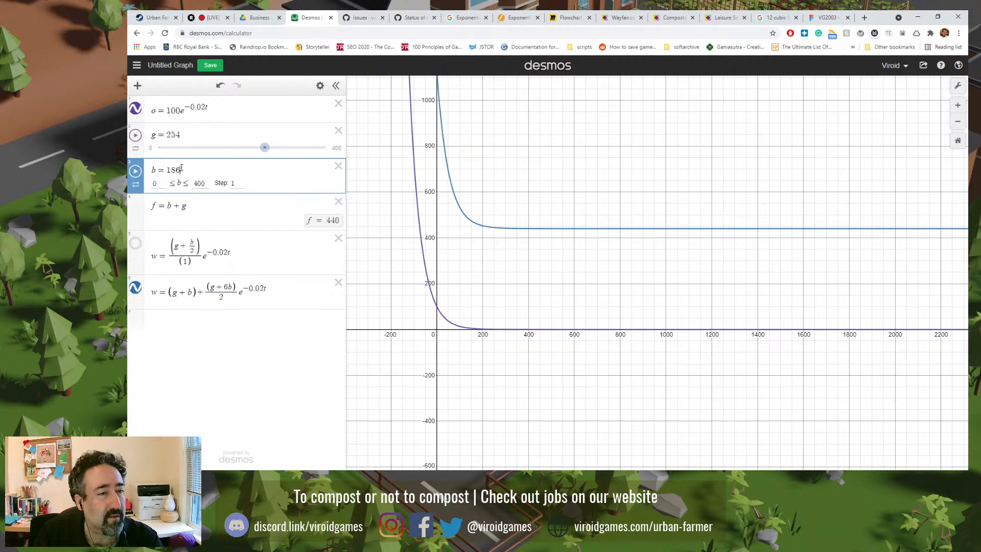
left_click(210, 183)
key("BackSpace")
key("BackSpace")
key("BackSpace")
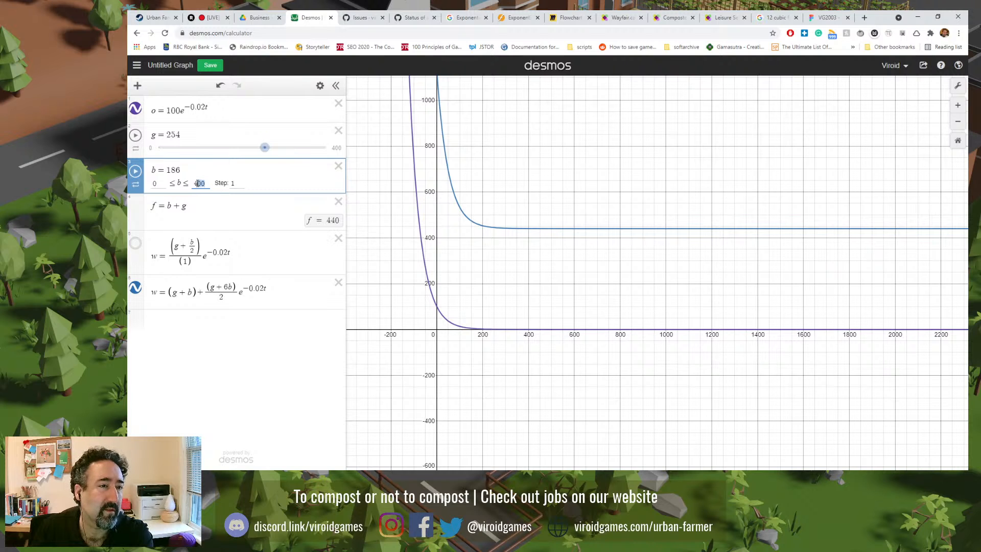
type("150")
- Set the upper limit of the g slider to 150
left_click(174, 134)
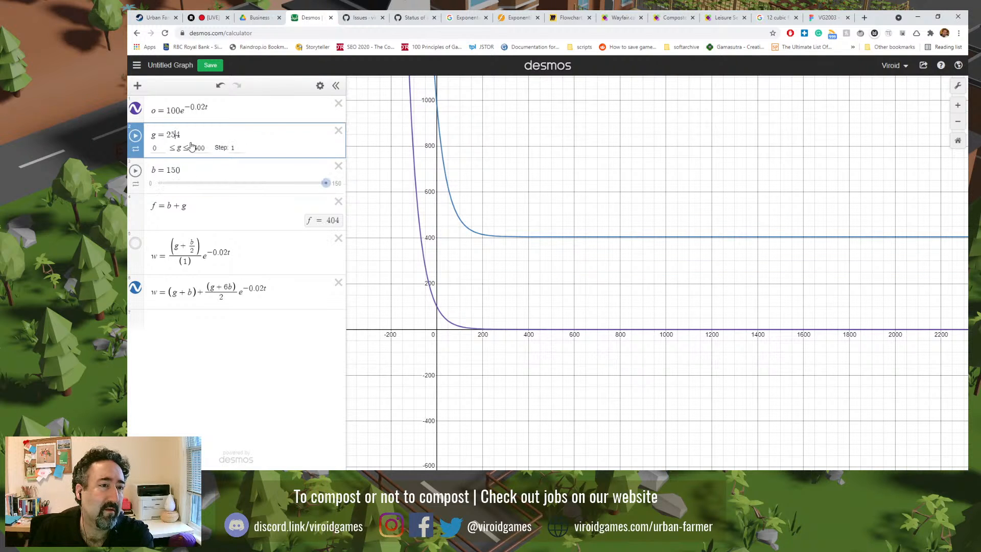
double_click(197, 148)
type("150")
left_click(213, 351)
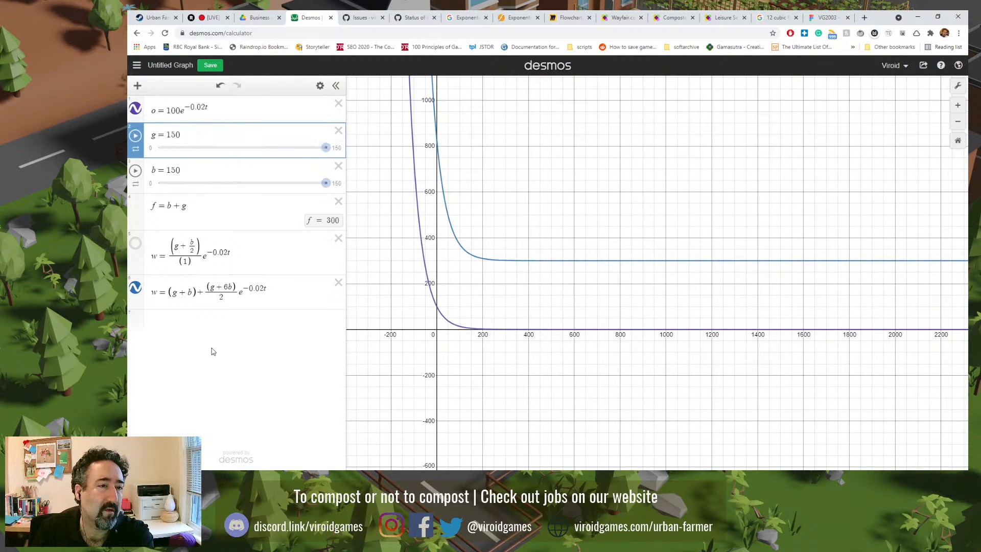
- Animate g and b within their 150 limits, examine the two curves near the origin, and stop both animations
left_click(135, 170)
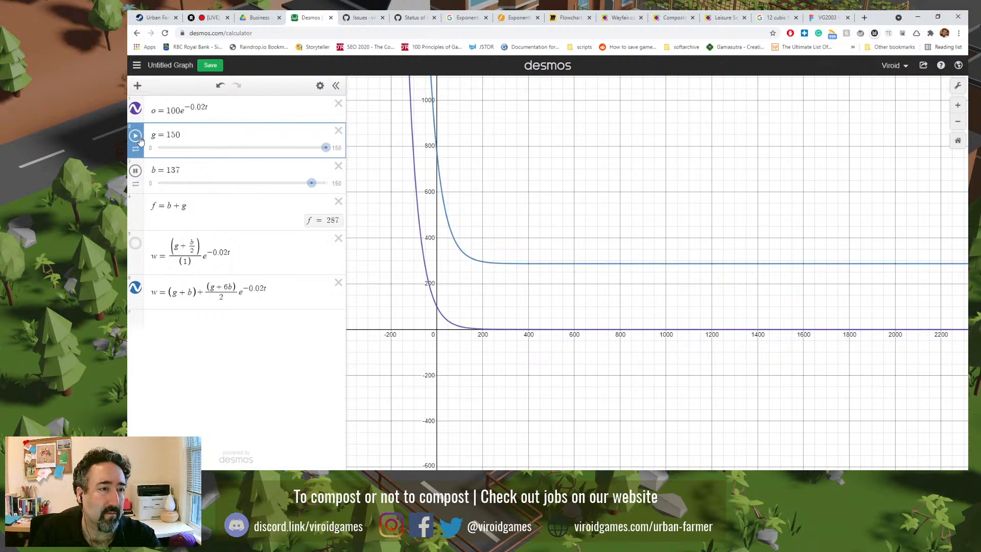
left_click(135, 135)
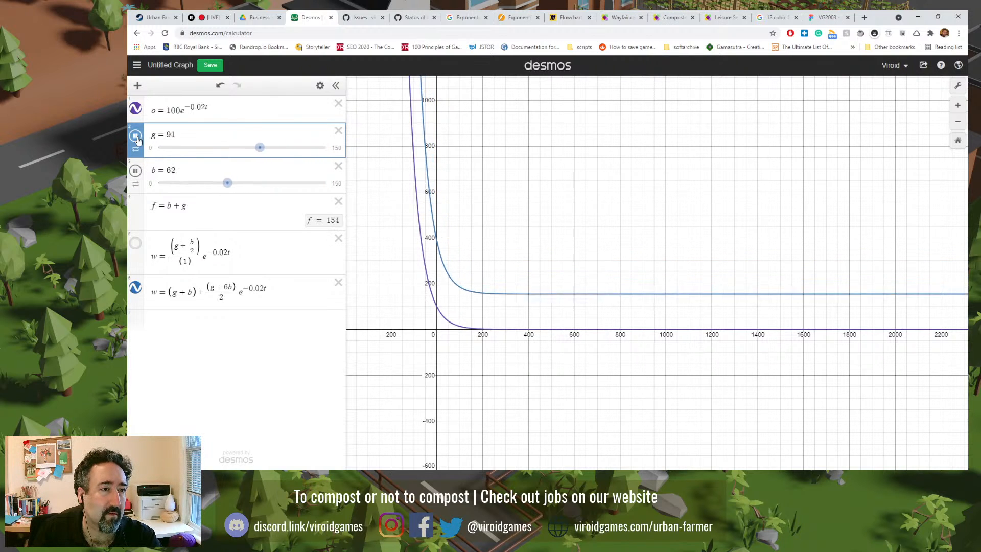
left_click(135, 171)
left_click(135, 170)
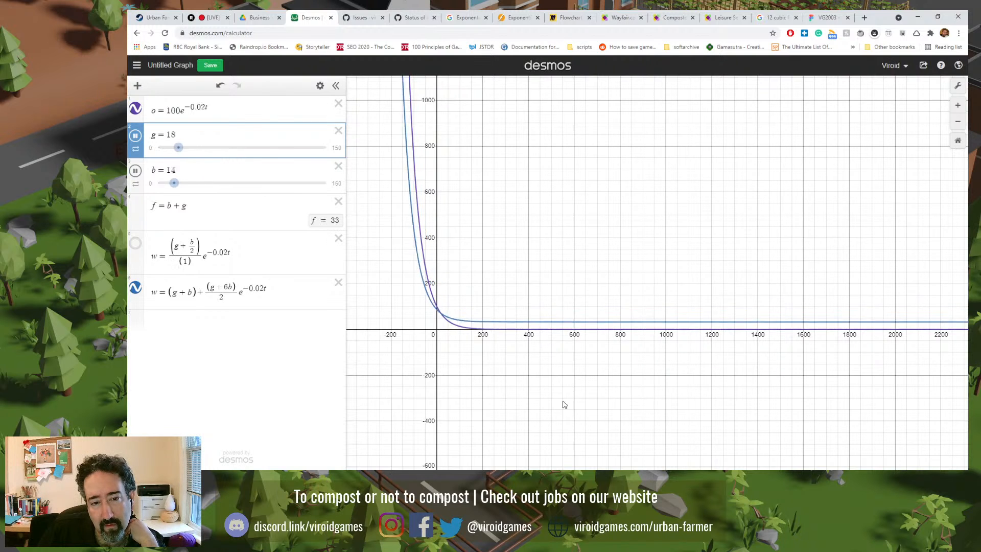
scroll(496, 395, "up", 2)
scroll(495, 392, "up", 2)
left_click_drag(470, 349, 575, 398)
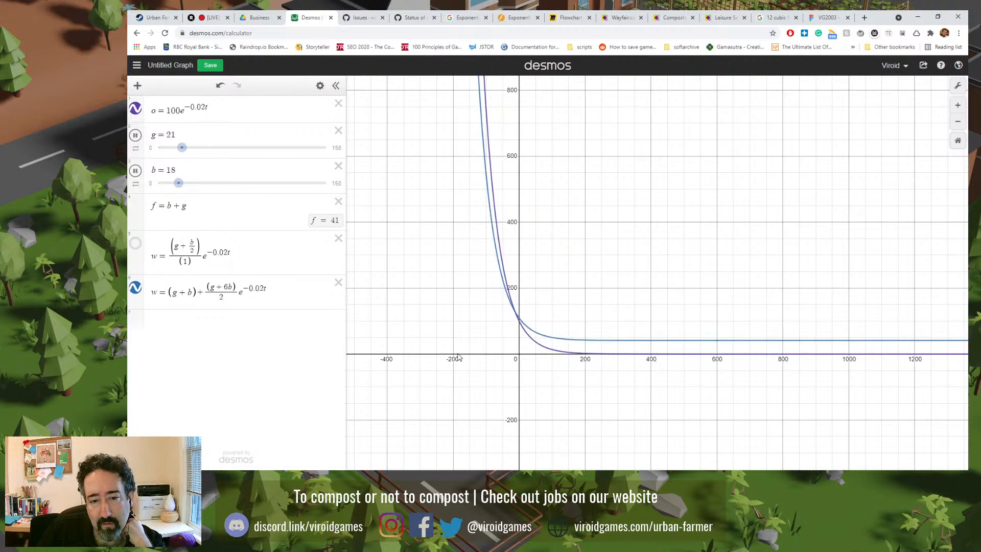
left_click(135, 170)
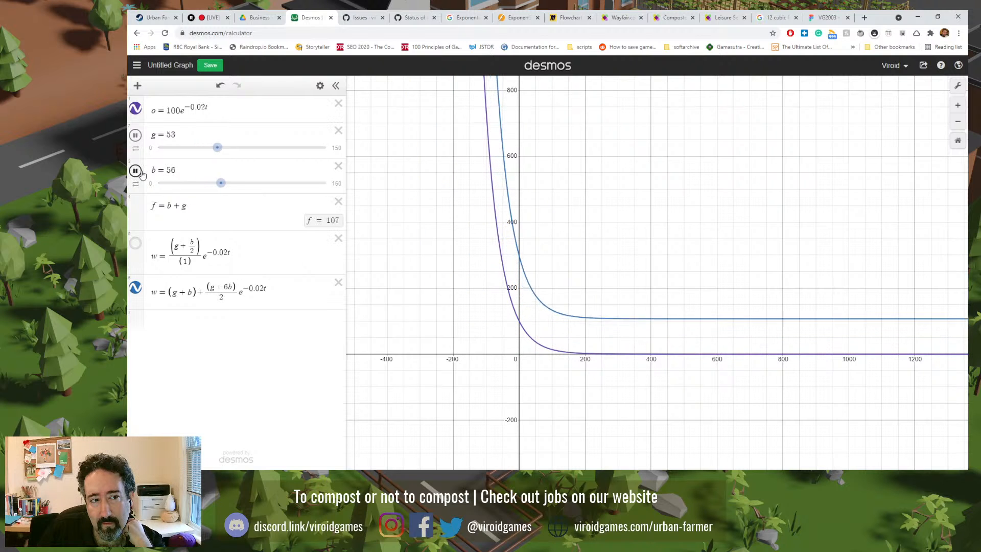
left_click(136, 136)
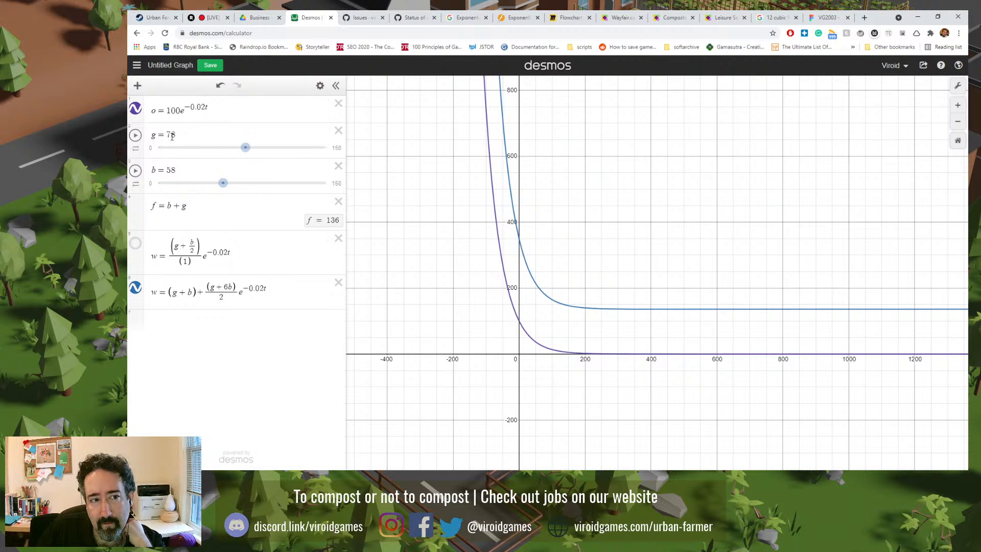
- Set g to 6 and b to 4
left_click(172, 136)
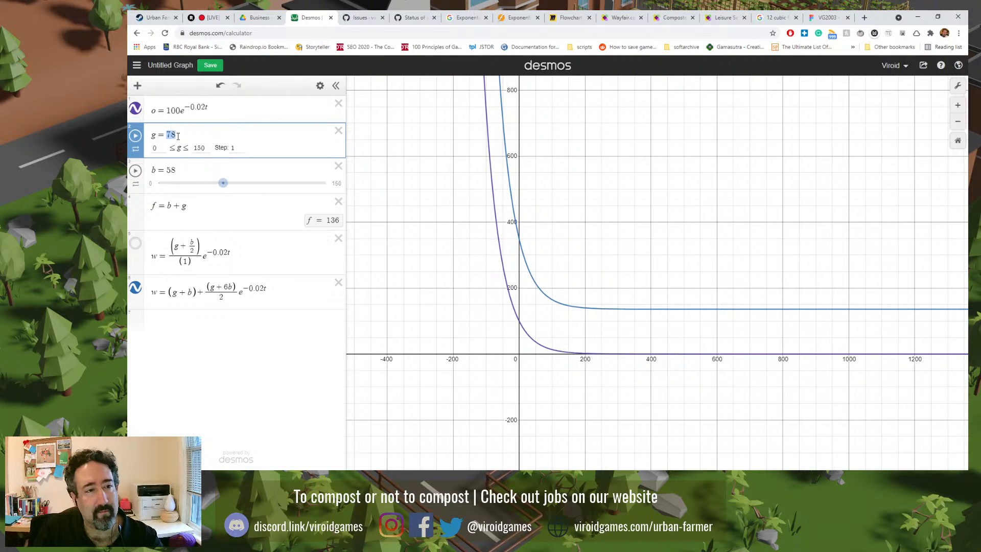
type("4")
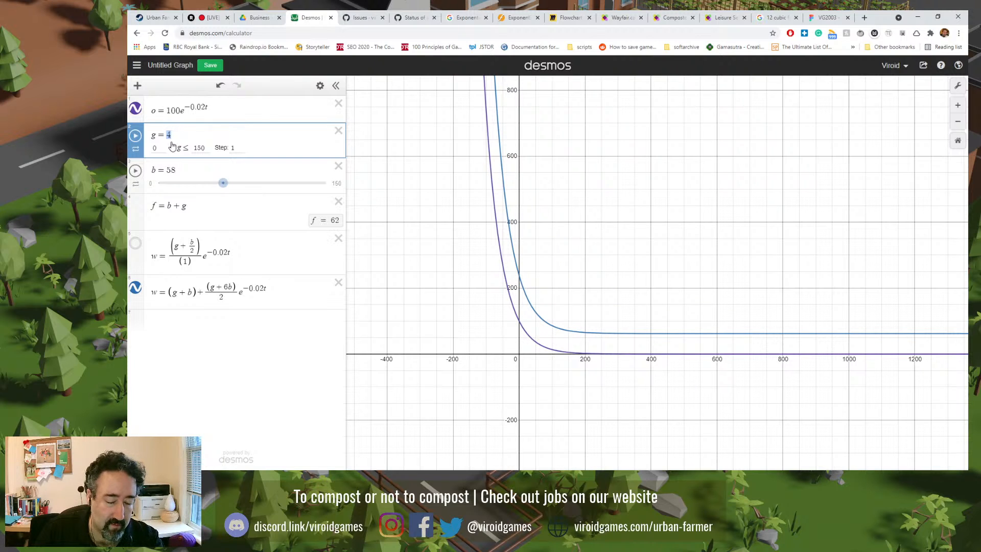
type("6")
double_click(172, 170)
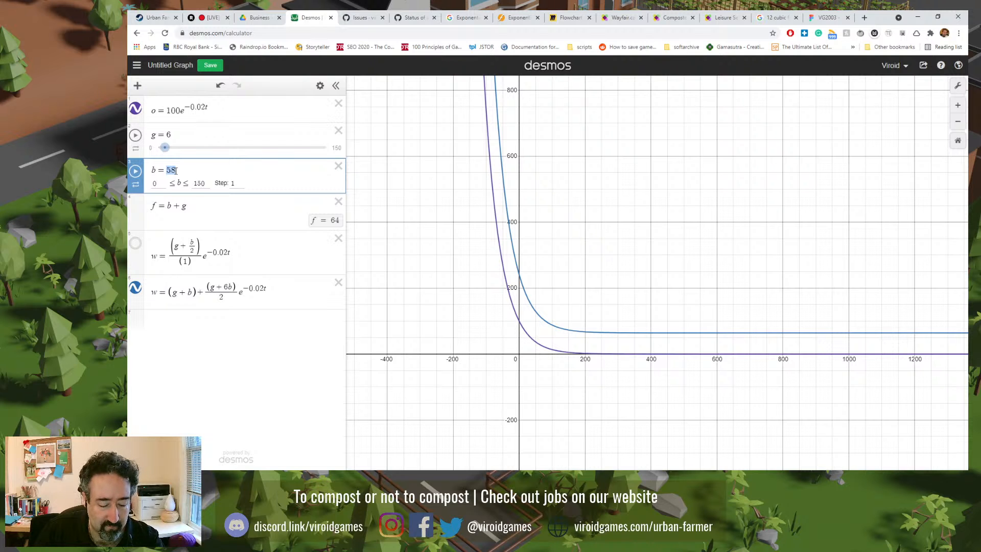
type("4")
- Read the blue w curve's value at t = 0 and examine where it crosses the purple o curve
scroll(533, 352, "up", 2)
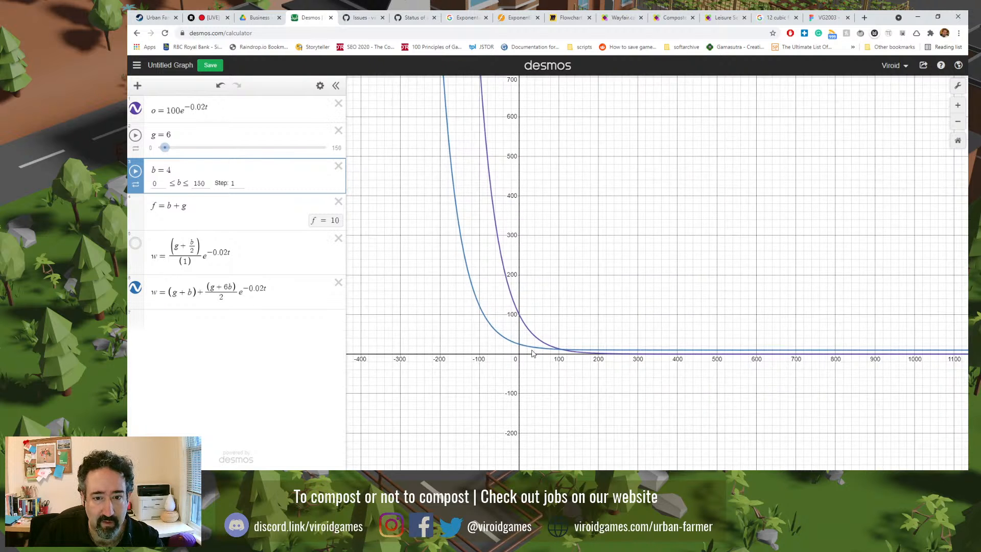
scroll(531, 352, "up", 5)
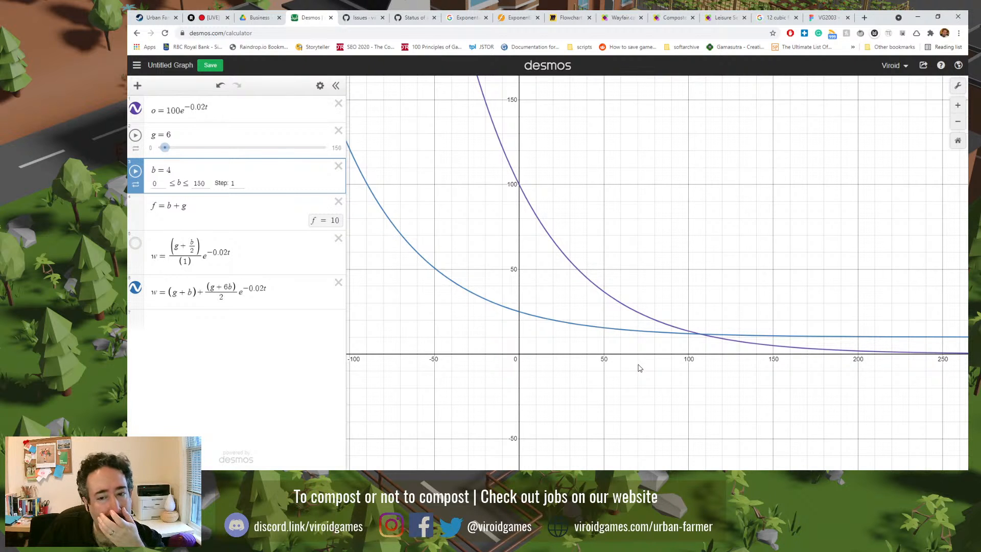
left_click_drag(611, 370, 508, 405)
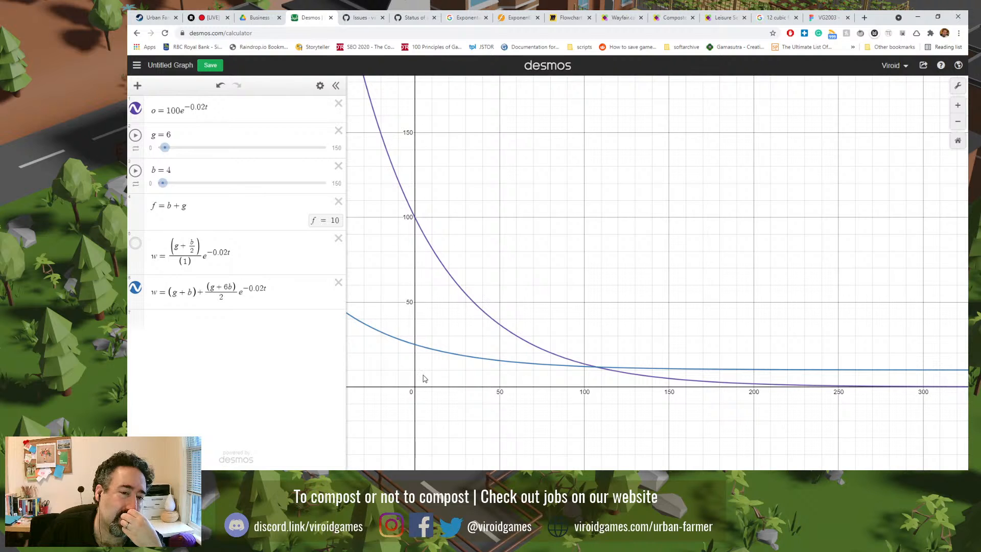
left_click(416, 346)
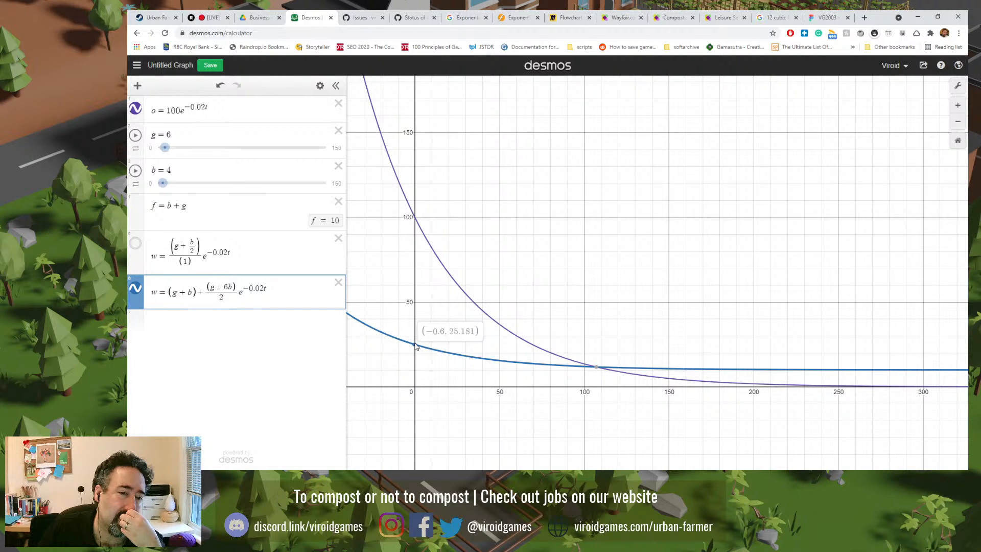
left_click_drag(416, 346, 417, 352)
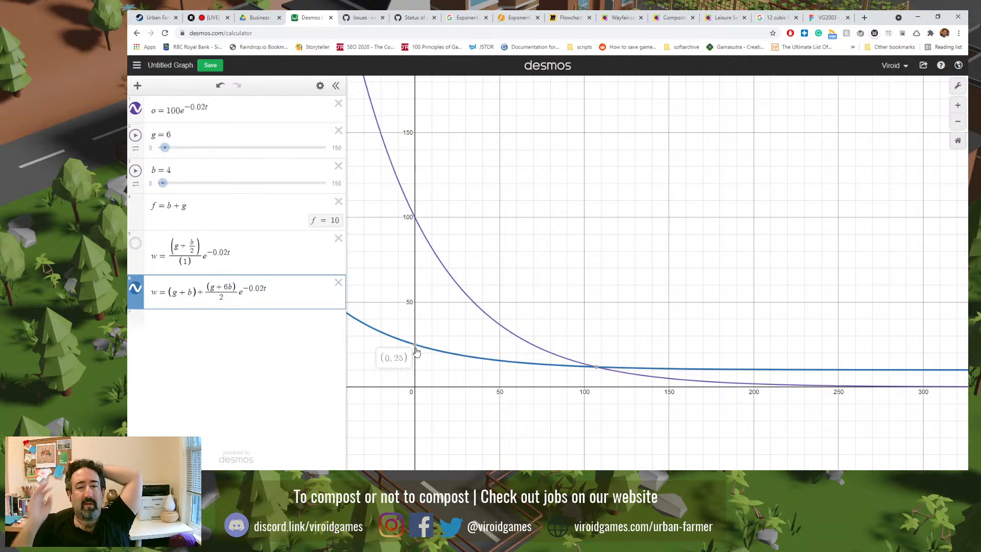
mouse_move(595, 370)
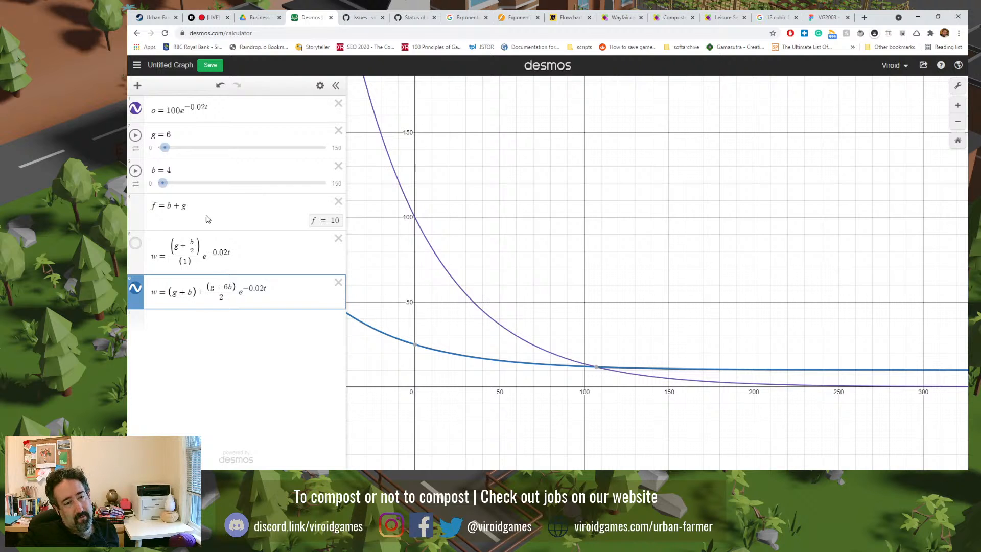
- Set b and g to 10 each and check the blue w curve at t = 0
left_click(170, 172)
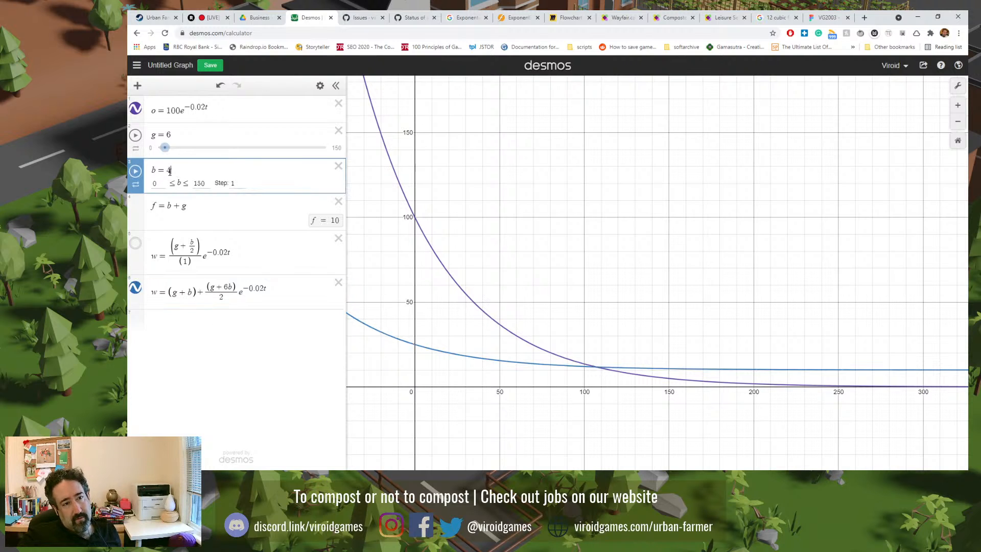
key("BackSpace")
type("10")
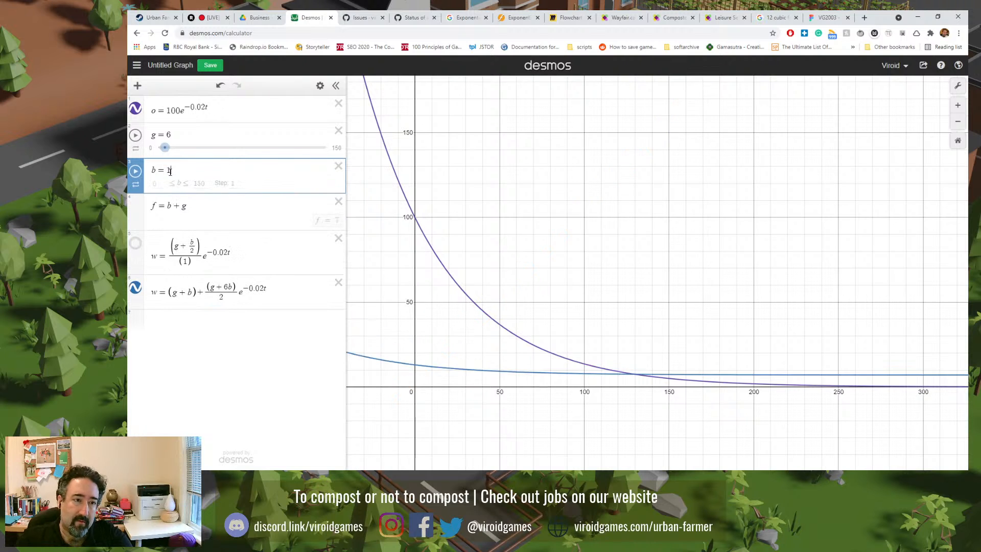
left_click(168, 135)
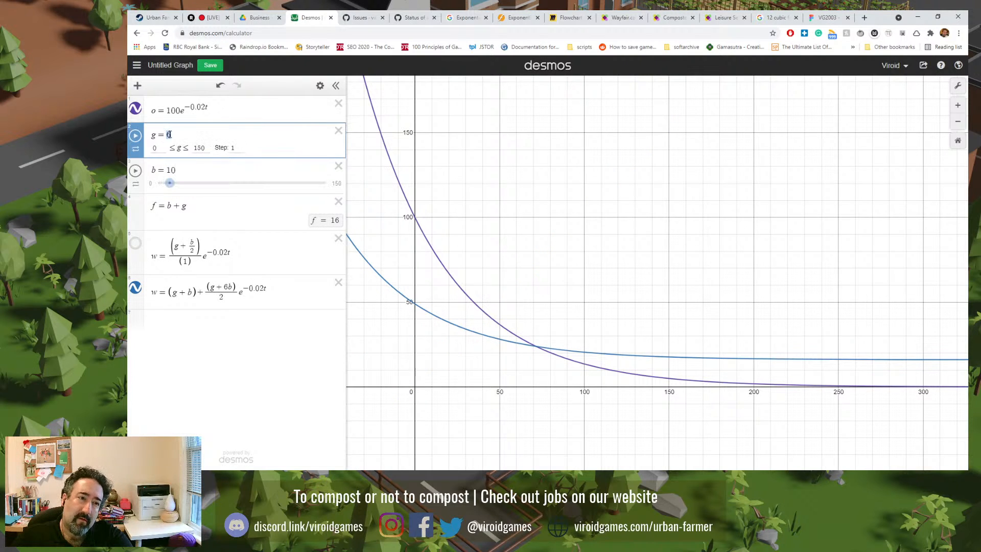
key("BackSpace")
type("10")
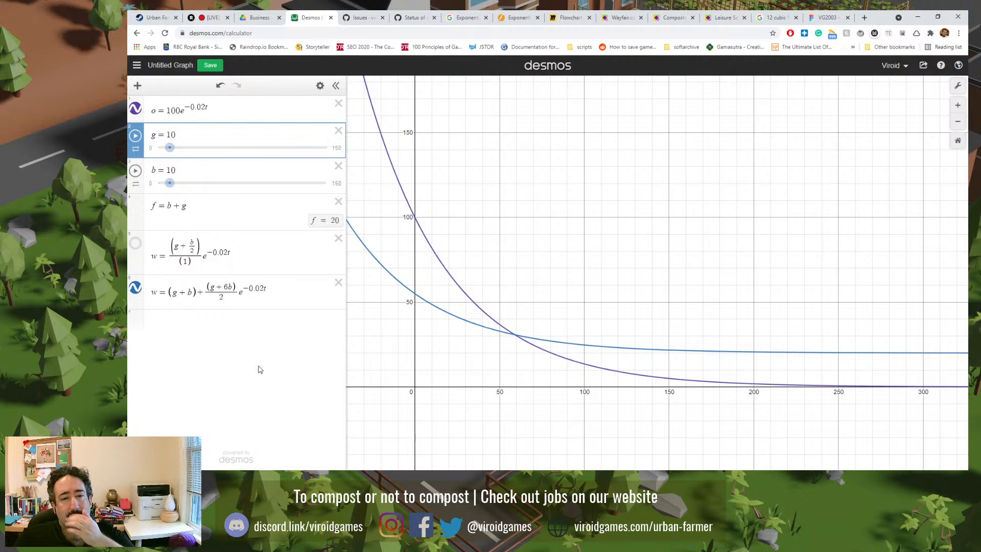
left_click(416, 296)
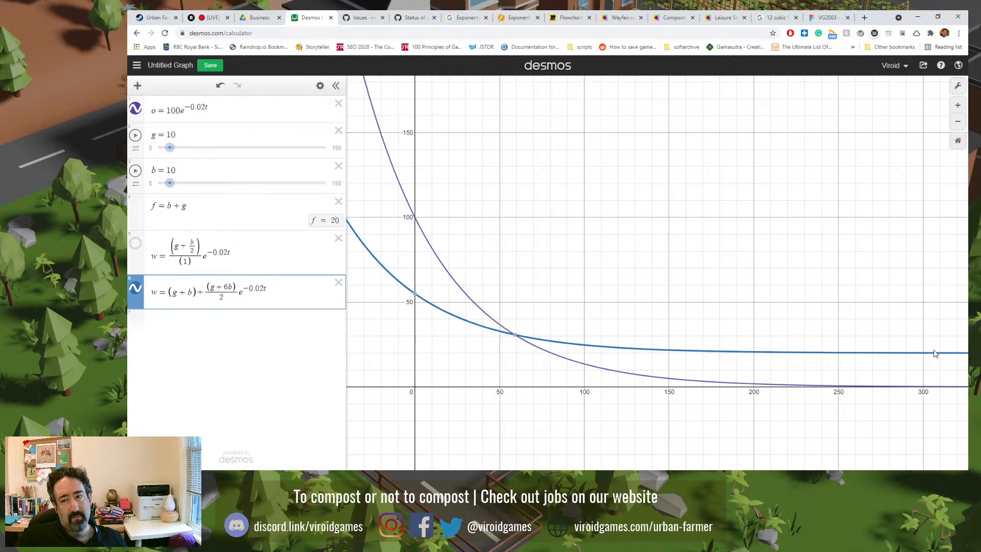
- Change the numerator of the fraction in the visible w formula to (-g + 2b)
double_click(195, 292)
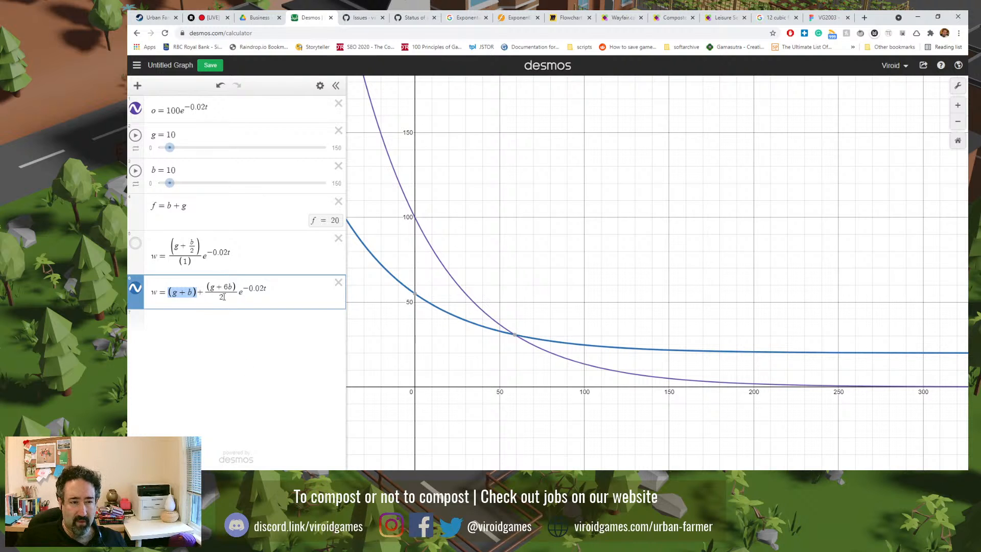
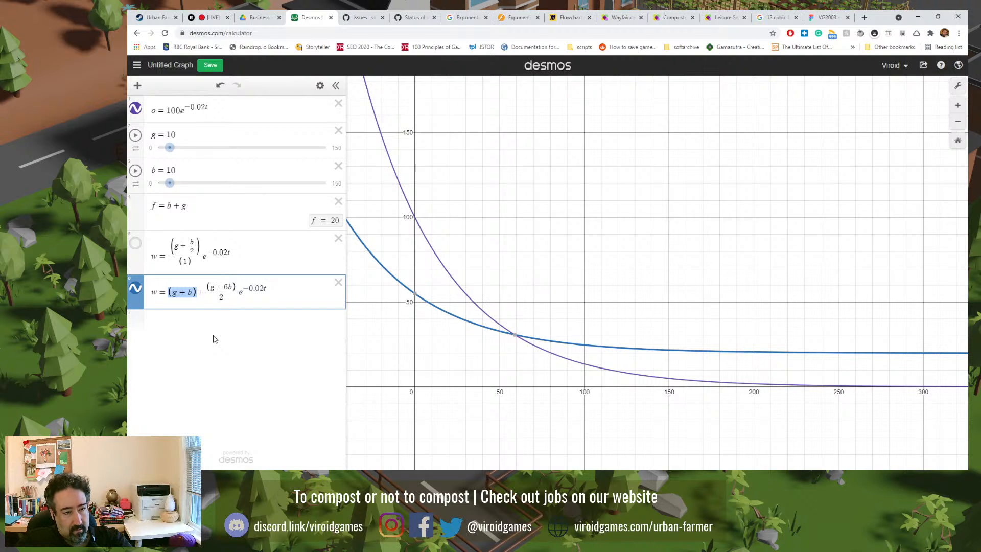
left_click(224, 287)
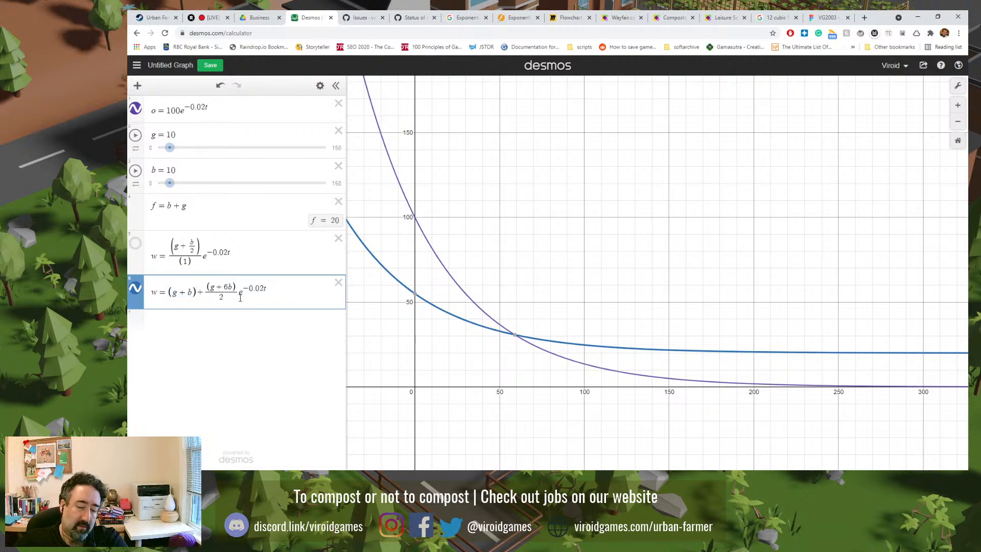
key("Delete")
type("2 e^")
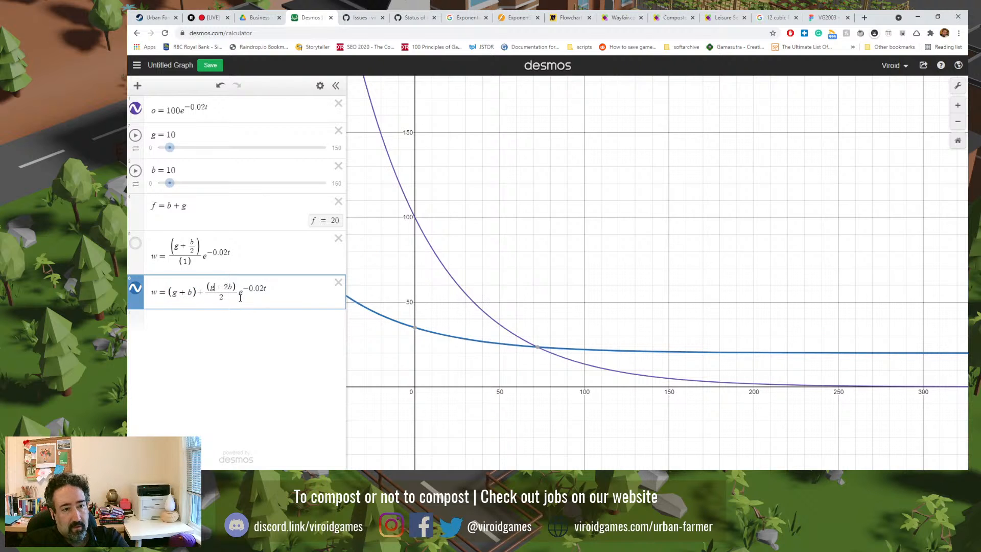
type("-")
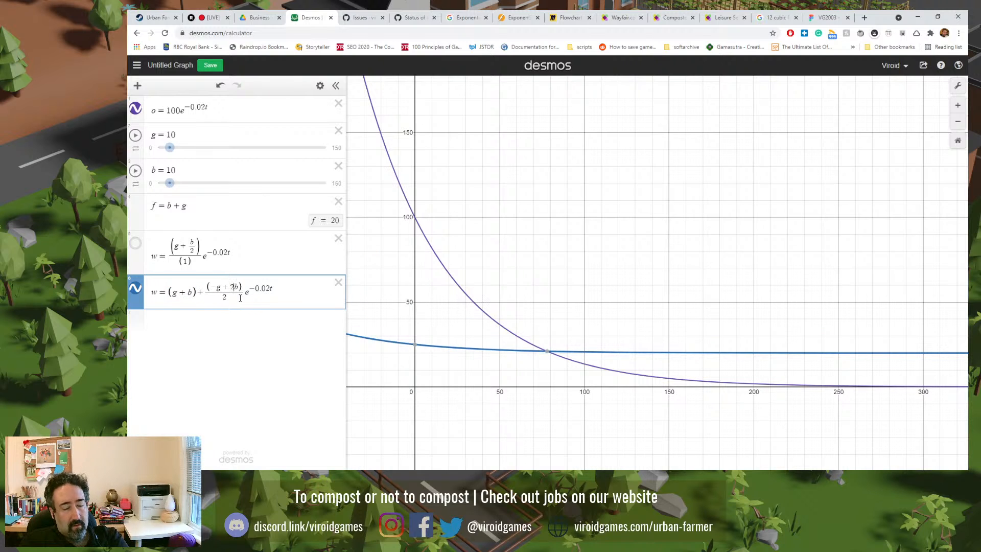
- Reorder the numerator of the visible w formula to (2b - g), remove the leftover plus sign, and inspect the blue curve
key("shift+Right")
key("shift+Right")
key("ctrl+x")
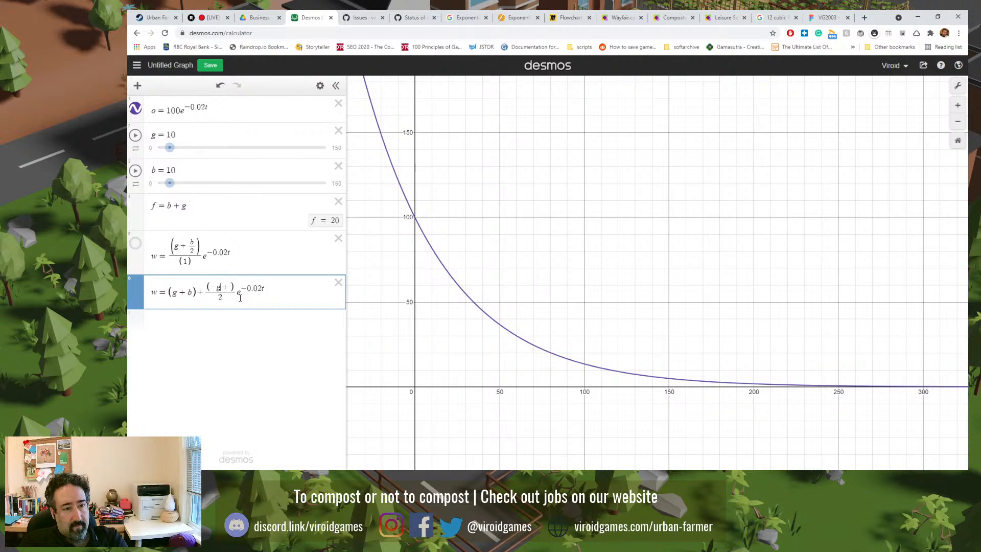
key("Left")
key("Left")
key("Left")
key("ctrl+v")
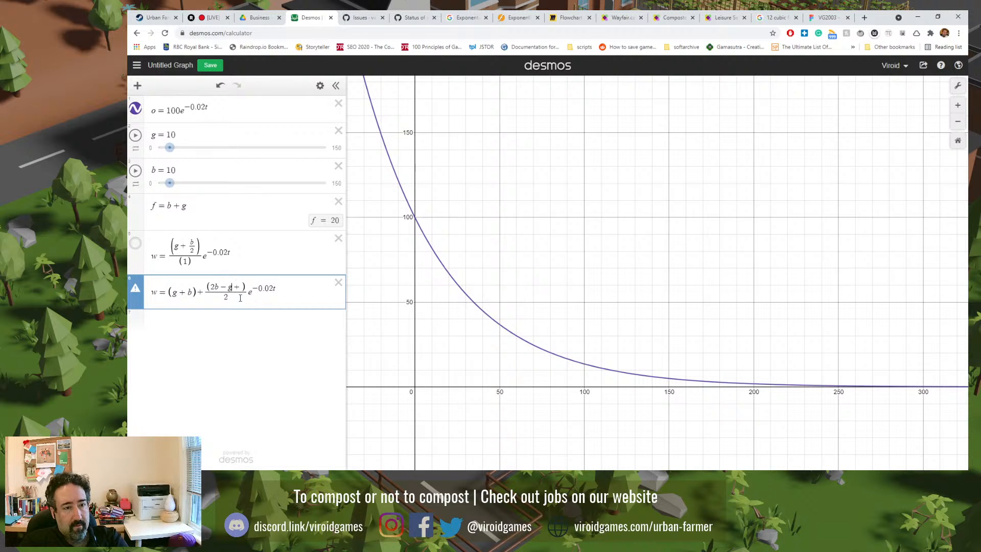
key("Delete")
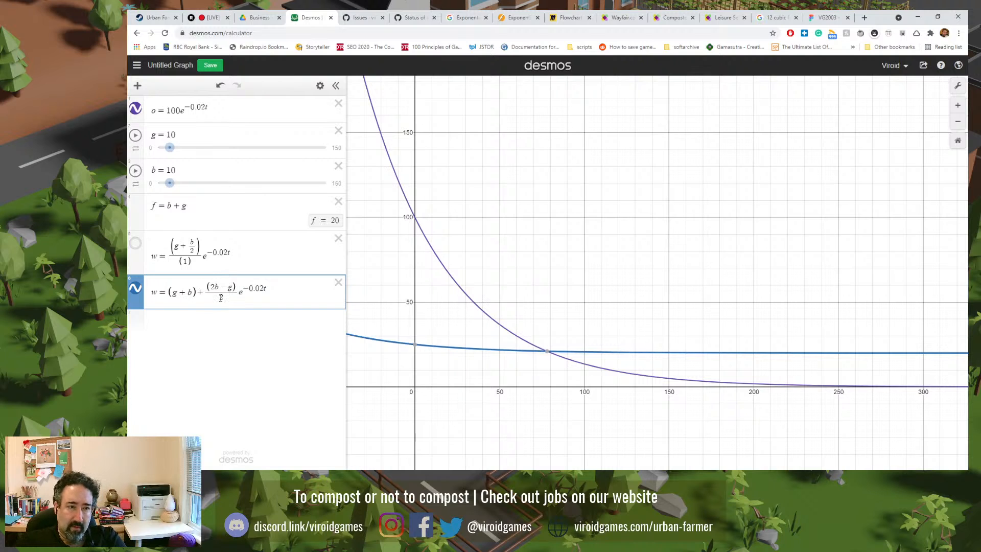
left_click(230, 279)
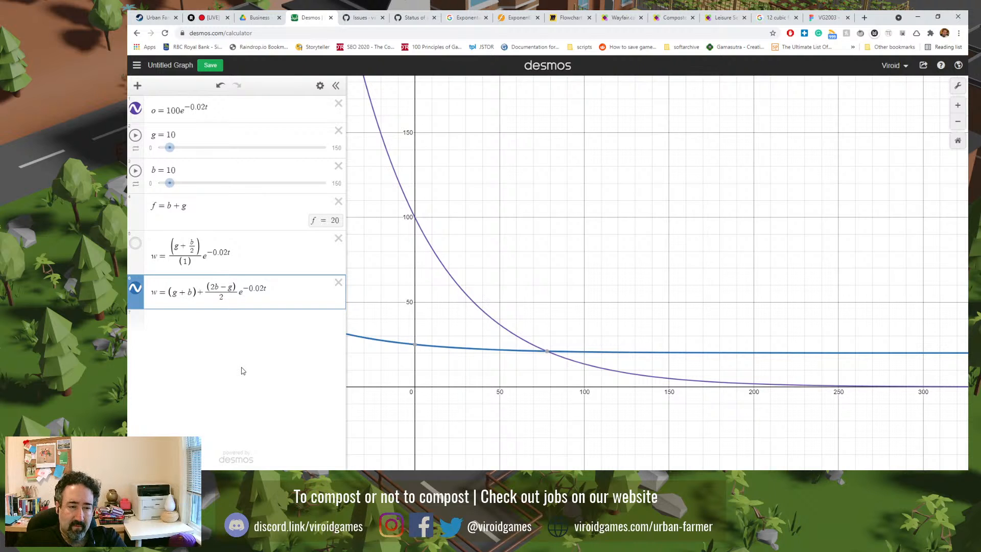
mouse_move(546, 354)
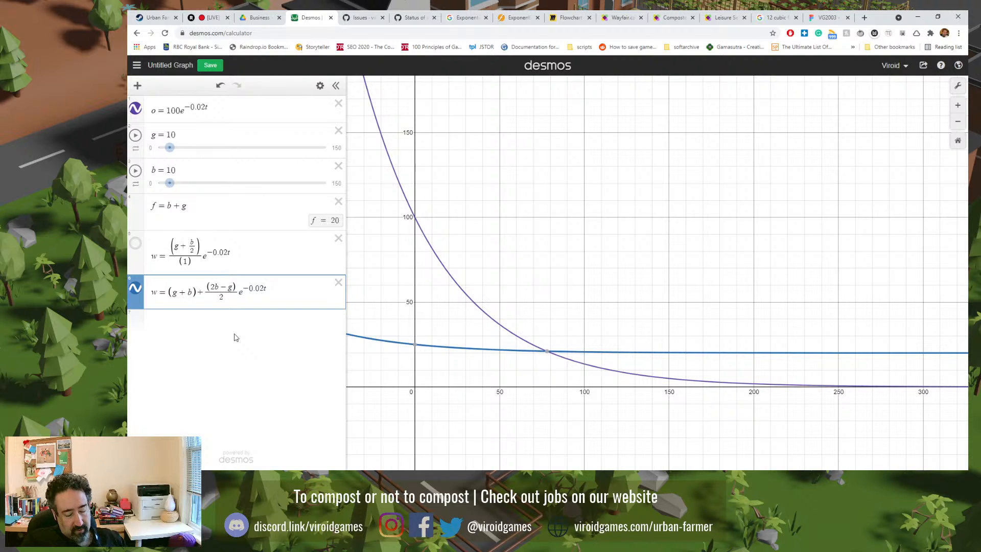
mouse_move(415, 347)
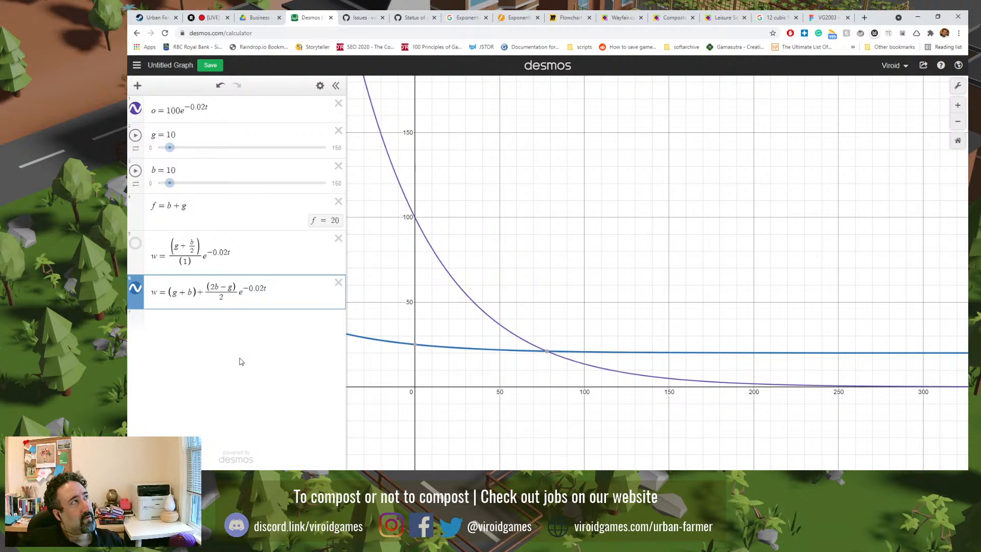
- Set the denominator of the visible w formula to 1 and divide only g by 2, giving (2b - g/2)/1, then check the curve
left_click(221, 297)
key("BackSpace")
type("1")
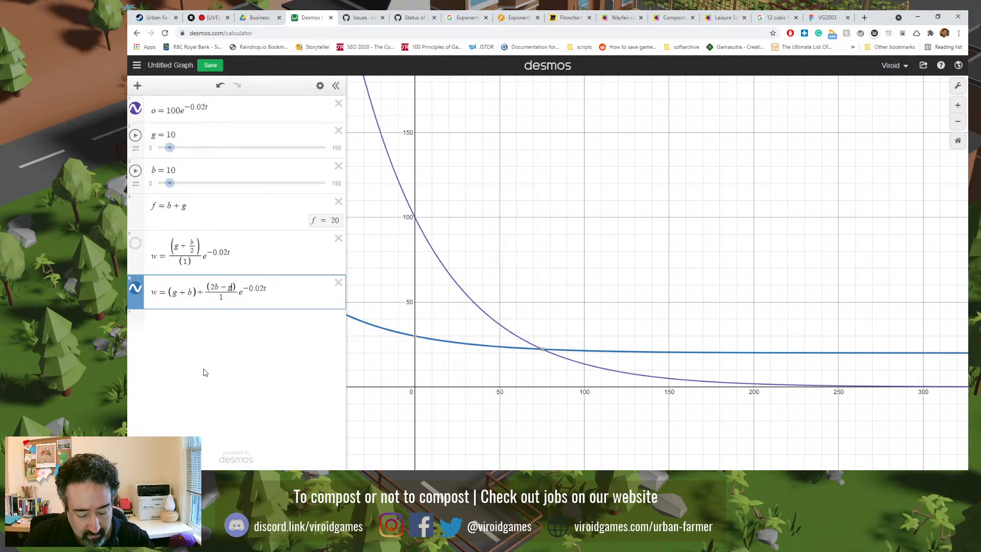
type("/2")
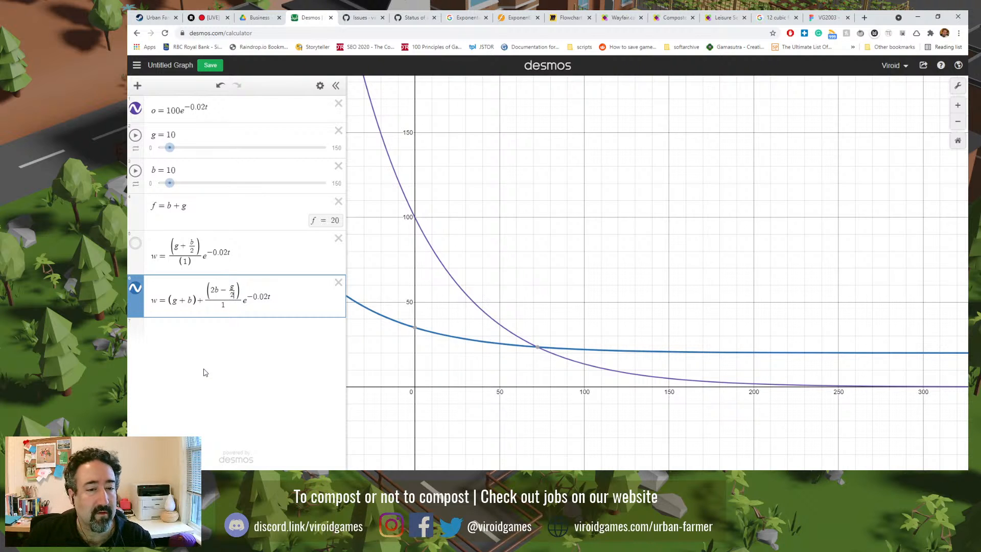
mouse_move(417, 328)
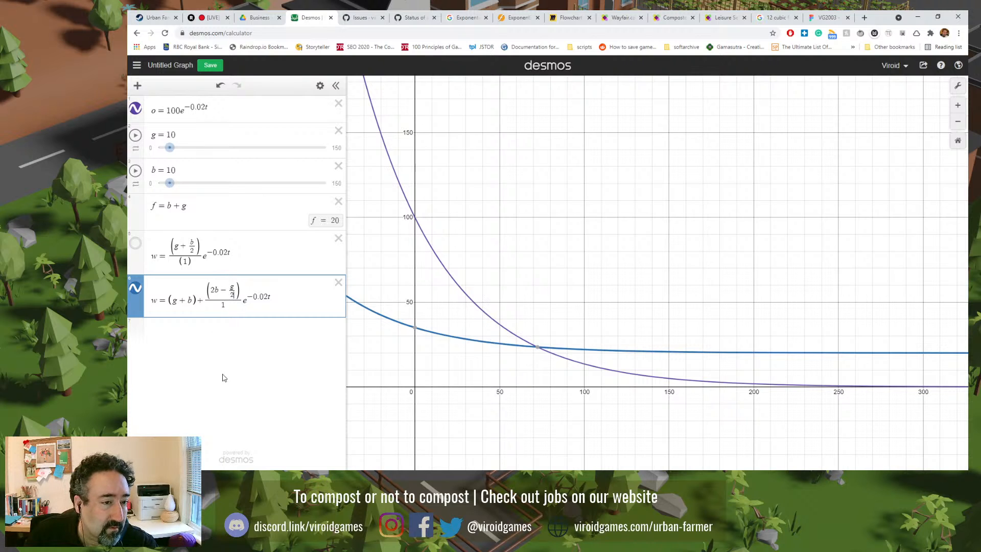
- Change the fraction in the visible w formula to (4b - g)/2 and check where the two curves cross
double_click(214, 289)
type("4")
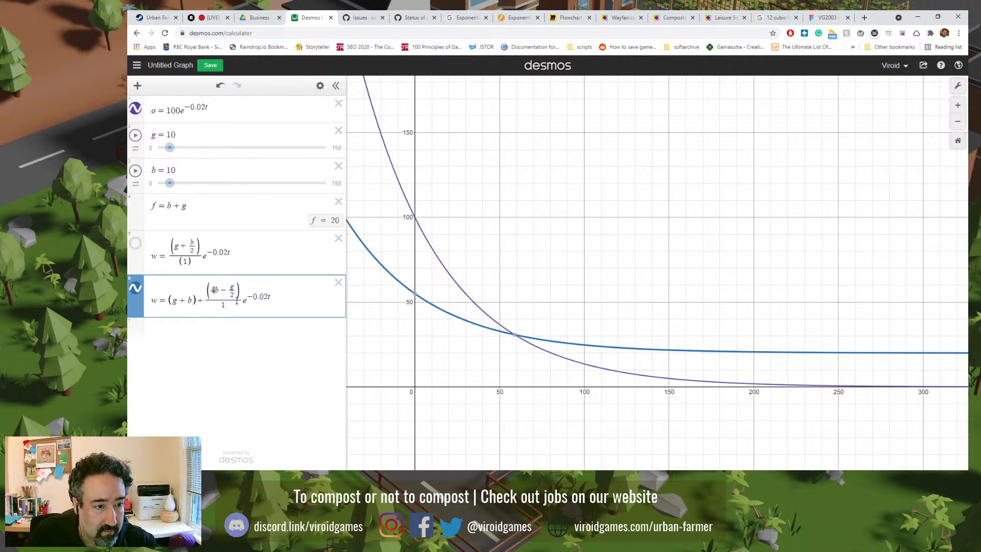
double_click(224, 305)
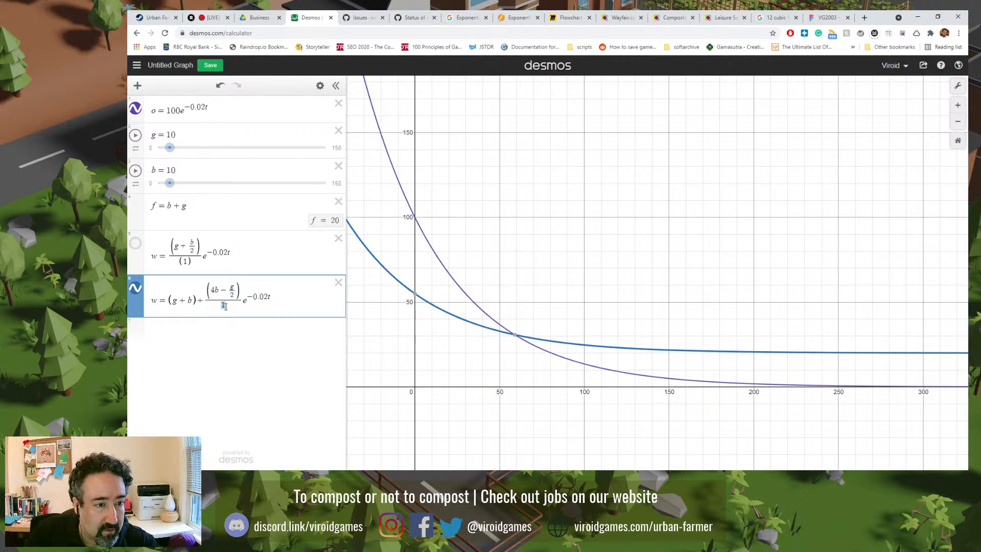
type("2")
left_click(231, 294)
key("BackSpace")
key("BackSpace")
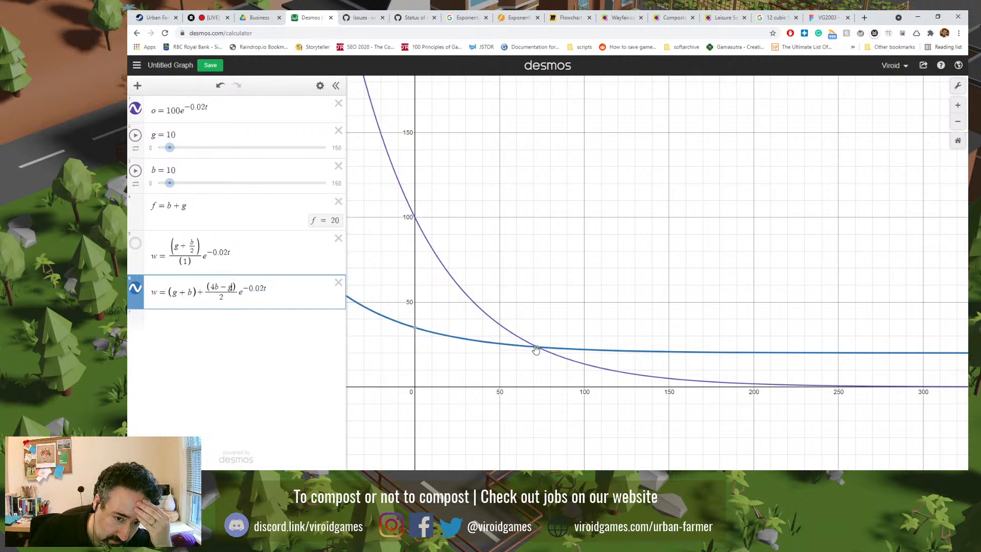
mouse_move(538, 351)
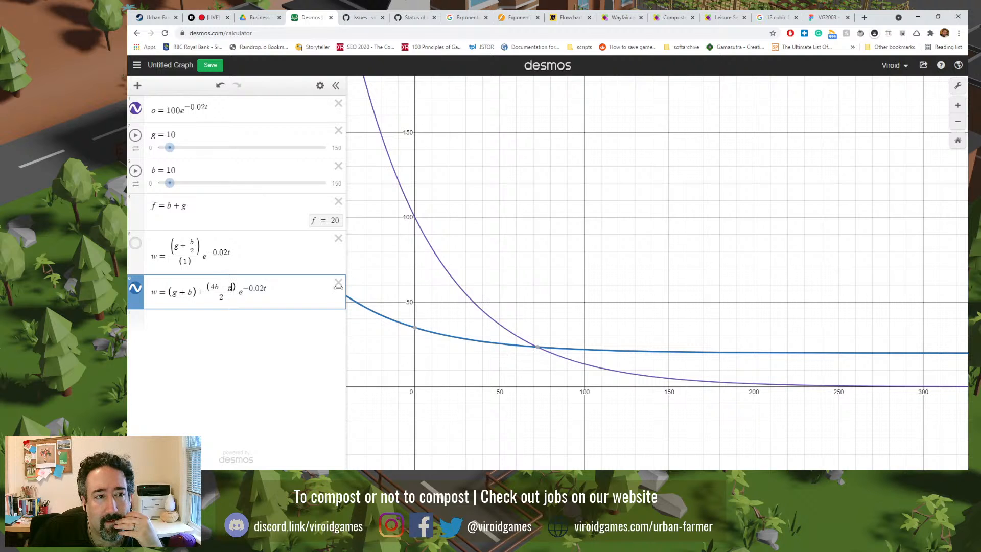
- Set g to 40 and b to 60, and inspect where the blue curve starts on the vertical axis
left_click(174, 134)
left_click_drag(167, 135, 170, 136)
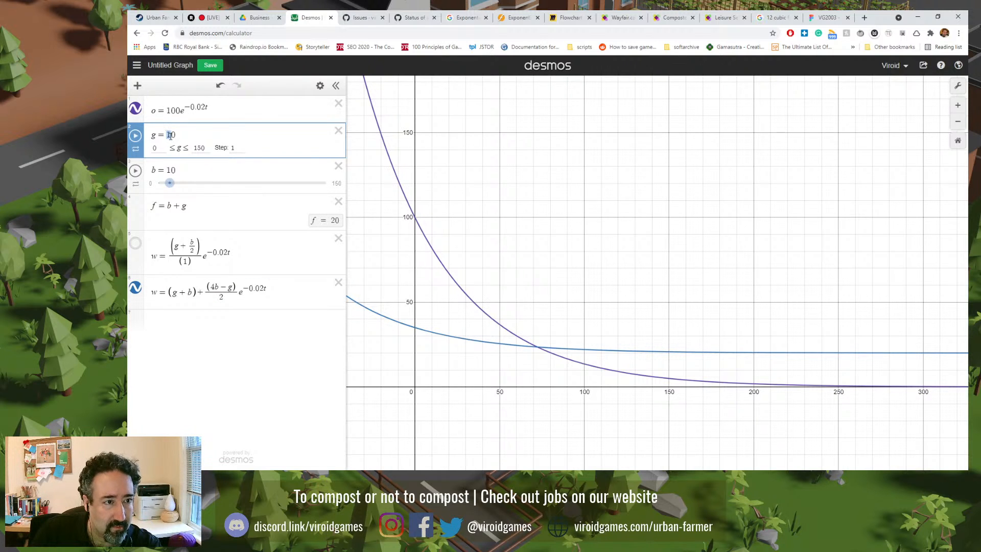
type("4")
left_click(169, 170)
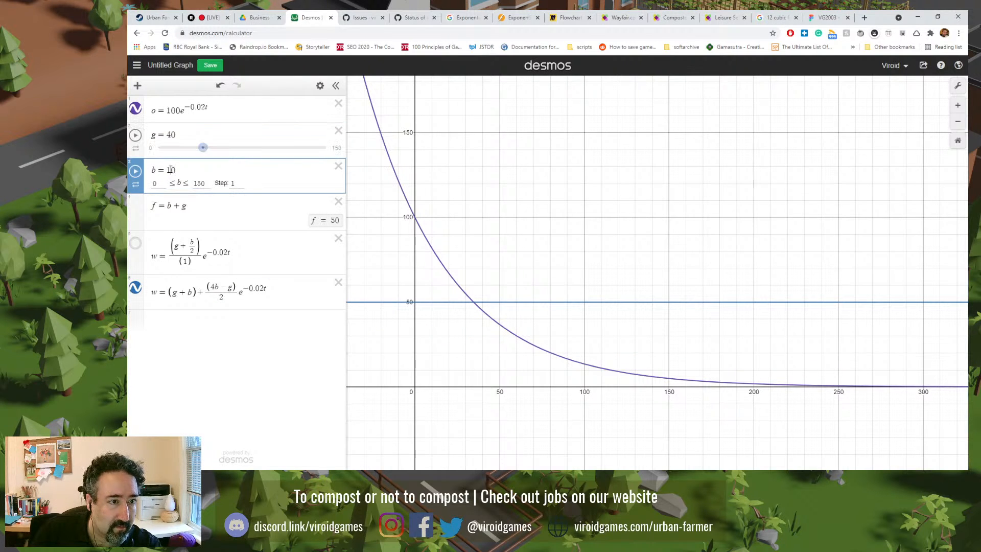
left_click_drag(169, 169, 172, 170)
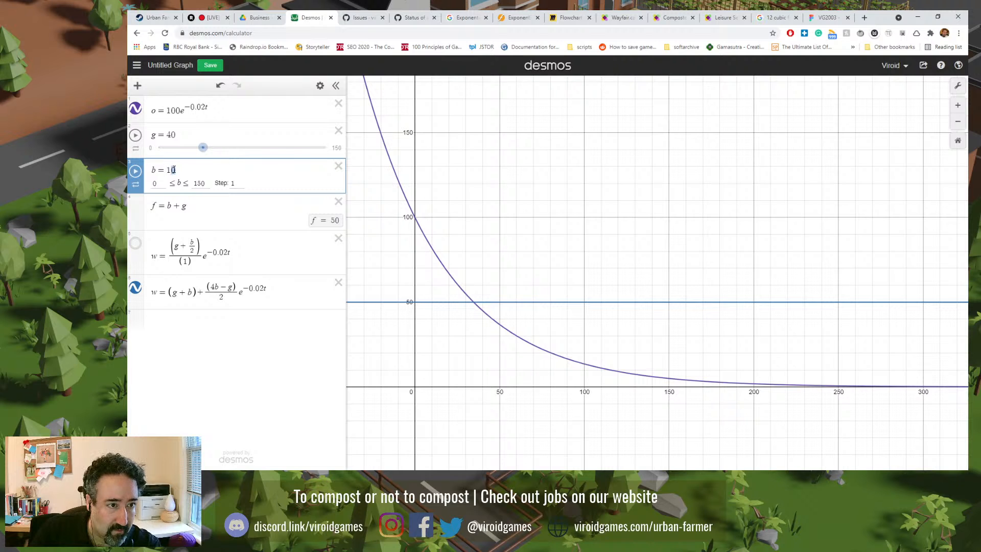
type("6")
left_click(210, 371)
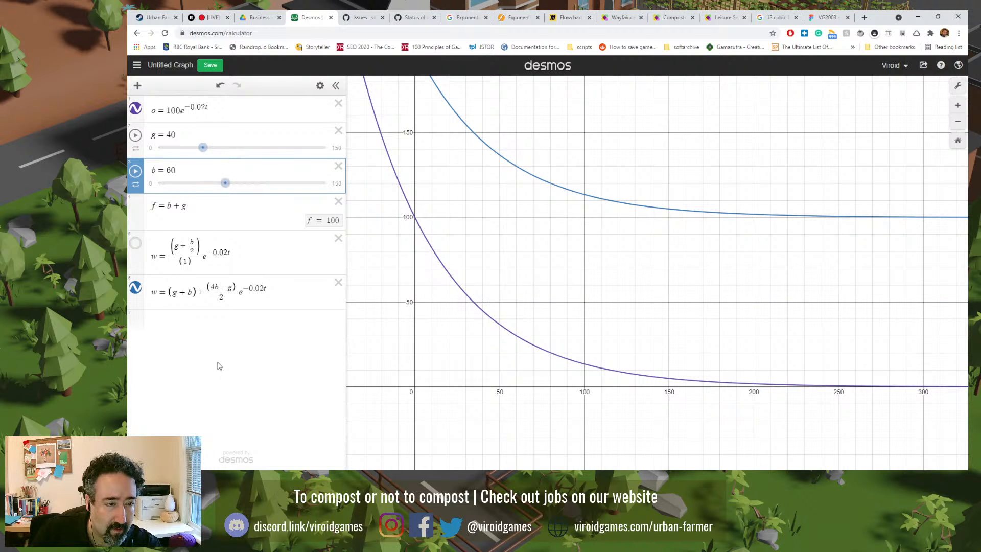
scroll(436, 201, "down", 3)
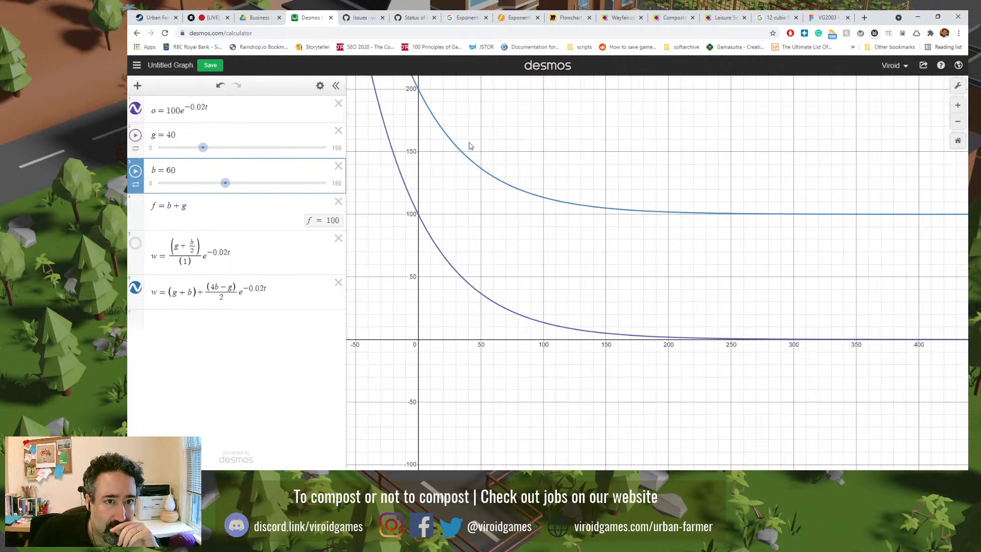
left_click_drag(505, 145, 509, 240)
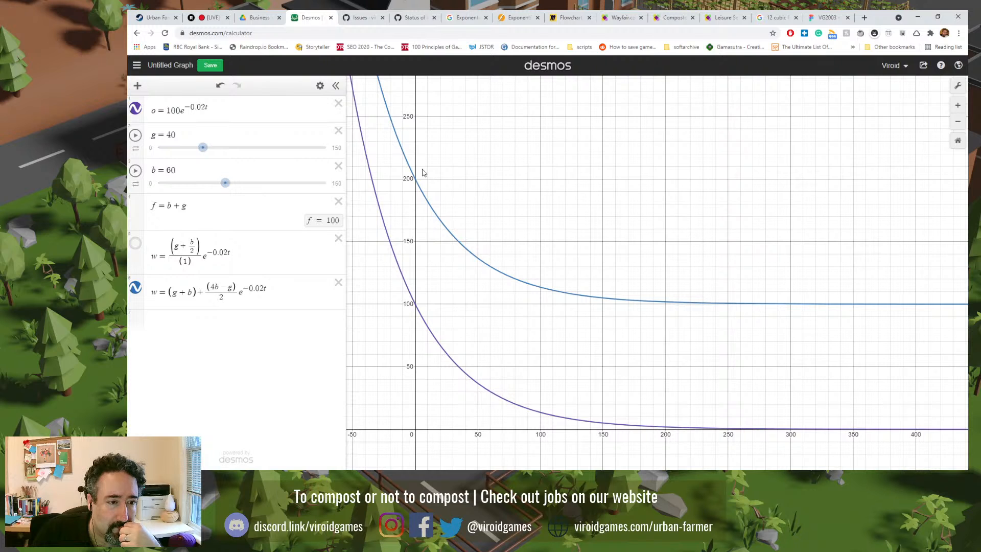
- Examine the (g + b) term of the visible w formula and trace a point on the blue curve
left_click(236, 292)
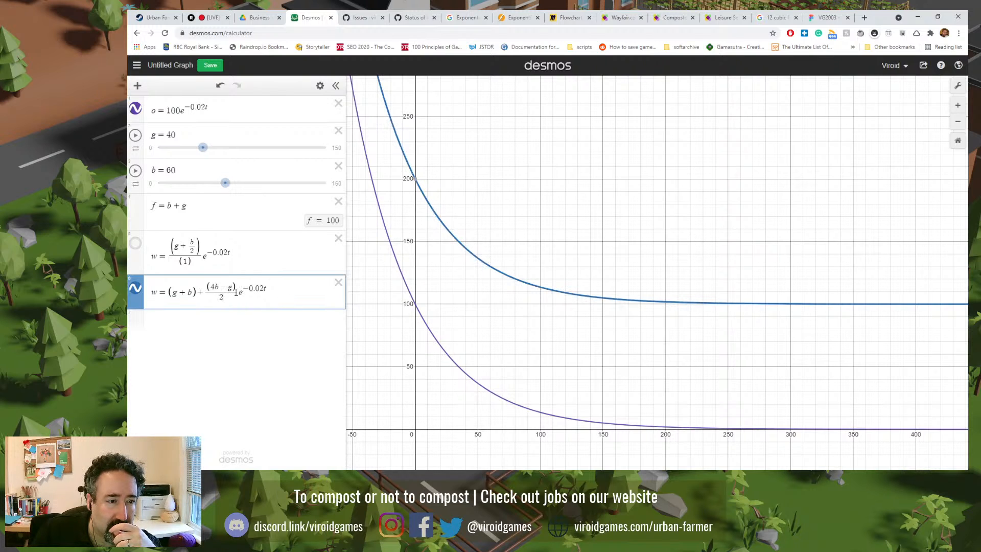
left_click_drag(240, 290, 178, 292)
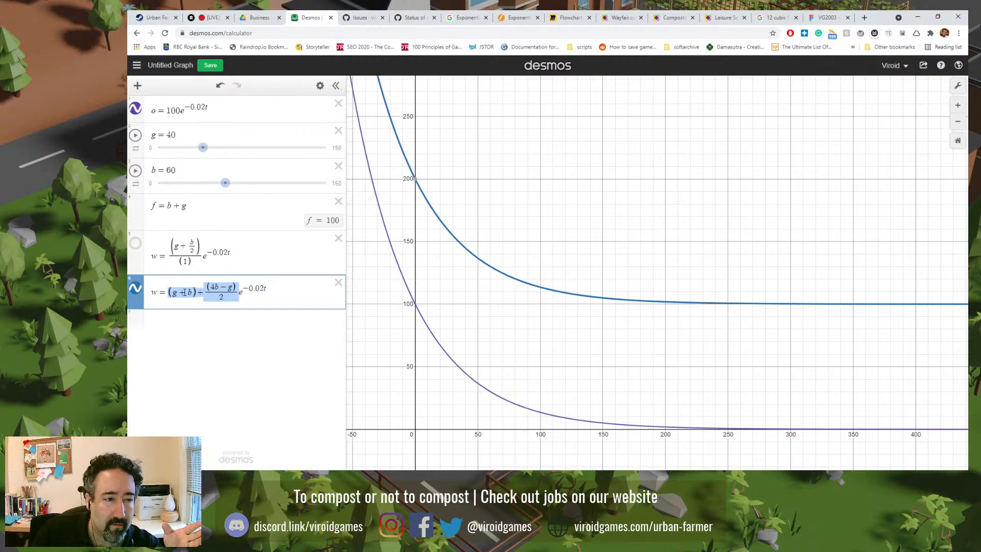
left_click(184, 292)
left_click_drag(197, 292, 174, 295)
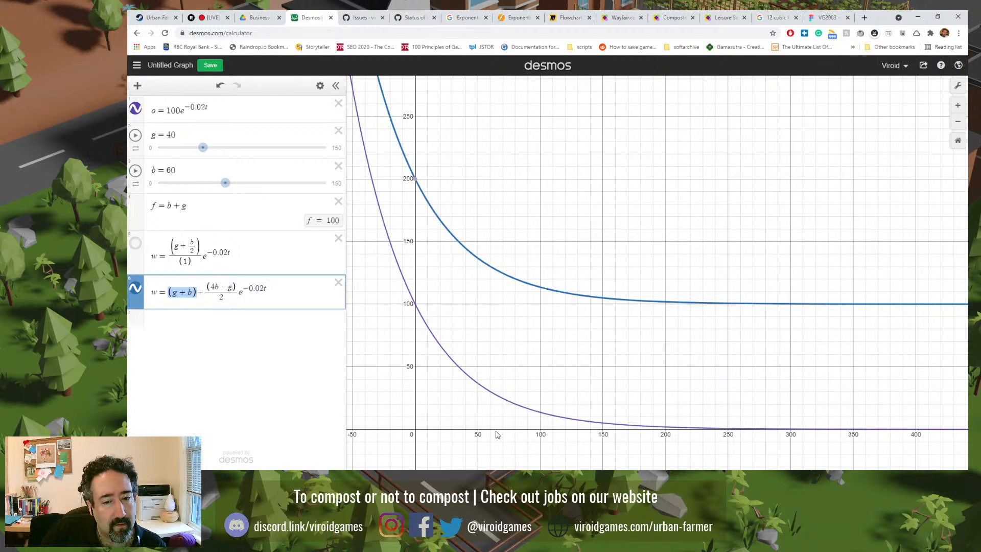
left_click(508, 280)
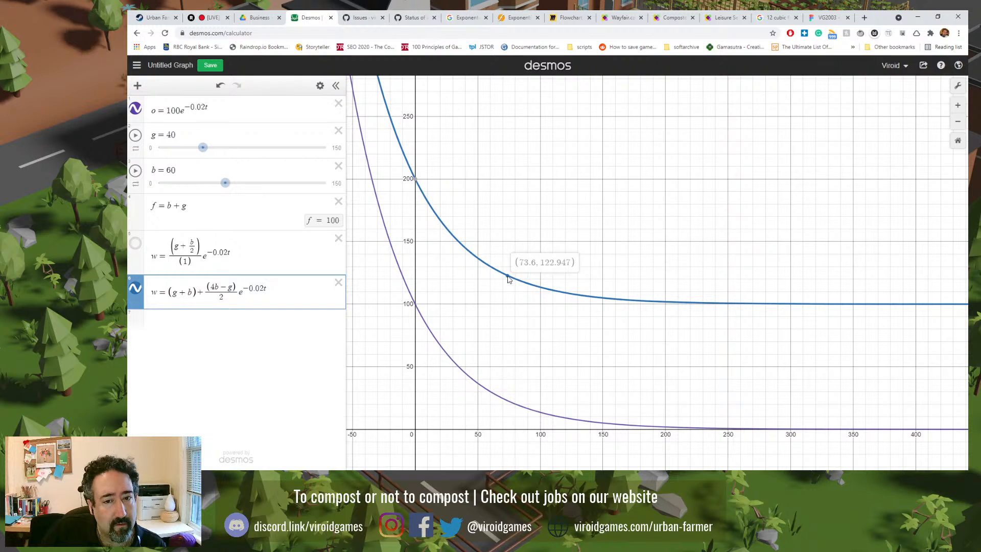
left_click_drag(508, 278, 502, 278)
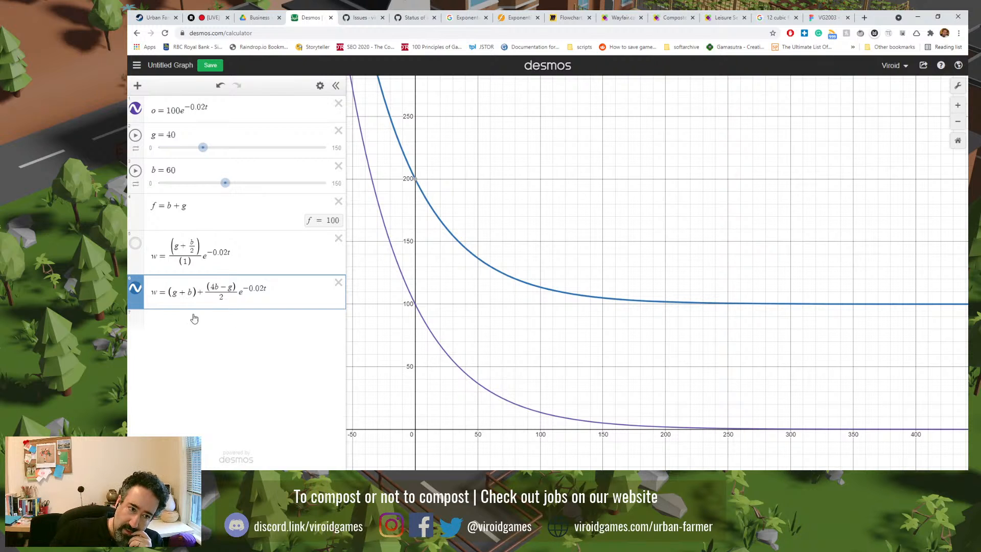
- Review the visible w formula term by term: the exponential factor, (g + b) and the fraction (4b - g)/2
left_click_drag(234, 287, 189, 288)
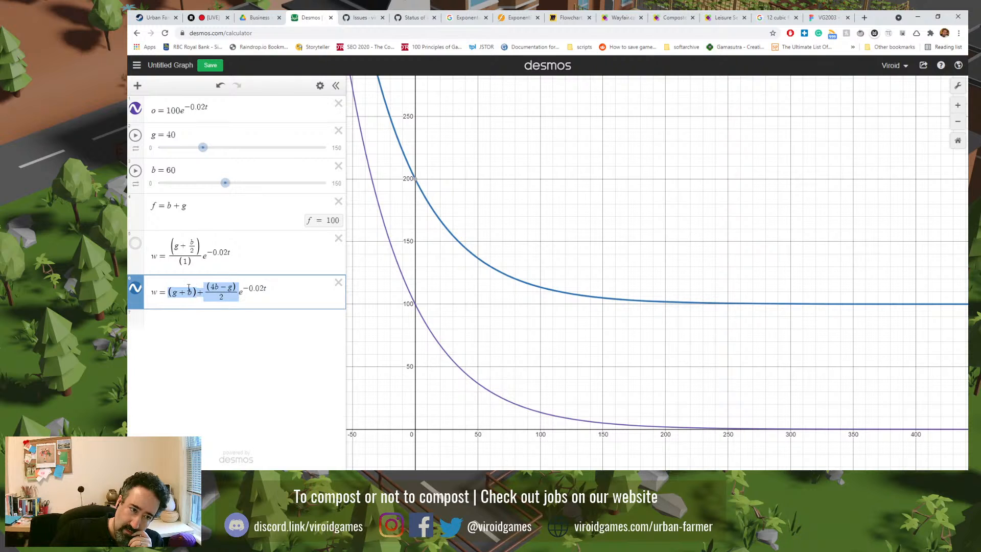
left_click(244, 341)
left_click_drag(240, 291, 262, 290)
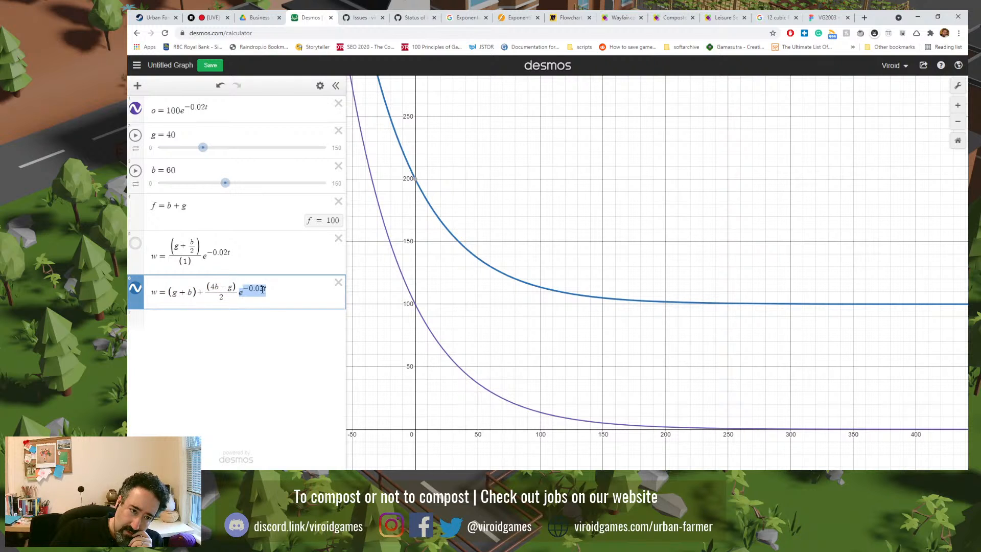
left_click_drag(197, 295, 174, 292)
left_click(210, 337)
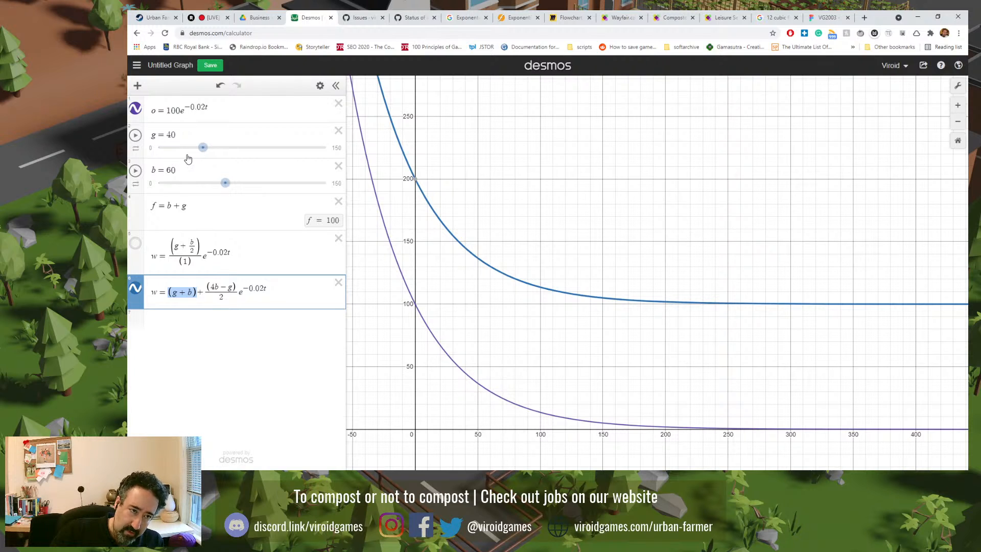
left_click(195, 292)
left_click_drag(198, 292, 241, 296)
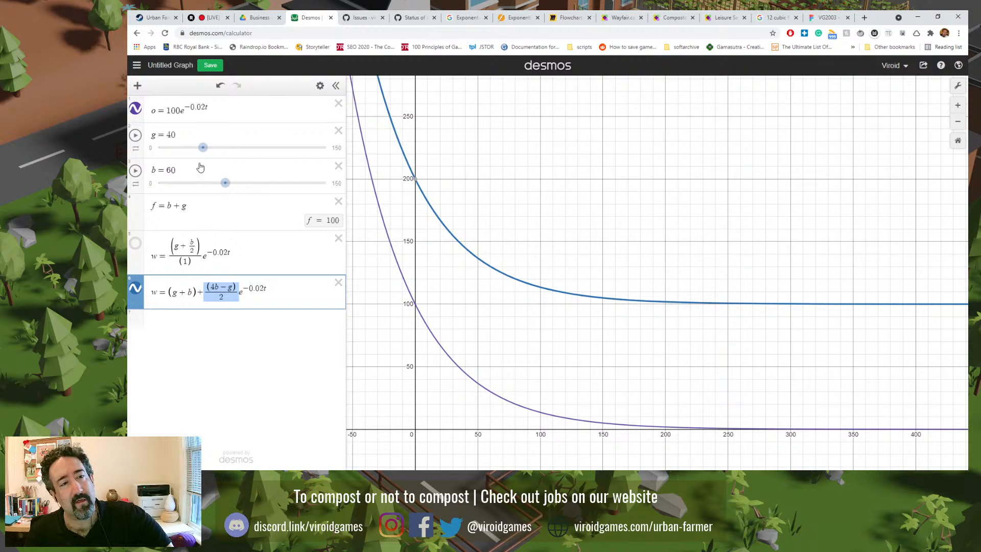
- Switch to the Figma design to view the temperature gauge, and move the Desmos browser tab next to the Figma tab
left_click(838, 14)
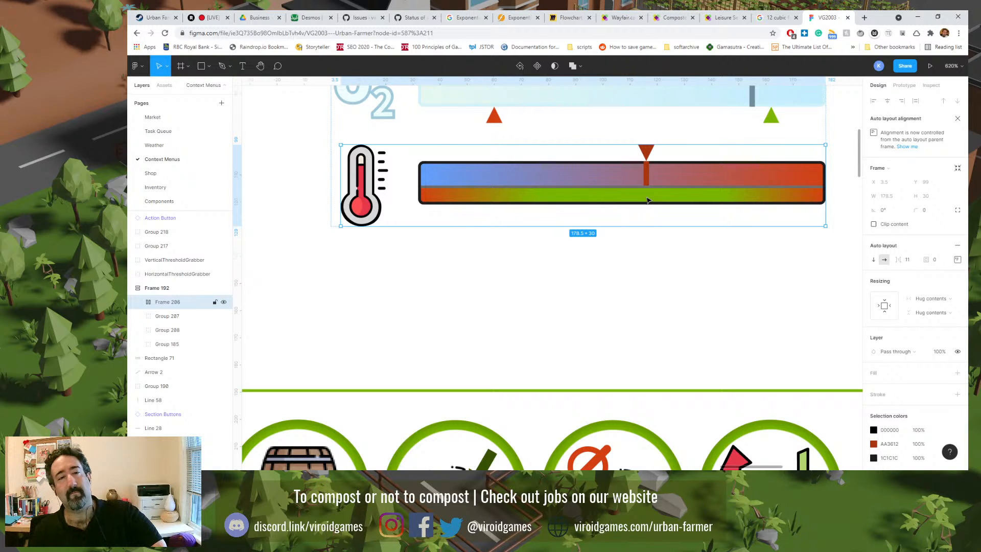
scroll(648, 200, "up", 1)
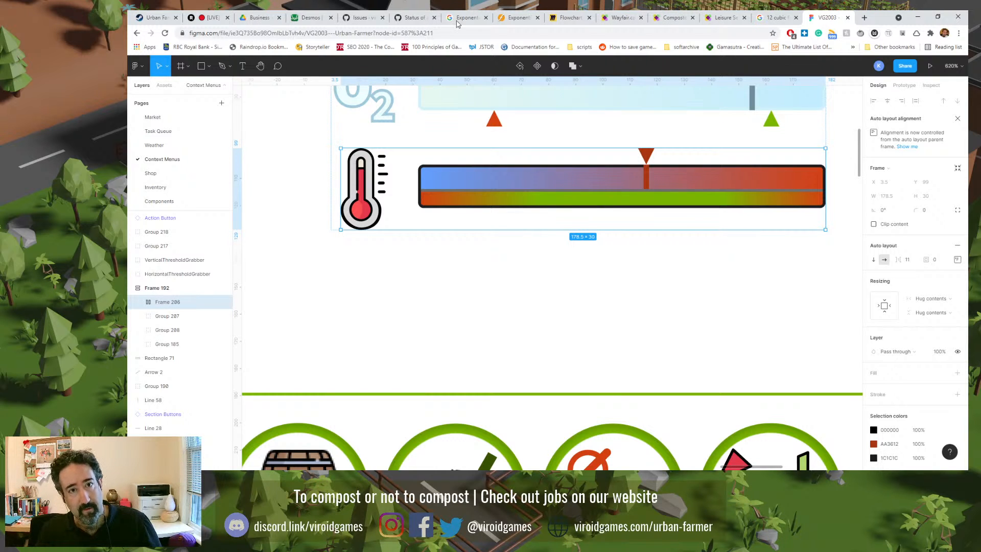
left_click_drag(321, 18, 780, 14)
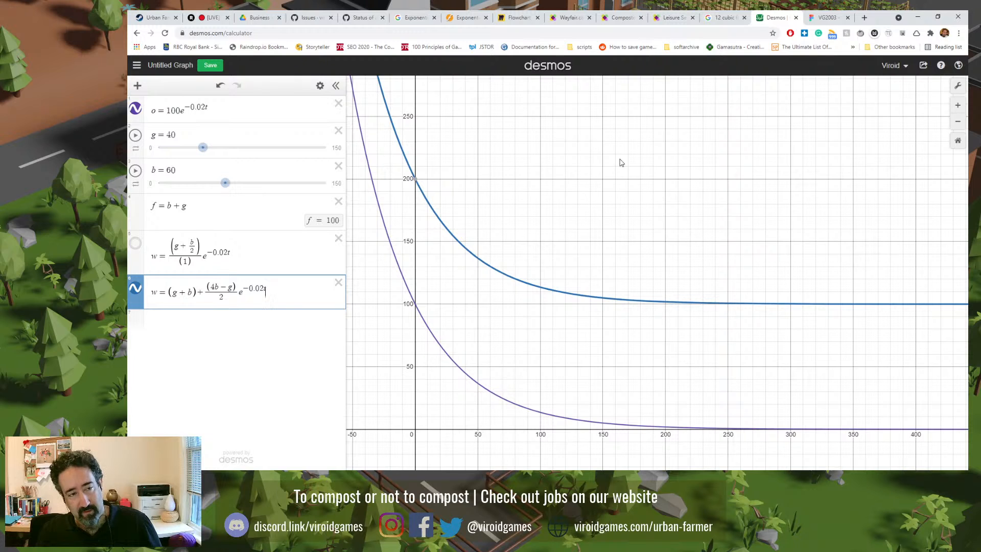
- Compare the temperature gauge in Figma with the starting amount (g + b) + (4b - g)/2 of the w formula in Desmos
left_click(823, 15)
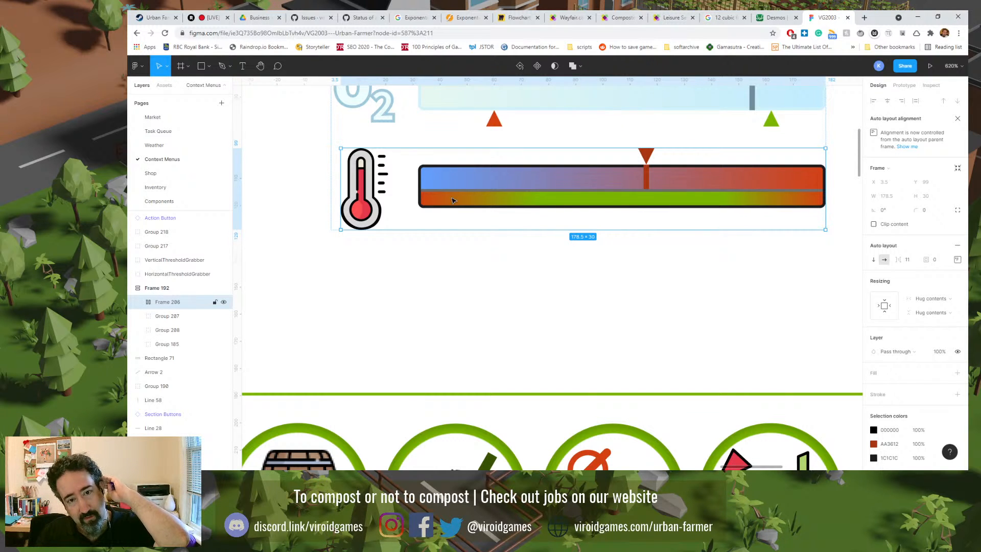
left_click(774, 17)
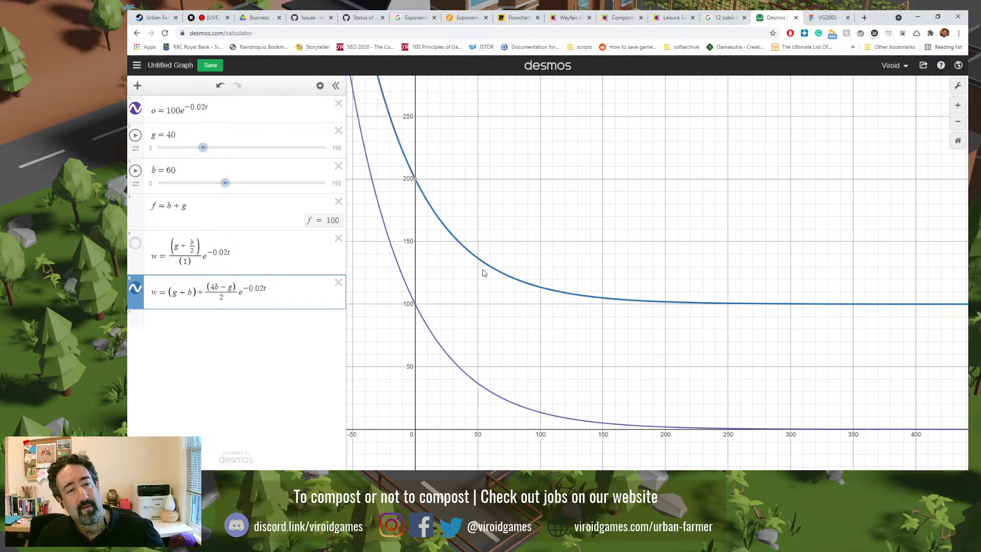
left_click_drag(237, 293, 169, 292)
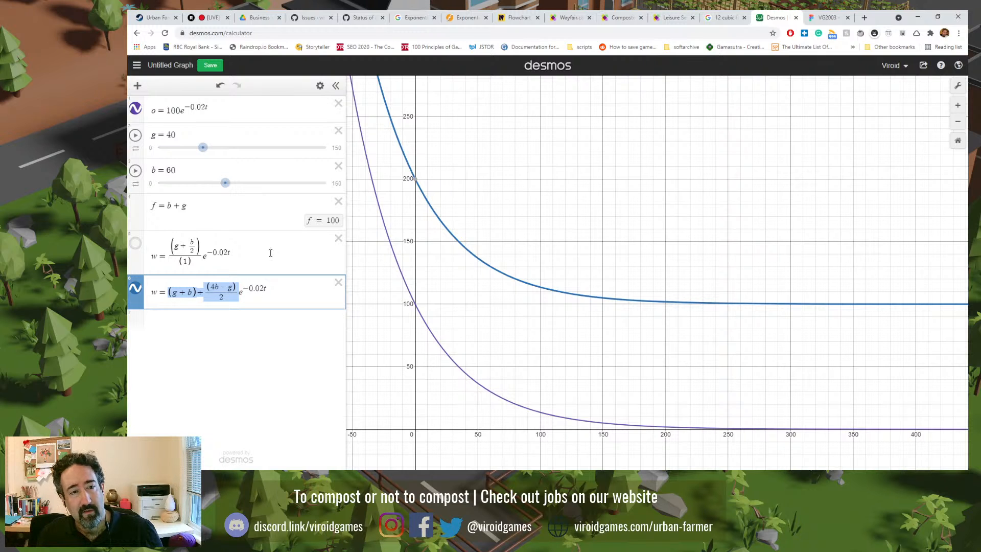
left_click(826, 17)
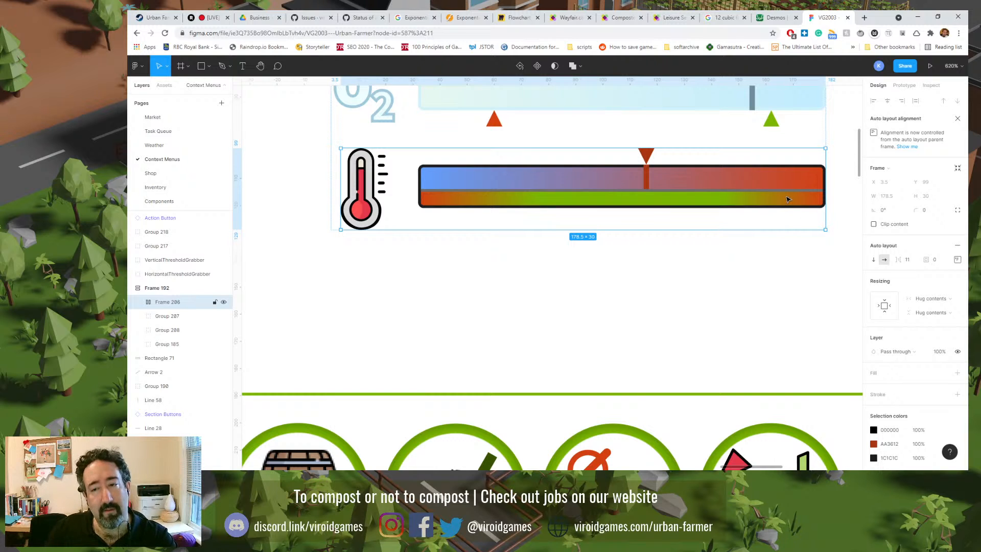
left_click(780, 15)
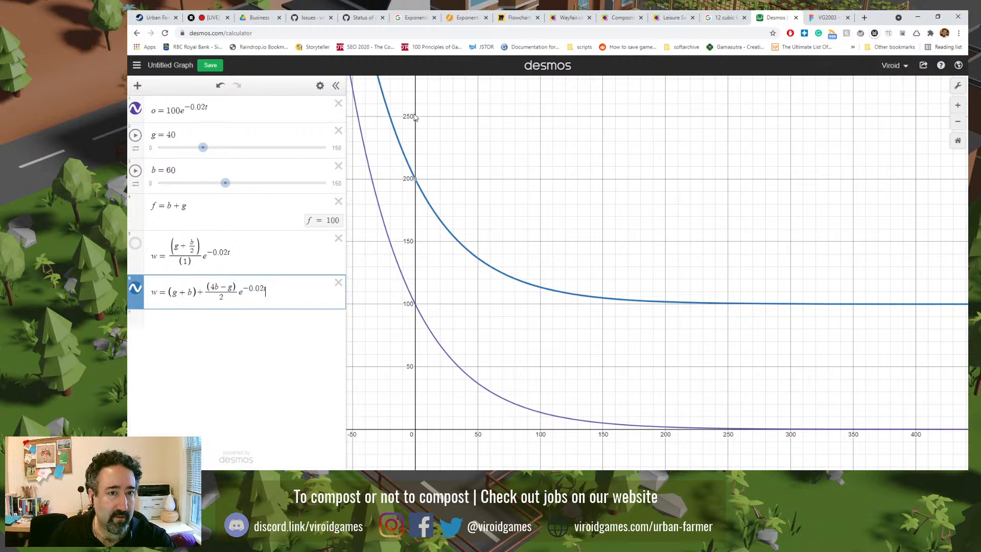
- Recheck the visible w formula and show the curve of the hidden formula w = (g + b/2)/(1) e^(-0.02t)
left_click_drag(496, 147, 488, 186)
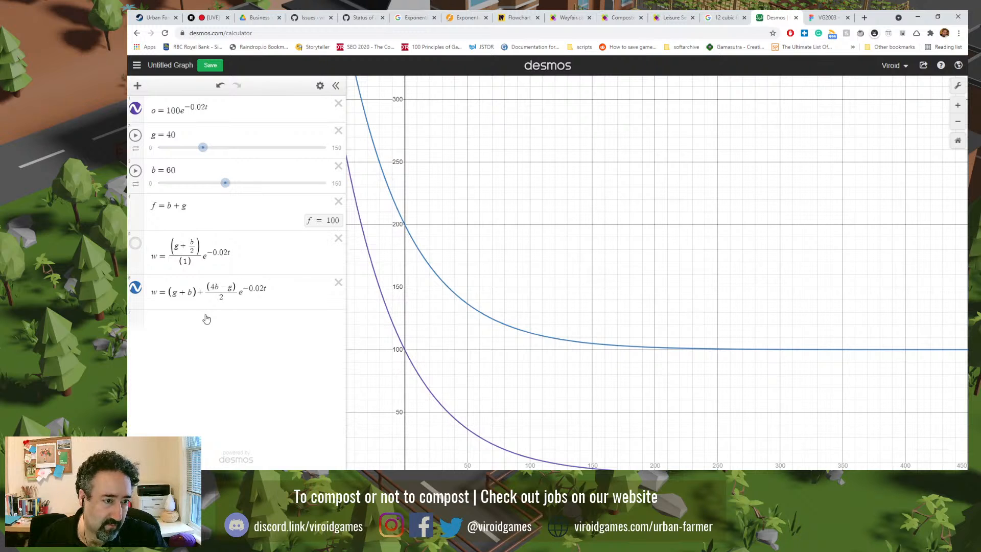
left_click_drag(168, 292, 210, 290)
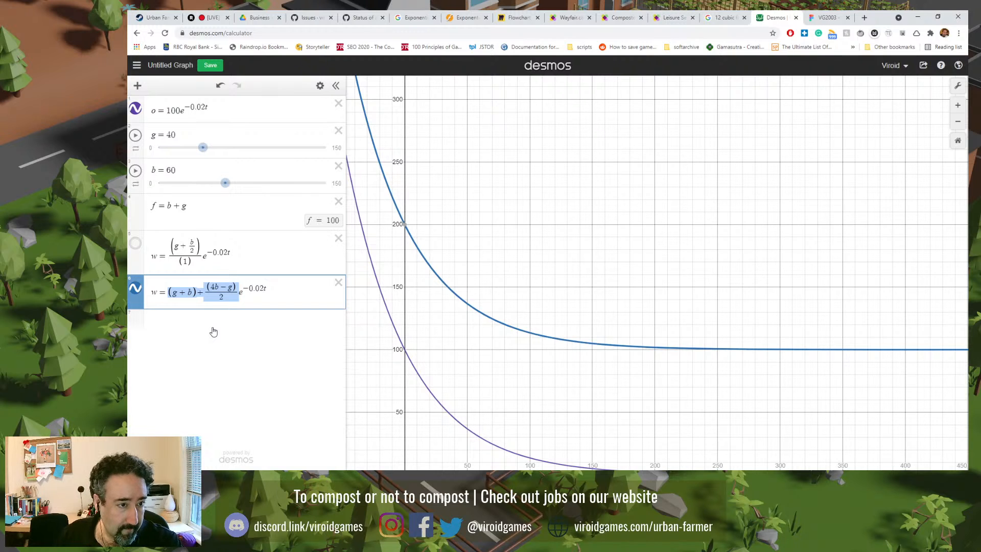
left_click(196, 204)
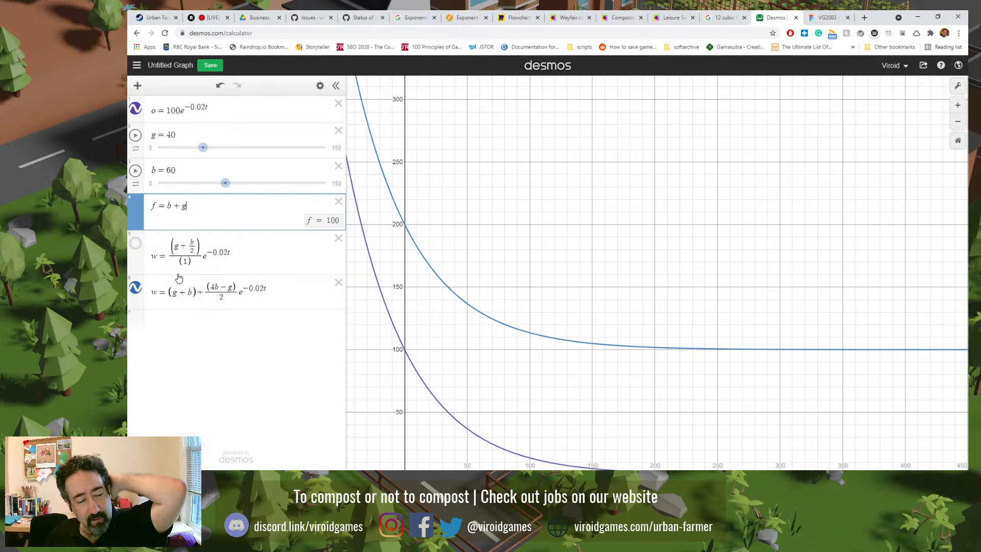
left_click(141, 250)
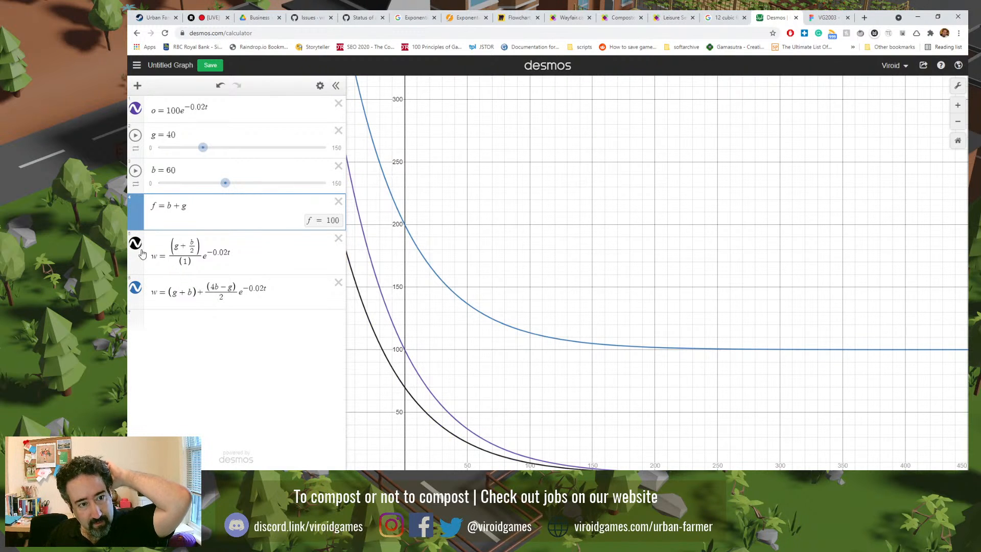
- Change the black curve's equation to w = (g+6b)/2 · e^(-0.02t)
left_click(179, 243)
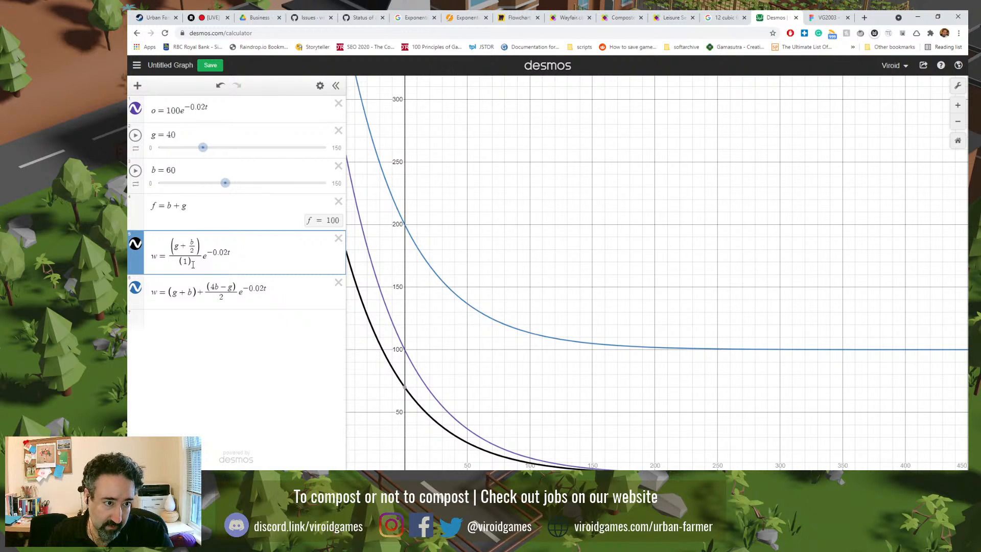
type("4")
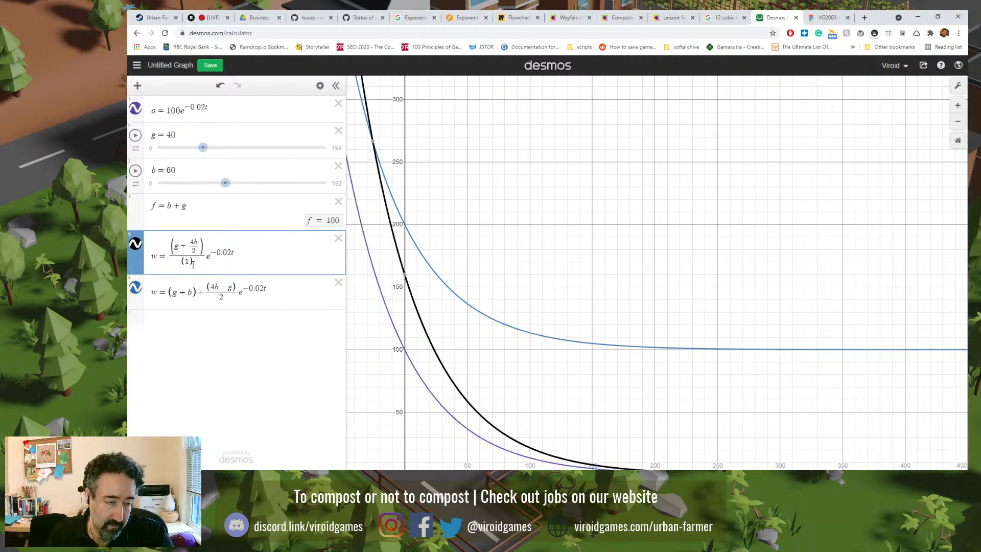
key("BackSpace")
key("BackSpace")
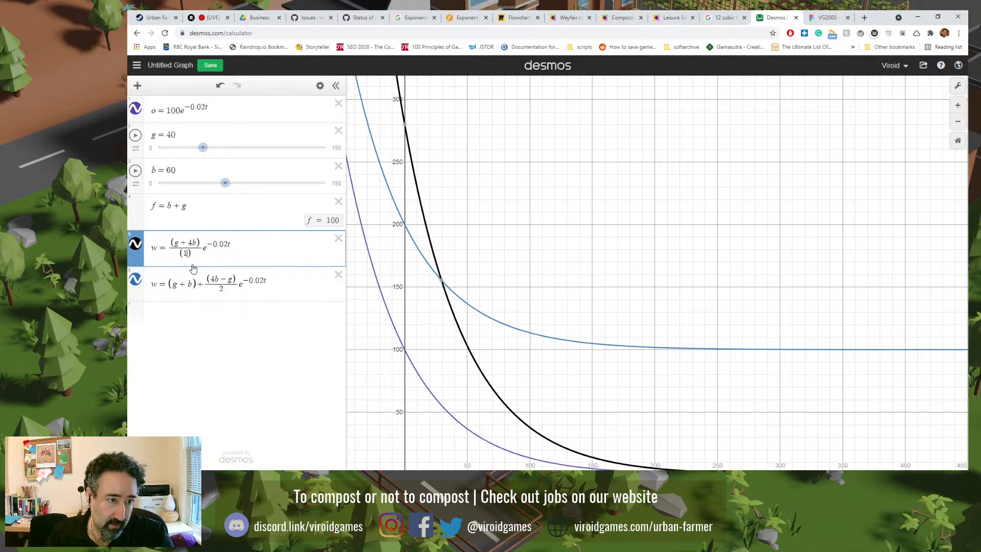
key("BackSpace")
type("2")
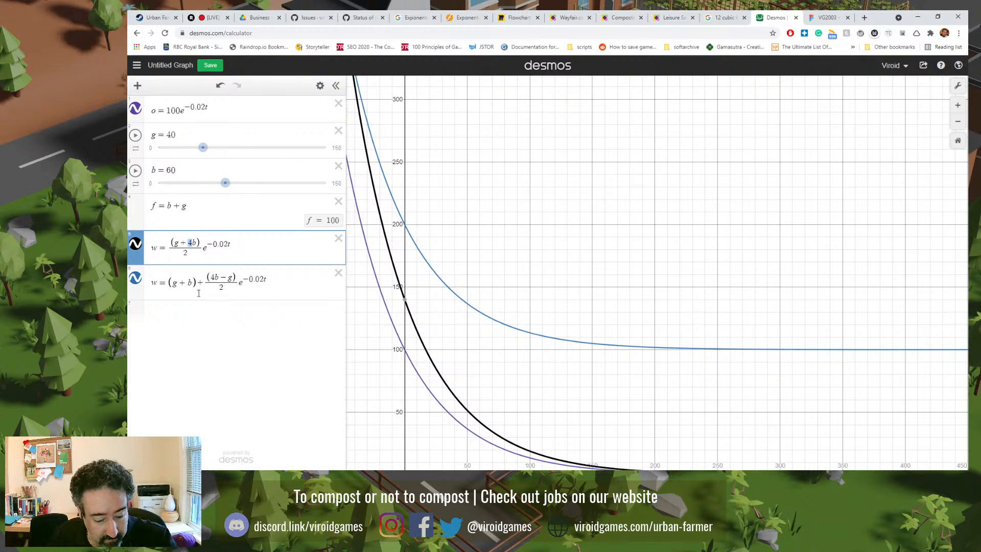
key("BackSpace")
type("6")
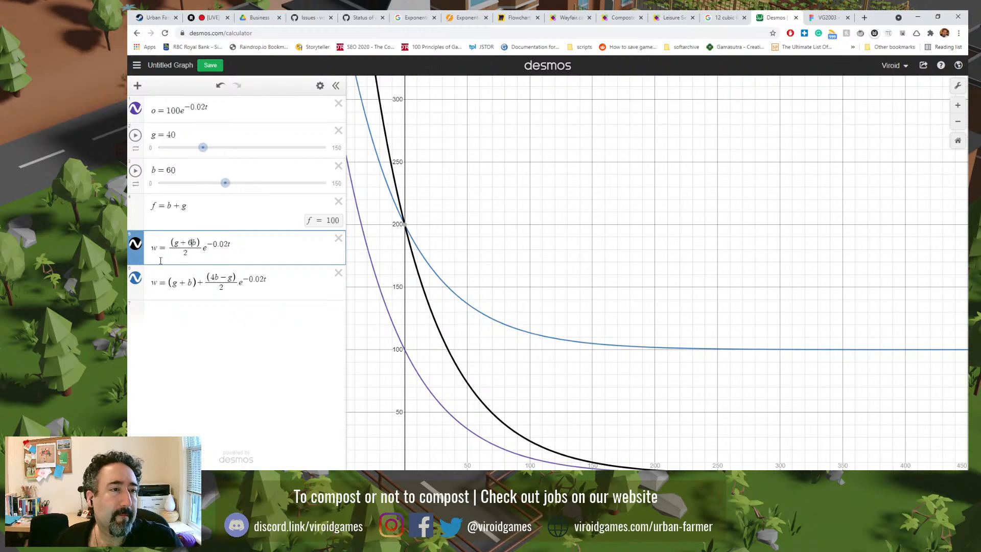
- Save the untitled graph with the title "Threshold Components"
left_click(166, 70)
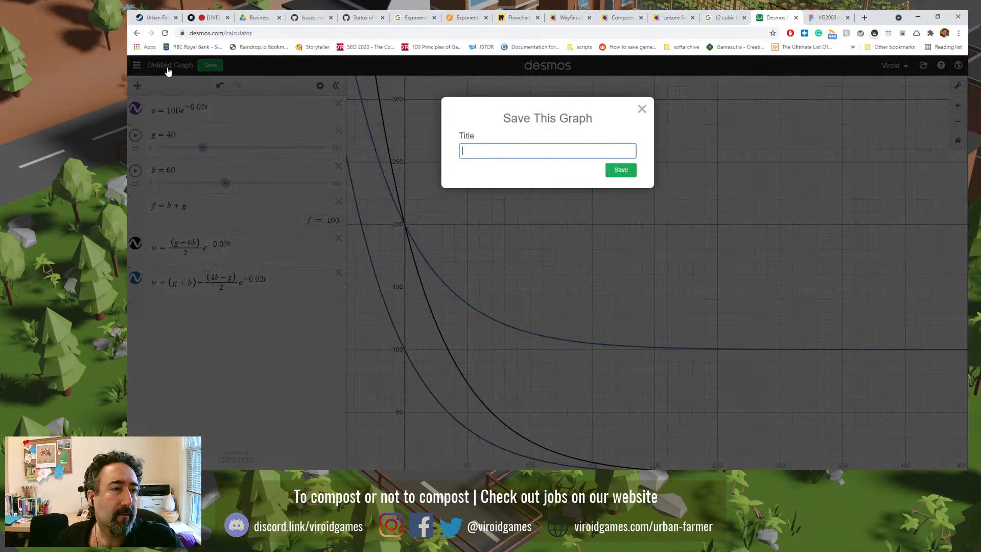
type("Th")
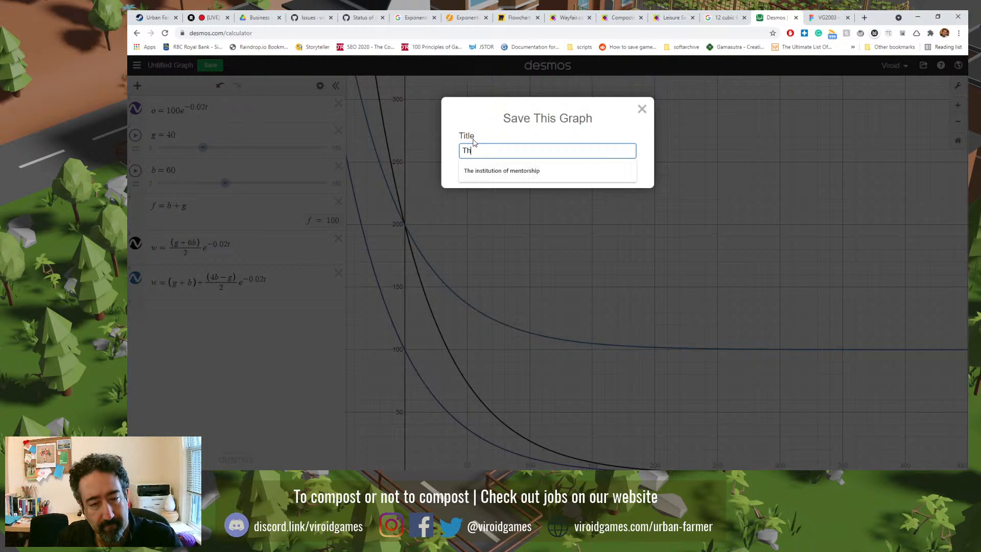
type("reshol")
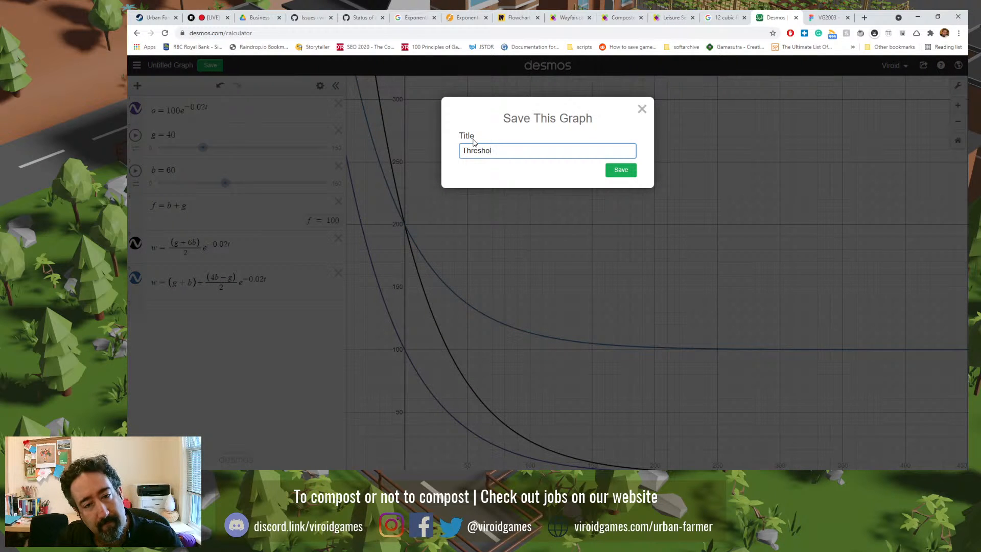
type("d Component")
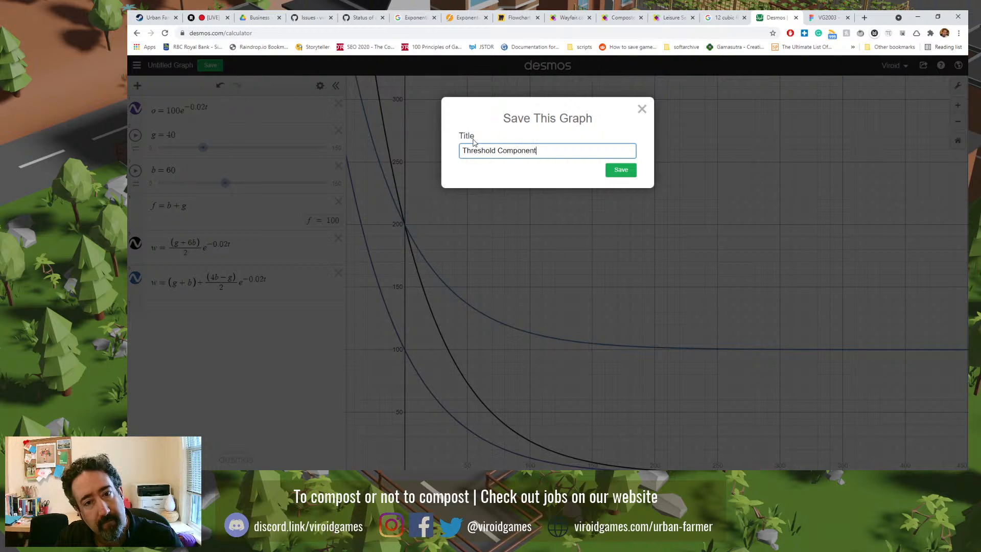
type("s")
key("Return")
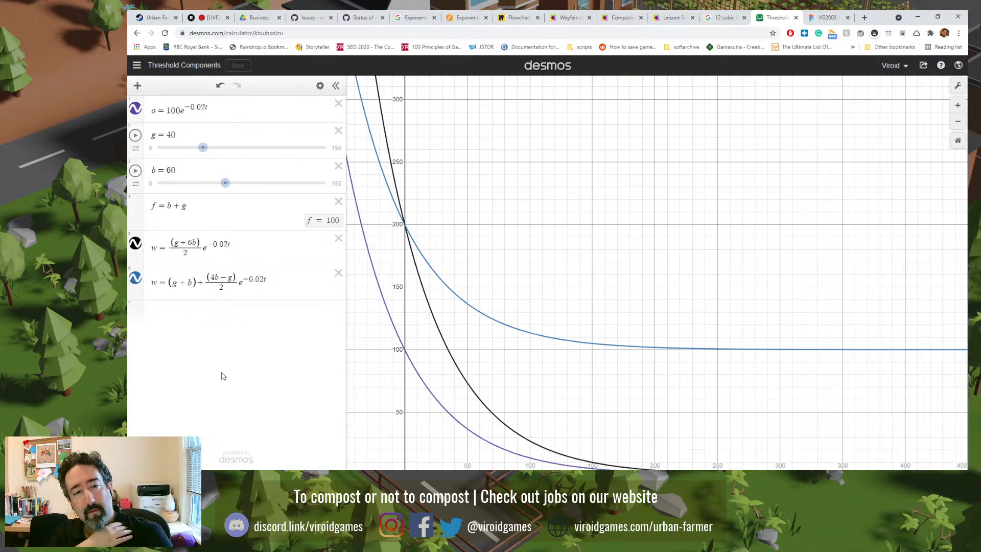
- Replace the variable f with w in the fourth expression so it reads w = b + g
left_click(154, 206)
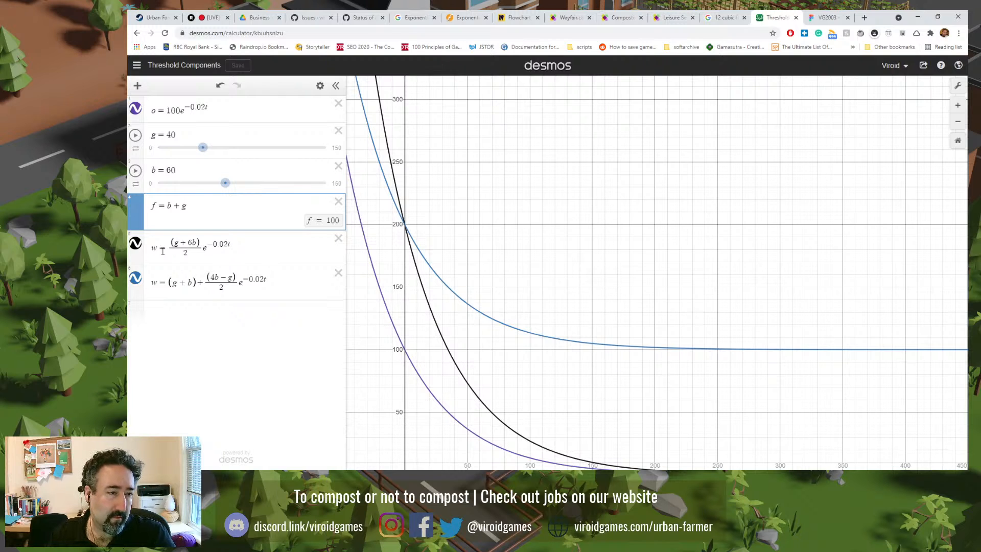
key("BackSpace")
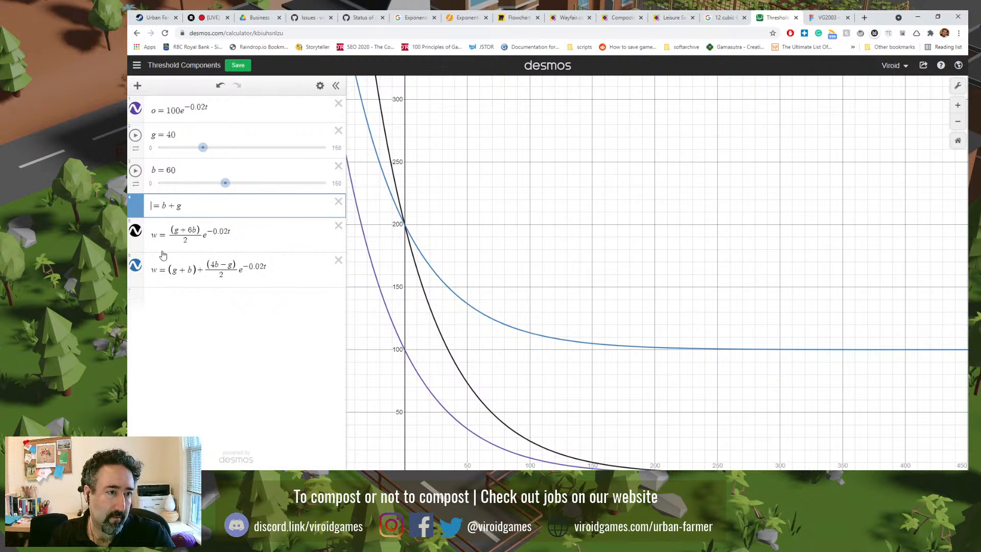
type("w")
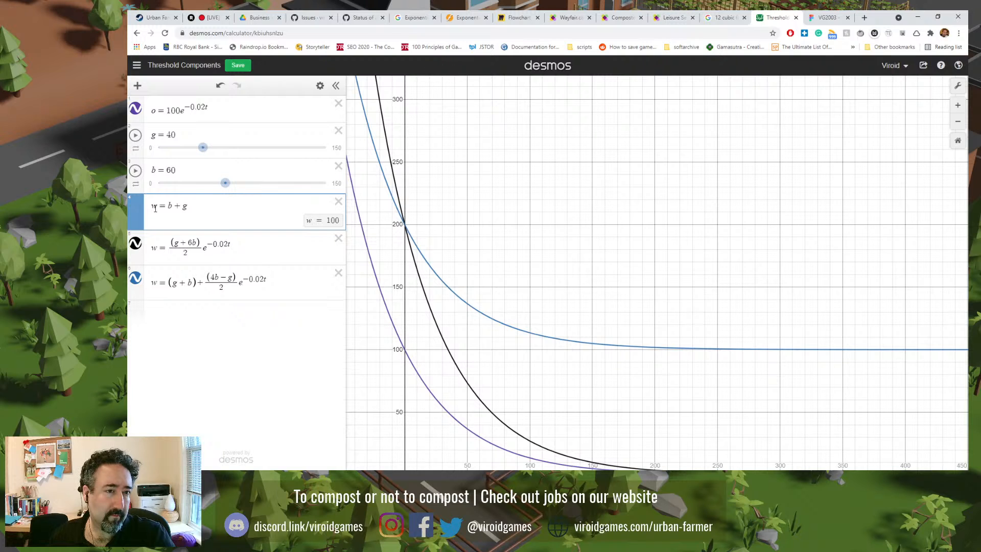
- Look through the calculator's trigonometric, statistics, distribution and miscellaneous functions for a suitable operator
left_click(153, 403)
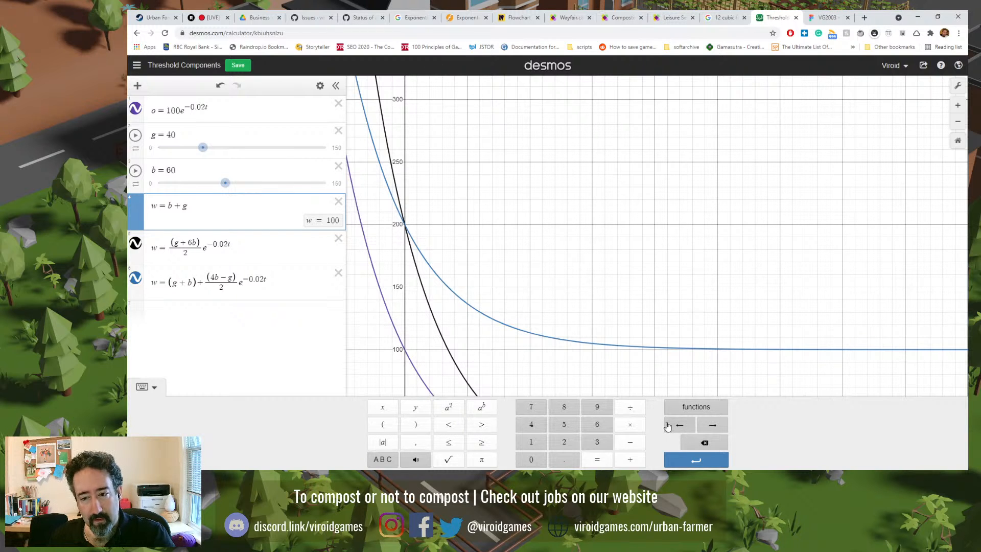
left_click(689, 412)
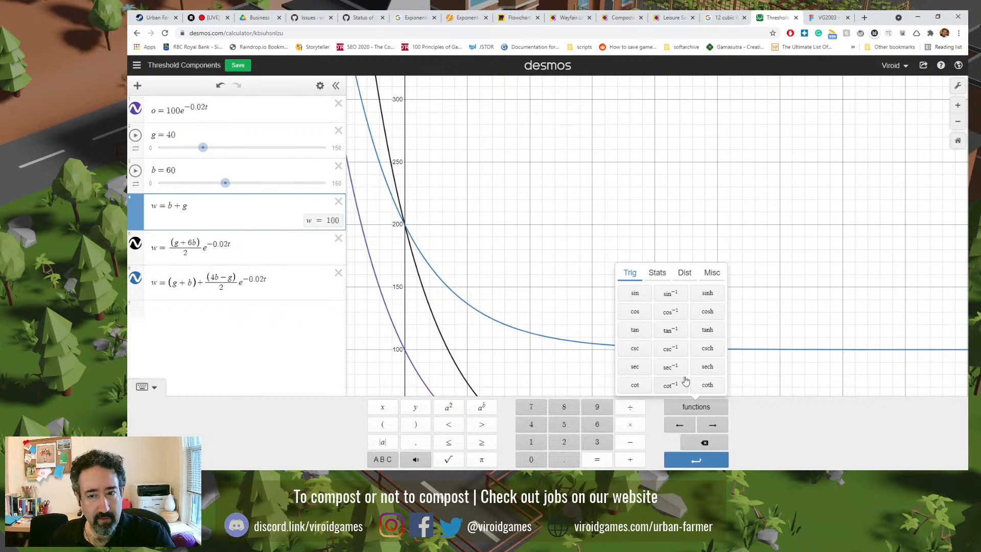
left_click(659, 273)
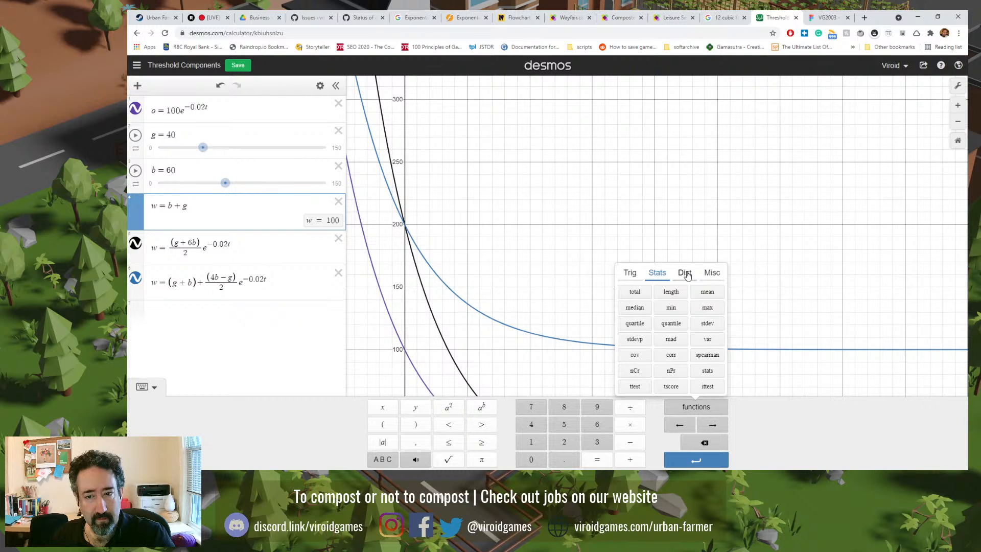
left_click(686, 275)
left_click(711, 276)
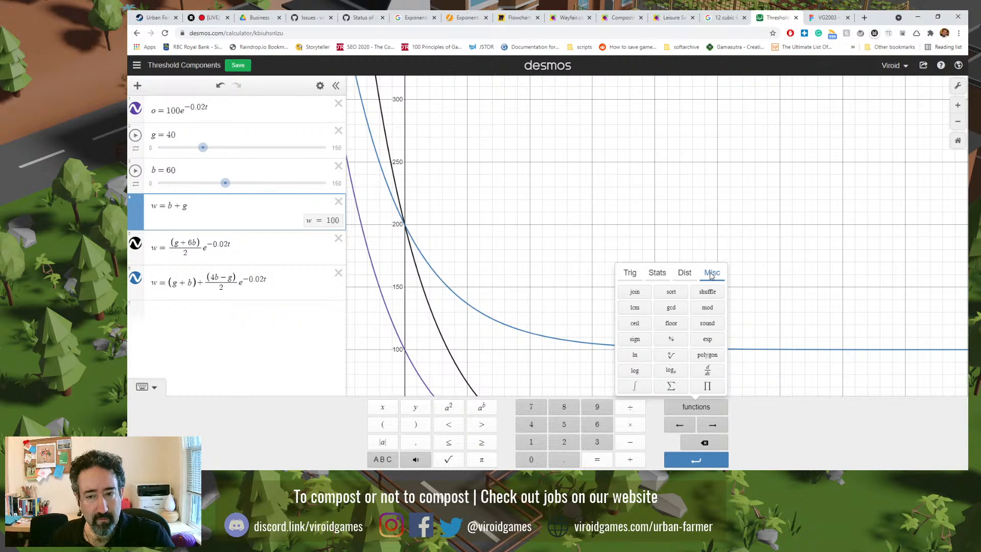
left_click(691, 275)
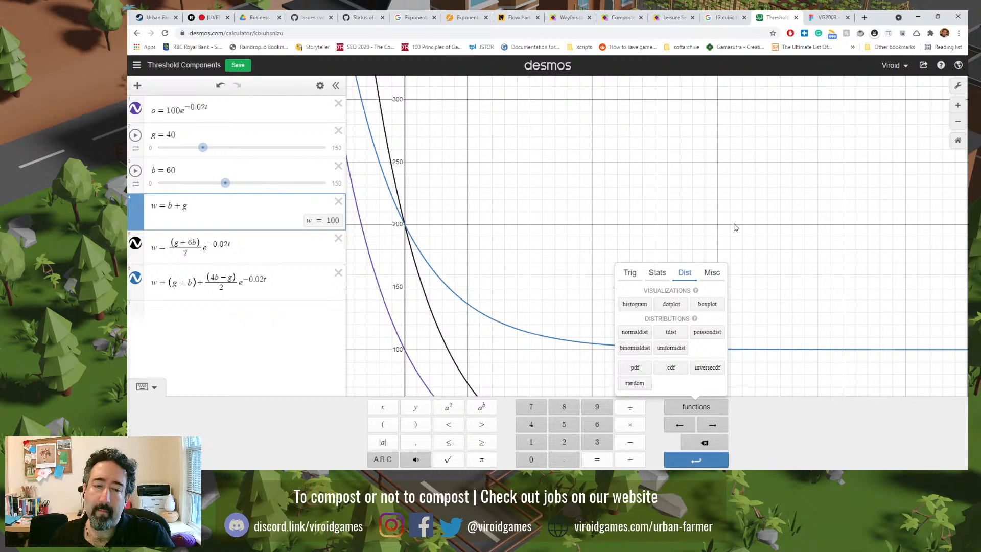
left_click(656, 274)
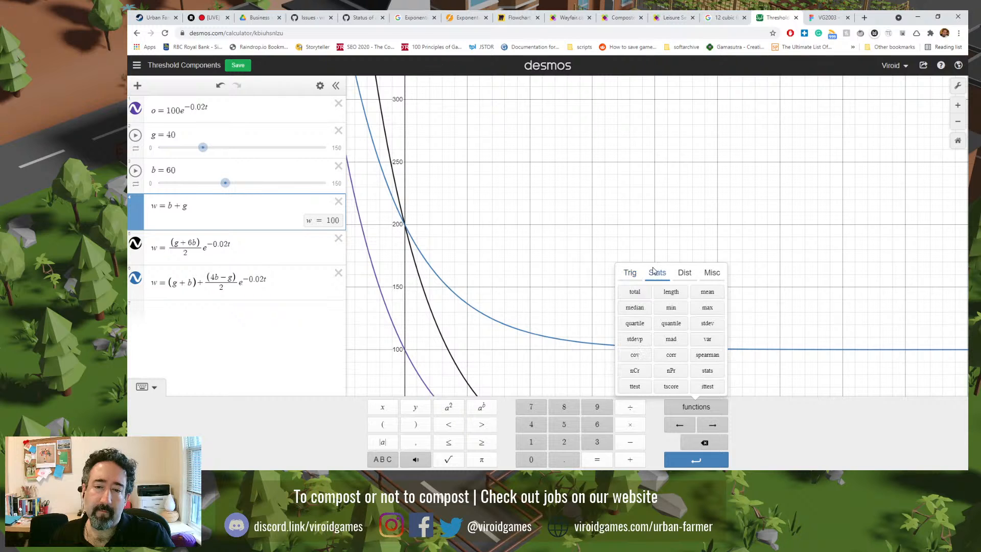
left_click(682, 273)
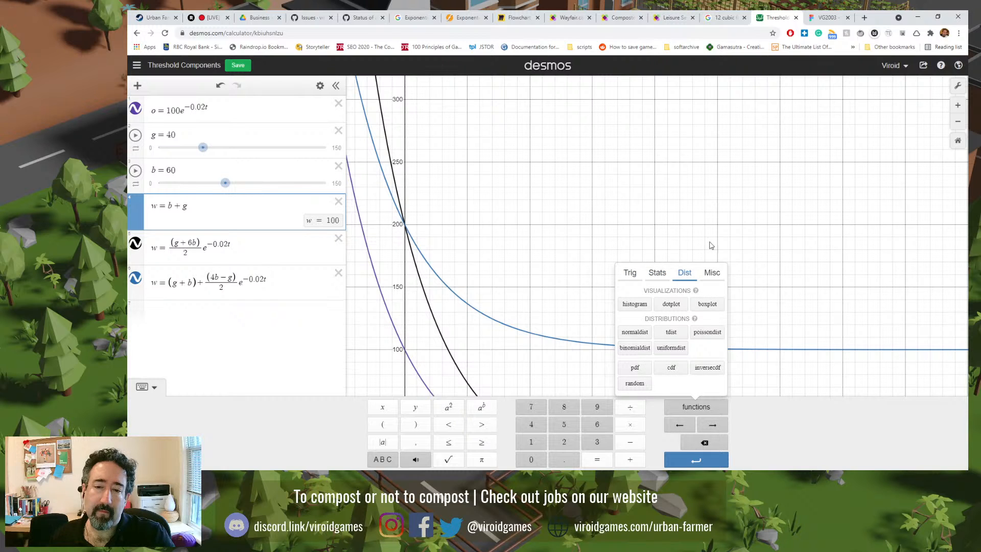
- Search Google for "mathematical x symbol" in a new browser tab
left_click(865, 18)
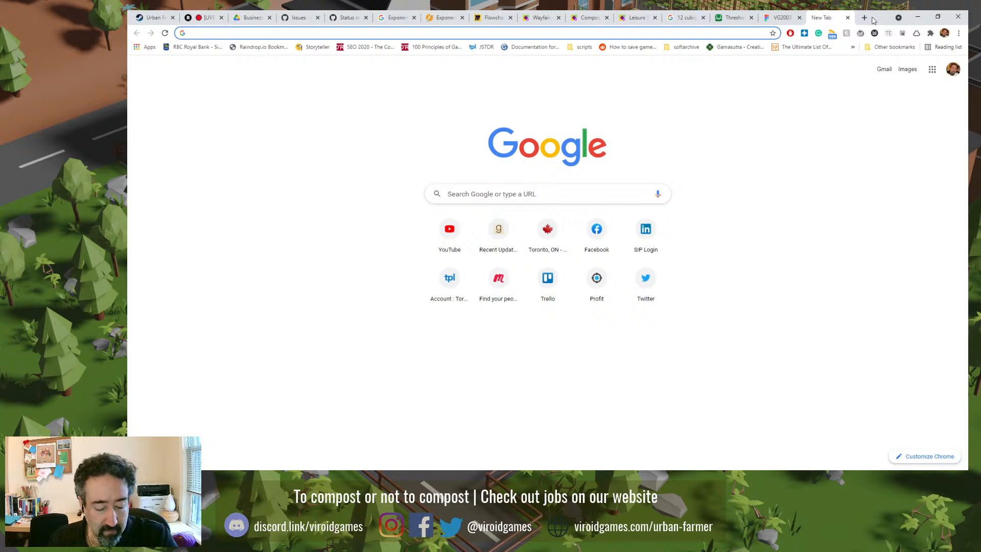
type("mathem")
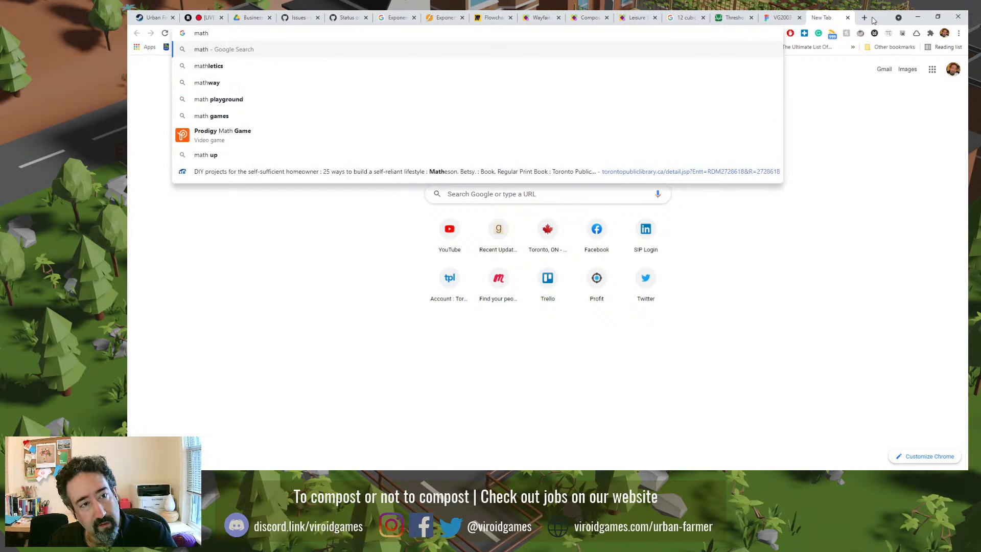
key("BackSpace")
key("BackSpace")
type("metical x")
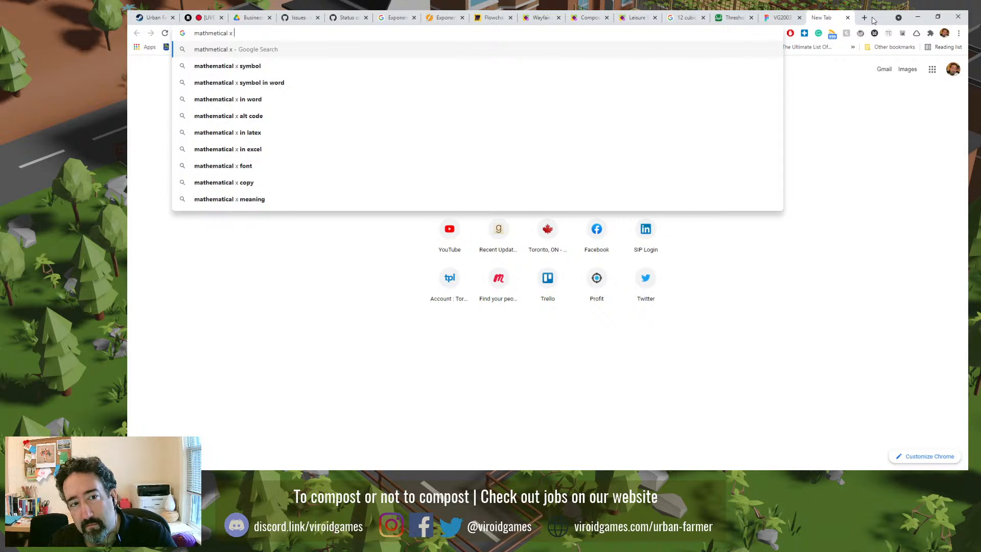
key("Down")
key("Return")
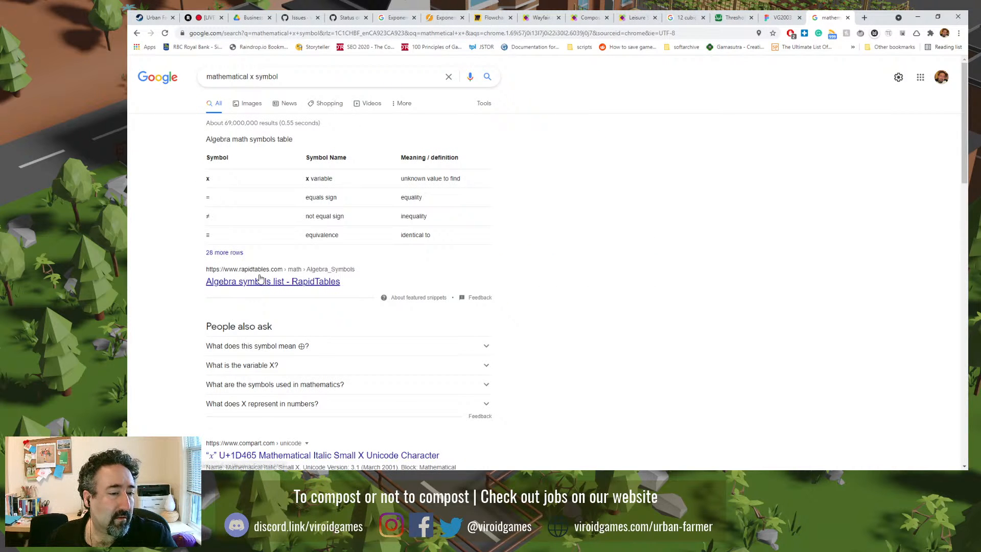
- Examine the RapidTables algebra symbols list and compare it with the miscellaneous functions available in Desmos
left_click(300, 282)
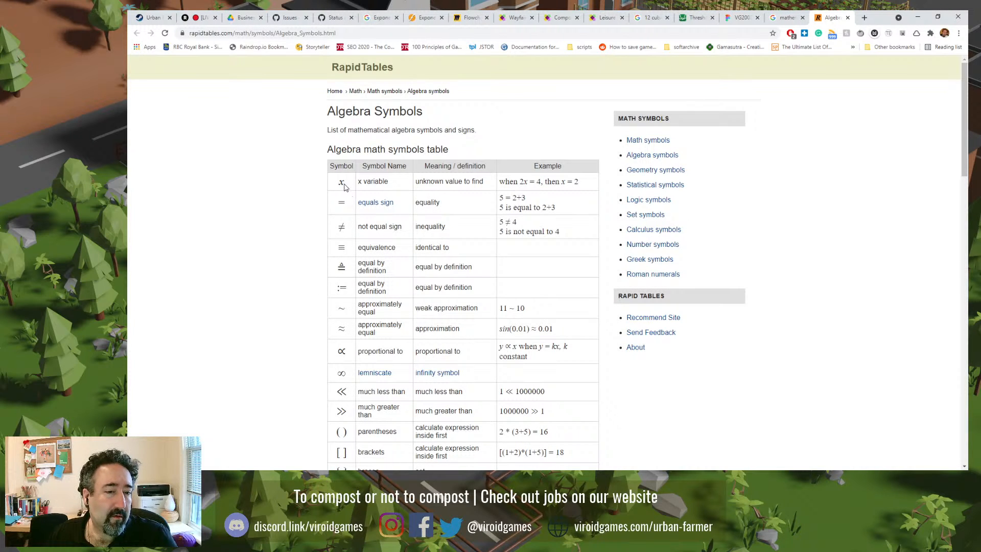
scroll(295, 248, "down", 8)
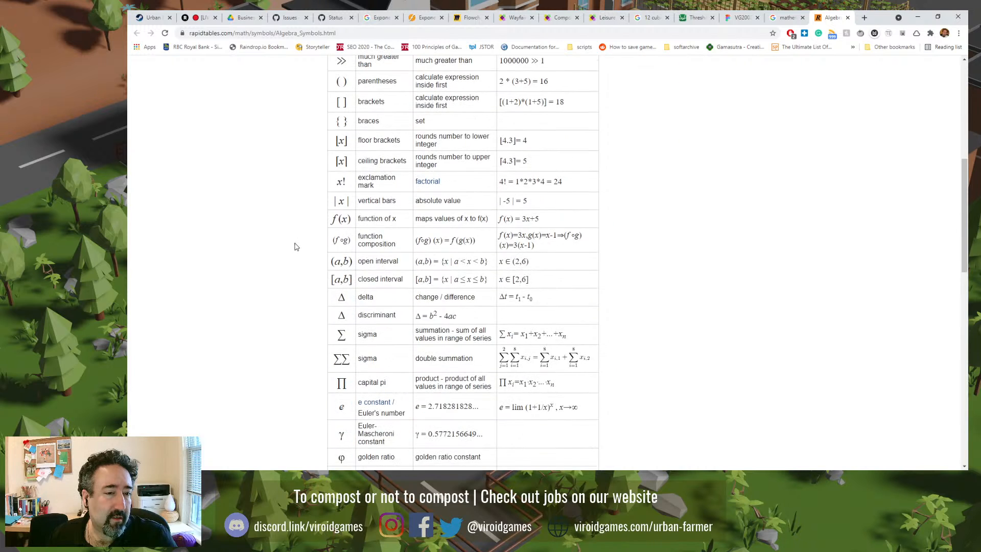
scroll(295, 247, "down", 10)
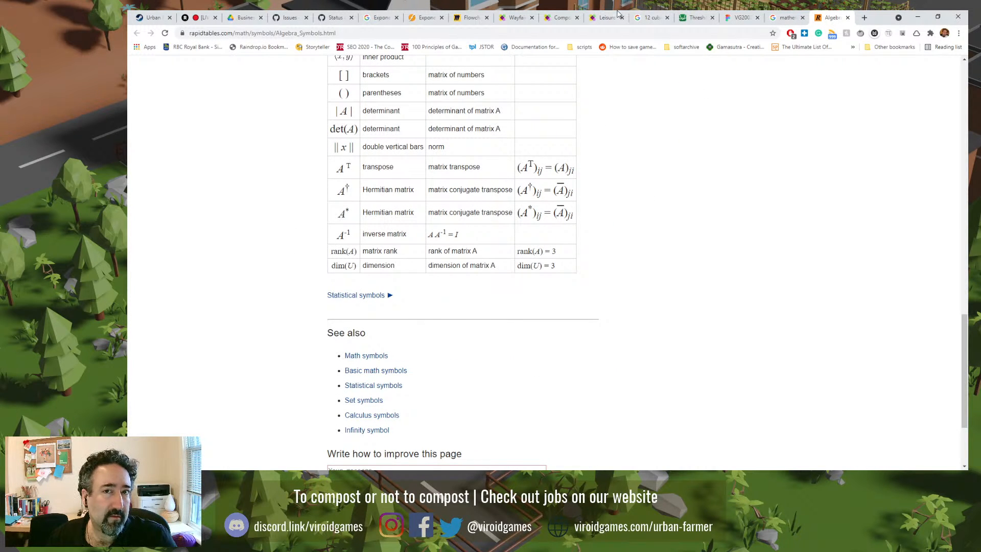
left_click(691, 12)
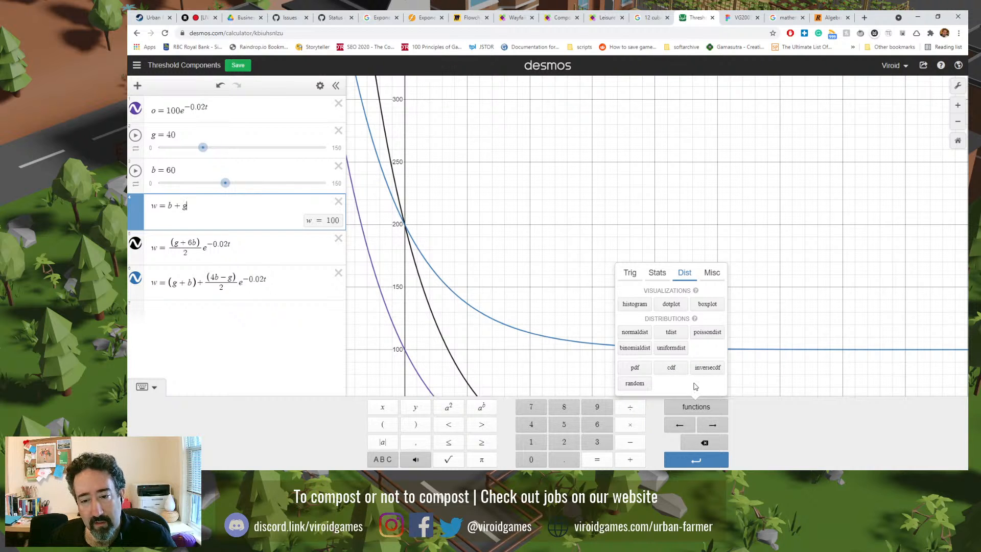
left_click(711, 273)
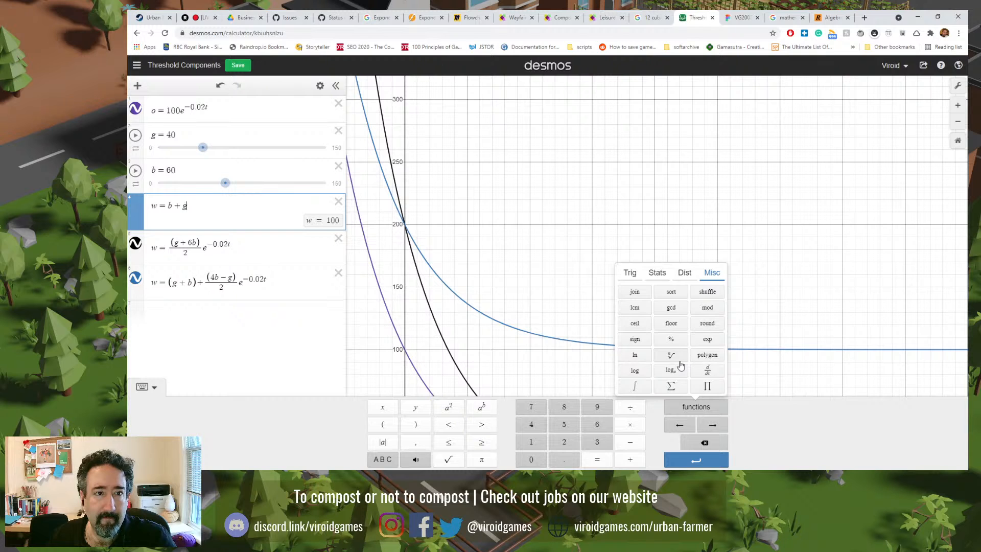
- Return to RapidTables and look through its basic math symbols list, including the geometry and algebra tables
left_click(827, 18)
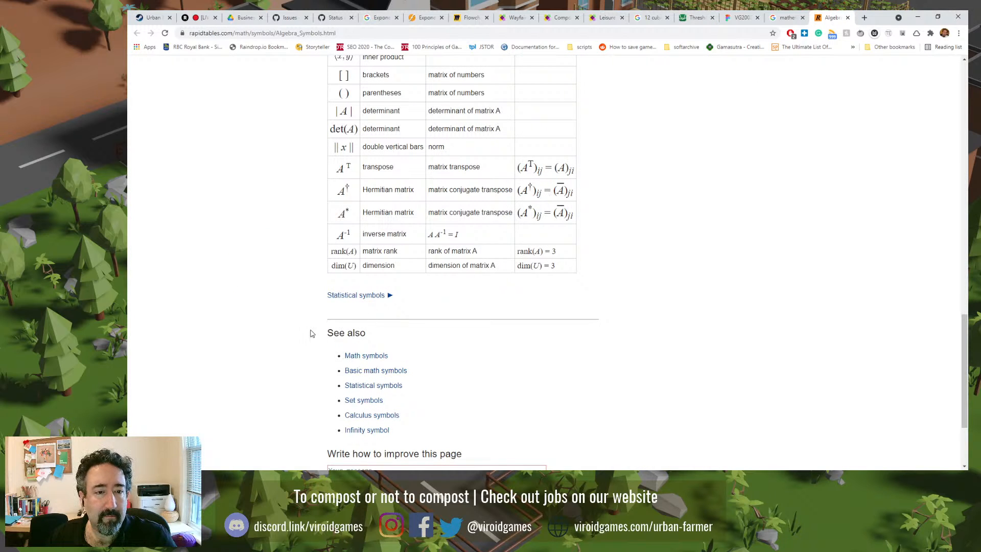
scroll(309, 333, "down", 3)
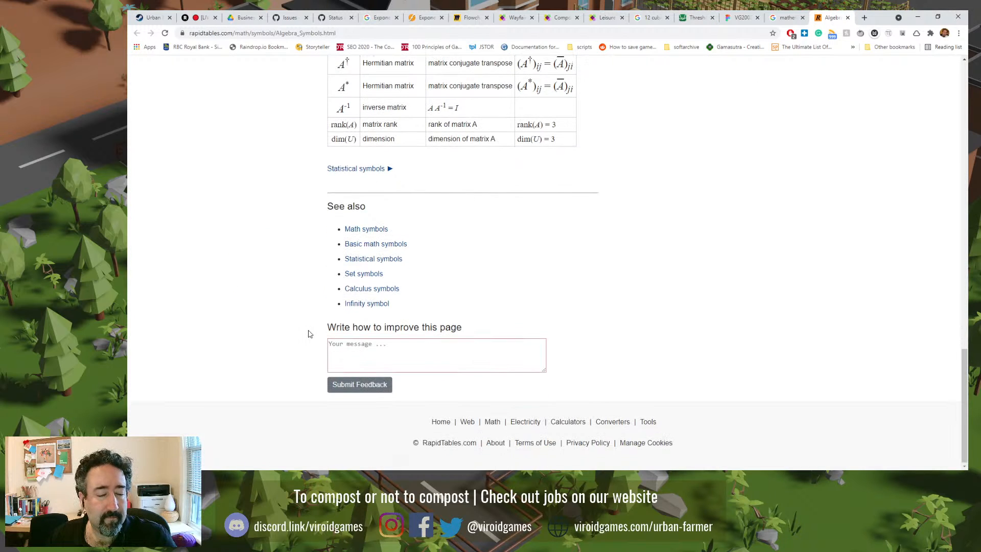
left_click(370, 244)
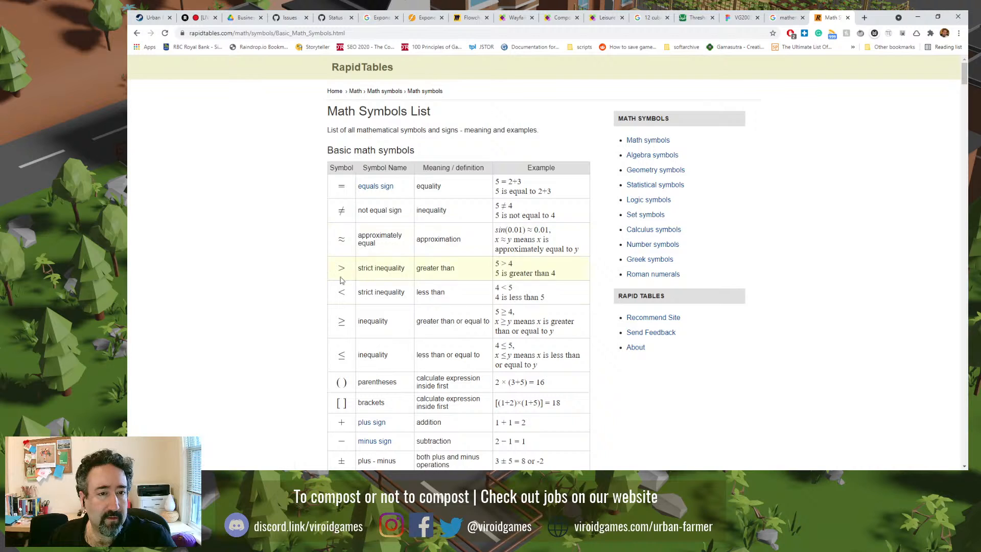
scroll(306, 307, "down", 5)
scroll(306, 309, "down", 5)
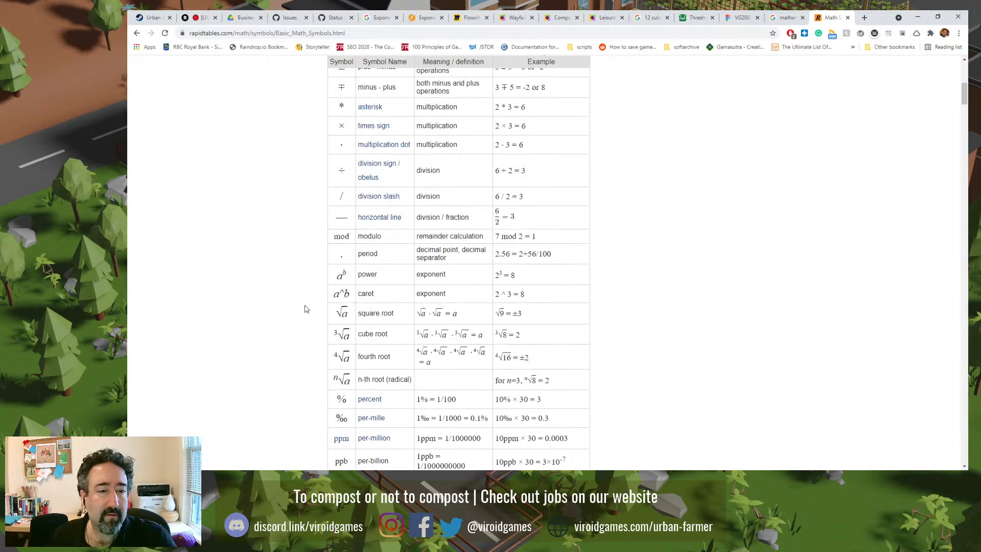
scroll(307, 309, "down", 9)
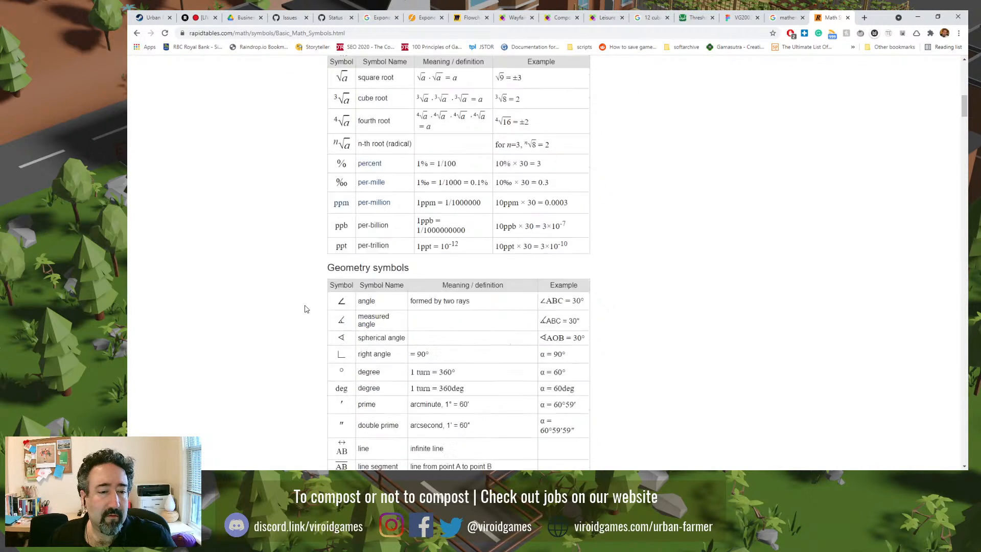
scroll(305, 308, "down", 8)
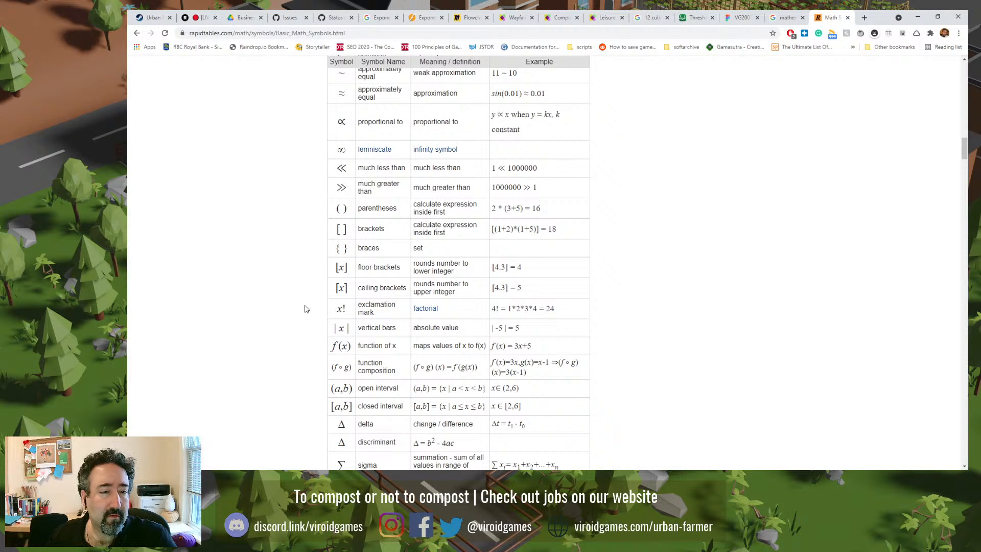
- Examine the remaining RapidTables symbol tables, from algebra and probability through logic to the derivative notations under calculus
scroll(306, 308, "down", 12)
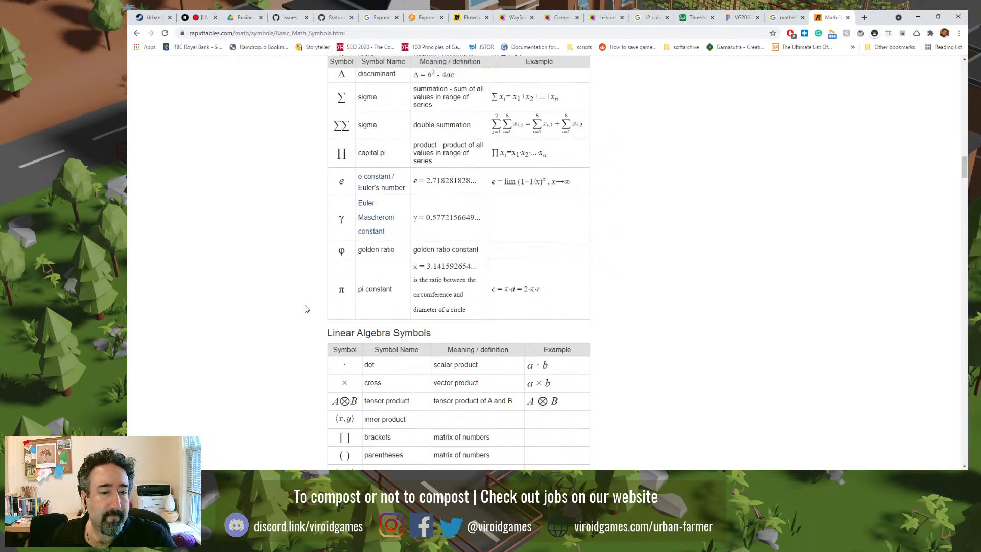
scroll(306, 308, "down", 9)
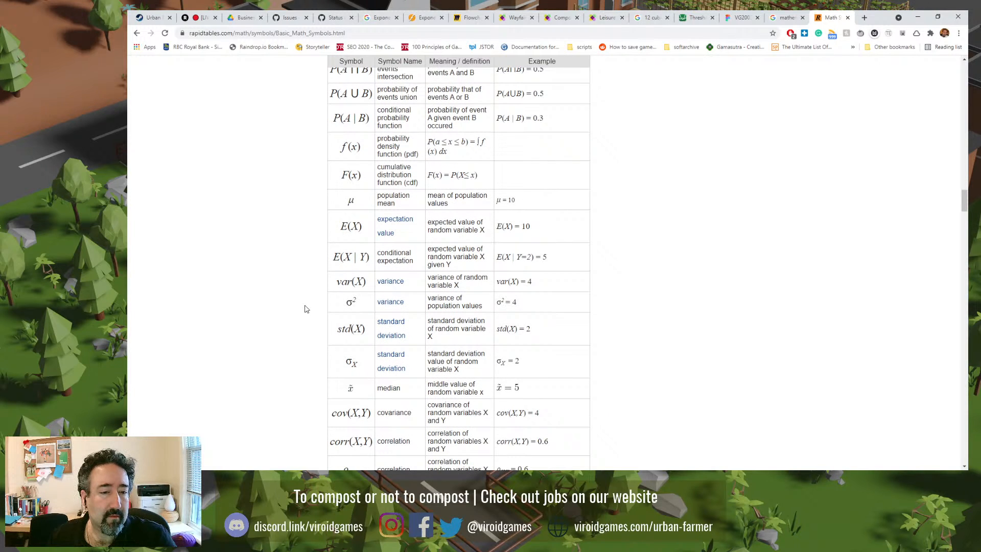
scroll(305, 309, "down", 11)
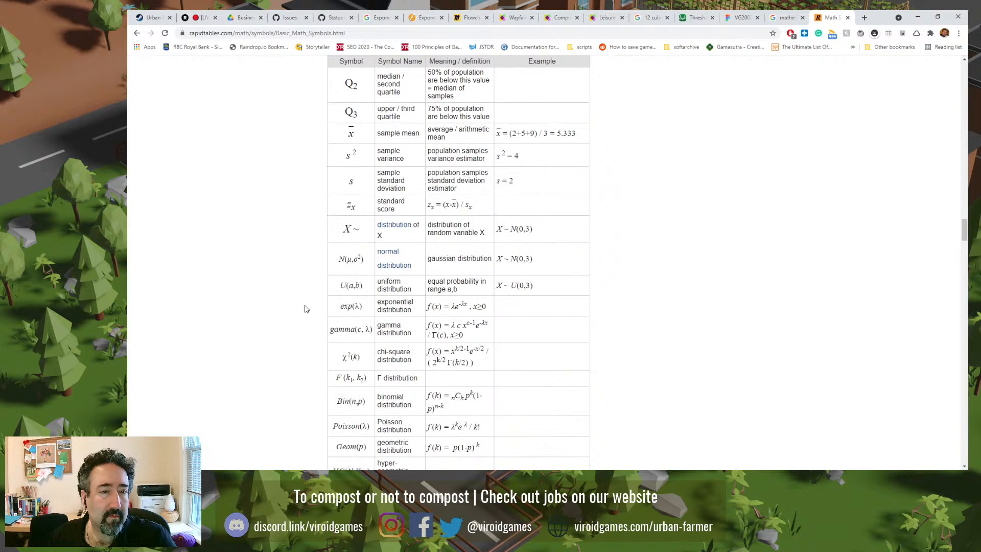
scroll(305, 308, "up", 1)
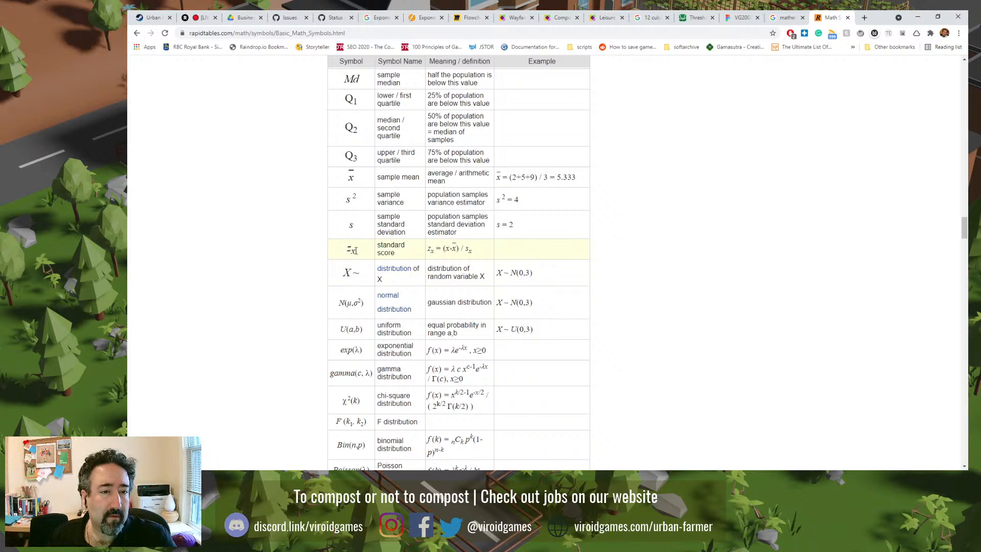
scroll(294, 342, "down", 9)
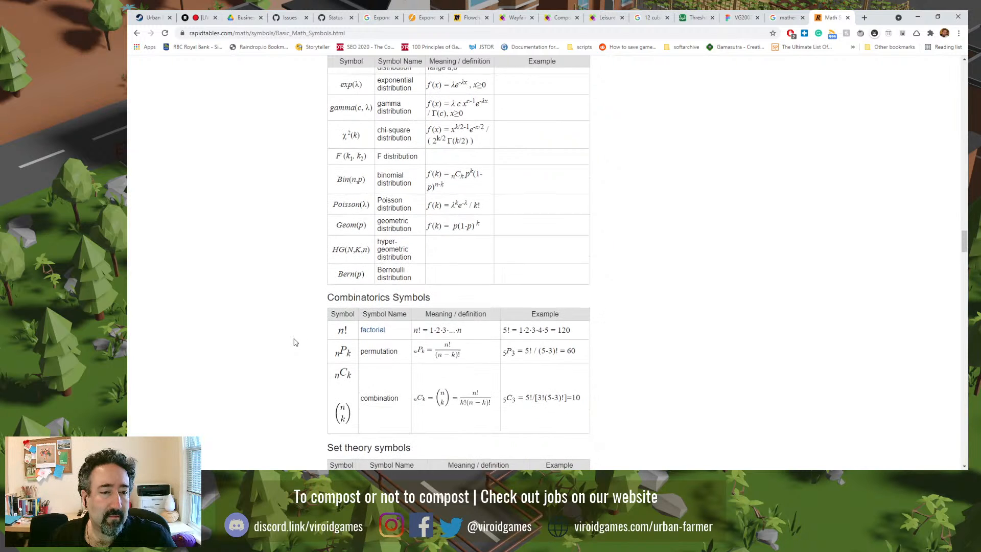
scroll(294, 342, "down", 7)
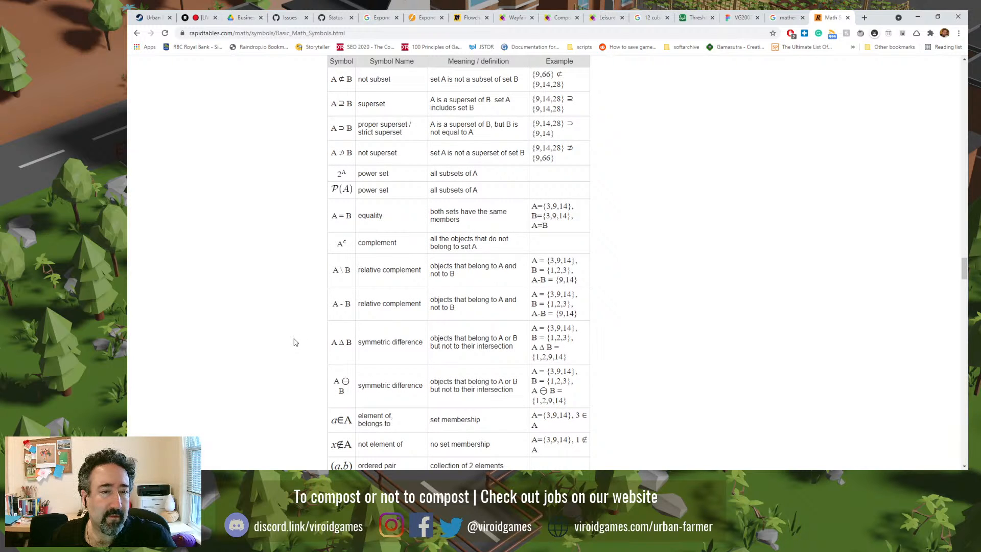
scroll(282, 343, "down", 7)
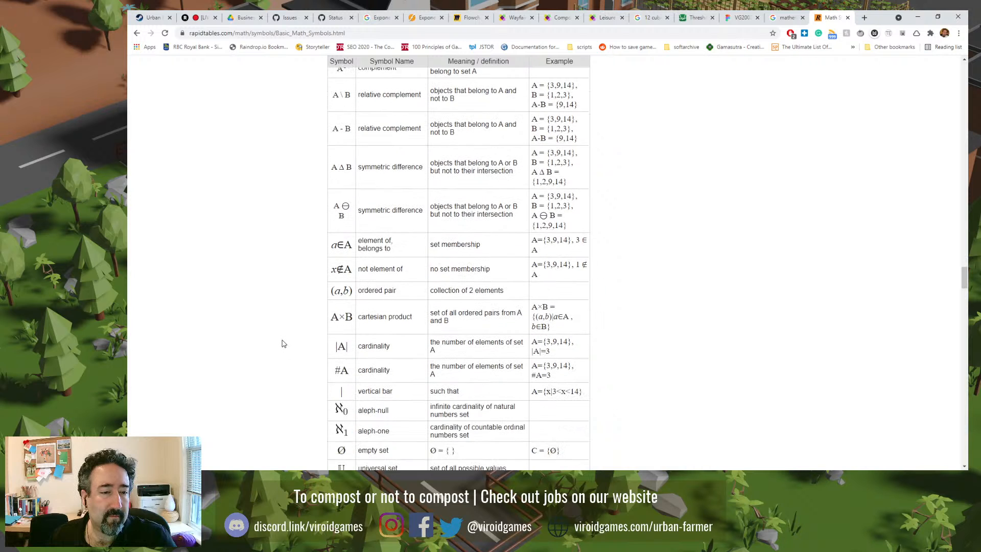
scroll(283, 343, "down", 12)
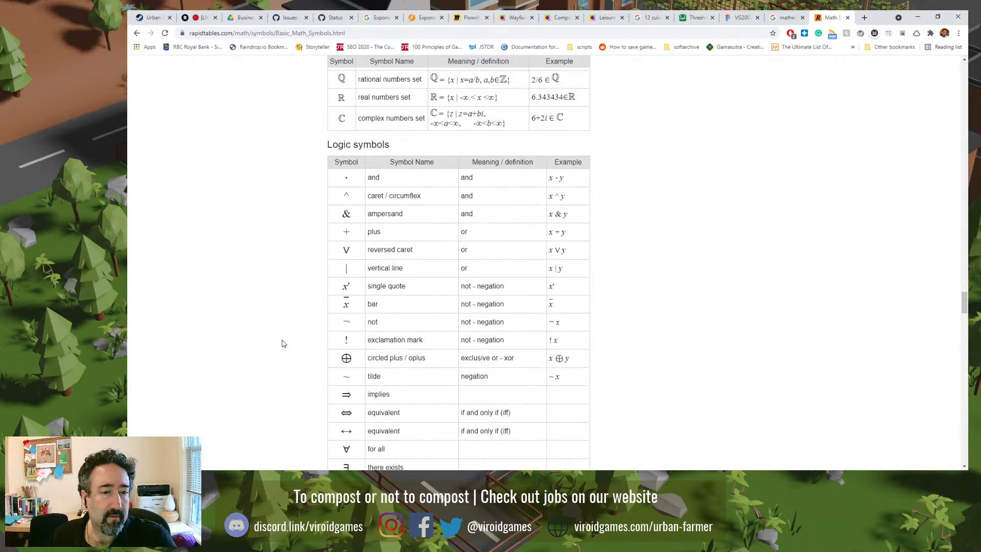
scroll(283, 344, "down", 3)
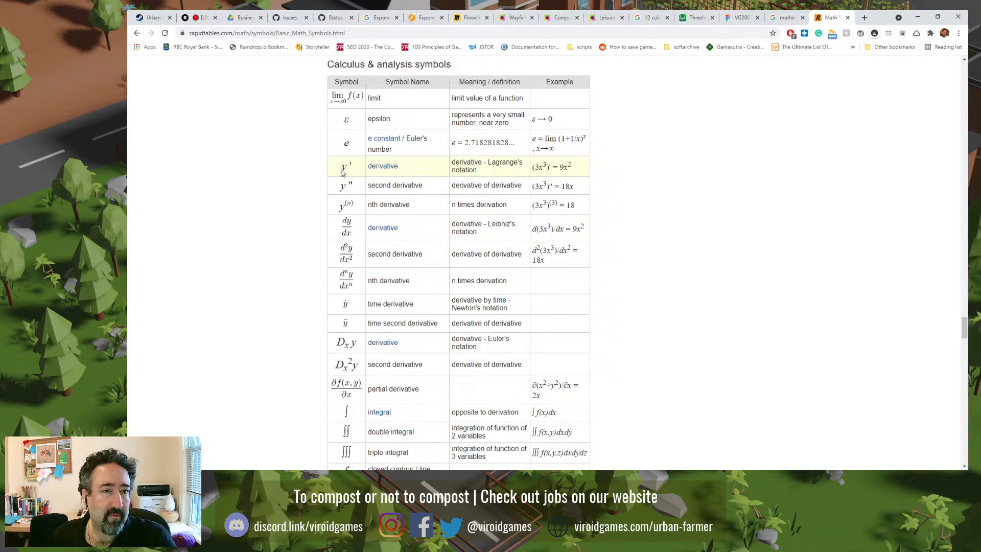
left_click_drag(340, 163, 354, 169)
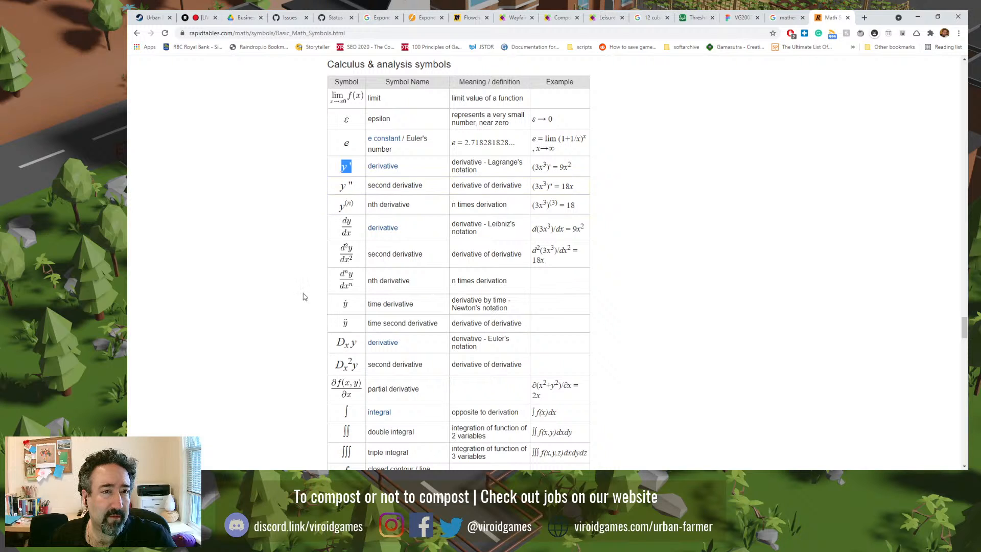
- Return to Desmos and look through its distribution, statistics and trigonometric functions for a matching notation
left_click(695, 17)
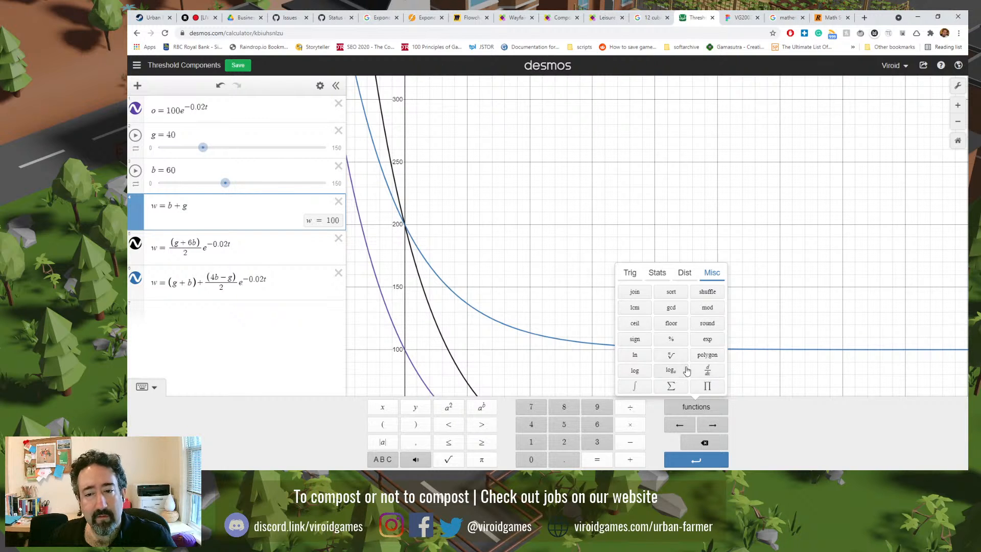
left_click(674, 274)
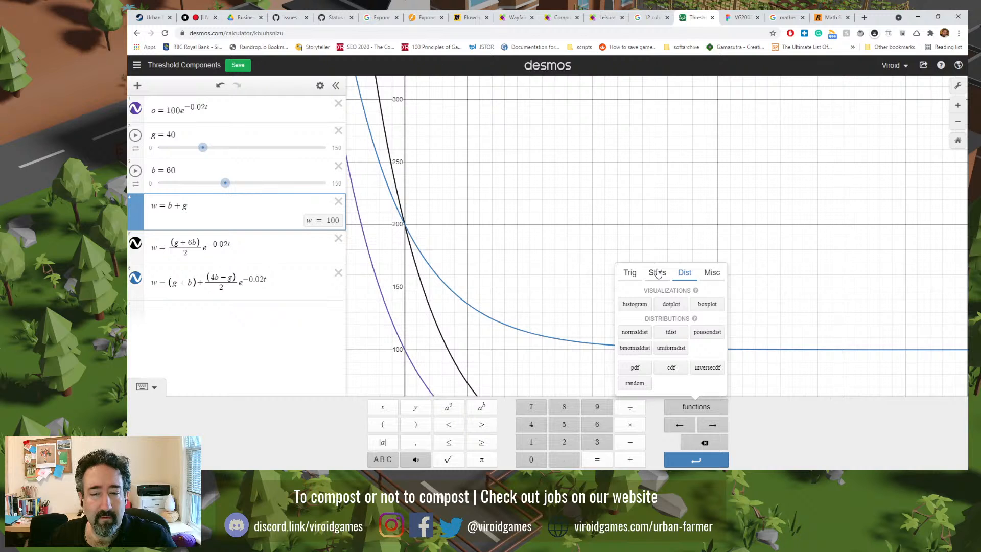
left_click(657, 273)
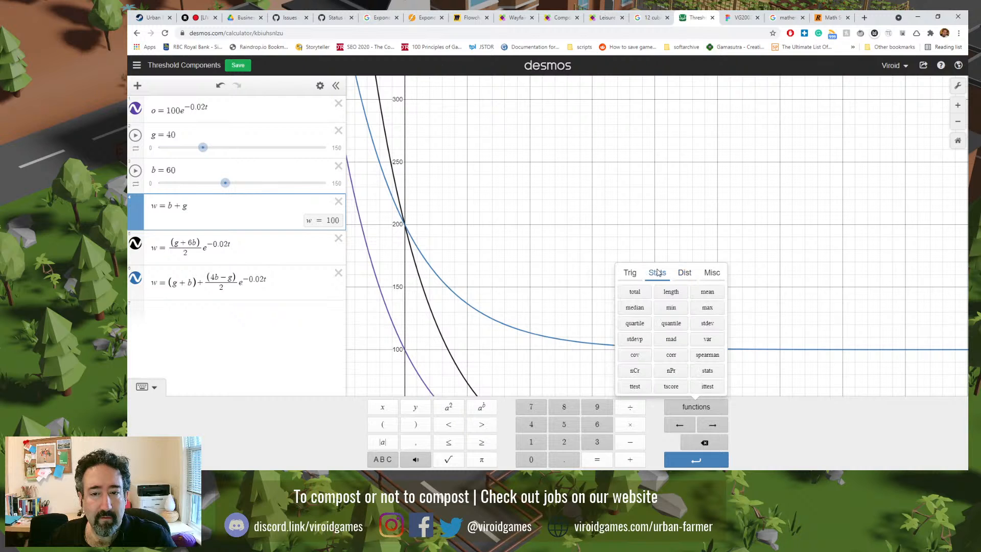
left_click(631, 276)
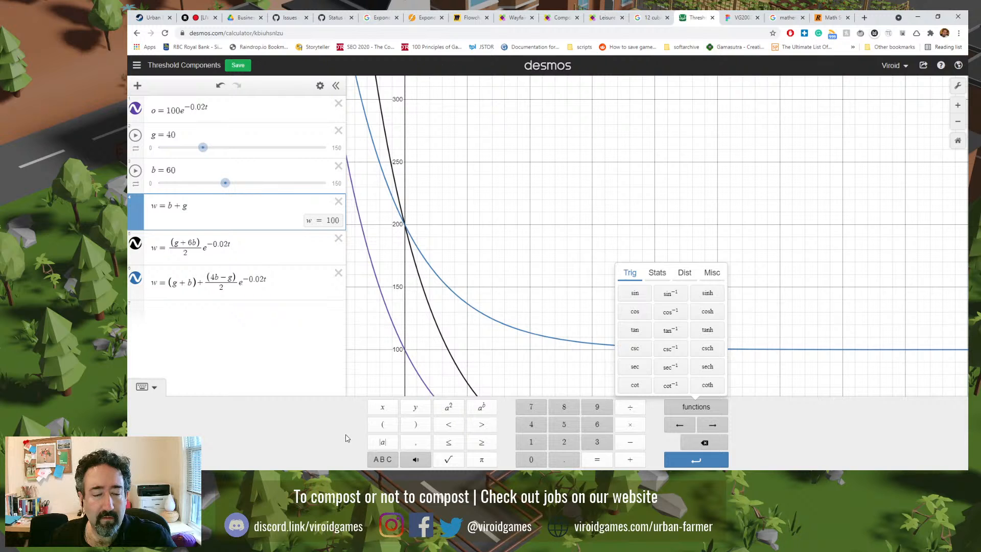
- Add the subscript l to w in the expression w = b + g, making it w_l = b + g
left_click(379, 461)
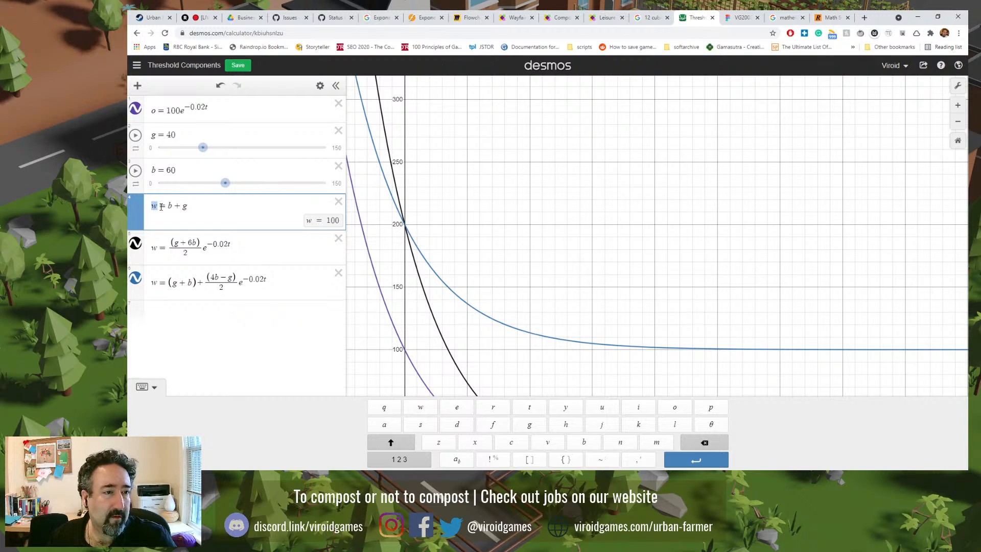
left_click(456, 460)
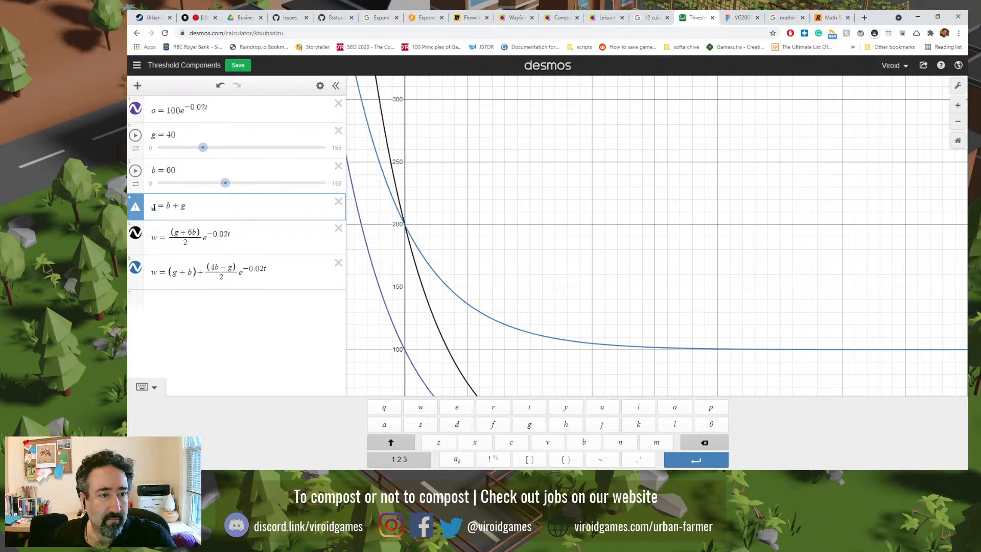
key("BackSpace")
key("BackSpace")
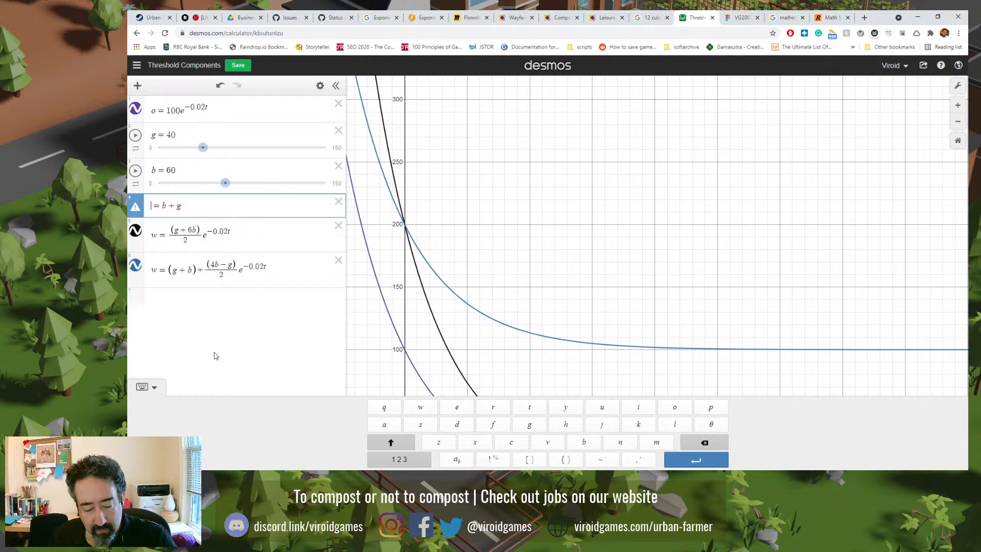
type("w")
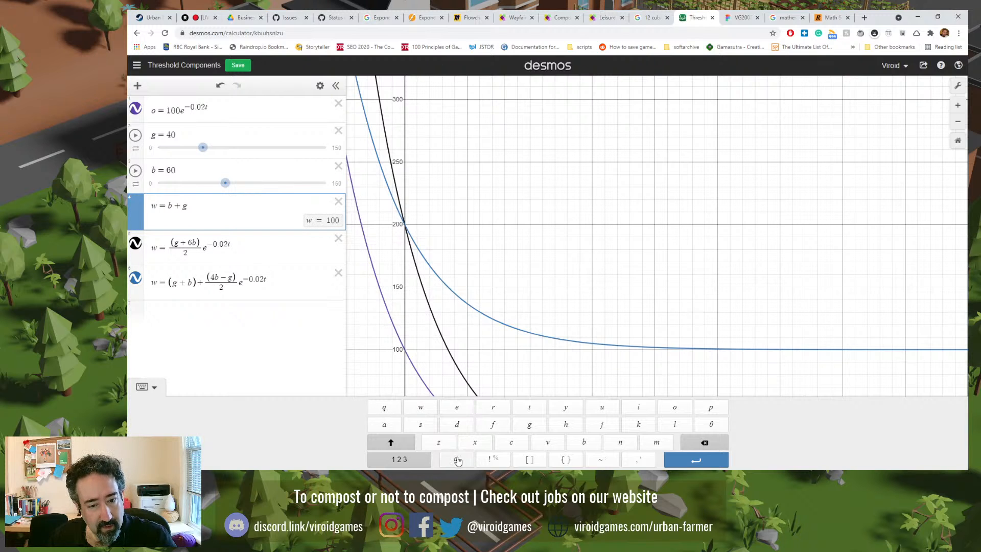
left_click(457, 460)
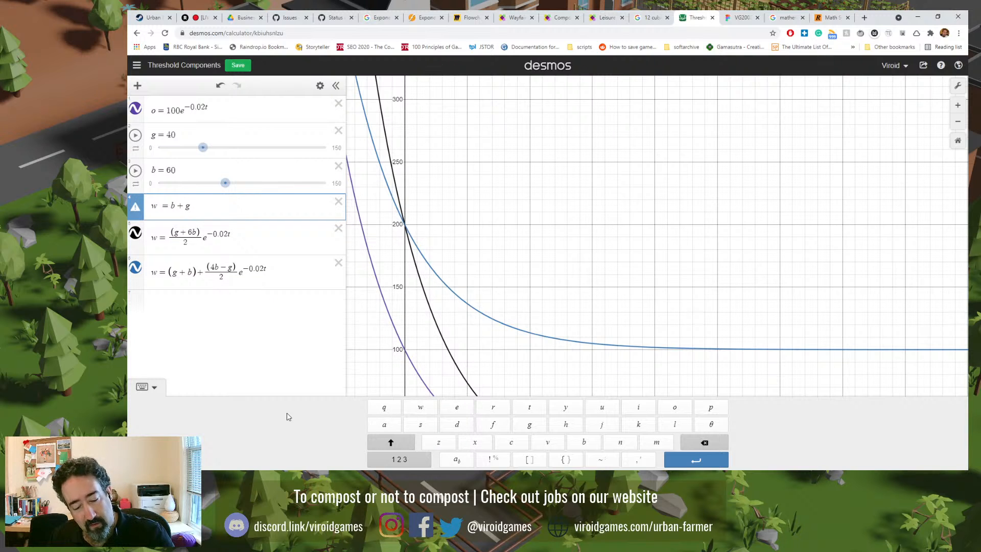
type("l")
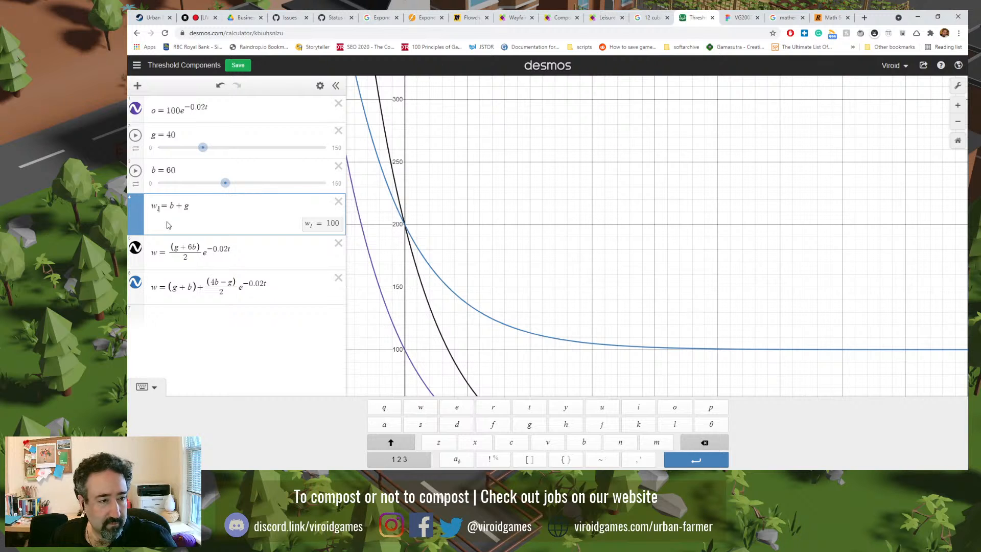
left_click(228, 362)
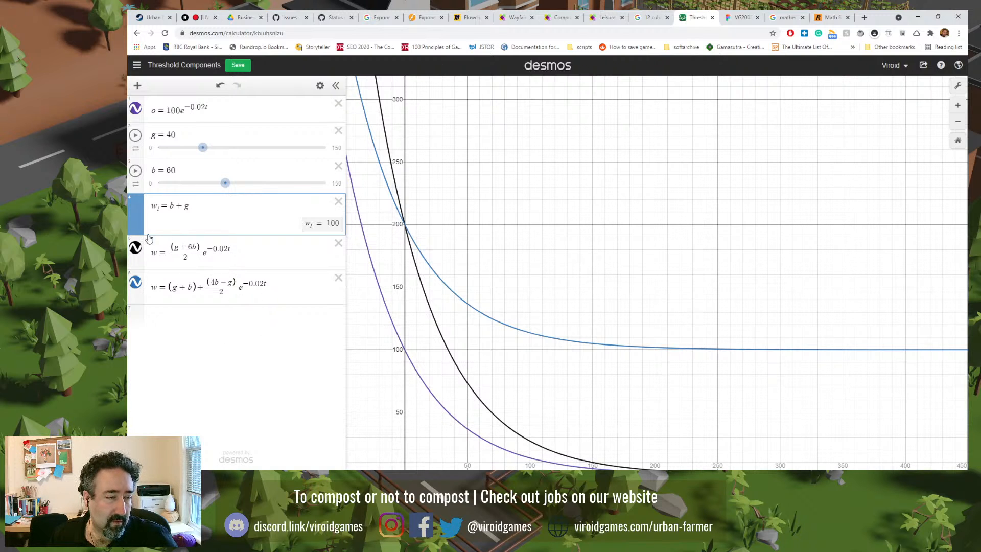
- Start a new expression reading w_t = below the two exponential curve expressions
right_click(135, 220)
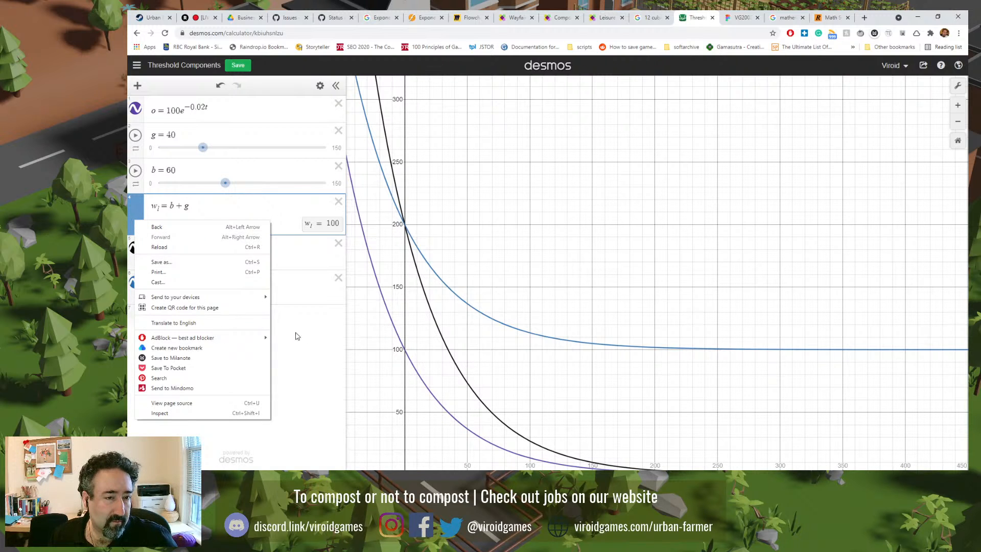
key("Escape")
left_click(136, 322)
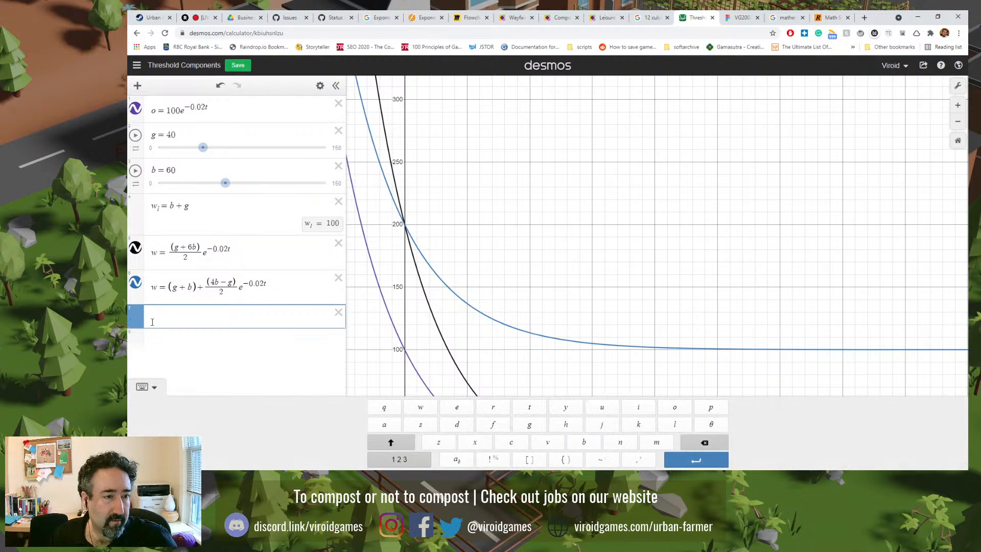
type("w")
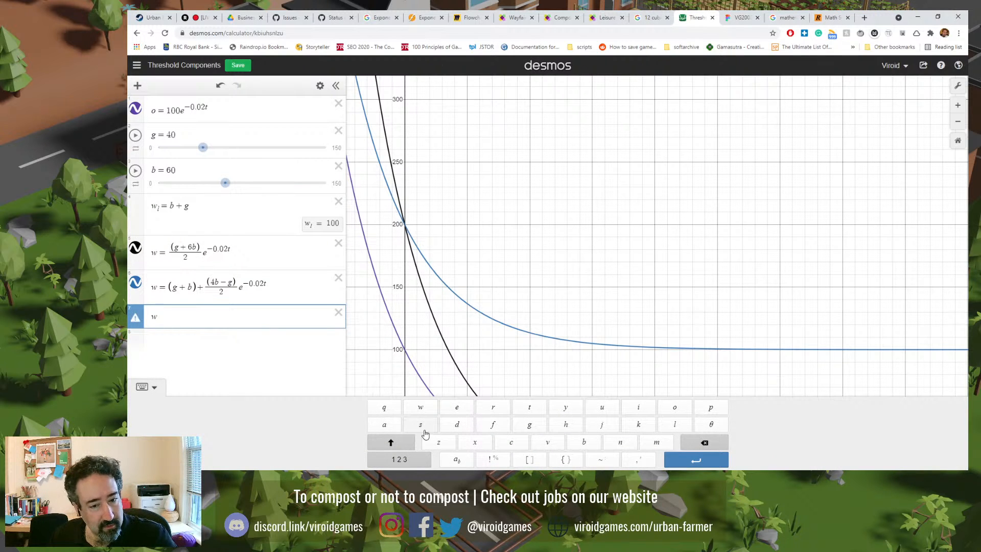
left_click(446, 460)
type("f")
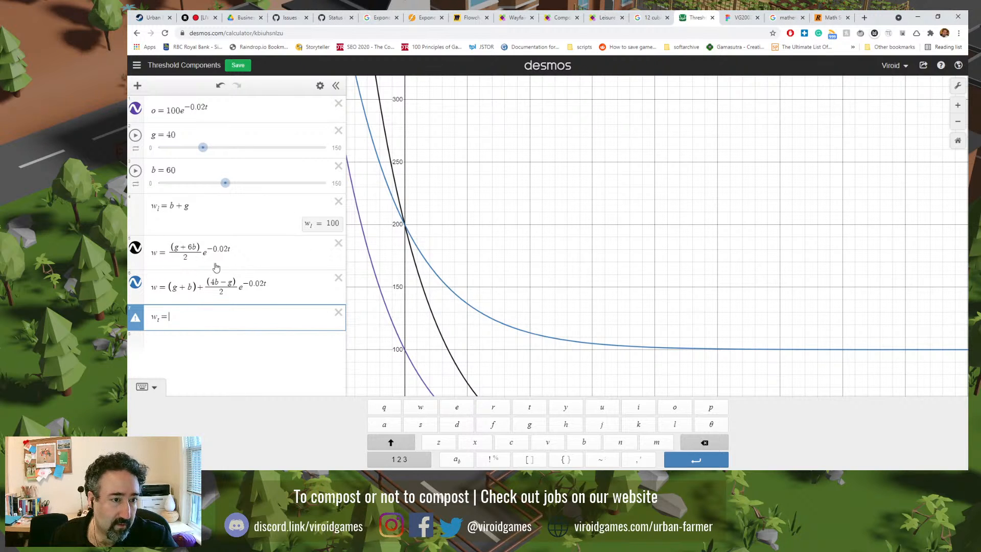
- Hide both w curves and move the w_t expression directly beneath w_l = b + g
left_click(135, 249)
left_click(135, 283)
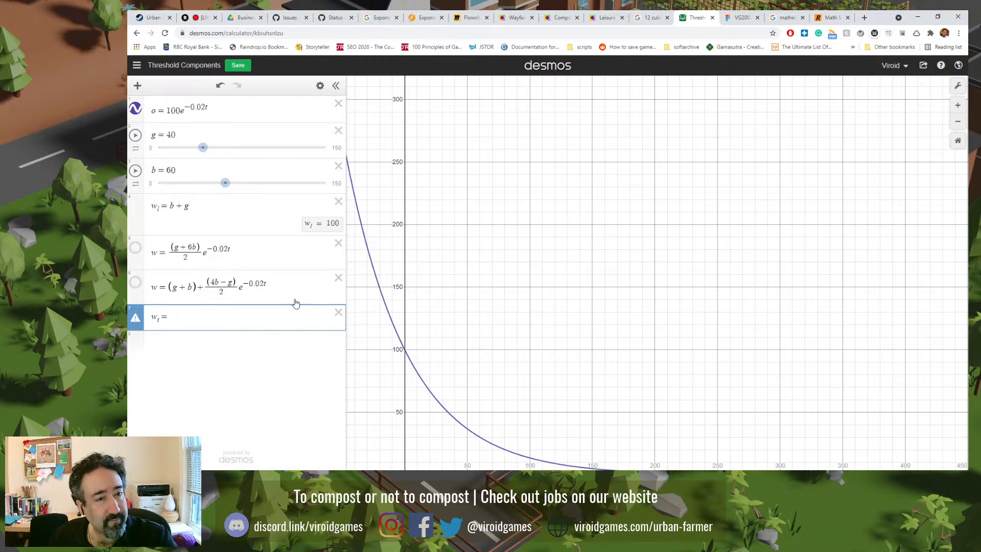
left_click_drag(134, 321, 137, 250)
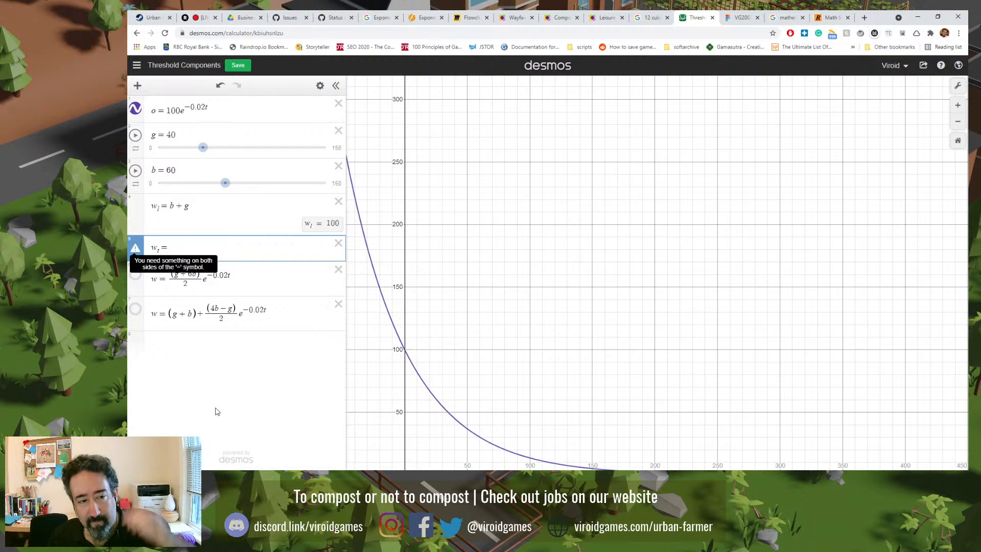
- Complete the w_t expression so that it reads w_t = w_l
left_click(186, 246)
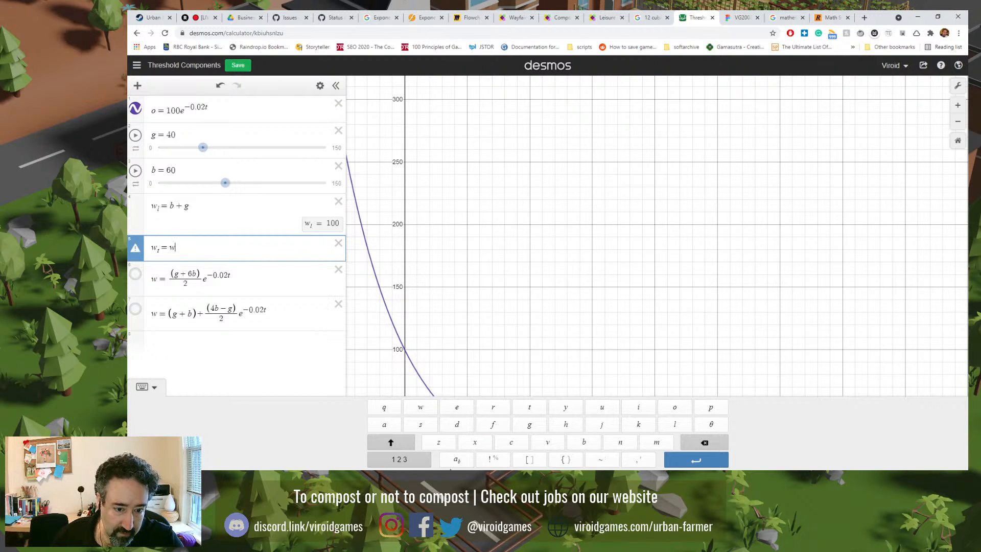
left_click(457, 460)
type("l")
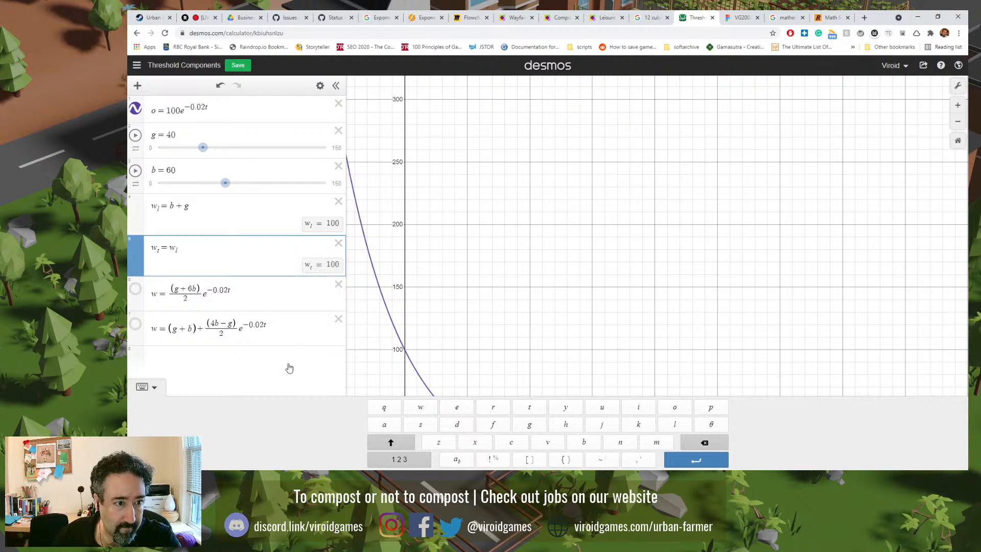
left_click(210, 372)
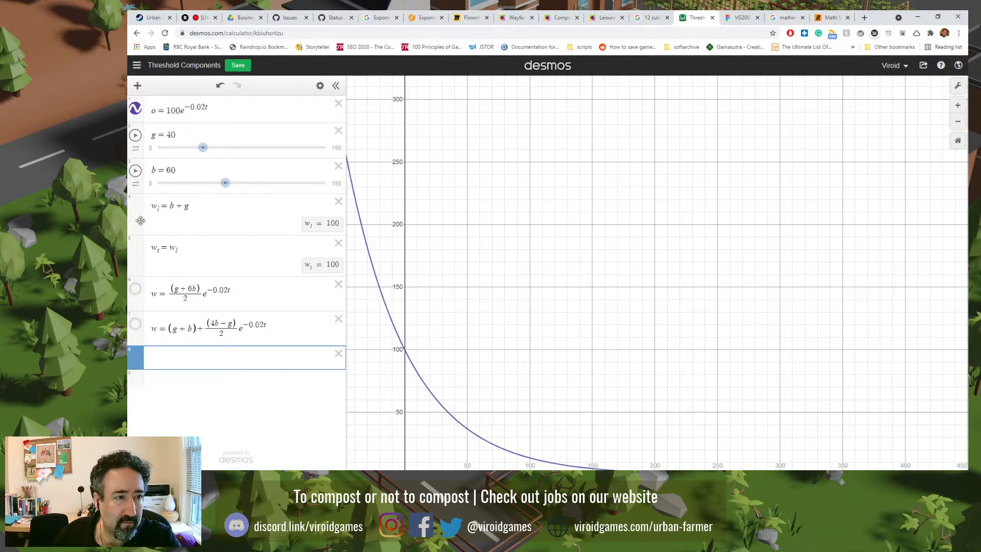
- Replace the variable w with y in front of both hidden exponential expressions
left_click(224, 204)
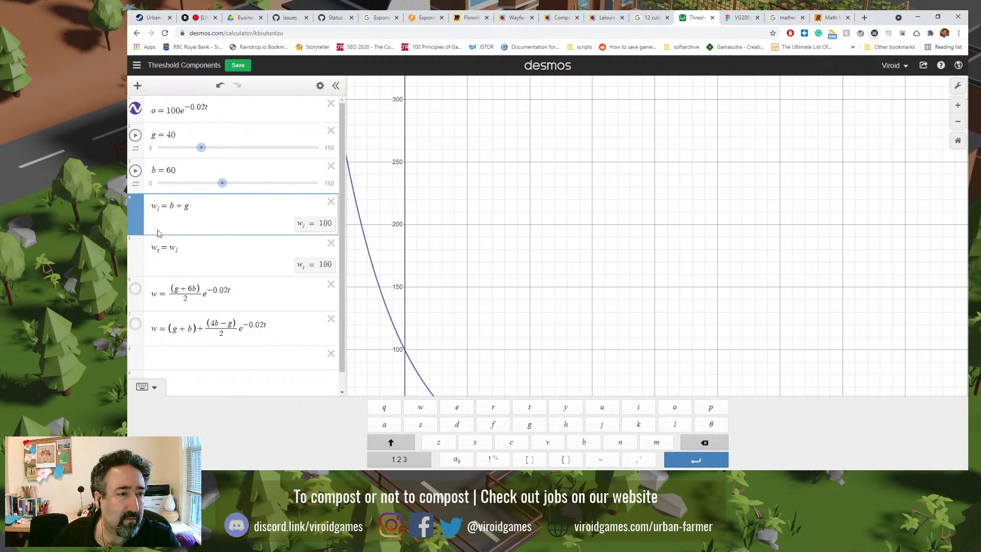
left_click(155, 295)
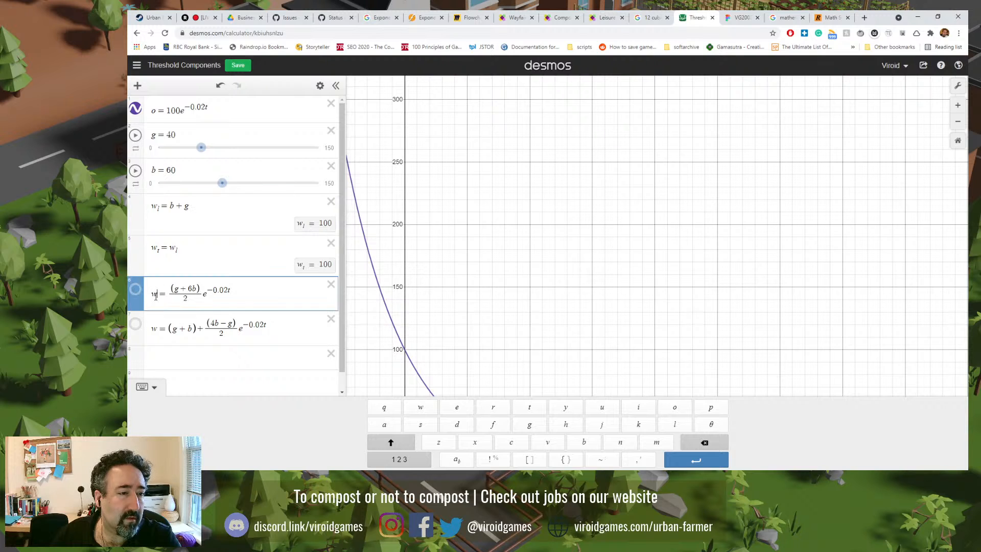
double_click(155, 295)
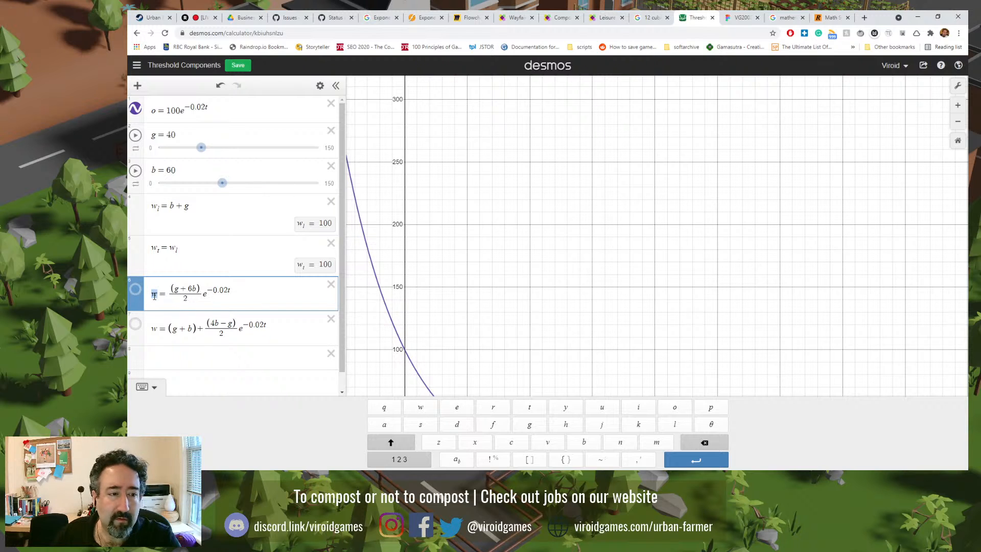
type("y")
left_click(159, 330)
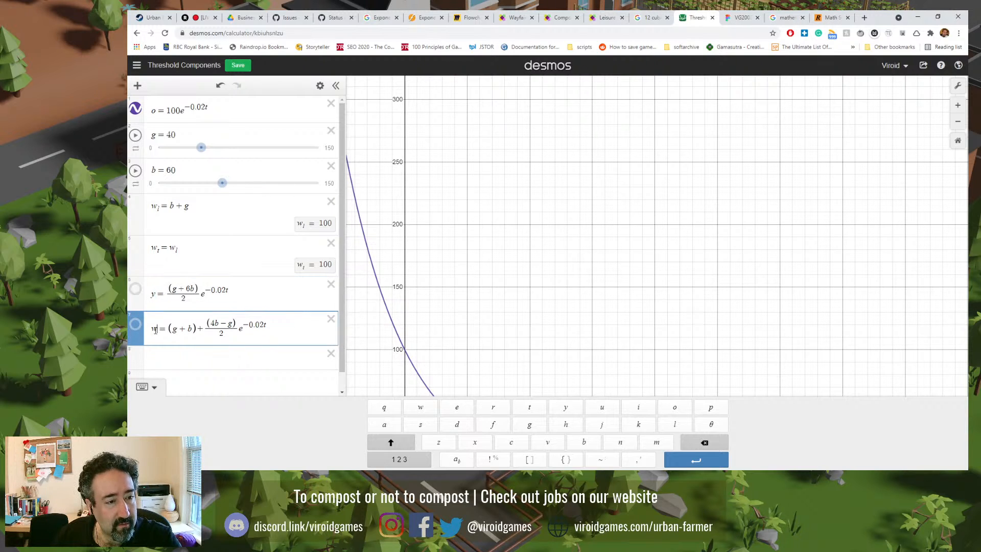
key("BackSpace")
type("y")
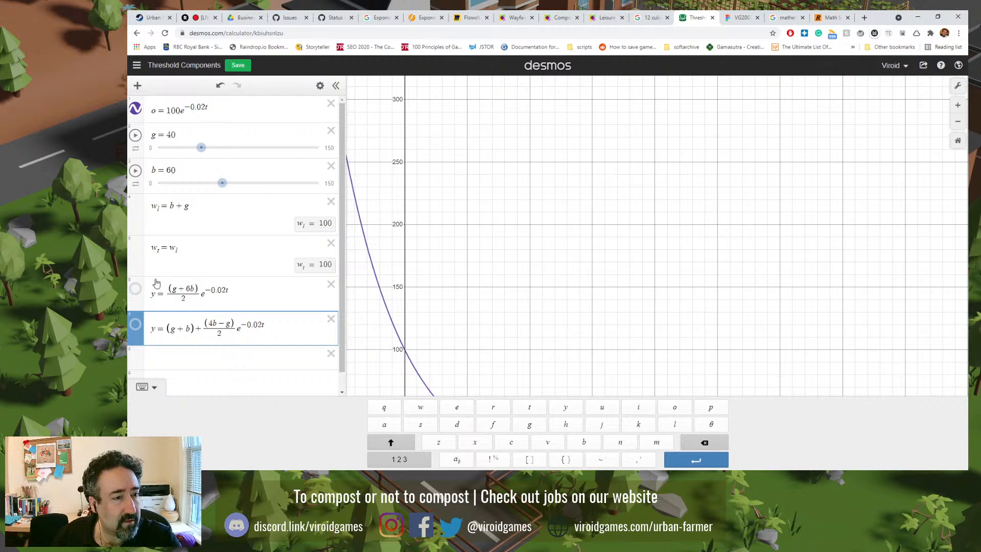
left_click(138, 254)
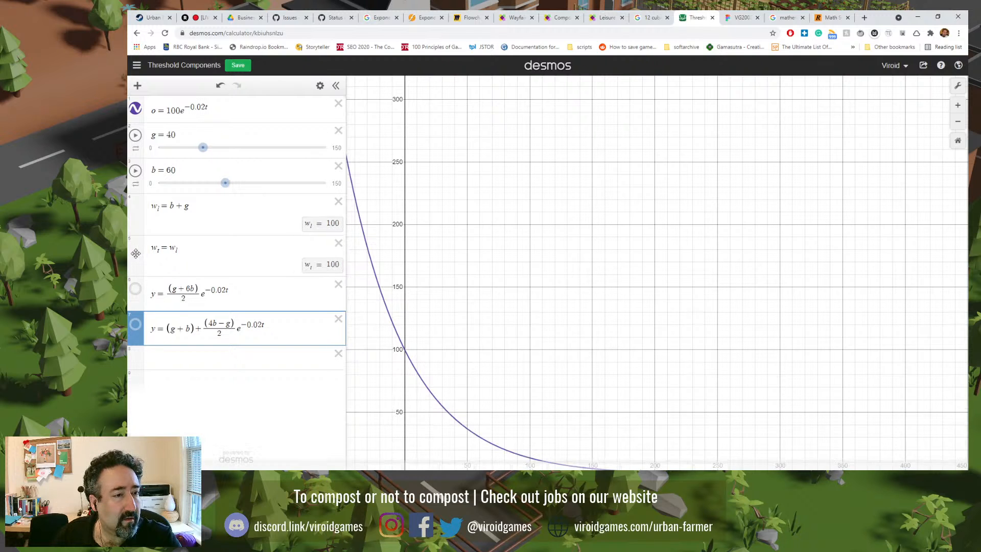
right_click(137, 220)
left_click(135, 211)
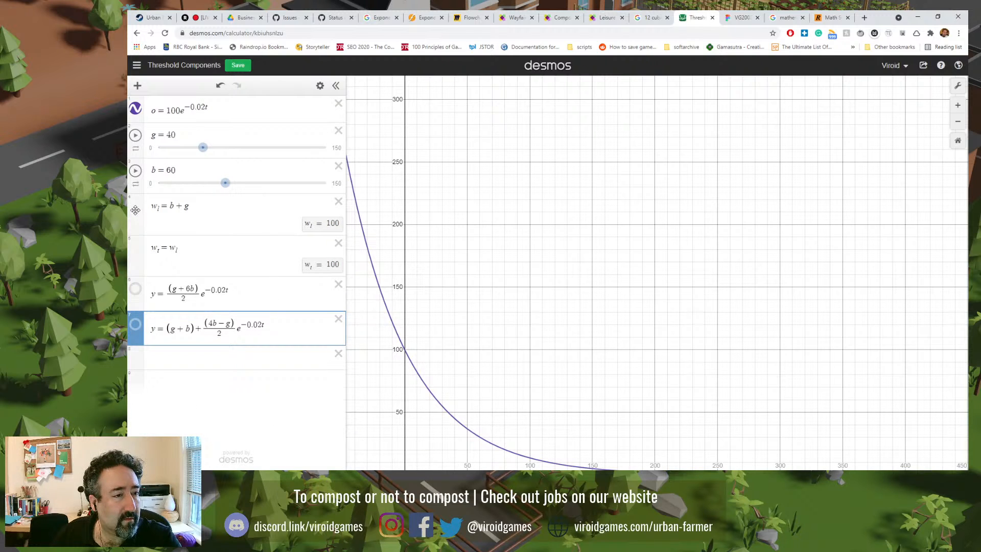
- Insert a new expression reading w_l = 5 directly below w_l = b + g
left_click(135, 210)
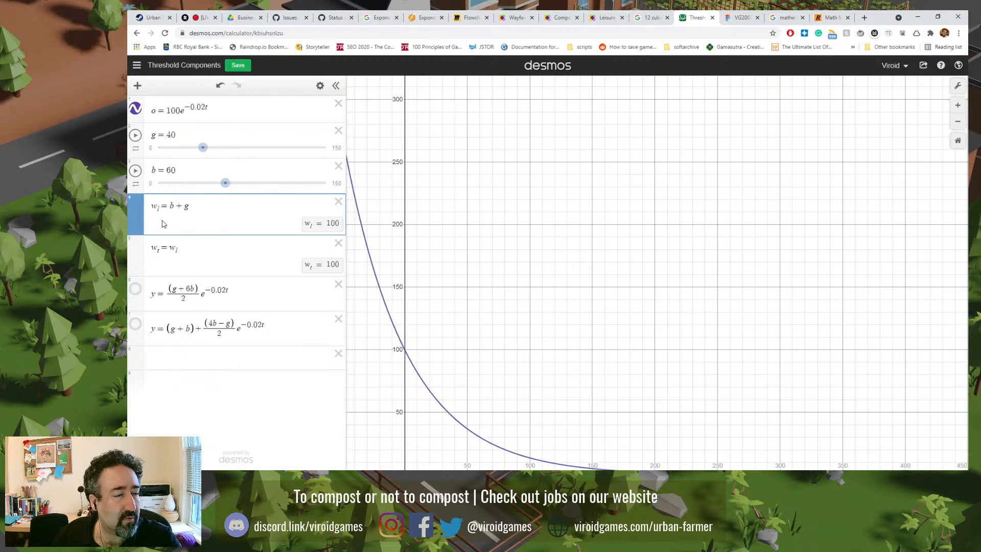
left_click(198, 207)
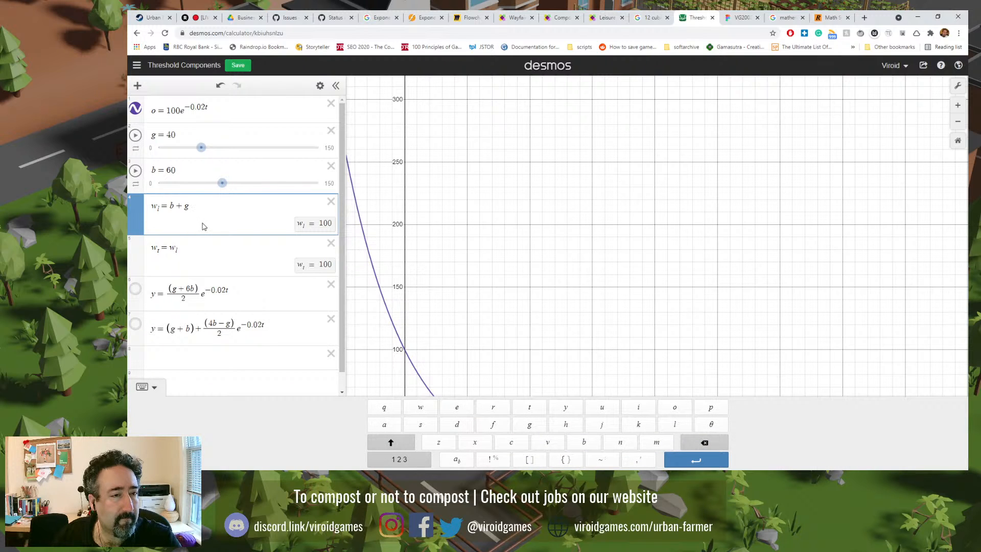
left_click(138, 88)
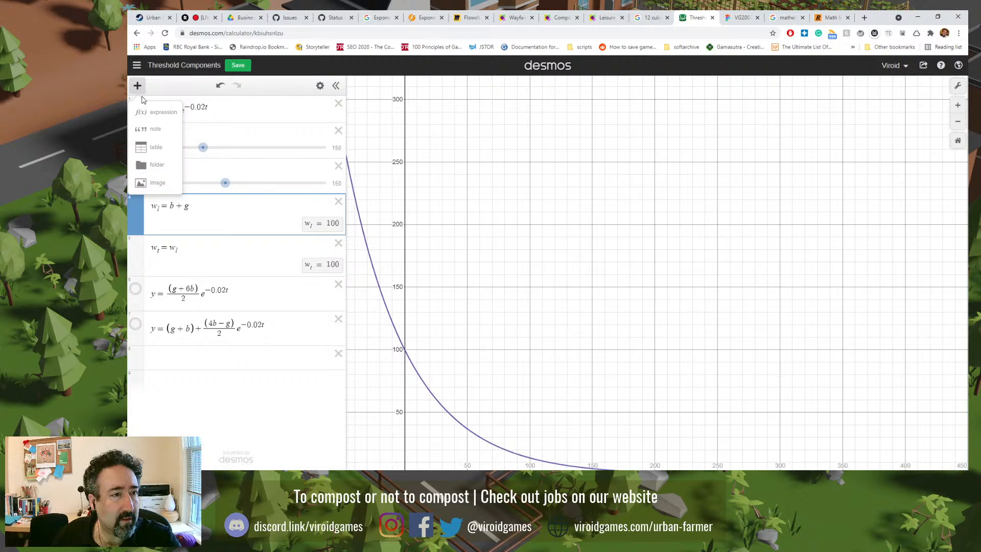
left_click(152, 113)
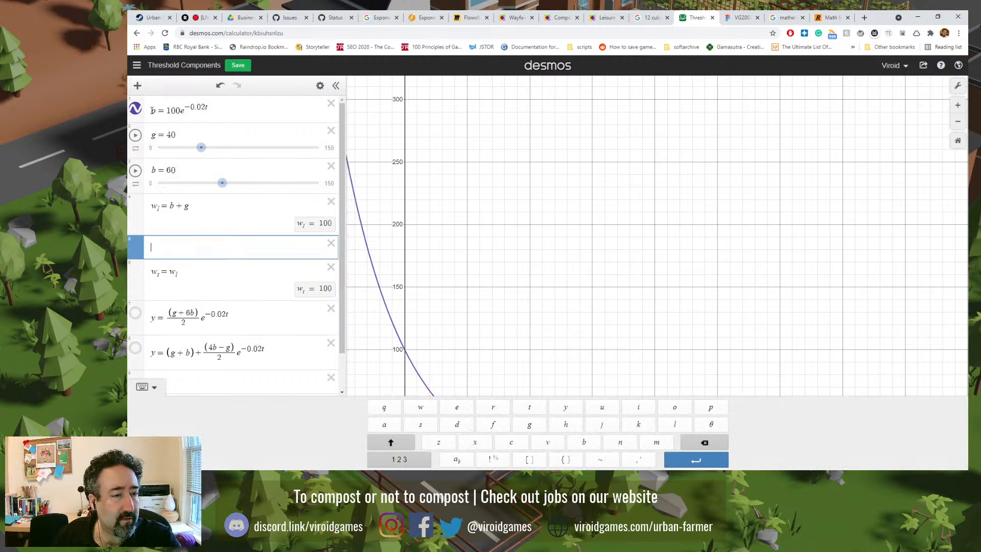
type("w")
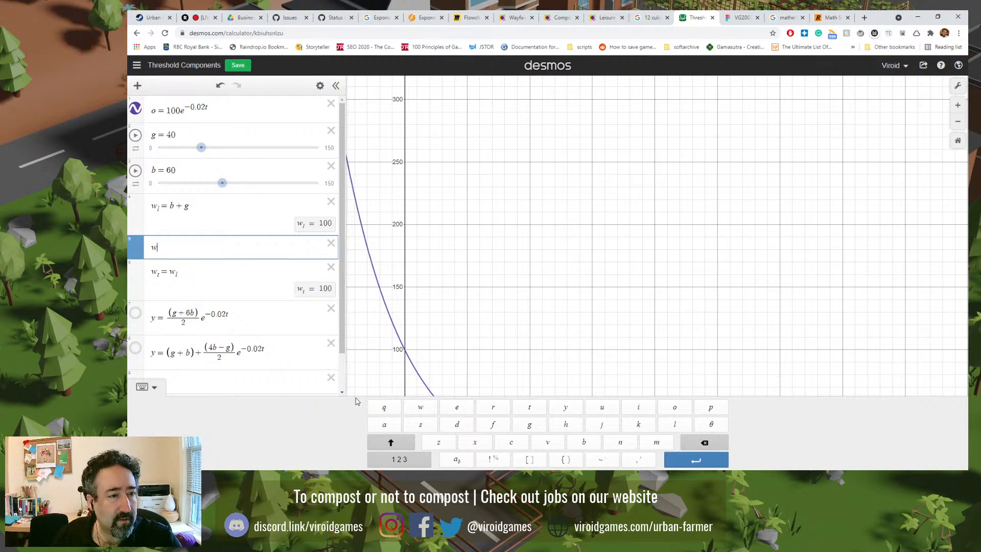
left_click(454, 460)
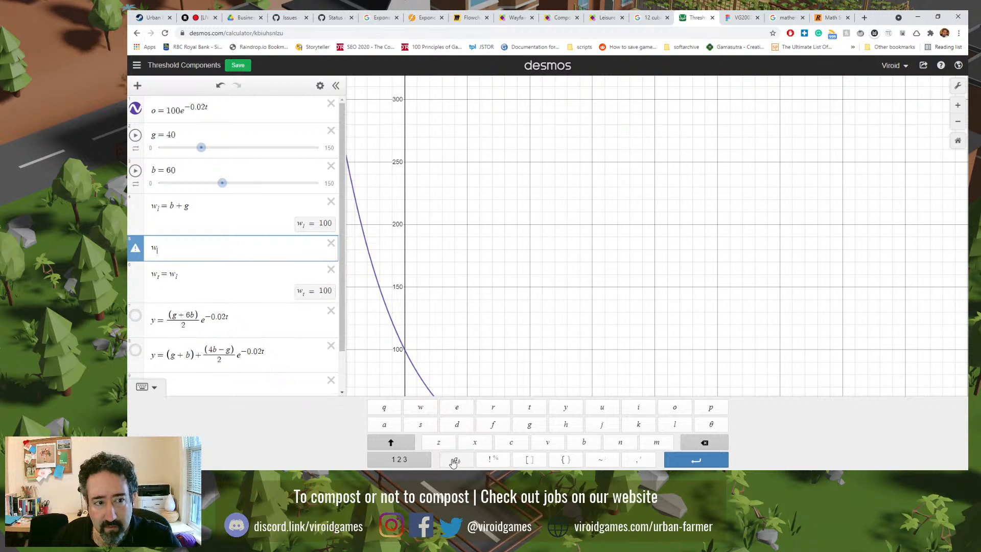
type("l ")
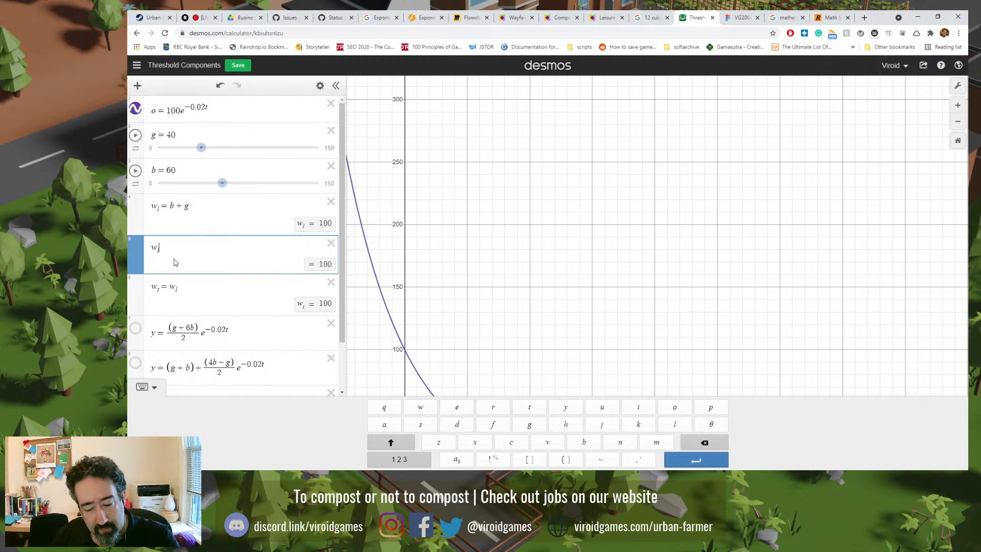
type("= 5")
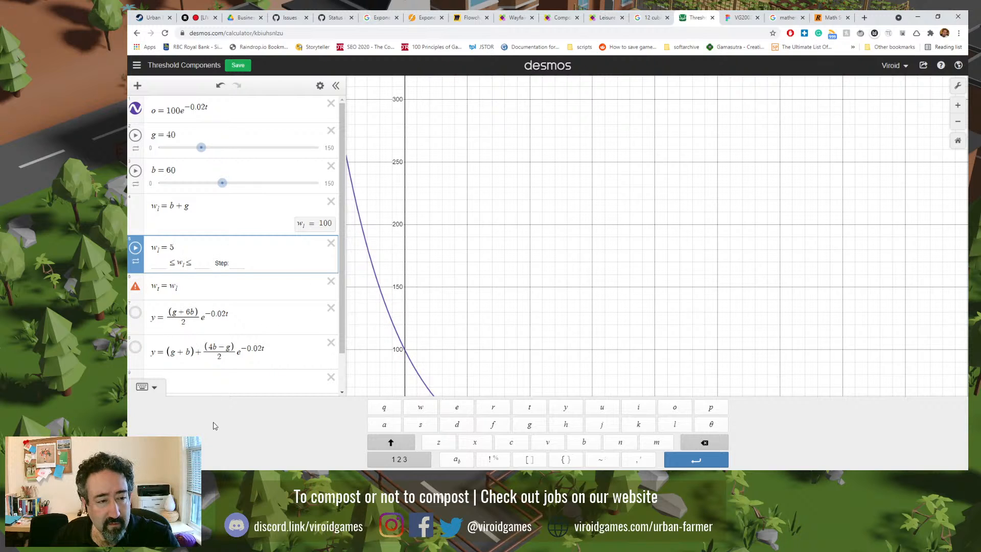
- Change the subscript of w in the b + g expression to x
left_click(161, 209)
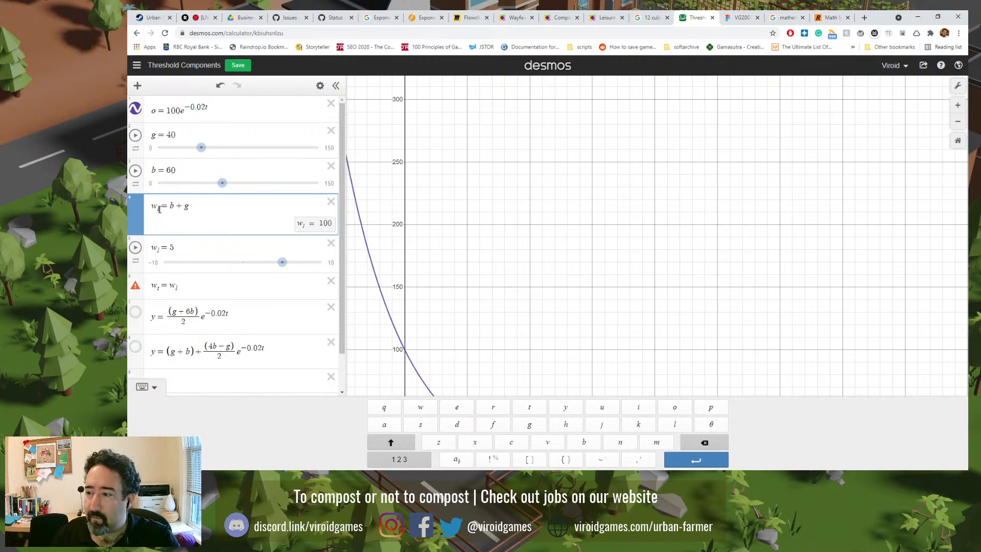
key("BackSpace")
type("x")
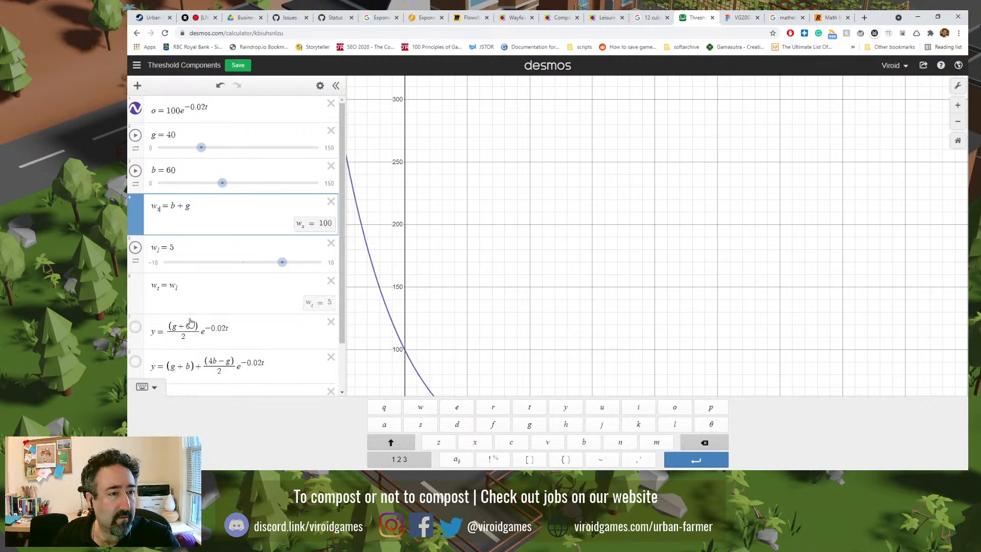
- Run and pause the w_l slider animation, and delete the w_l slider expression
scroll(419, 296, "down", 2)
scroll(462, 325, "down", 1)
left_click_drag(462, 324, 449, 205)
scroll(446, 230, "up", 4)
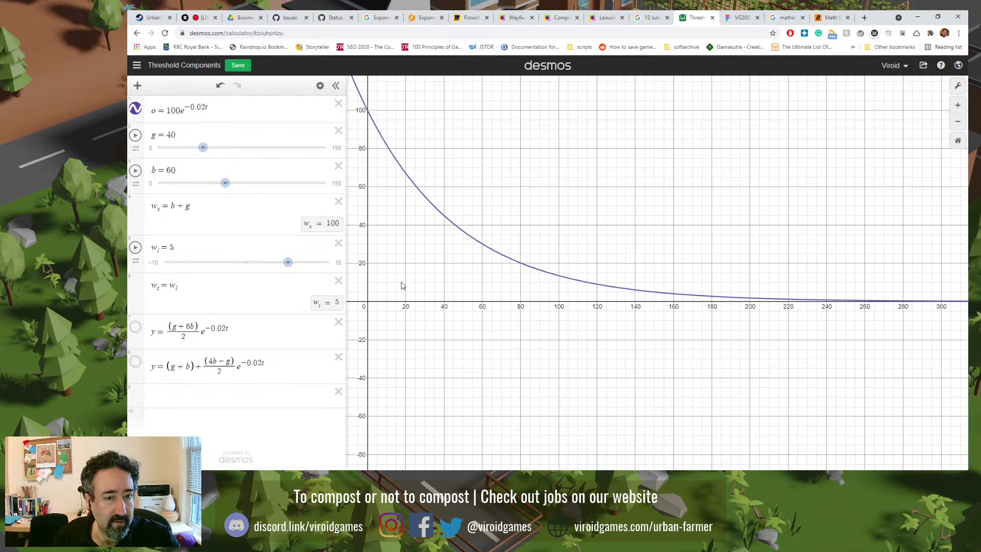
scroll(361, 259, "up", 2)
left_click(135, 249)
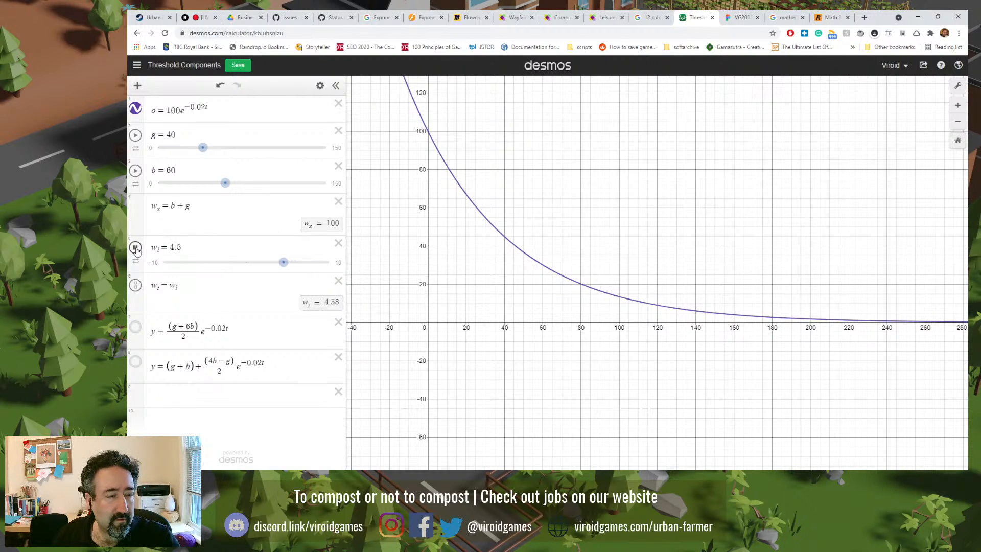
left_click(135, 248)
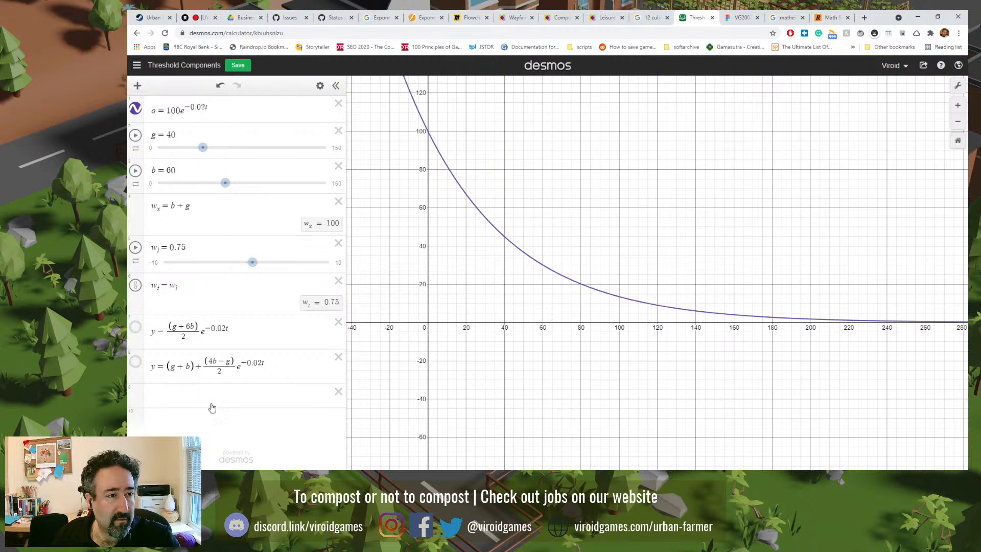
left_click(136, 249)
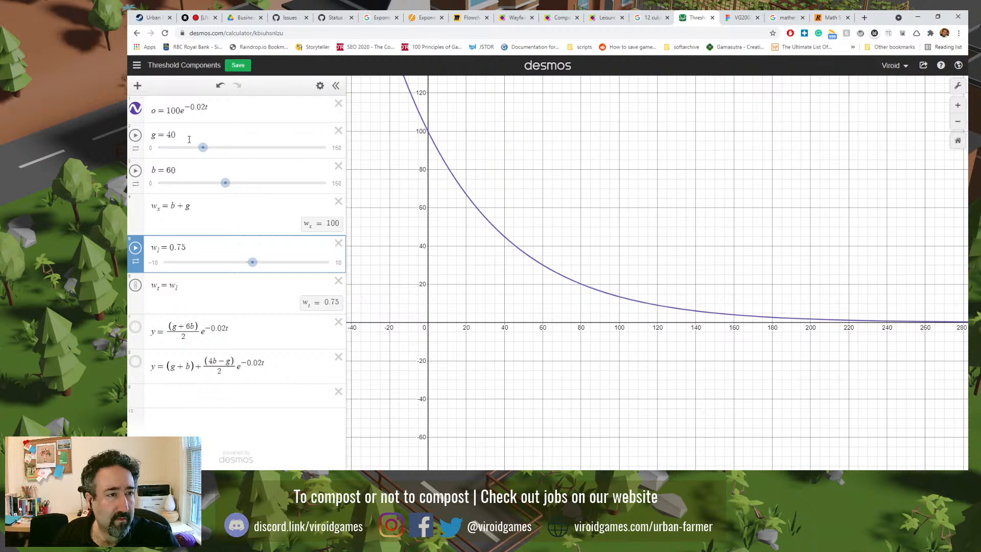
left_click(338, 244)
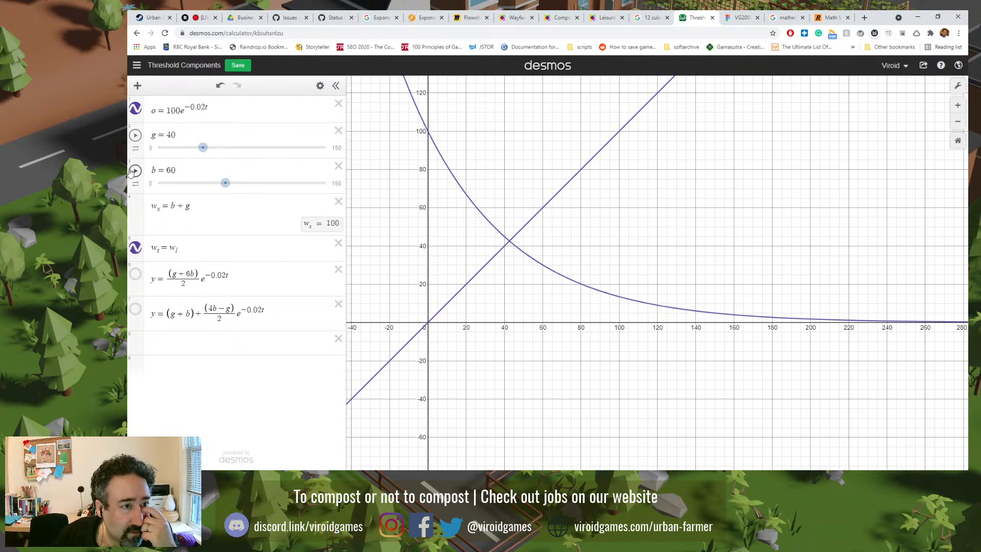
- Add a new expression at the head of the list defining the subscripted function f_b(y) = 5
left_click(136, 85)
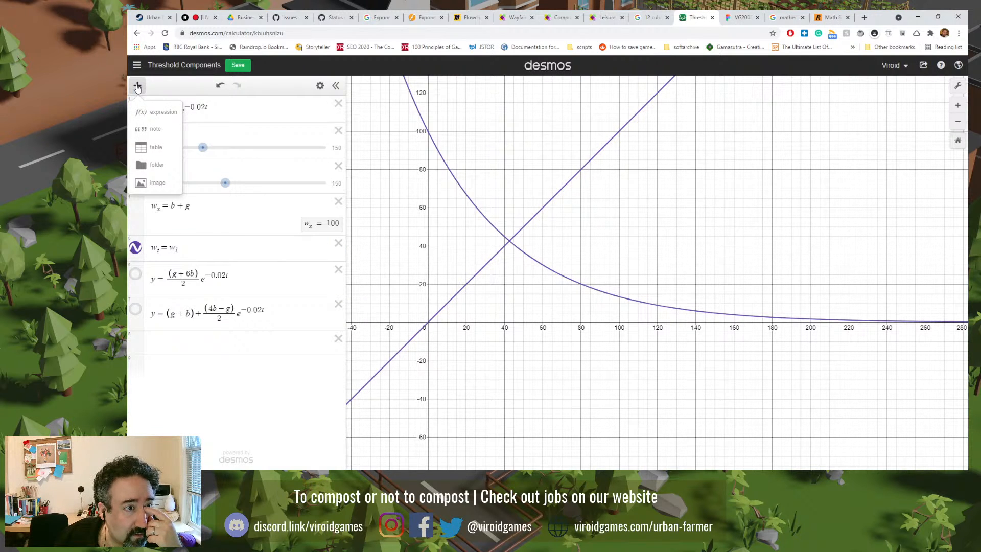
left_click(164, 116)
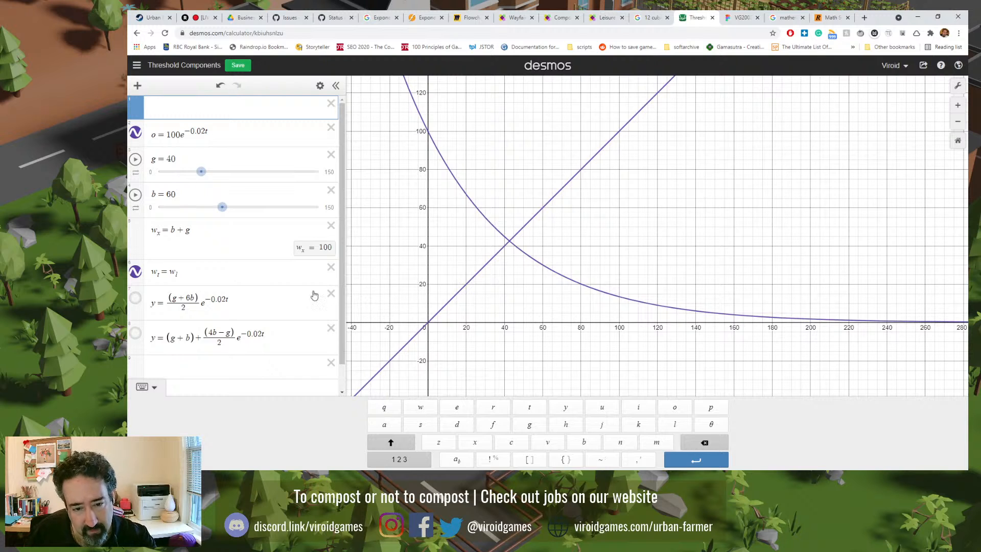
left_click(501, 428)
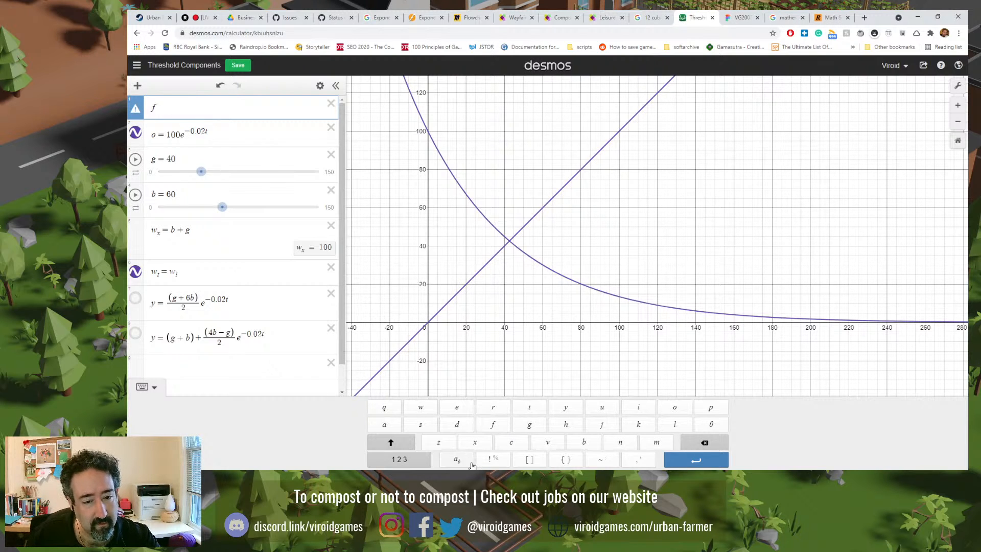
left_click(452, 459)
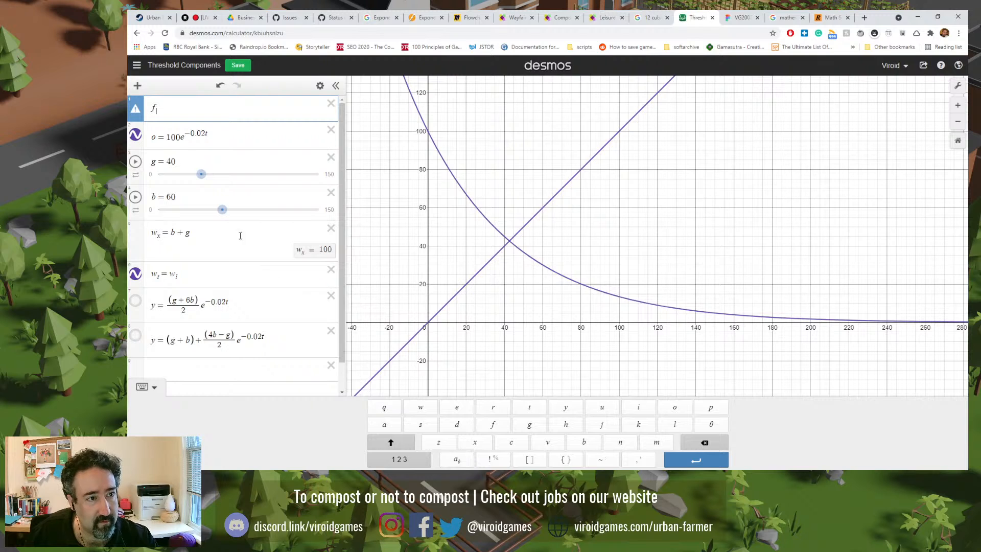
mouse_move(137, 112)
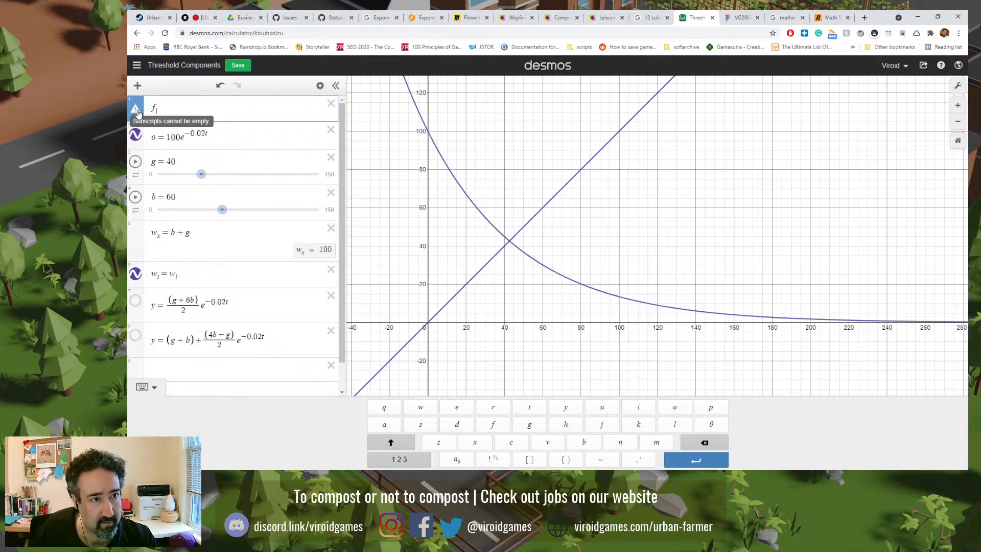
type("b")
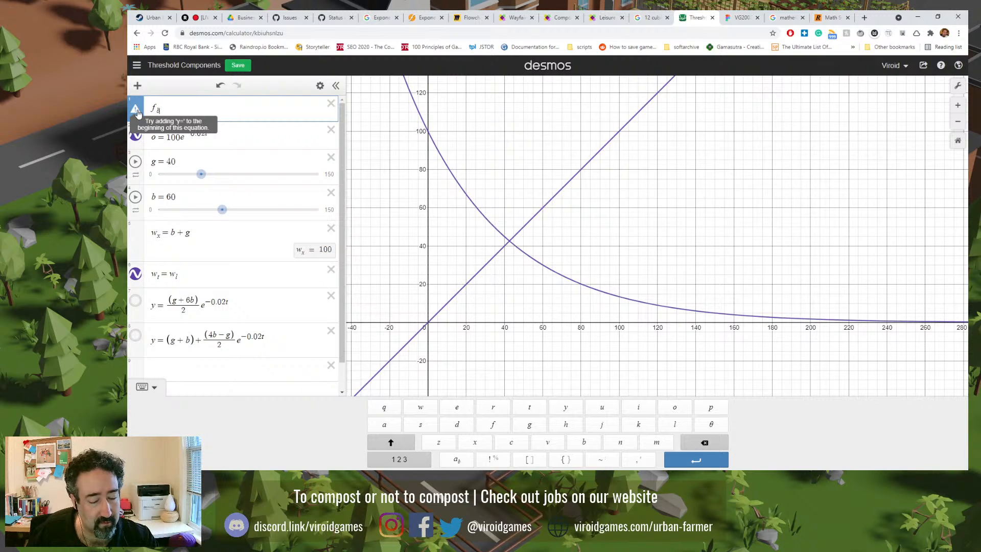
type("(")
type("x")
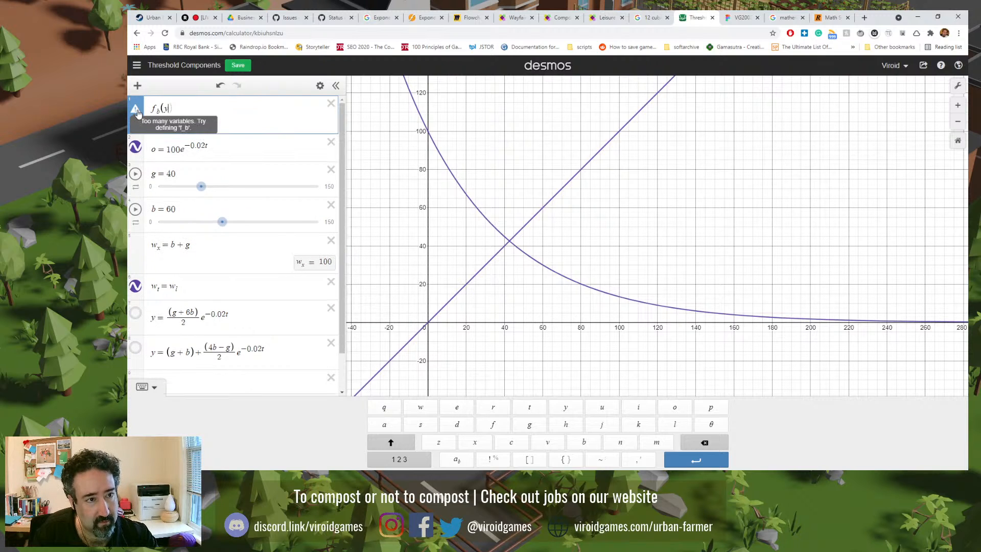
type("=")
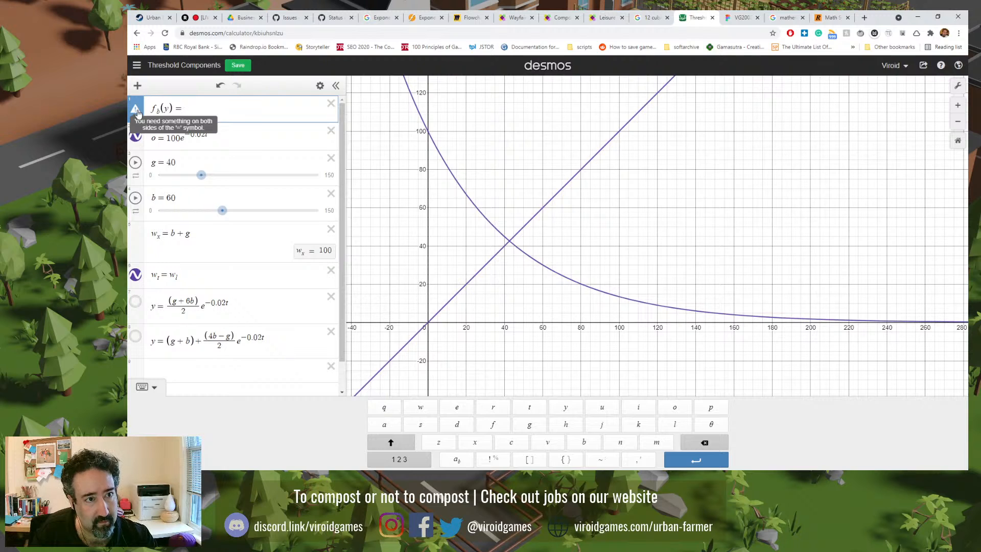
type("x")
key("BackSpace")
type("5")
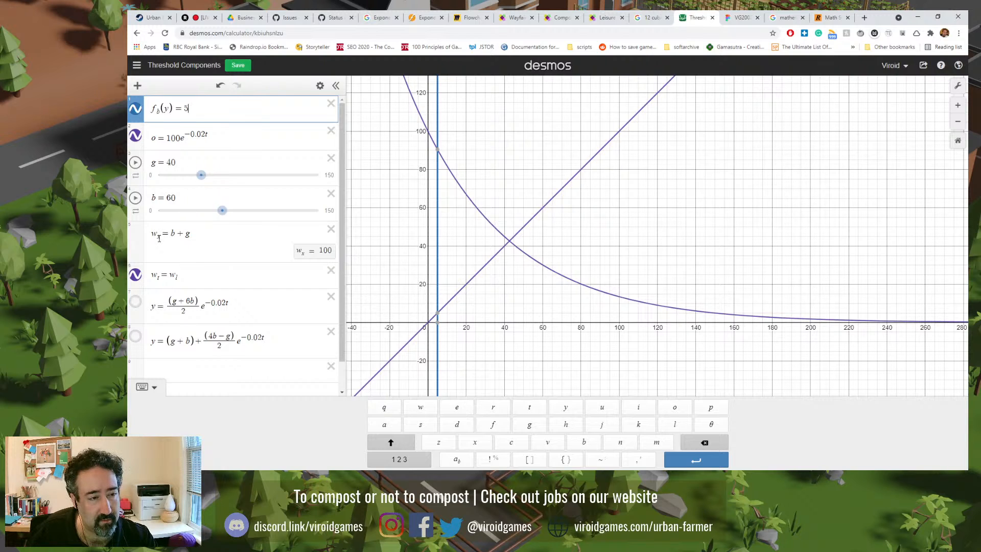
- Change the subscript in w_x = b + g to l so the expression reads w_l = b + g
left_click(165, 281)
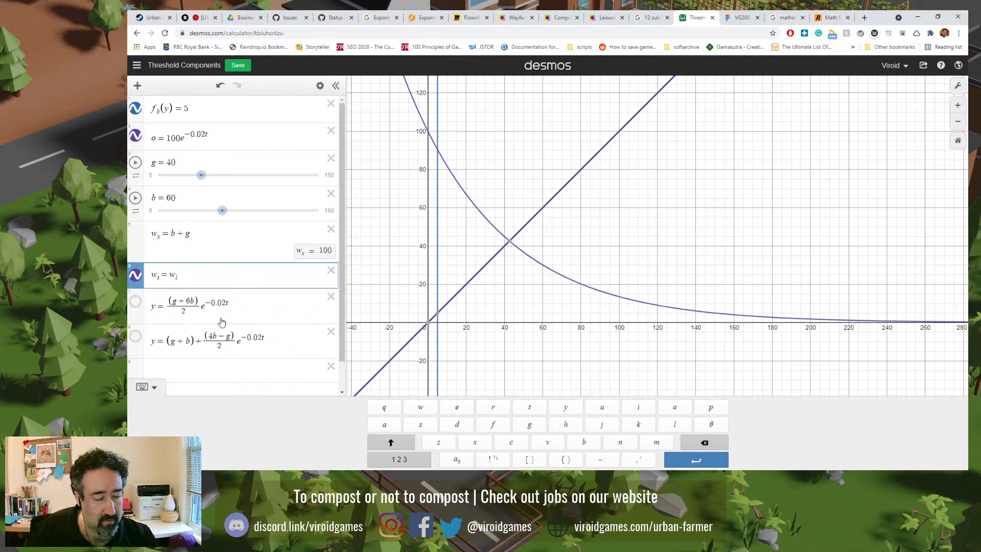
left_click(160, 235)
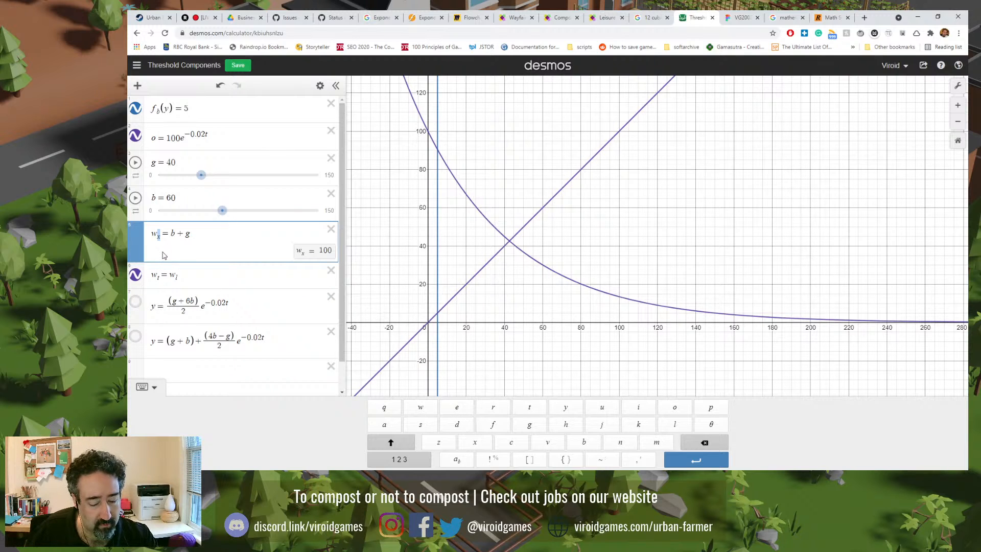
key("ctrl+z")
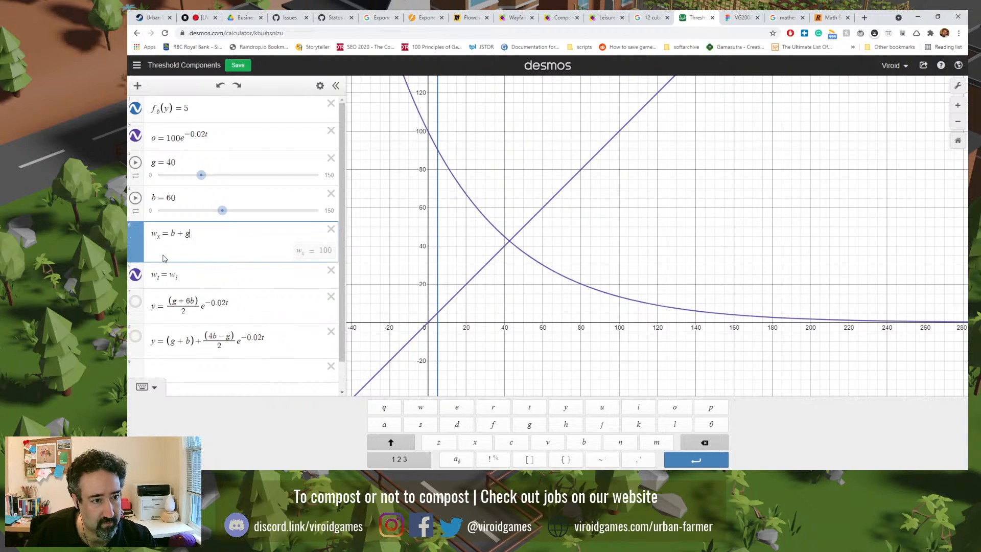
key("Left")
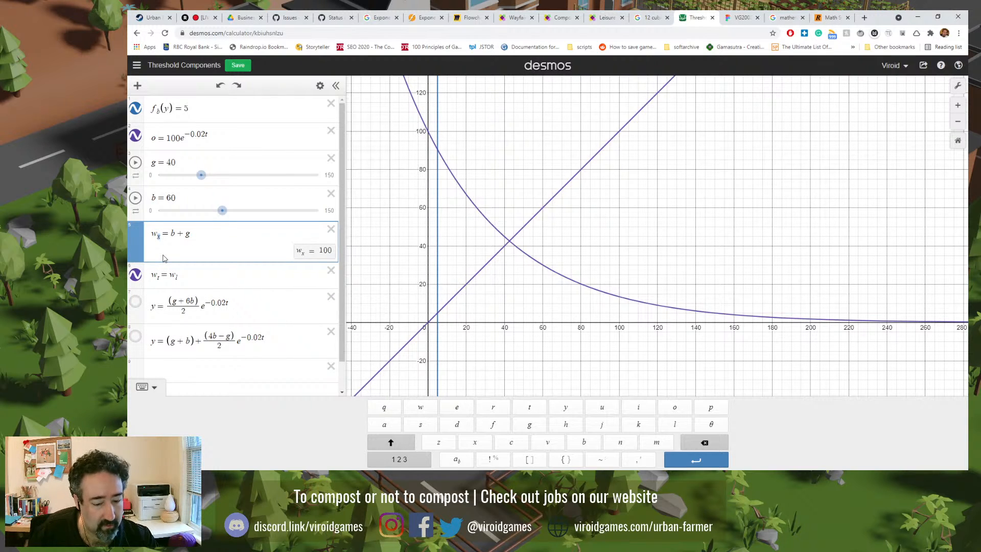
key("BackSpace")
type("l")
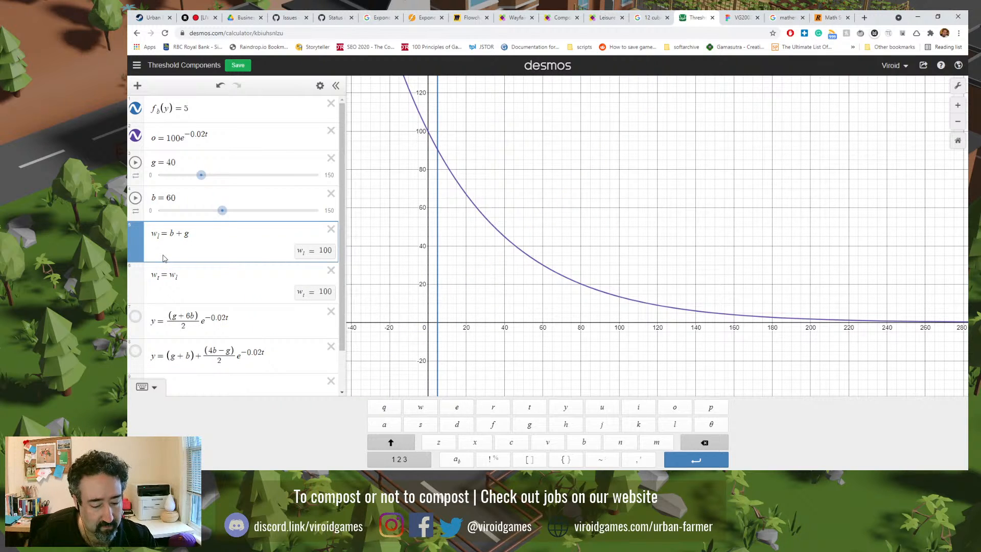
- Give w_l a function argument, trying y and x before settling on w_l(t) = b + g
type("(y")
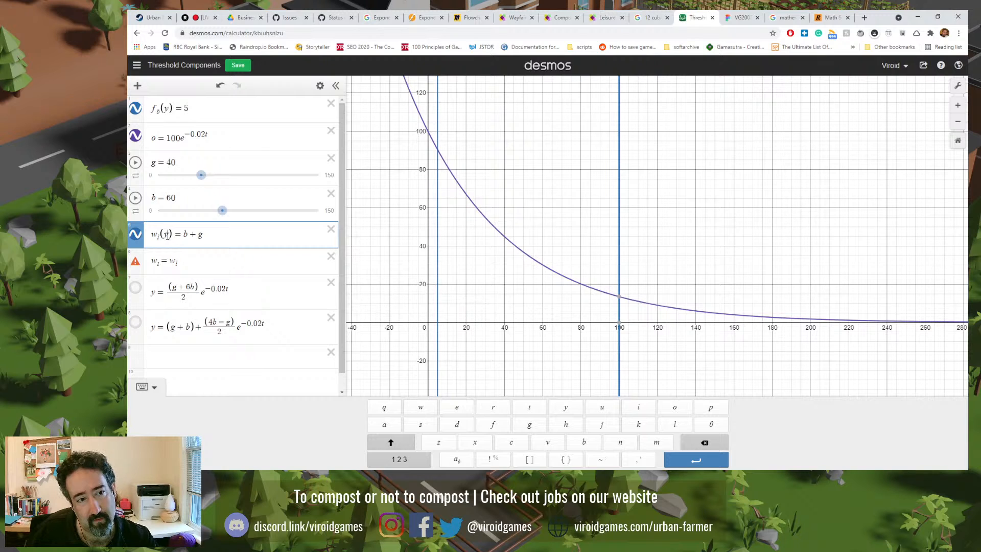
double_click(166, 234)
type("x")
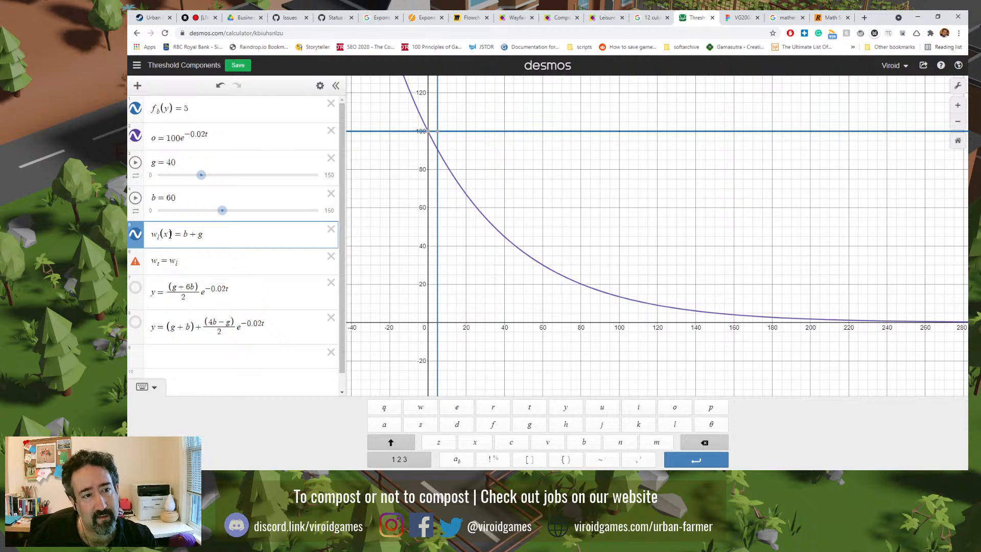
double_click(166, 234)
type("t")
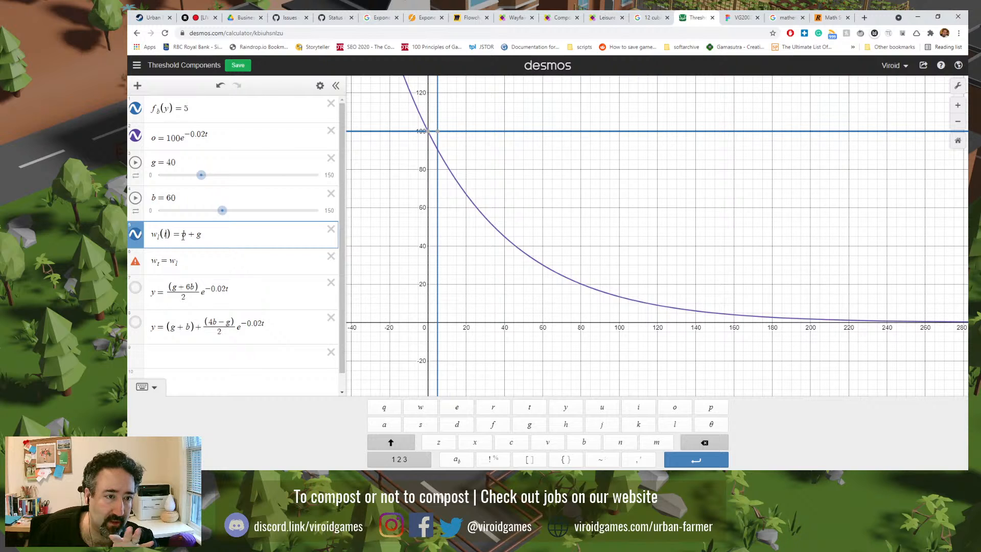
- Rename the w_t expression as a function of t with subscript h, so its left side reads w_h(t)
left_click_drag(213, 235, 147, 234)
left_click(190, 262)
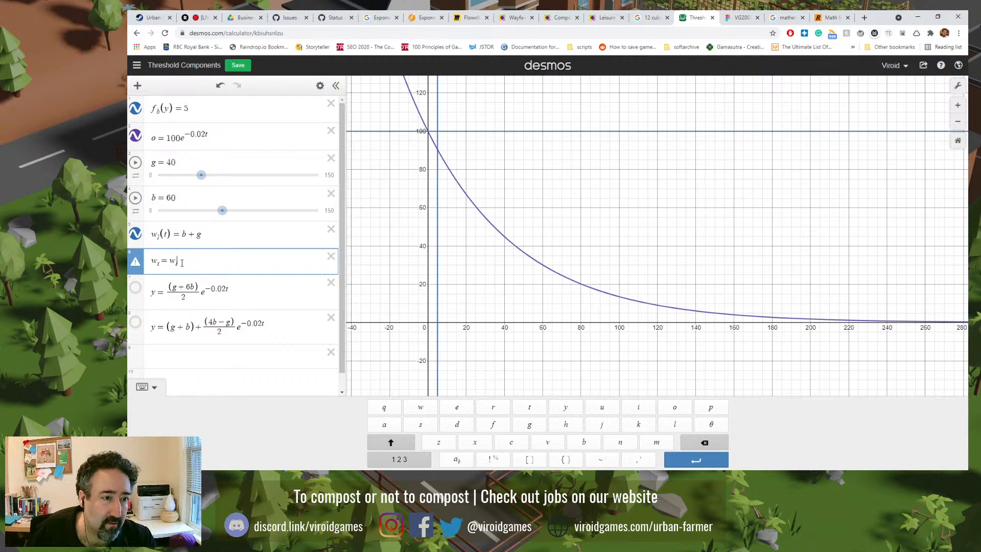
left_click(158, 264)
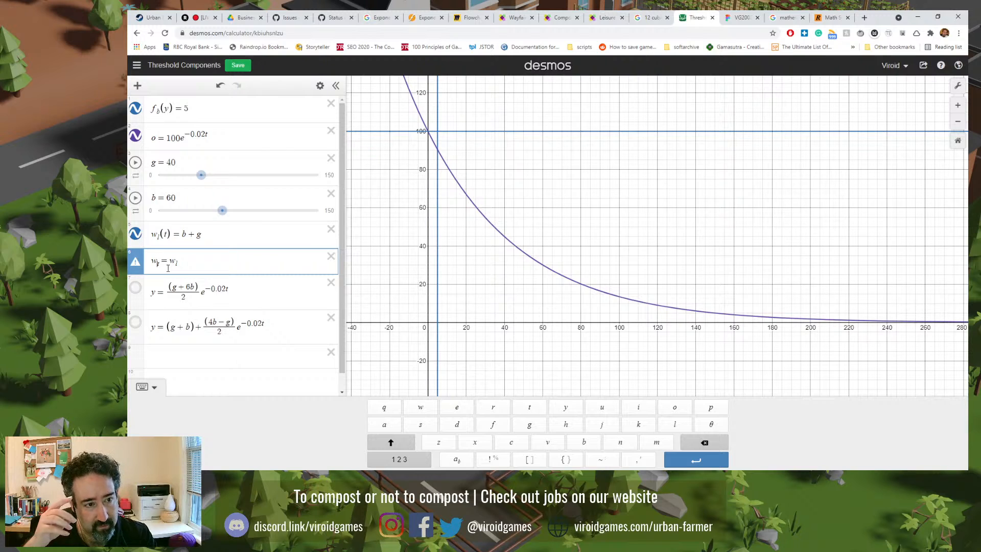
type("l")
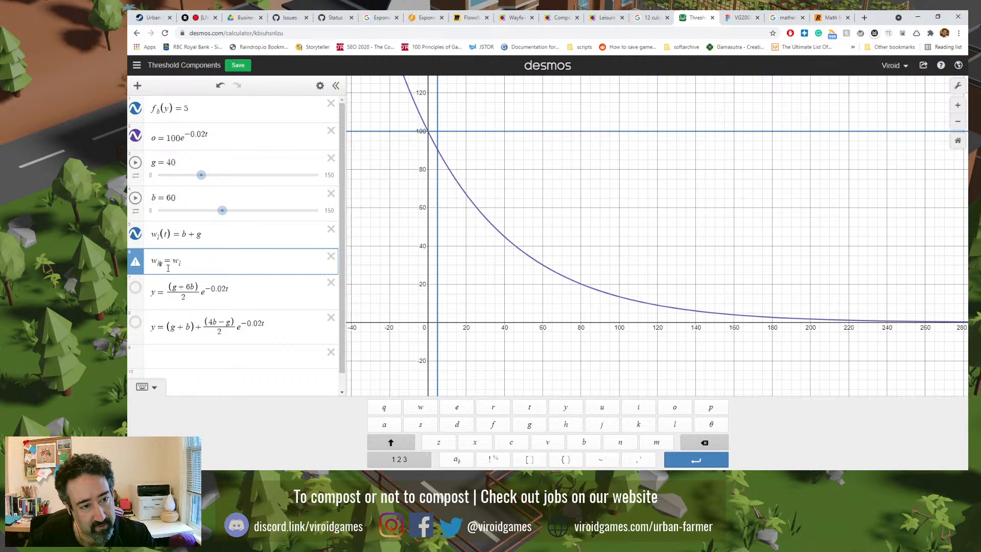
key("Delete")
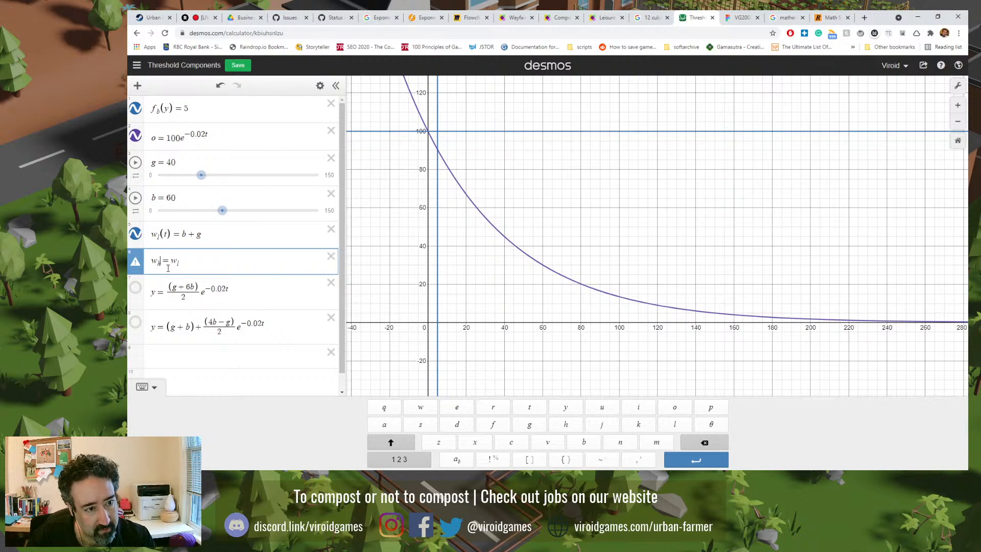
type("(t)")
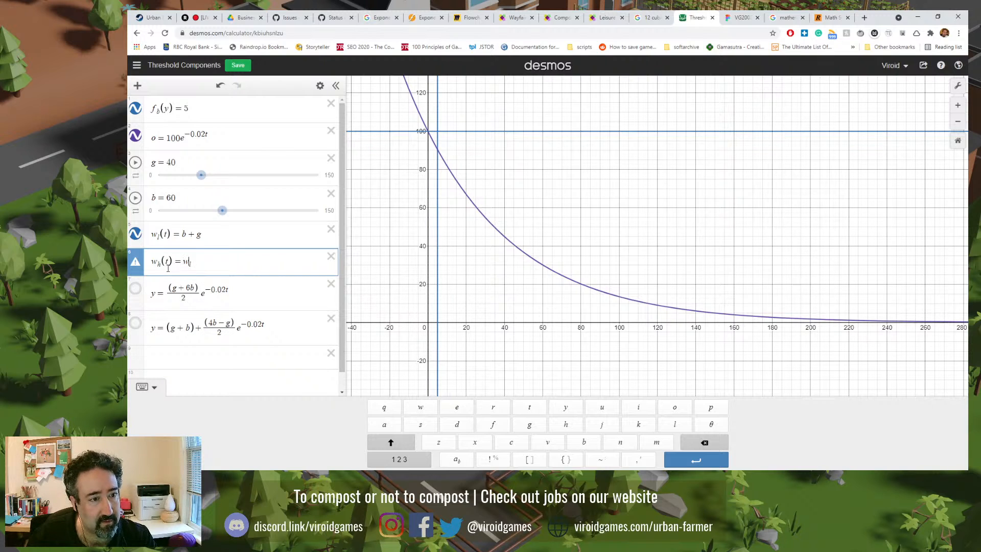
- Extend the right side of the w_h(t) definition to w_l + 2b − g/2
key("BackSpace")
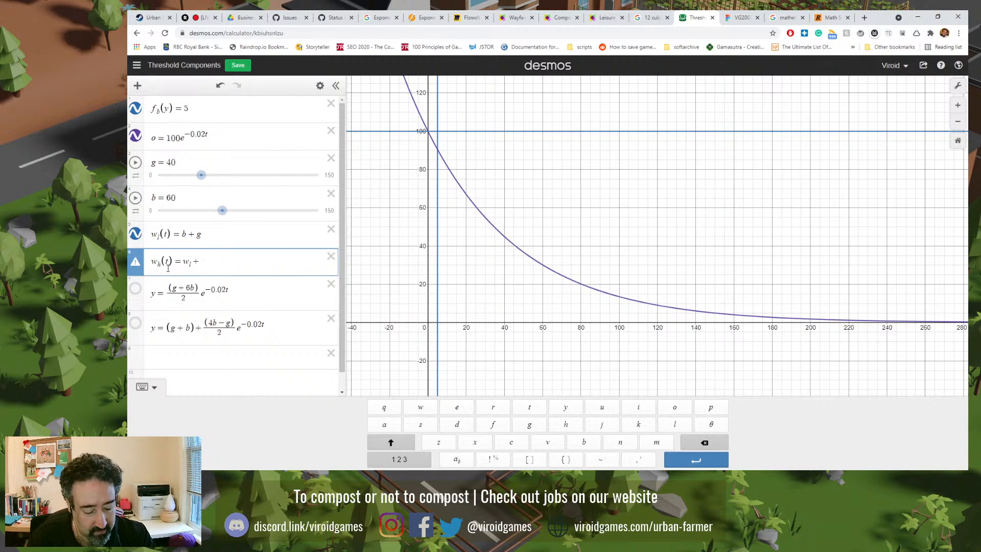
type("2b")
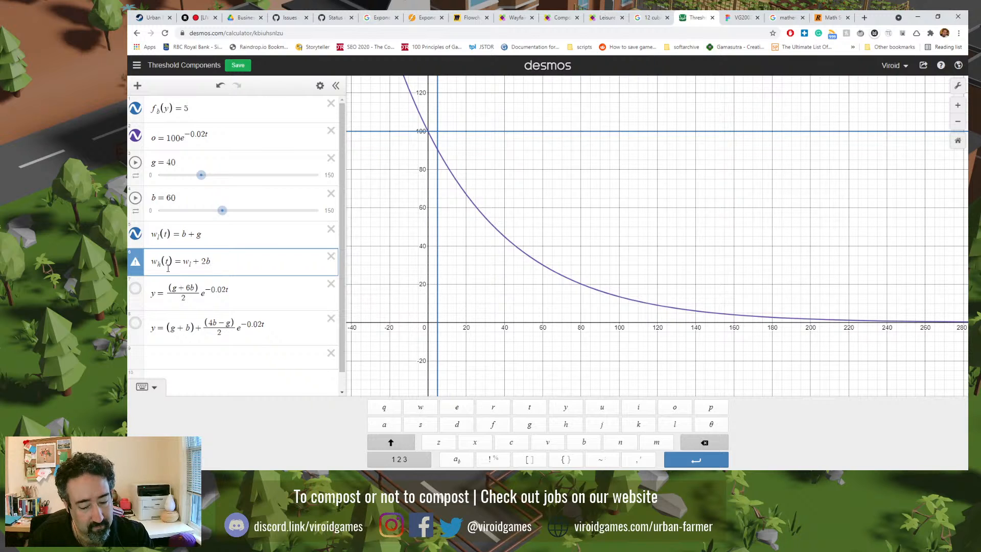
type("-g/2")
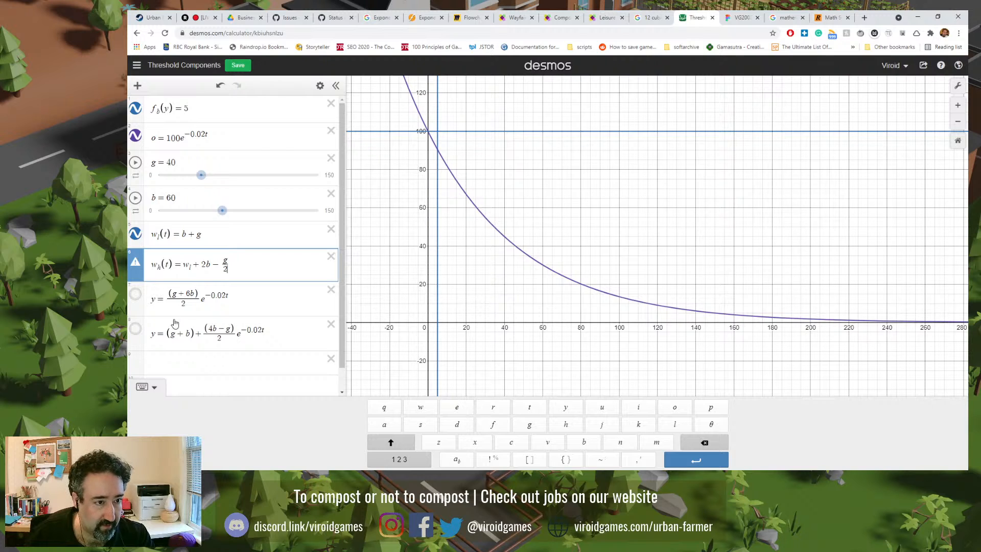
- Replace the w_l term in the w_h(t) definition with b + g
left_click(135, 265)
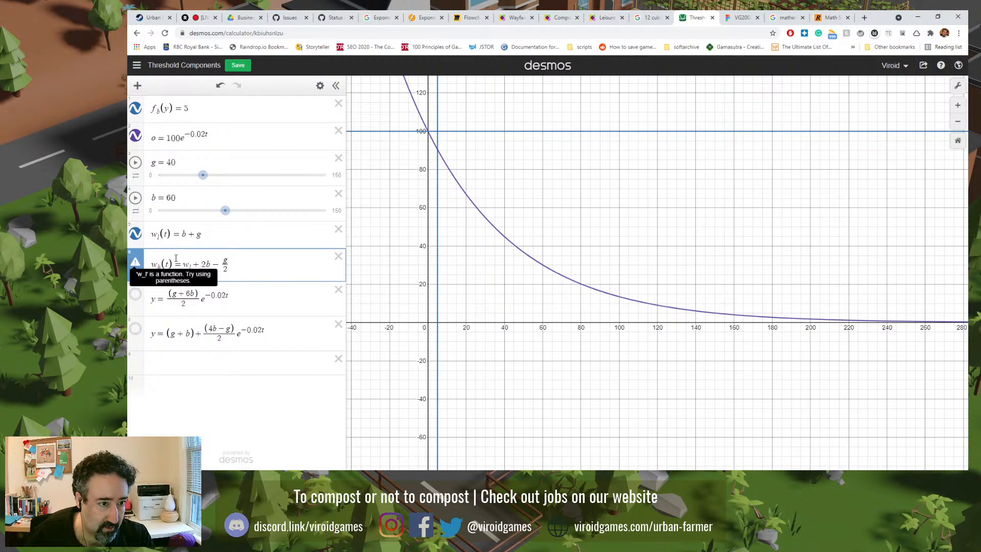
left_click(196, 263)
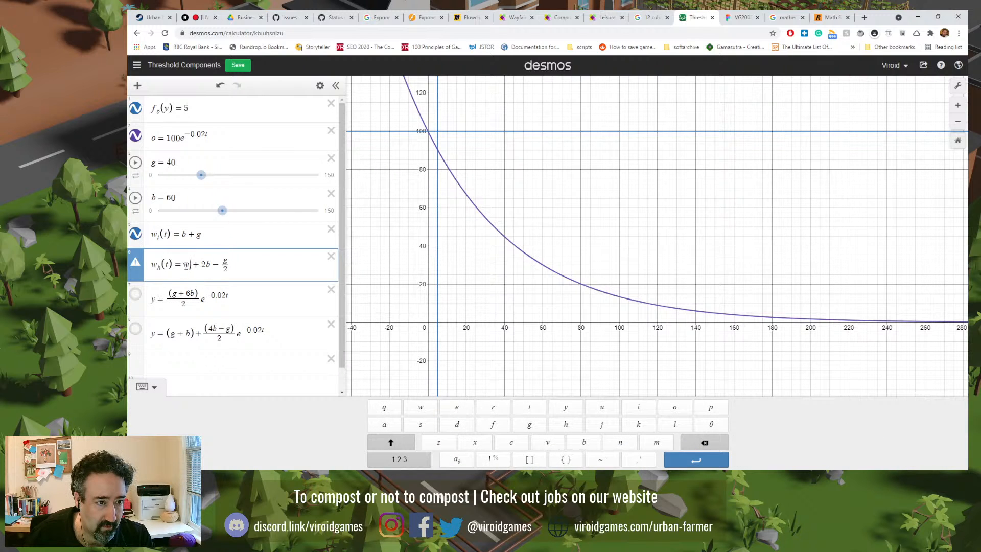
left_click_drag(183, 265, 192, 266)
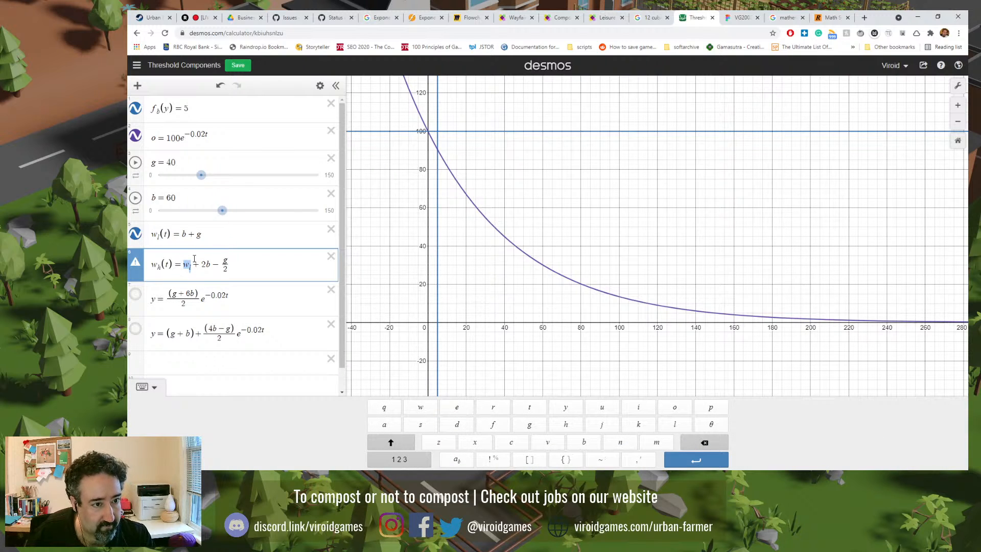
type("b + g")
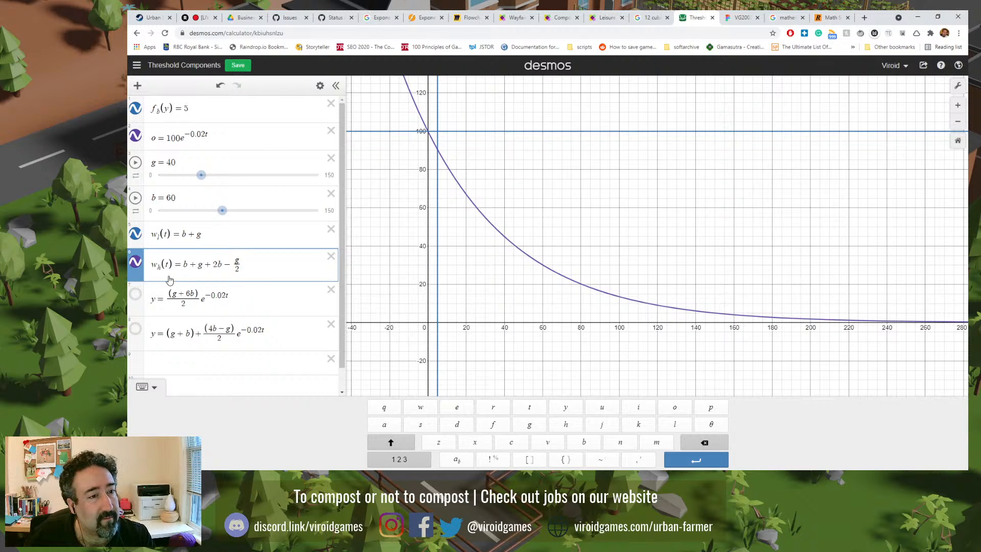
- Set the line colour of both w_h(t) and w_l(t) to black
left_click(135, 261)
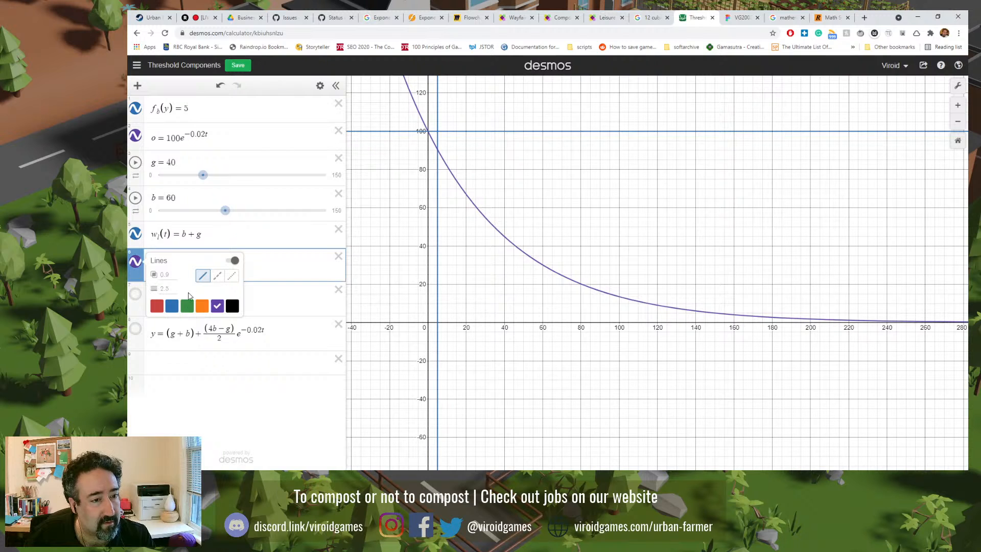
left_click(231, 307)
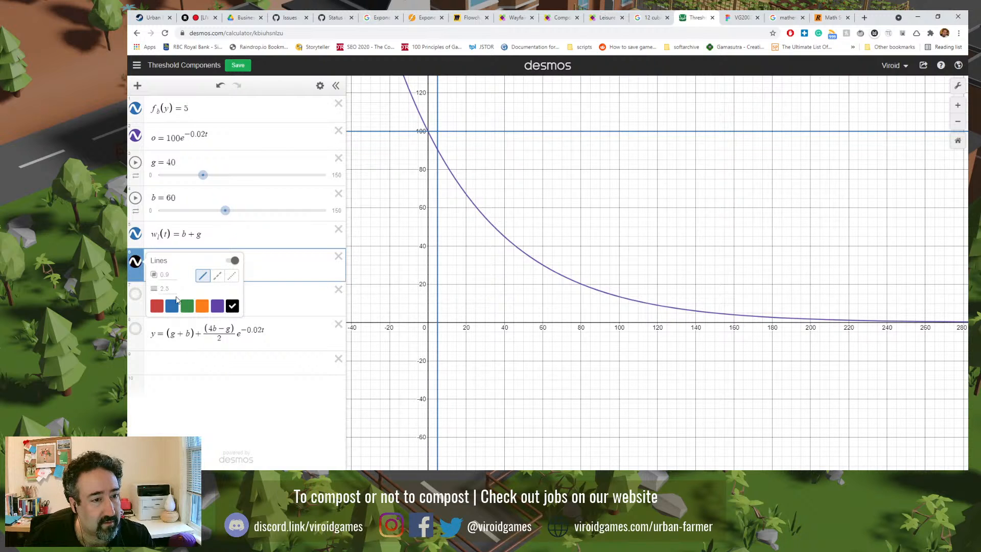
left_click(136, 235)
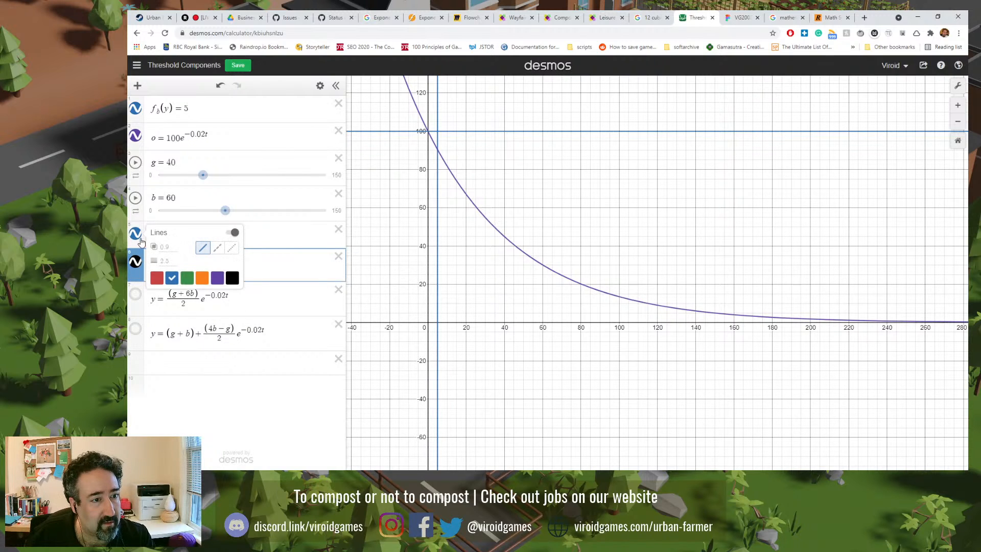
left_click(232, 277)
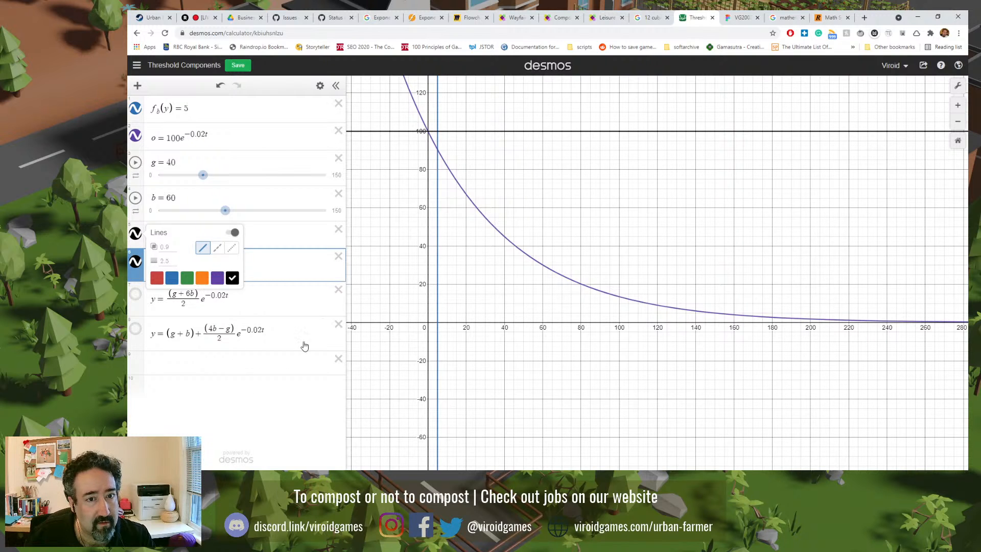
- Delete the f_b(y) = 5 expression from the list
scroll(460, 191, "down", 3)
left_click_drag(498, 171, 519, 267)
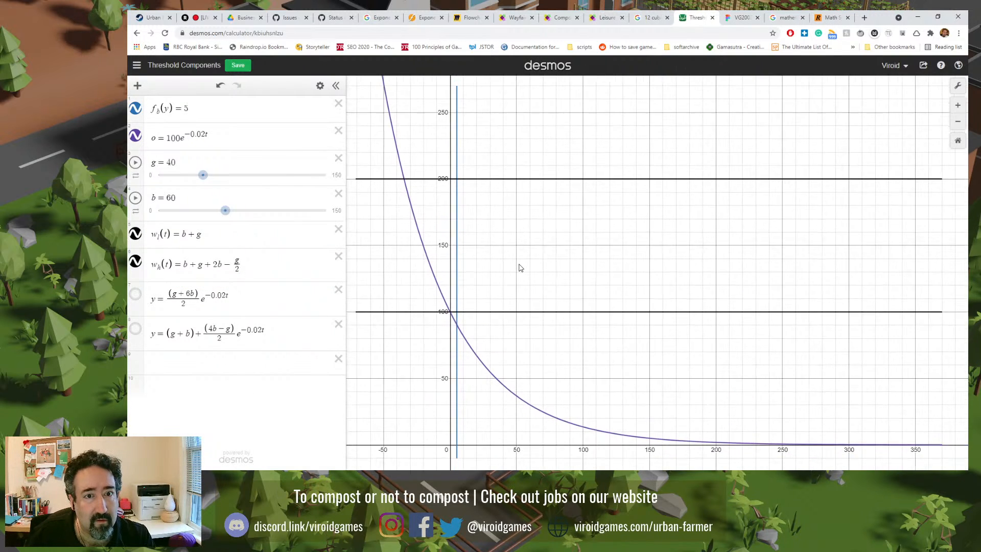
scroll(519, 267, "down", 1)
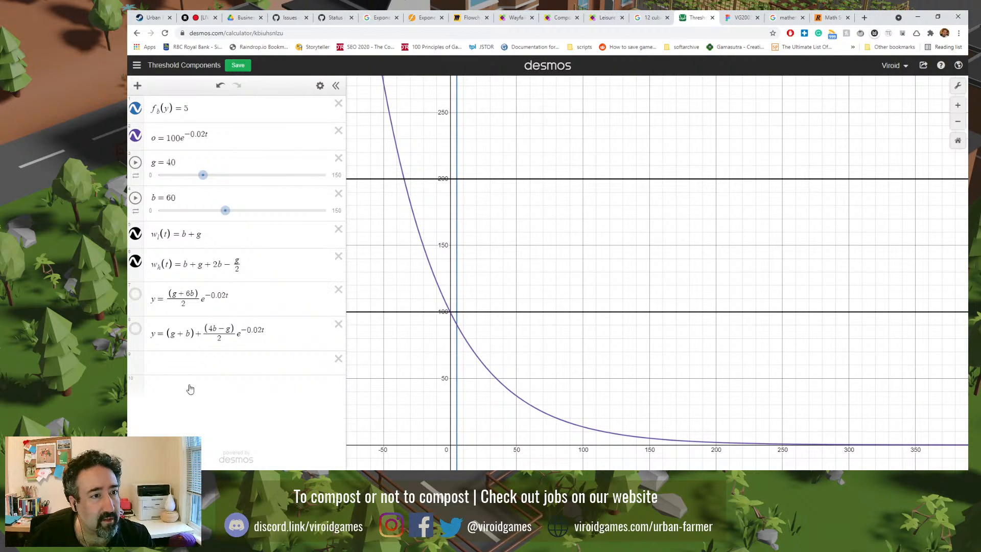
left_click(339, 104)
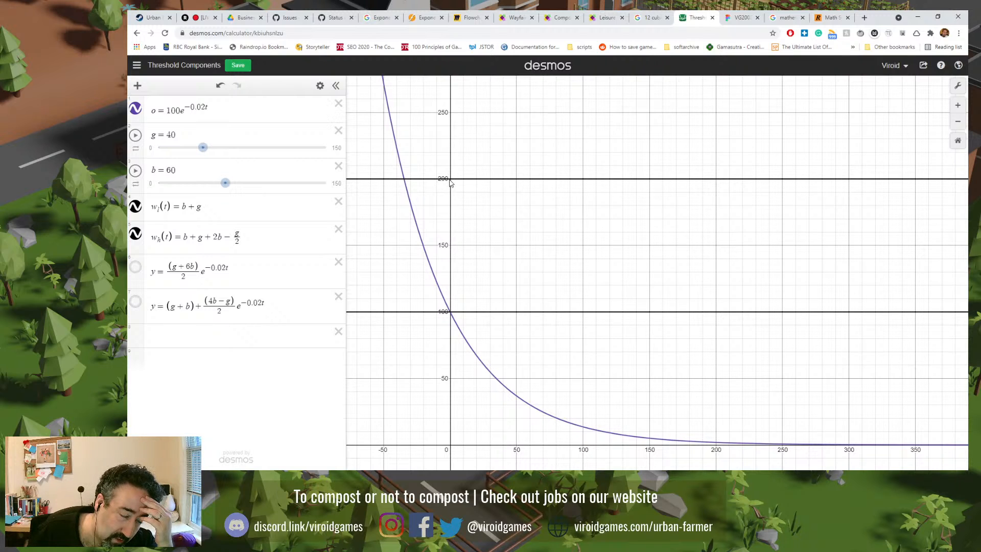
- Examine the exponential factor of the last y expression and the individual terms on the right side of w_h(t)
left_click_drag(497, 134, 492, 181)
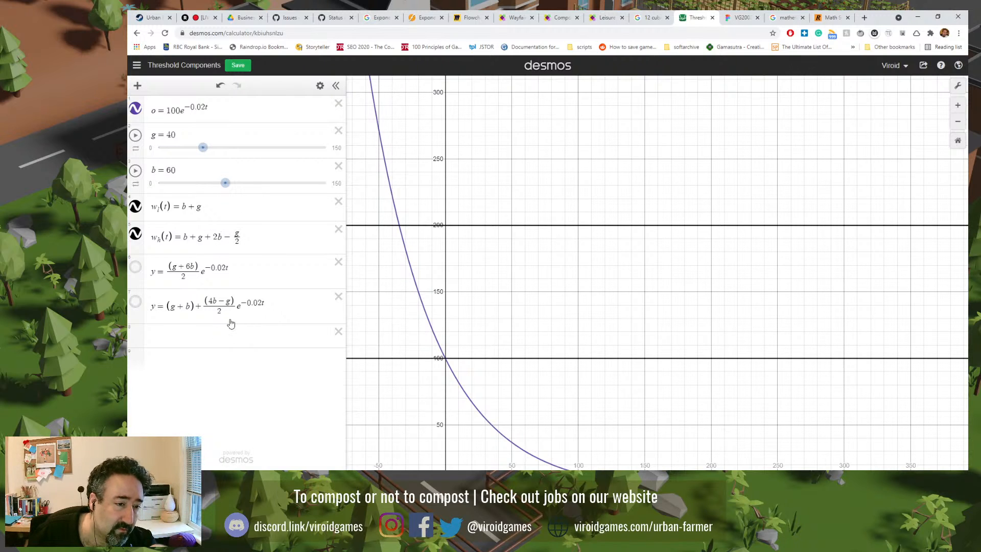
left_click_drag(238, 305, 268, 304)
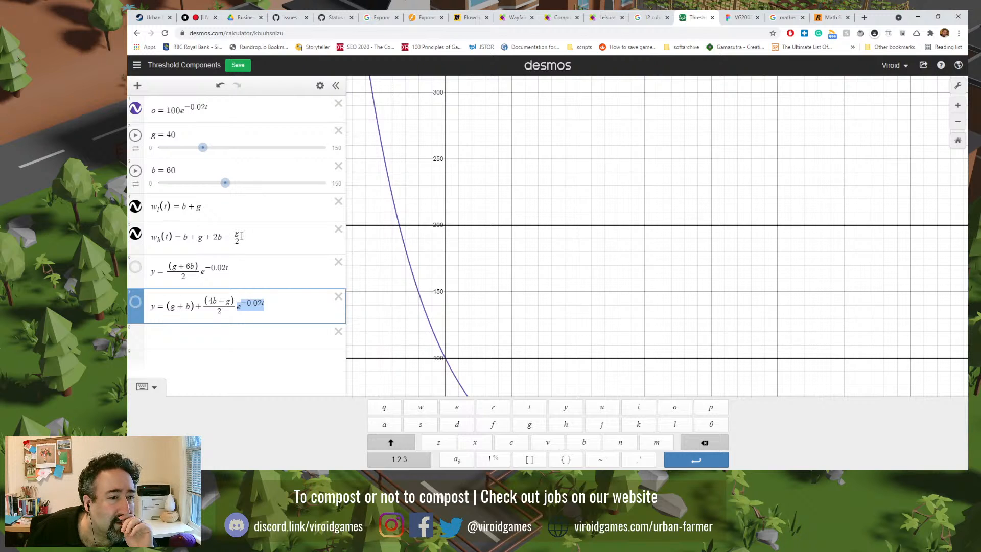
left_click_drag(242, 236, 185, 236)
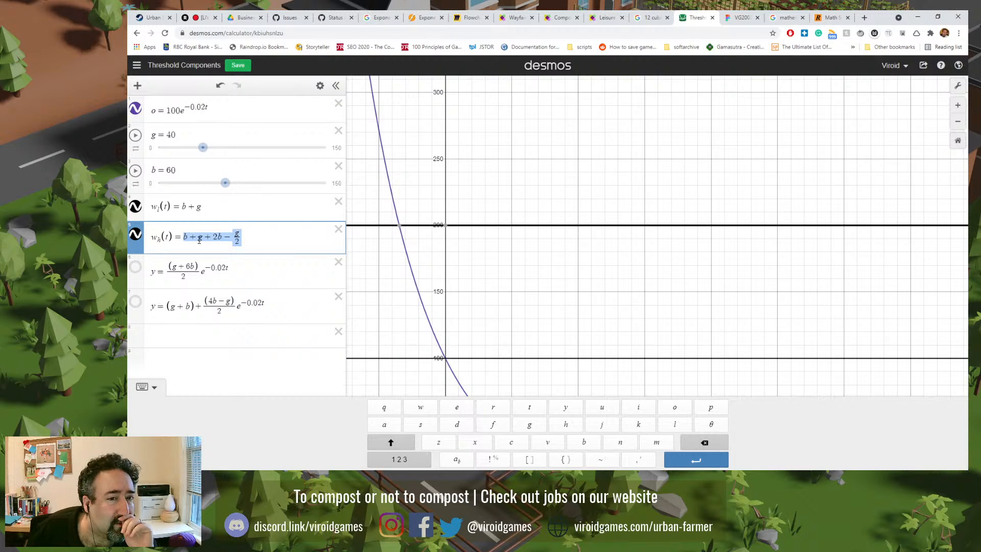
left_click(208, 240)
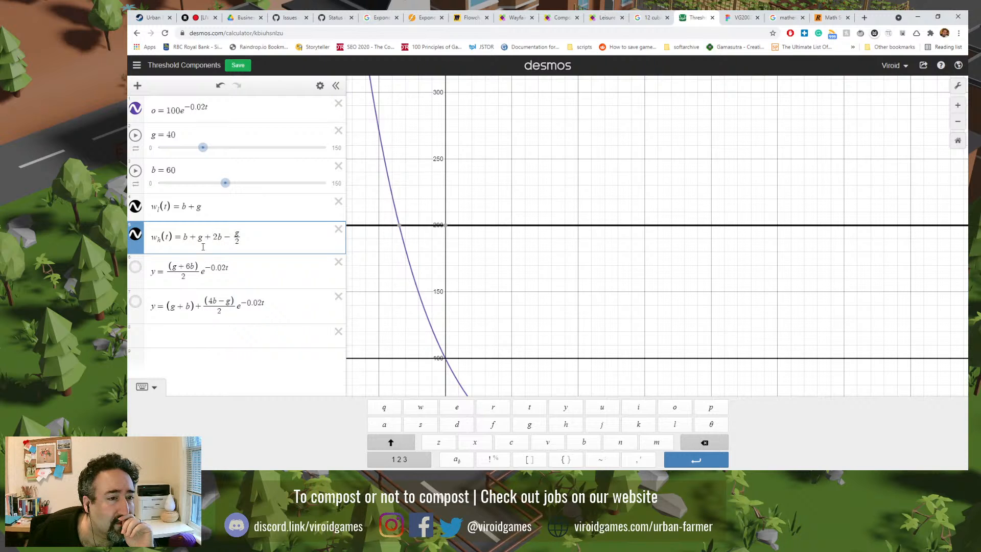
left_click_drag(203, 237, 186, 237)
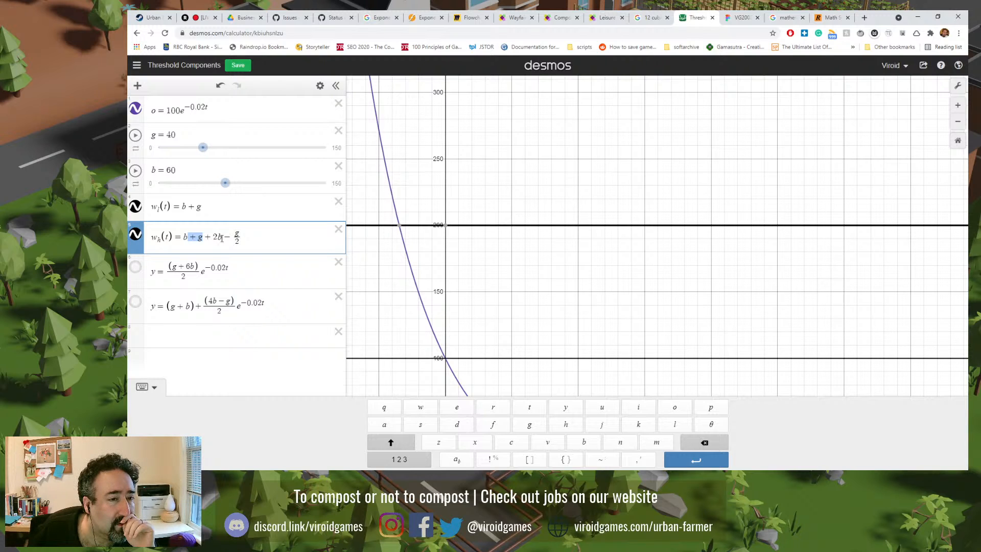
left_click_drag(237, 236, 238, 237)
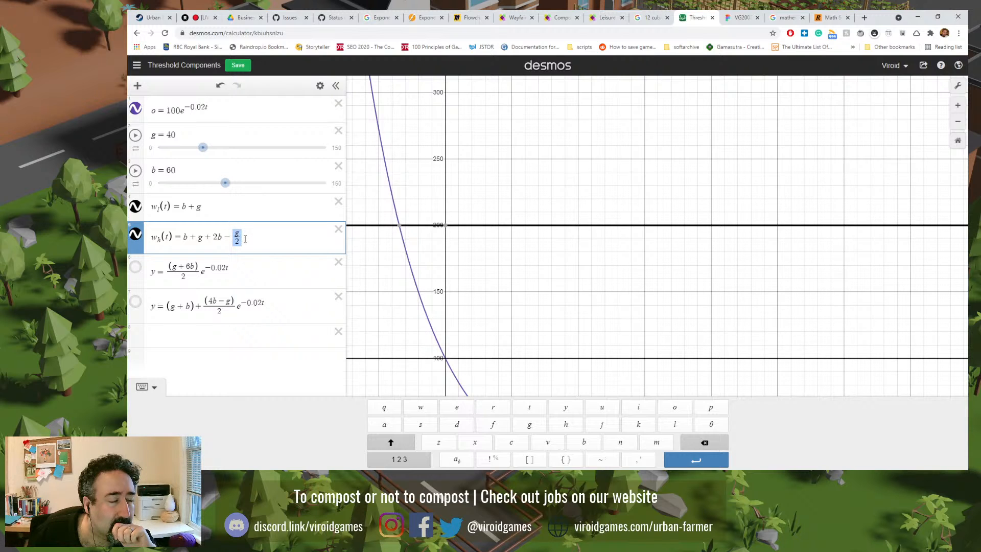
left_click(245, 239)
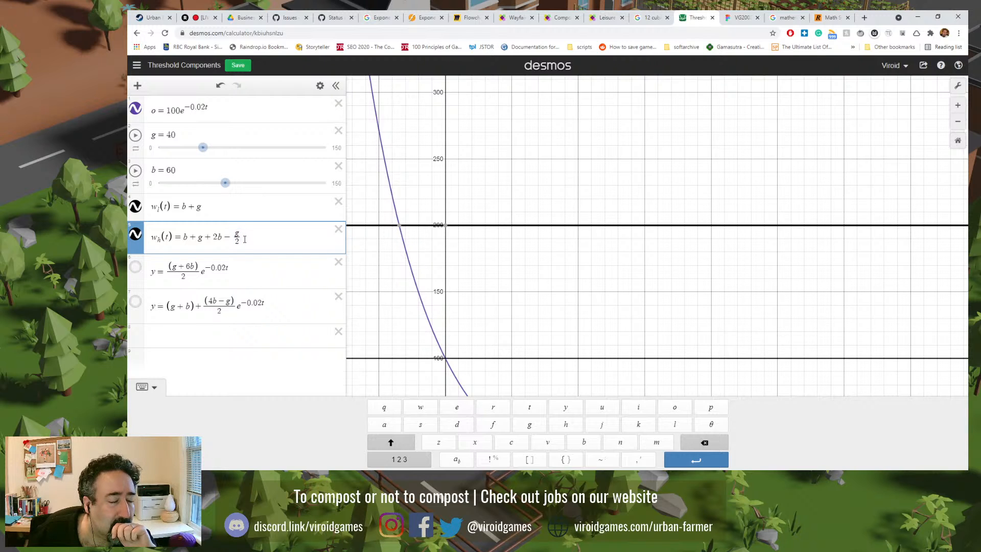
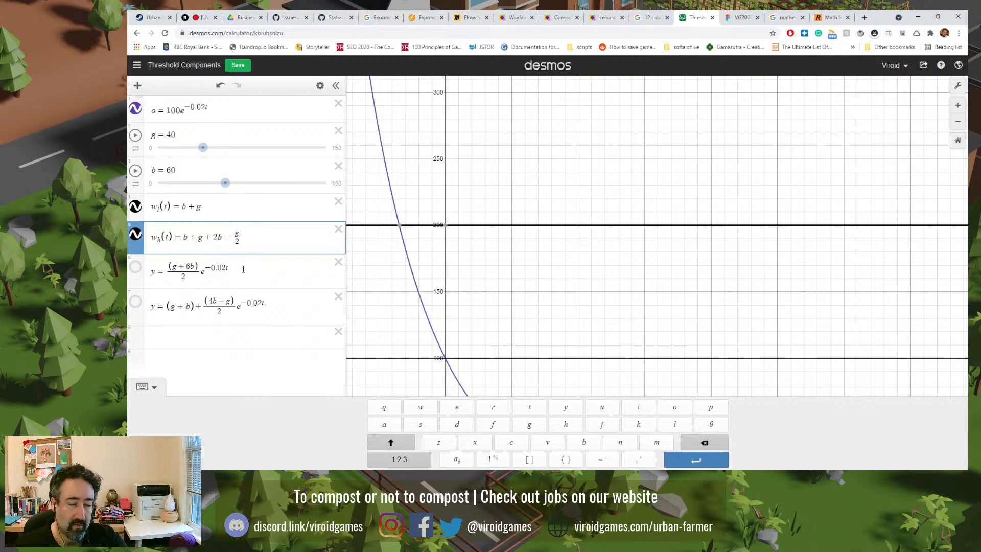
- Simplify the w_h(t) definition to the single fraction (6b + g)/2
type("6b ")
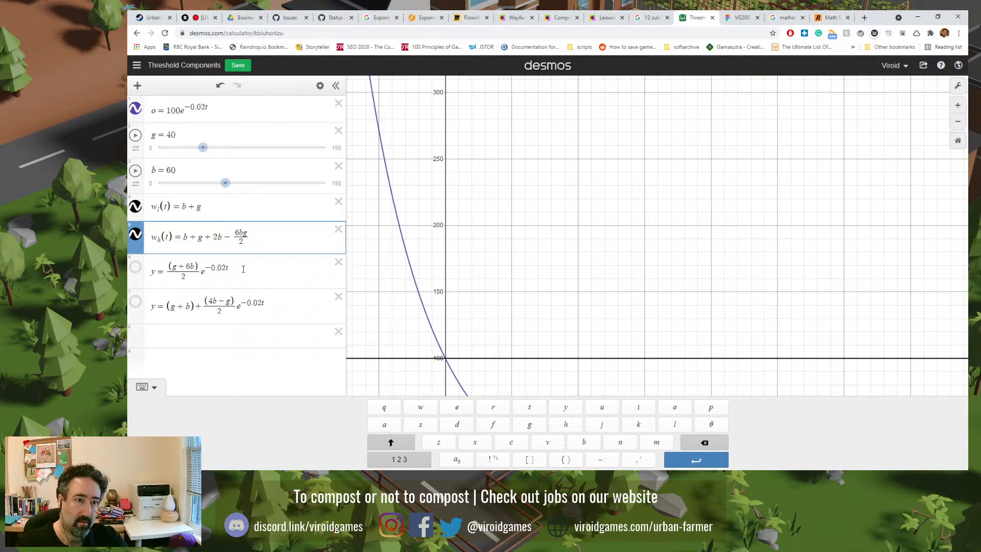
type("+")
key("Left")
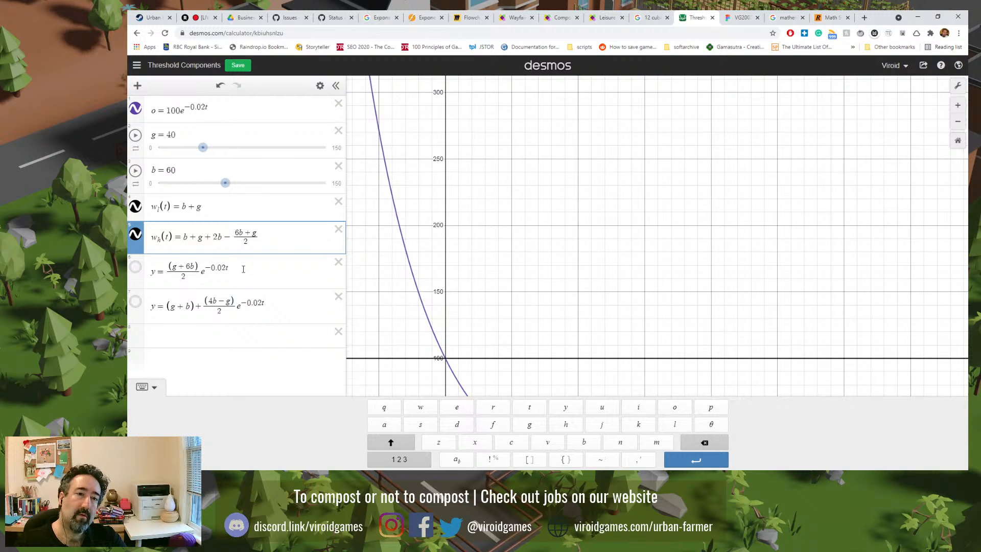
key("BackSpace")
key("BackSpace")
key("BackSpace")
key("BackSpace")
key("BackSpace")
key("BackSpace")
key("BackSpace")
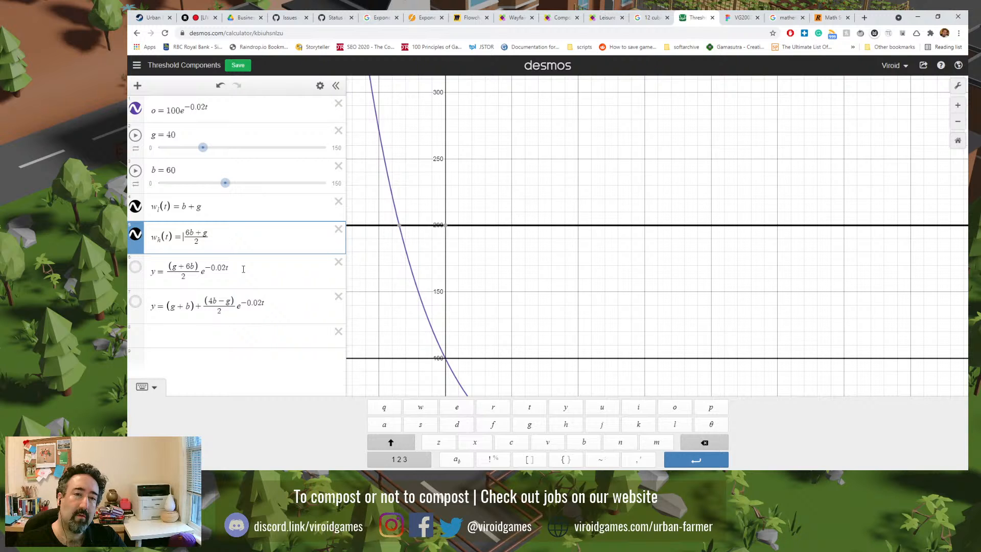
- Show the curve of the last y expression on the graph
left_click_drag(499, 291, 543, 214)
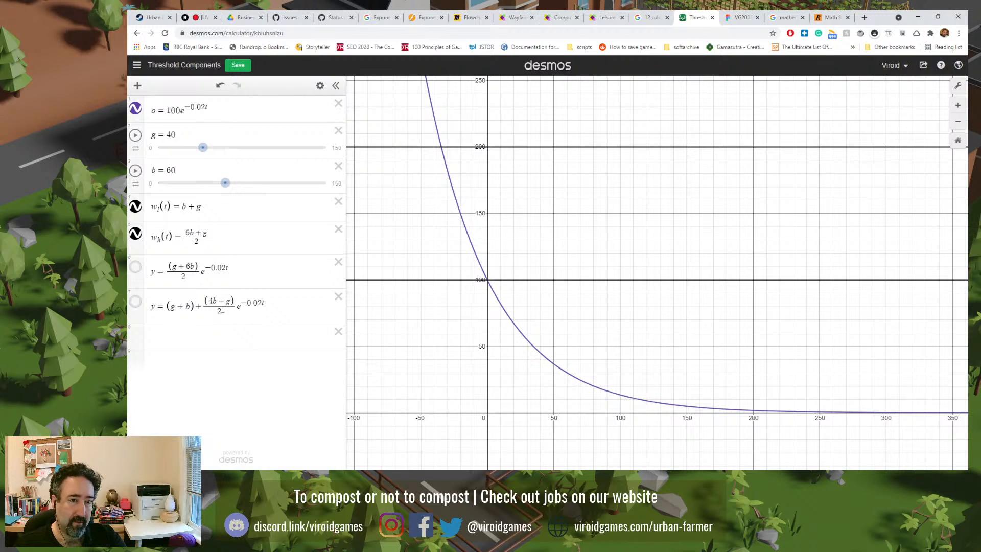
left_click(135, 304)
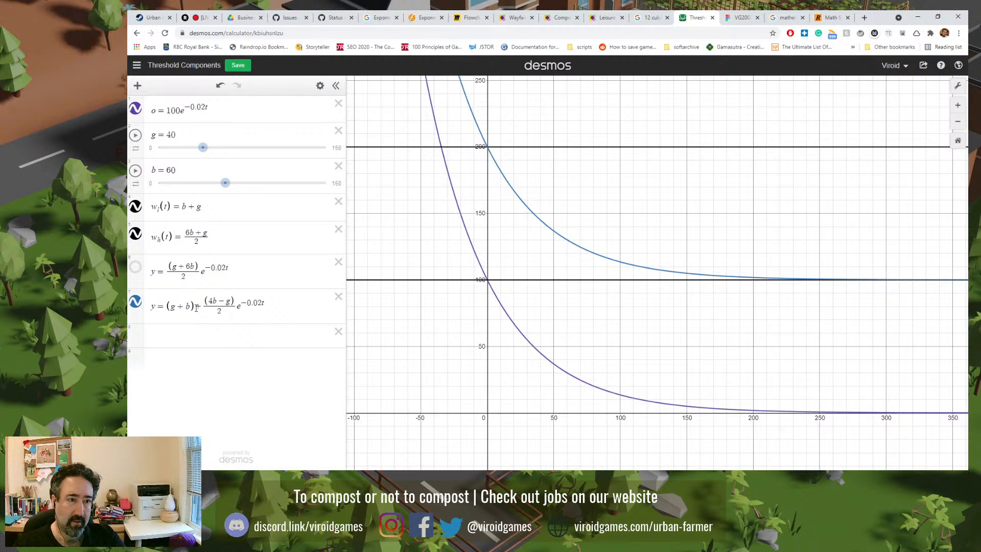
- Replace the (g + b) term in the last y expression with w_l(t) and save the graph
left_click_drag(174, 236, 153, 206)
key("ctrl+c")
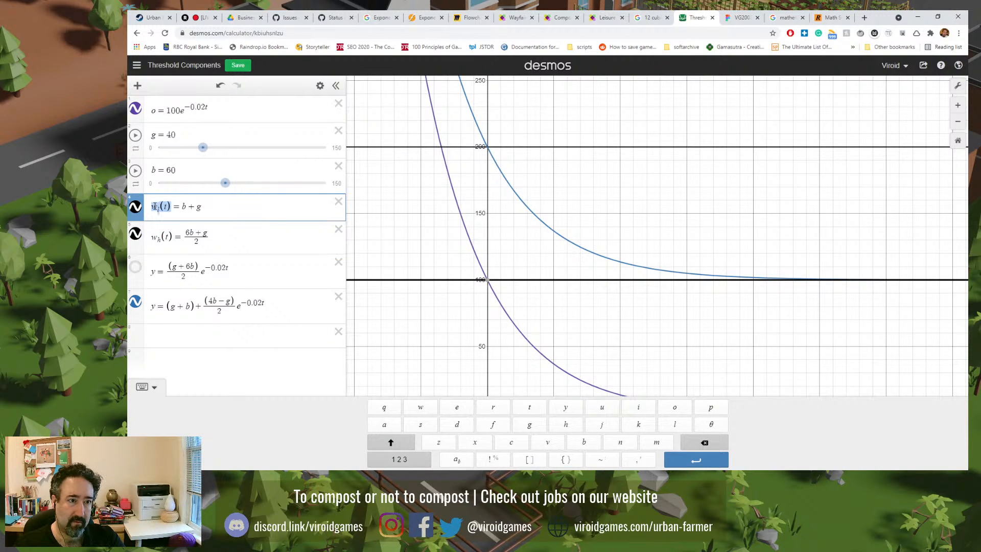
left_click_drag(196, 324, 179, 322)
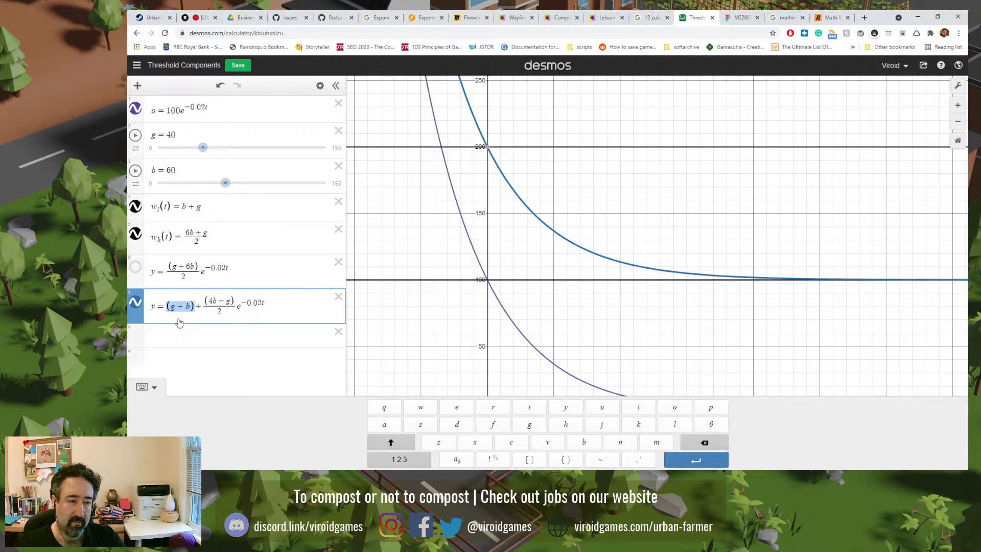
key("BackSpace")
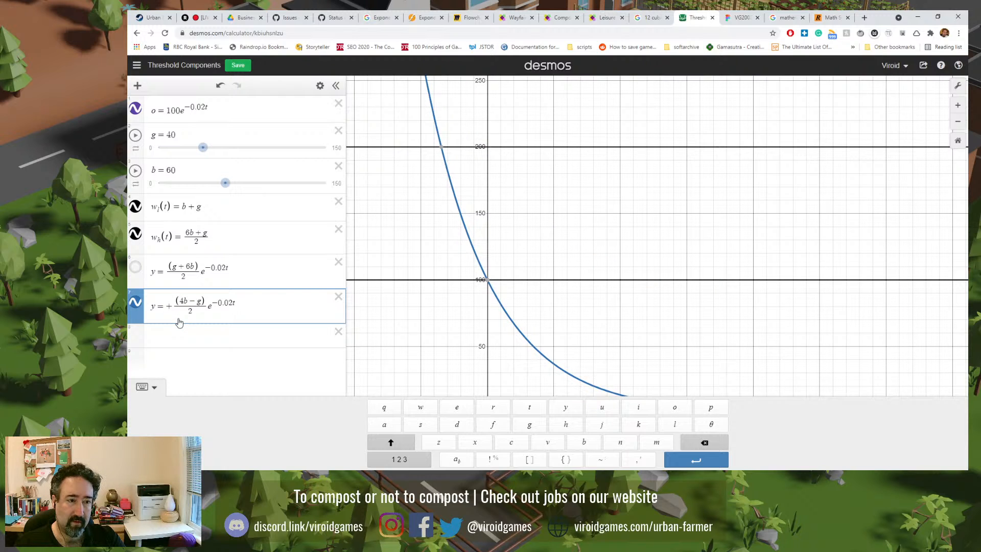
key("ctrl+v")
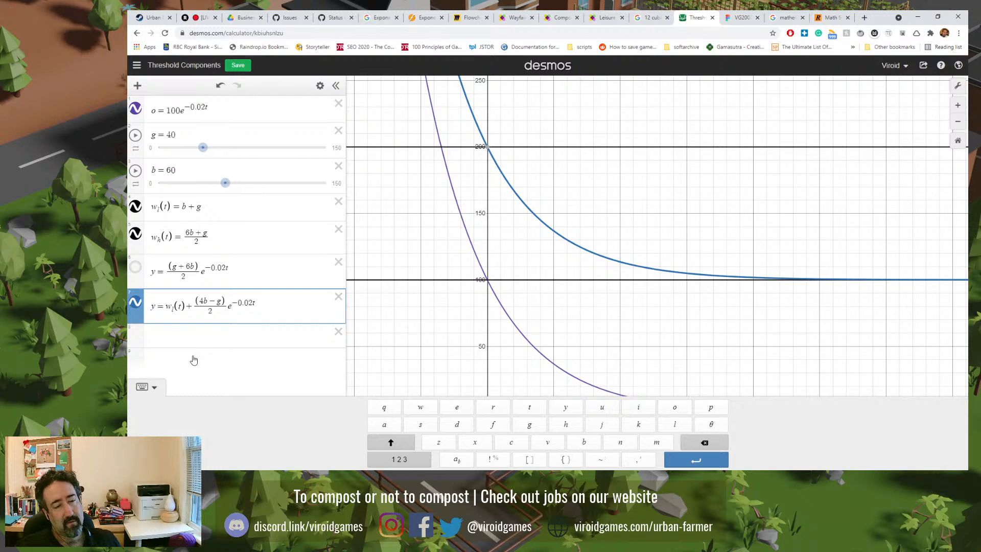
left_click(240, 65)
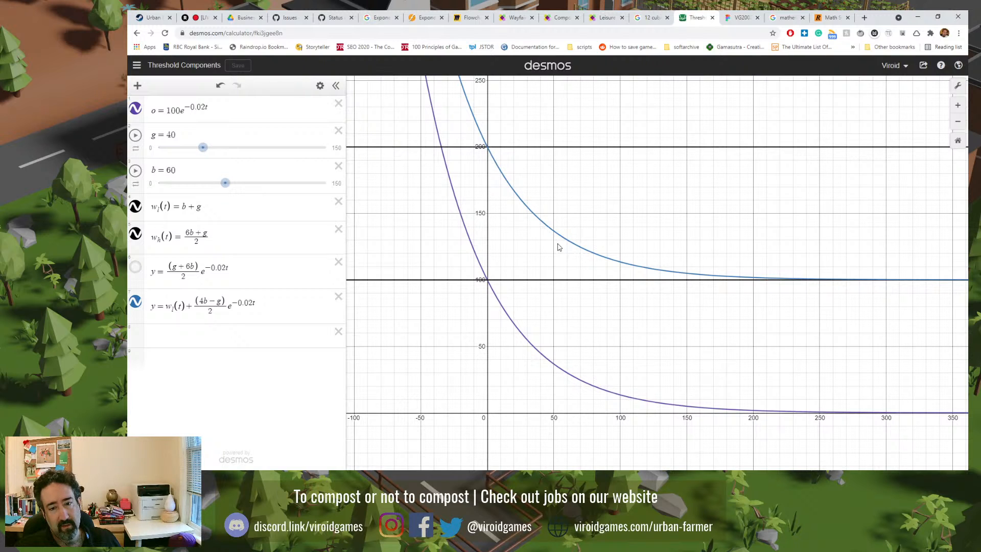
- Replace the (4b − g)/2 factor in the last y expression with 50 and trace points along the curve
left_click(586, 251)
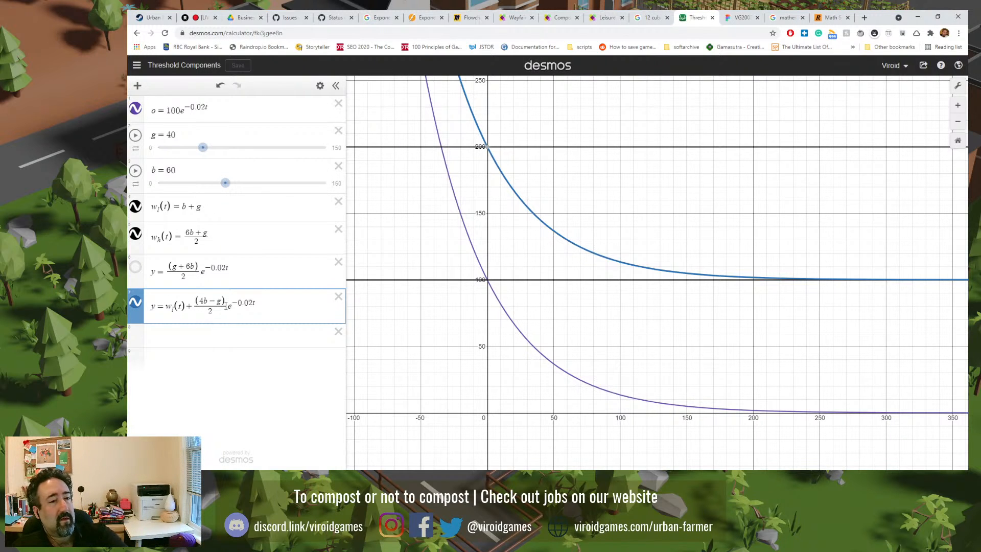
left_click_drag(227, 306, 199, 313)
key("BackSpace")
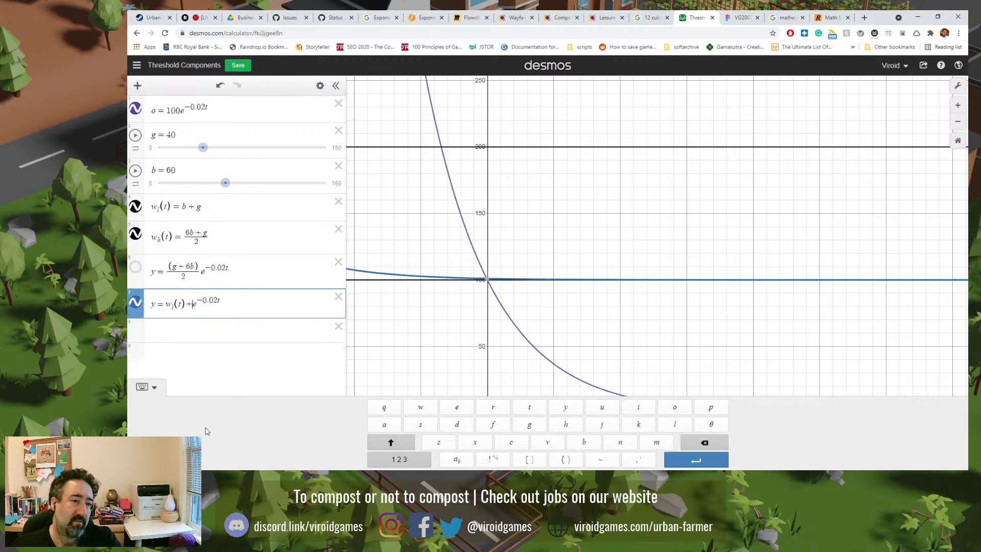
type("50")
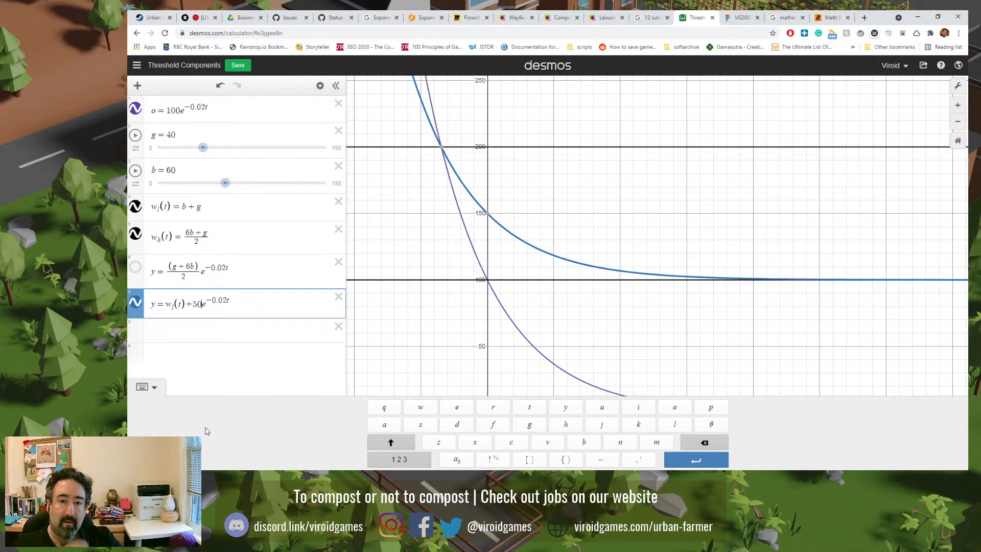
left_click(548, 256)
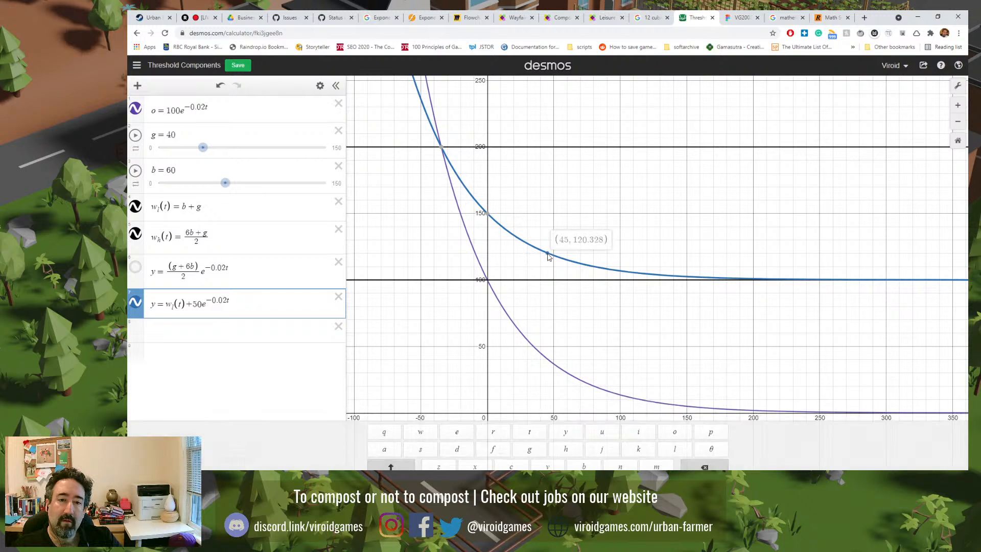
mouse_move(548, 257)
left_mouse_down()
mouse_move(570, 263)
mouse_move(533, 250)
left_mouse_up()
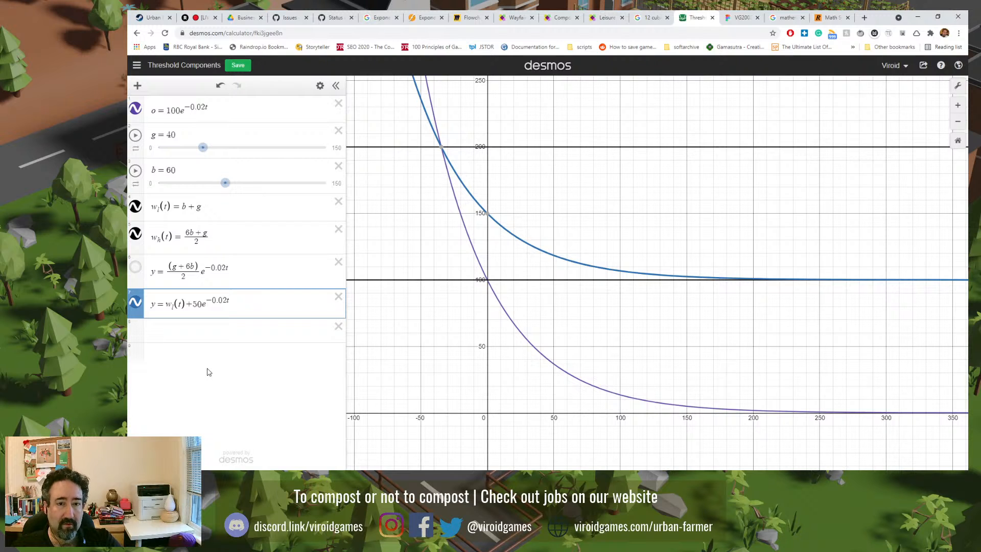
- Set the exponential's coefficient in the last y expression to 25 and trace the curve toward the y-axis
double_click(194, 305)
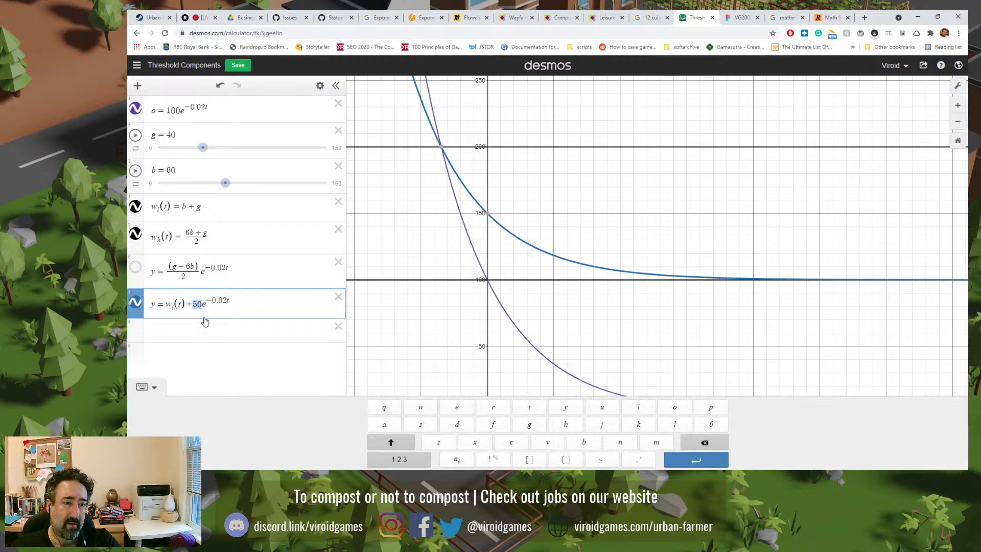
type("25")
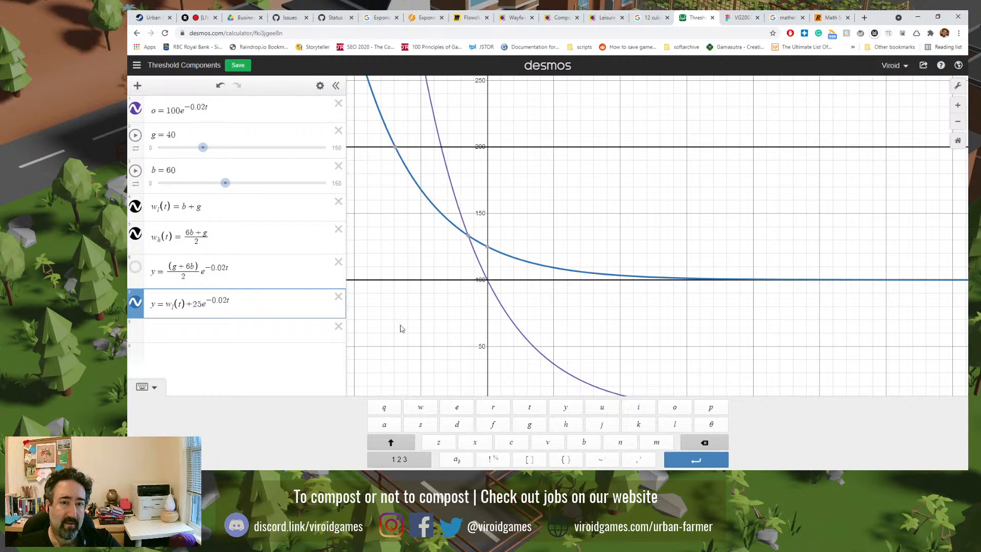
left_click(523, 263)
left_click_drag(523, 262, 492, 255)
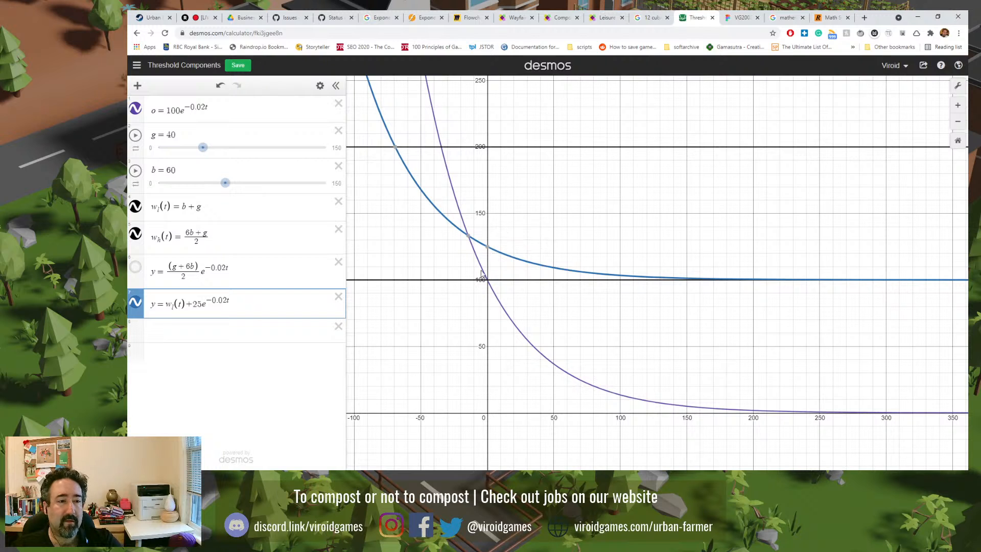
mouse_move(488, 250)
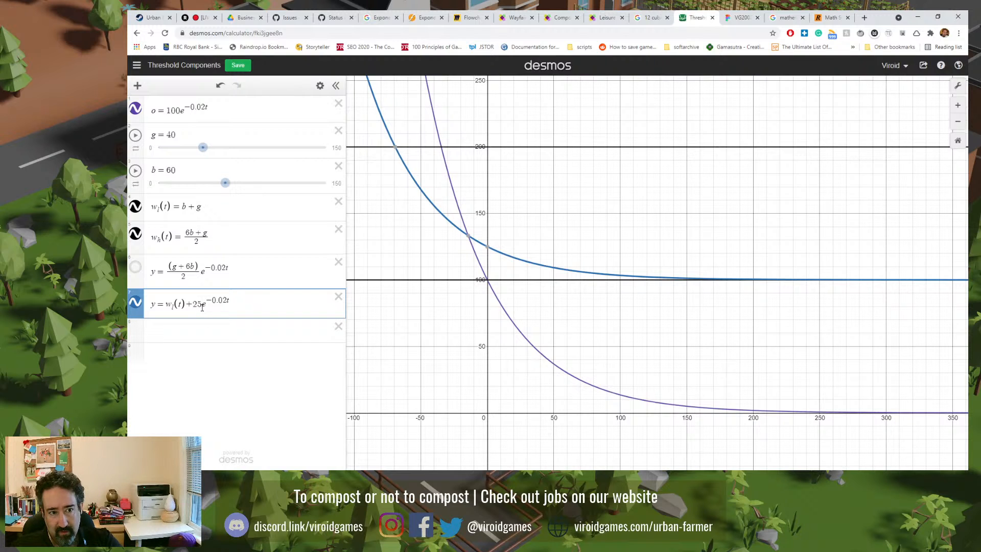
- Try 75 as the exponential's coefficient in the last y expression, and restore the fraction (4b − g)/2 in its place
left_click_drag(193, 305, 197, 305)
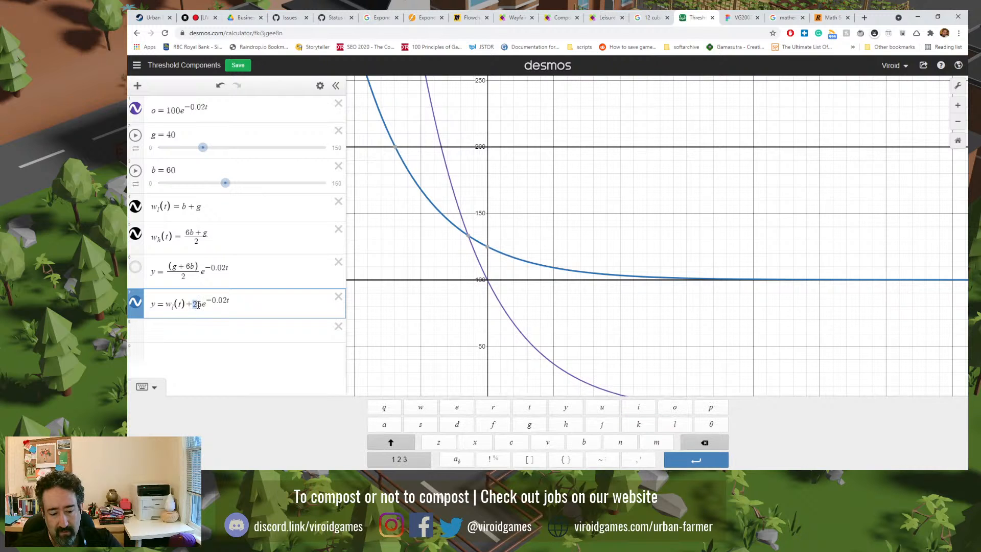
type("7")
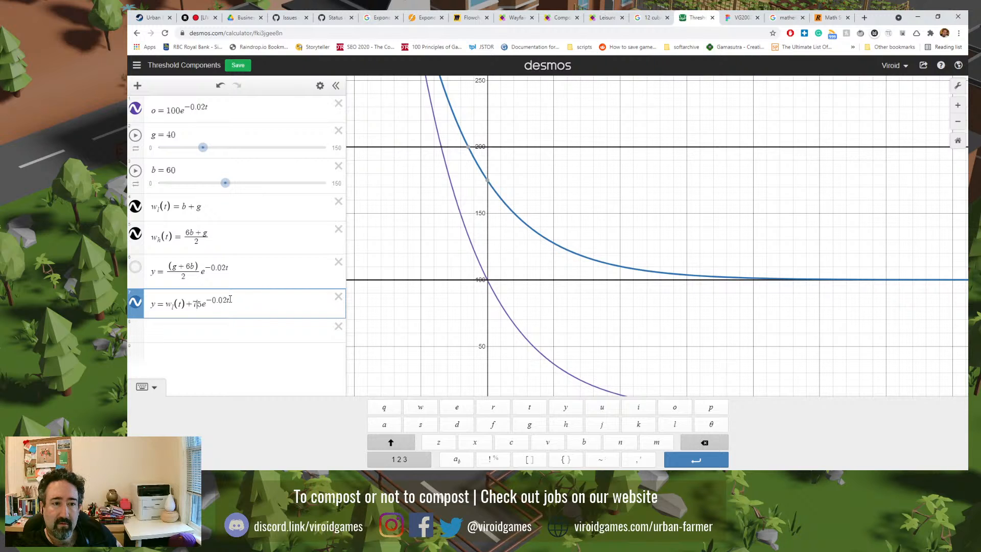
left_click(203, 308)
left_click_drag(203, 308, 193, 305)
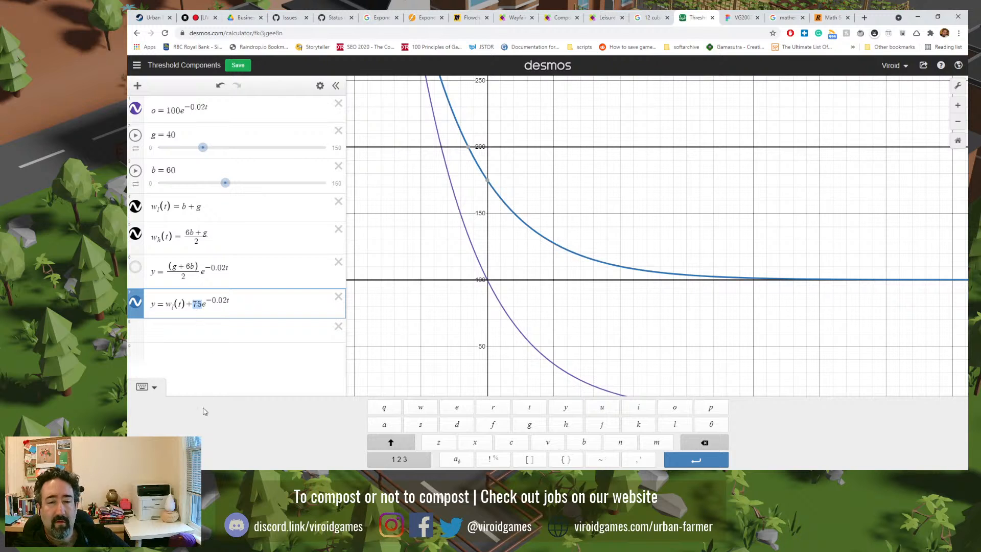
type("(4b-g)/2")
key("Right")
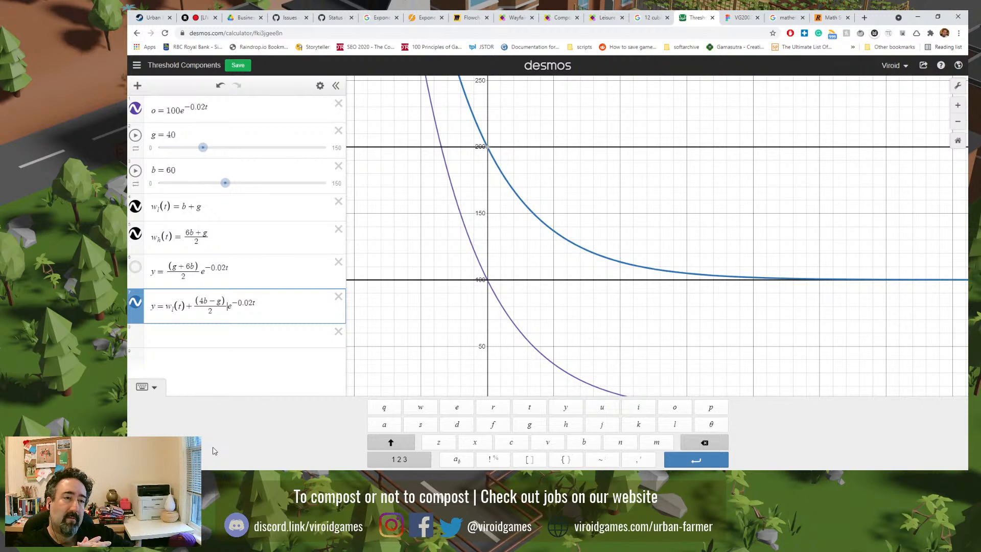
- Replace the (4b − g)/2 factor in the last y expression with 150 and trace the curve between the two threshold lines
key("shift+Left")
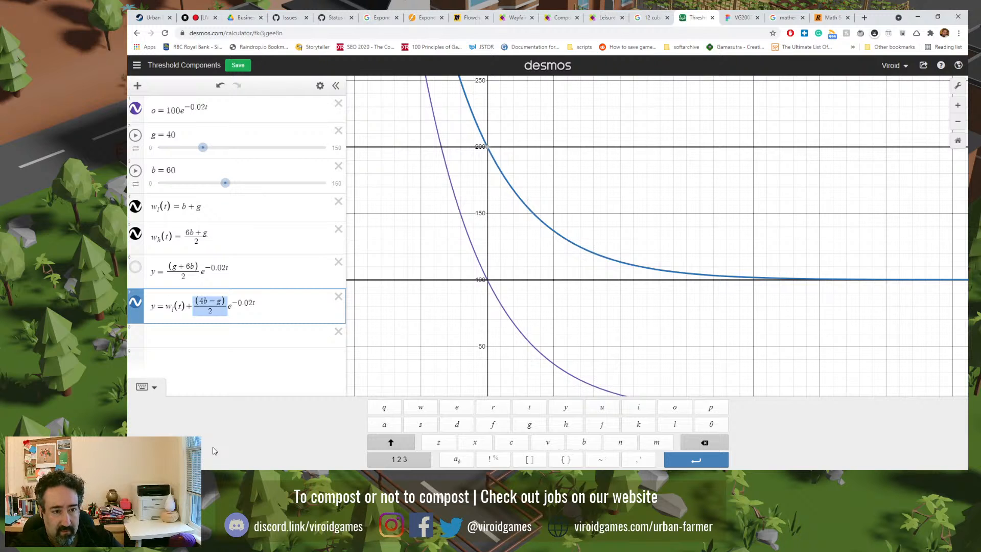
type("100")
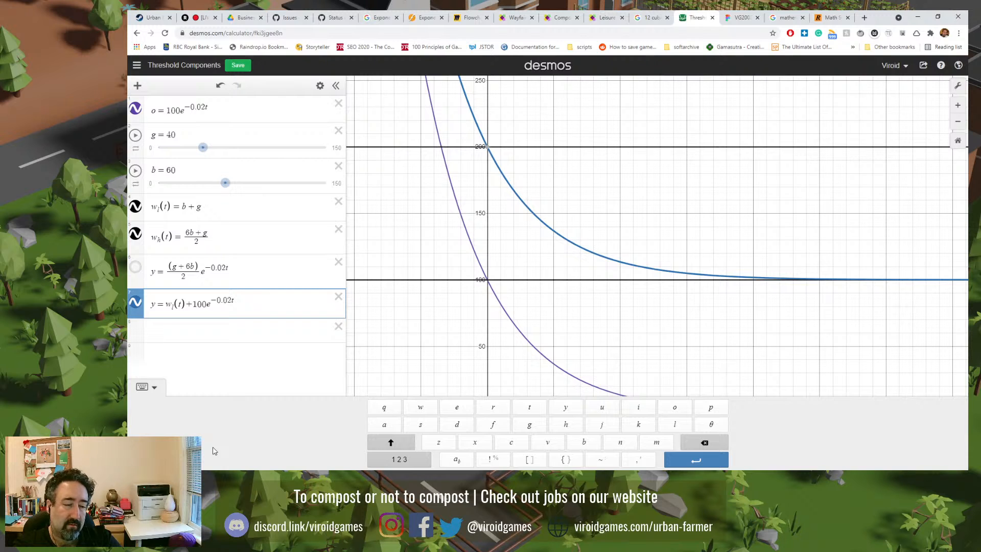
key("BackSpace")
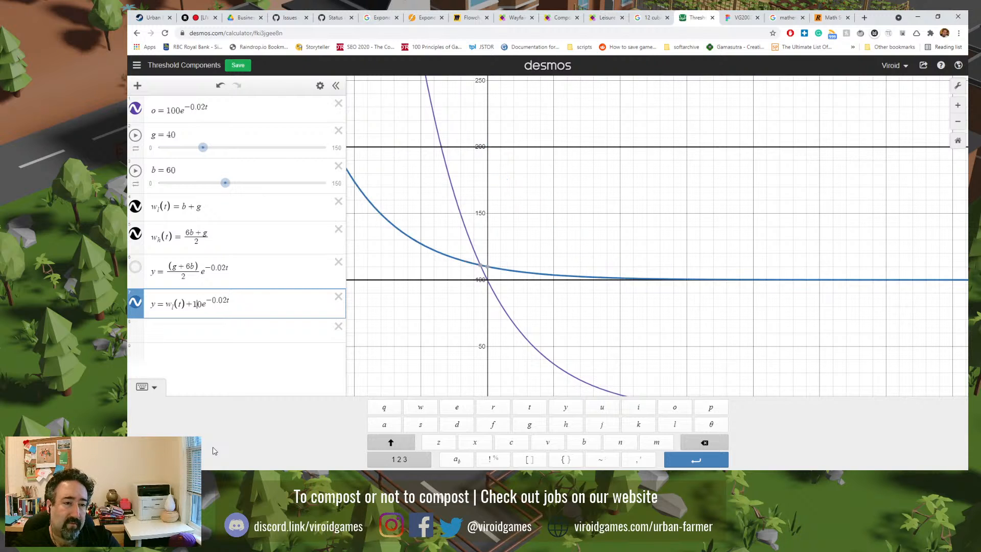
type("5")
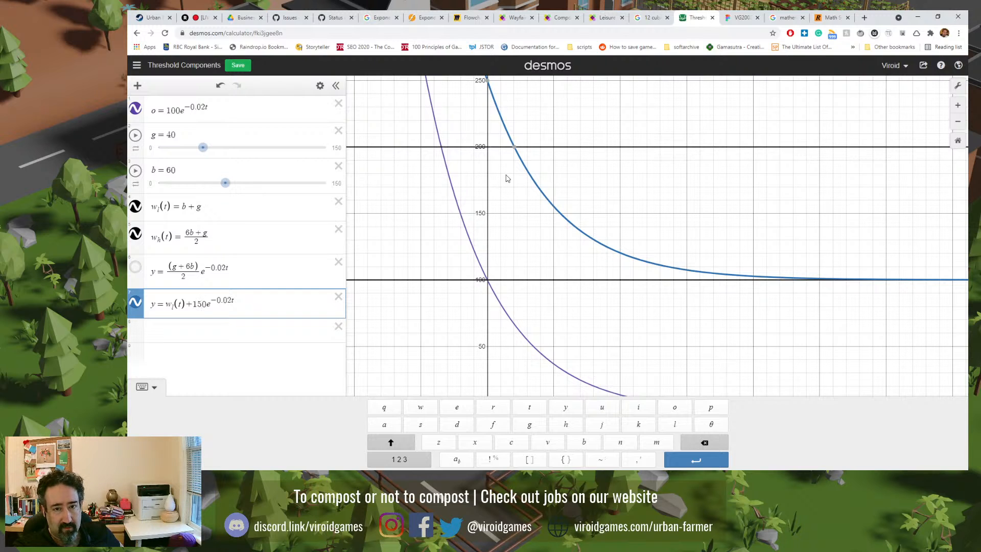
left_click(529, 177)
left_click_drag(529, 177, 534, 180)
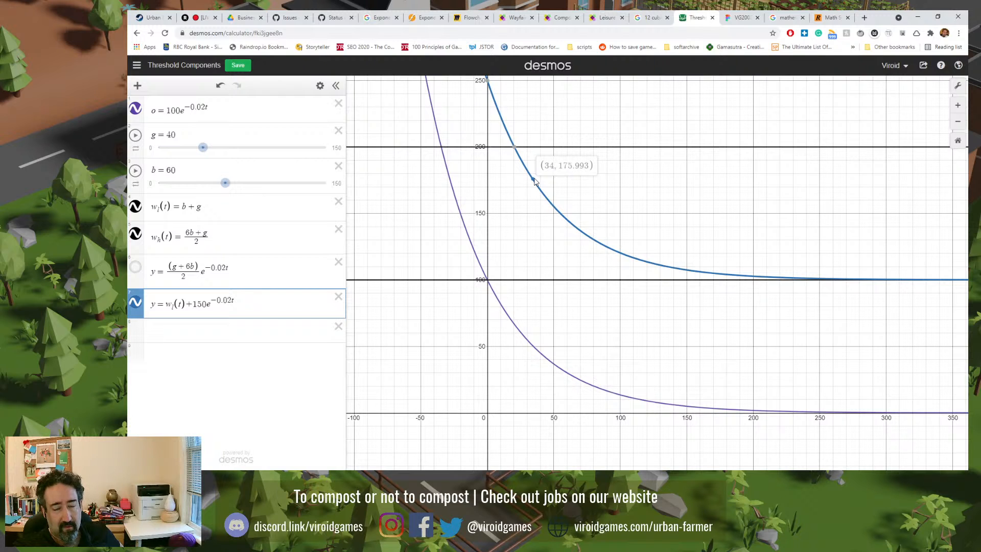
left_click_drag(535, 181, 536, 182)
- Set the exponential's coefficient in the last y expression to 100 and read a point on the curve below the upper threshold
left_click(199, 304)
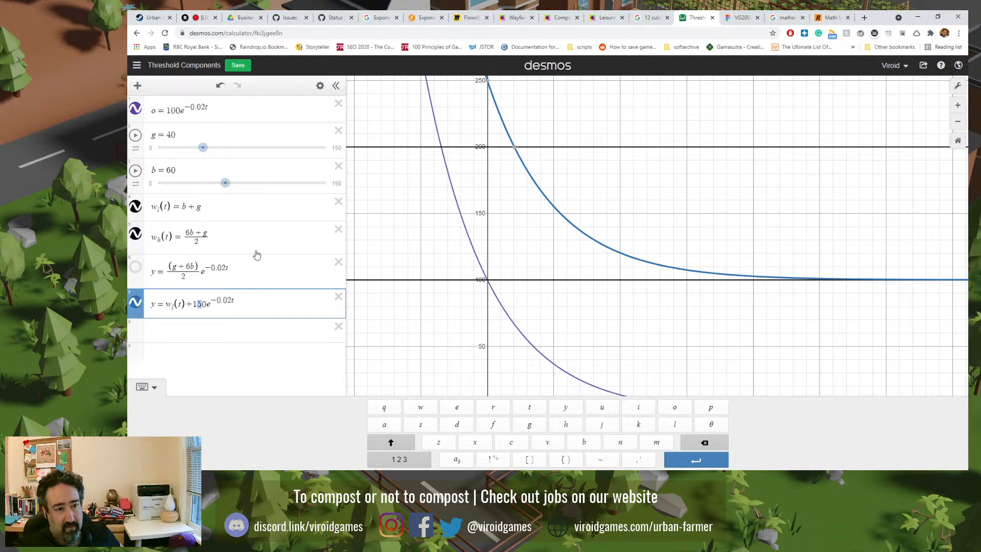
type("0")
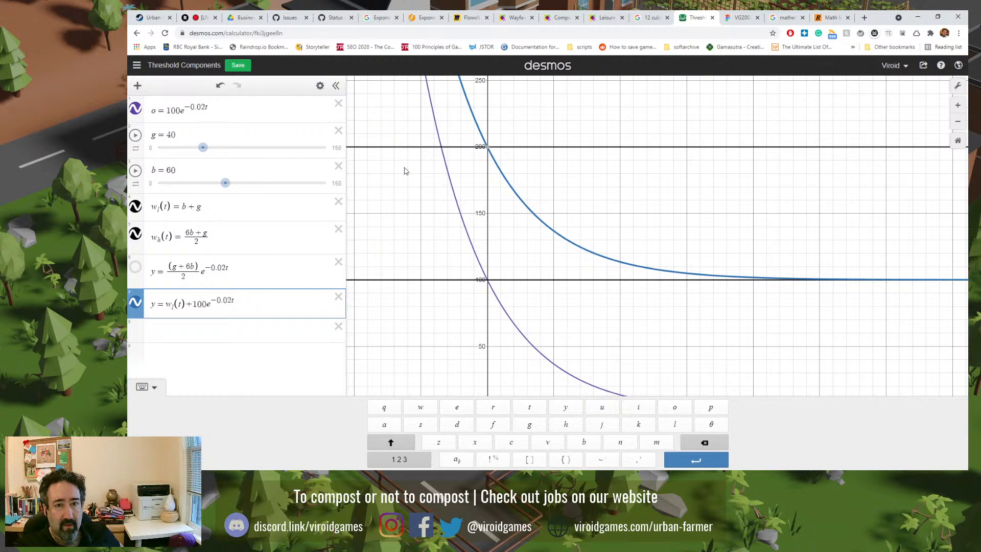
left_click(505, 179)
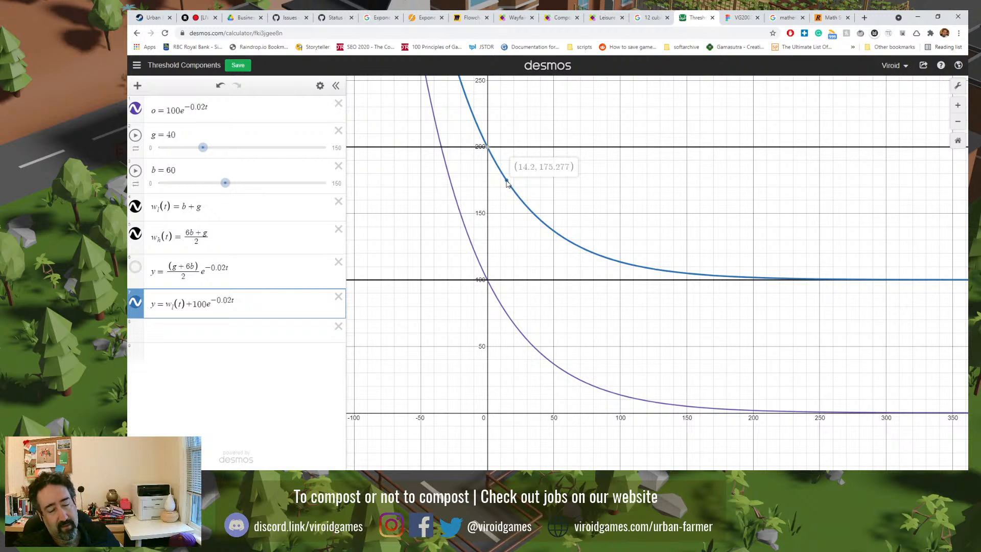
- Set the exponential's coefficient in the last y expression to 75 and check where the curve meets the y-axis
double_click(193, 304)
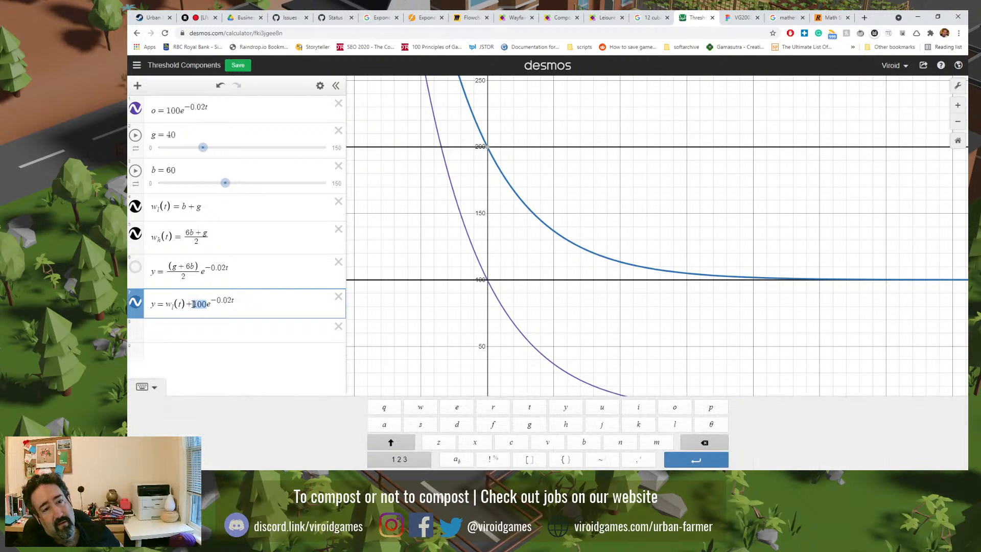
type("75")
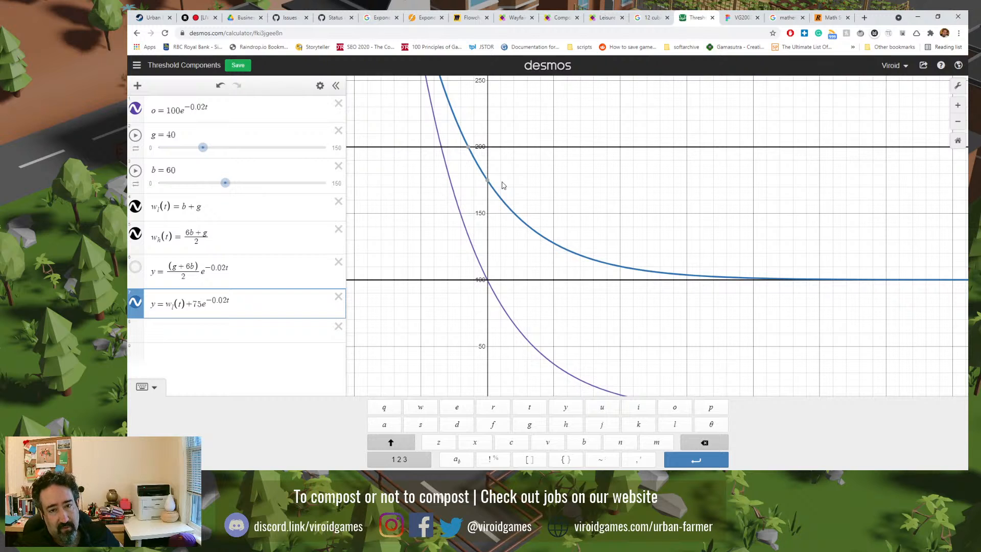
mouse_move(490, 188)
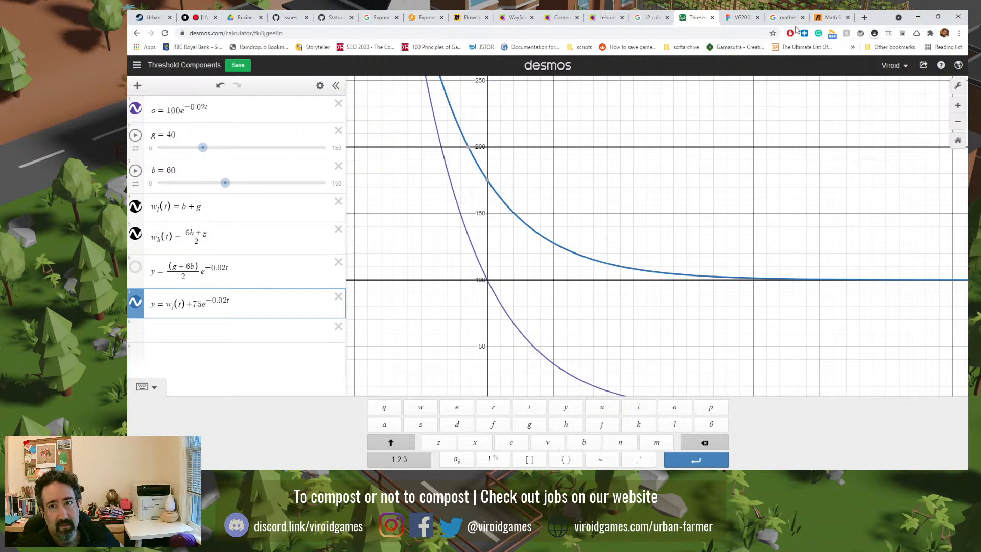
- Switch to the Urban-Farmer design file in Figma and find the vertical threshold bars on the Context Menus page
left_click(742, 17)
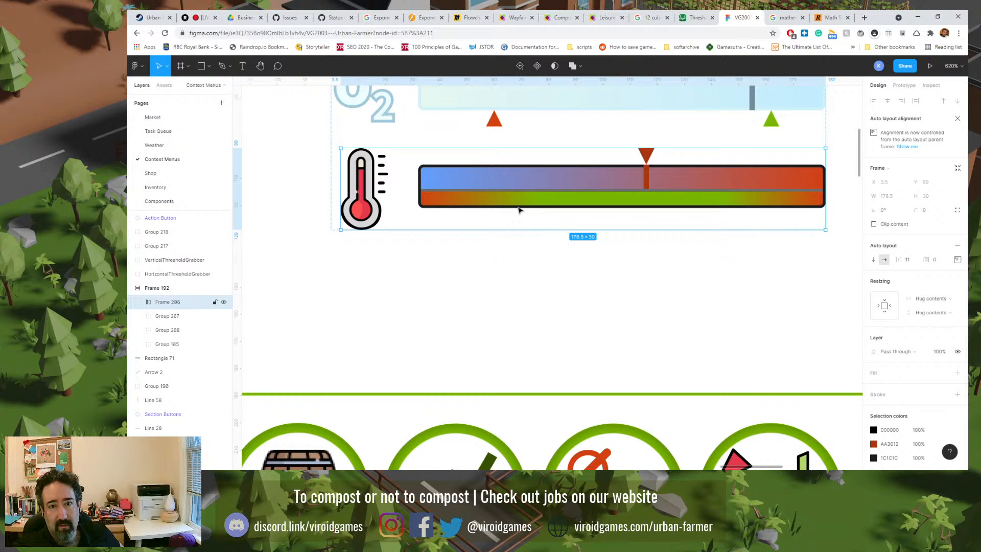
scroll(453, 339, "down", 10)
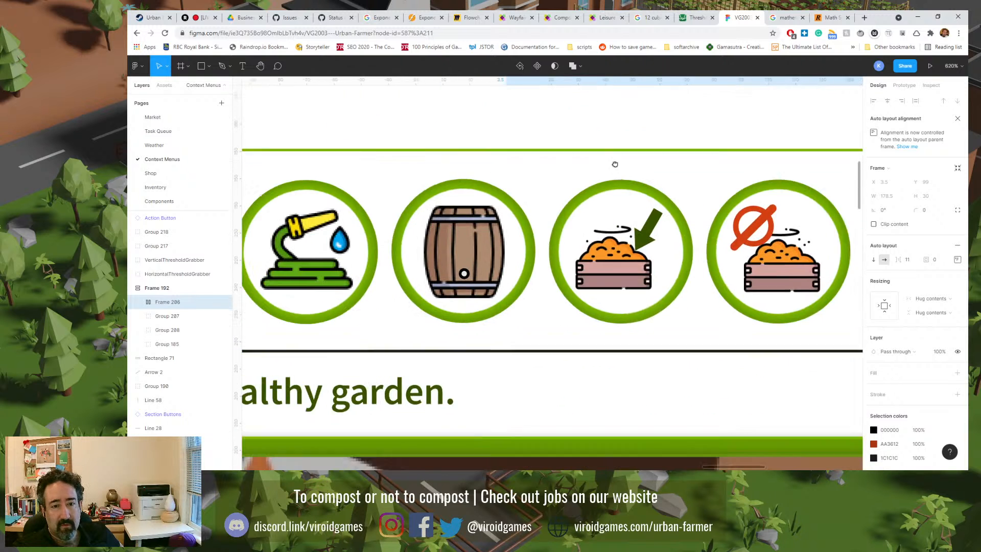
scroll(501, 298, "down", 10)
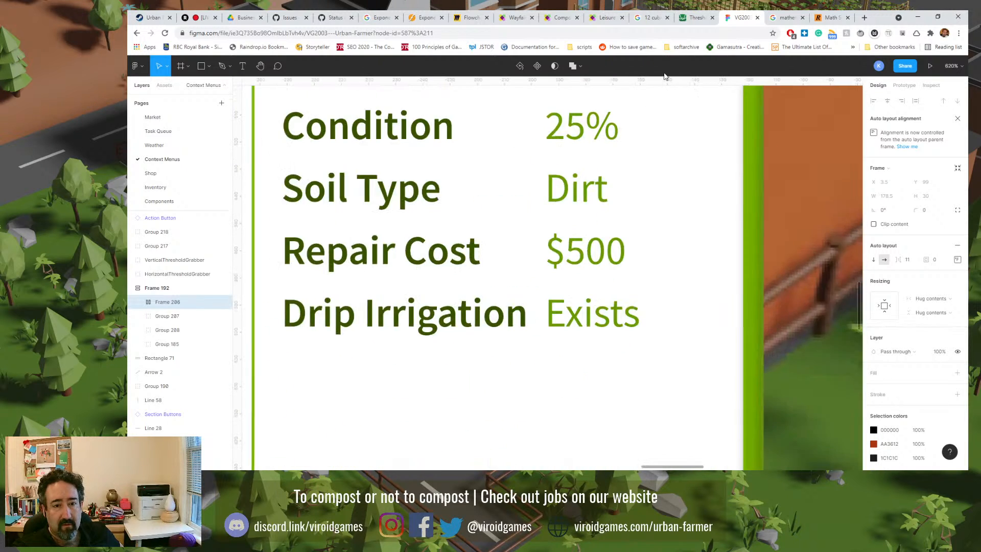
scroll(518, 241, "left", 3)
scroll(378, 288, "left", 3)
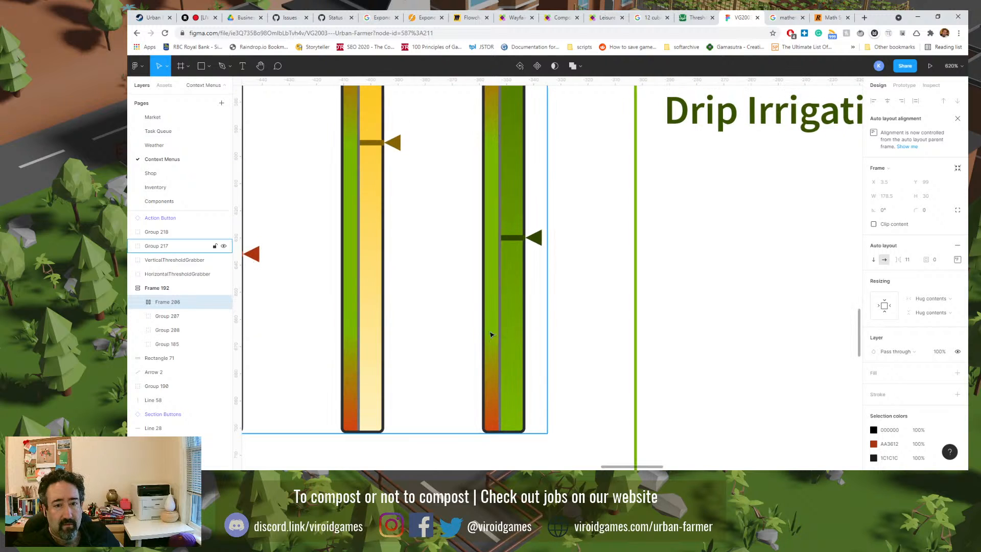
- Switch back to the Desmos graph and try 55 and 25 as the exponential's coefficient in the last y expression
scroll(491, 358, "up", 2)
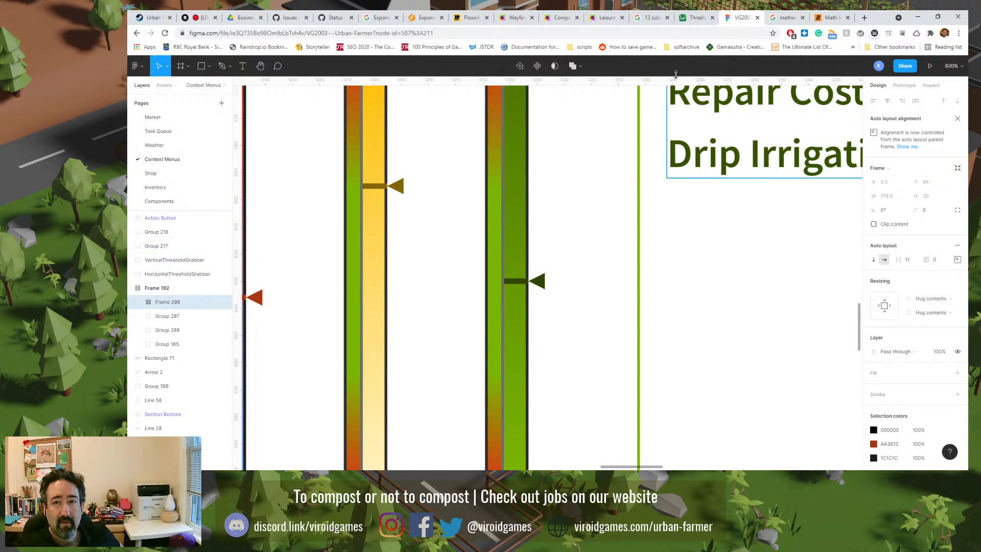
left_click(694, 18)
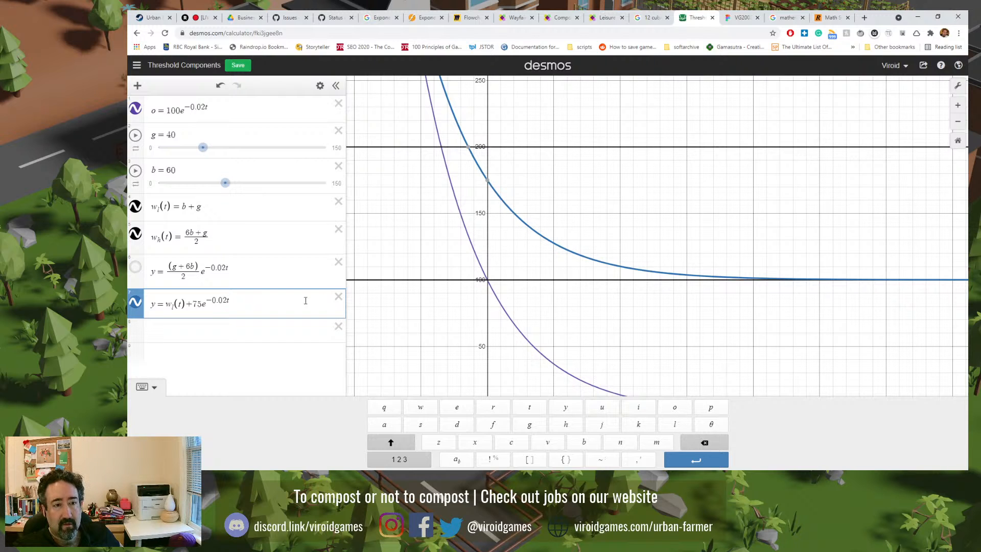
double_click(200, 305)
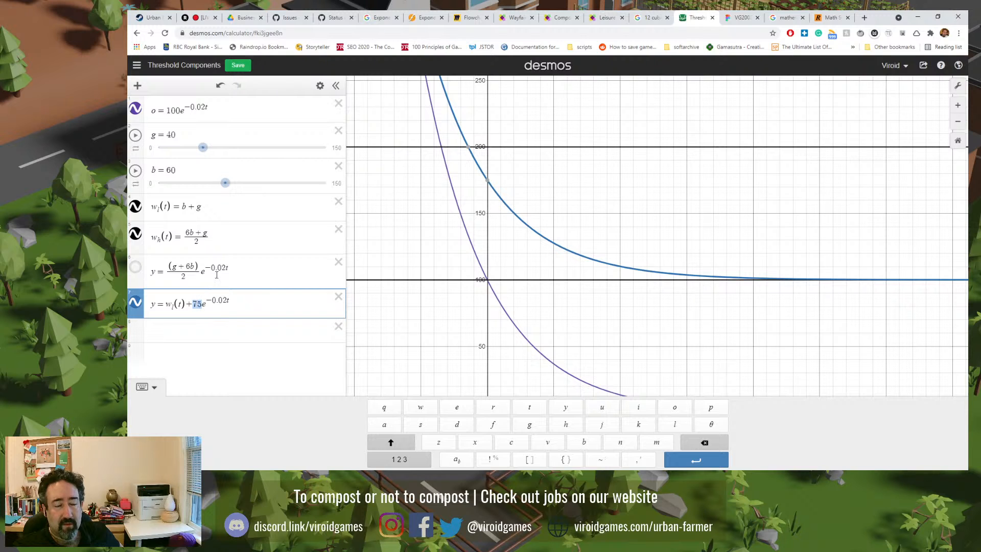
type("55")
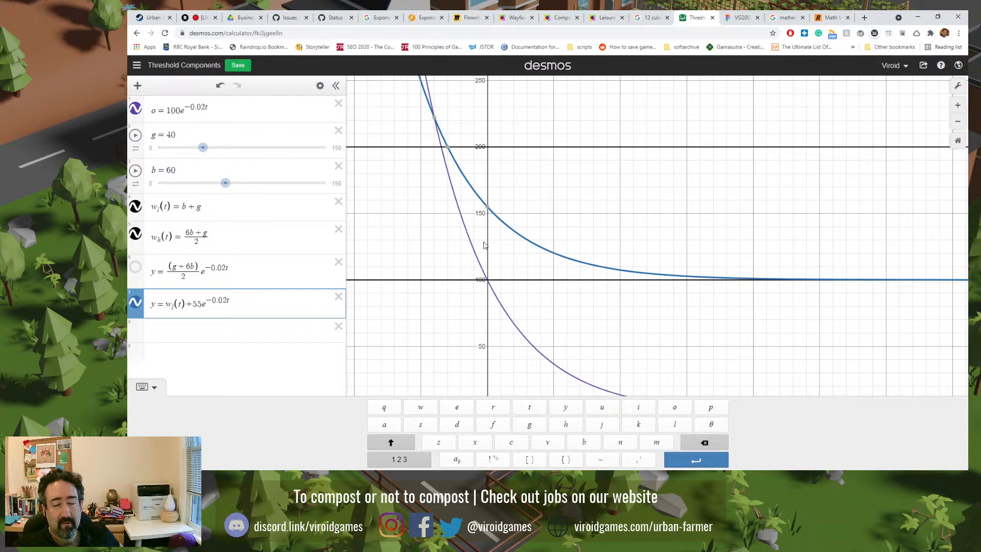
left_click_drag(201, 305, 194, 305)
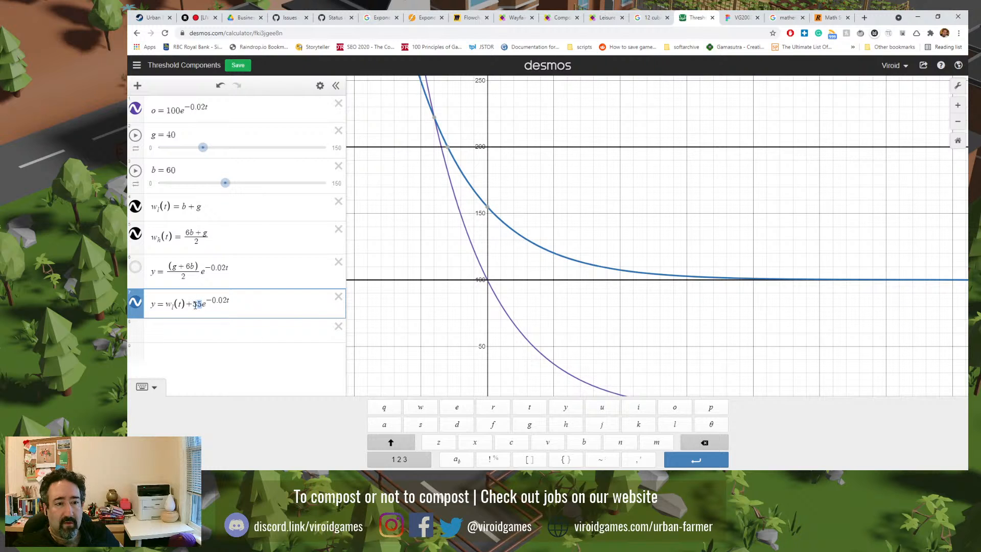
type("25")
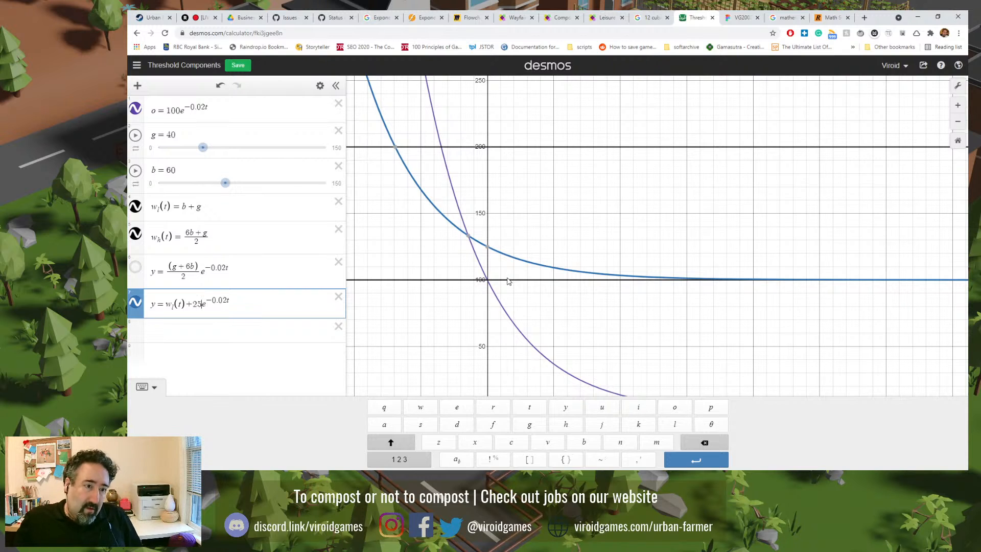
- Replace w_l(t) and its added coefficient in the last y expression with 150, giving y = 150e^(-0.02t)
left_click(198, 303)
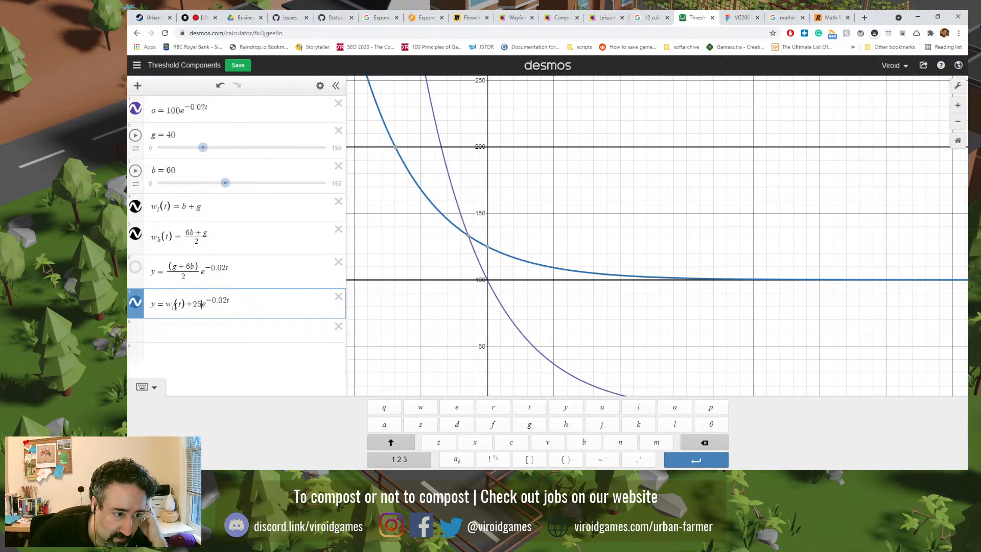
left_click_drag(168, 305, 205, 305)
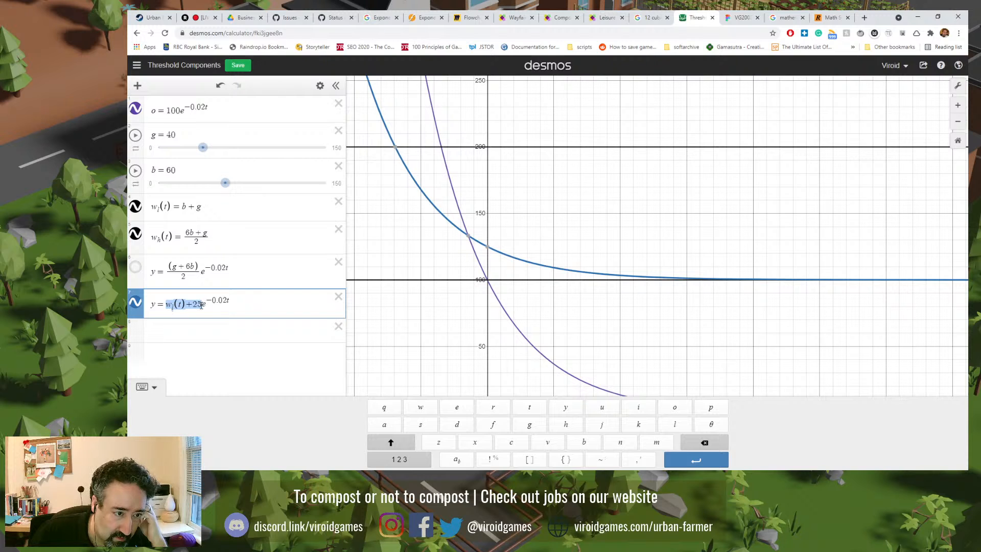
type("150")
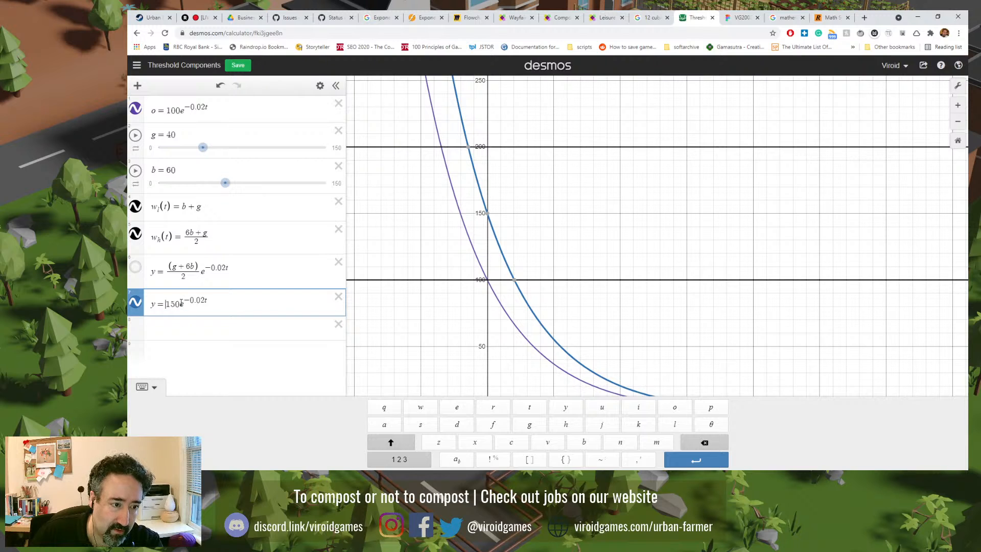
left_click_drag(183, 304, 167, 304)
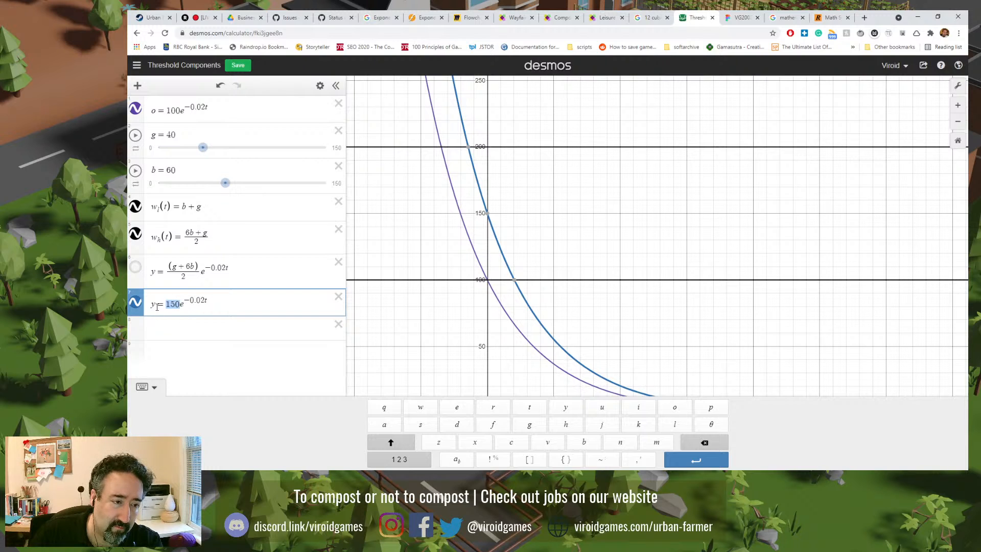
left_click_drag(166, 305, 179, 306)
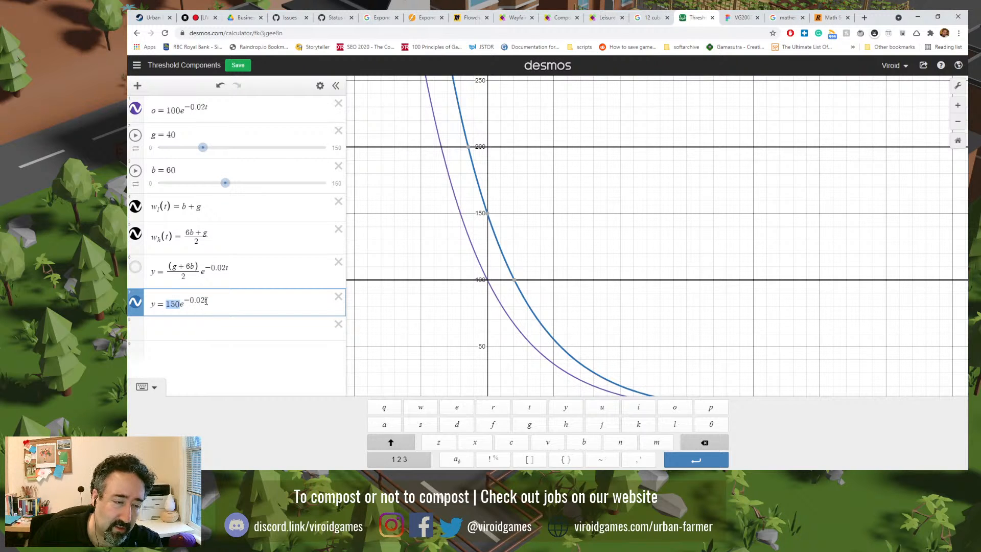
left_click_drag(207, 300, 190, 299)
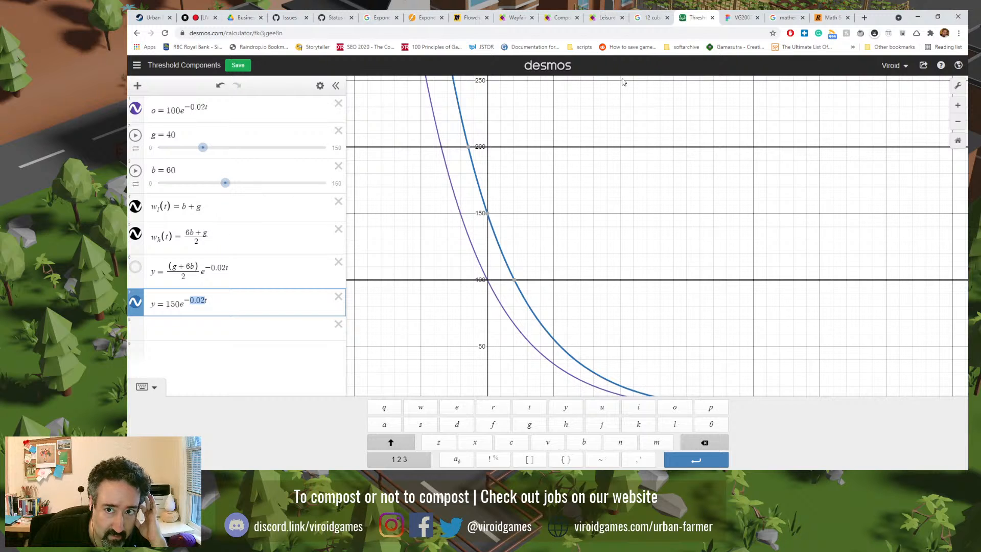
- Switch to the Urban Farmer design in Figma and examine the threshold bars at 100% zoom with nothing selected
left_click(748, 15)
key("shift+0")
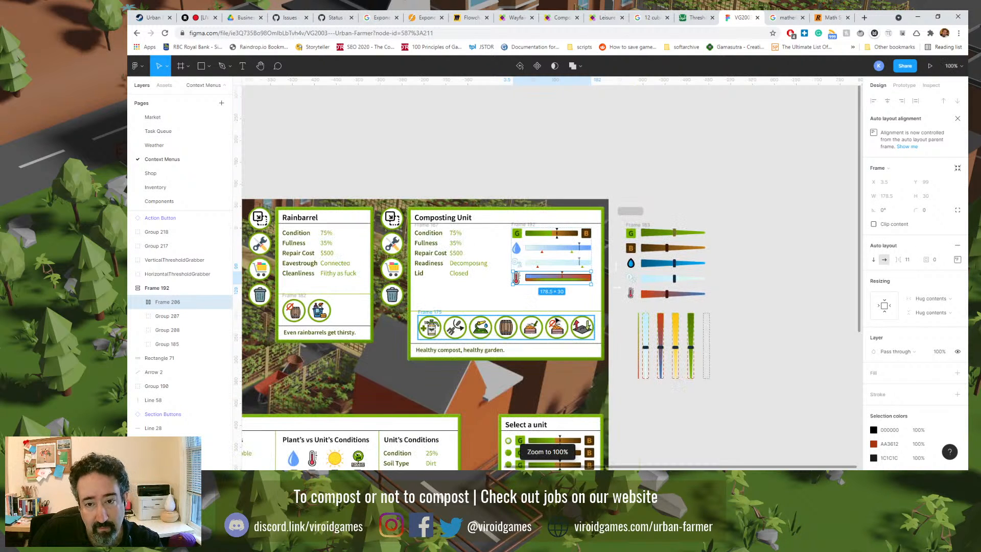
key("Escape")
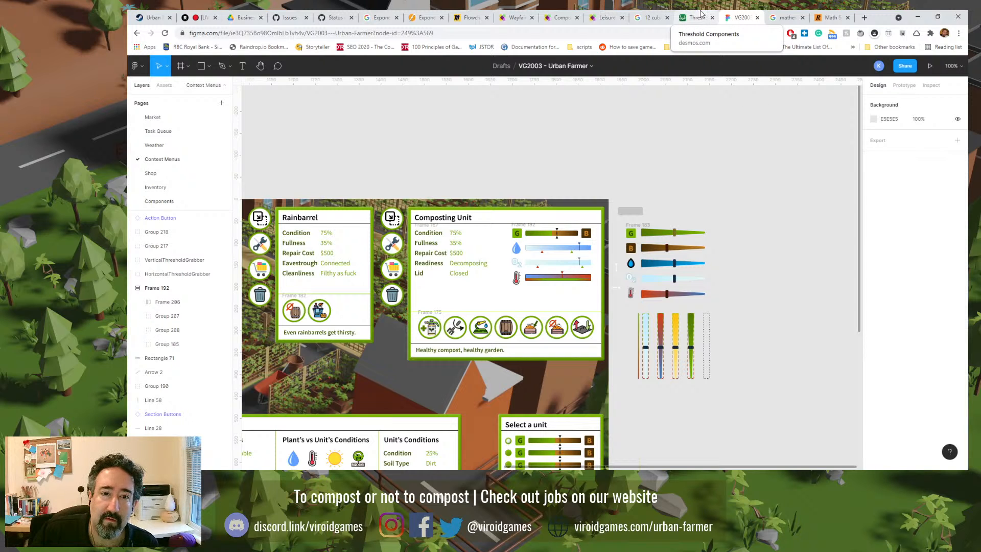
- Return to the Desmos graph, set b to 110 and check both threshold lines against the decay curves
left_click(702, 17)
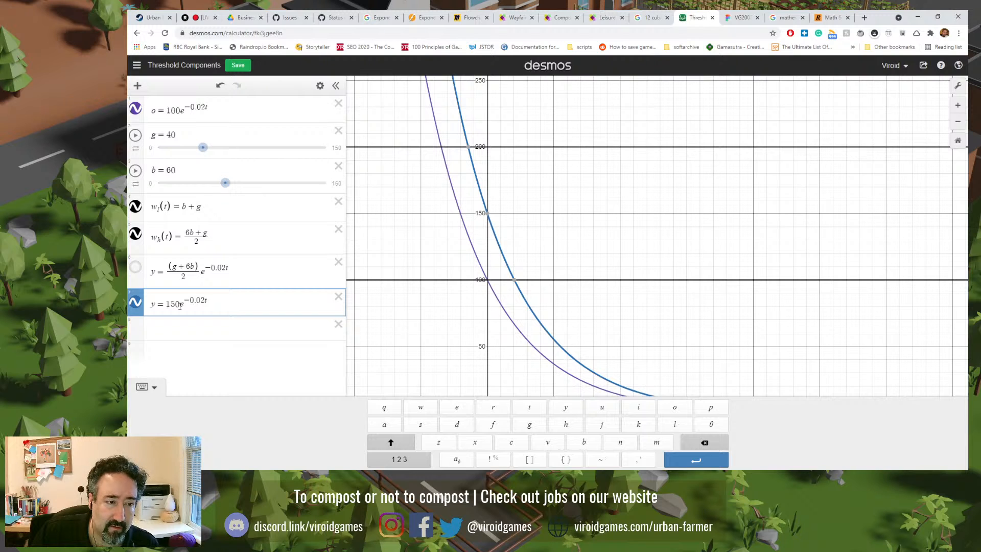
left_click_drag(180, 305, 166, 305)
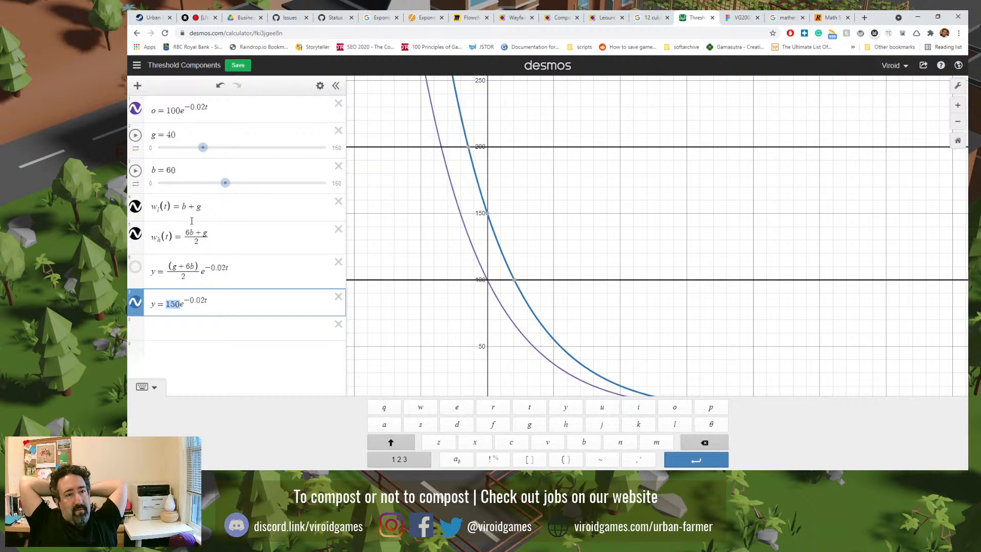
left_click(165, 170)
left_click_drag(166, 170, 170, 170)
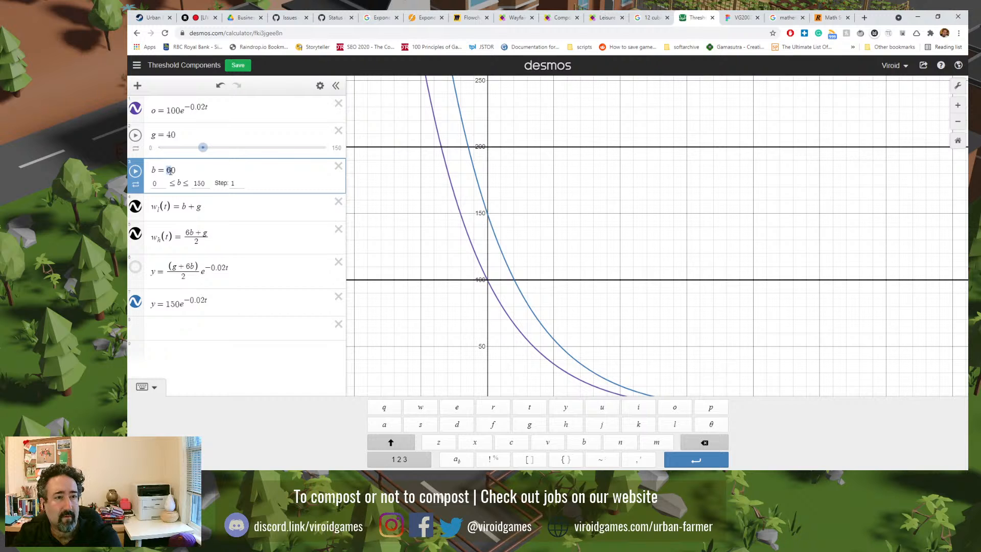
type("11")
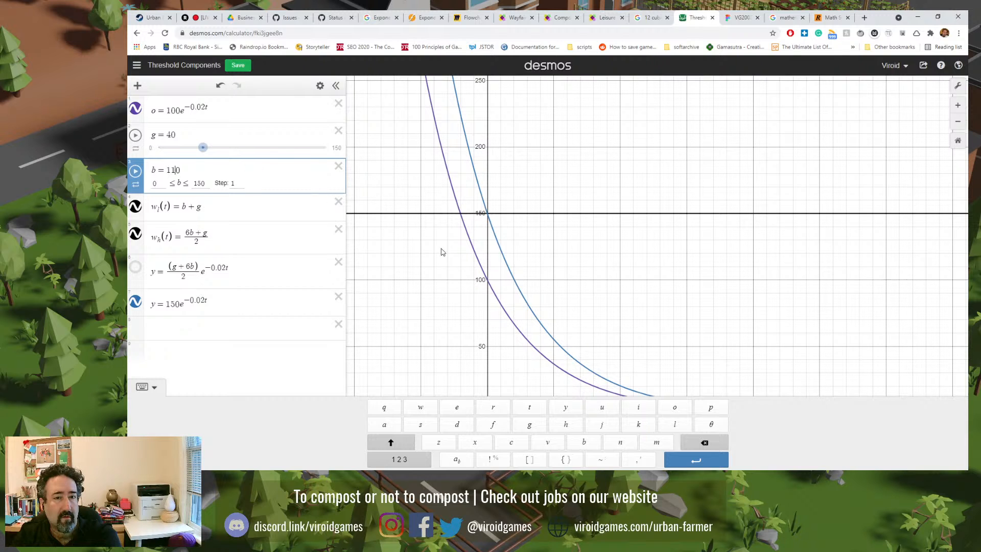
scroll(521, 182, "down", 3)
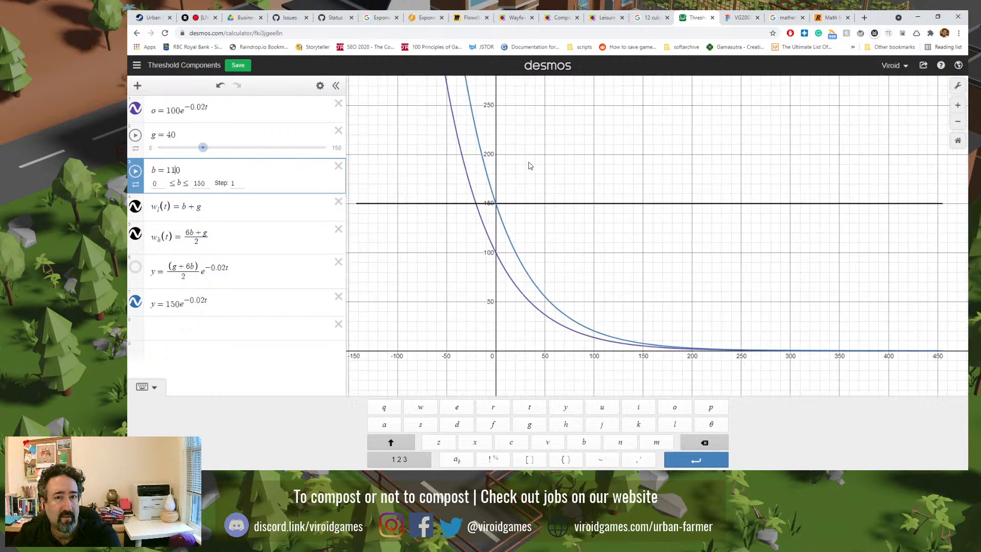
scroll(529, 162, "down", 1)
left_click_drag(559, 172, 558, 270)
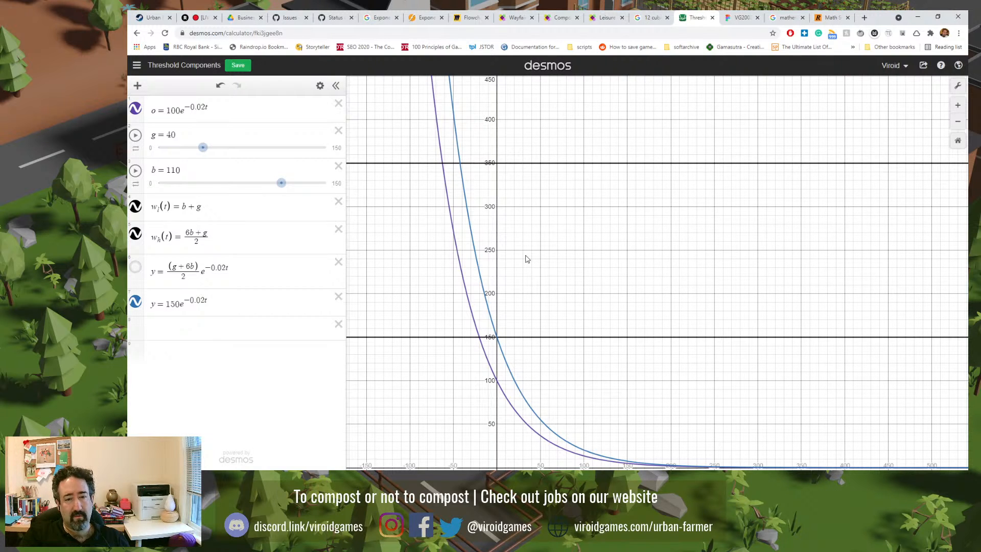
left_click_drag(524, 292, 506, 227)
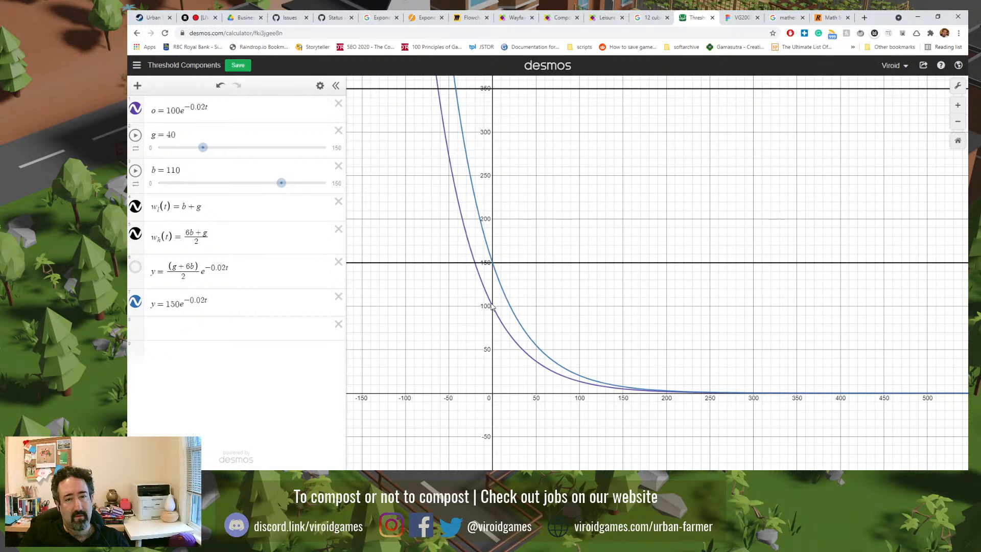
left_click_drag(537, 211, 542, 233)
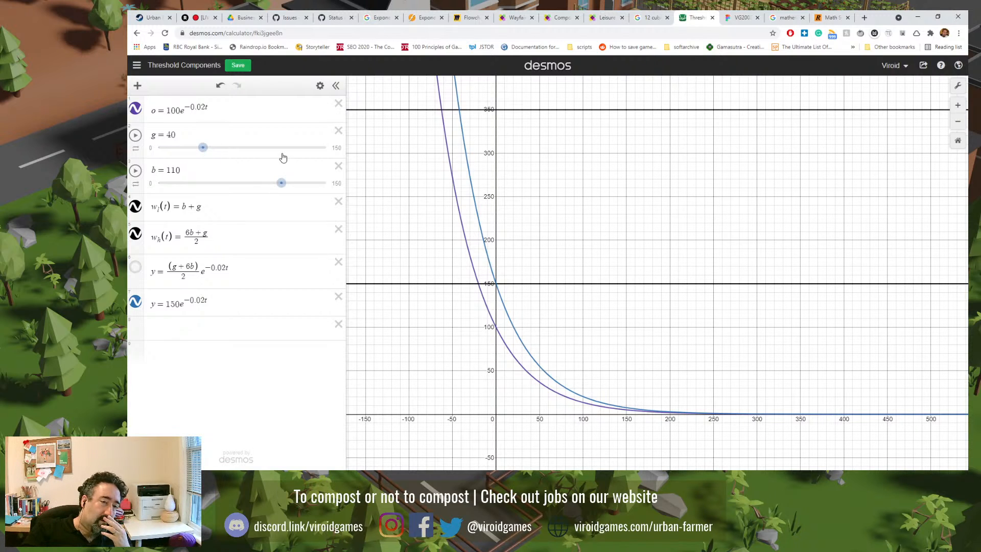
- Try a value of 90 for g and set it back to 40
left_click(169, 137)
left_click_drag(167, 137, 172, 136)
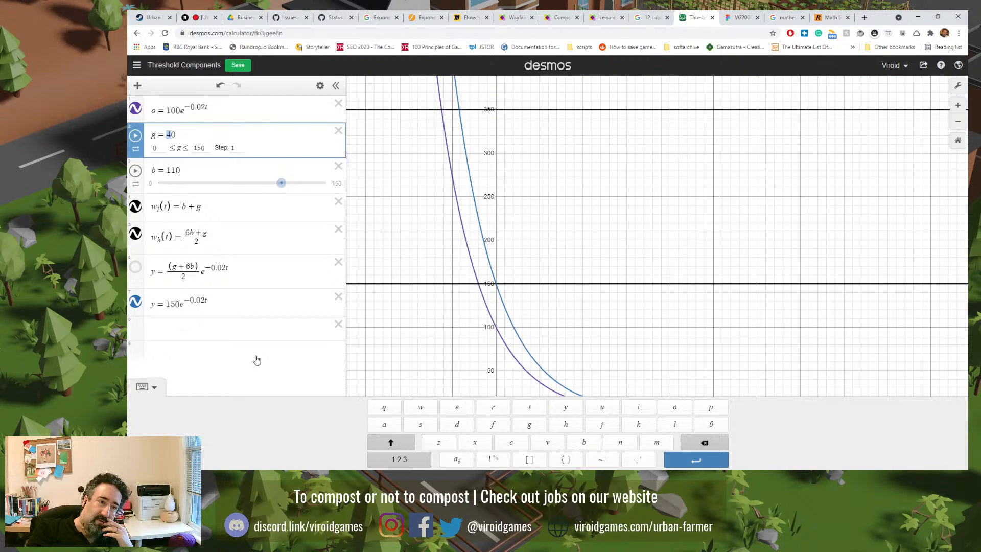
type("9")
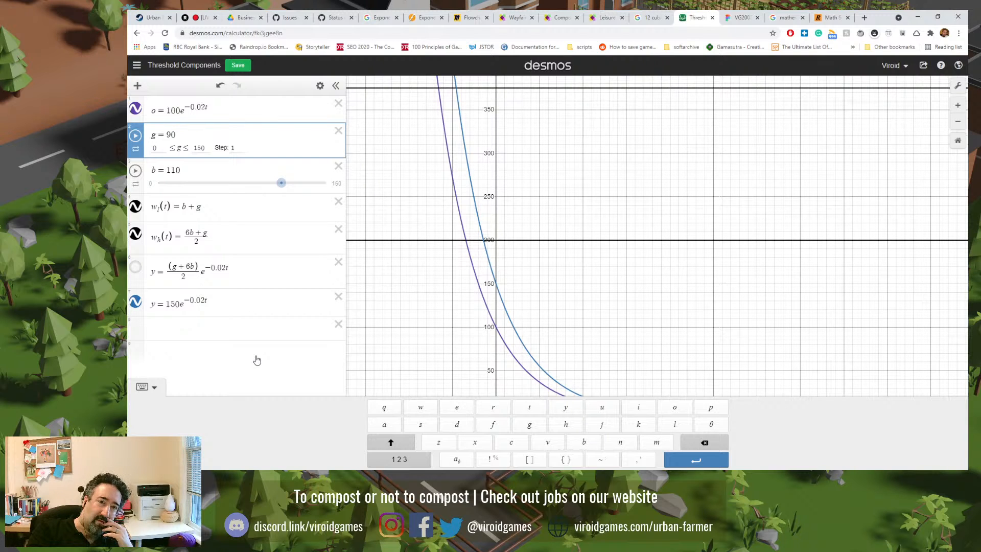
key("Return")
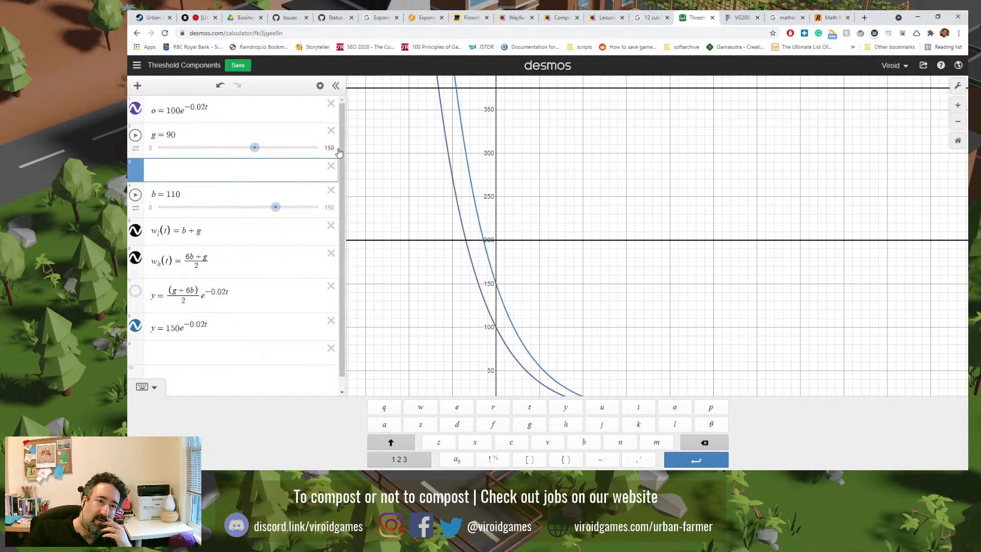
key("BackSpace")
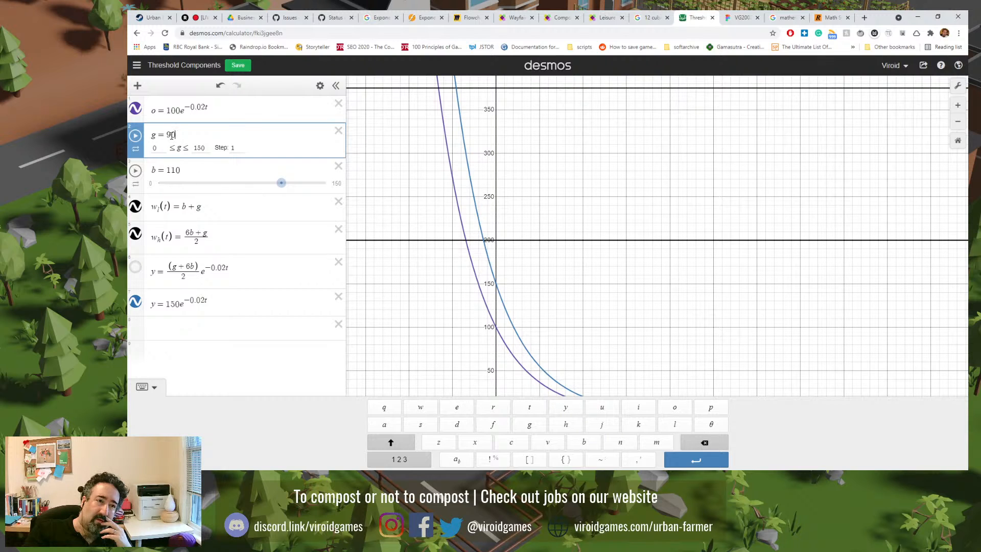
left_click_drag(170, 134, 167, 135)
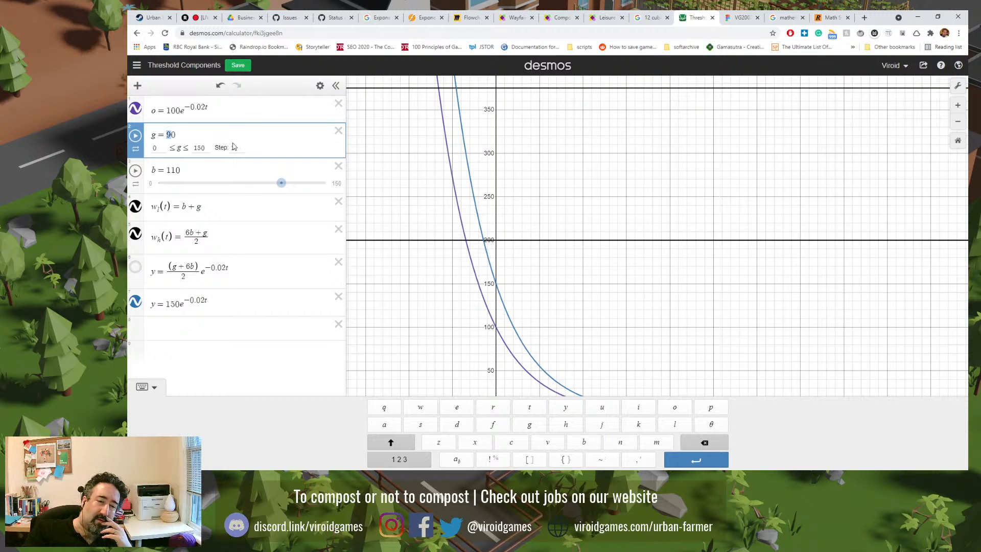
type("4")
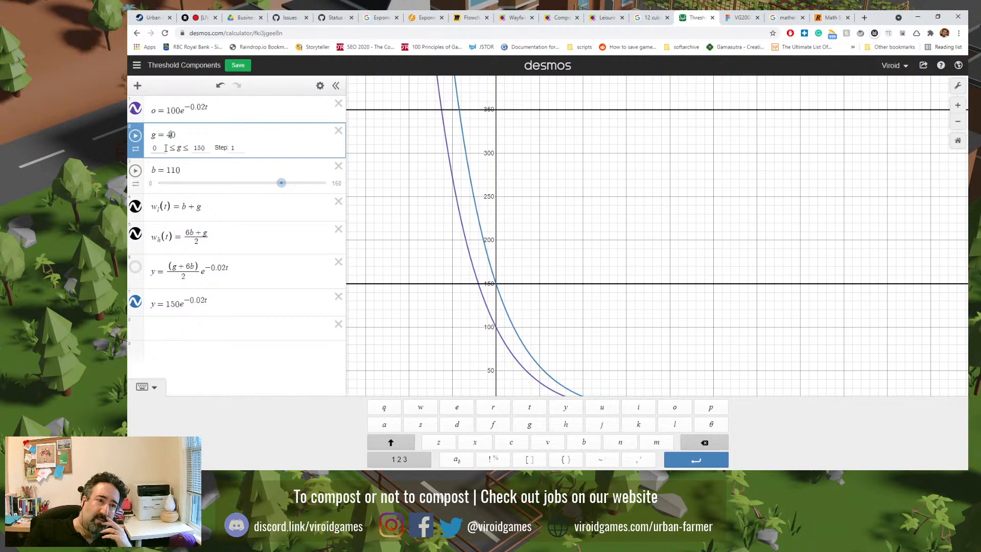
- Set g to 90, check the upper threshold line near the y-axis and remove the empty expression row above b
left_click_drag(168, 136, 174, 137)
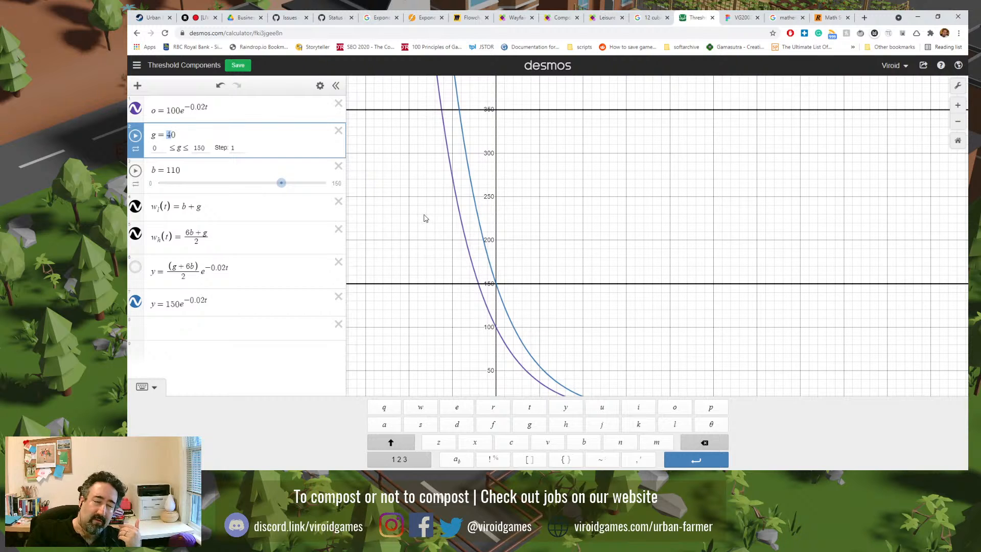
type("9")
key("Return")
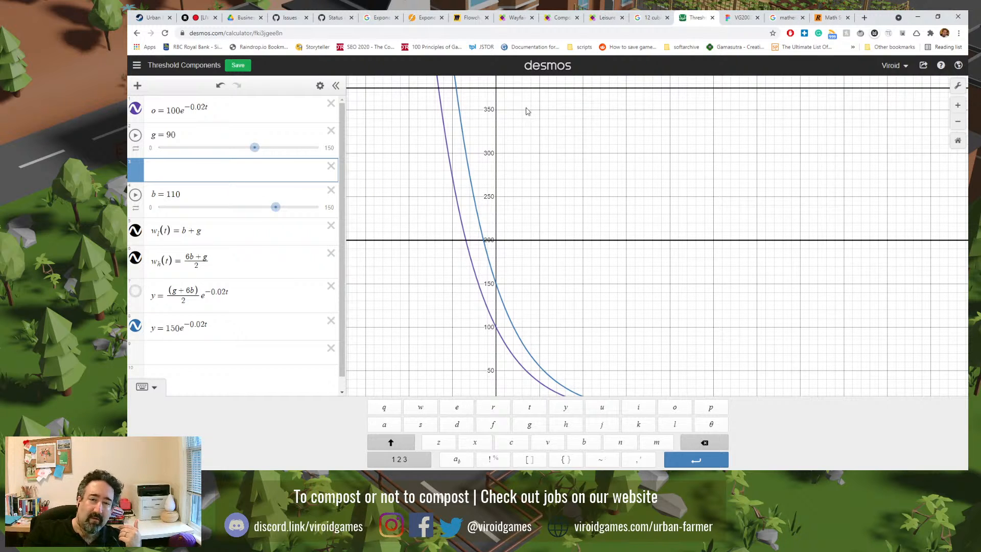
left_click(556, 169)
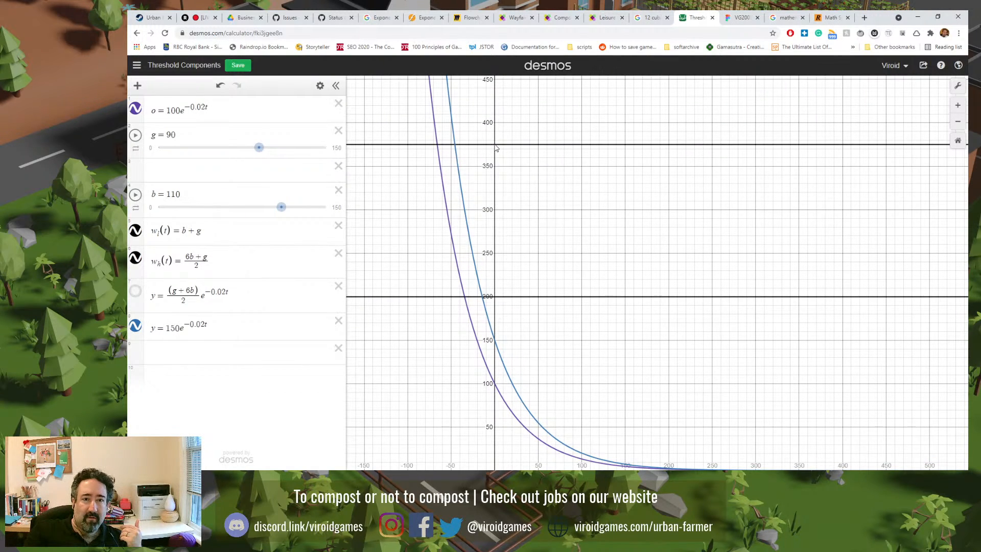
left_click(495, 145)
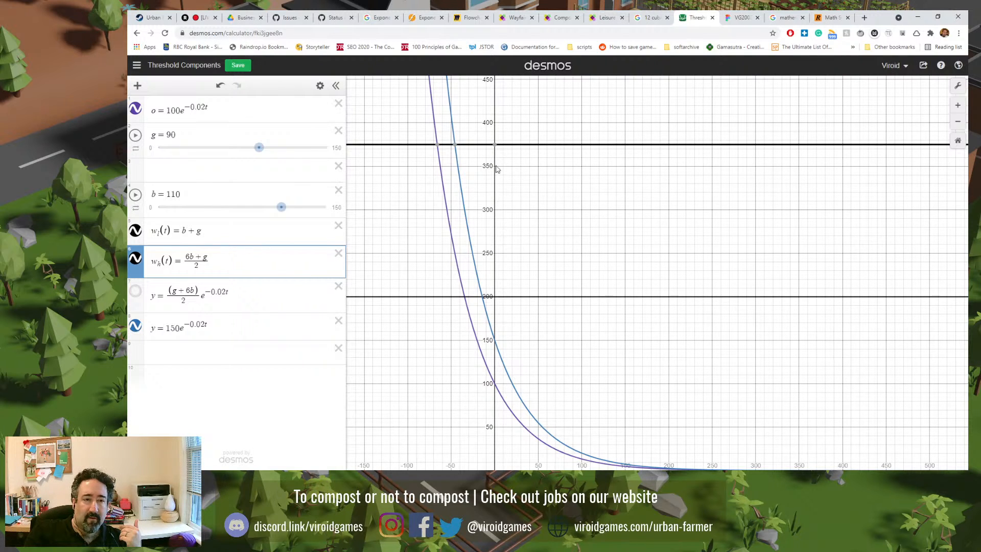
left_click(338, 166)
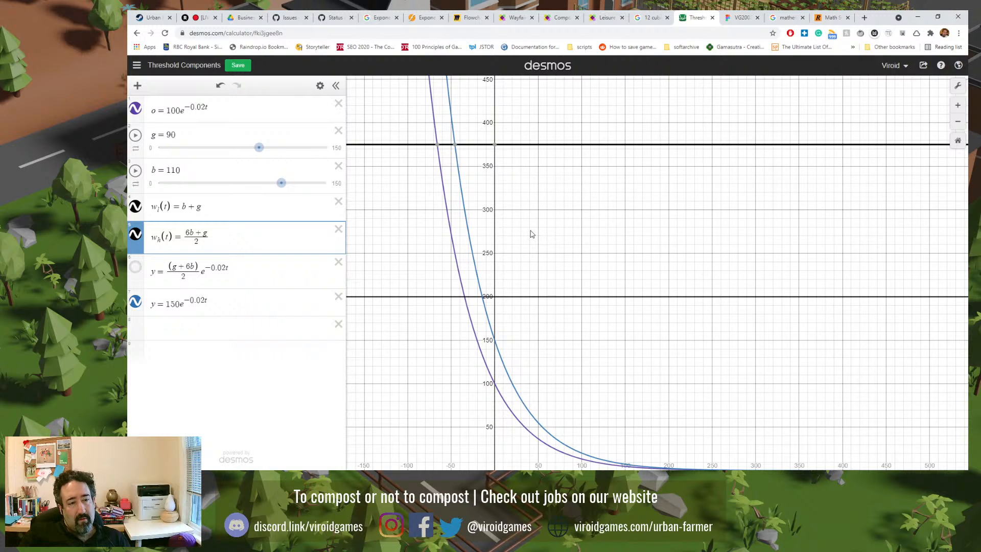
- Set the exponential's coefficient in the last y expression to 250
left_click(172, 302)
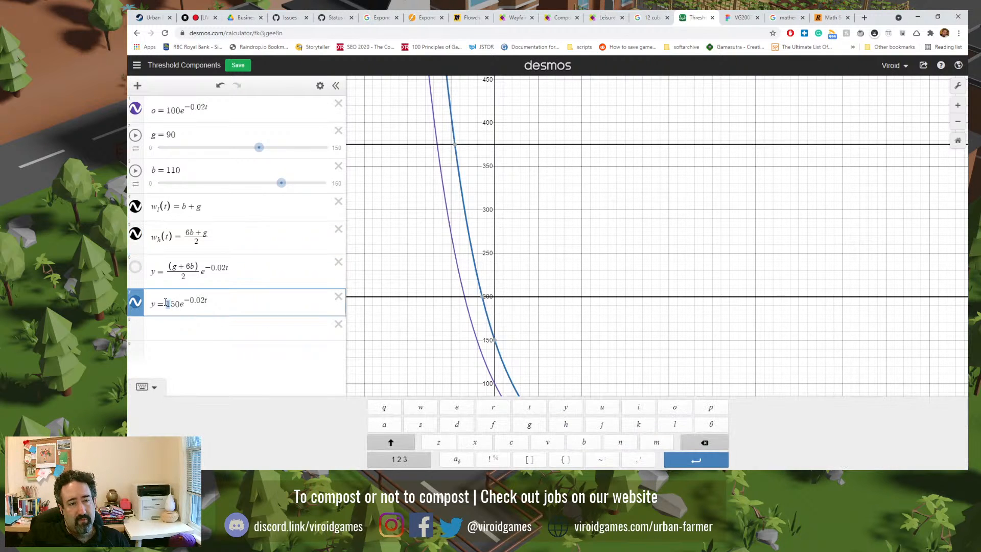
key("BackSpace")
type("2")
key("Return")
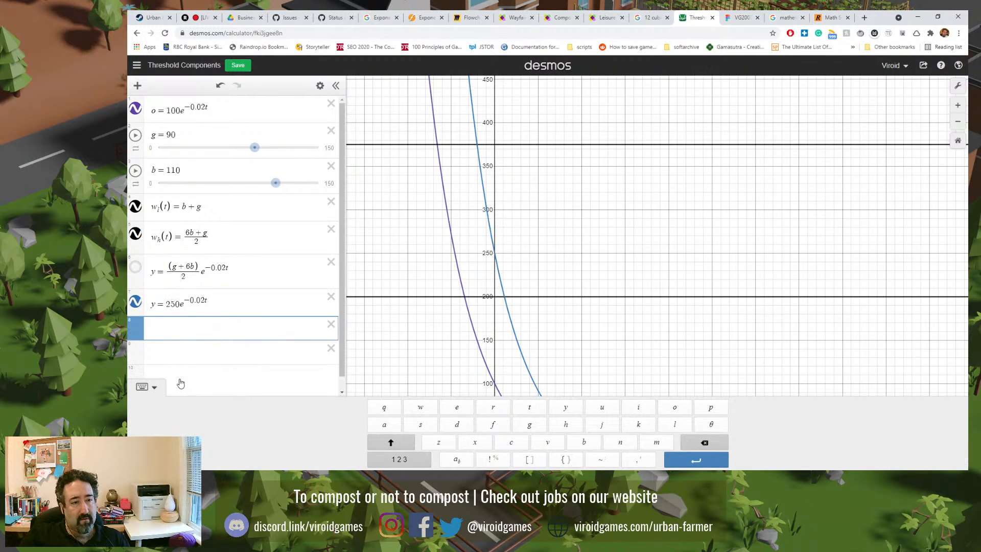
- Remove the empty expression row below the last y expression and set g to 40
left_click(331, 324)
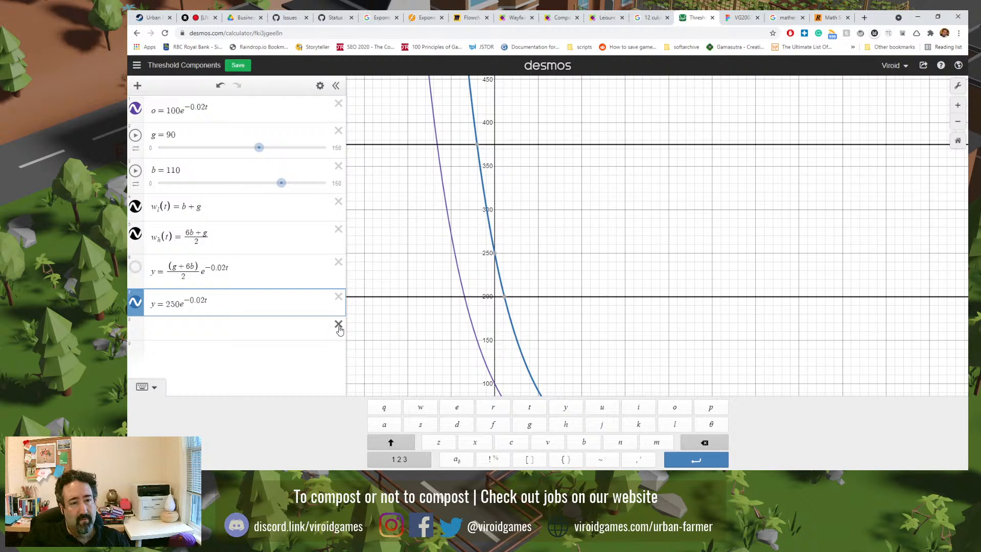
left_click(168, 135)
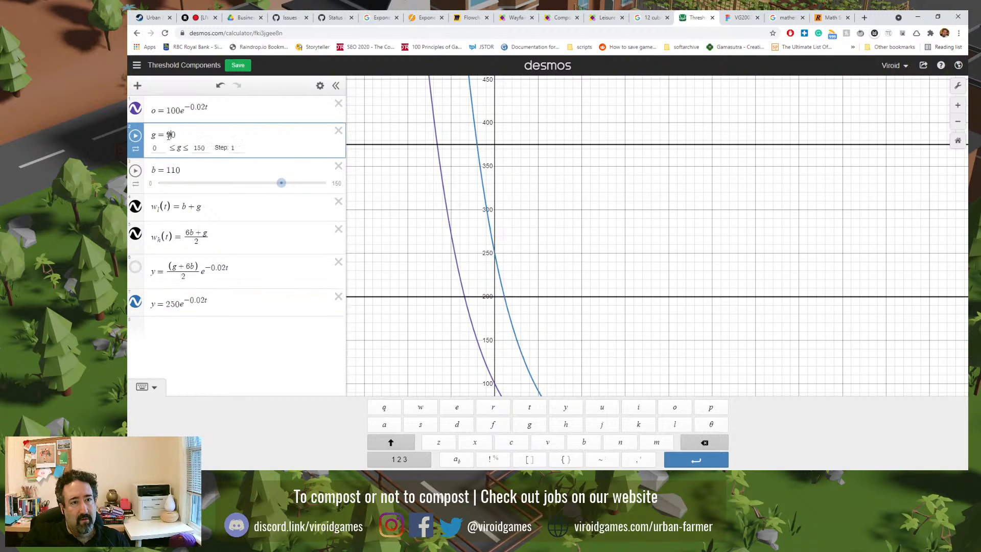
key("shift+Left")
type("4")
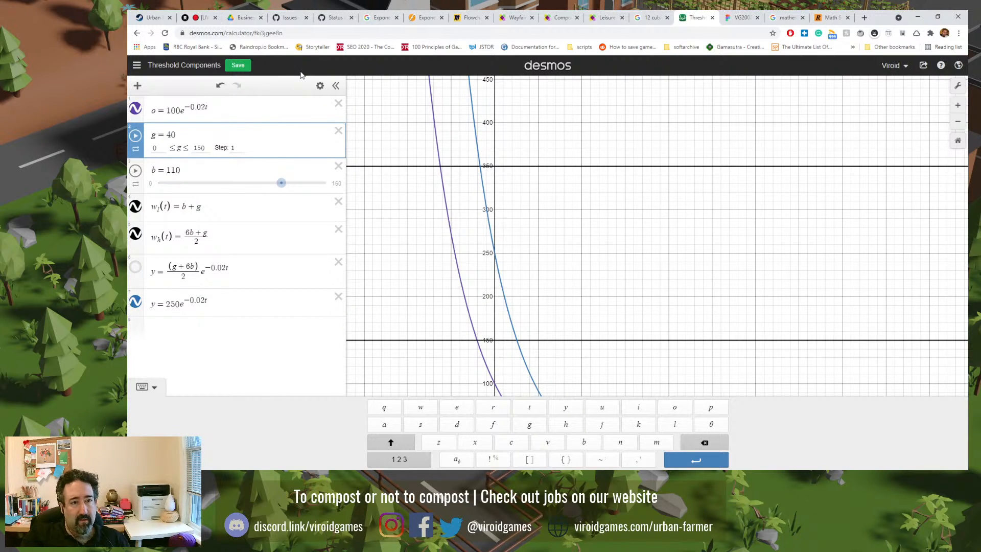
left_click(283, 350)
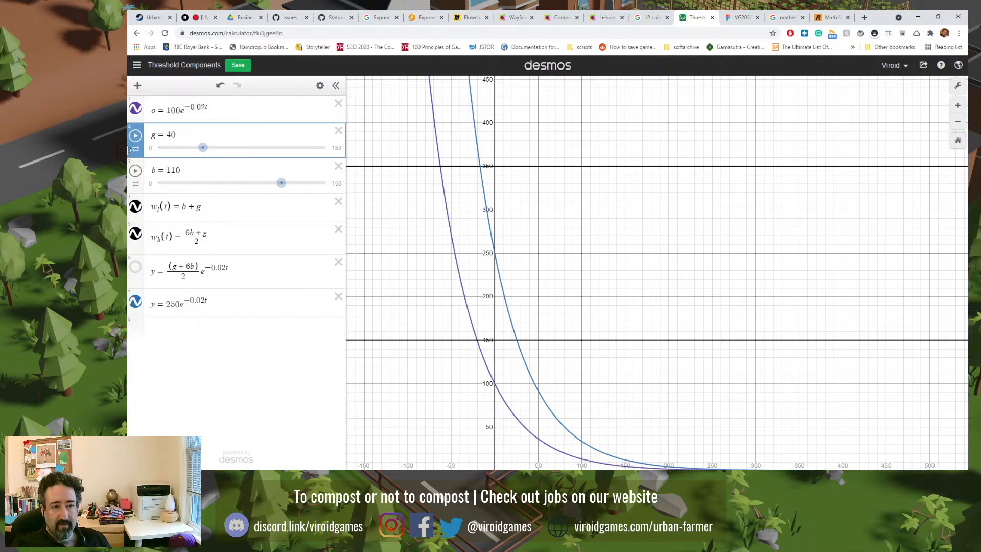
- Set g to 90 and compare both threshold lines with the decay curves
left_click(169, 135)
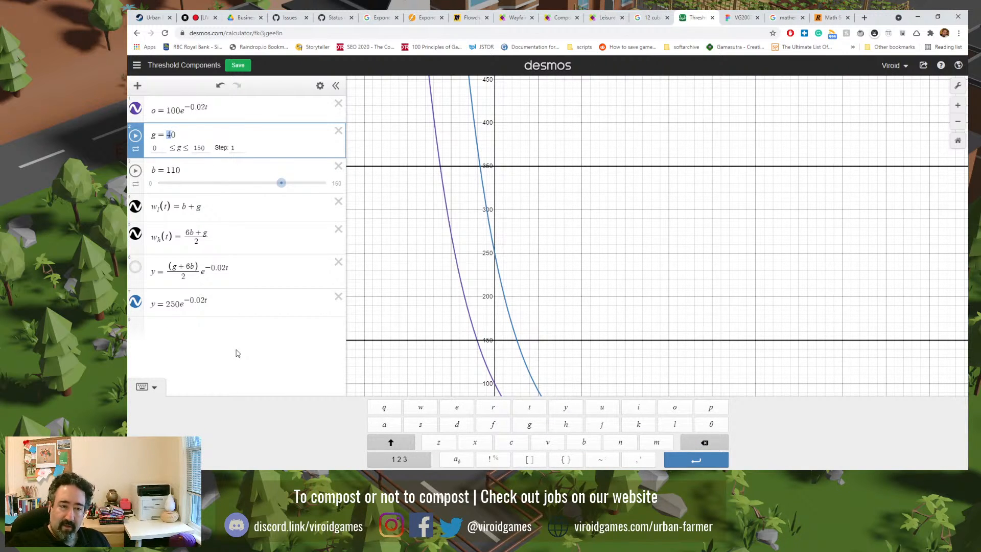
type("9")
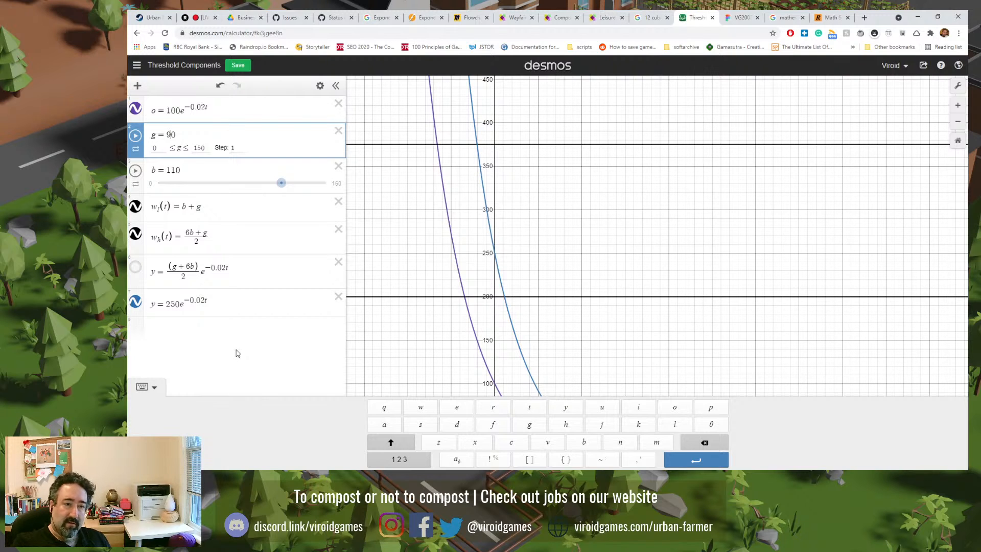
left_click(240, 344)
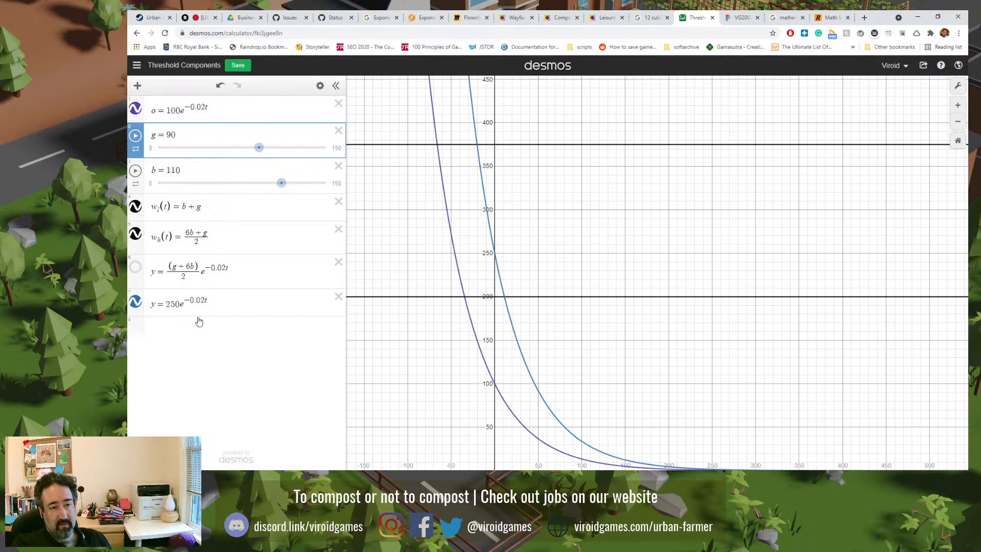
- Set the exponential's coefficient in the last y expression to 150
left_click(171, 305)
key("shift+Left")
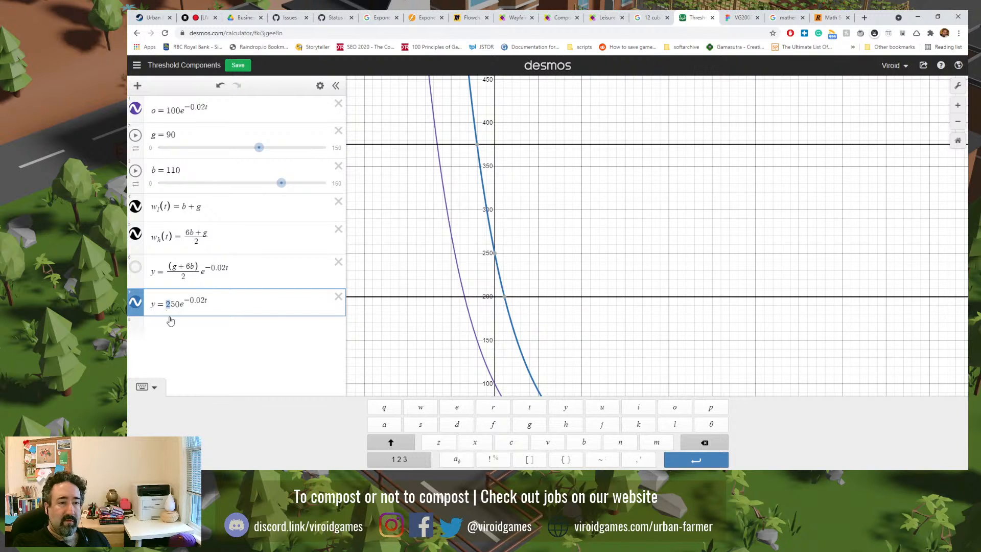
type("1")
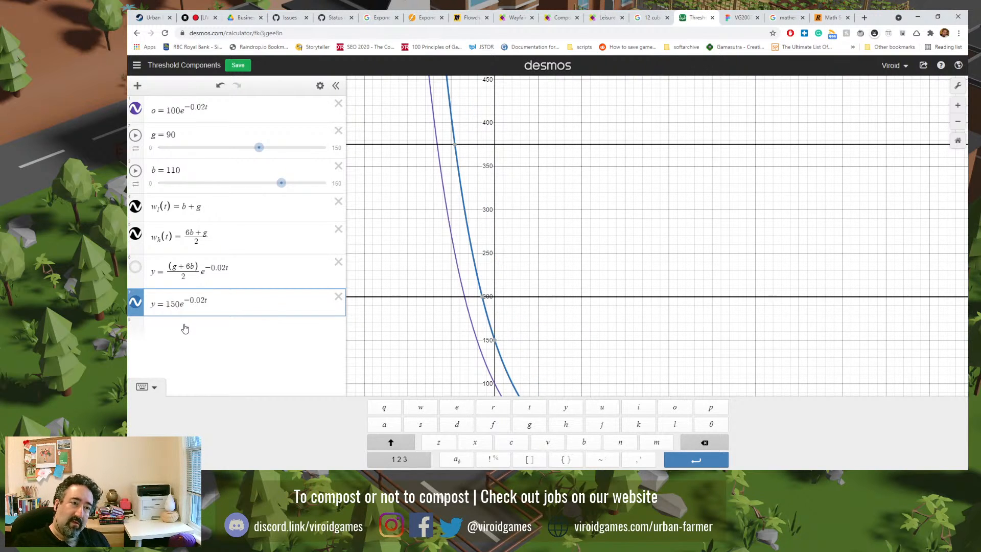
- Set g to 40 and b to 60
left_click_drag(172, 136, 169, 139)
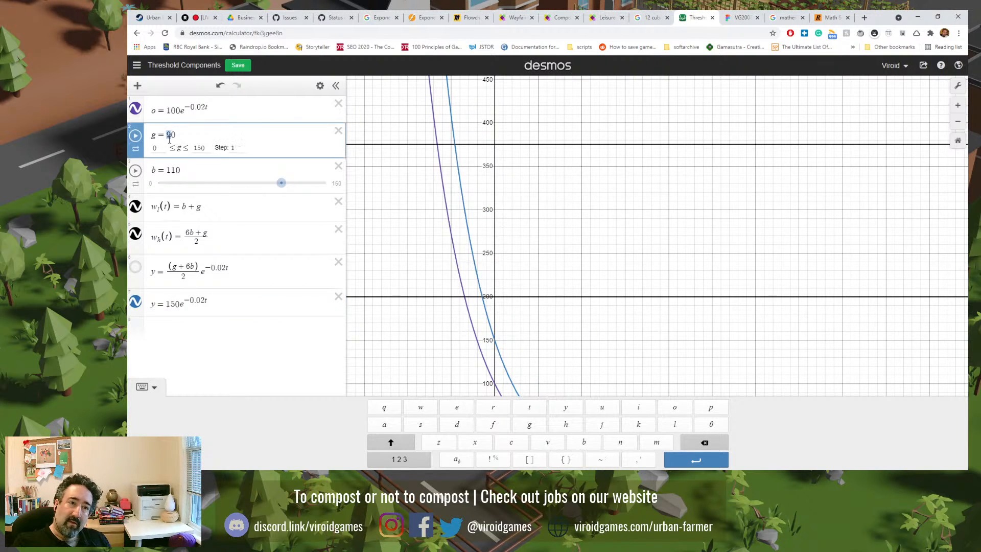
type("4")
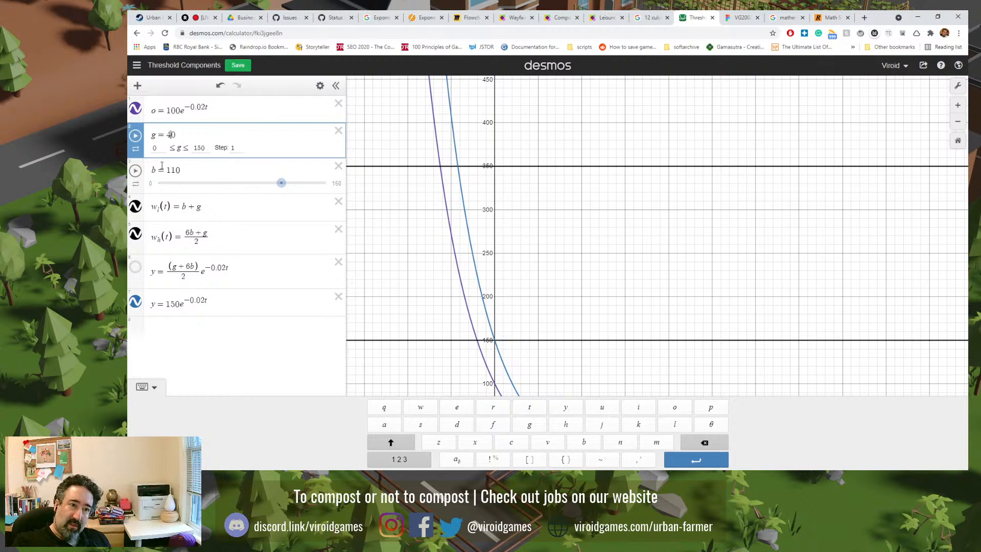
left_click_drag(176, 170, 167, 171)
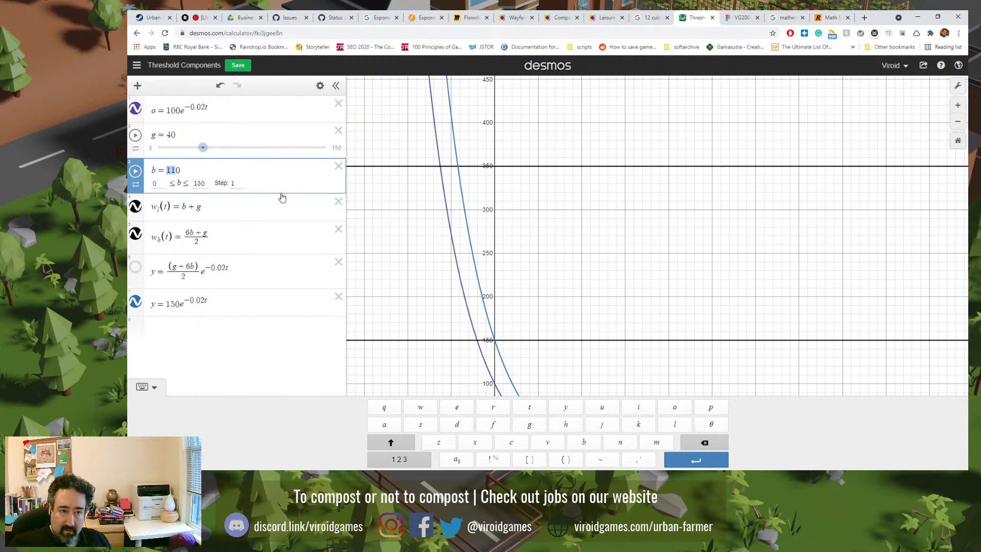
type("6")
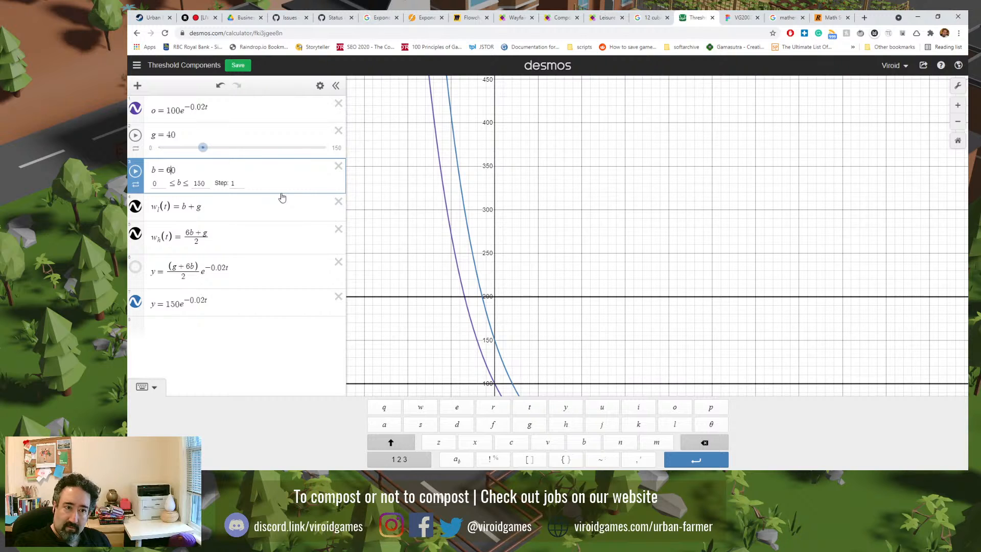
left_click(243, 339)
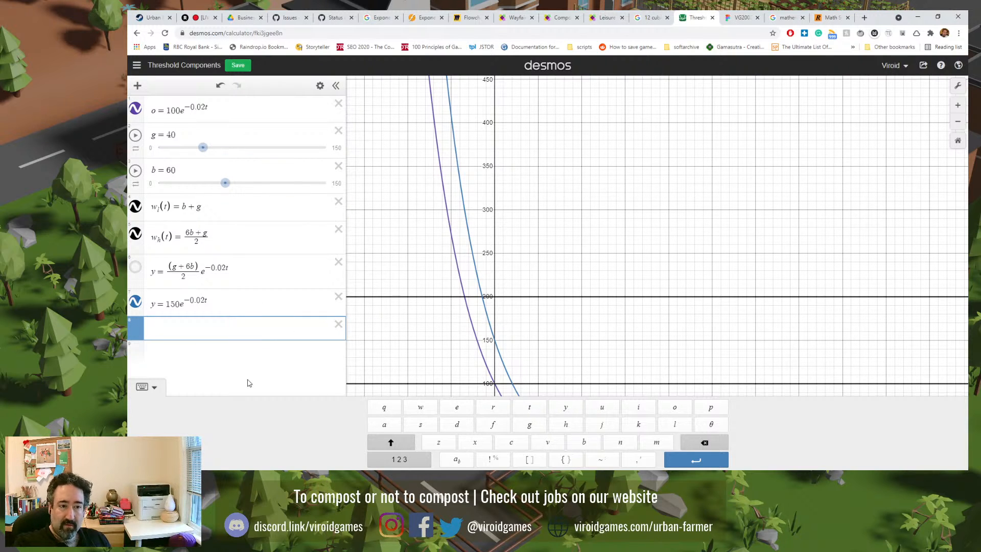
left_click(230, 383)
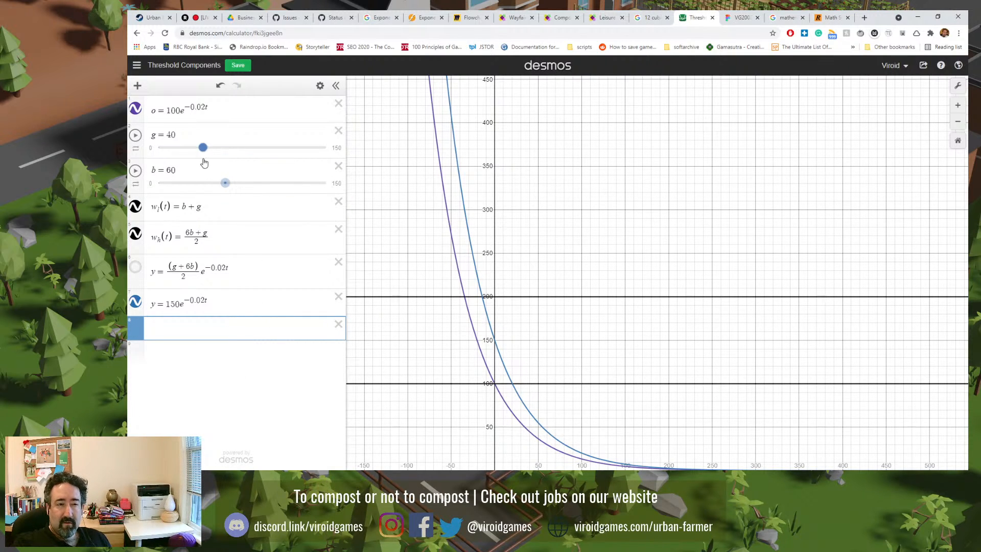
- Remove the empty last row and the hidden y expression with the (g+6b)/2 coefficient
left_click(337, 326)
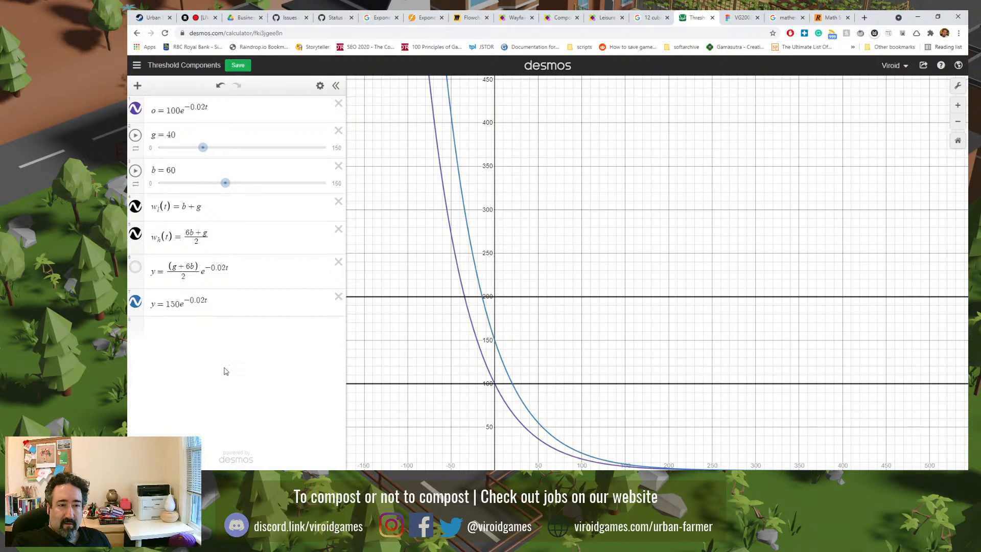
left_click_drag(539, 339, 529, 260)
scroll(529, 261, "up", 2)
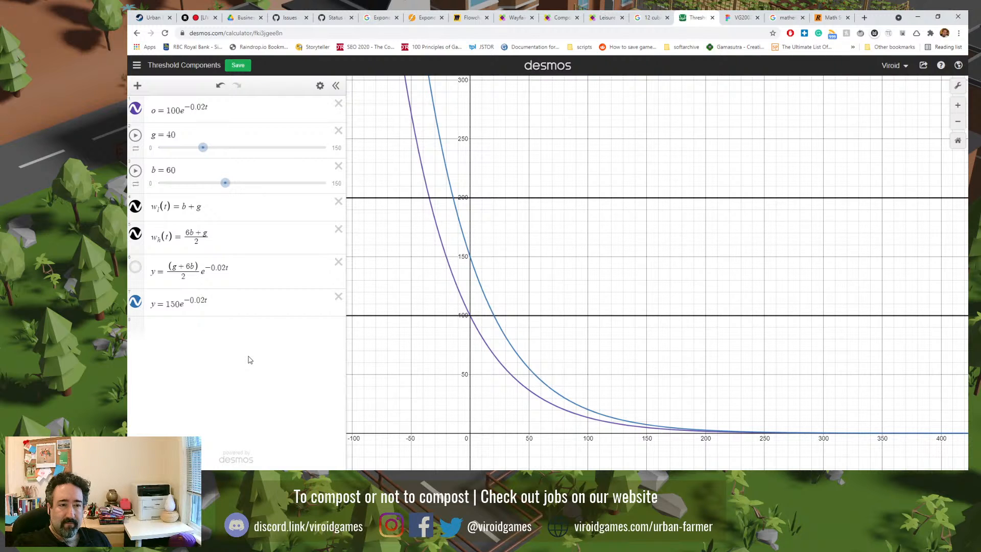
left_click(339, 262)
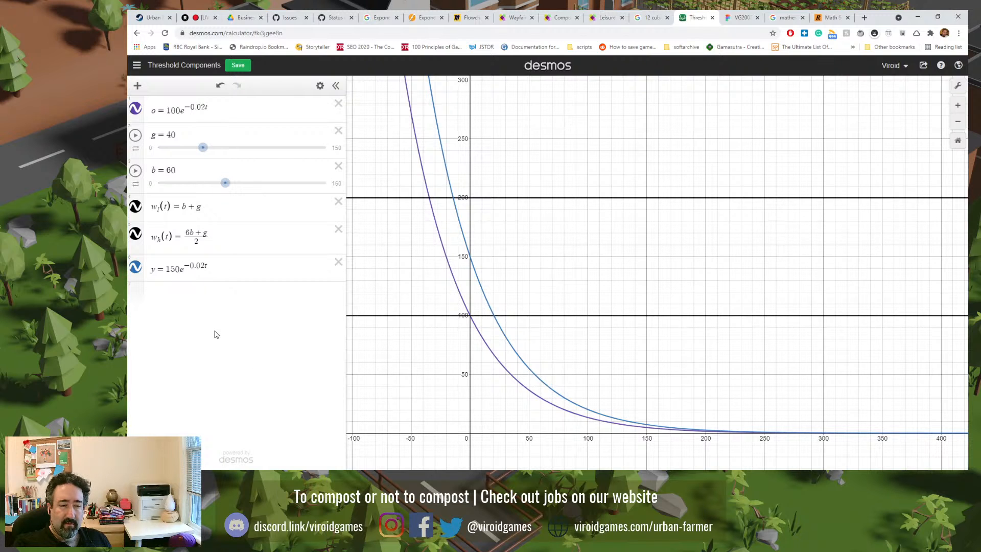
- Rename the variable y to w in the expression with the 150 coefficient
left_click_drag(152, 271, 155, 271)
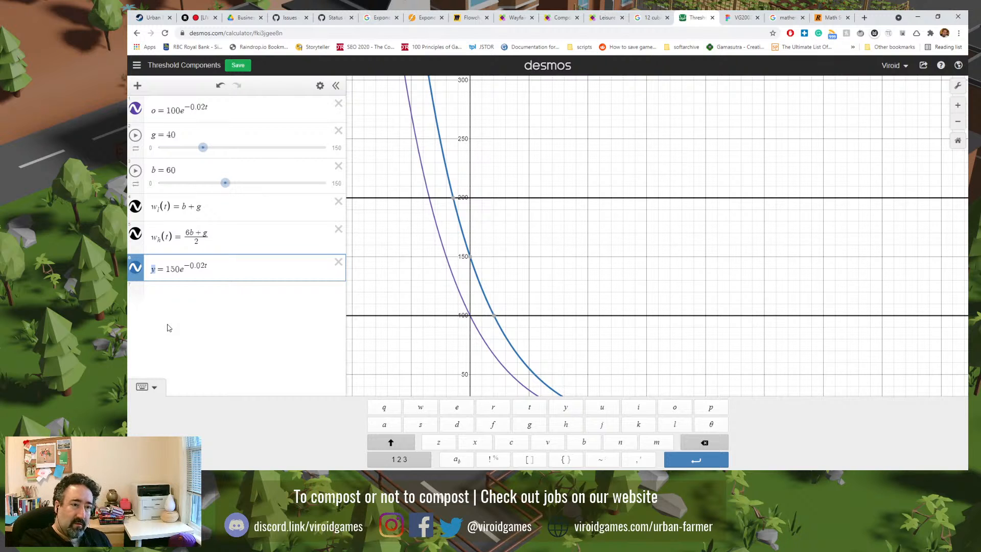
type("w")
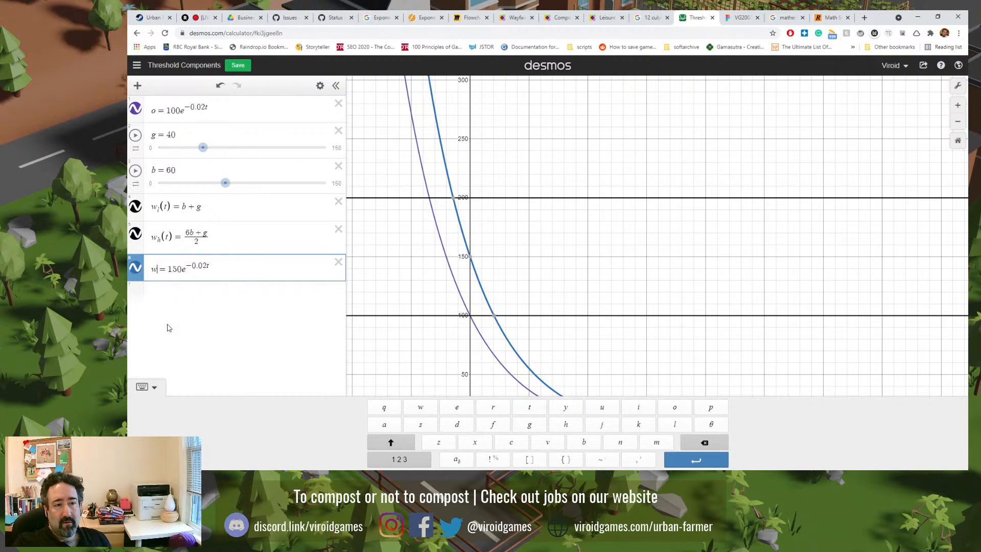
left_click(167, 329)
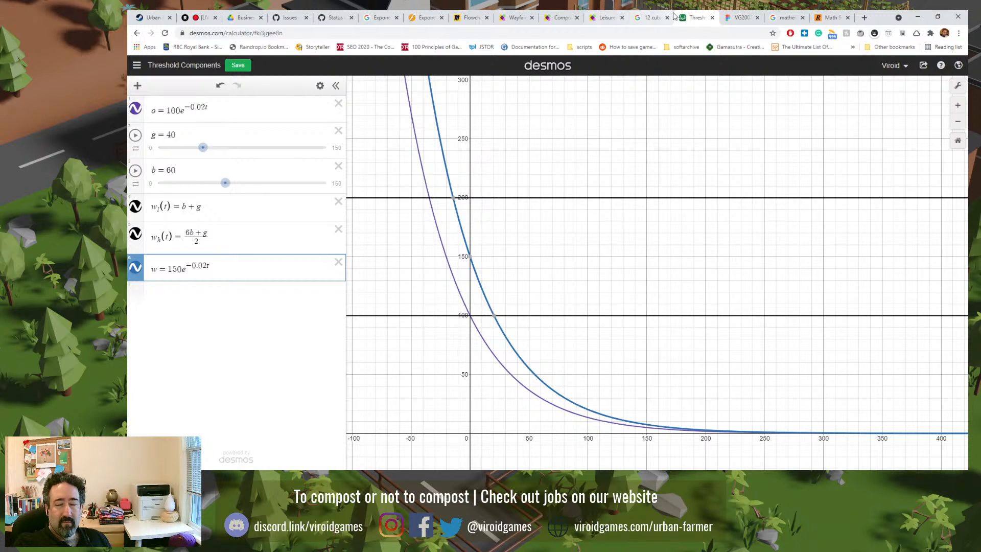
- Switch to the Figma design and close the two math-related browser tabs after it
left_click(741, 18)
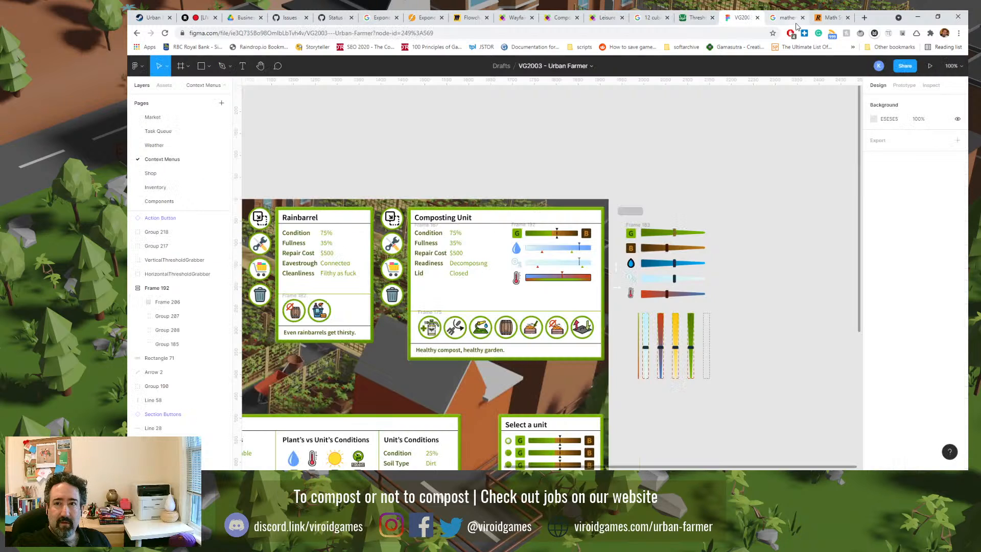
left_click(802, 17)
left_click(802, 17)
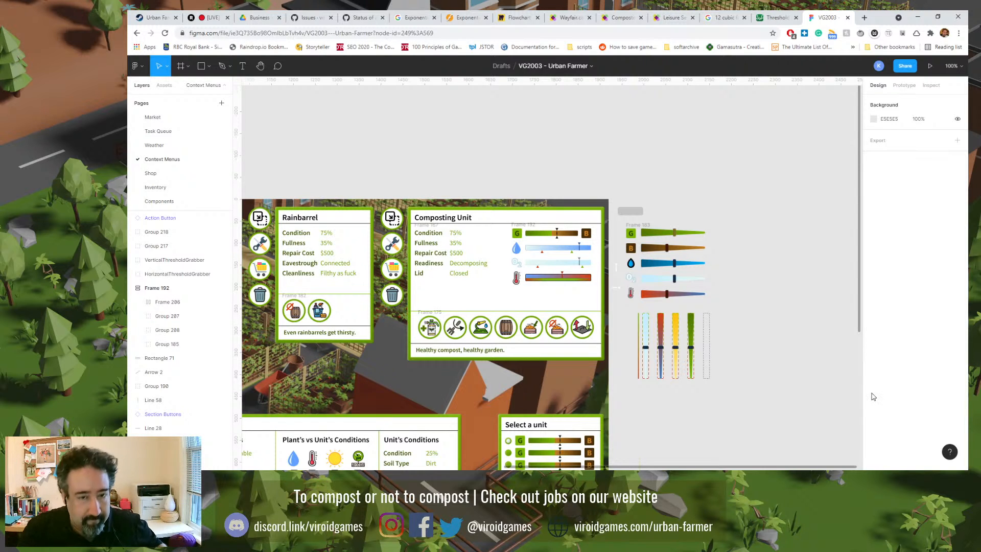
- Return to the Desmos graph and append a plus sign to the end of the w expression
left_click(779, 17)
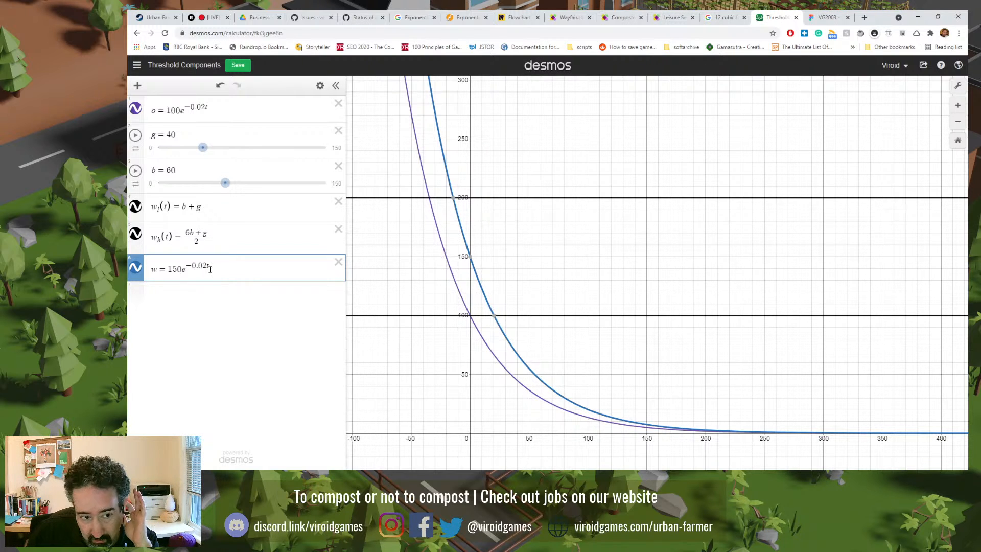
left_click(213, 266)
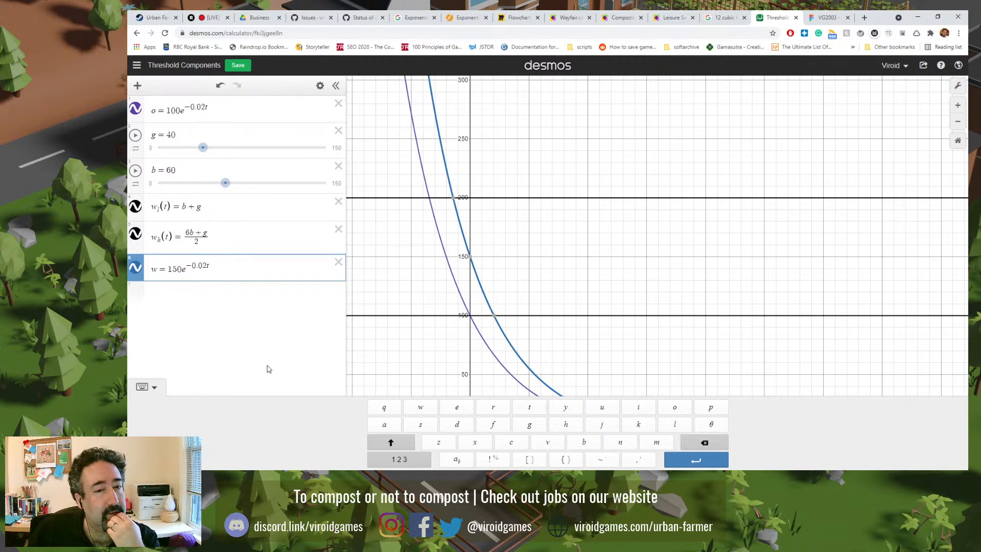
type("+")
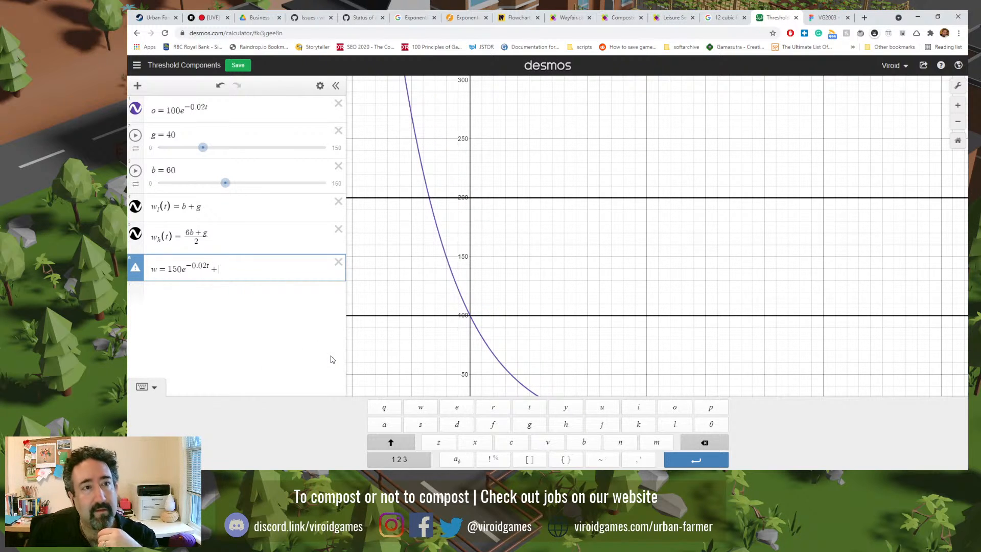
- Switch to GitHub, open the unfiltered issue list of the urban-farmer repository in a new tab and look through the open issues
left_click(381, 12)
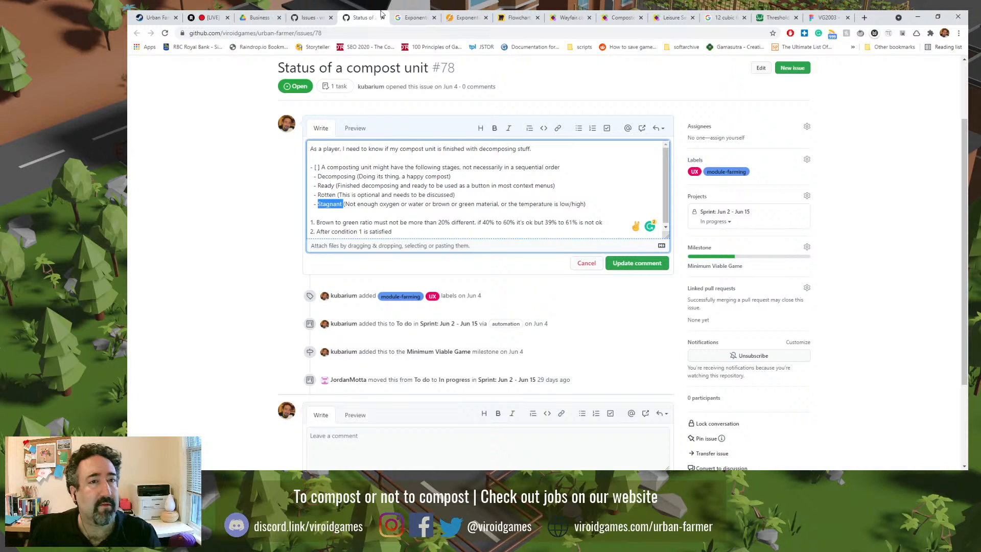
left_click(325, 13)
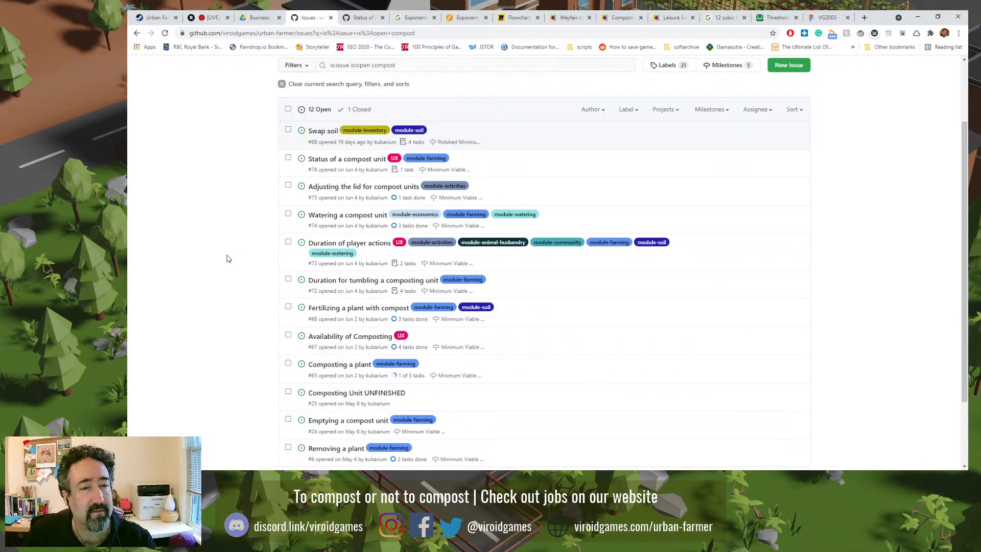
scroll(225, 255, "up", 3)
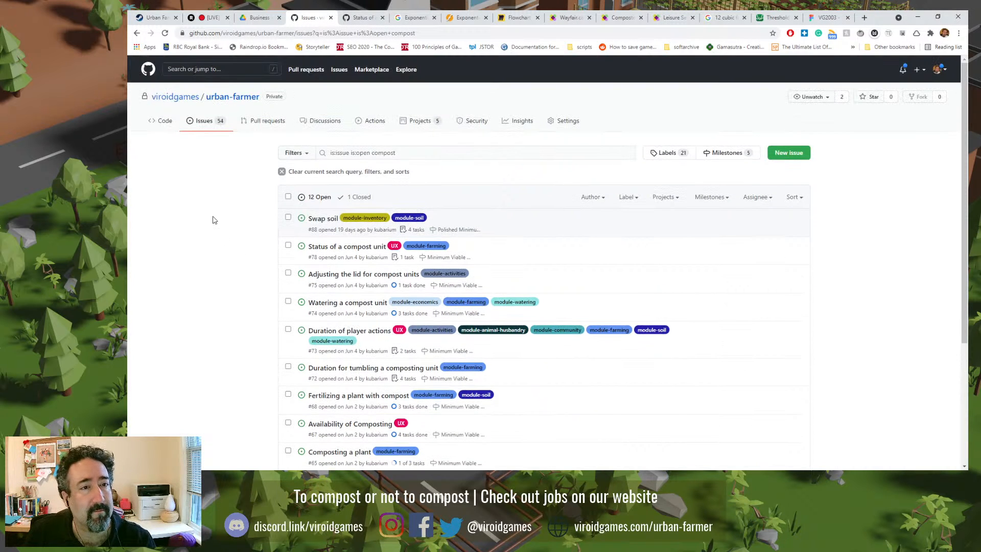
left_click(210, 127)
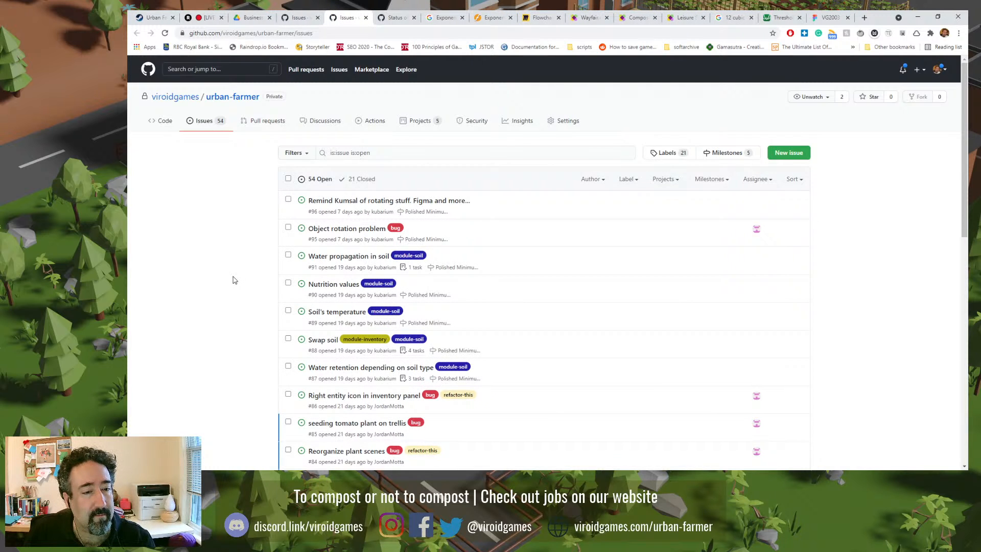
scroll(233, 280, "down", 2)
scroll(232, 282, "down", 5)
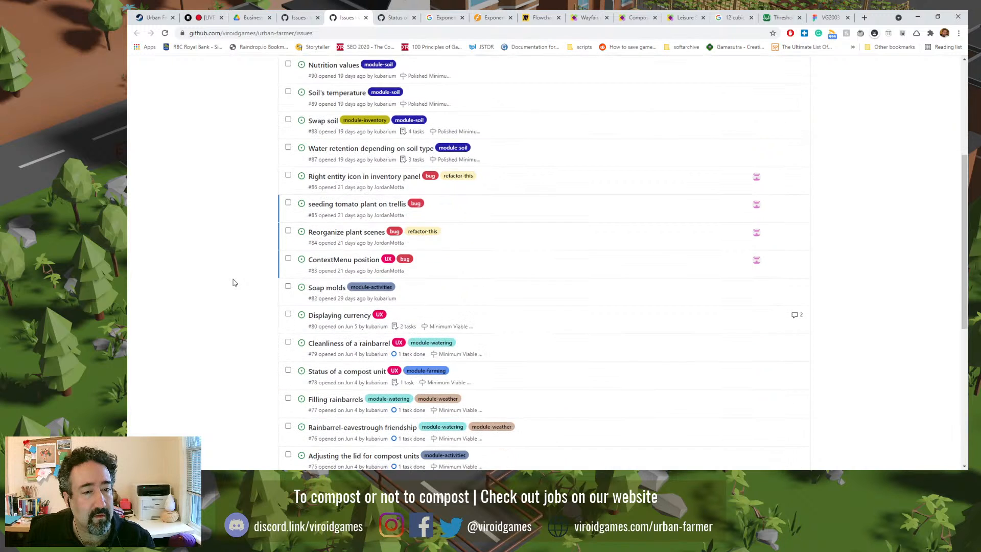
scroll(237, 345, "up", 7)
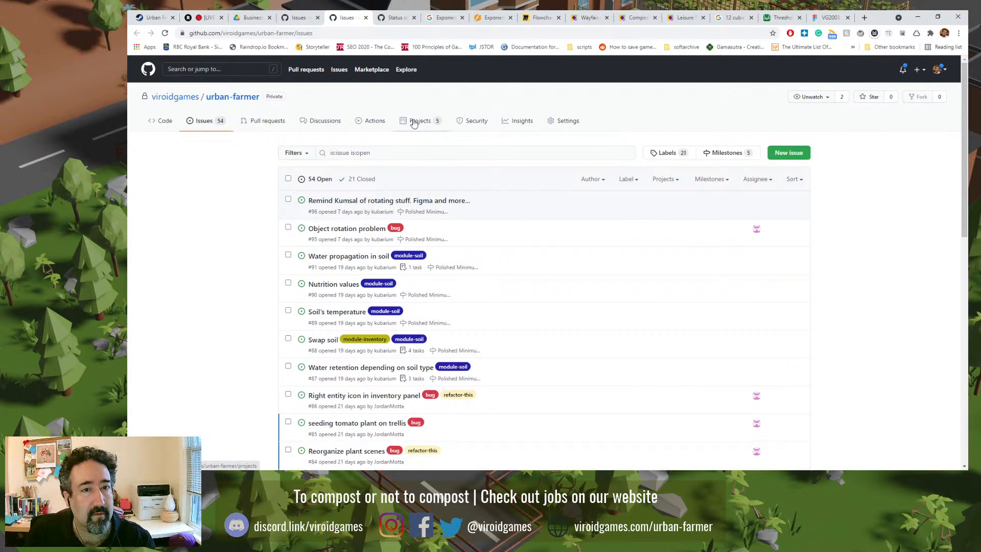
- Open the "Smartening Up" discussion in the repository's discussions and read its checklist
left_click(327, 121)
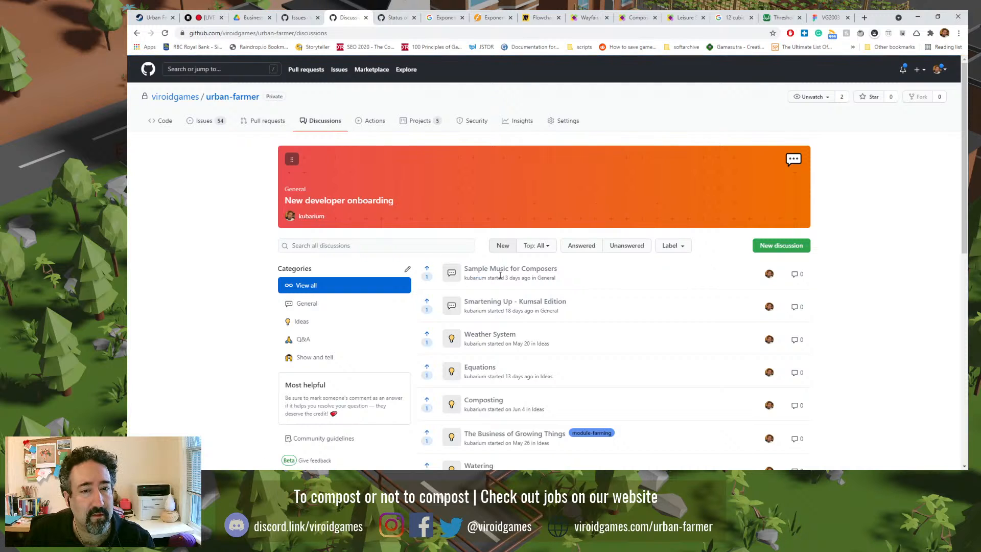
left_click(543, 301)
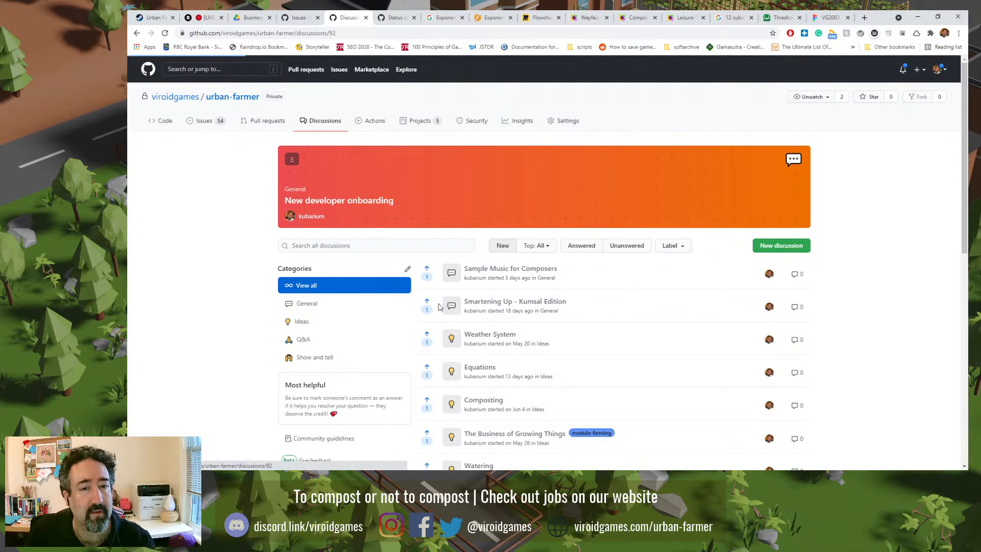
scroll(241, 329, "down", 3)
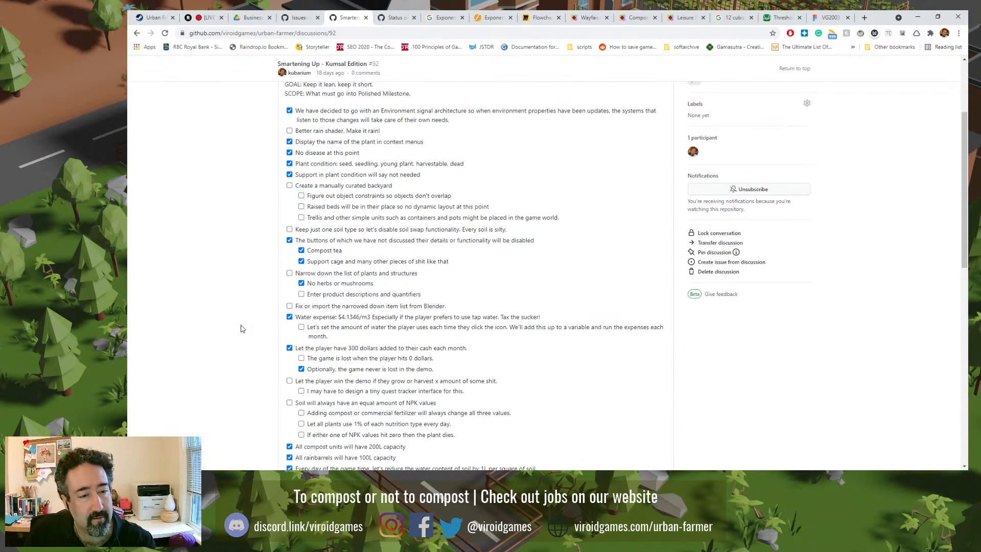
- Search the discussion page for "rain" and read the checklist items on rain and rainbarrels
key("ctrl+f")
type("rain")
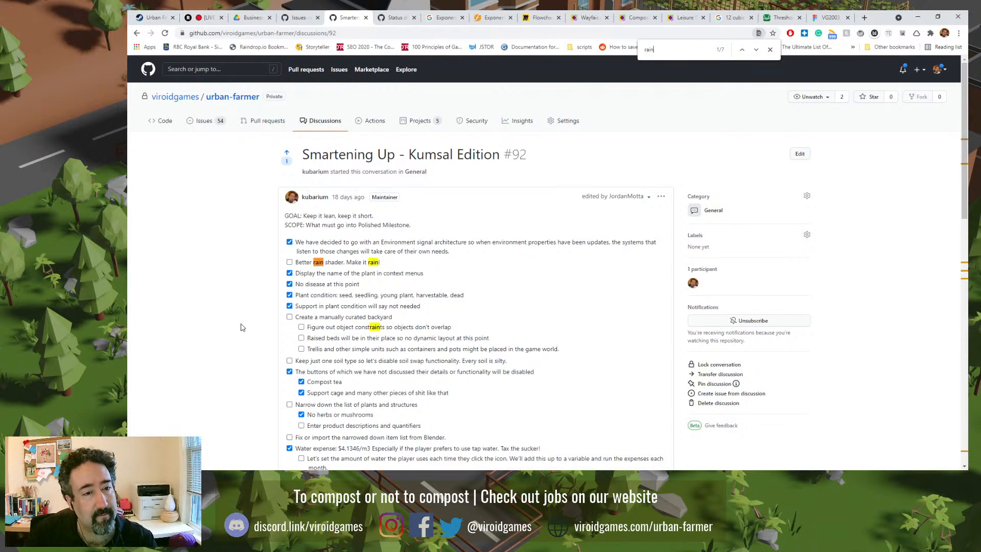
scroll(236, 306, "down", 2)
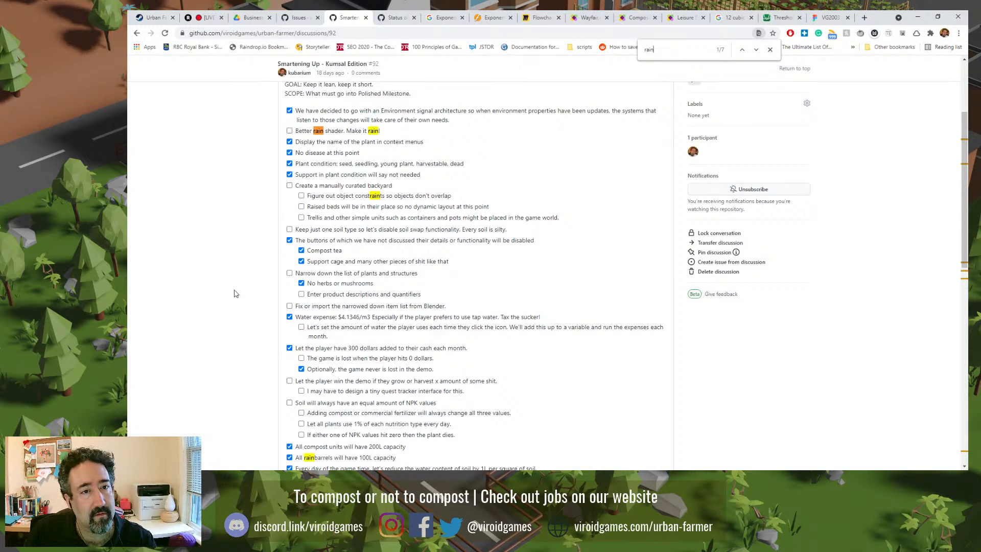
scroll(236, 293, "down", 4)
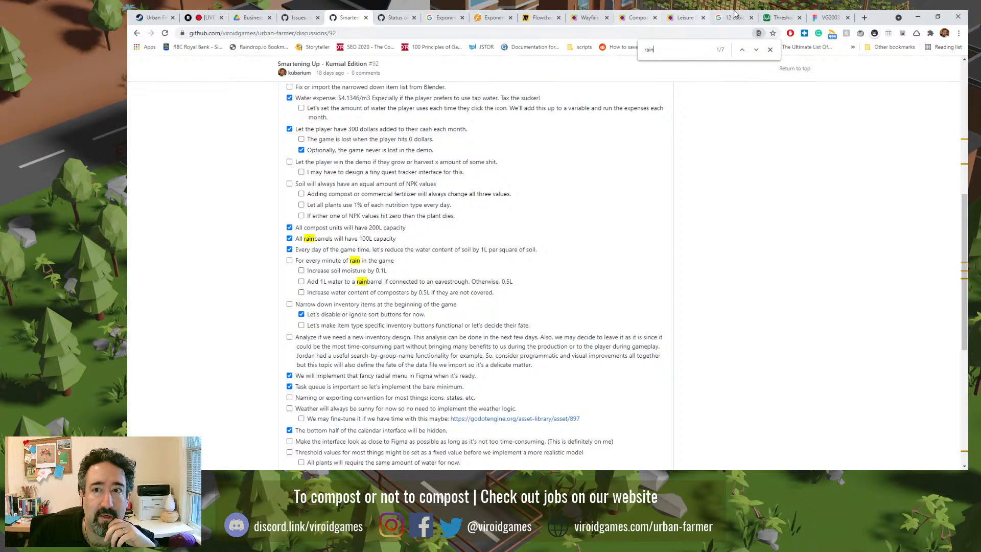
- Return to the Desmos Threshold Components graph and complete the w expression with the added term .5t
left_click(781, 18)
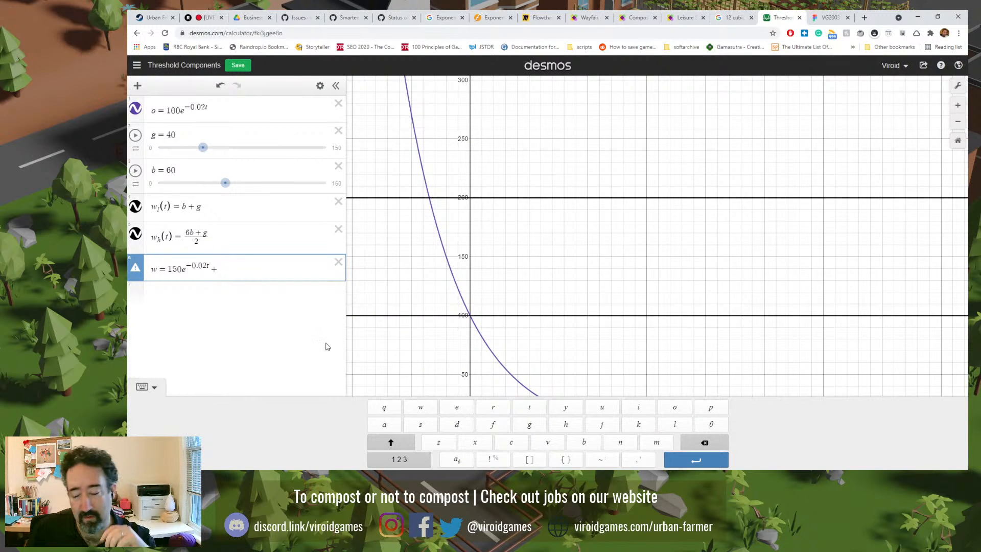
type(".5")
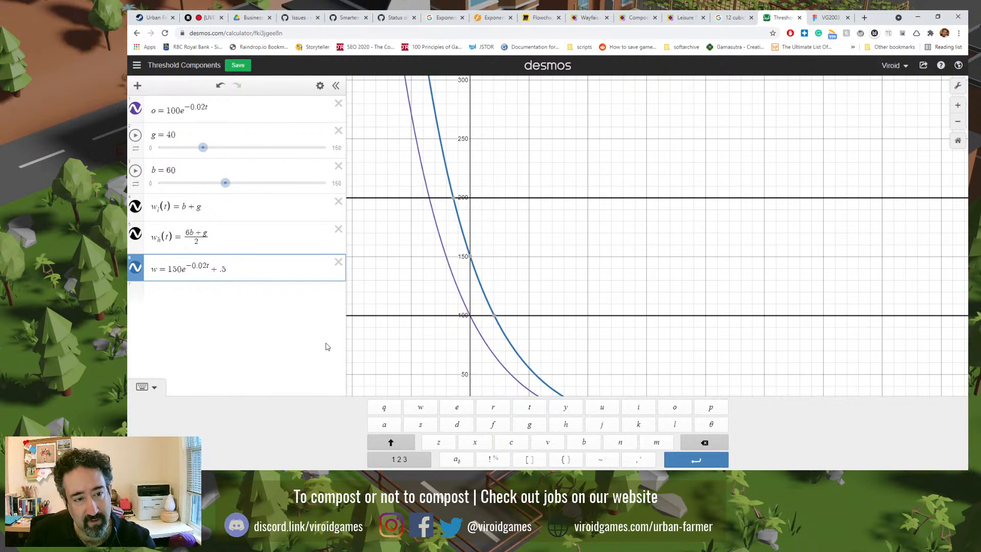
type("t")
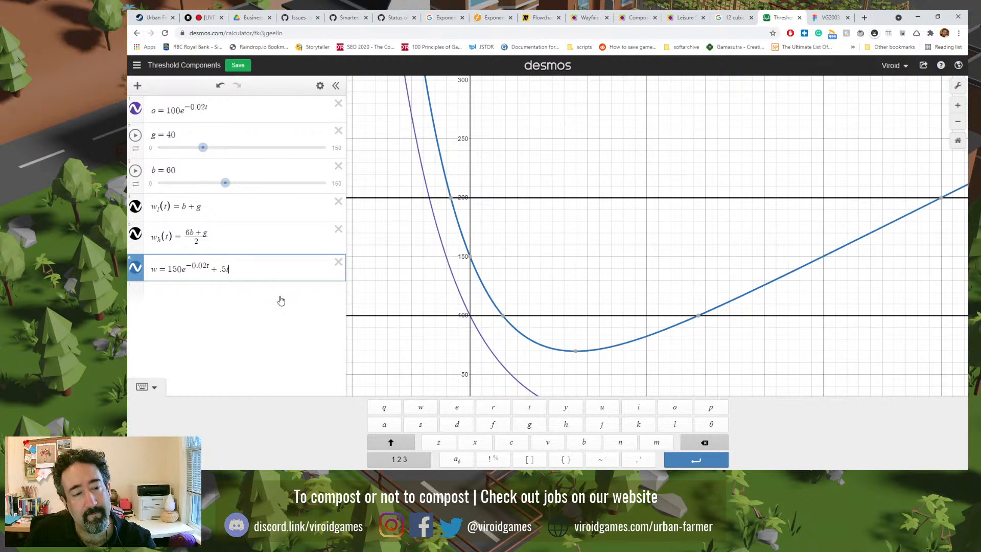
left_click_drag(218, 272, 232, 274)
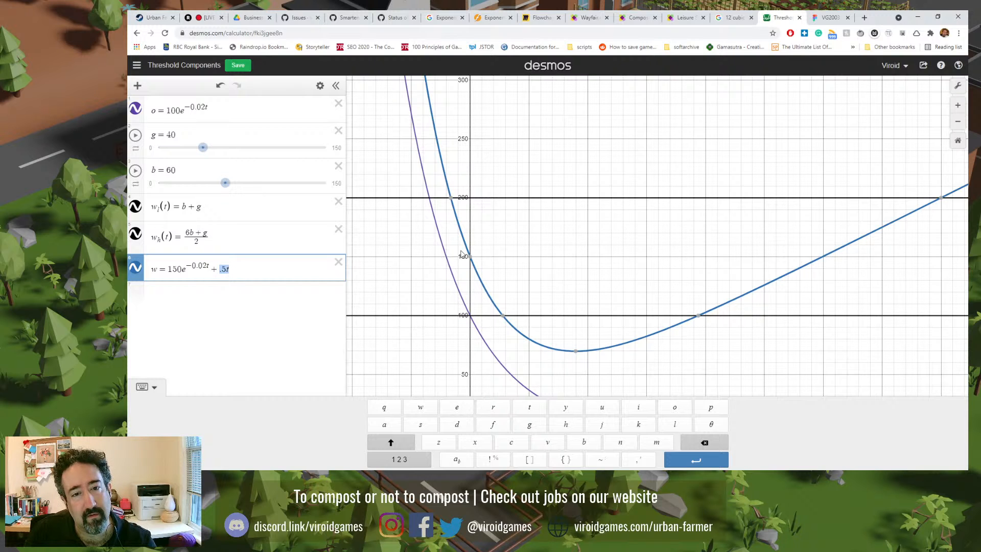
scroll(546, 244, "down", 2)
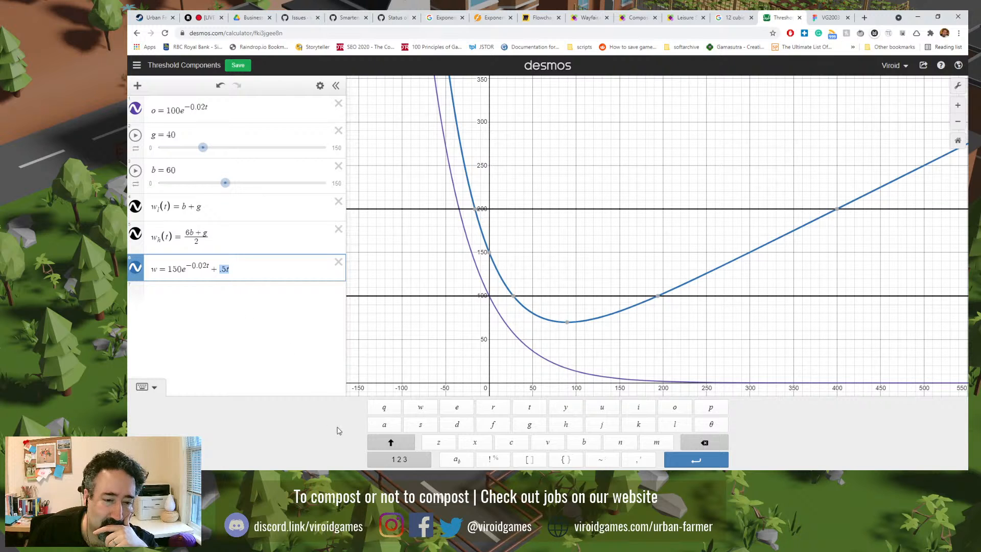
- Look through the calculator's miscellaneous functions while the .5t term of w is selected
left_click(373, 456)
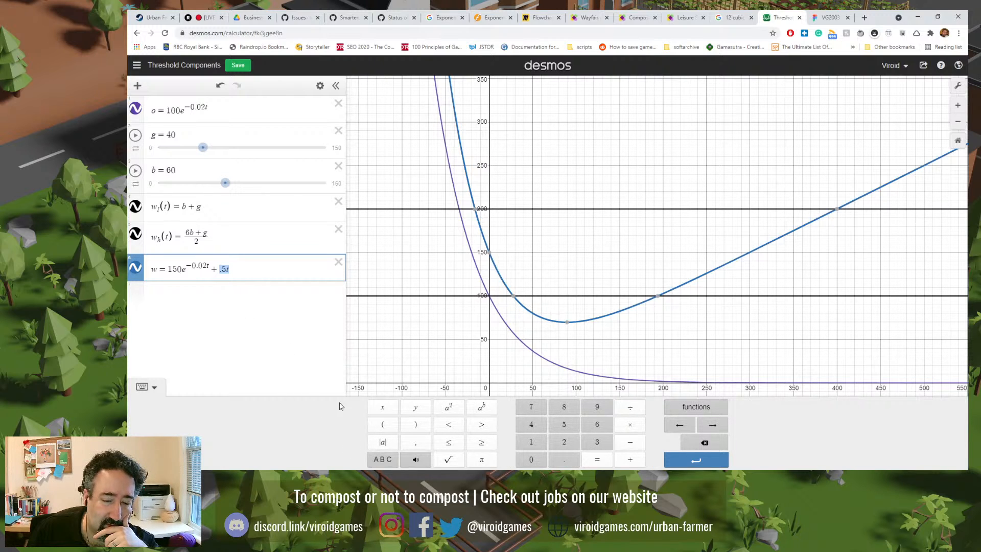
left_click(683, 409)
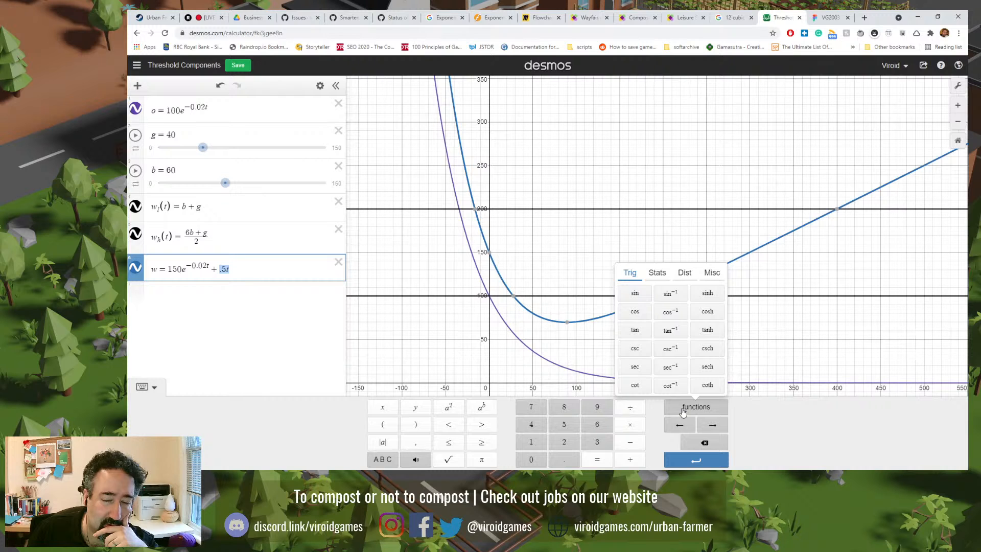
left_click(714, 272)
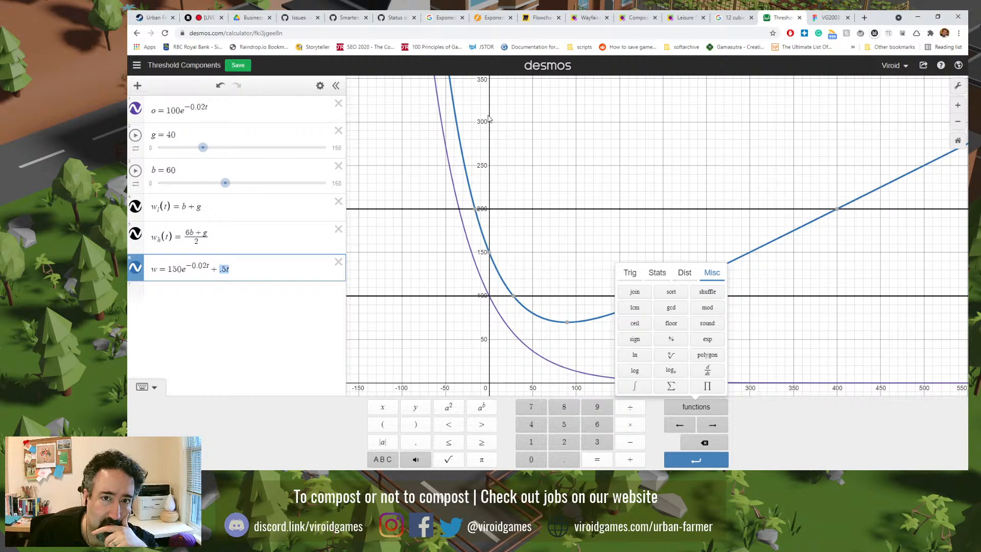
- Search the web in a new tab for "desmos if statement"
left_click(863, 16)
type("desmos if")
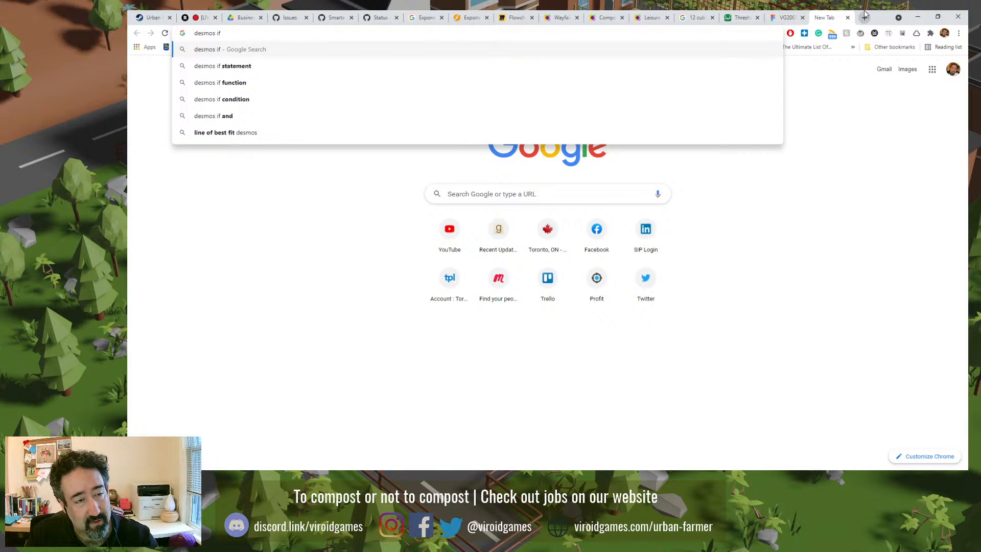
key("Down")
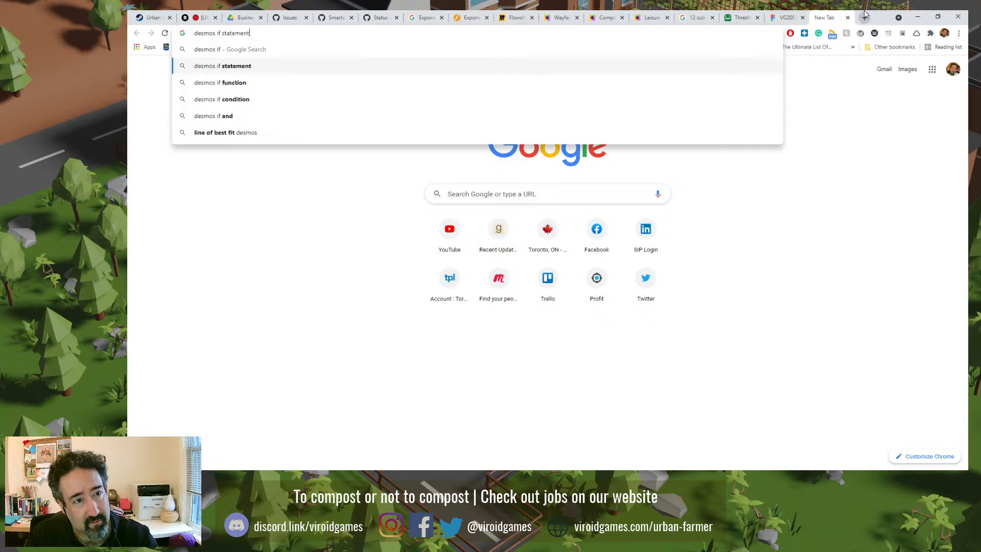
key("Return")
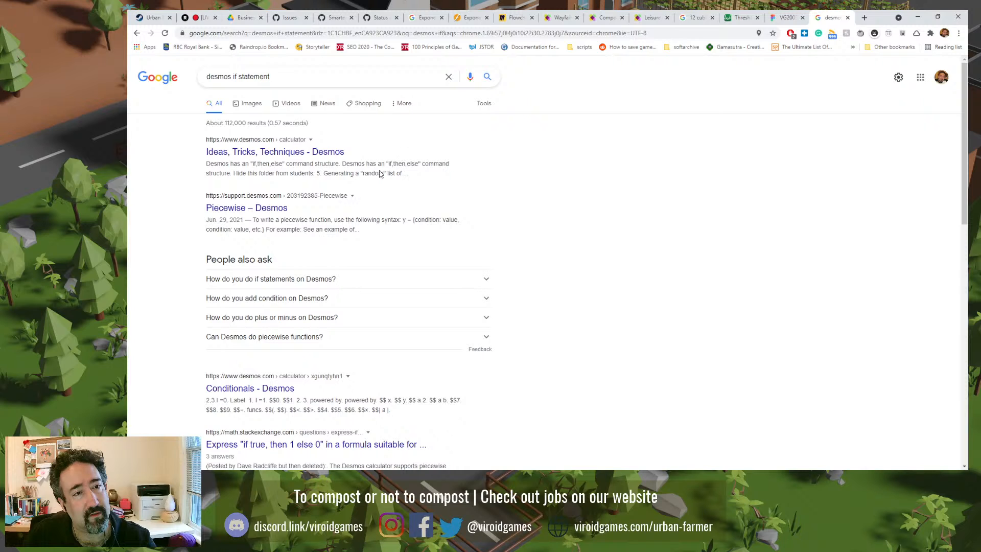
- Open the "Ideas, Tricks, Techniques" graph, examine its conditional and "if,then,else" examples, and close it without saving
left_click(312, 152)
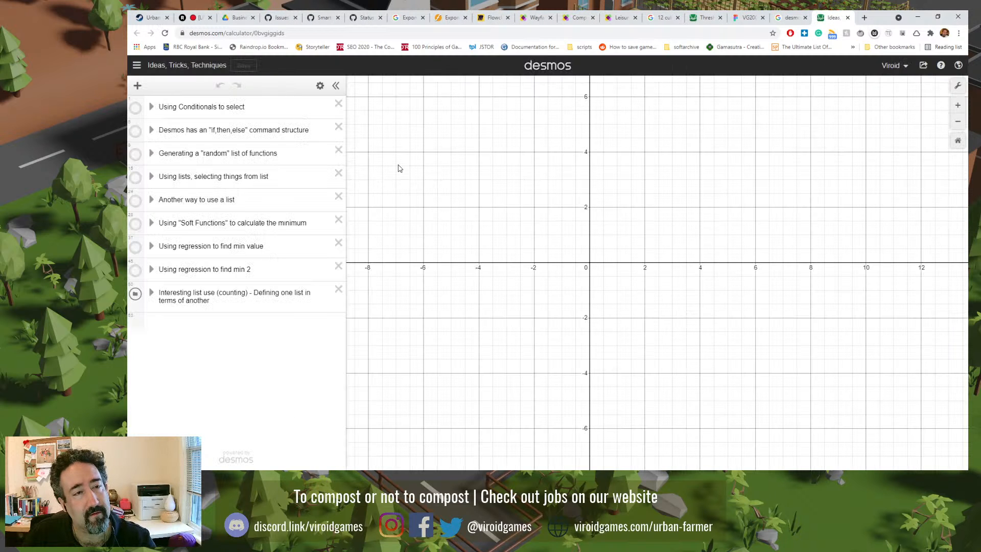
left_click(152, 110)
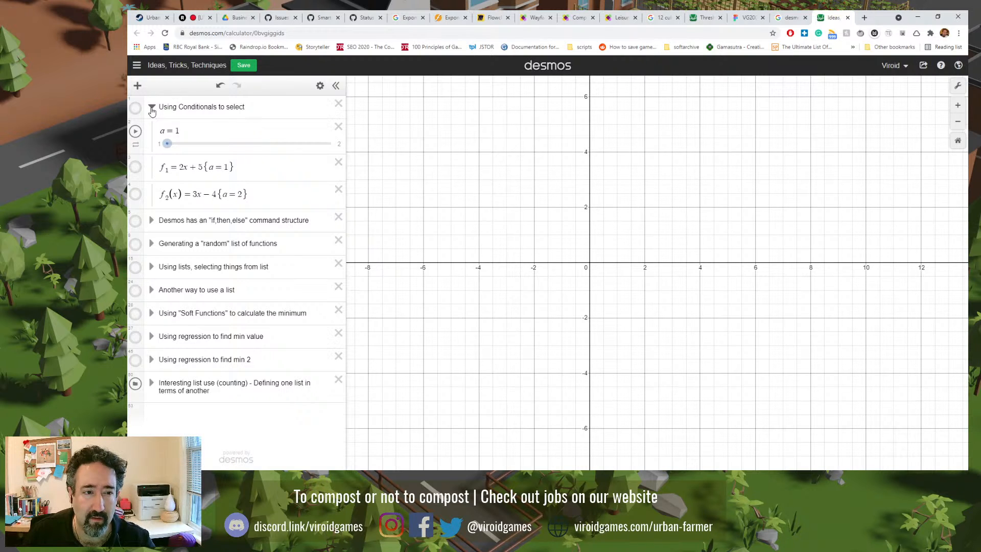
left_click(151, 220)
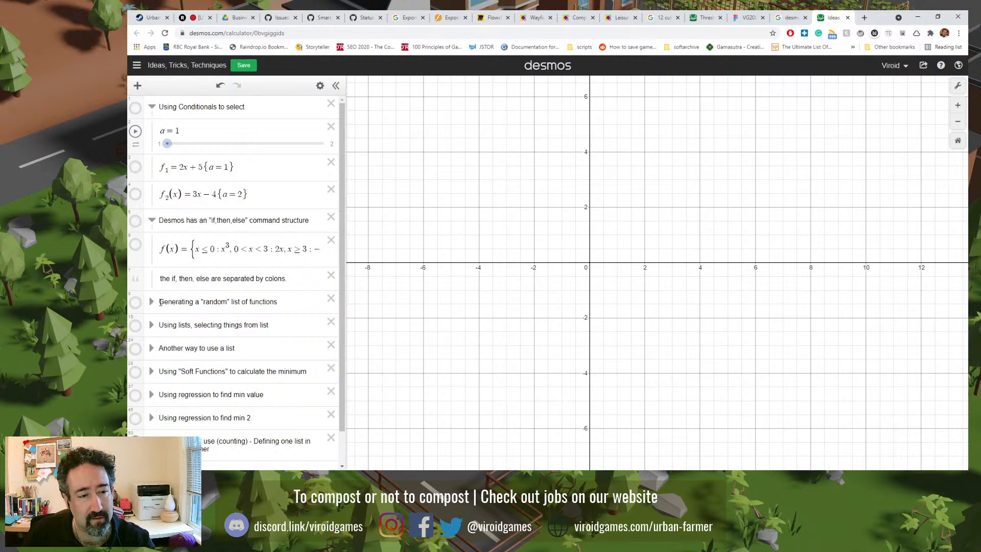
scroll(161, 302, "down", 1)
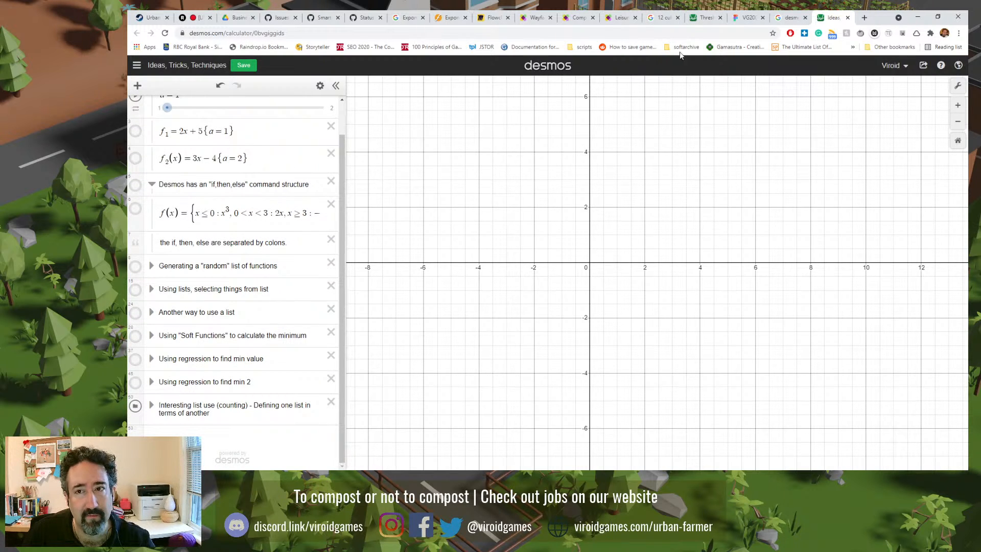
left_click(847, 18)
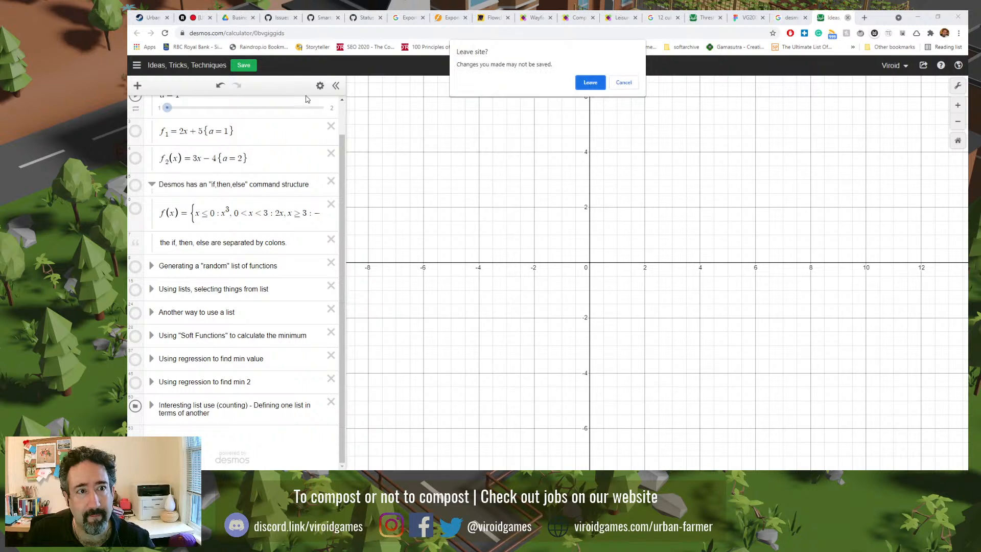
left_click(589, 82)
- Change the web search to "desmos boolean"
left_click(245, 77)
double_click(235, 77)
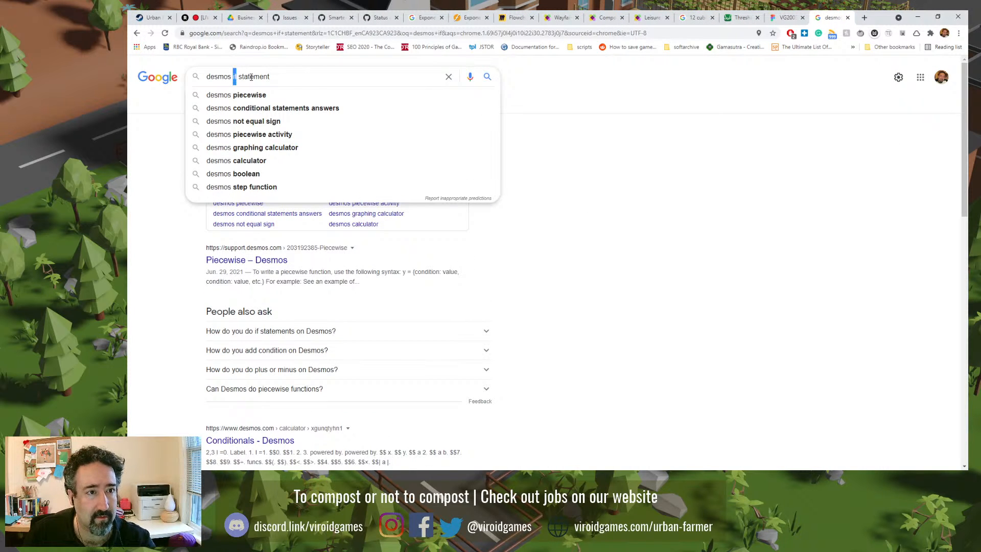
left_click(318, 81, "shift")
type("bool")
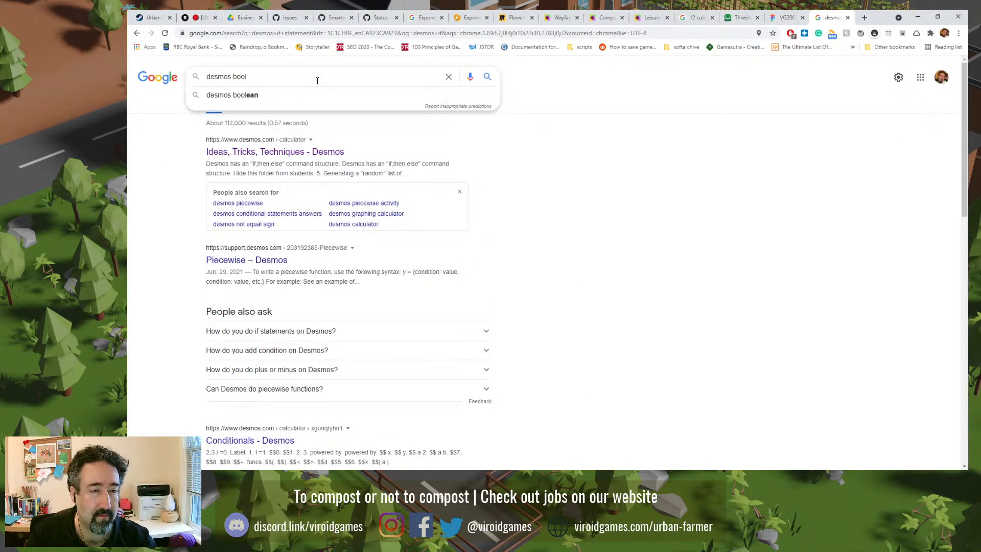
type("ean")
key("Return")
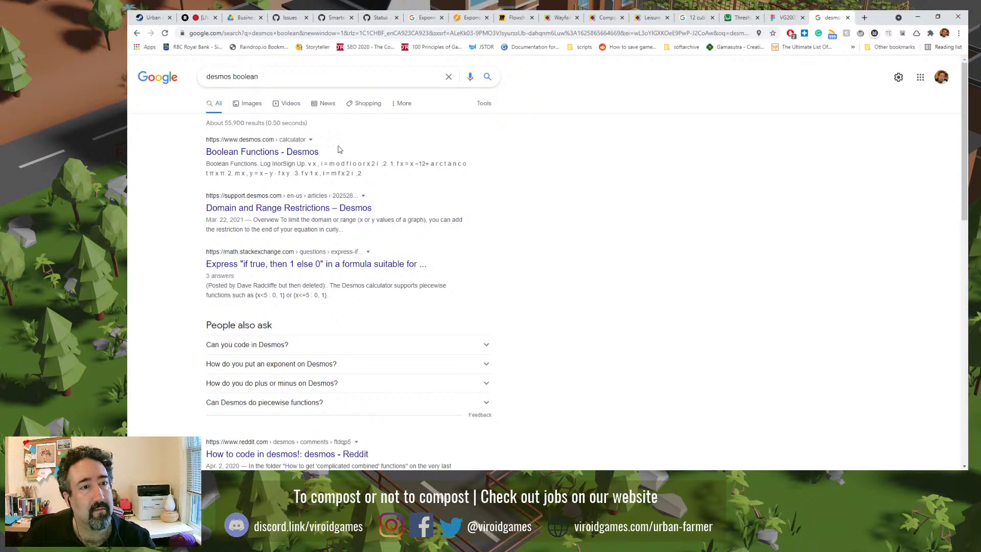
- Open the "Boolean Functions" graph, briefly plot its f(x) function, and close both the graph and the search tab without saving
left_click(308, 151)
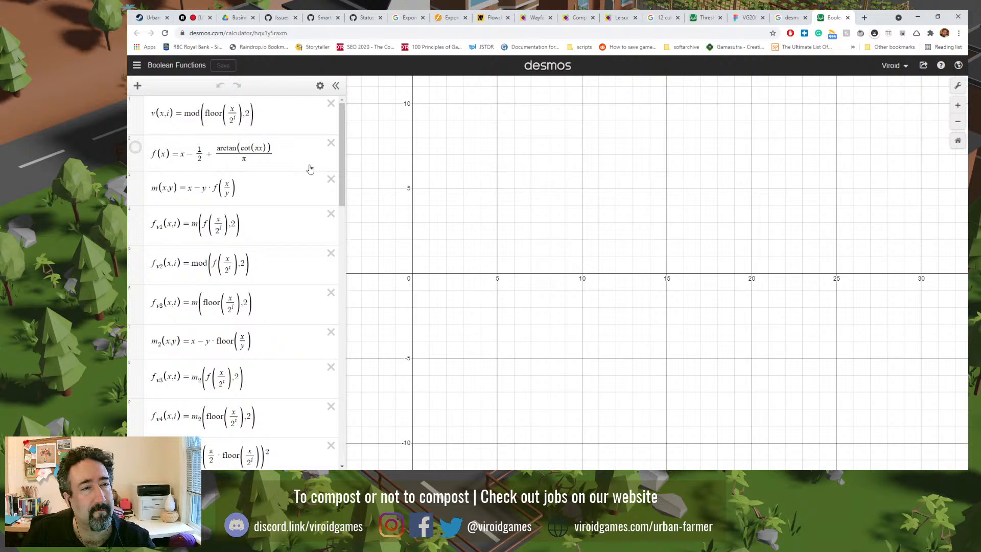
left_click(135, 148)
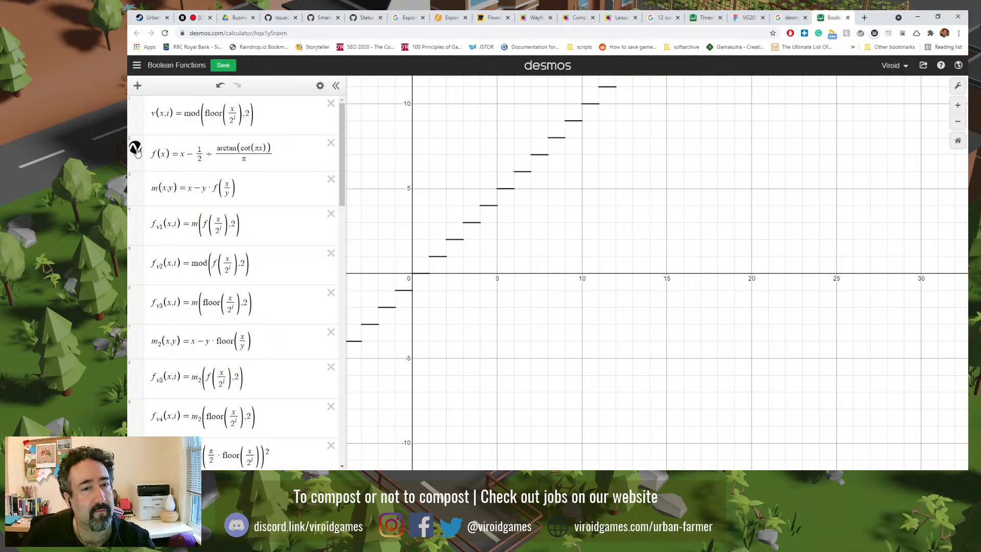
left_click(135, 148)
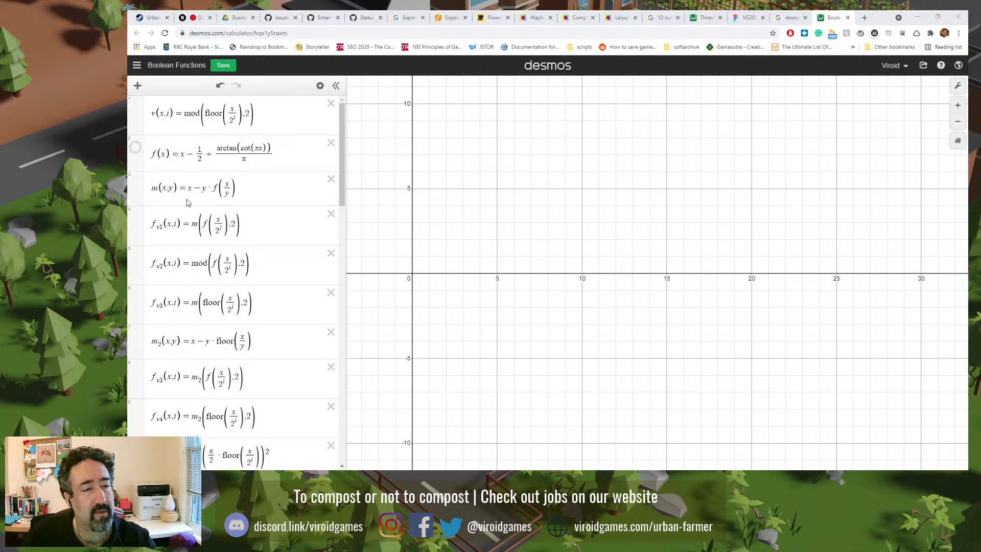
key("ctrl+w")
left_click(589, 82)
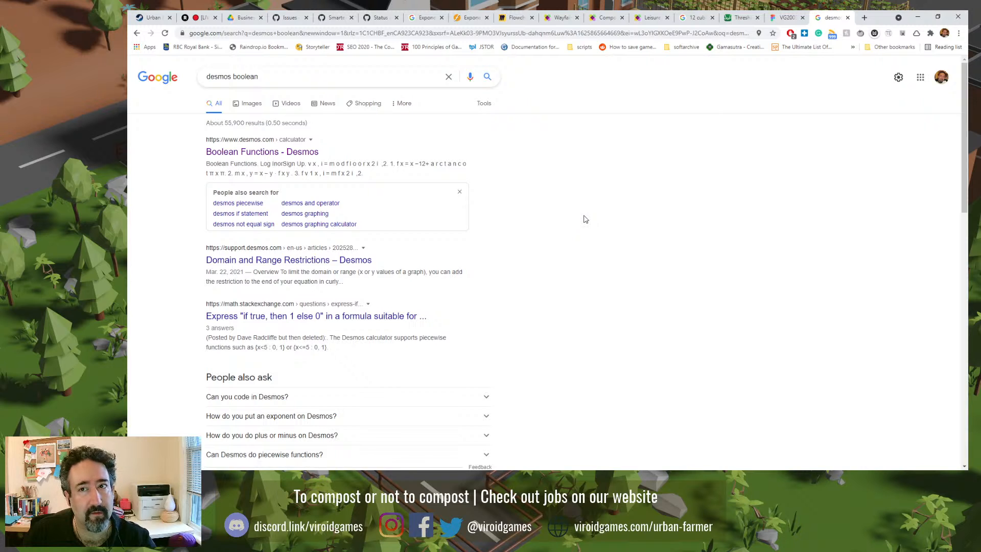
key("ctrl+w")
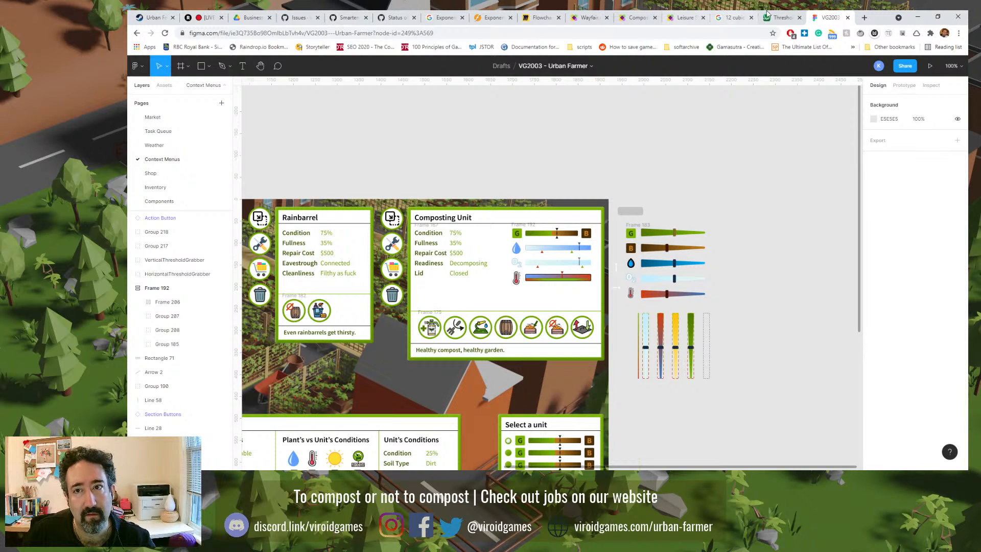
- Return to the Threshold Components graph and add the expression r = 0 below w
left_click(781, 18)
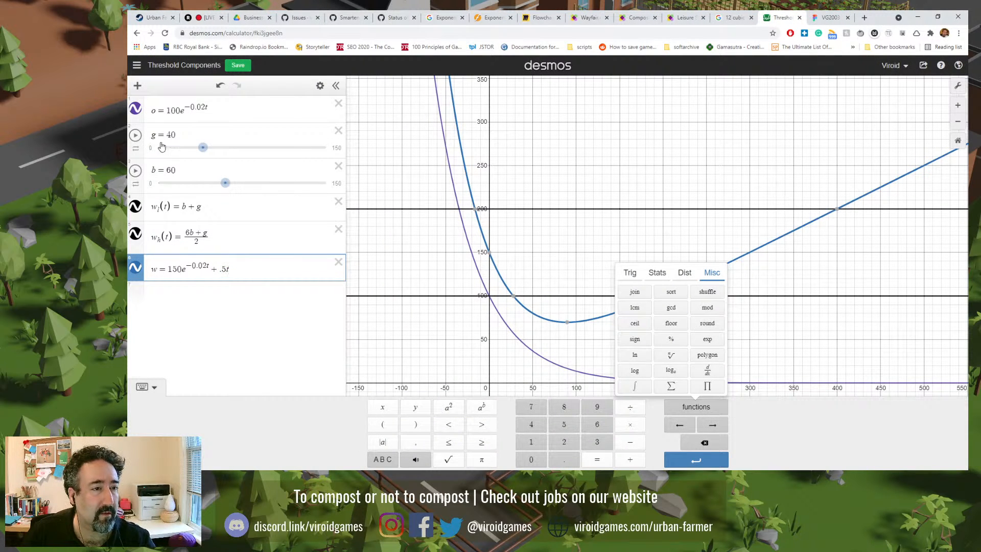
left_click(158, 297)
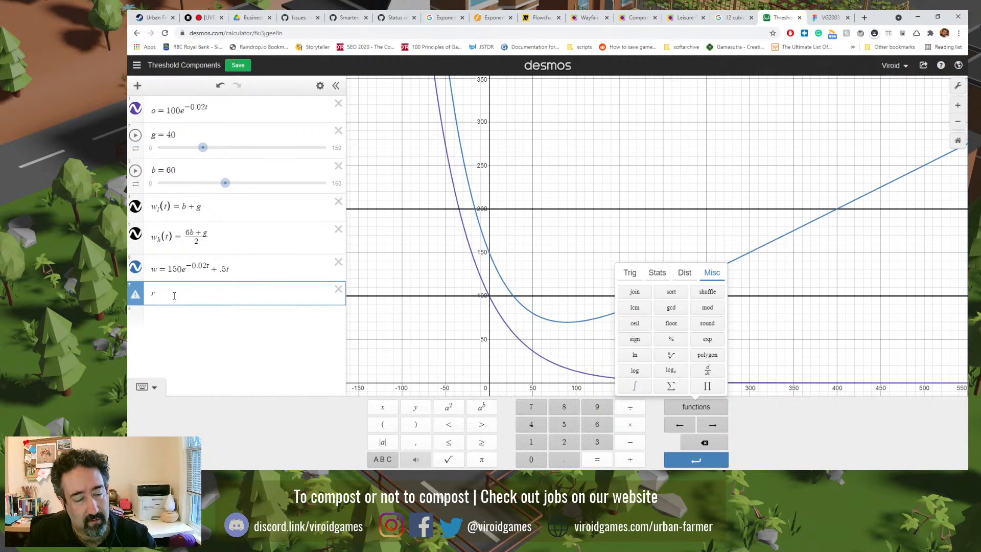
type("r = 0")
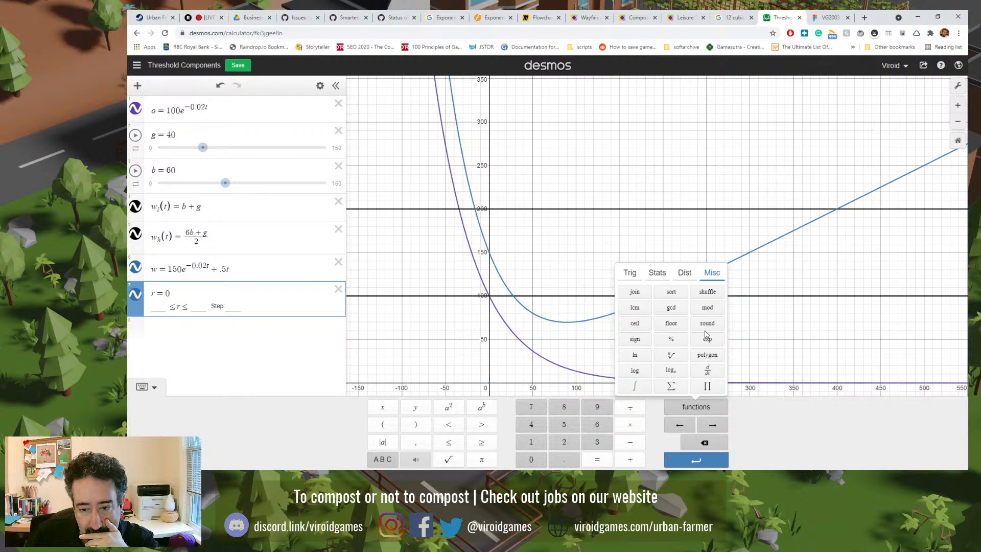
- Check the calculator's function list and its letter and number keypads for an operator to use with r
left_click(711, 426)
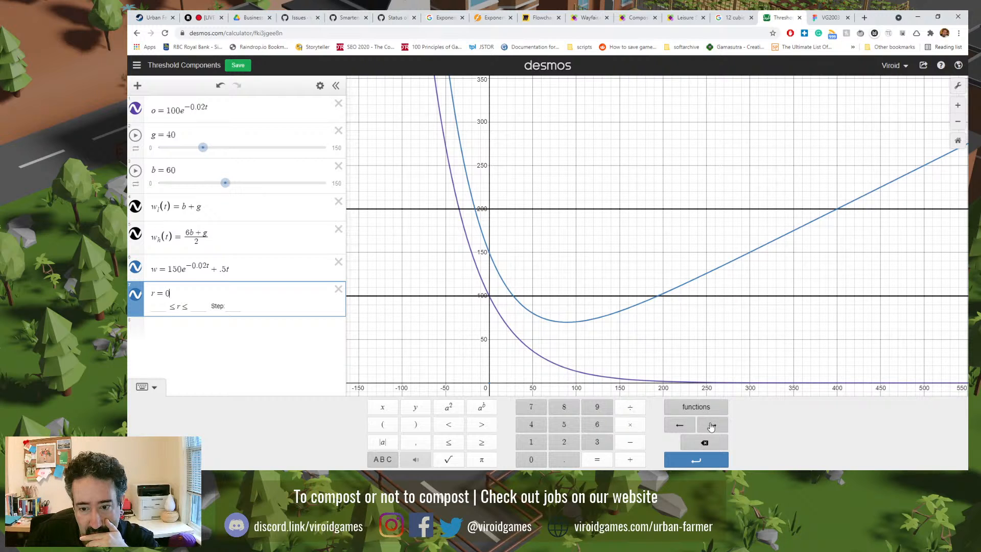
left_click(690, 410)
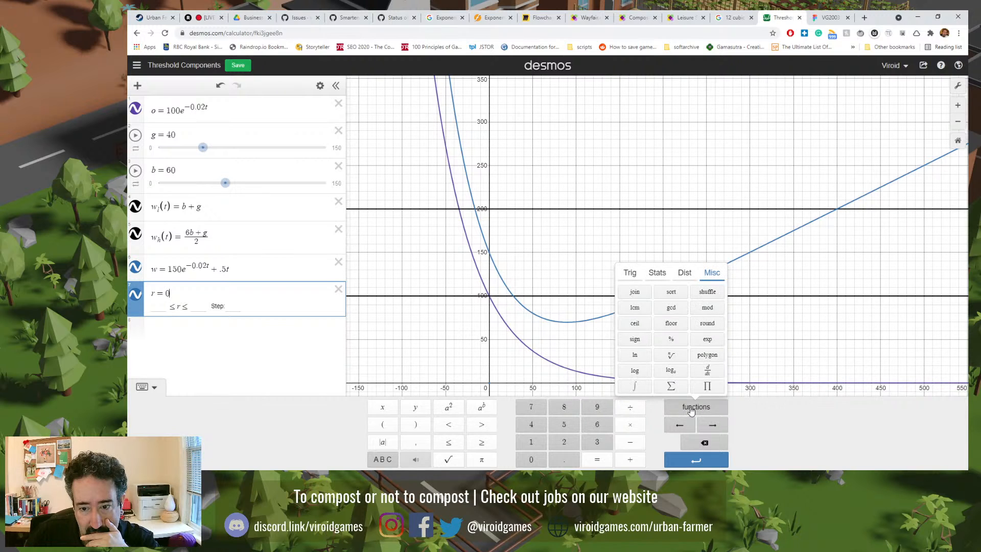
left_click(388, 461)
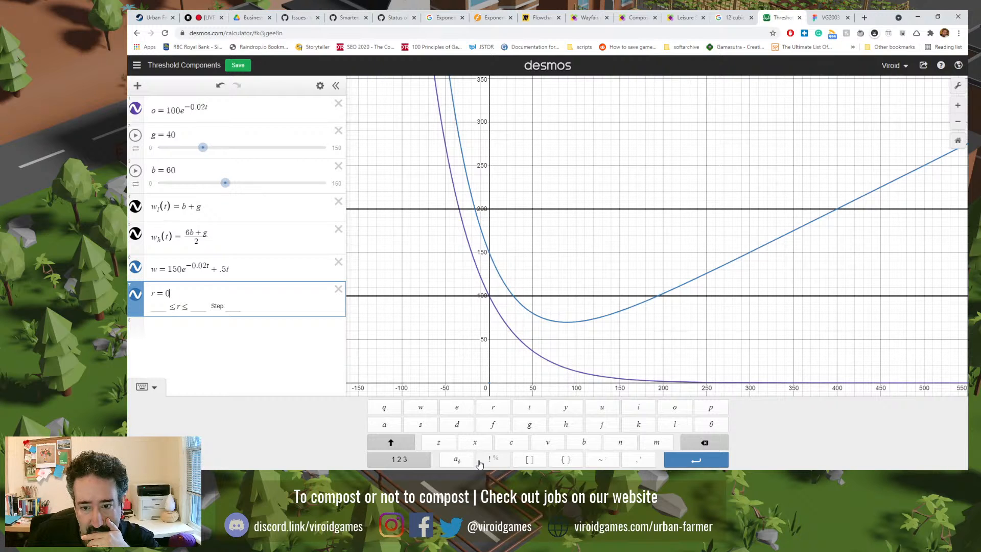
left_click(424, 459)
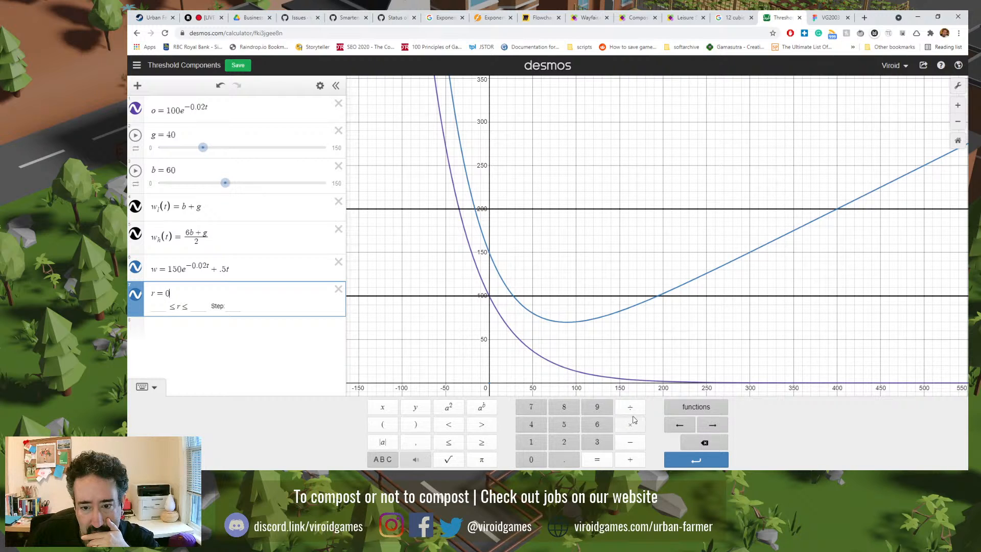
left_click(697, 407)
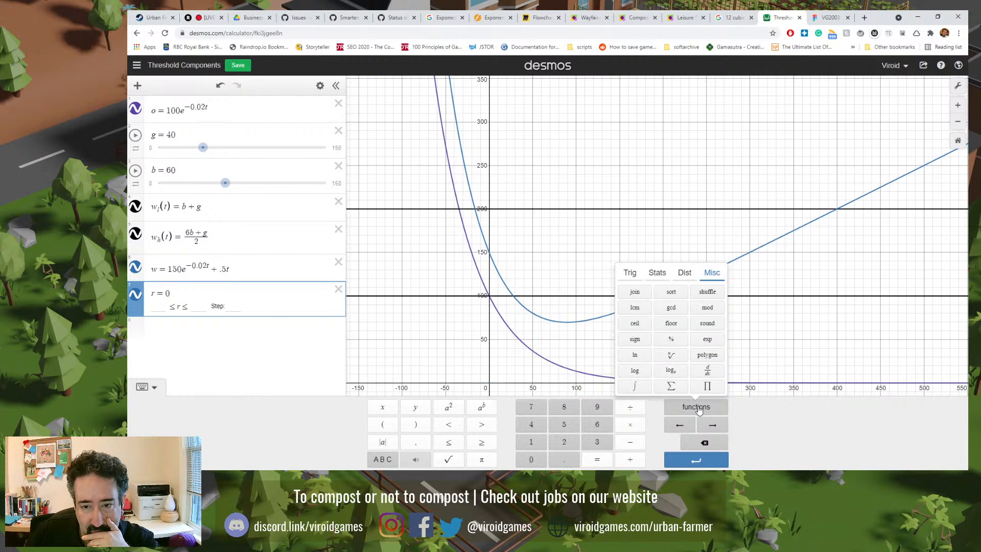
- Limit the r slider to 0 through 1 with a step of 1, and move r directly below b
left_click(684, 272)
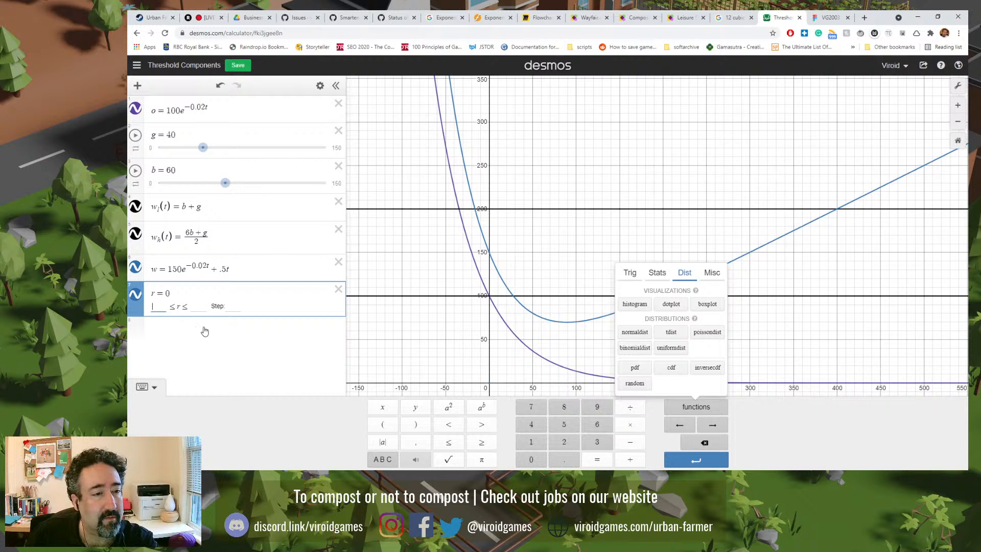
type("0")
left_click(199, 307)
type("1")
left_click(231, 309)
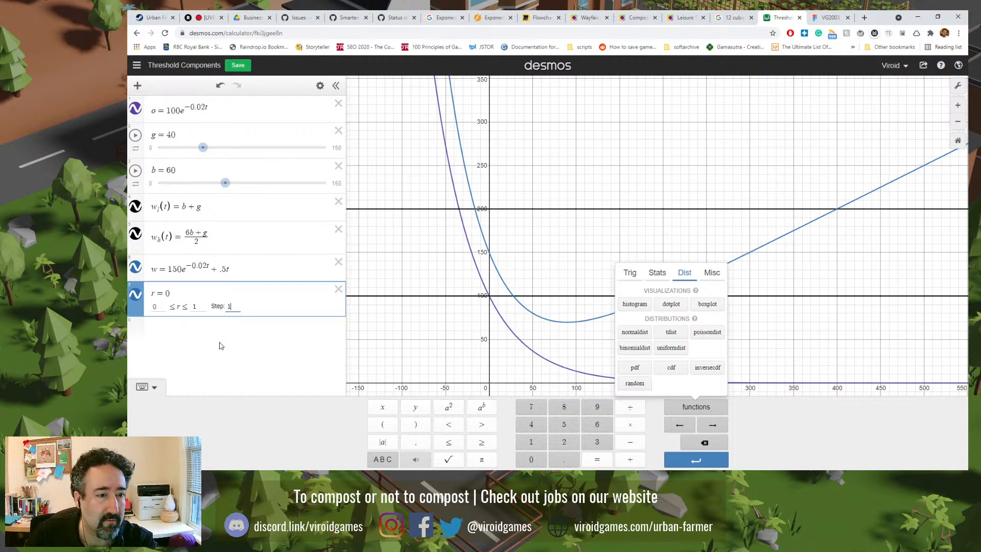
left_click(219, 344)
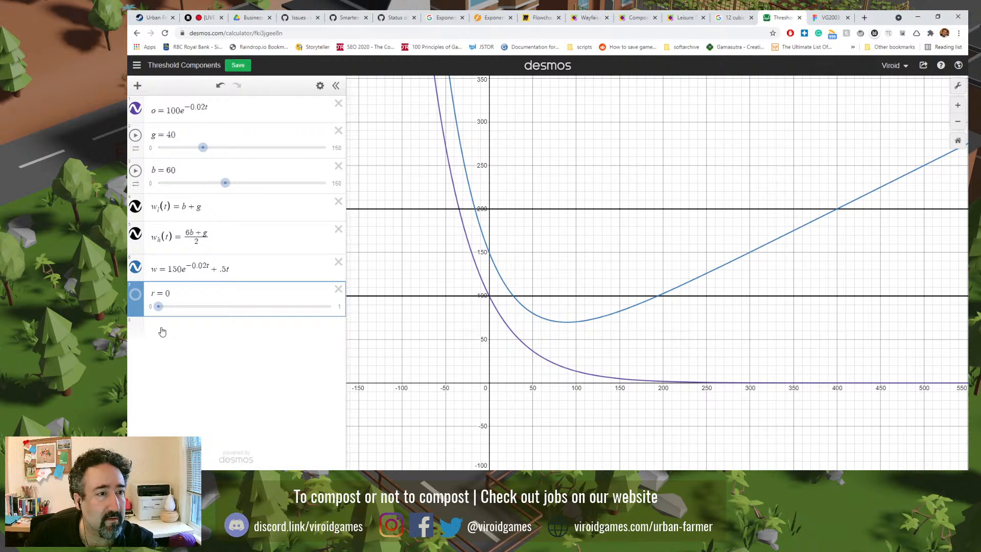
left_click_drag(137, 307, 145, 214)
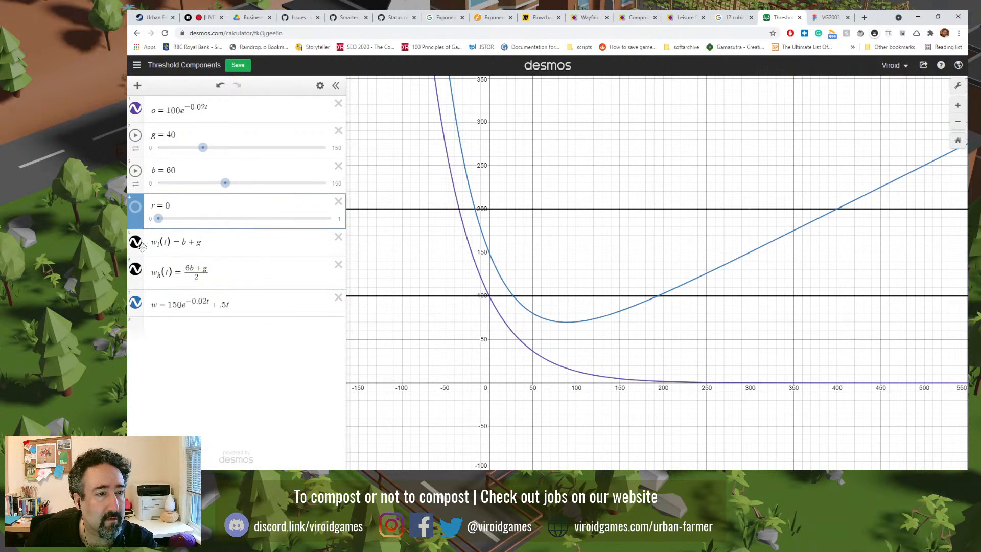
- Multiply the rain term in the w equation by r and write its coefficient with a leading zero, making it 0.5rt
left_click(224, 312)
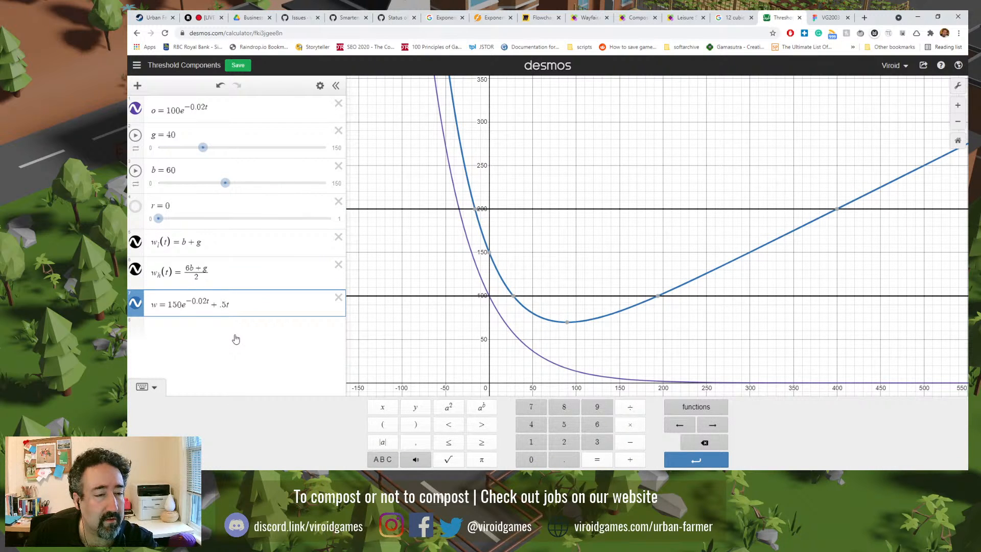
type("r")
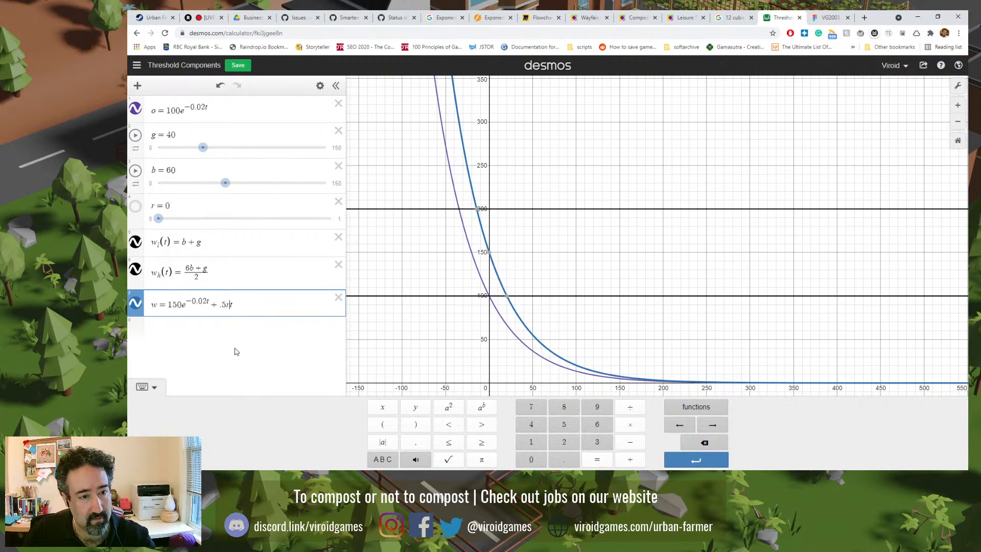
left_click(241, 342)
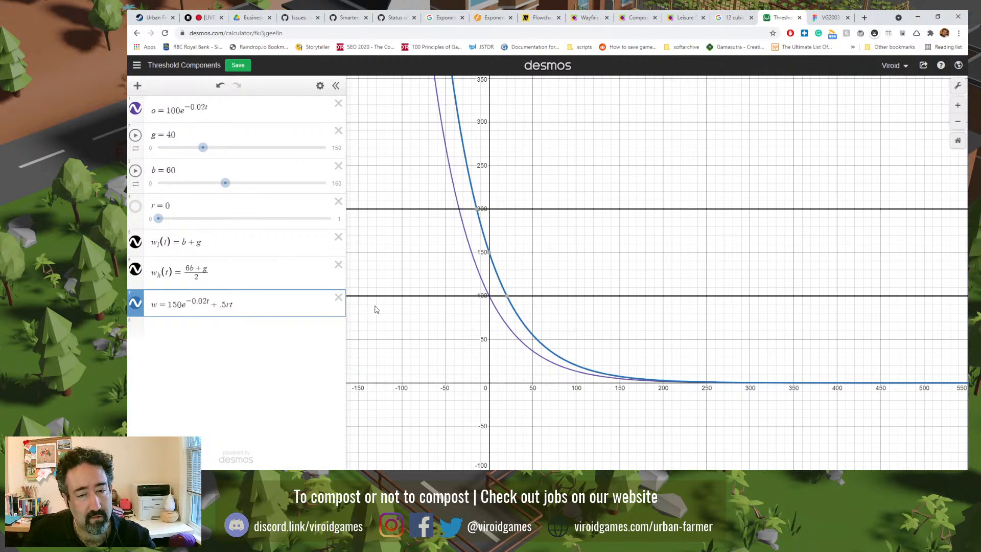
mouse_move(489, 257)
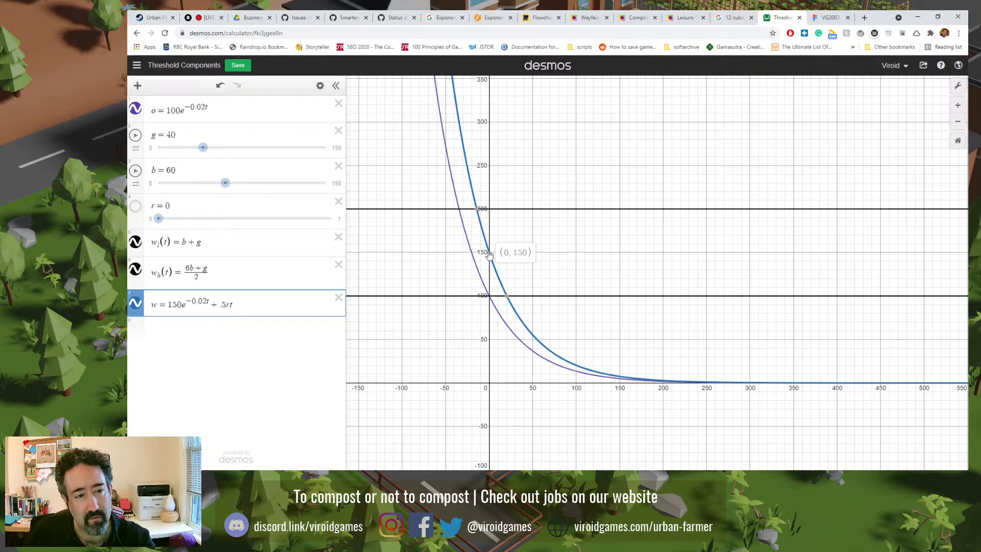
left_click(223, 305)
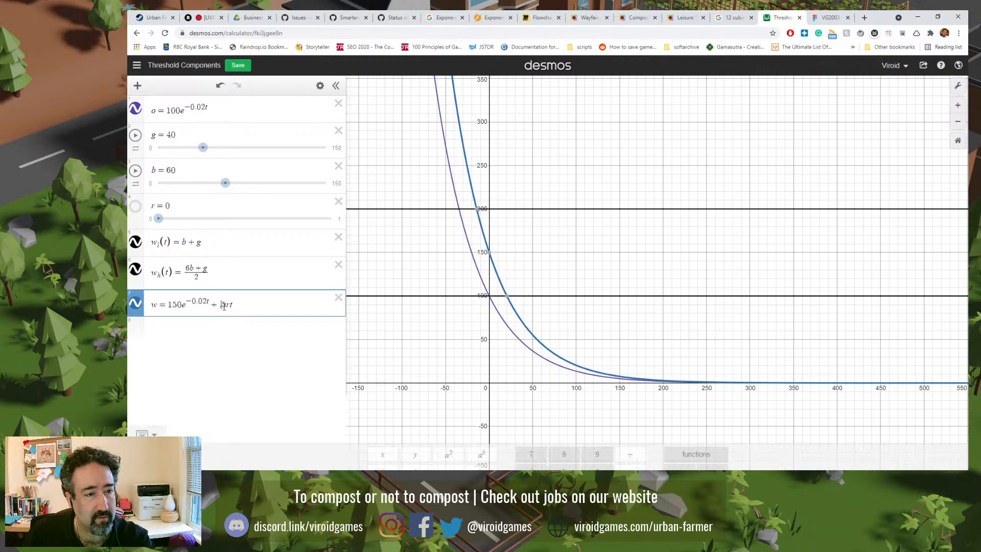
type("0.")
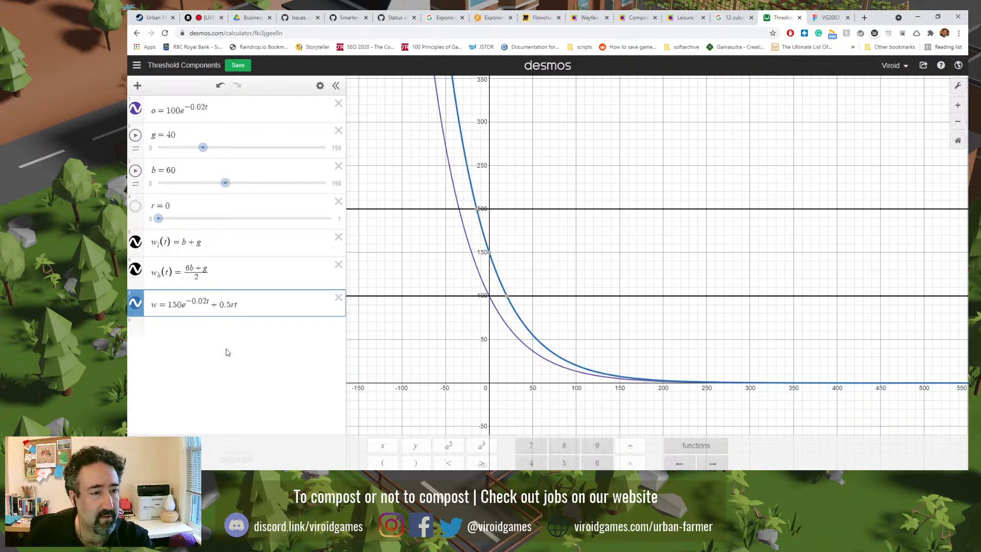
left_click(226, 350)
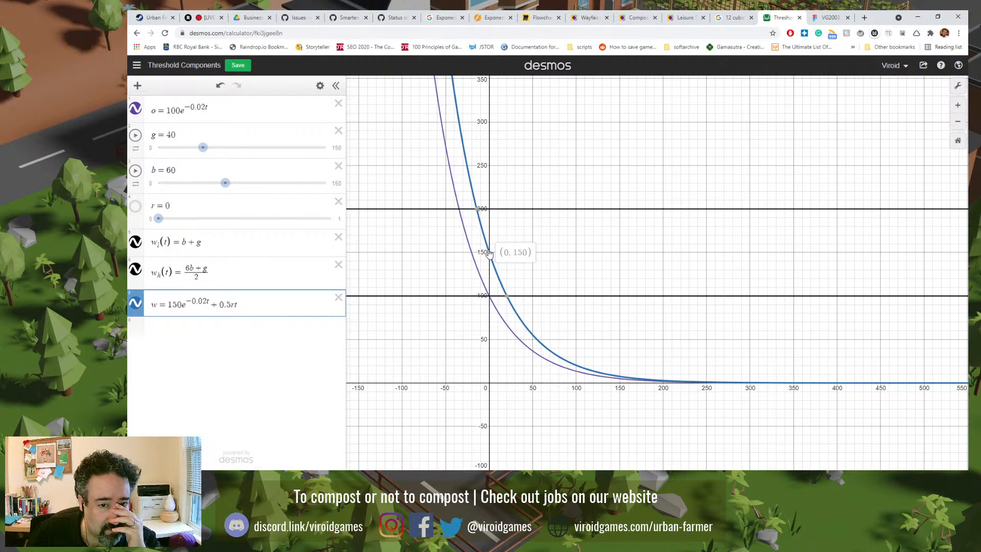
- Set r to 1 and trace the start of the water curve's decline on the graph
scroll(496, 275, "up", 2)
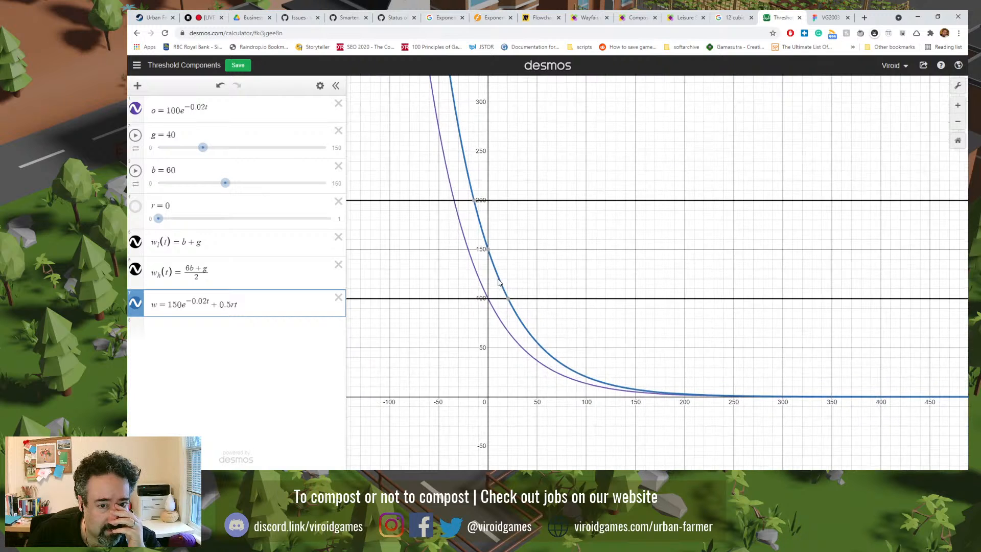
mouse_move(502, 287)
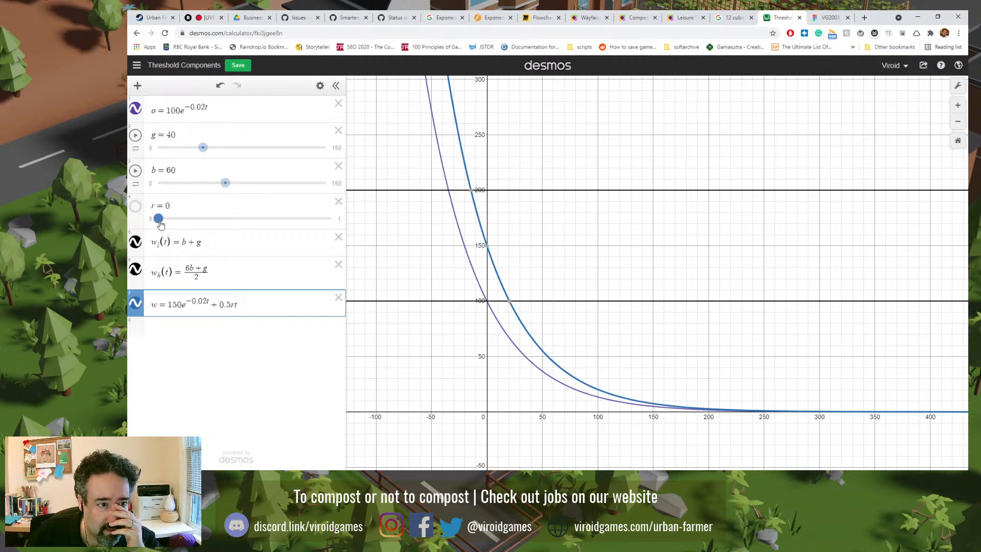
left_click_drag(160, 223, 276, 224)
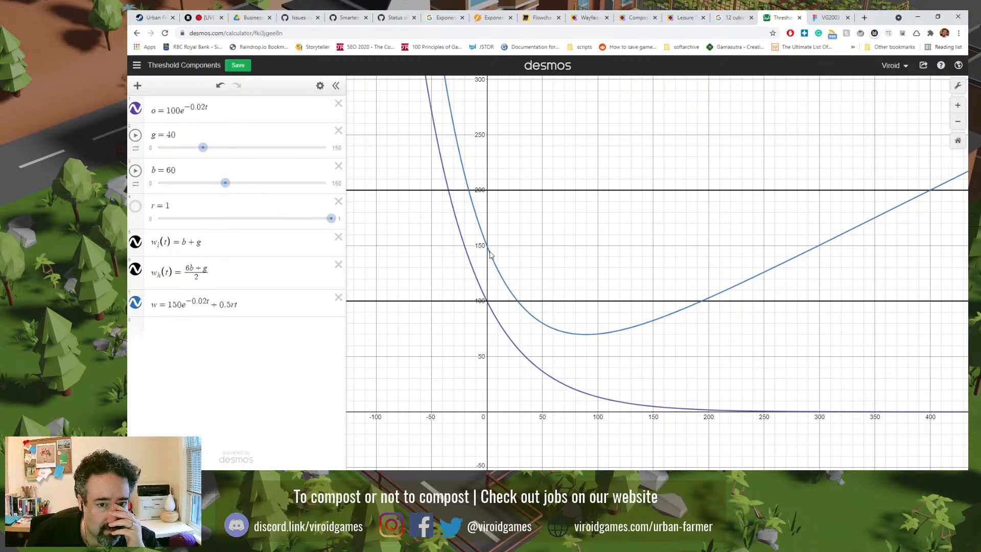
left_click_drag(490, 254, 501, 276)
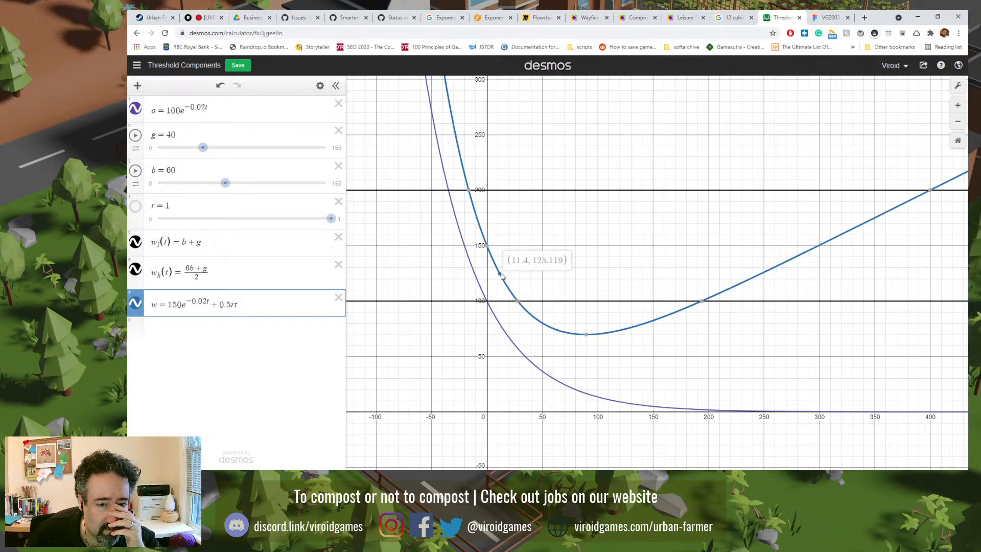
left_click(501, 275)
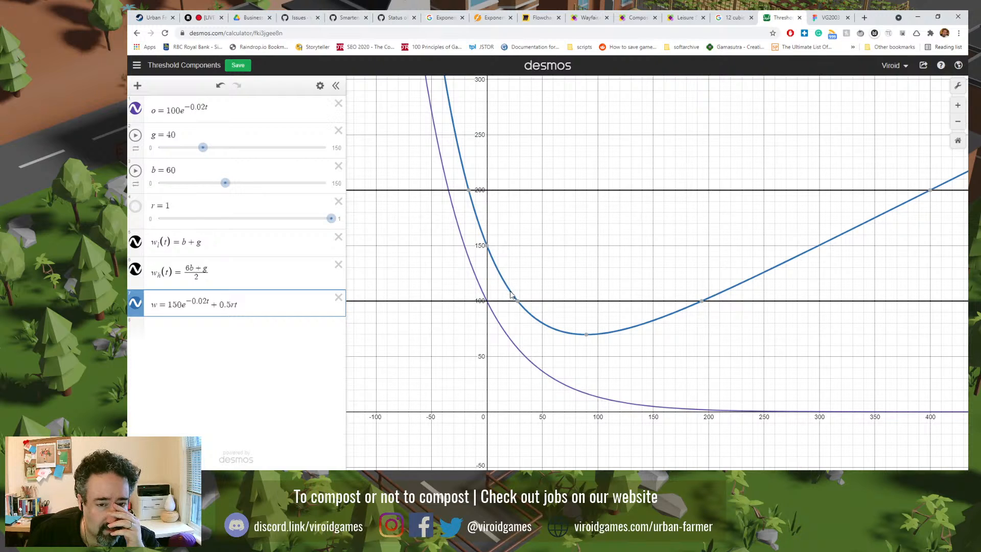
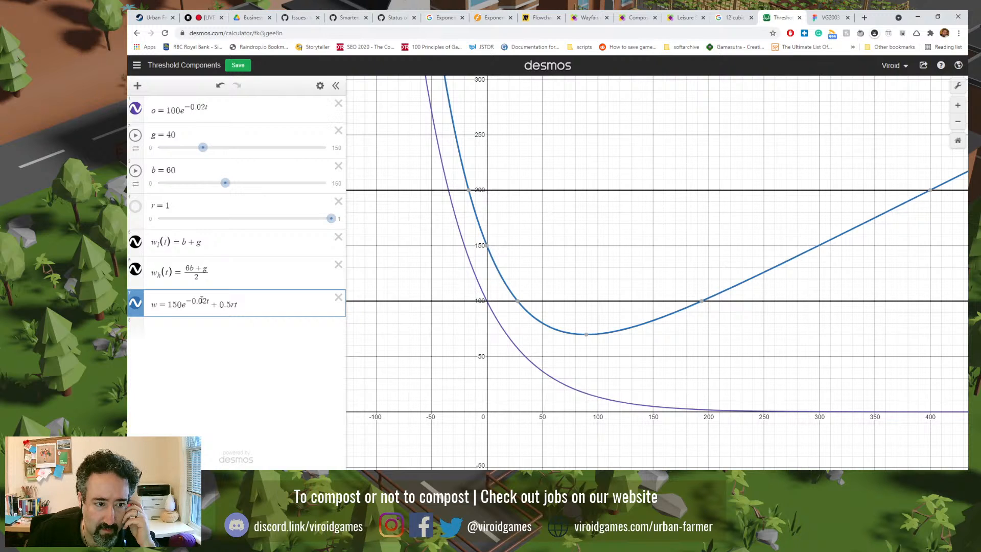
- Highlight the decay rate 0.02 and the rain coefficient 0.5 in the w equation to compare them
left_click_drag(208, 301, 194, 301)
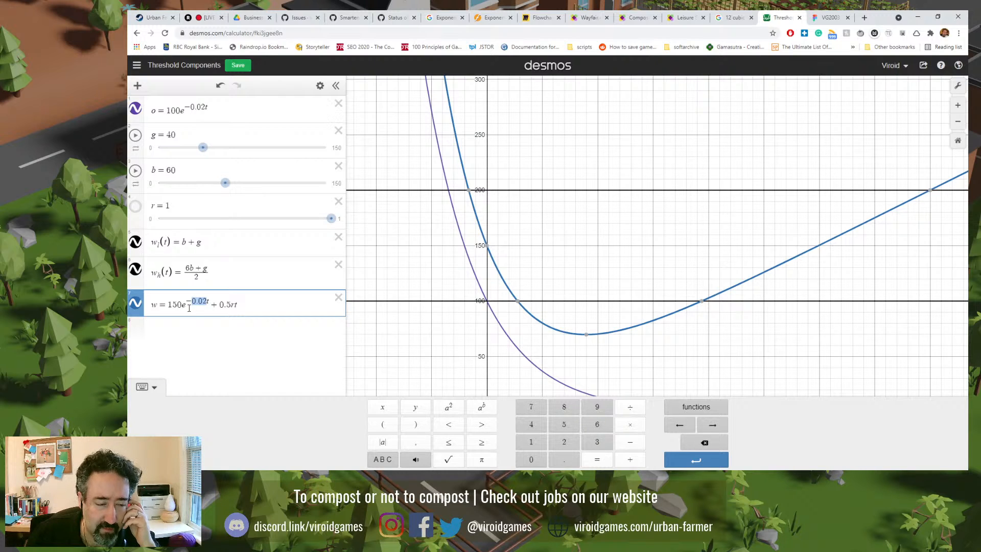
left_click_drag(184, 304, 232, 304)
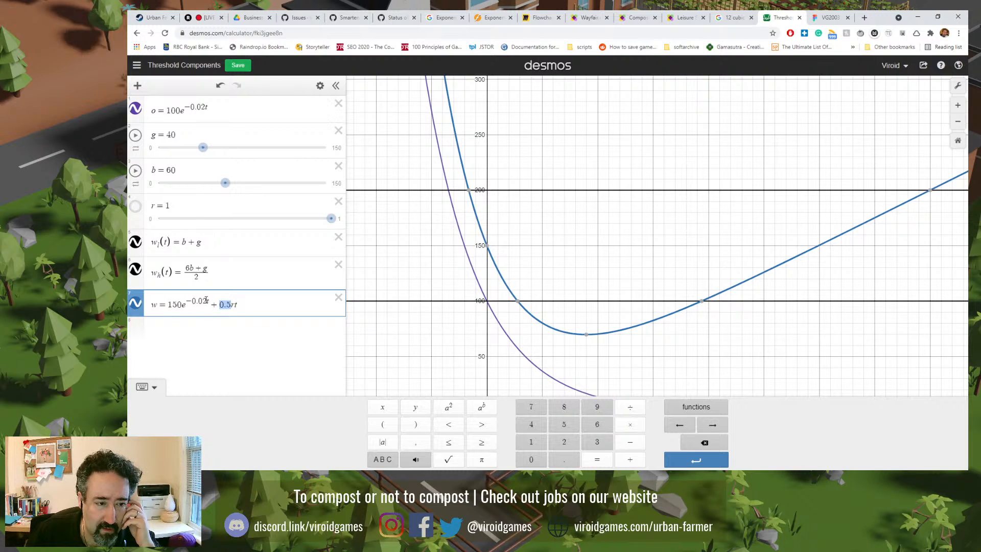
left_click_drag(207, 301, 193, 301)
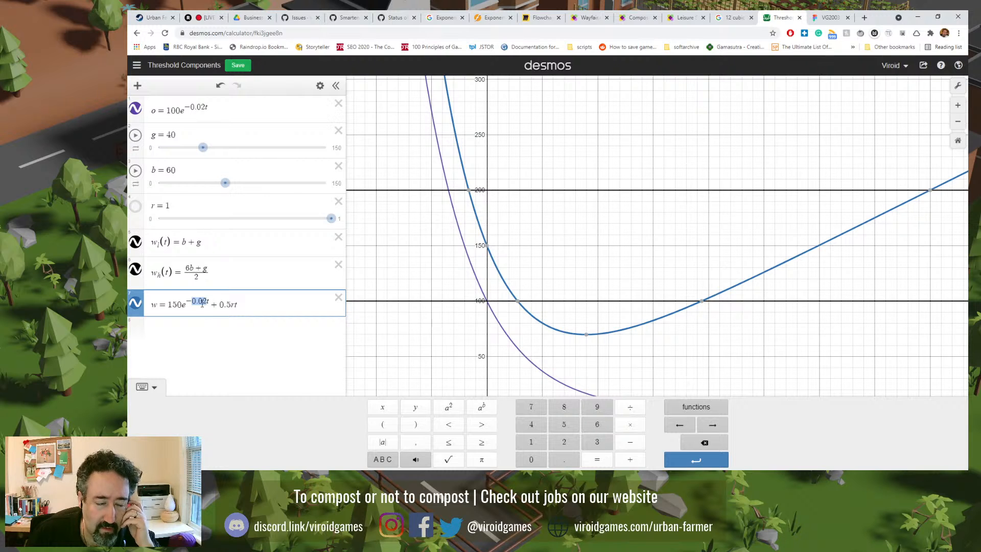
left_click(139, 389)
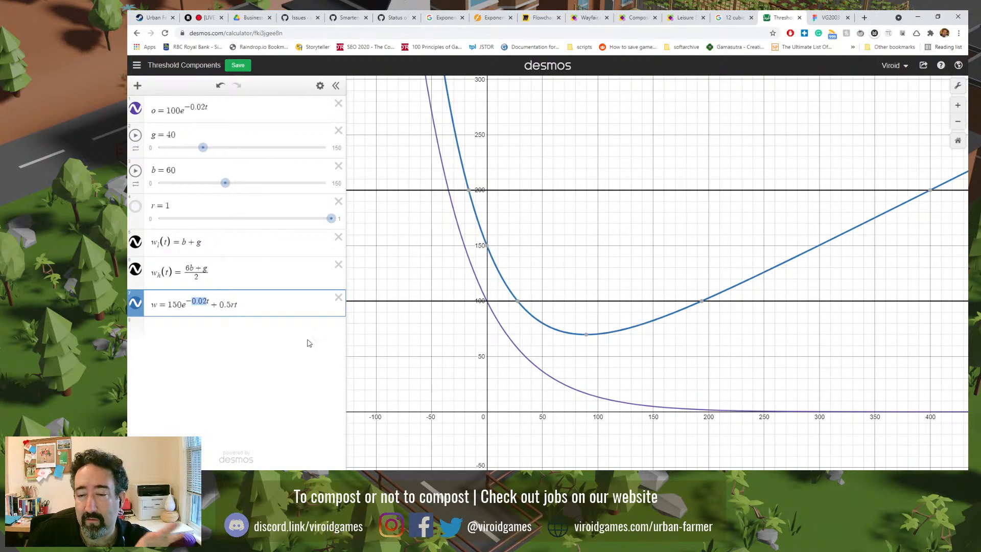
- Examine the rain-affected water curve around its minimum and along its rise toward the upper threshold line
left_click_drag(696, 256, 558, 275)
scroll(559, 275, "down", 2)
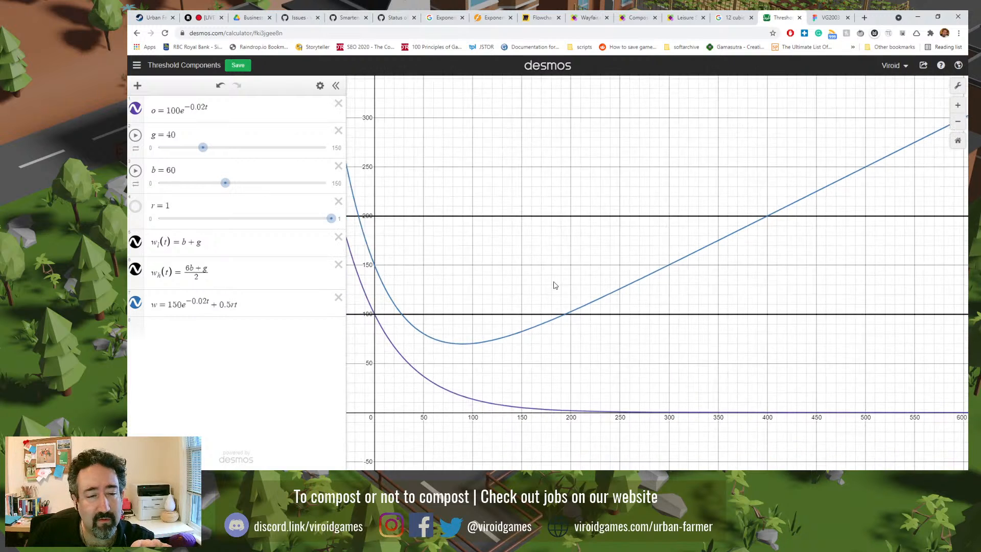
left_click_drag(484, 263, 532, 243)
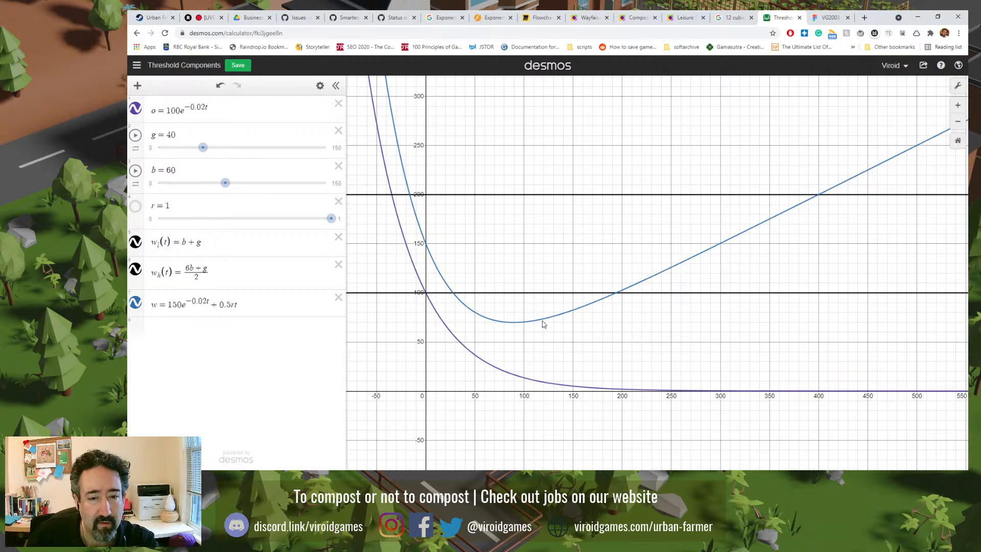
left_click(512, 326)
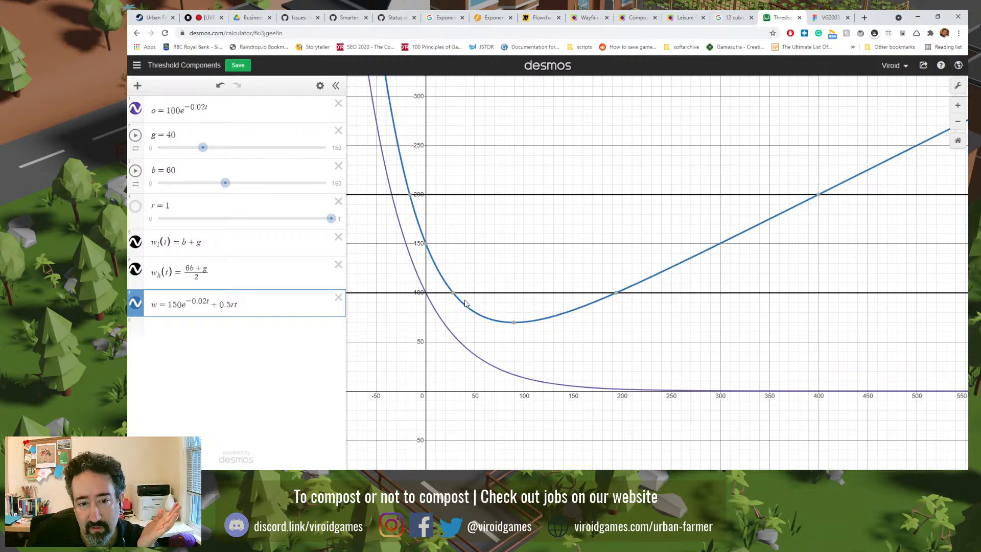
mouse_move(516, 326)
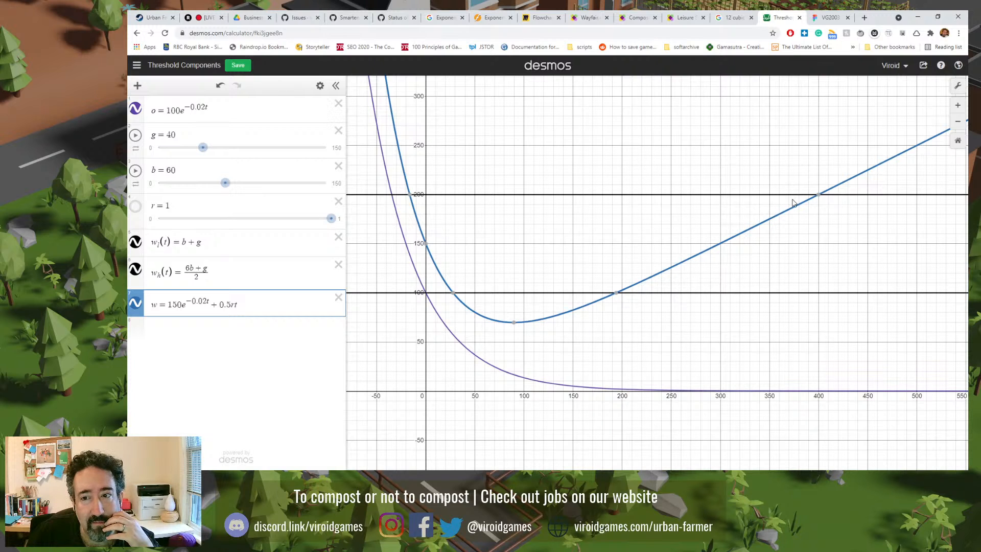
mouse_move(746, 234)
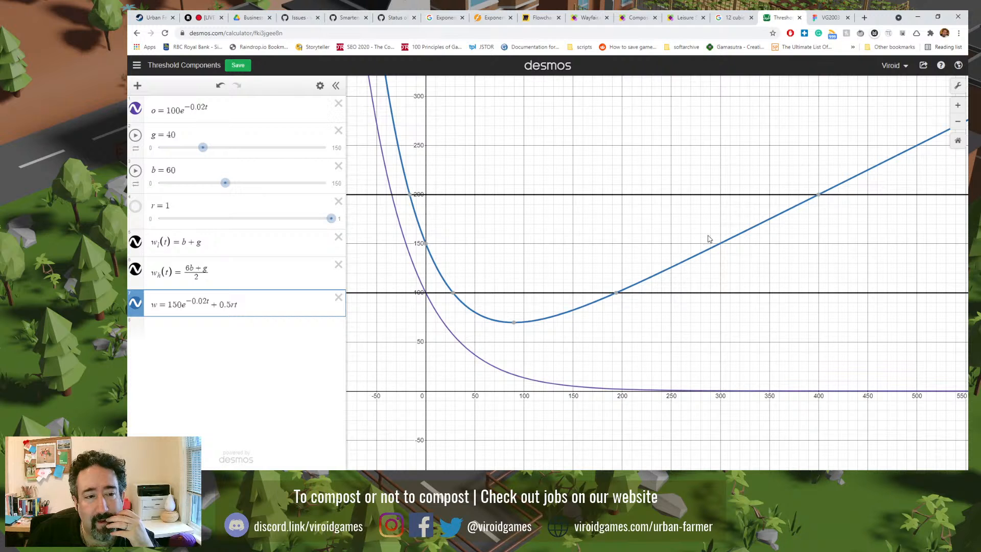
- Review the w equation's 0.5 rain coefficient again, followed by the 0.02 rate in its exponent
left_click(233, 313)
key("shift+Left")
key("shift+Left")
key("shift+Left")
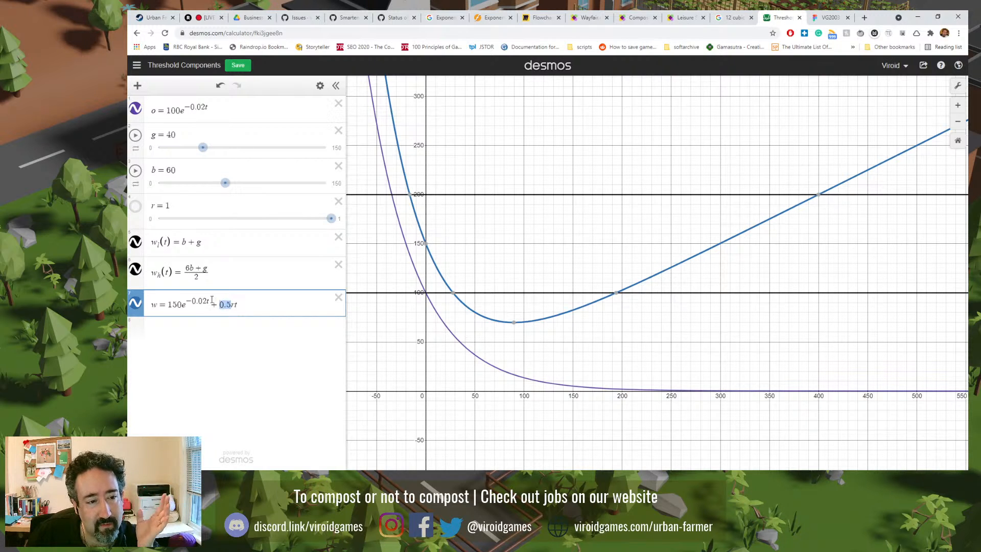
left_click_drag(208, 301, 191, 300)
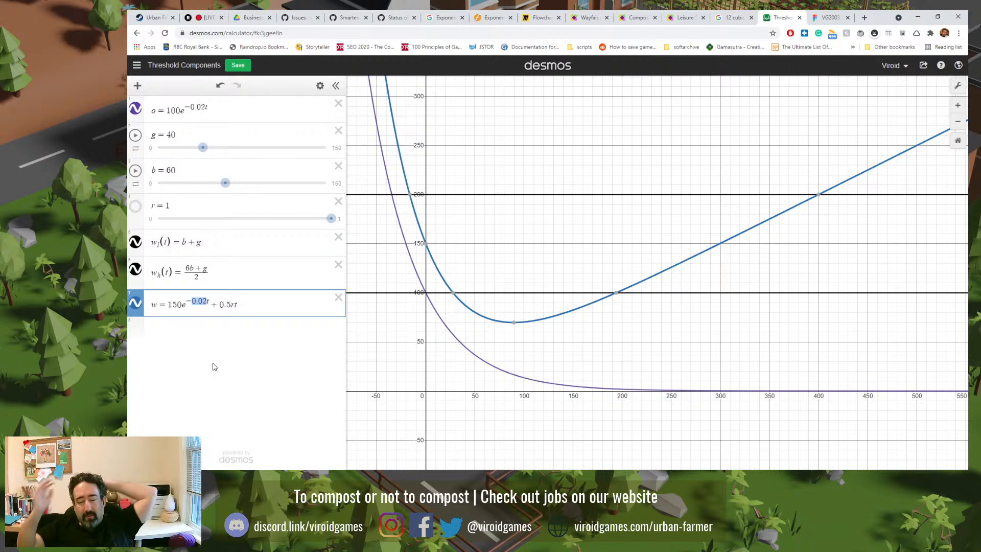
- Set r to 0 and trace the water curve from t = 0 past the lower threshold to t = 40
left_click(159, 219)
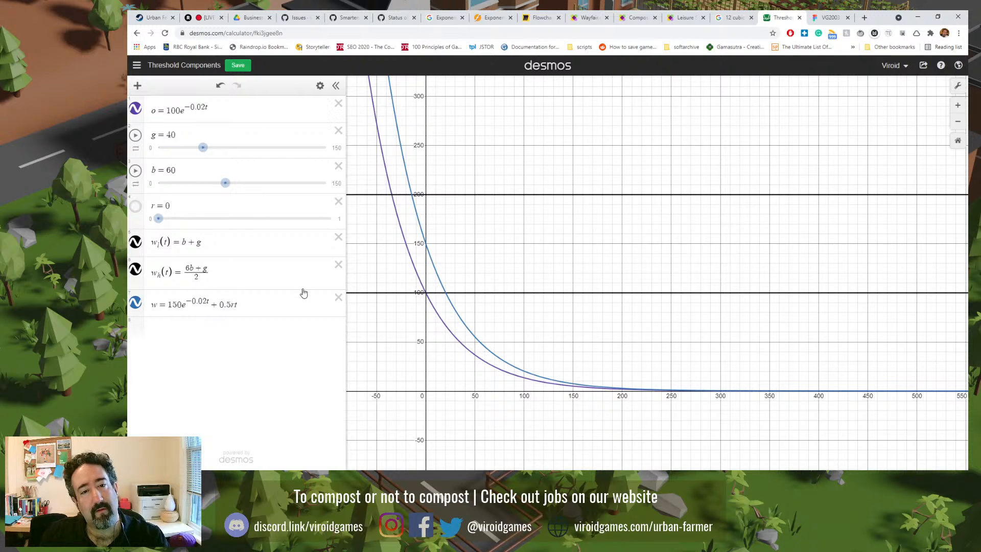
left_click(428, 247)
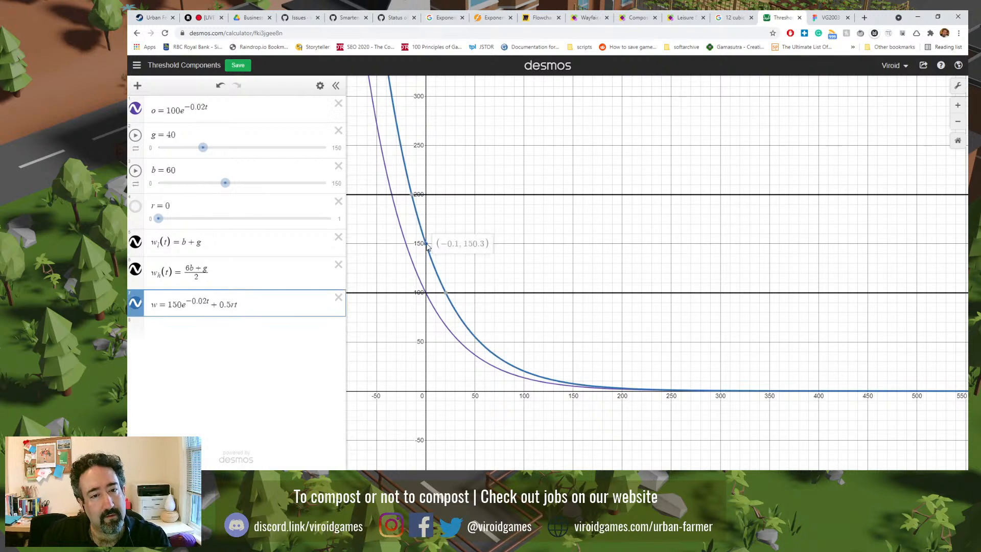
left_click(427, 244)
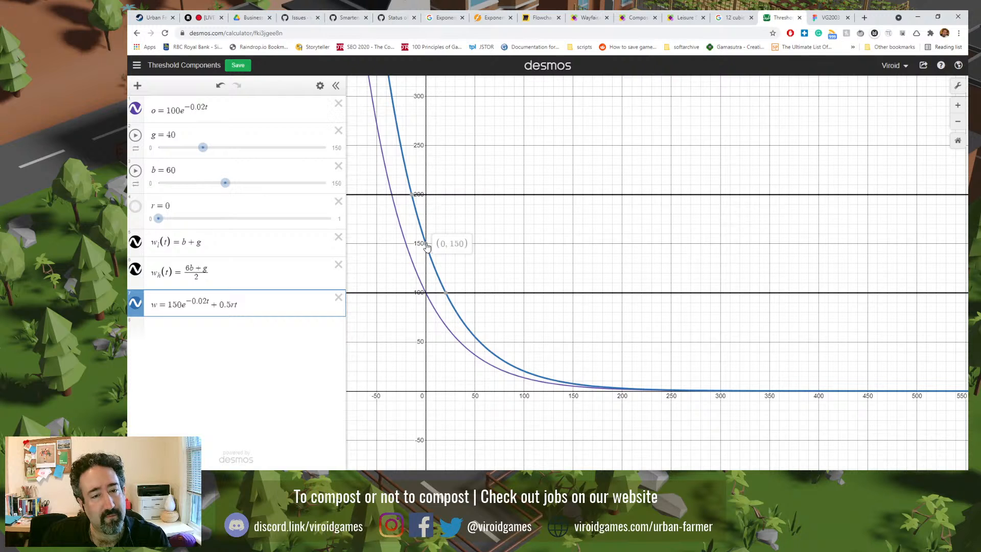
left_click_drag(427, 247, 448, 297)
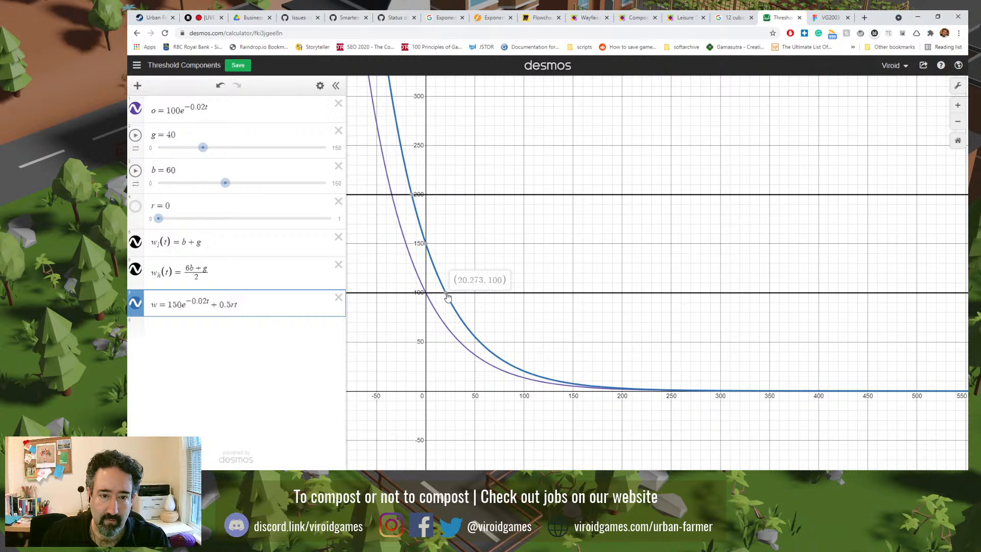
left_click_drag(447, 296, 466, 325)
scroll(466, 326, "up", 4)
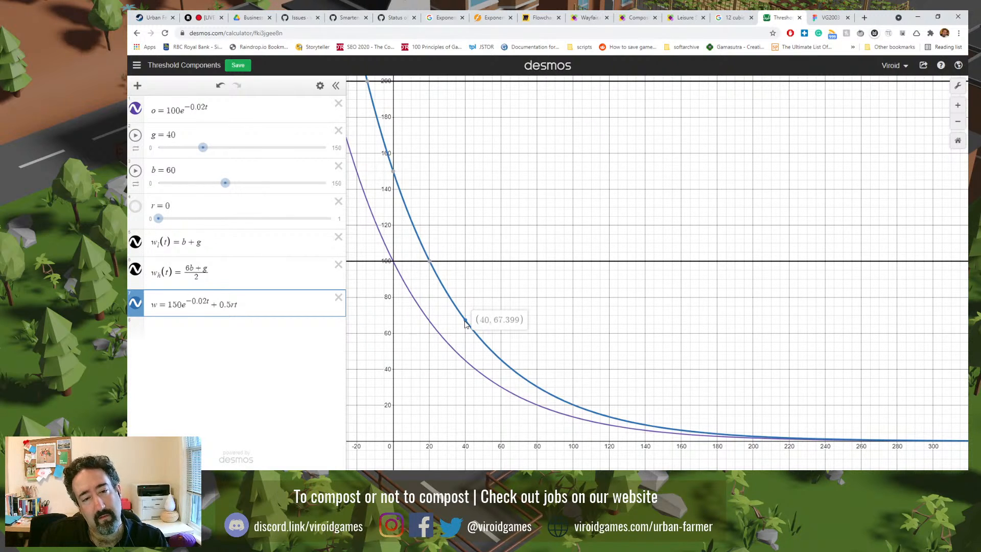
left_click_drag(465, 323, 465, 323)
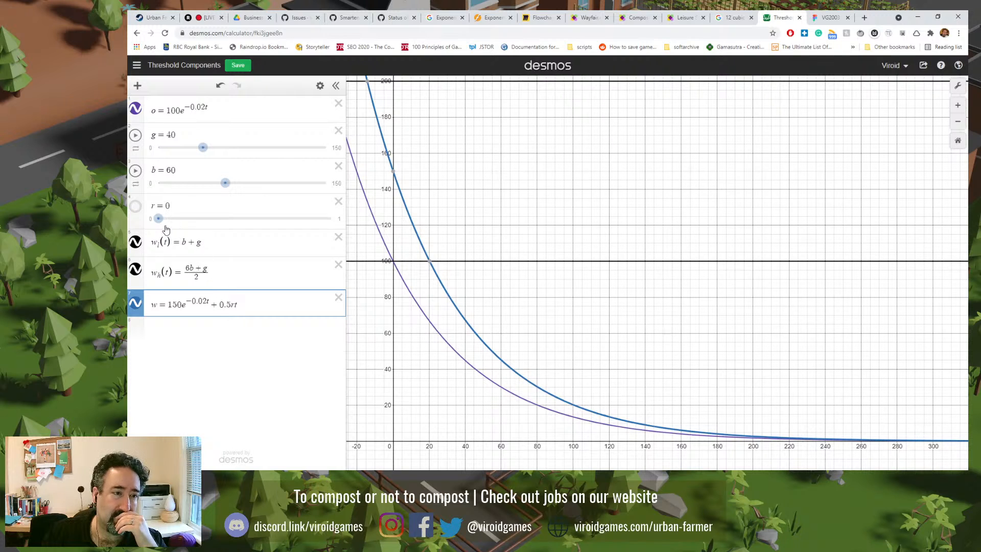
- Set r to 1 to include the rain term in the water curve
left_click_drag(159, 218, 272, 219)
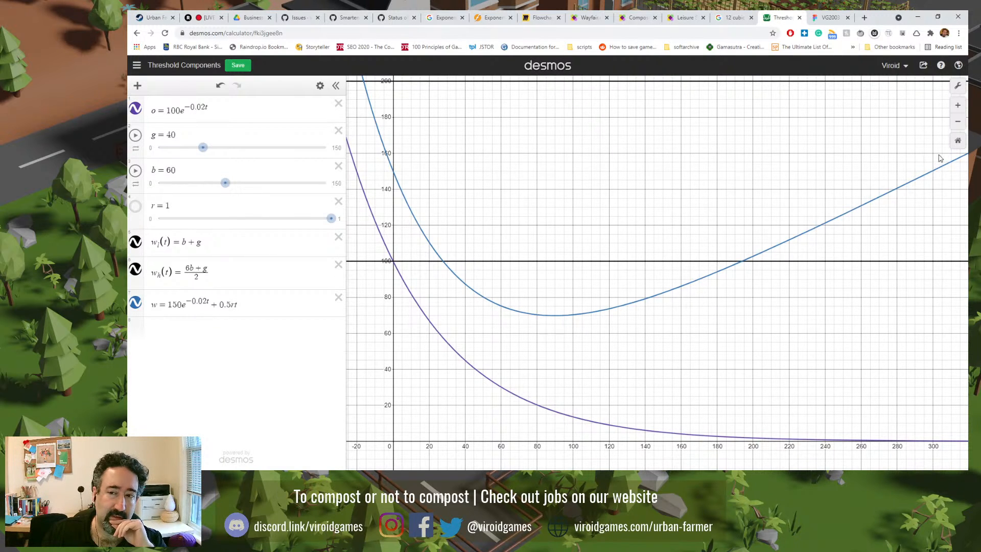
- Examine the rain-affected water curve from t = 0 to t = 400, then set r to 0
scroll(915, 190, "down", 2)
left_click_drag(822, 199, 718, 217)
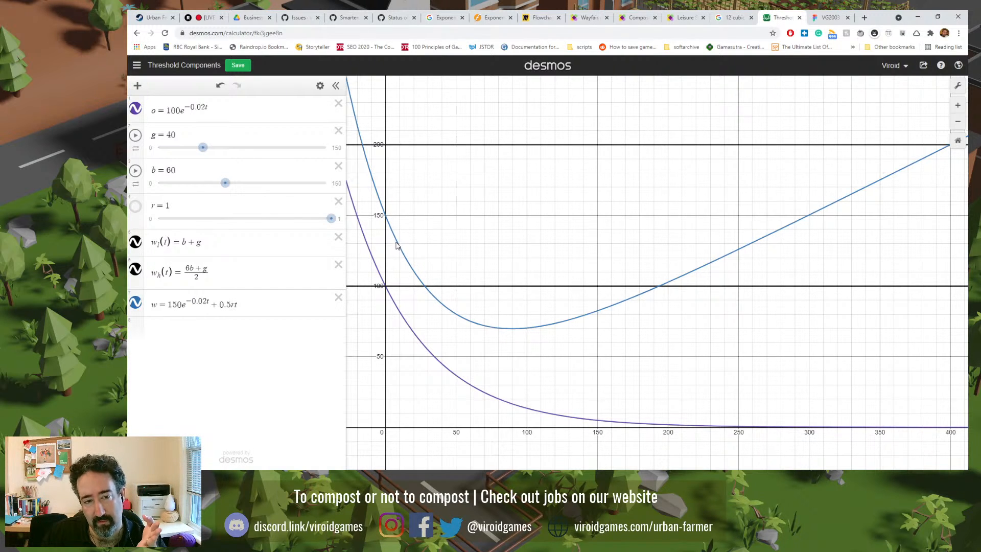
left_click(403, 256)
left_click_drag(404, 258, 400, 256)
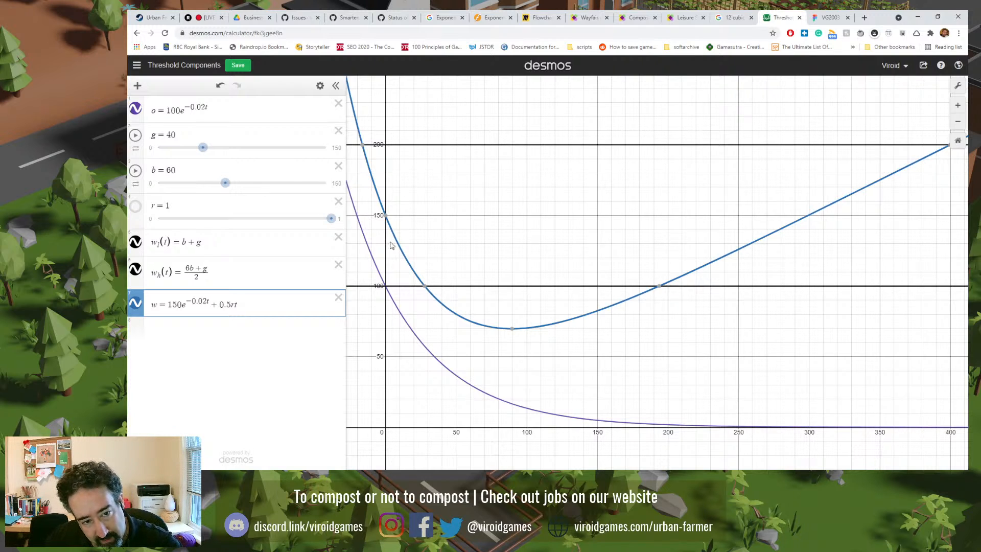
left_click(160, 219)
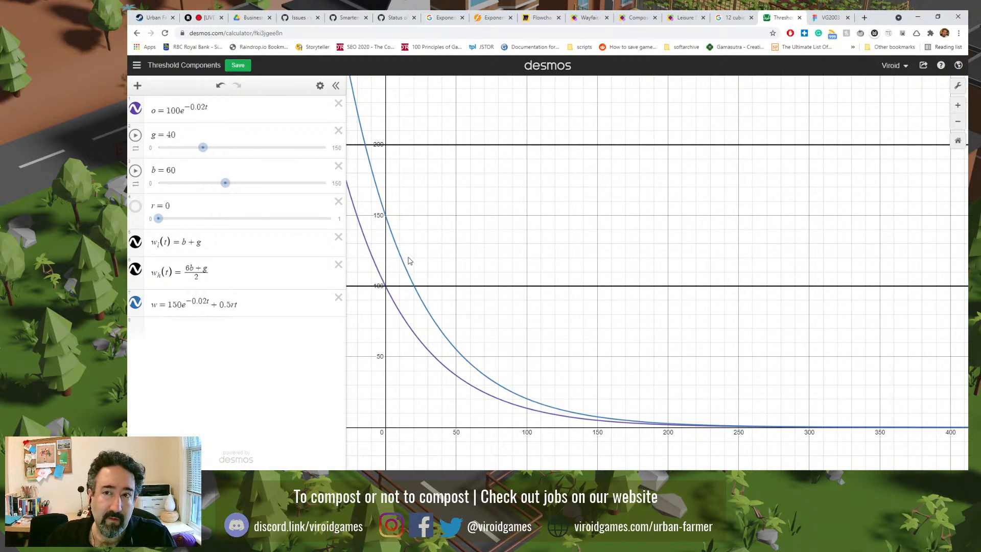
- Switch to the Google results for 12 cubic feet and search for "water evaporation", refining the query to "water evaporation rate"
left_click(733, 17)
left_click(672, 33)
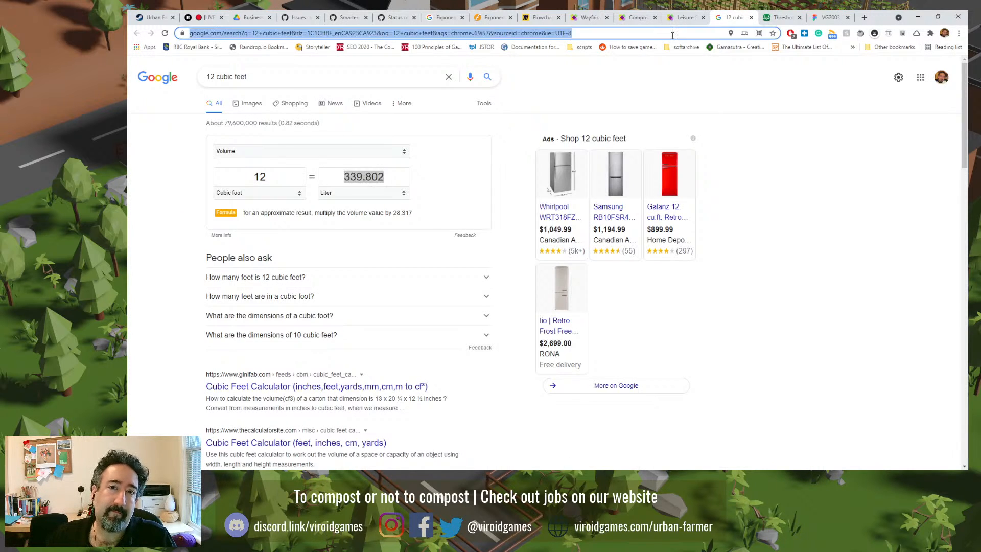
type("water evaporation")
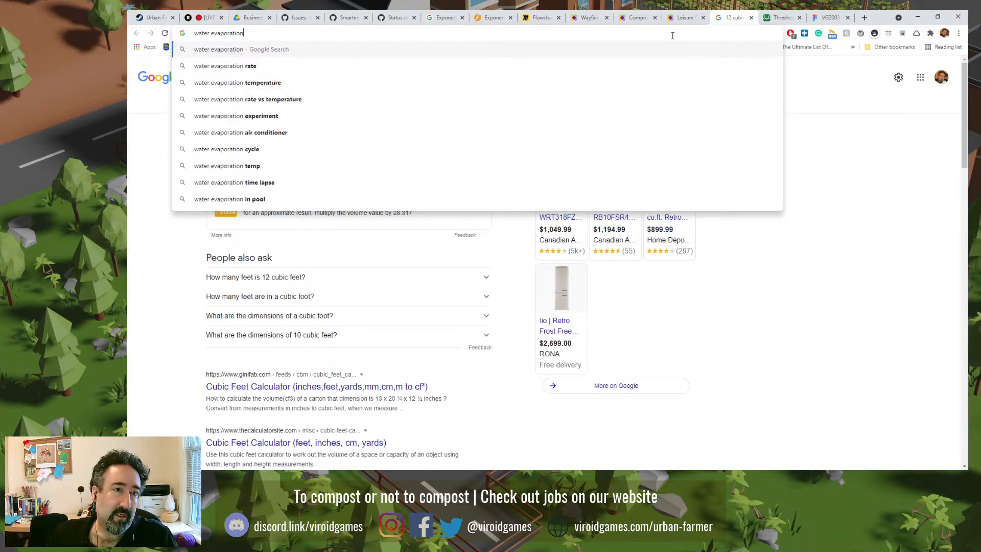
key("Return")
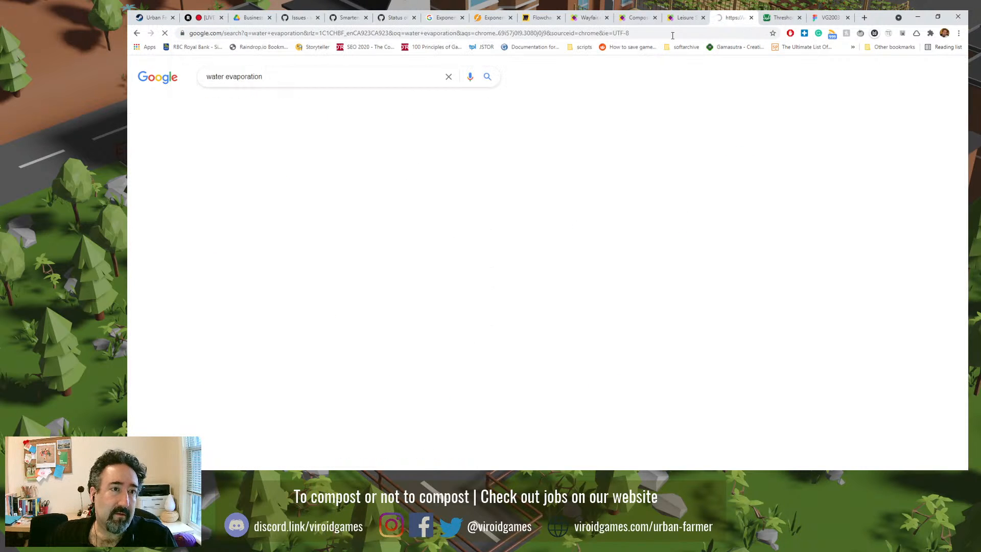
left_click(342, 77)
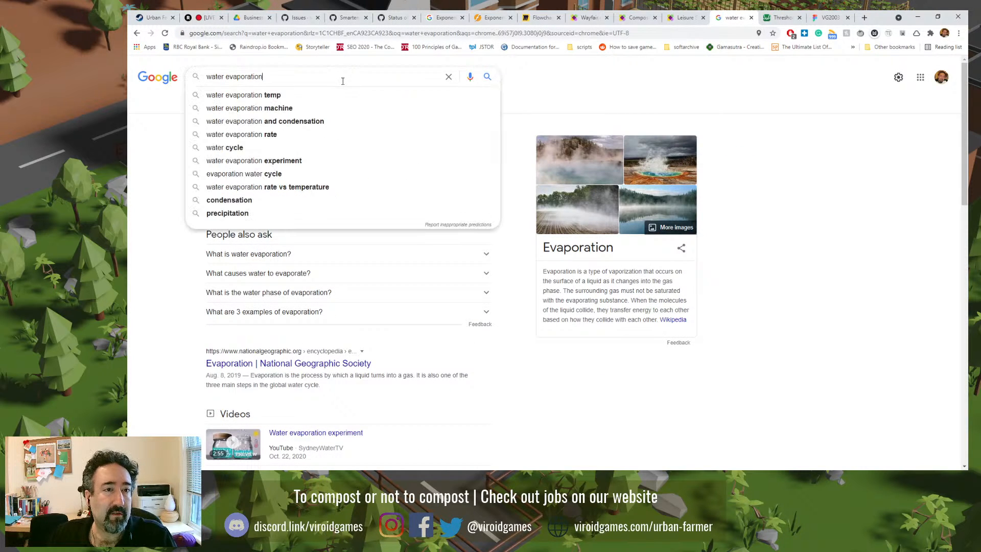
type("ra")
left_click(316, 108)
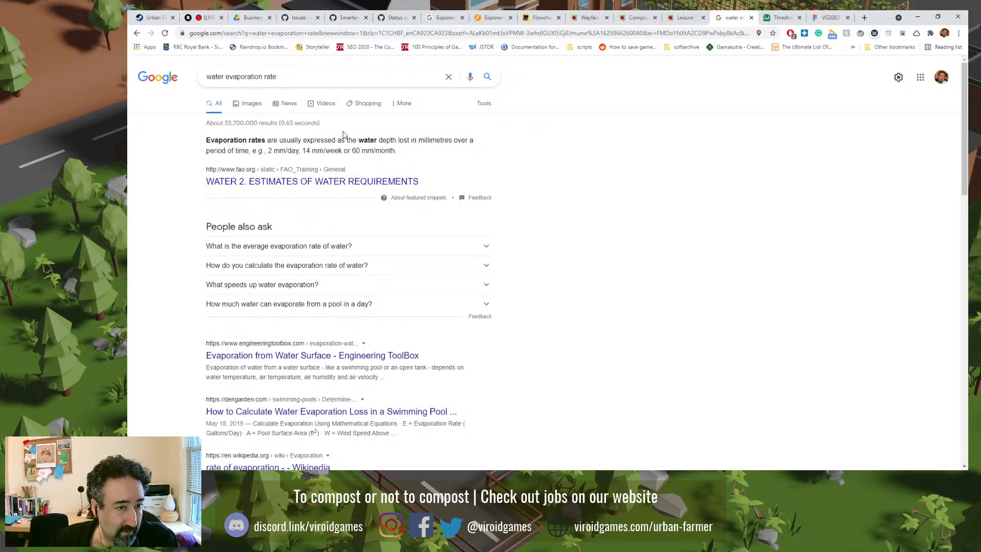
- Check the Composting Unit panel in the Urban Farmer Figma file and return to the Desmos graph
left_click(782, 18)
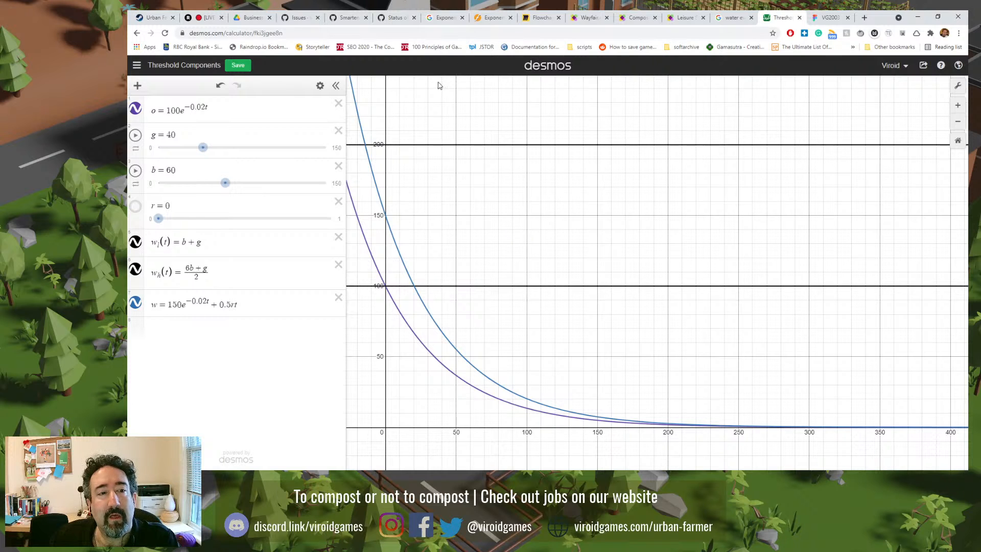
left_click(818, 16)
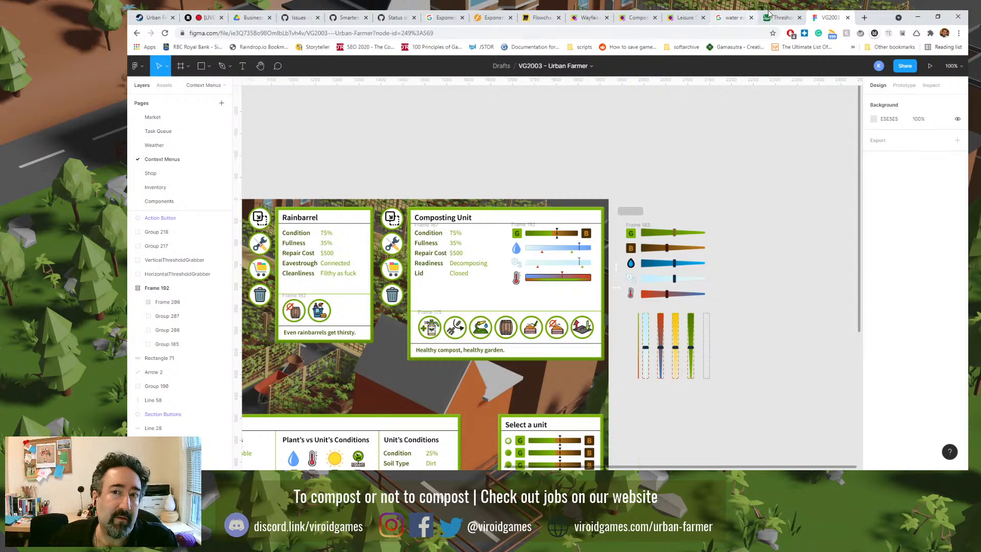
left_click(782, 17)
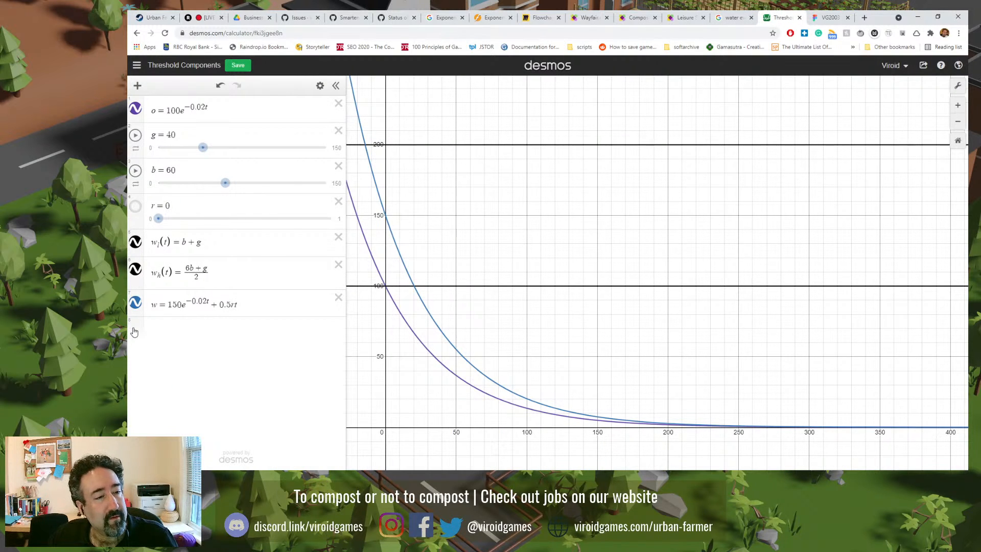
- Add a variable l = 0 as a slider ranging from 0 to 1 with a step of 1
left_click(175, 329)
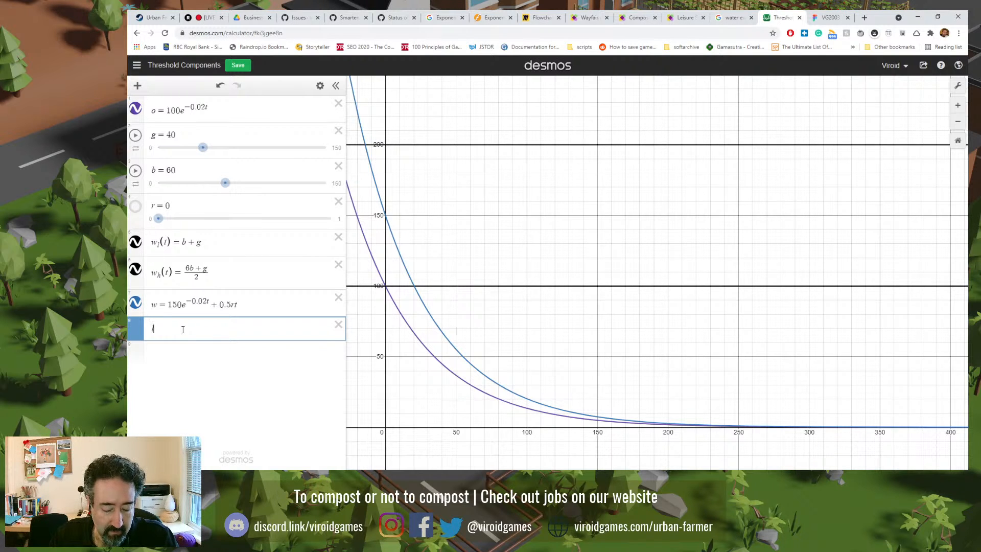
type("l = ")
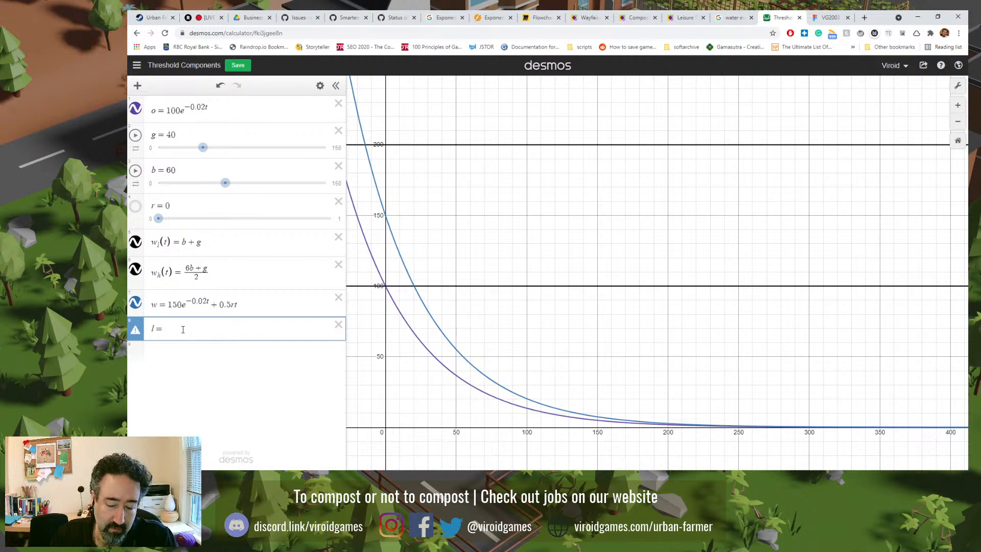
type("0")
key("Return")
left_click(183, 329)
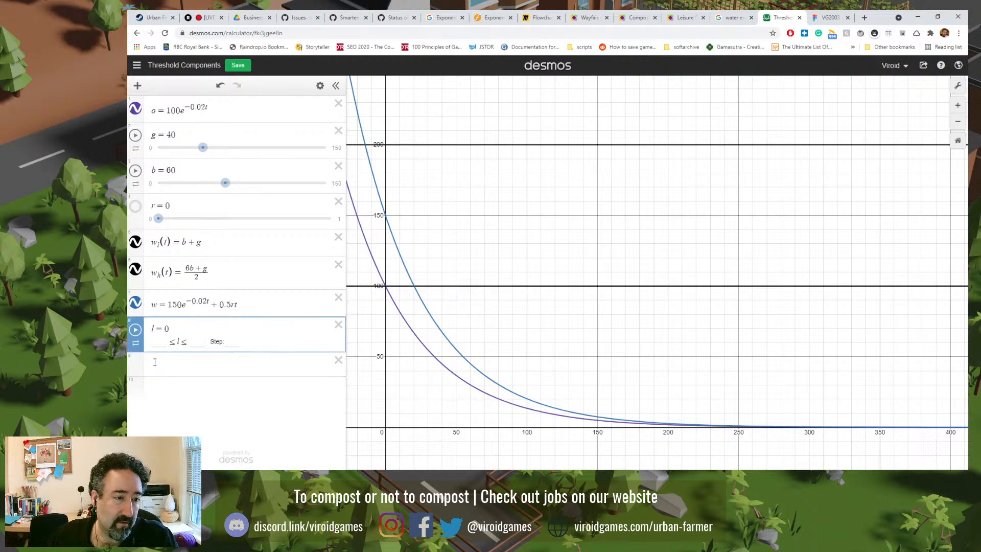
key("Tab")
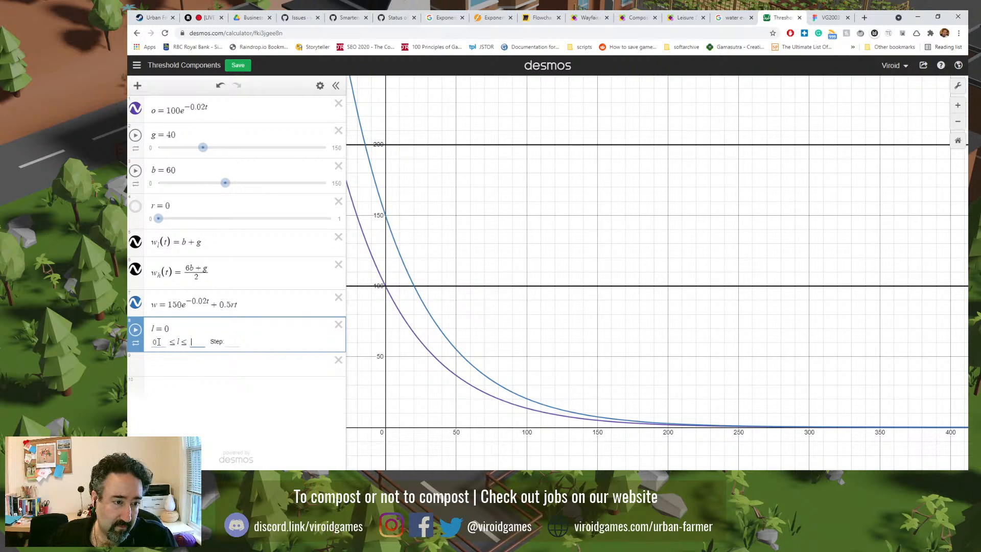
type("1")
key("Tab")
type("1")
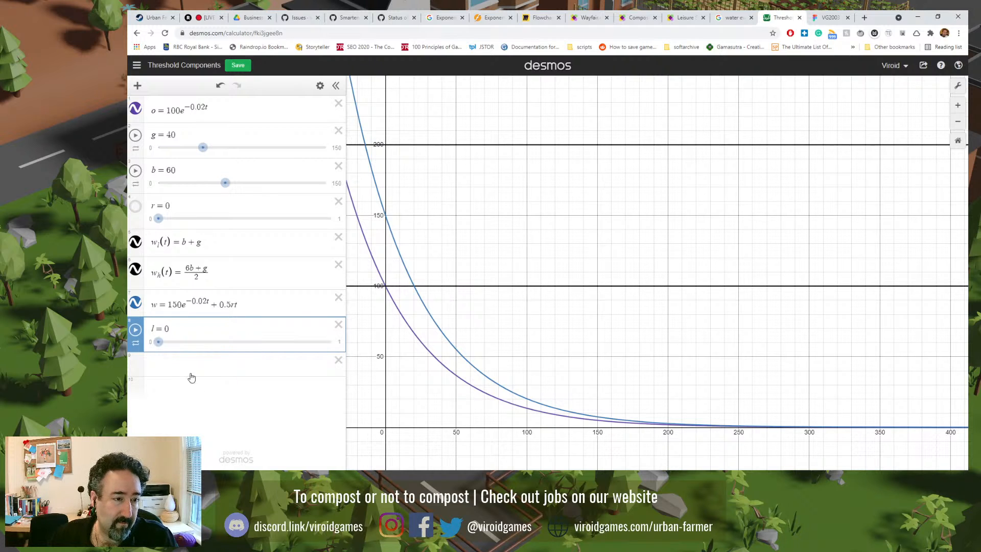
- Move the l slider directly below r and multiply the w equation's 0.5rt rain term by l
left_click_drag(136, 332, 145, 240)
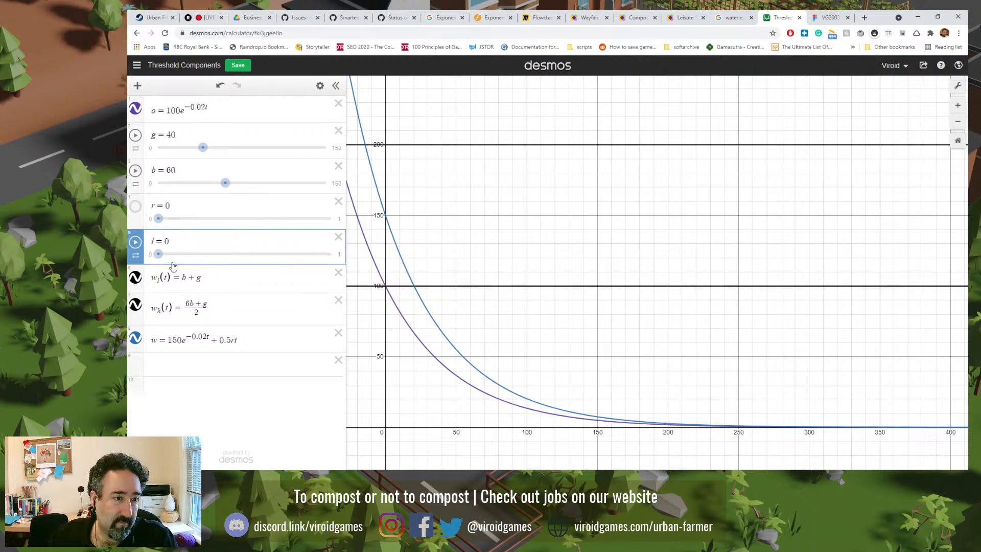
left_click(231, 340)
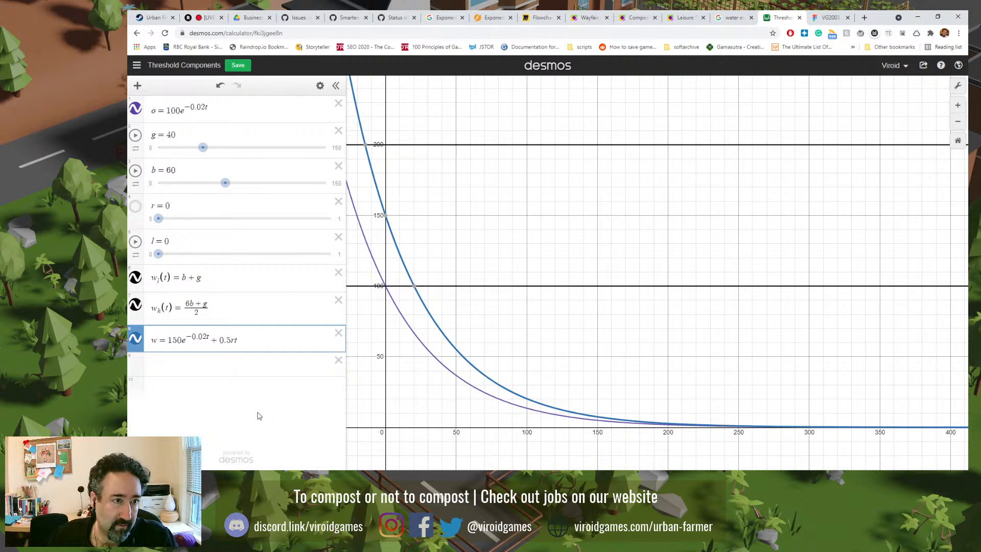
type("l")
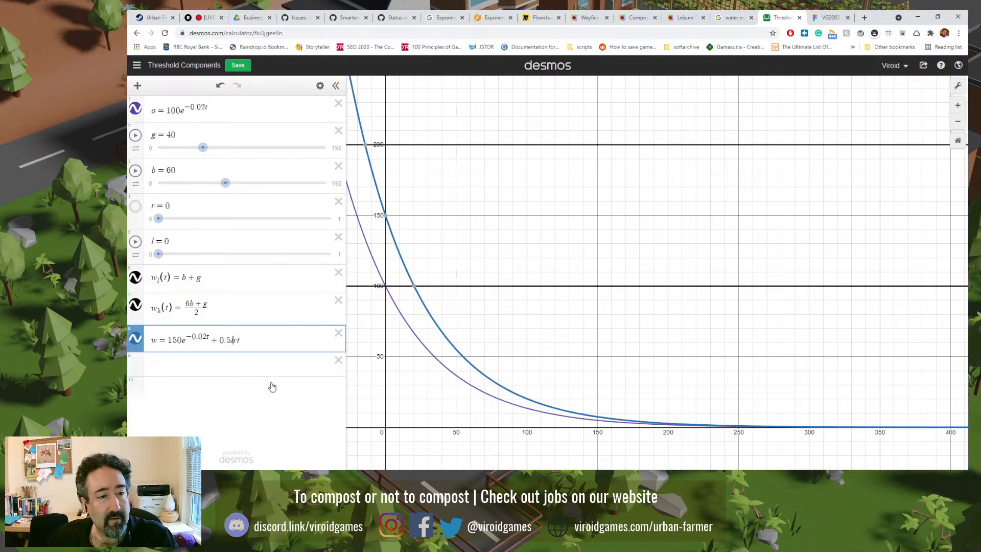
- Test the water curve with r at 1 and l at 1, then return both variables to 0
left_click(327, 219)
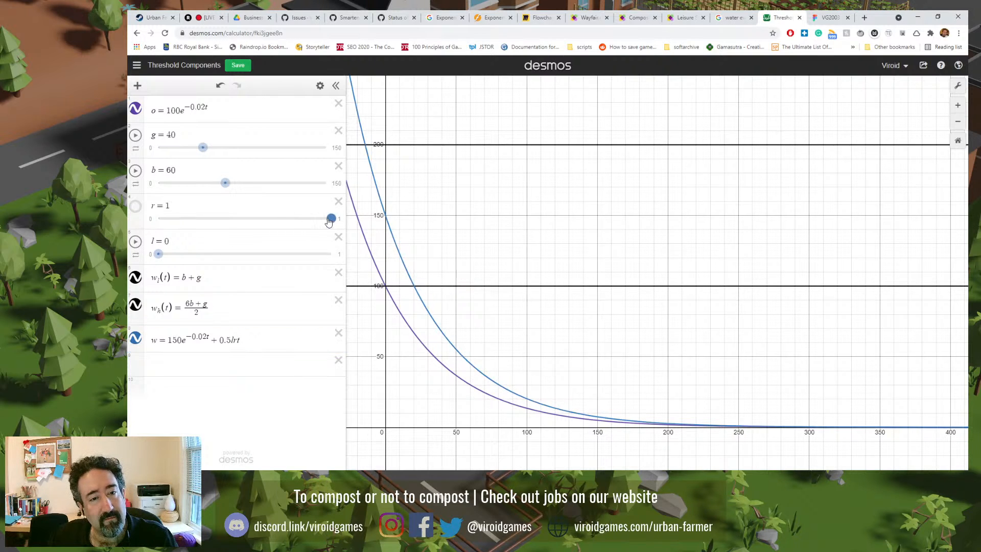
left_click(327, 254)
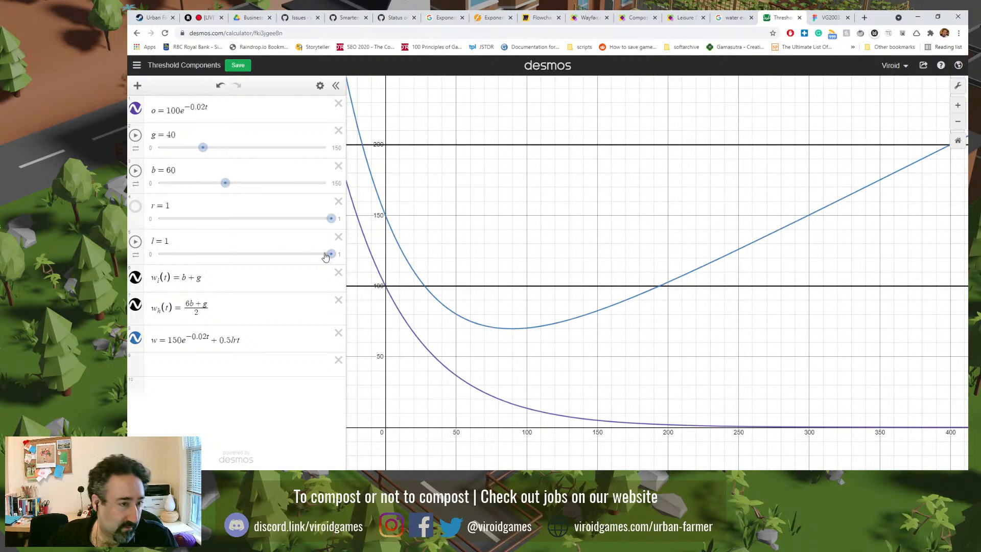
left_click(166, 255)
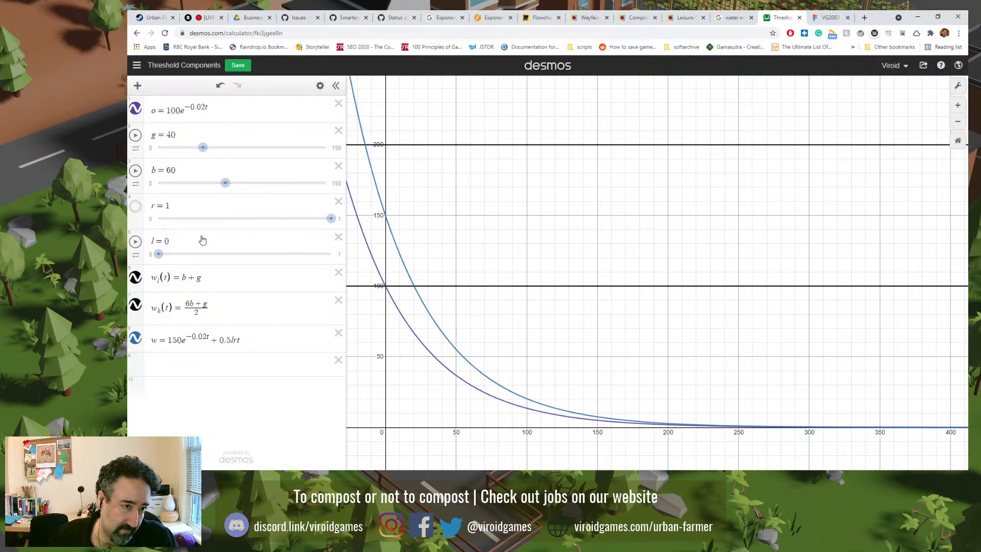
left_click(160, 219)
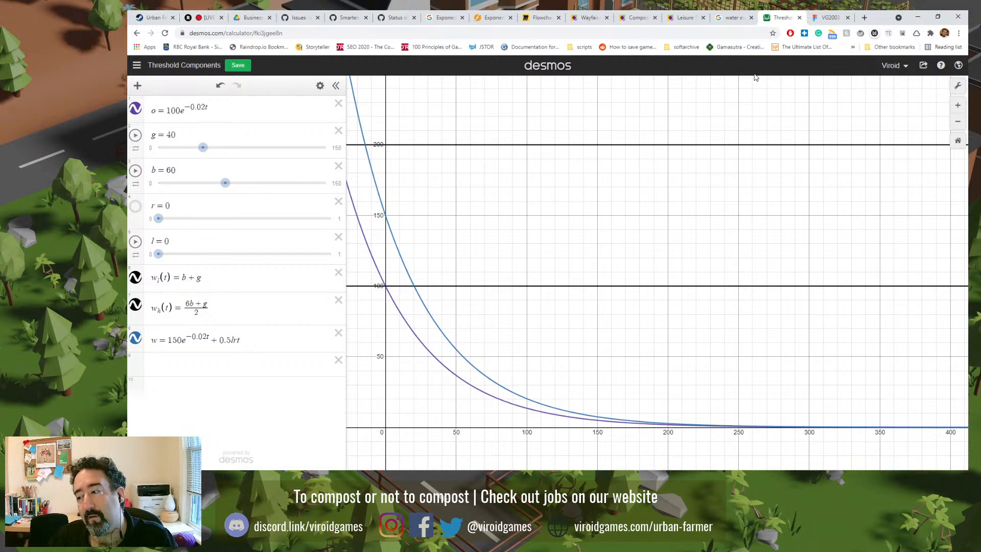
- Open the FAO "Estimates of Water Requirements" page from the search results and read its evaporation rate sections down to the monthly table
left_click(734, 15)
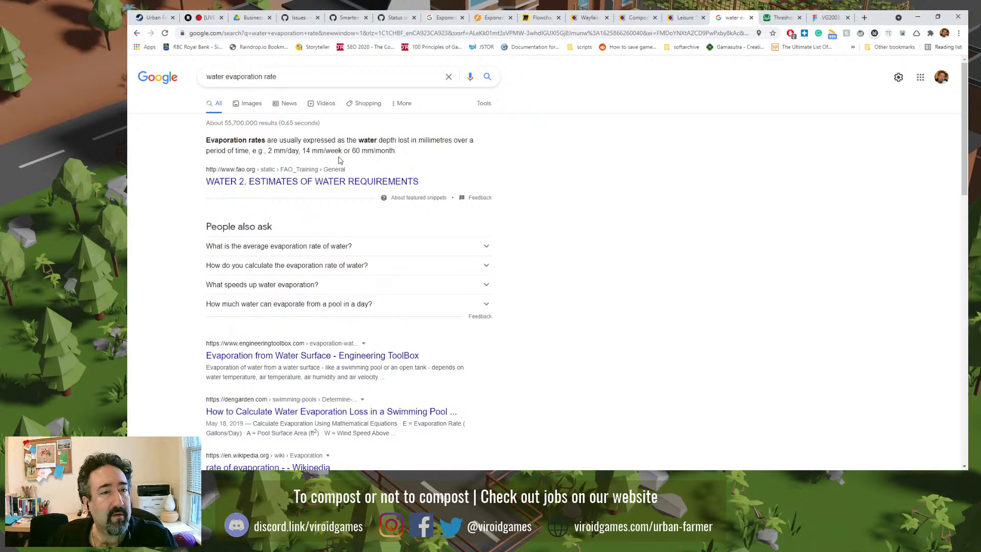
left_click(340, 181)
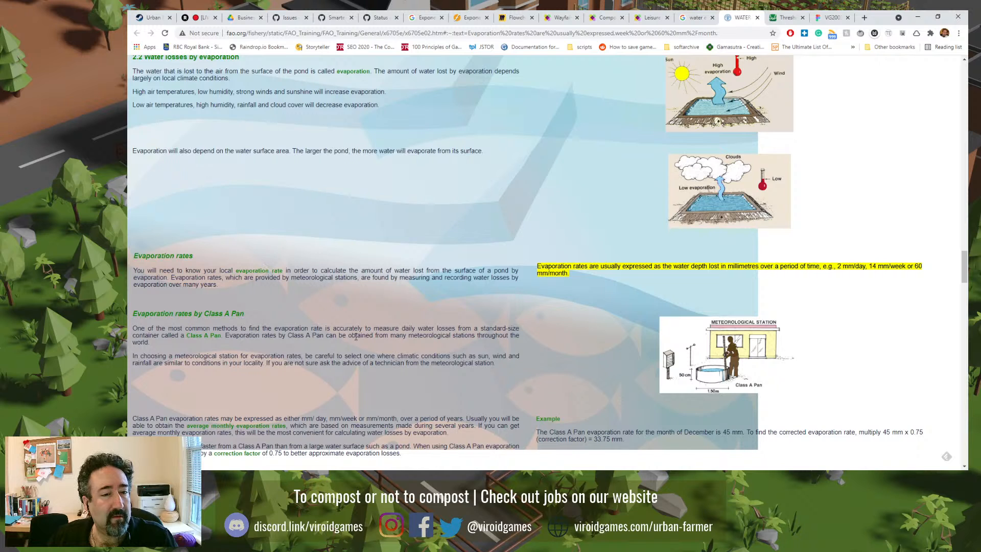
scroll(444, 314, "down", 1)
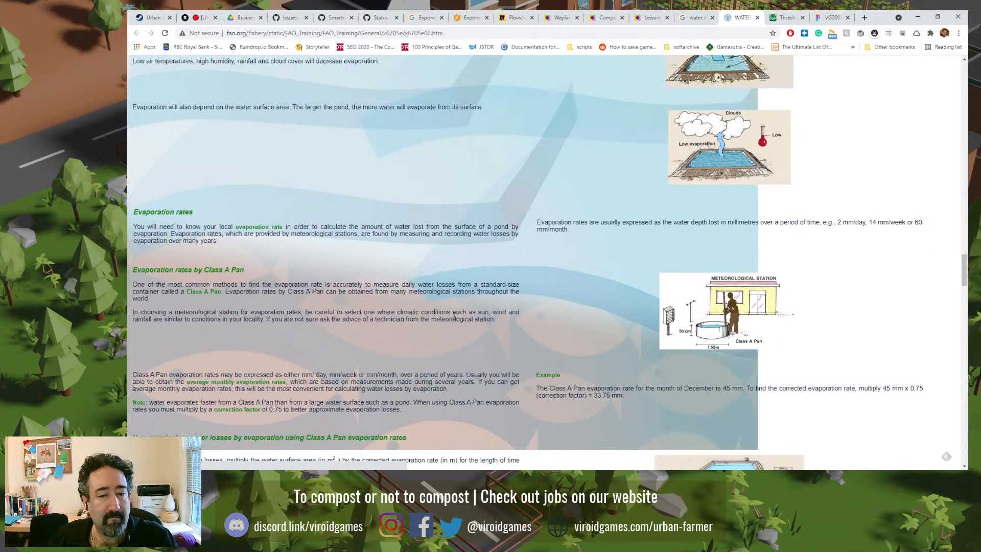
scroll(525, 307, "down", 2)
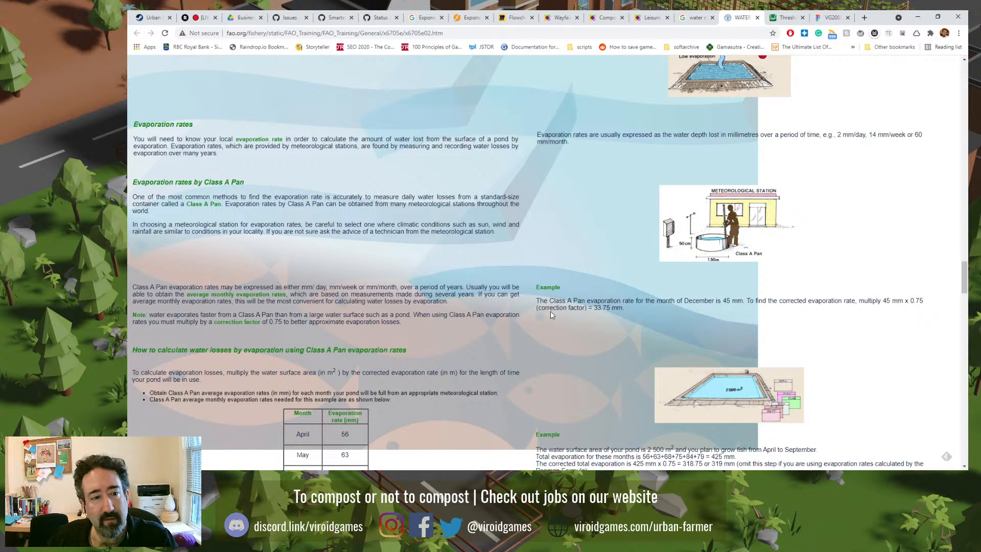
scroll(271, 322, "down", 3)
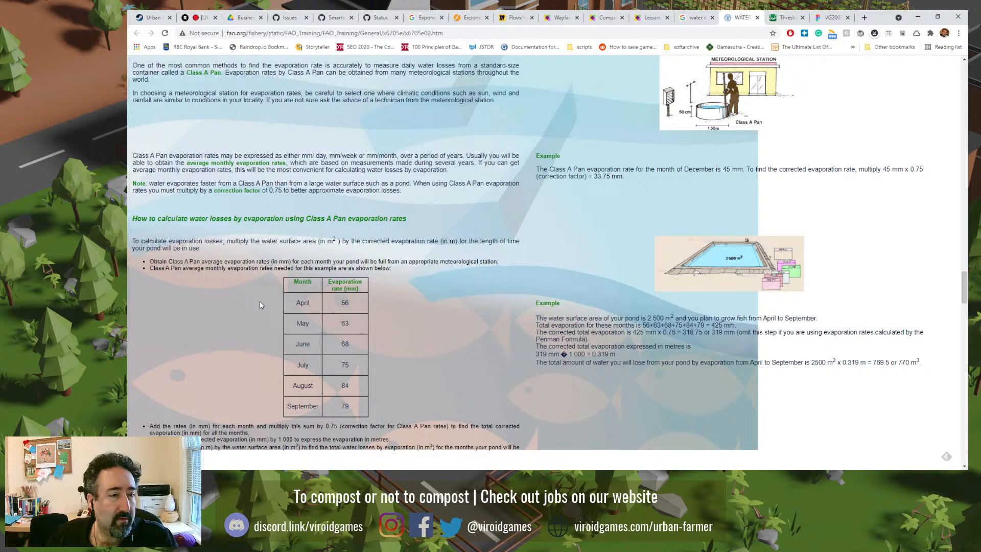
- Inspect the Class A Pan paragraph in the developer tools and widen that pane to narrow the article's layout
right_click(452, 162)
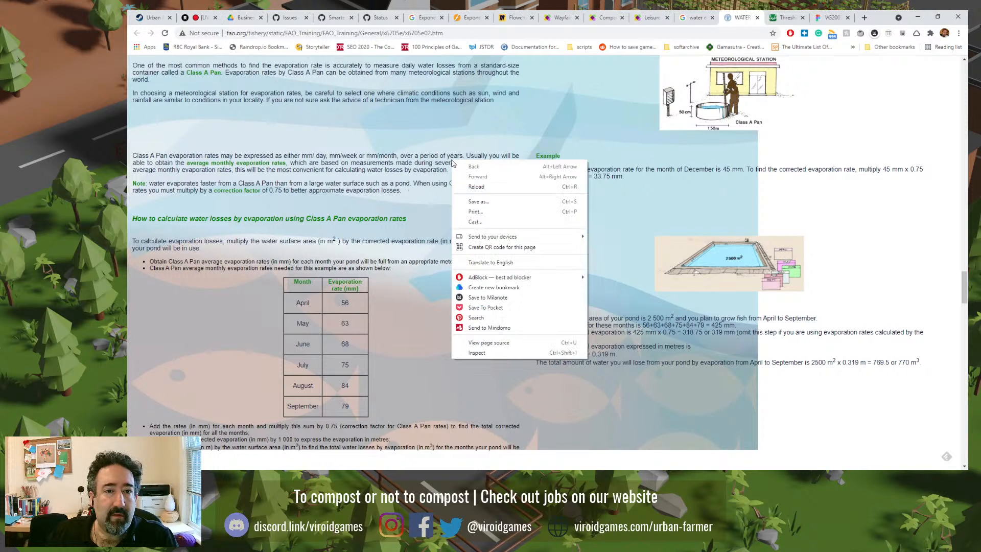
left_click(481, 352)
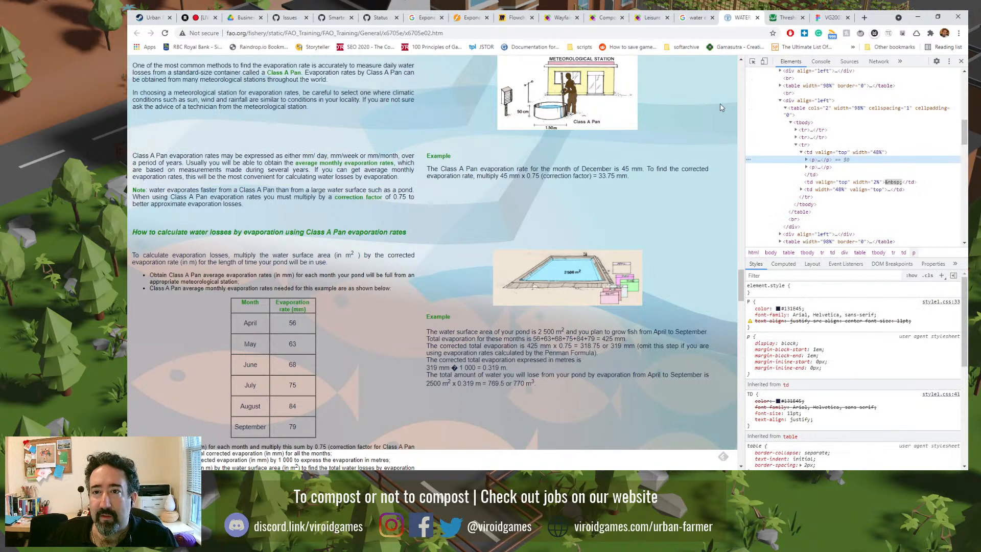
left_click_drag(741, 204, 601, 214)
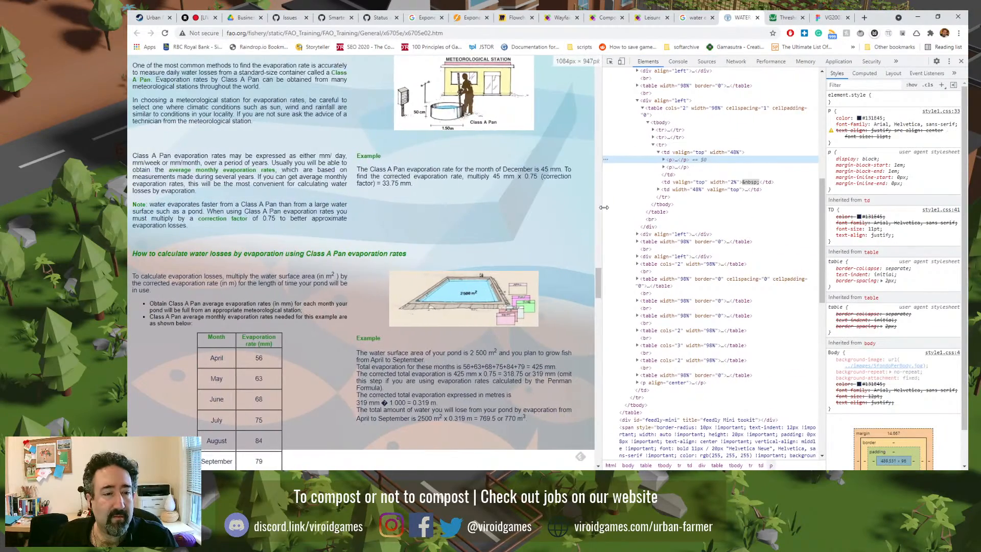
- Study the article's example evaporation rates per day, week and month and the dimensions in the Class A Pan illustration
scroll(576, 221, "up", 4)
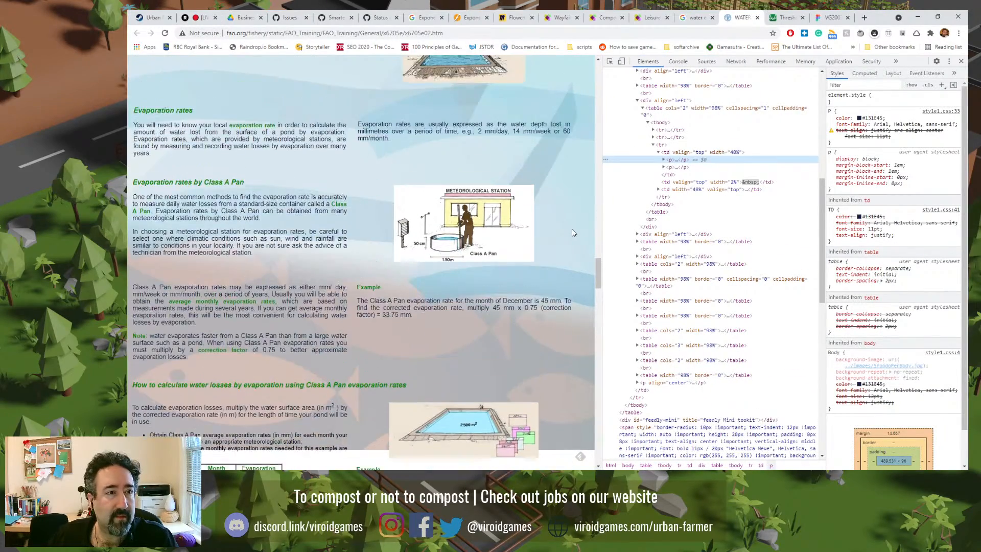
scroll(520, 236, "down", 3)
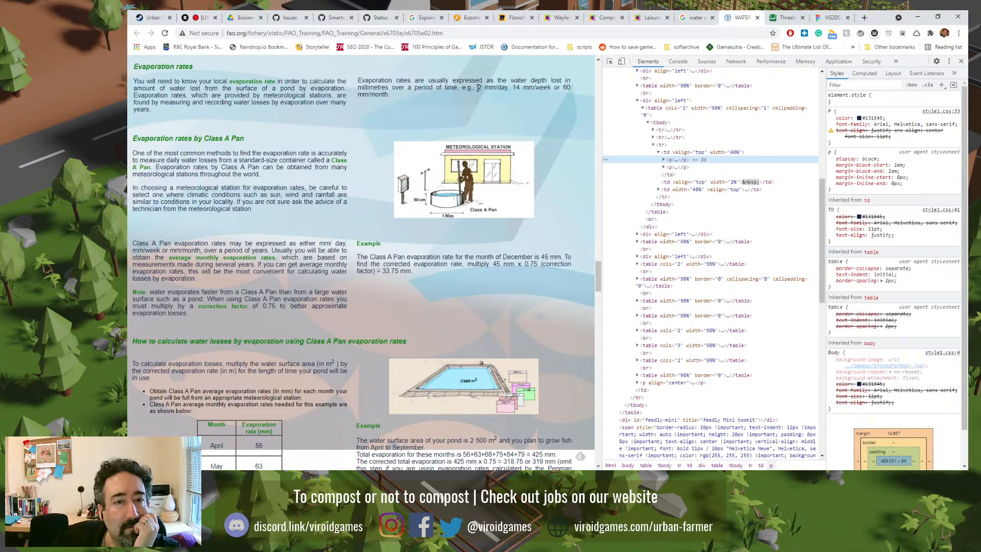
left_click_drag(479, 88, 494, 91)
left_click(491, 89)
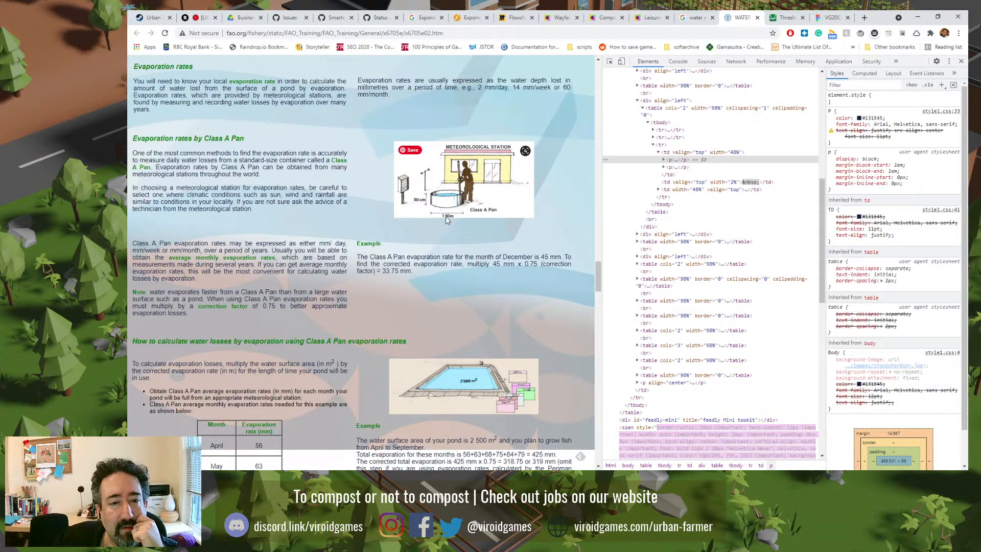
mouse_move(449, 218)
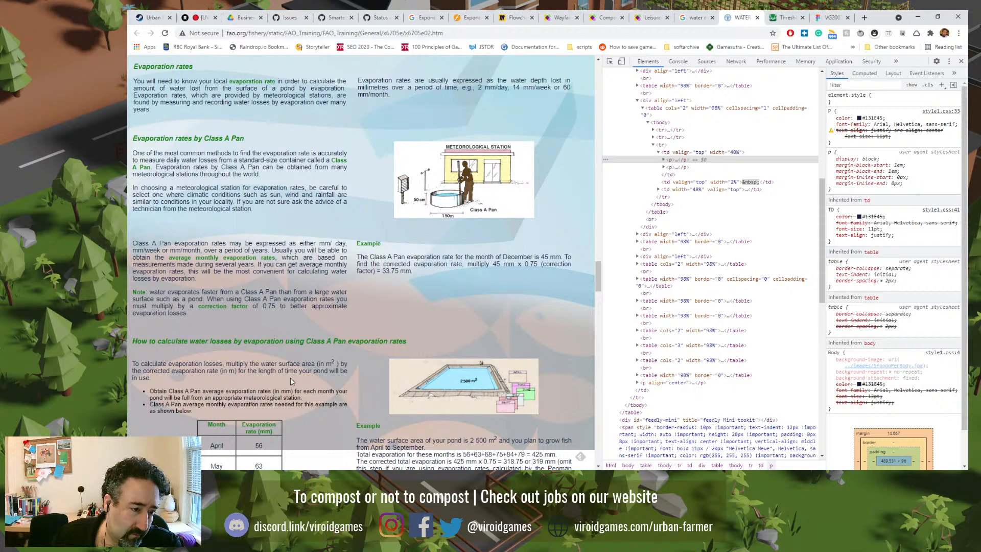
- Study the monthly Class A Pan evaporation table and the worked example of water loss from the 2500 m² pond between April and September
scroll(290, 378, "down", 2)
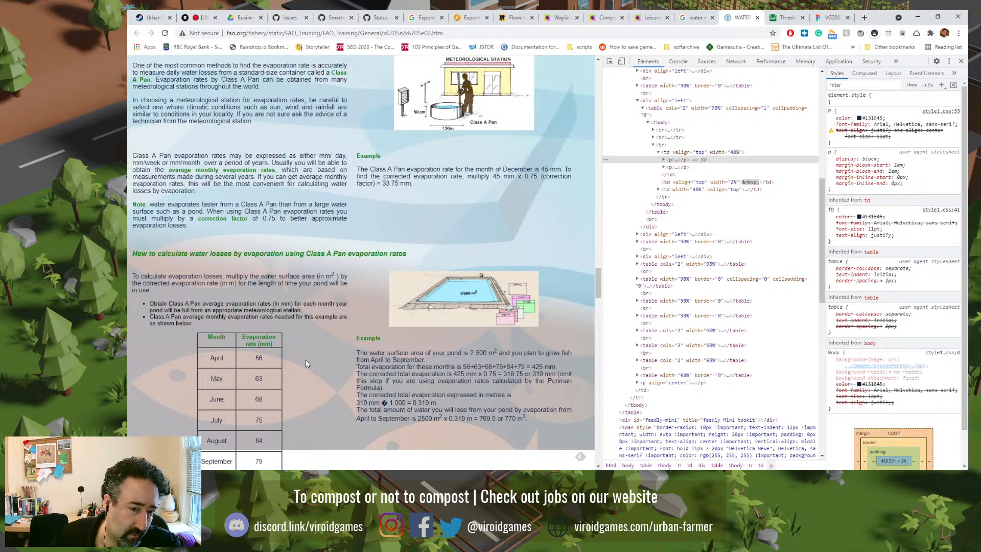
scroll(305, 360, "down", 1)
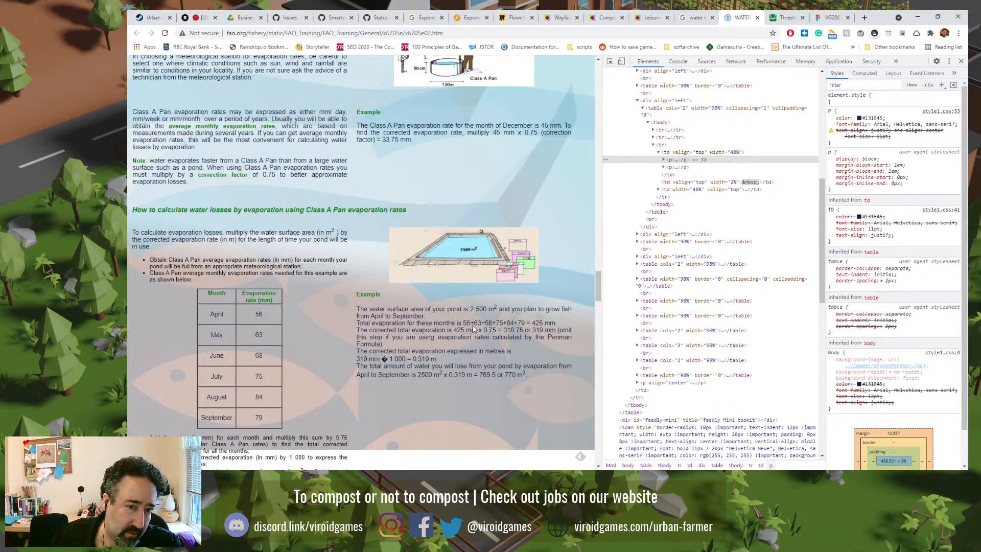
mouse_move(486, 278)
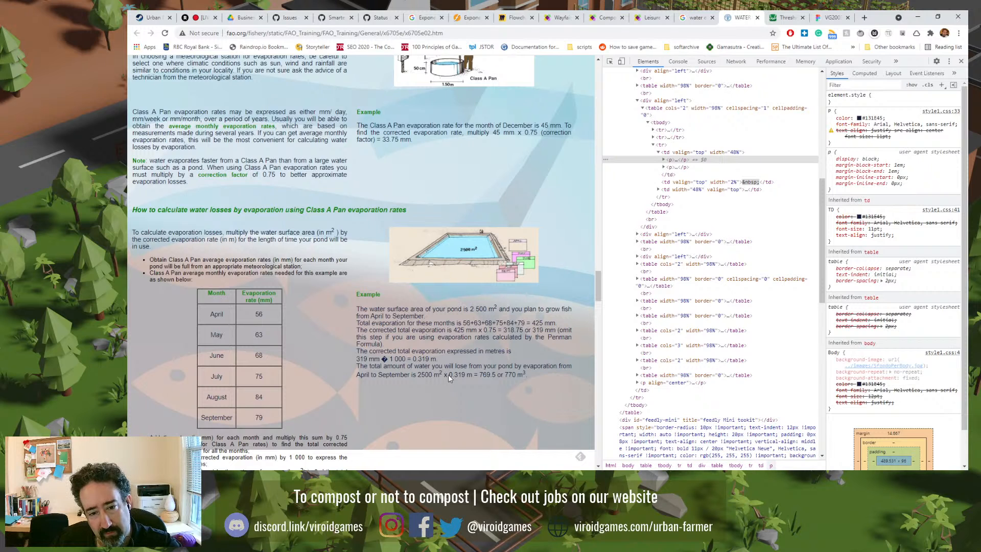
double_click(420, 375)
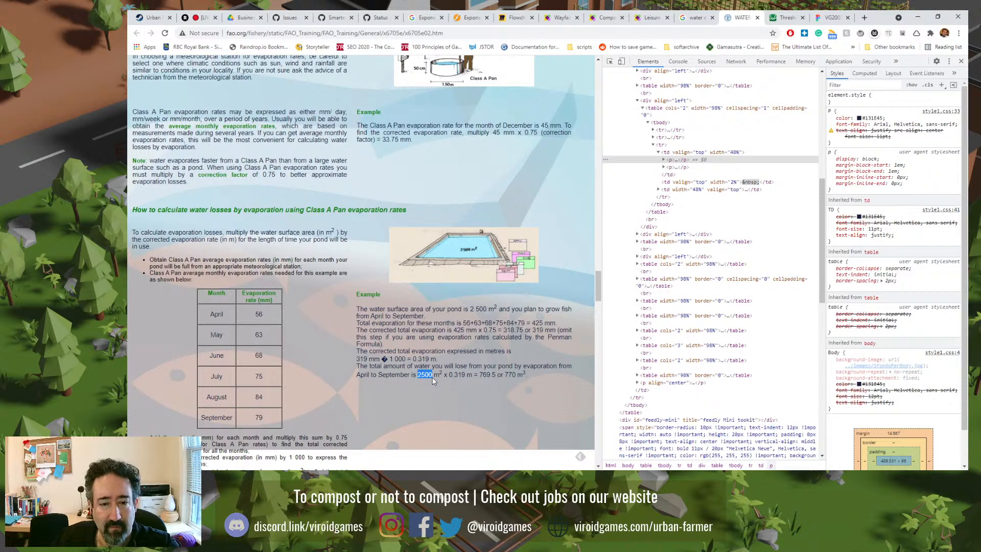
double_click(512, 375)
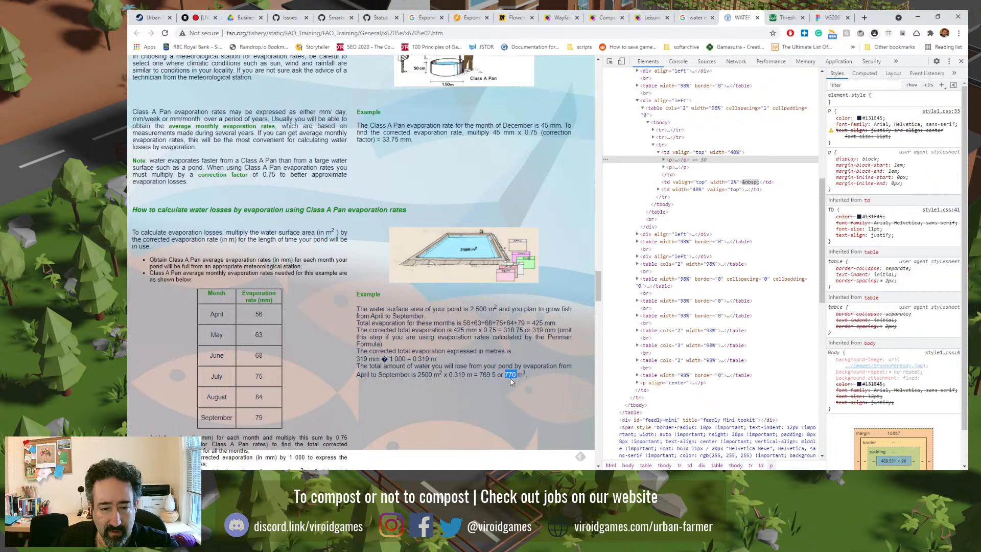
left_click_drag(465, 375, 451, 375)
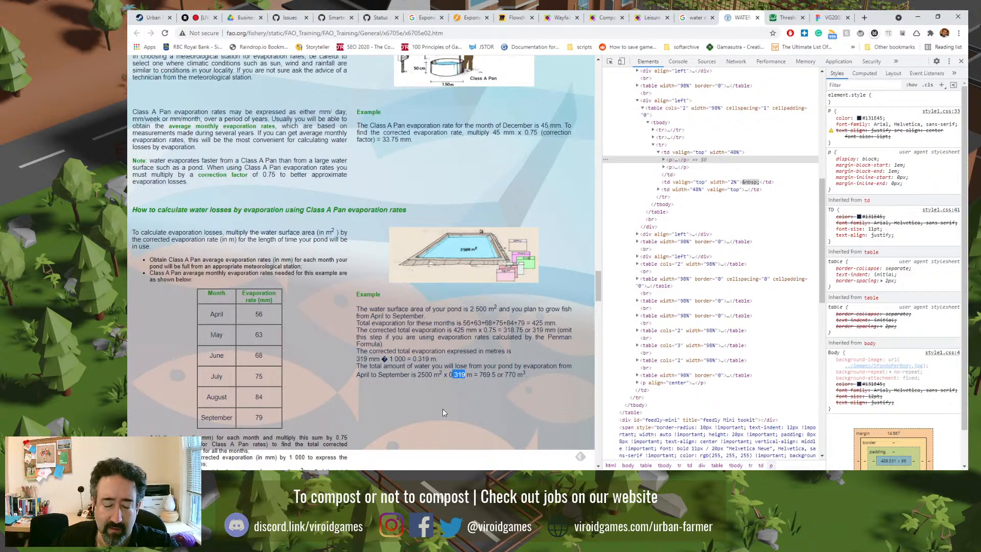
double_click(432, 374)
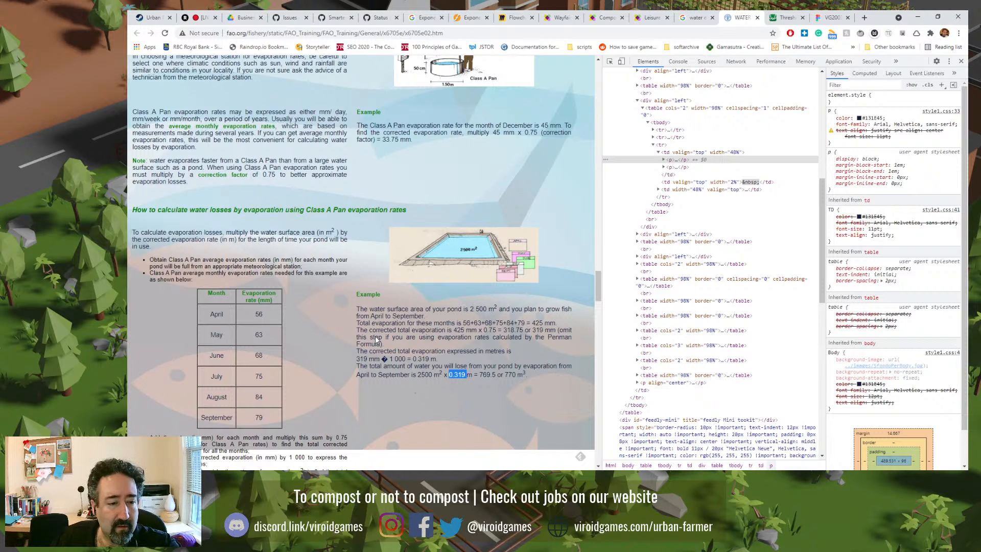
- Read the evaporation calculation steps, the Penman Formula section and the total water requirements section of the article
scroll(374, 335, "down", 1)
scroll(375, 335, "down", 3)
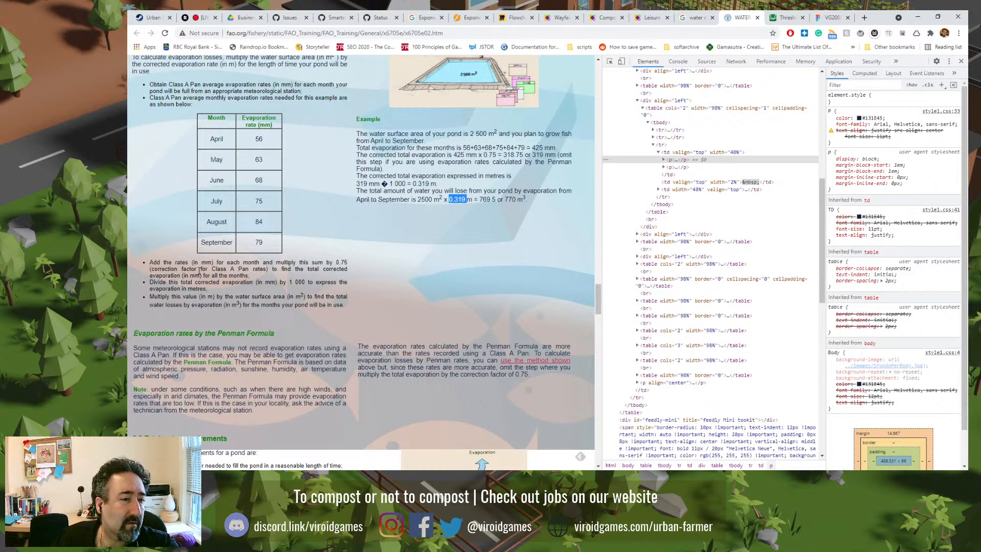
scroll(209, 271, "down", 3)
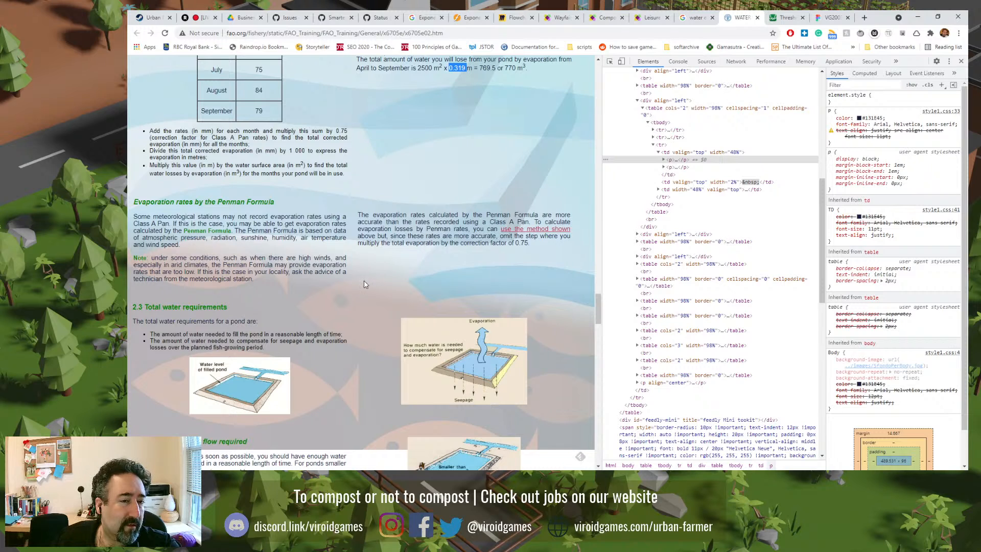
scroll(366, 285, "down", 3)
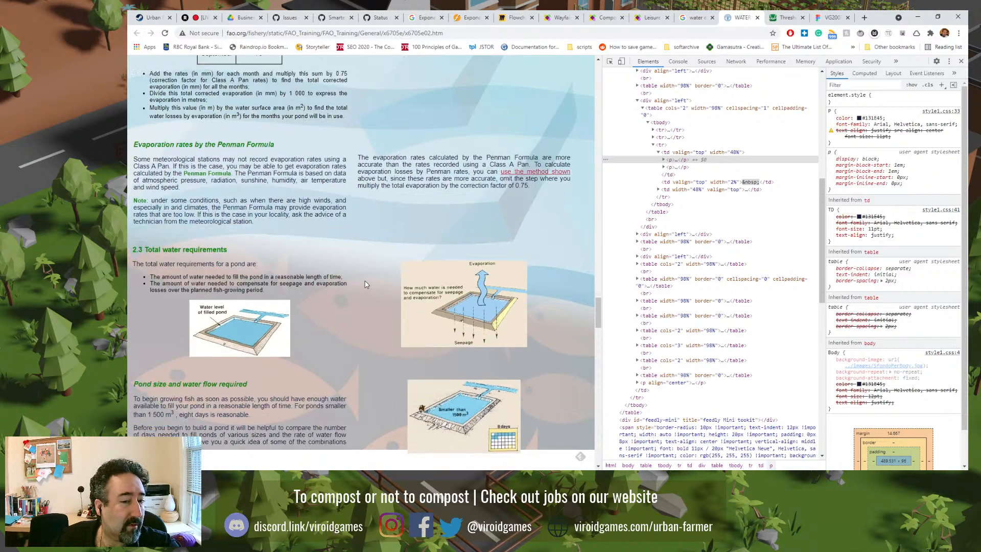
- Examine Table 1 on pond filling times and required water flow, and Table 2 on the daily water volume for various flow rates
scroll(366, 284, "down", 3)
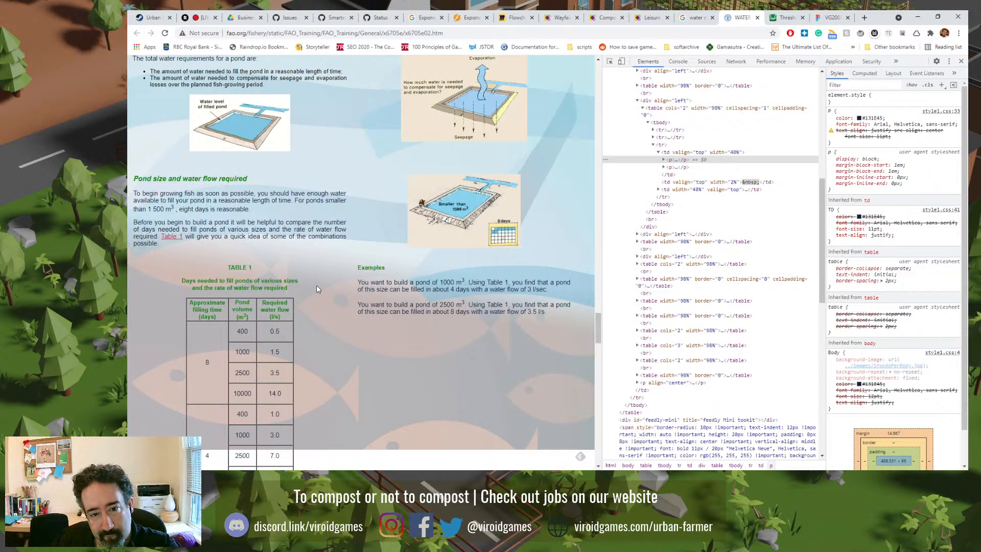
scroll(317, 289, "down", 3)
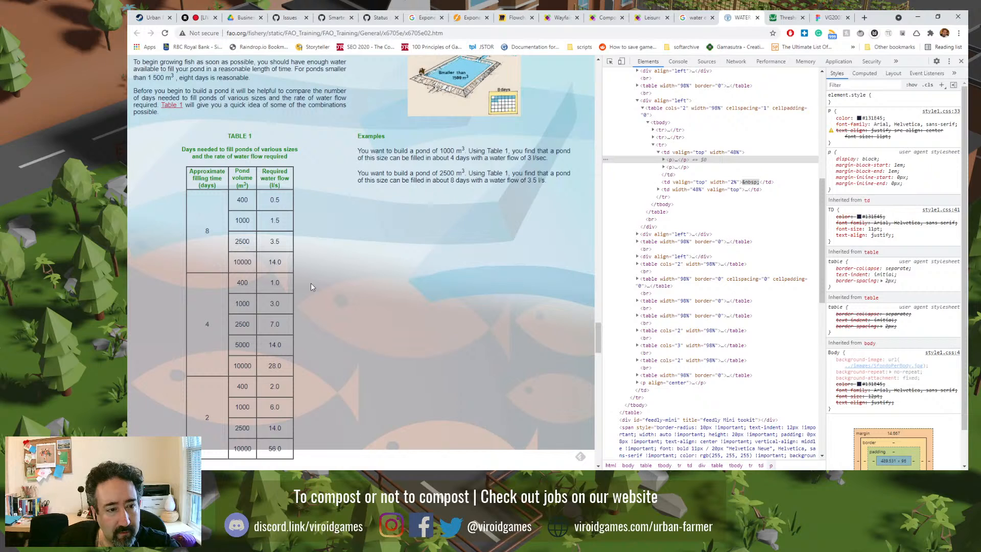
double_click(237, 325)
double_click(240, 242)
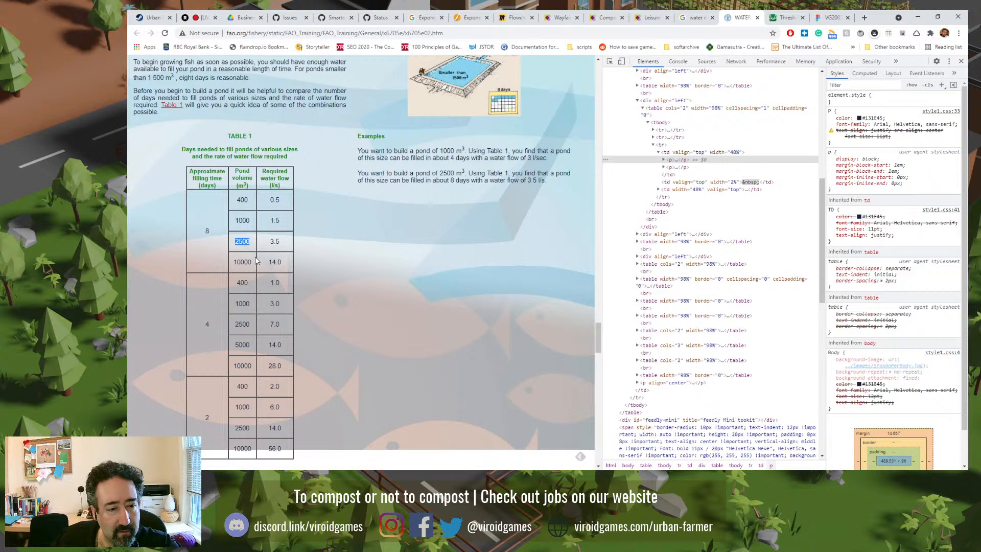
scroll(257, 262, "down", 7)
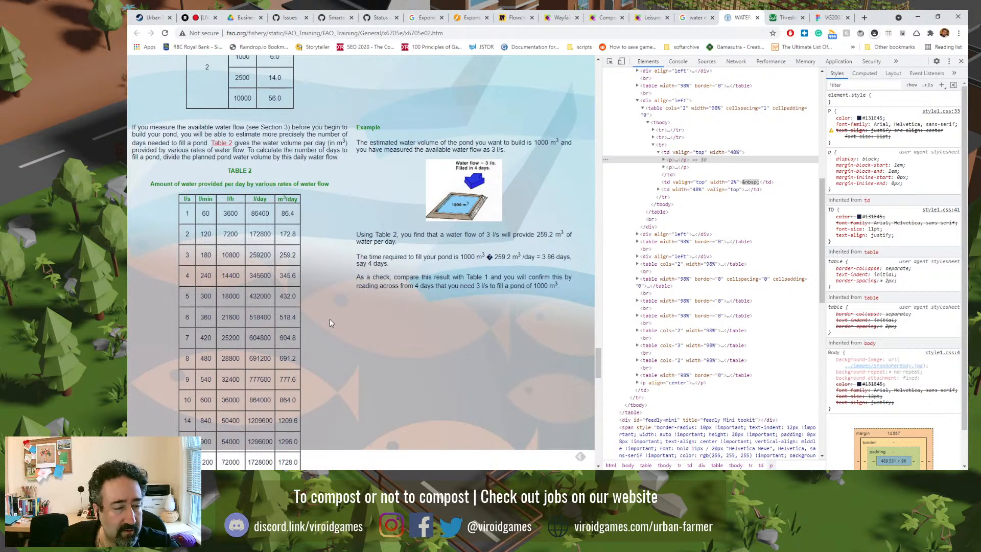
scroll(330, 322, "up", 3)
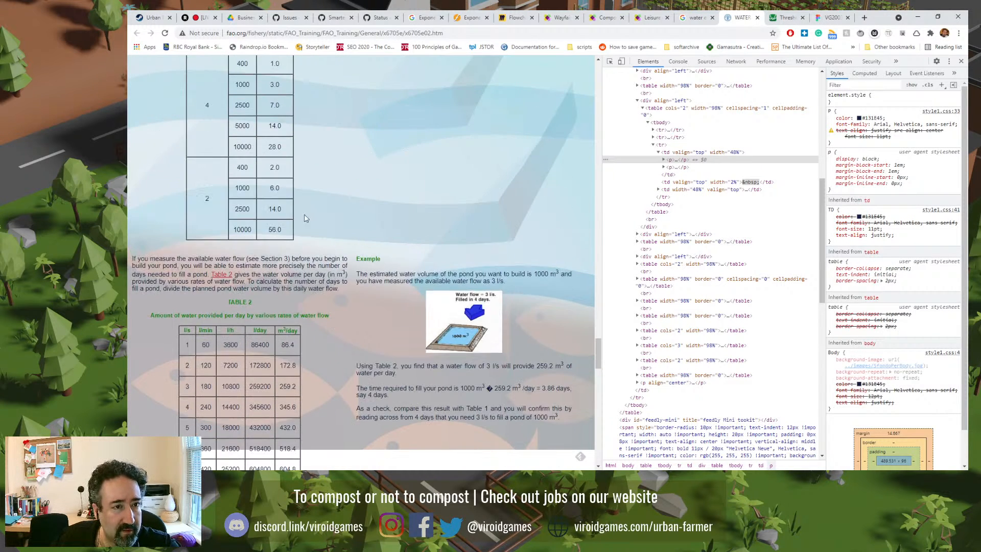
left_click_drag(293, 267, 298, 277)
scroll(298, 276, "down", 3)
left_click(298, 276)
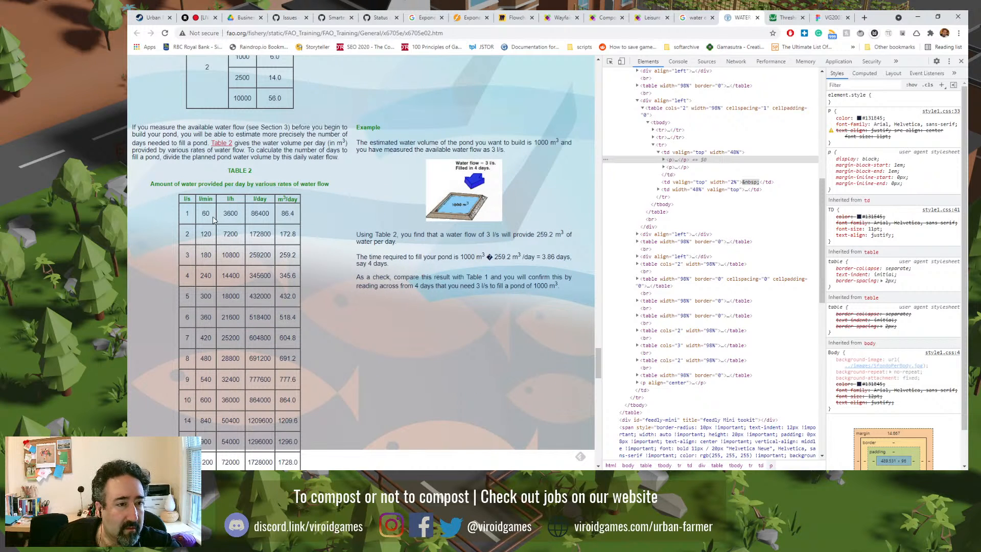
- Close the FAO water requirements page and open the Engineering ToolBox article on evaporation from a water surface from the search results
scroll(215, 221, "down", 1)
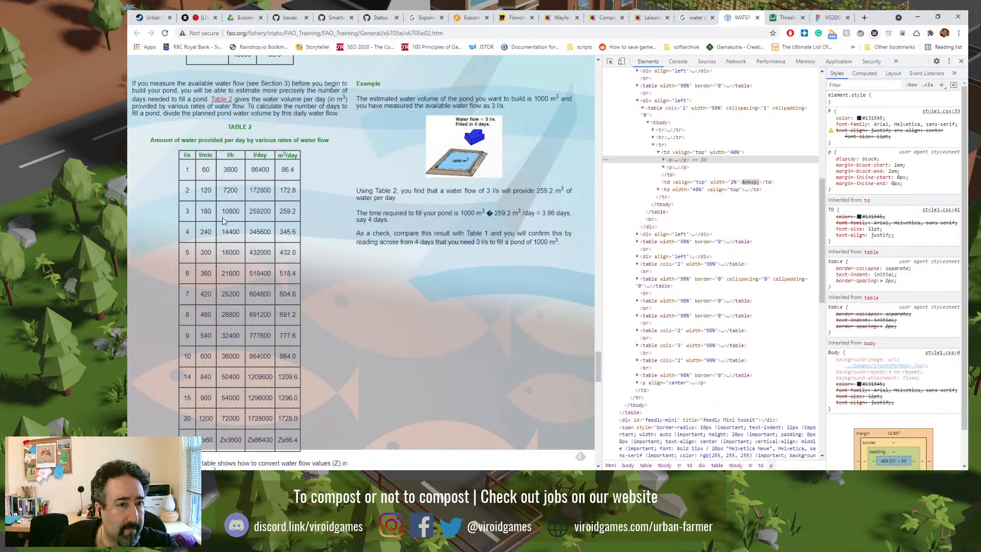
left_click(757, 18)
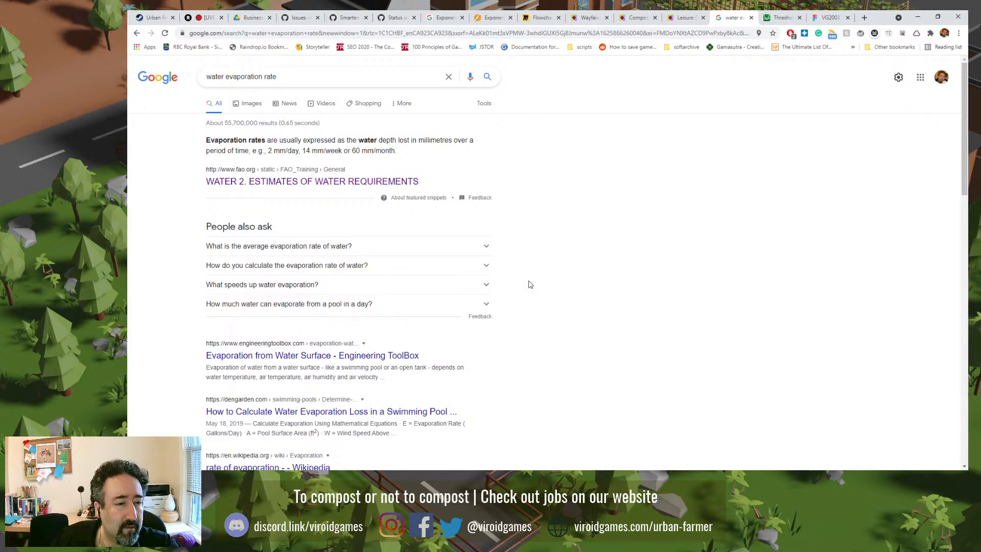
left_click(391, 357)
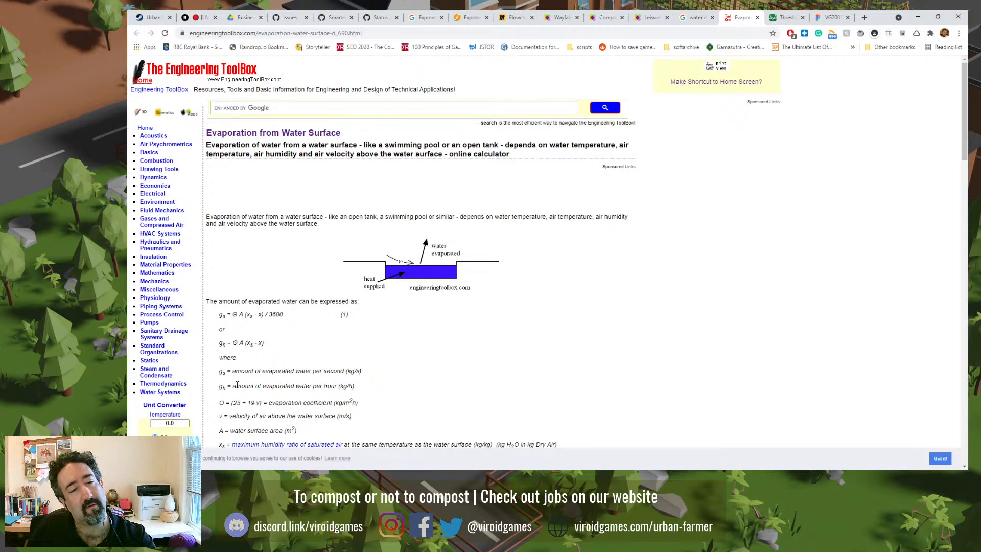
- Examine the article's hourly evaporation formula, including its humidity difference term and the coefficient and area terms
left_click_drag(236, 386, 285, 387)
left_click(294, 395)
scroll(295, 391, "down", 2)
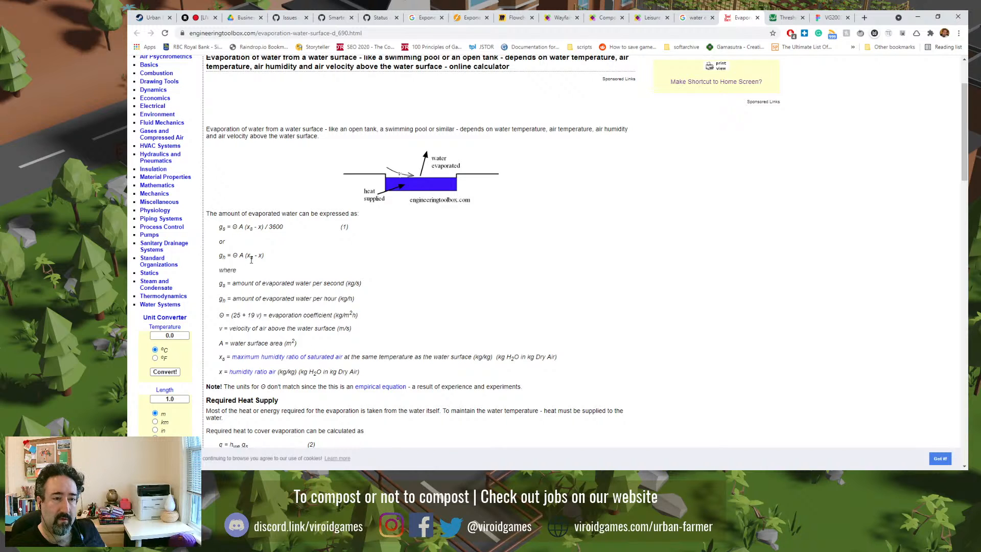
left_click_drag(247, 256, 266, 263)
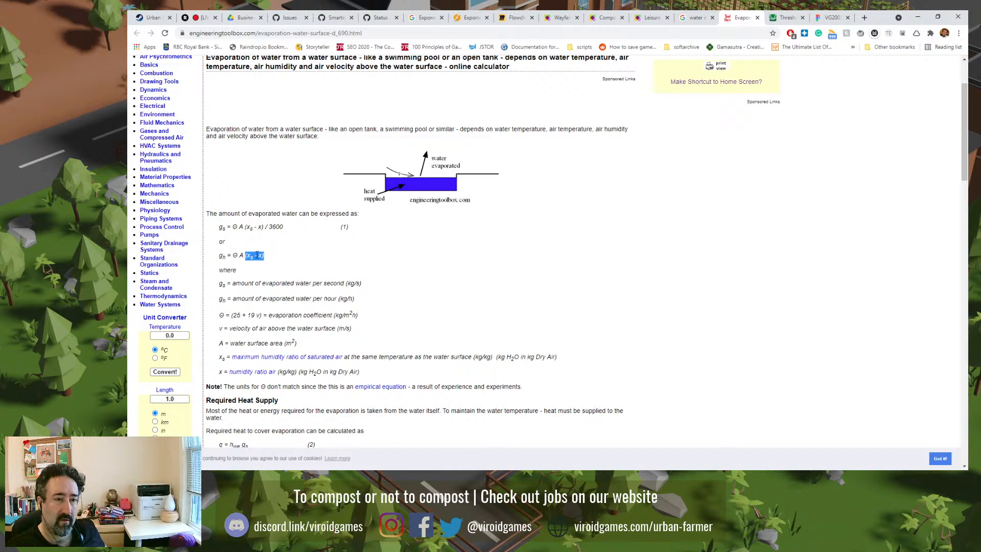
left_click_drag(245, 256, 268, 269)
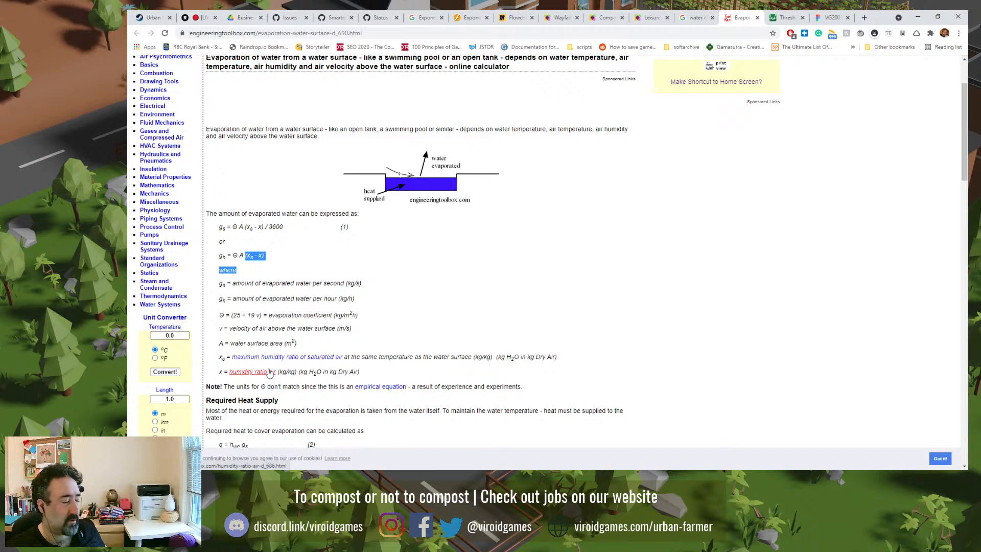
left_click(247, 261)
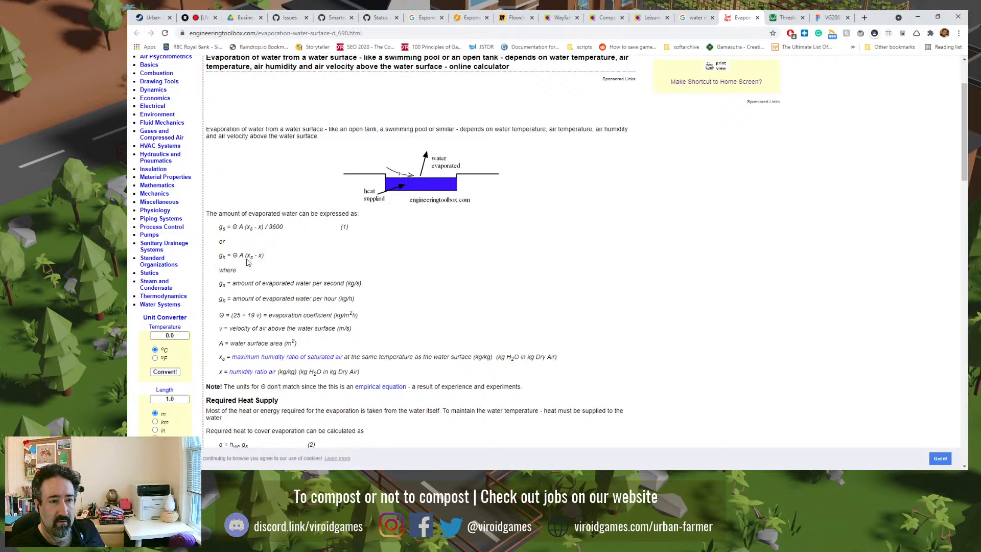
left_click_drag(244, 258, 233, 257)
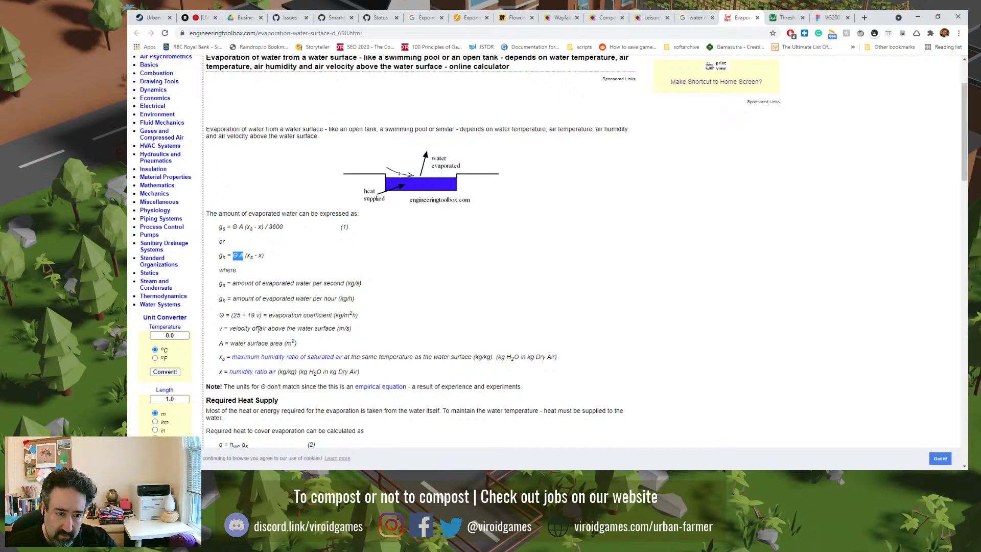
- Review the definitions of the formula's variables: water surface area, air velocity, evaporation coefficient and the humidity ratios
left_click_drag(230, 343, 298, 349)
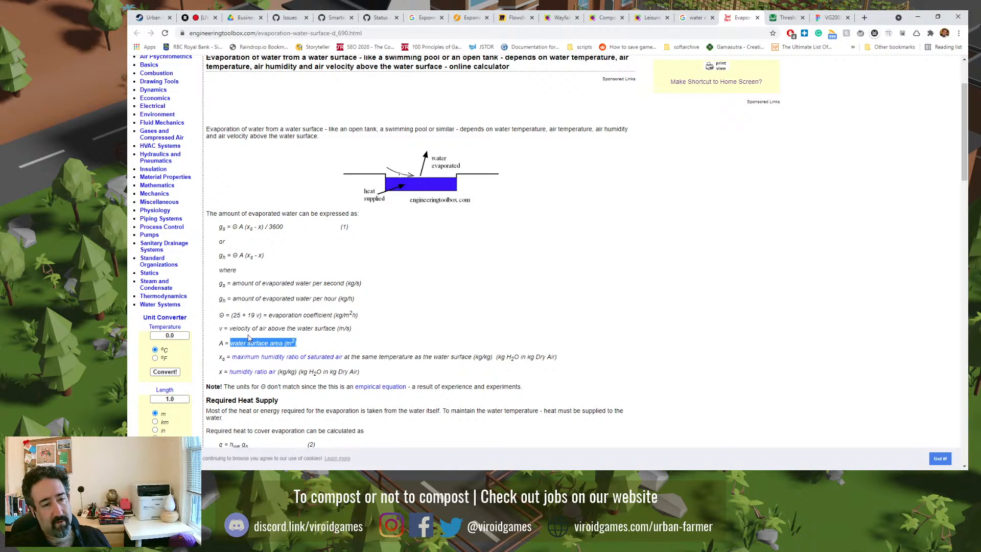
left_click_drag(230, 328, 336, 330)
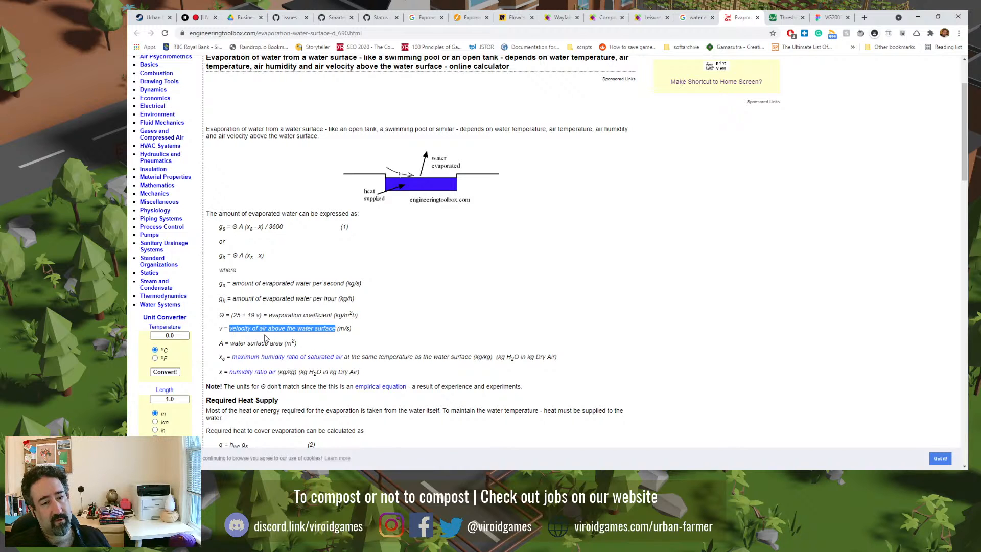
left_click(288, 330)
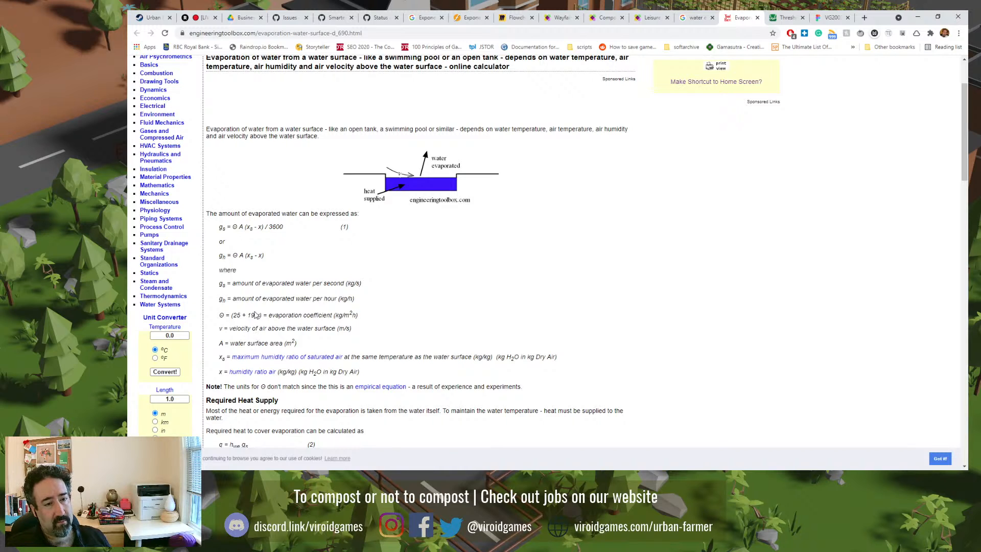
left_click_drag(261, 316, 223, 315)
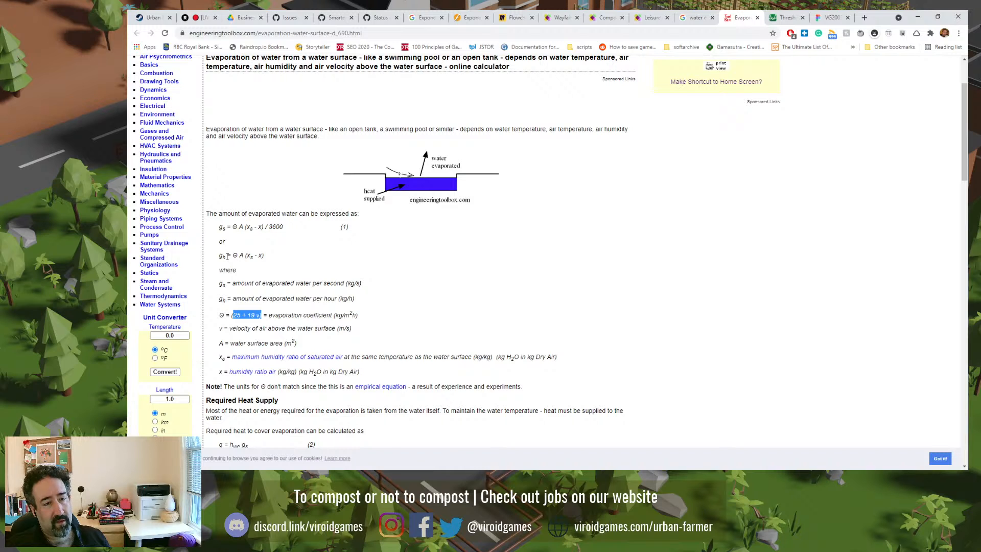
left_click_drag(224, 256, 218, 256)
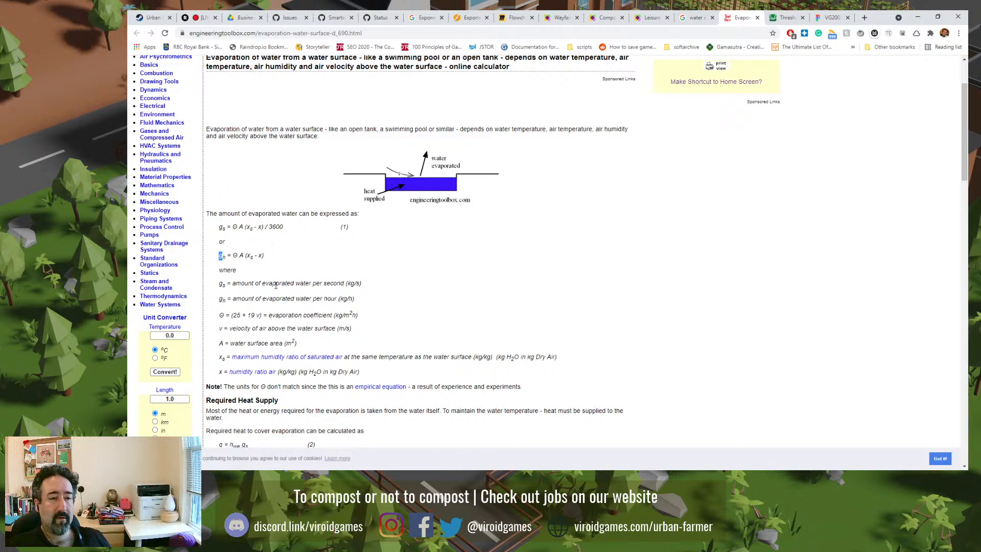
left_click_drag(232, 315, 257, 317)
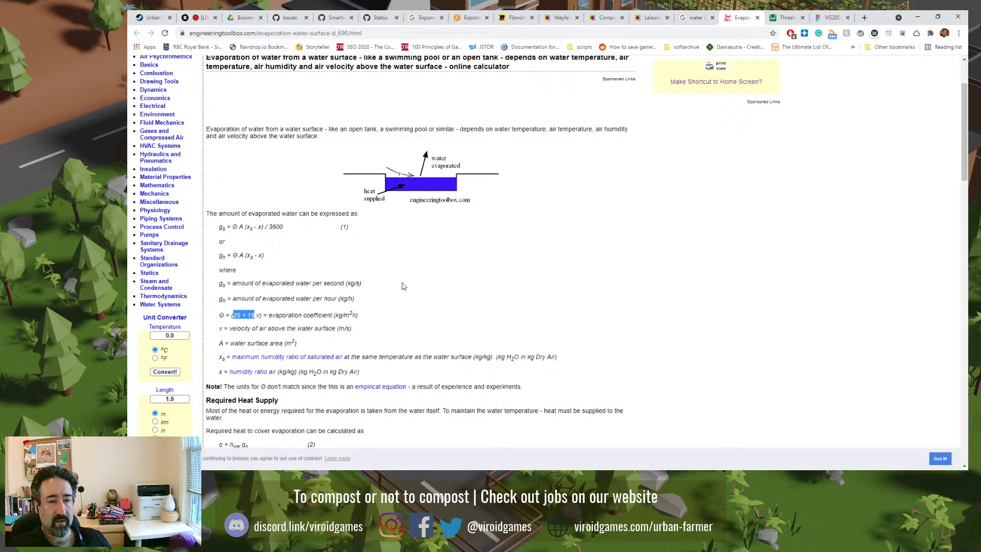
scroll(466, 282, "down", 2)
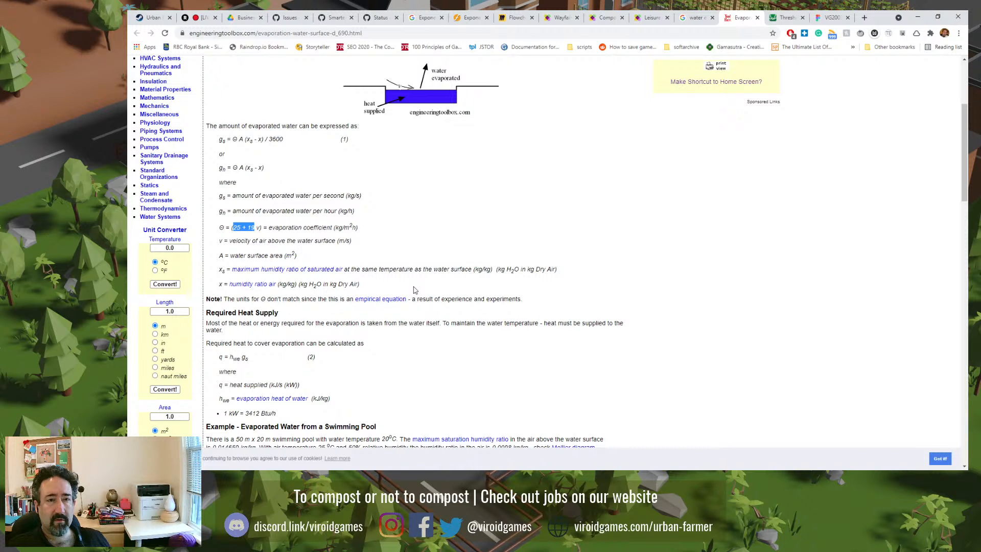
scroll(413, 290, "up", 1)
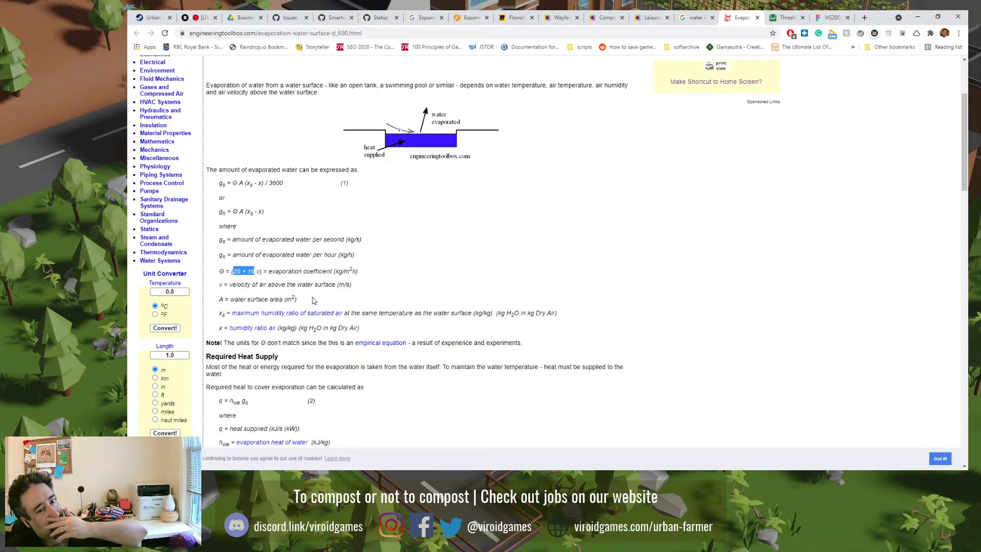
triple_click(223, 316)
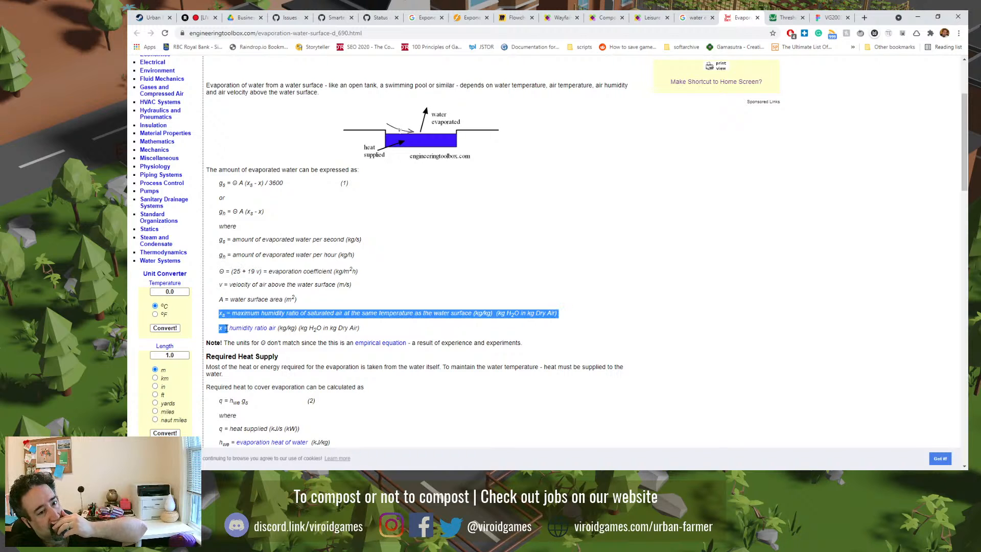
left_click(367, 285)
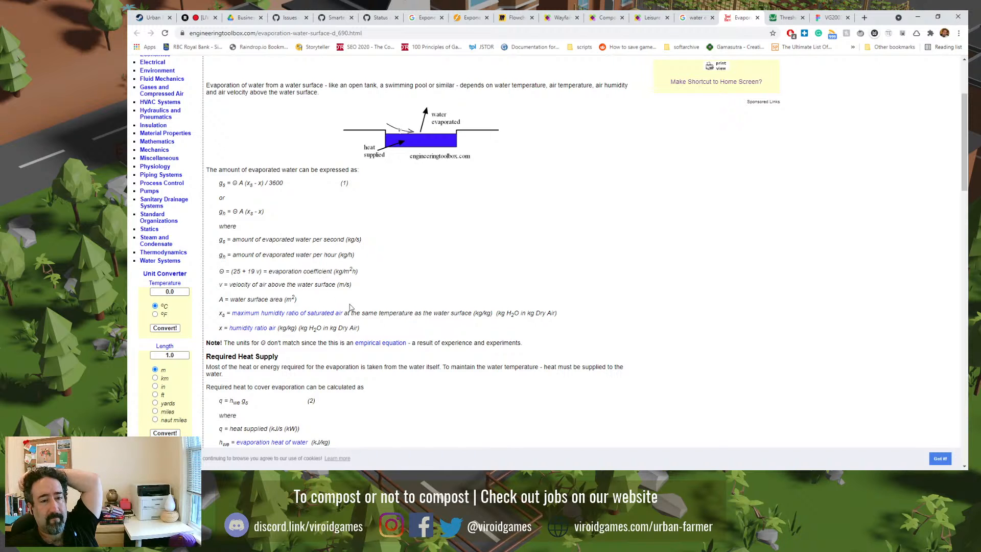
- Study the swimming pool evaporation example and relate its maximum saturation humidity ratio to the formula's variables
scroll(383, 288, "down", 3)
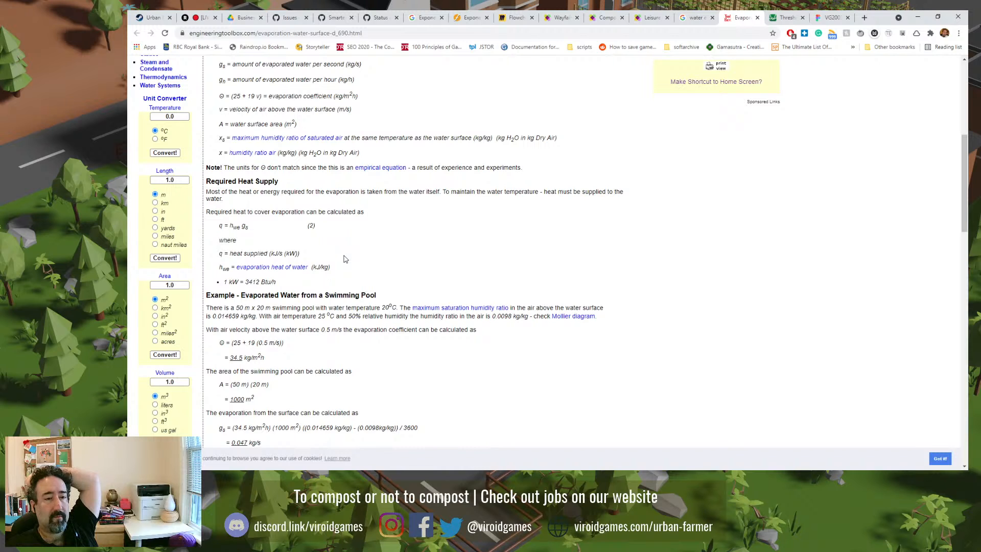
scroll(344, 259, "down", 2)
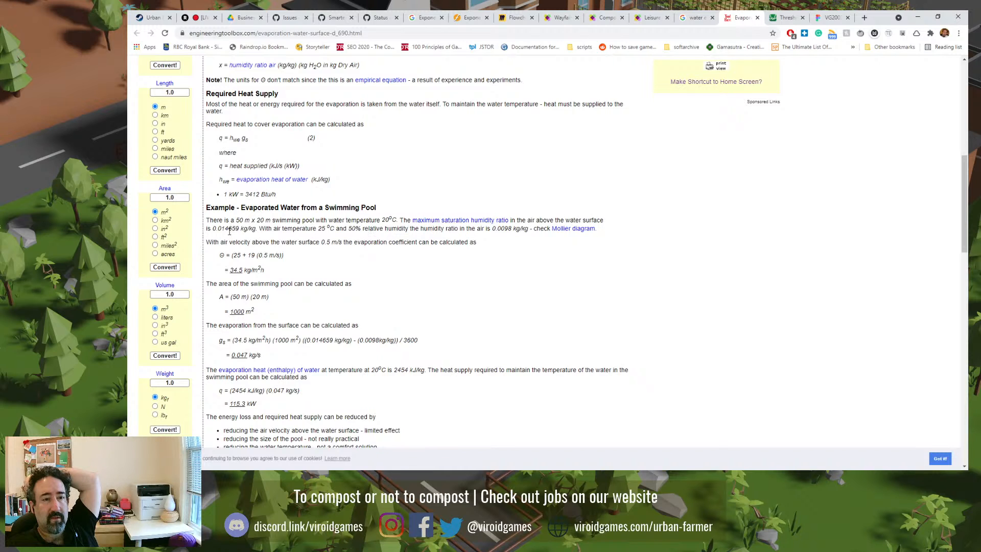
left_click_drag(214, 229, 250, 229)
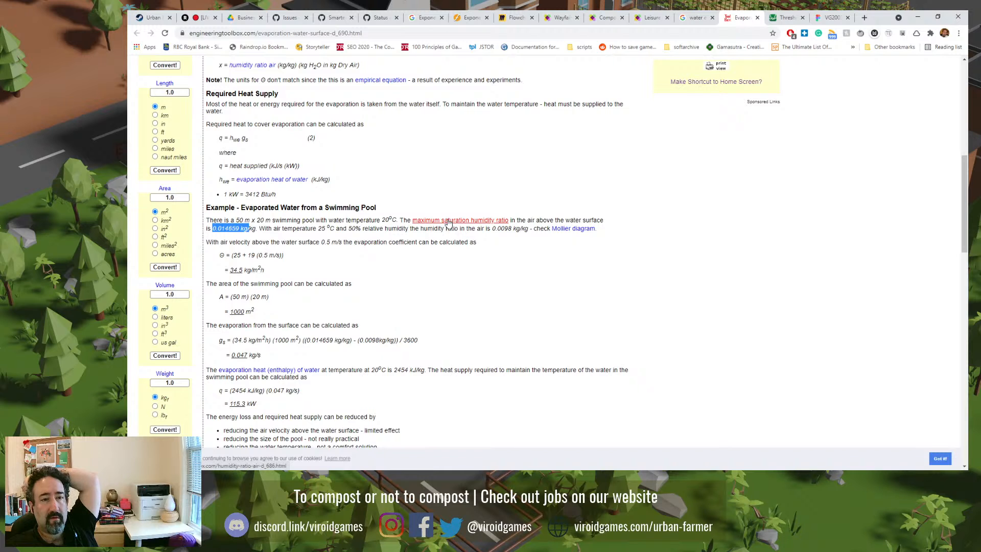
scroll(399, 255, "up", 3)
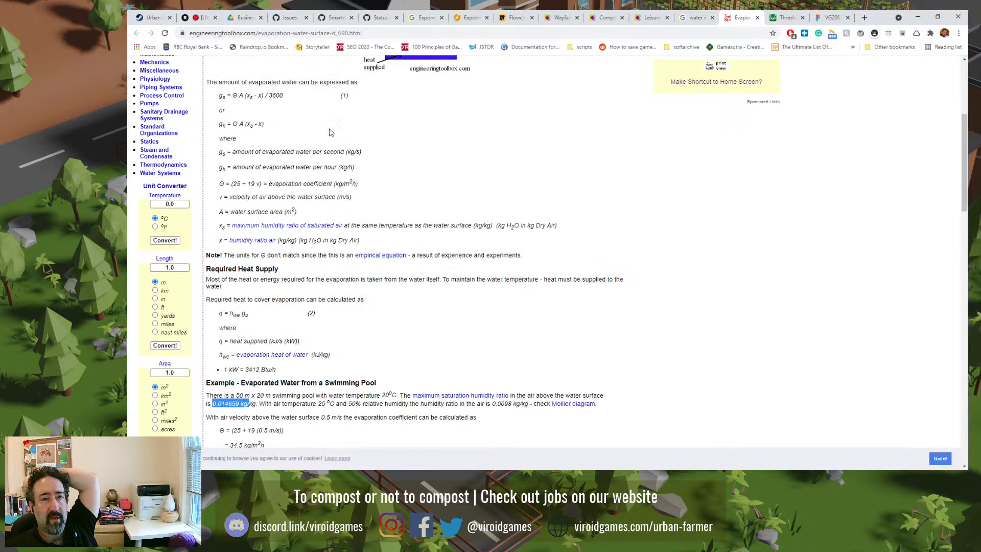
scroll(326, 118, "up", 1)
scroll(338, 142, "down", 1)
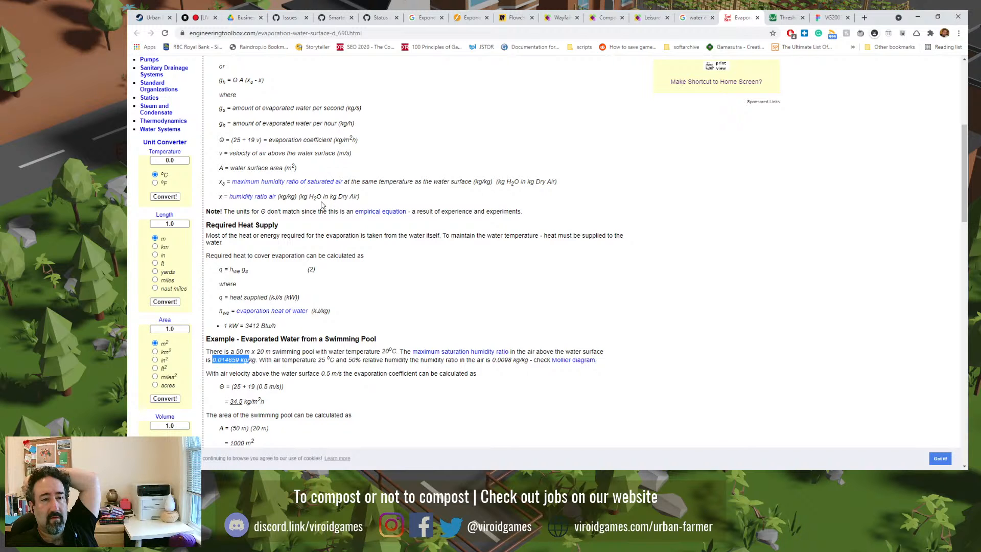
- Open the example's linked page on maximum saturation humidity ratio in a new tab and view its humidity ratio equations
scroll(340, 193, "down", 3)
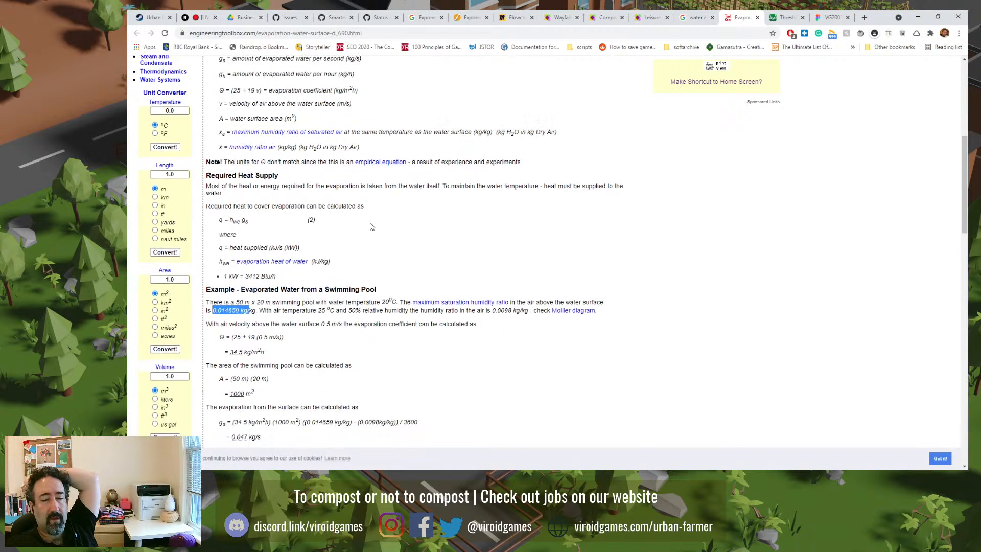
middle_click(461, 223)
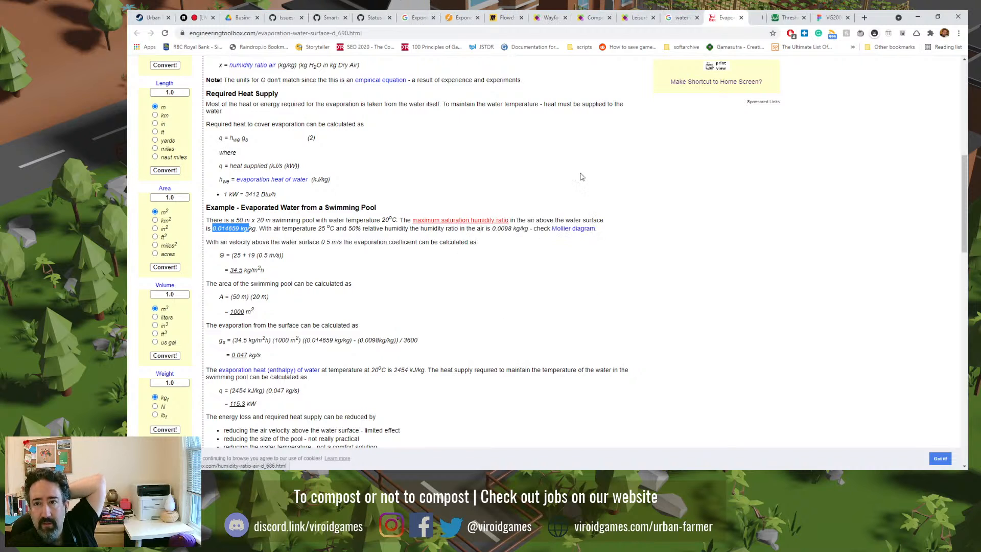
left_click(747, 18)
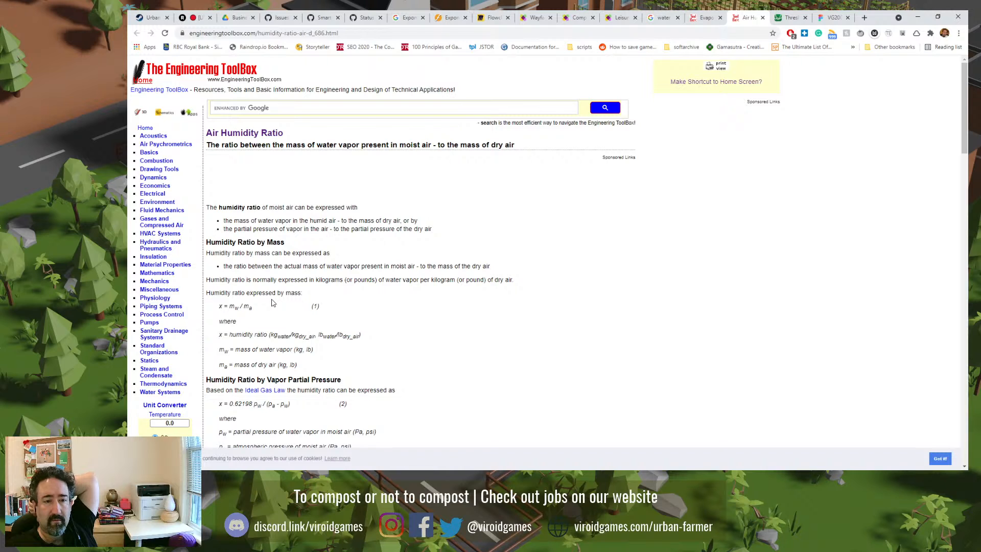
scroll(271, 303, "down", 2)
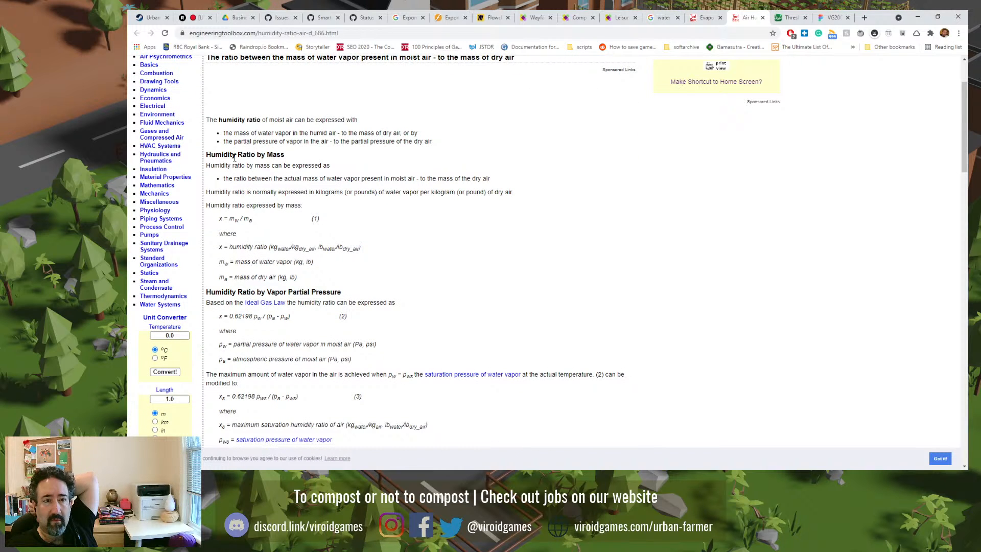
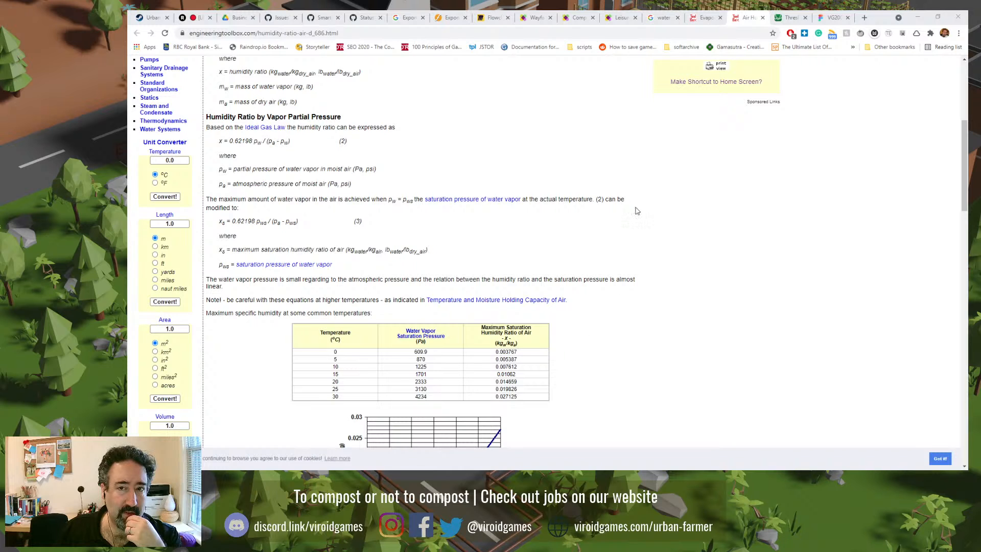
- Compare the evaporation article's humidity terms and pool example with the table and chart of maximum humidity ratio by temperature
left_click(706, 17)
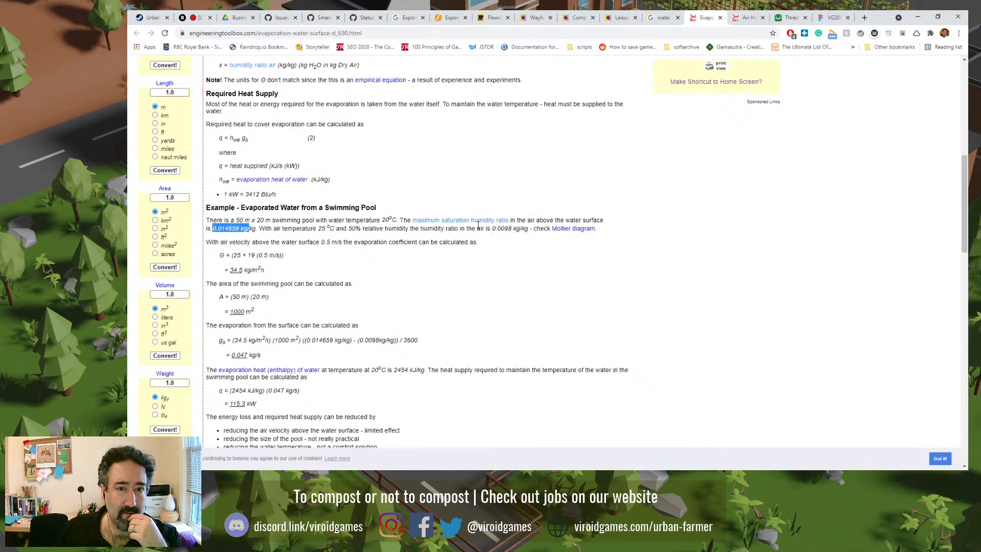
scroll(455, 225, "up", 1)
scroll(458, 226, "up", 2)
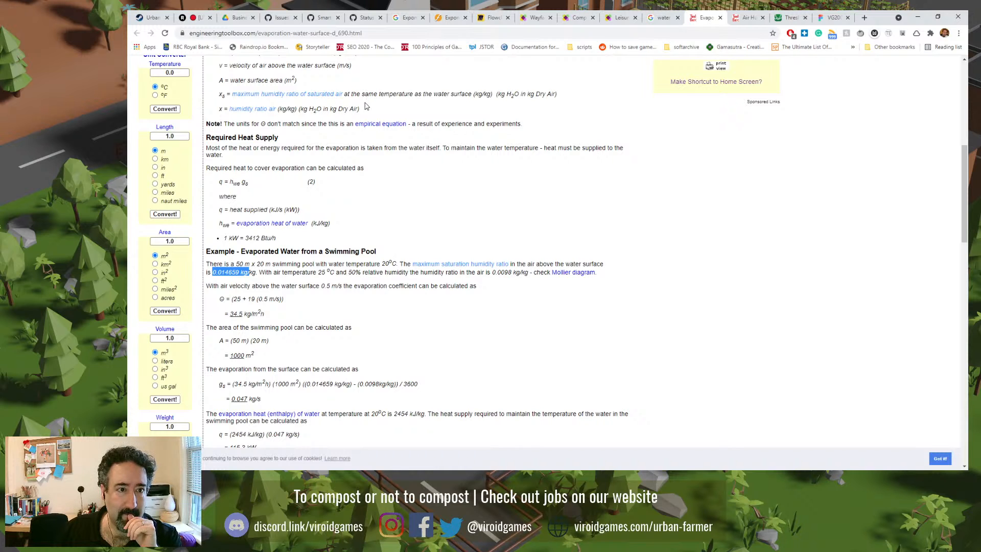
left_click(747, 17)
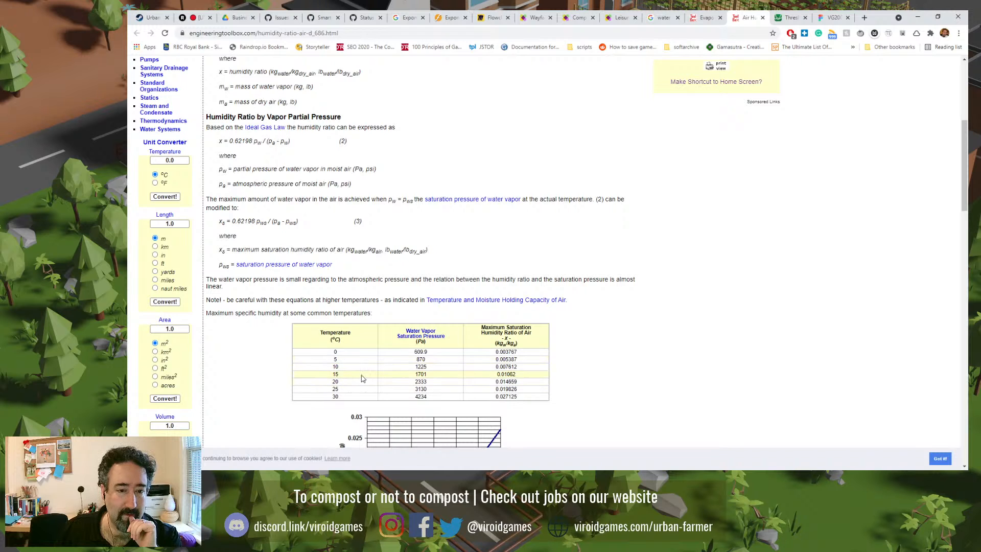
scroll(368, 377, "down", 2)
scroll(403, 340, "down", 1)
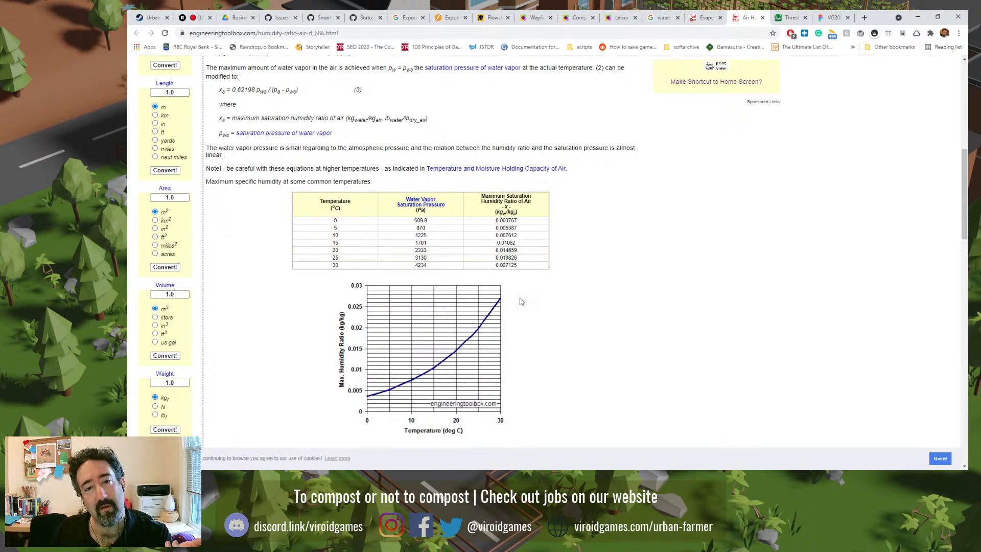
left_click(705, 17)
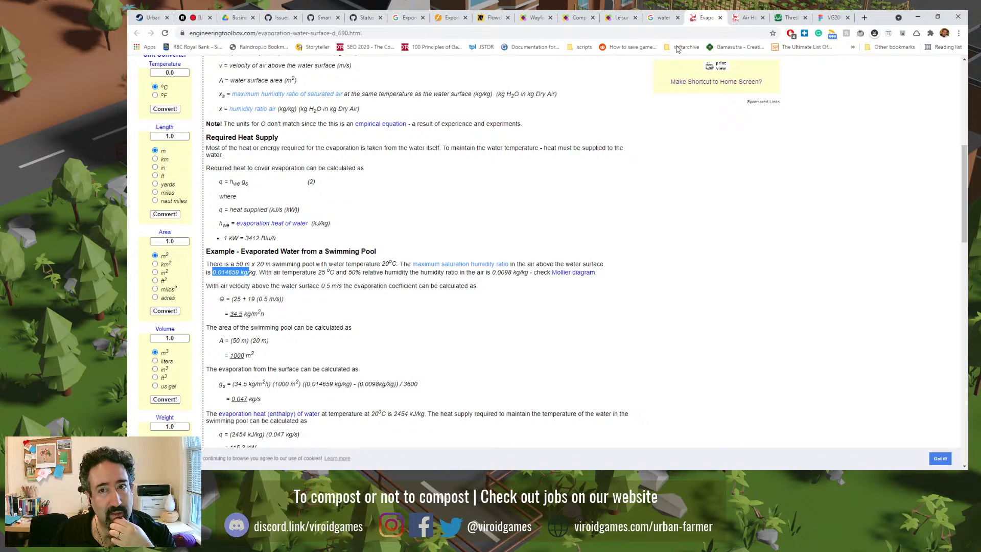
left_click(748, 17)
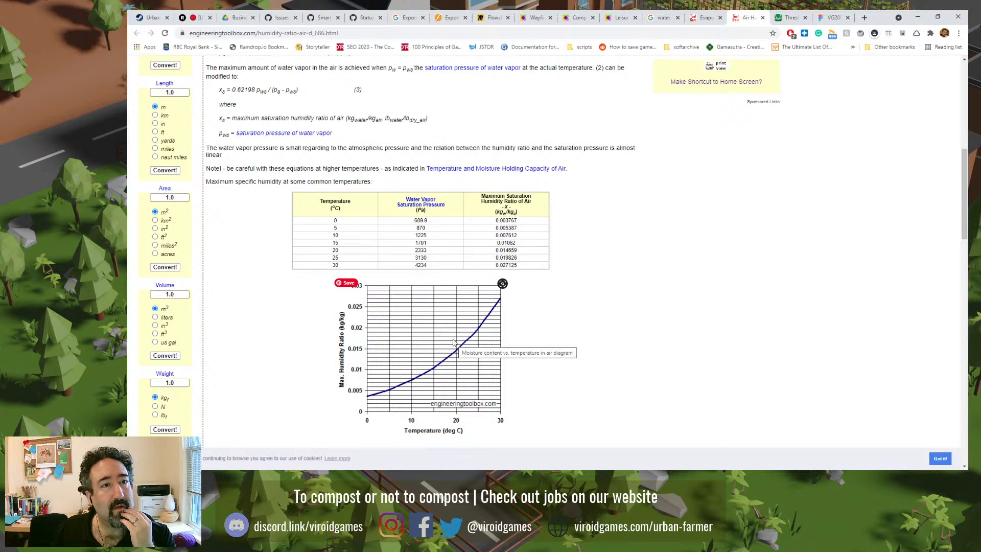
scroll(454, 335, "up", 2)
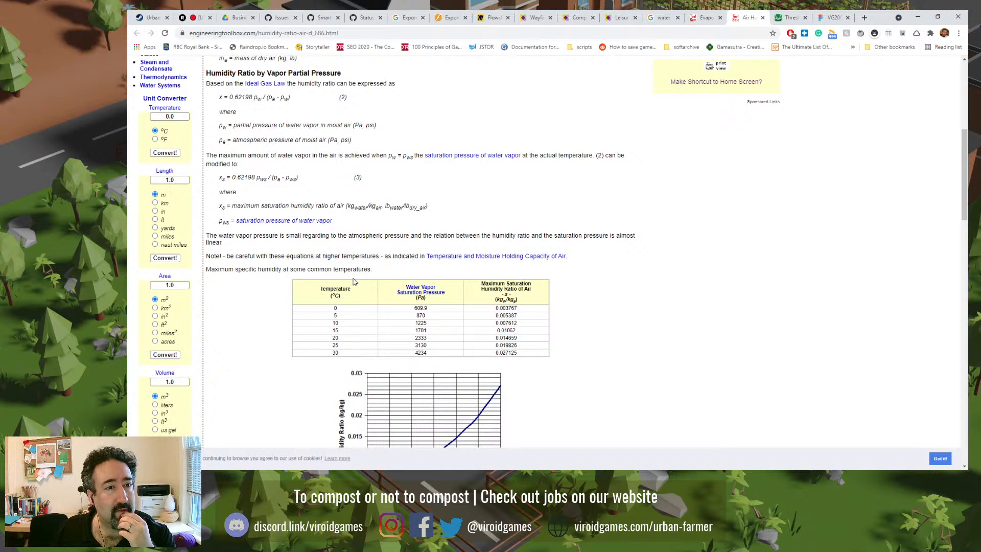
- Compare the humidity ratio page's equations and temperature table with the evaporation article's formula, its humidity difference and area terms, and the pool example
scroll(294, 252, "up", 1)
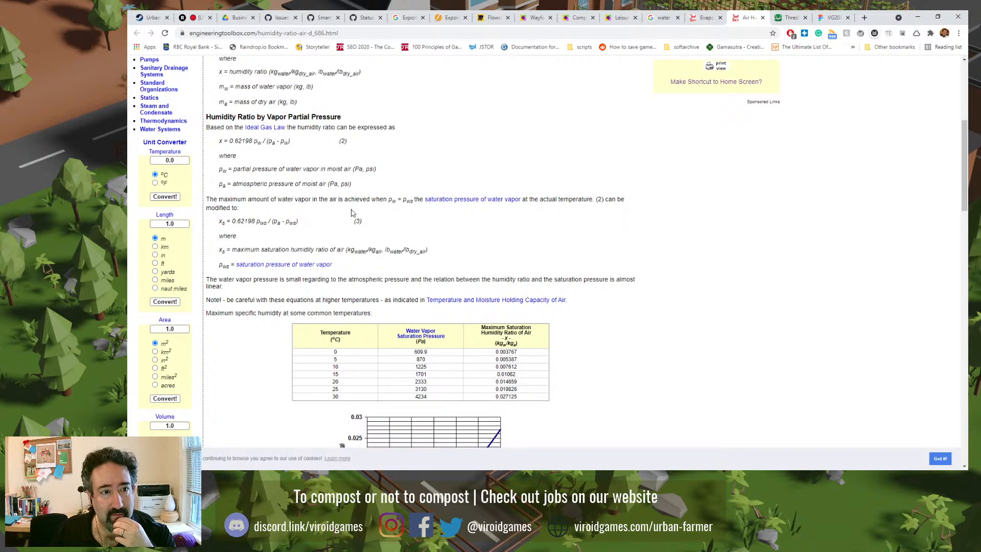
scroll(282, 208, "down", 4)
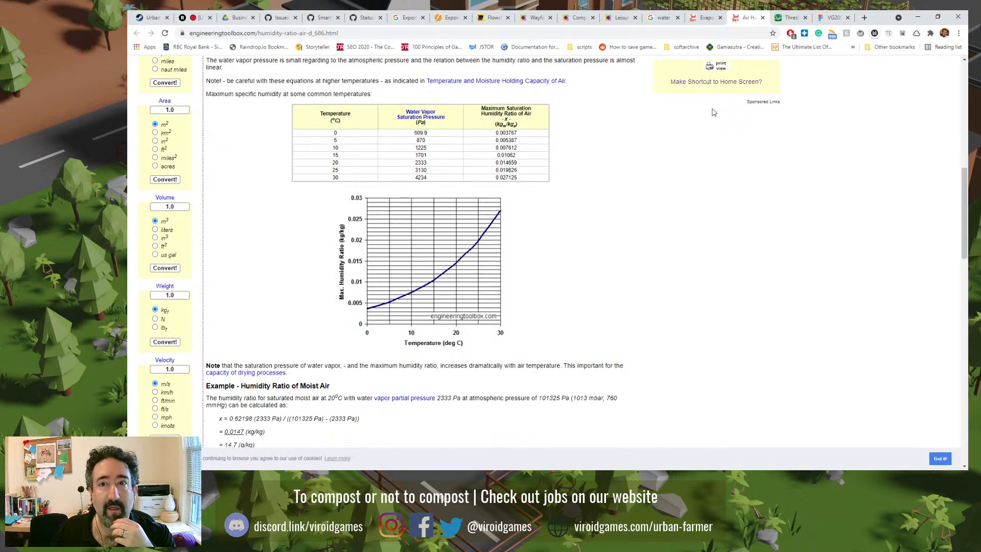
left_click(706, 16)
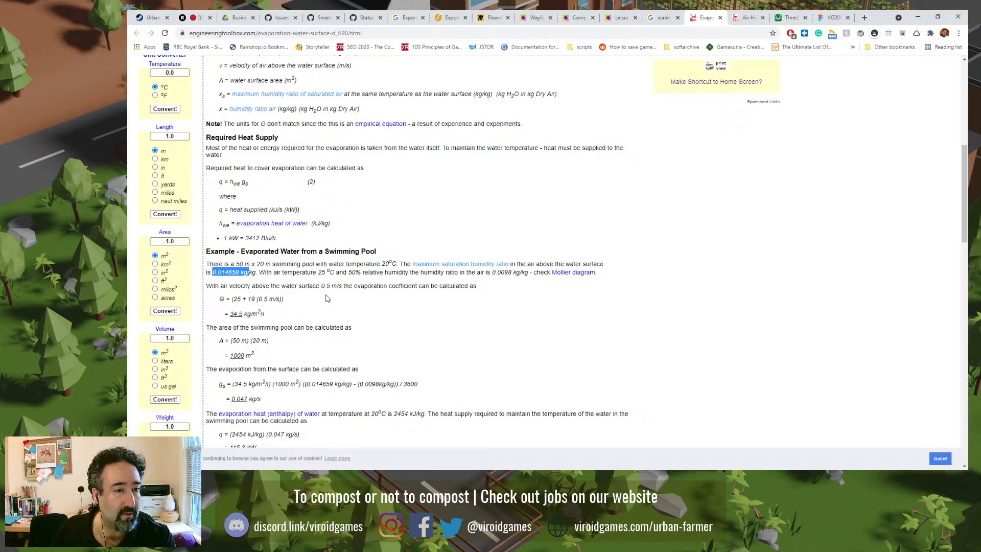
scroll(299, 294, "up", 2)
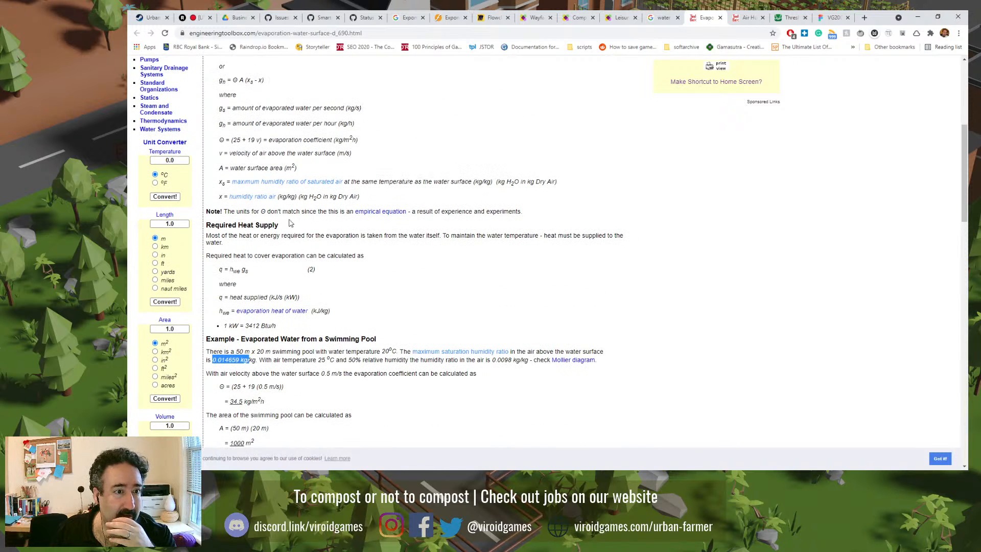
left_click_drag(216, 179, 223, 196)
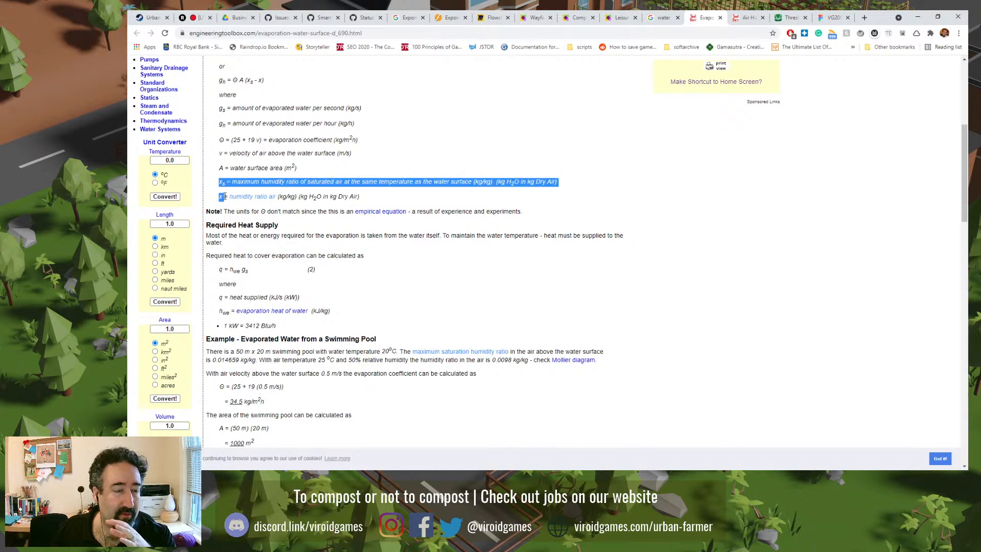
scroll(224, 195, "up", 2)
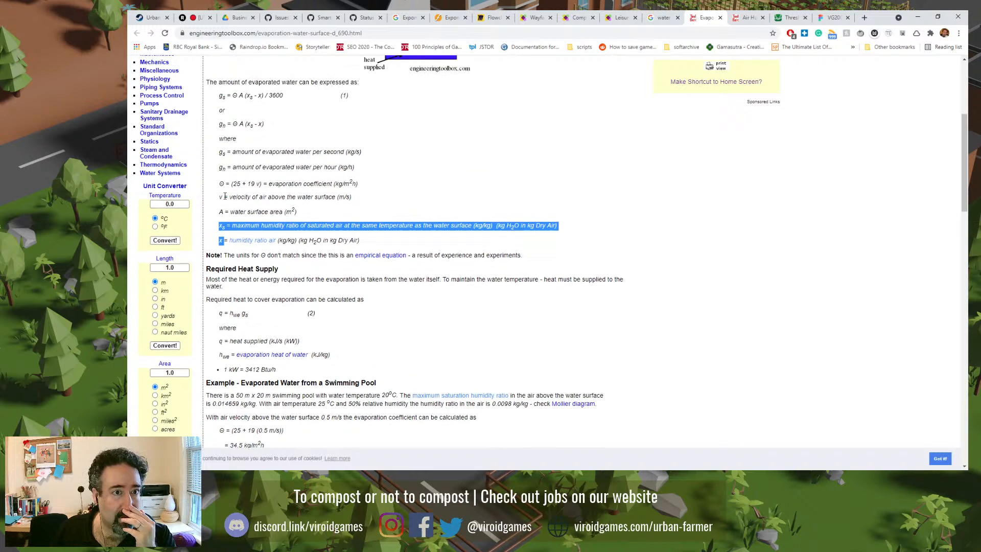
left_click_drag(246, 167, 274, 169)
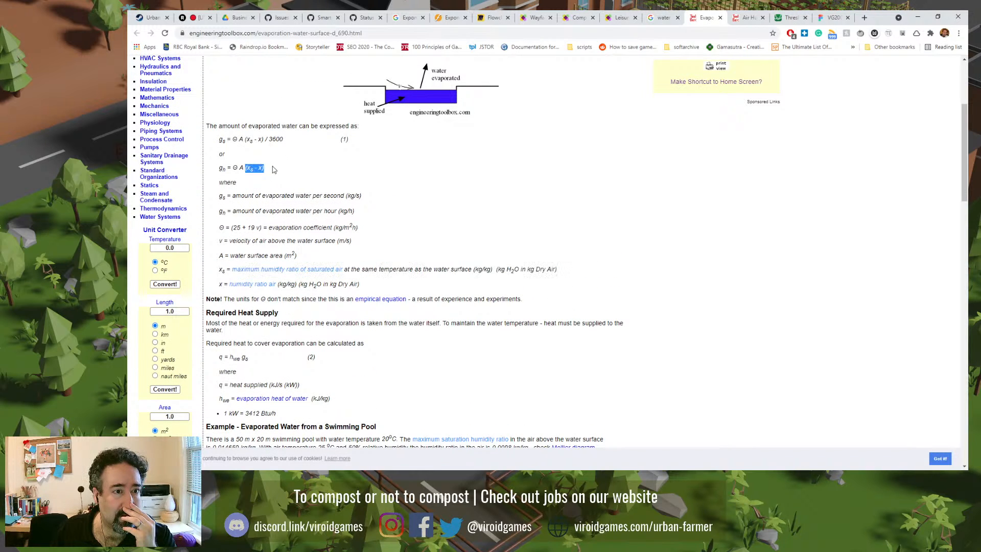
left_click(241, 167)
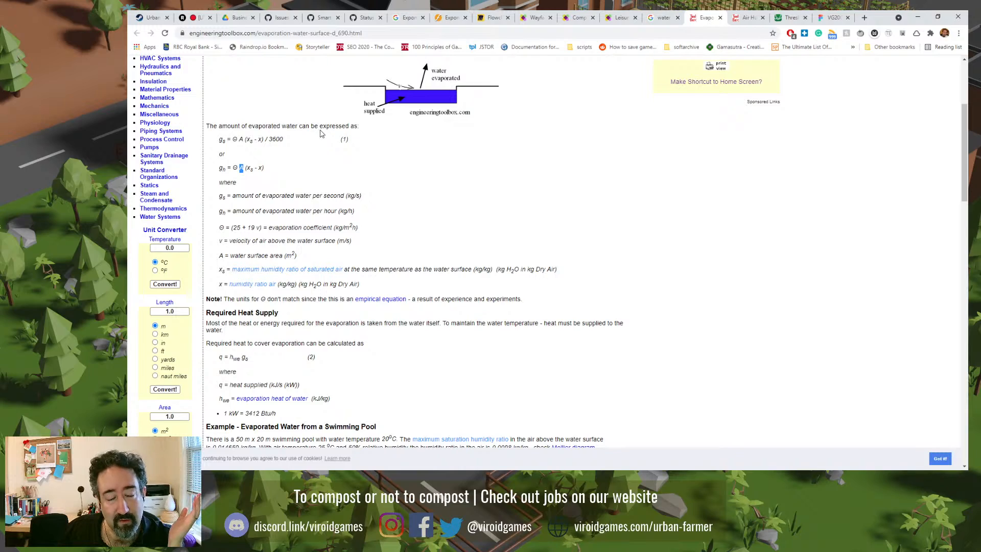
scroll(381, 216, "up", 2)
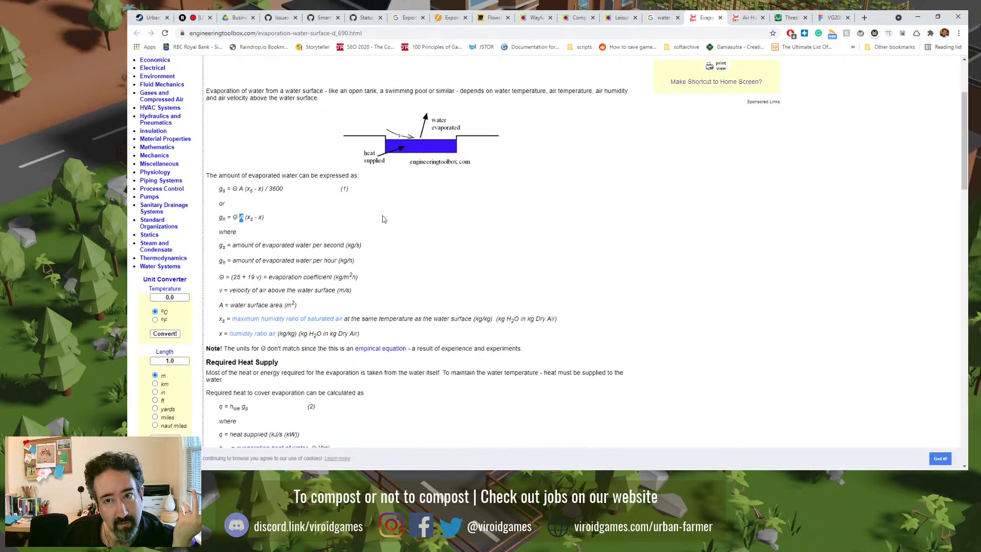
scroll(383, 218, "down", 4)
scroll(383, 219, "down", 7)
scroll(383, 215, "up", 4)
- Copy the evaporation article's web address and go to the discussions of the urban-farmer repository on GitHub
left_click(376, 34)
key("ctrl+c")
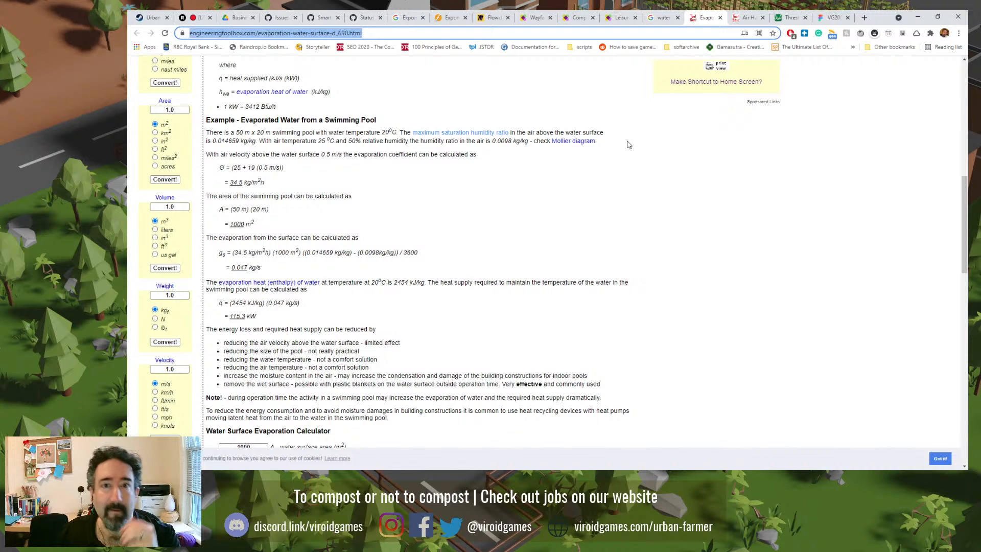
left_click(352, 16)
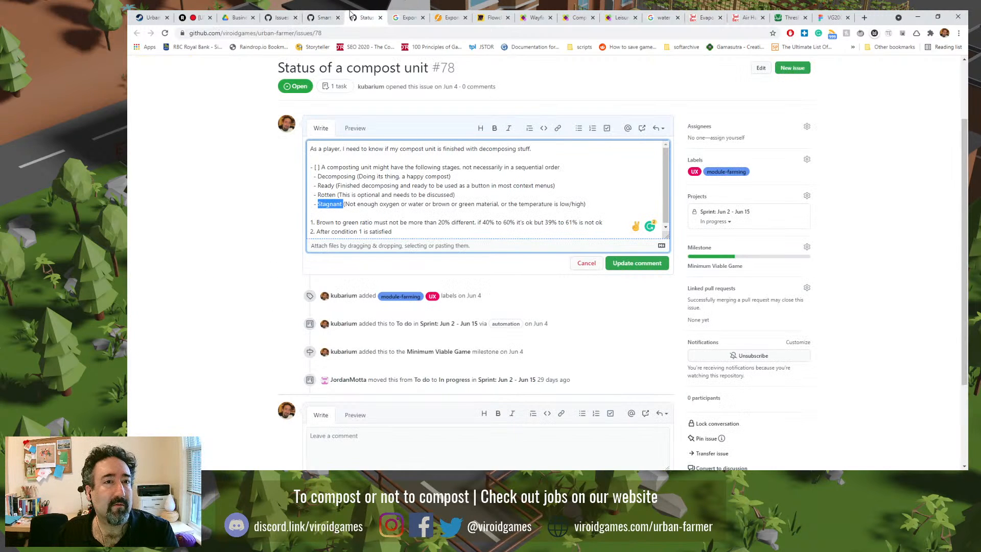
left_click(283, 17)
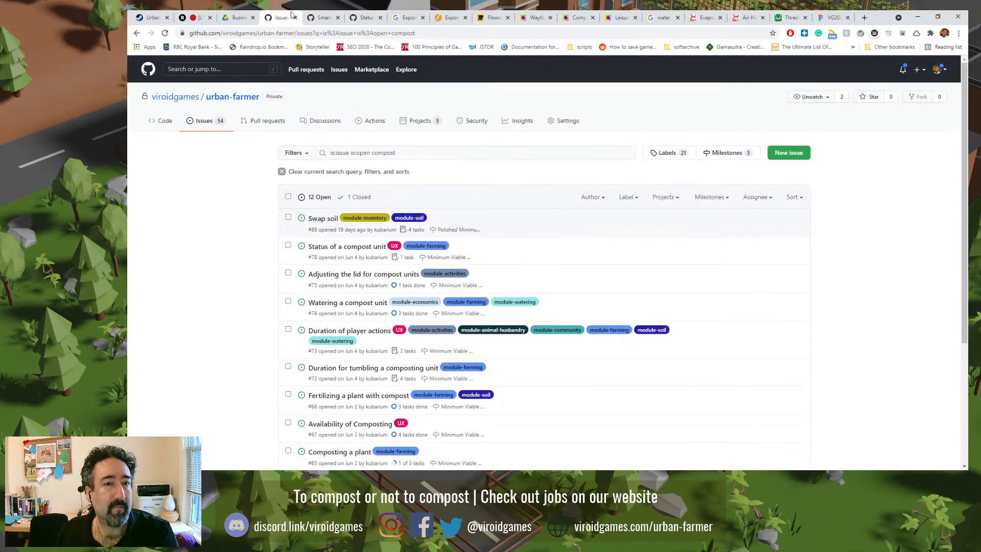
left_click(321, 121)
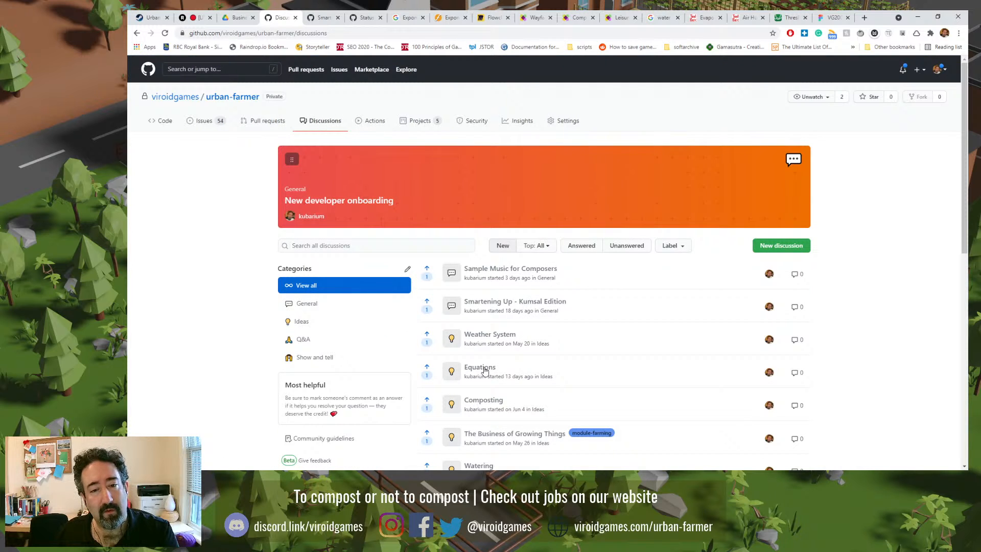
- Edit the main post of the Equations discussion, adding a level-three heading "Evaporation rate" below the decay functions link
left_click(661, 197)
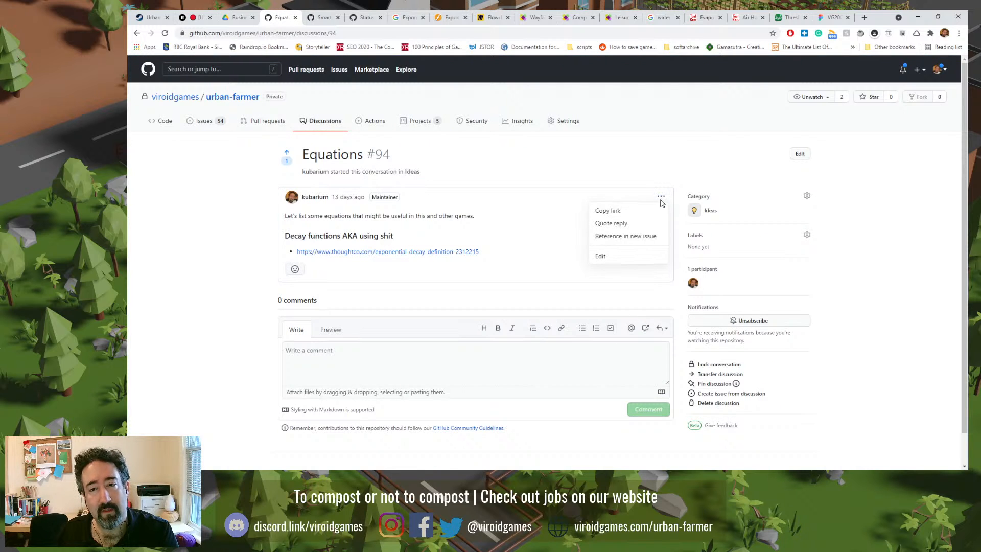
left_click(606, 257)
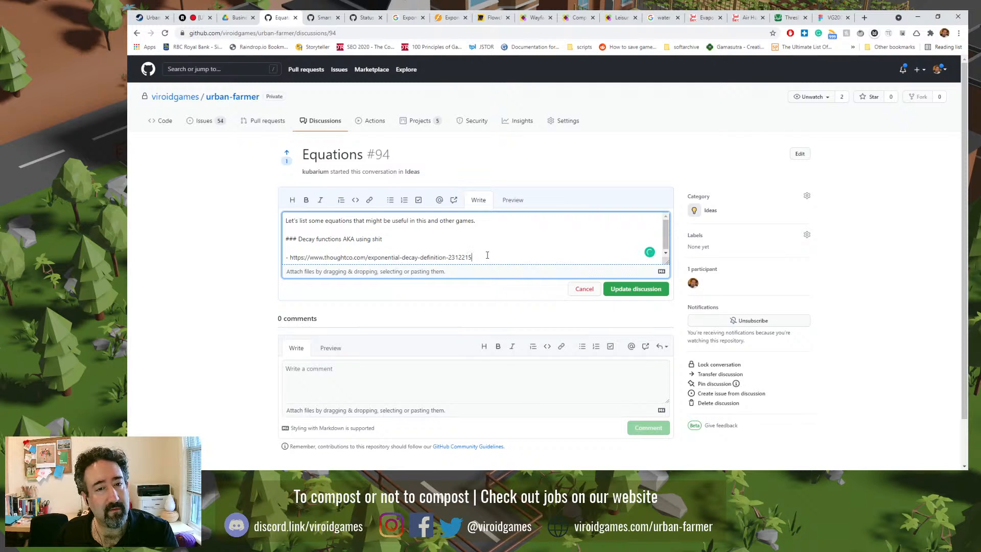
left_click(509, 257)
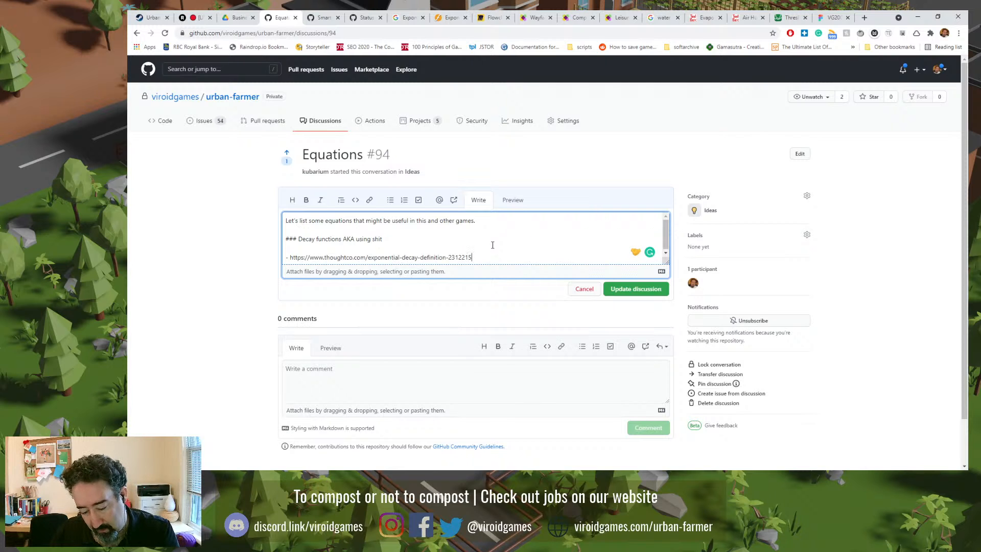
key("Return")
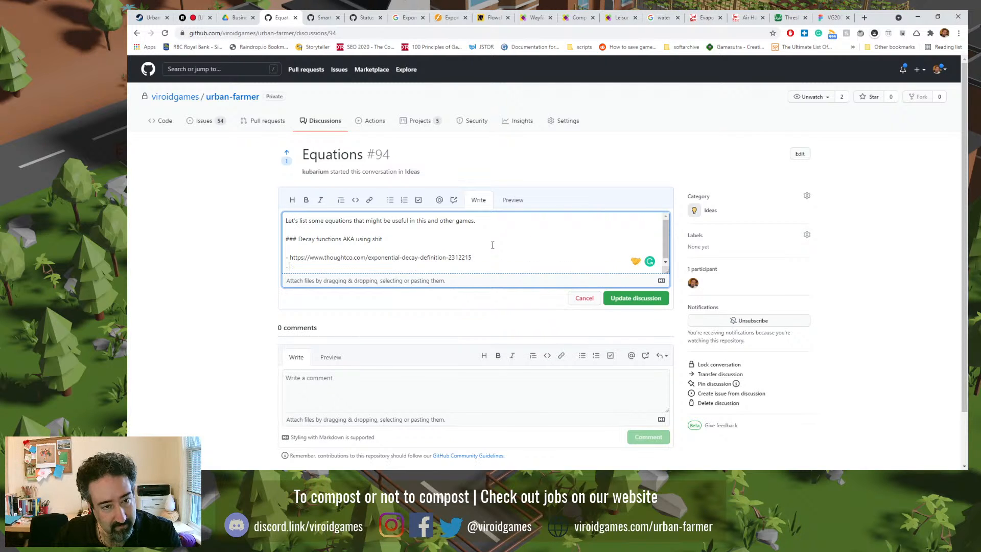
type("###")
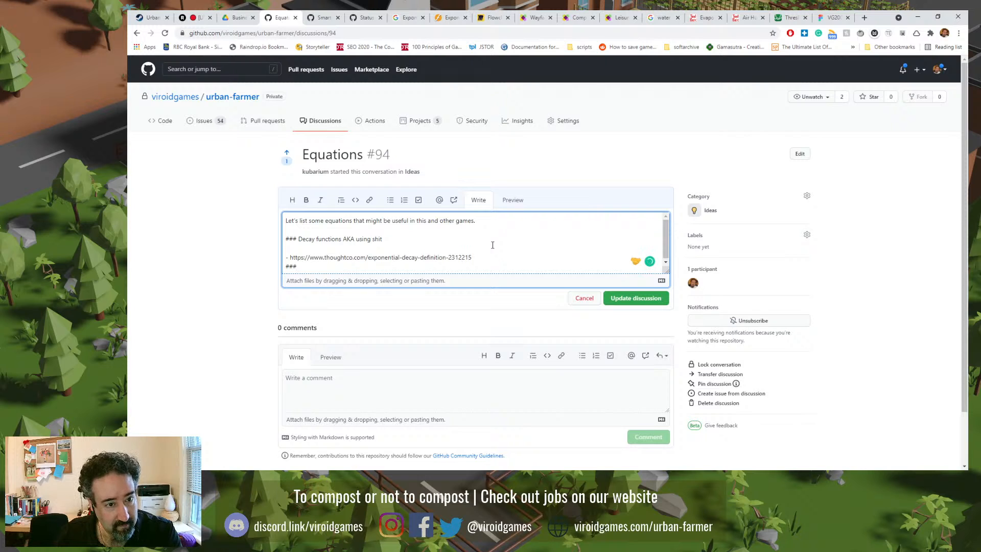
key("Return")
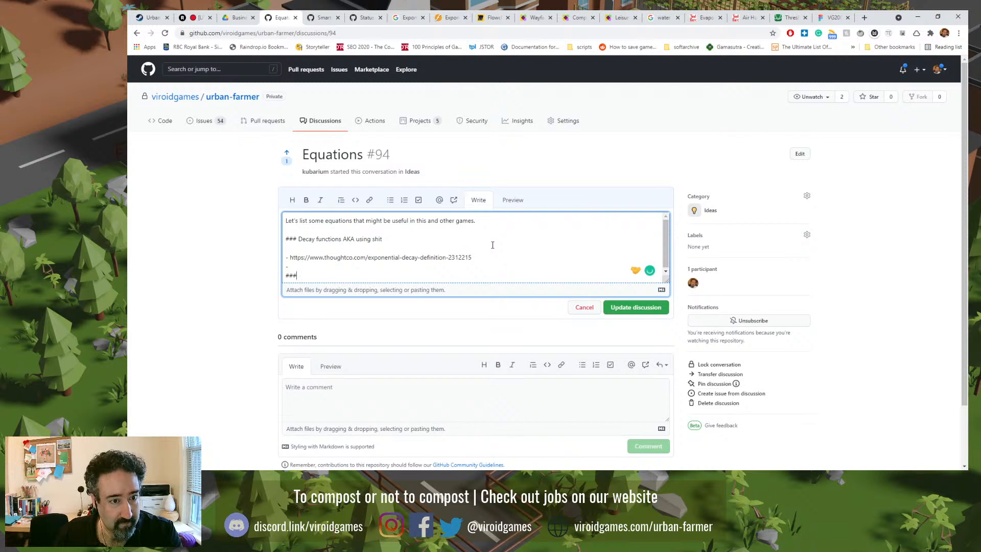
key("Up")
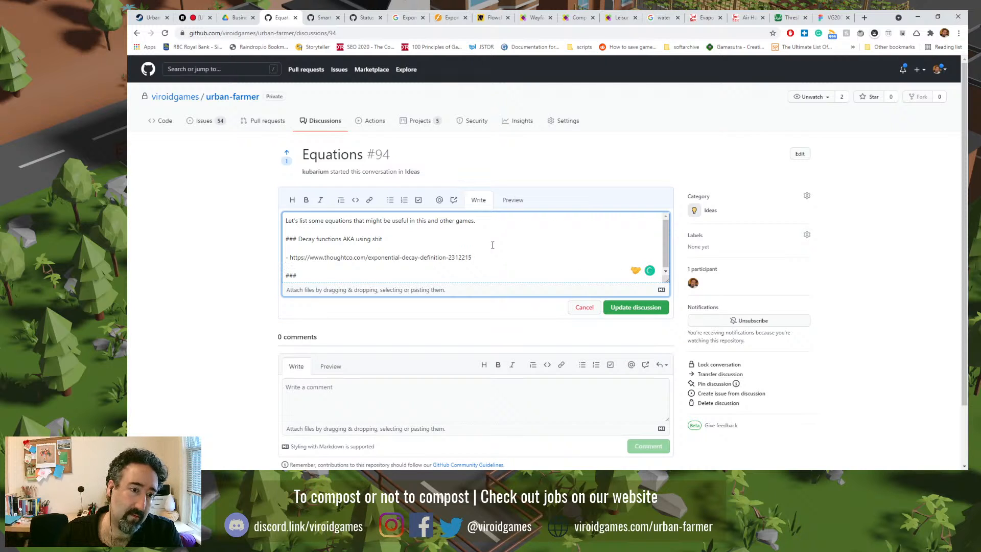
type("Eva")
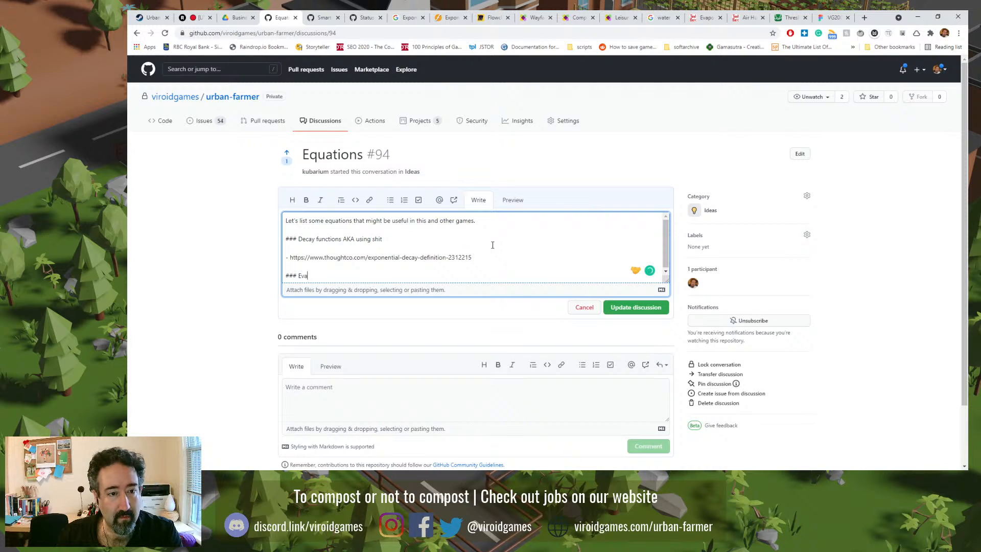
type("poration ra")
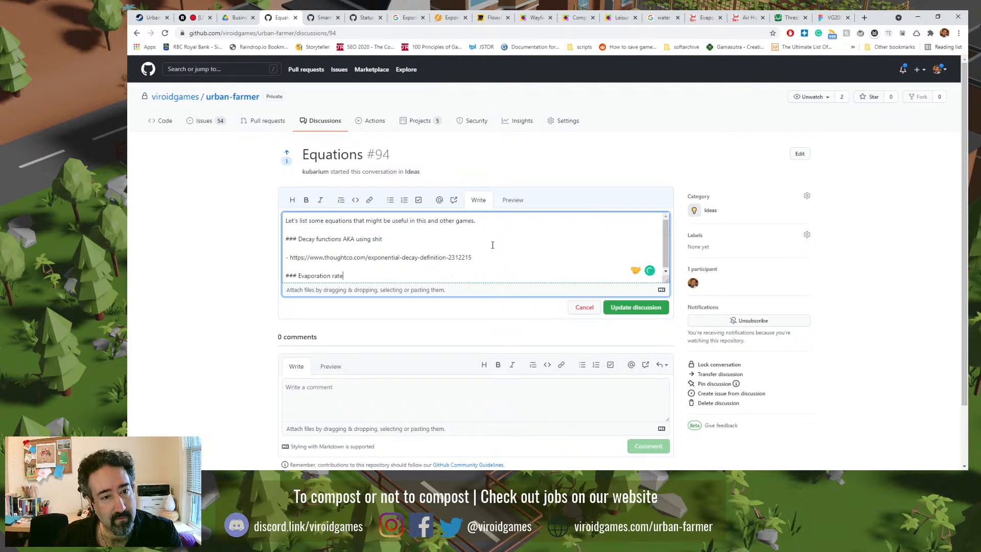
type("te")
- Add the copied article link as a bullet under the Evaporation rate heading with the note "Serious science!" and save the post
key("Return")
type("-")
key("ctrl+v")
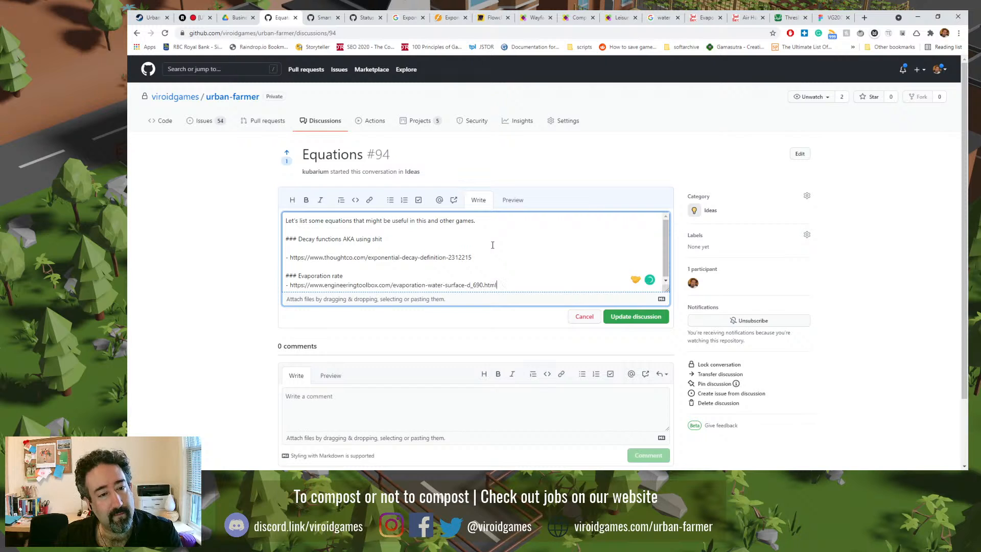
type("Serio")
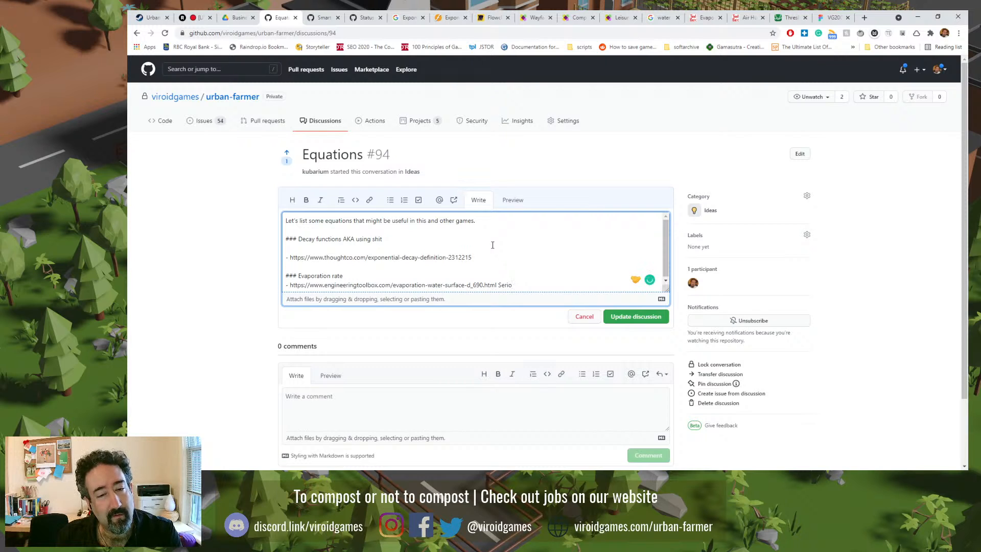
type("us science!")
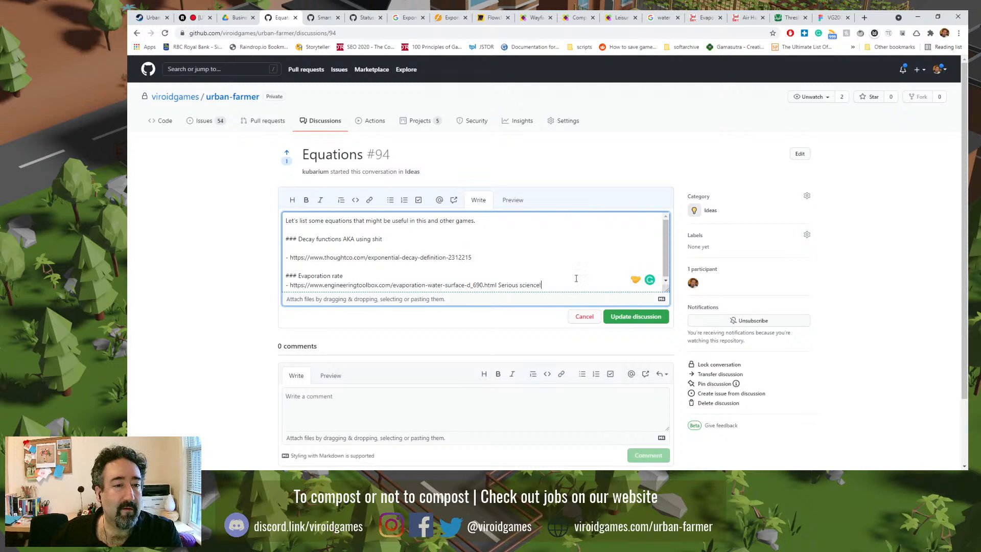
left_click(636, 316)
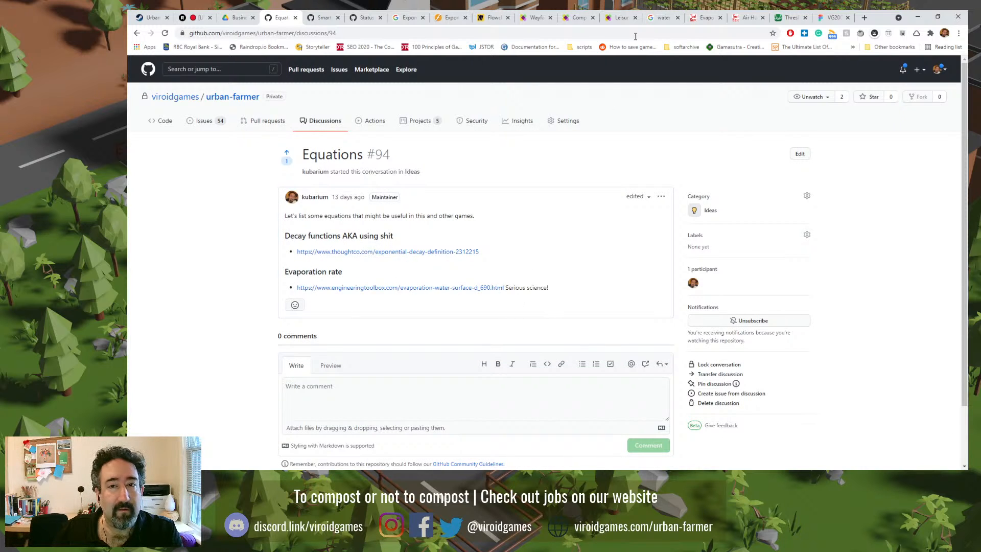
- Return to the evaporation article and study the swimming pool example's water temperature, evaporation coefficient and pool area against the formula
left_click(704, 18)
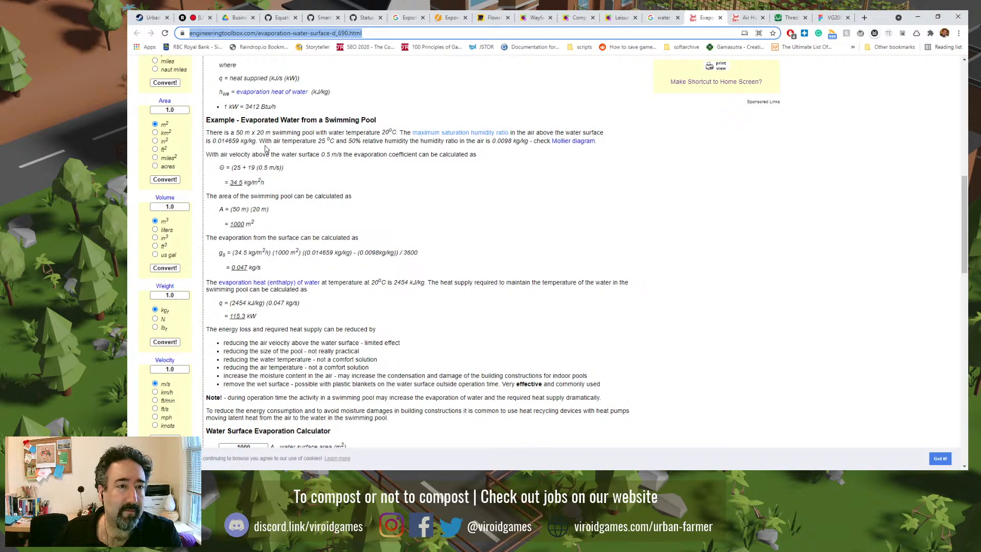
left_click_drag(259, 141, 228, 141)
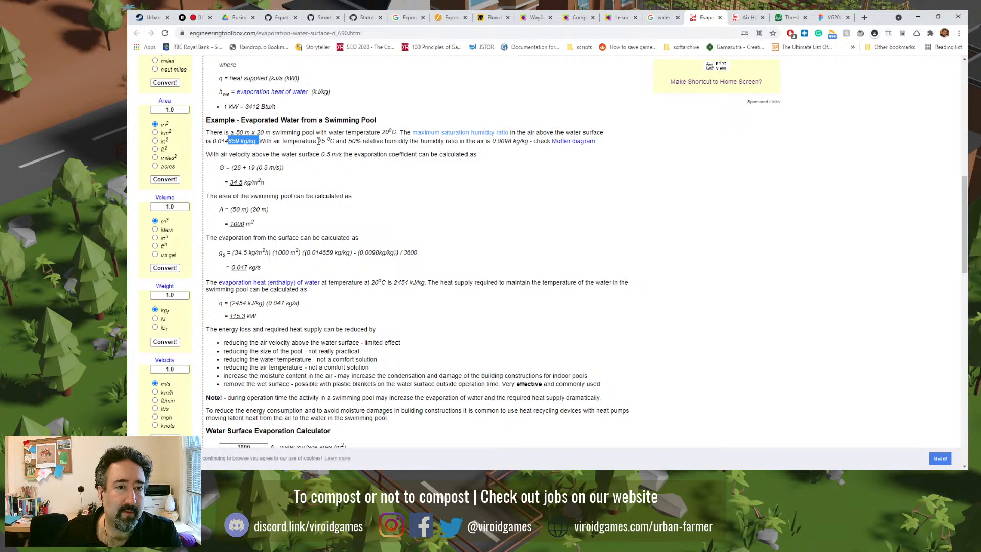
left_click_drag(327, 132, 390, 134)
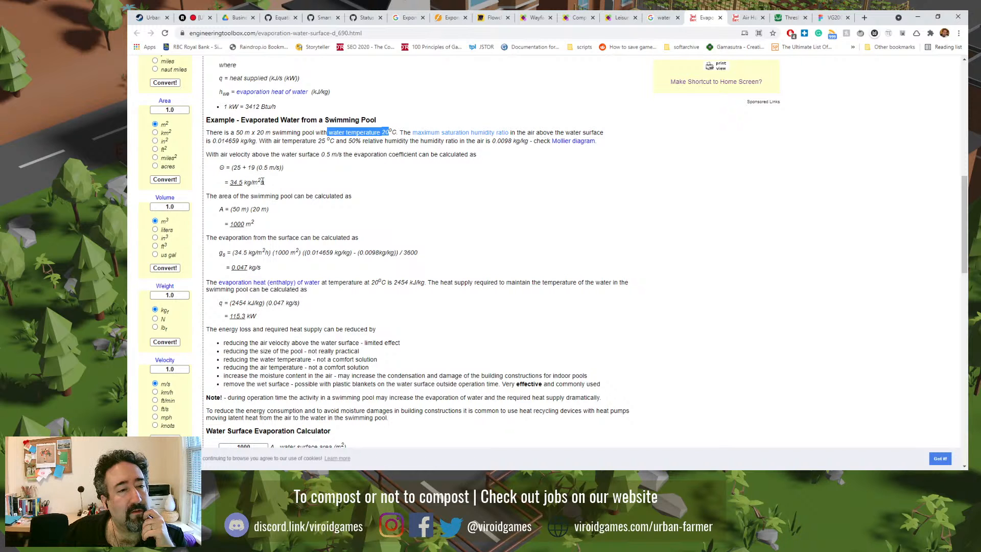
scroll(263, 182, "up", 5)
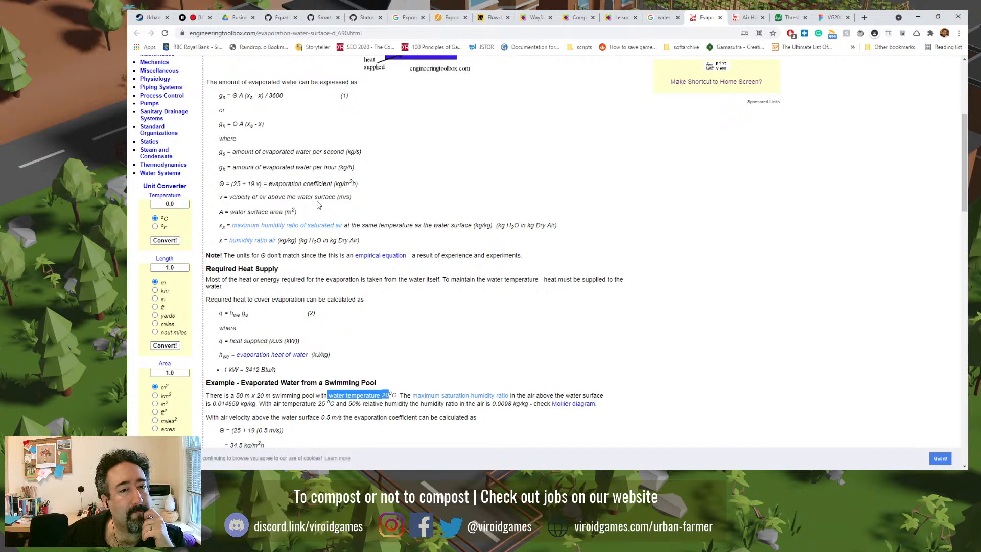
scroll(316, 204, "down", 6)
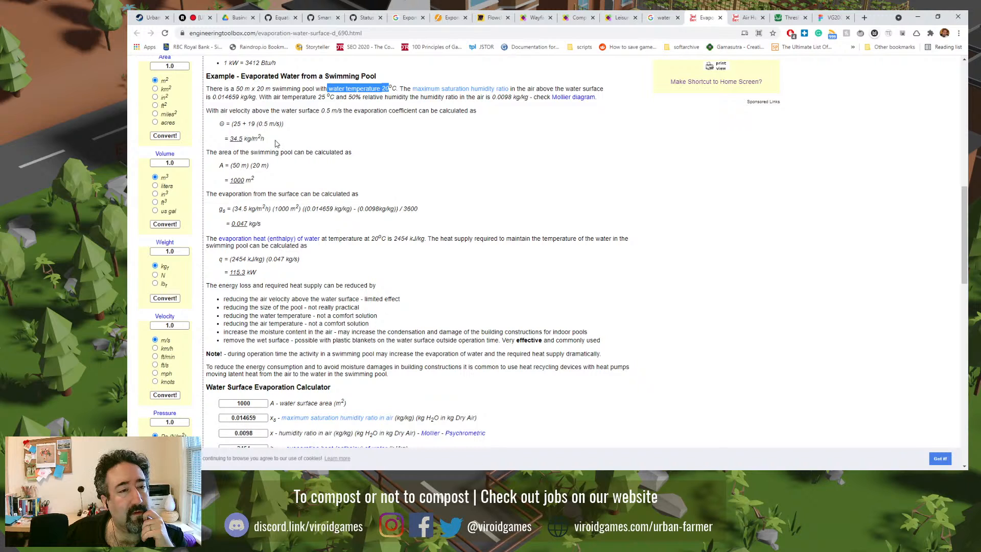
left_click_drag(253, 140, 231, 140)
left_click(250, 141)
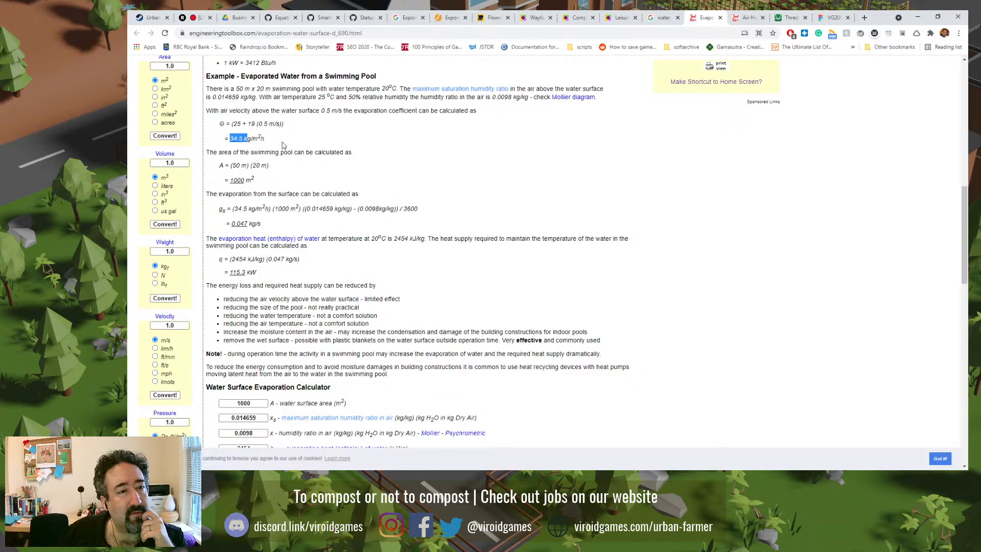
left_click(257, 140)
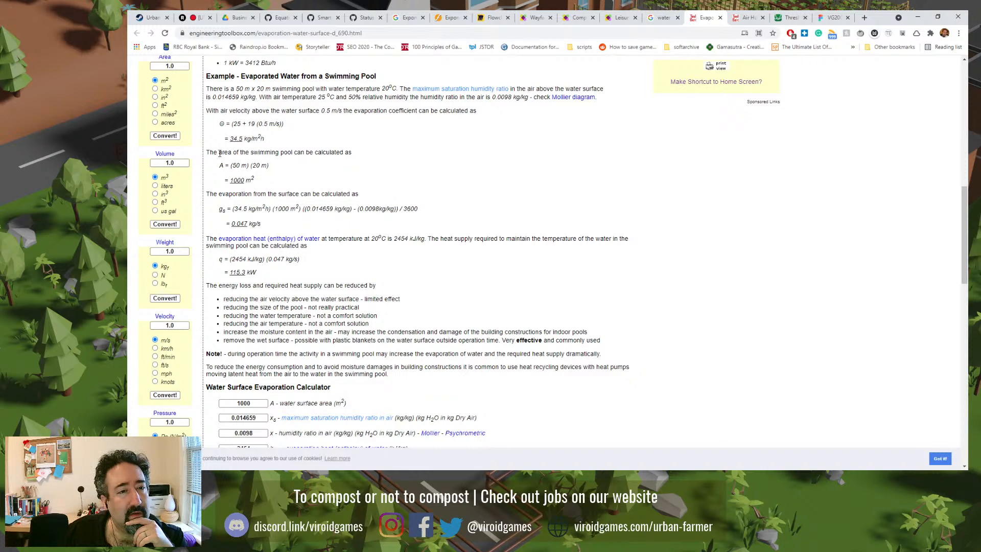
left_click_drag(219, 153, 339, 153)
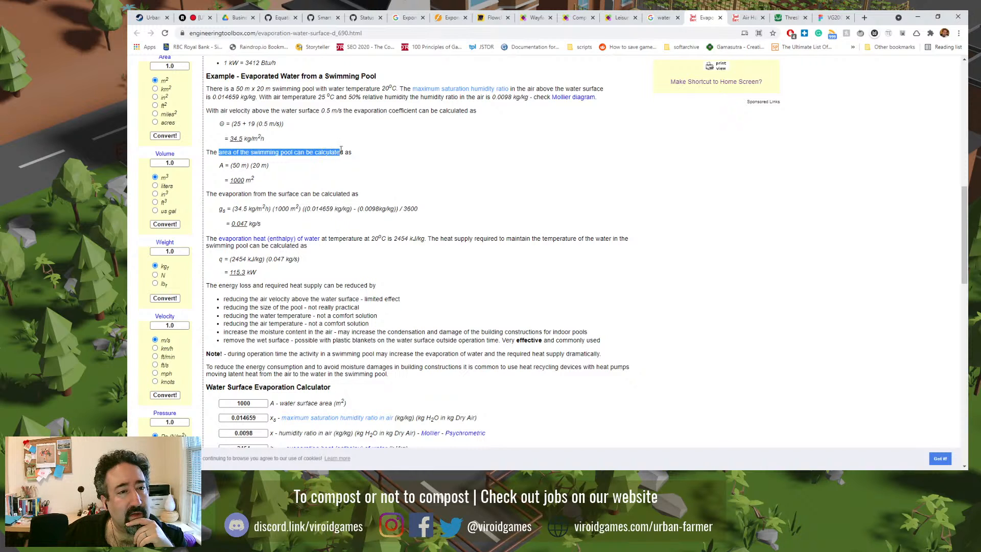
double_click(238, 180)
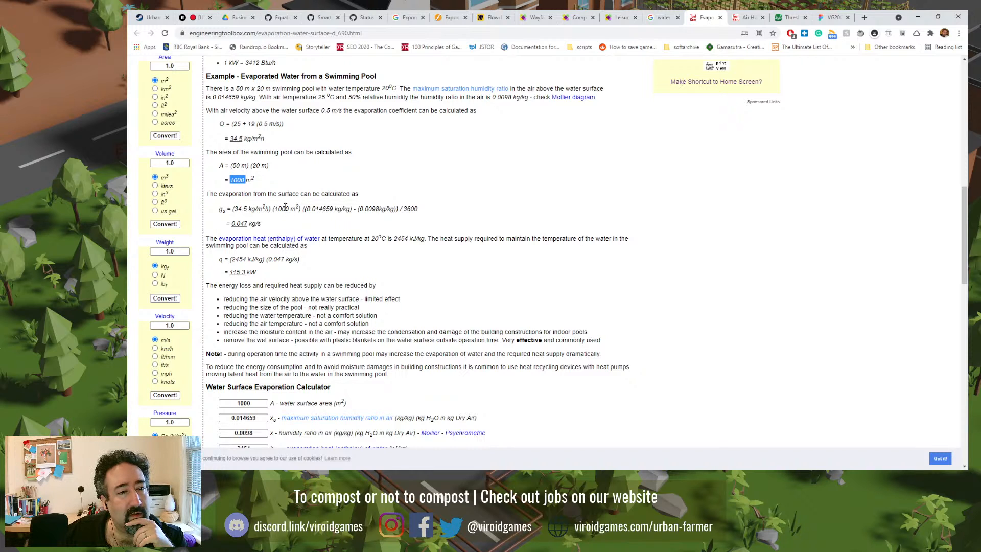
- Study the pool example's saturation humidity ratio, air temperature, relative humidity and the humidity ratio in the air
left_click_drag(235, 97, 215, 97)
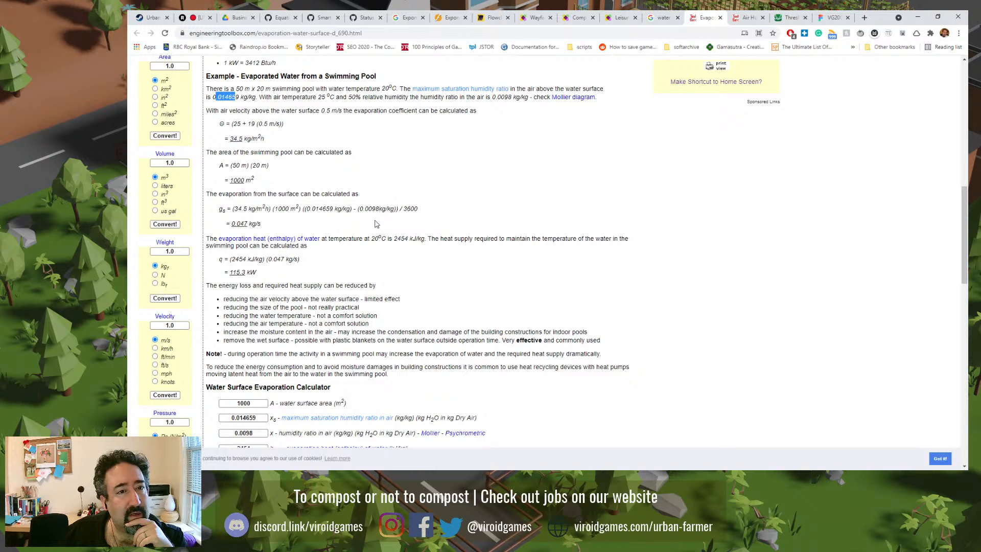
double_click(322, 97)
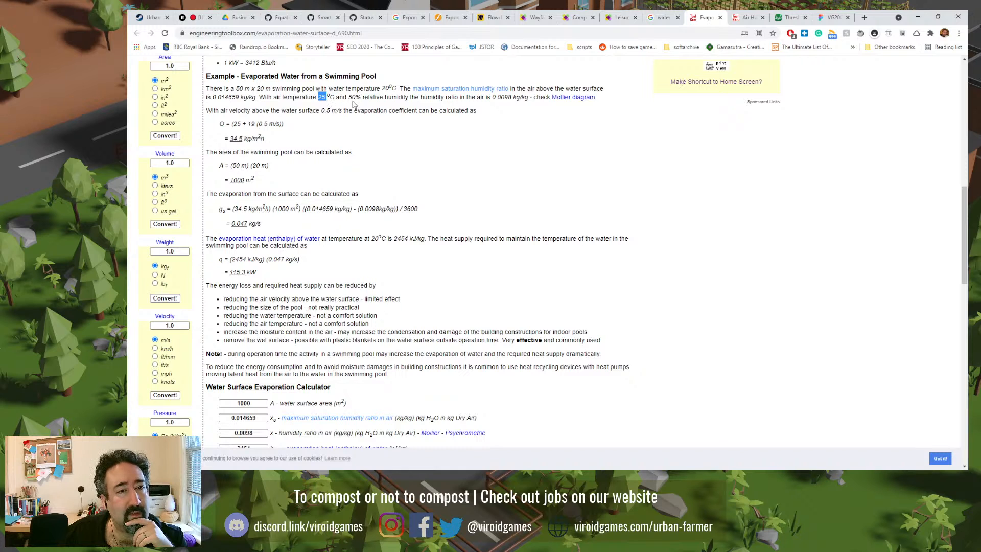
double_click(351, 97)
left_click_drag(515, 98, 491, 98)
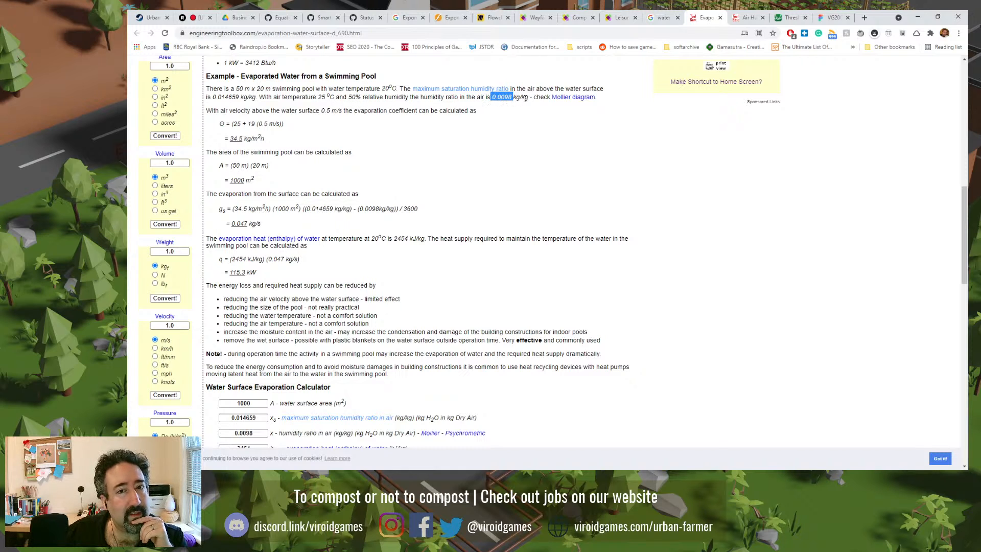
- Open the article's linked Mollier diagram separately, examine its chart, and close it to return to the evaporation article
right_click(572, 98)
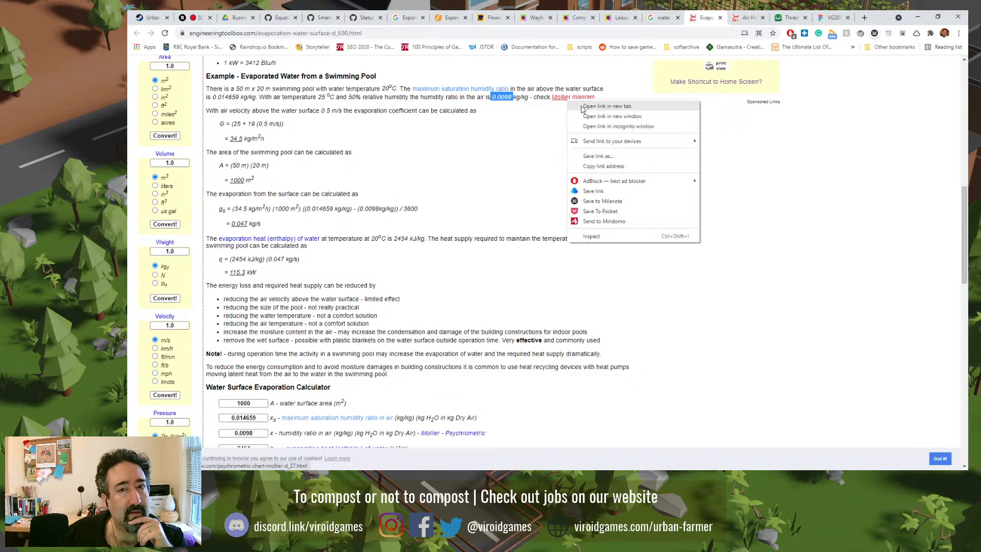
left_click(607, 106)
key("ctrl+Tab")
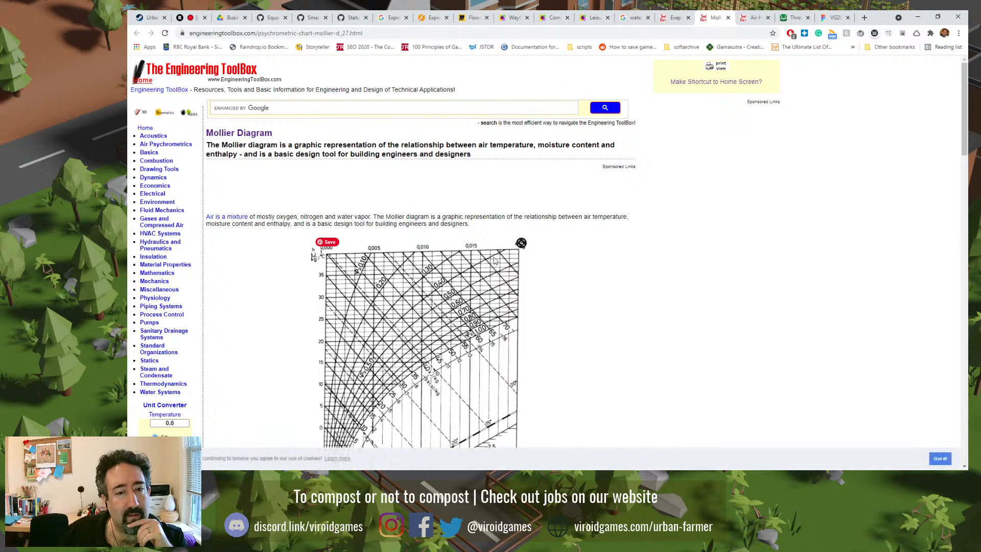
scroll(483, 259, "down", 3)
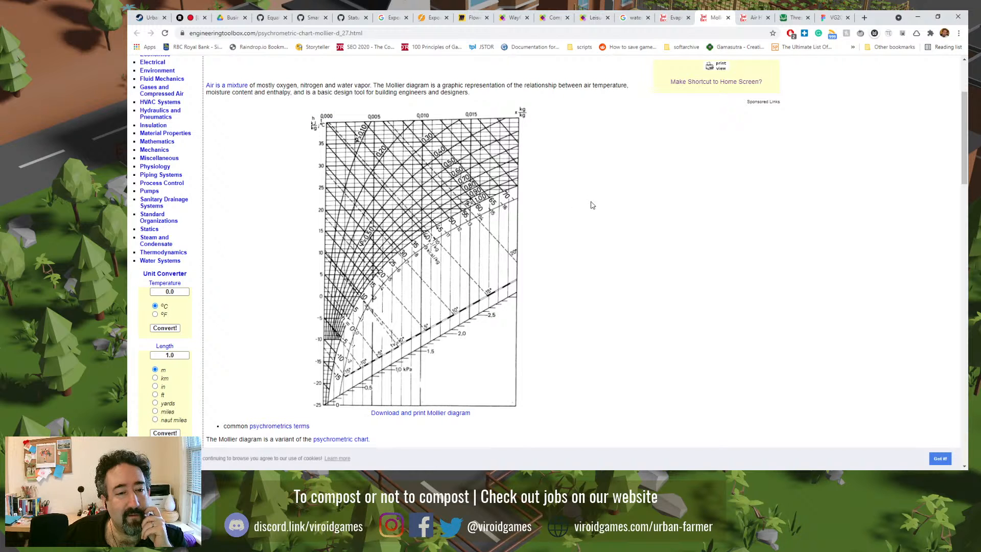
left_click(728, 17)
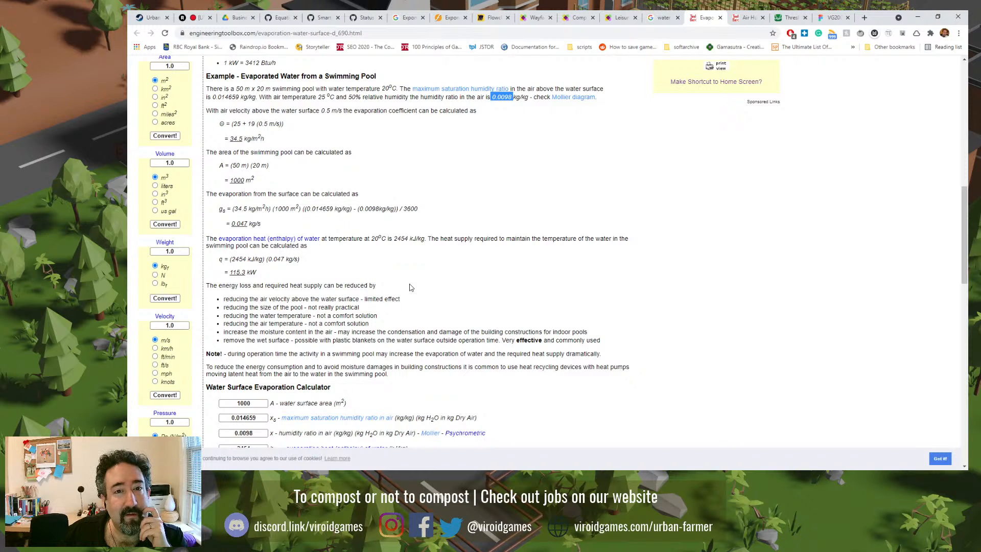
- Examine the pool example's surface evaporation formula, focusing on the division by 3600, the evaporation symbol's subscript and the per-second result
scroll(409, 287, "down", 2)
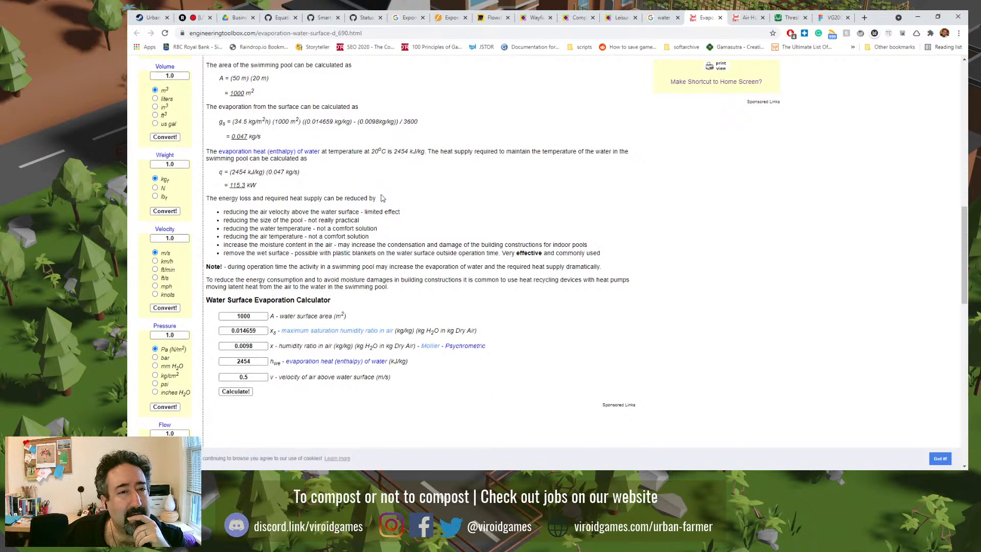
scroll(382, 198, "up", 1)
scroll(381, 196, "up", 1)
scroll(380, 194, "down", 1)
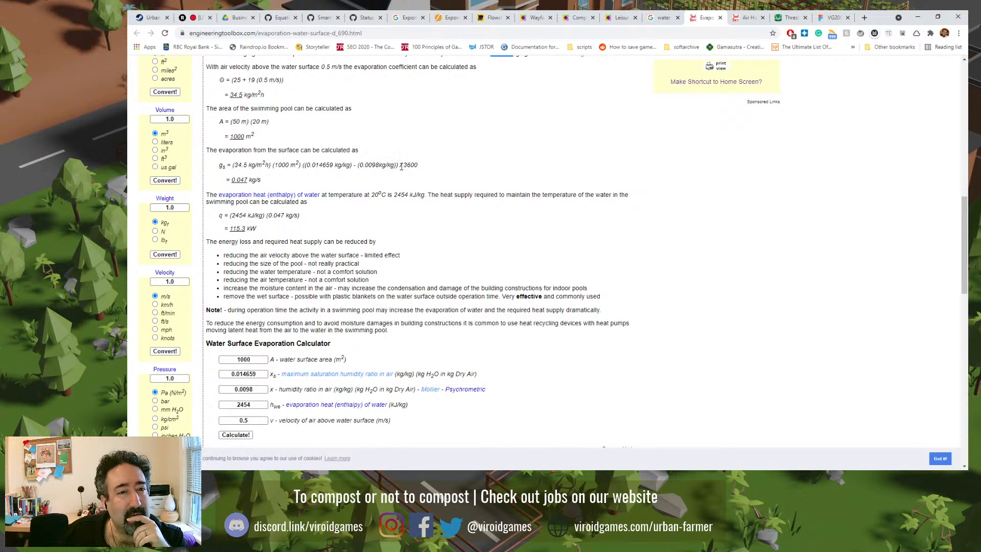
left_click_drag(402, 165, 420, 169)
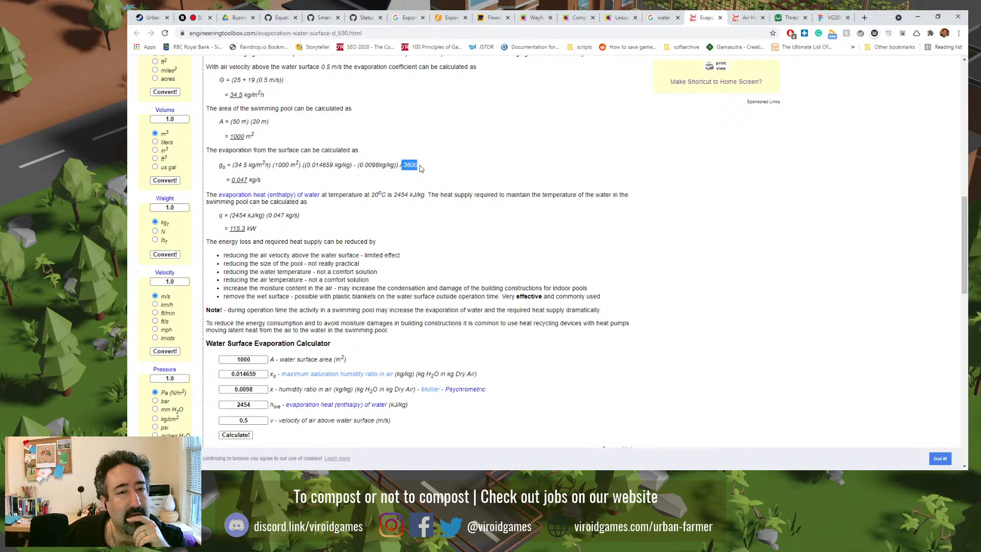
left_click(420, 166)
double_click(414, 166)
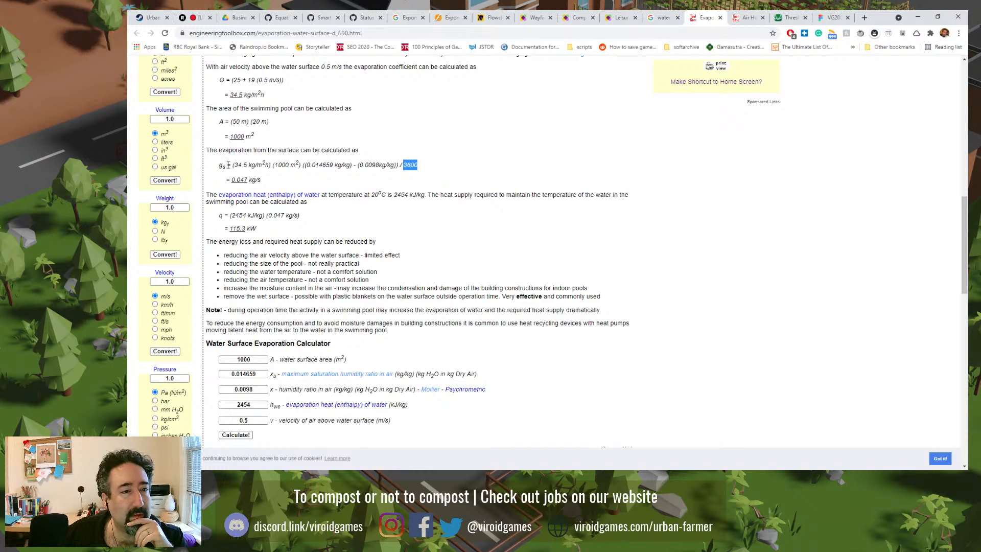
left_click_drag(225, 165, 222, 166)
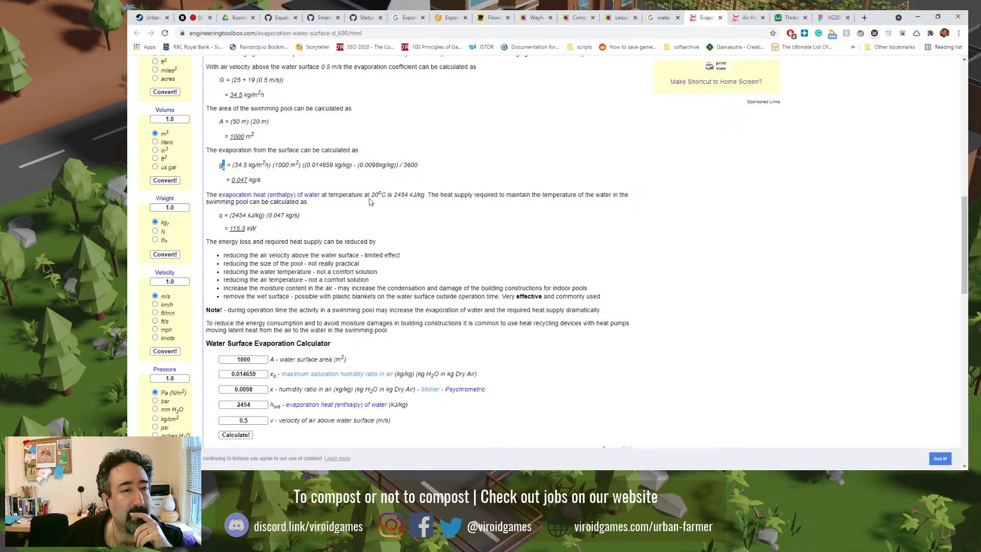
left_click(256, 182)
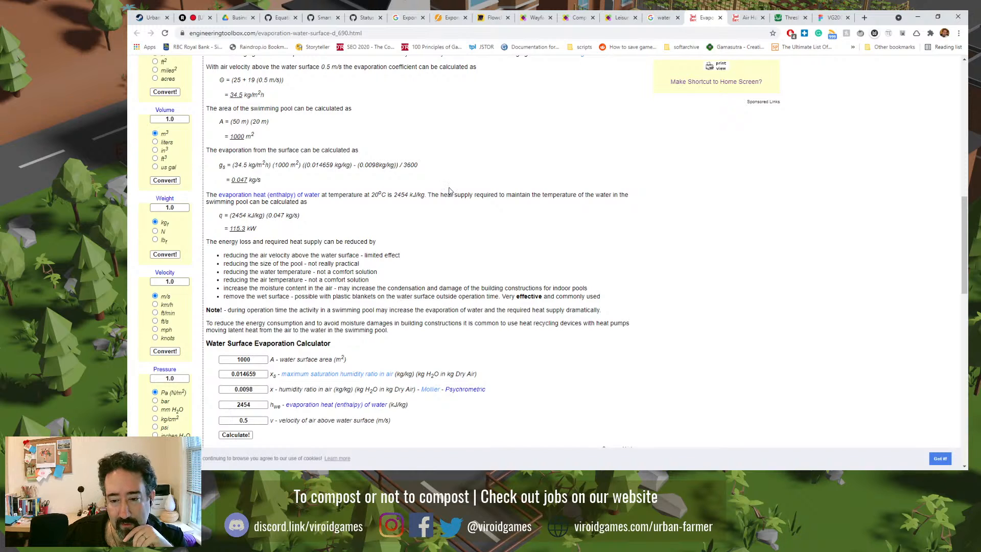
- Open Calculator, multiply the example's evaporation rate 0.047 by 60, and multiply the result by 24
key("XF86Calculator")
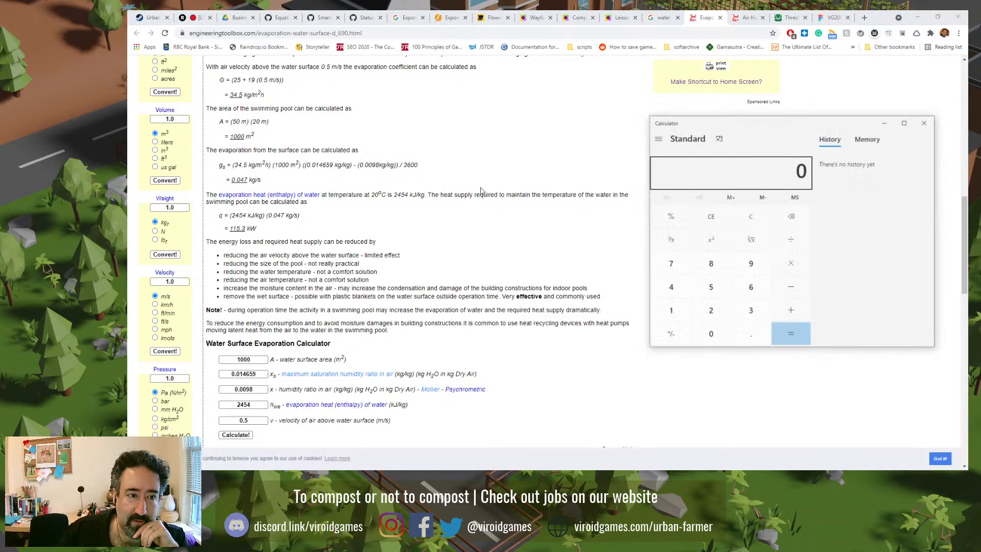
type(".047*60")
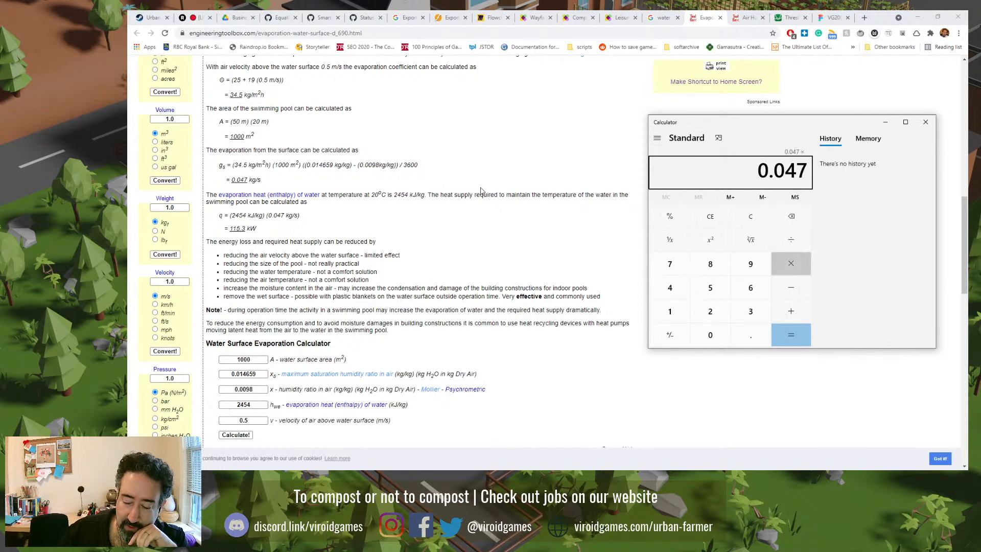
key("Return")
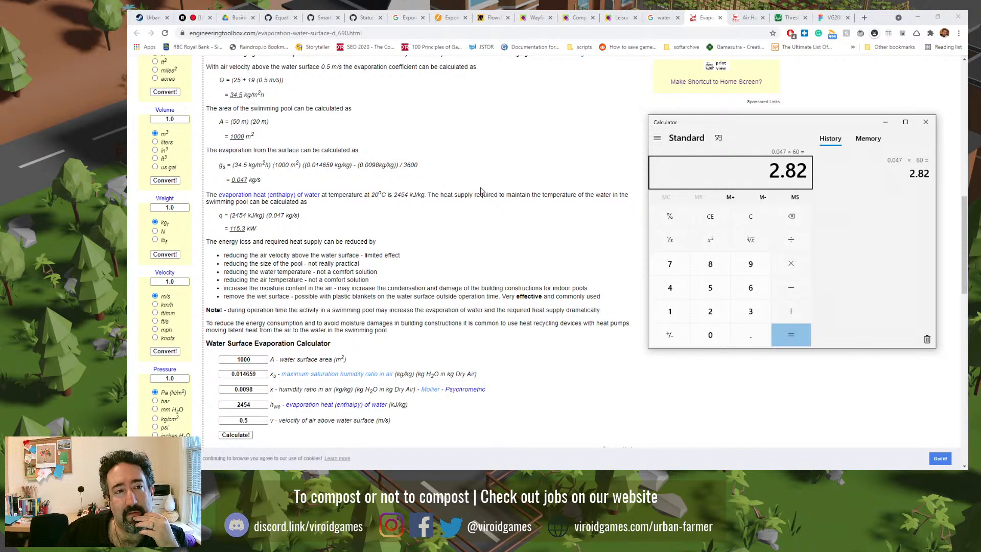
scroll(338, 205, "up", 2)
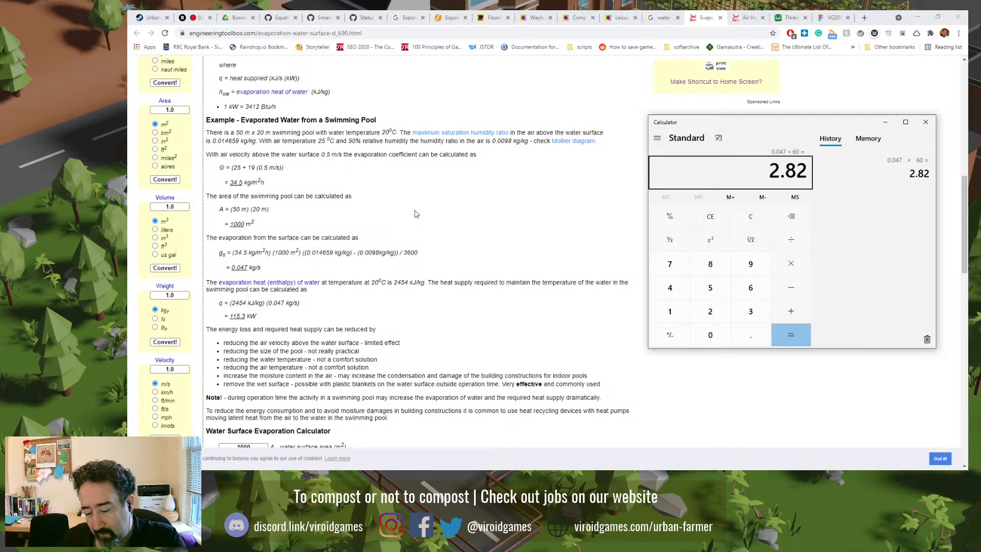
left_click(877, 276)
key("asterisk")
type("4")
key("Return")
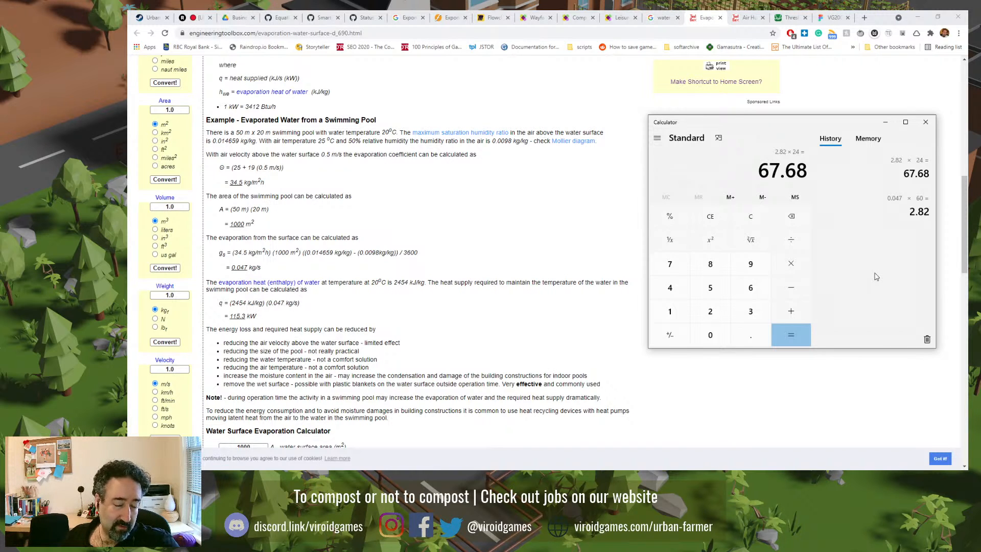
- Run the article's Water Surface Evaporation Calculator with its preset values and dismiss the result
scroll(562, 337, "down", 3)
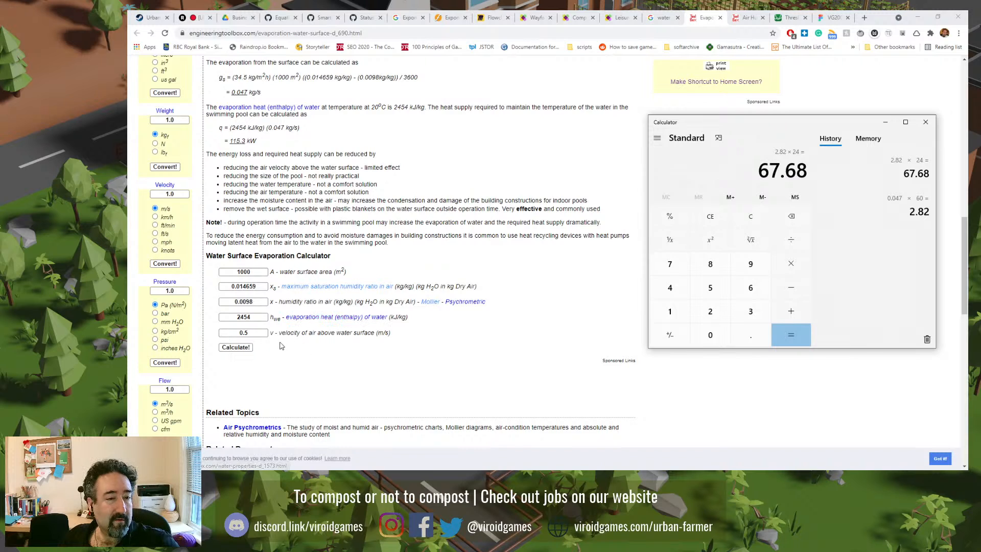
left_click(249, 350)
left_click(249, 350)
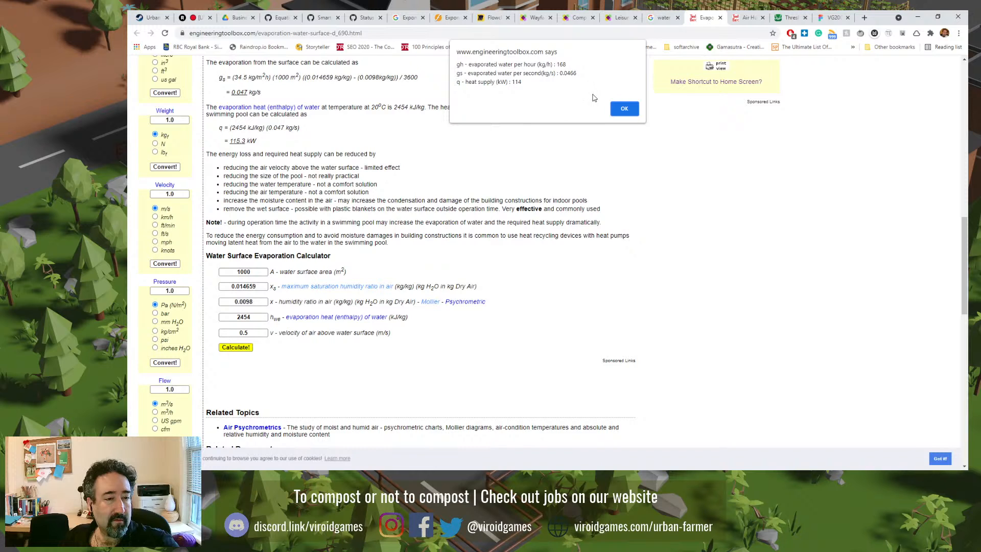
left_click(621, 108)
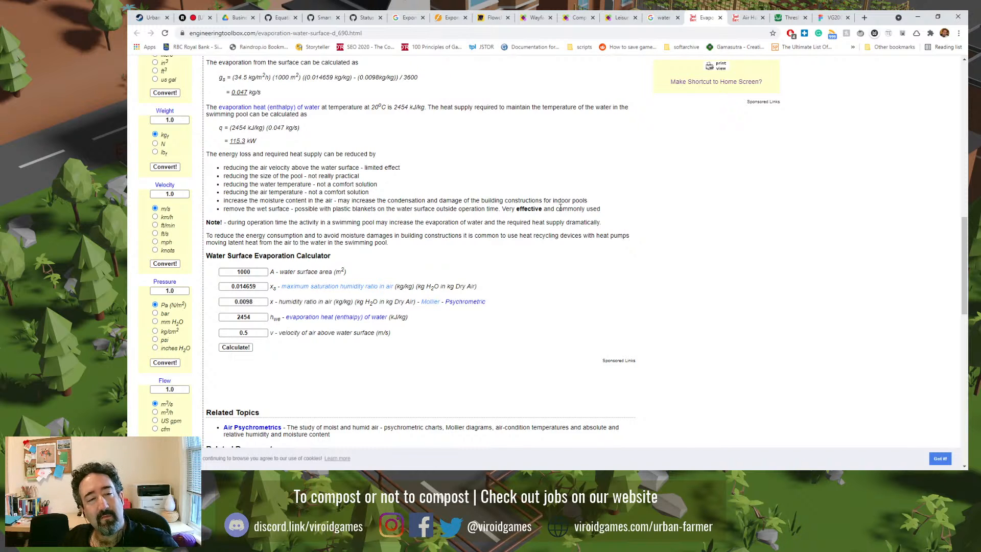
- Review how the pool example uses the evaporation coefficient, air velocity, surface area, water temperature and air temperature
scroll(585, 210, "up", 1)
scroll(451, 213, "up", 1)
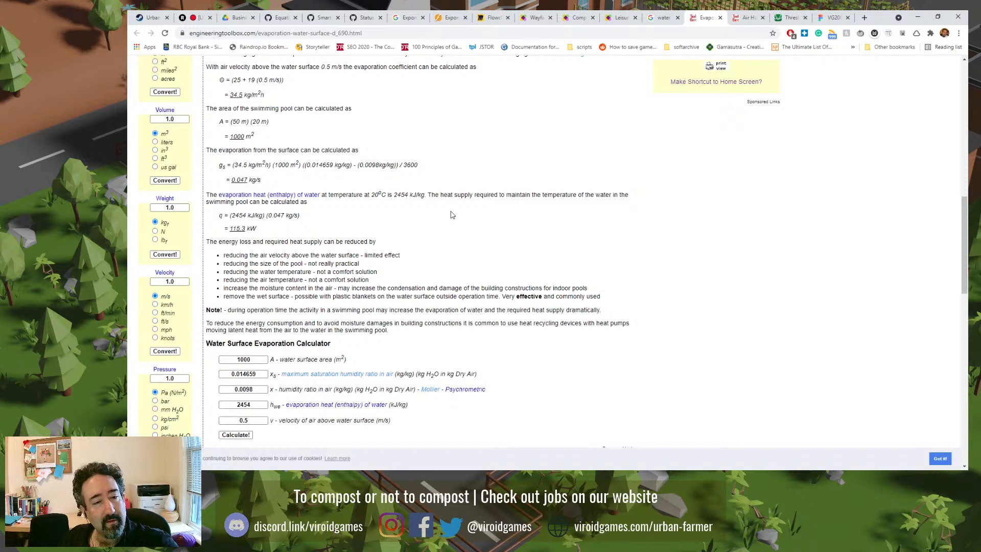
scroll(452, 215, "down", 1)
scroll(452, 214, "up", 2)
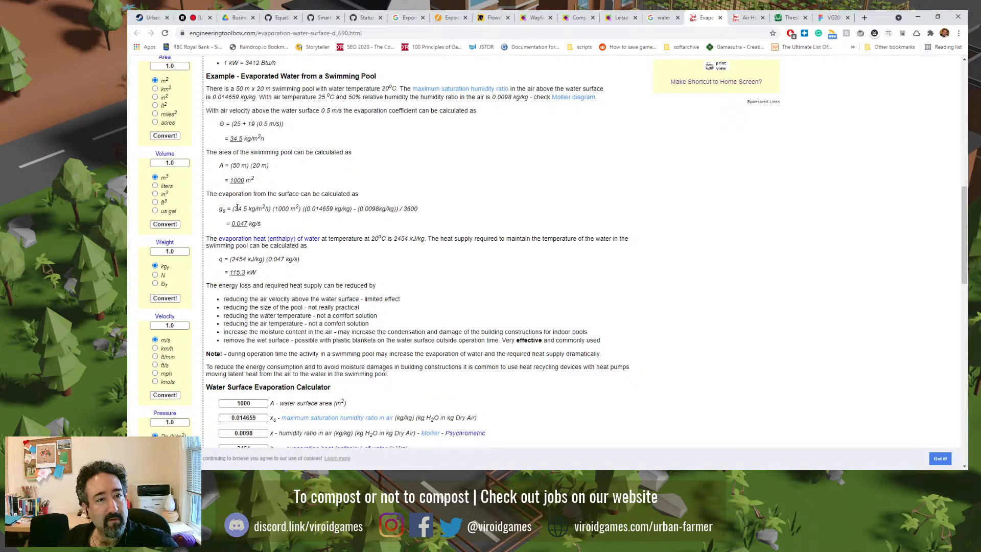
left_click_drag(230, 138, 245, 139)
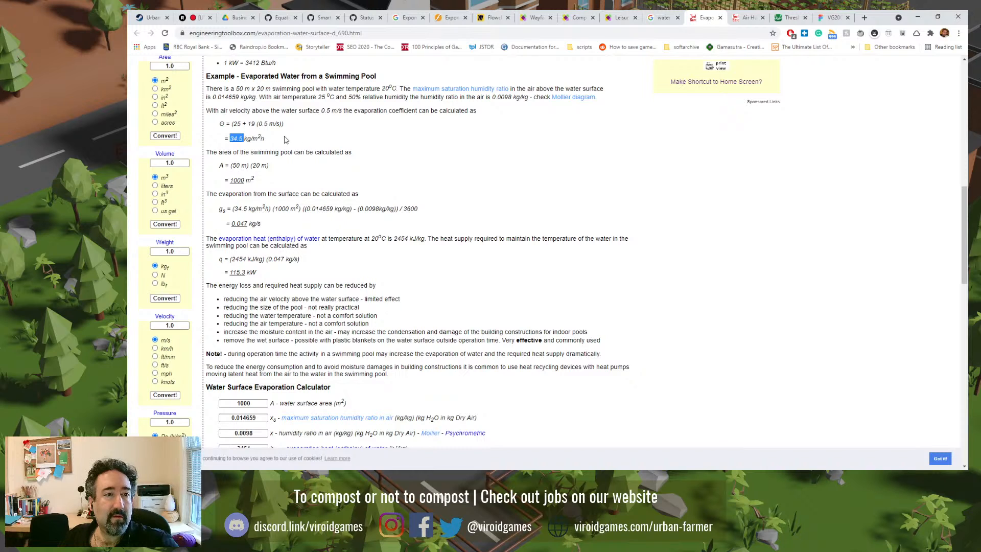
left_click_drag(278, 124, 260, 124)
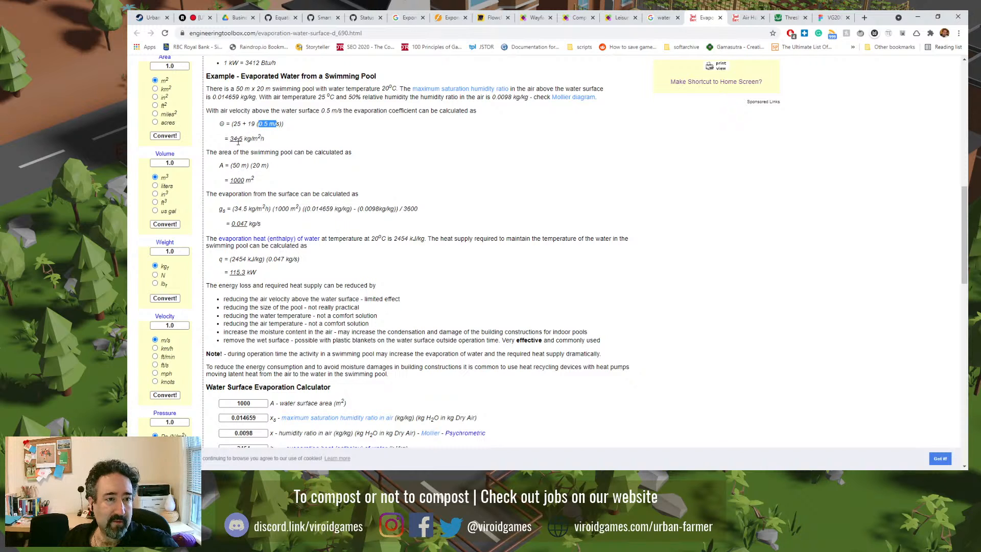
left_click_drag(278, 209, 290, 209)
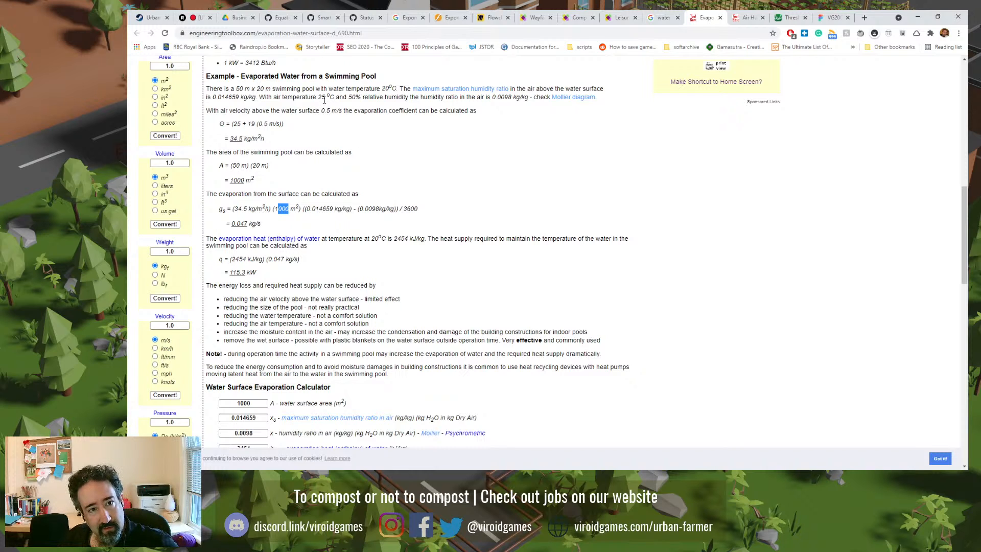
left_click_drag(334, 90, 391, 90)
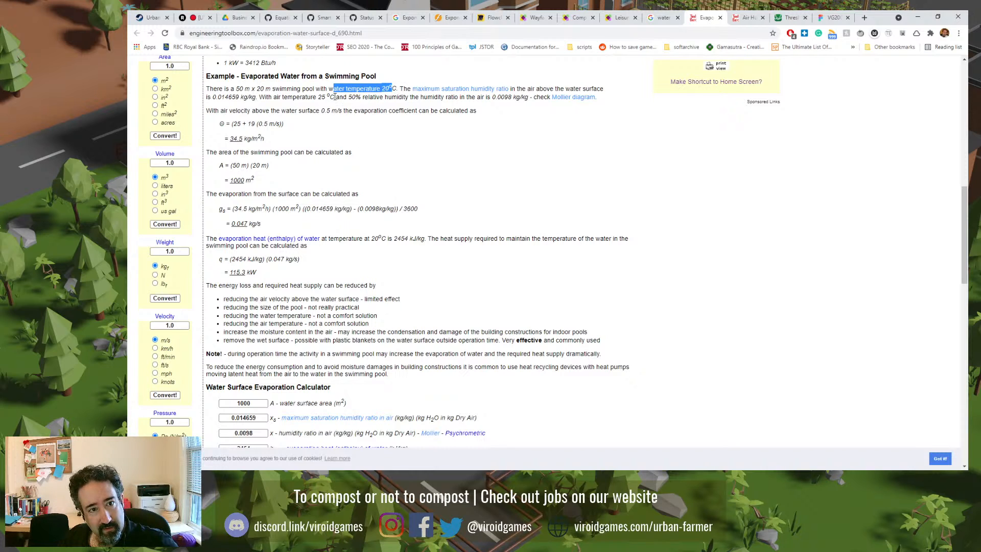
left_click(274, 98)
left_click_drag(274, 98, 335, 100)
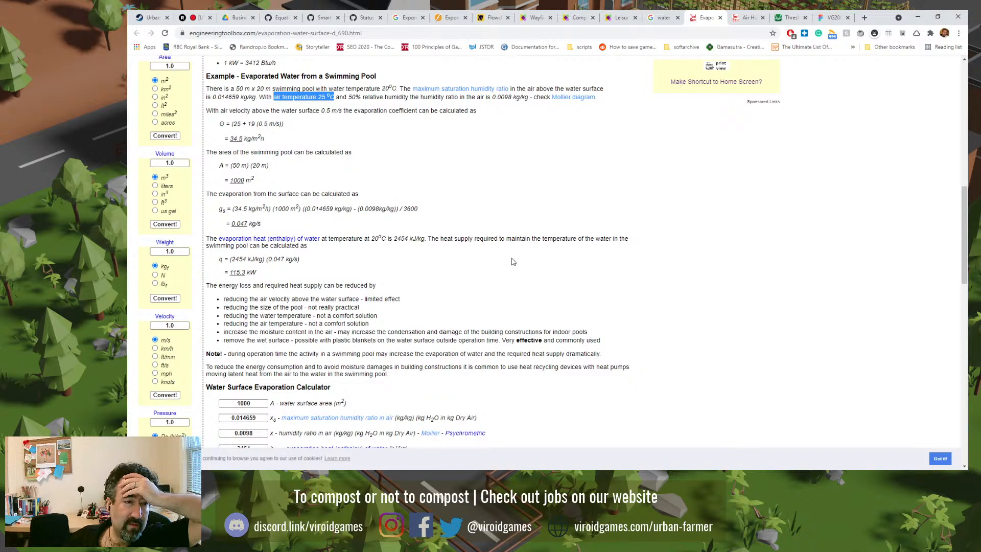
- In Calculator, divide 0.047 by 200 and multiply the result by 60 twice to get an hourly rate
key("alt+Tab")
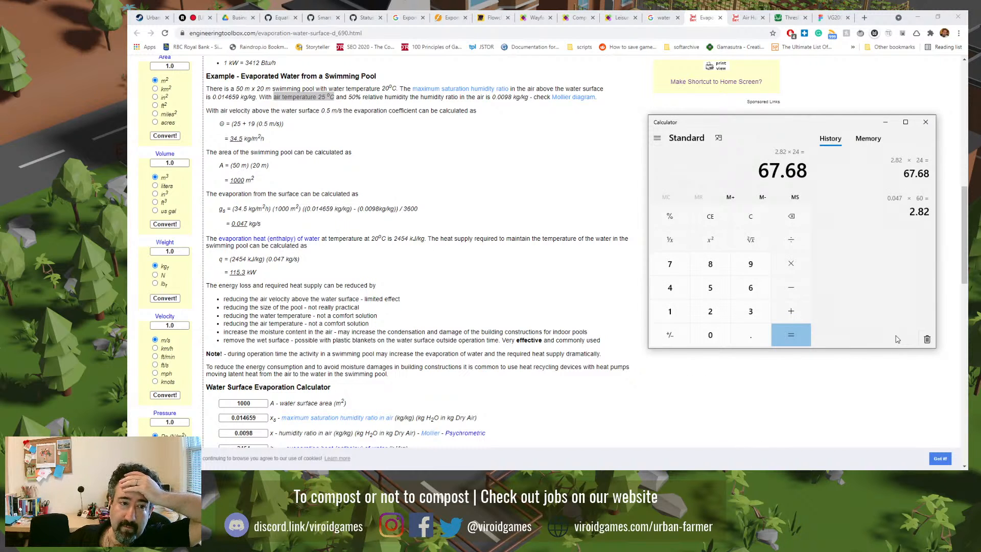
type("0.047")
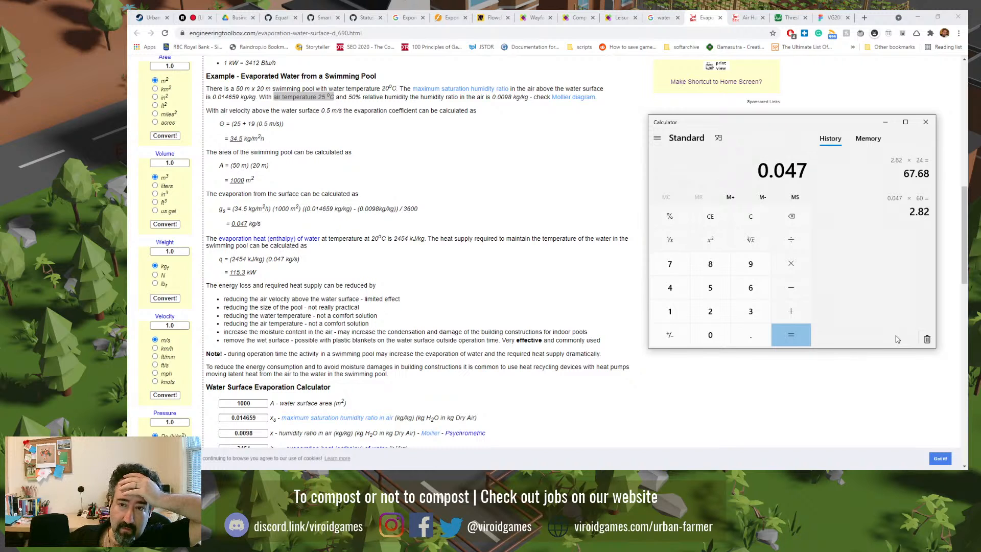
type("/200")
key("Return")
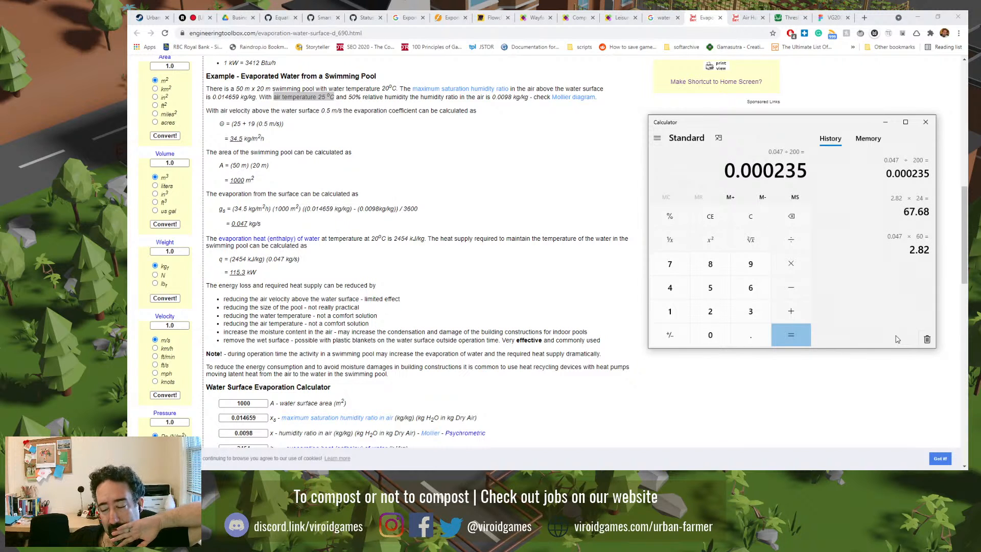
type("*60")
key("Return")
type("*60")
key("Return")
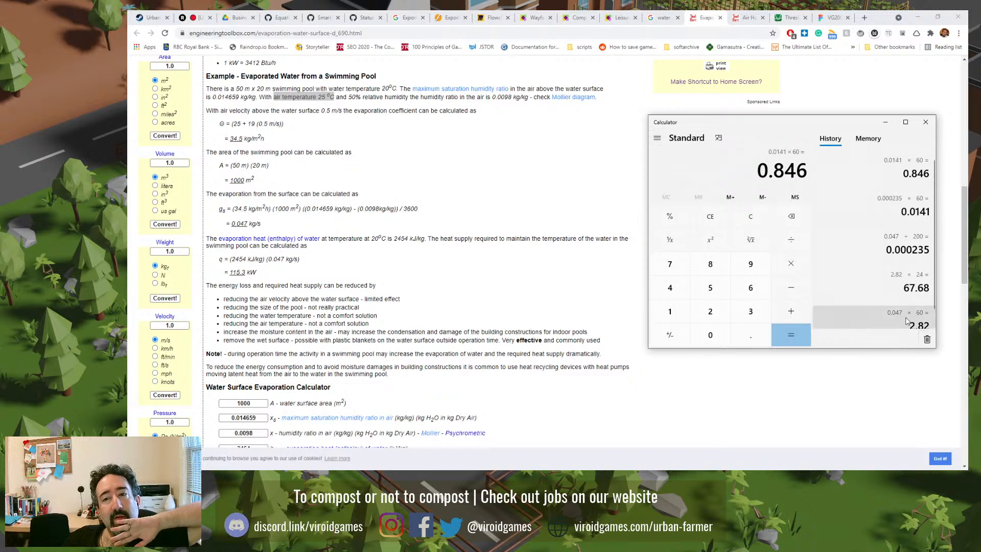
- In the Threshold Components graph in Desmos, change the w equation's exponent to −0.85t and bring Calculator back up
left_click(789, 17)
left_click(199, 337)
left_click_drag(199, 337, 206, 337)
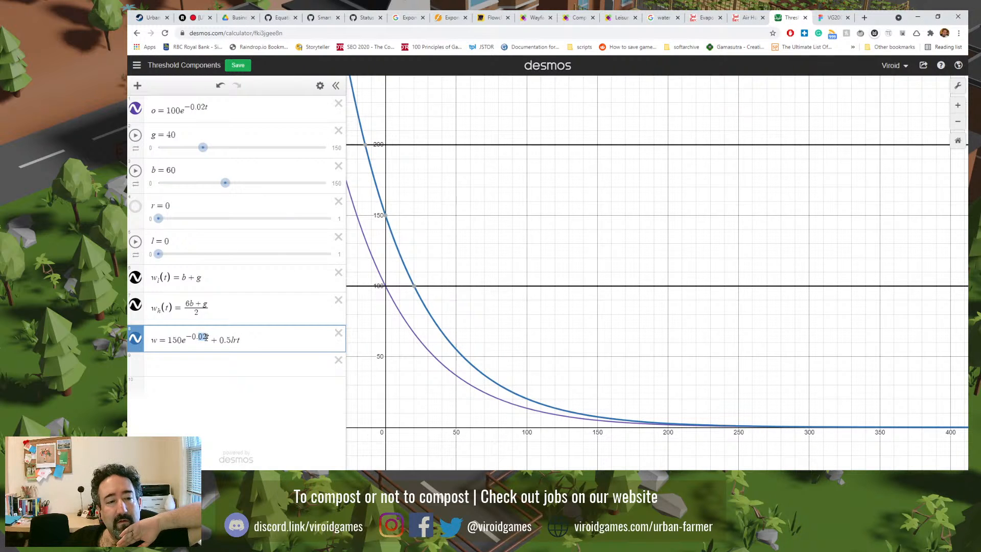
type("85")
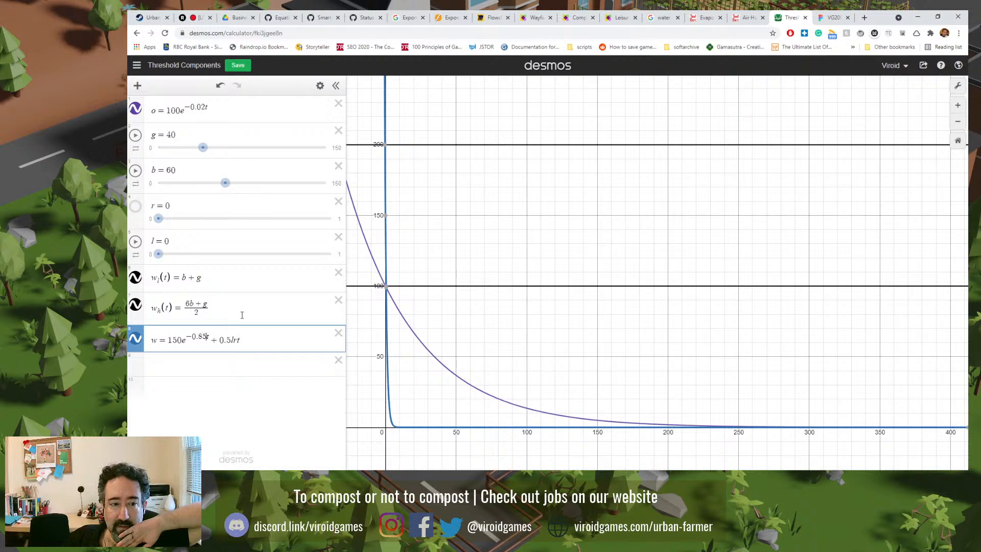
key("alt+Tab")
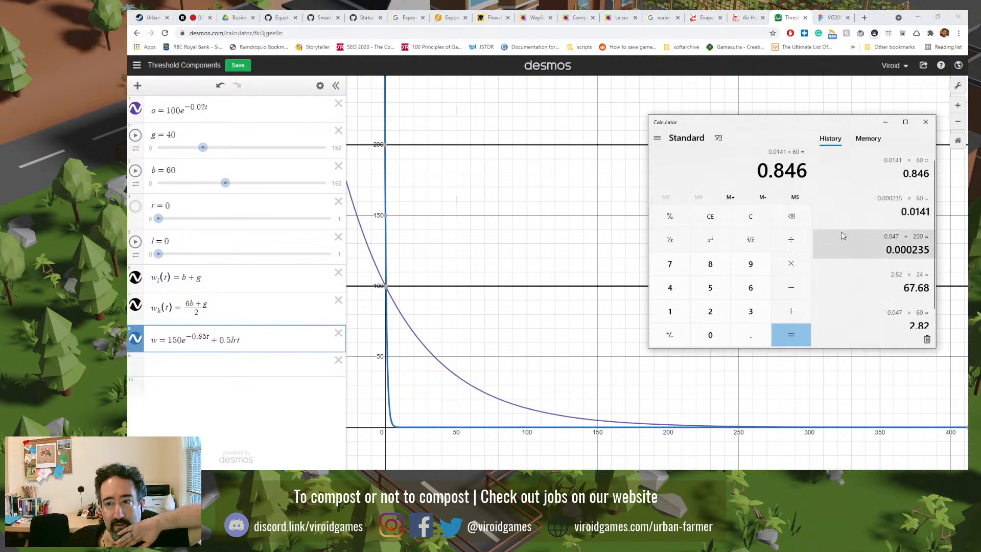
- In the Desmos graph, examine how quickly the w curve falls near the origin compared with the o curve
left_click_drag(785, 171, 793, 170)
left_click(792, 15)
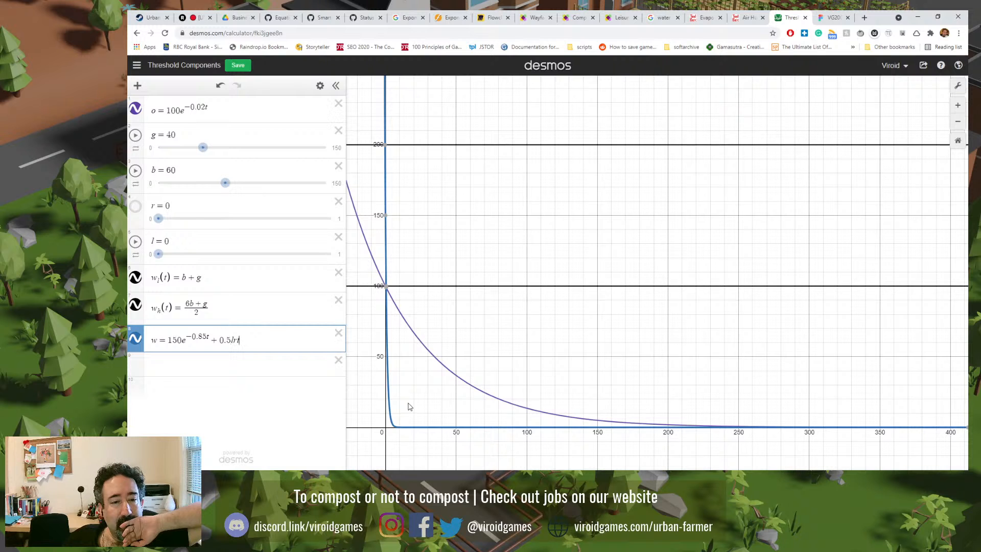
left_click_drag(424, 411, 499, 276)
scroll(467, 282, "up", 3)
scroll(467, 281, "down", 1)
scroll(478, 265, "down", 2)
left_click_drag(550, 158, 564, 231)
scroll(525, 217, "down", 1)
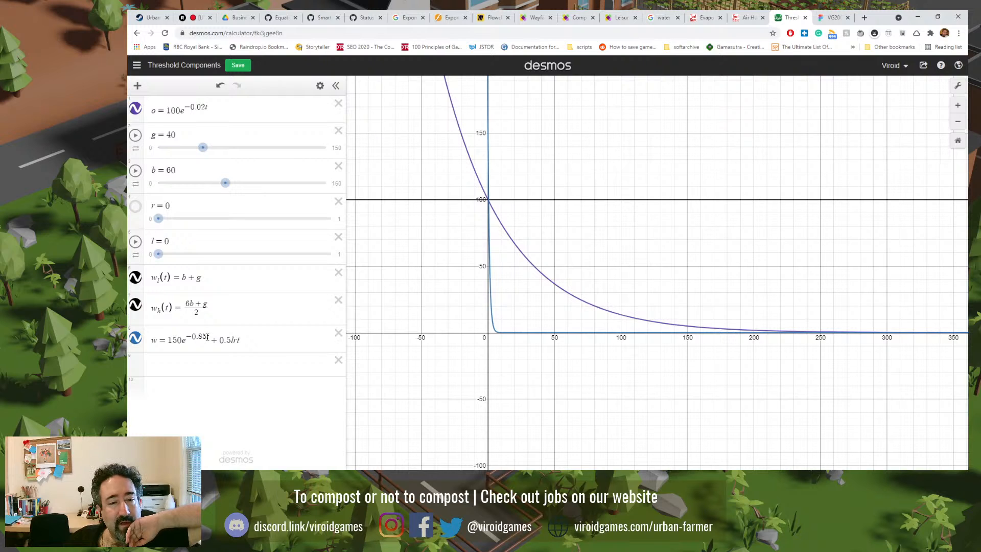
left_click(493, 322)
left_click_drag(492, 323, 497, 332)
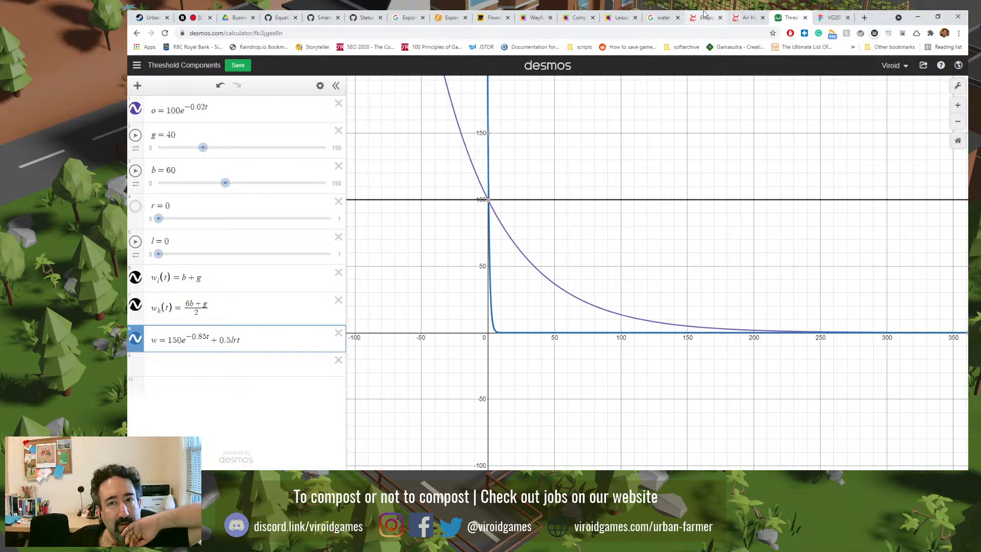
- In the evaporation article, check the surface area and the evaporation coefficient with its units in the swimming pool example
left_click(701, 15)
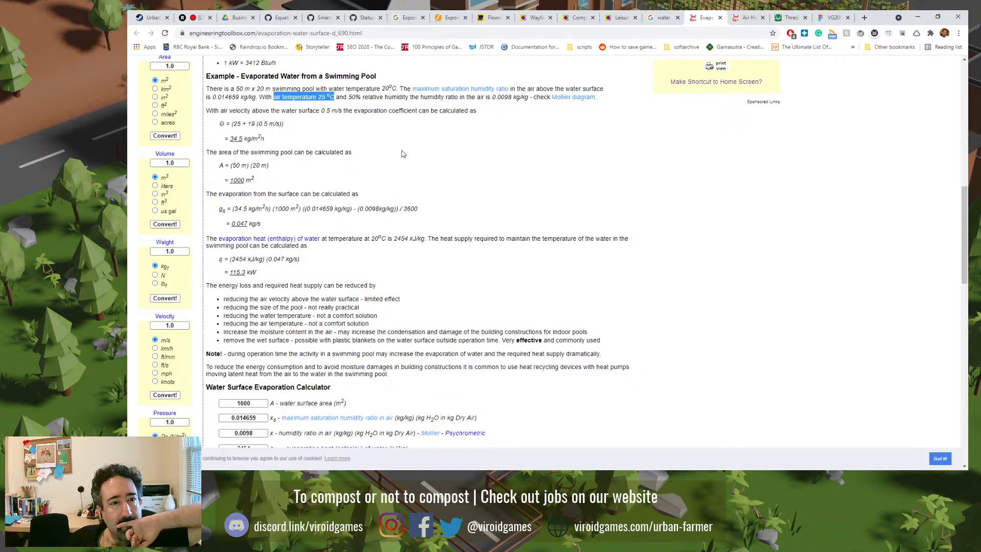
double_click(284, 209)
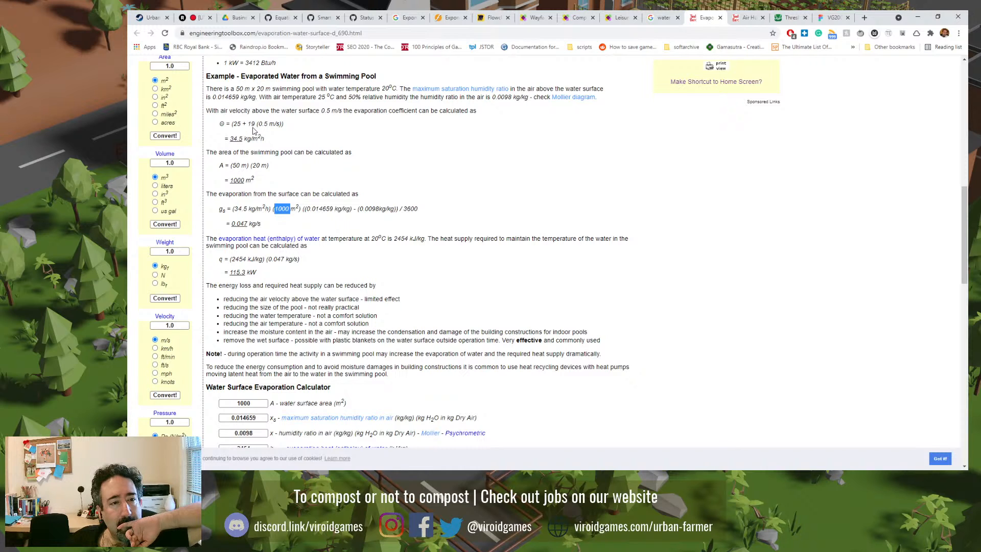
scroll(286, 265, "up", 3)
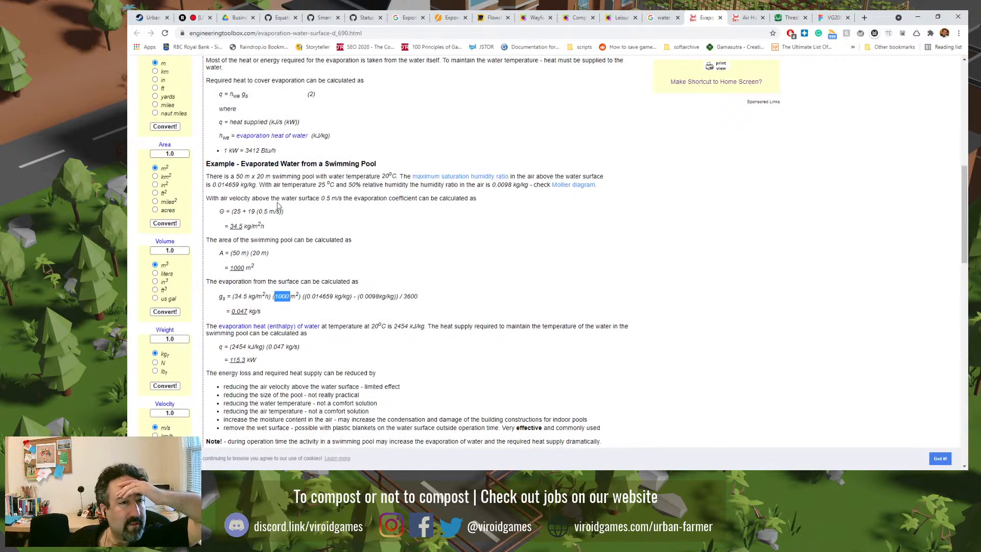
double_click(278, 299)
double_click(262, 314)
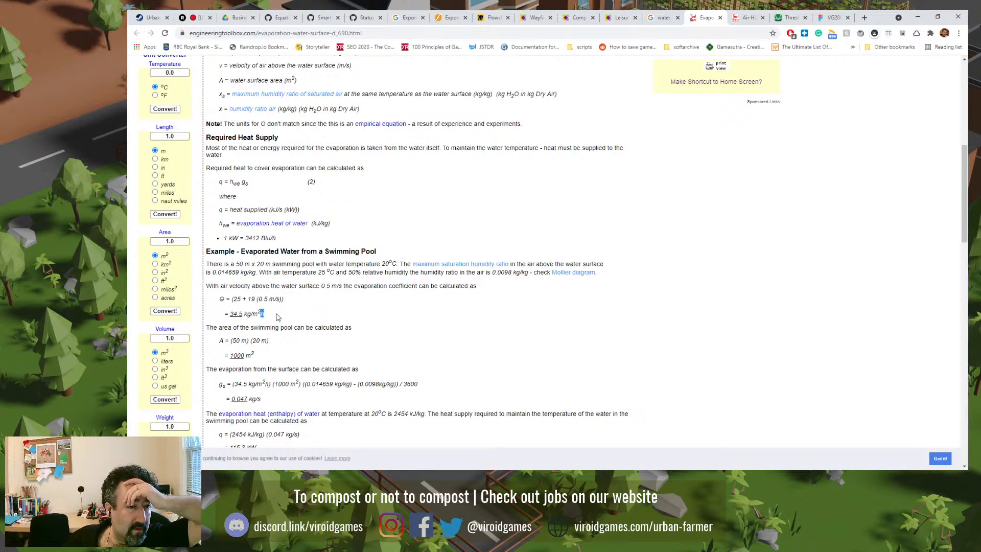
left_click_drag(229, 314, 238, 316)
scroll(303, 315, "down", 2)
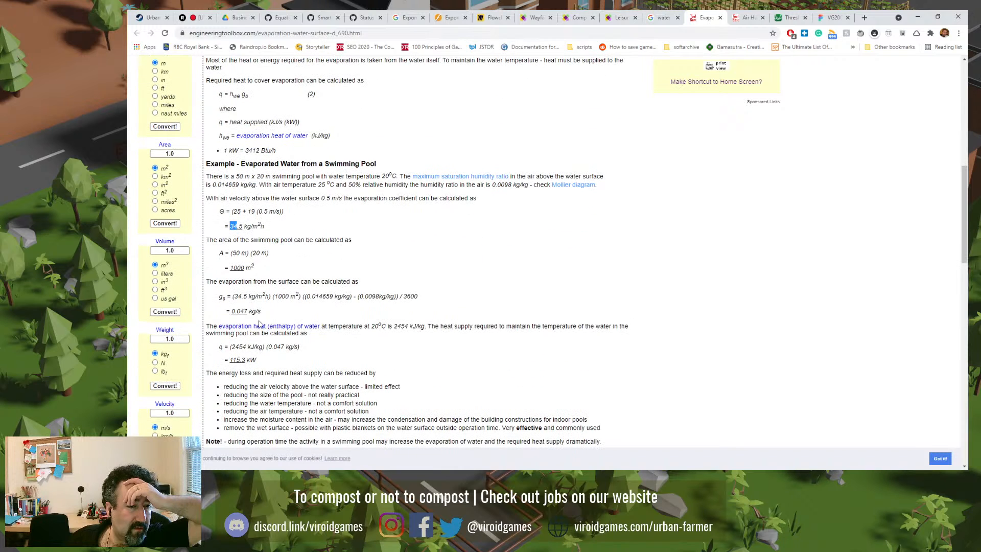
- Compare the evaporation coefficient's definition and units in the general formula with the pool example's calculation from air velocity
scroll(303, 315, "up", 5)
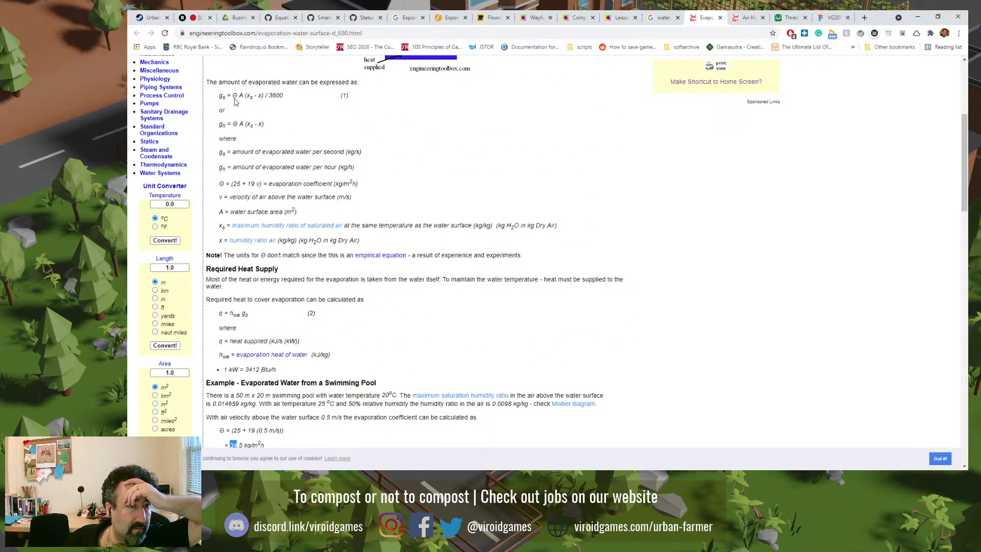
left_click_drag(220, 98, 233, 96)
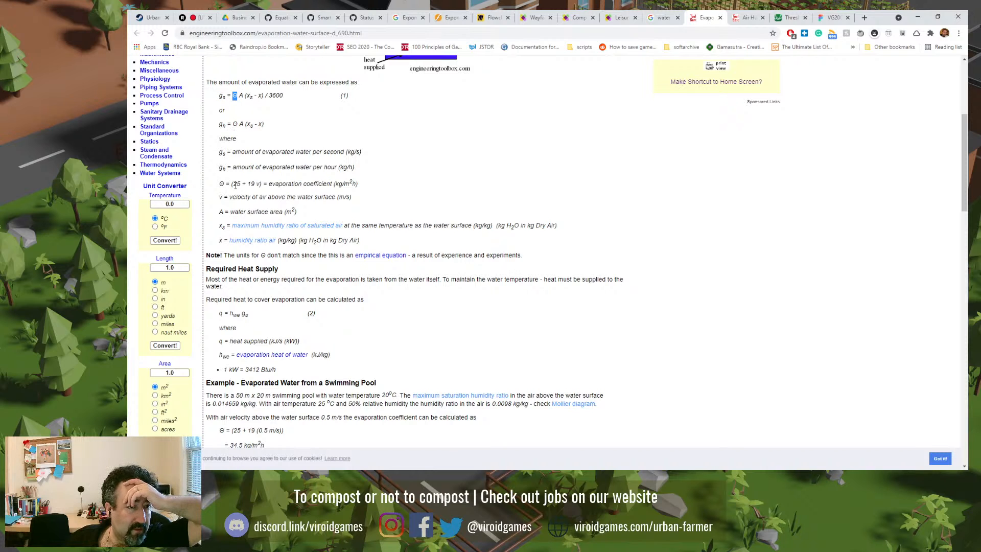
left_click_drag(358, 184, 352, 184)
scroll(342, 185, "down", 3)
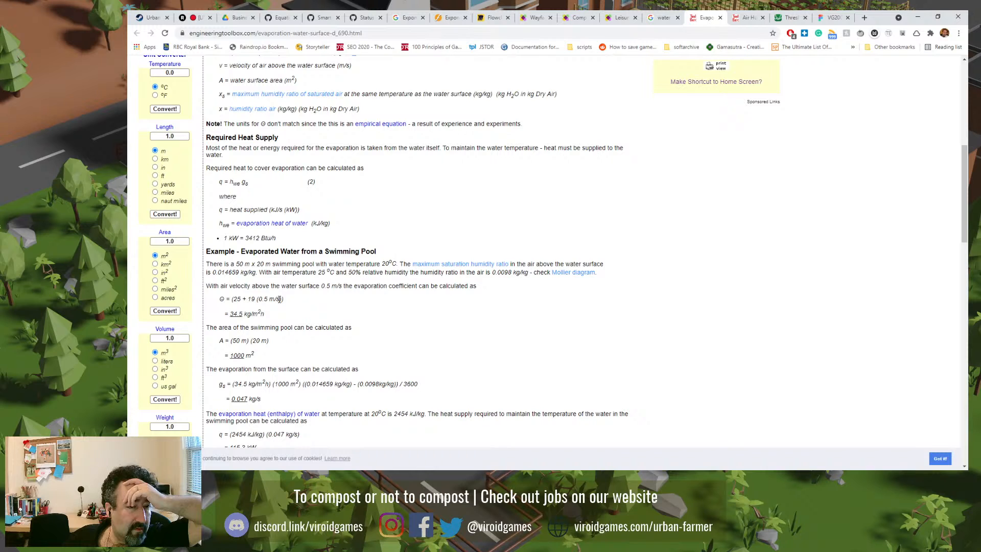
left_click_drag(342, 286, 332, 286)
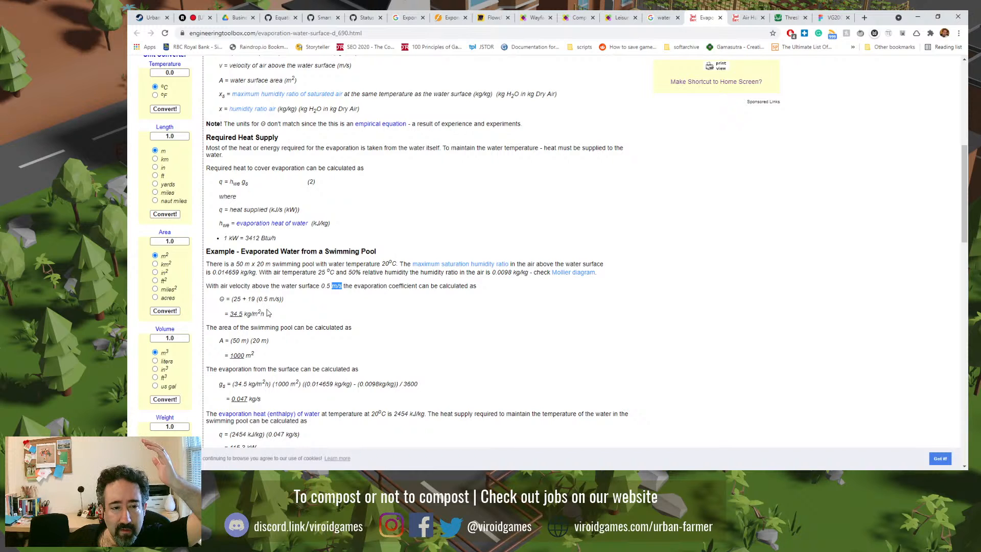
left_click_drag(267, 299, 233, 300)
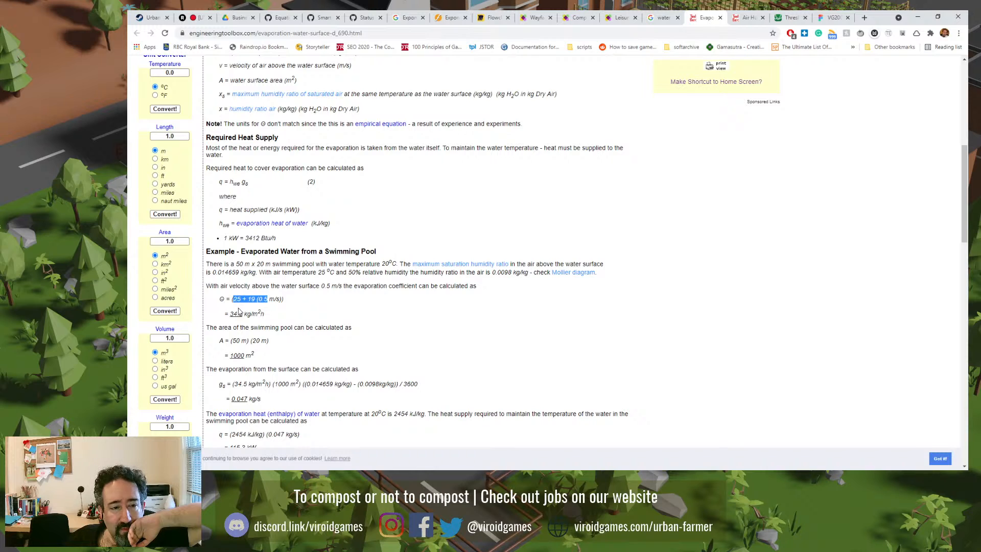
left_click(276, 307)
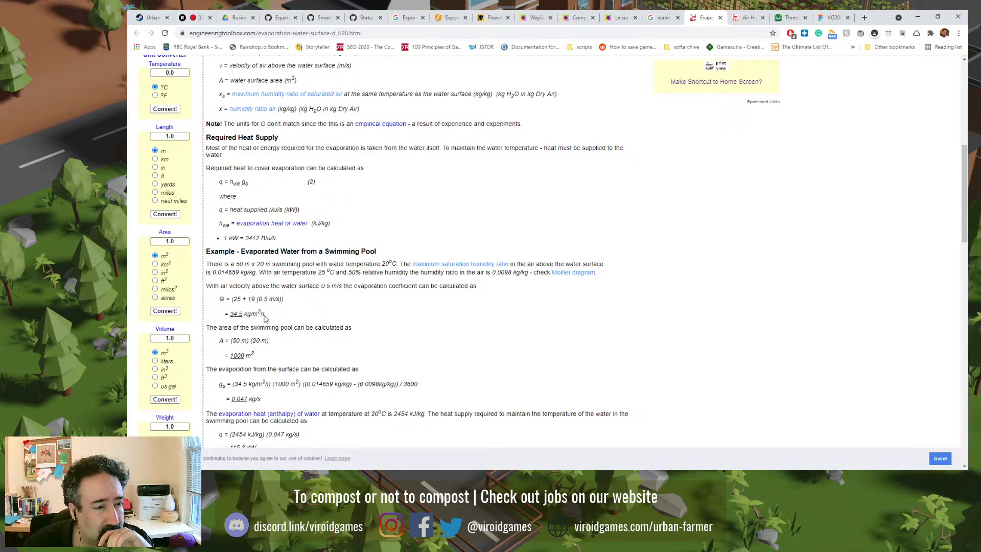
scroll(285, 314, "up", 3)
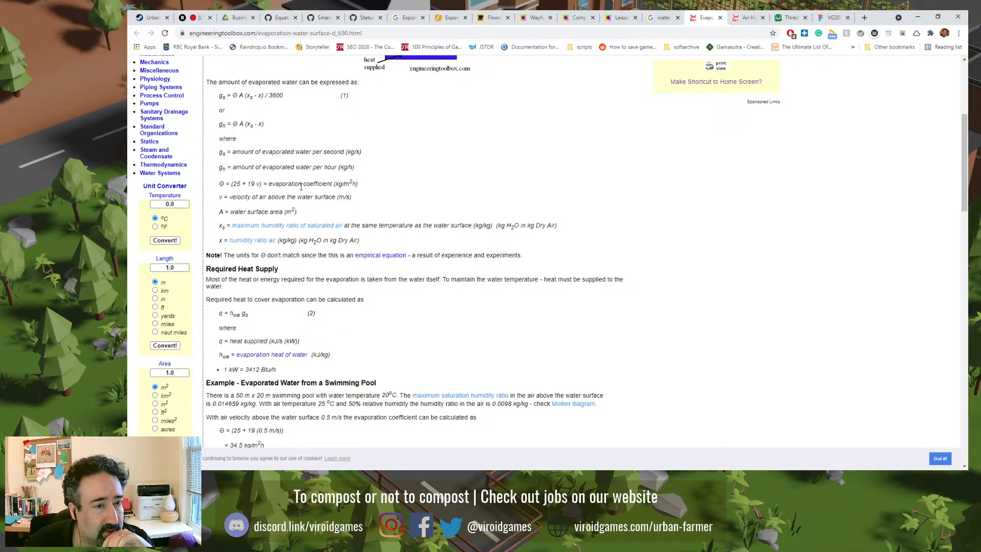
left_click_drag(336, 184, 357, 183)
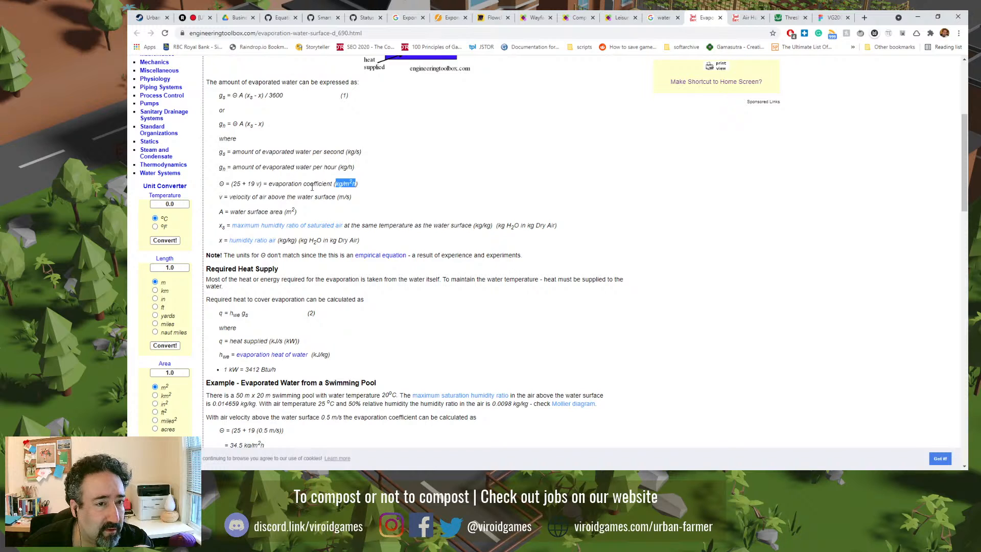
left_click(334, 183)
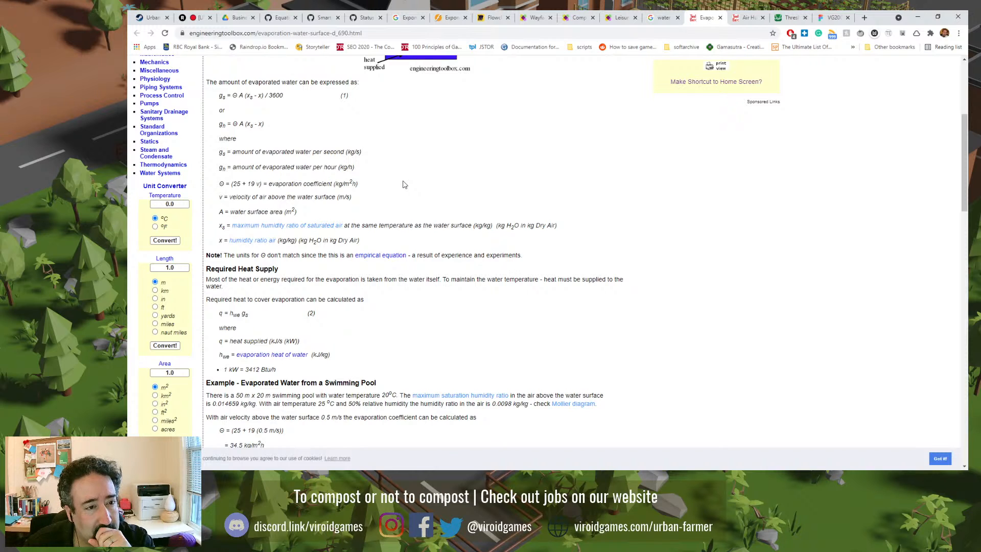
- Review the area, humidity ratios and 3600 divisor in the pool's surface evaporation calculation against the w equation in Desmos
scroll(403, 184, "down", 2)
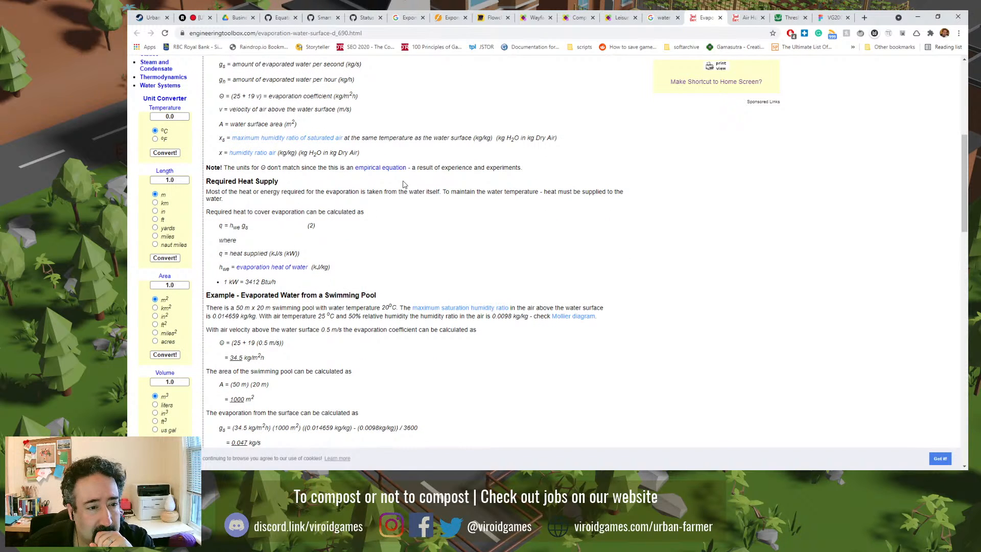
scroll(403, 184, "down", 3)
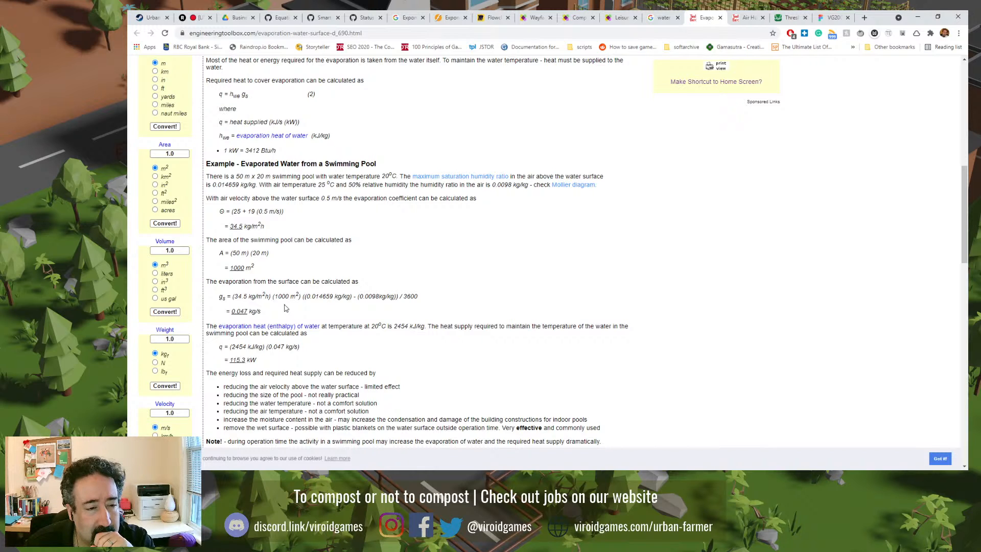
left_click_drag(276, 297, 289, 298)
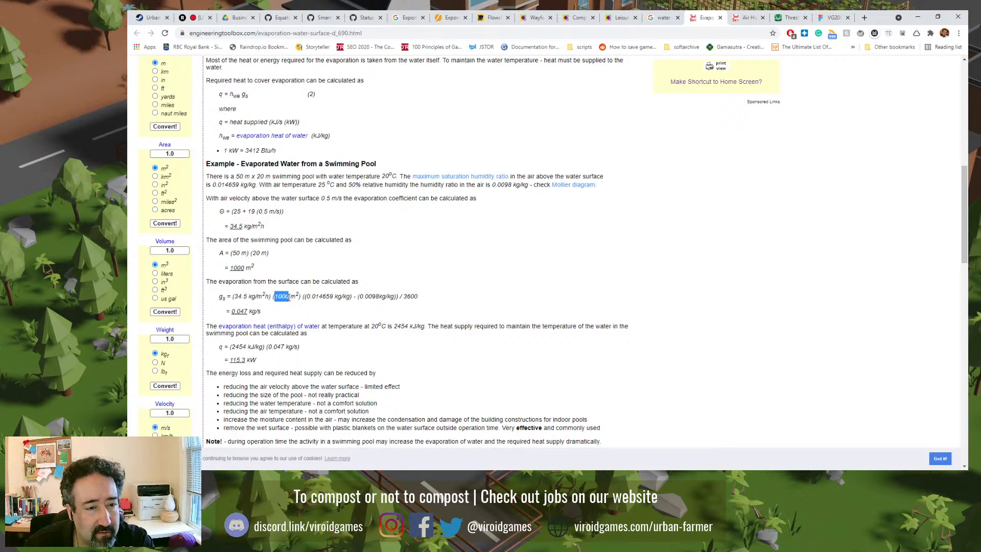
left_click_drag(310, 298, 376, 296)
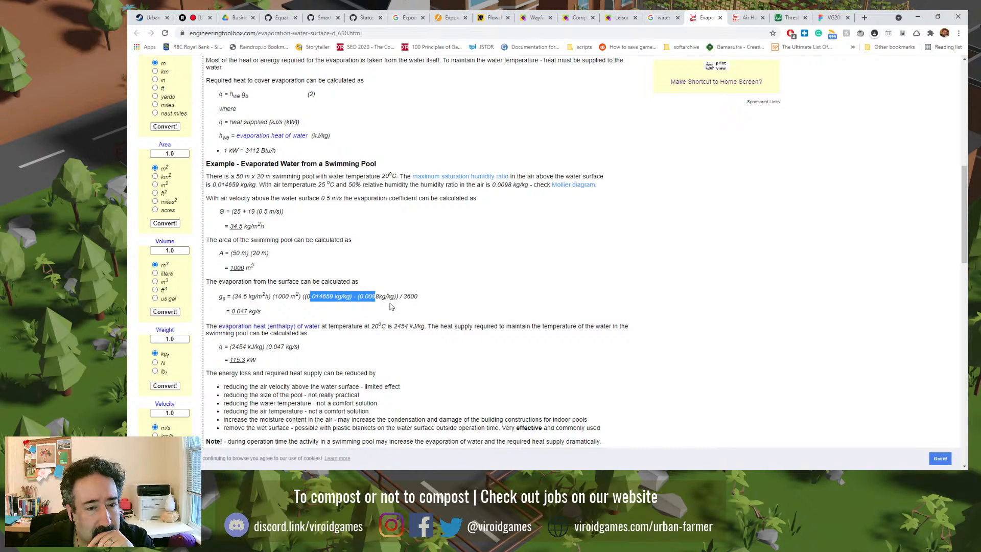
double_click(411, 296)
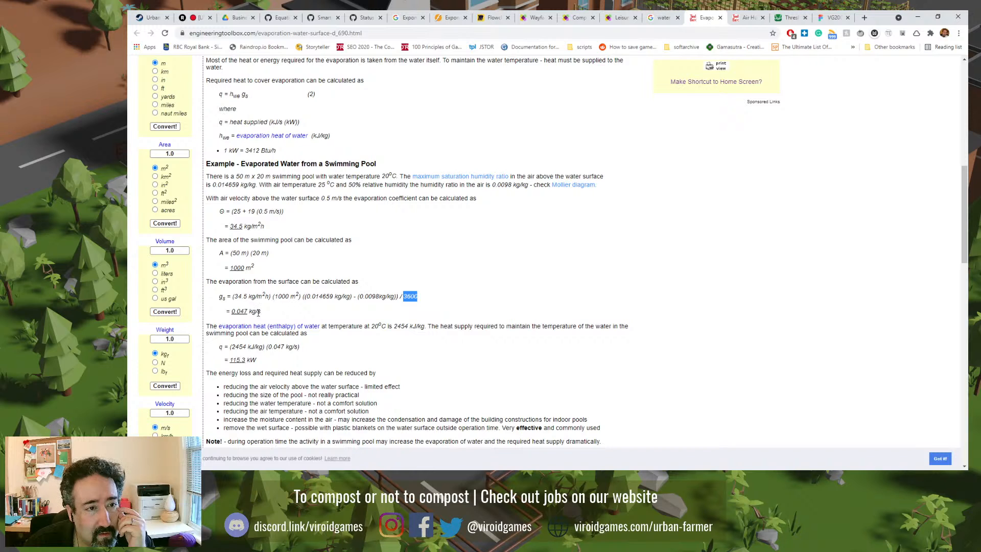
left_click(789, 17)
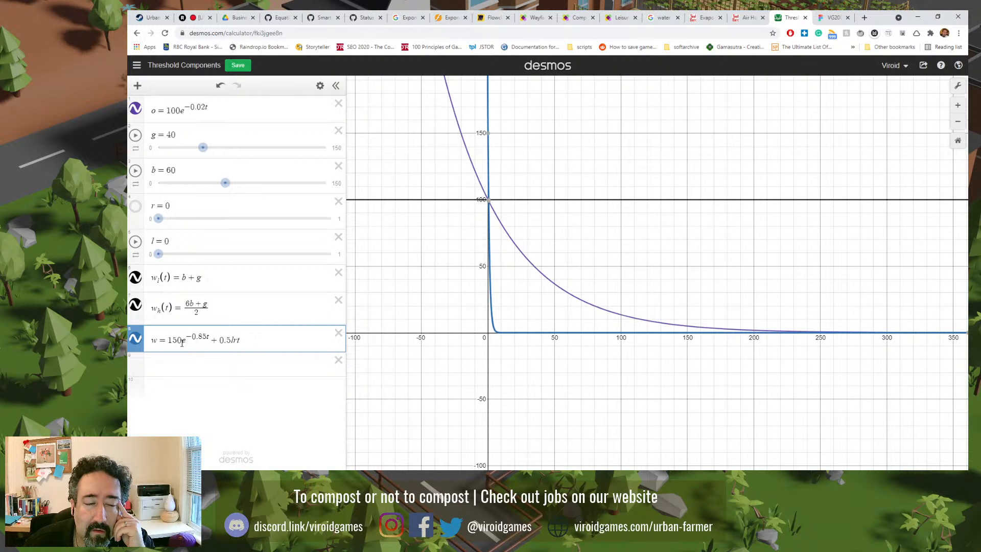
left_click(705, 17)
scroll(603, 276, "down", 3)
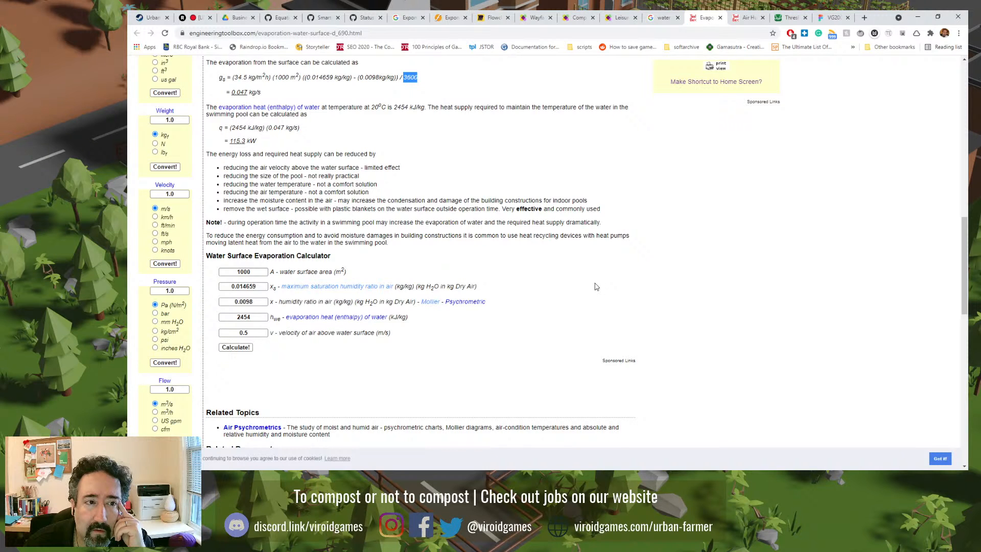
scroll(596, 286, "up", 1)
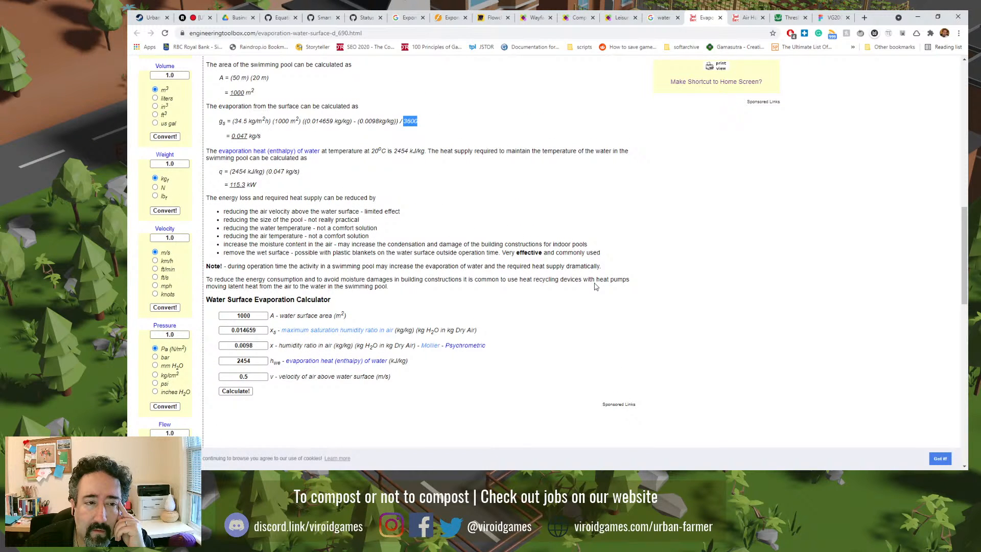
scroll(595, 287, "up", 1)
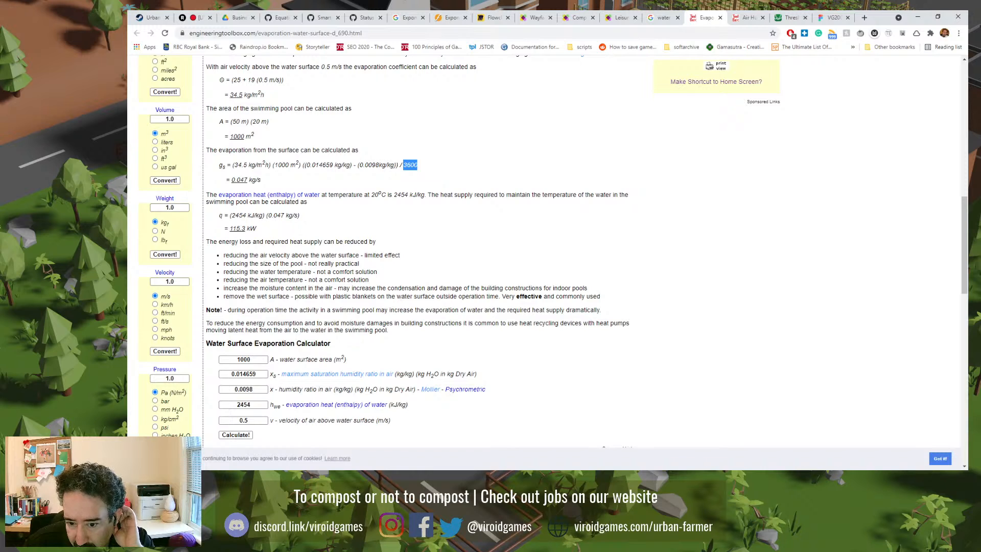
- In Calculator, review the earlier calculations, multiply 2.82 by 60 and clear the result
left_click(716, 476)
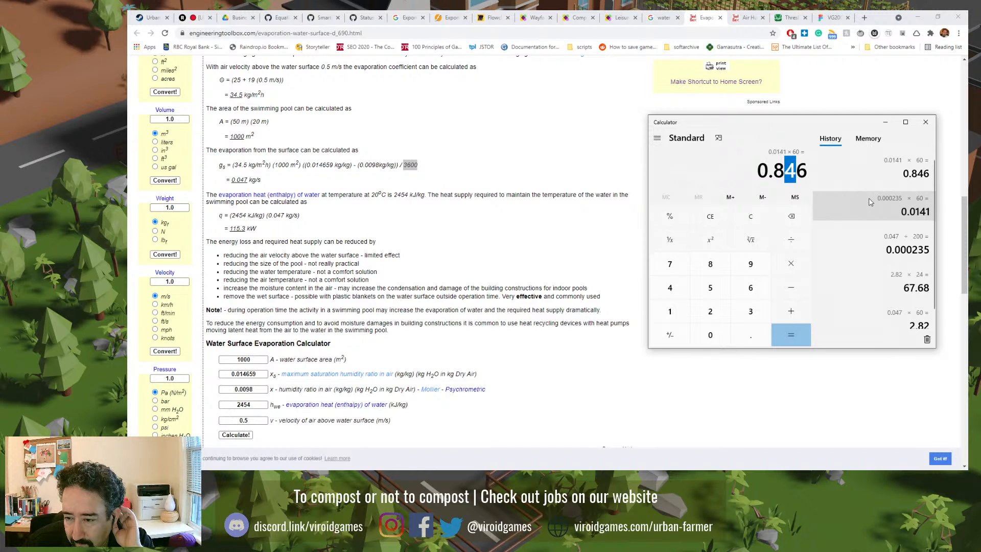
scroll(871, 202, "down", 1)
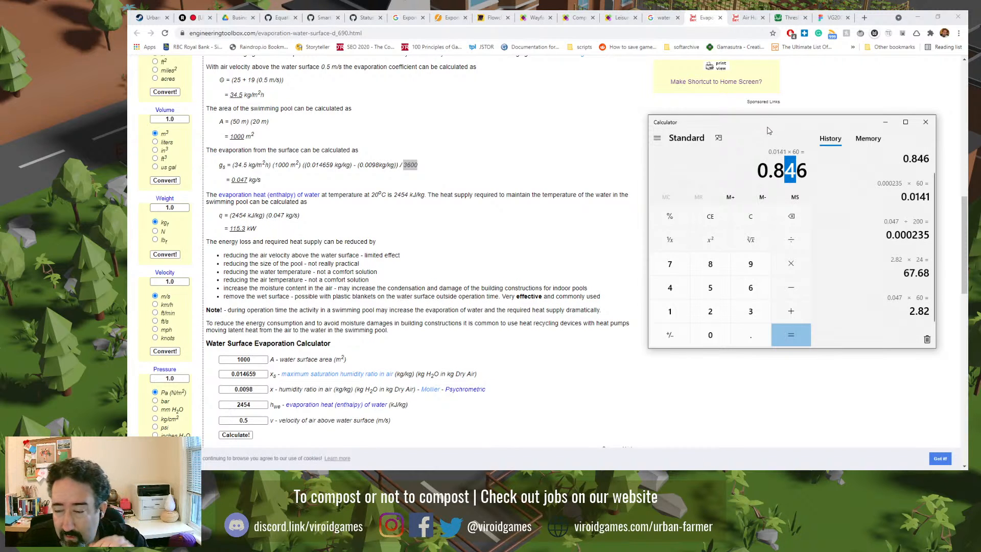
type("2.")
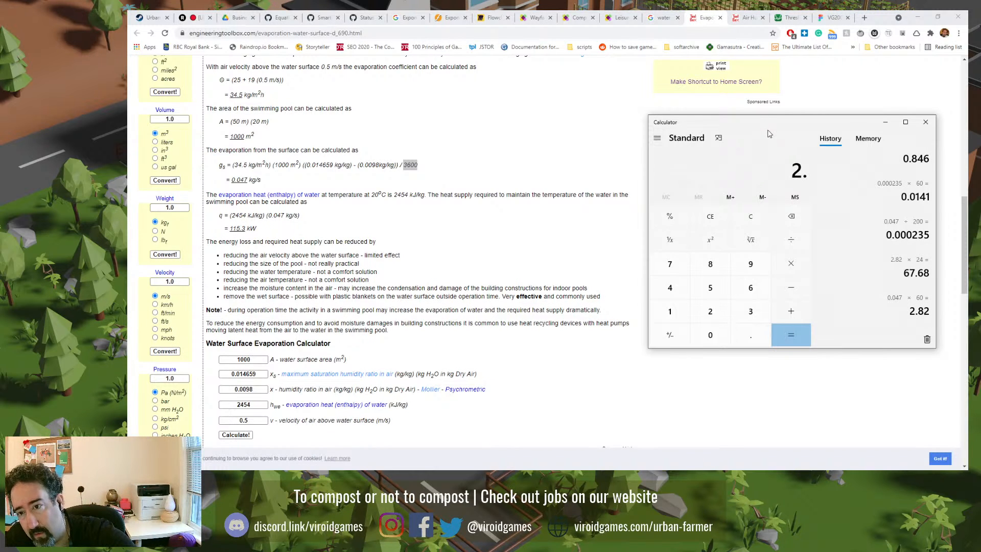
type("82*60")
key("Return")
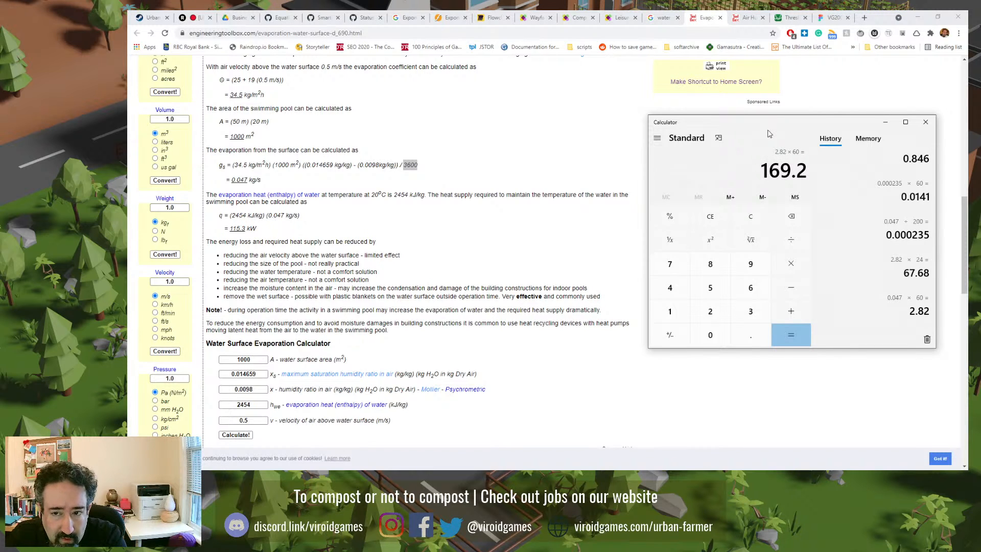
key("Escape")
- Divide 2.82 by 200 and multiply the result by 60
type("2.82")
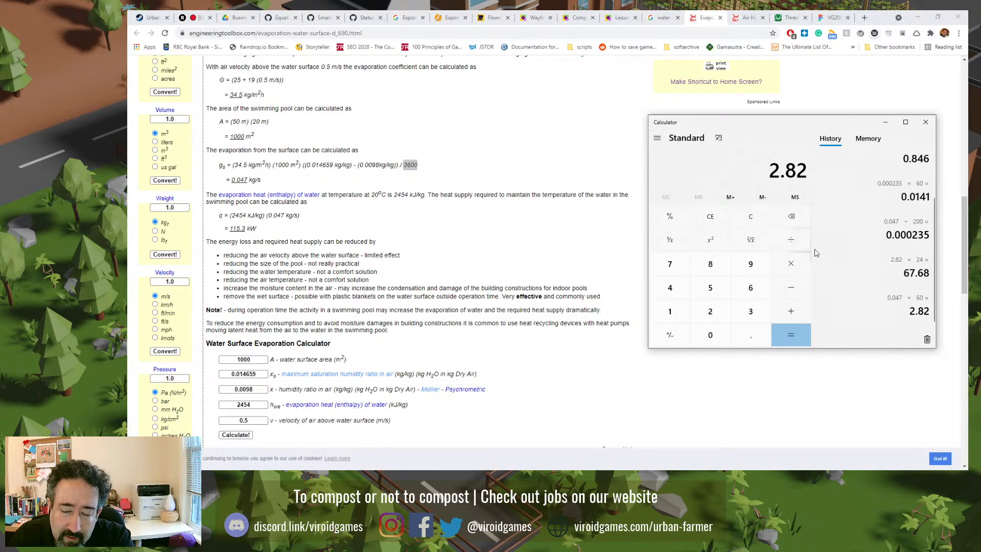
type("/200")
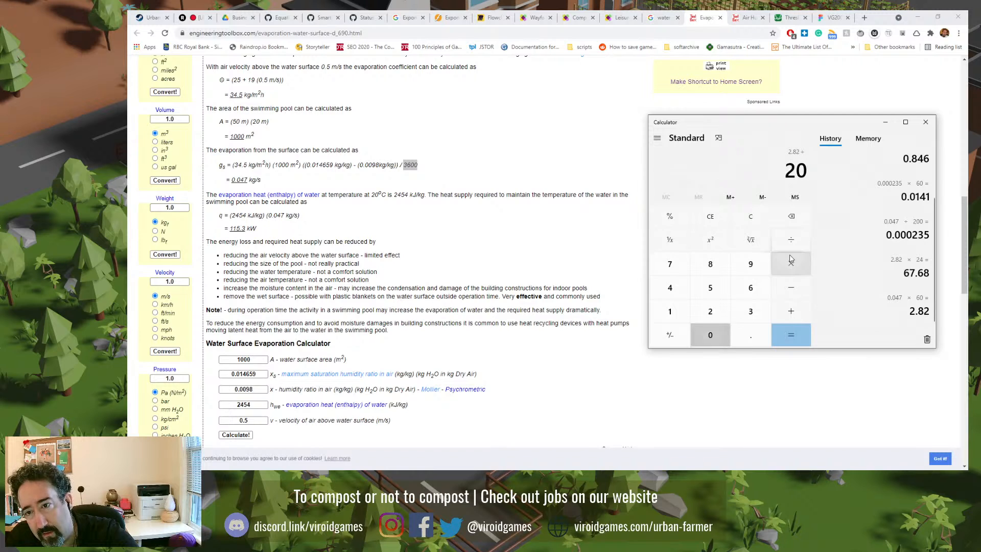
key("Return")
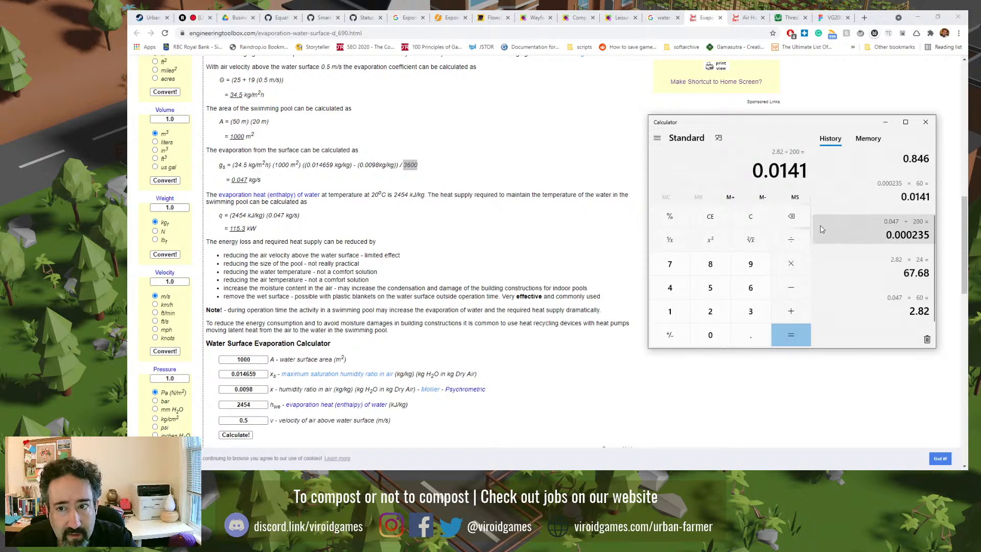
type("*60")
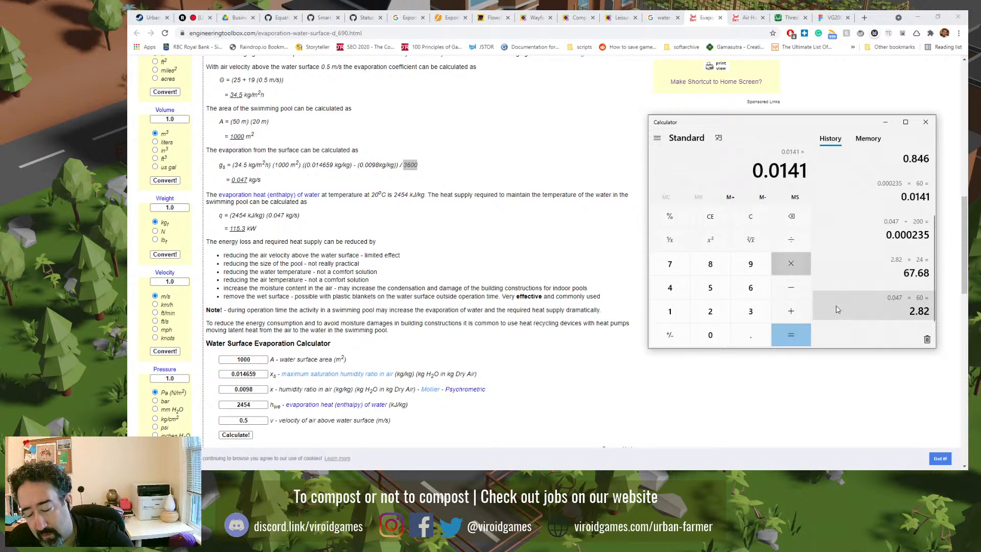
key("Return")
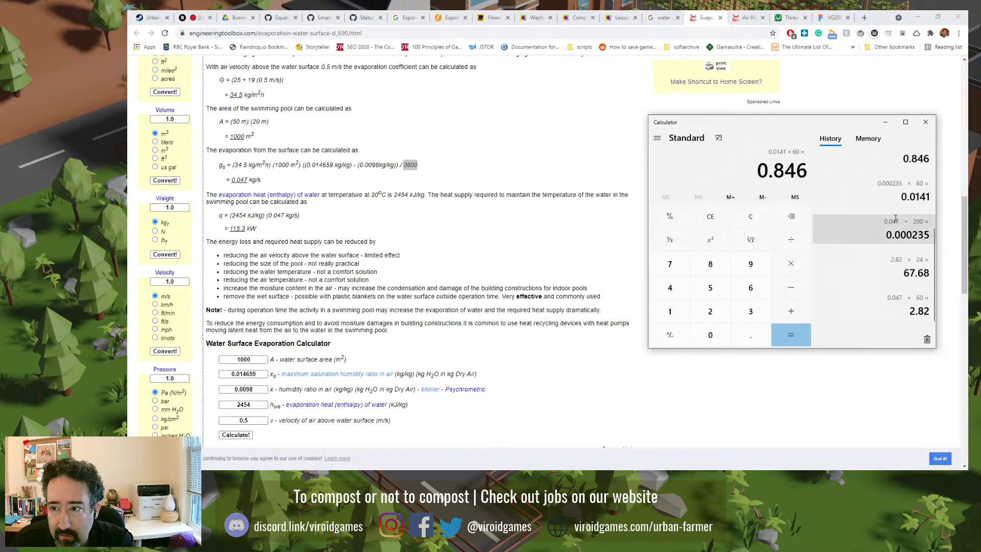
- In Calculator, multiply 0.047 by 3600 and divide the result by 200
scroll(890, 220, "up", 2)
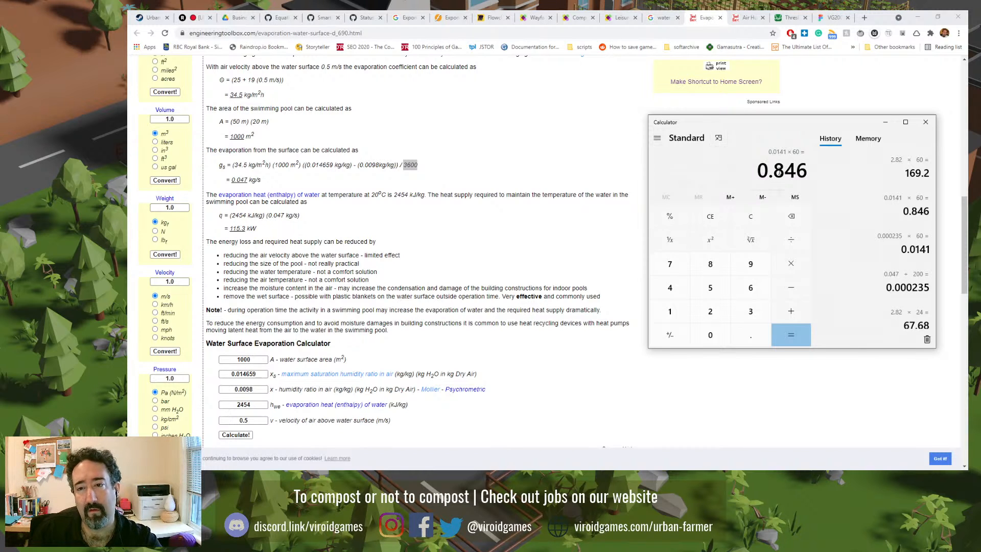
type("0.047")
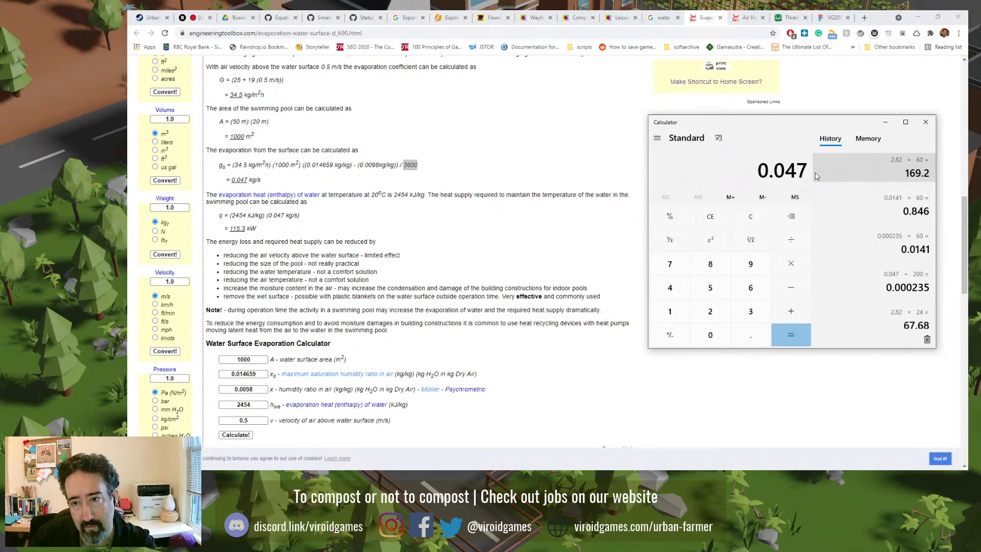
key("asterisk")
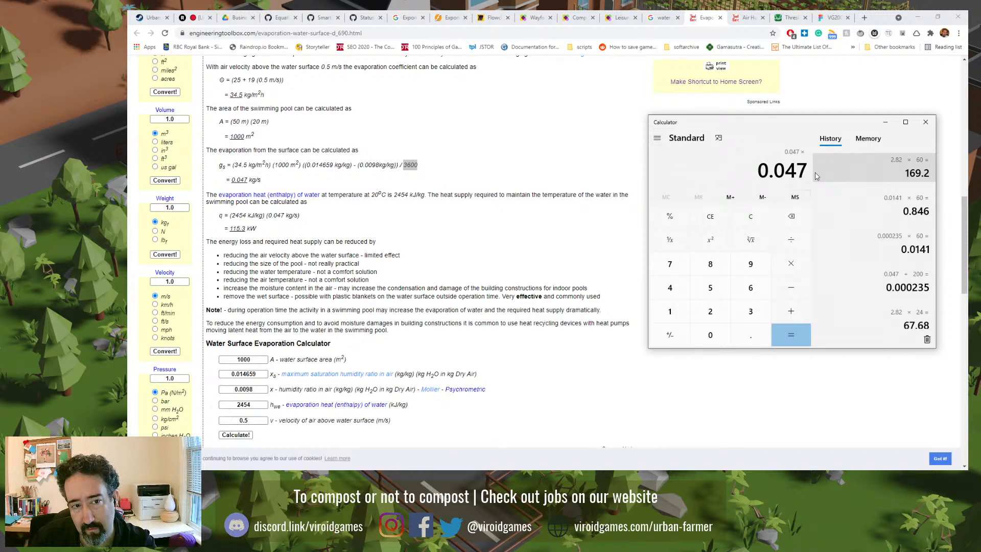
type("3600")
key("Return")
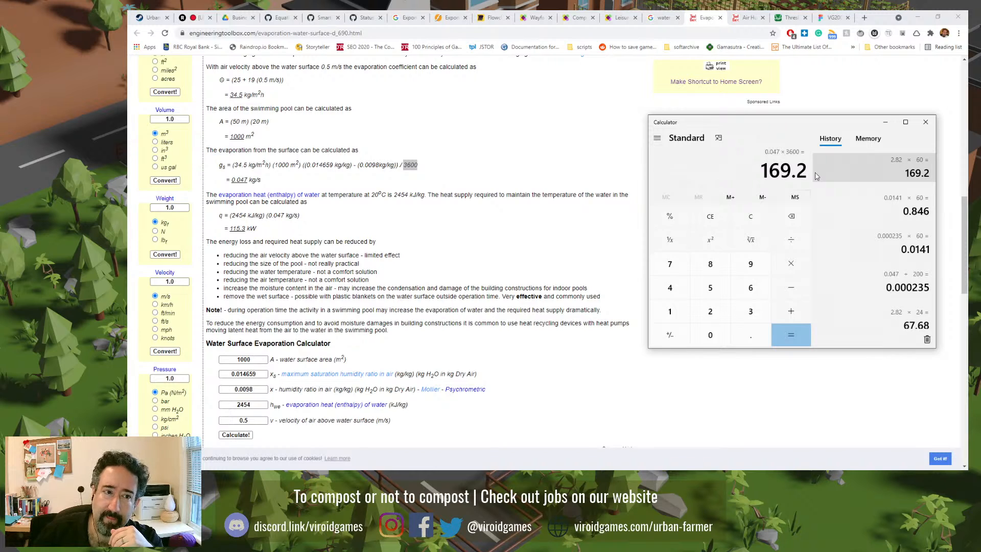
type("/20")
type("00")
key("Return")
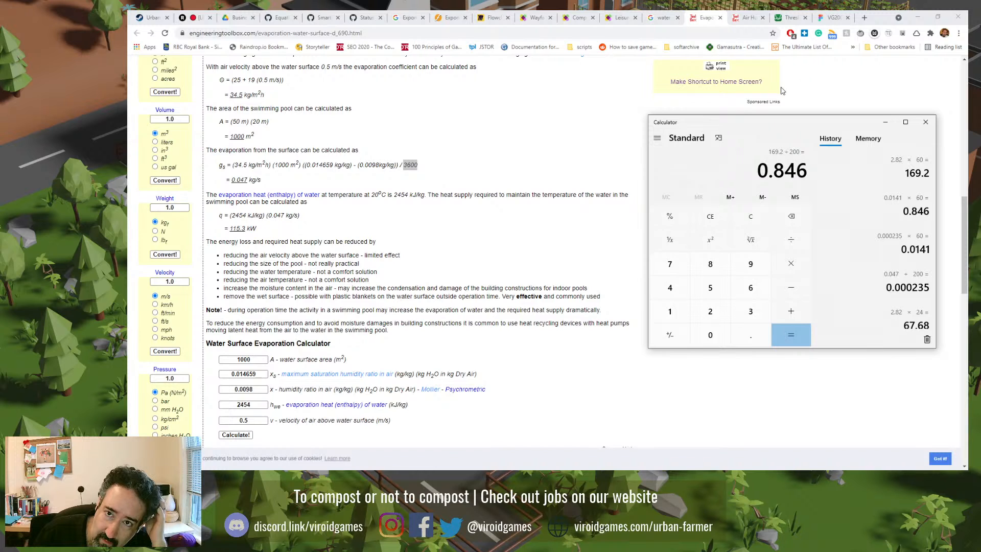
- Switch to the Desmos graph and trace the steep w curve between its start and its value around t = 1
left_click(790, 15)
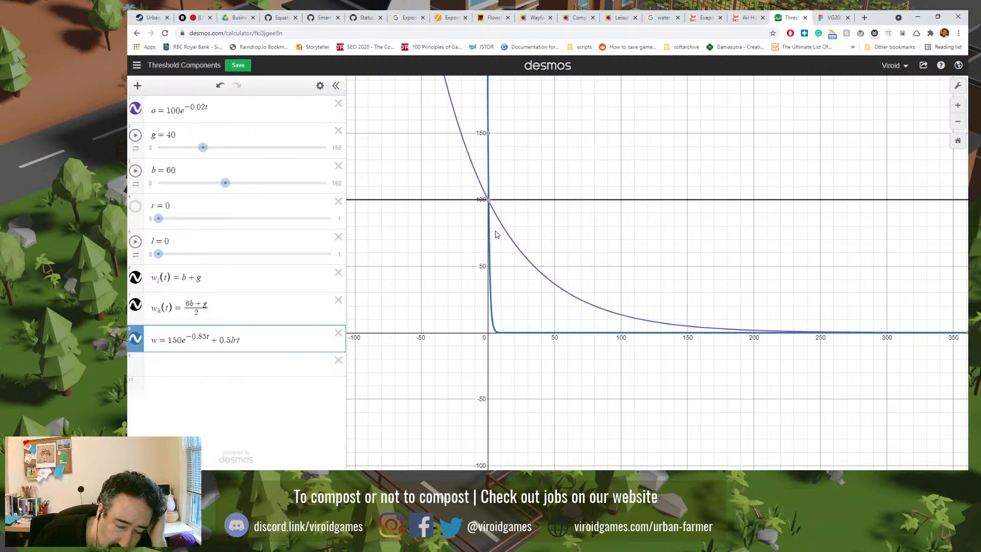
scroll(489, 338, "up", 4)
scroll(492, 305, "up", 2)
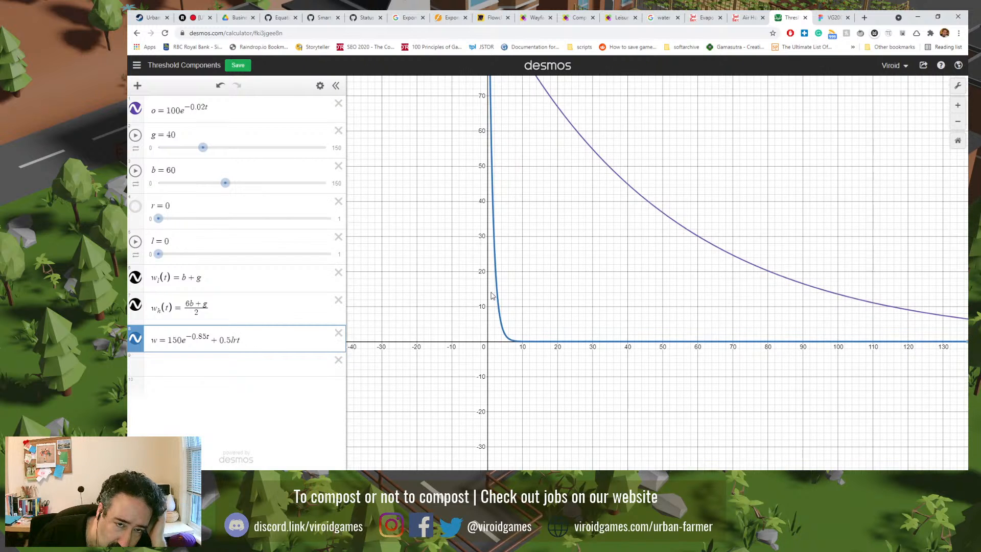
left_click_drag(493, 204, 495, 157)
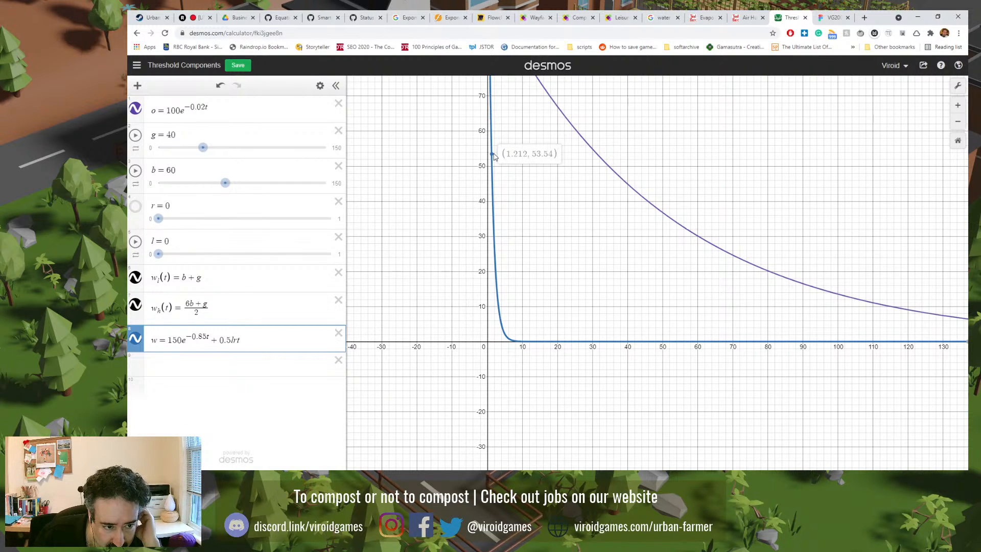
left_click(597, 84)
left_click_drag(597, 113, 593, 376)
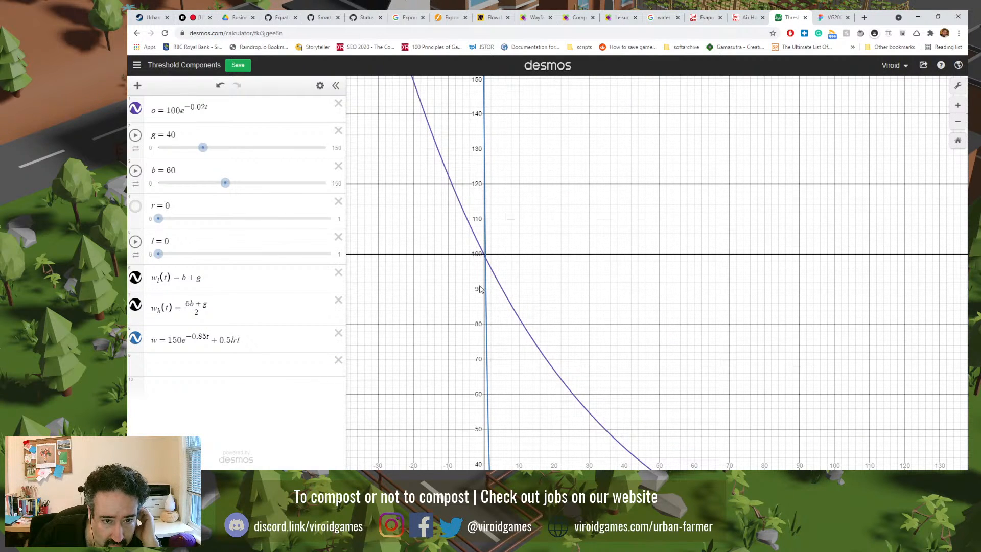
left_click_drag(521, 218, 516, 307)
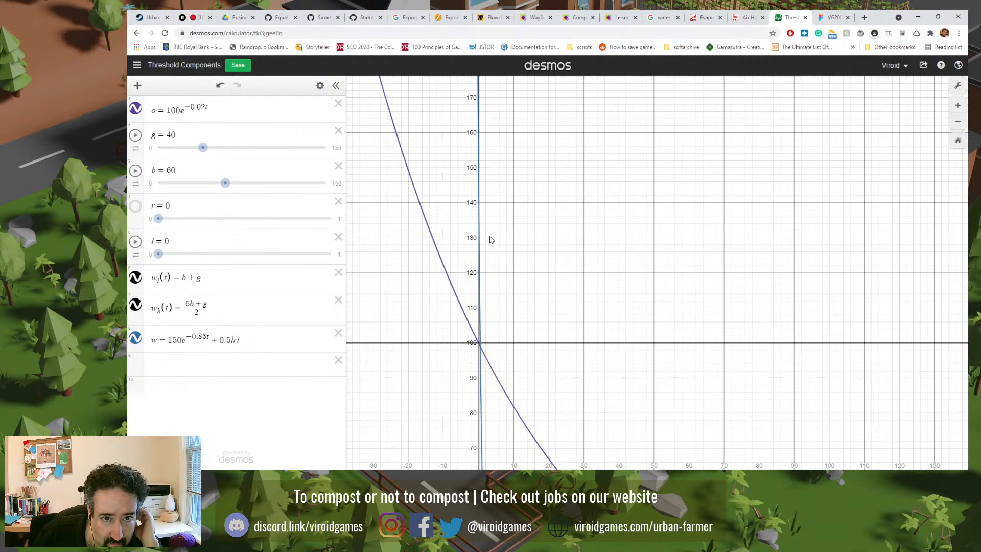
left_click(481, 275)
mouse_move(481, 275)
left_mouse_down()
mouse_move(491, 431)
mouse_move(483, 297)
left_mouse_up()
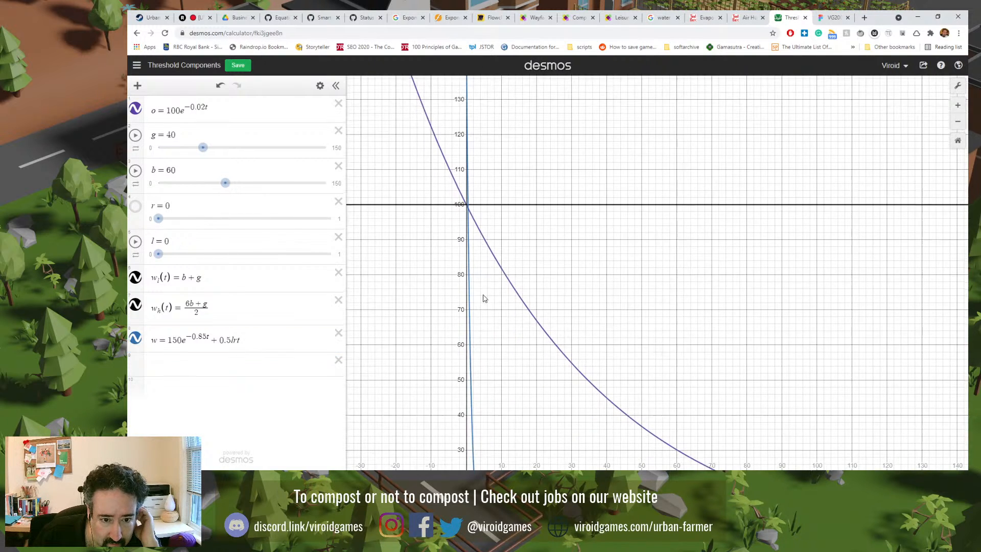
left_click_drag(470, 333, 471, 333)
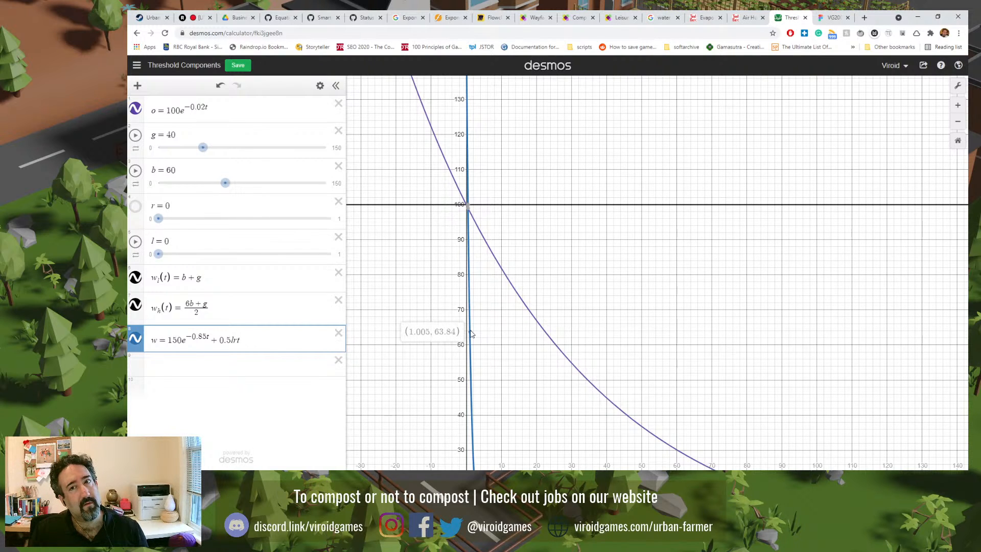
- Recheck the article's pool evaporation calculation against the latest Calculator result
left_click(717, 14)
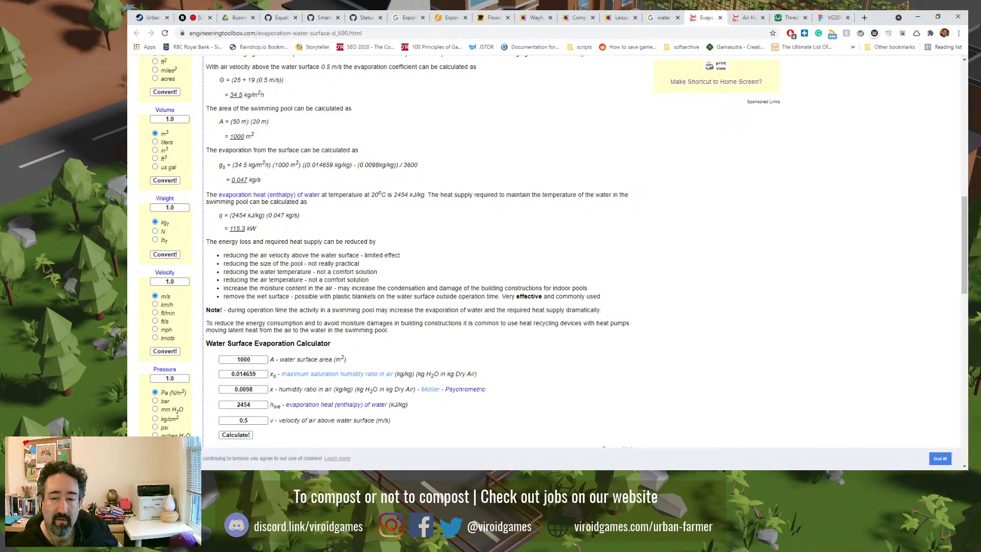
key("alt+Tab")
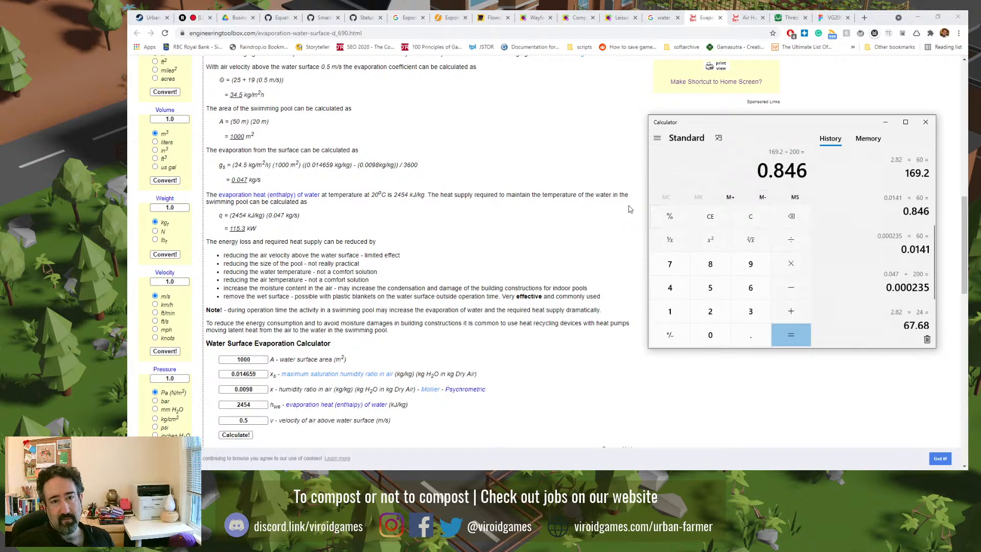
left_click(544, 210)
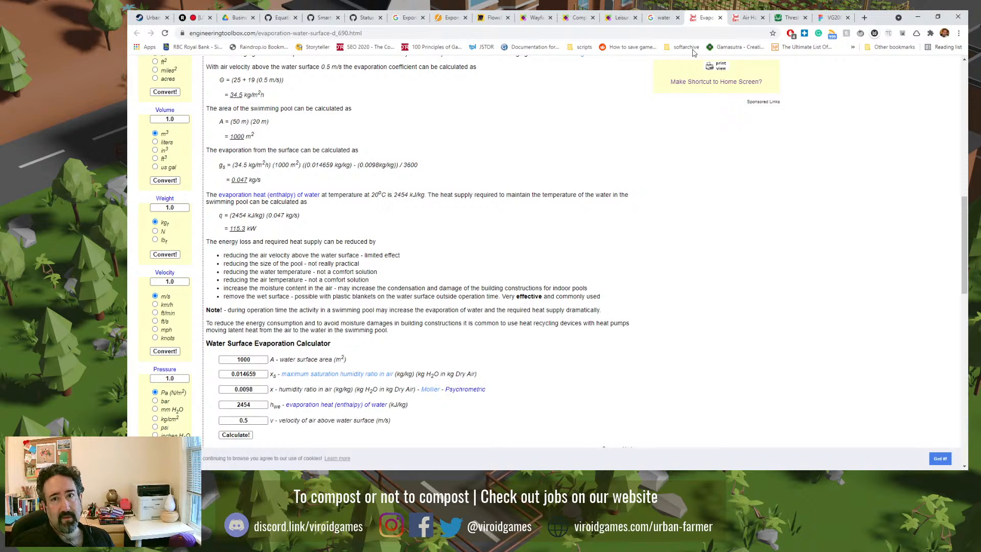
- In Desmos, change the exponent of the w equation's 150e decay term to -0.02t
left_click(789, 17)
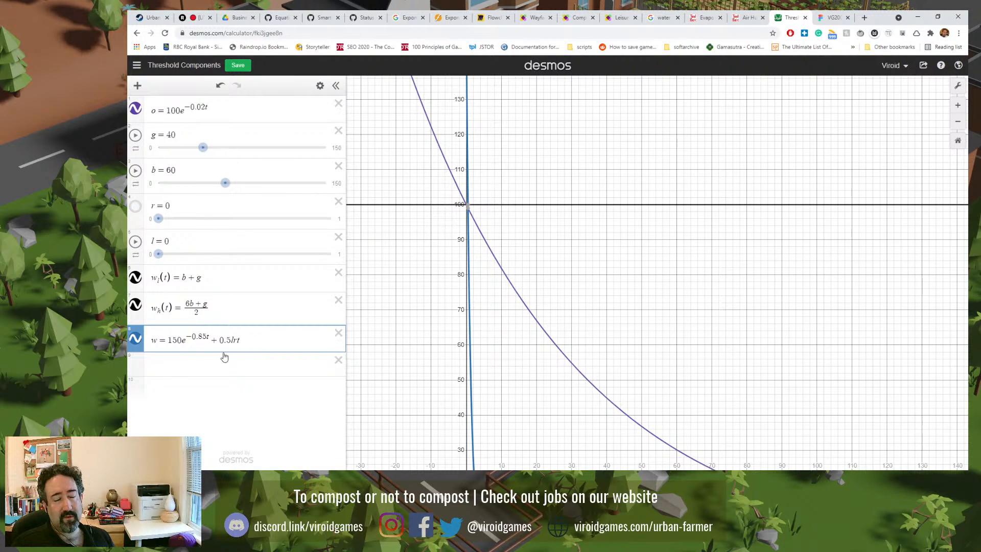
left_click_drag(211, 340, 169, 340)
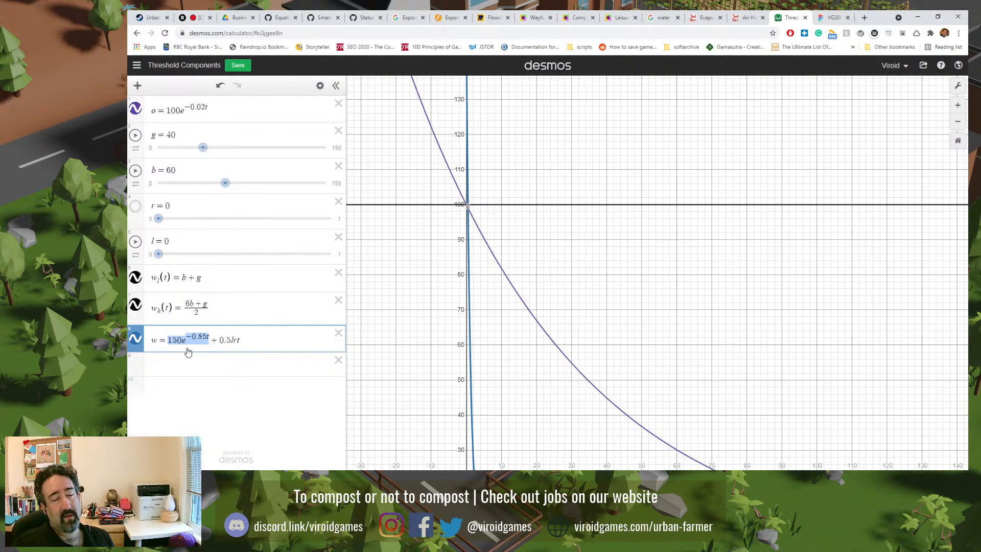
left_click(171, 362)
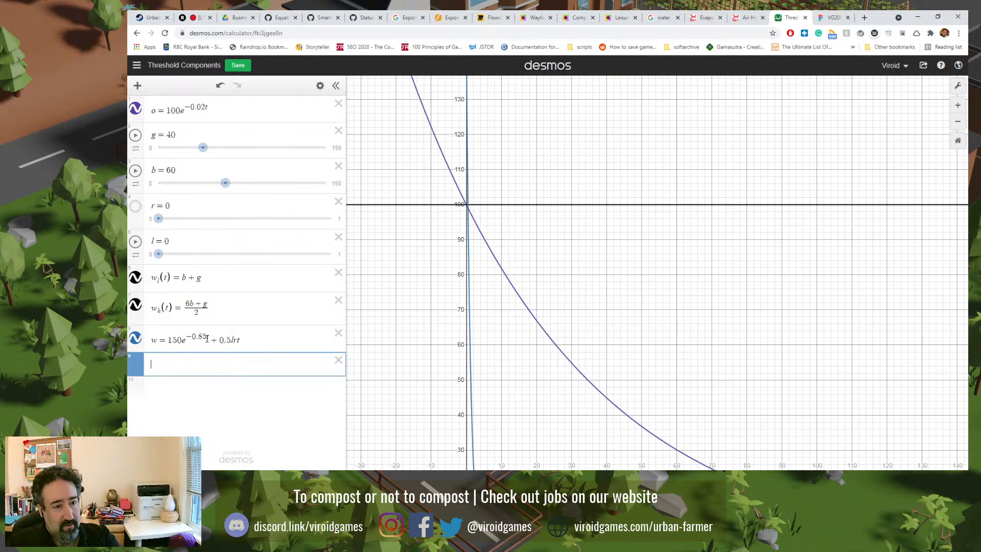
left_click_drag(200, 336, 207, 338)
type("02")
- Add the equation w_n = -.85t, with n as a subscript, below the w equation
left_click(208, 367)
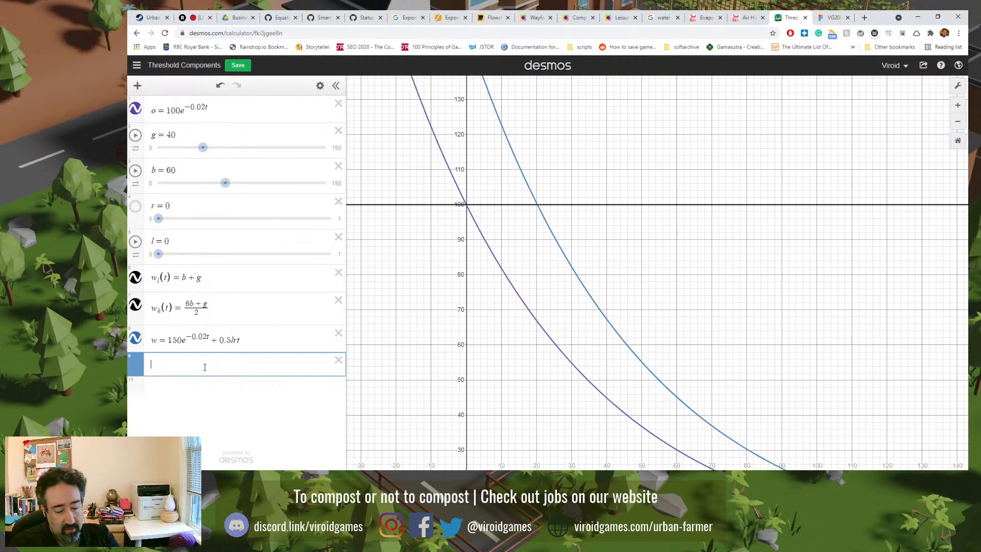
type("w")
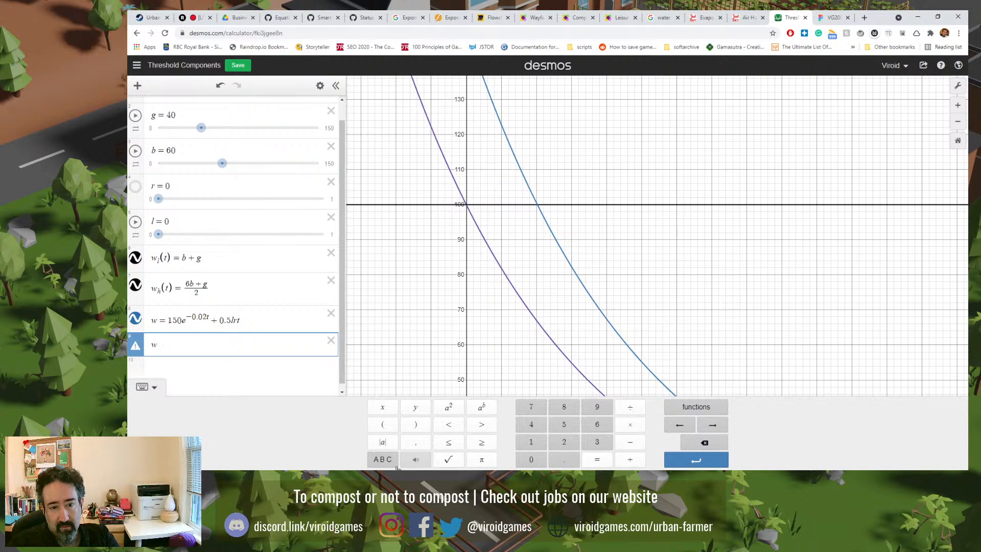
left_click(382, 460)
left_click(455, 460)
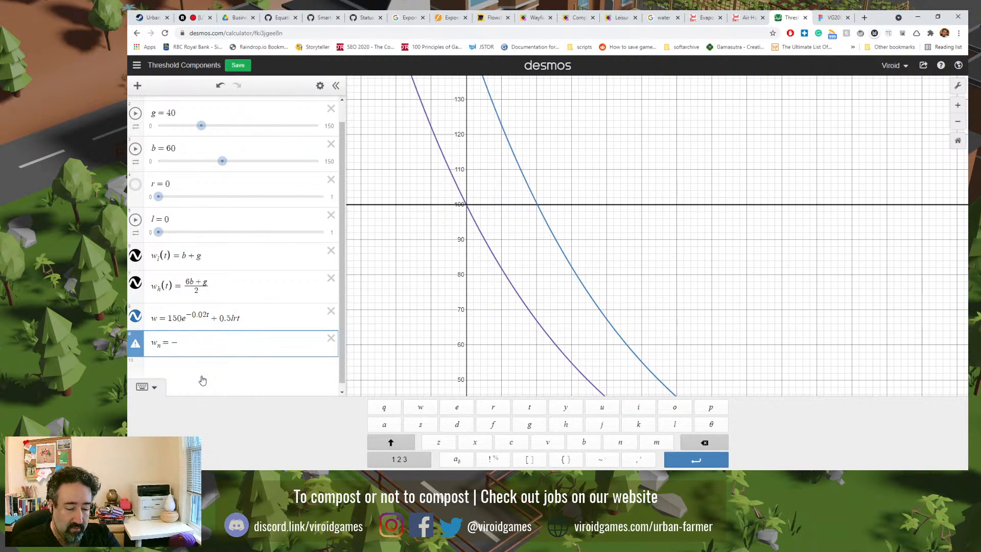
type("-.85t")
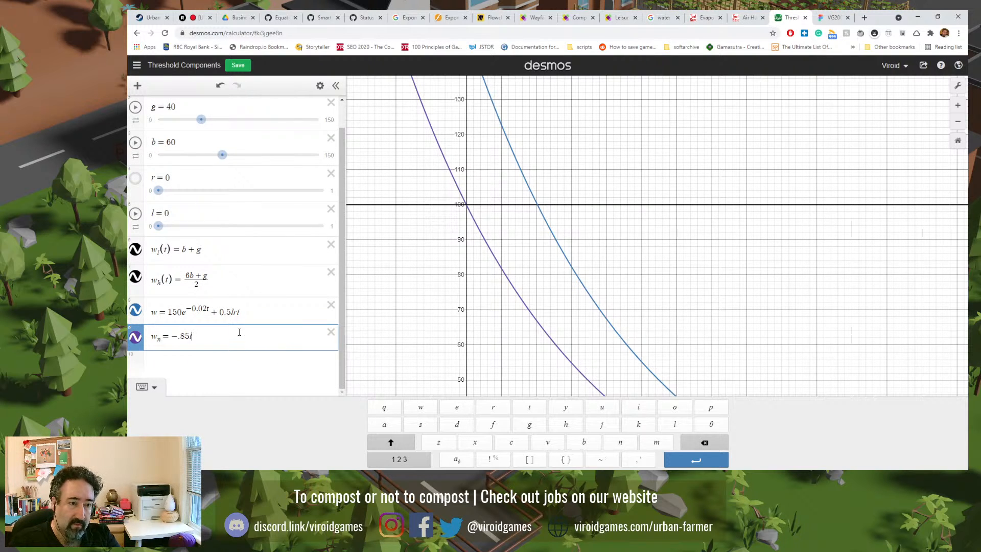
- Copy the + 0.5lrt term from the w equation and append it to the w_n equation
left_click_drag(212, 312, 241, 324)
key("ctrl+c")
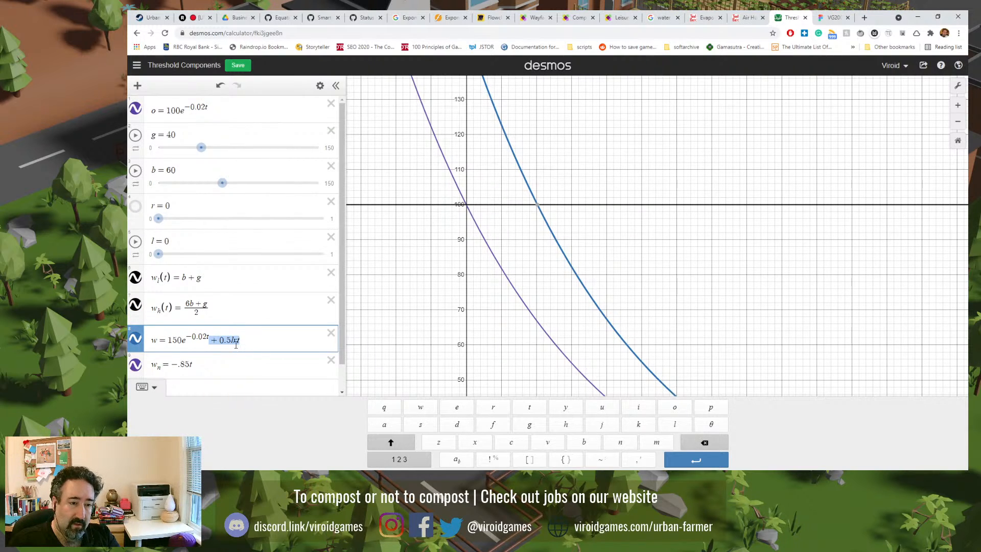
left_click(213, 371)
key("ctrl+v")
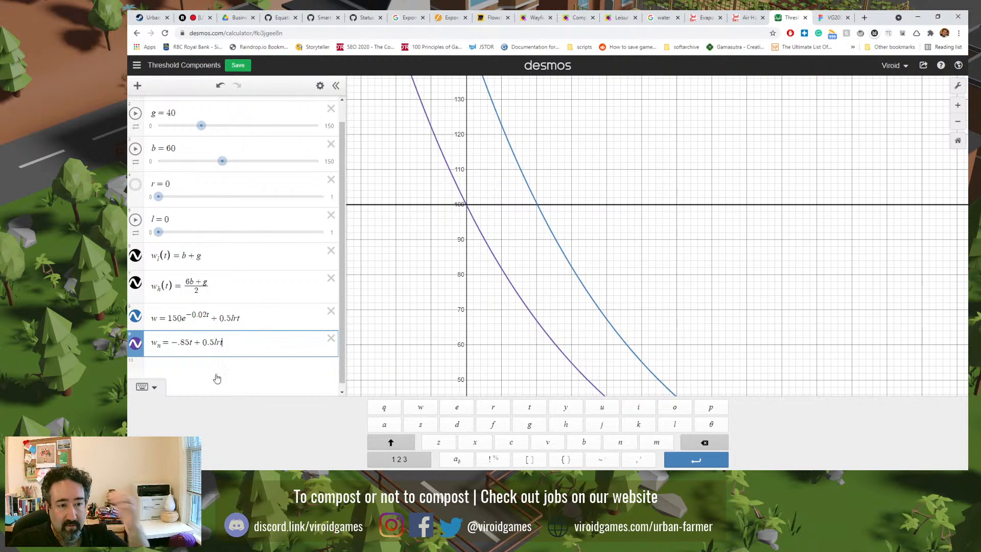
- Compare the w_n line with the exponential curves, hiding and showing it again to identify it
scroll(383, 306, "down", 5)
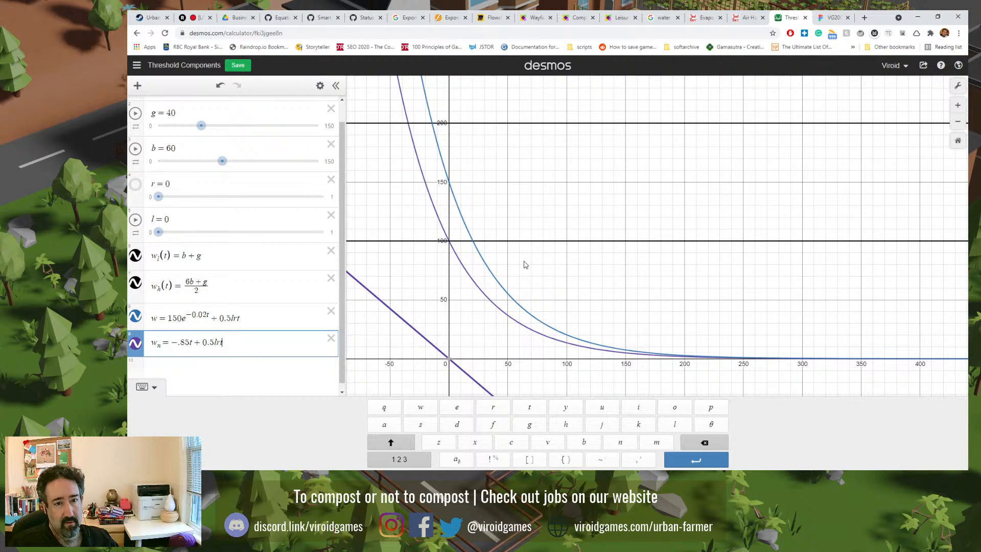
left_click(135, 347)
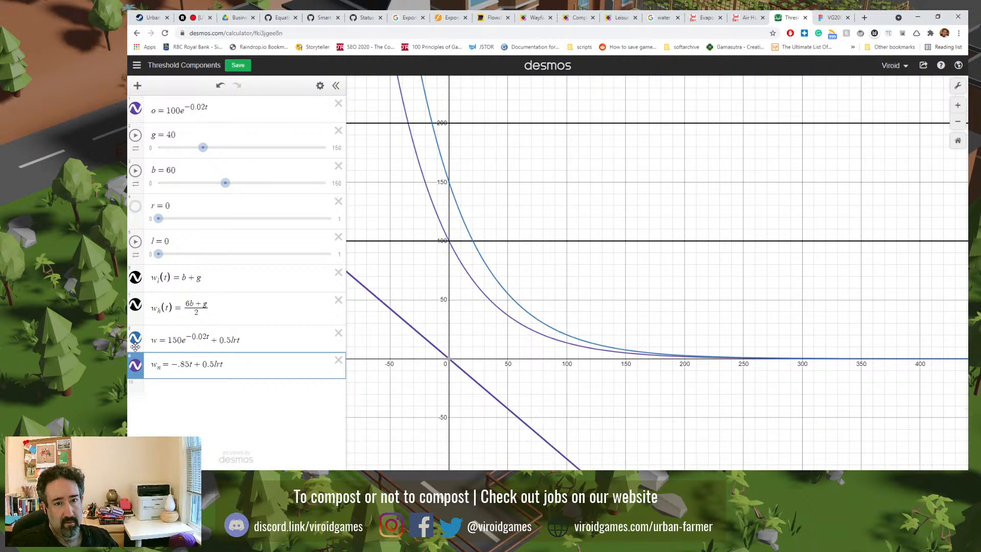
left_click(134, 365)
left_click(135, 365)
scroll(507, 372, "down", 1)
scroll(508, 372, "down", 2)
left_click_drag(555, 395, 539, 324)
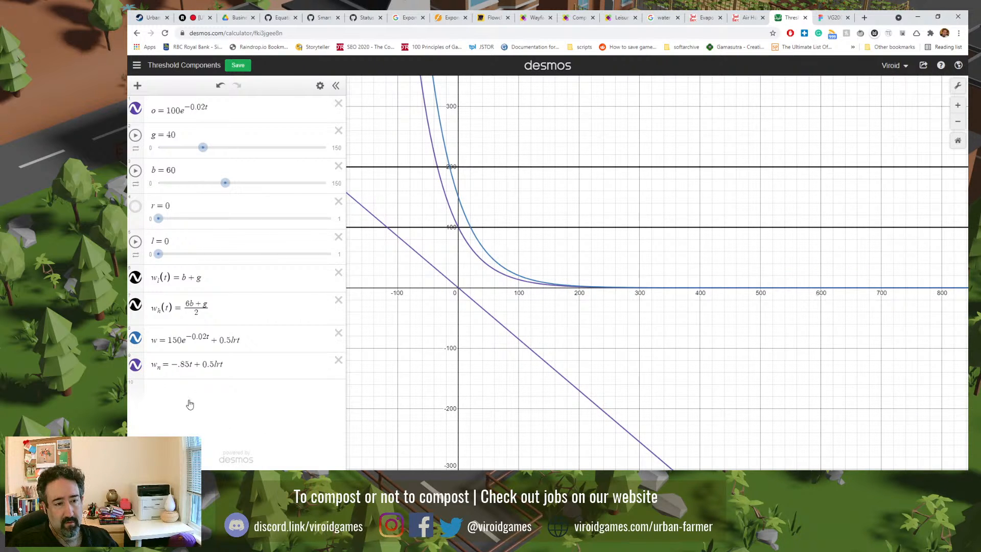
- Insert the starting value 150 before -.85t in w_n and examine the line against the w curve
left_click(172, 364)
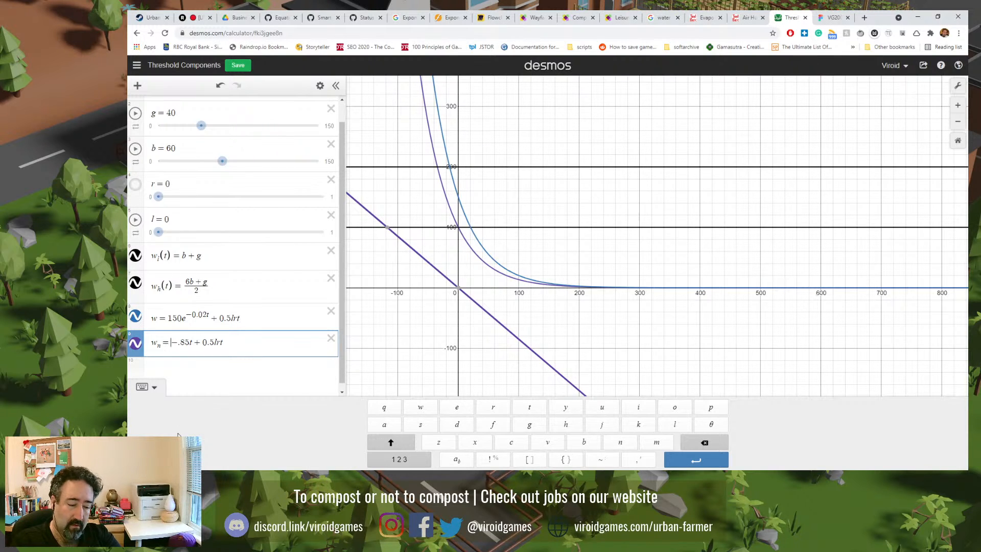
type("150")
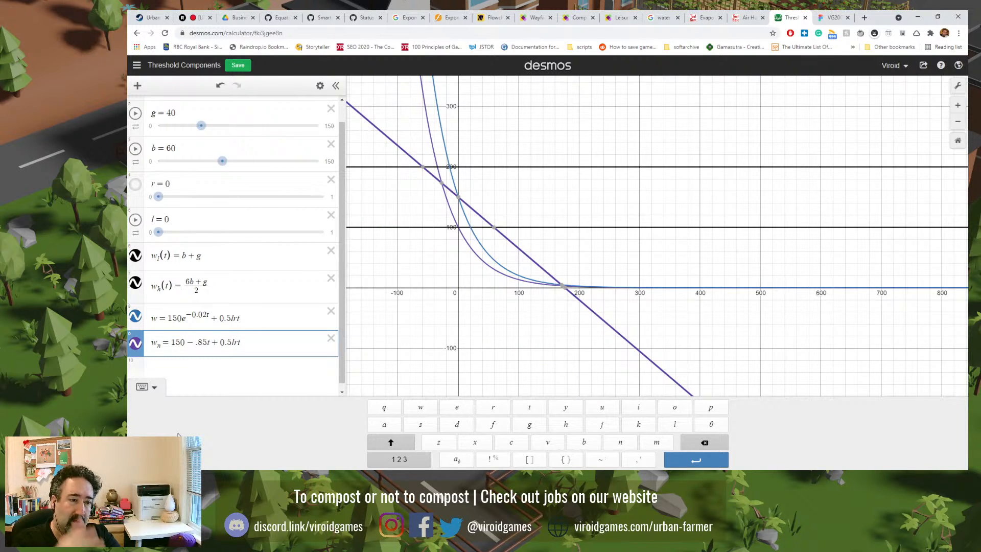
left_click(466, 305)
scroll(494, 206, "up", 3)
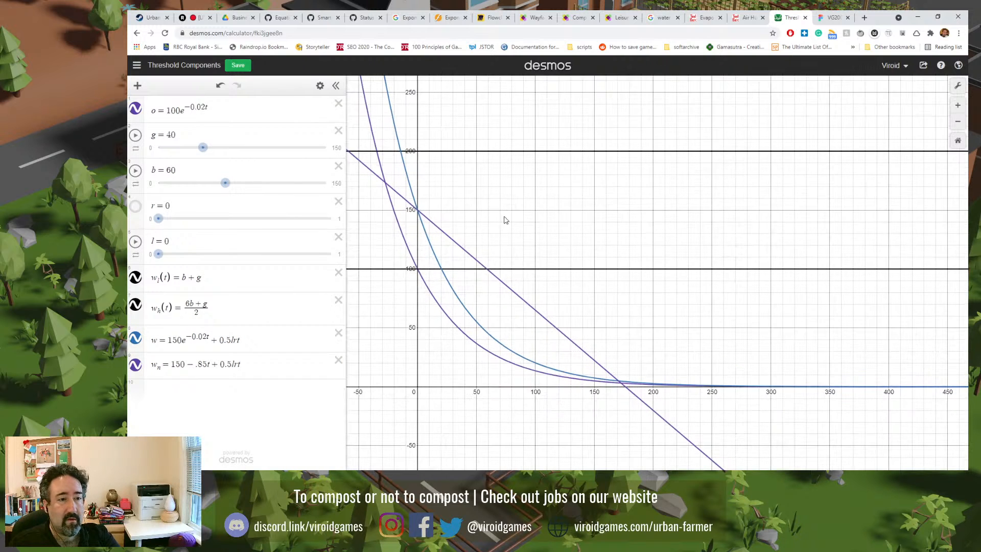
scroll(508, 214, "up", 2)
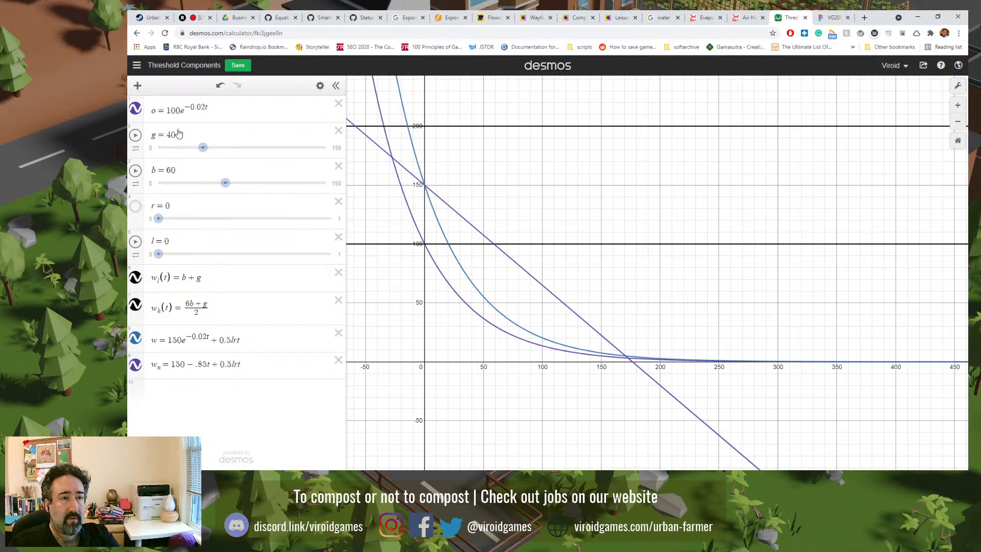
- Hide the o curve, glance back at the evaporation article, and trace the w_n line's starting point at t = 0
left_click(135, 109)
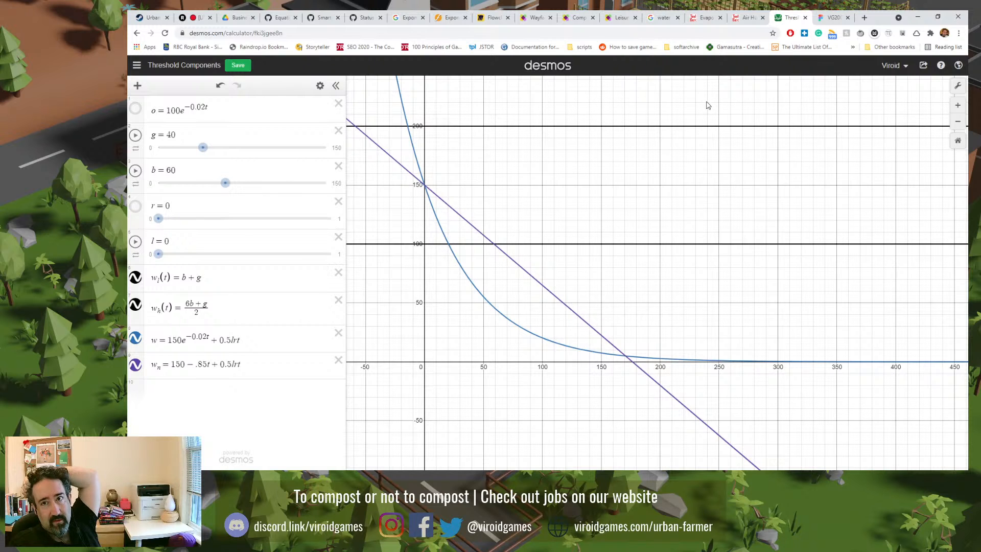
left_click(705, 17)
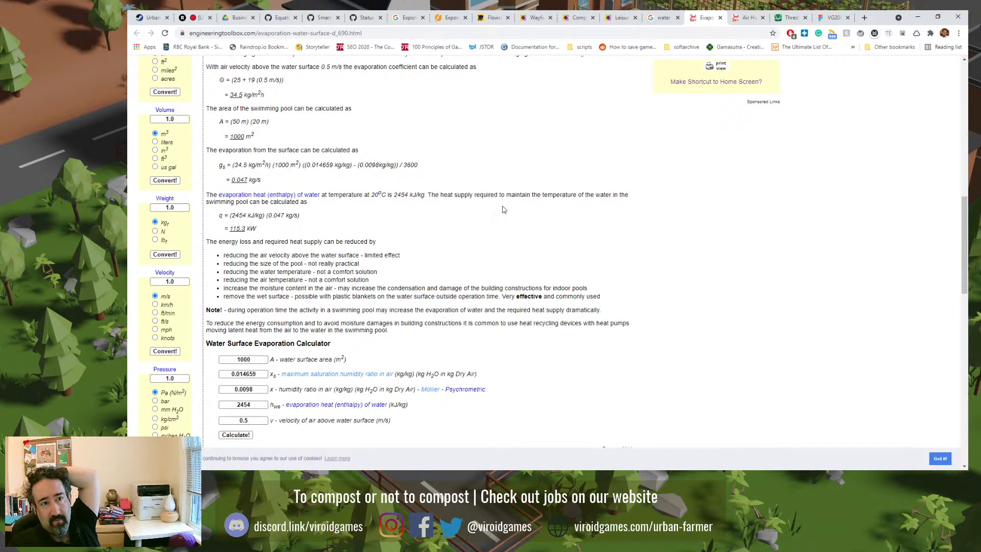
left_click(782, 17)
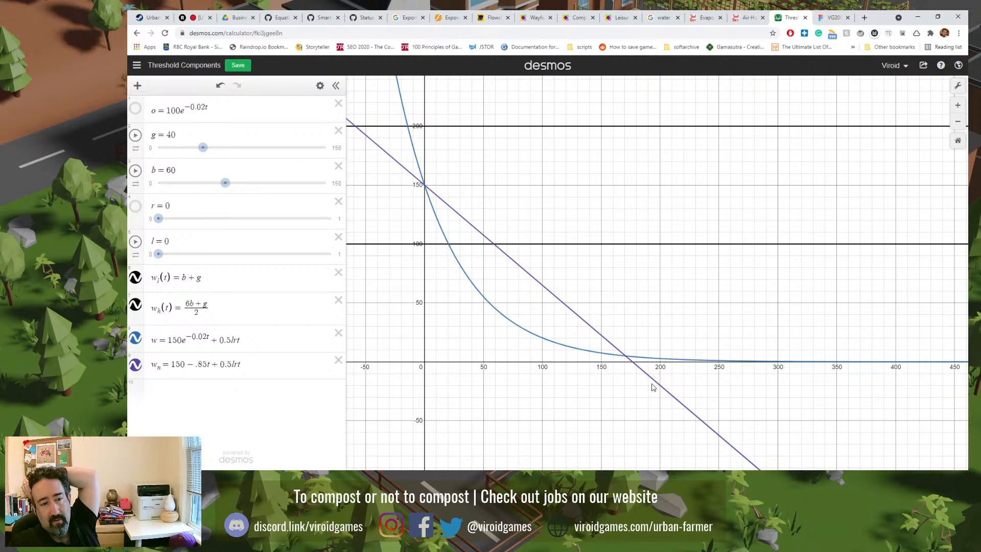
left_click(432, 194)
left_click_drag(432, 192, 427, 191)
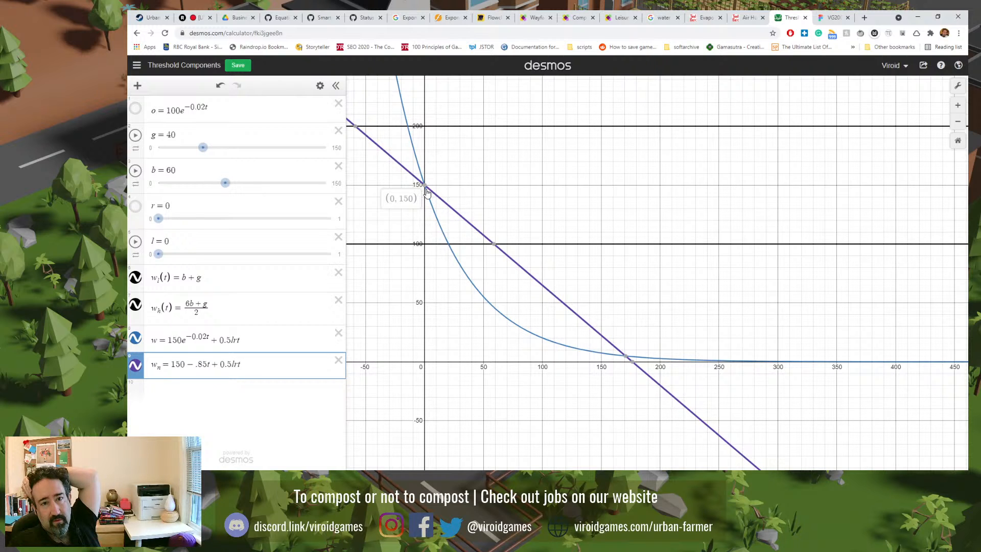
- Trace the w_n line at t = 10 and the w curve where it crosses the horizontal line at 100
scroll(428, 191, "up", 5)
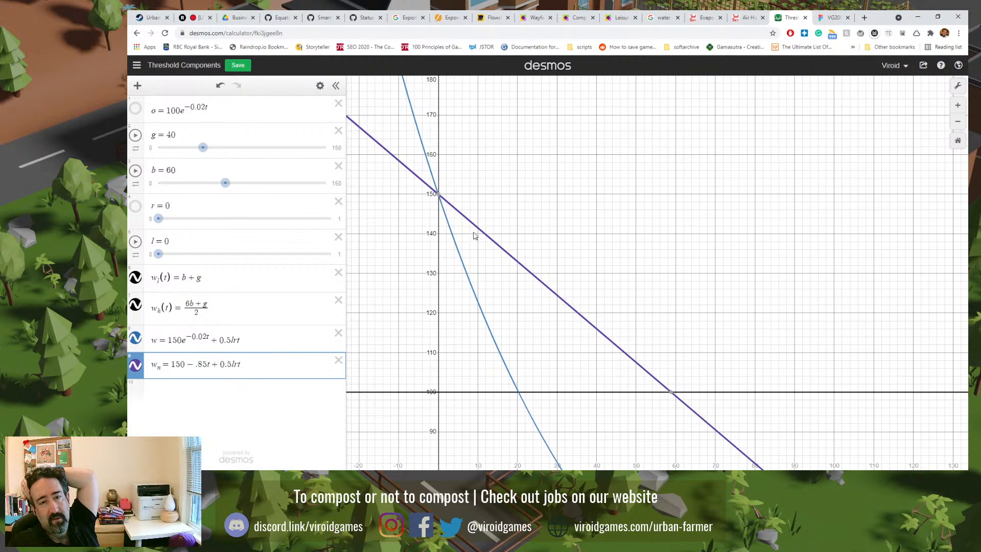
mouse_move(489, 239)
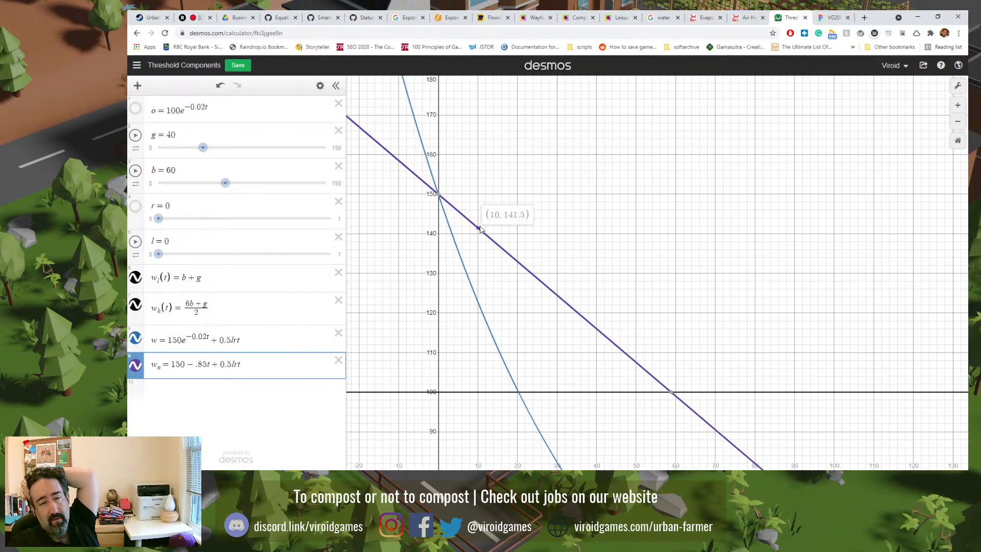
scroll(481, 233, "down", 5)
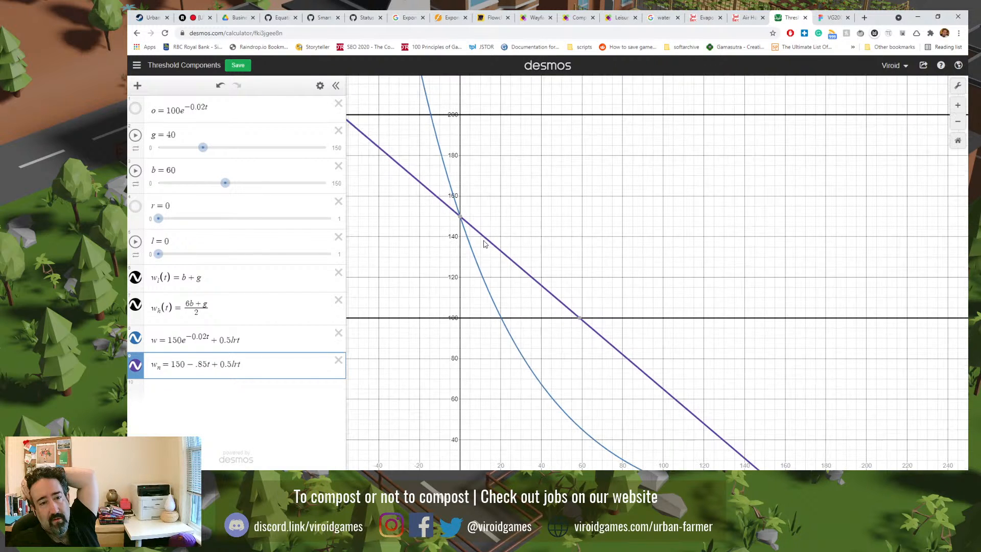
scroll(635, 291, "down", 4)
left_click_drag(711, 351, 615, 245)
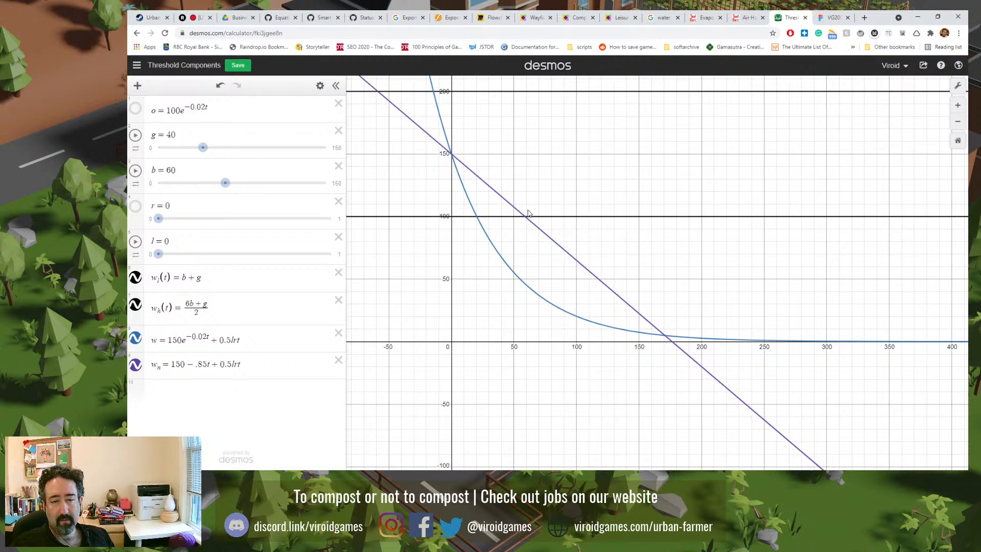
left_click(478, 220)
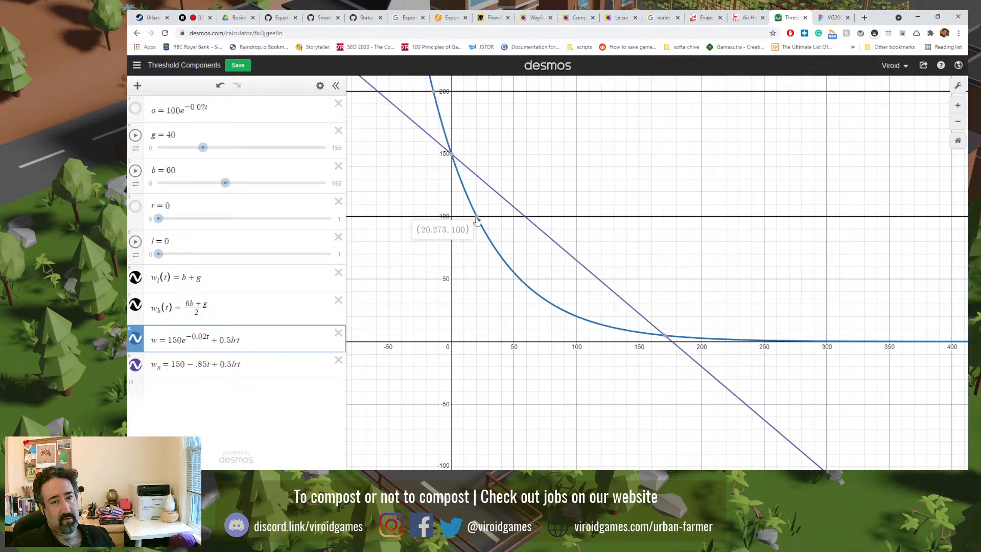
left_click(476, 218)
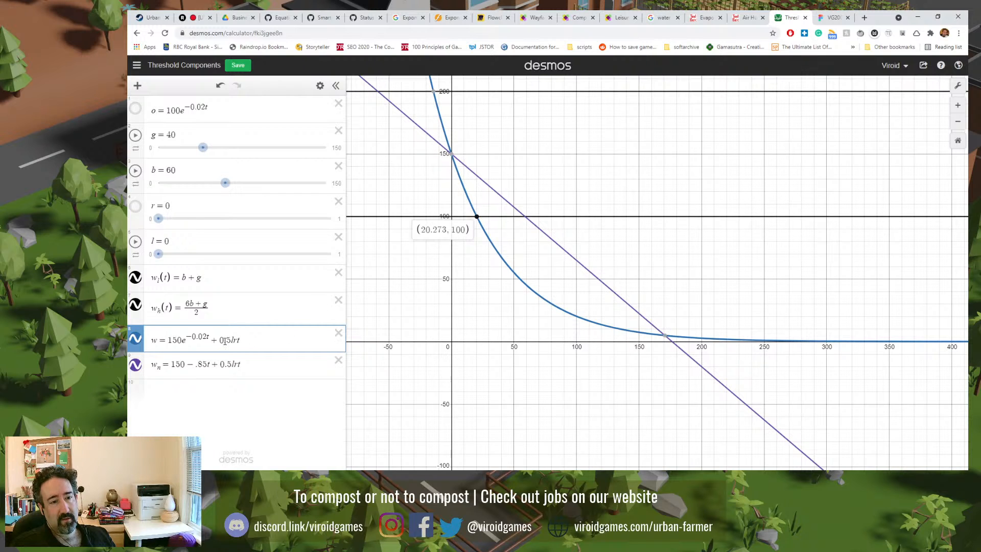
- Try 0.03, 0.04 and 0.01 as the decay rate in w's exponent, and restore 0.02
left_click(206, 338)
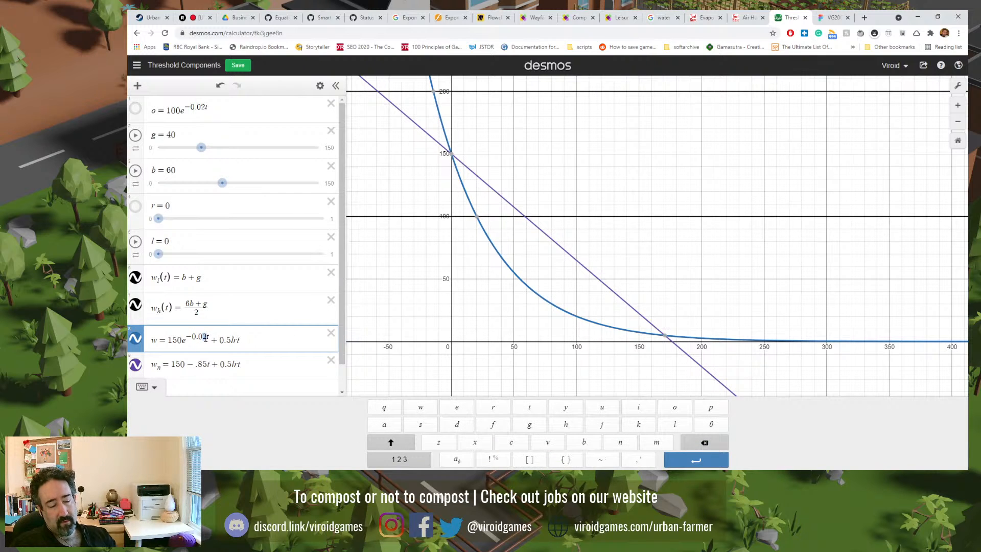
key("BackSpace")
type("3")
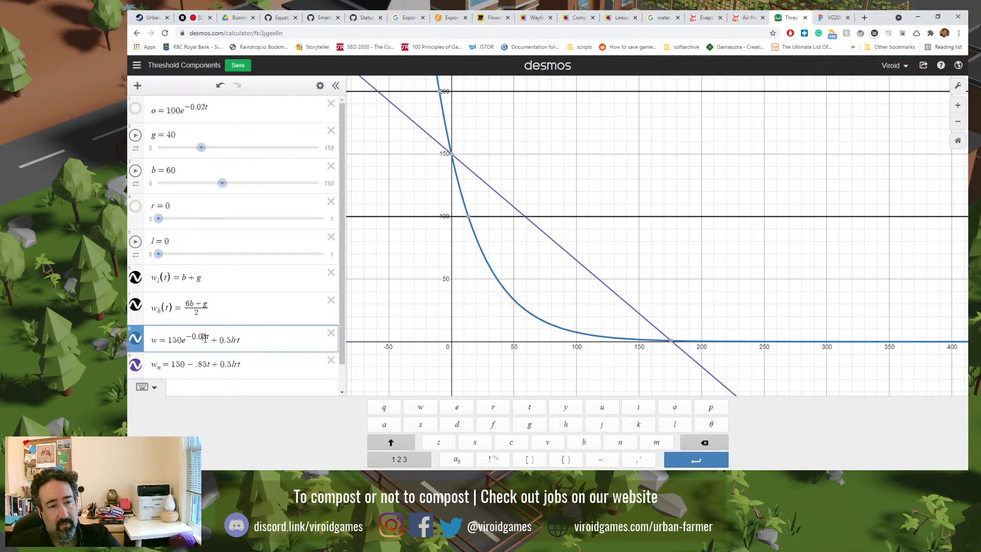
key("BackSpace")
type("4")
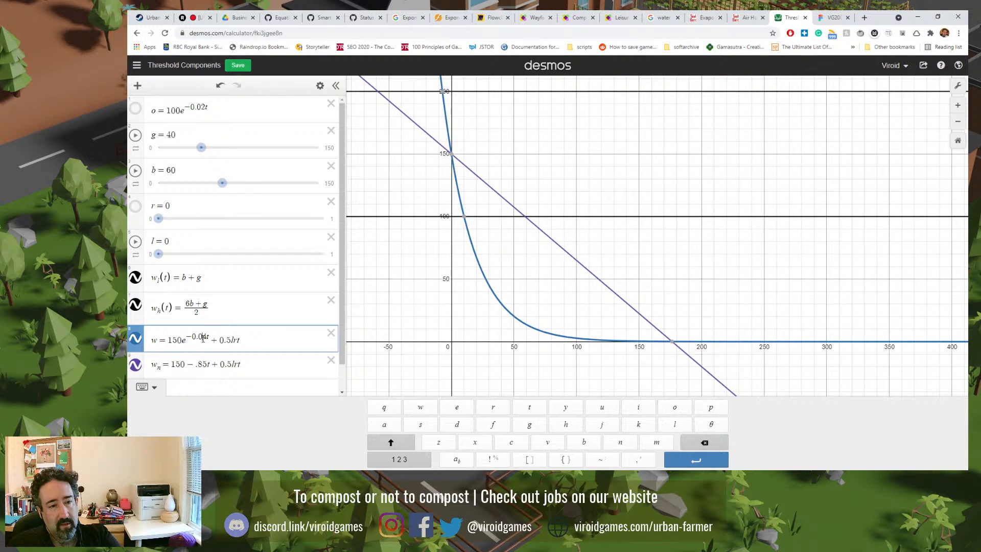
key("BackSpace")
type("1")
key("BackSpace")
type("2")
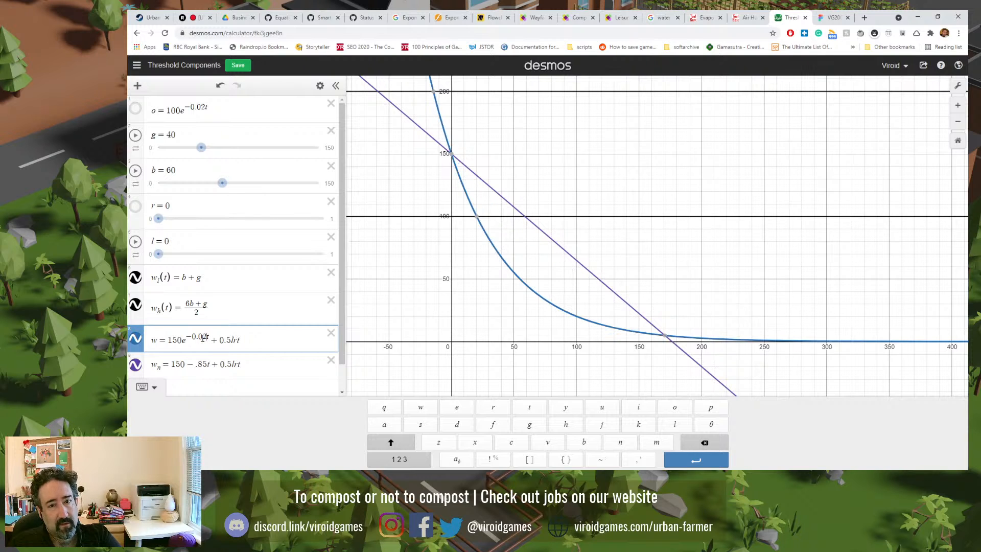
- Trace the w_n line near t = 29, and examine the Composting Unit's gauges in the Figma mockup
left_click(476, 179)
left_click_drag(476, 179, 490, 189)
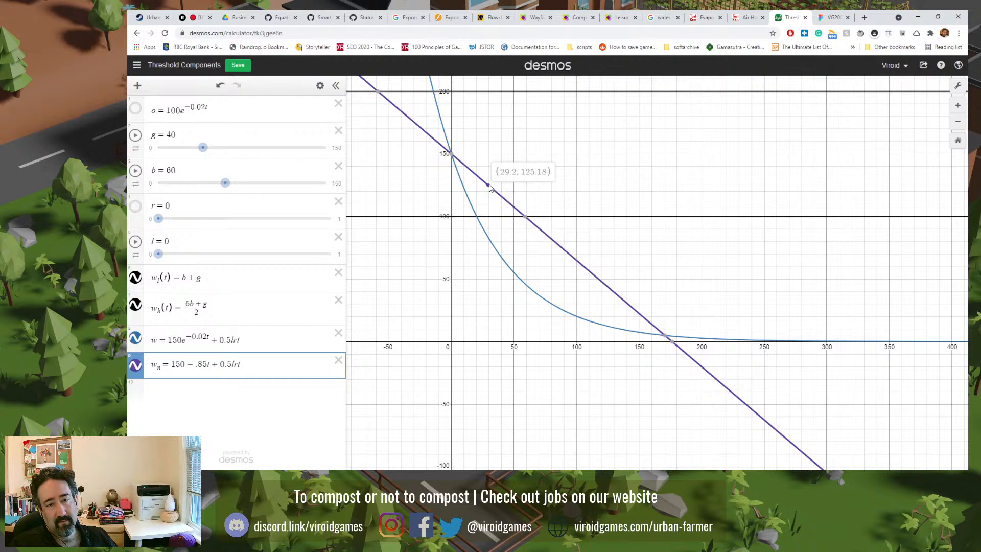
left_click(833, 19)
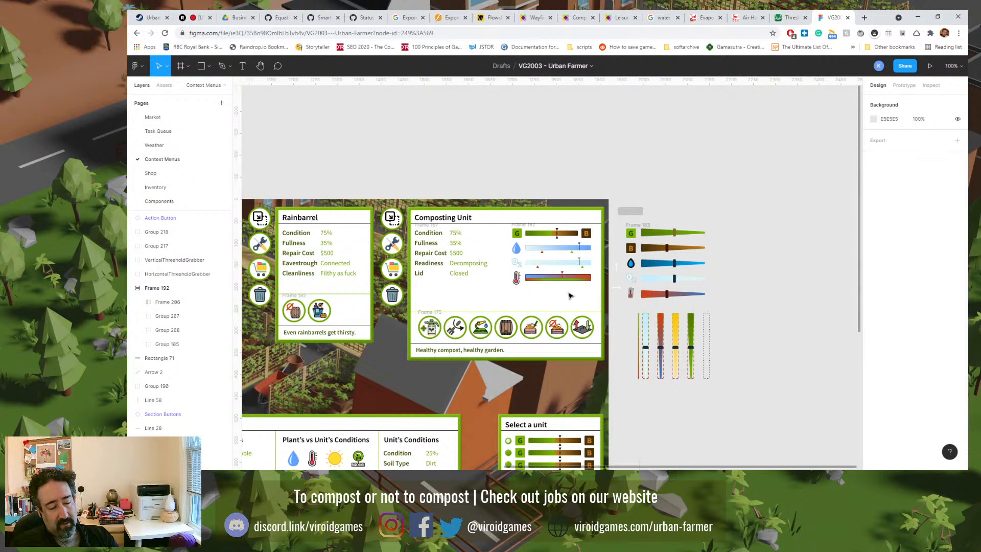
scroll(570, 296, "up", 5)
left_click(582, 263)
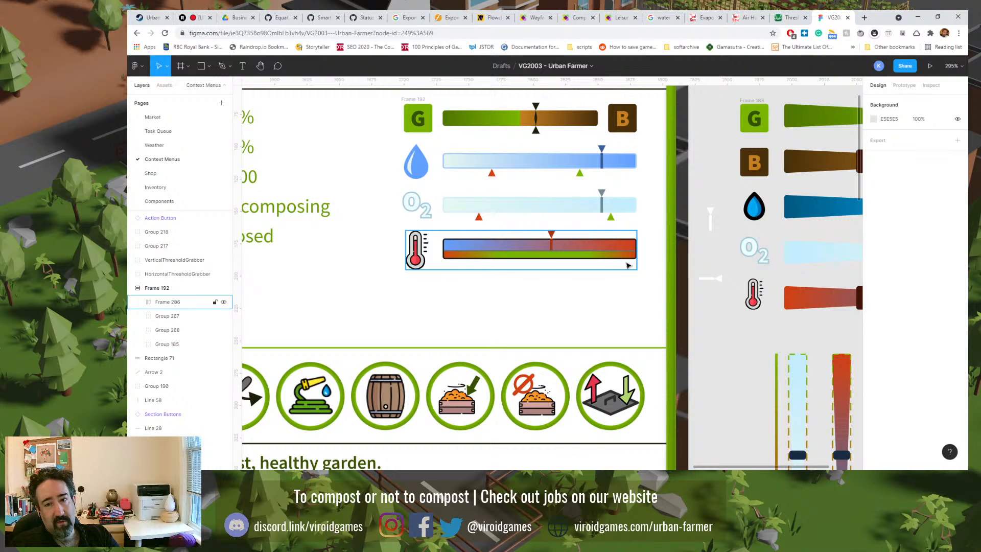
left_click(470, 289)
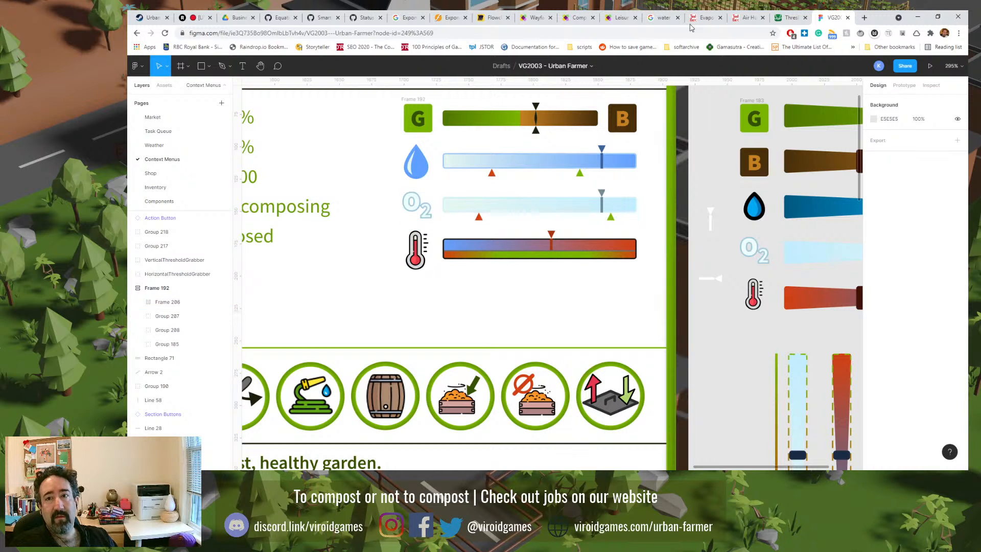
- Switch back to Desmos, set r to 1, and test l at 1 against both curves before resetting l to 0
left_click(790, 17)
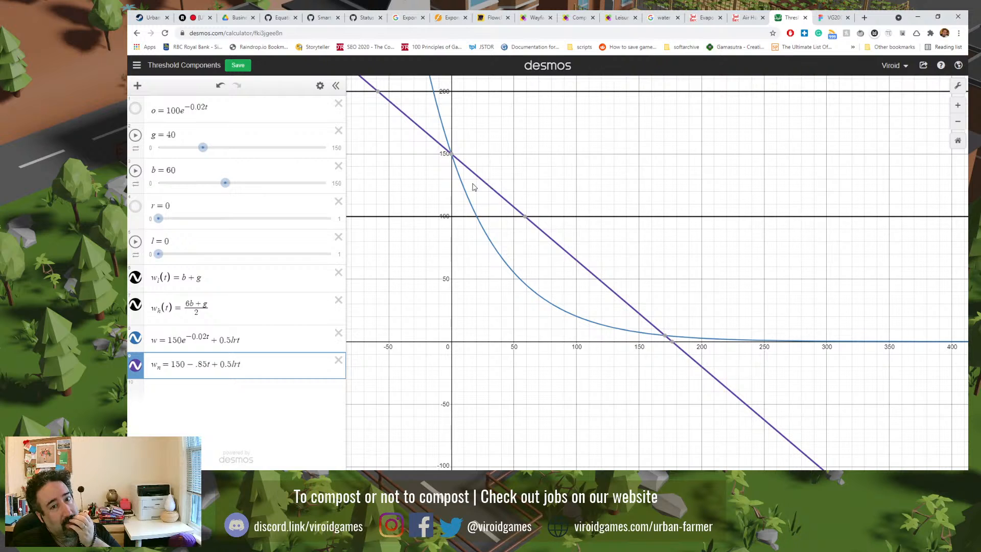
left_click(464, 185)
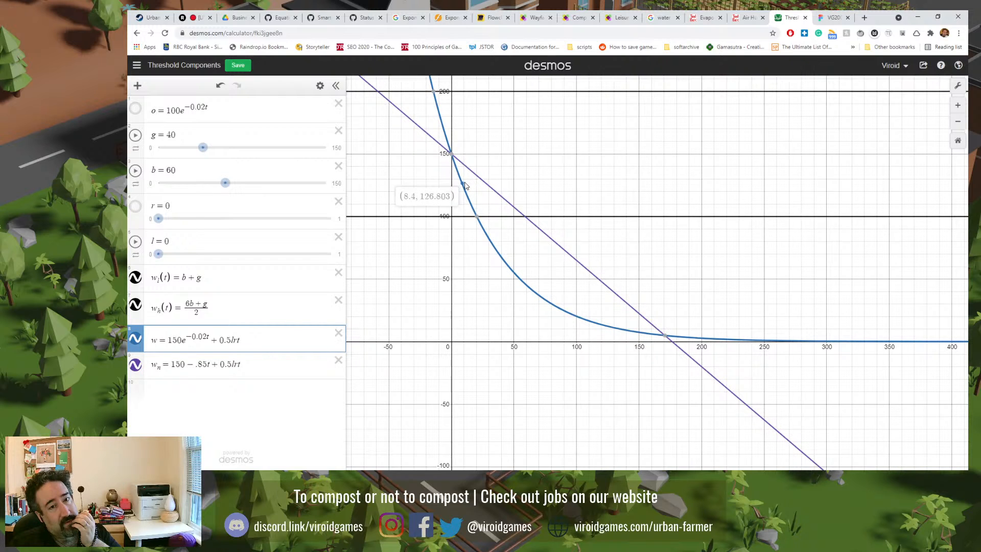
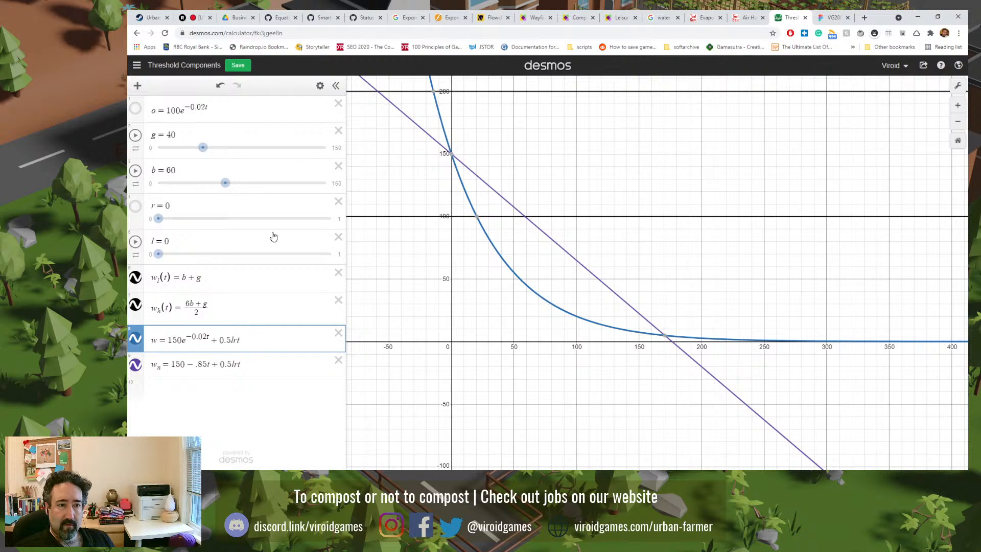
left_click(328, 219)
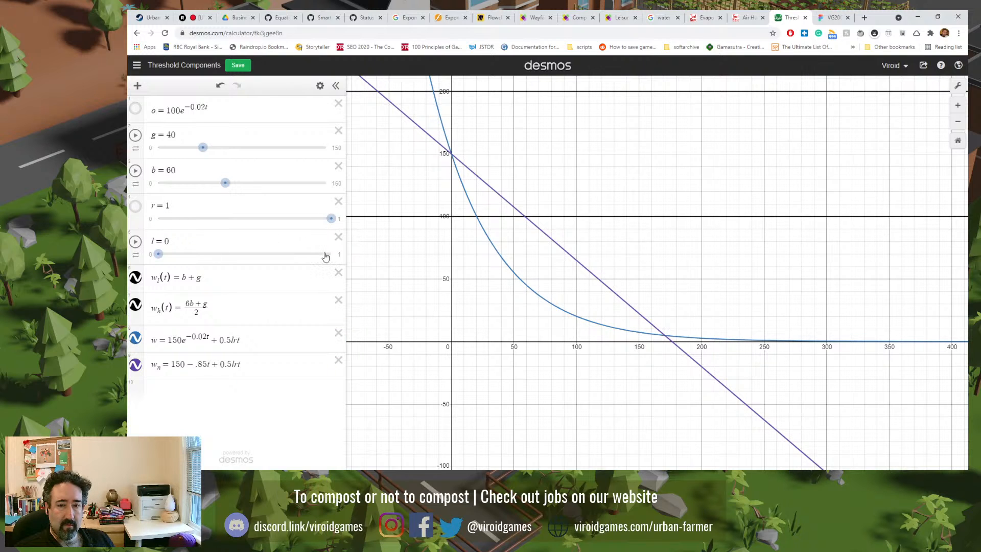
left_click(326, 253)
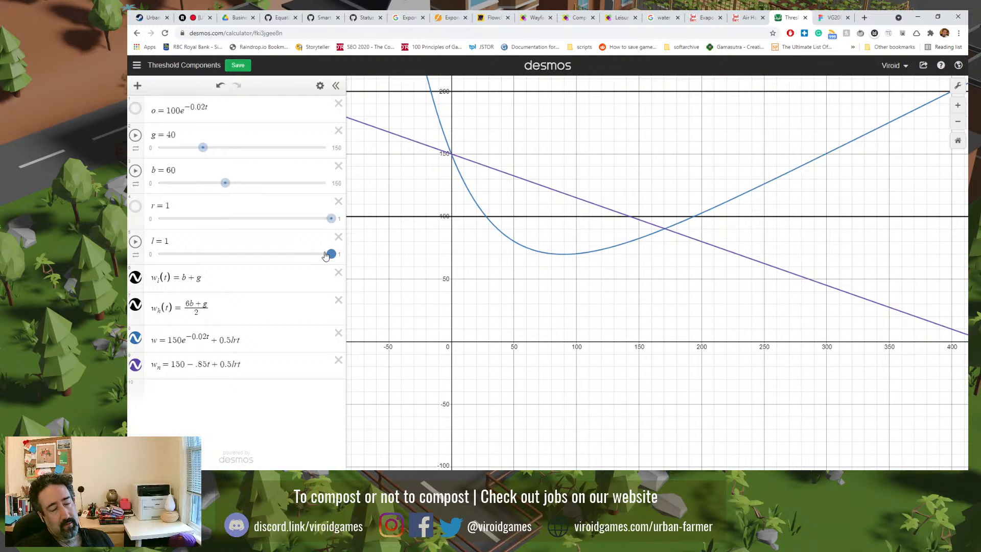
left_click(241, 259)
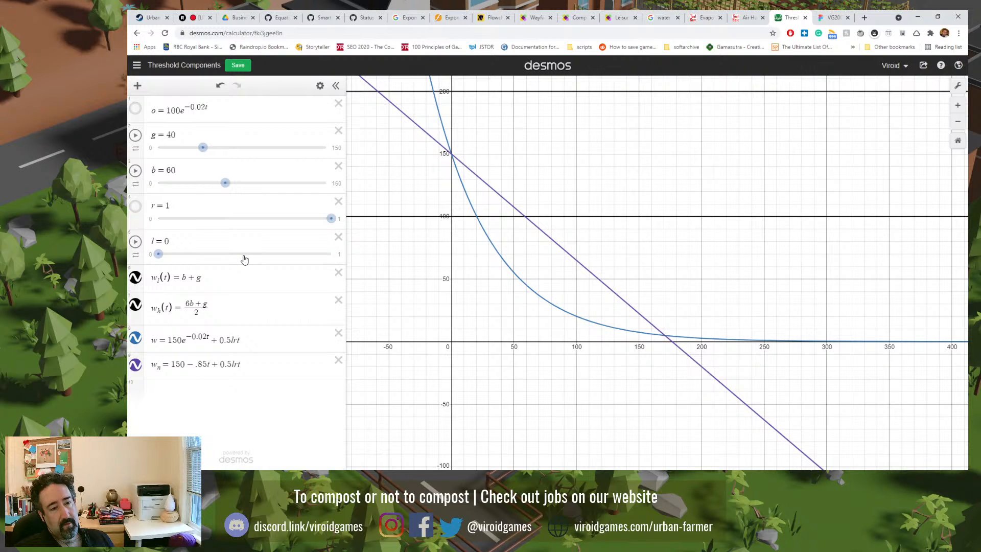
- Try other decay rates in w's exponent, such as 0.012, 0.0112 and 0.00112, and restore 0.02
left_click(205, 338)
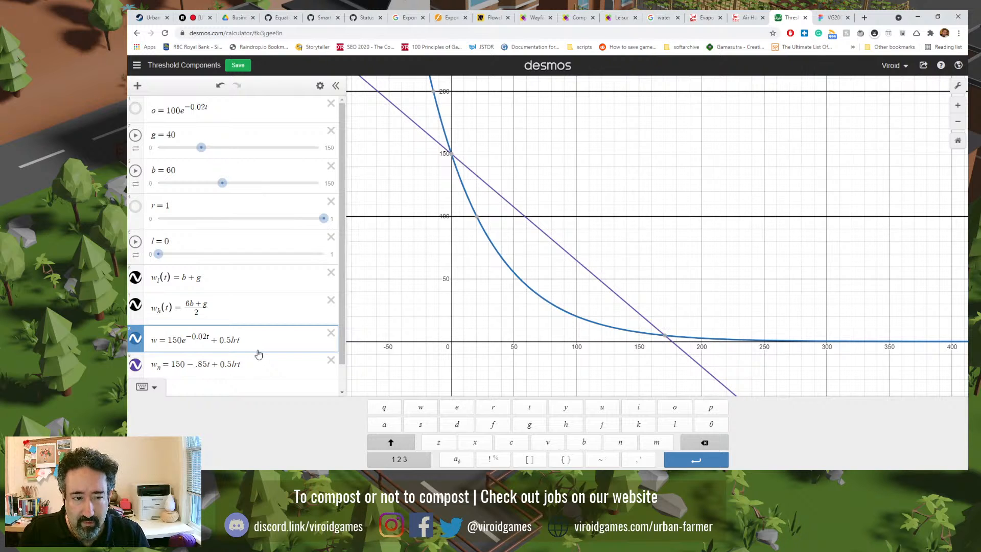
type("1")
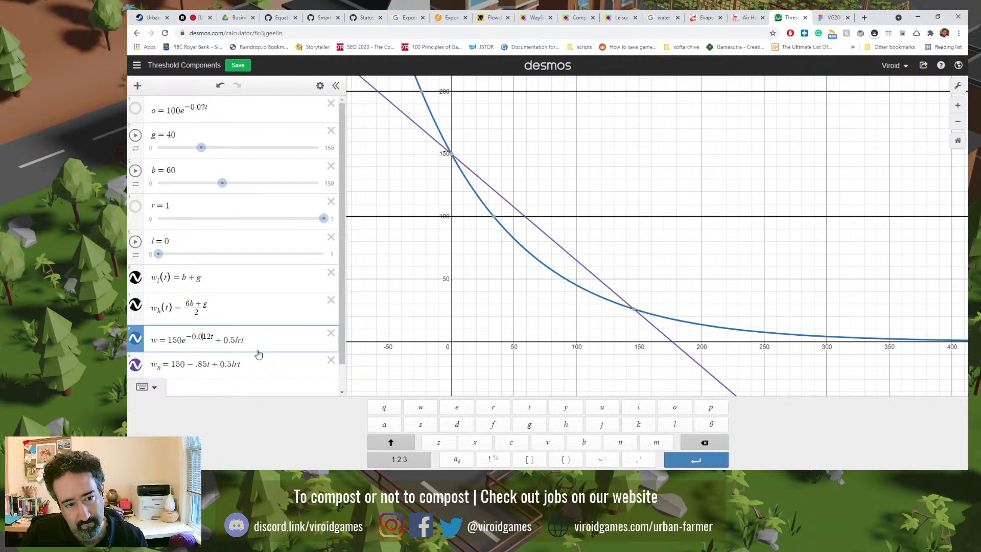
type("15")
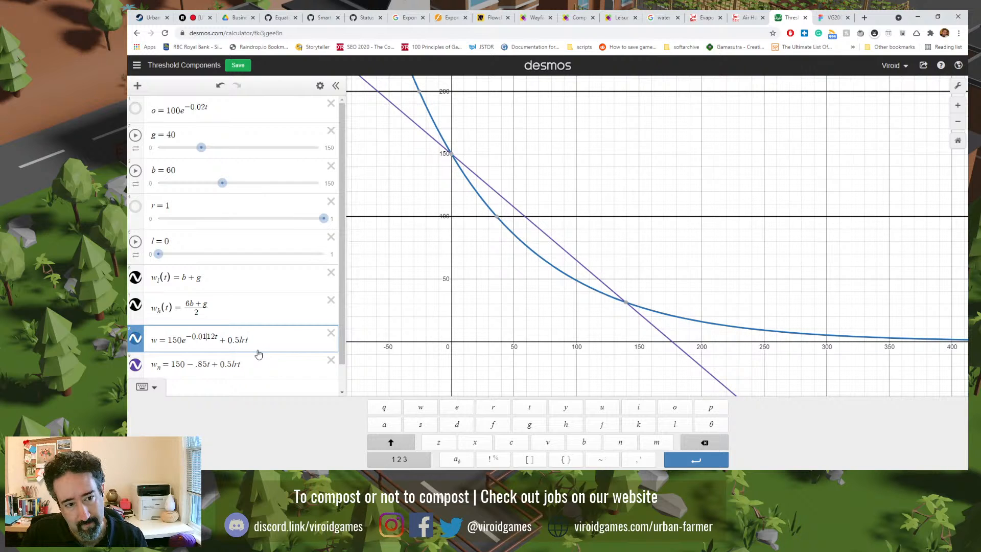
type("0")
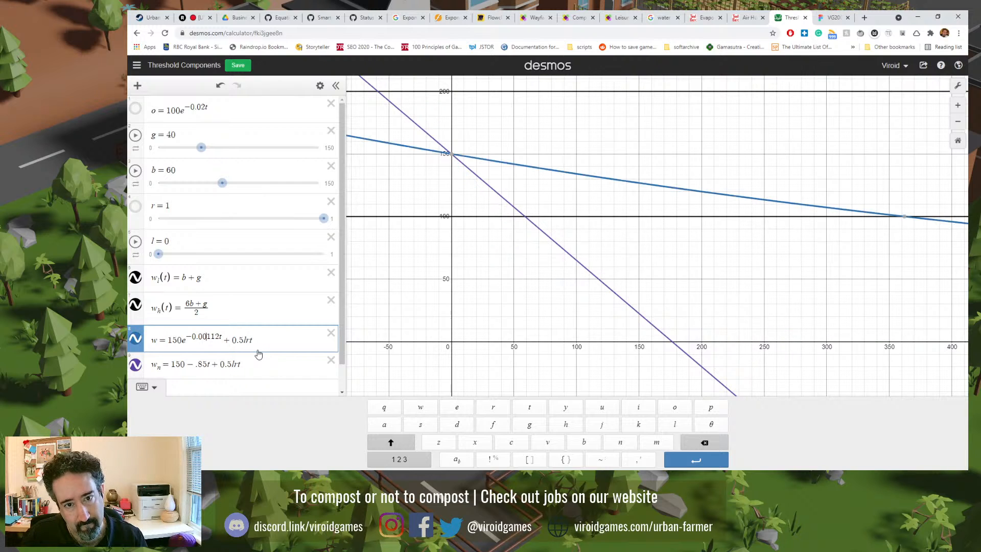
key("BackSpace")
type("1")
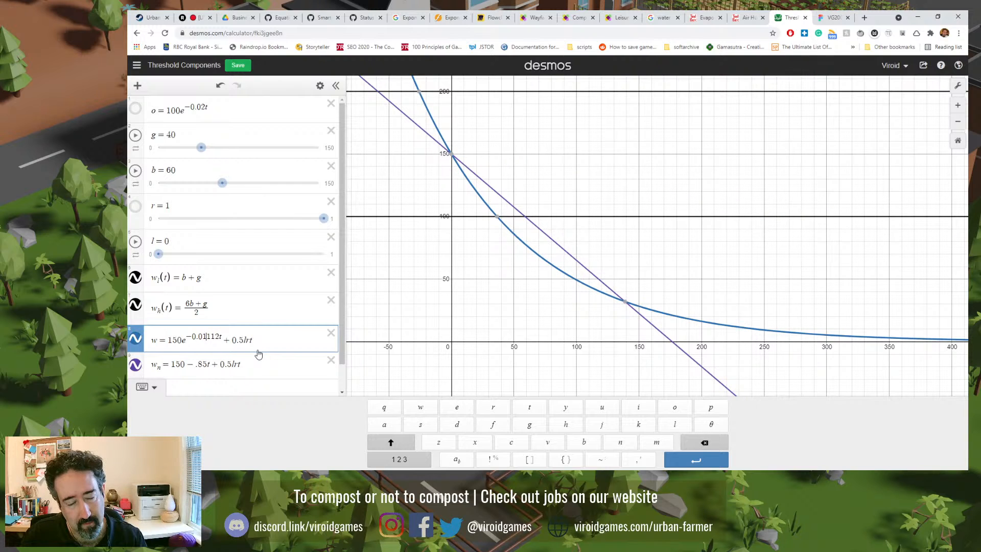
type("5")
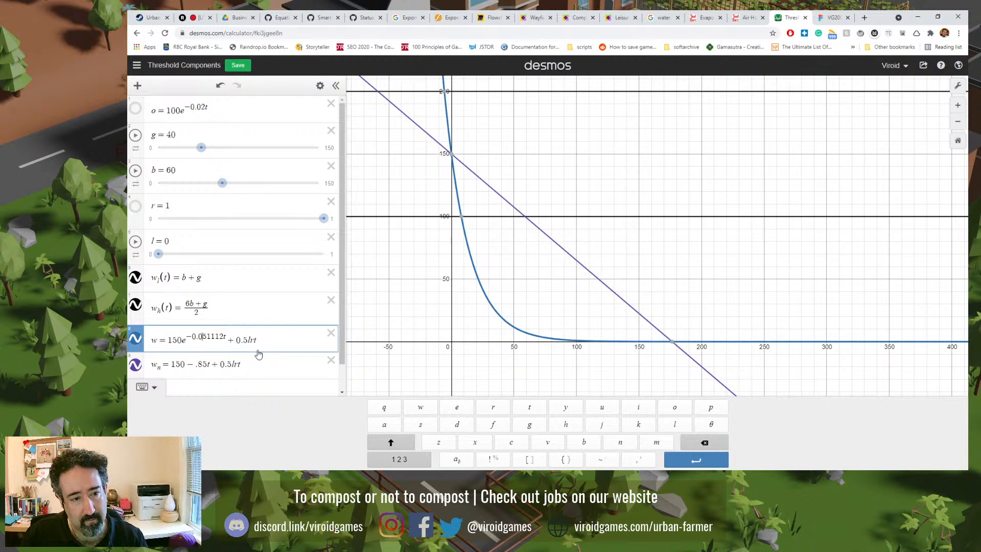
type("1")
key("Delete")
key("Delete")
key("Delete")
key("Delete")
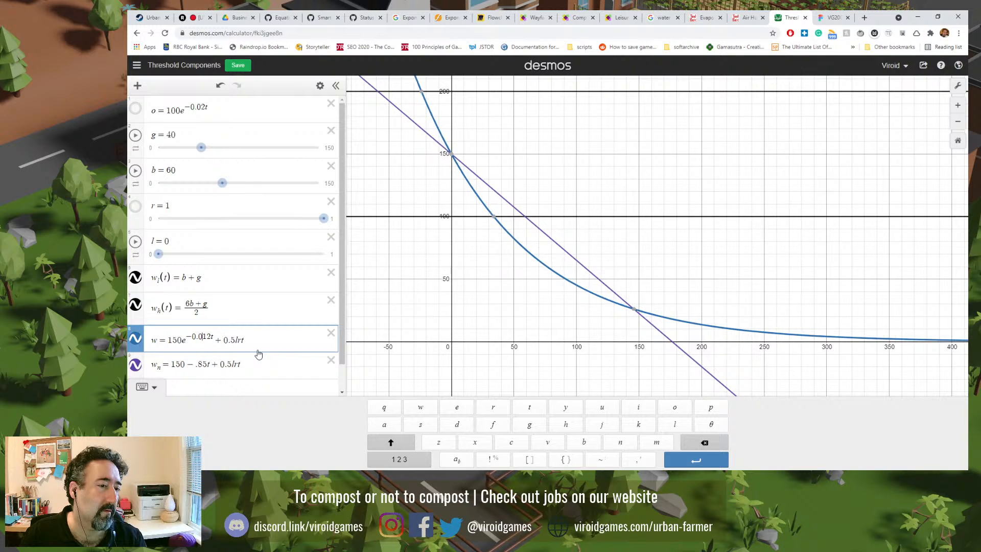
key("Delete")
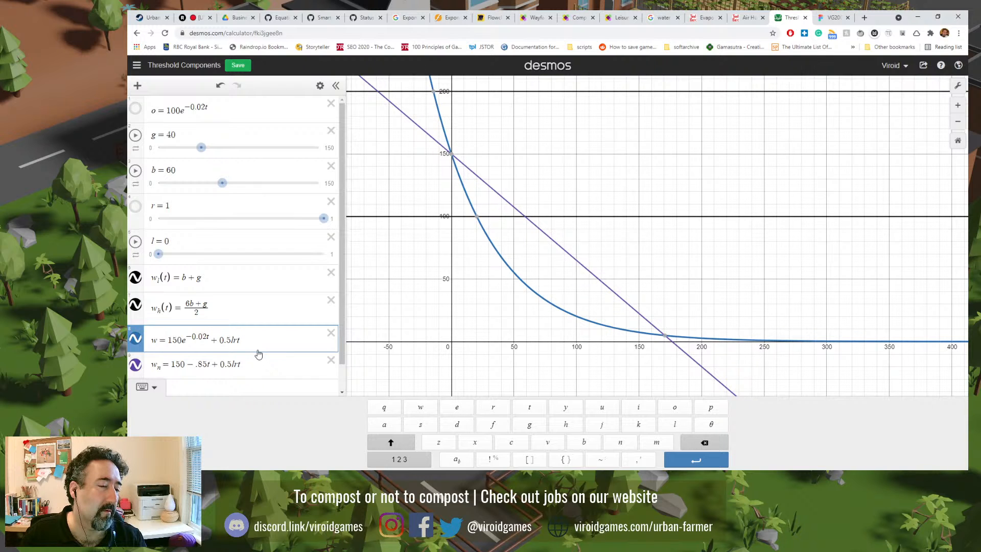
- Replace the decimal decay rate in w's exponent with the fraction 2/1000
key("BackSpace")
key("BackSpace")
key("BackSpace")
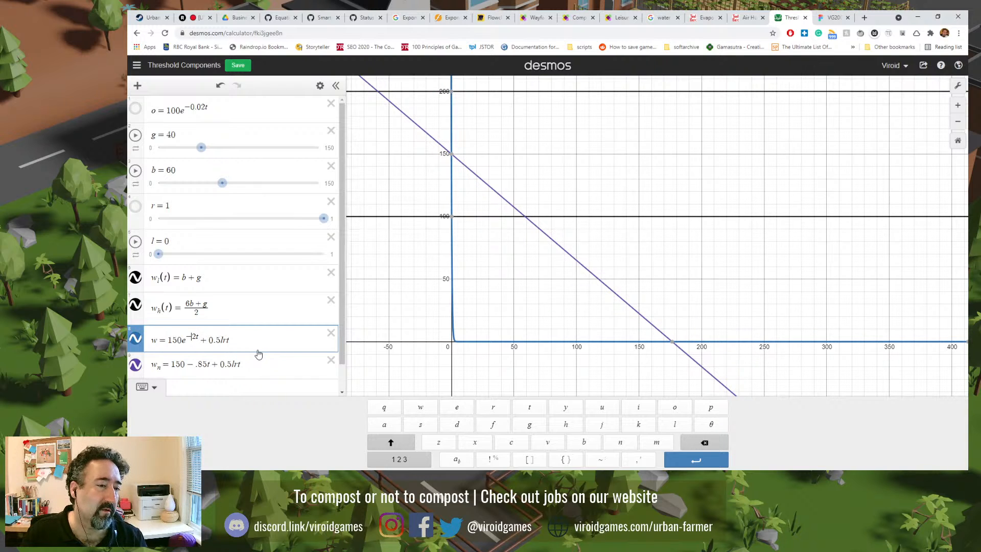
type("/")
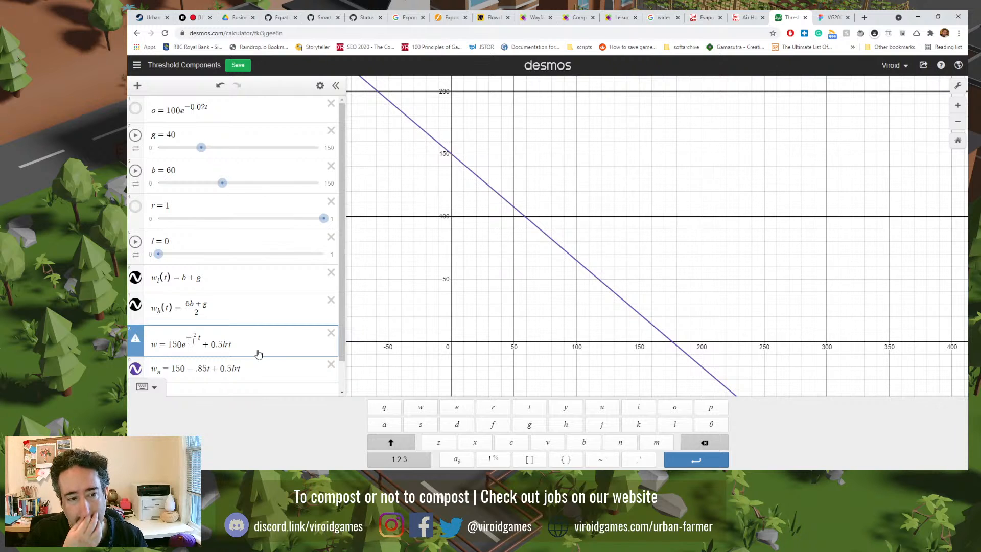
type("1000")
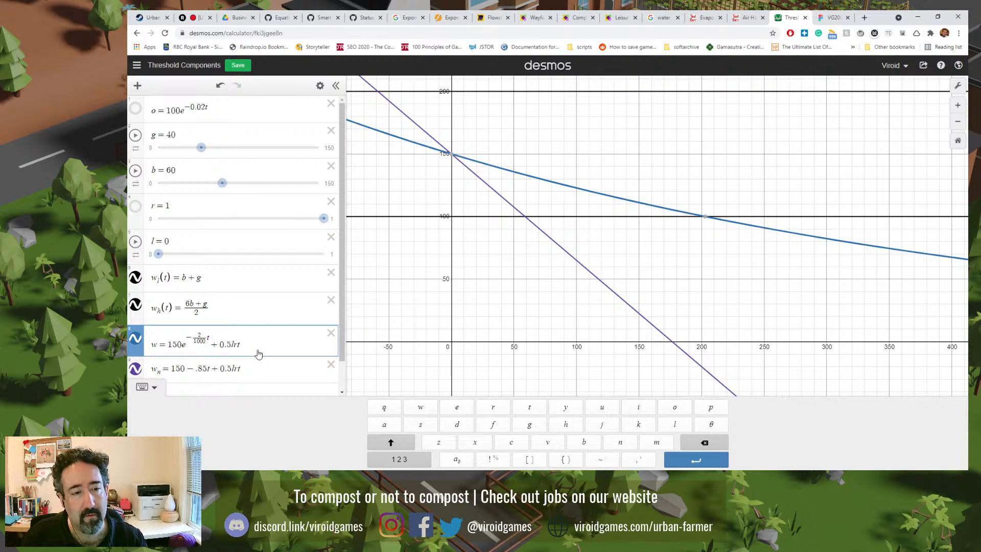
- Try smaller denominators for the exponent fraction in w, ending with 2/400
key("shift+Left")
key("shift+Left")
key("shift+Left")
key("shift+Left")
type("300")
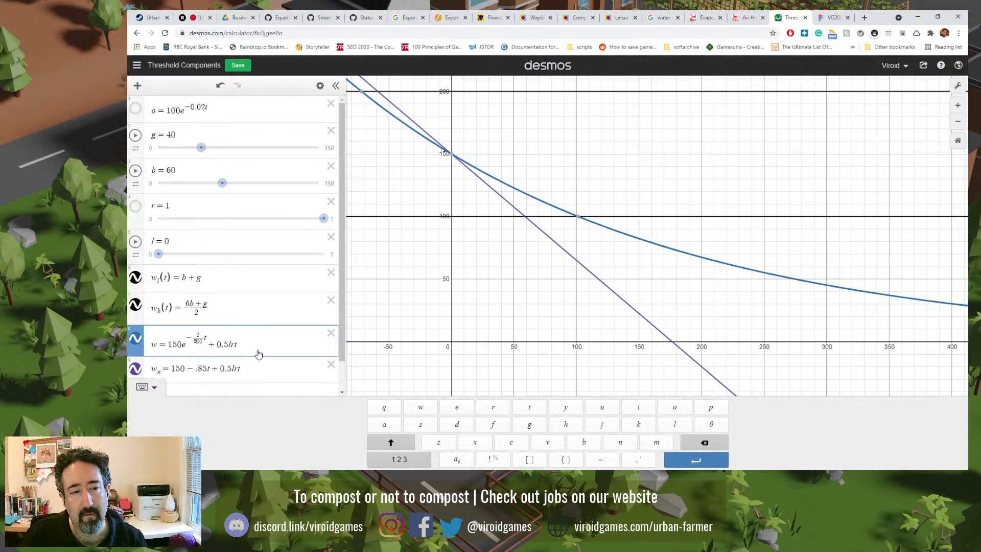
type("4")
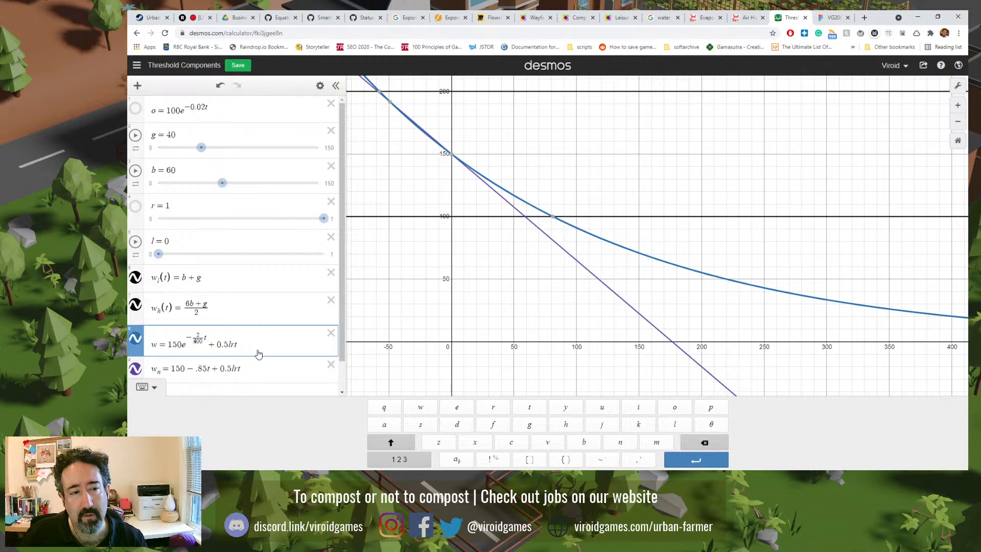
- Rewrite the exponent fraction in w as 1/200, and lower its denominator to make it 1/100
key("BackSpace")
type("1")
key("BackSpace")
type("2")
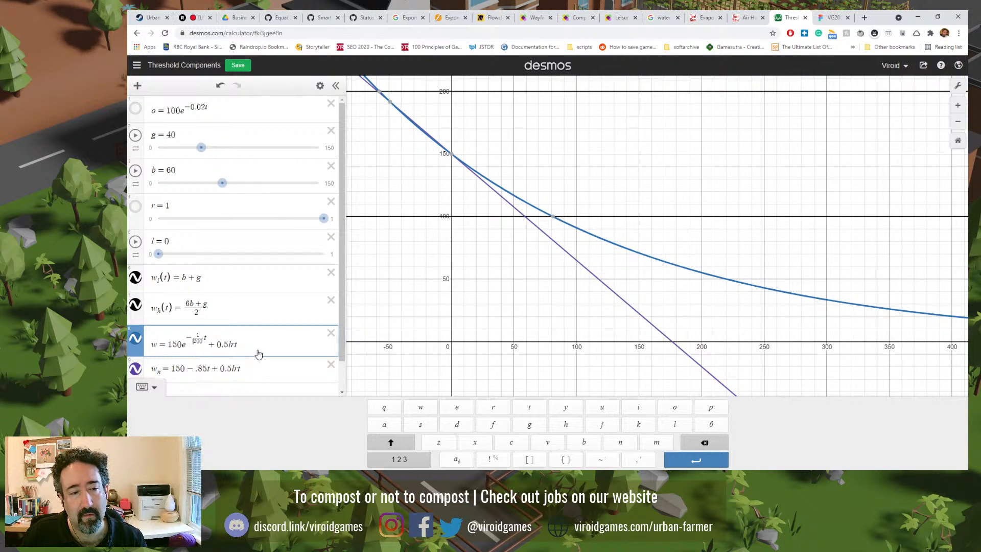
key("Delete")
type("1")
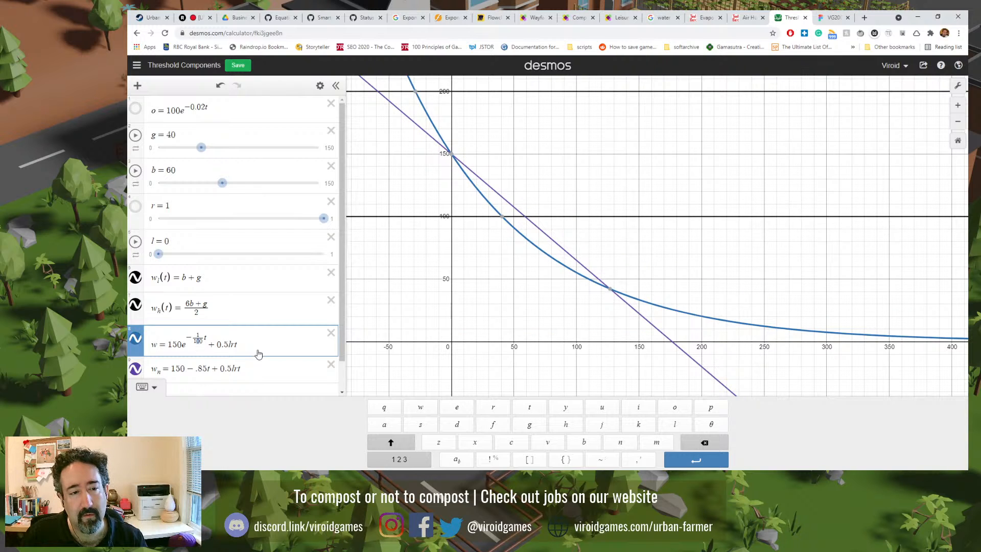
- Try 1/150 as the fraction in w's exponent and compare the curve with the w_n line
key("Delete")
type("5")
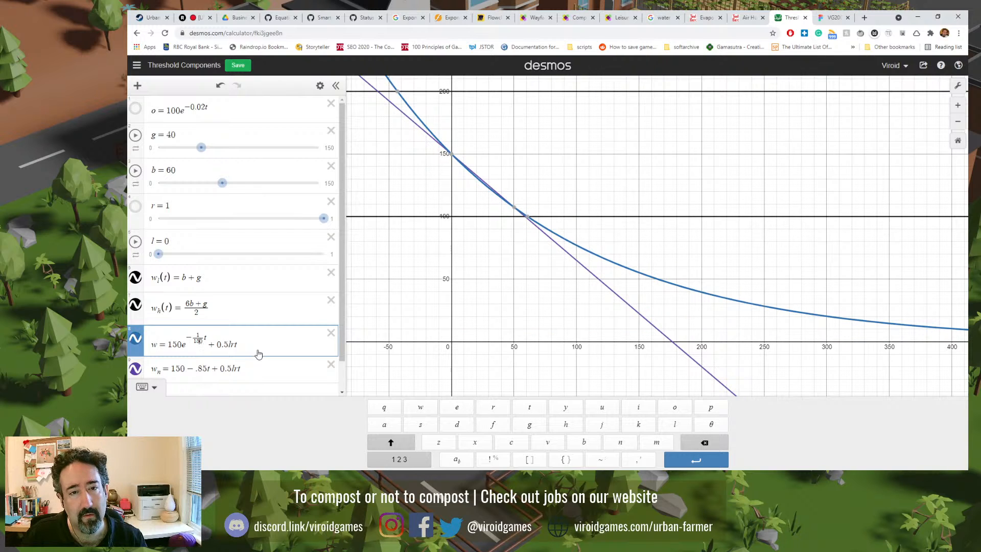
scroll(430, 186, "up", 5)
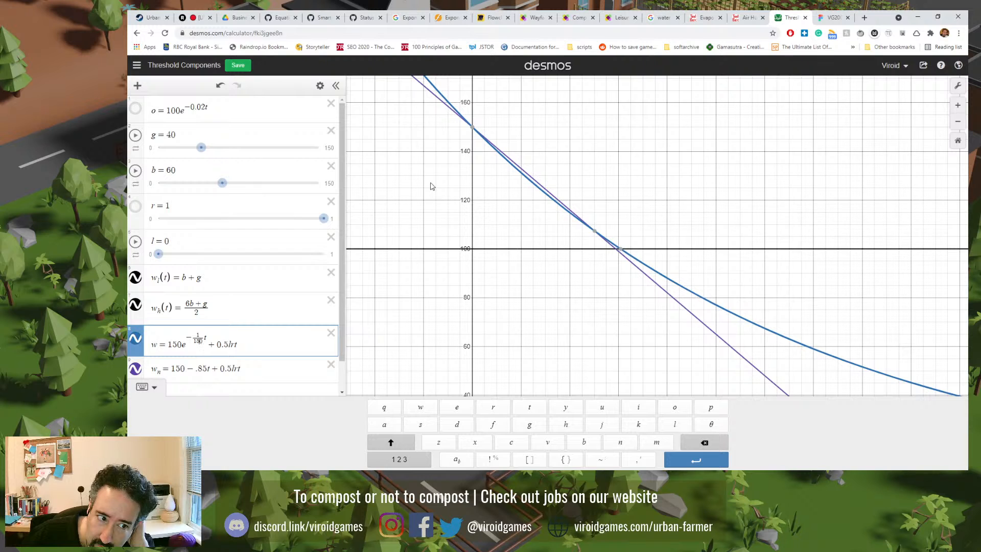
- Try 2/100 as the fraction in w's exponent and compare the steeper decay with the w_n line
type("2")
left_click(198, 341)
key("BackSpace")
type("0")
scroll(519, 200, "down", 4)
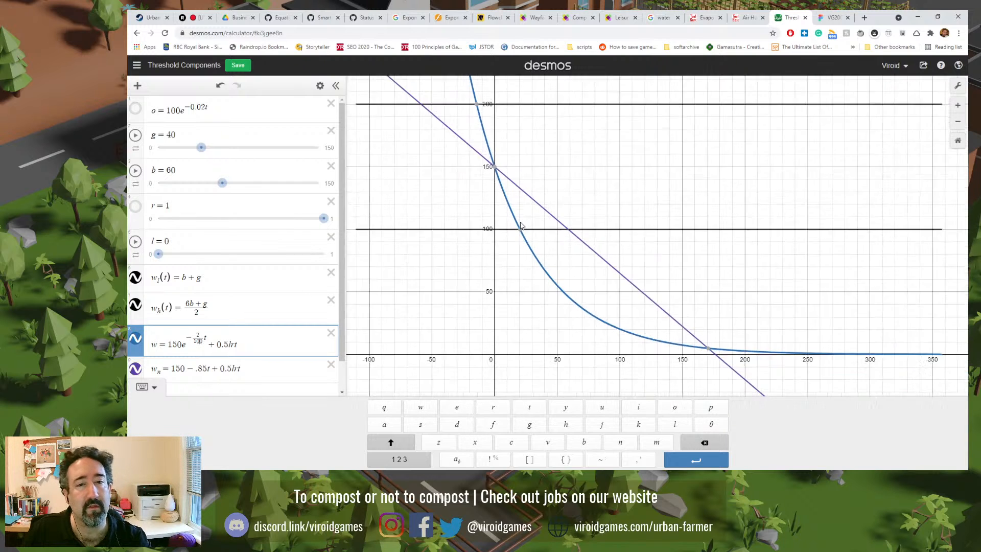
scroll(531, 230, "down", 3)
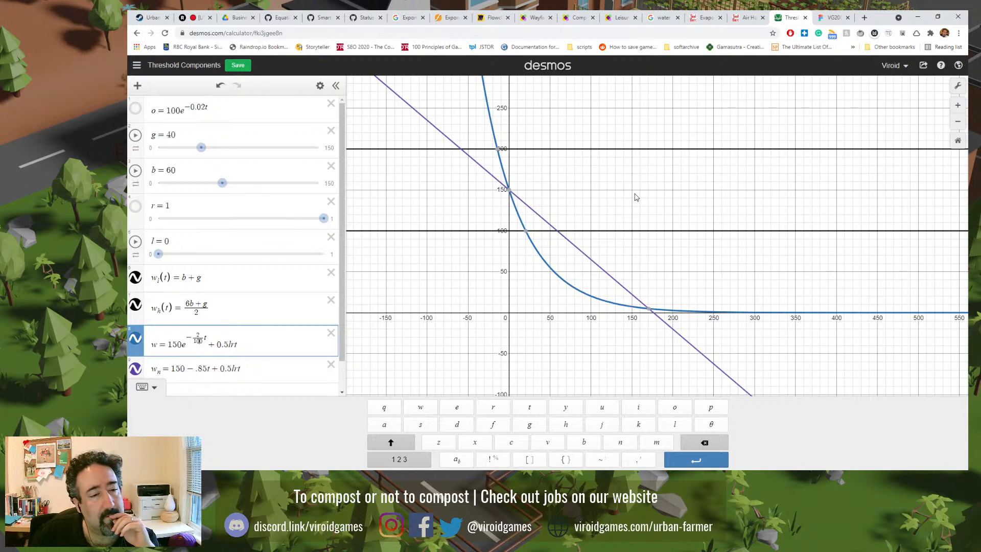
mouse_move(641, 232)
left_mouse_down()
mouse_move(592, 200)
mouse_move(650, 226)
mouse_move(647, 205)
mouse_move(602, 184)
mouse_move(622, 225)
left_mouse_up()
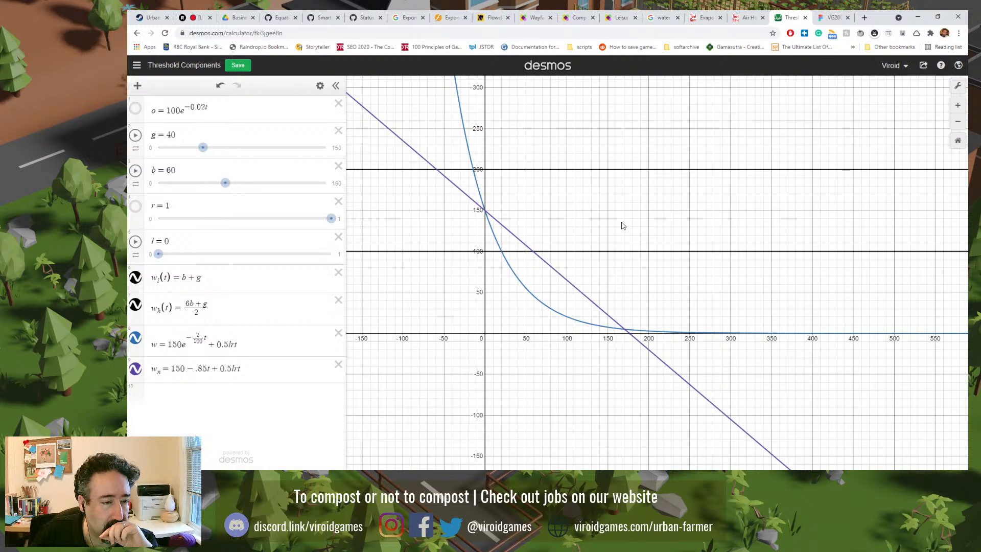
- Set the numerator of the fraction in w's exponent to .85
left_click(198, 334)
type(".85")
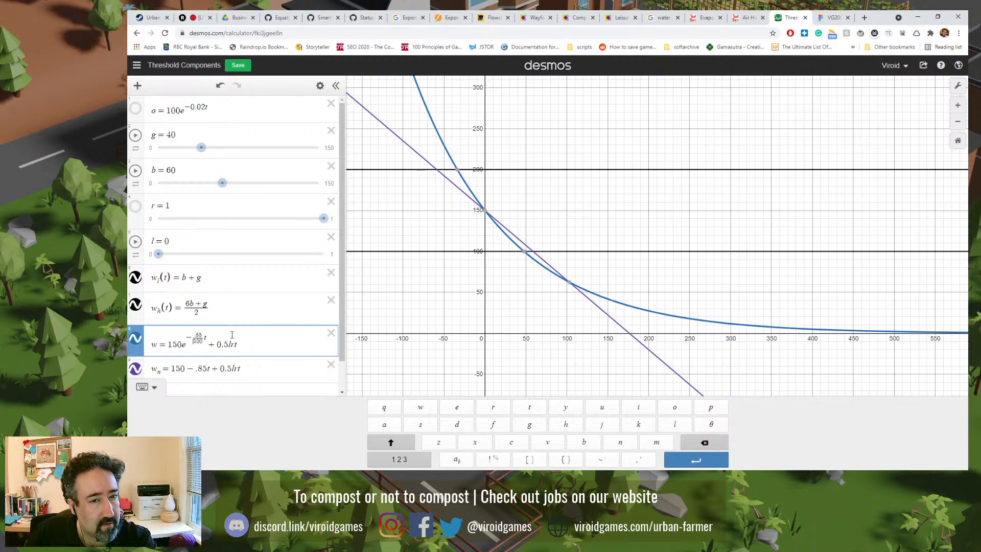
scroll(521, 230, "up", 3)
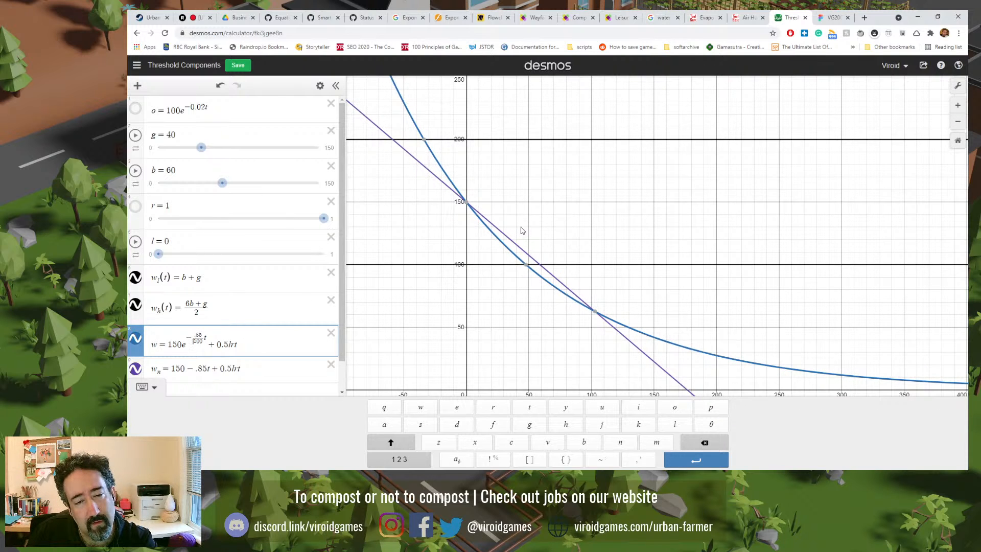
scroll(521, 230, "up", 1)
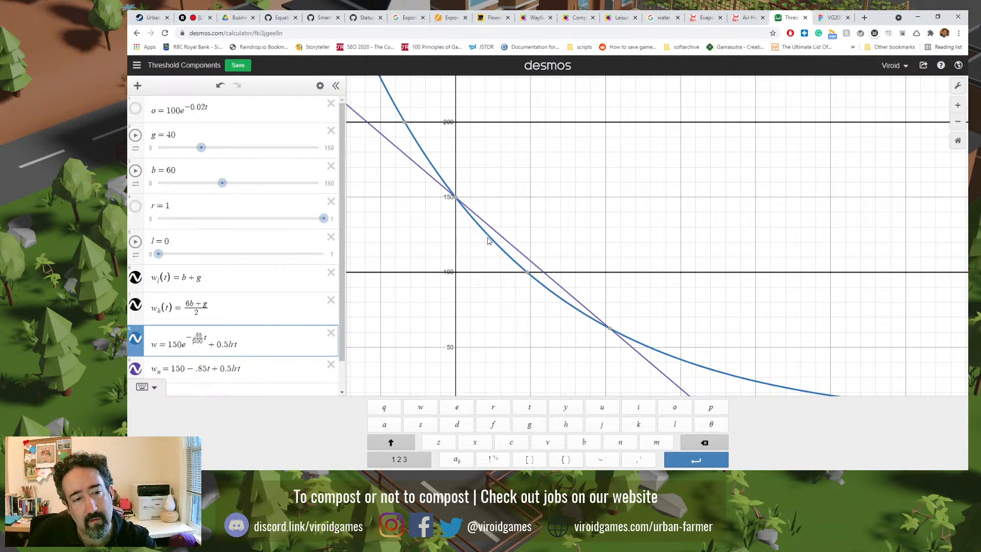
- Try 24 as the denominator of w's exponent fraction, and restore it to 100
key("BackSpace")
key("BackSpace")
type("4")
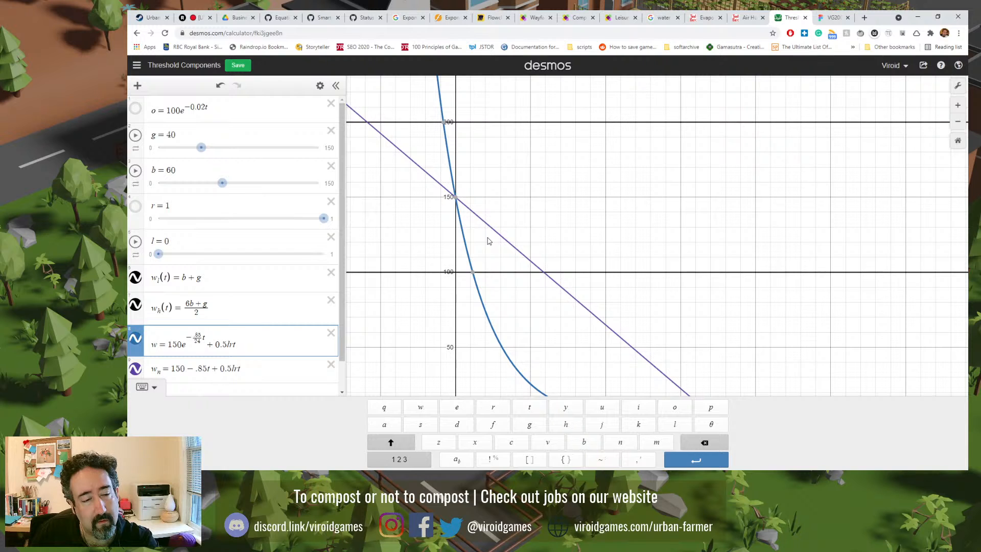
key("BackSpace")
key("BackSpace")
type("100")
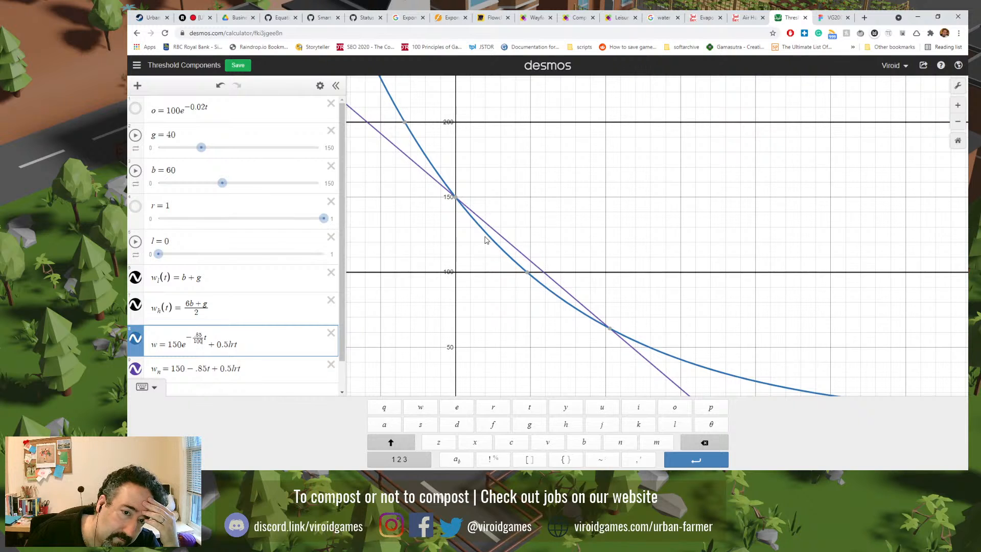
- Trace points on the w curve and the w_n line near the 125 level to compare their evaporation times
left_click(489, 236)
left_click_drag(493, 242, 486, 240)
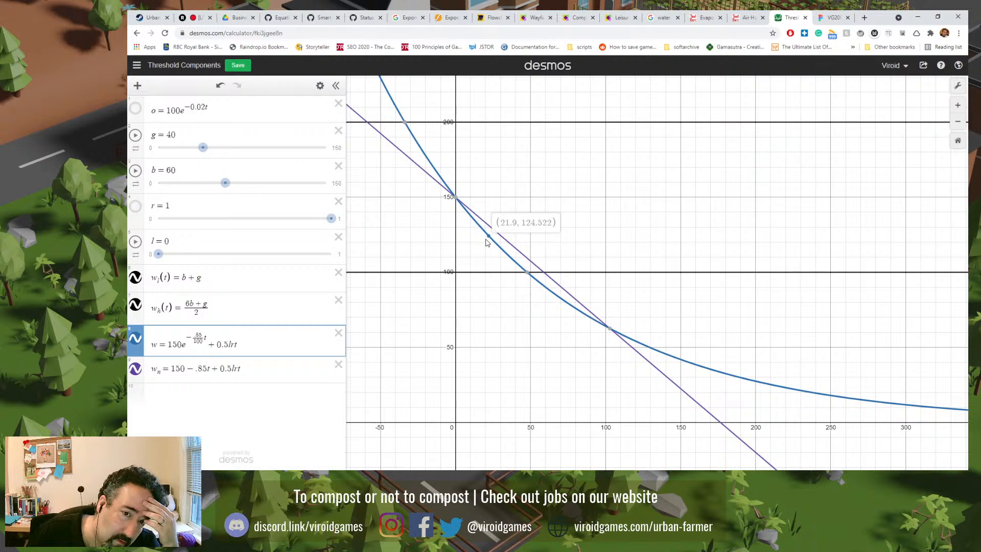
left_click(485, 225)
left_click_drag(485, 224, 500, 239)
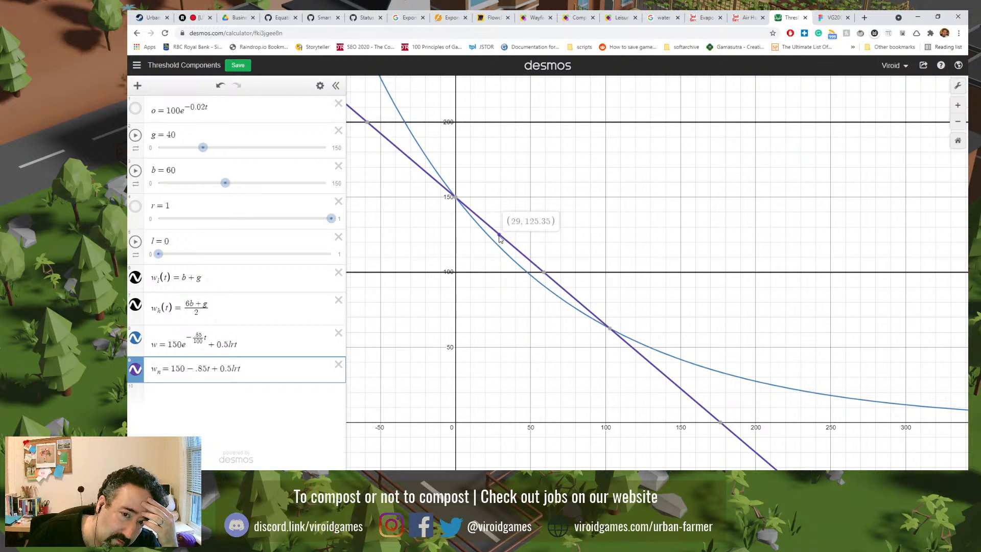
left_click_drag(499, 238, 499, 238)
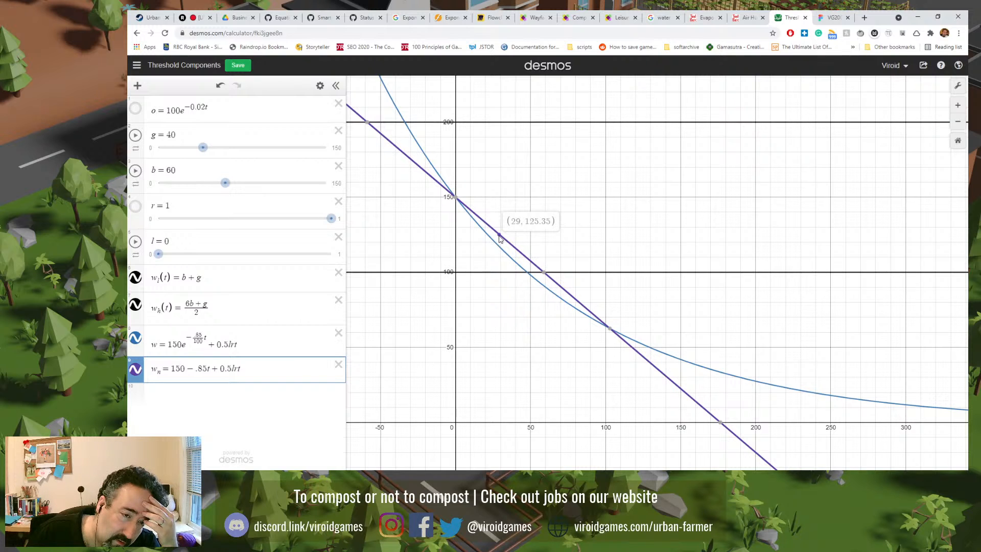
left_click_drag(500, 238, 499, 239)
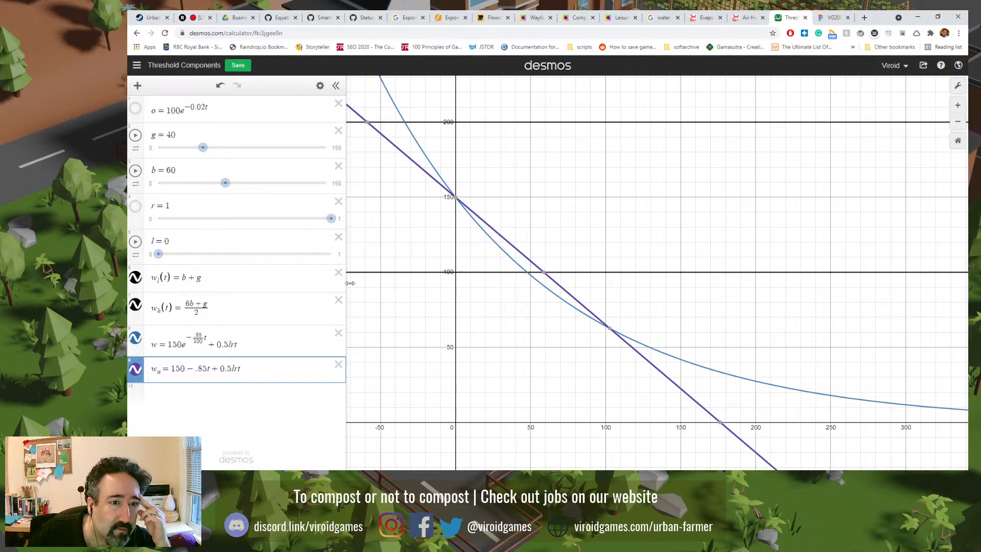
left_click(501, 237)
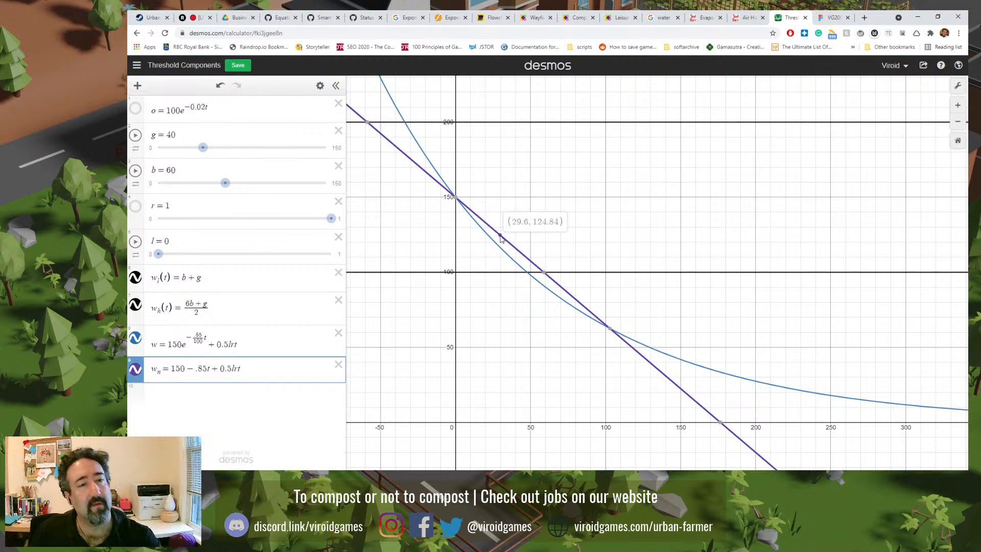
left_click_drag(501, 249, 482, 244)
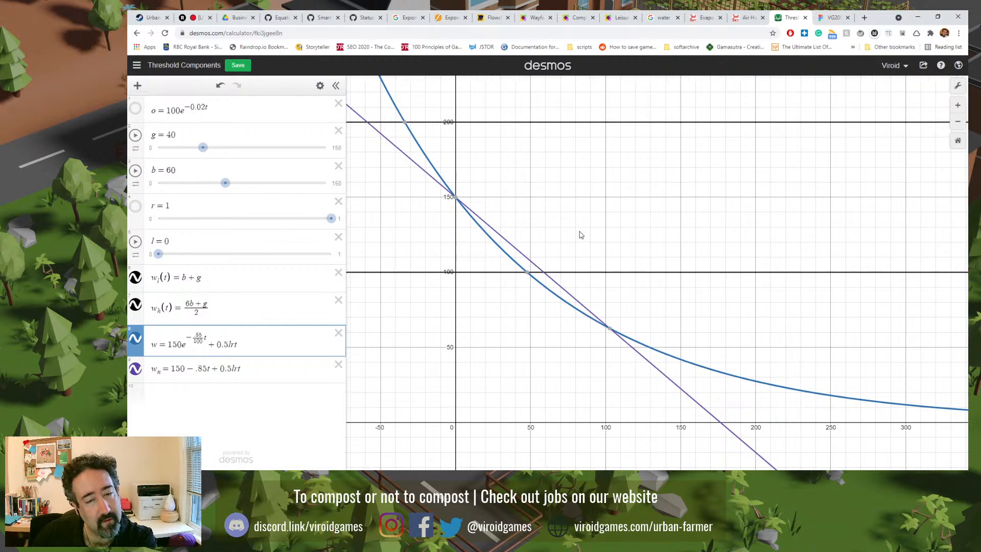
- Set the lid variable l to 1 to see both water equations with rain included
scroll(581, 235, "down", 5)
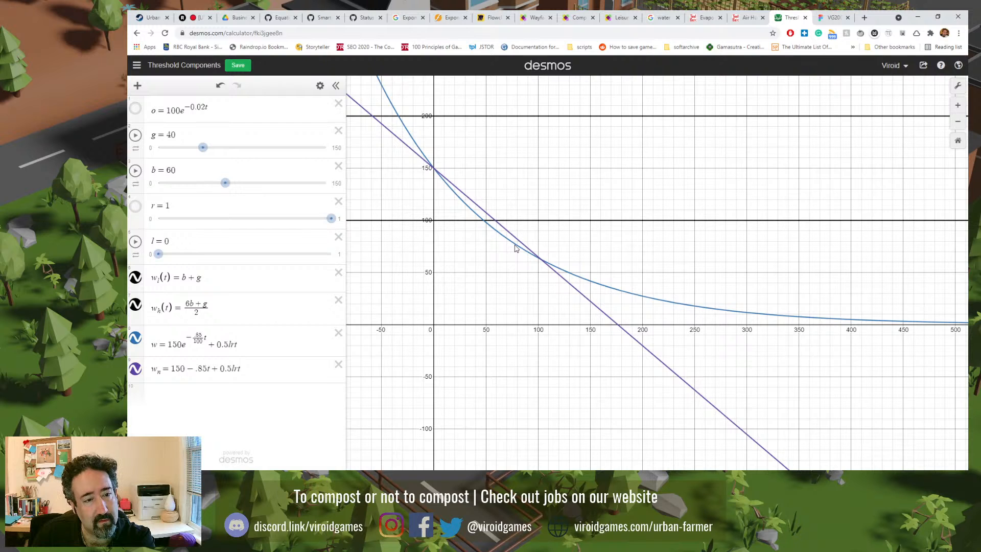
left_click(324, 254)
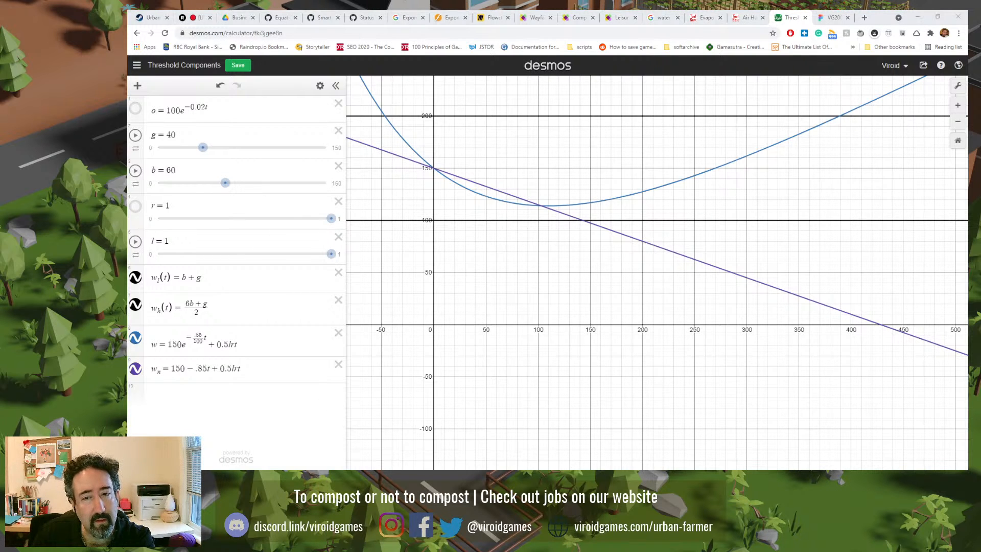
- Switch to the Urban Farmer debug game window, move it into view and change the game's time speed
key("alt+Tab")
left_click_drag(740, 78, 504, 64)
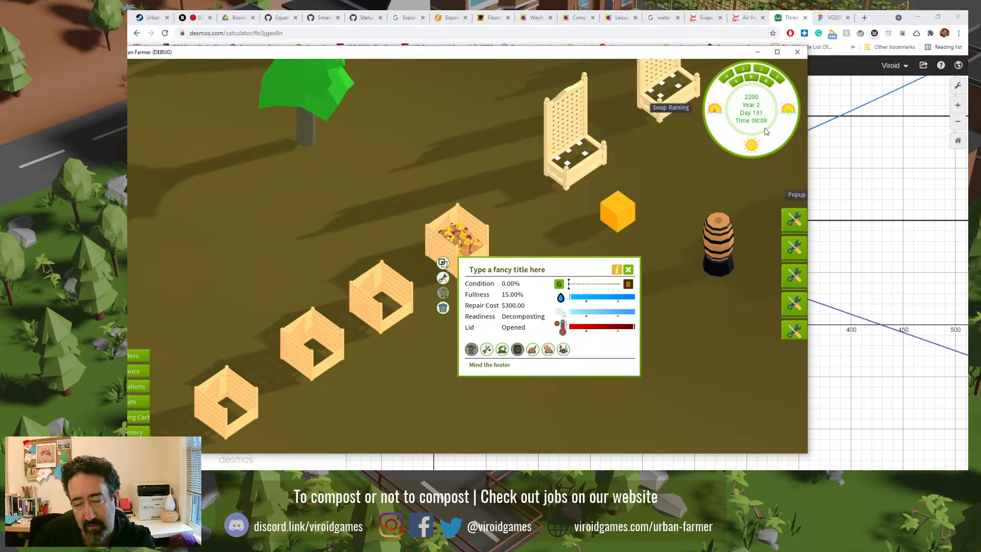
left_click(759, 73)
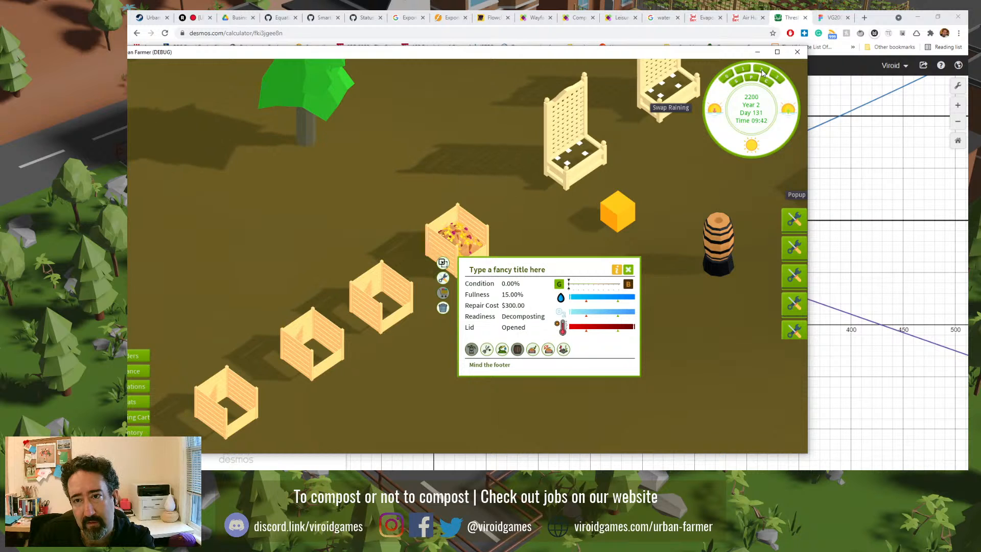
left_click(778, 78)
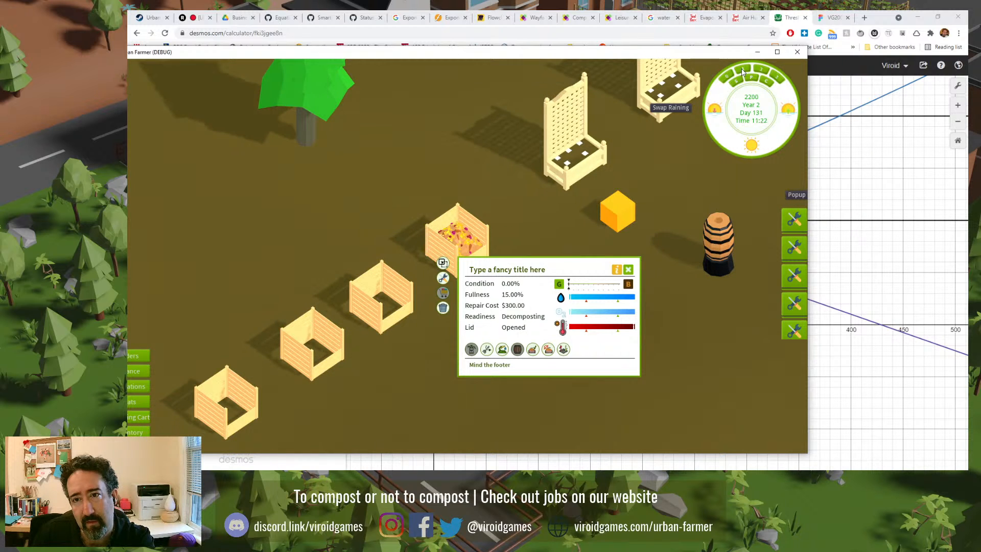
left_click(744, 143)
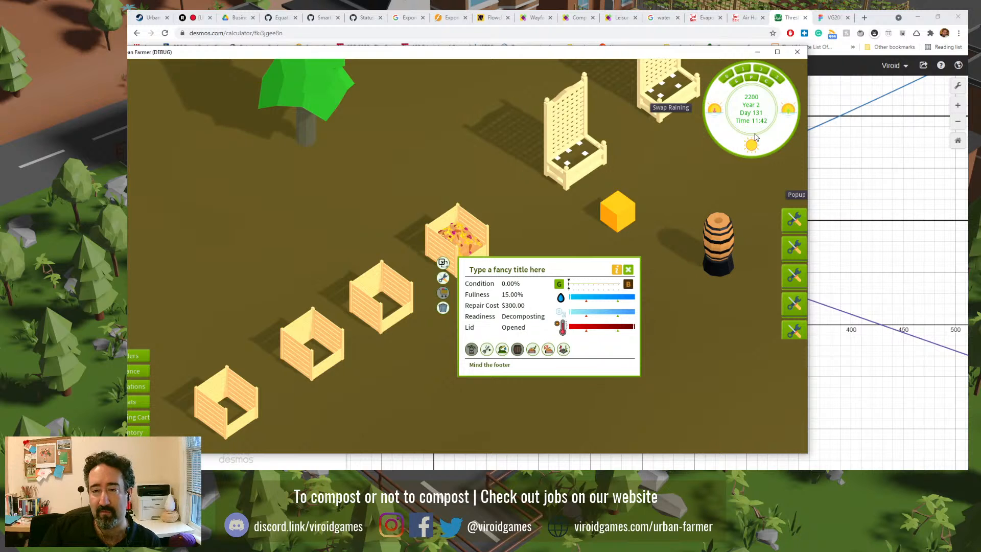
- Fast forward the game by 1 day and 3 hours
left_click(761, 84)
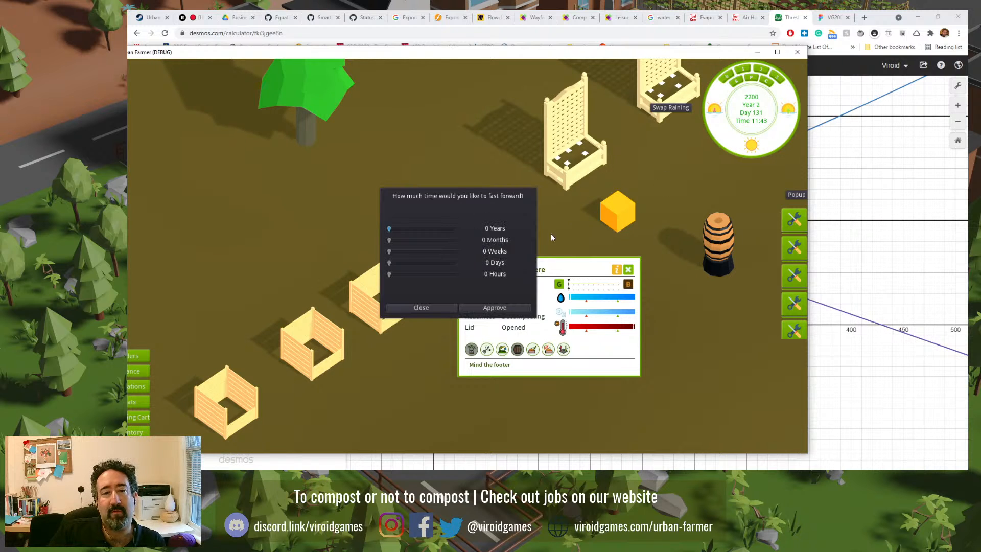
left_click(391, 265)
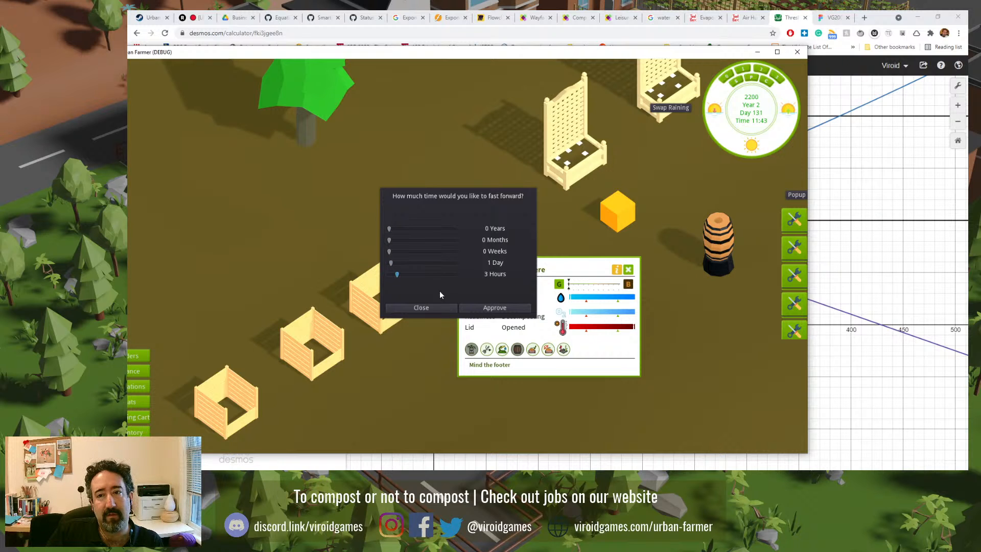
left_click(474, 306)
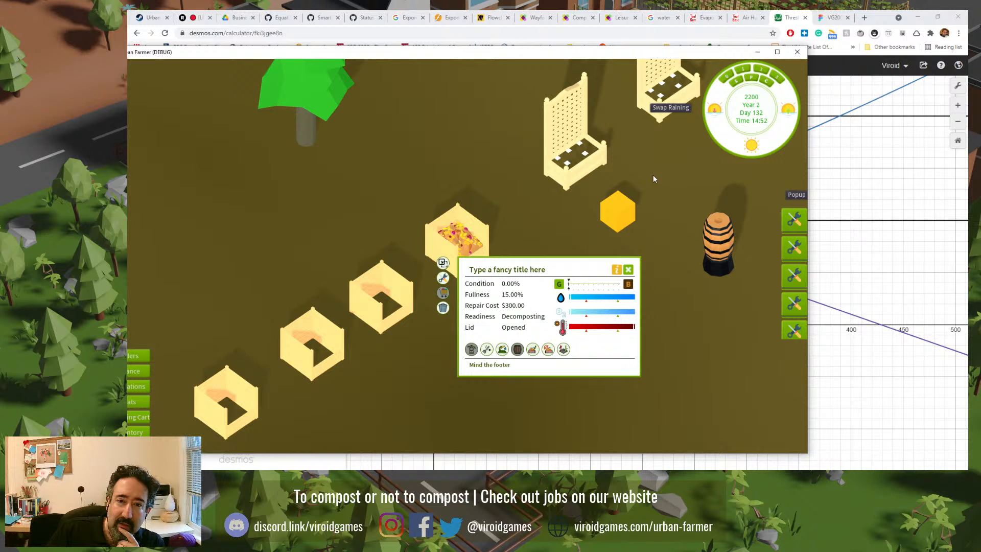
- Filter the inventory by "tom" and plant Mountain Merit in the front slot of the trellis planter
scroll(607, 153, "up", 3)
scroll(578, 148, "down", 2)
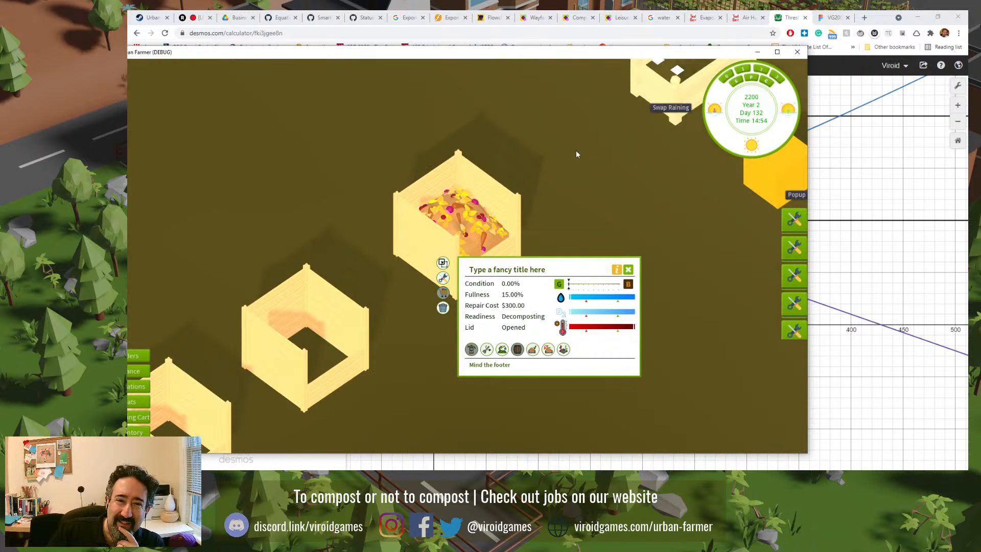
key("w")
key("d")
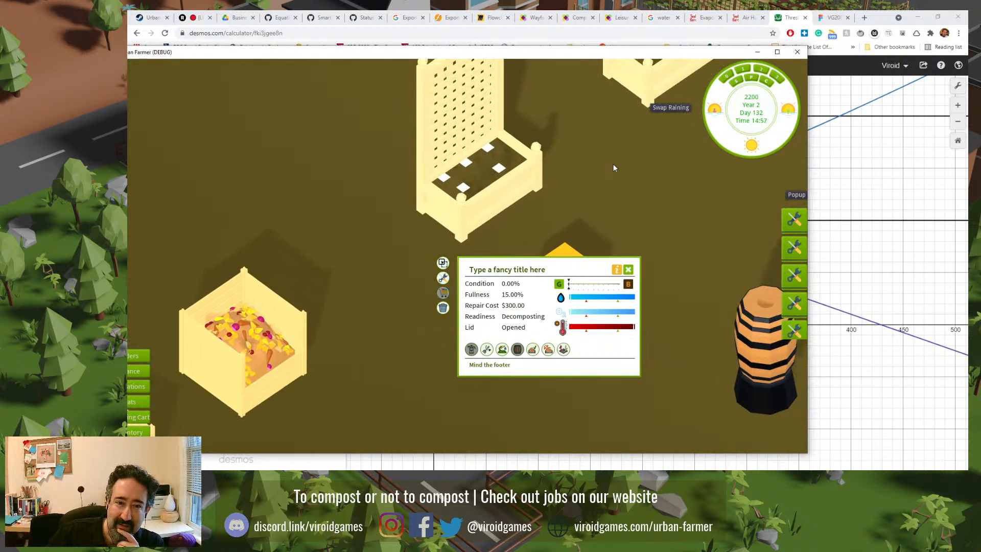
left_click(522, 159)
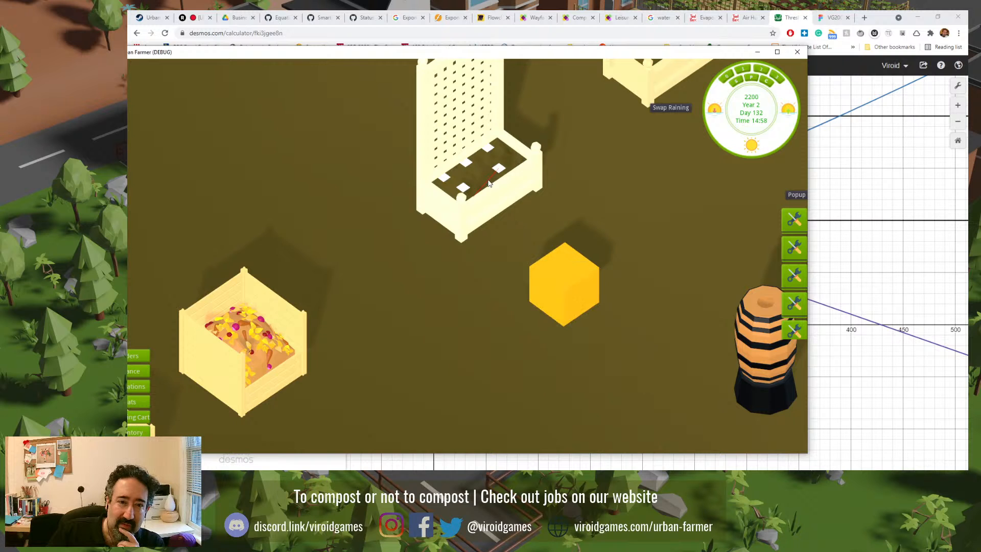
left_click(140, 431)
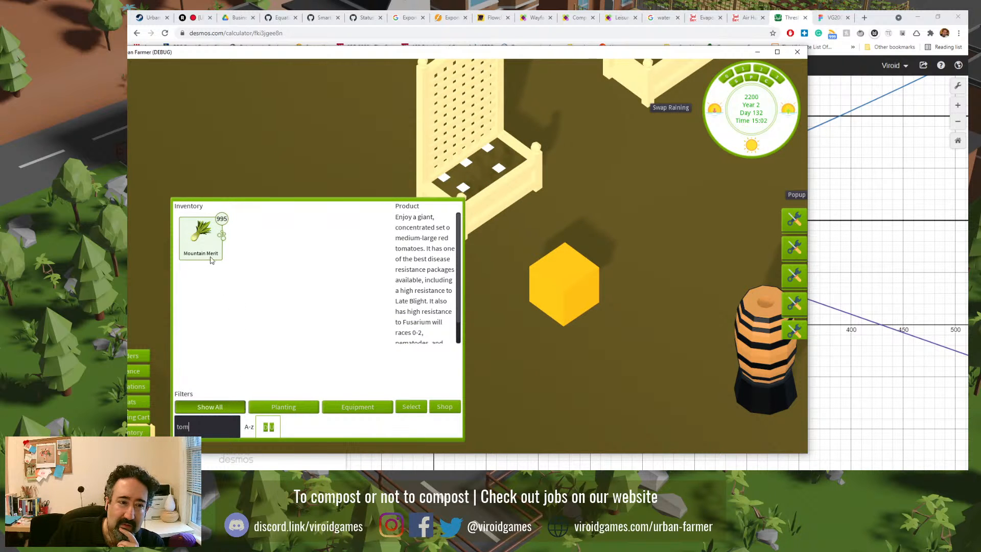
left_click(412, 406)
left_click(462, 192)
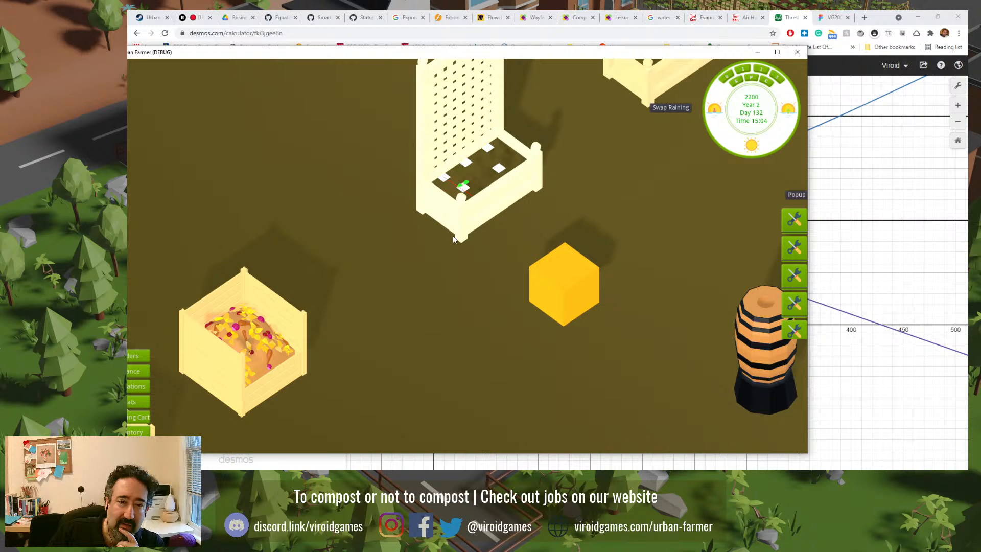
- Fast forward the game by 3 days and inspect the tomato plant in the trellis planter
left_click(764, 84)
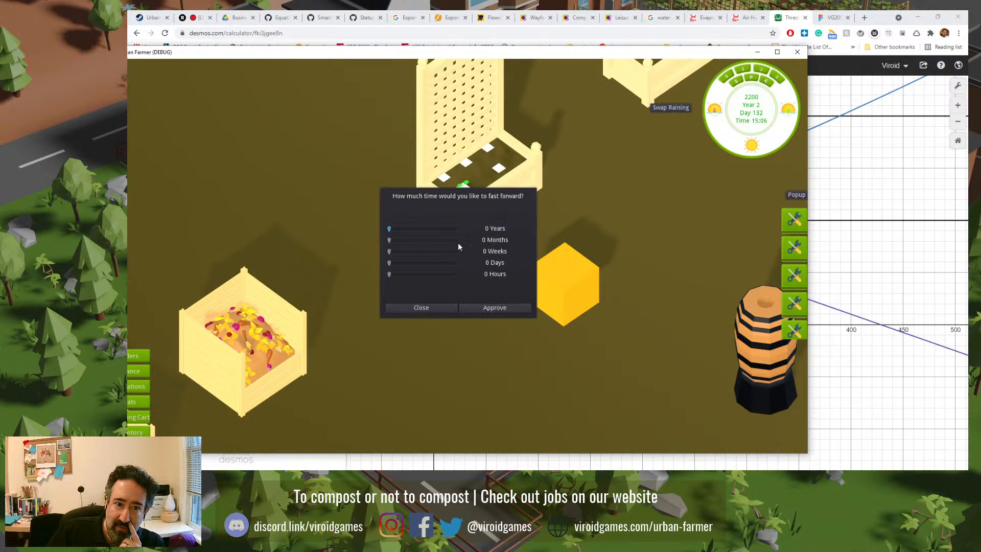
left_click(395, 262)
left_click(480, 309)
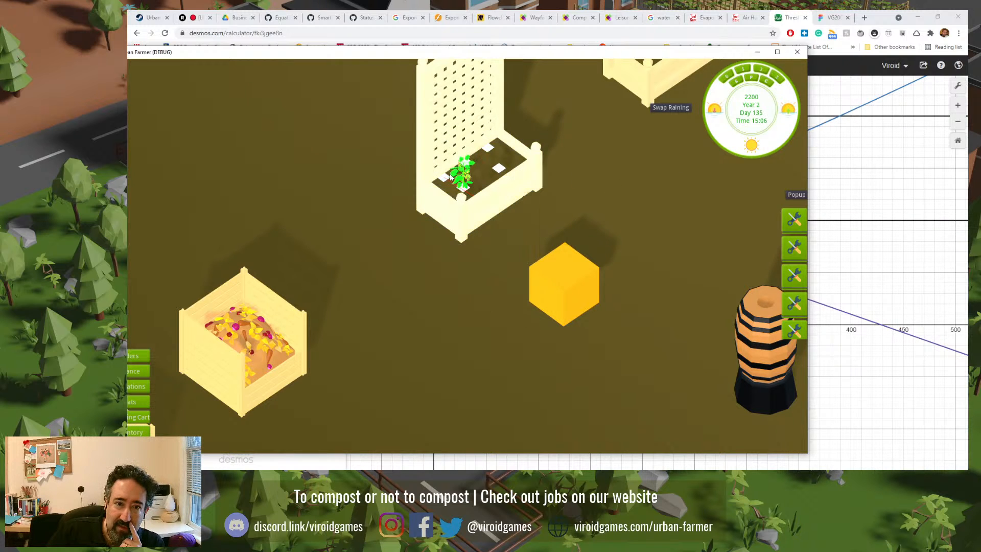
scroll(526, 150, "up", 3)
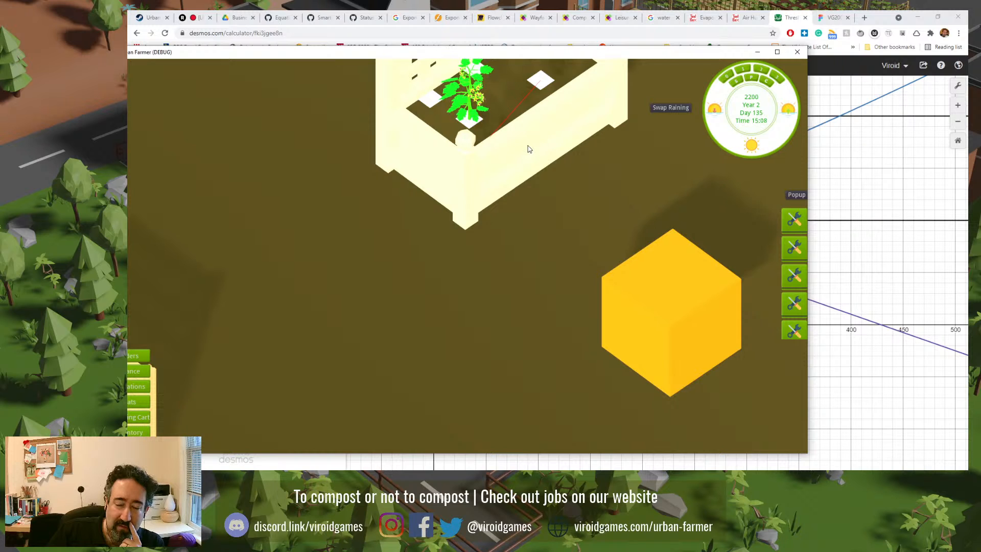
scroll(527, 145, "down", 3)
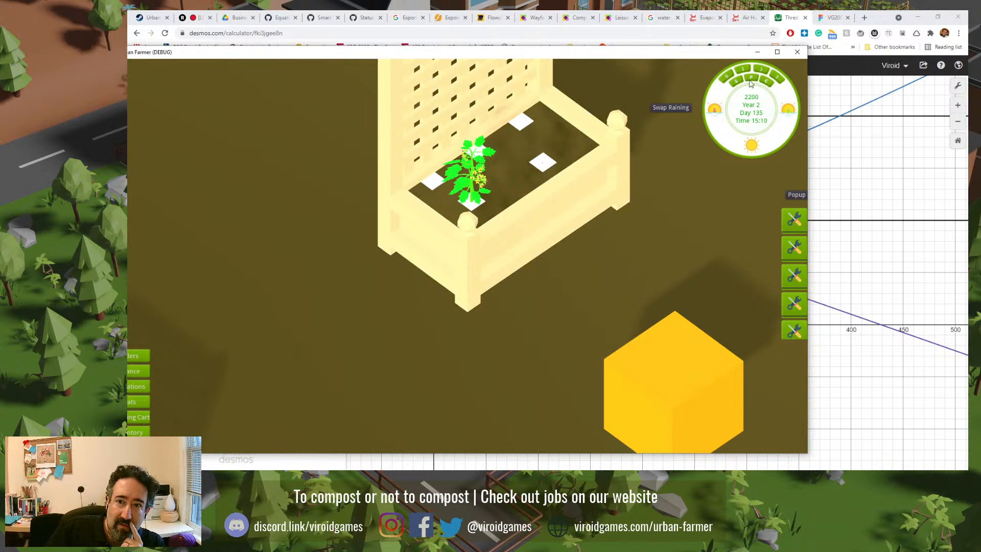
- Fast forward the game by 1 day three times in a row to follow the tomato plant's growth
left_click(772, 84)
left_click_drag(389, 266, 391, 266)
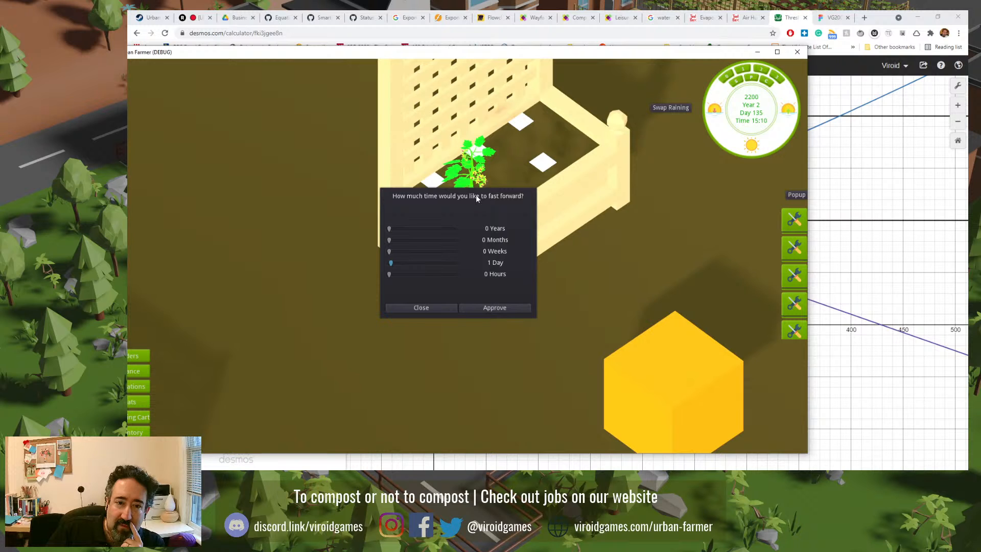
left_click(495, 307)
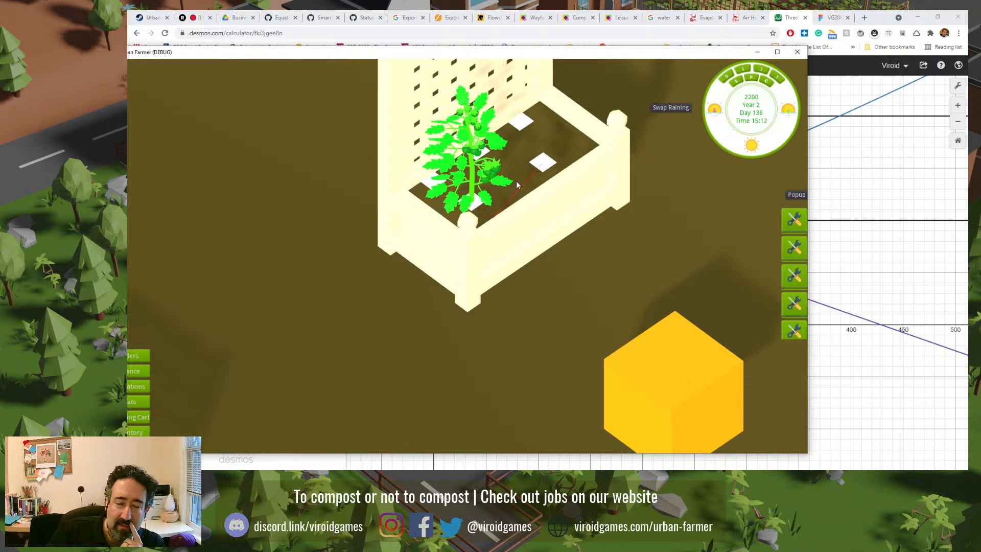
key("d")
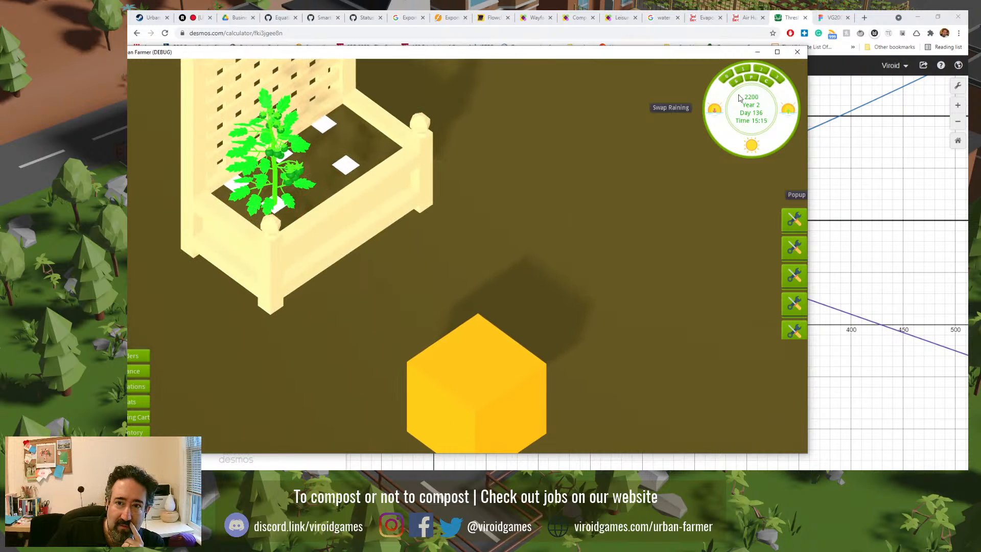
left_click(765, 84)
left_click_drag(390, 264, 391, 265)
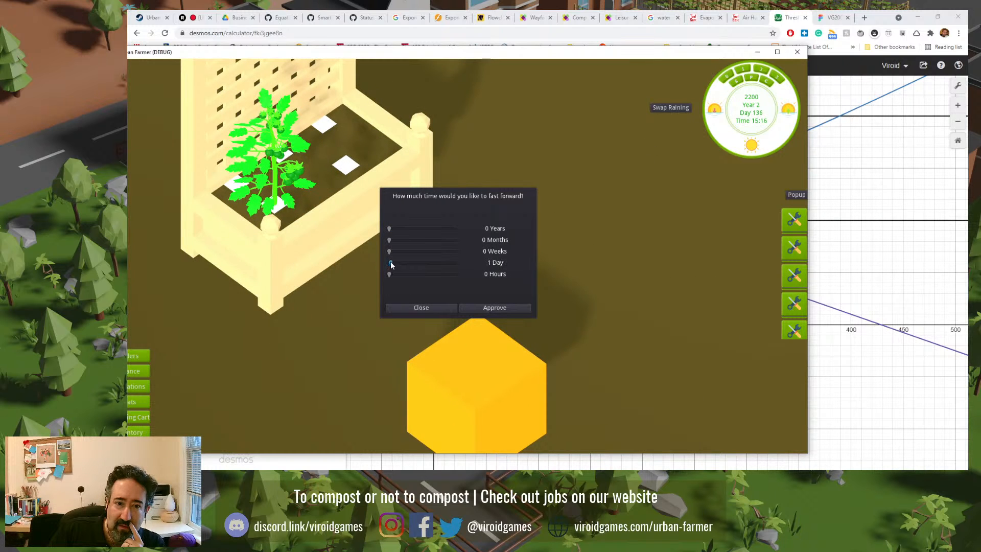
left_click(476, 307)
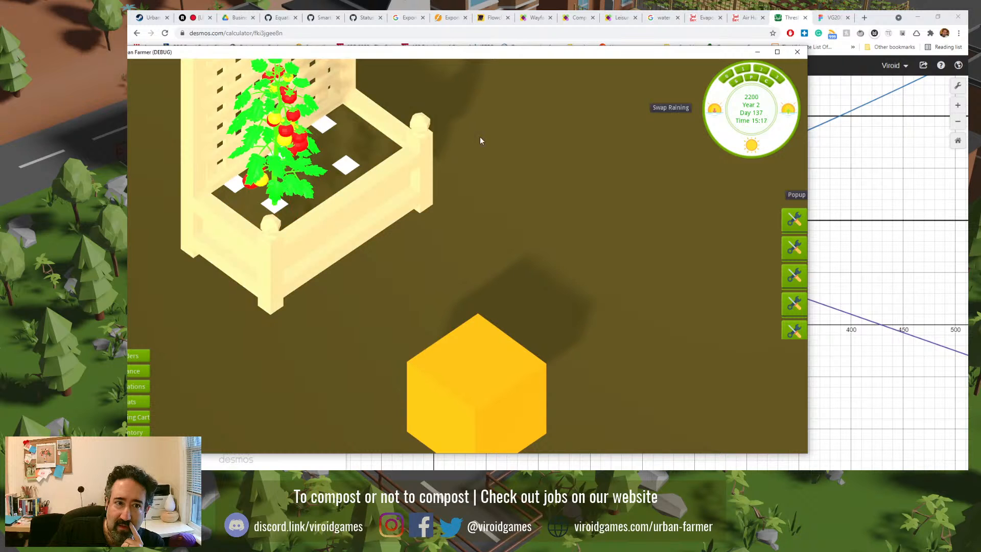
left_click(767, 90)
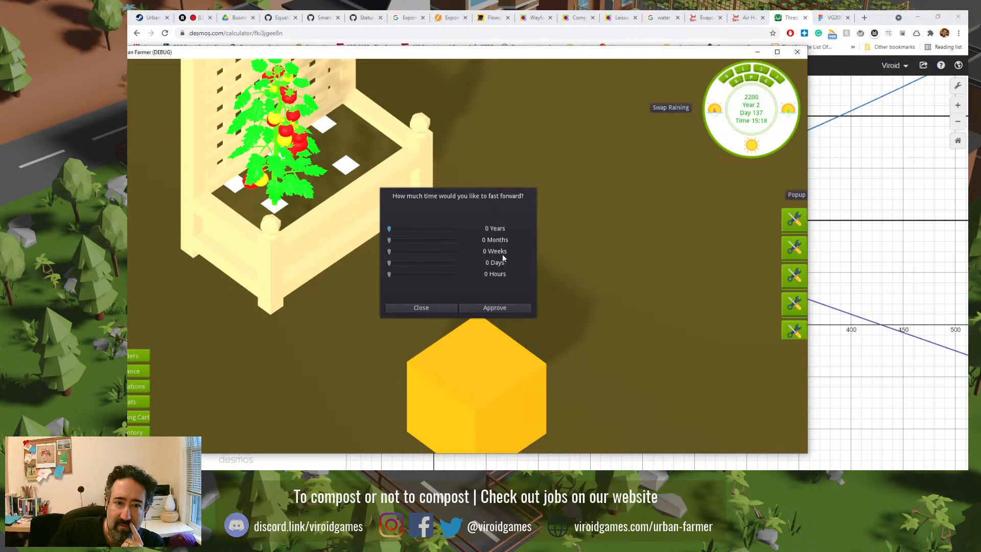
left_click_drag(391, 263, 394, 265)
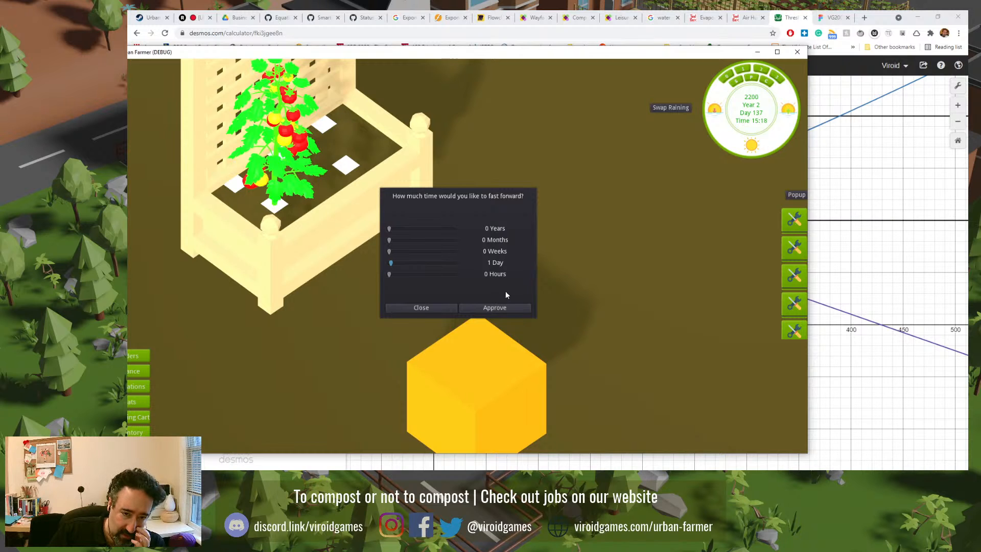
left_click(501, 305)
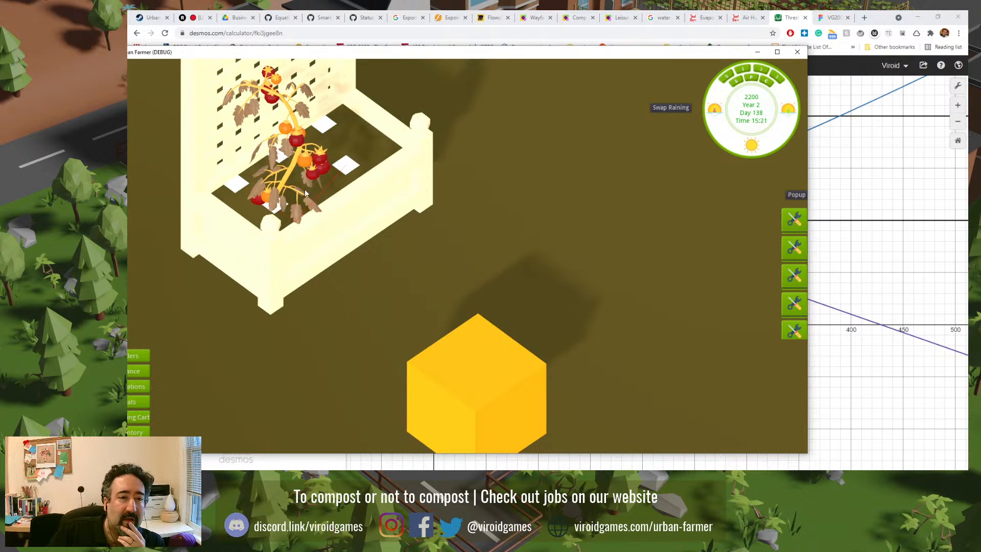
- Remove the dead Mountain Merit plant from the trellis planter, keeping the default removal settings, and close the planter's details
left_click(314, 254)
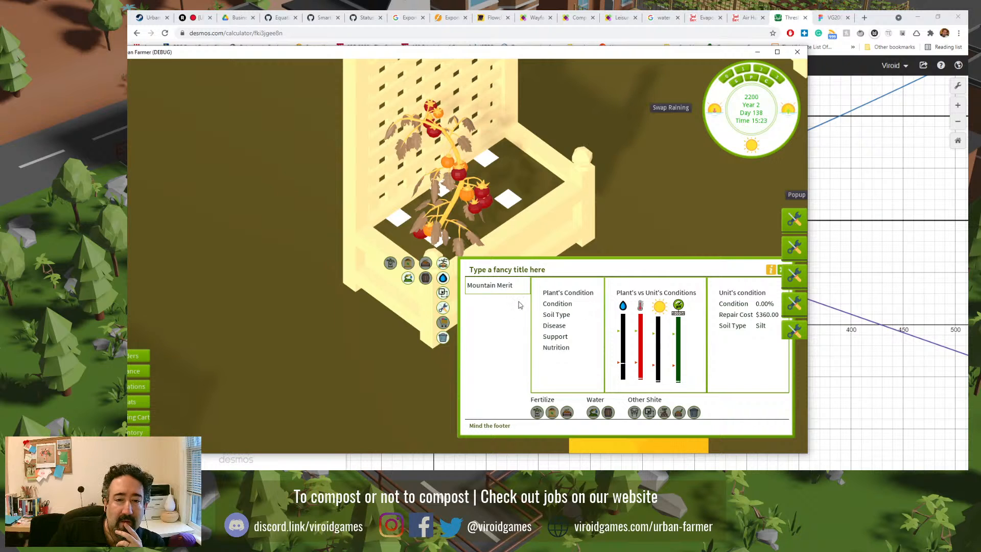
left_click(679, 414)
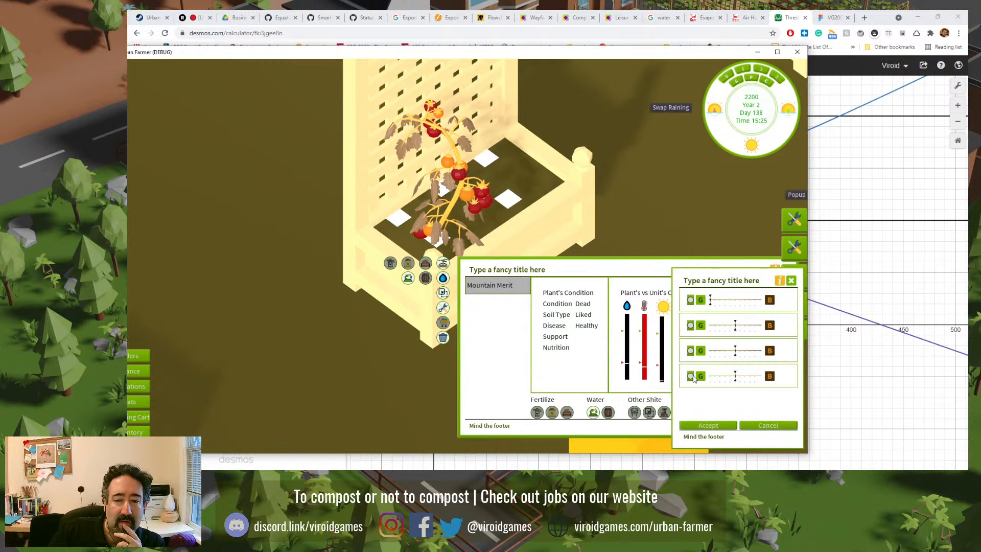
left_click(714, 425)
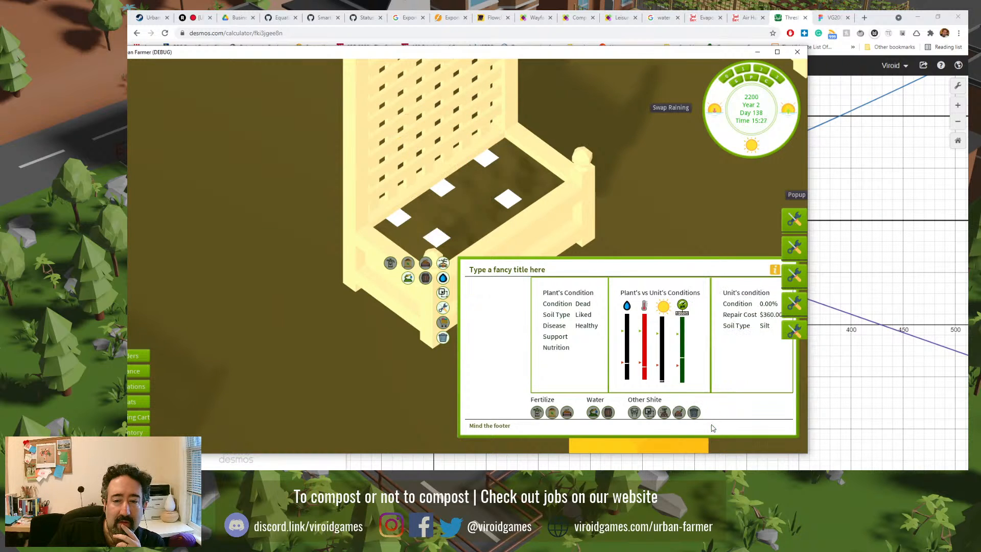
left_click(697, 217)
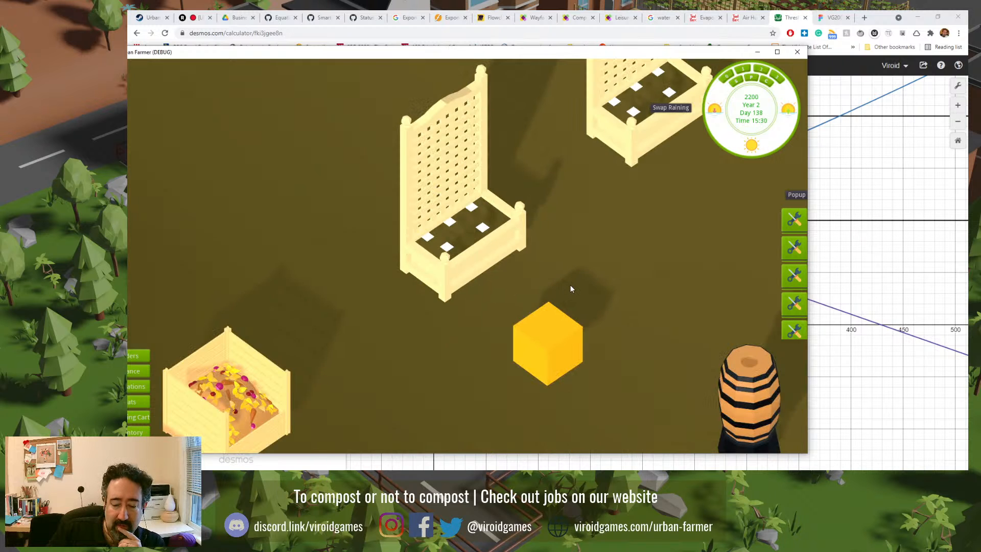
- Go to the filled compost bin and open its details to examine the readiness, water, oxygen and temperature levels
key("s")
key("a")
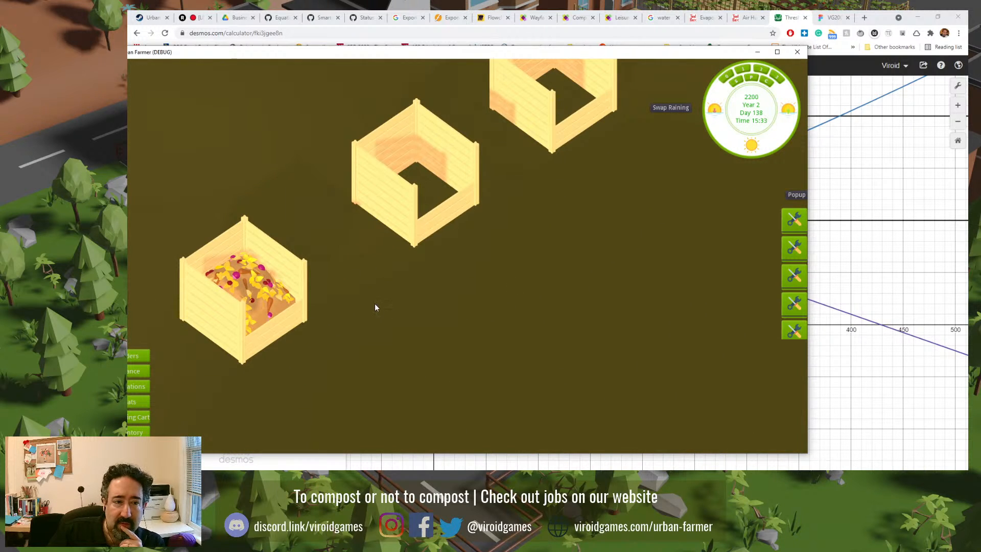
left_click(299, 301)
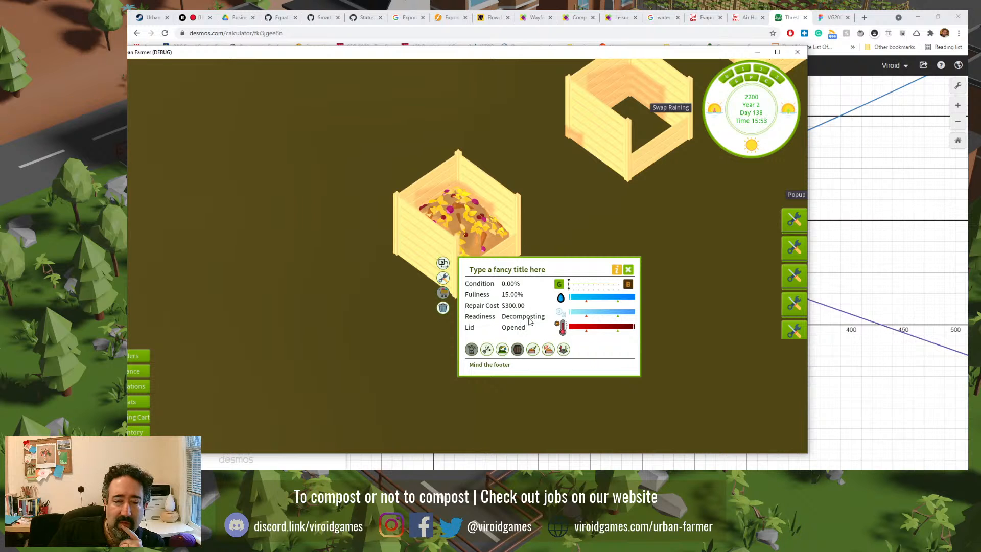
- Switch to the browser and compare the Figma compost menu's threshold bars with the water equations in Desmos
left_click(492, 17)
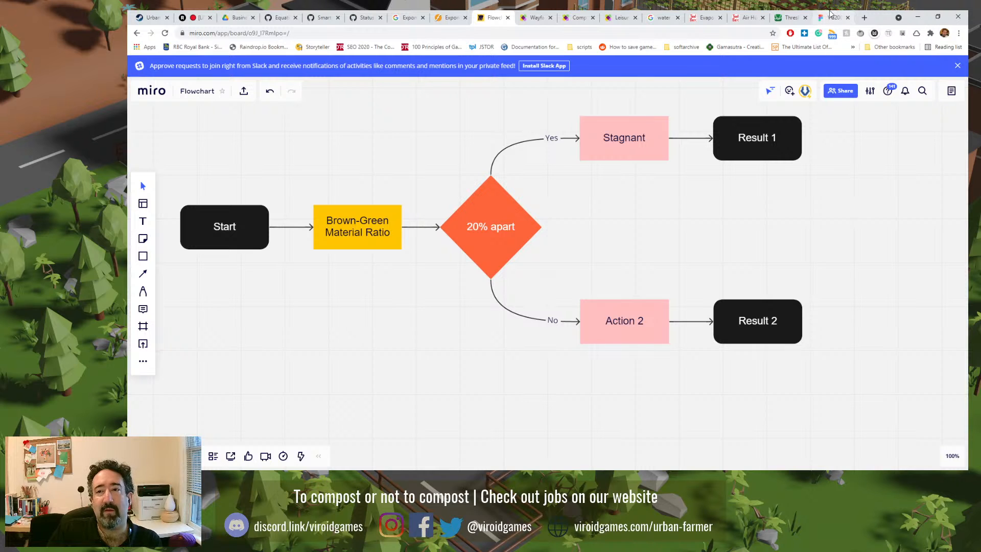
left_click(831, 15)
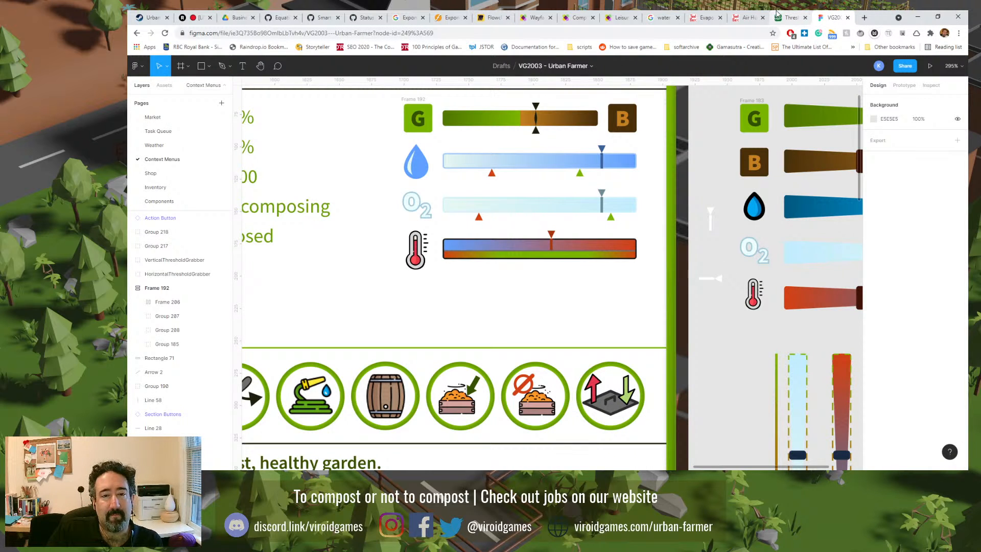
left_click(789, 17)
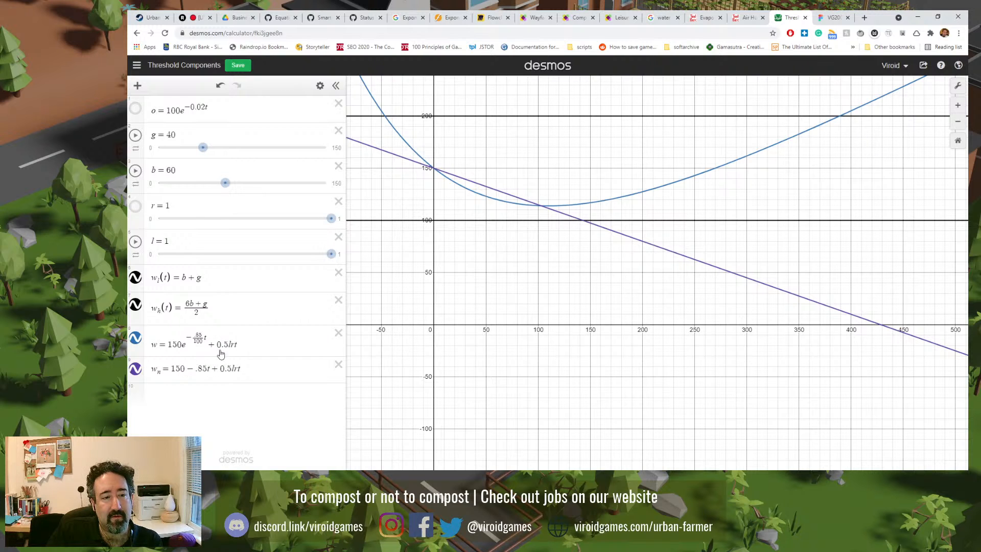
left_click(831, 17)
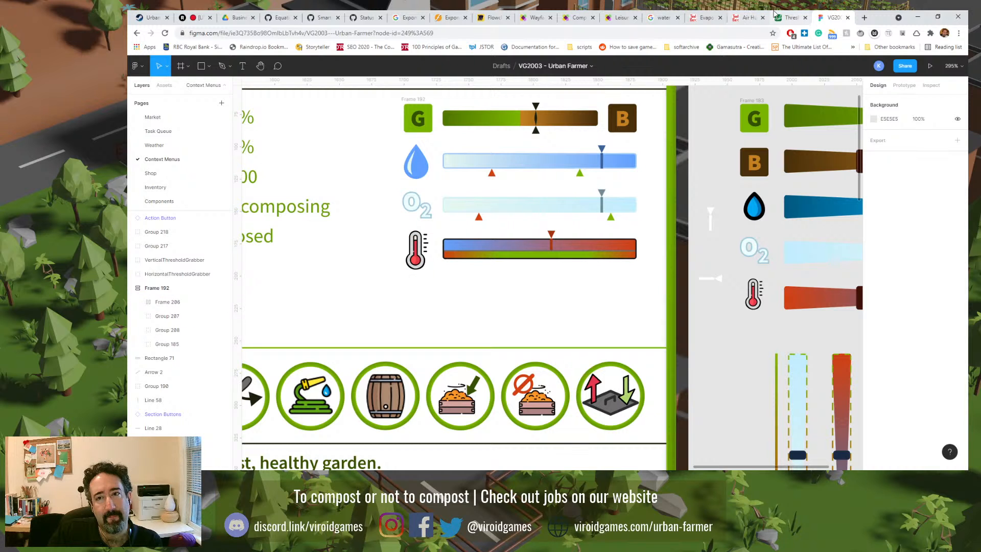
- Examine the swimming pool example on the Engineering ToolBox water evaporation page, including its evaporation coefficient and area calculations
left_click(748, 17)
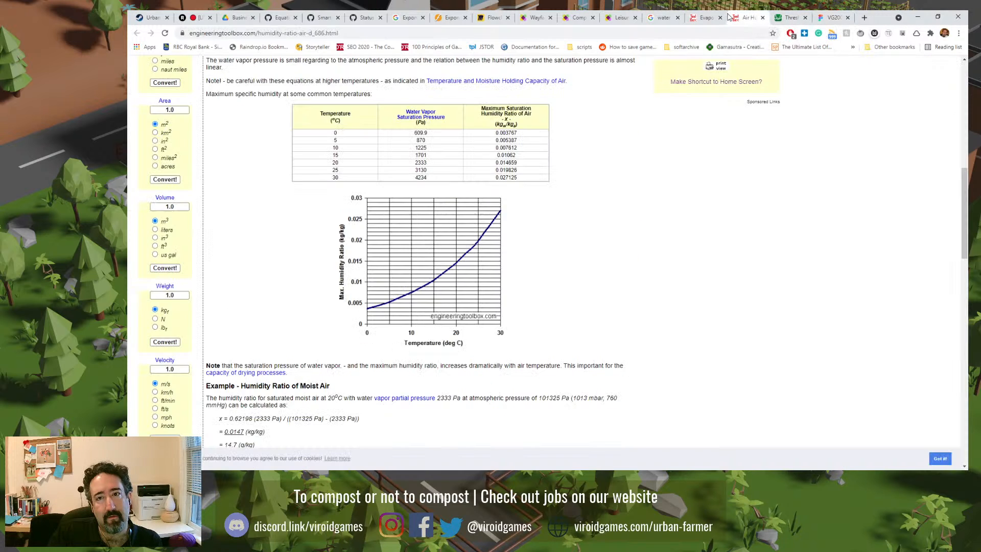
left_click(715, 18)
scroll(480, 224, "up", 1)
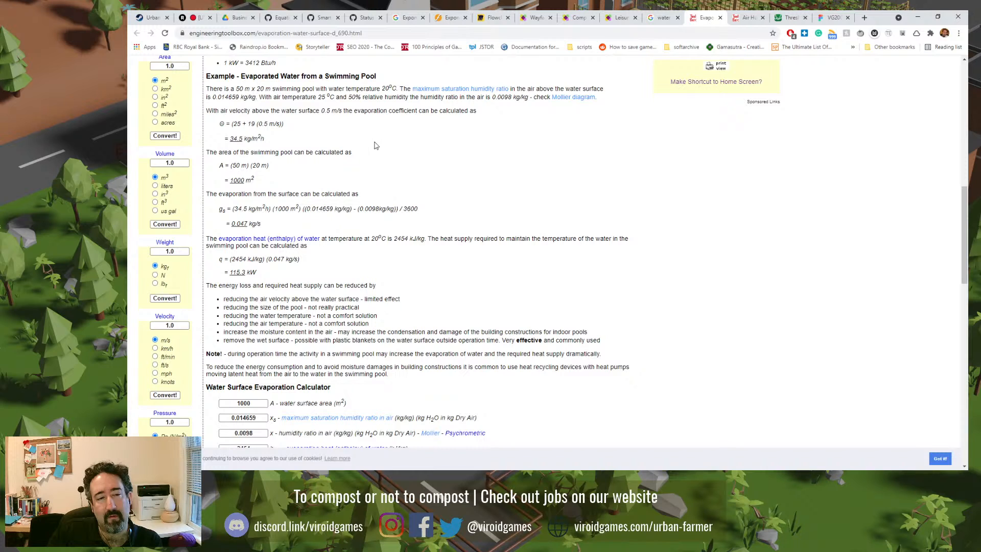
left_click_drag(259, 123, 329, 192)
left_click(360, 179)
left_click_drag(263, 123, 312, 194)
left_click(323, 198)
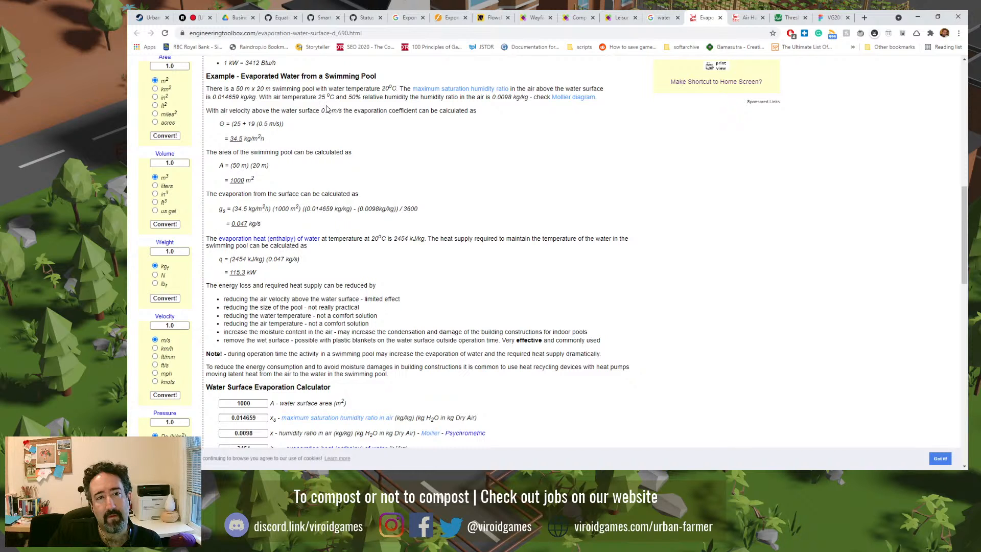
left_click_drag(332, 98, 271, 166)
left_click(360, 190)
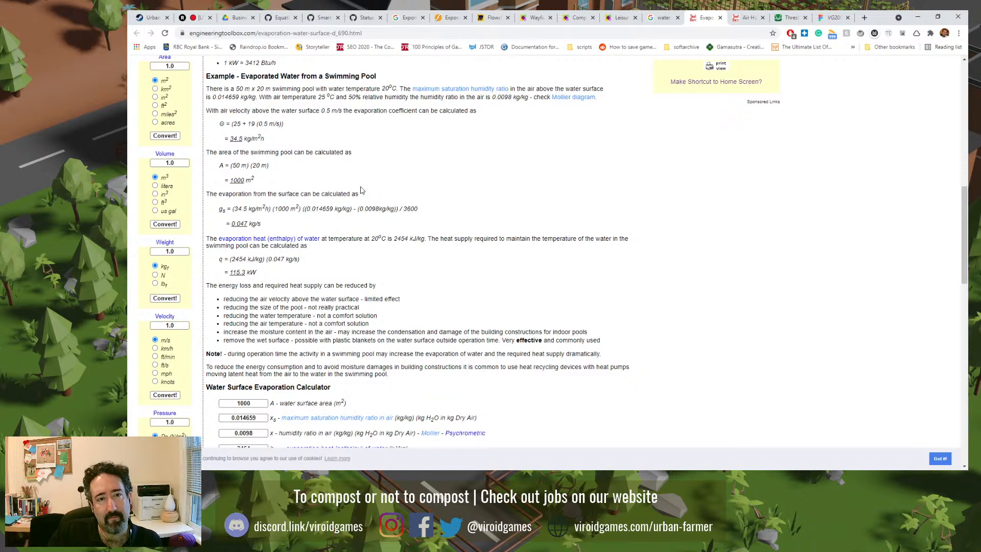
- Return to the Desmos Threshold Components graph, examine the decay exponent of w, and set l to 0
left_click(780, 19)
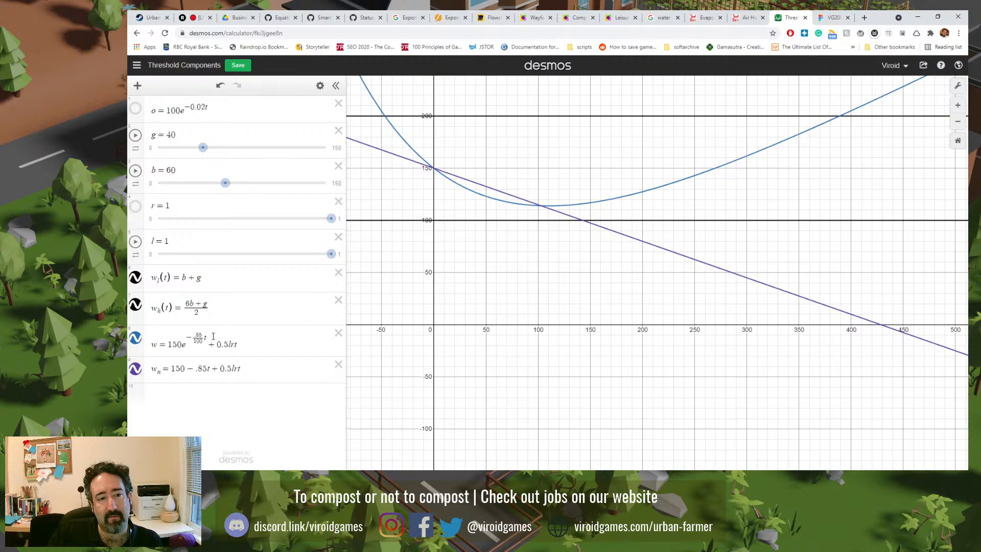
left_click_drag(198, 367, 208, 341)
left_click(200, 309)
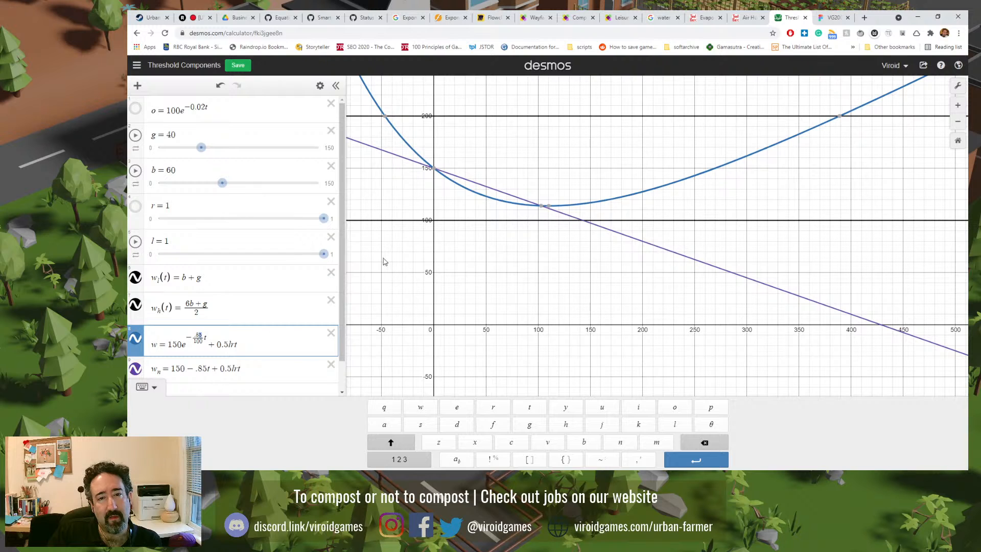
mouse_move(554, 211)
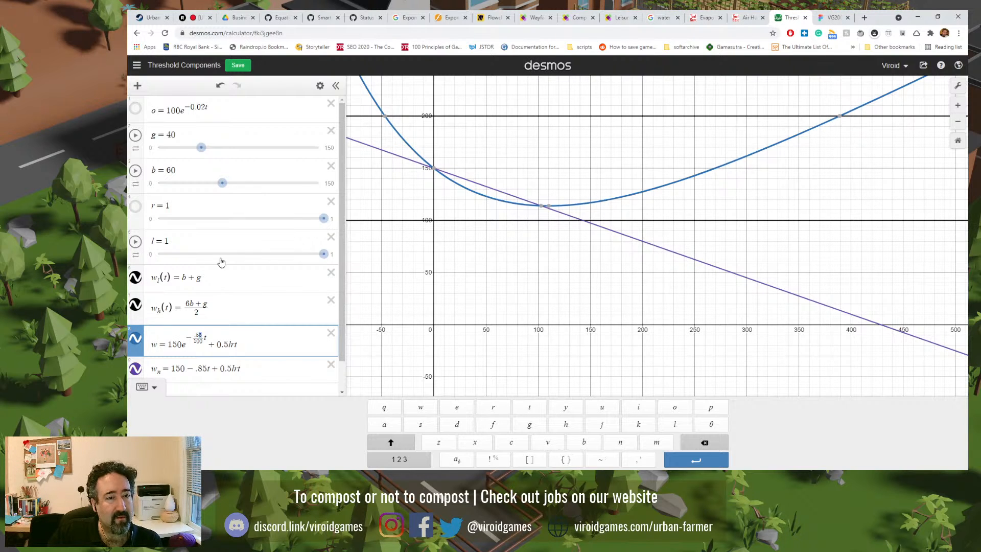
left_click(192, 254)
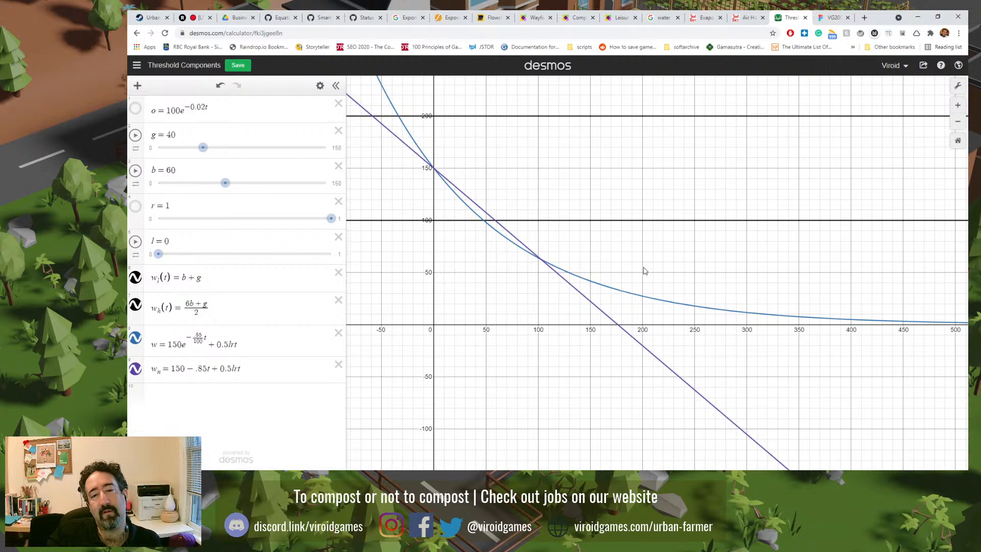
left_click_drag(183, 347, 171, 345)
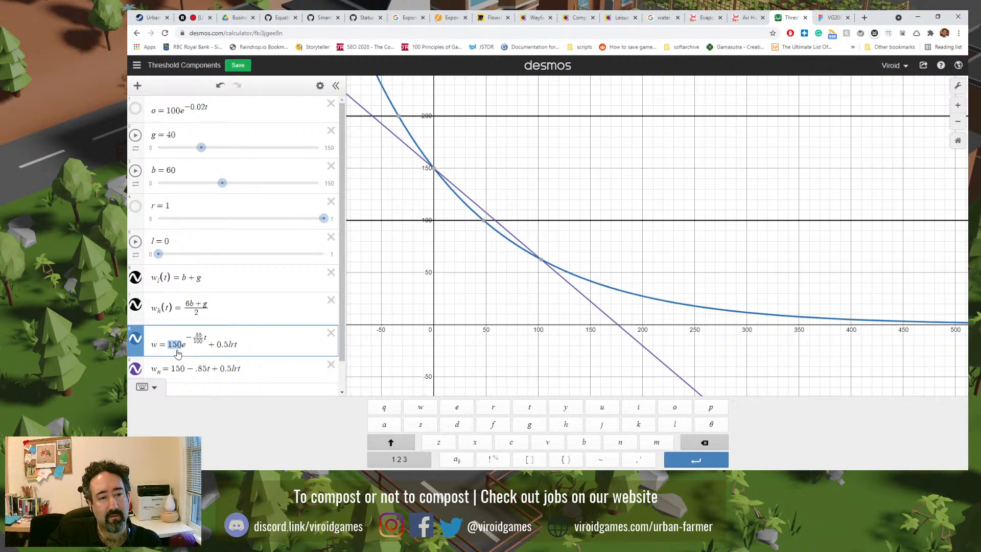
left_click(149, 386)
left_click(244, 393)
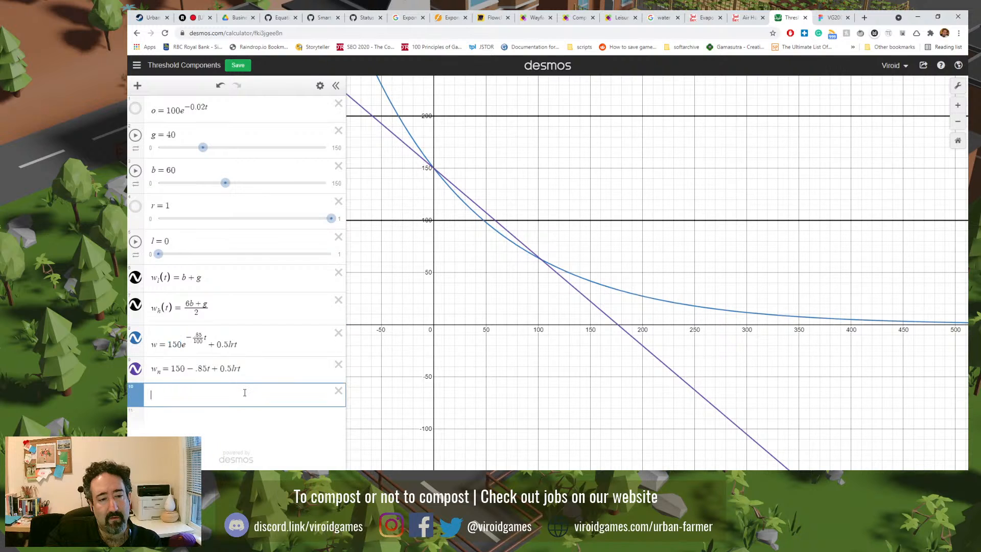
left_click(338, 392)
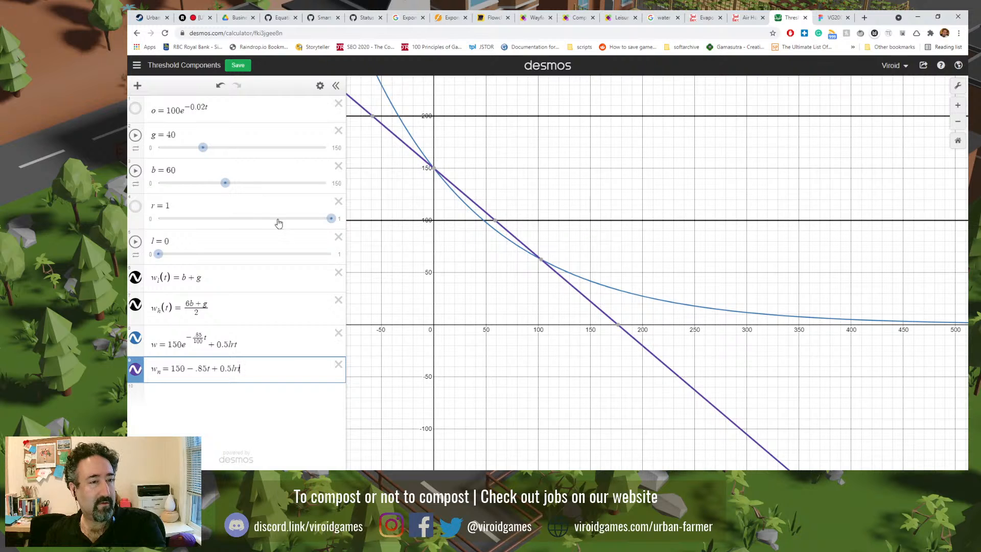
- Compare the w and w_n curves with l switched between 1 and 0, and inspect their intersection with l at 0
left_click(323, 258)
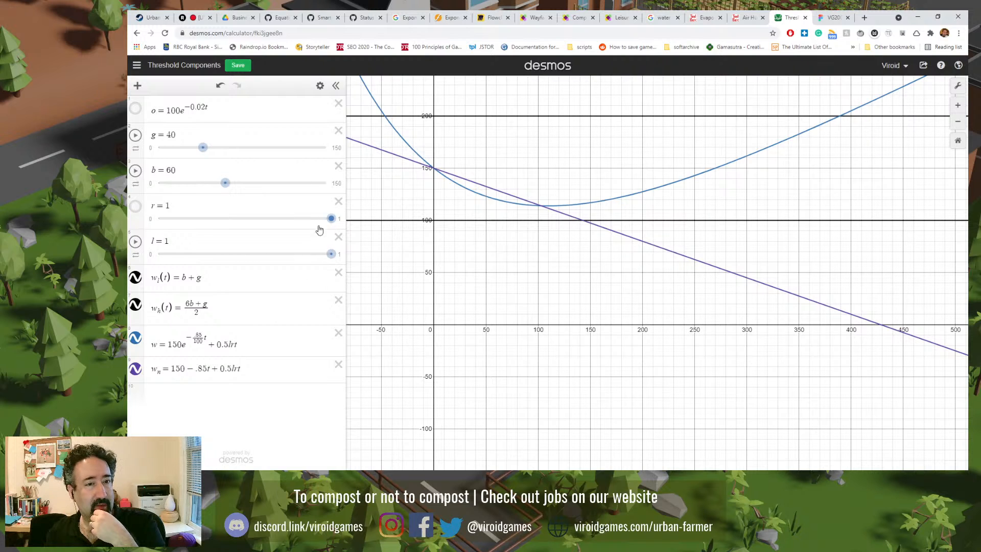
left_click(181, 255)
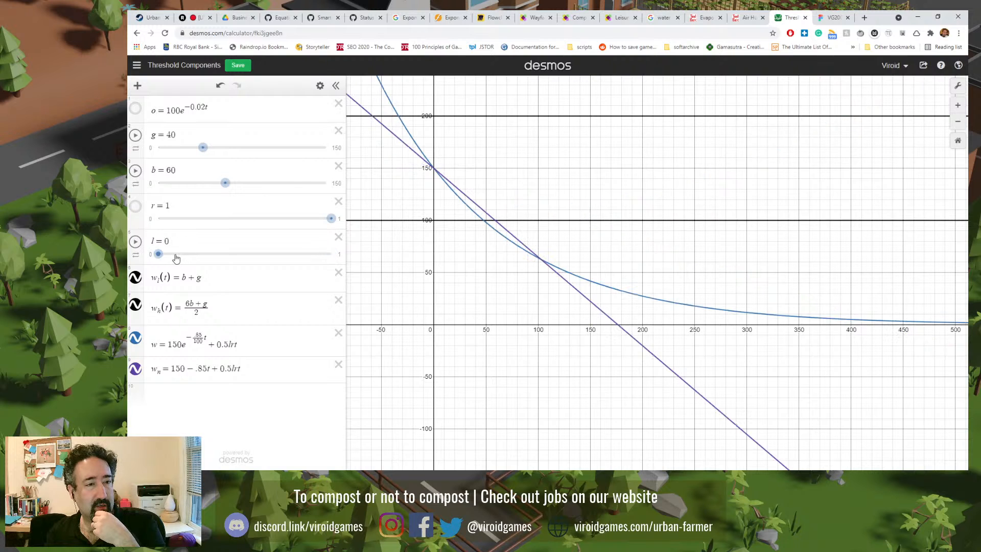
left_click(319, 254)
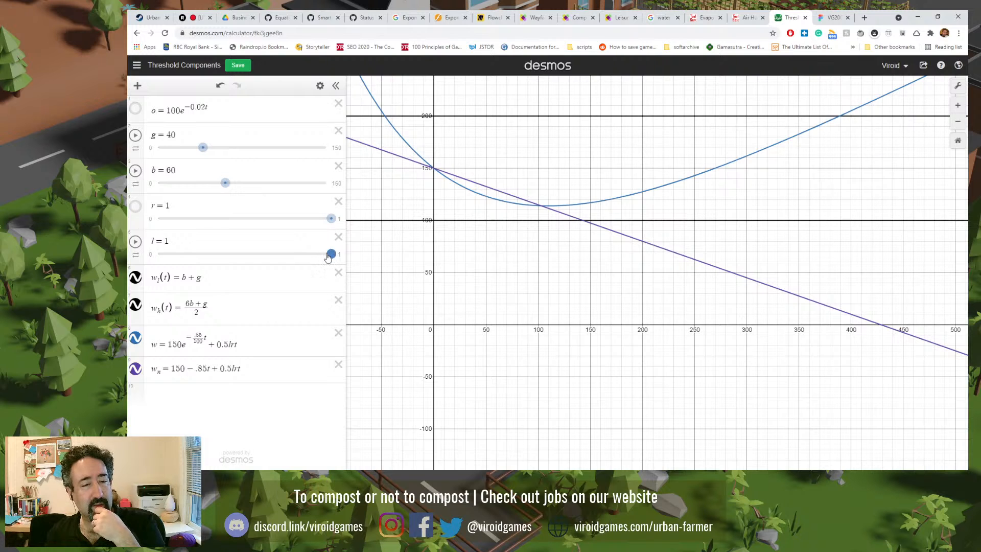
left_click(165, 254)
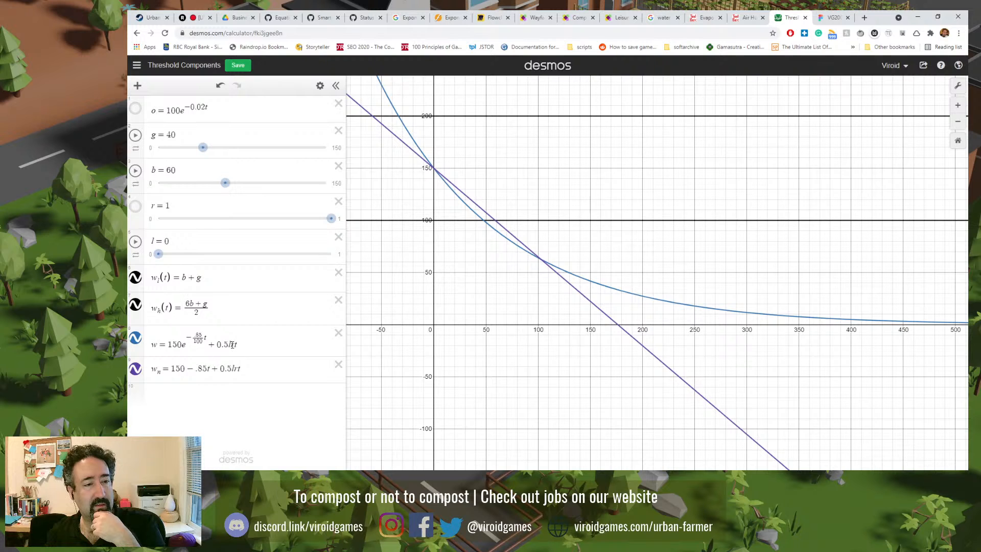
left_click_drag(218, 345, 236, 345)
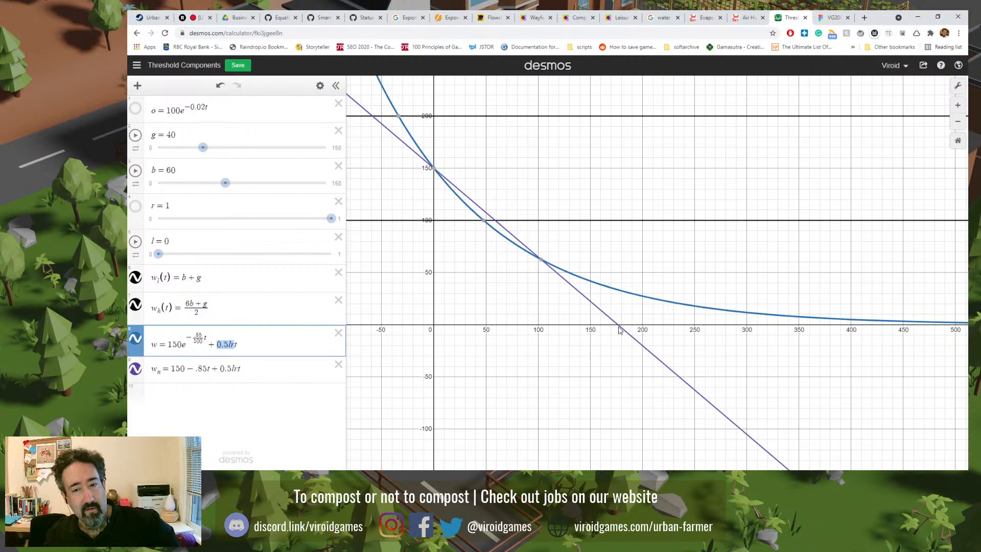
mouse_move(540, 263)
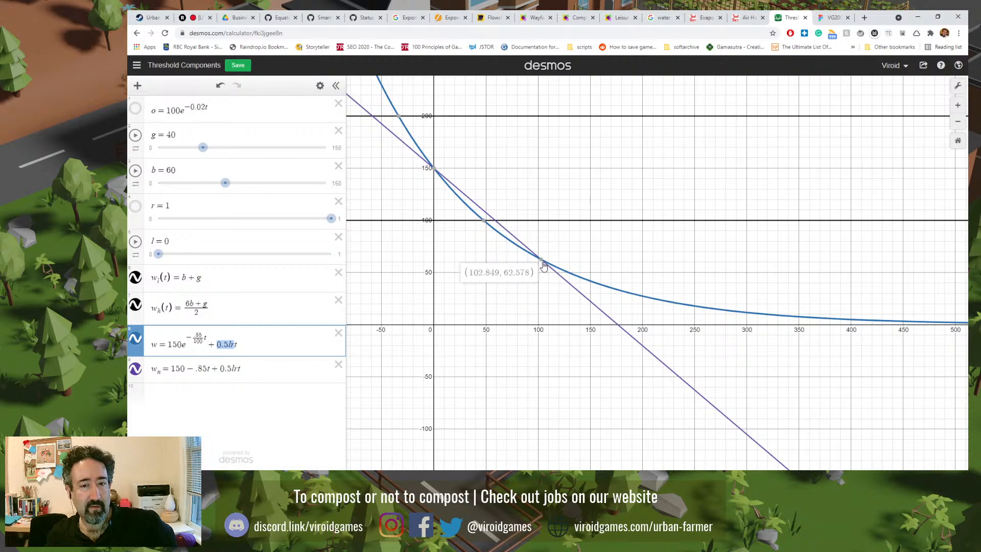
- Set l to 1, then inspect where w_n crosses the time axis and the terms of its equation
left_click(313, 256)
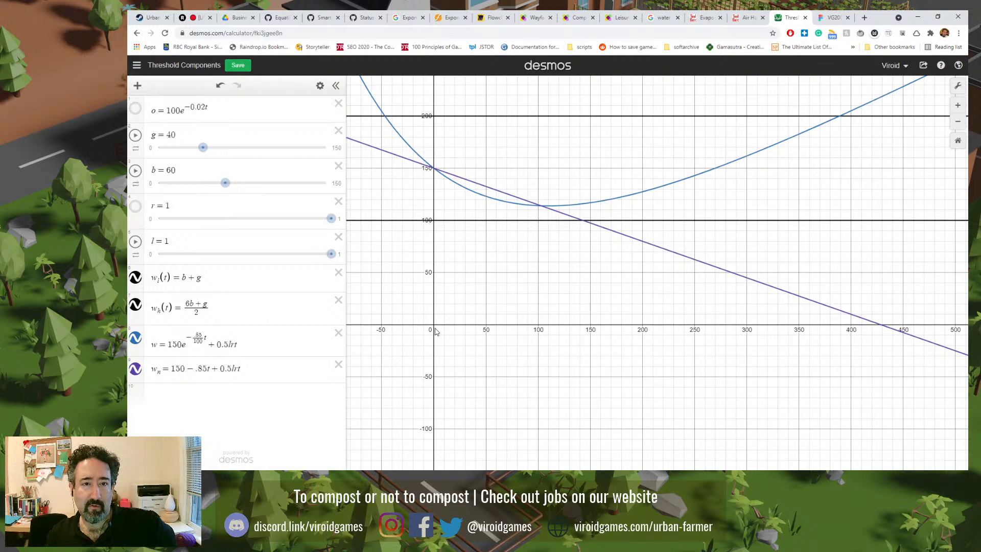
left_click(883, 326)
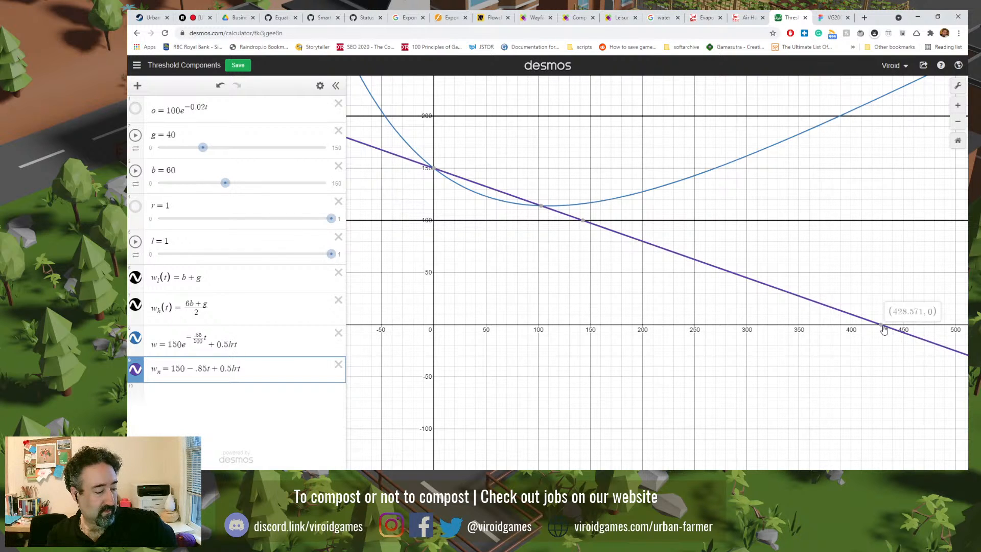
left_click(883, 327)
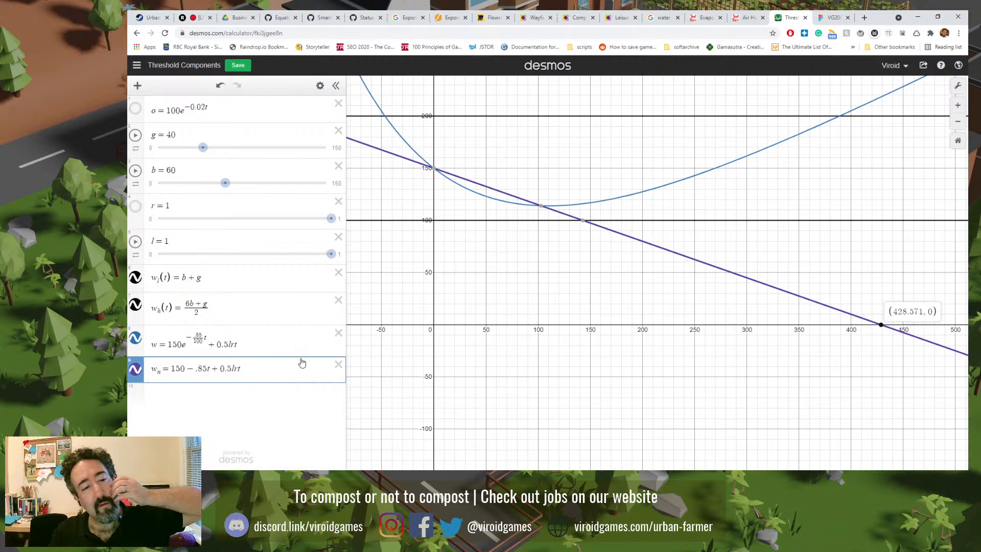
left_click_drag(231, 367, 223, 367)
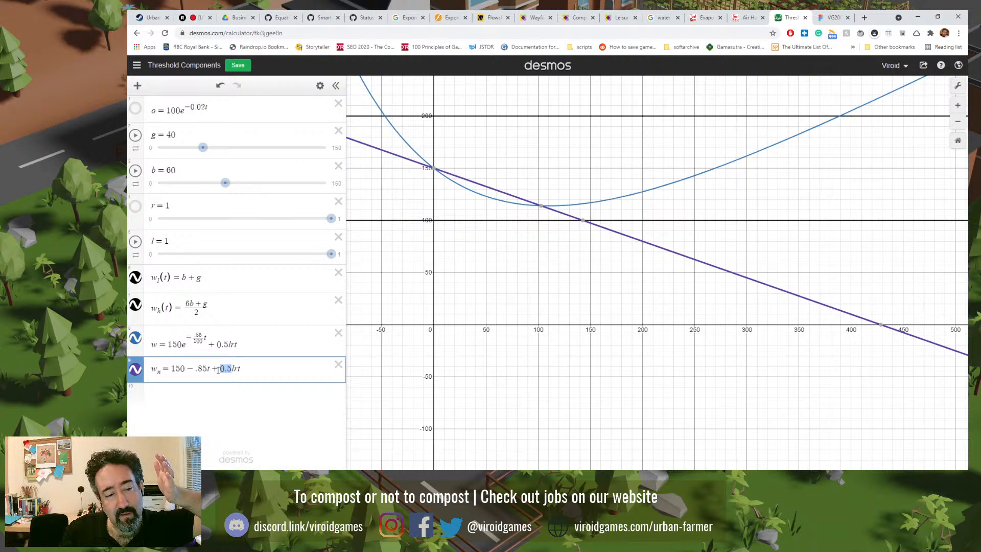
left_click_drag(185, 367, 171, 367)
left_click_drag(198, 369, 207, 369)
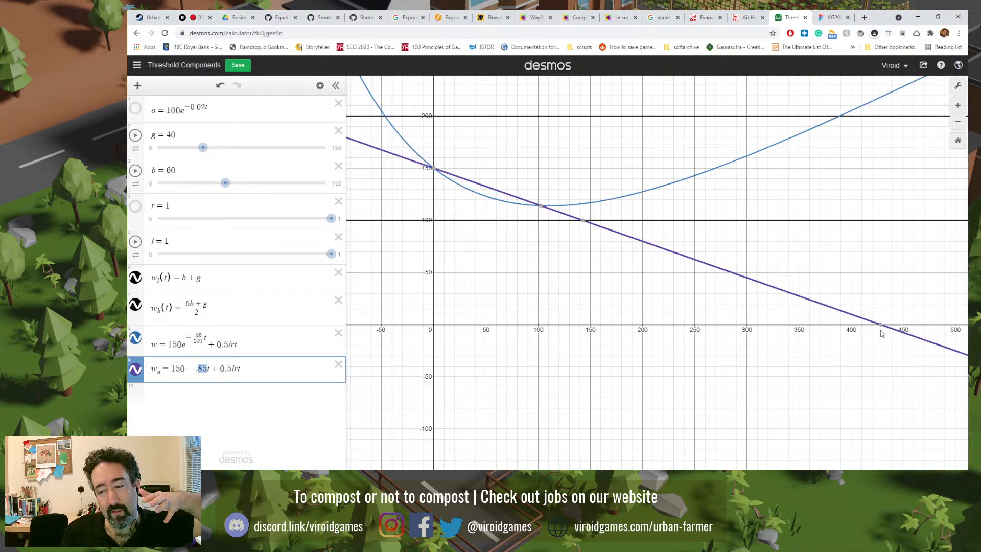
- Inspect where w_n crosses the time axis with l at 0, return l to 1, and examine the .85 coefficient
left_click(160, 255)
left_click(619, 327)
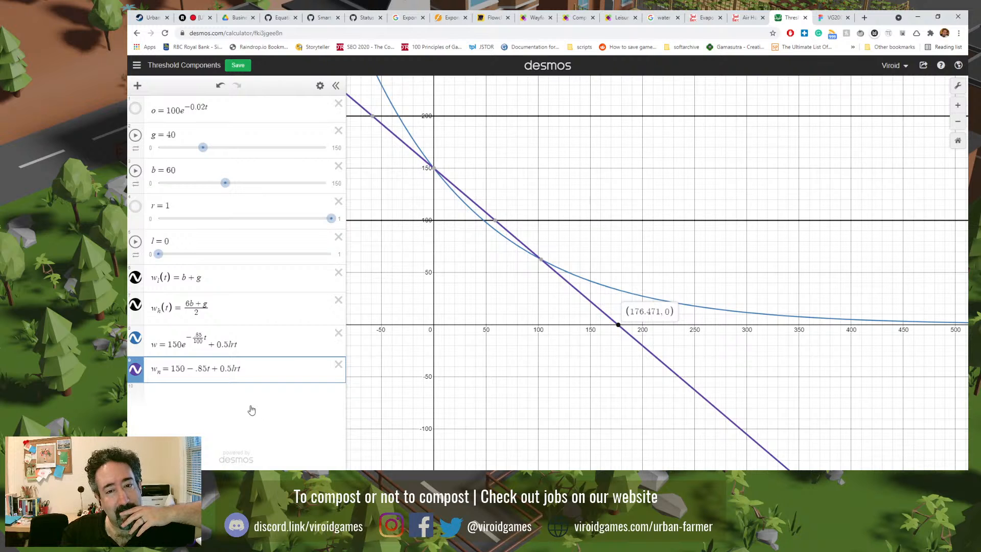
left_click(329, 257)
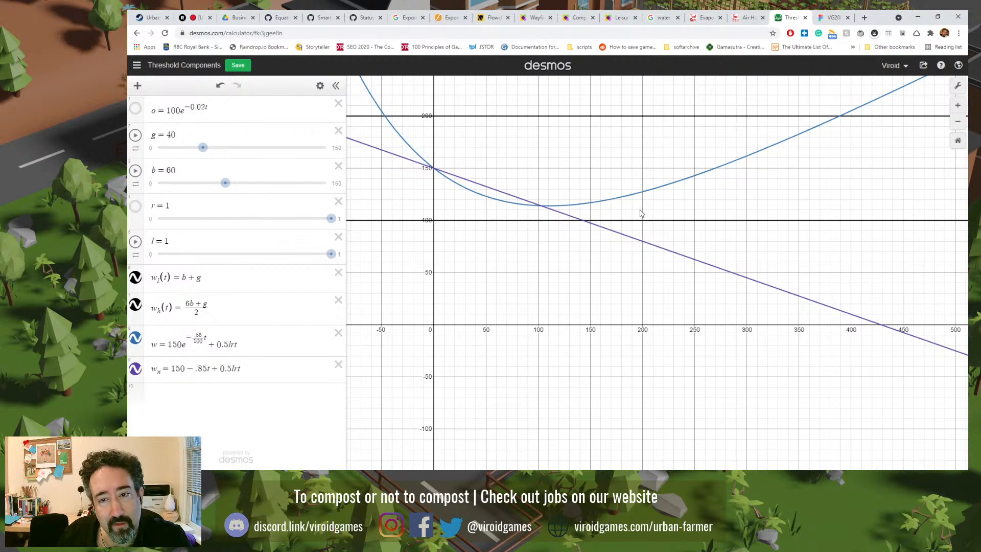
left_click(200, 372)
left_click_drag(200, 372, 207, 372)
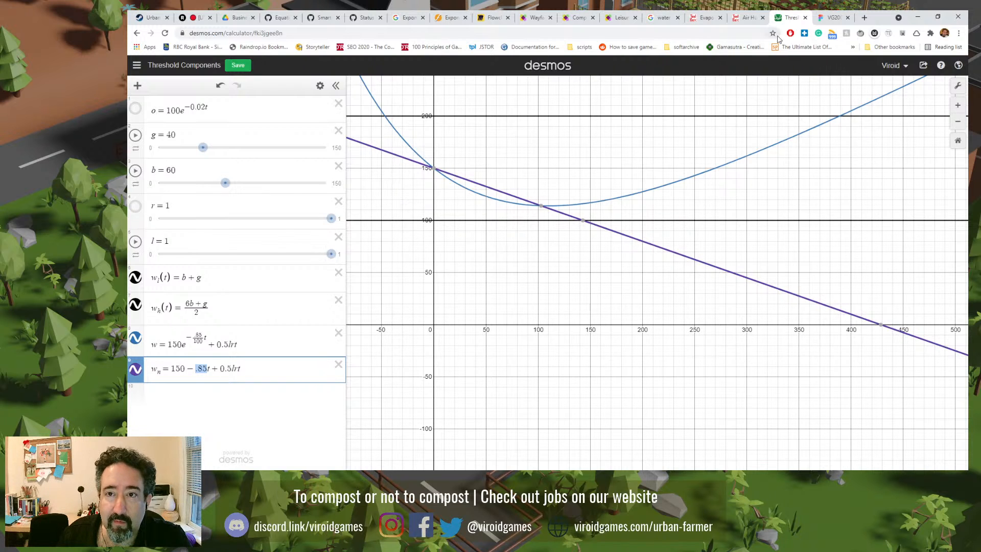
- Compare the Engineering ToolBox swimming pool example with the .85 coefficient of w_n in Desmos, and save the graph
left_click(712, 15)
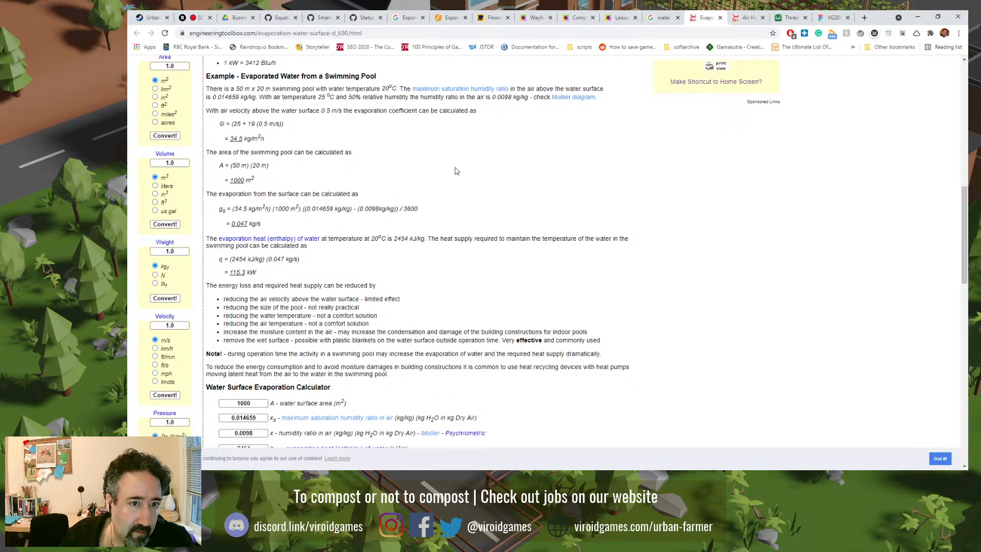
left_click_drag(366, 88, 422, 147)
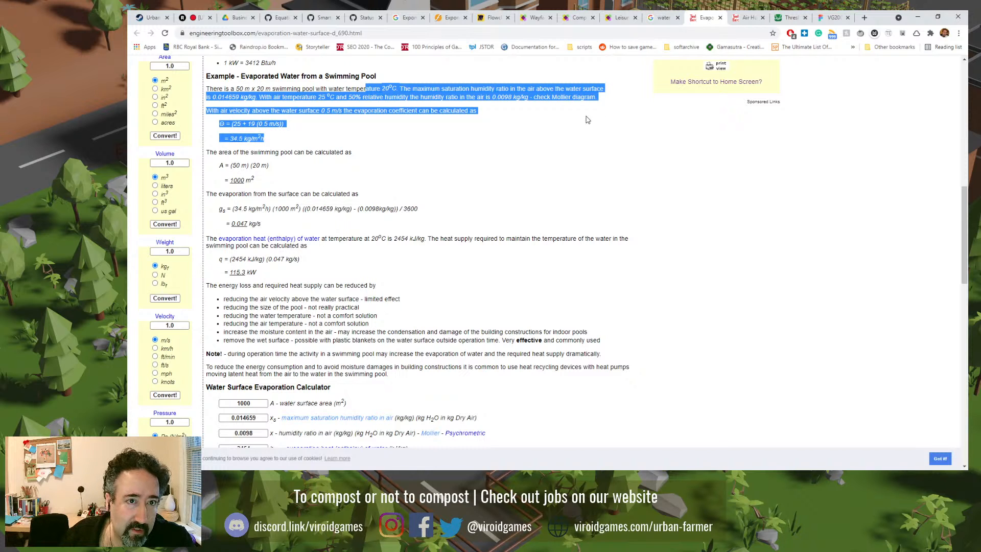
left_click(790, 18)
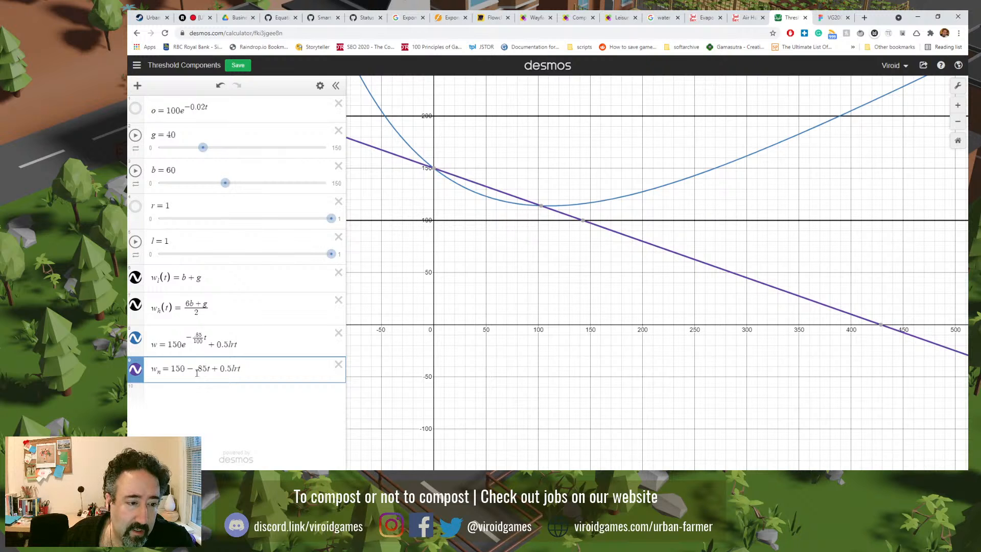
left_click_drag(198, 369, 208, 369)
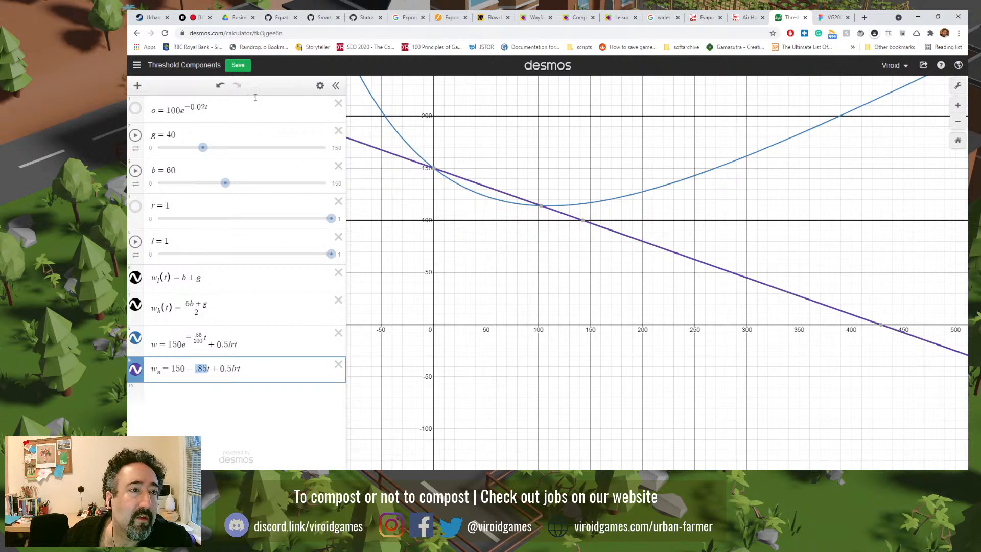
left_click(238, 65)
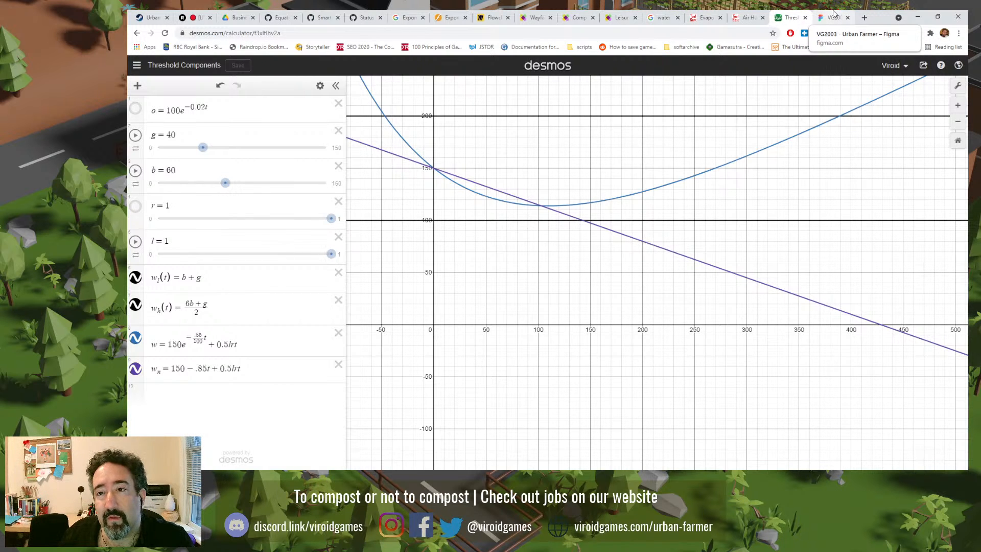
- Examine the evaporated water equations on the Engineering ToolBox page, especially the evaporation coefficient formula (25 + 19 v)
left_click(747, 17)
left_click(706, 17)
scroll(548, 232, "up", 1)
left_click(493, 220)
scroll(332, 203, "up", 1)
scroll(333, 203, "up", 1)
scroll(238, 176, "up", 2)
scroll(236, 176, "up", 3)
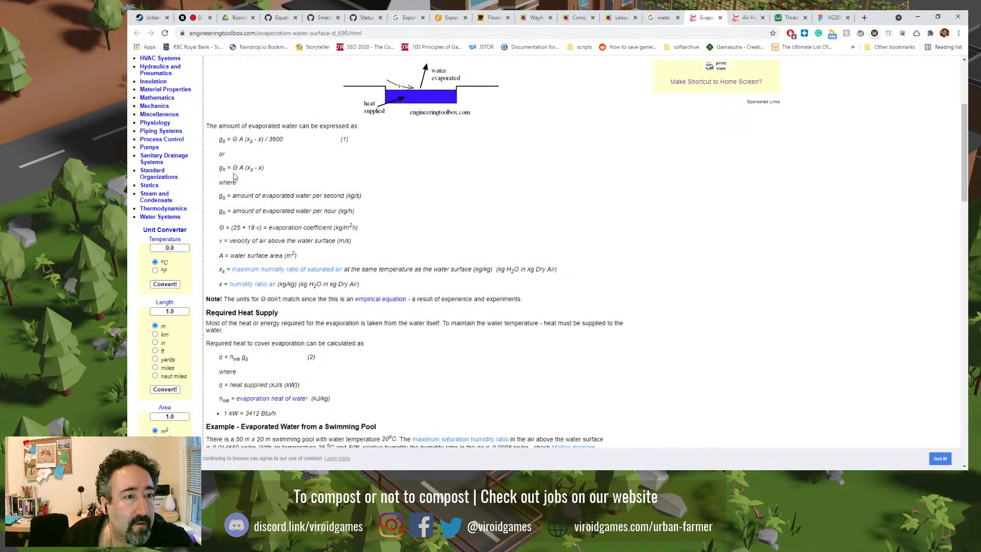
left_click_drag(234, 168, 238, 172)
left_click(233, 228)
left_click_drag(231, 227, 263, 229)
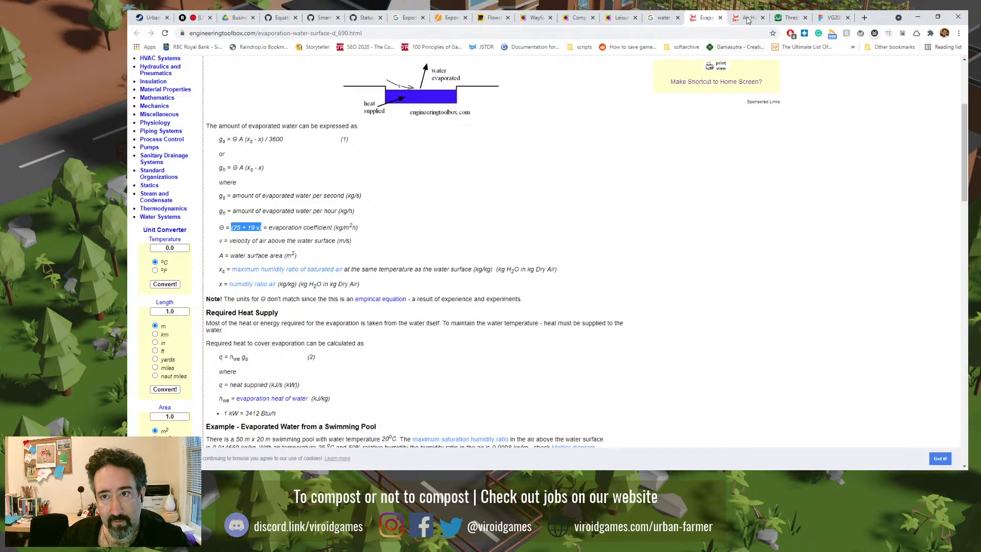
- Return to the Desmos Threshold Components graph and add a folder named Constants
left_click(777, 14)
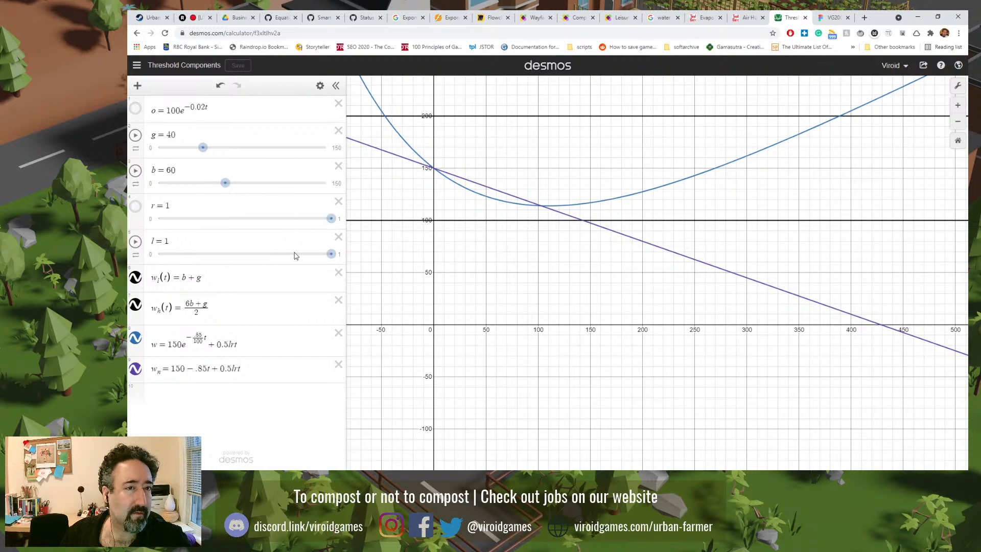
left_click(137, 85)
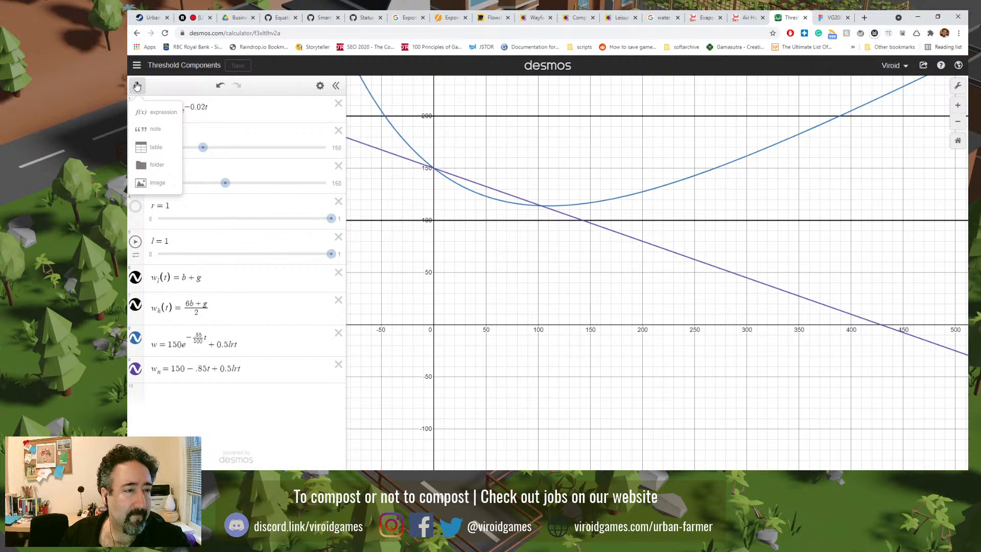
left_click(156, 165)
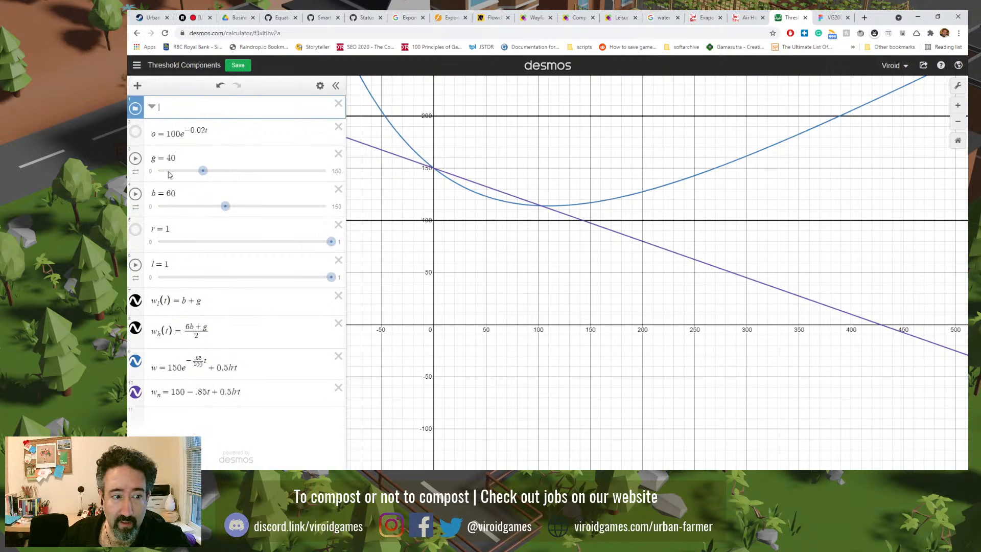
type("Constants")
key("Return")
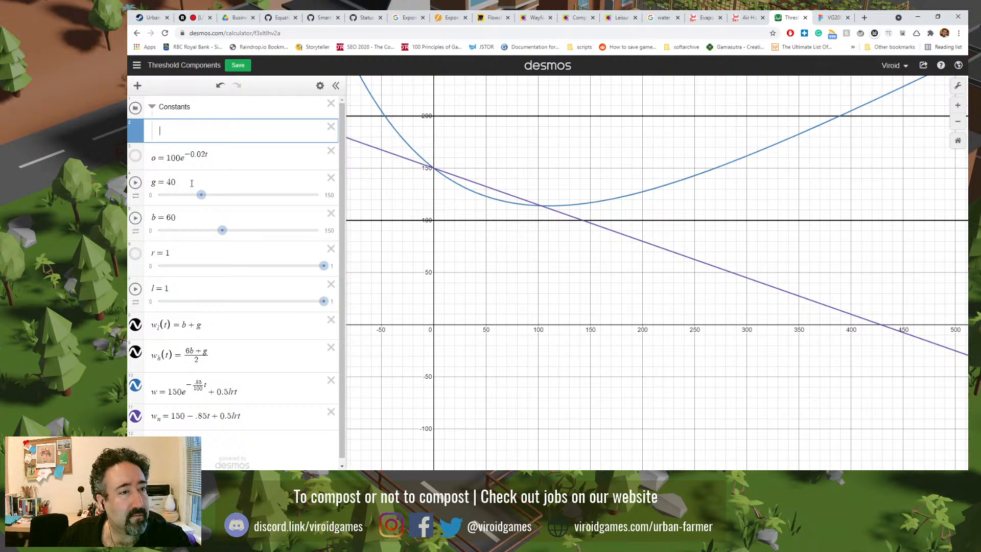
- Move the g, b, r and l sliders into the Constants folder and delete its empty expression line
left_click_drag(139, 185, 139, 131)
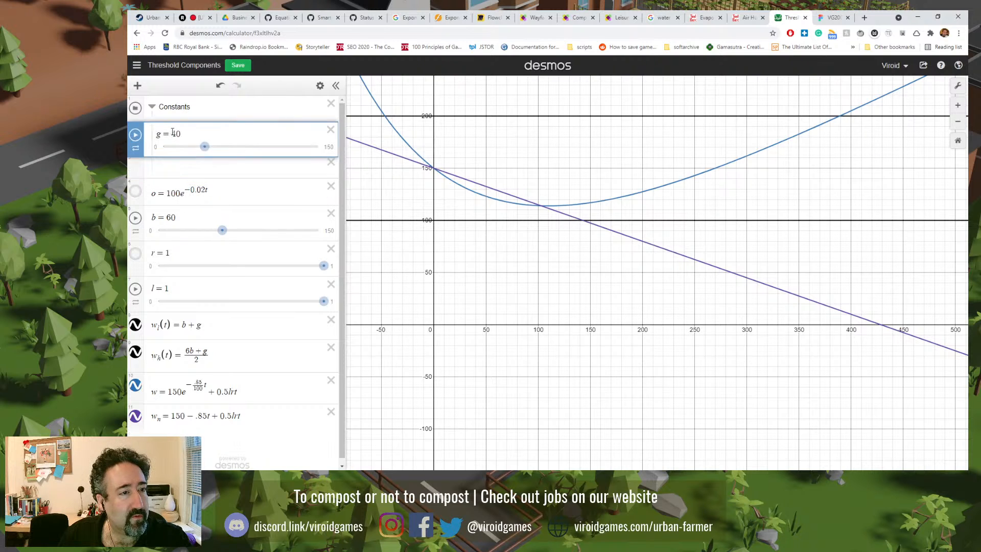
left_click(153, 108)
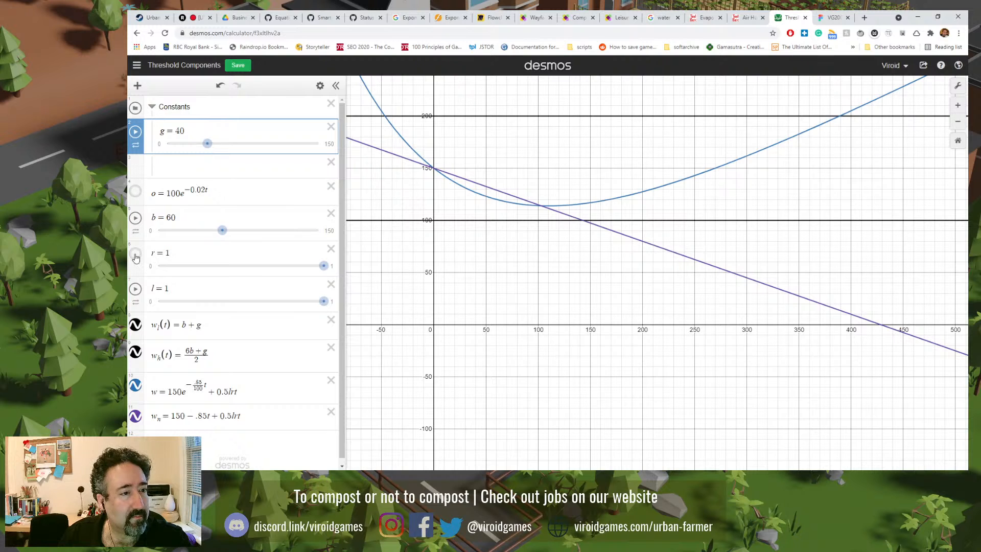
left_click_drag(135, 233, 178, 168)
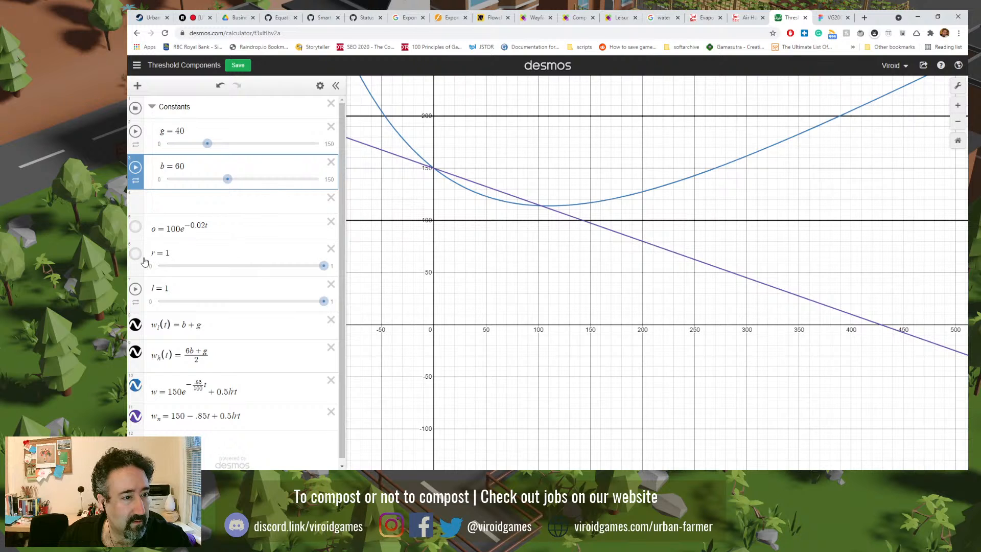
left_click_drag(136, 255, 137, 204)
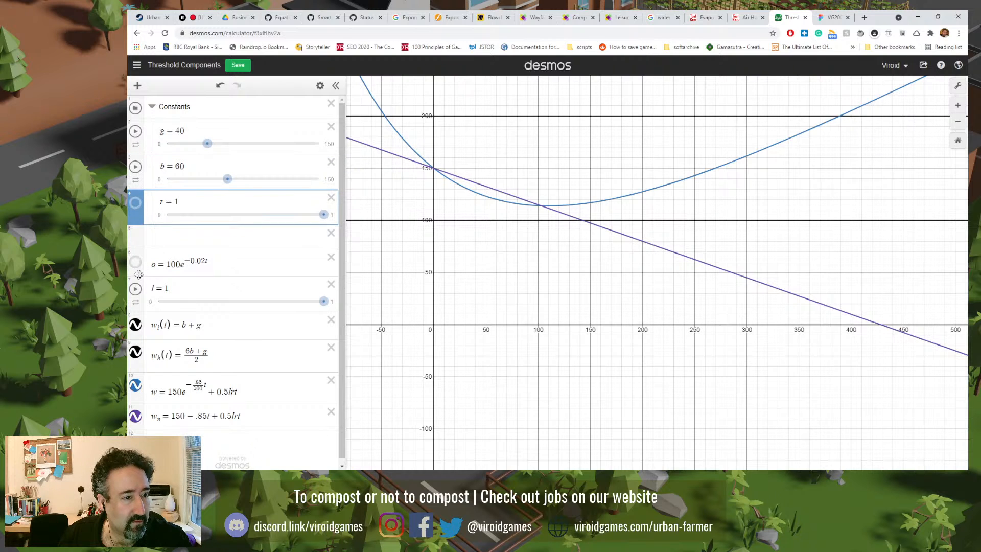
left_click_drag(136, 289, 135, 237)
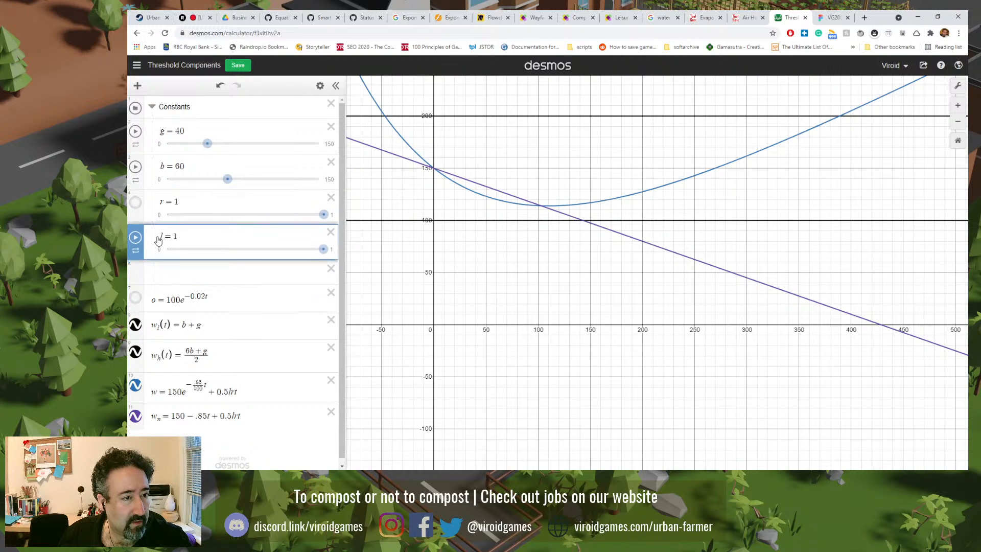
left_click(330, 269)
left_click(152, 107)
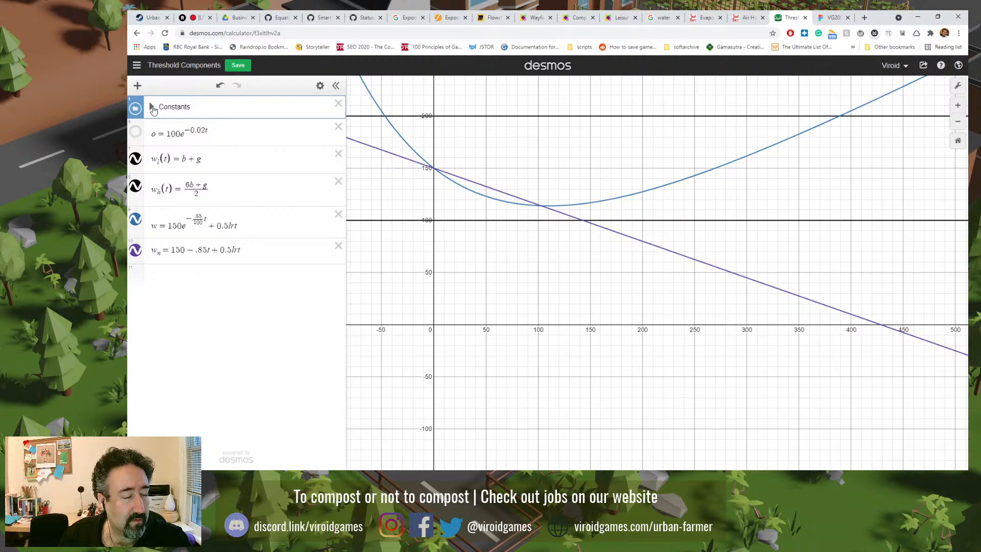
left_click(152, 107)
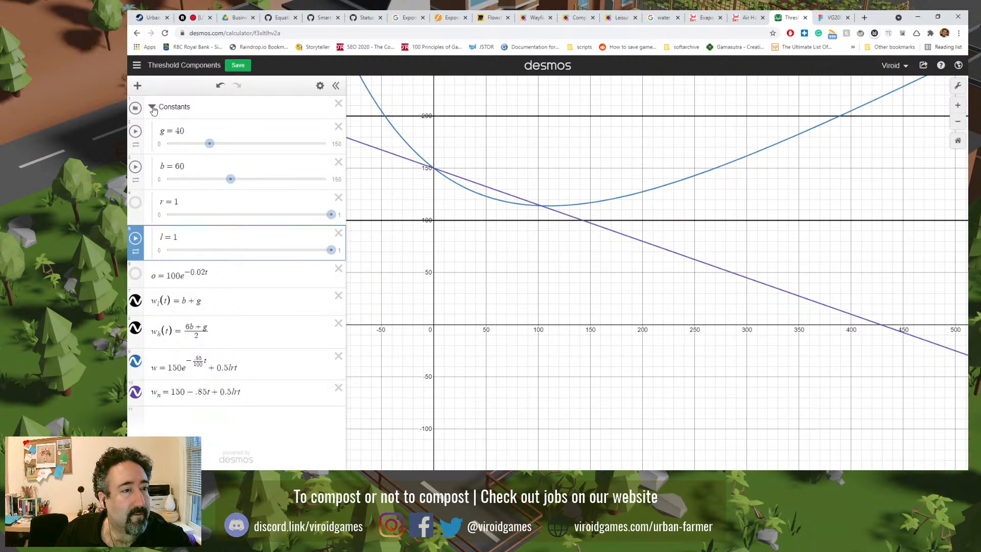
left_click(152, 107)
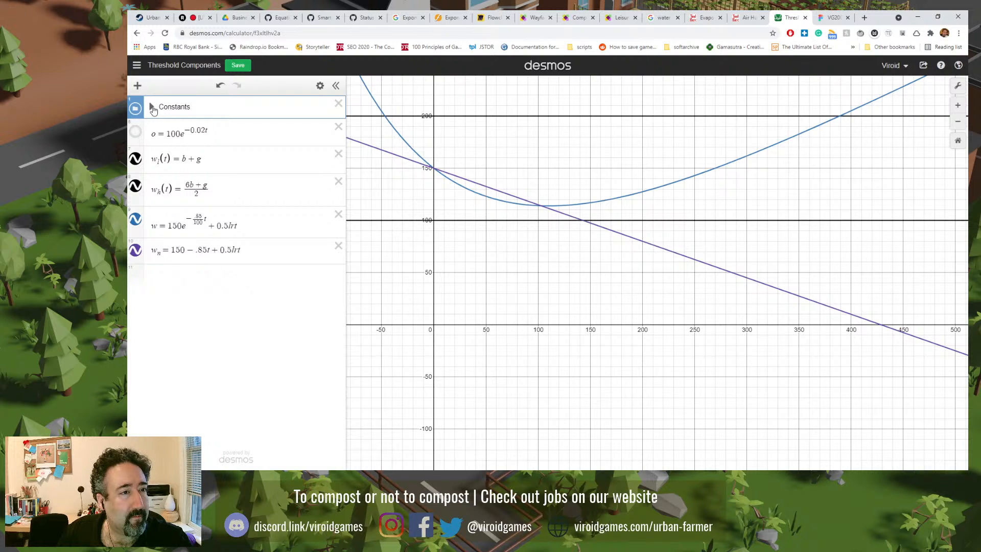
left_click(152, 107)
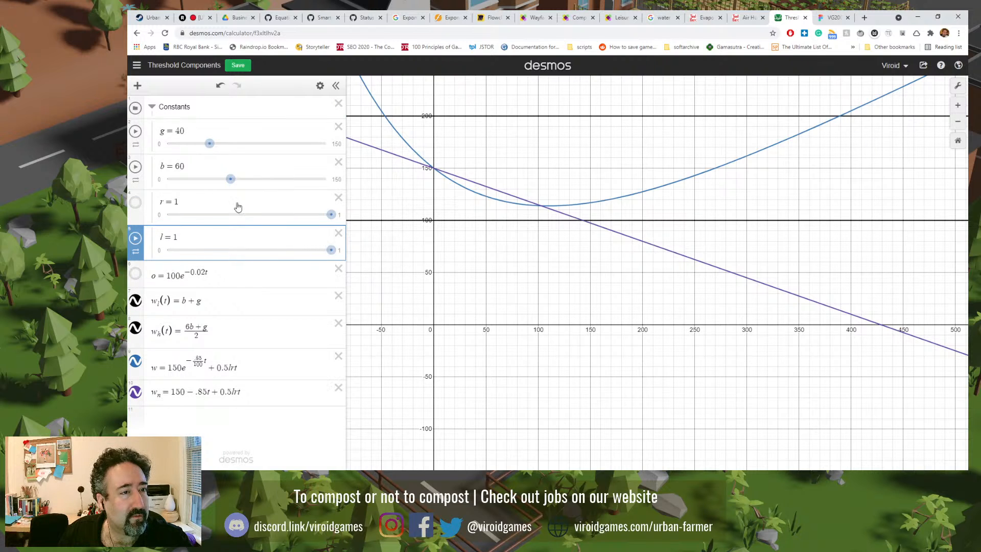
- Add the variable v = 5 below w_n with a slider range from 0 to 10
left_click(137, 85)
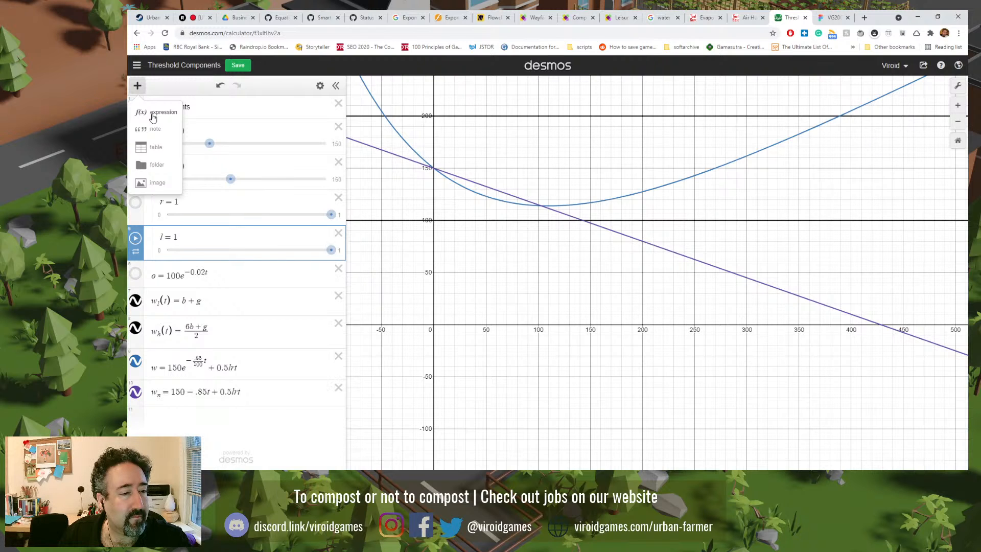
left_click(161, 417)
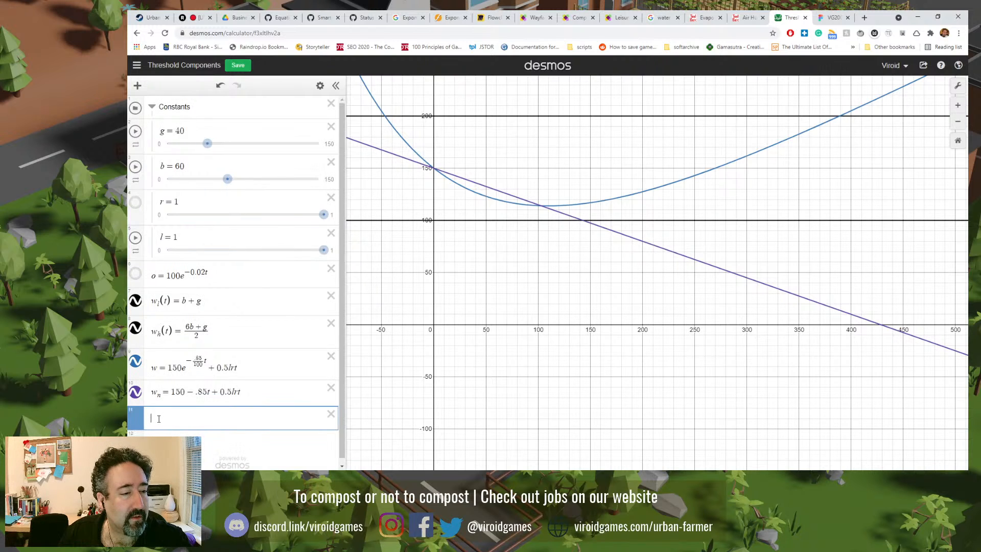
type("v = 5")
left_click(164, 430)
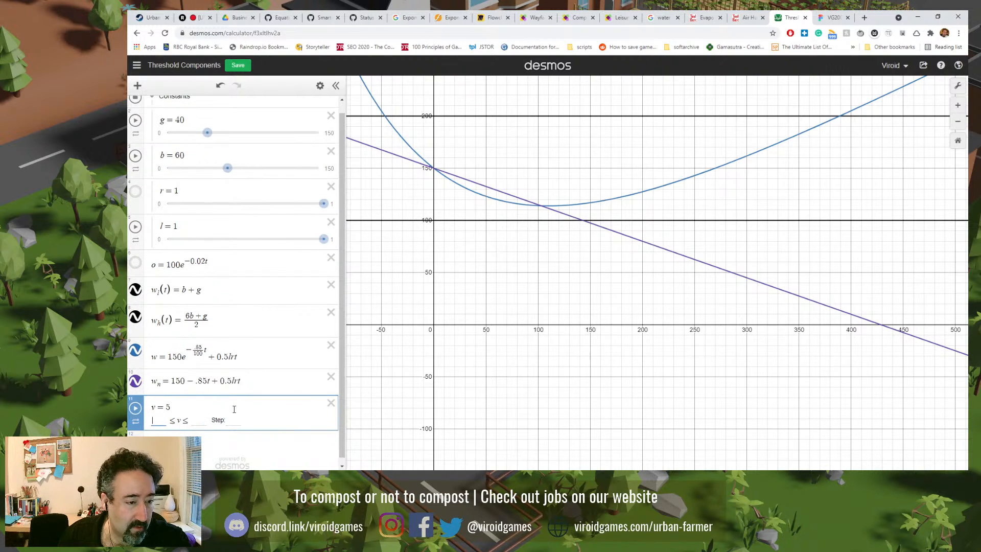
type("0")
key("Return")
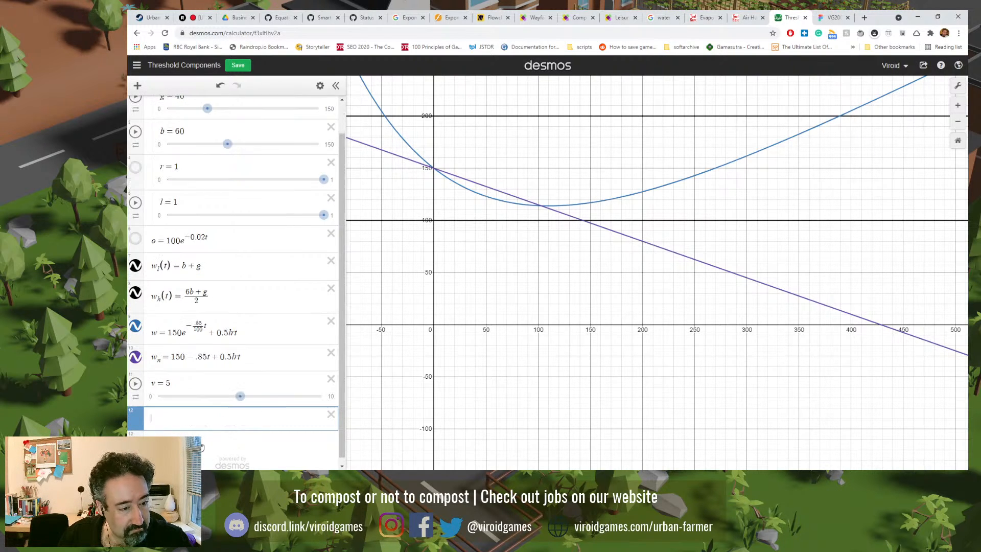
- Move the v slider into the Constants folder and collapse the folder
left_click_drag(135, 385, 230, 197)
scroll(220, 199, "up", 1)
left_click(162, 109)
left_click(155, 109)
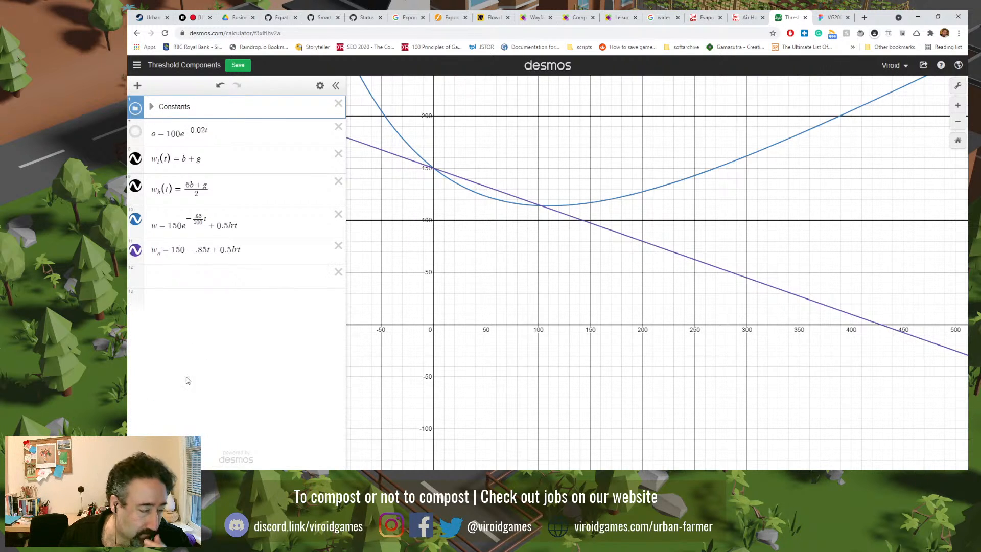
- Look through the Desmos keypad's letters, symbols and the Trig, Stats, Dist and Misc functions for an empty expression below w_n
left_click(164, 280)
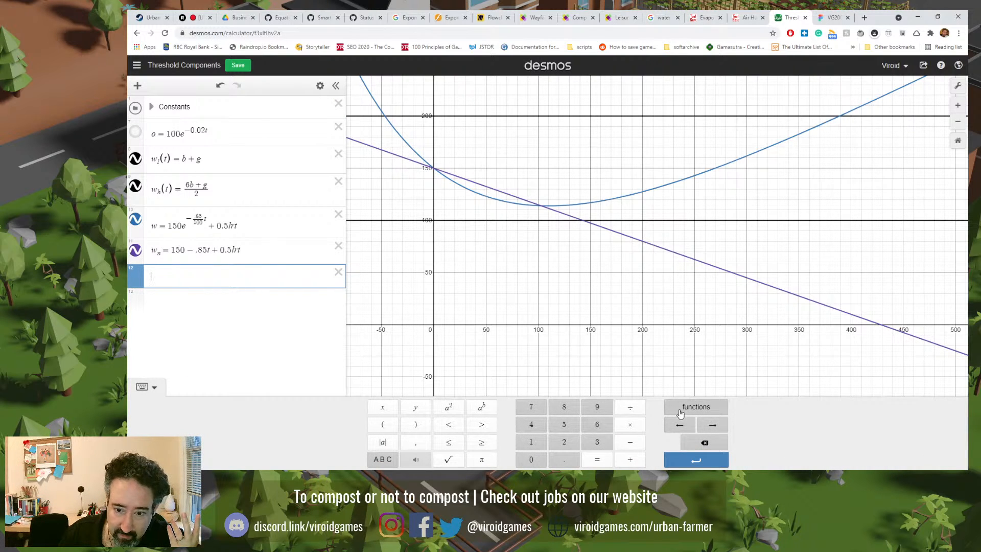
left_click(384, 461)
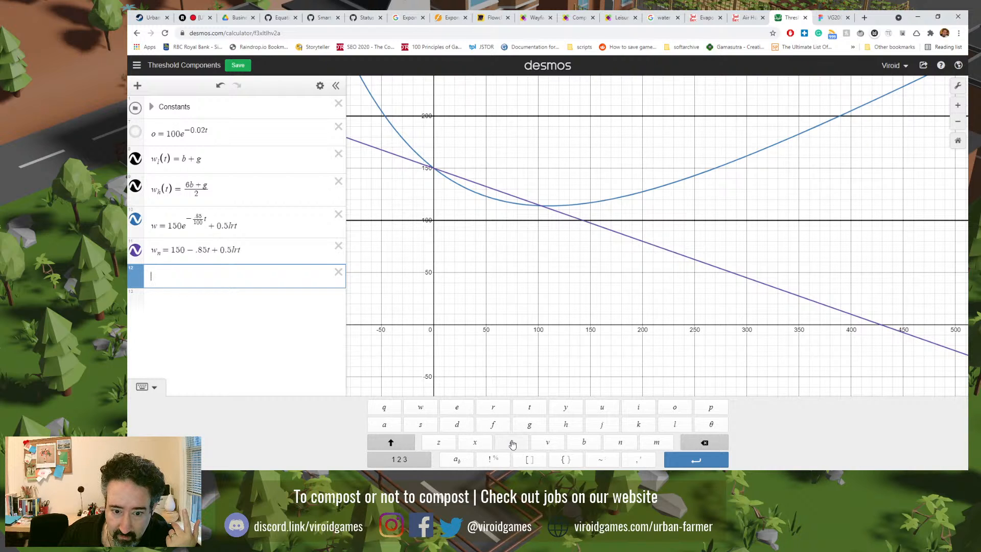
left_click(391, 443)
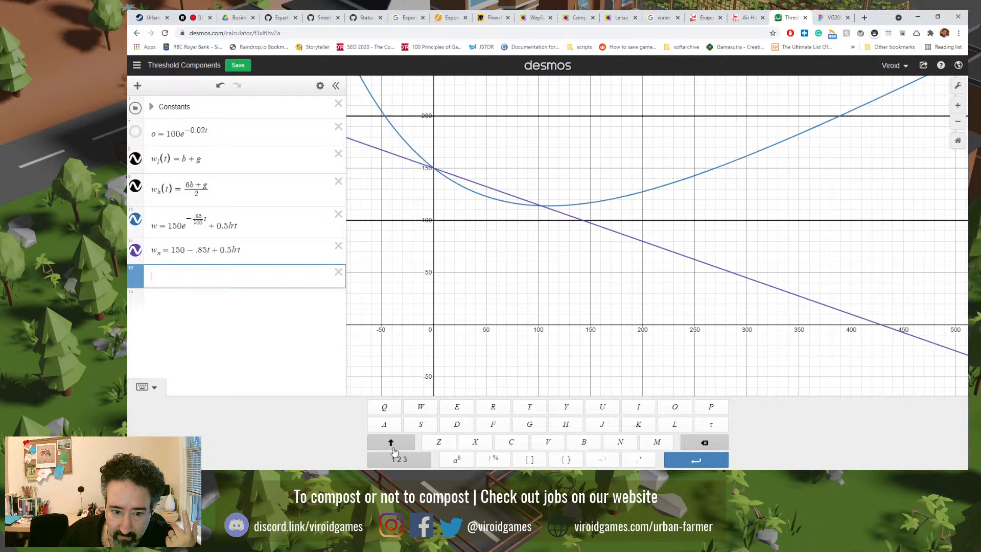
left_click(406, 459)
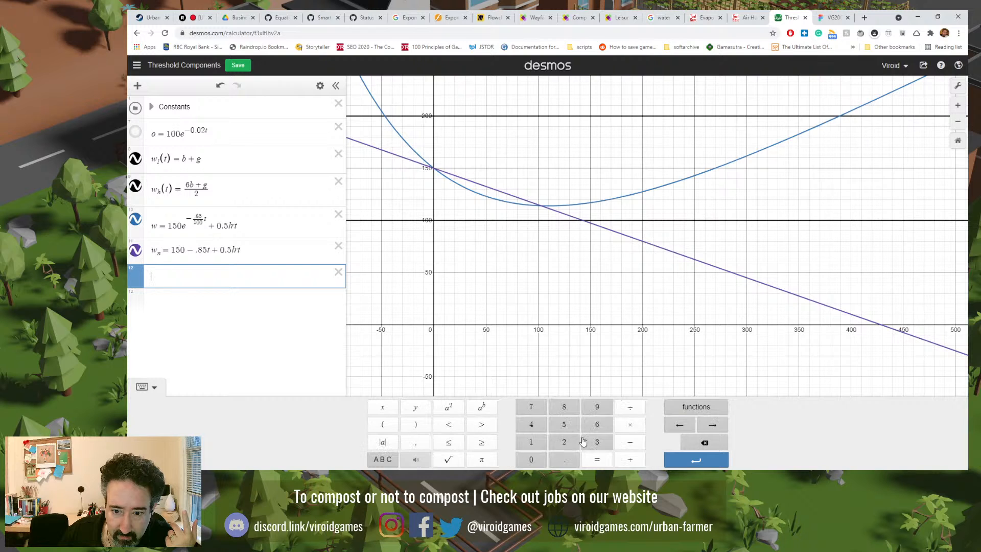
left_click(680, 409)
left_click(632, 275)
left_click(657, 275)
left_click(715, 276)
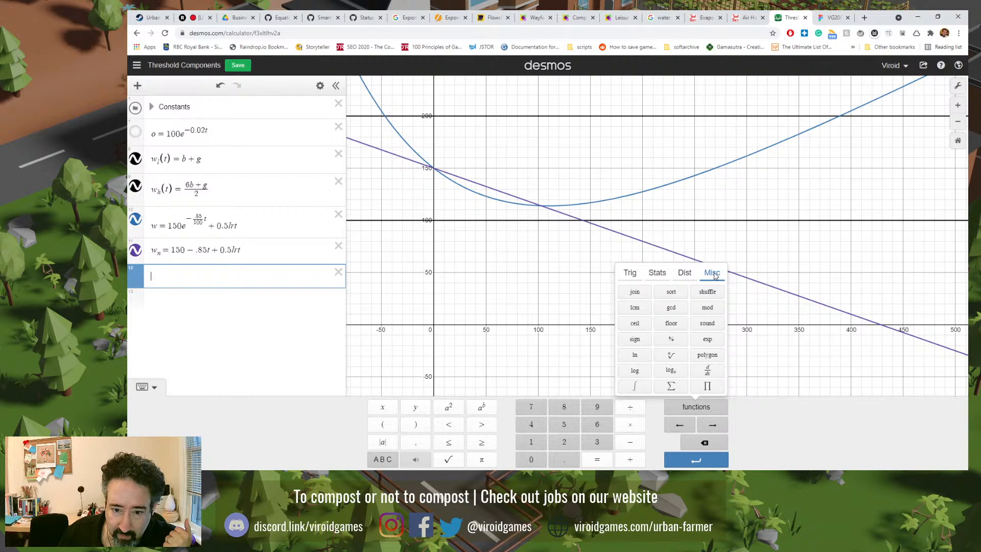
left_click(685, 274)
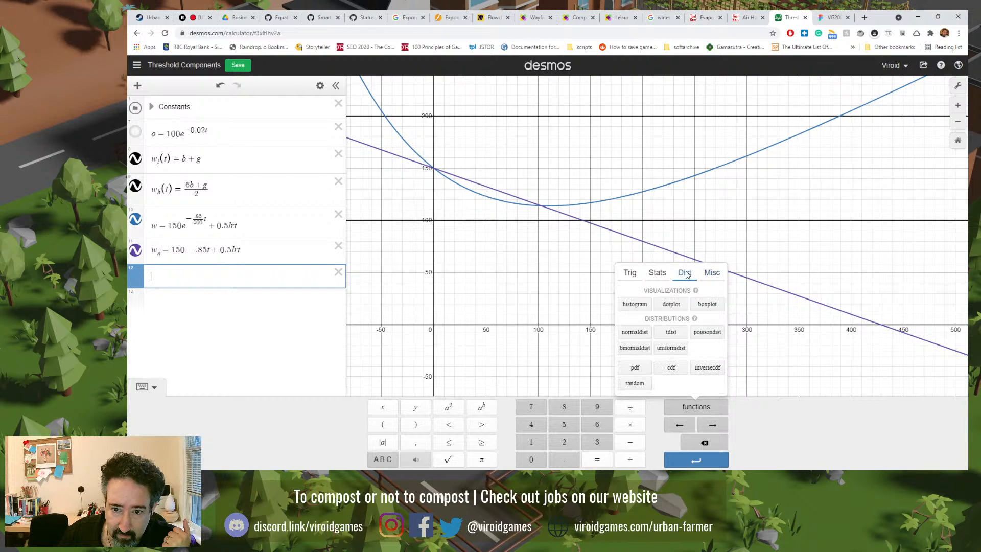
left_click(657, 273)
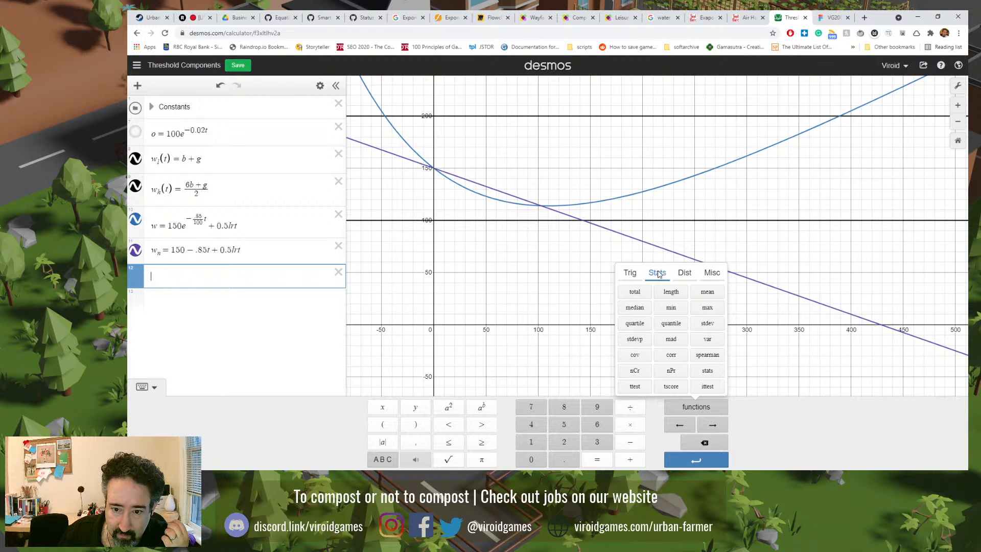
left_click(631, 274)
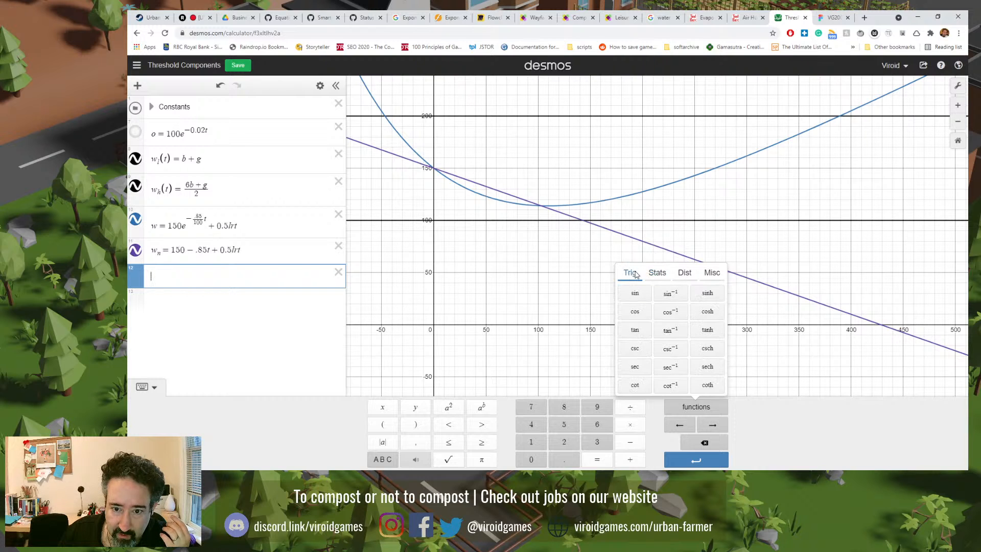
left_click(705, 276)
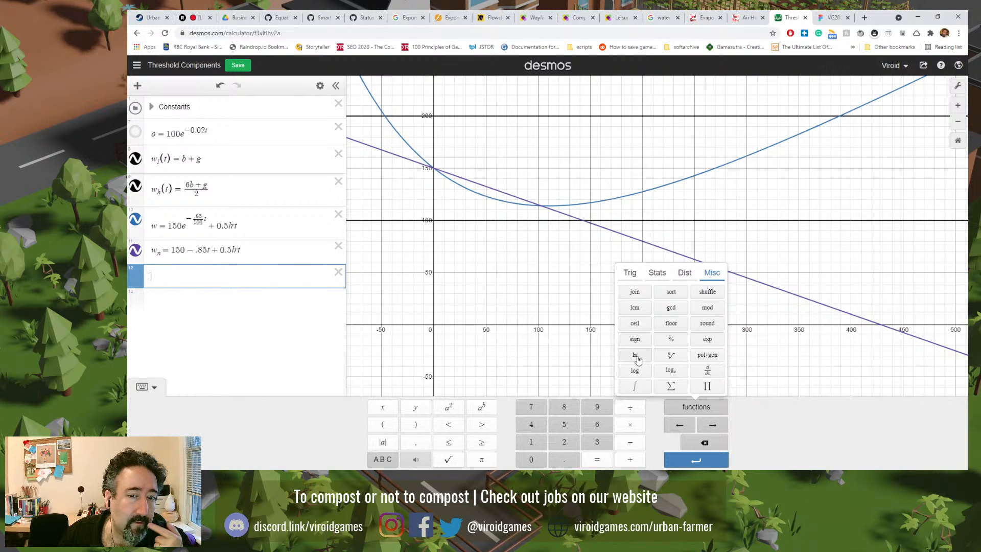
left_click(383, 459)
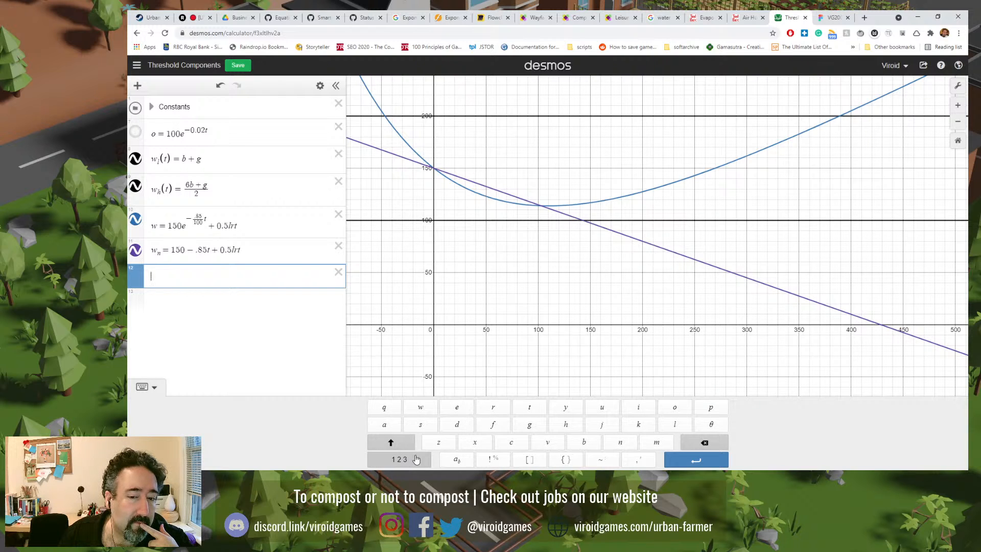
left_click(400, 447)
left_click(401, 448)
left_click(401, 447)
left_click(401, 448)
left_click(400, 447)
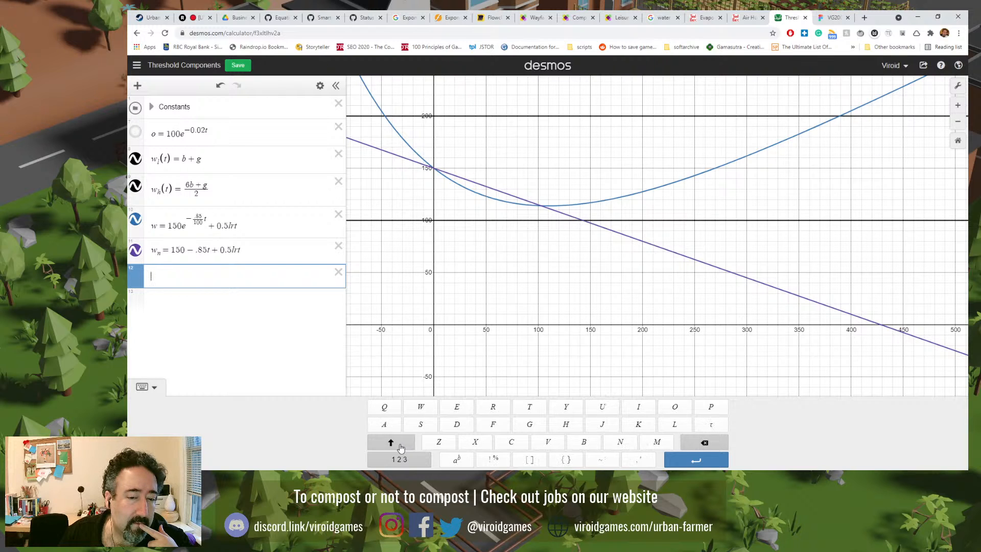
left_click(400, 448)
left_click(400, 458)
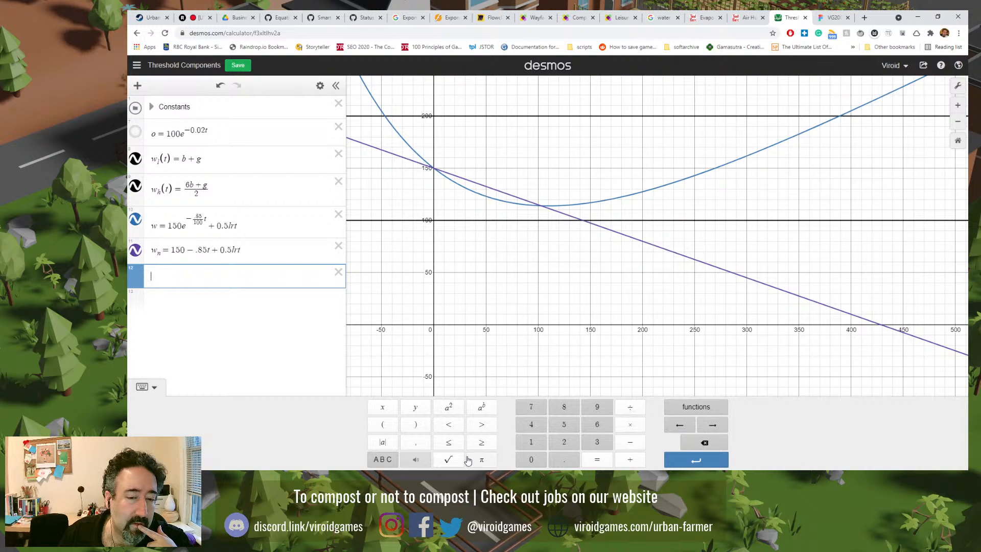
left_click(690, 412)
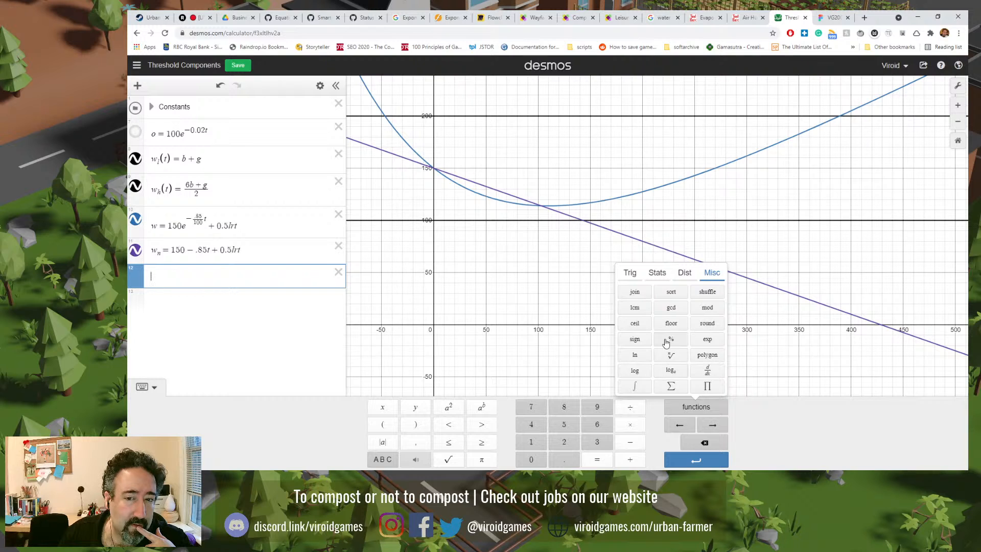
left_click(629, 279)
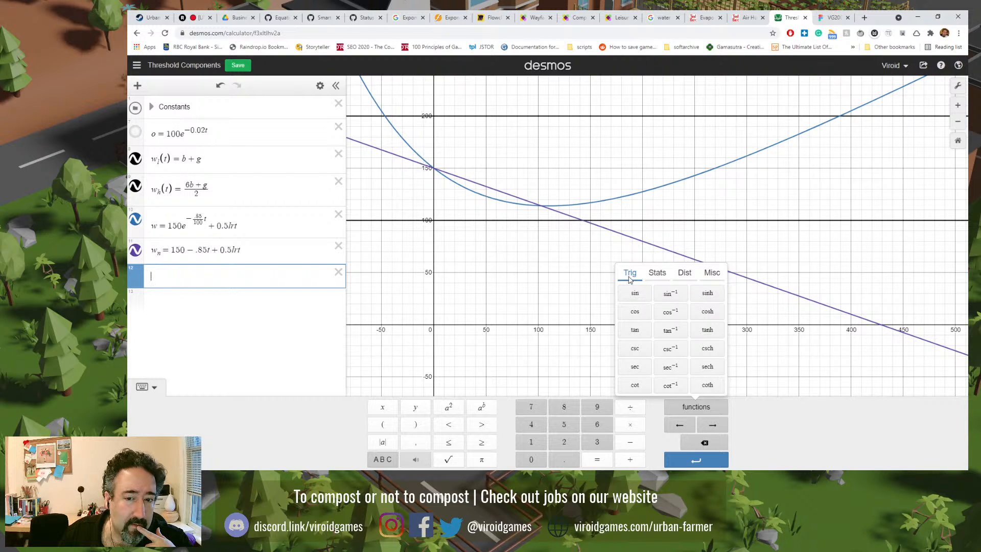
left_click(657, 274)
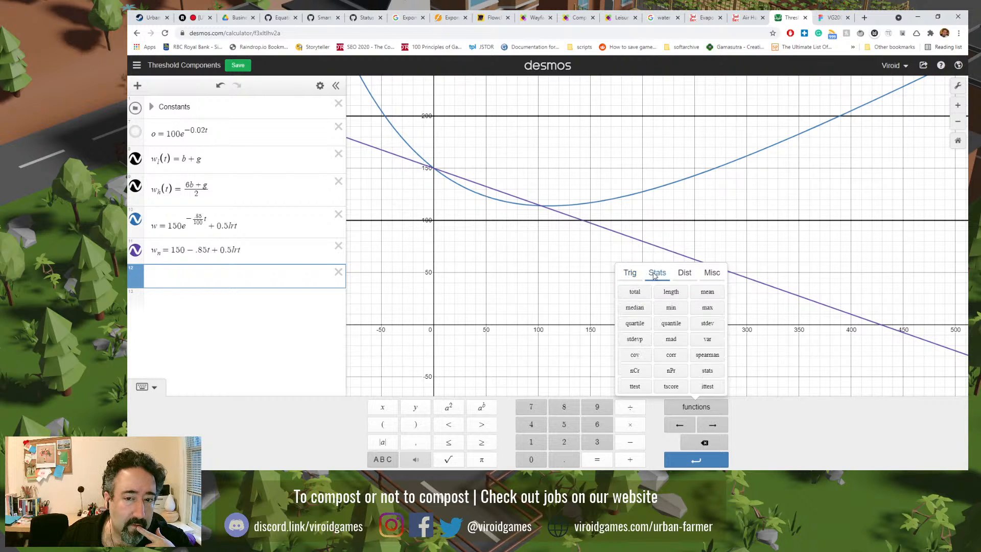
left_click(683, 274)
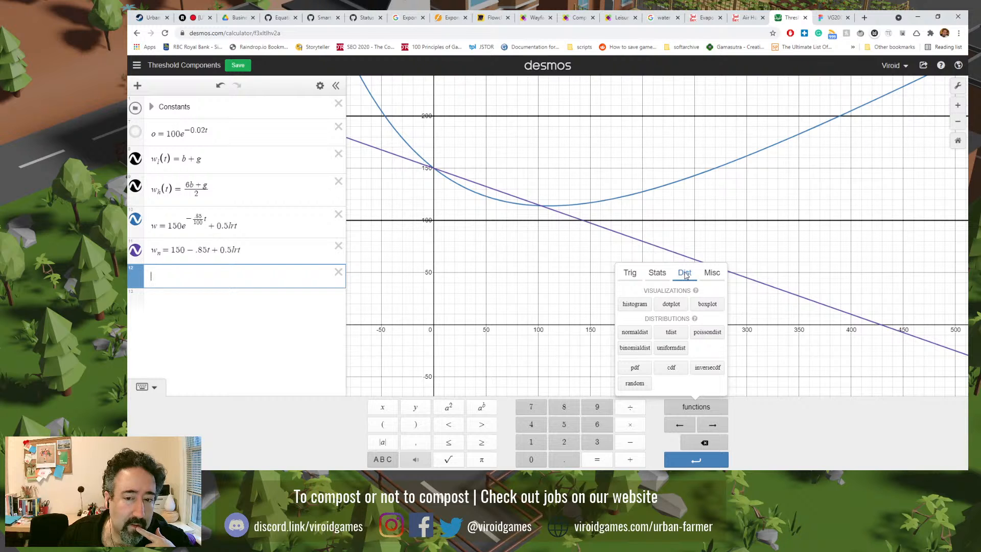
- Check the evaporation coefficient formula on Engineering ToolBox and add the expression e = (25 + 19v) below w_n in Desmos
left_click(685, 15)
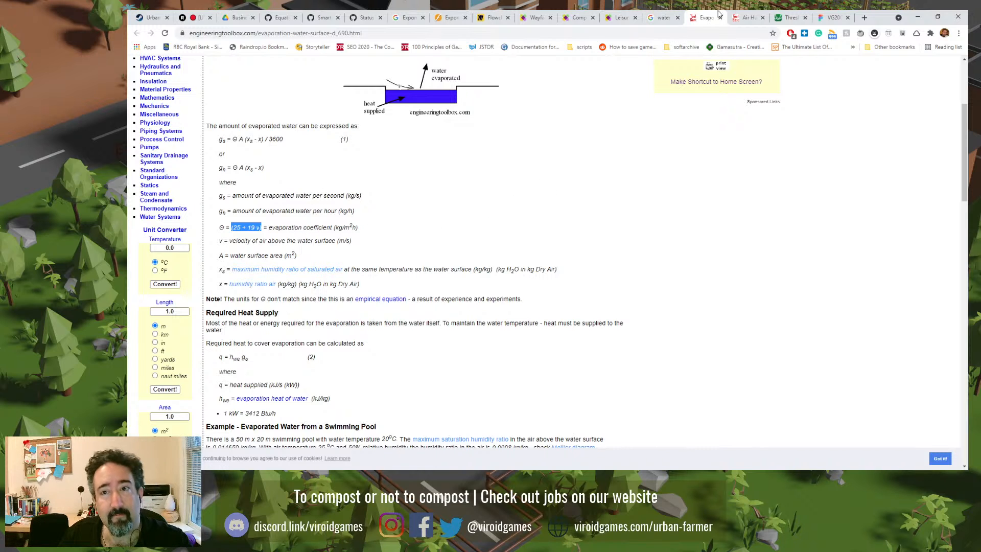
left_click(787, 17)
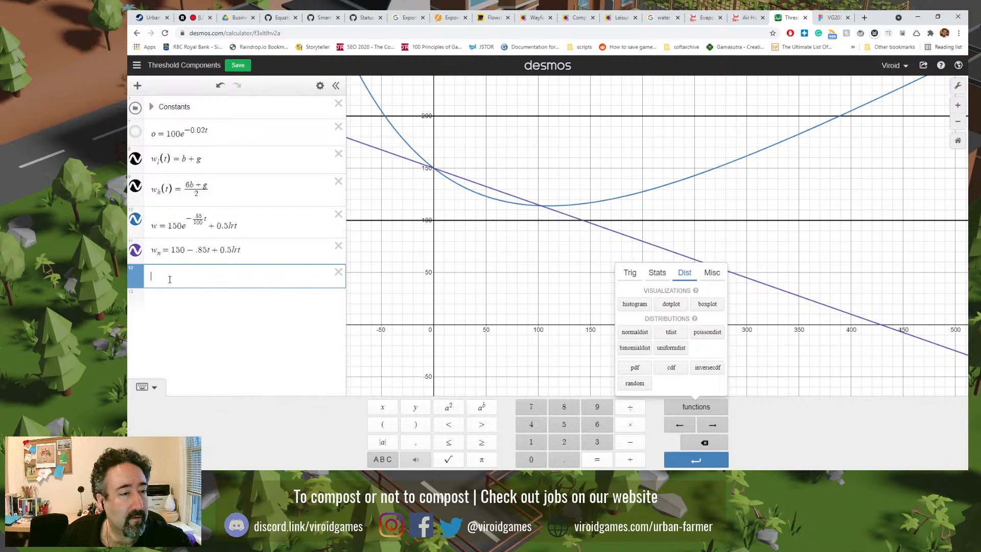
type("e ")
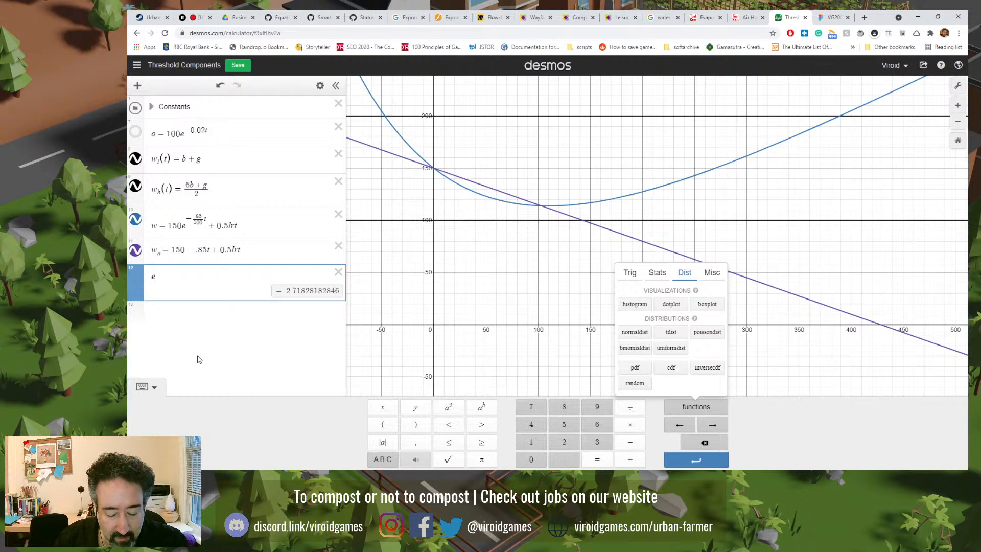
type("= 5")
left_click(194, 353)
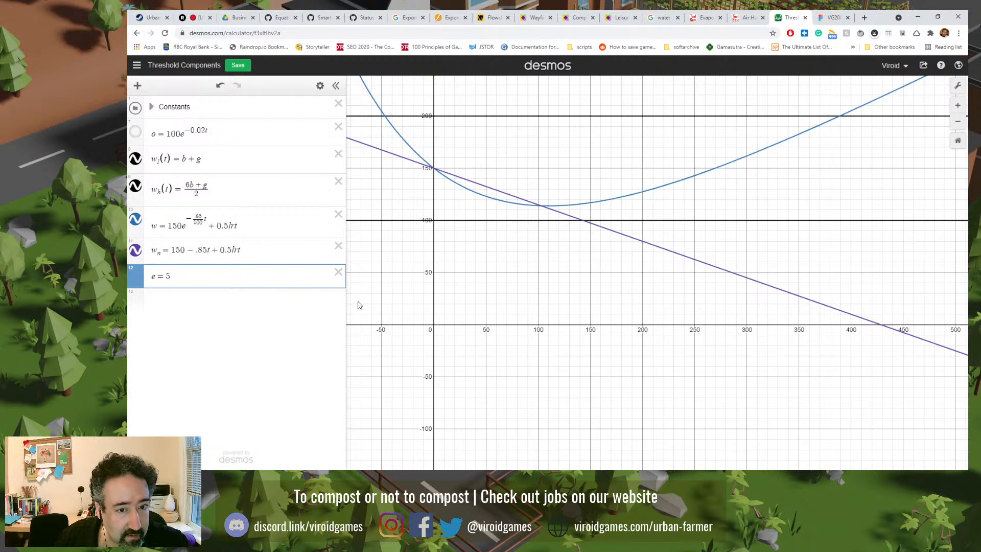
double_click(168, 275)
type("(25+19v)")
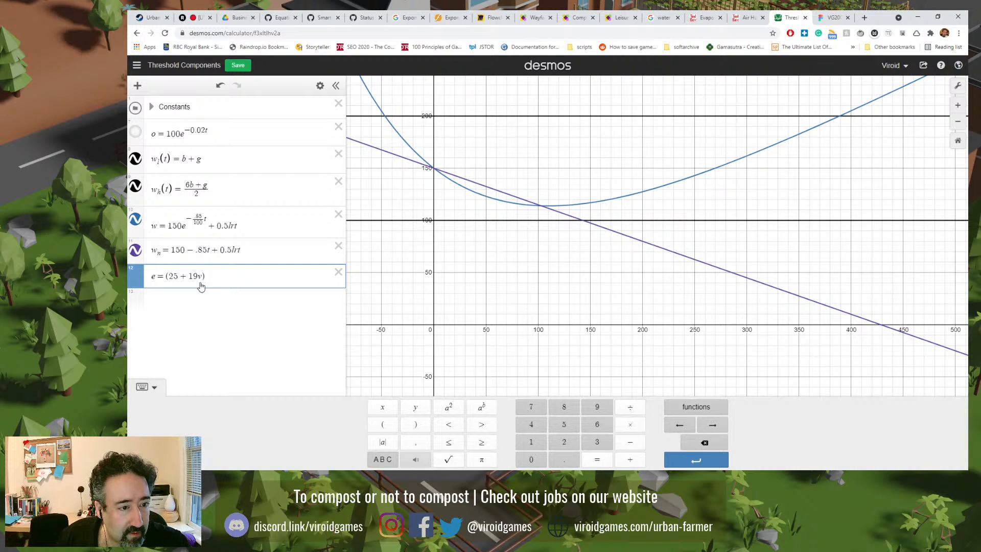
type("v")
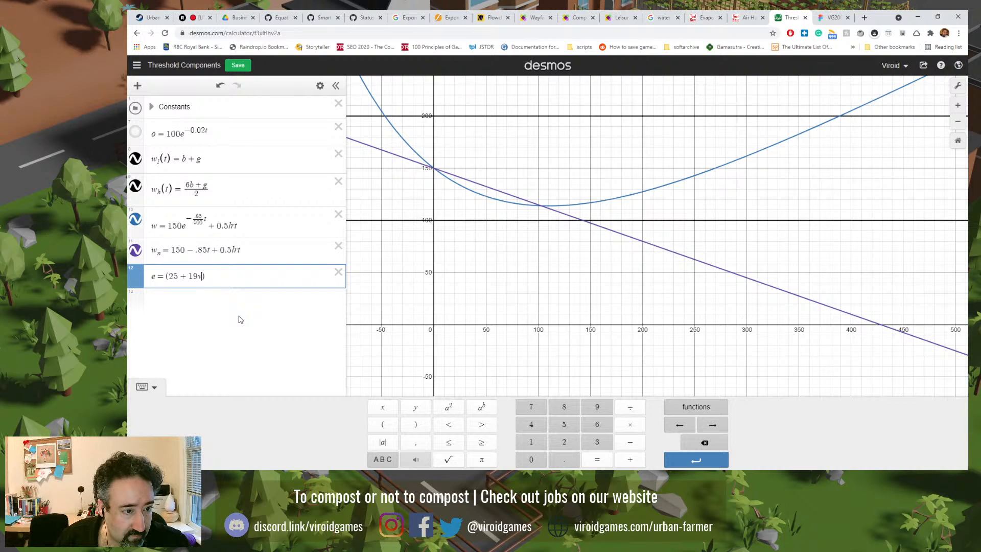
- Replace the variable e with x and finally y, making the coefficient expression y = (25 + 19v)
left_click_drag(153, 278, 158, 283)
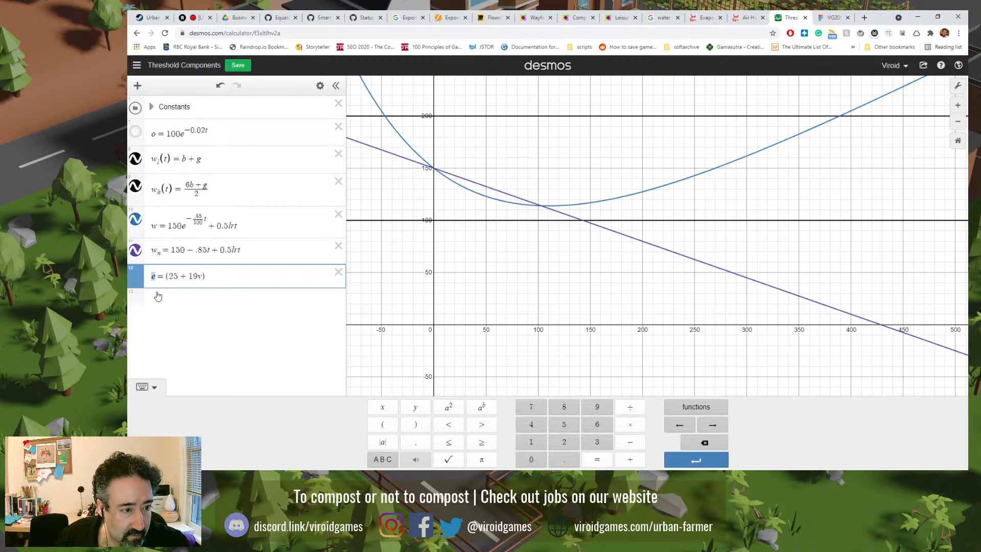
type("x")
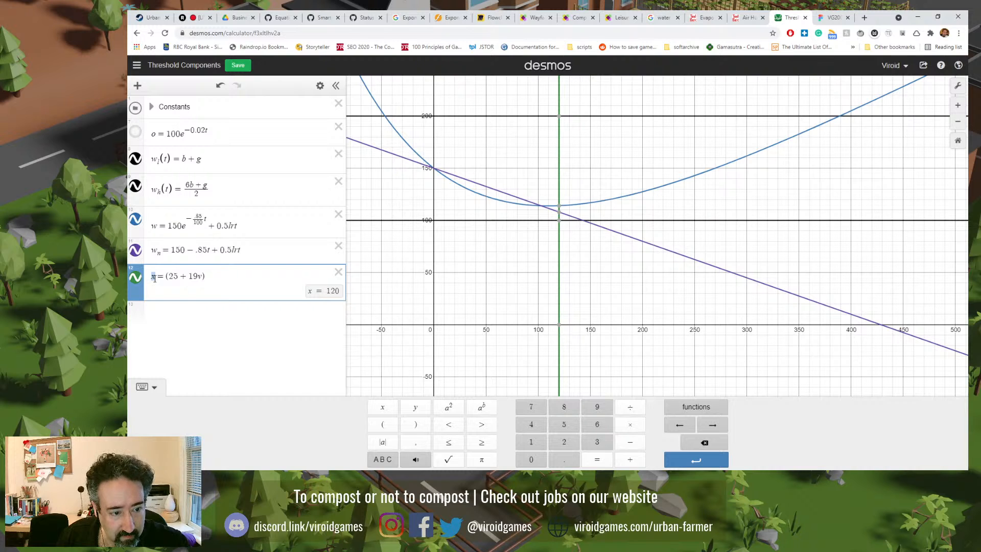
type("y")
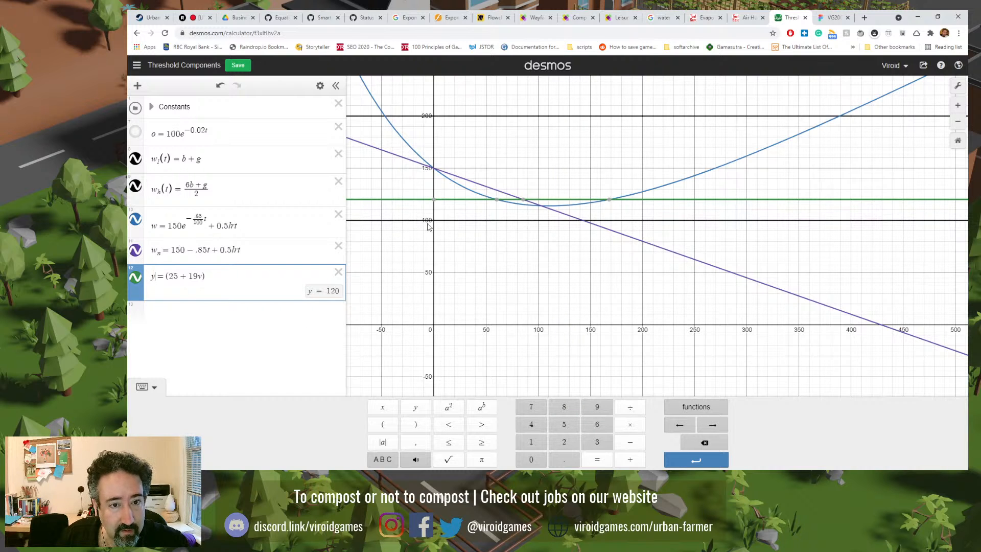
mouse_move(434, 203)
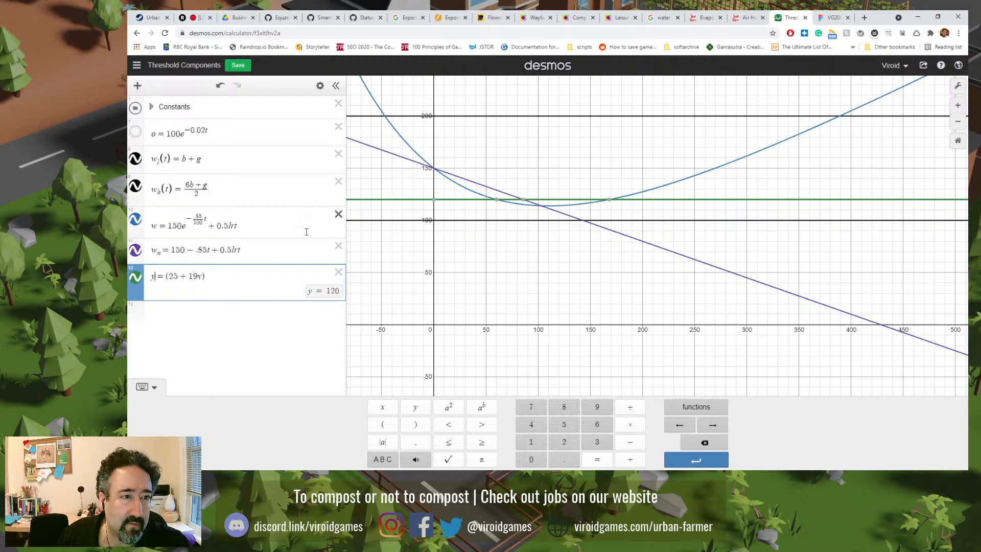
- Consult the swimming pool example on Engineering ToolBox, set v to 0.5 in the Desmos Constants folder, and collapse the folder
left_click(704, 17)
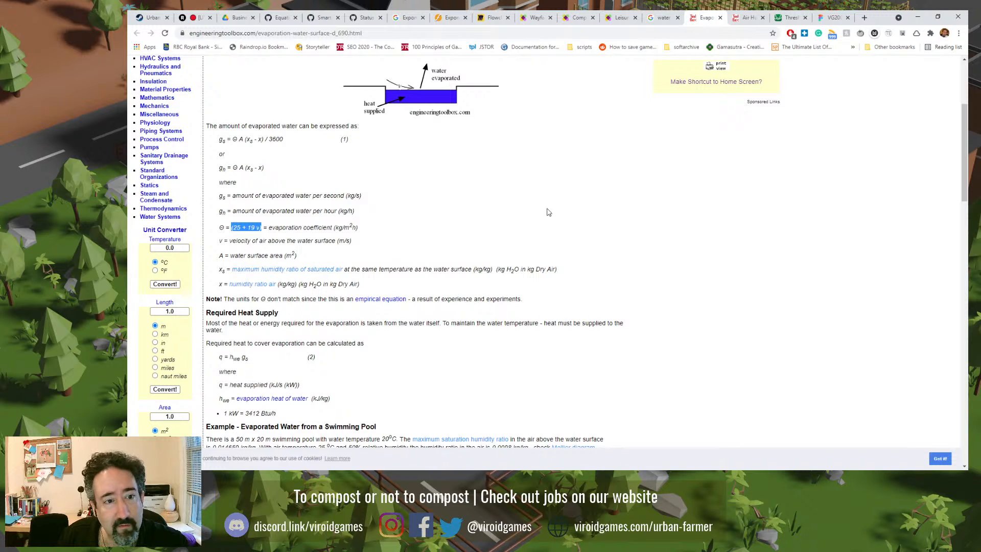
scroll(295, 261, "down", 5)
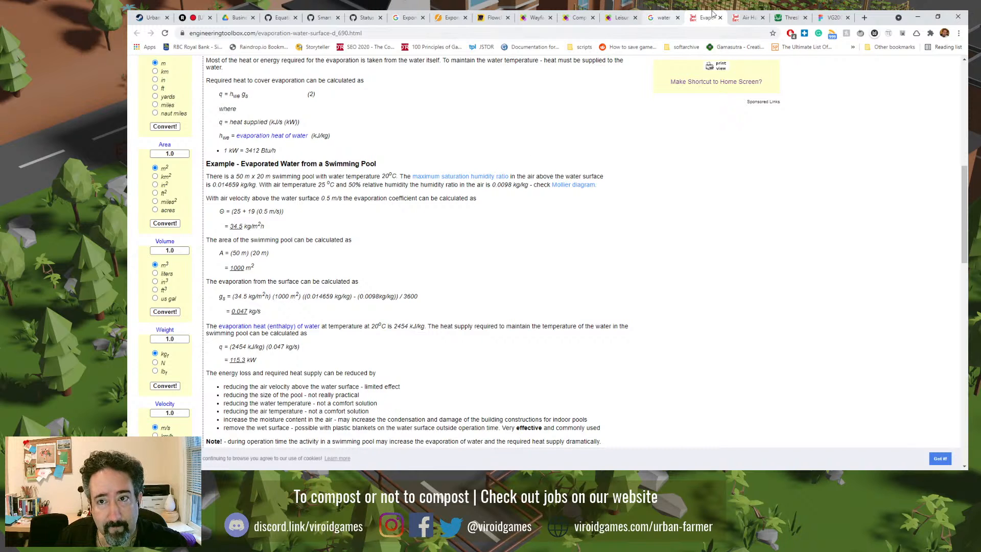
left_click(789, 17)
left_click(152, 107)
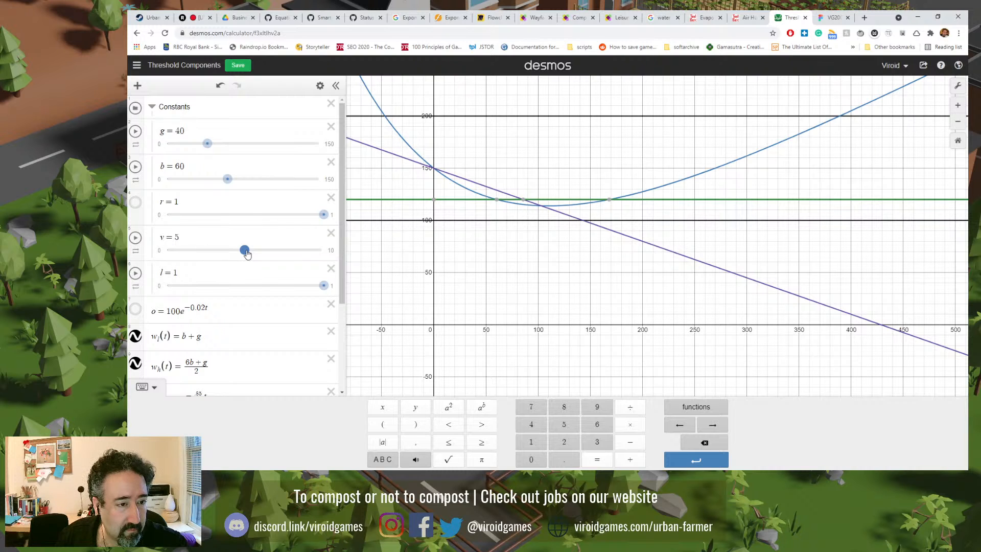
left_click(191, 250)
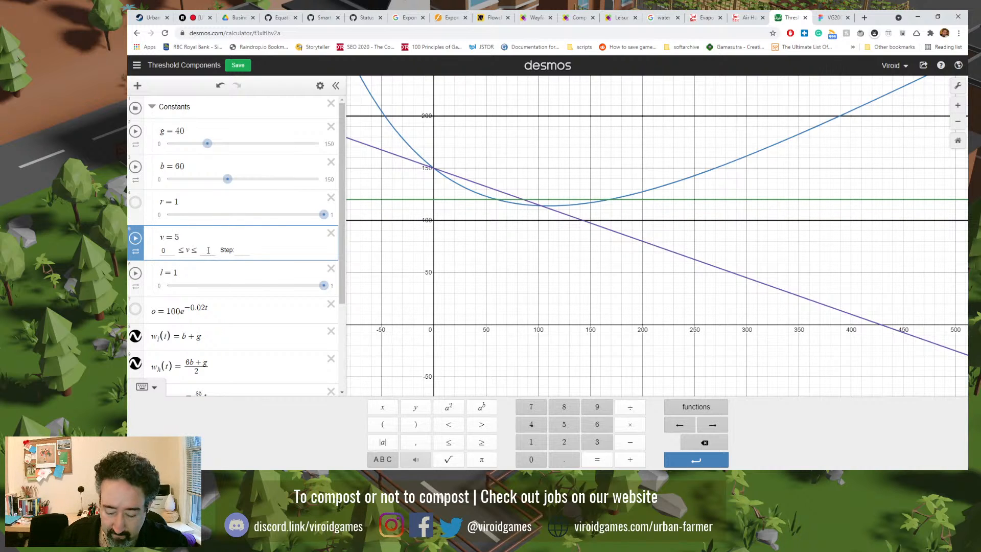
type(".")
key("Return")
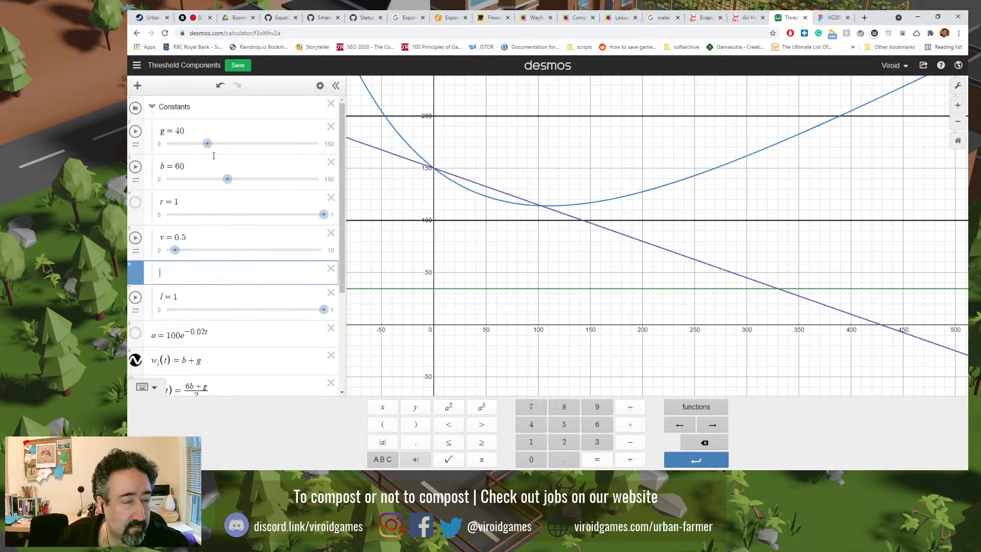
left_click(152, 106)
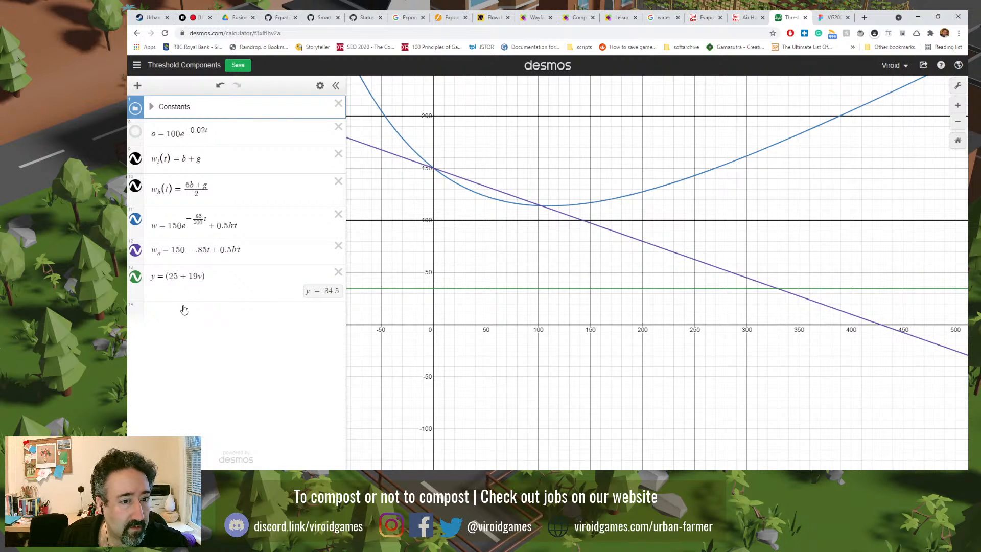
- Inspect the y = (25 + 19v) line where it crosses the vertical axis and compare it with the swimming pool example's evaporation coefficient
left_click(435, 289)
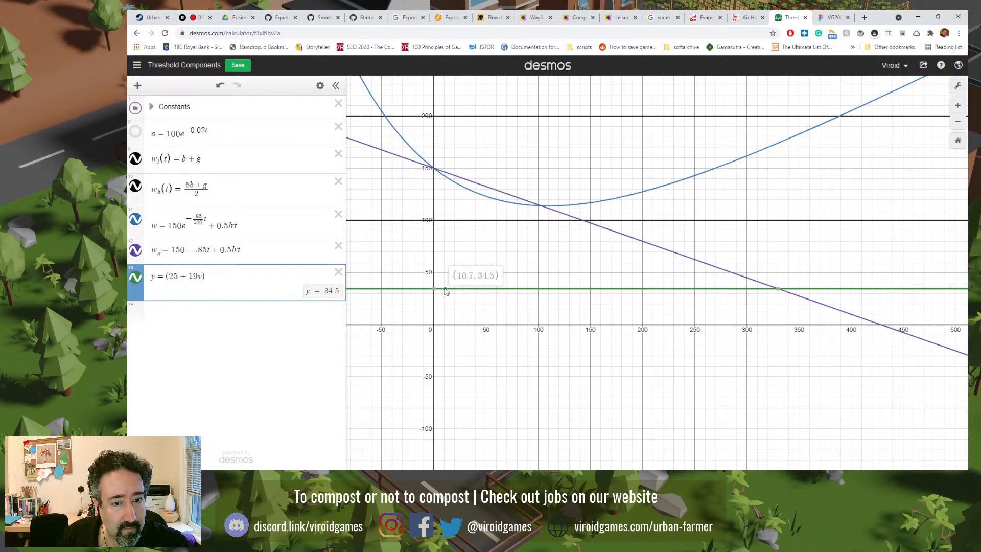
left_click(707, 15)
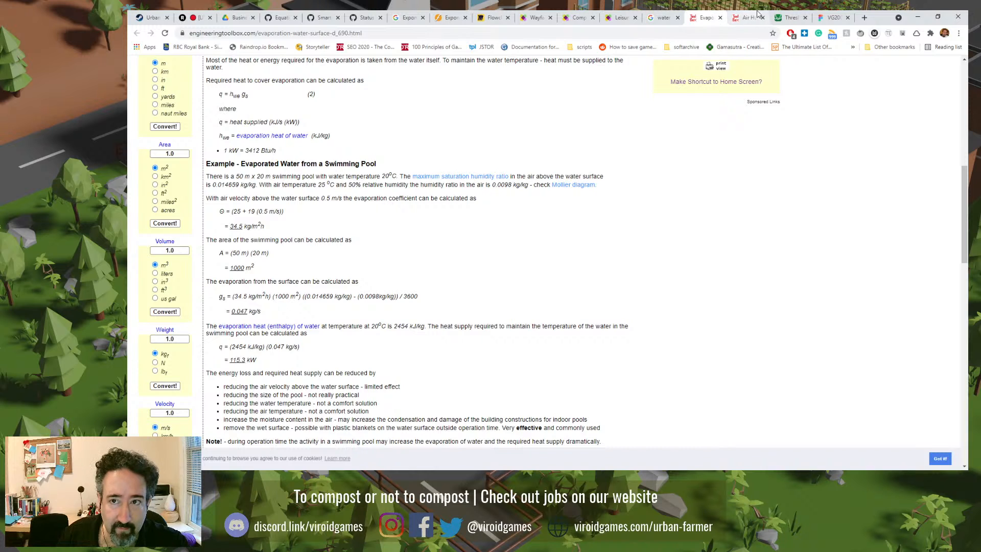
left_click(791, 17)
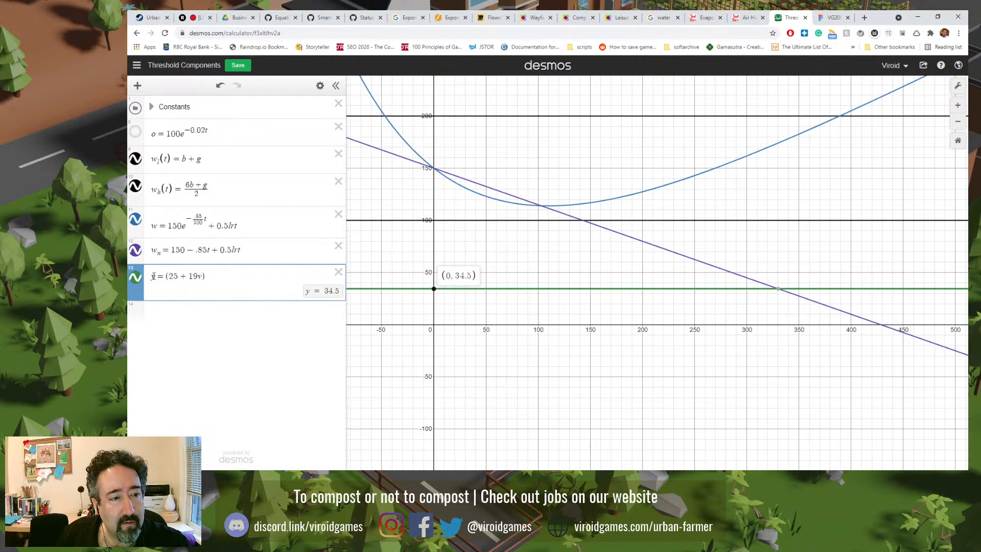
- Check the area term in Engineering ToolBox's swimming pool evaporation example and look up the wood compost bin's opening dimensions on Wayfair
left_click(706, 17)
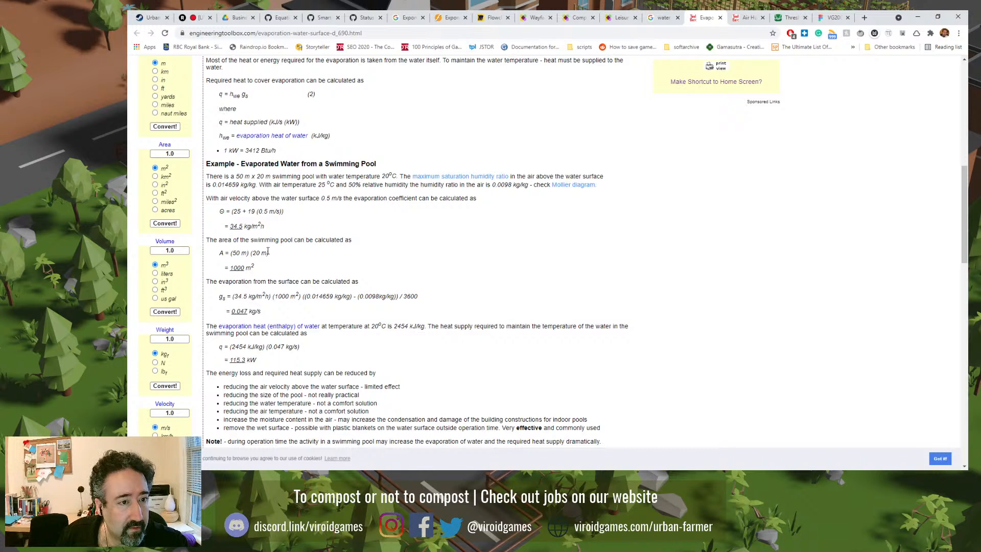
left_click_drag(274, 299, 291, 304)
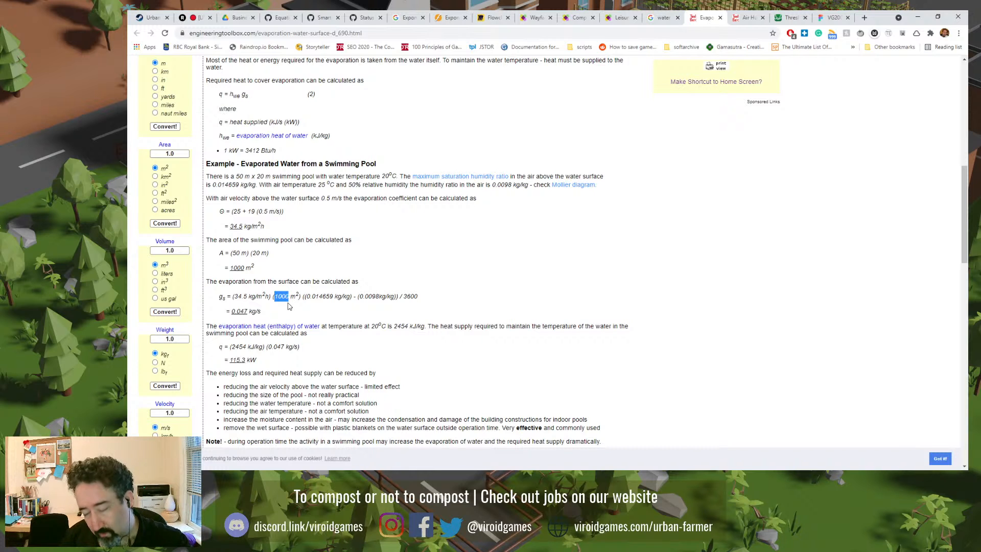
left_click(626, 17)
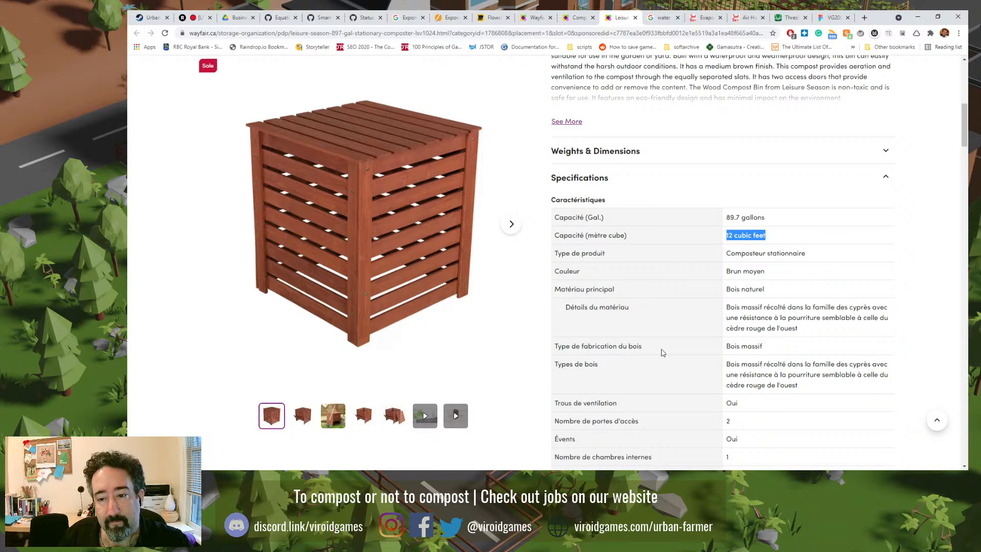
scroll(662, 349, "down", 2)
scroll(663, 349, "up", 3)
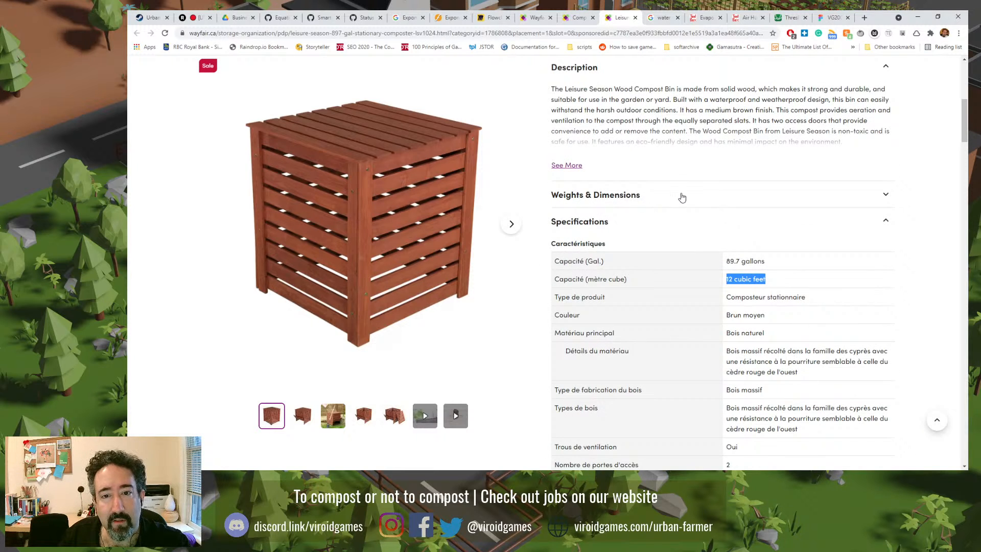
left_click(681, 197)
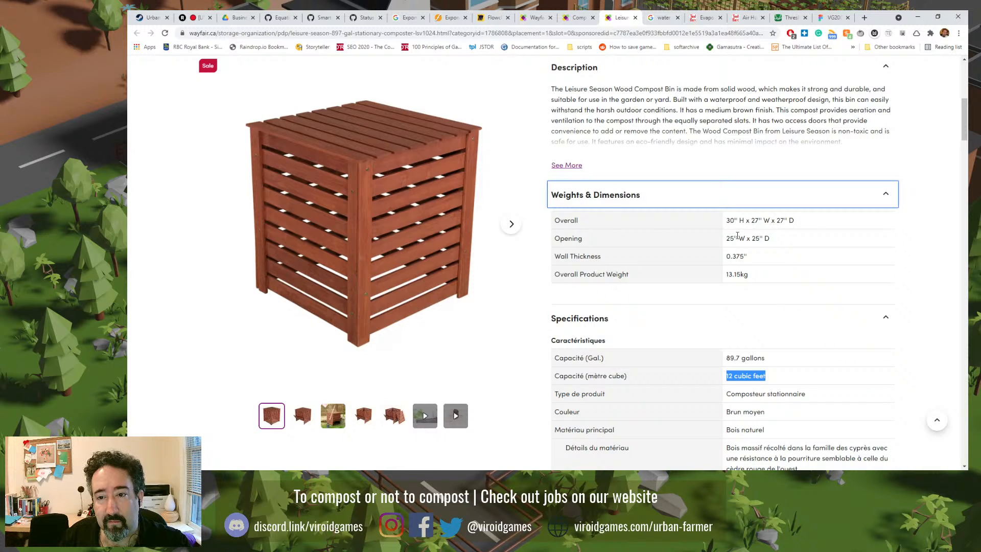
double_click(738, 238)
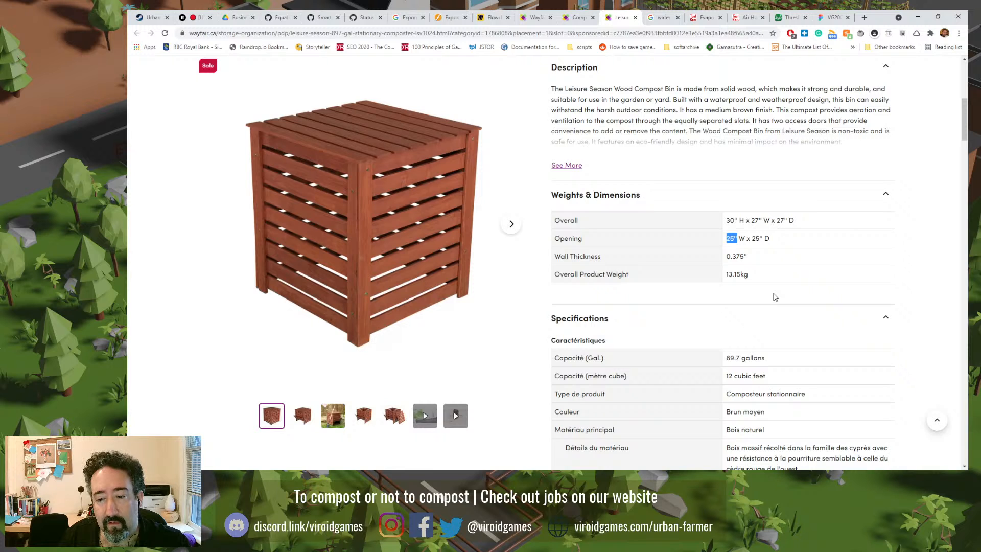
- In Calculator, convert the bin opening's 25-inch width to centimetres with 25 × 2.54 and compute its area as 63.5 × 63.5
key("alt+Tab")
type("25*2.54")
key("Return")
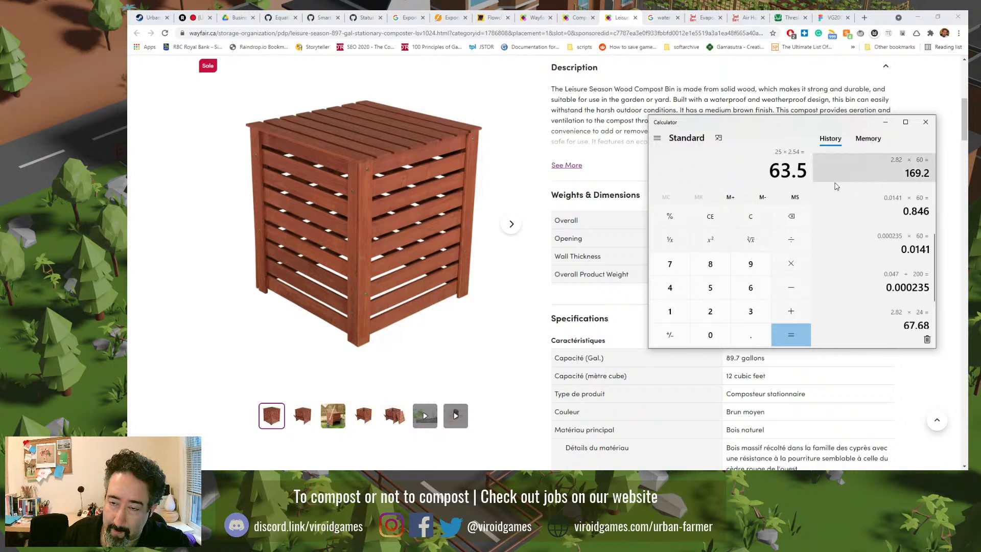
type("*63.")
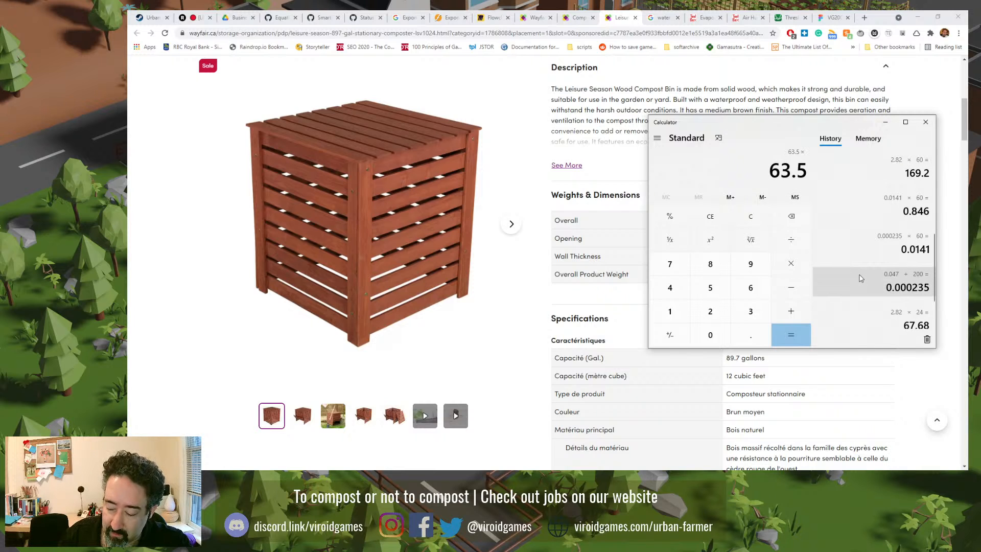
type("5")
key("Return")
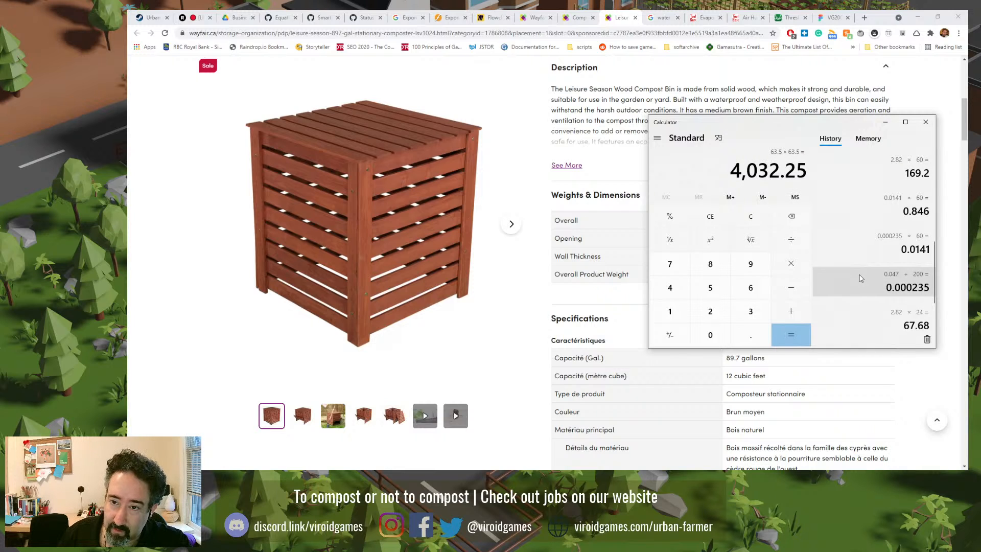
double_click(734, 171)
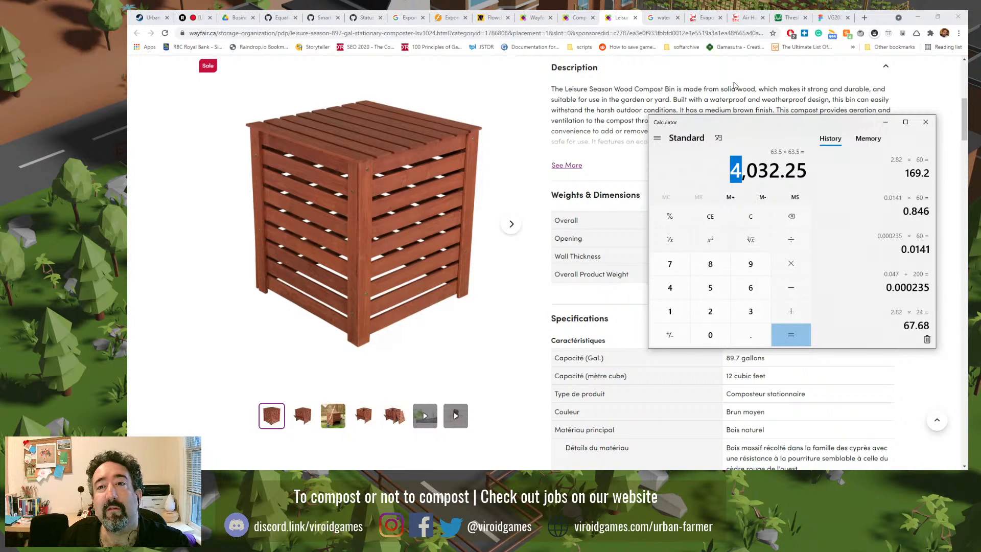
- Return to Desmos, expand the Constants folder and define s = 4 in the empty line below v
left_click(779, 19)
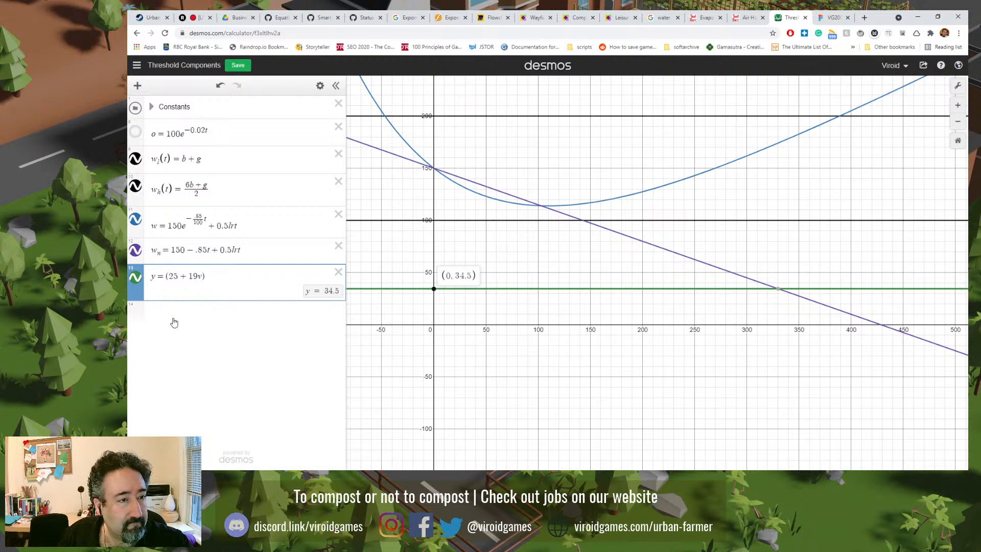
left_click(152, 108)
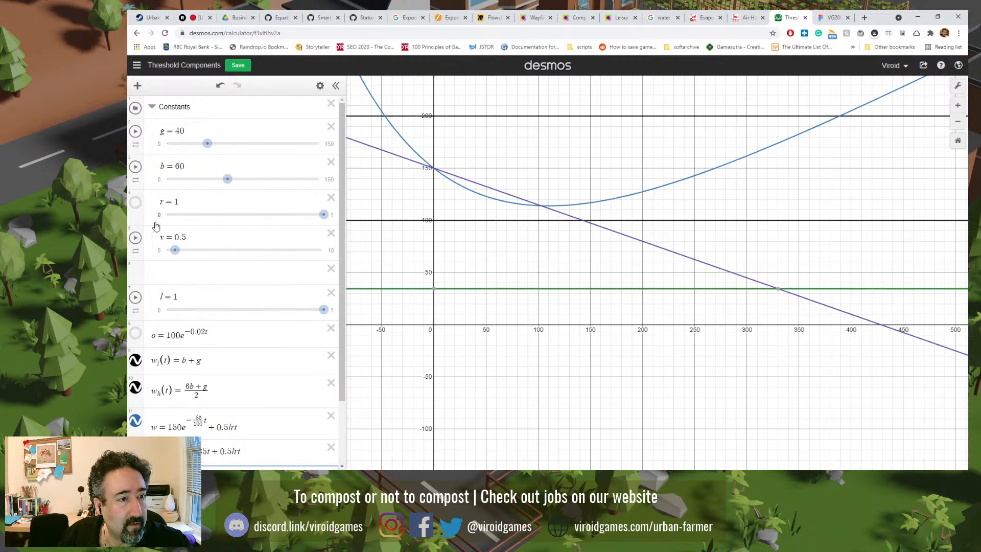
left_click(162, 275)
type("s ")
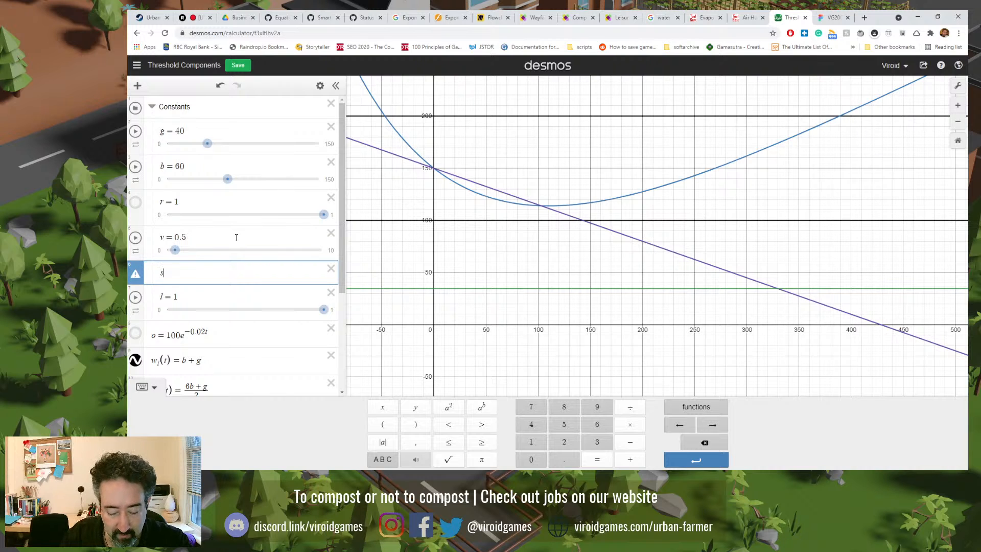
type("= 4")
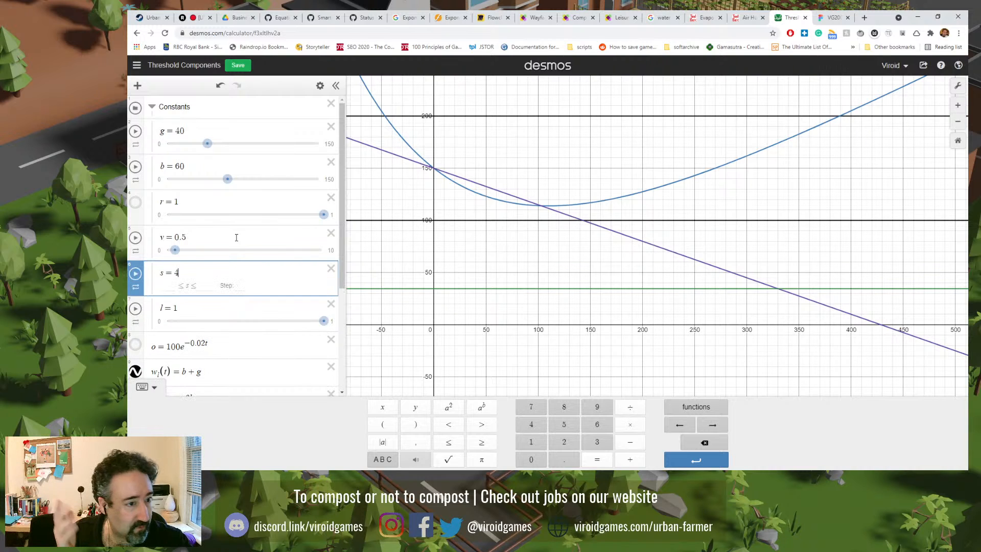